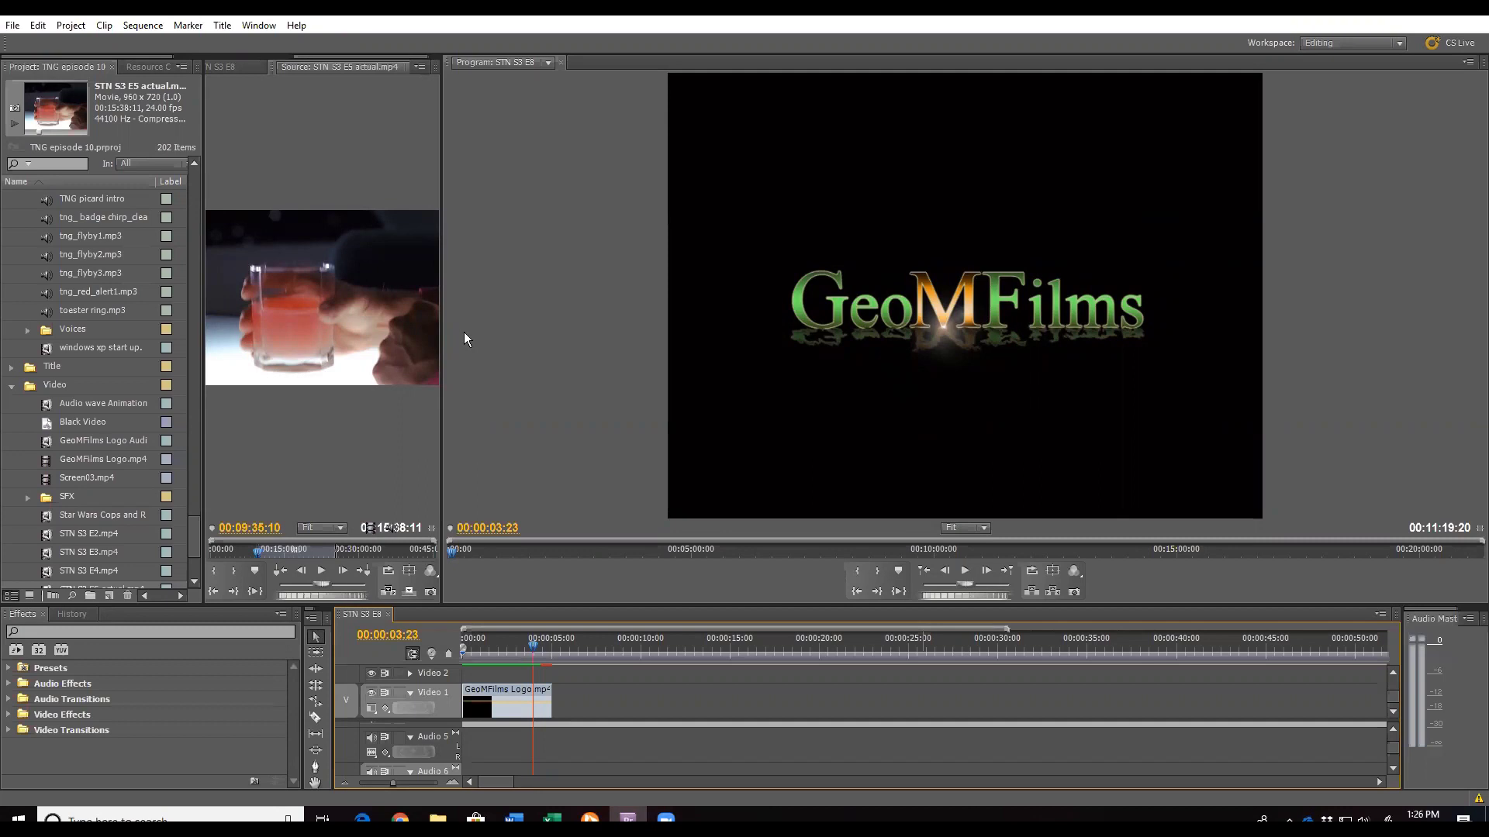
Mark the shot of the hand holding the red drink in STN S3 E5 actual.mp4, with its out point at 00:09:40:15
double_click(606, 45)
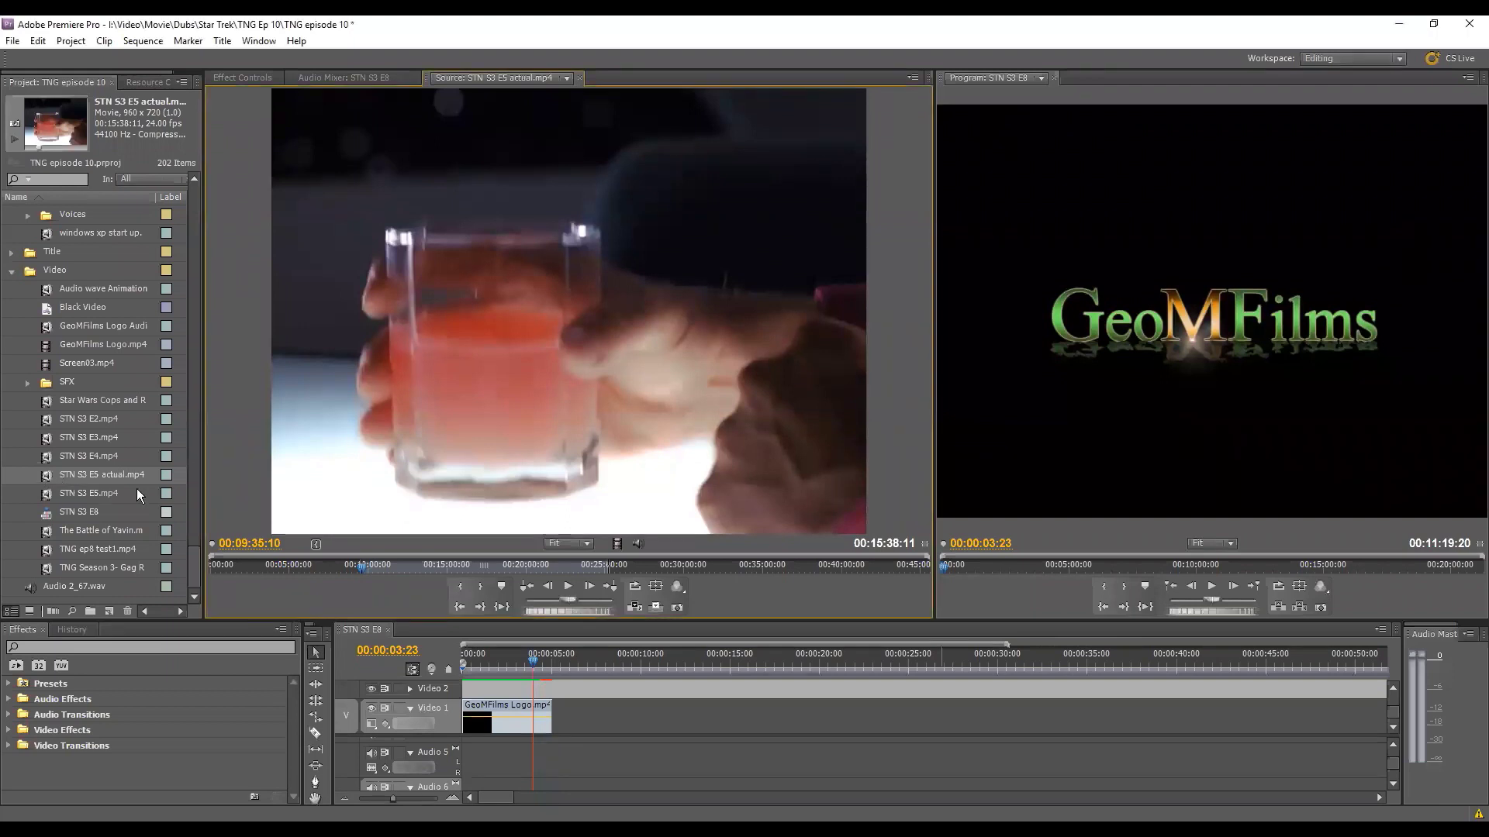
left_click_drag(253, 550, 362, 566)
left_click(460, 586)
key("space")
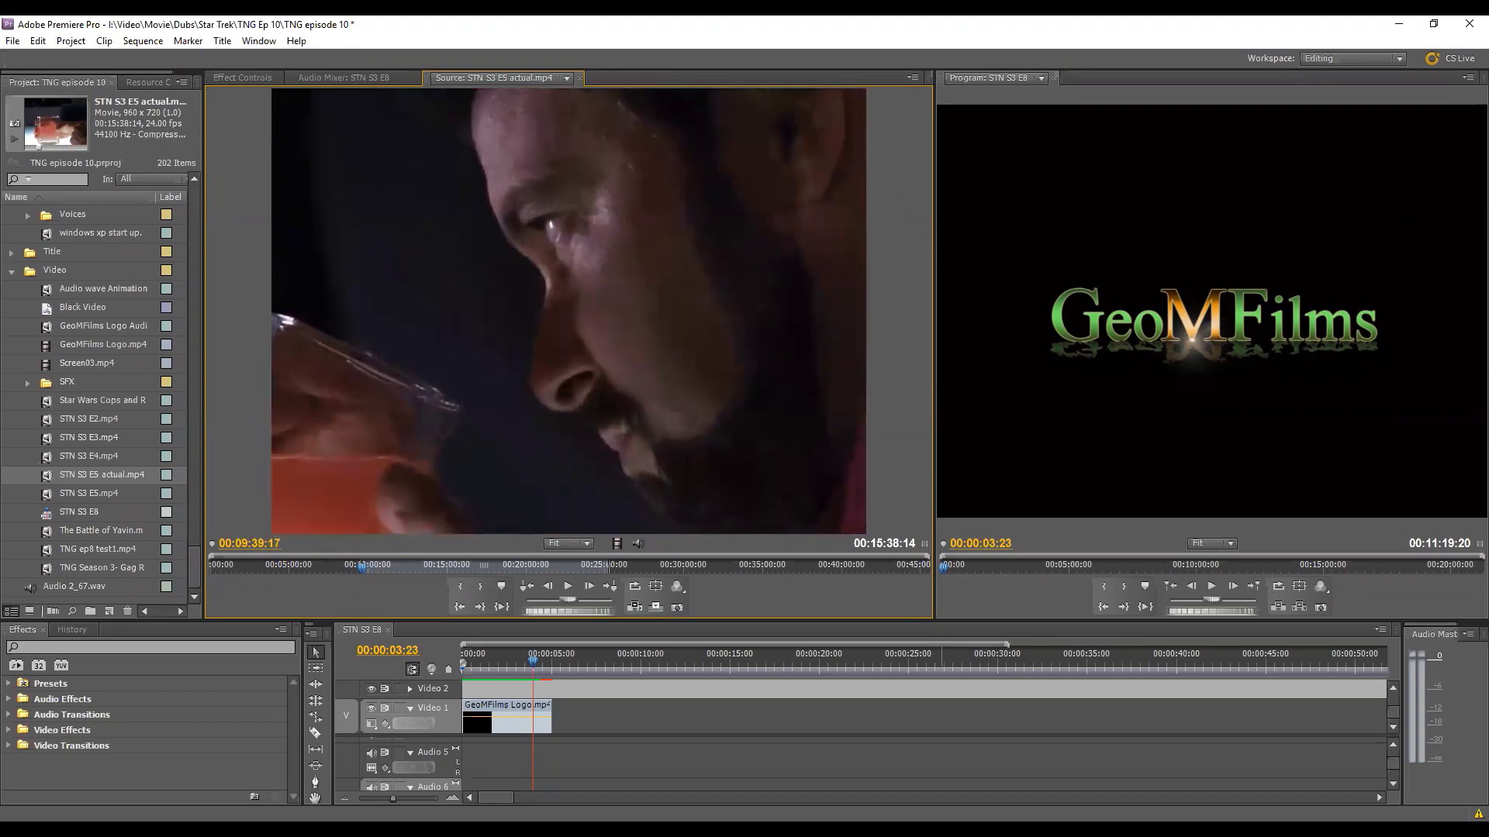
key("space")
left_click(480, 586)
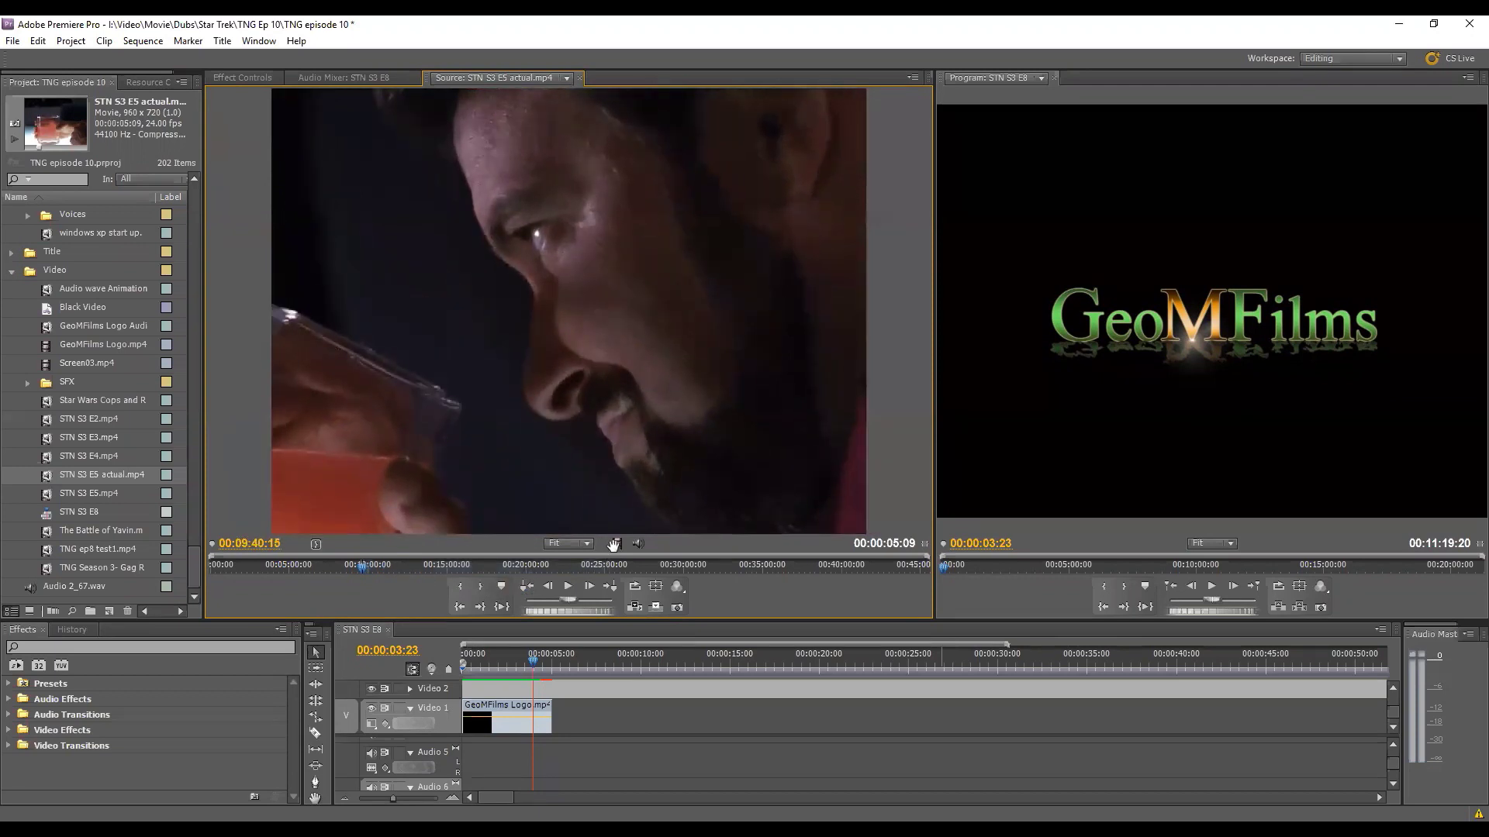
Place only the video of the marked section on Video 1 shortly after the GeoMFilms logo and preview it
left_click_drag(617, 544, 573, 717)
left_click(511, 658)
left_click(1204, 587)
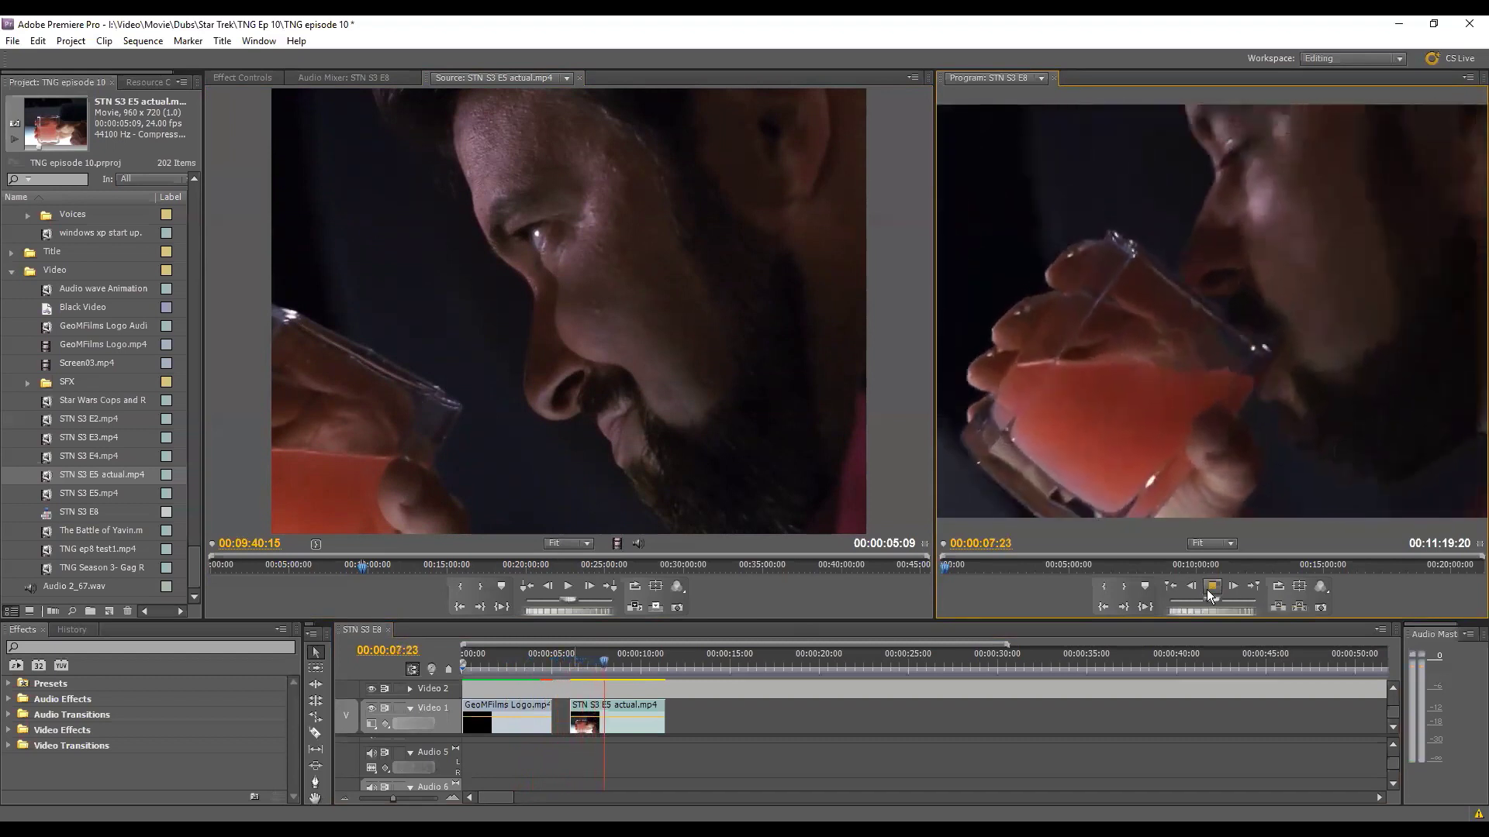
left_click(1206, 589)
Make the STN S3 E5 clip on Video 1 start at 00:00:05:17 and extend its end to about 00:00:21:00
left_click(556, 670)
left_click_drag(560, 662, 564, 662)
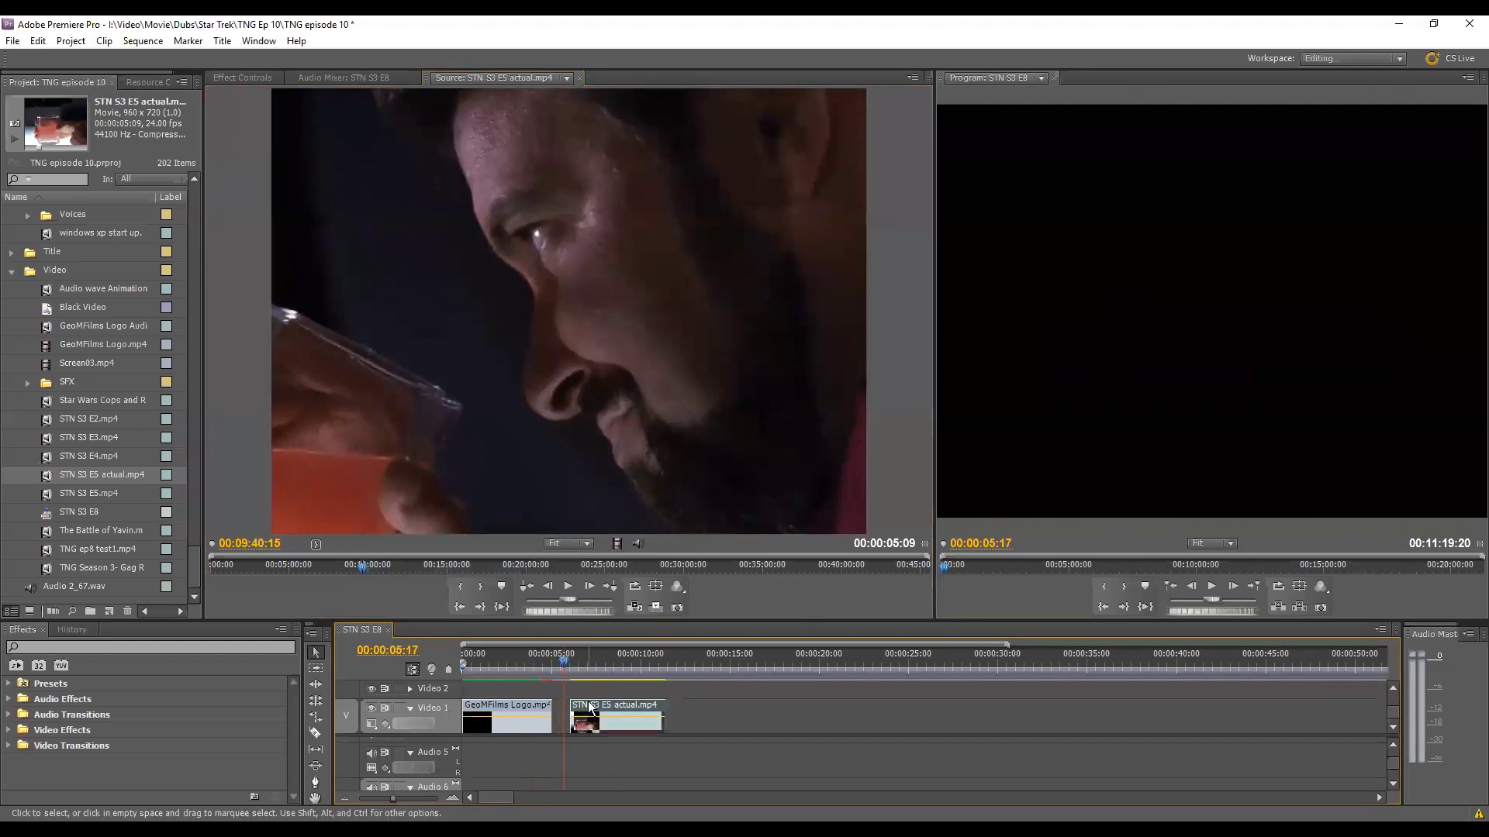
left_click_drag(663, 707, 833, 692)
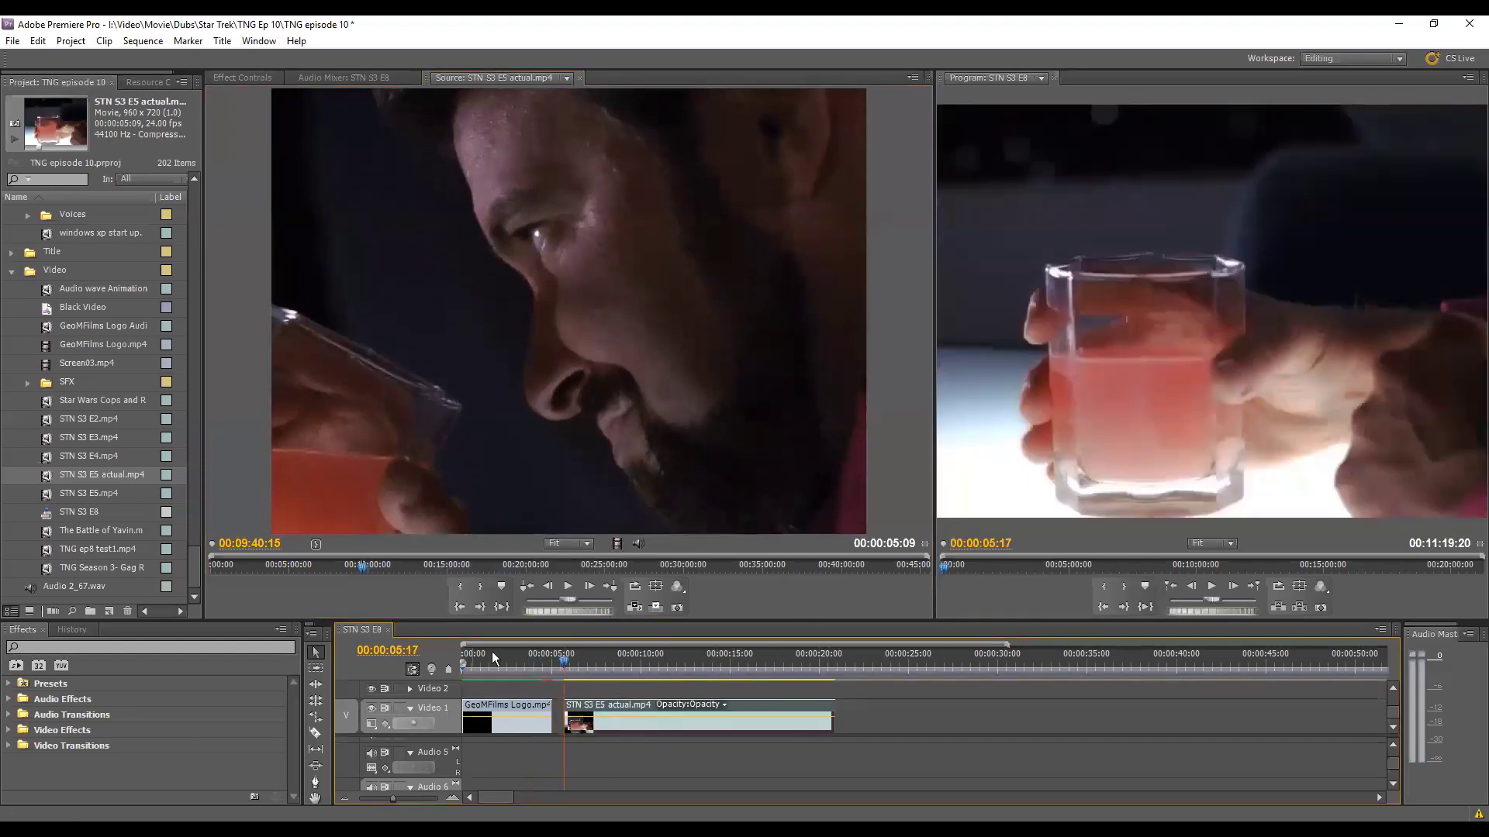
Collapse the Video bin and expand the Backgrounds bin inside the Sound effect bin
left_click(11, 270)
scroll(43, 357, "up", 2)
scroll(40, 310, "up", 10)
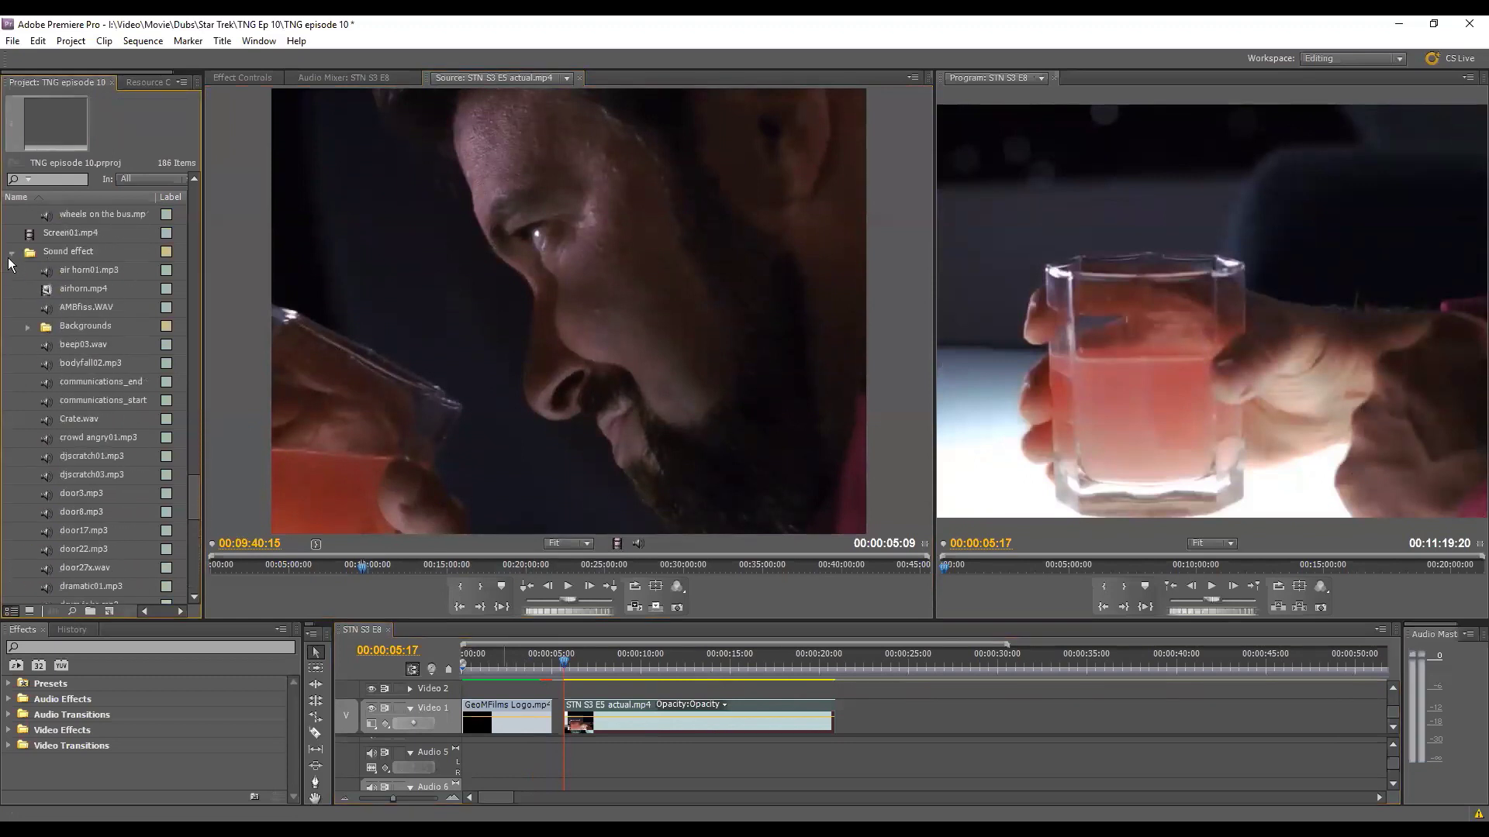
left_click(11, 252)
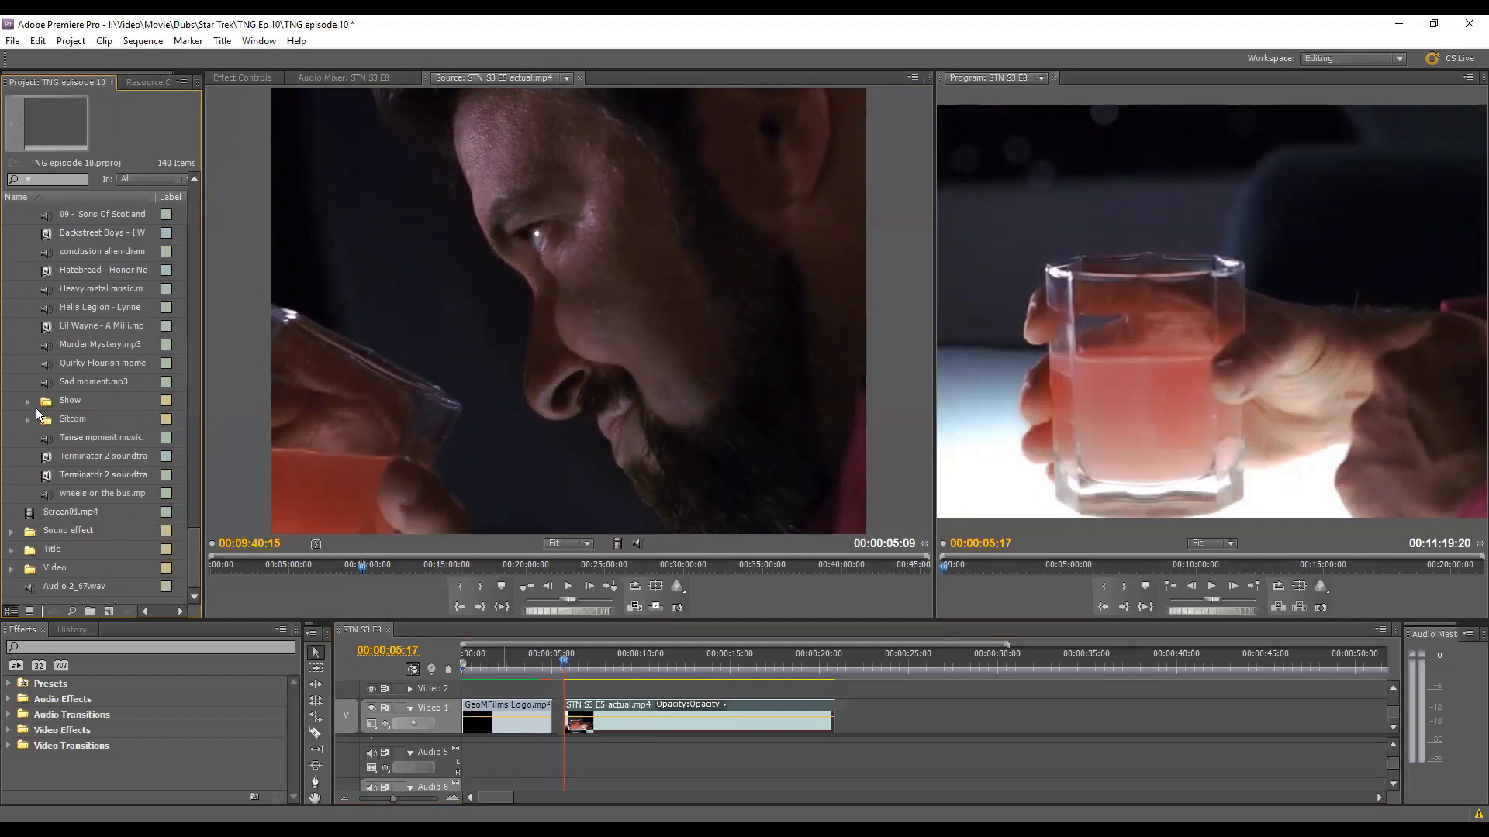
left_click(11, 531)
scroll(38, 540, "down", 3)
left_click(30, 474)
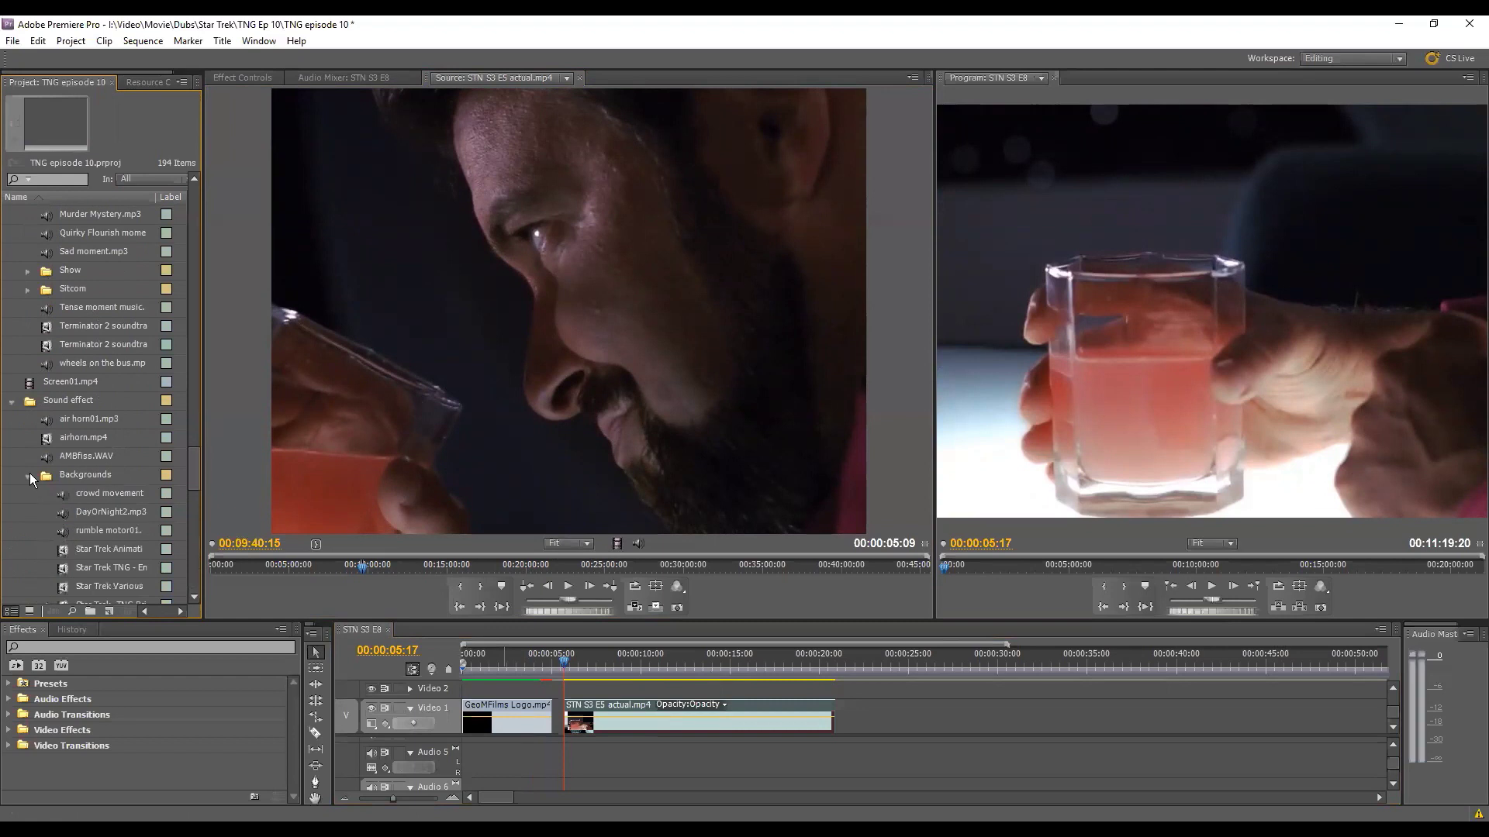
scroll(34, 481, "down", 1)
Look through the Star Trek background clips, then load and play the Enterprise 'Sleeping Quarters' Ambience clip in the source monitor
left_click(66, 533)
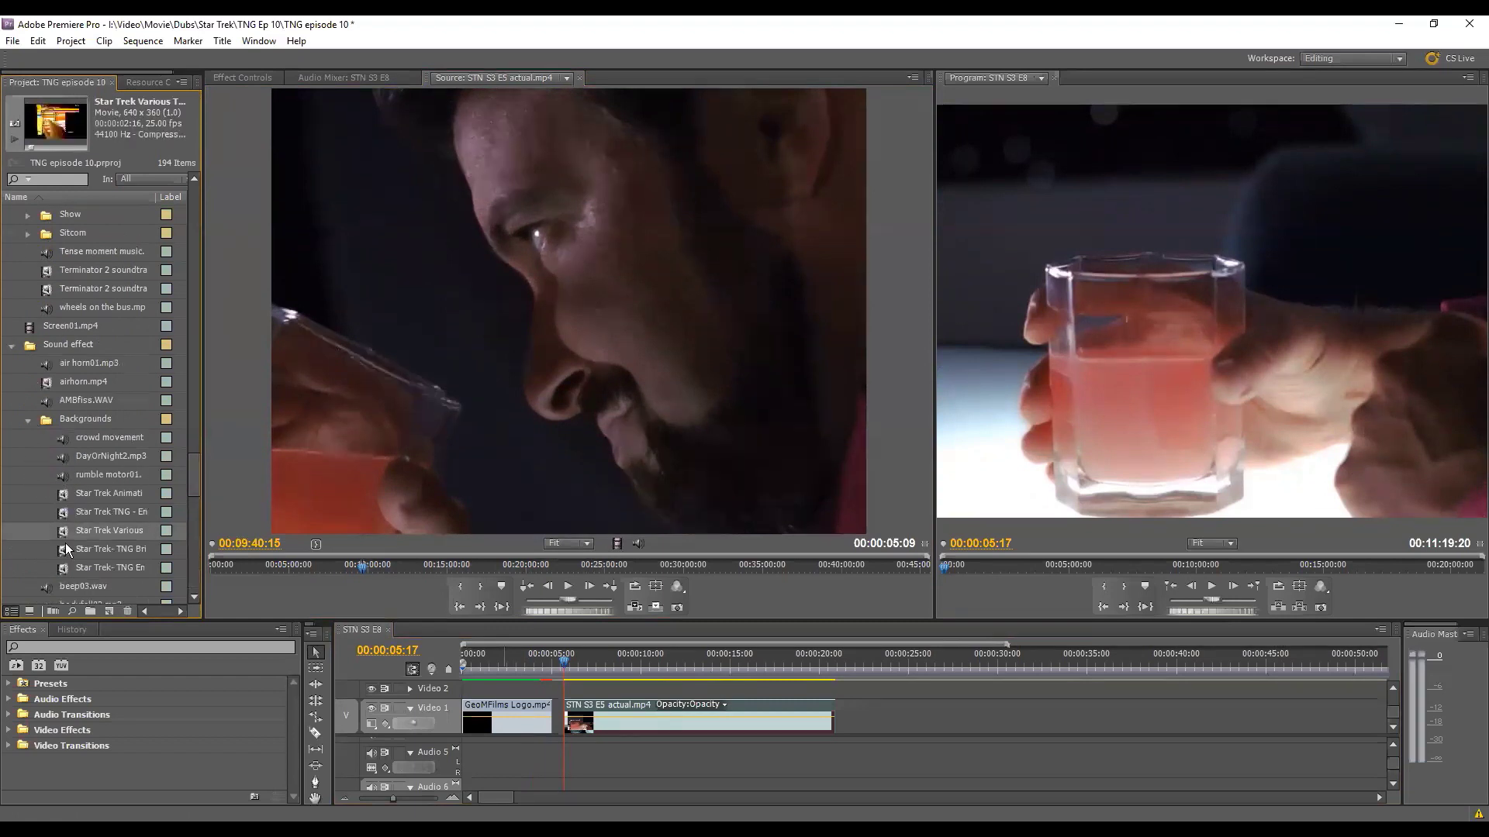
left_click(65, 548)
left_click(68, 570)
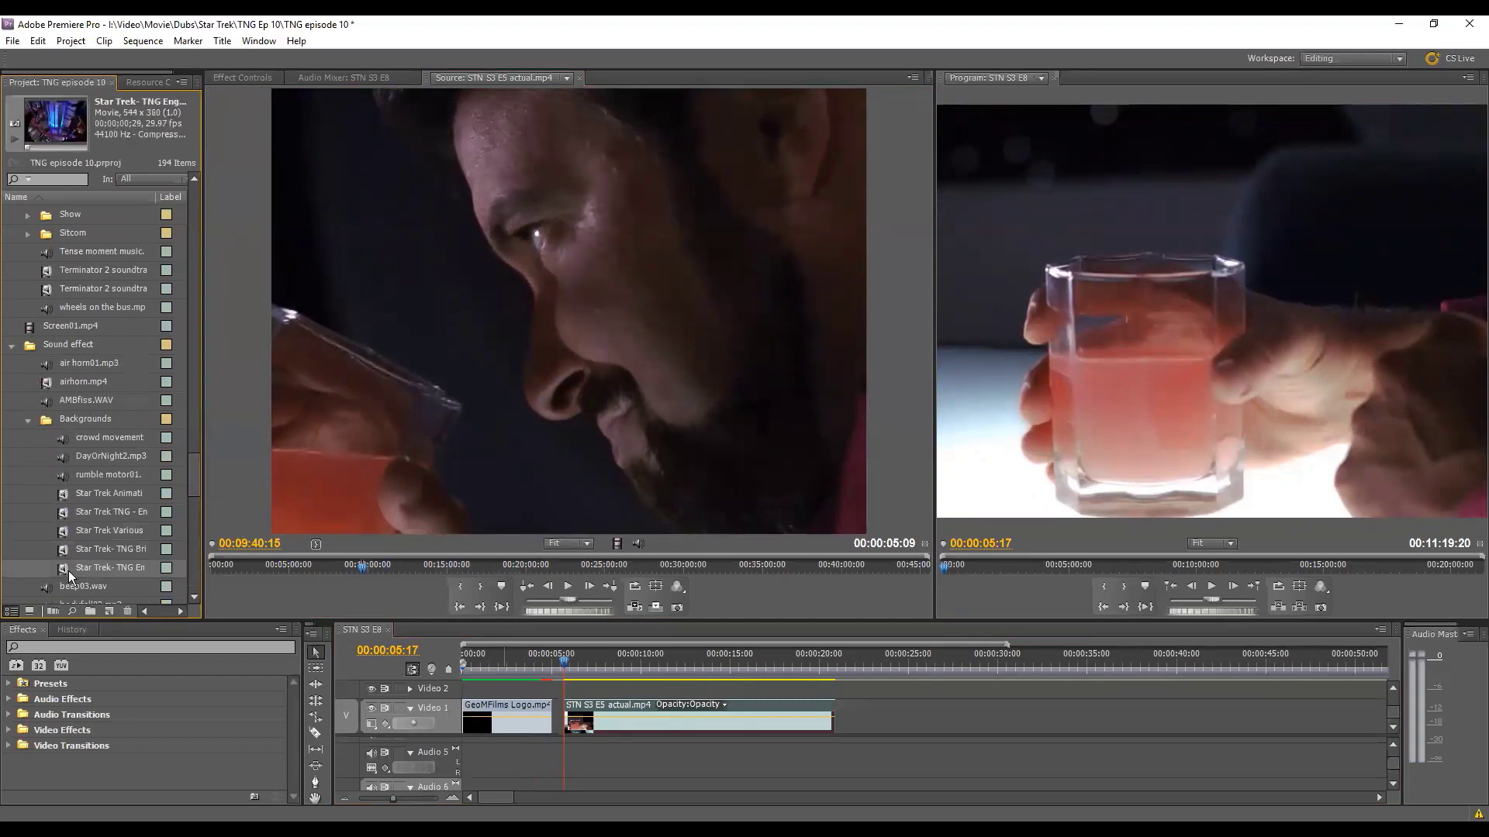
left_click(62, 495)
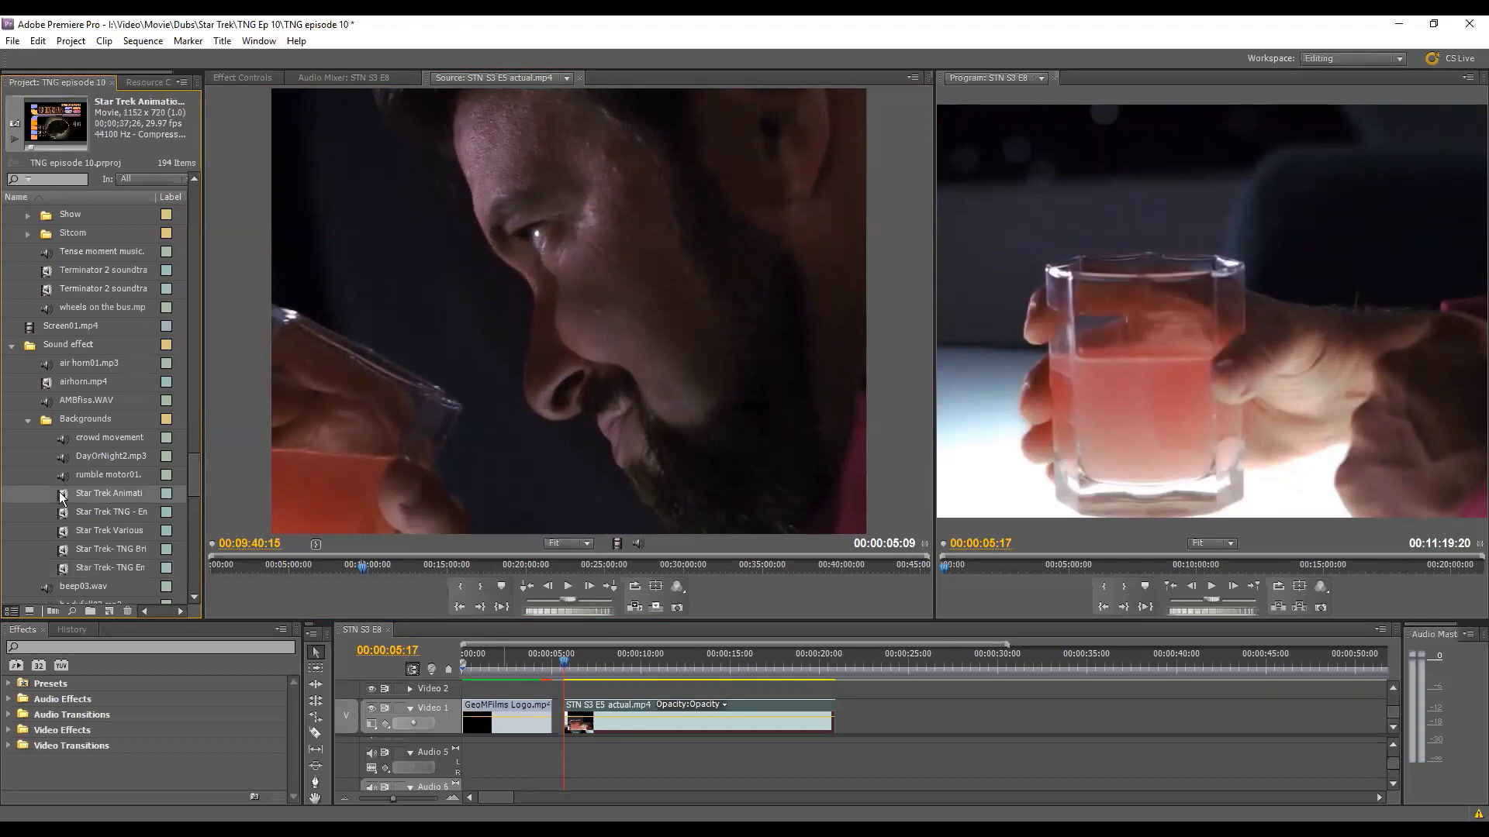
left_click(65, 514)
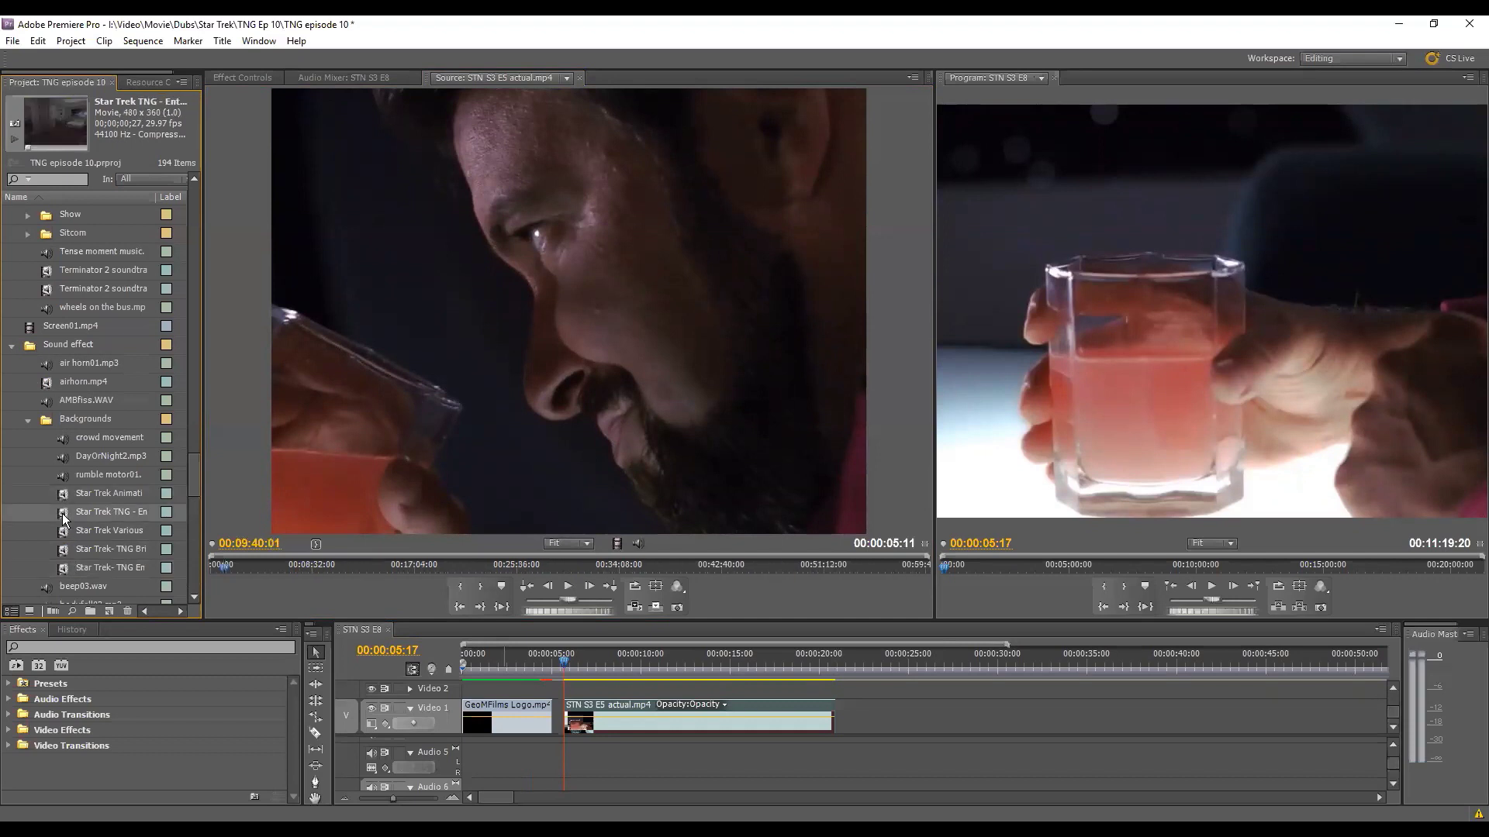
double_click(65, 514)
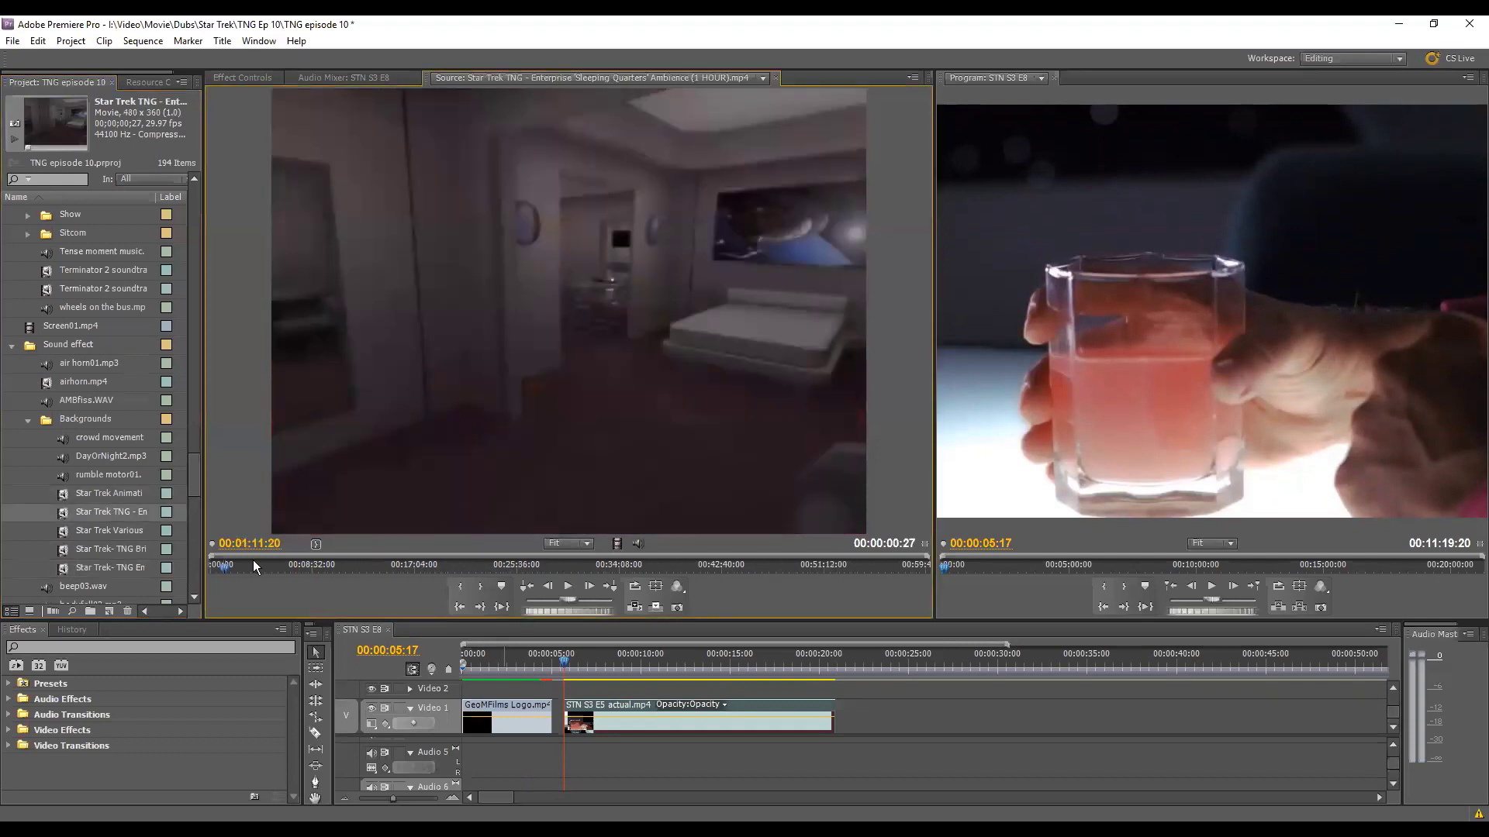
left_click(569, 591)
Place only the audio of the Sleeping Quarters ambience on Audio 5 at 00:00:05:17 and preview it with the scene
left_click_drag(642, 546, 595, 656)
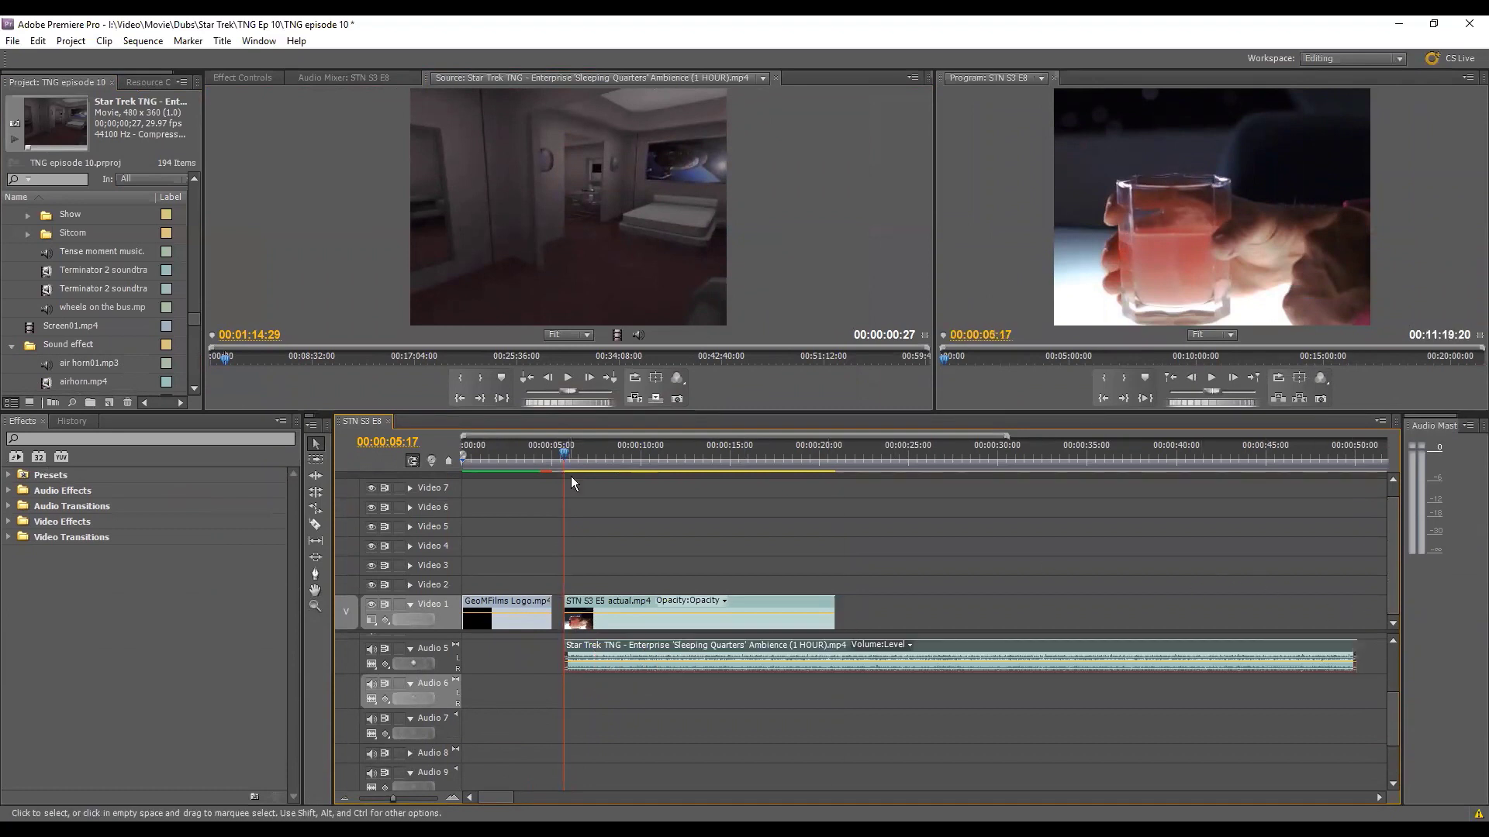
scroll(1387, 727, "up", 3)
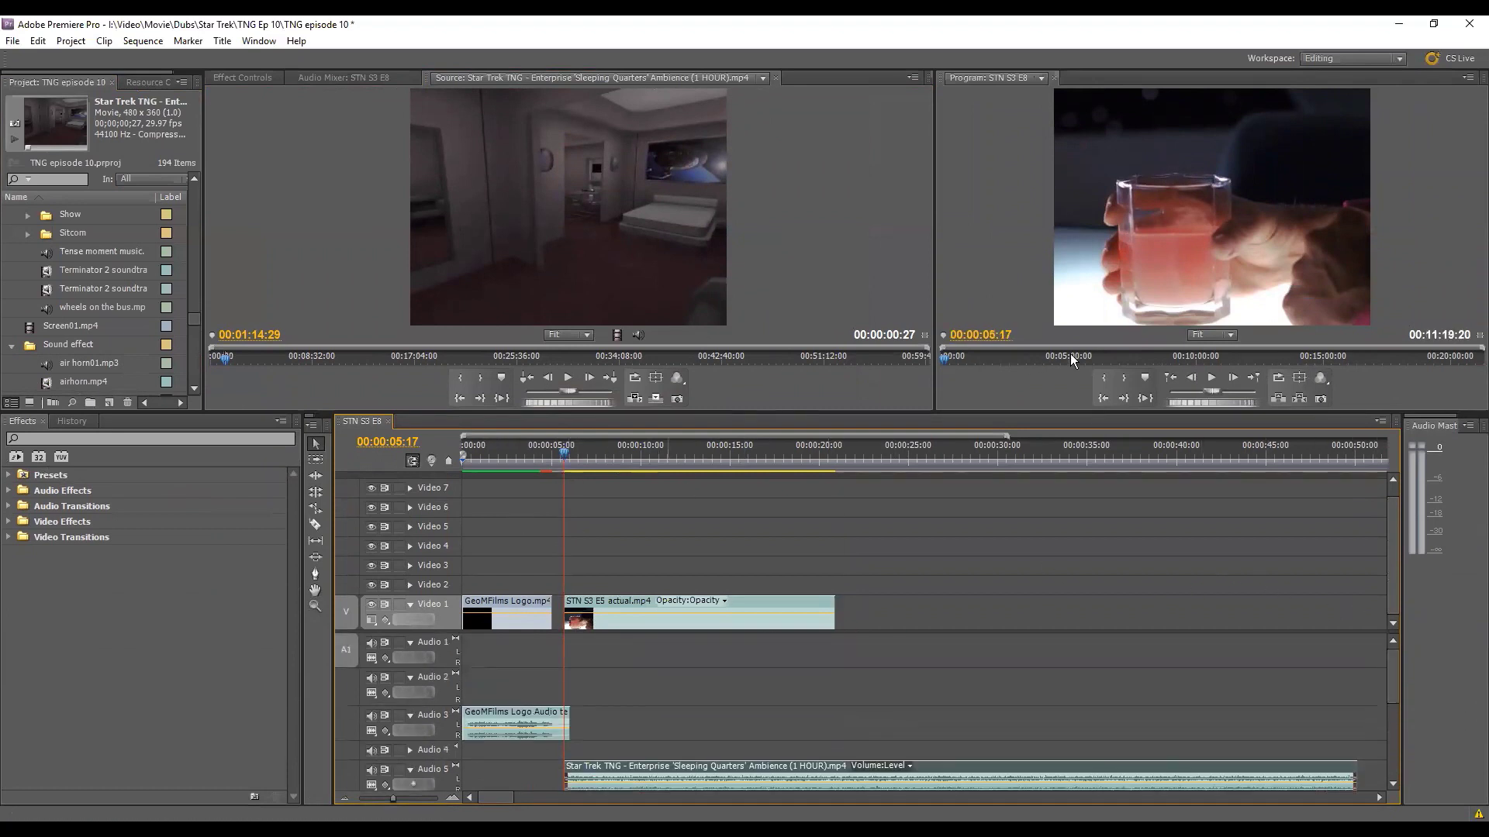
left_click(1211, 380)
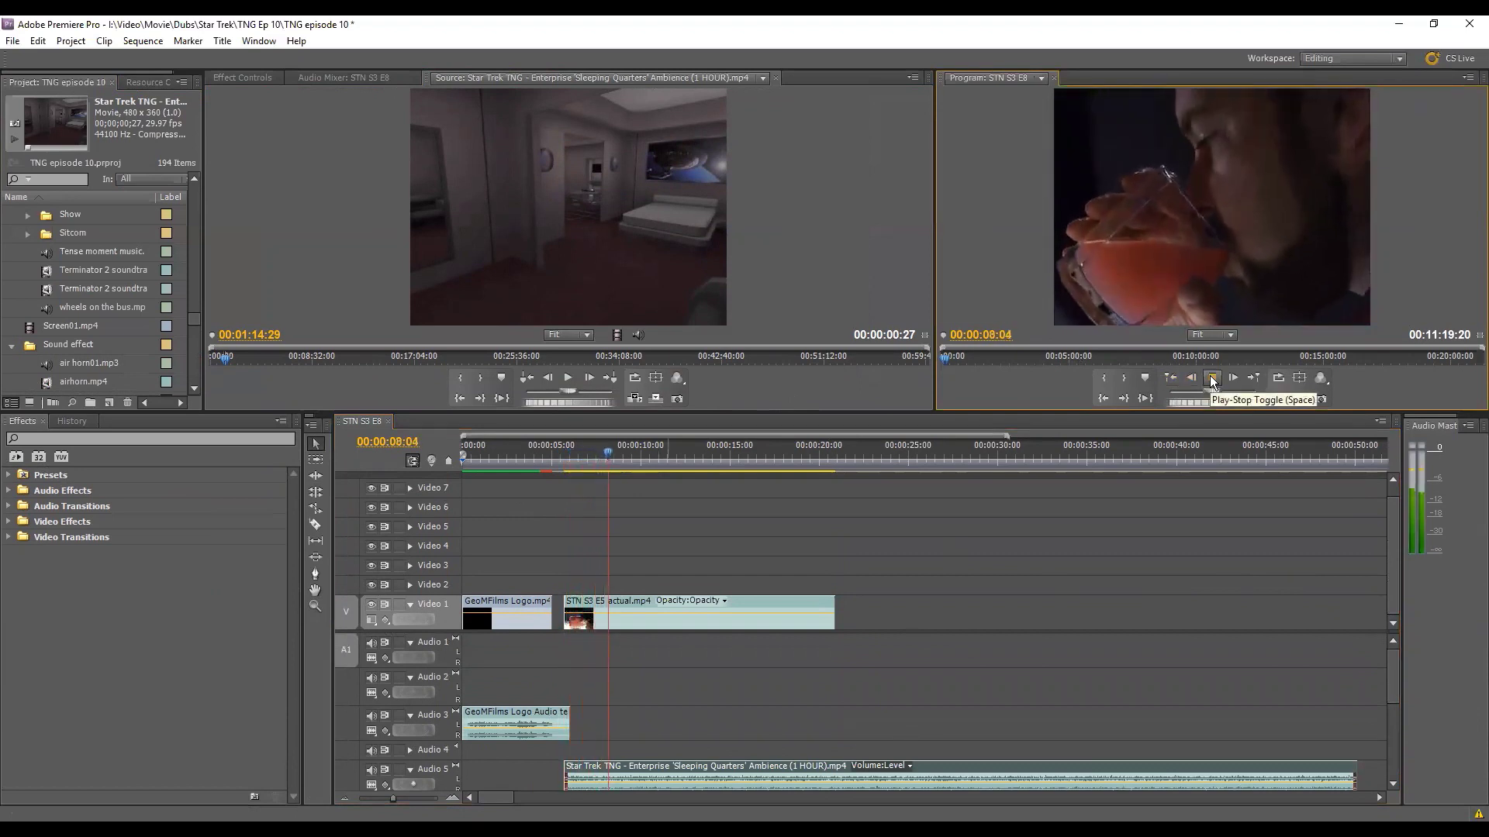
left_click(1211, 380)
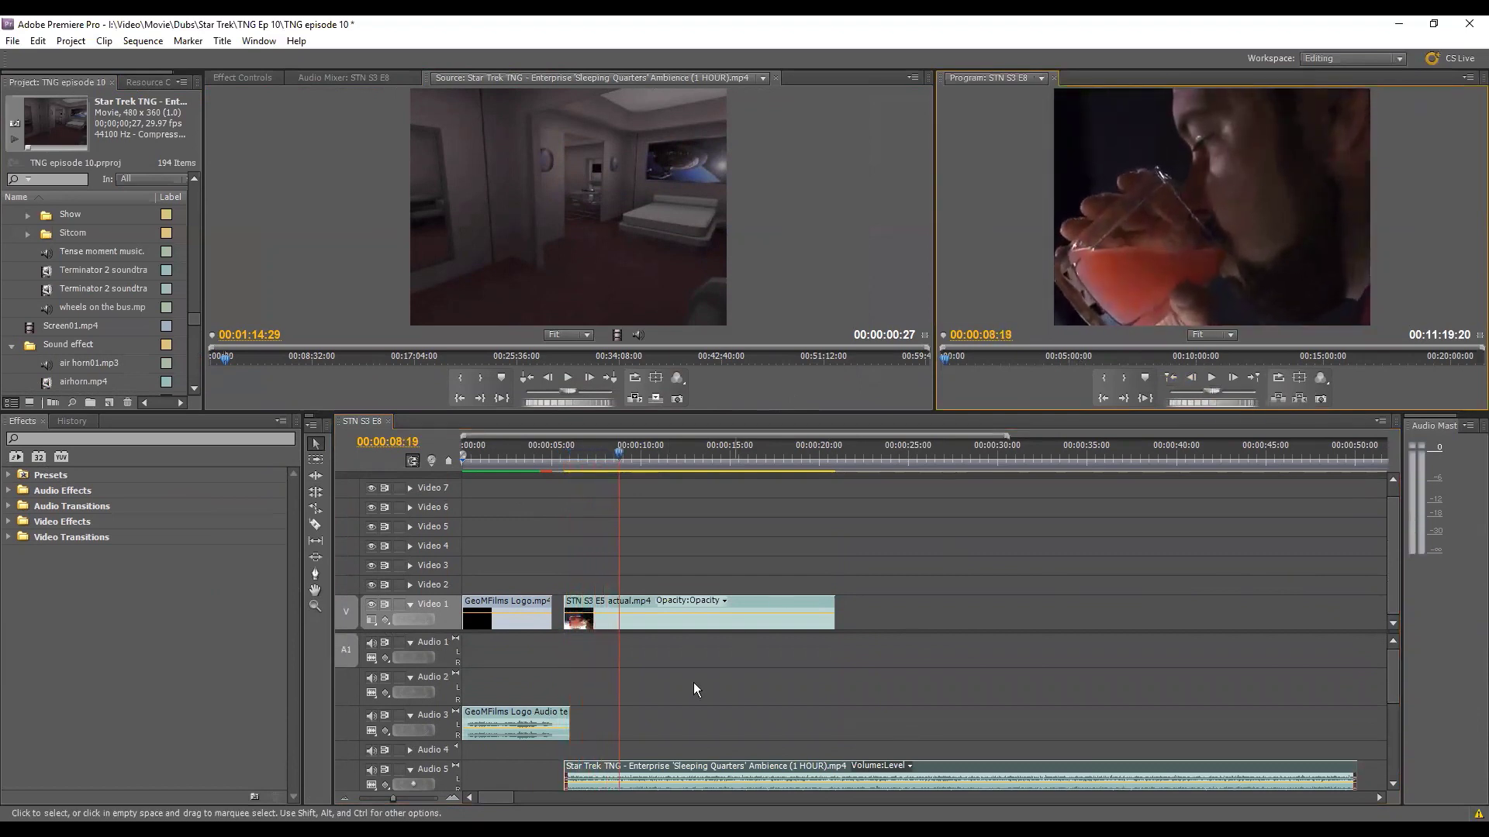
Set the volume level of the Sleeping Quarters ambience clip to -12 dB
left_click(248, 76)
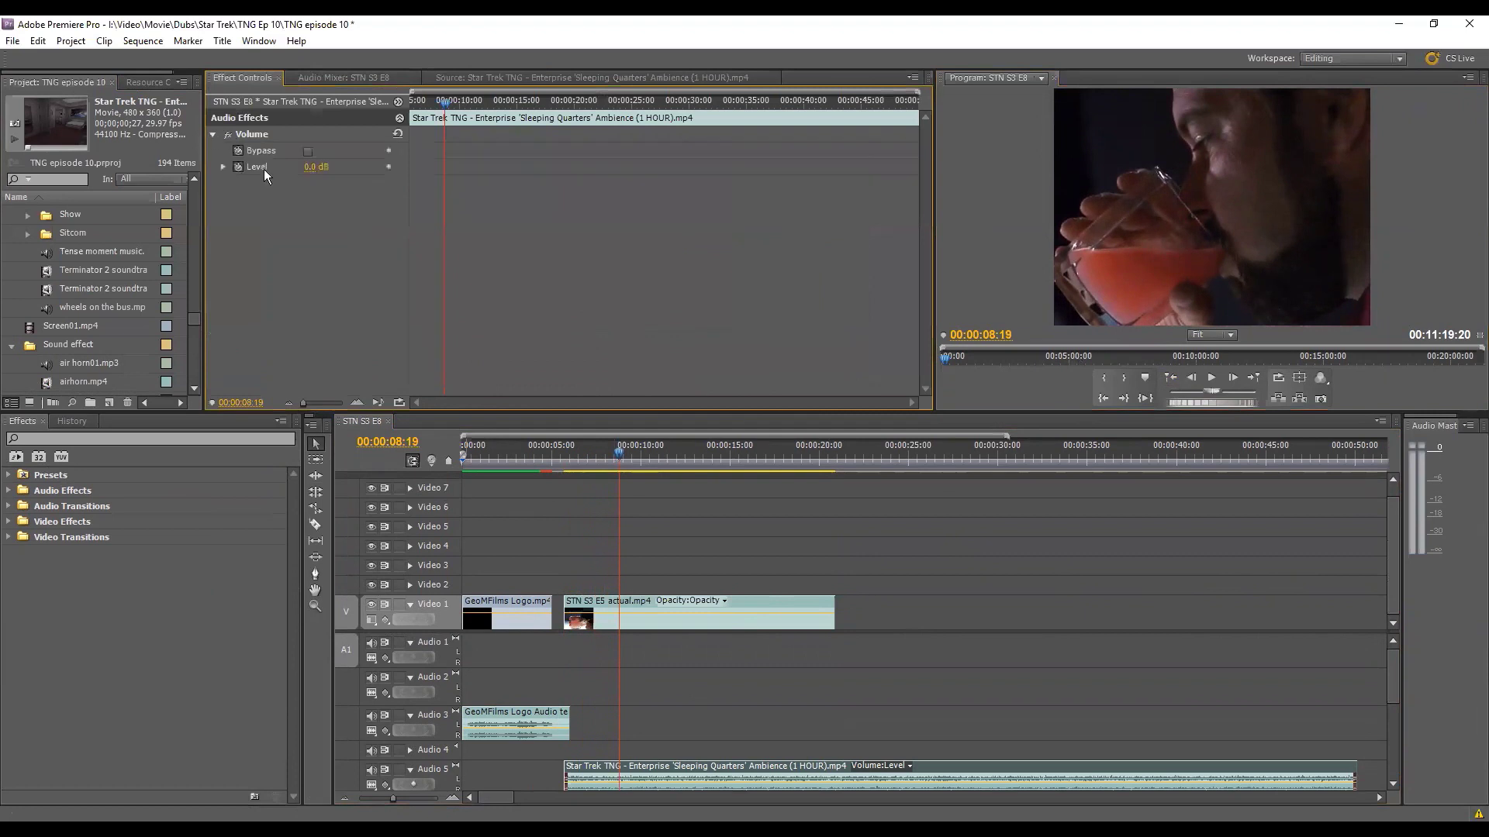
left_click(315, 167)
type("8")
key("BackSpace")
type("9")
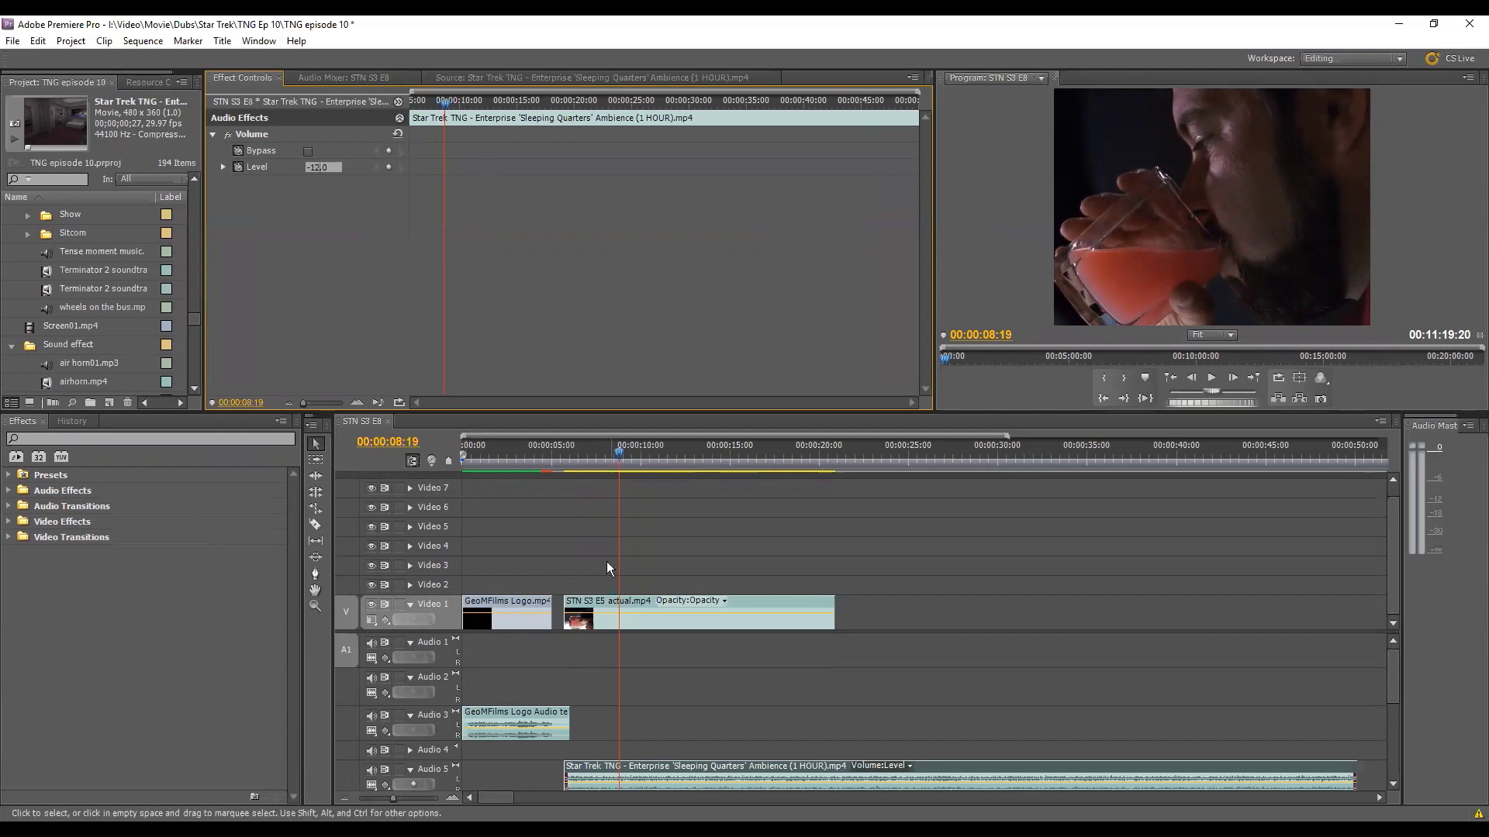
left_click(577, 494)
Play the sequence from 00:00:05:03 to check the ambience volume under the scene
left_click(555, 469)
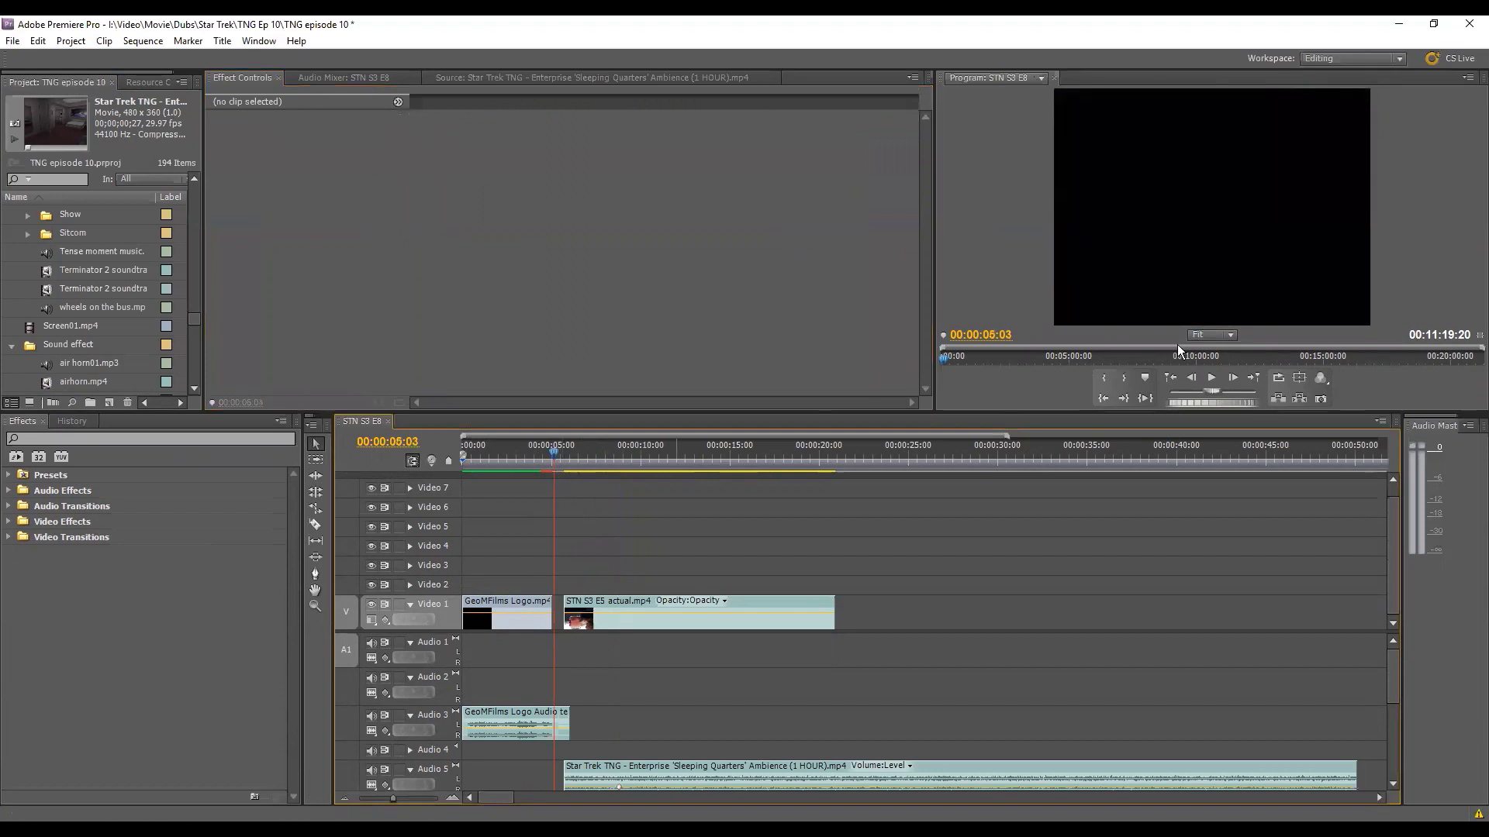
left_click(1205, 383)
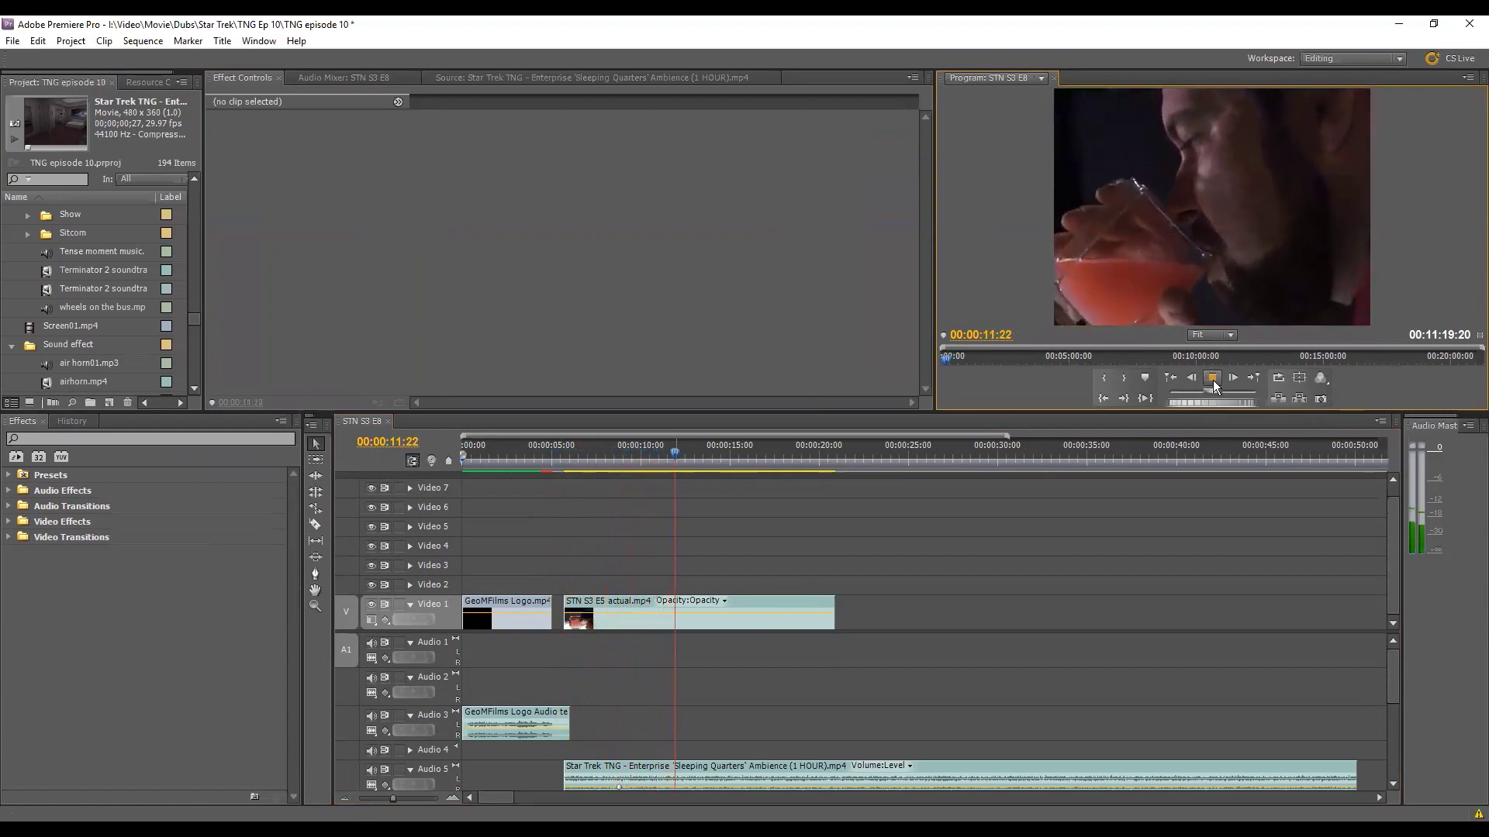
left_click(1213, 380)
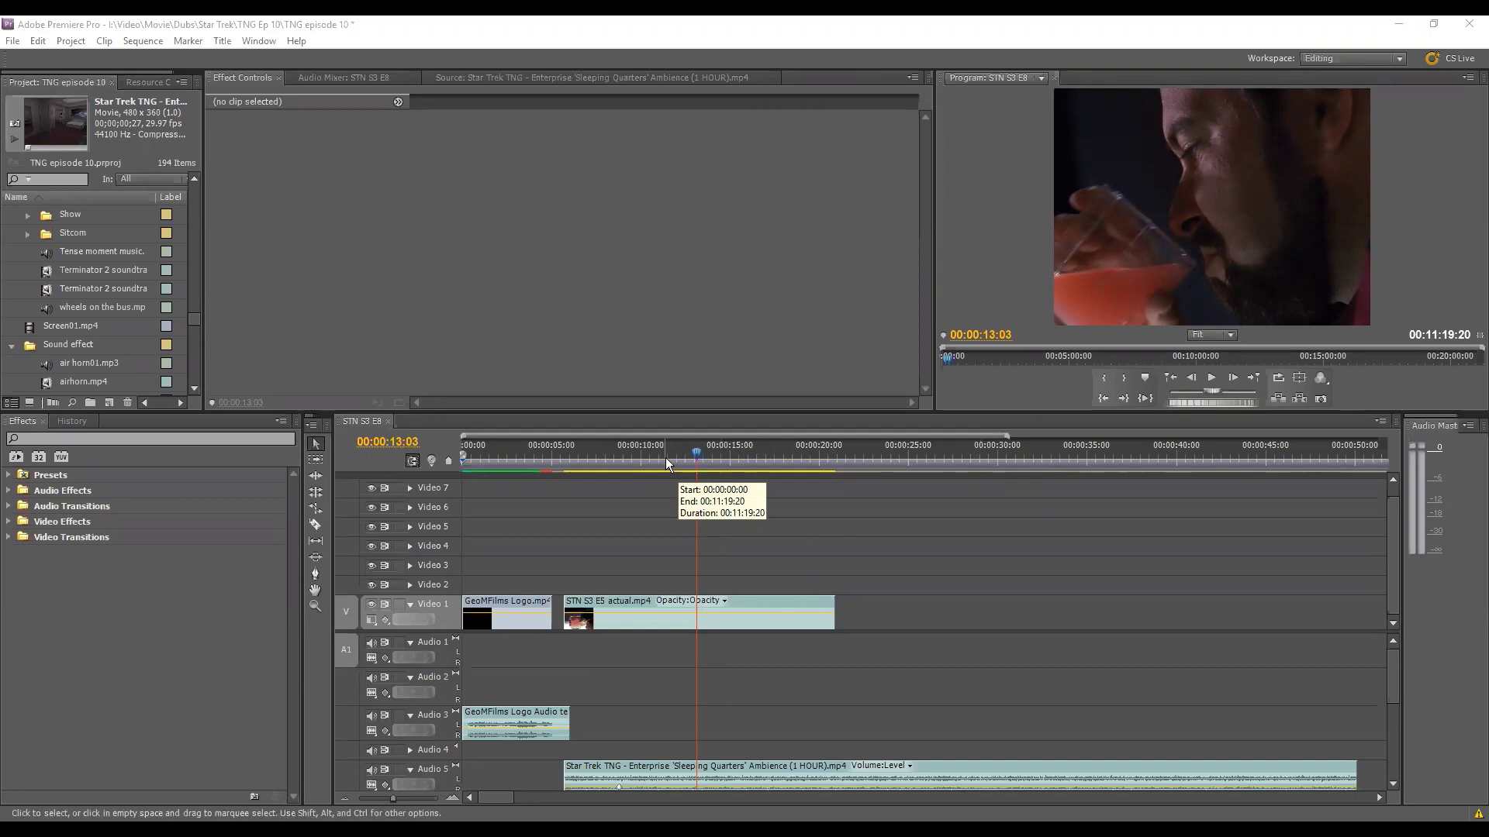
Record a microphone take on Audio 2 from 00:00:05:15 to 00:00:17:10 with the audio mixer
mouse_move(562, 456)
left_mouse_down()
mouse_move(583, 460)
mouse_move(563, 464)
left_mouse_up()
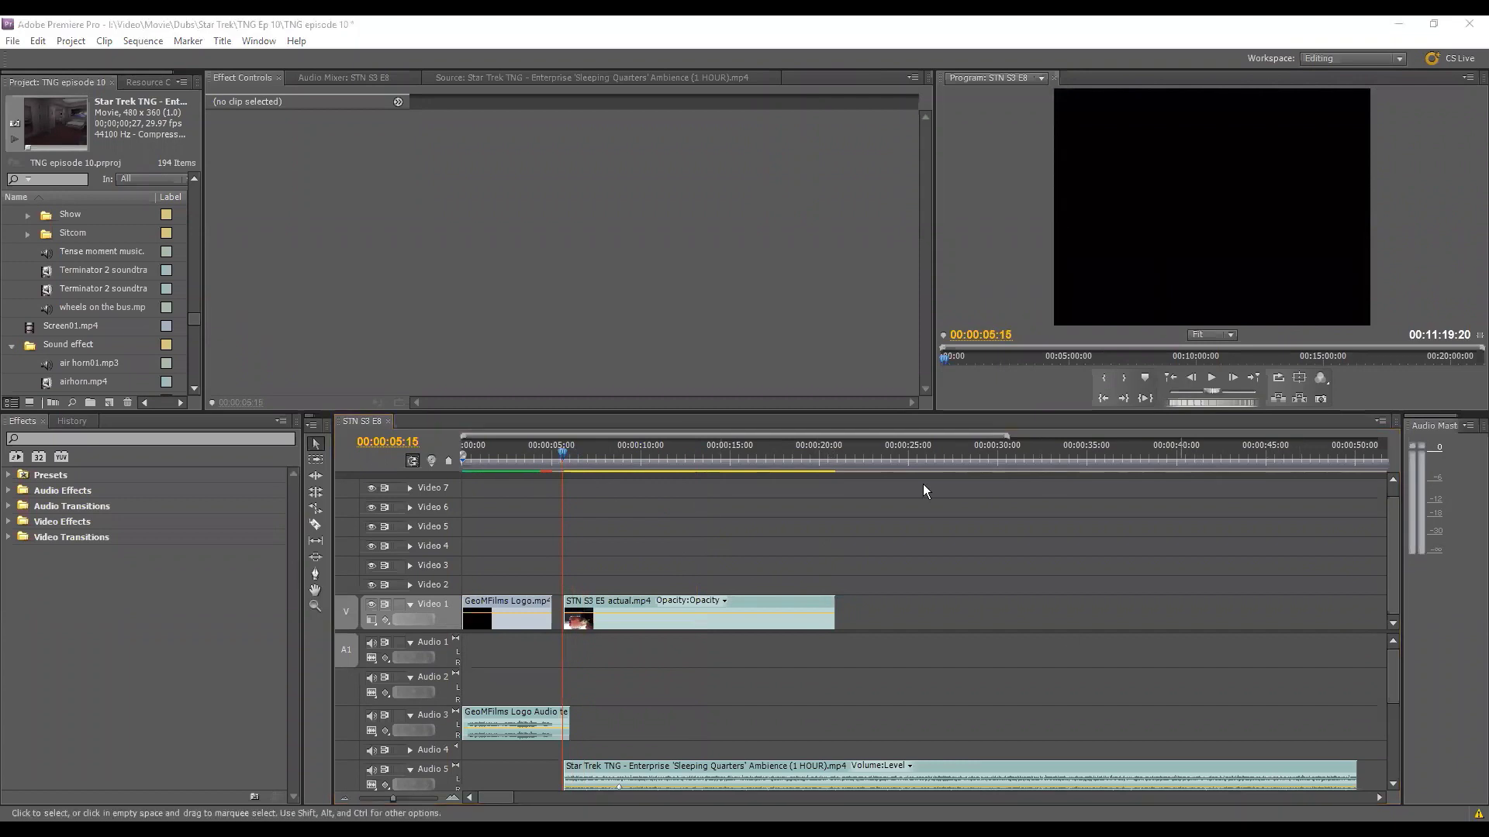
left_click(350, 72)
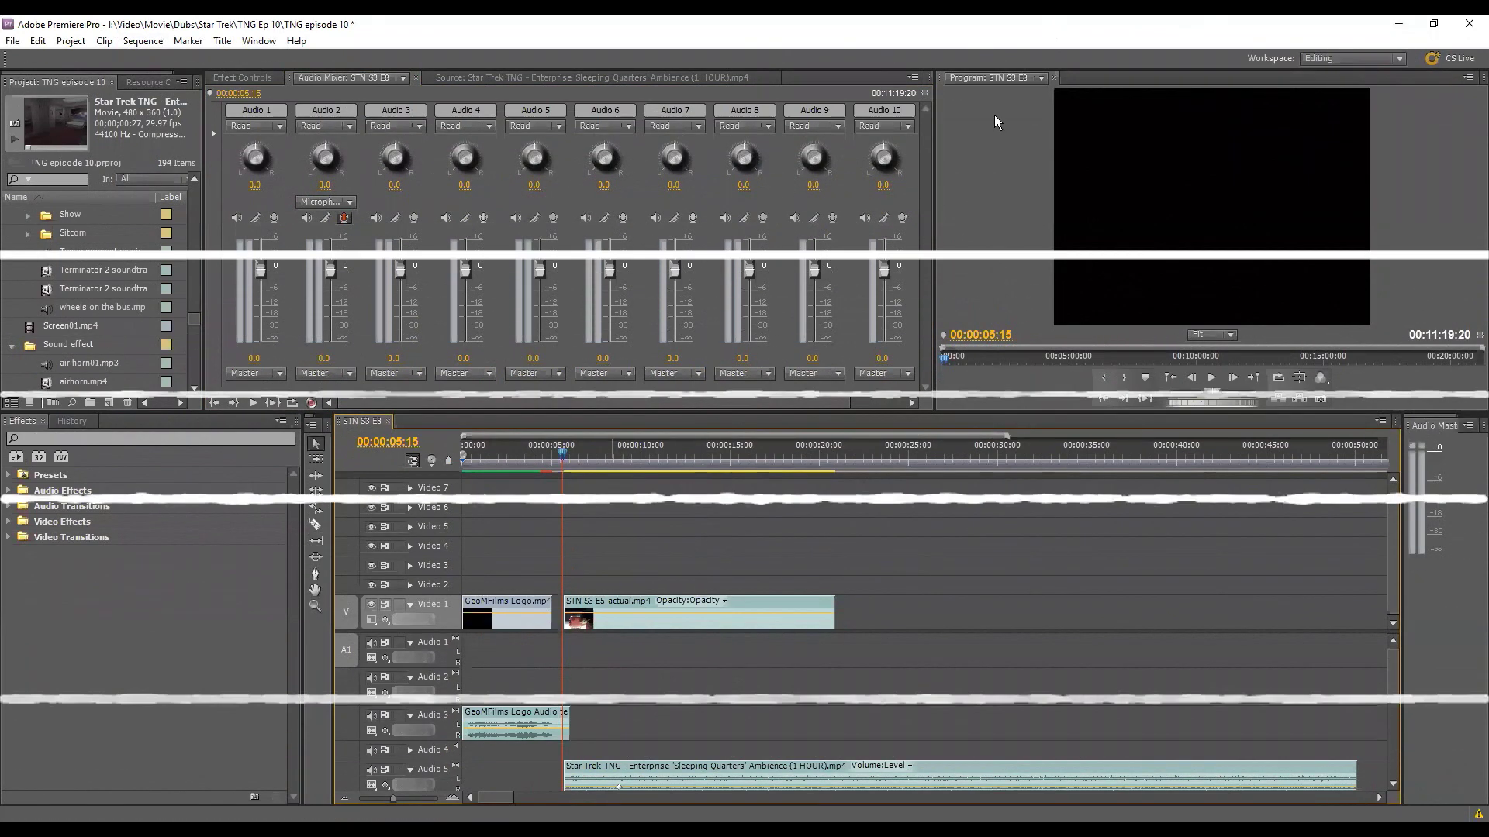
left_click(312, 403)
left_click(252, 404)
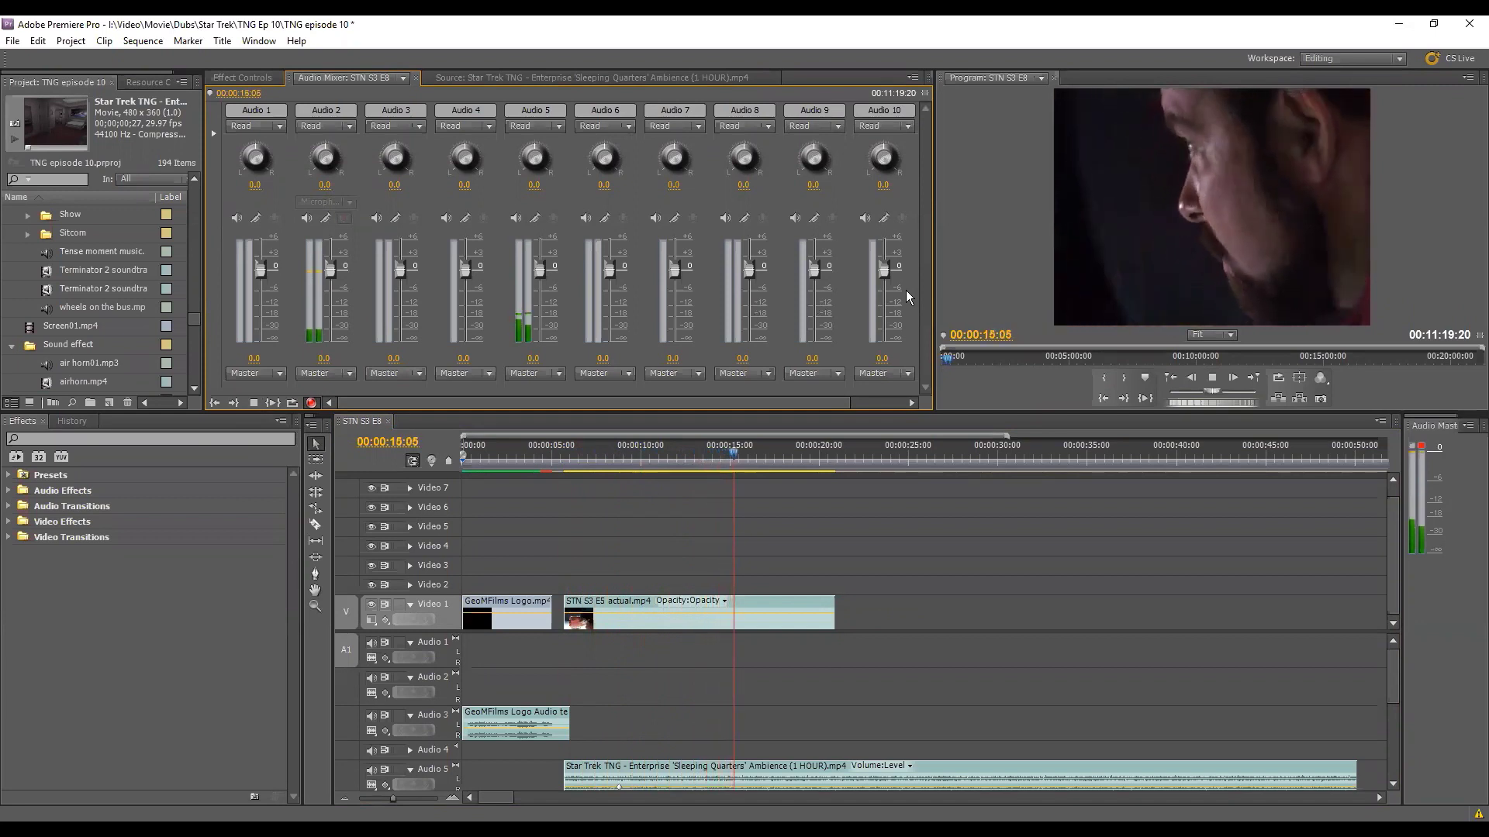
left_click(254, 403)
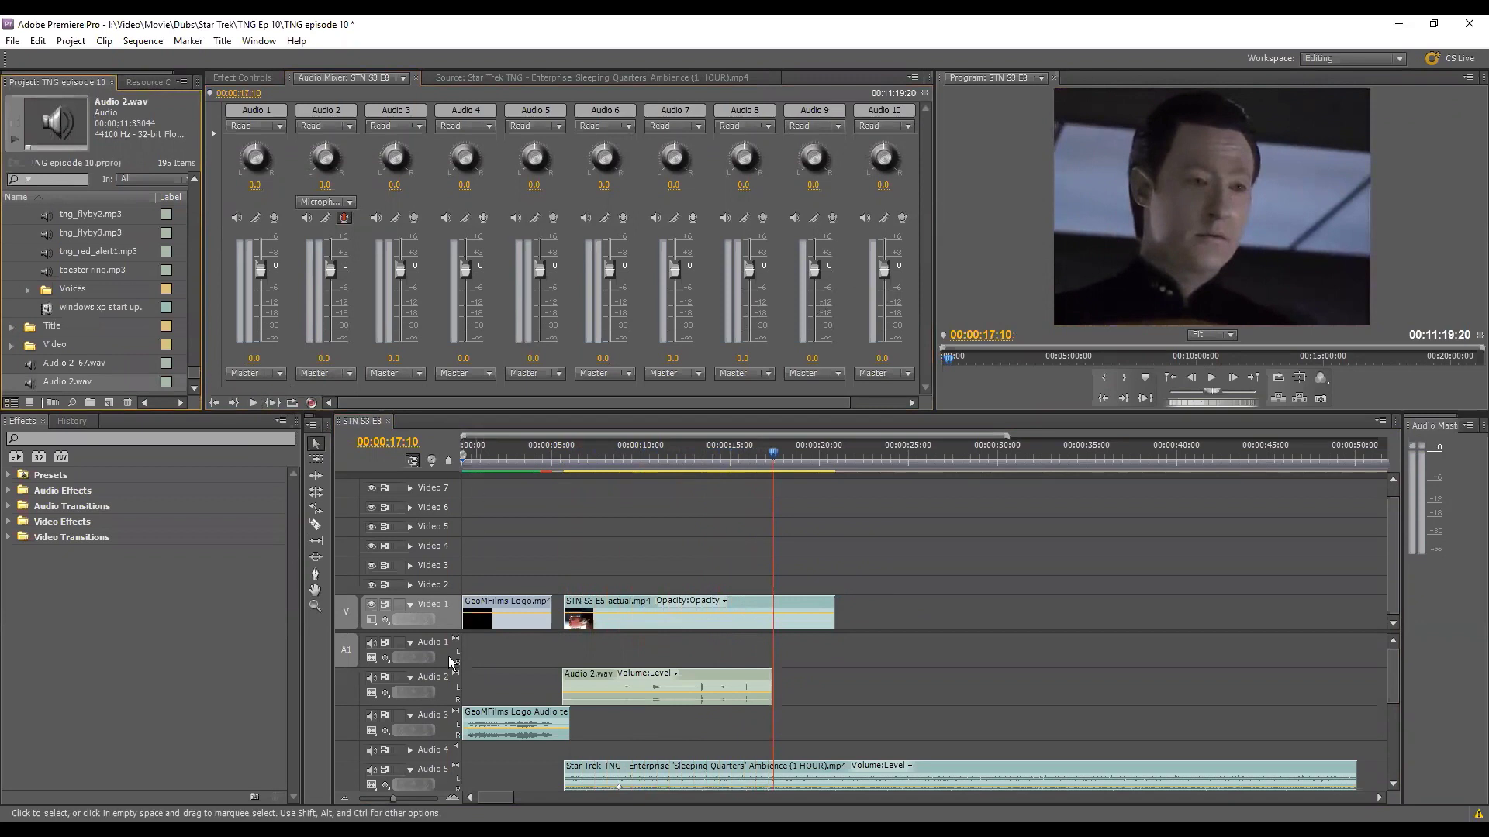
Trim about 0.6 s off the start of Audio 2.wav and shift the recording slightly earlier
left_click(452, 798)
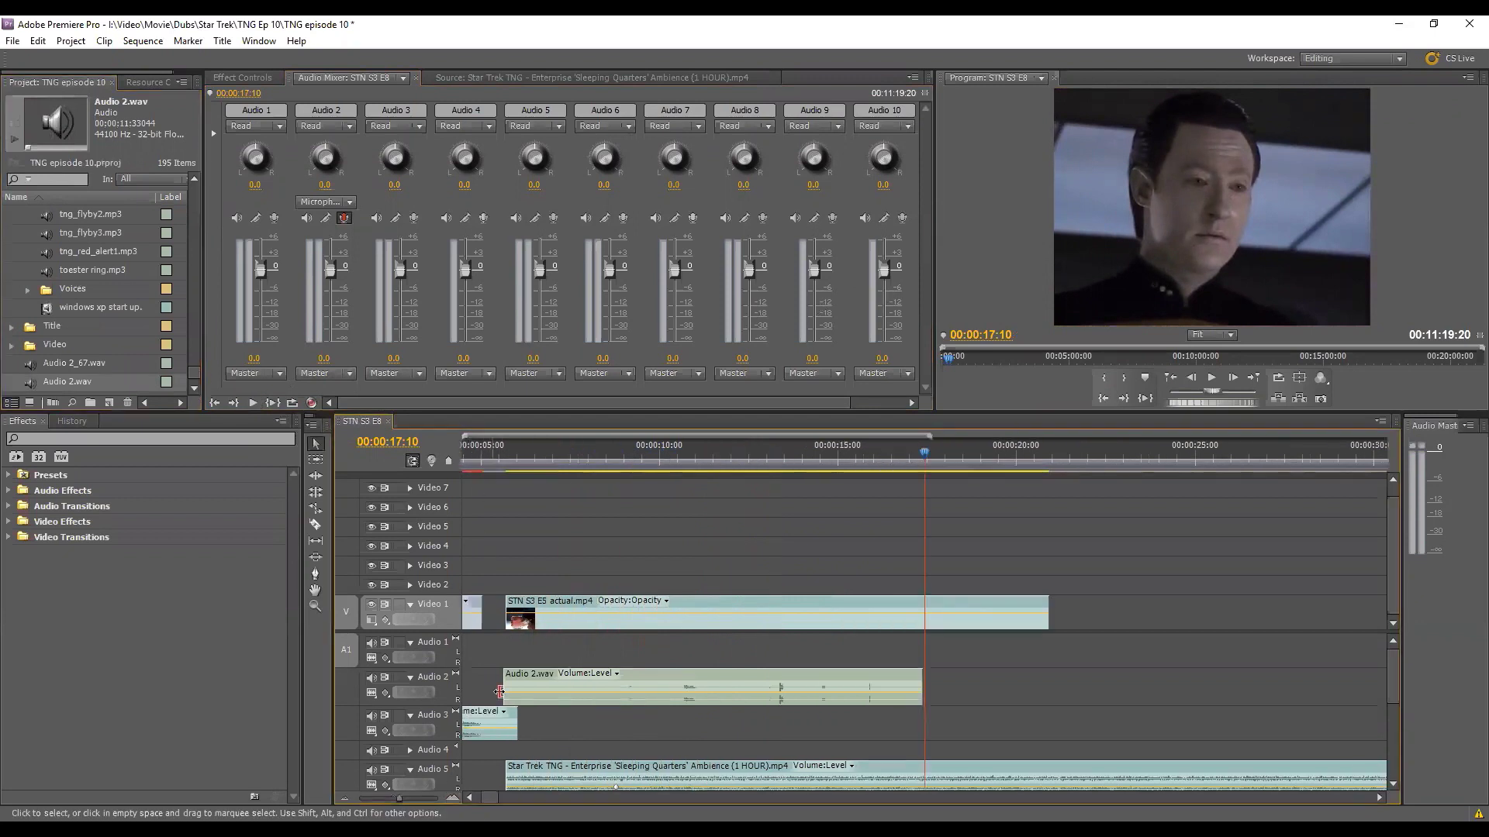
left_click_drag(504, 675, 528, 673)
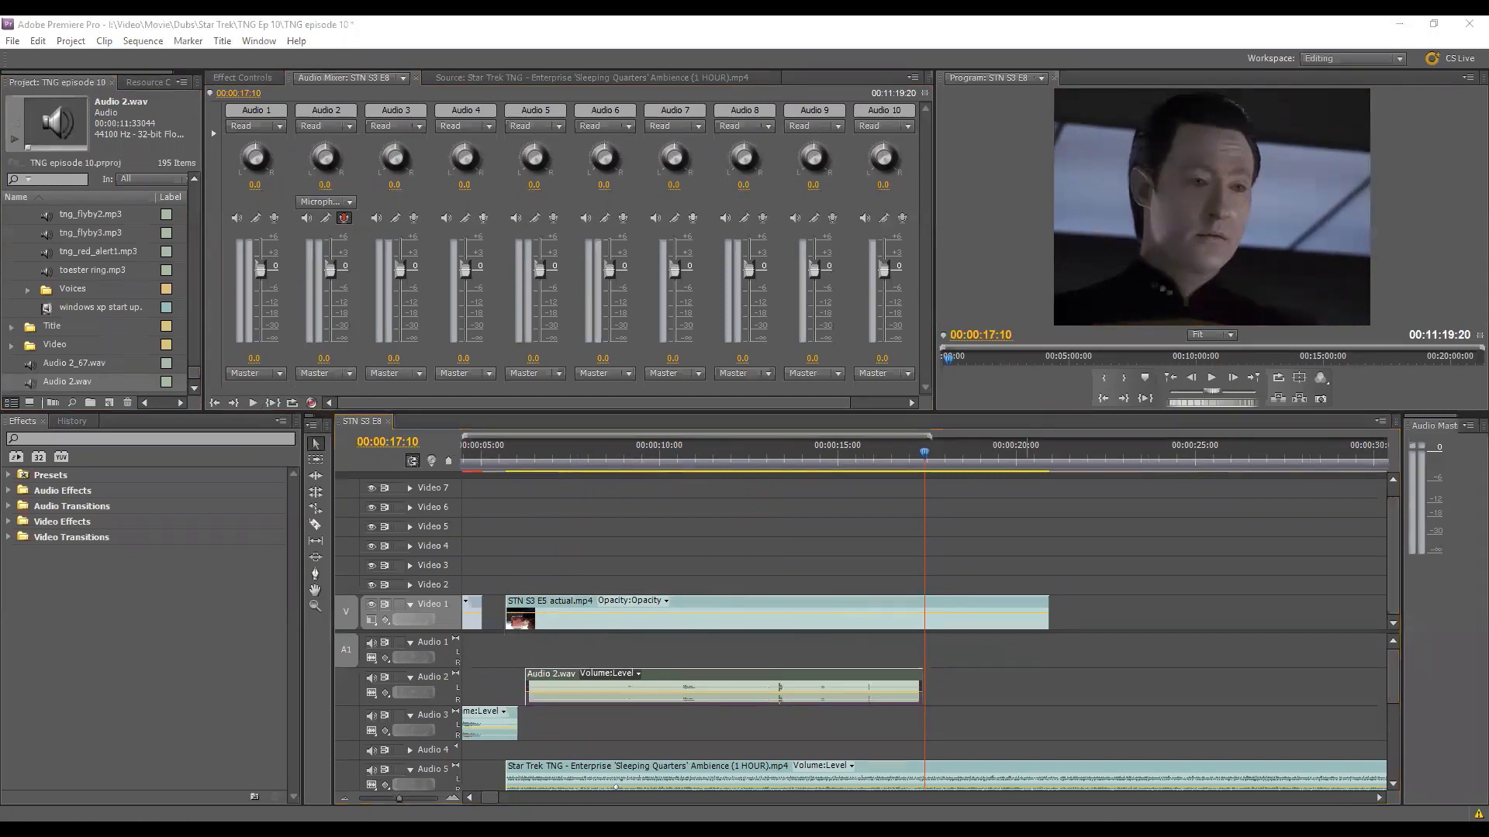
Enlarge the program monitor and play back the recorded dub with the scene from 00:00:05:20
left_click(510, 469)
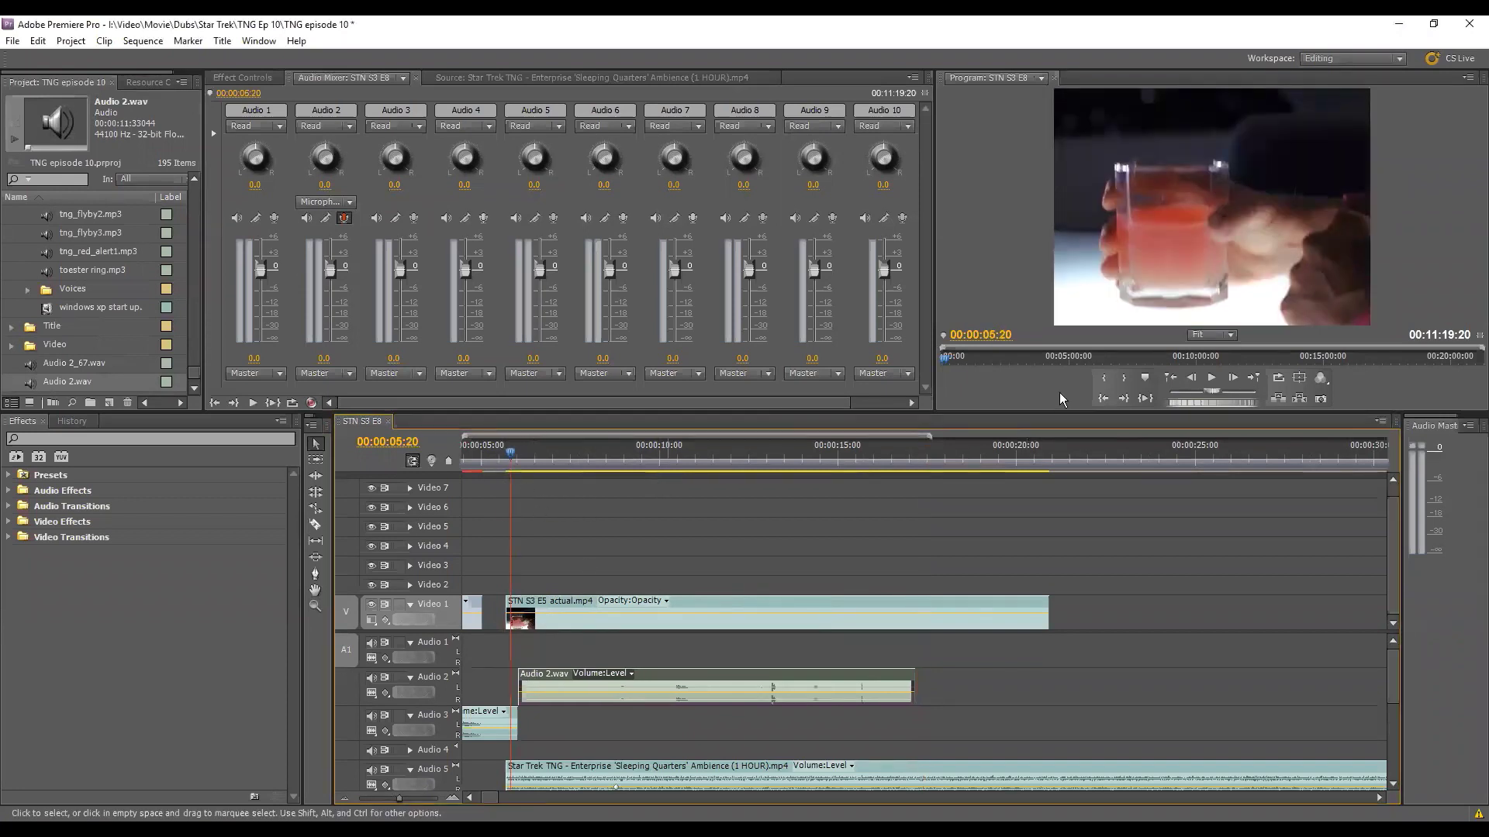
left_click_drag(934, 226, 642, 226)
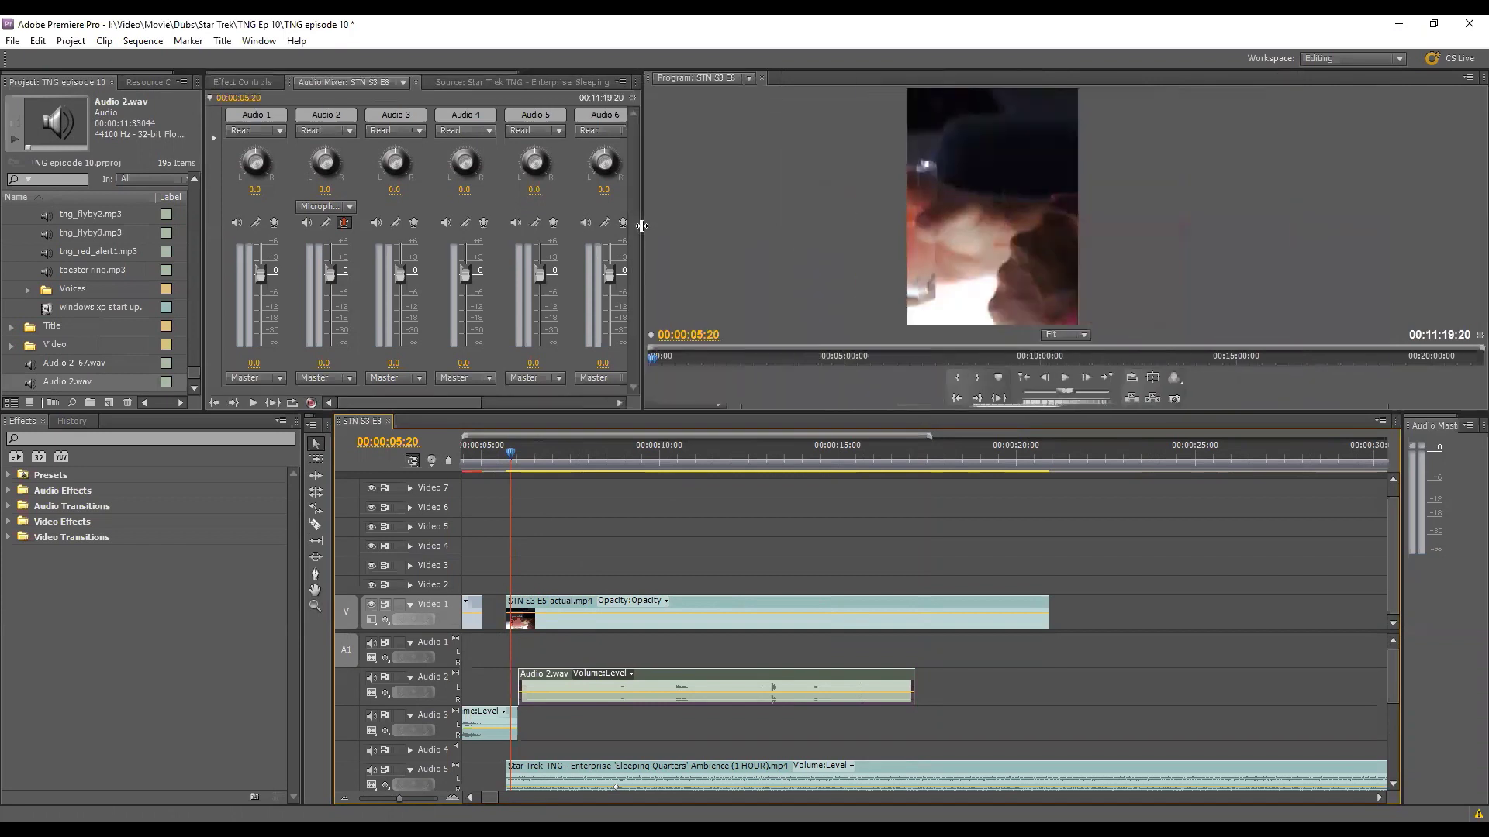
left_click_drag(792, 411, 779, 509)
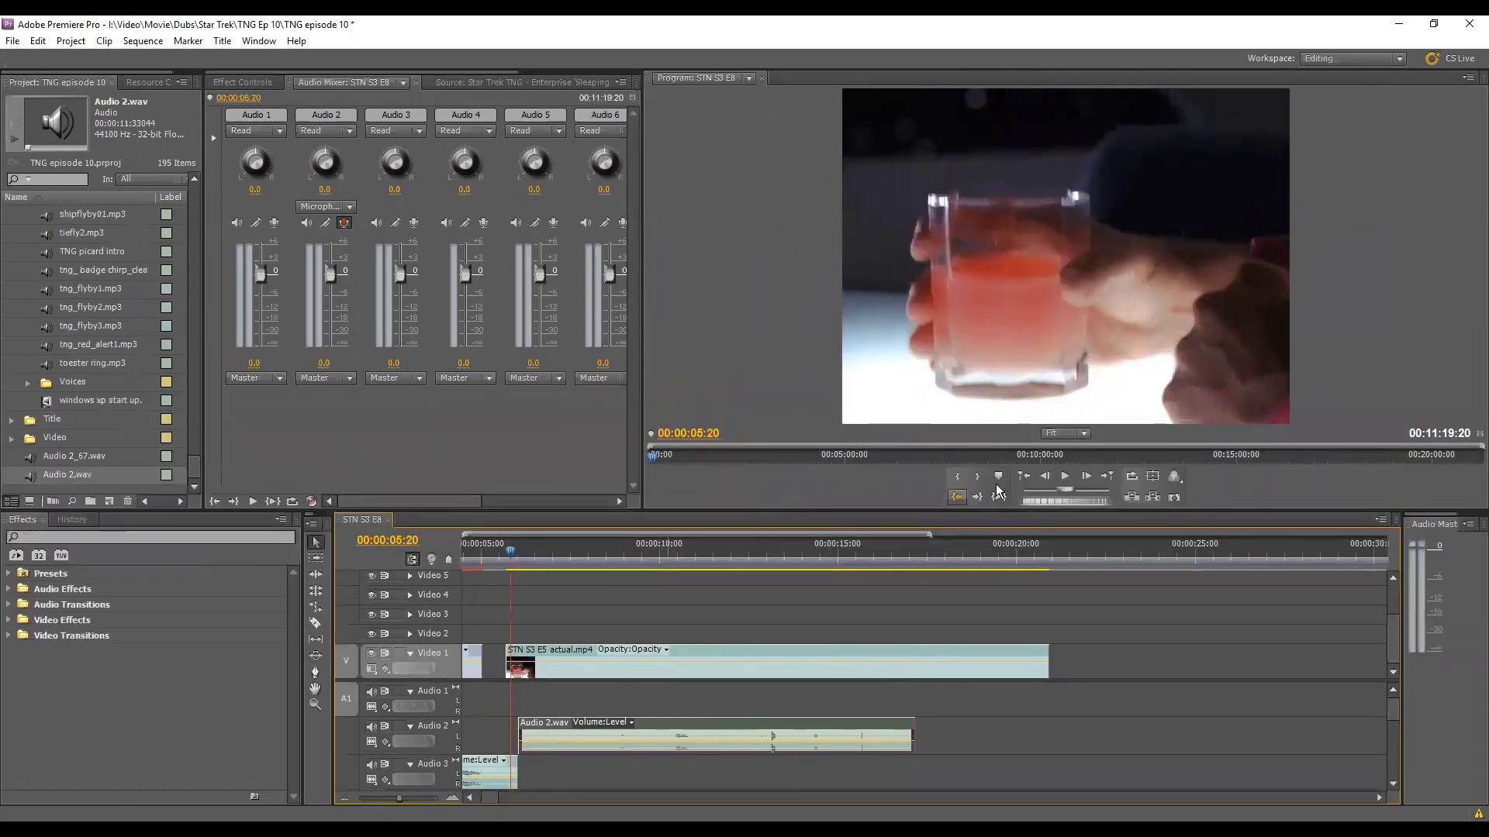
left_click(1073, 476)
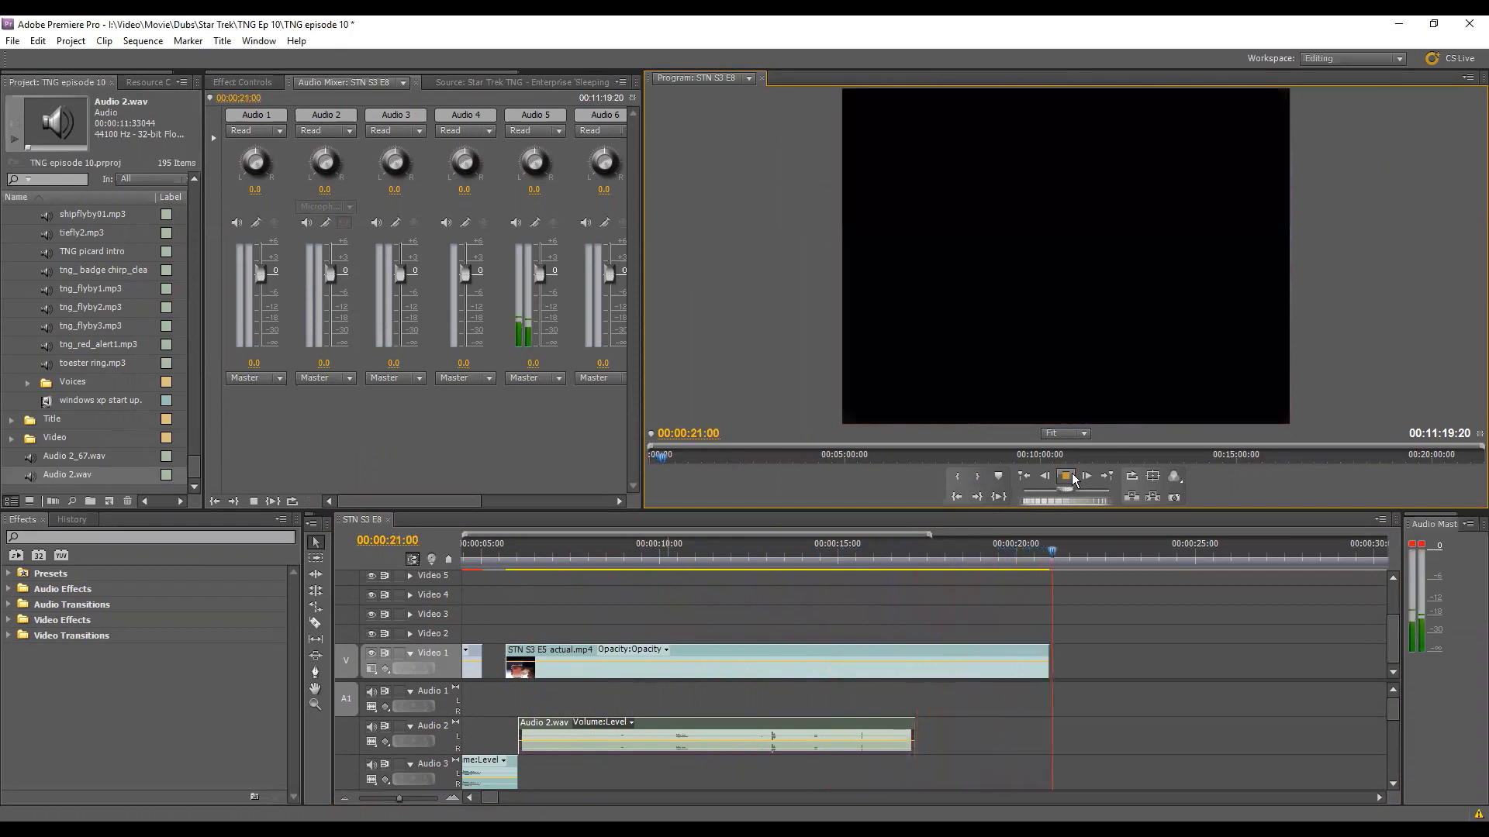
left_click(1072, 478)
Extend the scene clip on Video 1 to about 00:00:41:00 and place the playhead at 00:00:16:10
left_click_drag(1049, 661, 1443, 633)
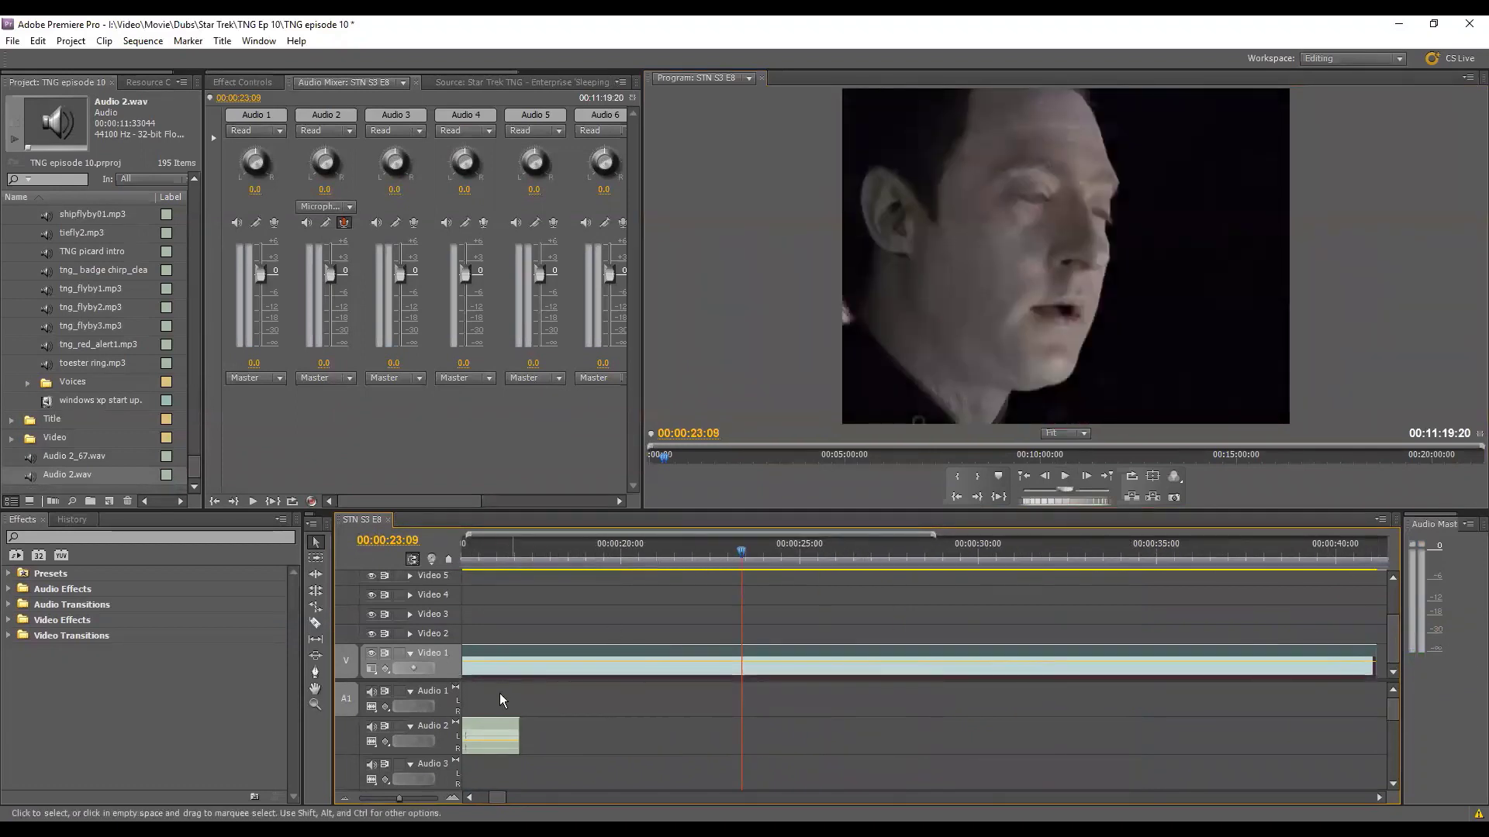
left_click(469, 797)
left_click(680, 552)
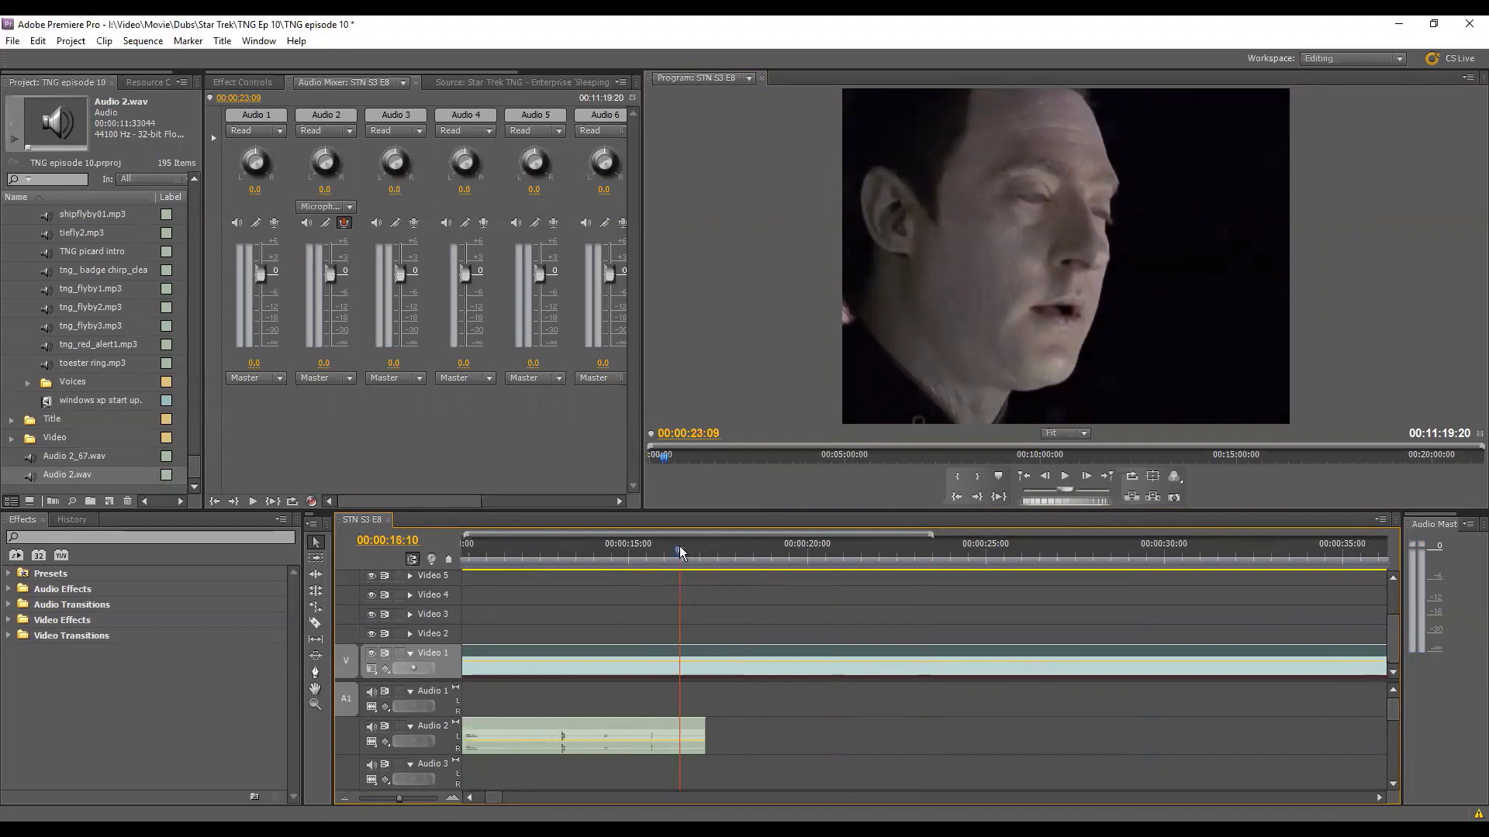
Play back the scene from 00:00:16:10 and replay the shot from about 00:00:23:00 to locate the next speaking moment
left_click(1068, 478)
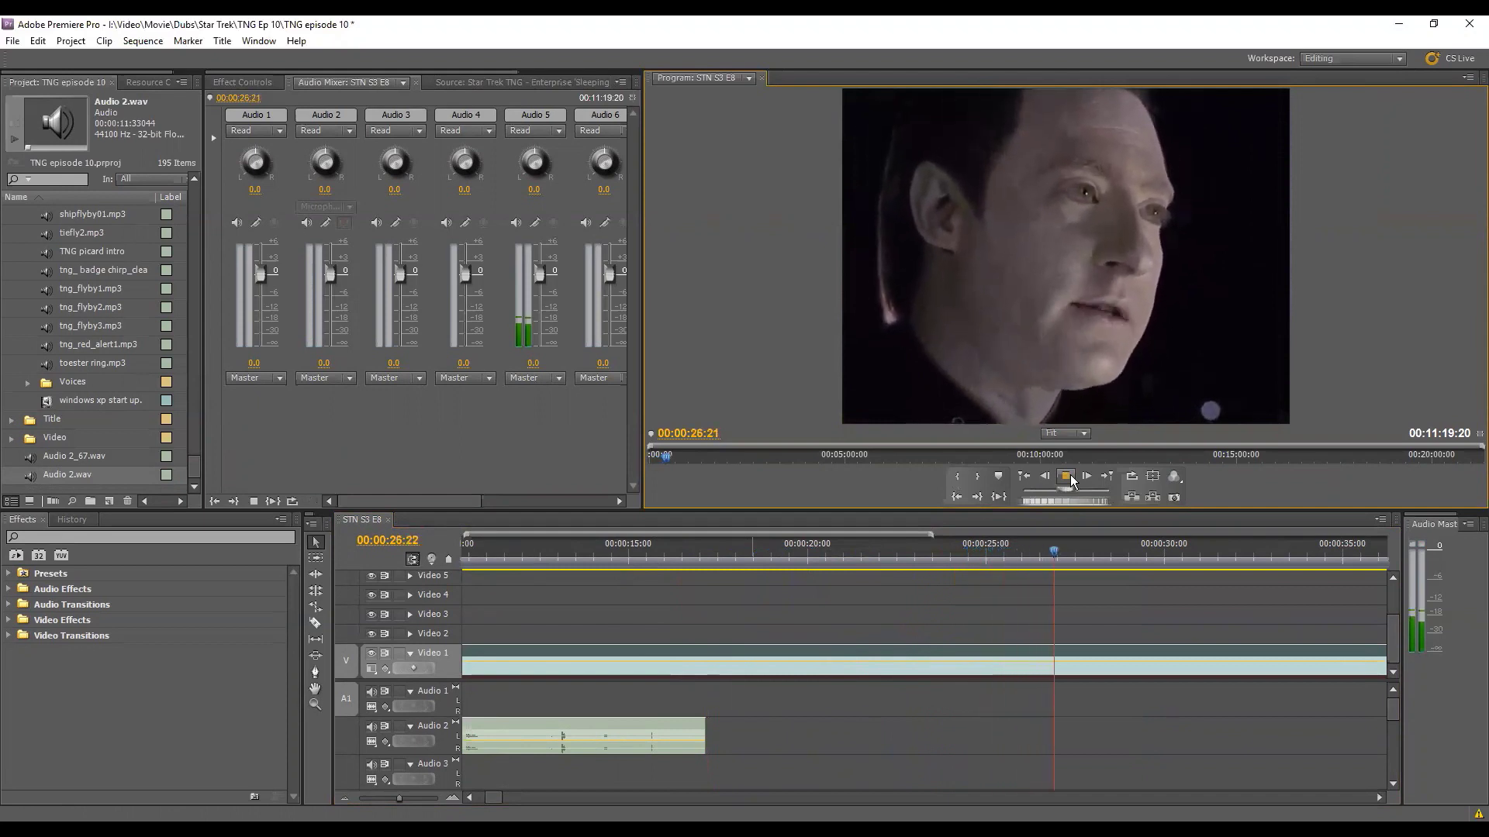
left_click(1066, 476)
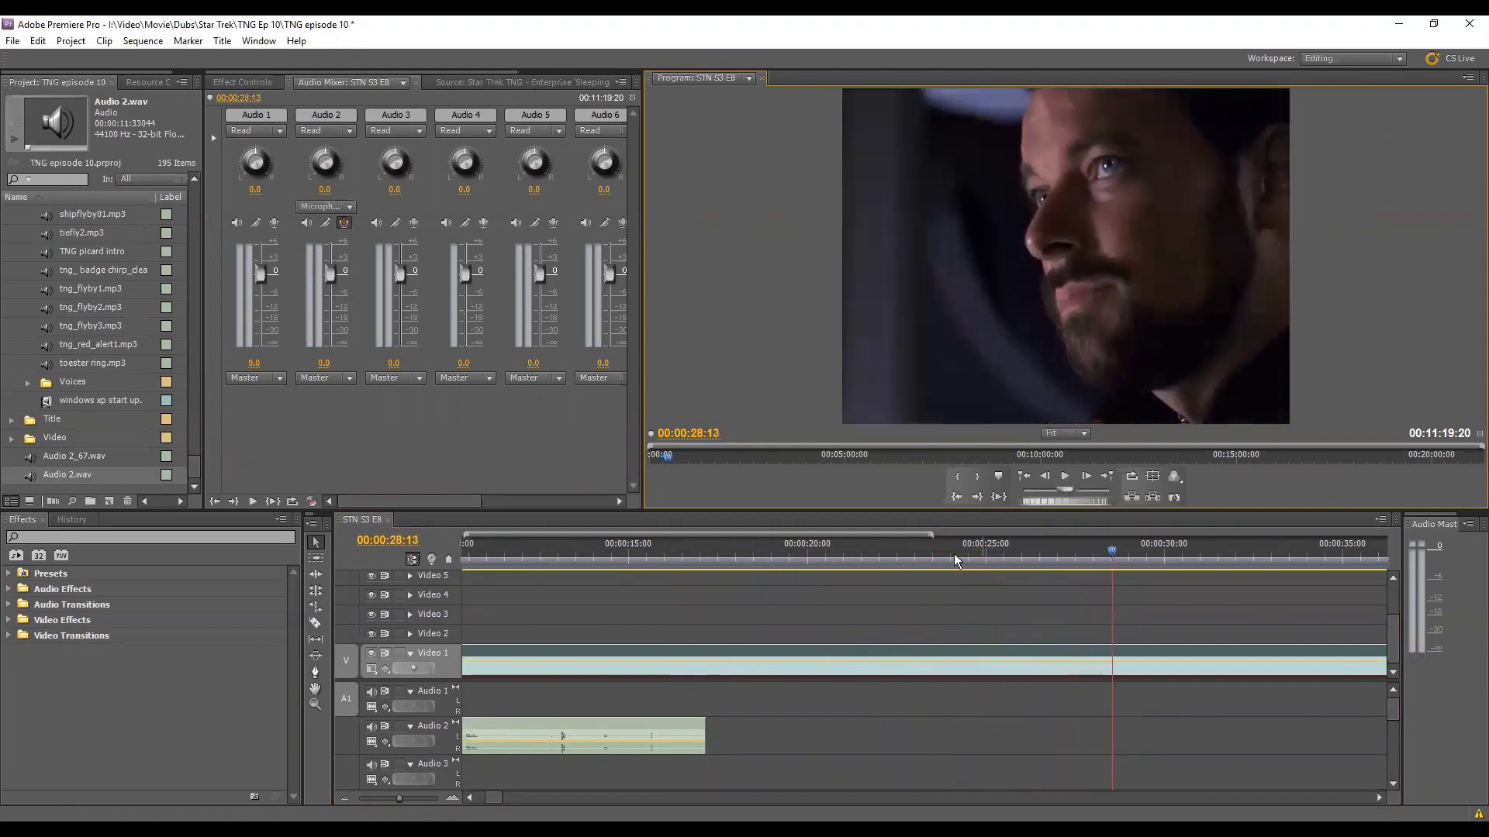
mouse_move(952, 558)
left_mouse_down()
mouse_move(1023, 555)
mouse_move(973, 557)
left_mouse_up()
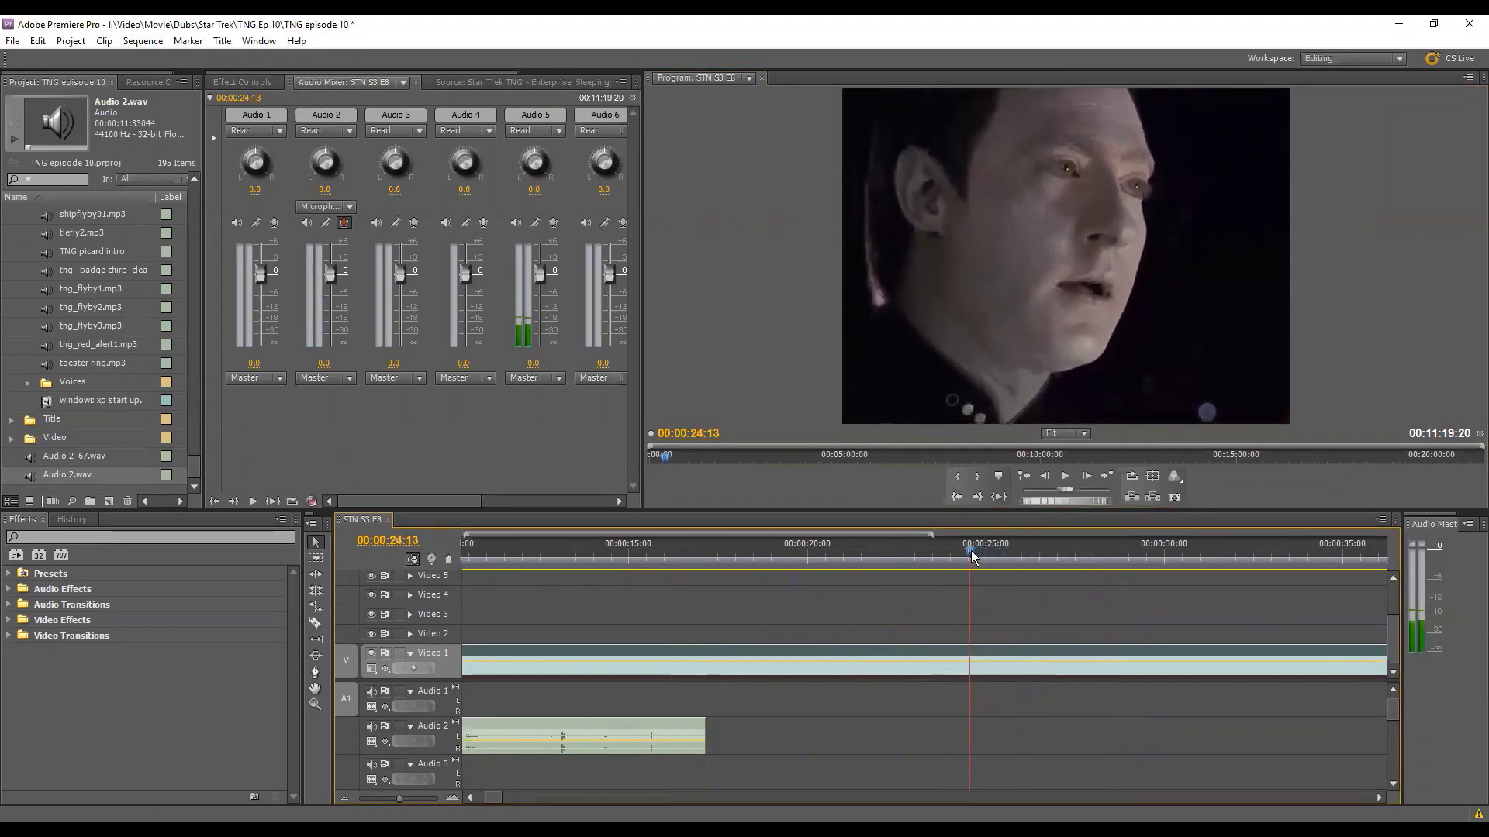
left_click(1066, 476)
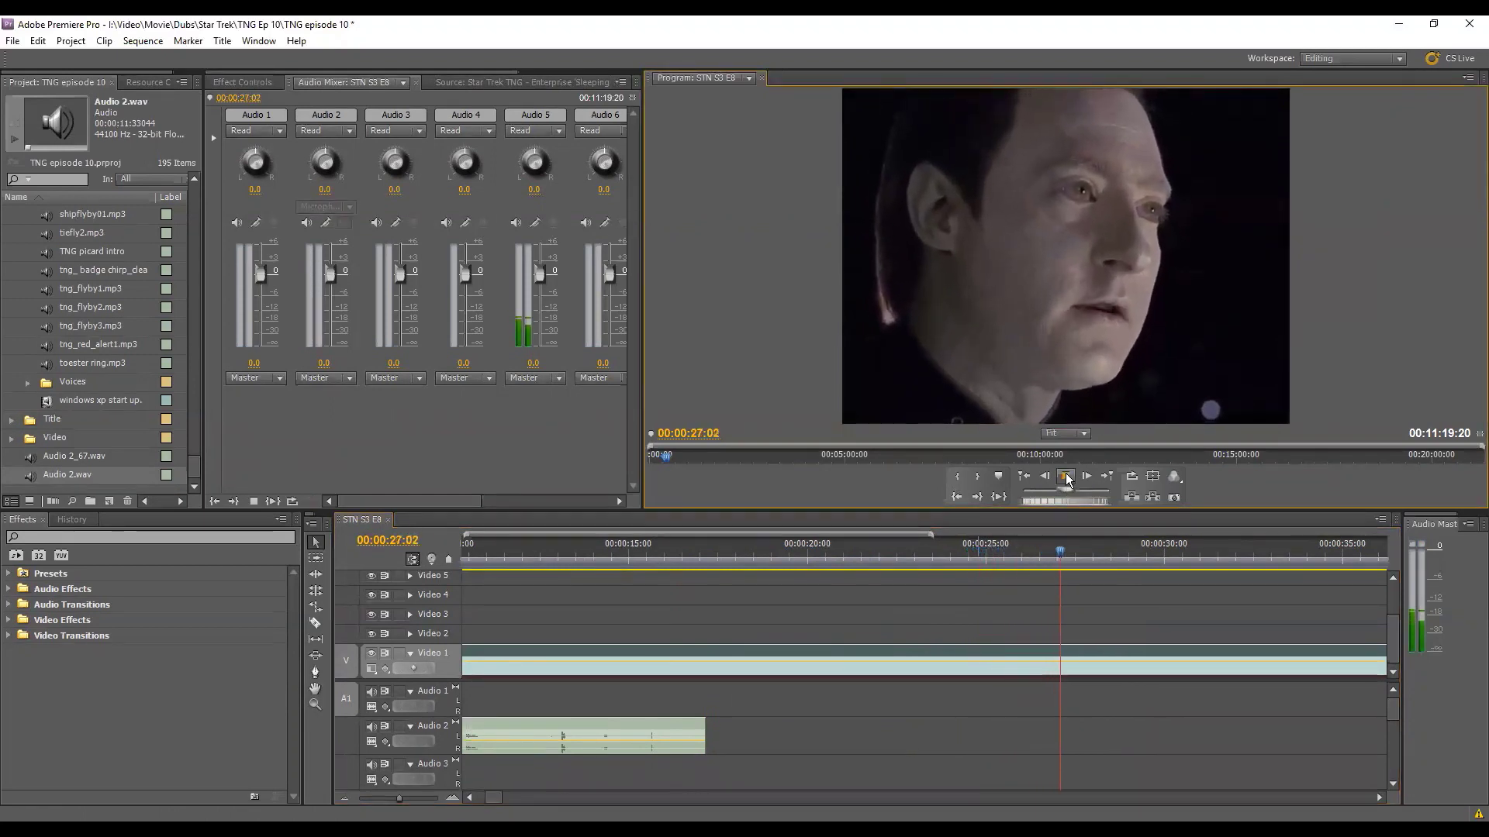
key("space")
left_click(913, 554)
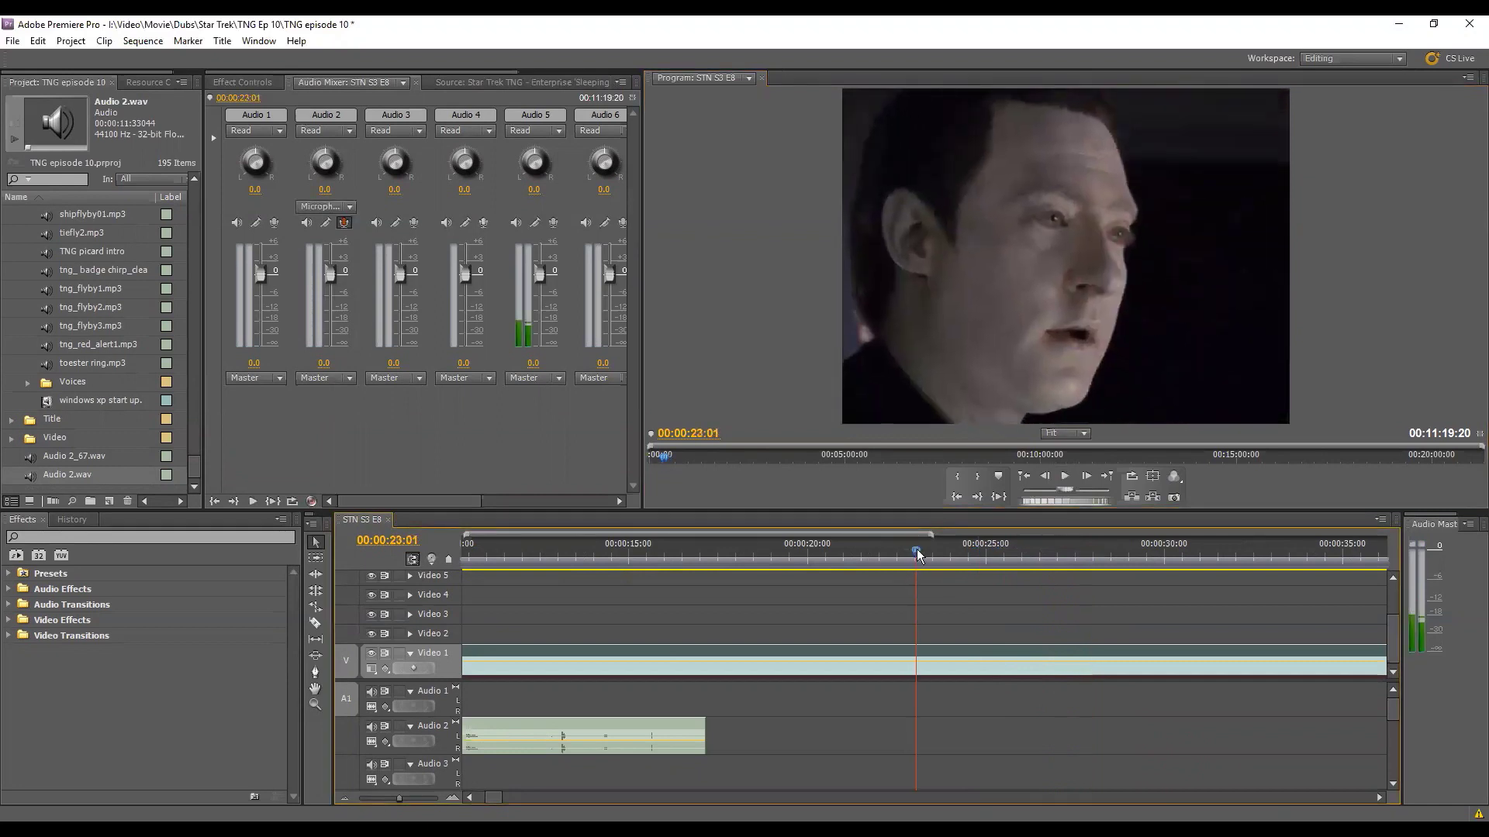
mouse_move(917, 555)
left_mouse_down()
mouse_move(965, 552)
mouse_move(939, 553)
left_mouse_up()
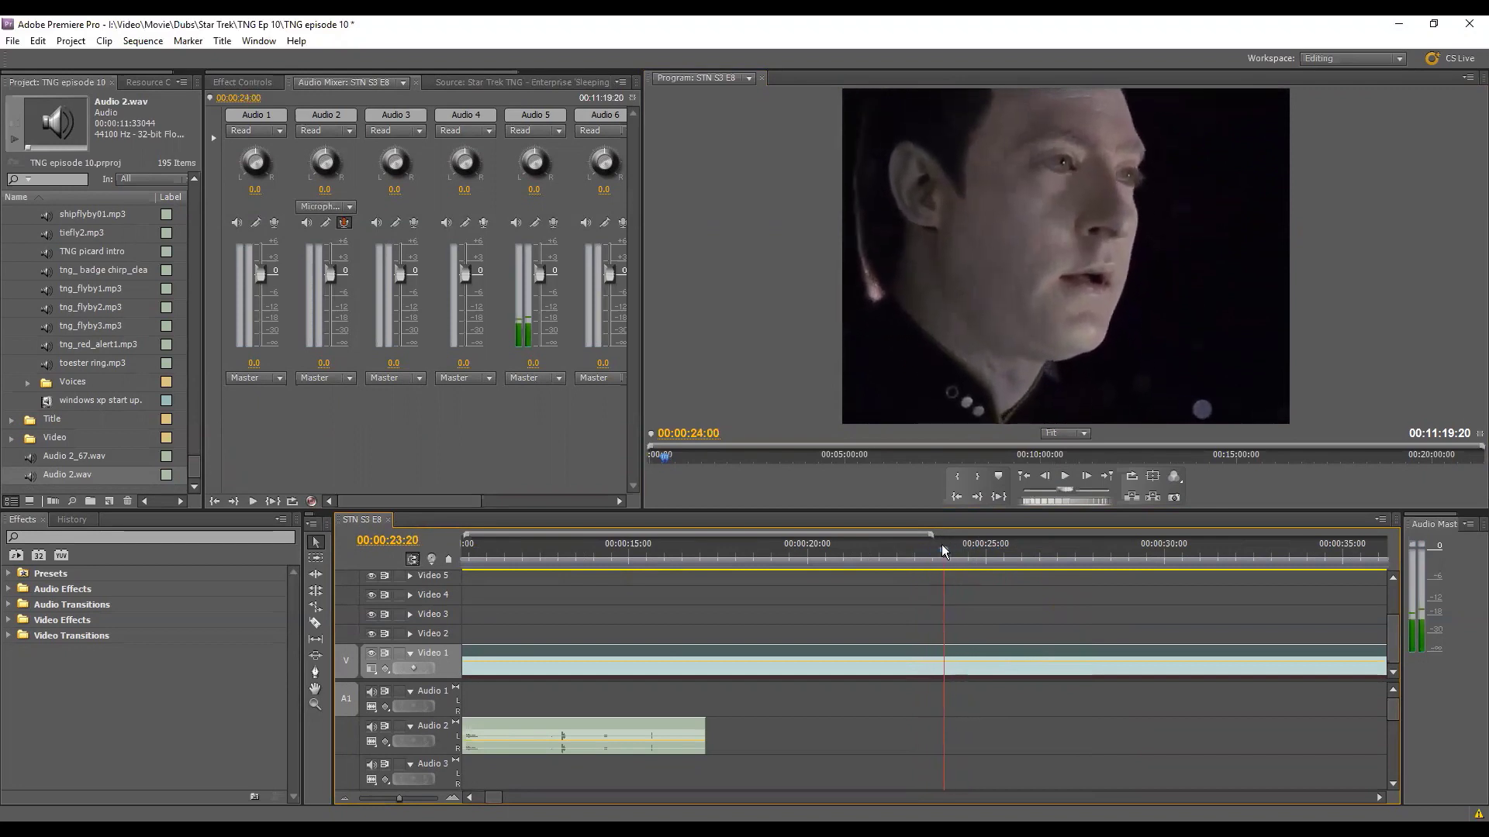
Replay the shot between about 00:00:22:23 and 00:00:30:13 to study the mouth movement for the next line
left_click(1070, 481)
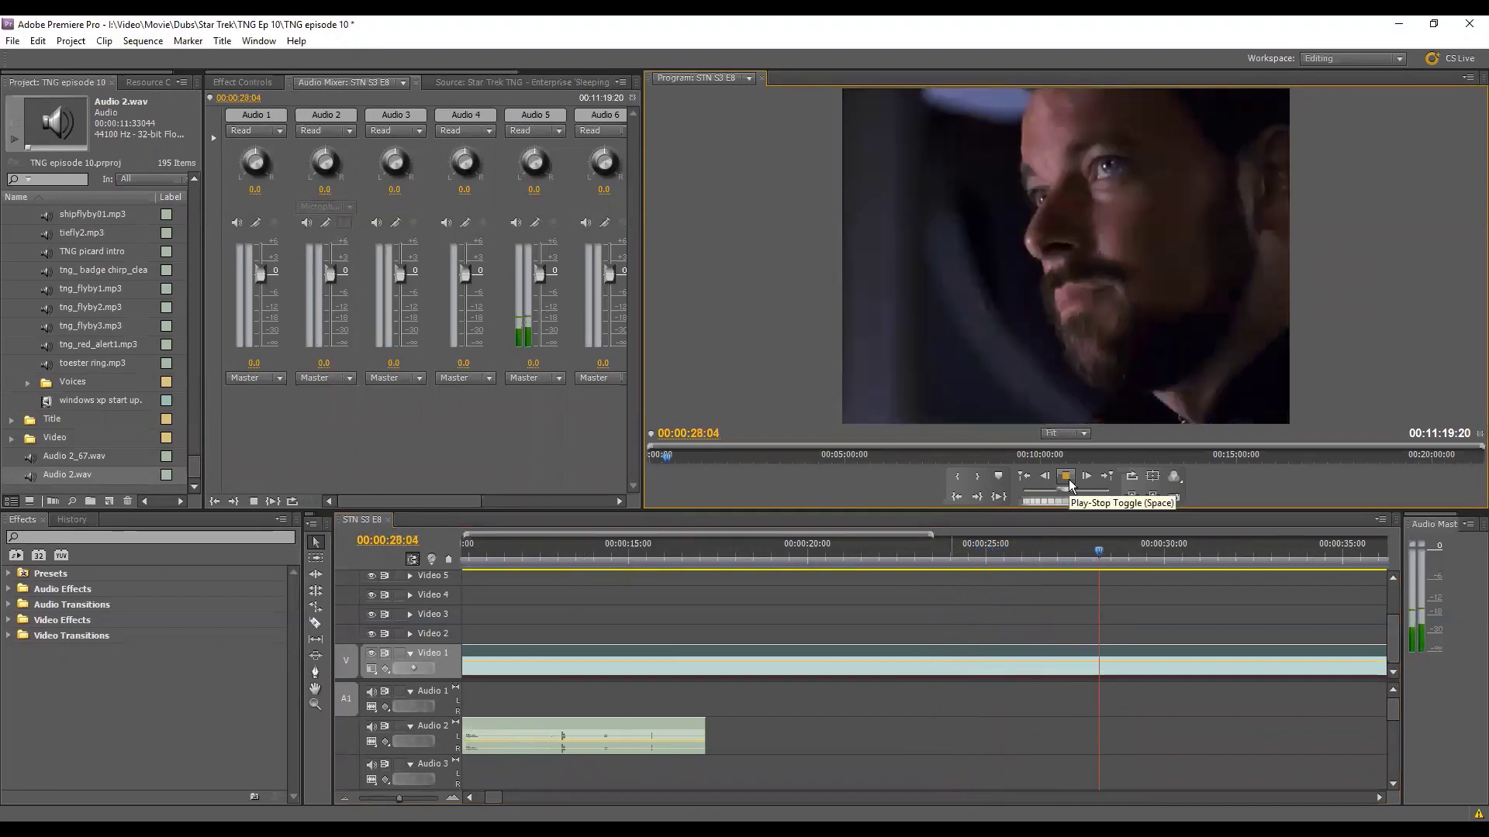
left_click(1070, 485)
left_click(913, 552)
left_click(1068, 476)
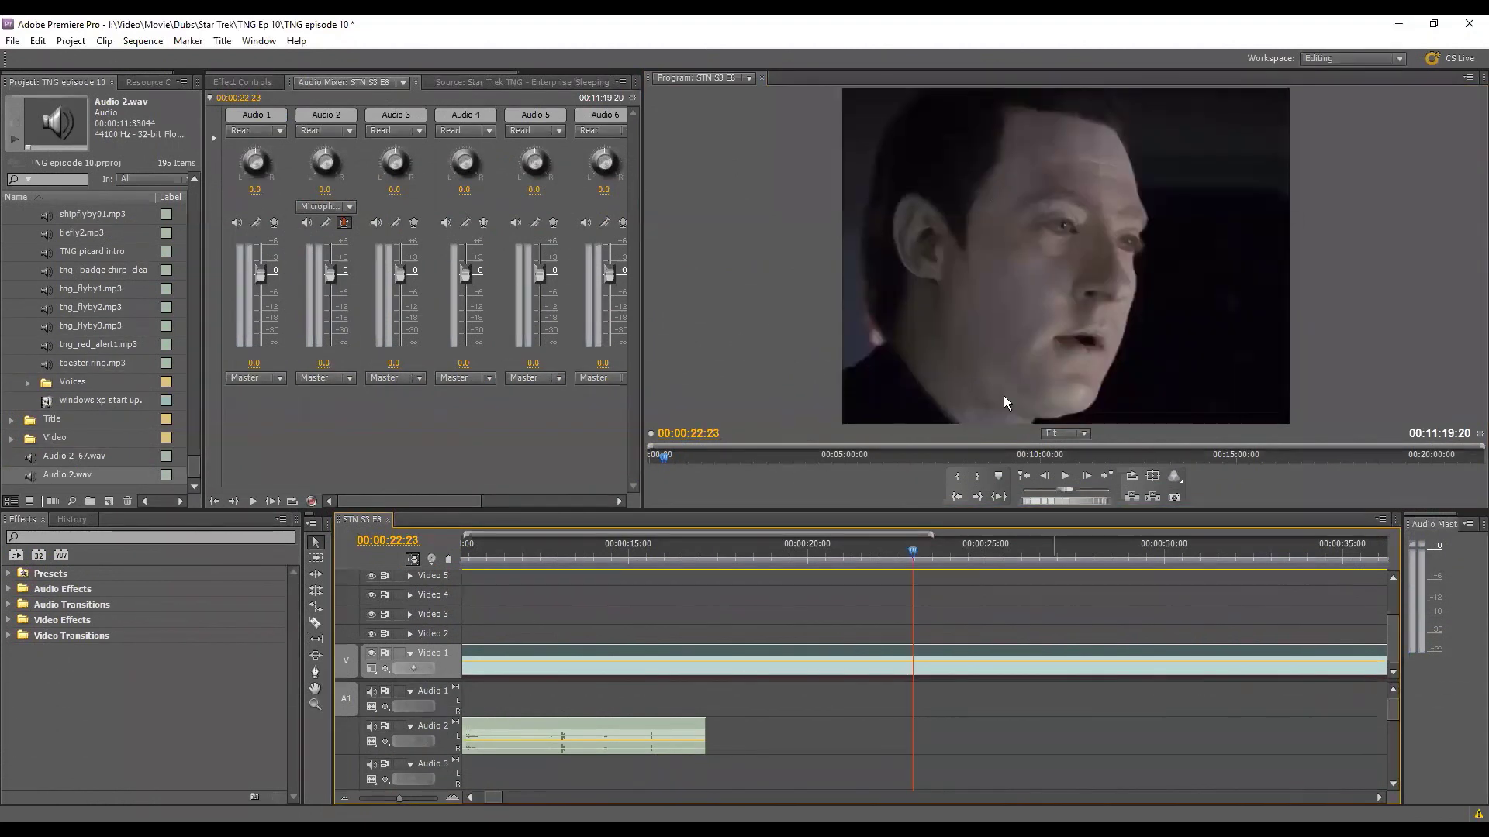
left_click(1067, 479)
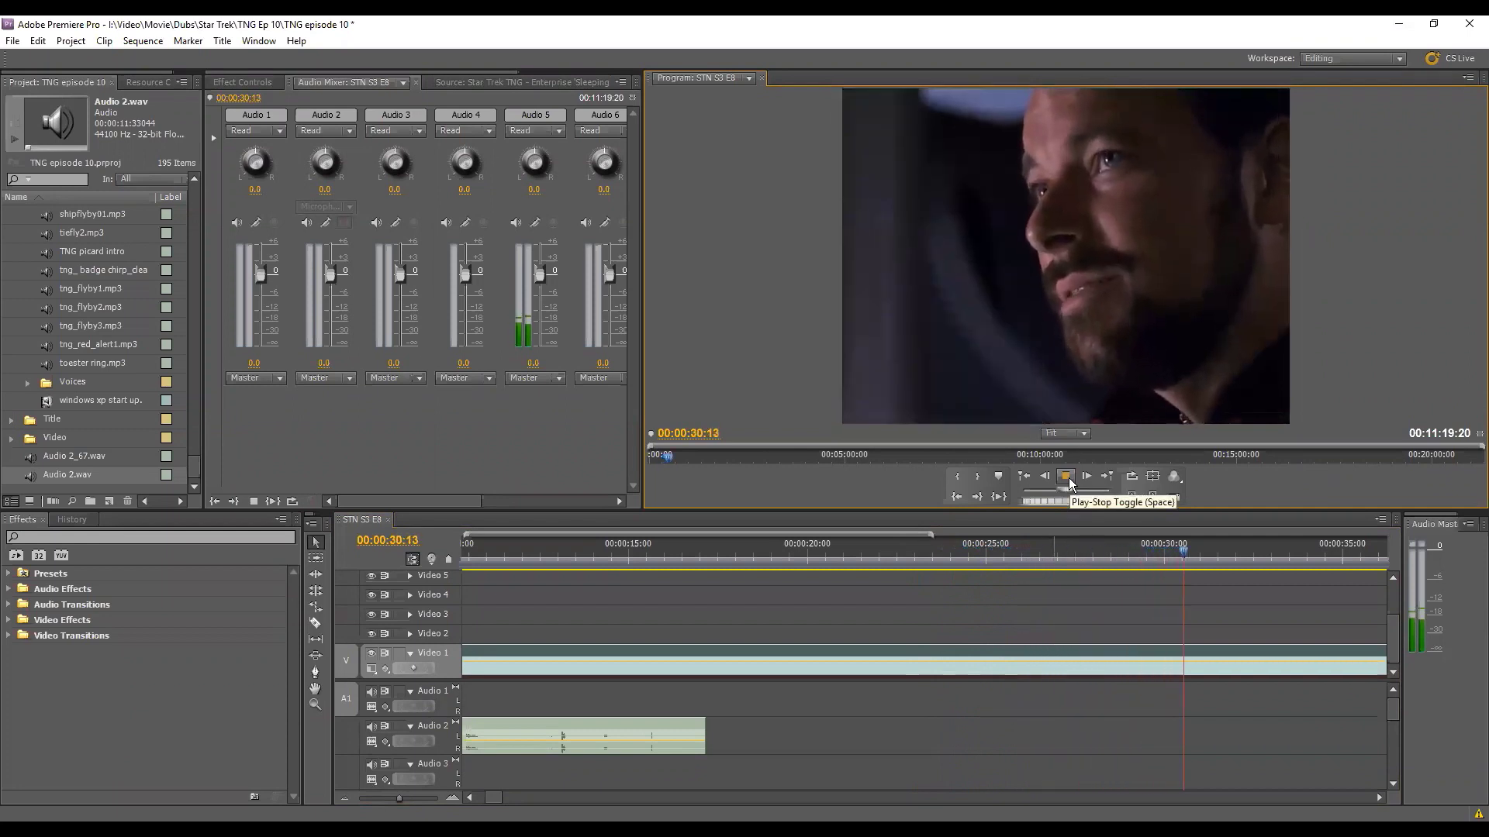
left_click(1065, 477)
Record a second microphone take on Audio 2 from 00:00:22:16 to 00:00:28:11 with the audio mixer
left_click_drag(1031, 549, 903, 546)
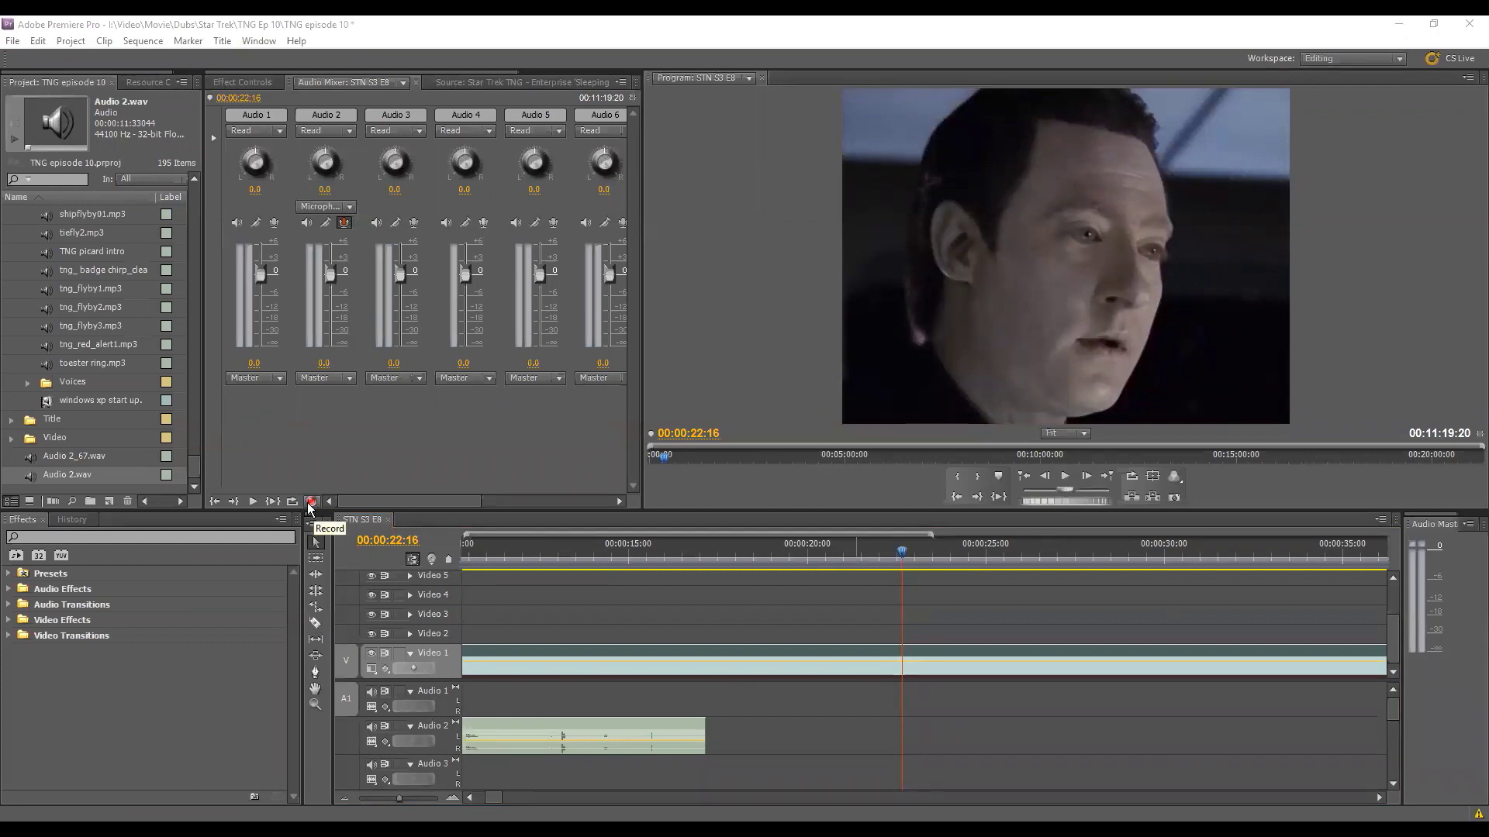
left_click(310, 503)
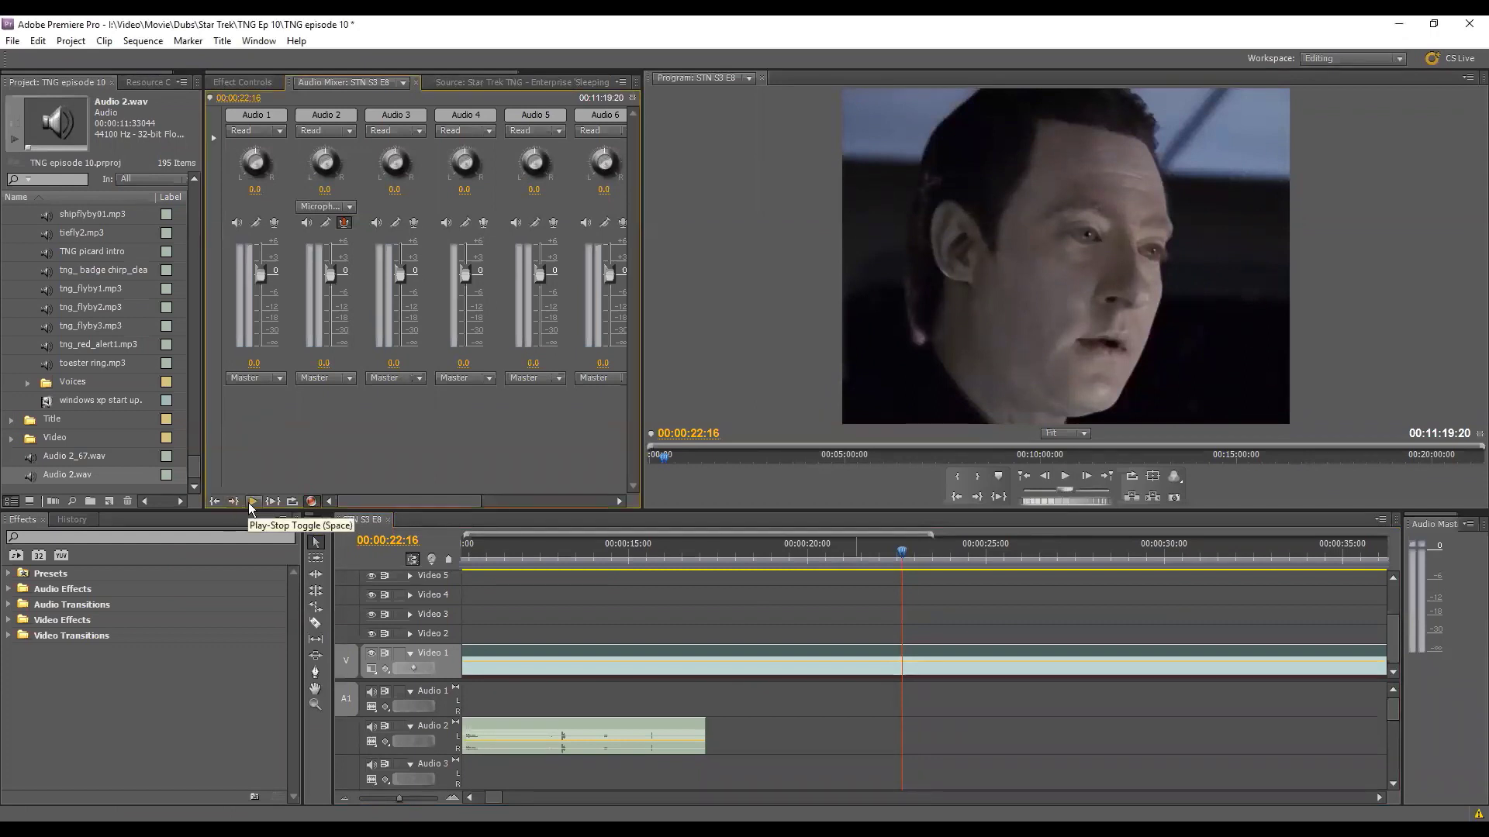
left_click(249, 507)
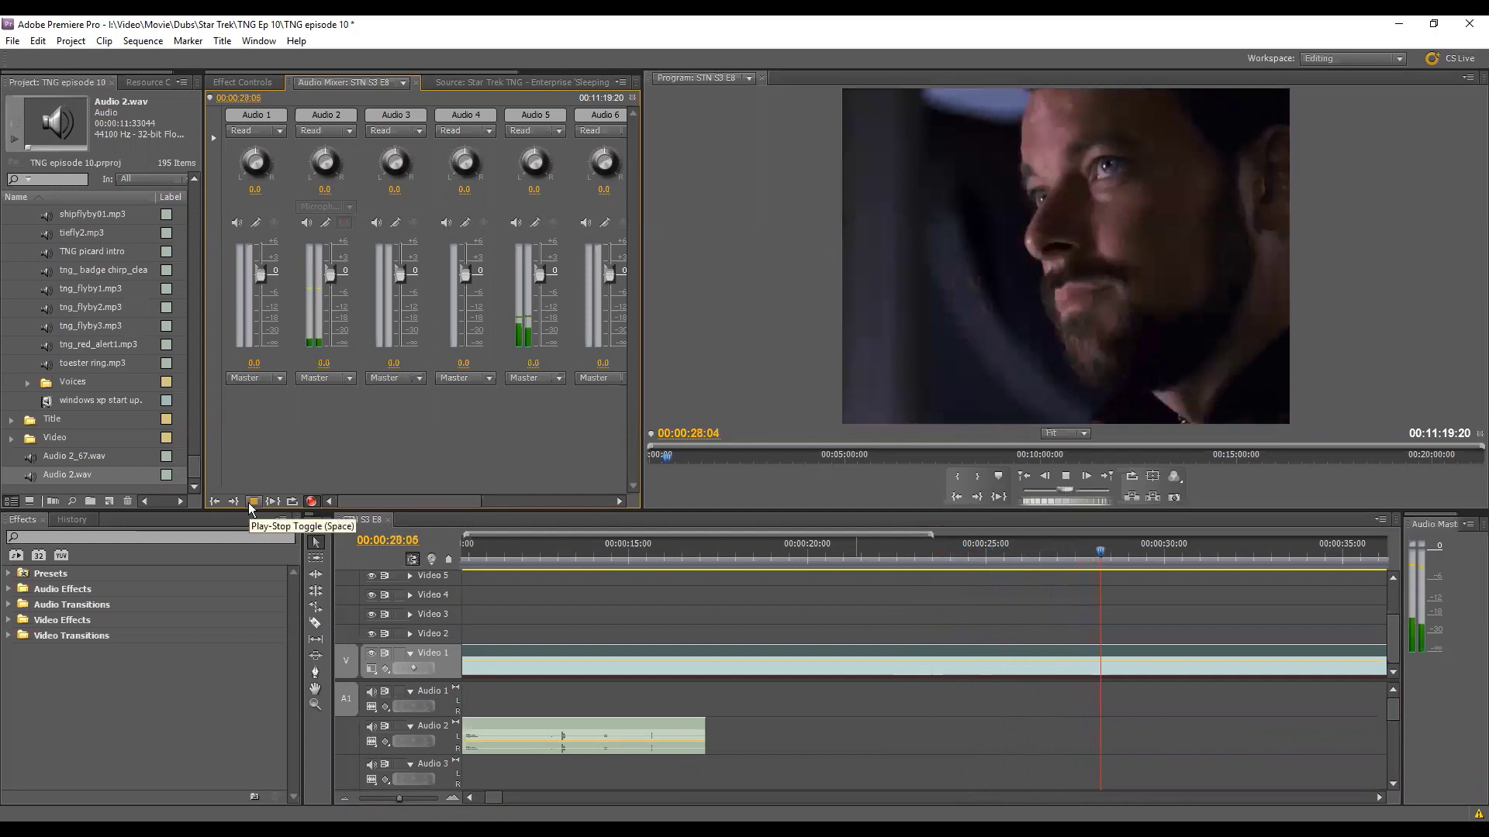
left_click(250, 506)
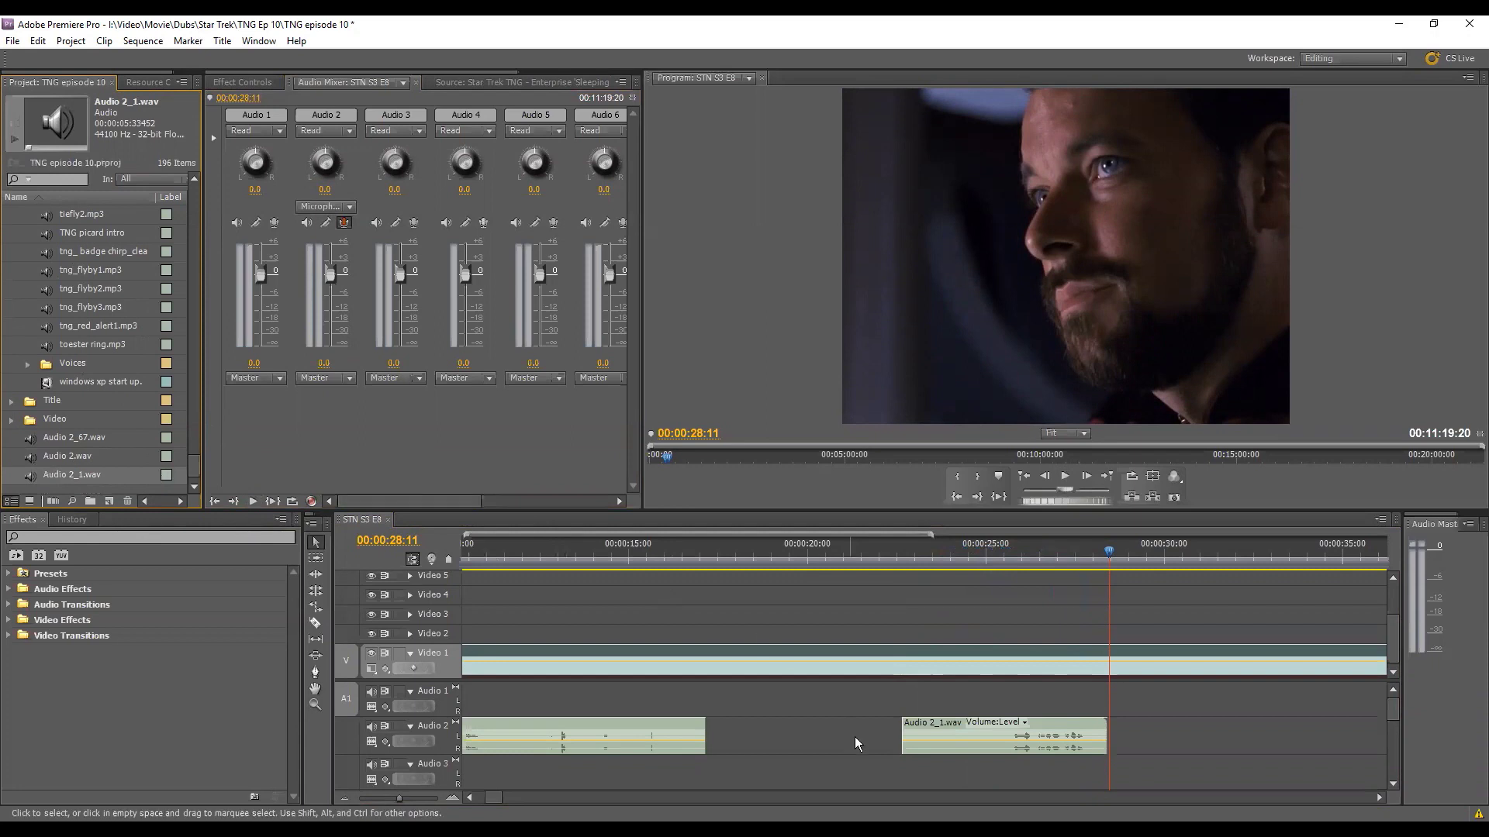
Trim about 1.8 s off the start of Audio 2_1.wav, shift it slightly earlier and check its sync with the scene
left_click_drag(899, 736, 954, 734)
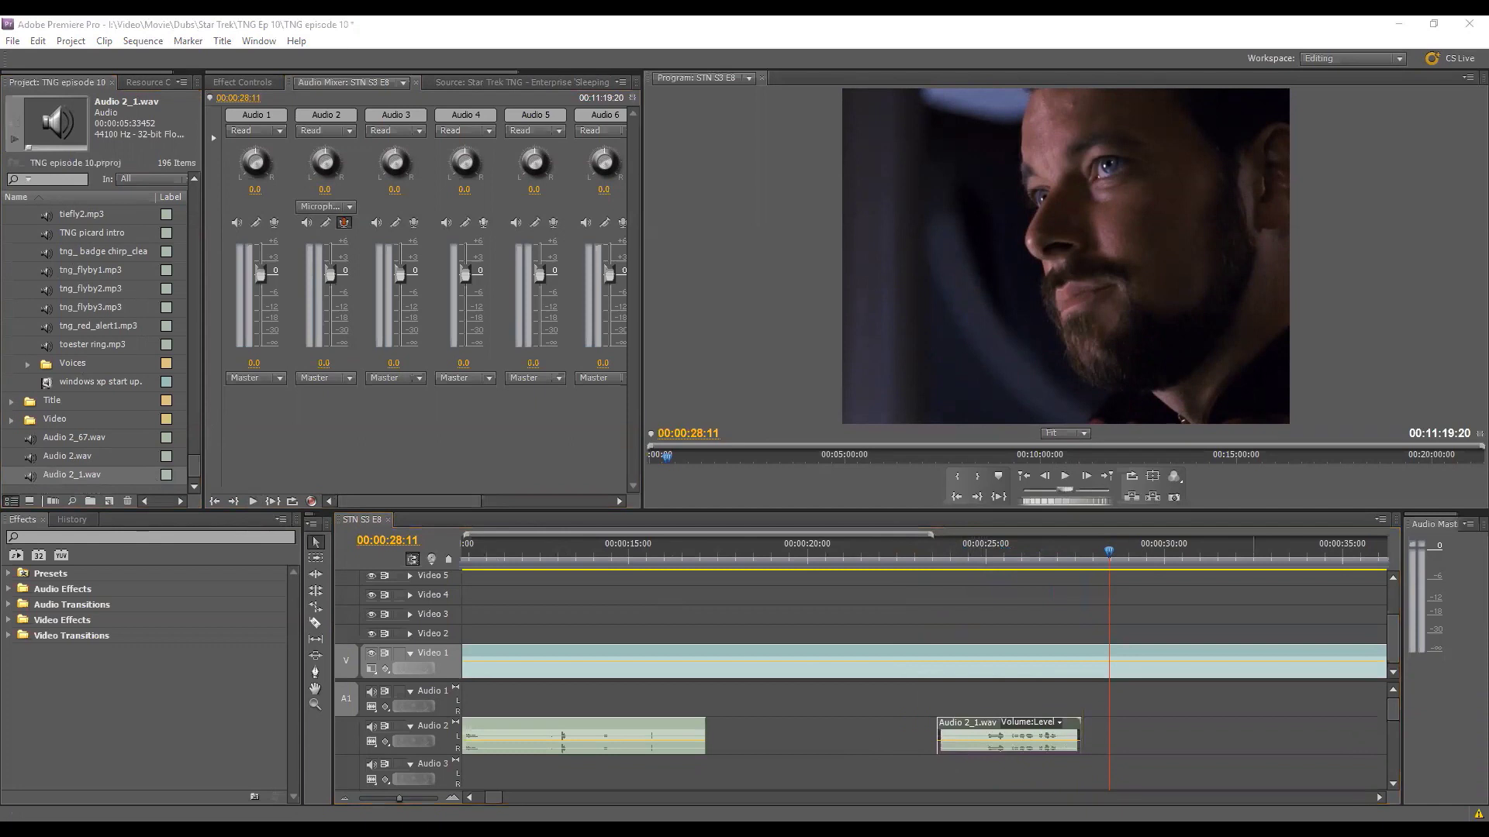
left_click(935, 552)
left_click(1062, 476)
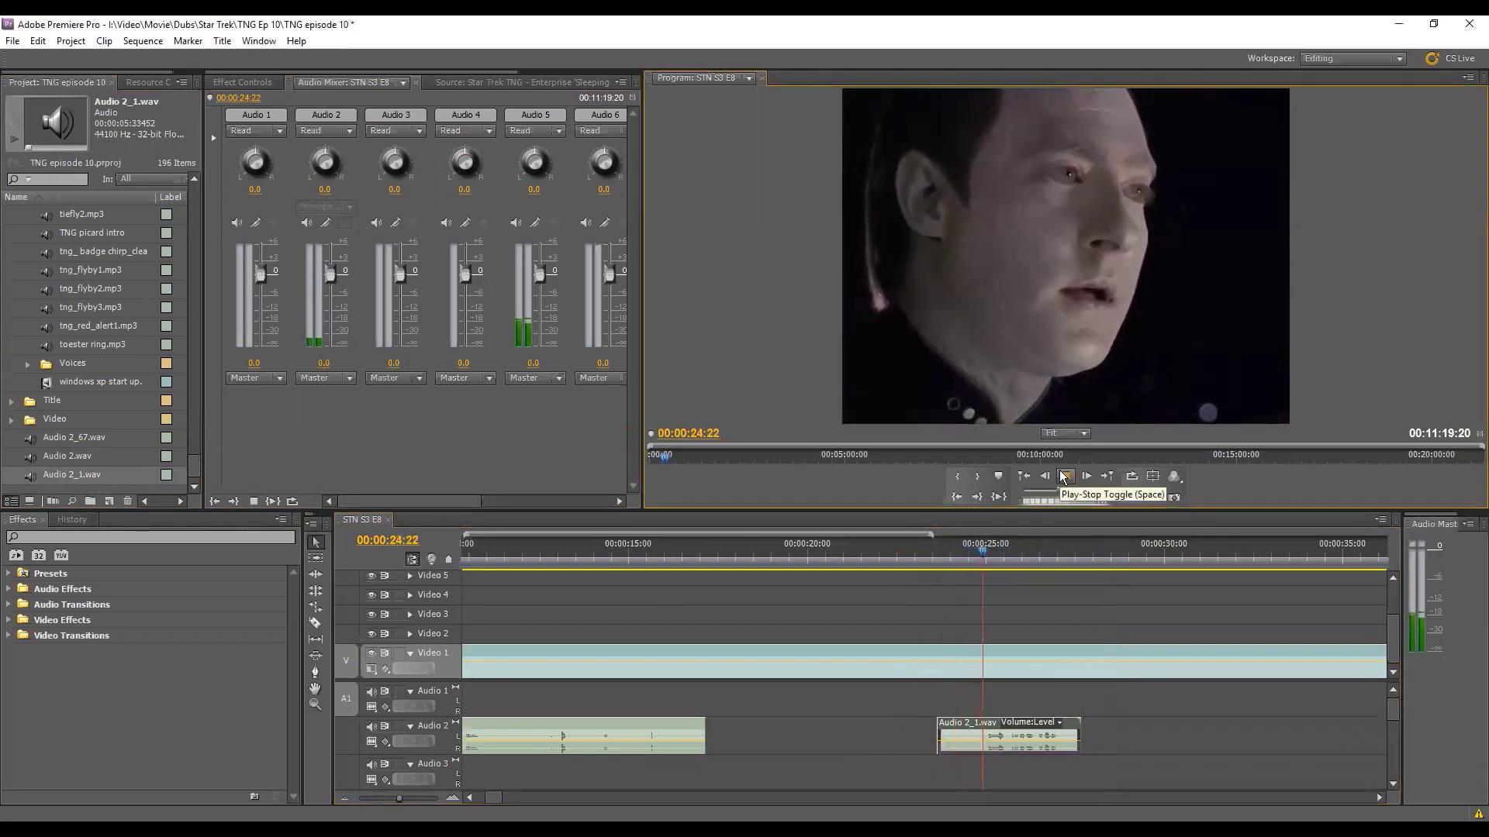
left_click(1064, 477)
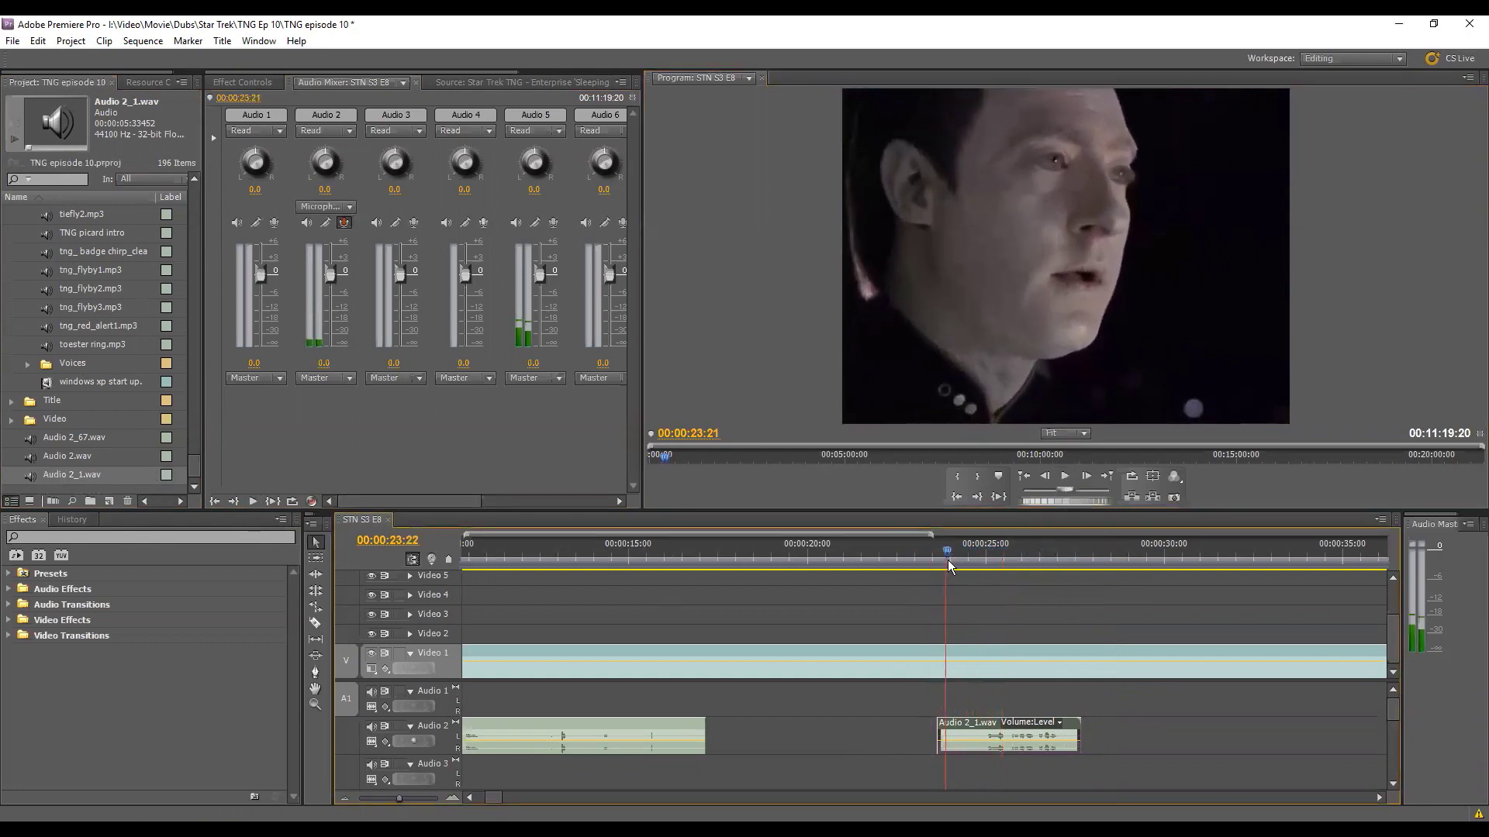
Shift Audio 2_1.wav about 0.3 s later on Audio 2 and play back its sync with the mouth movement
left_click_drag(953, 724, 962, 724)
left_click(1064, 476)
left_click(1064, 479)
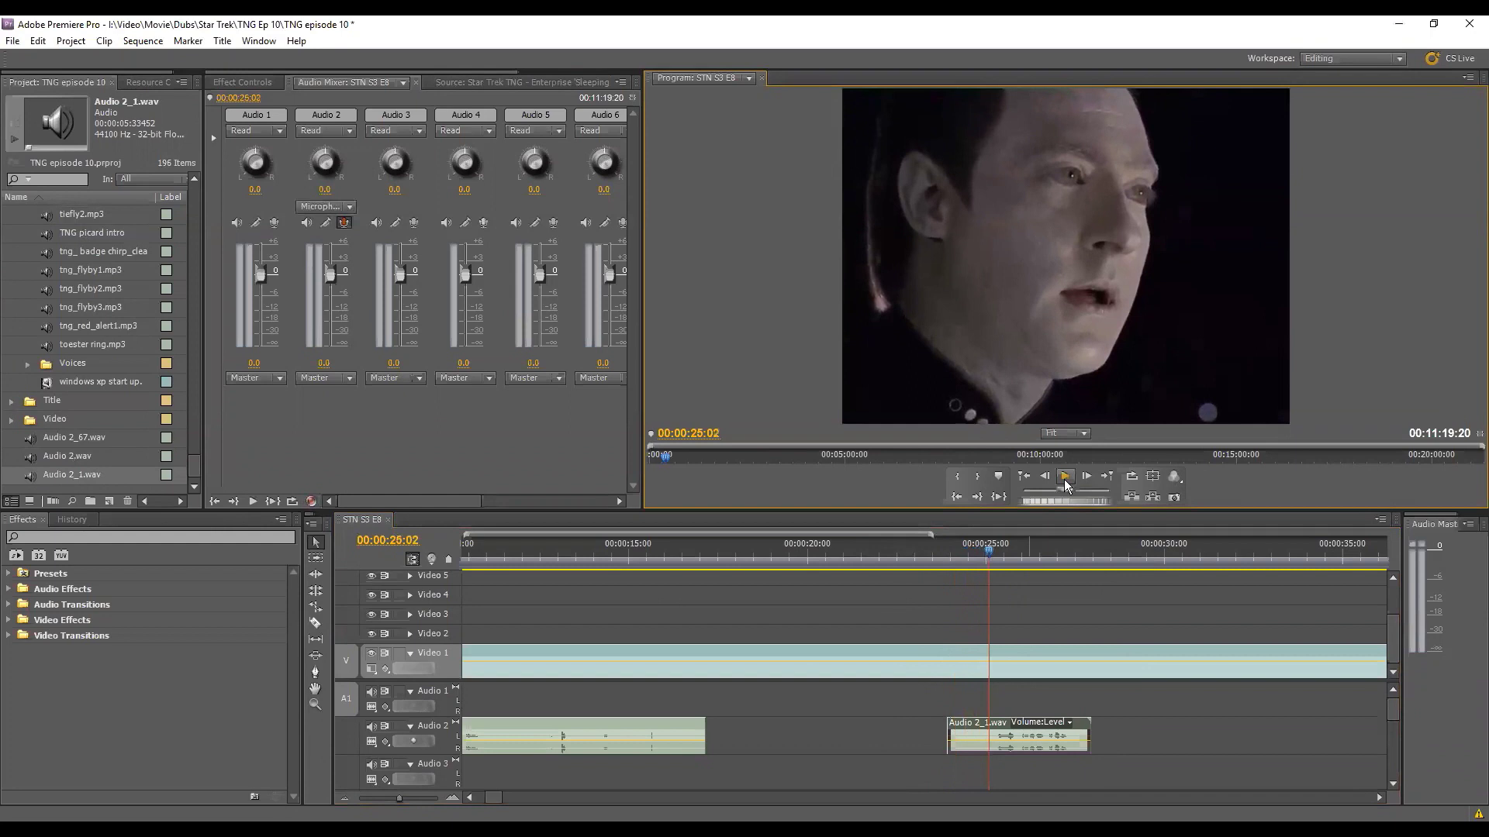
left_click(942, 555)
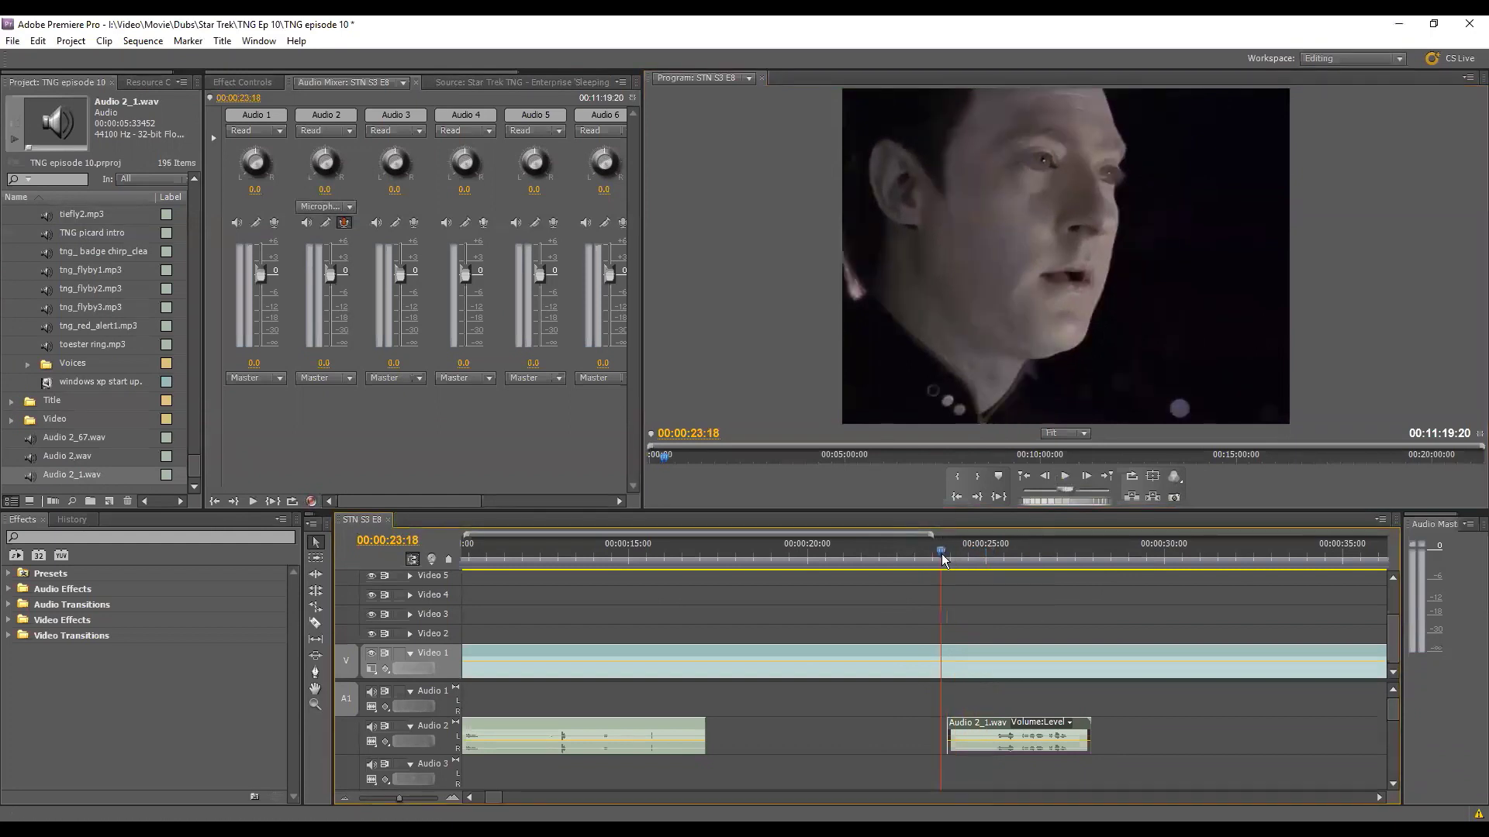
left_click(1064, 477)
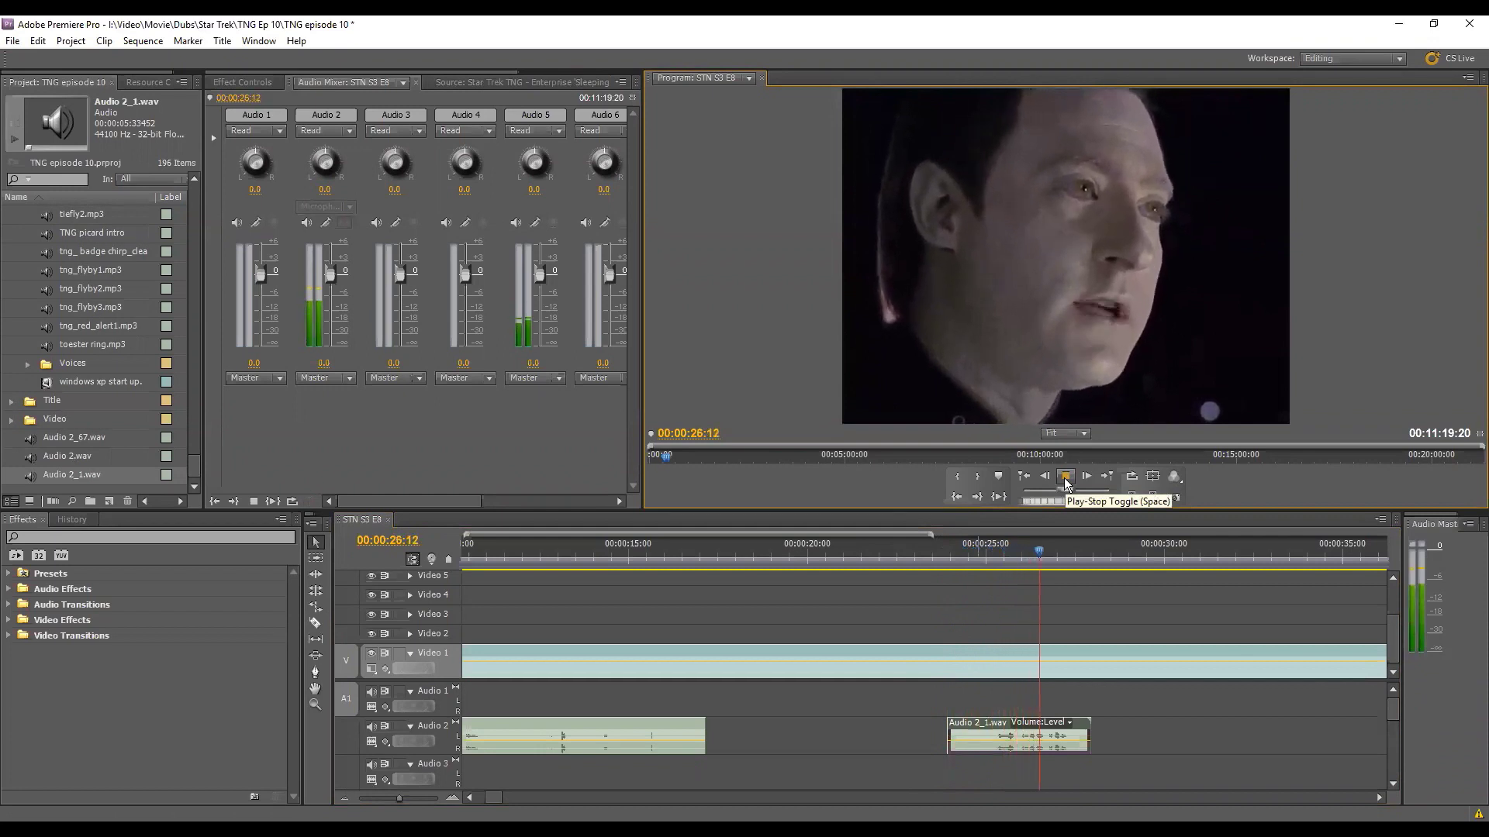
left_click(1065, 477)
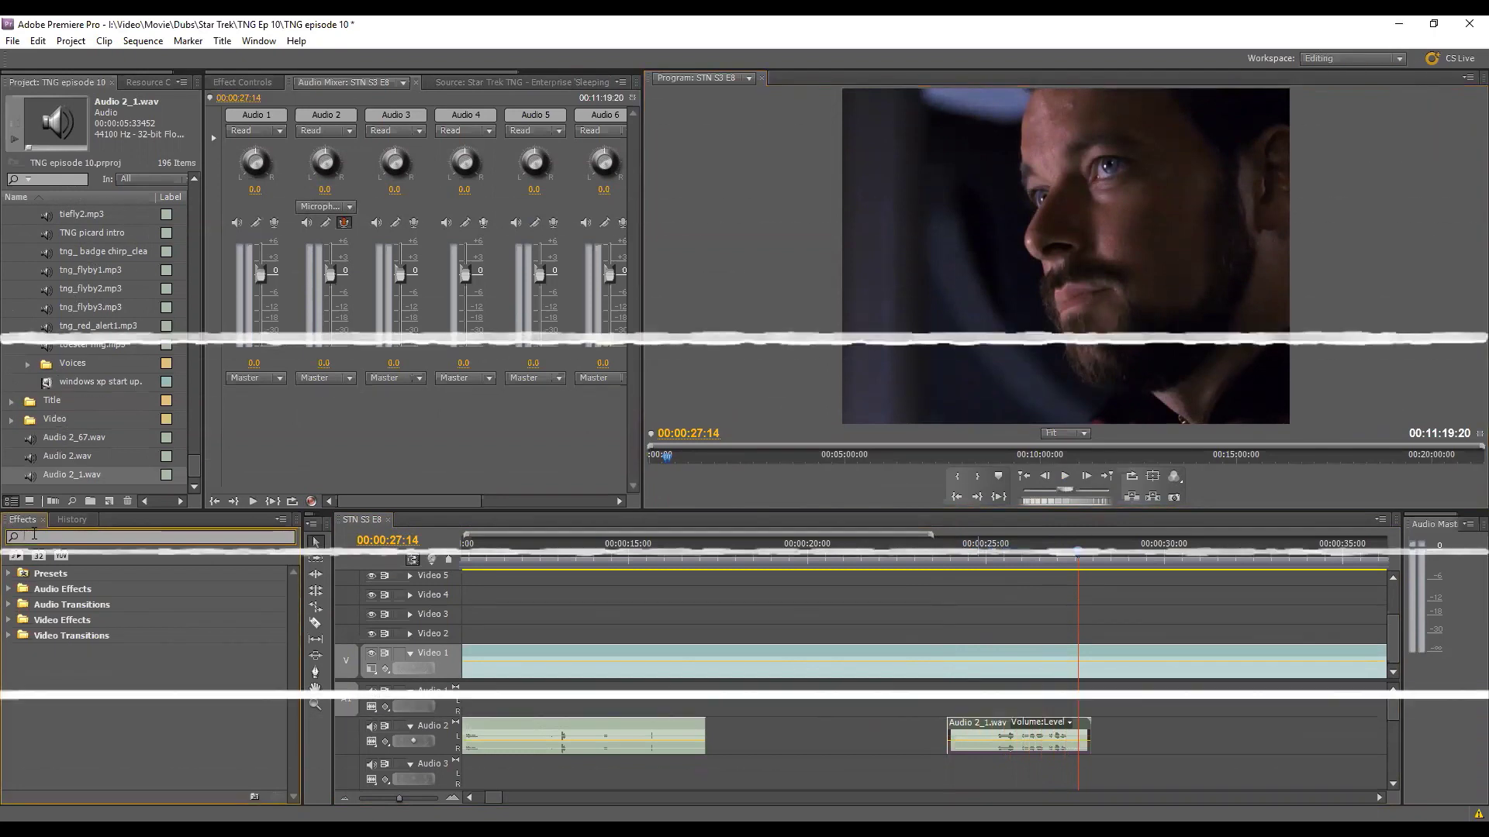
Search the effects for chorus and reverb, and apply Chorus to Audio 2_1.wav with its effect settings expanded
left_click(9, 605)
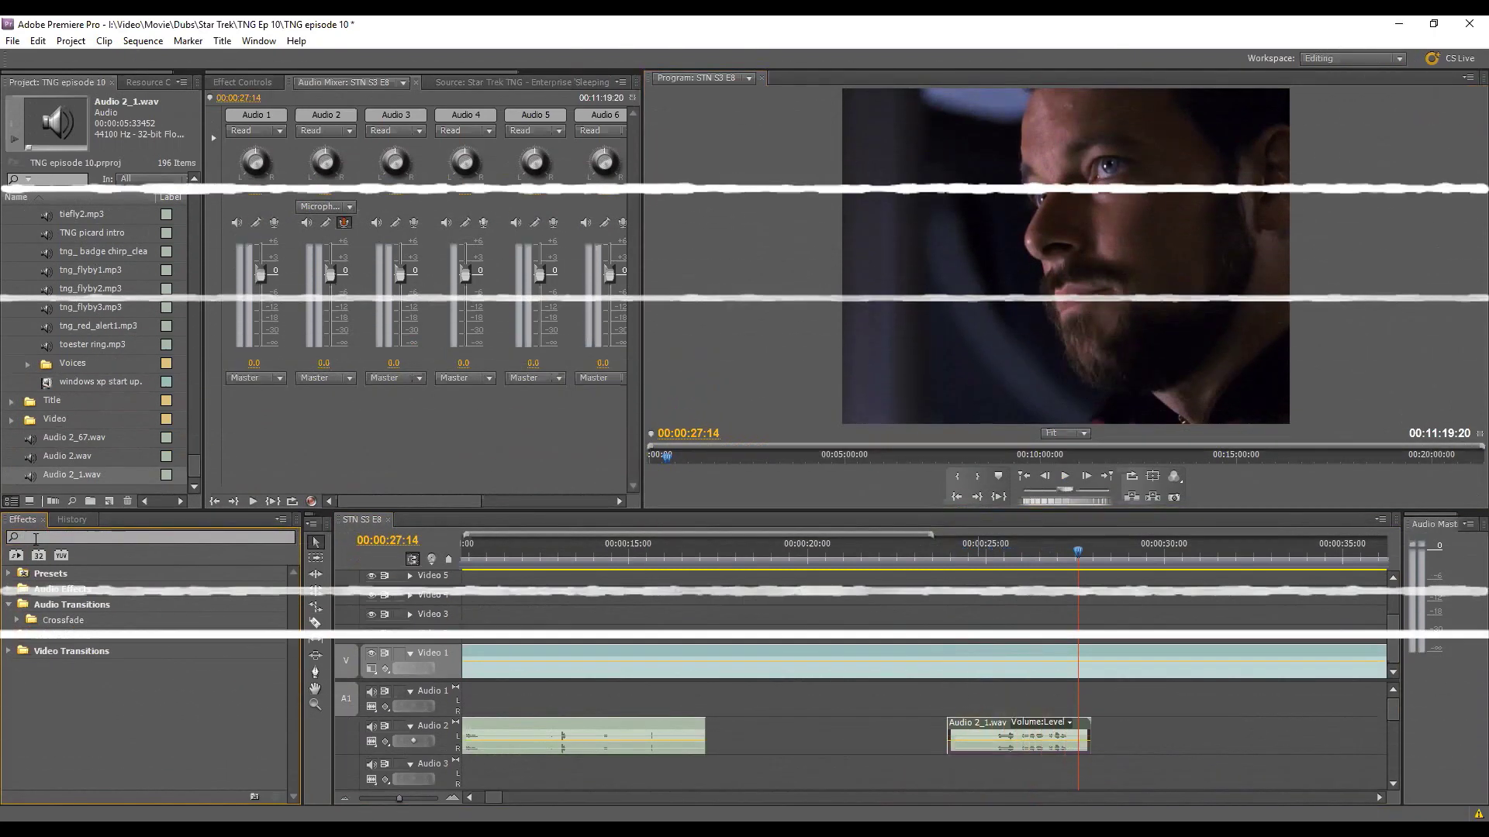
left_click(36, 538)
type("cho")
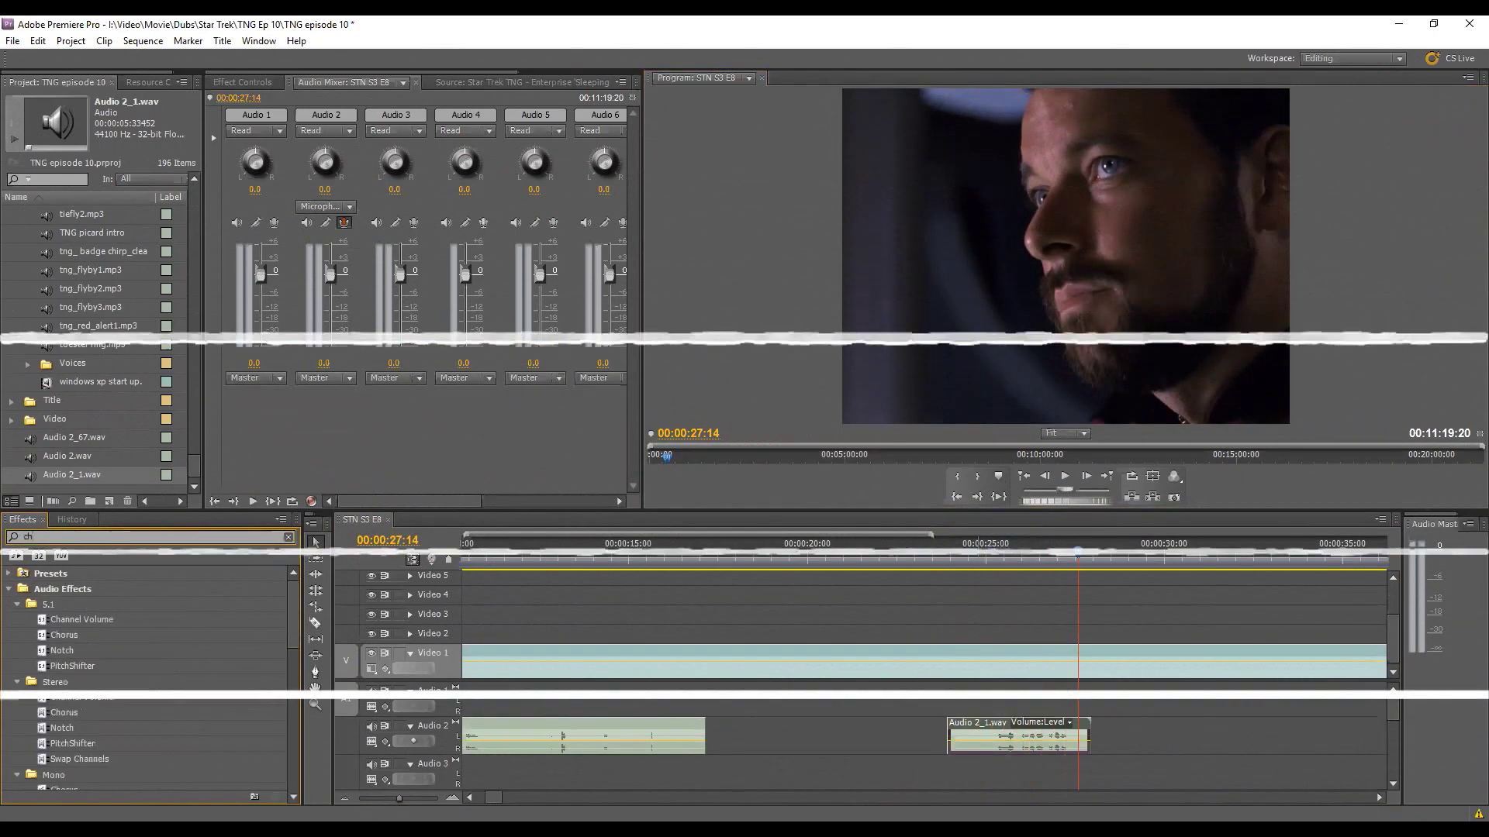
key("BackSpace")
key("BackSpace")
key("BackSpace")
type("rever")
left_click(242, 82)
left_click(213, 155)
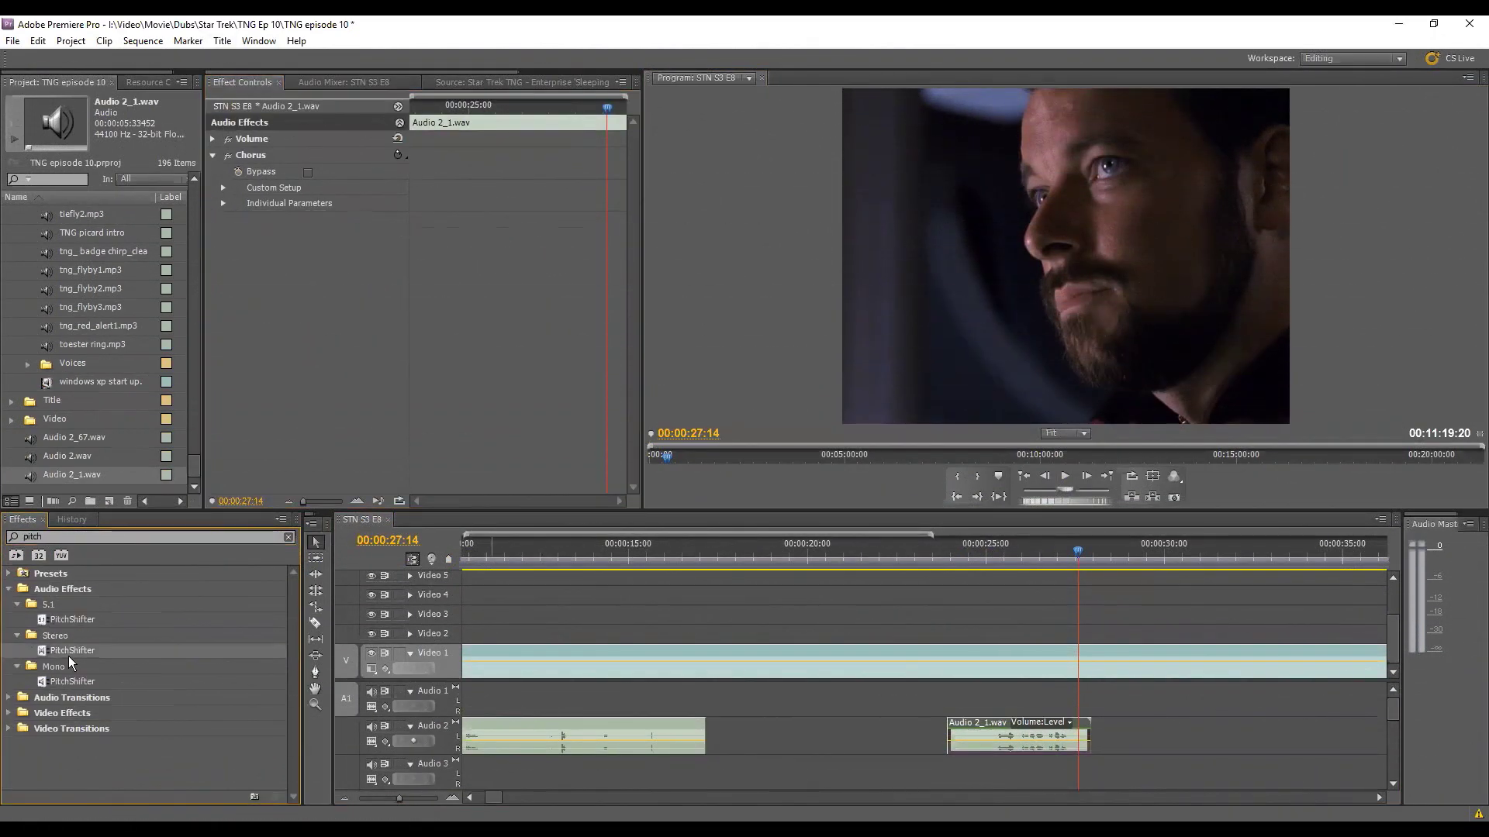
Apply the stereo PitchShifter to Audio 2_1.wav, set its pitch to -2 semitones and play back the line
left_click(212, 220)
left_click(224, 251)
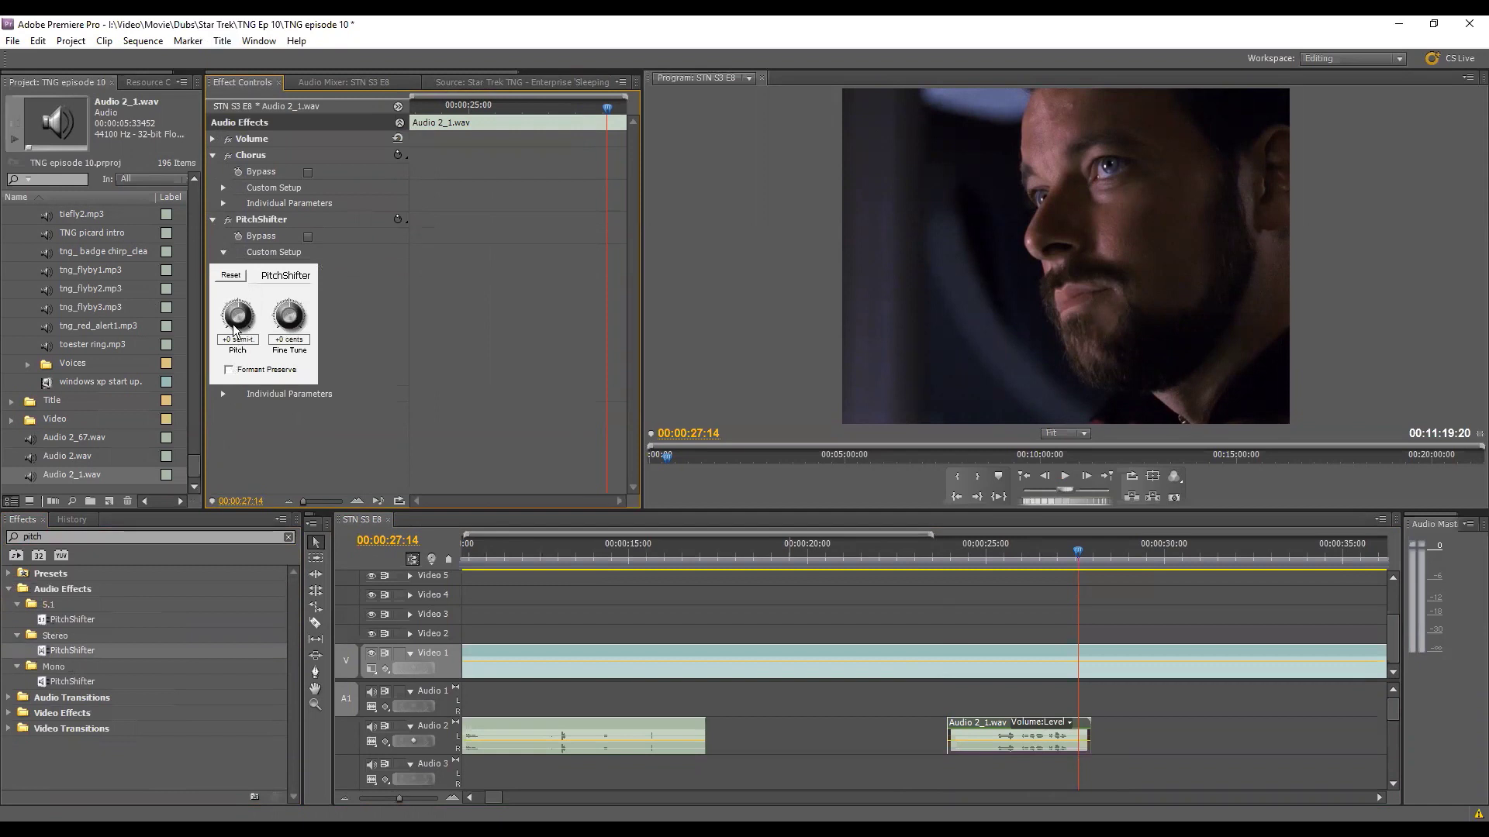
left_click(960, 559)
left_click(1064, 478)
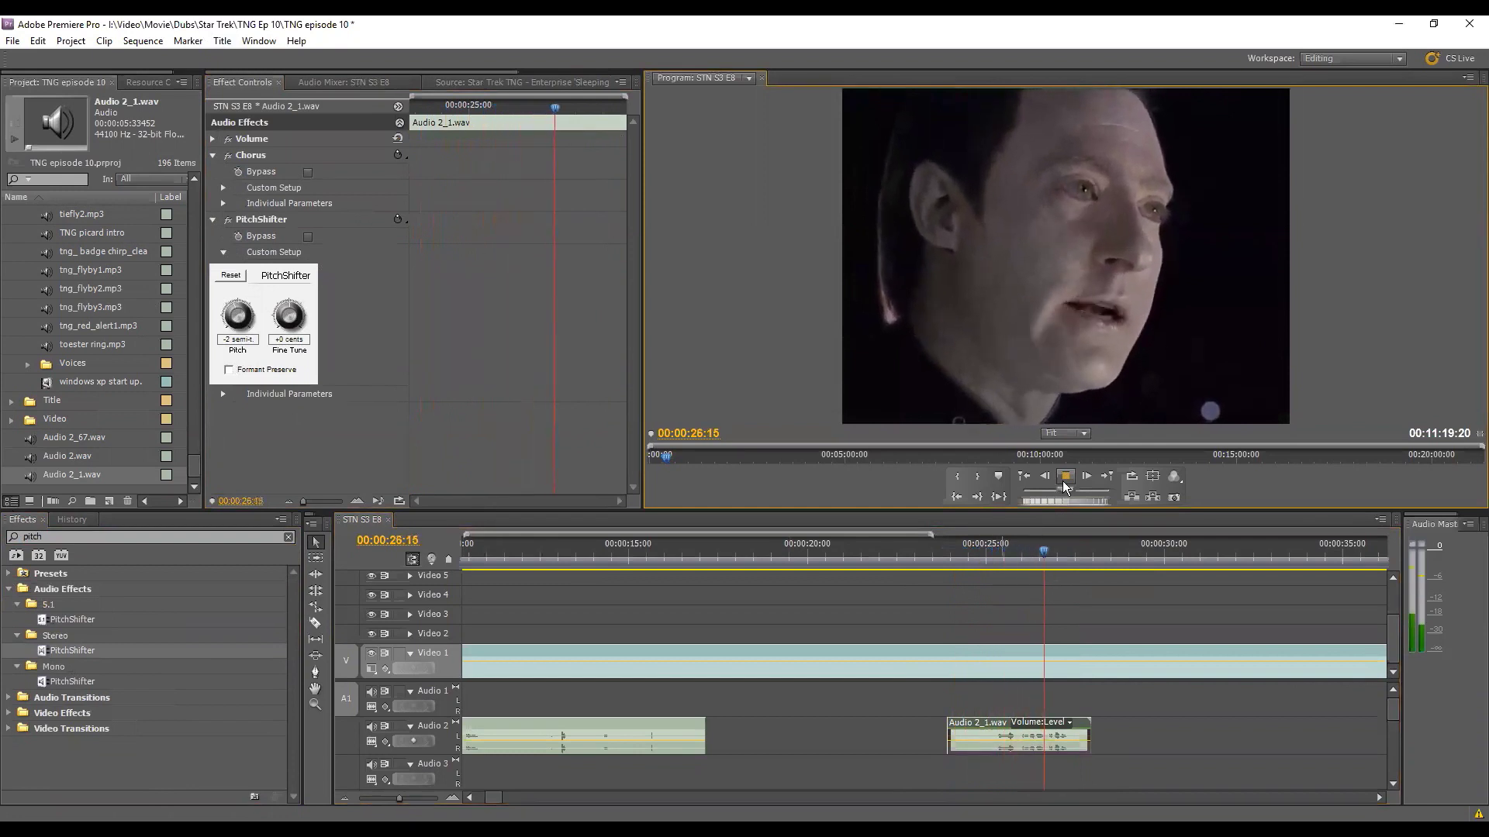
left_click(1064, 478)
Set the PitchShifter pitch on Audio 2_1.wav to +1 semitone and play back the line
left_click_drag(226, 312, 226, 305)
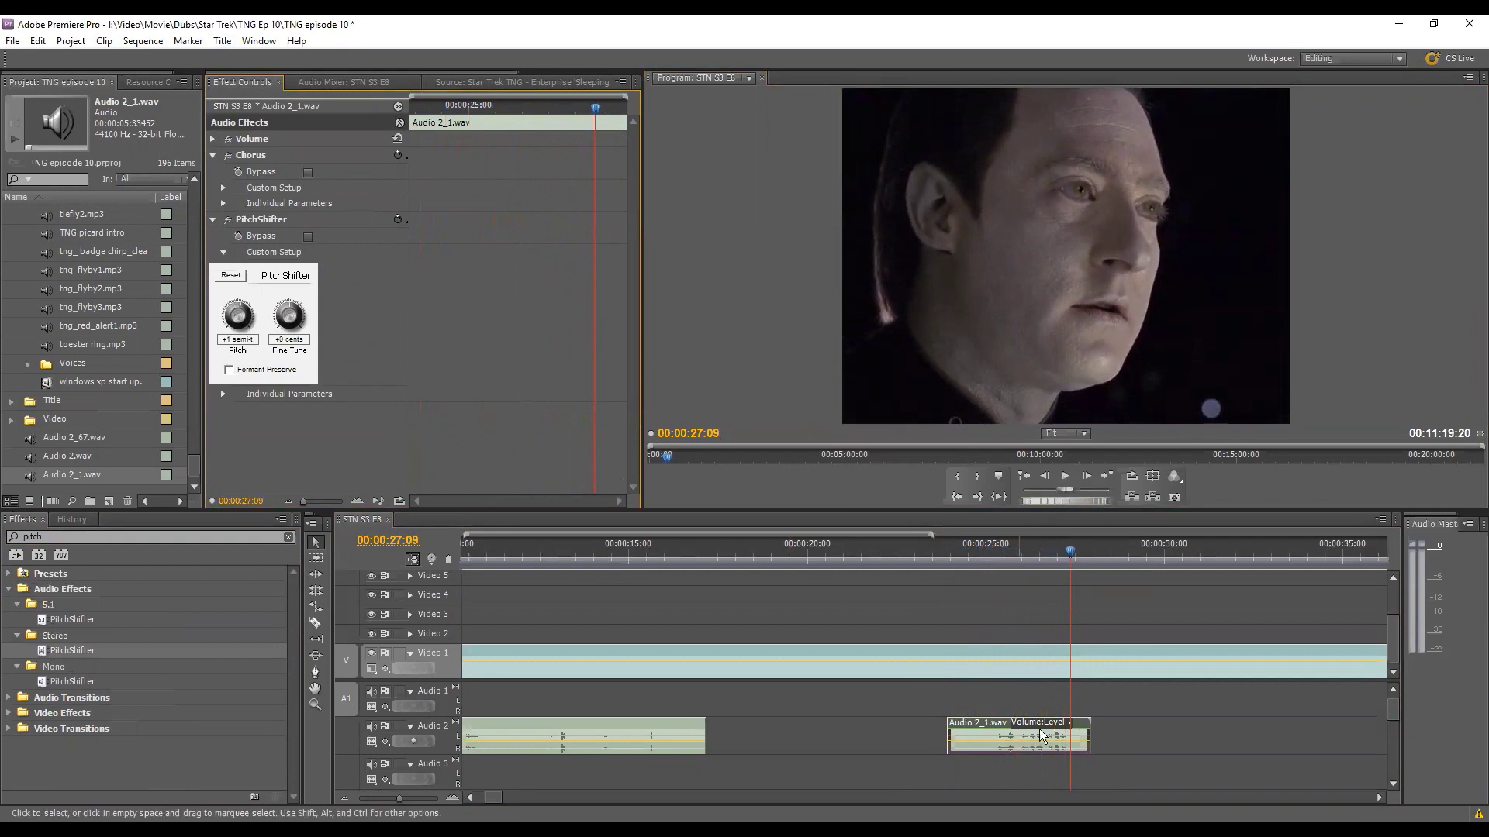
key("Up")
left_click(1059, 478)
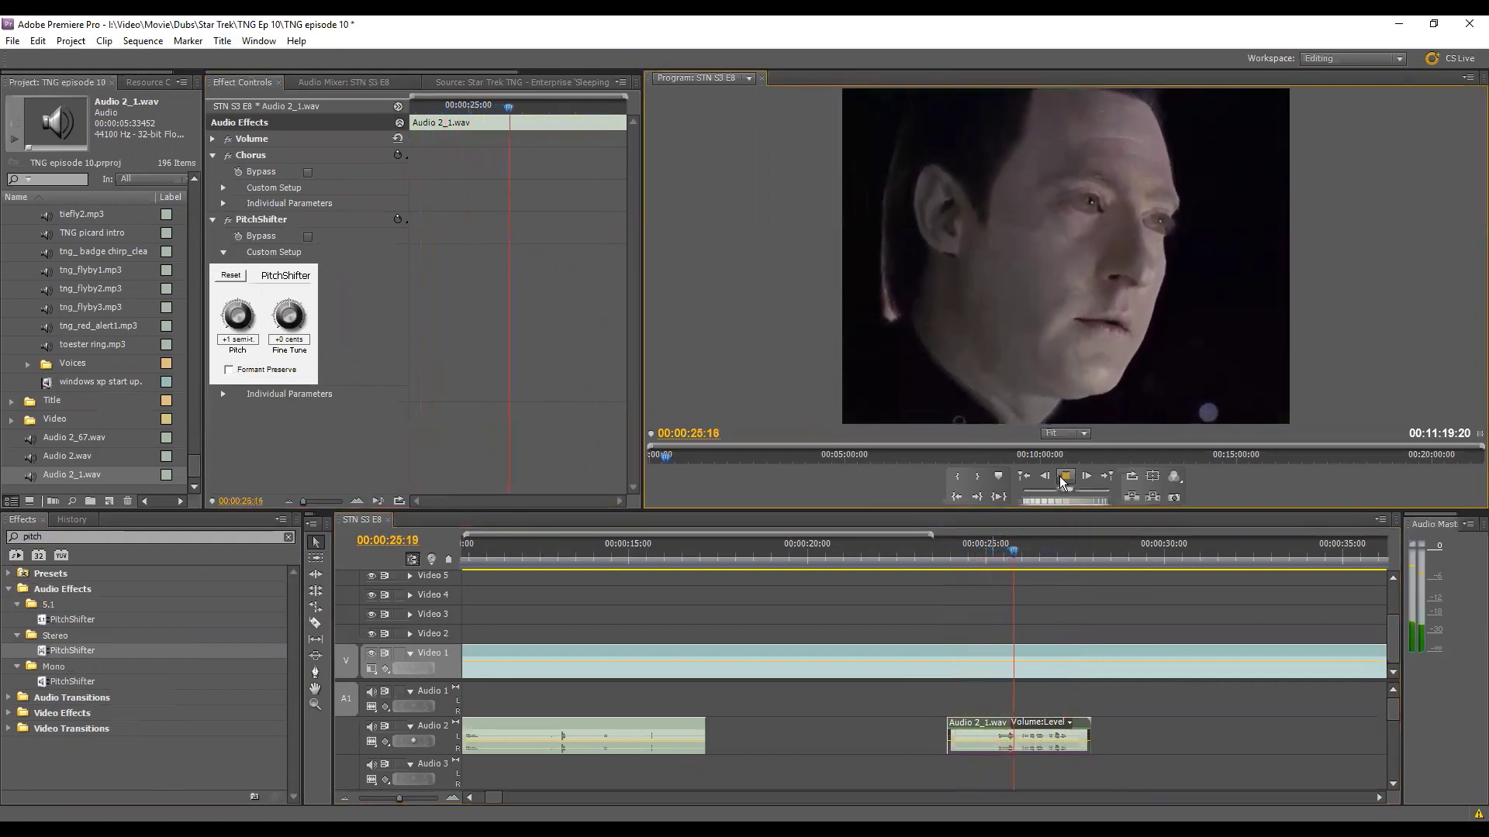
left_click(1063, 478)
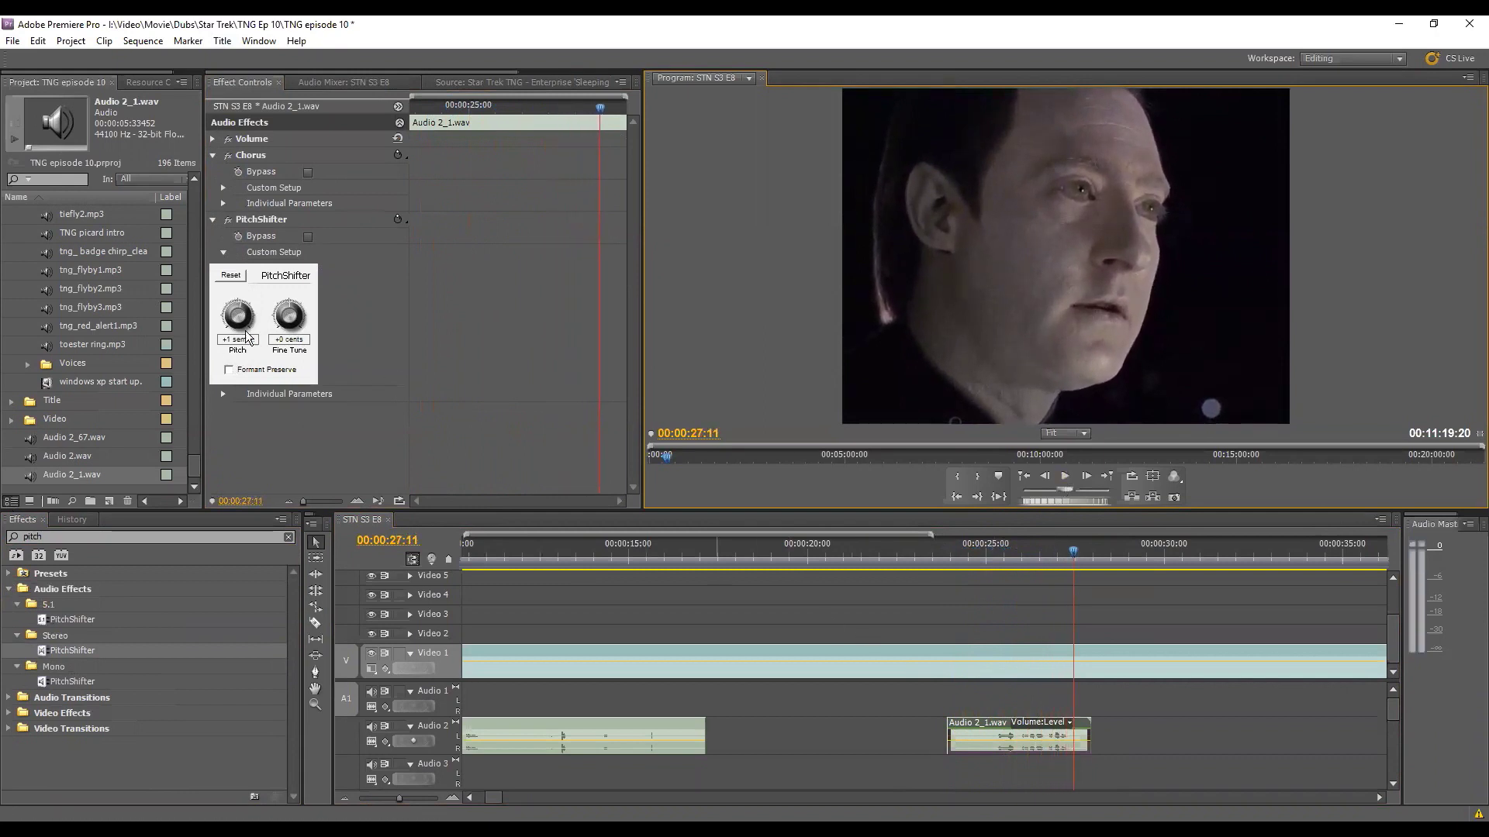
Try the PitchShifter at 0 semitones on Audio 2_1.wav and play back the line for comparison
left_click(952, 550)
left_click(1064, 479)
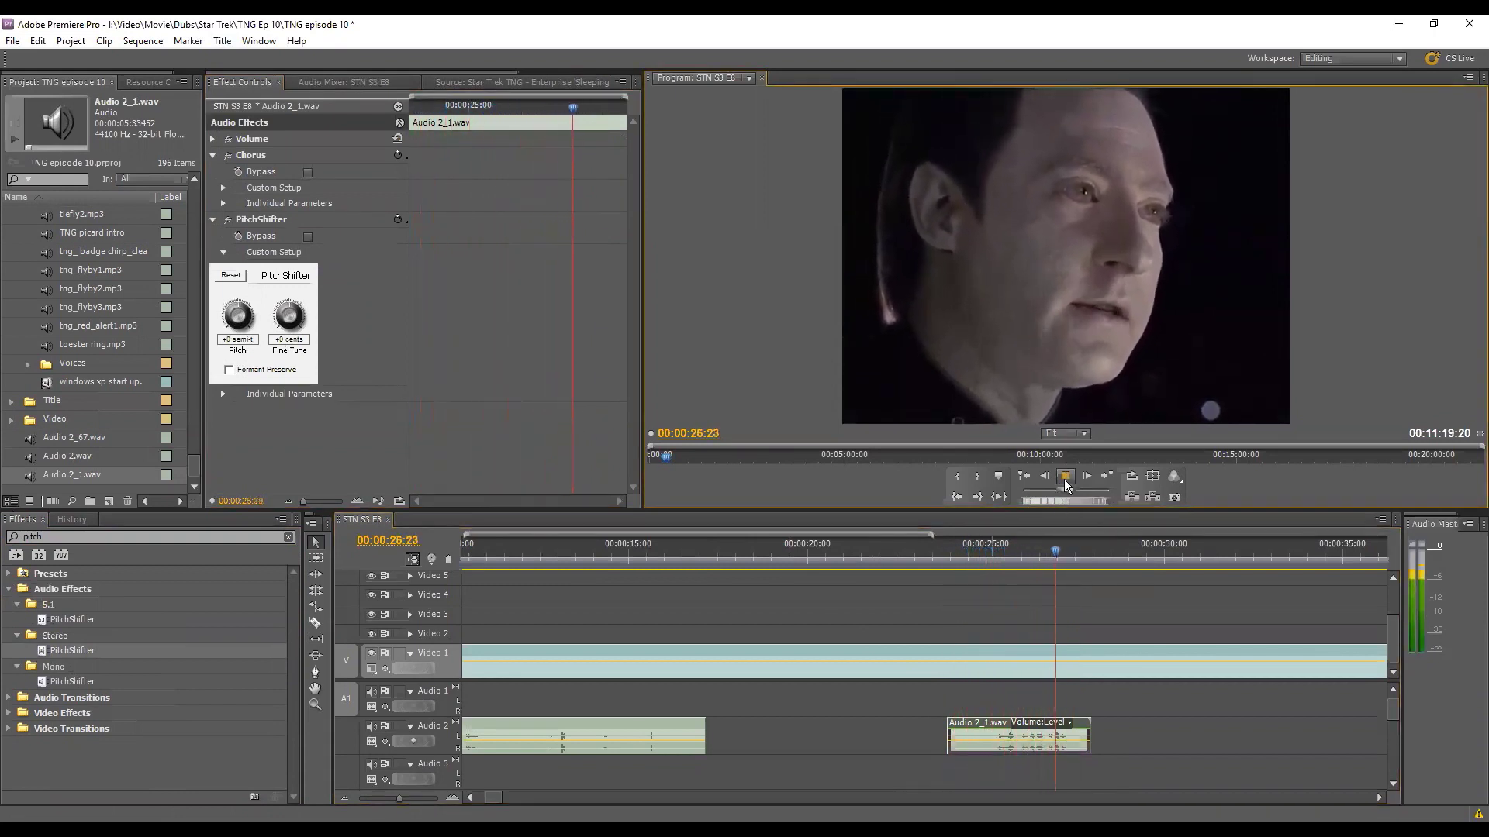
left_click(1063, 479)
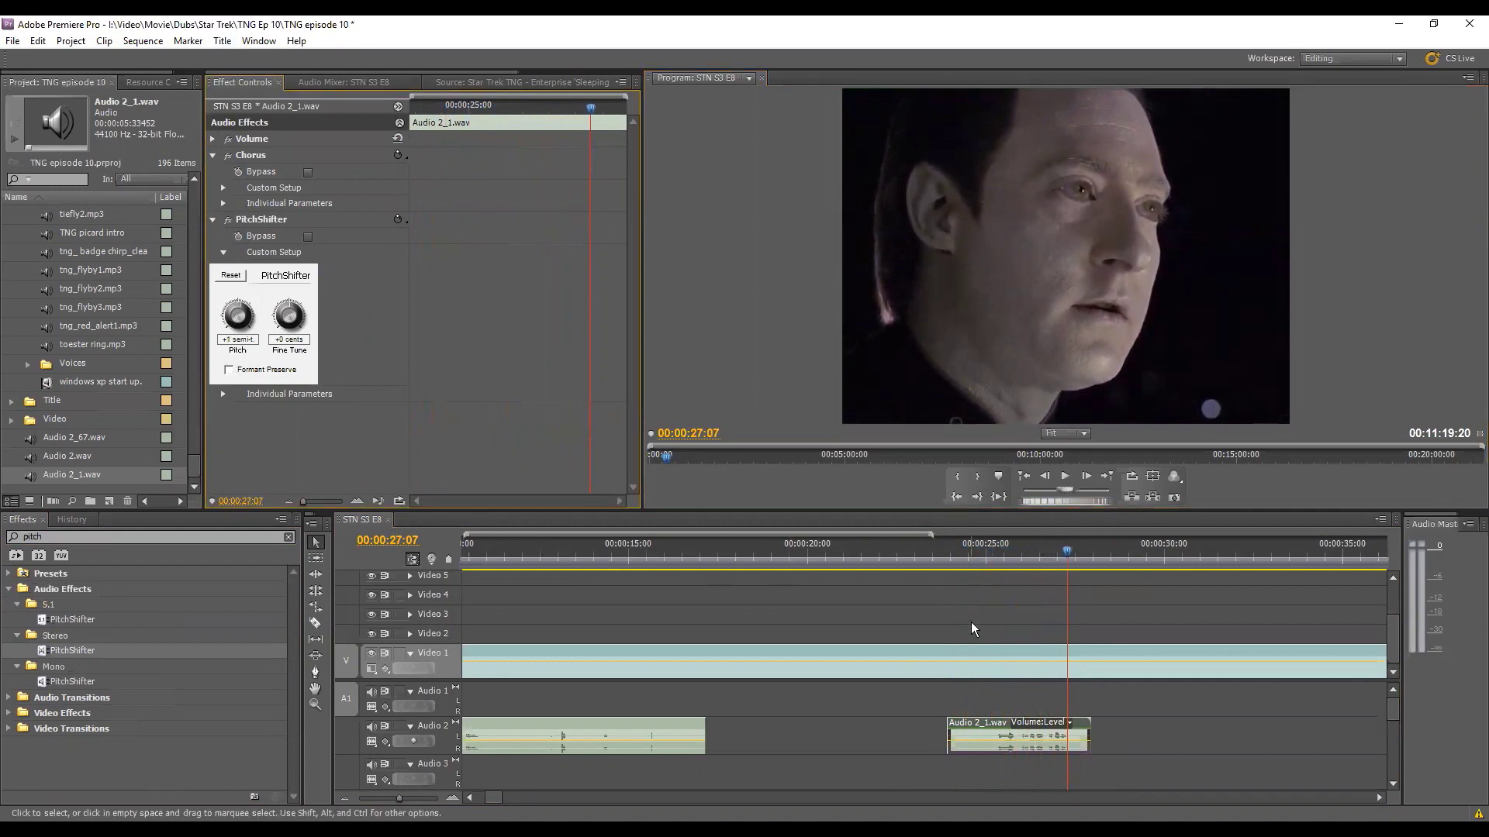
Set the Chorus depth to 22.5 %, delay to 14.3 ms and feedback to 7.0, raise the mix, and play back the result
left_click(222, 187)
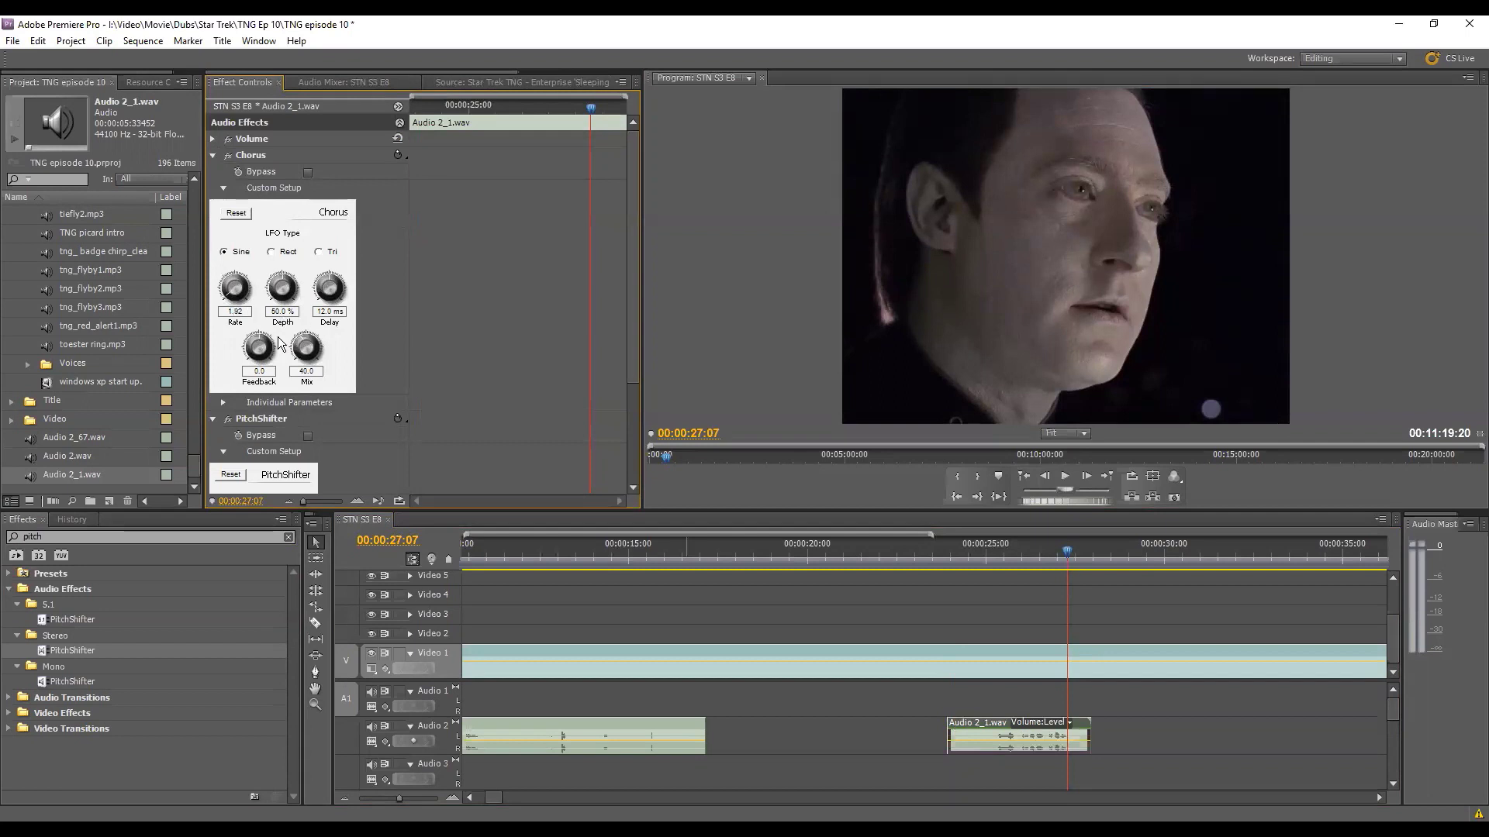
left_click(277, 312)
left_click(898, 547)
left_click(1065, 476)
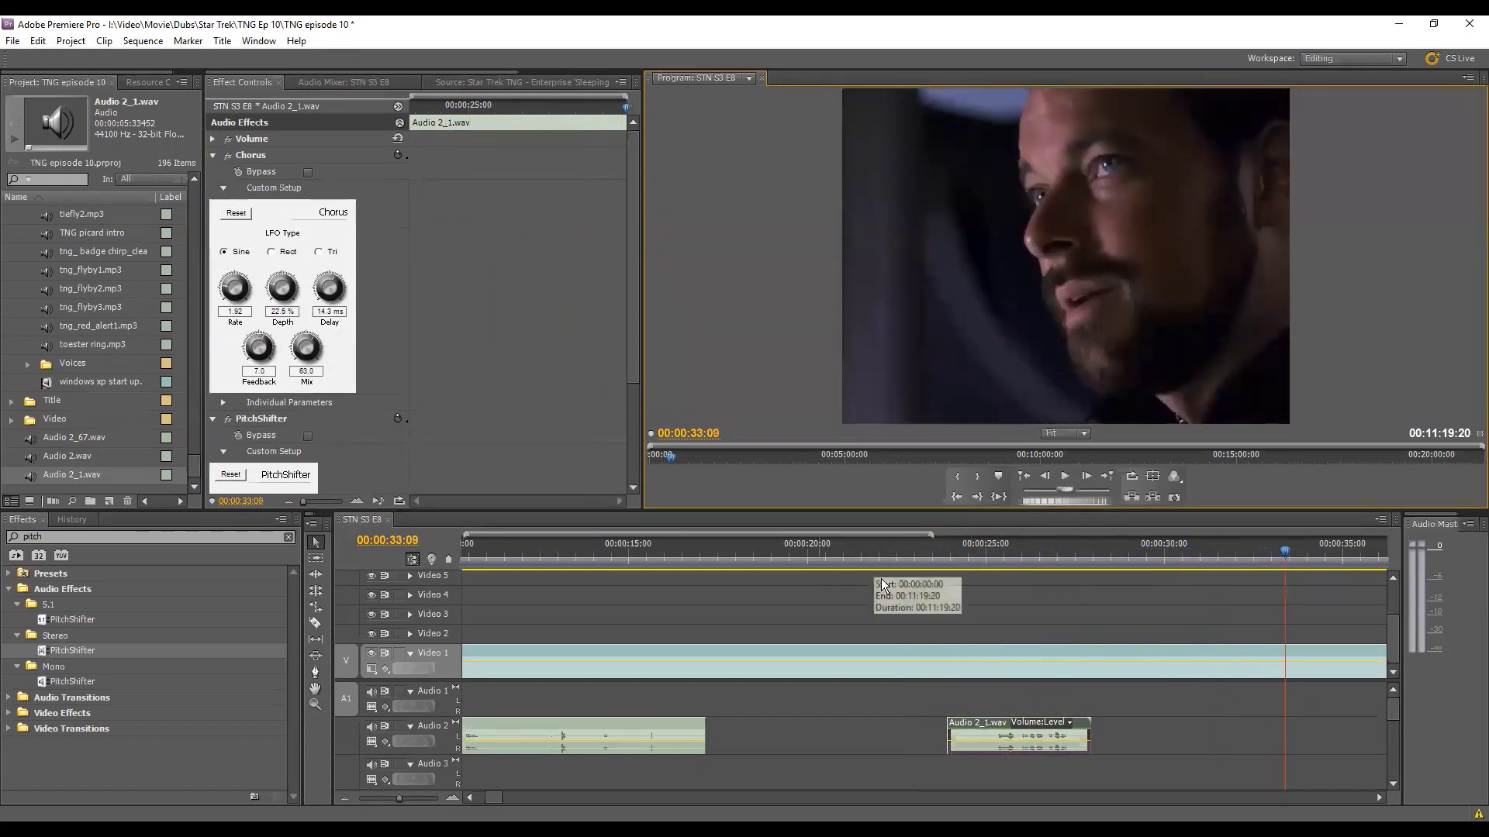
Trim about 0.8 s off the start of Audio 2_1.wav and play back both dubbed lines from 00:00:15:12
left_click_drag(949, 733, 978, 726)
left_click(647, 551)
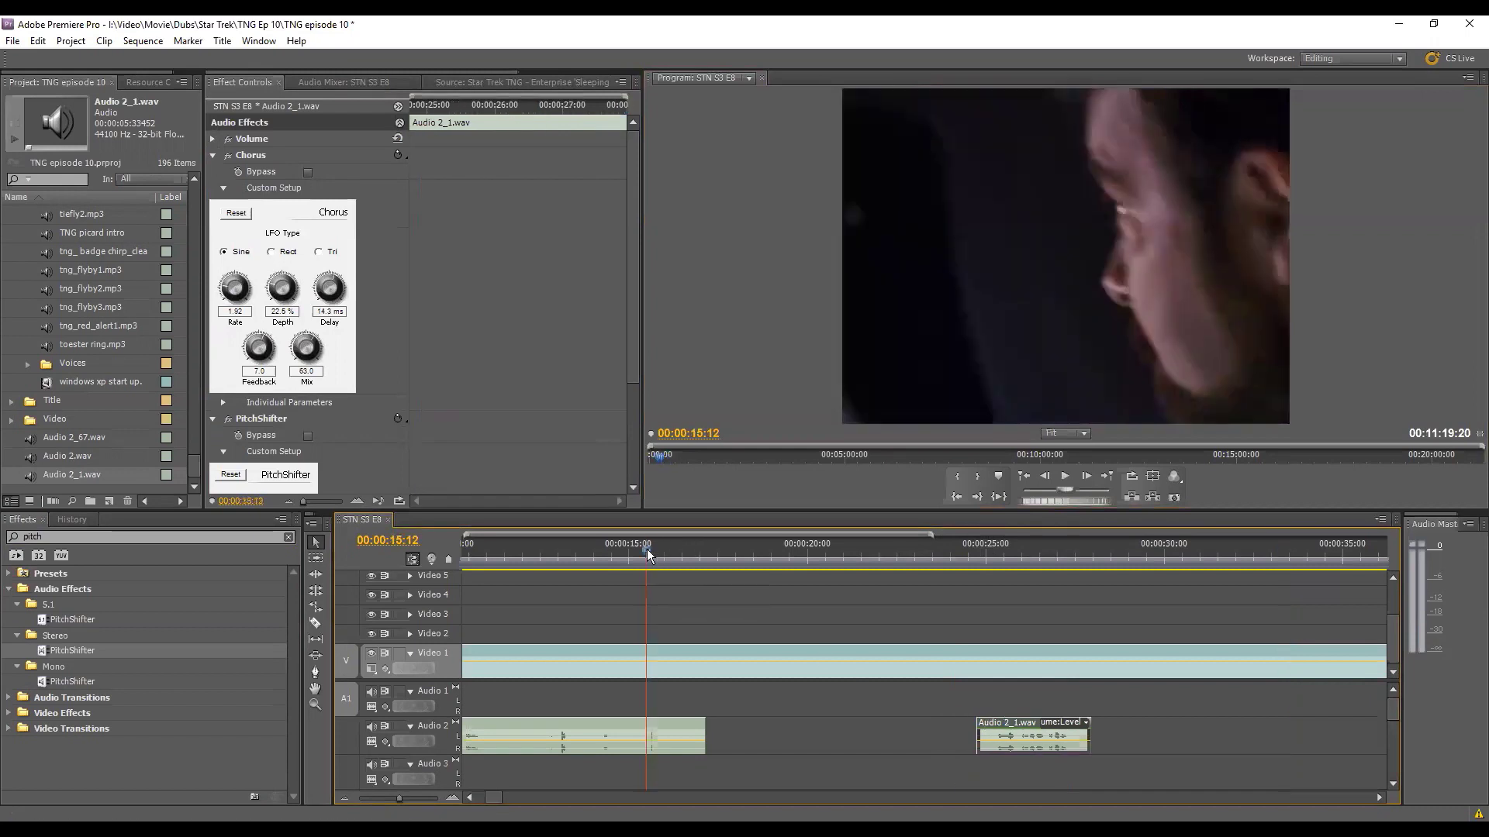
left_click(1067, 476)
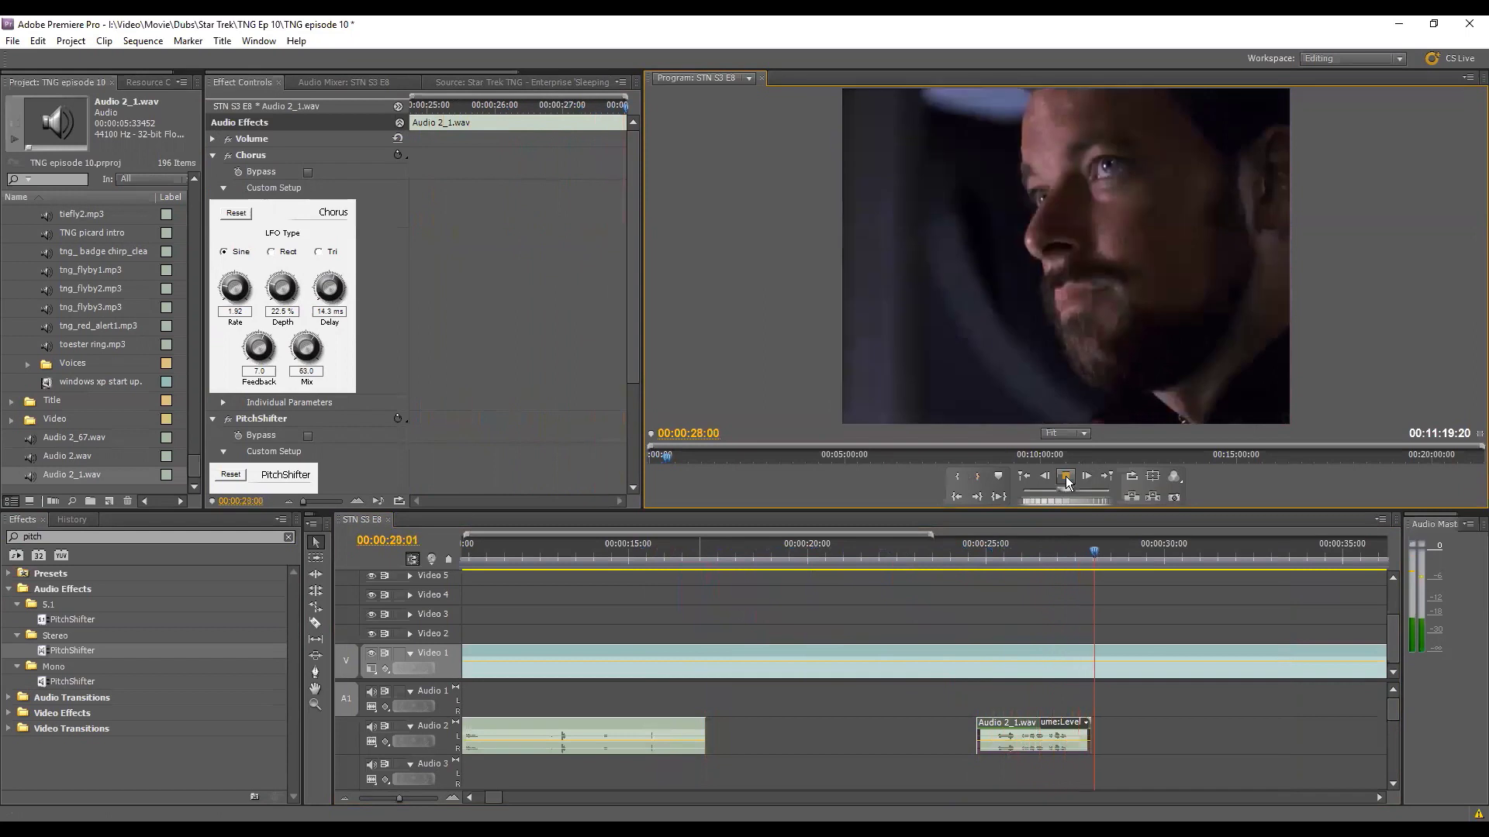
left_click(1066, 479)
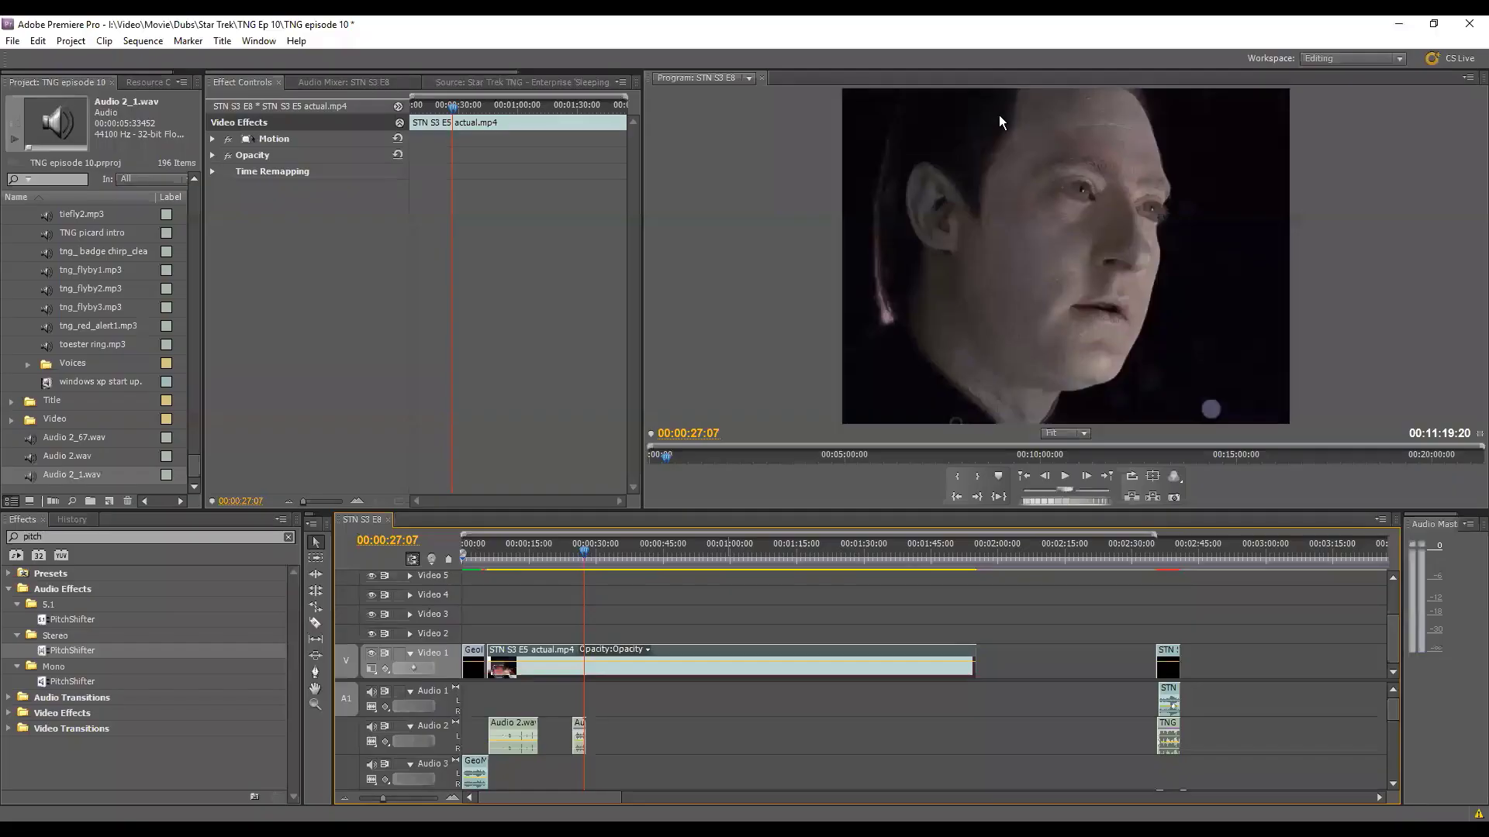
Play back the scene from about 00:00:15 to find where the second dubbed line's shot should be cut
left_click(1064, 480)
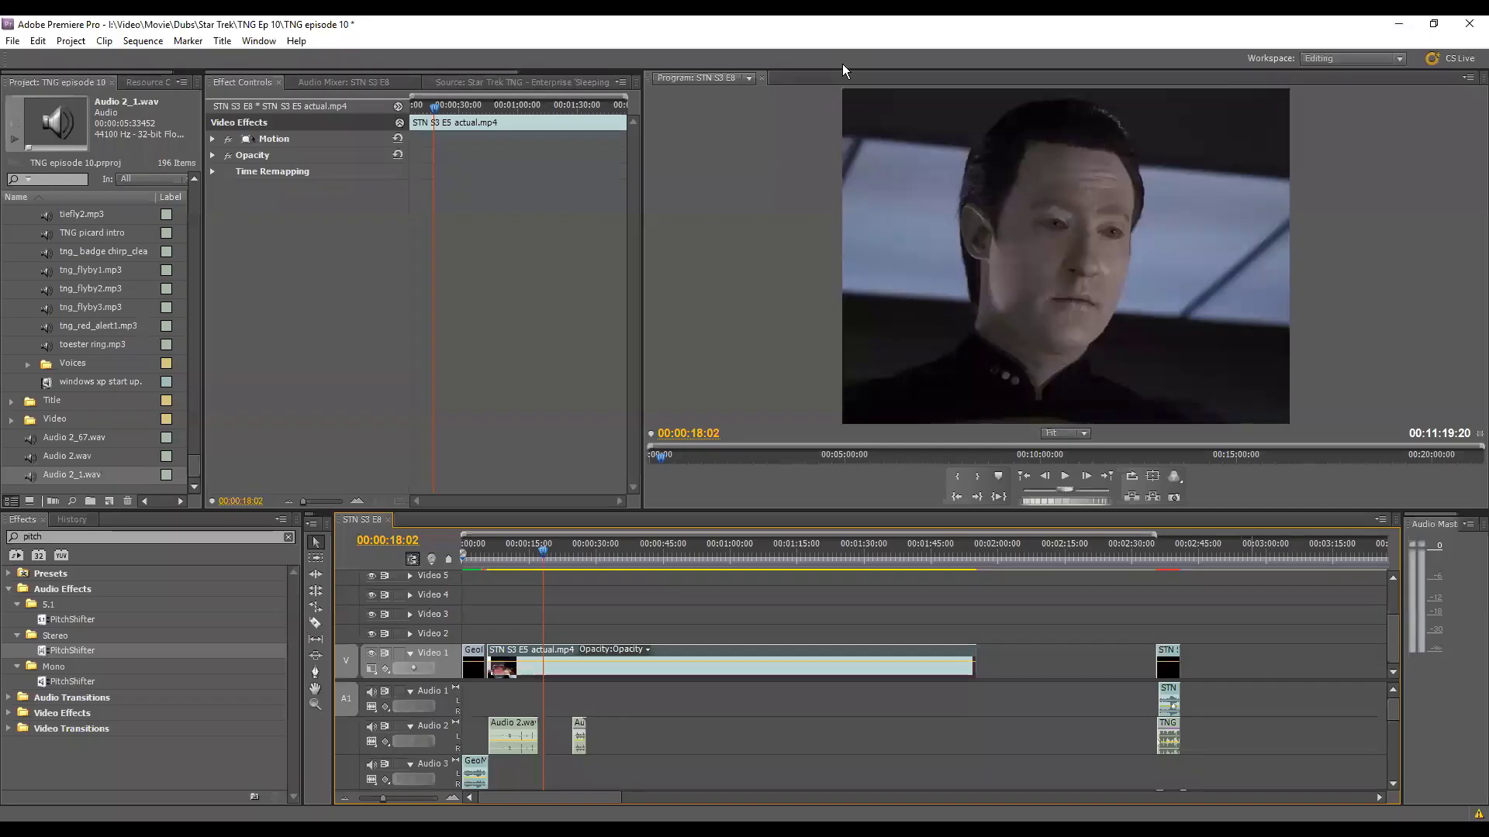
left_click(530, 545)
left_click(1065, 476)
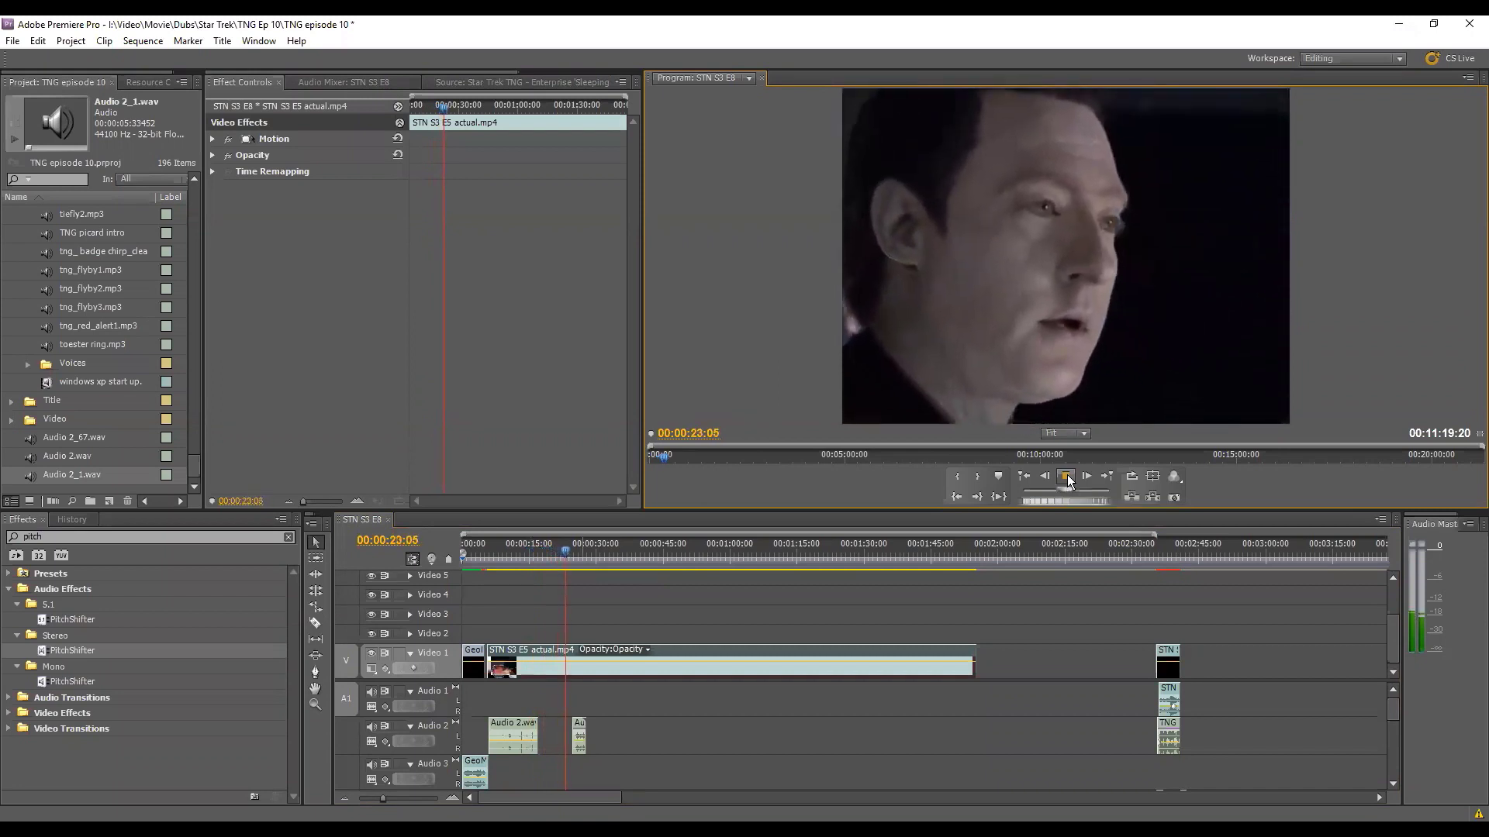
left_click(1067, 477)
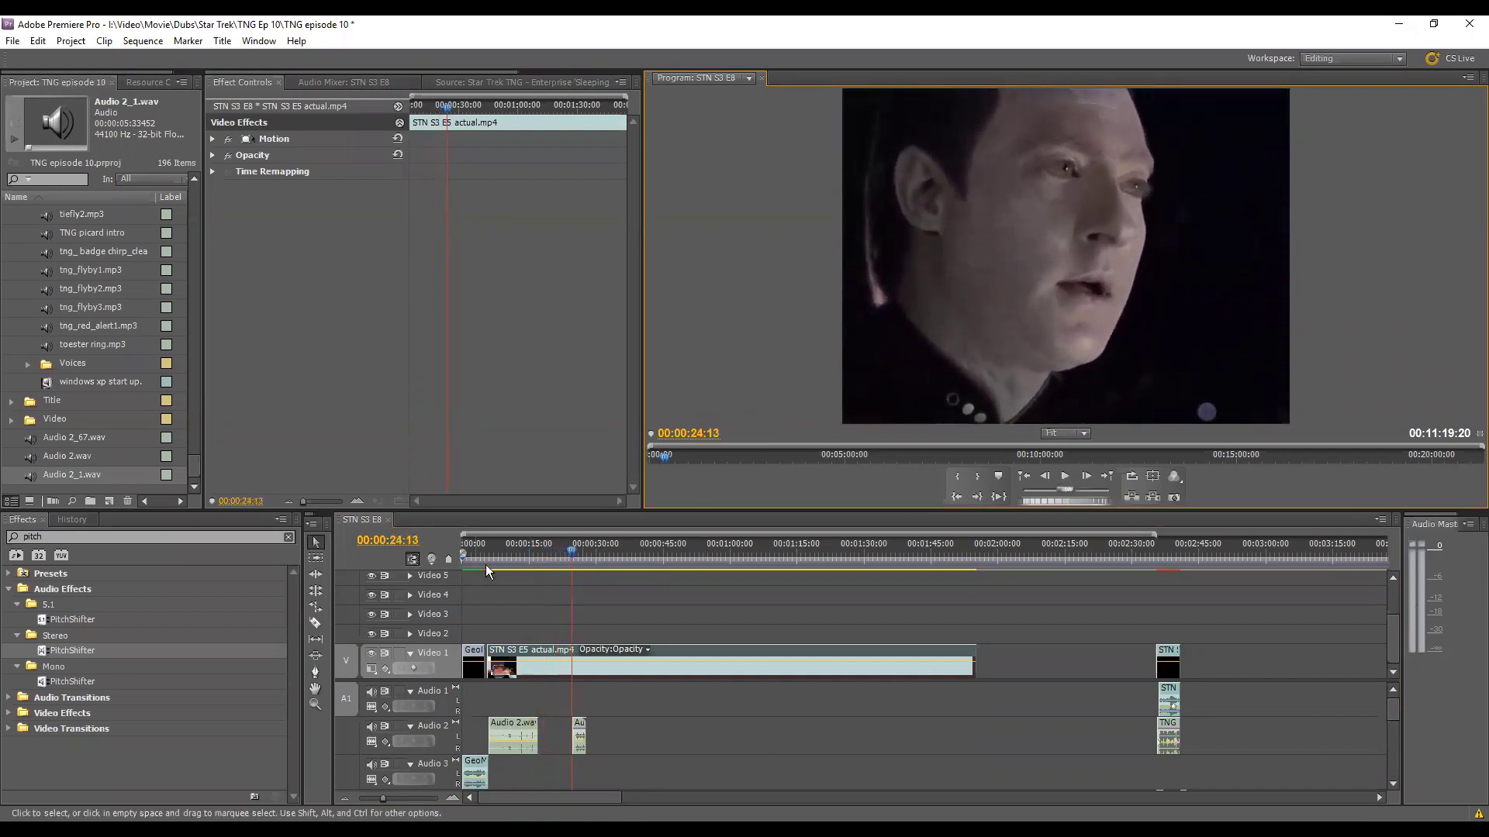
Split the STN S3 E5 actual.mp4 clip on Video 1 at 00:00:23:11 and again at 00:00:29:17
left_click(566, 547)
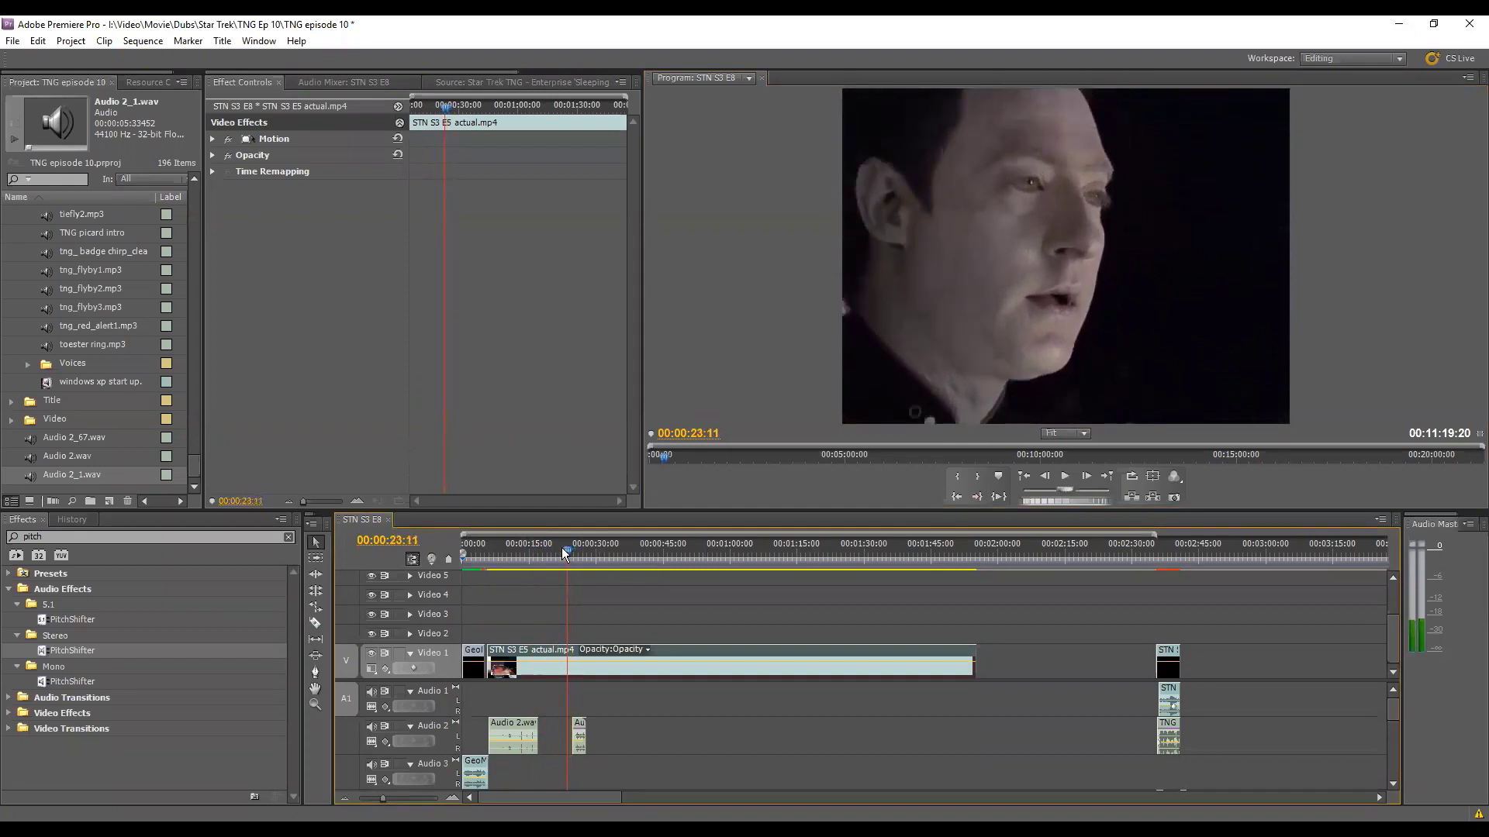
key("c")
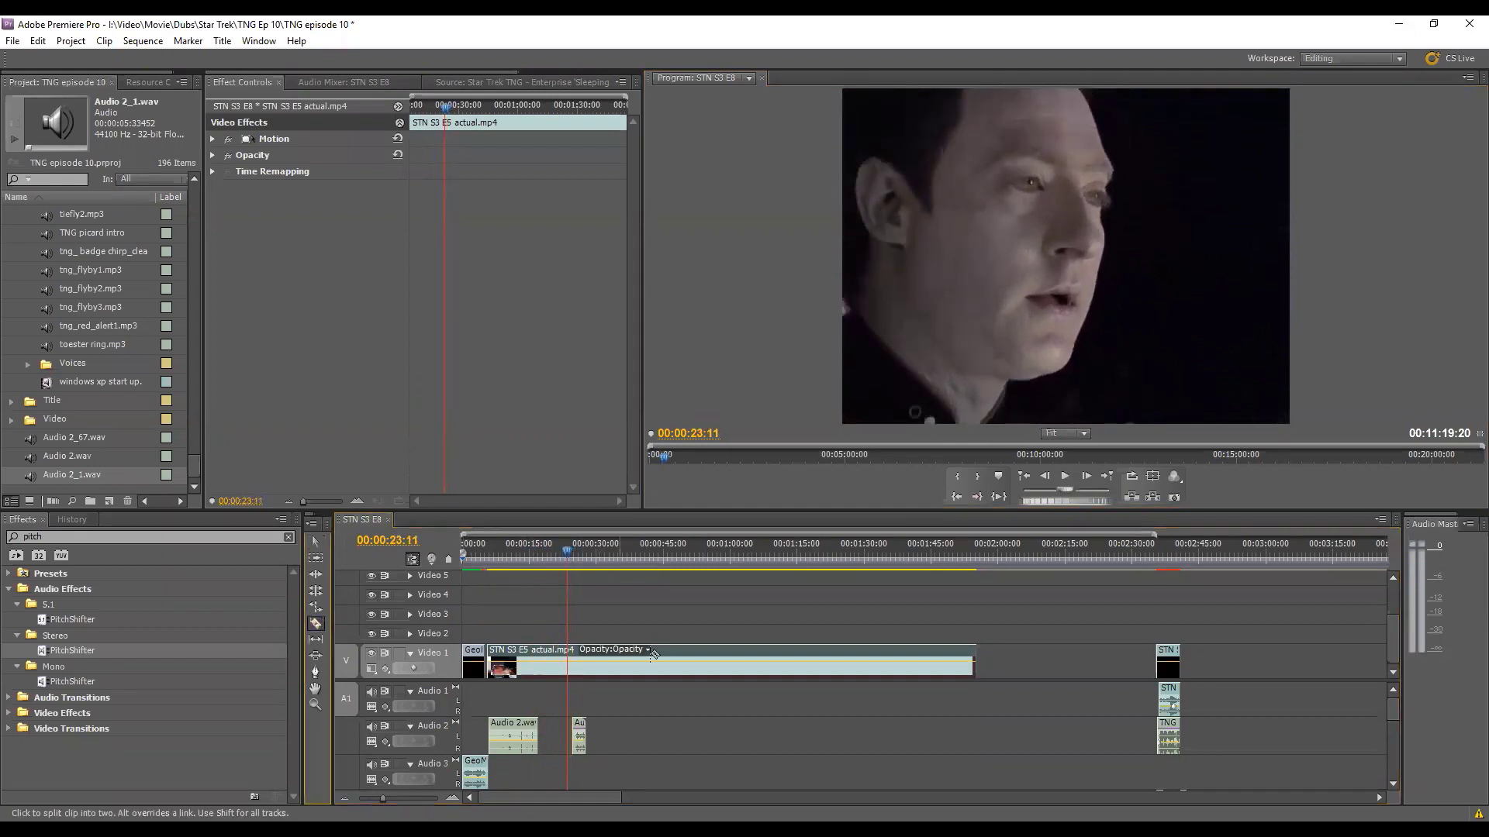
left_click(570, 660)
key("v")
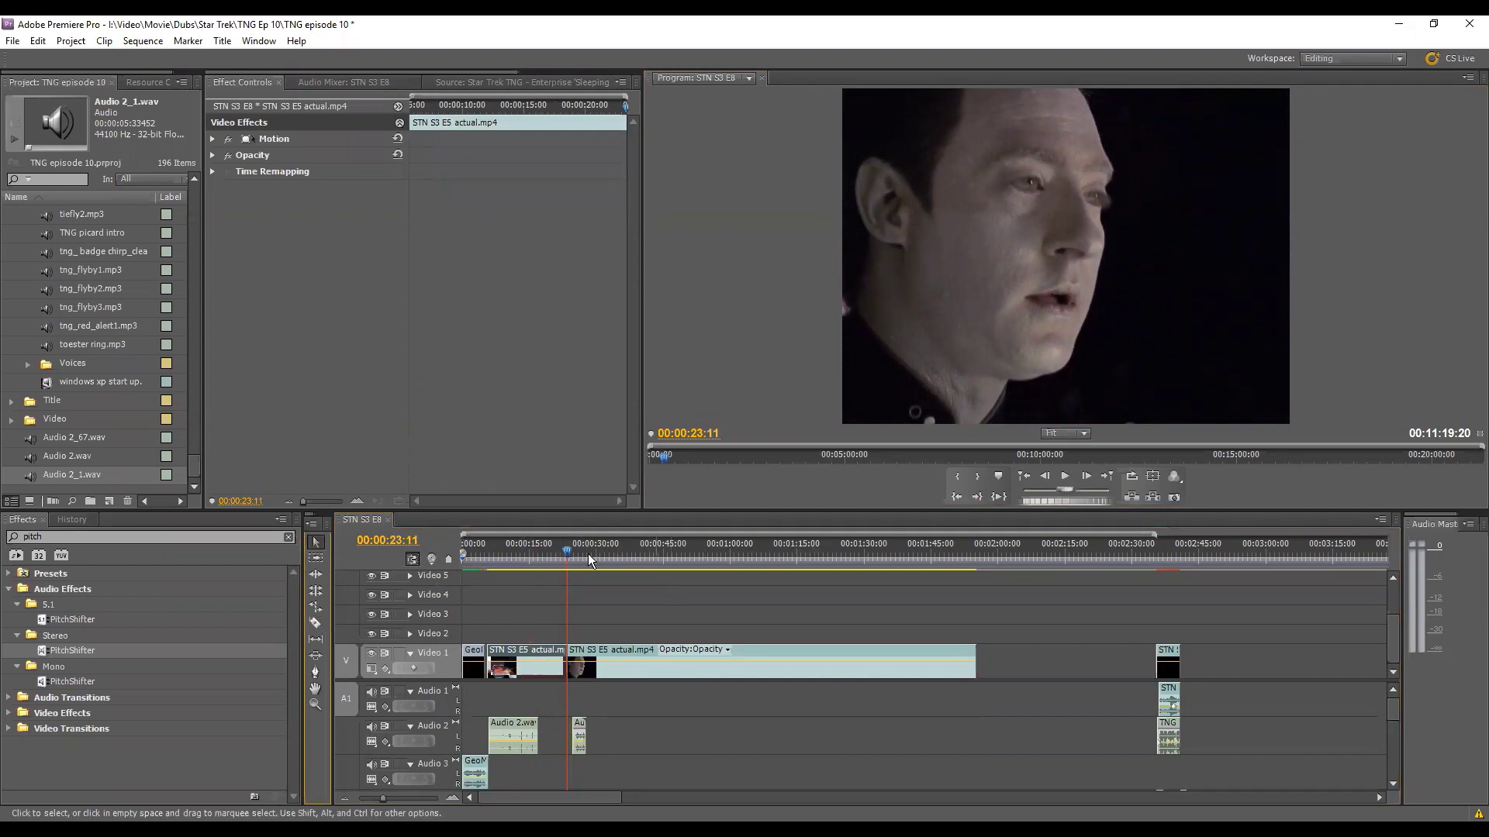
left_click_drag(567, 545, 594, 548)
left_click(315, 622)
left_click(598, 659)
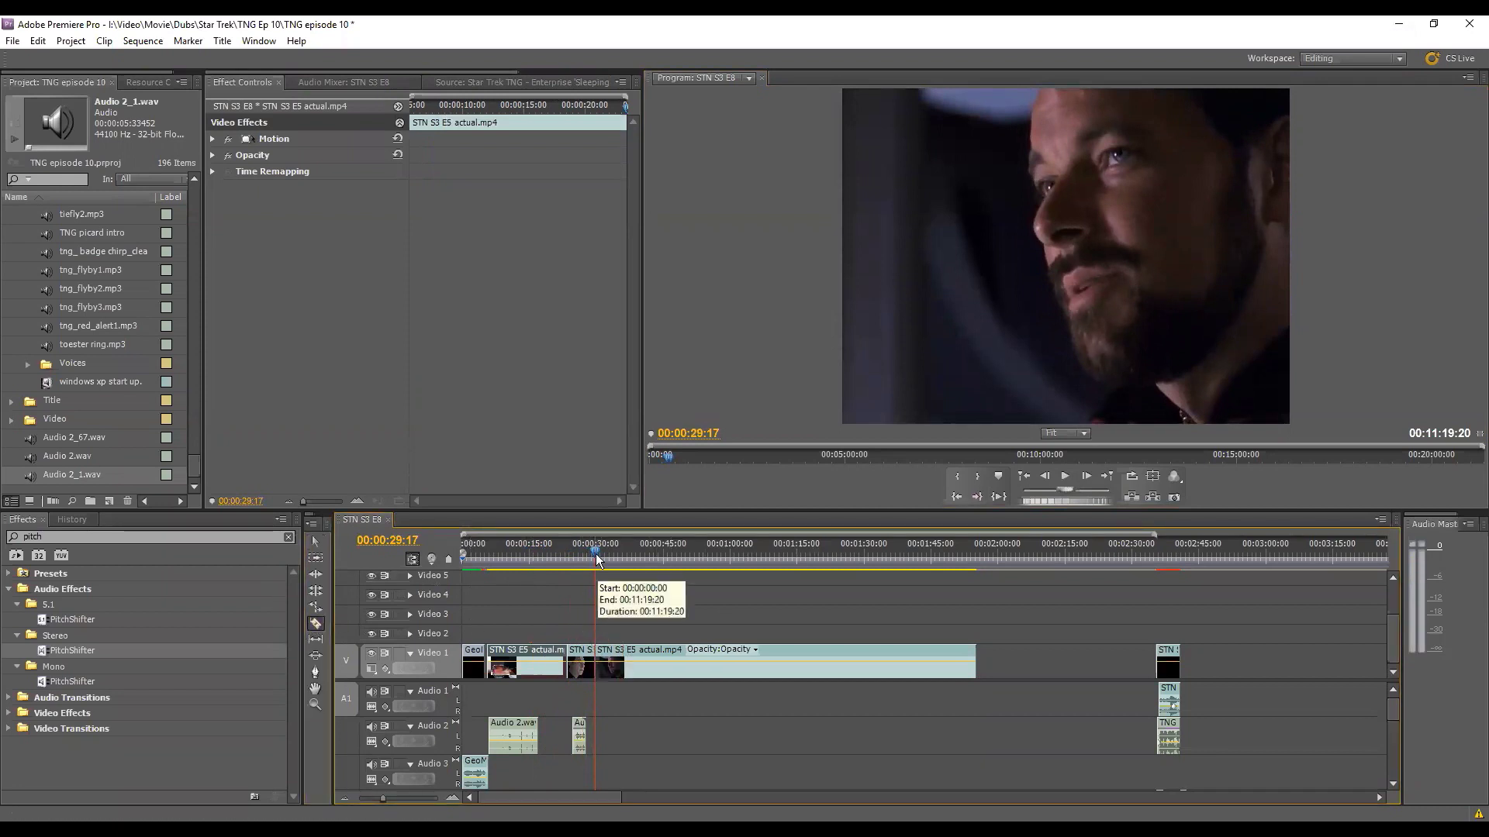
Play on from the second cut and split the Video 1 clip again at 00:00:31:01
left_click(1063, 478)
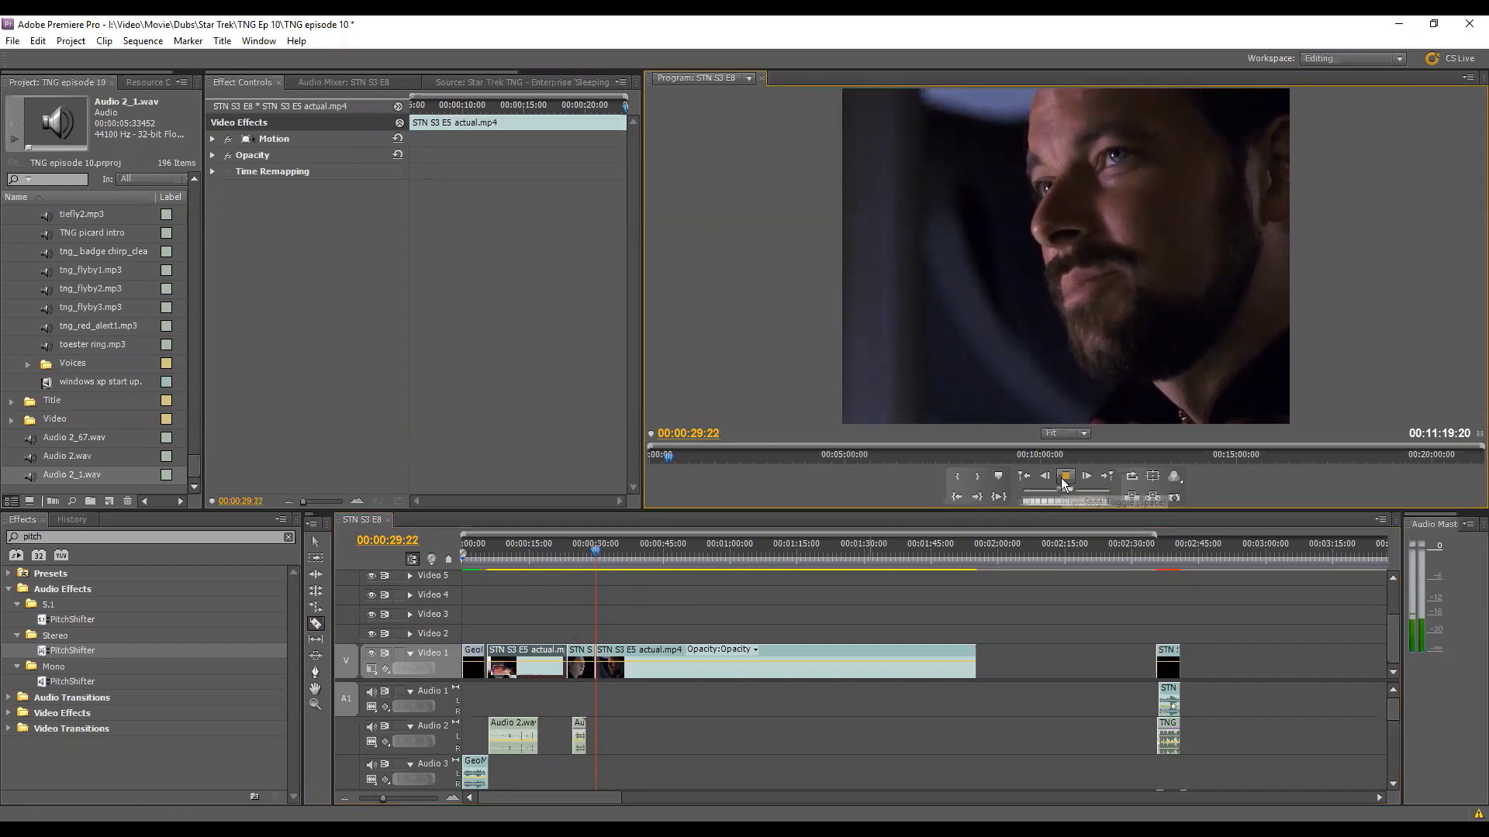
left_click(1062, 478)
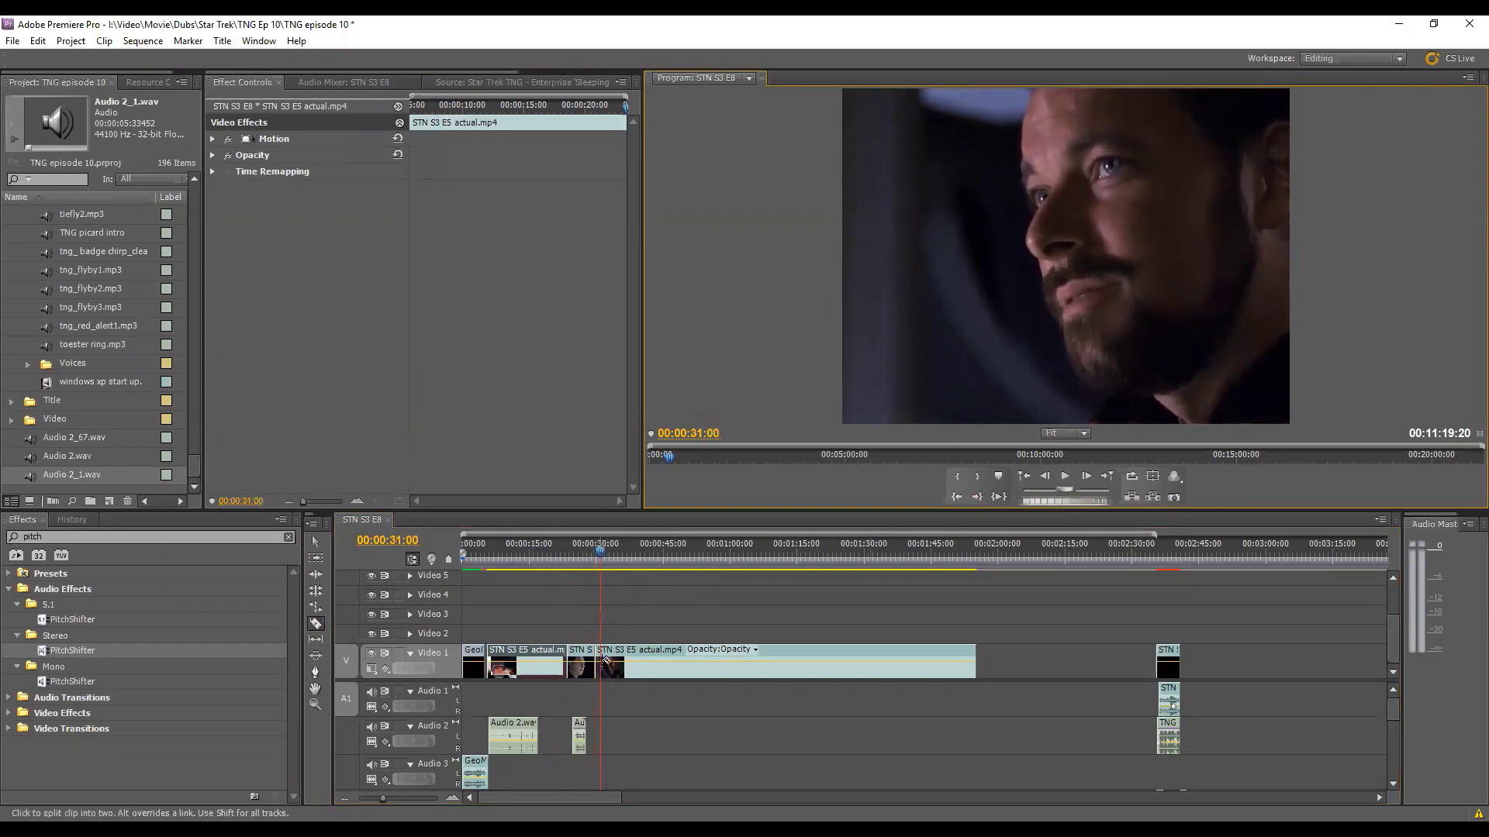
left_click_drag(689, 434, 688, 433)
left_click(452, 797)
left_click(452, 798)
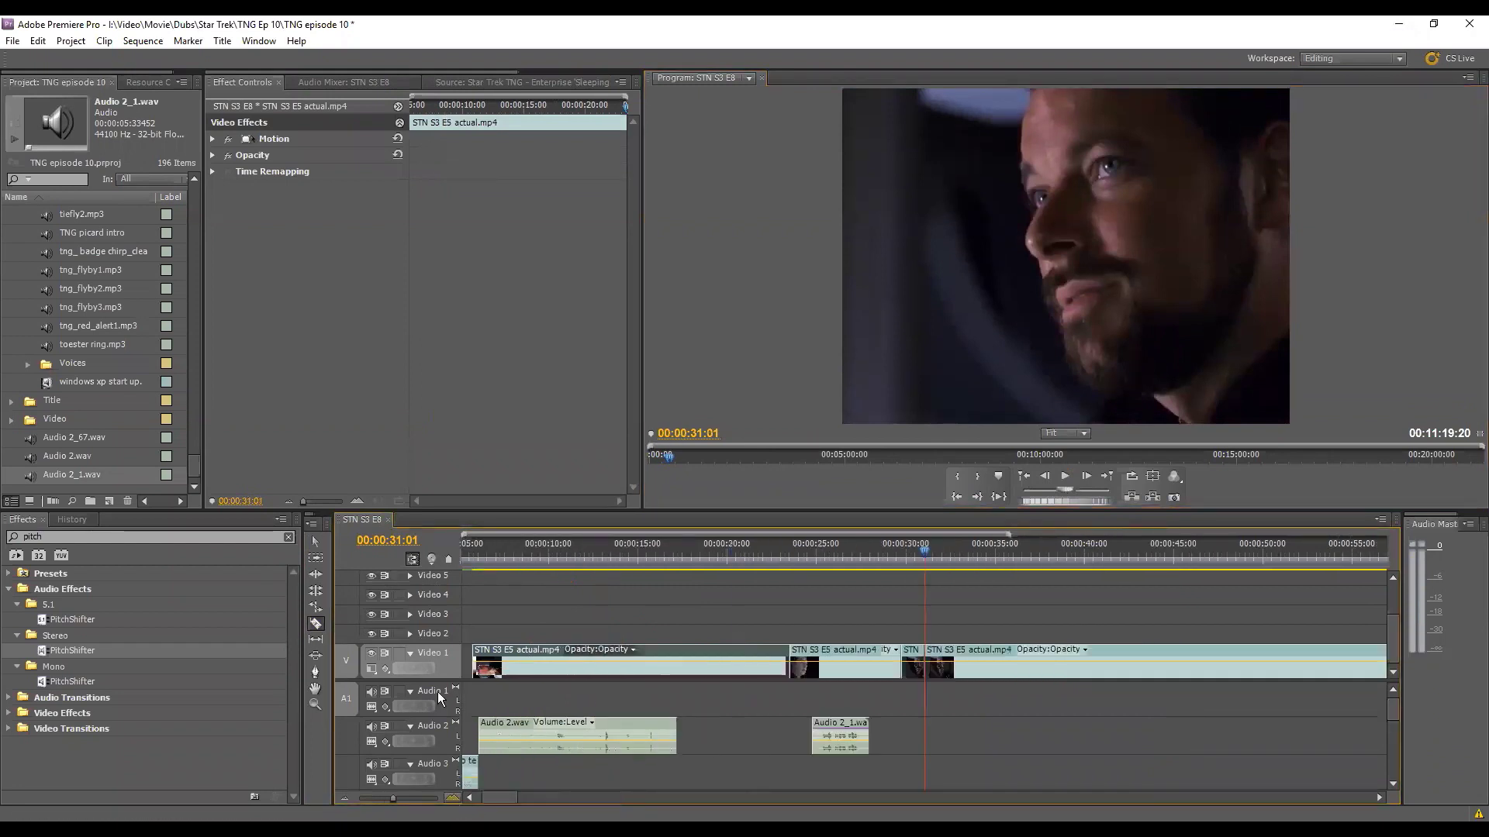
Move the 00:00:23:11 video piece up to Video 4, and shift it together with Audio 2_1.wav about 15 s later
left_click(315, 541)
left_click(790, 611)
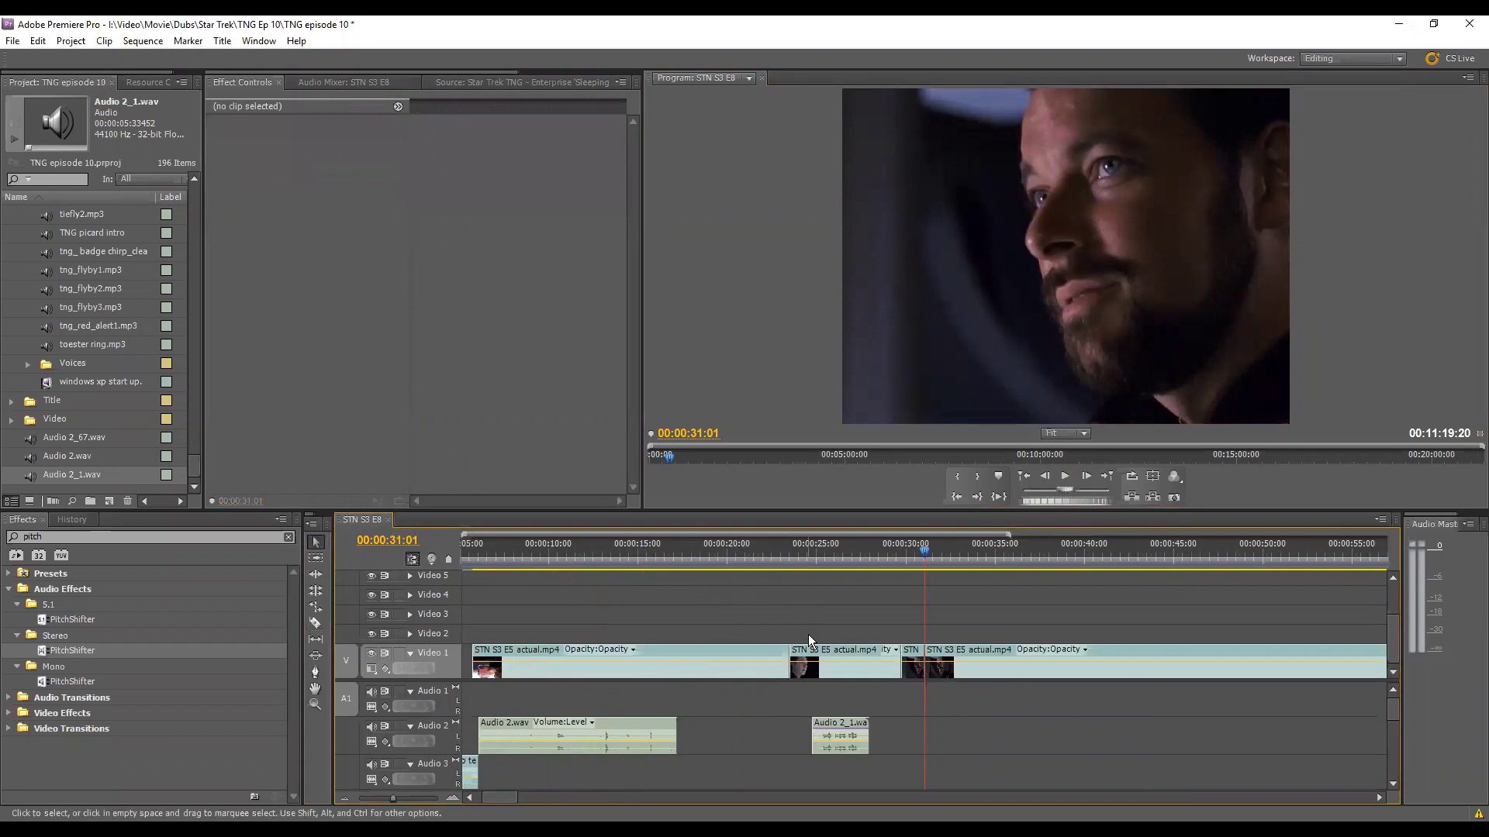
left_click_drag(814, 645, 814, 595)
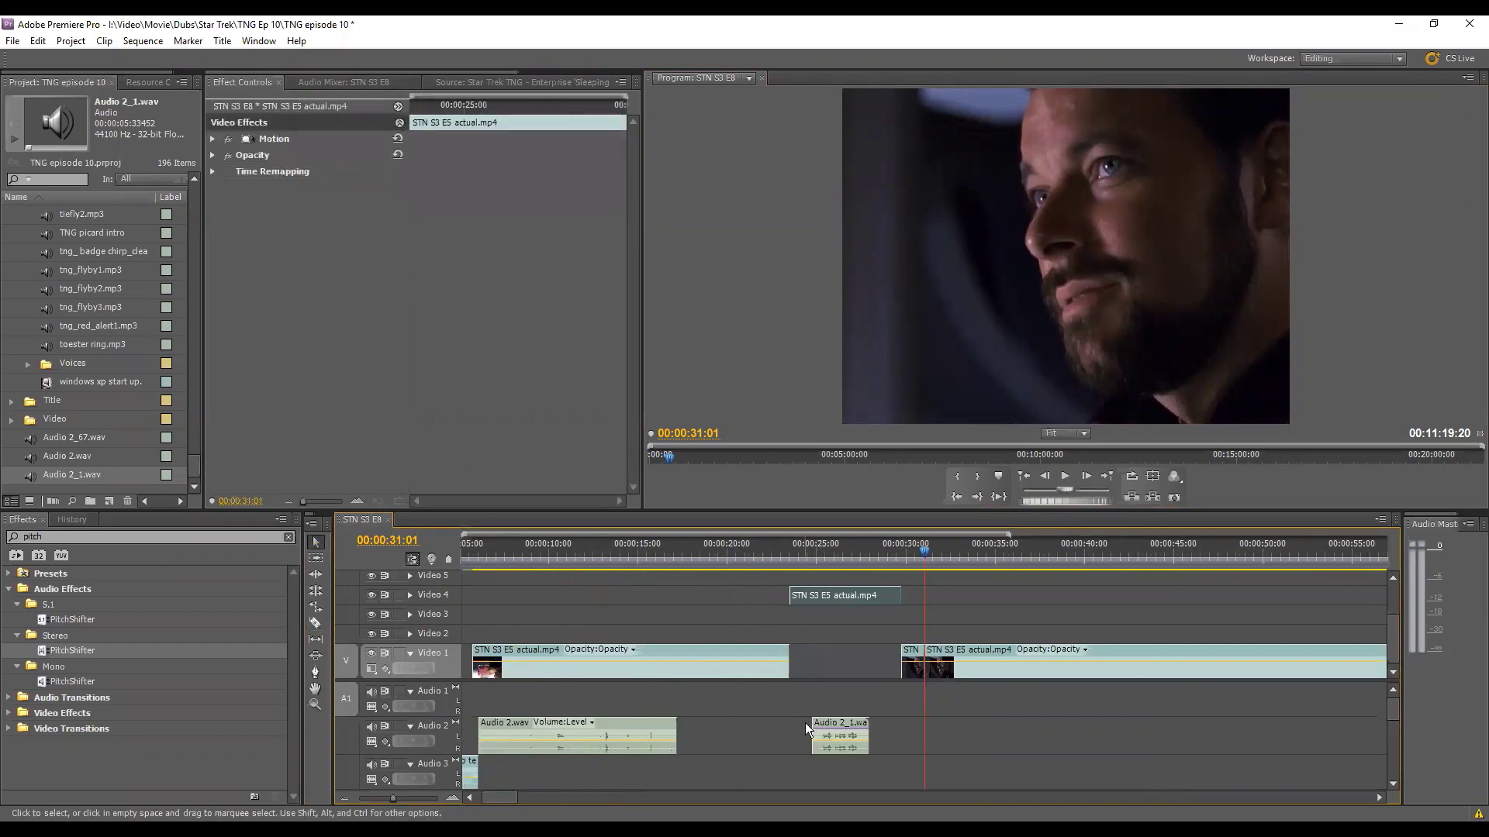
left_click_drag(835, 754, 1114, 589)
Move the short reaction shot against the end of the first scene clip at 00:00:23:11 and play back the edit
left_click(884, 658)
left_click_drag(912, 660, 799, 661)
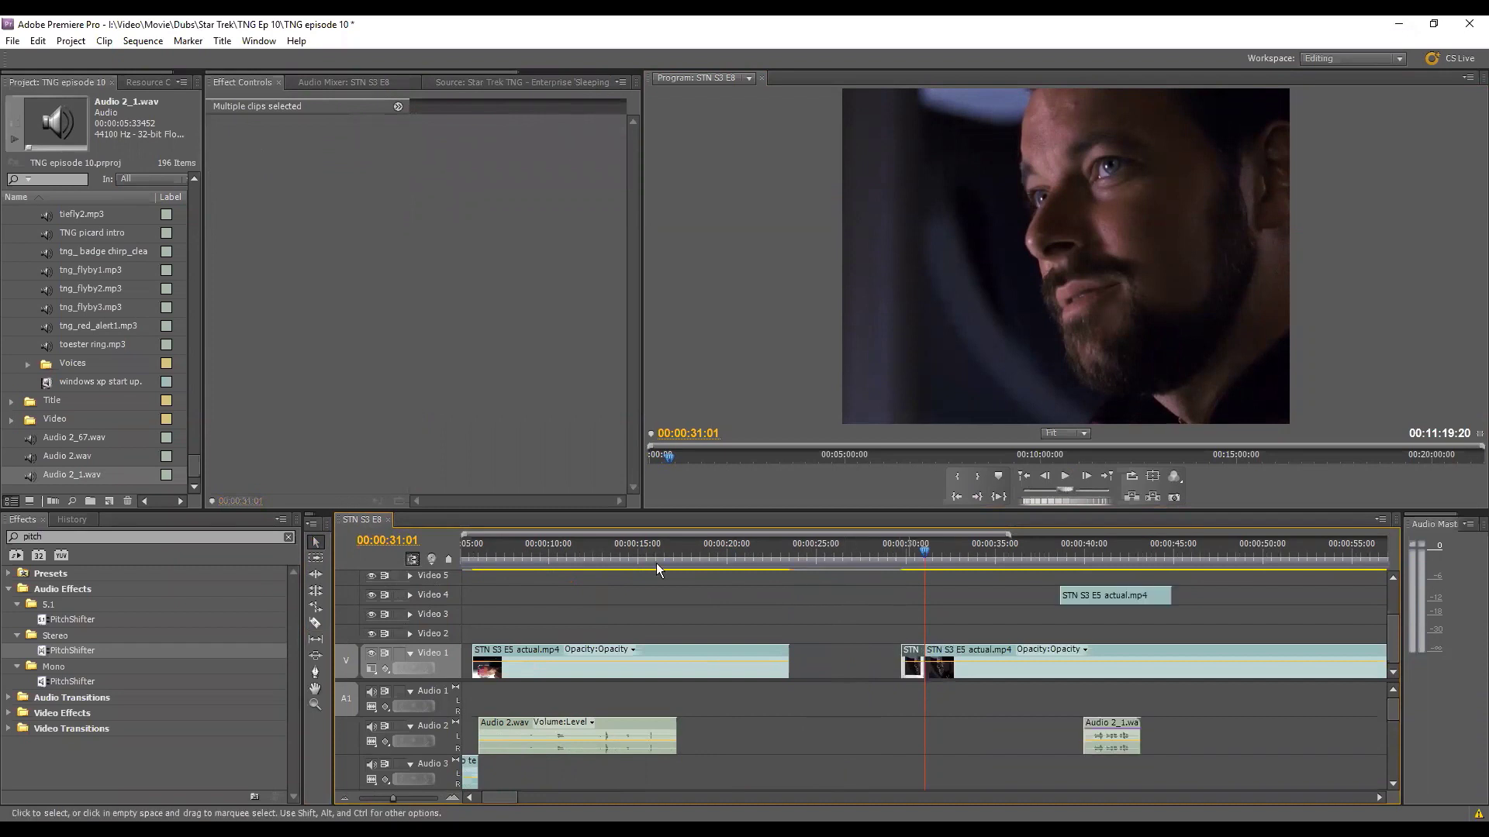
left_click(654, 560)
left_click(1065, 476)
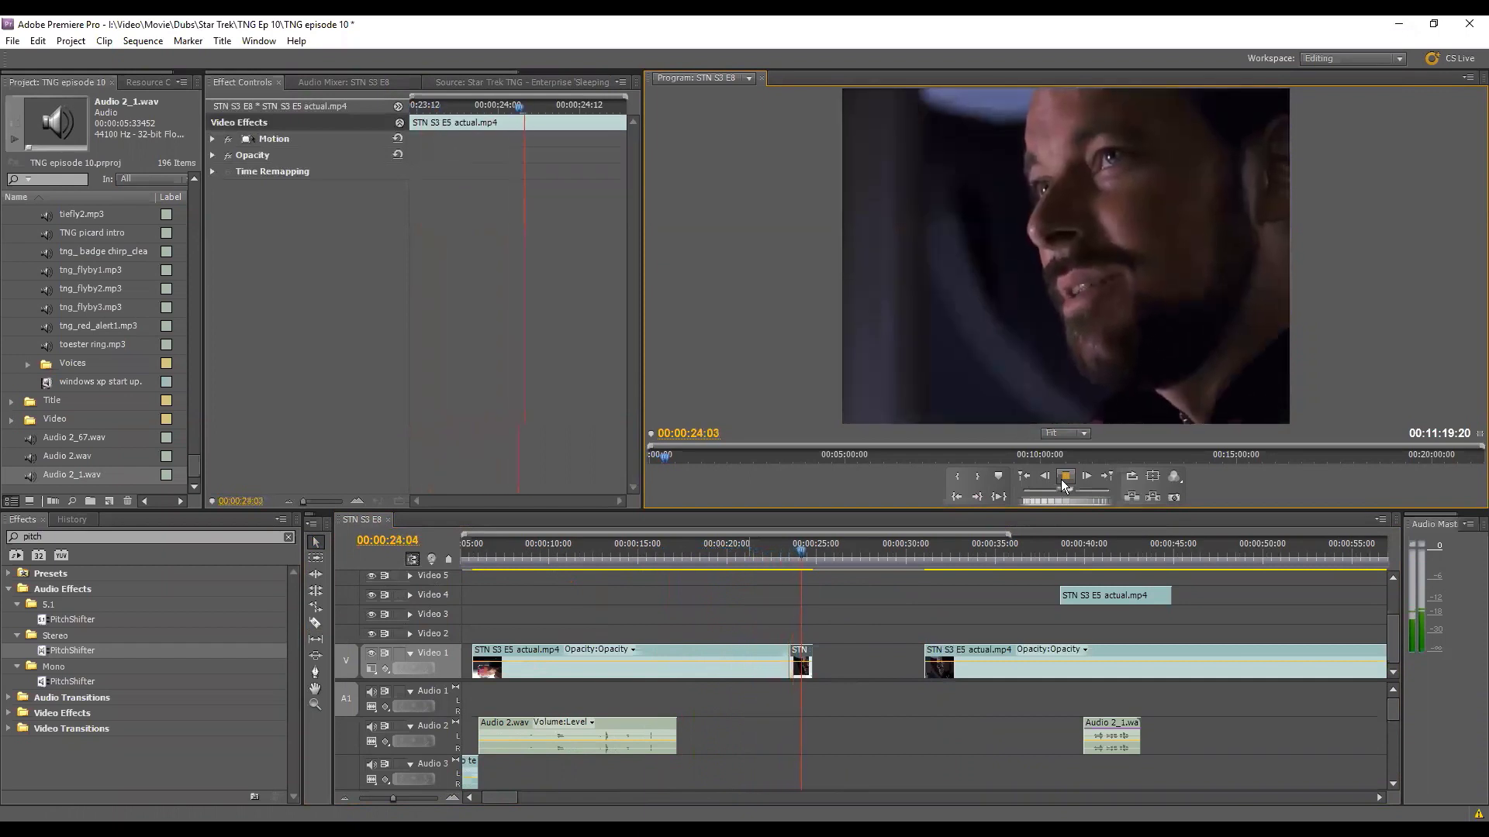
Replay the cut to the reaction shot several times from about 00:00:22 to check its timing
left_click(776, 552)
left_click(1066, 476)
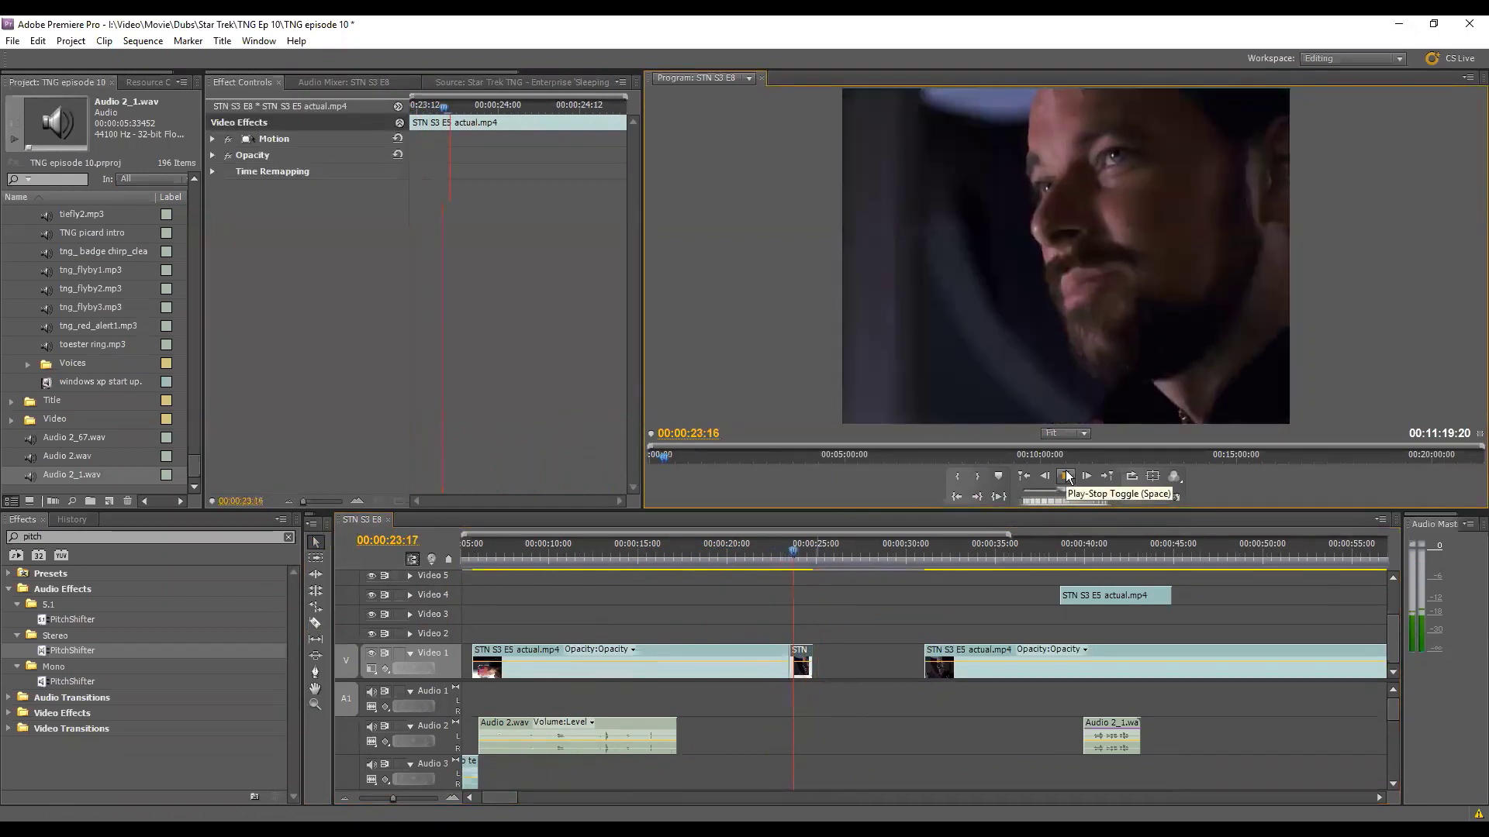
key("space")
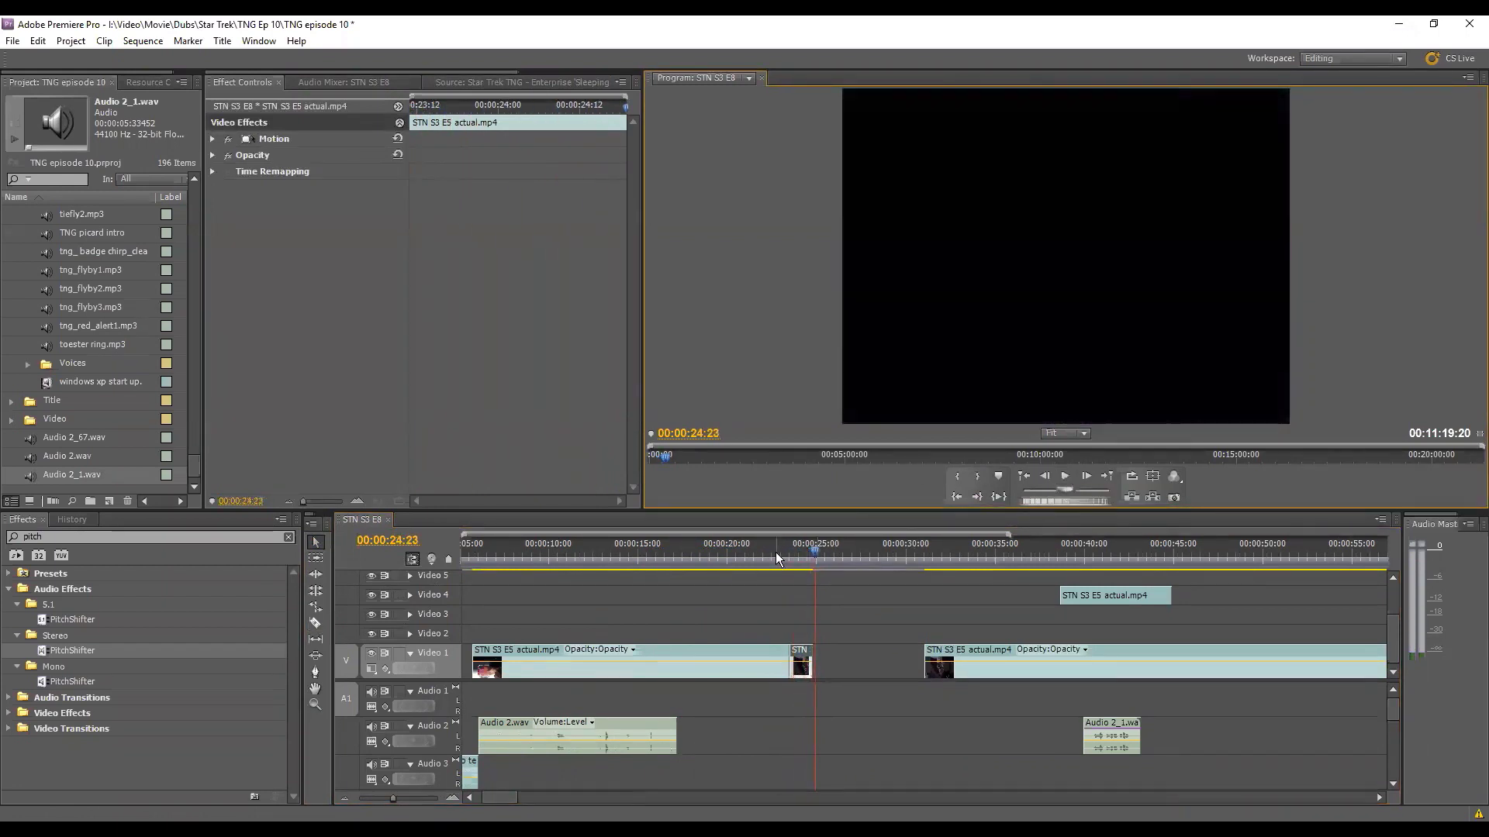
left_click(776, 552)
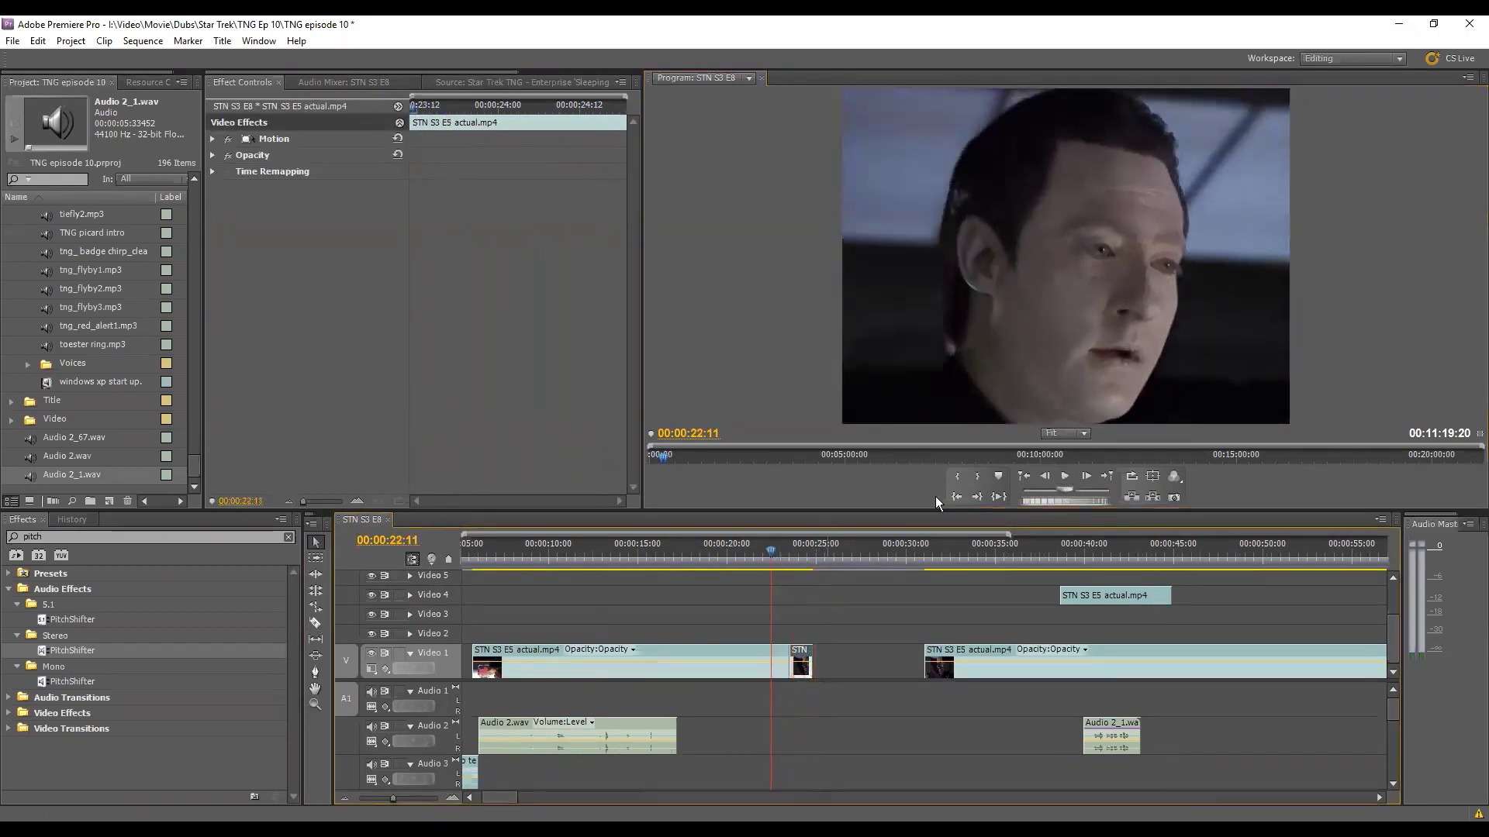
left_click(765, 557)
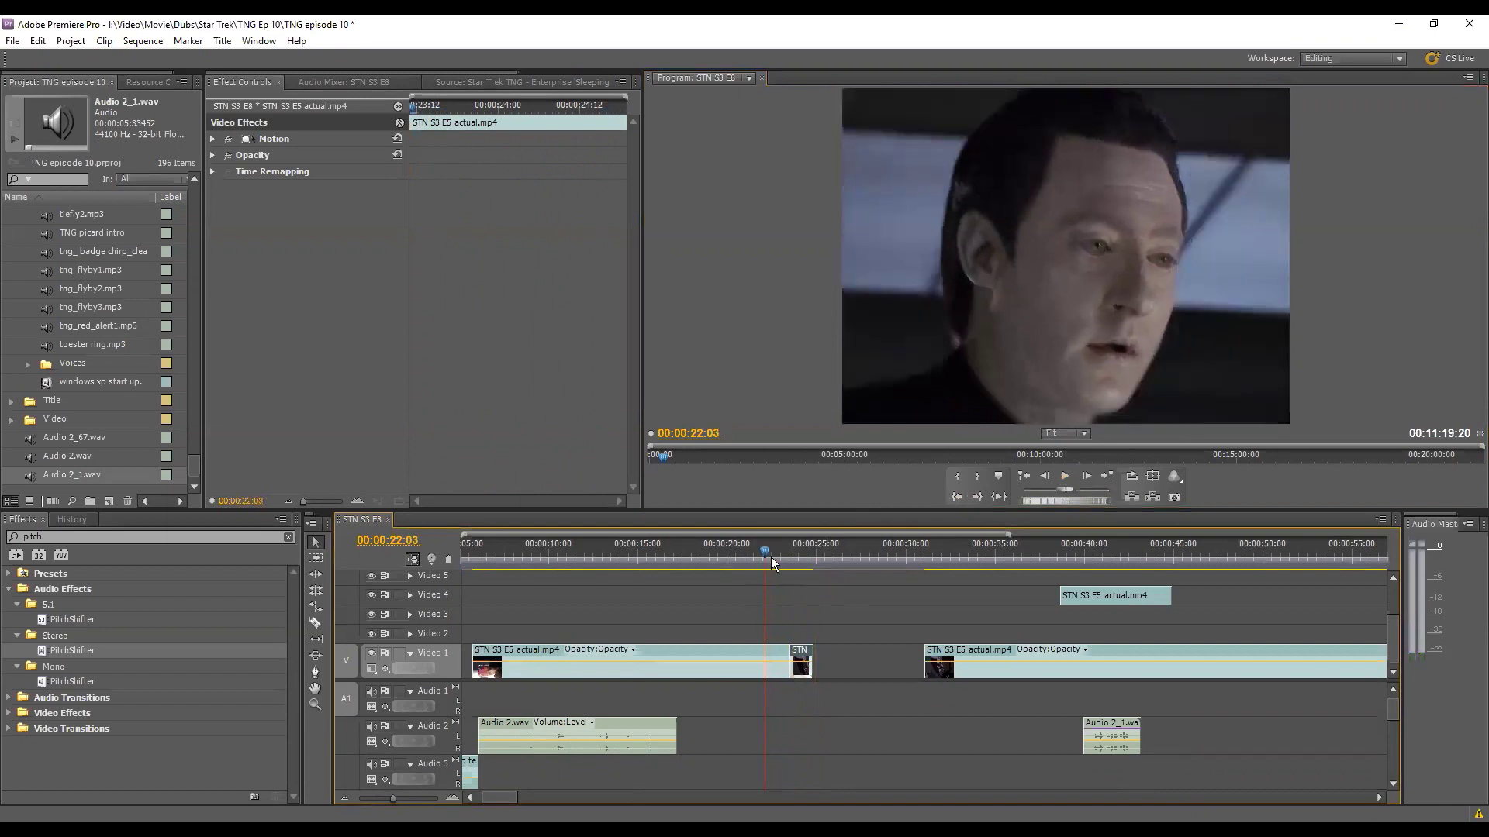
left_click(1065, 477)
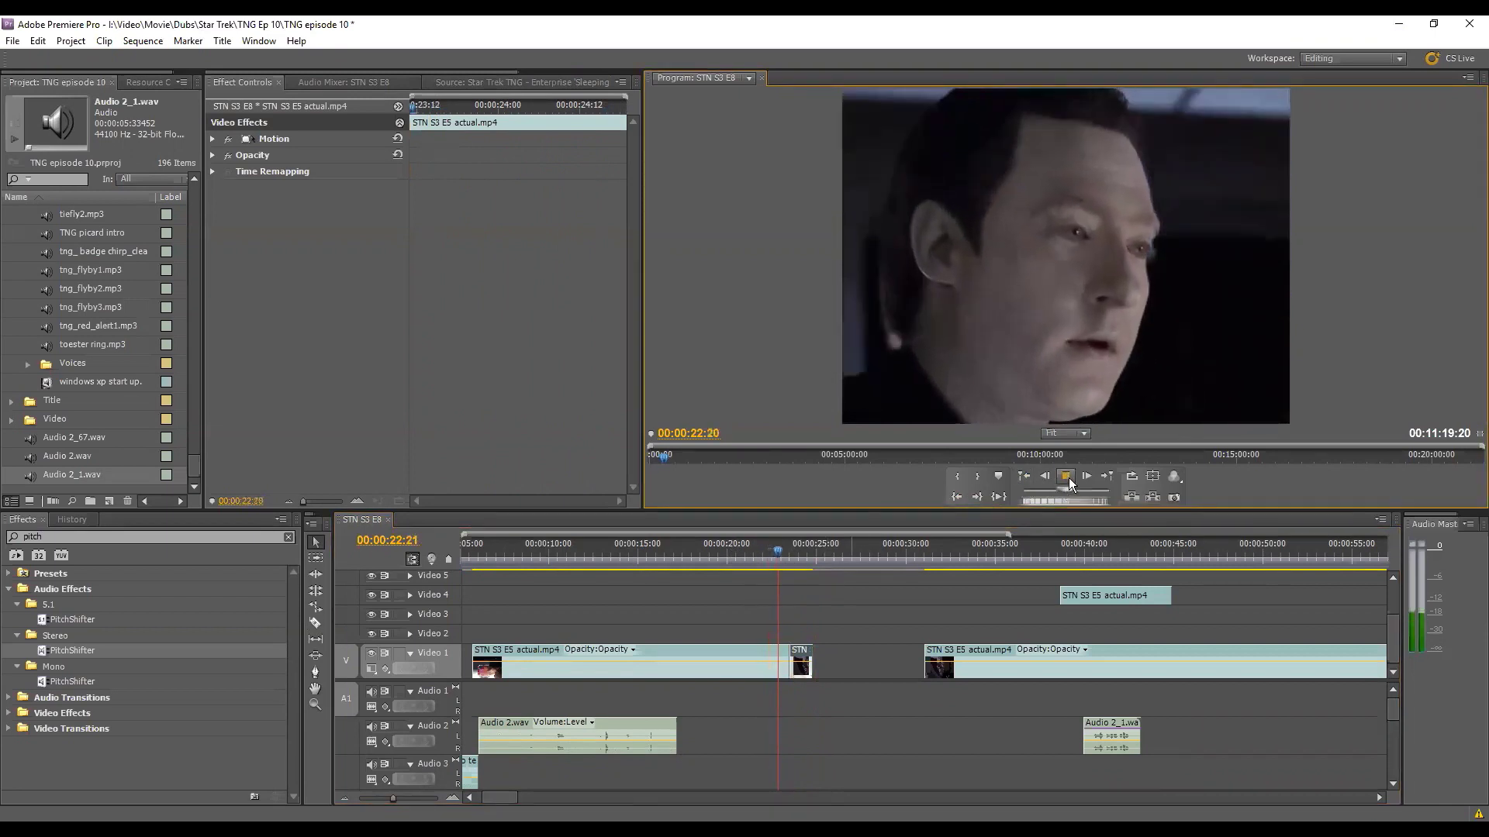
left_click(1065, 477)
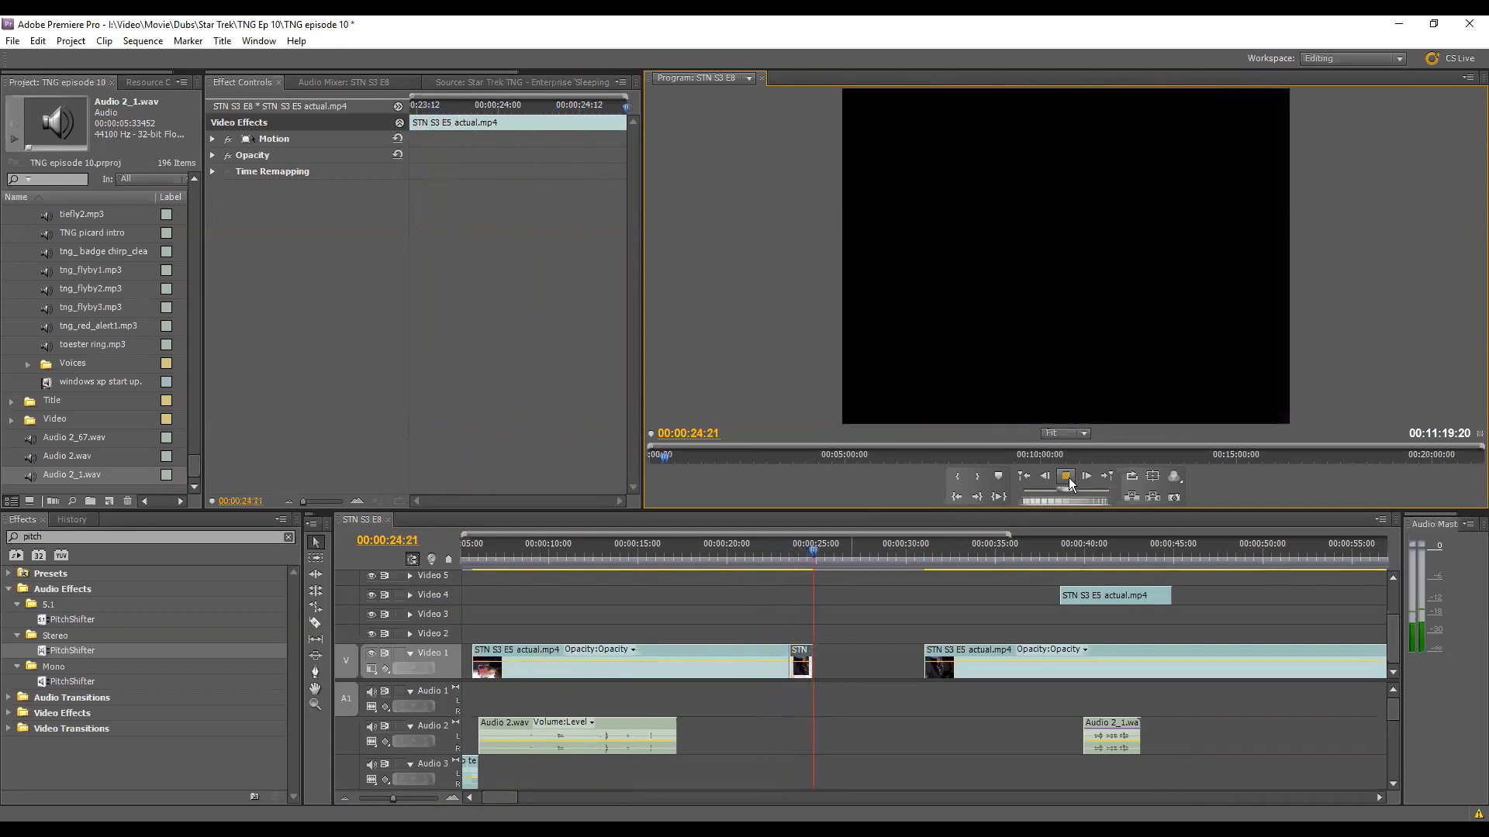
left_click(766, 558)
left_click_drag(766, 558, 762, 557)
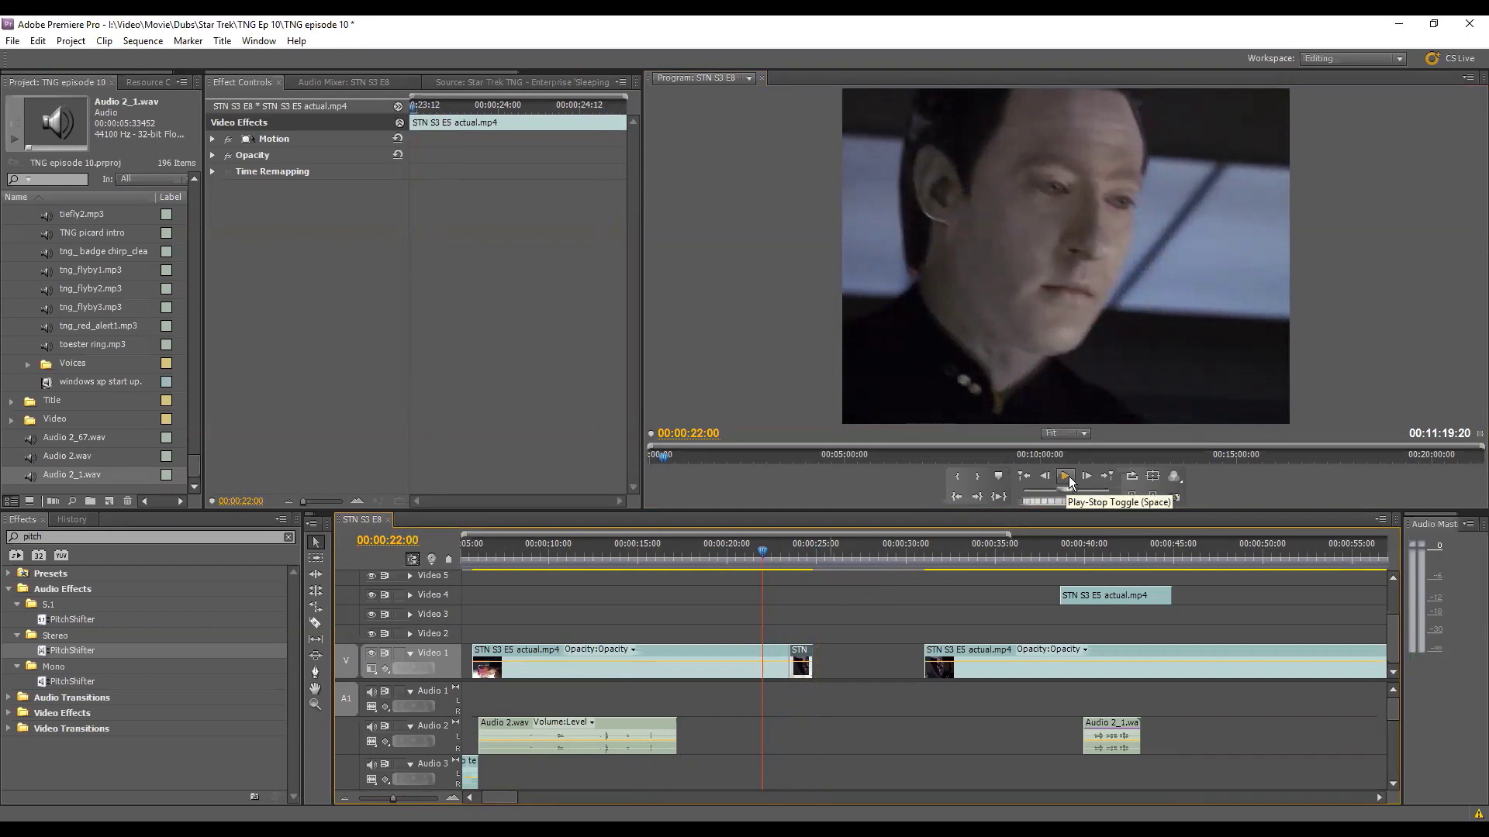
left_click(1065, 476)
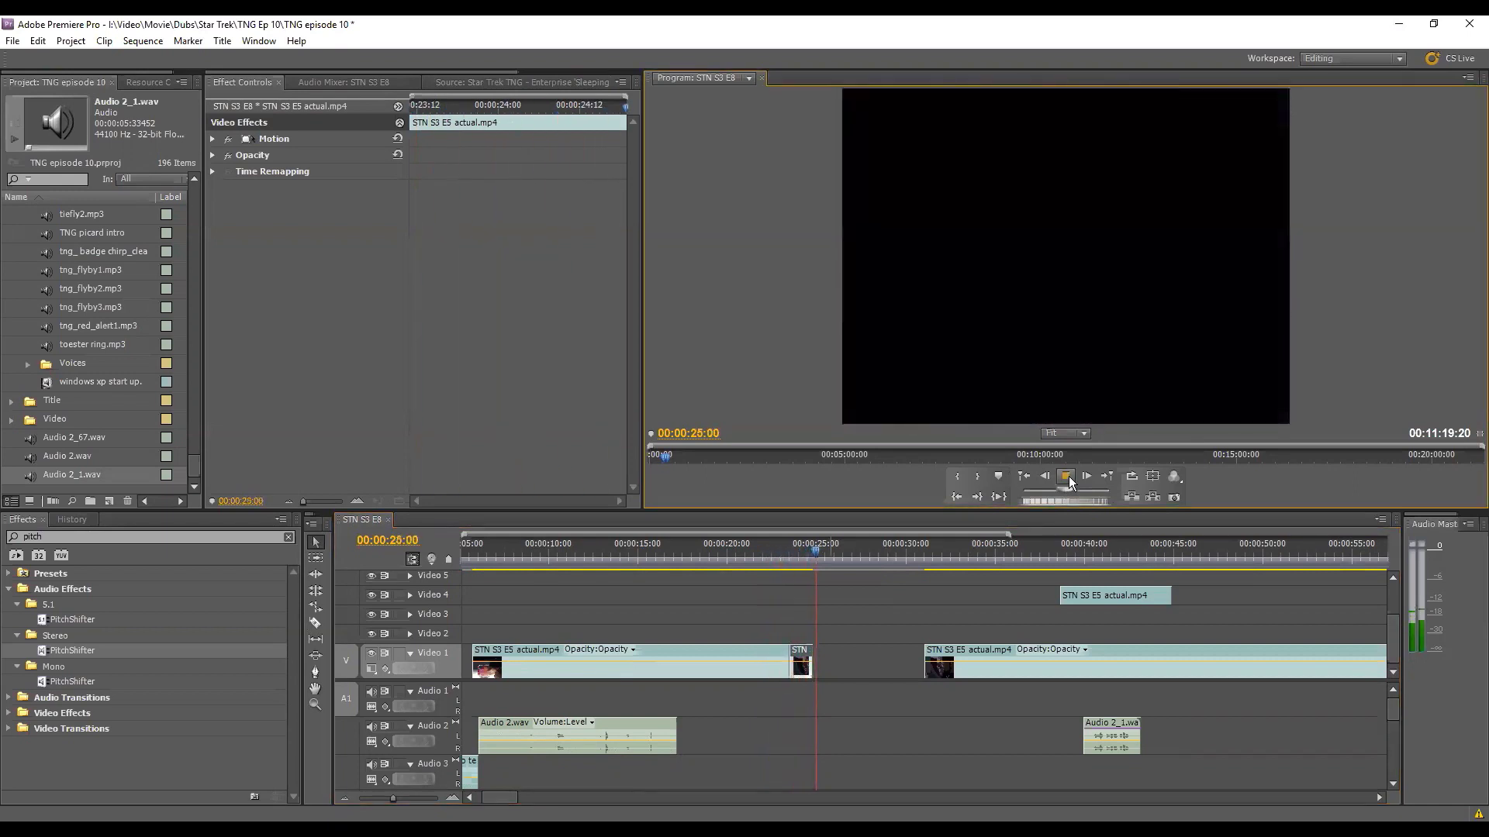
Place the playhead at 00:00:15:21, move Audio 2.wav up to the Audio 1 track and have Audio 2 record-enabled in the Audio Mixer
left_click(782, 555)
key("Left")
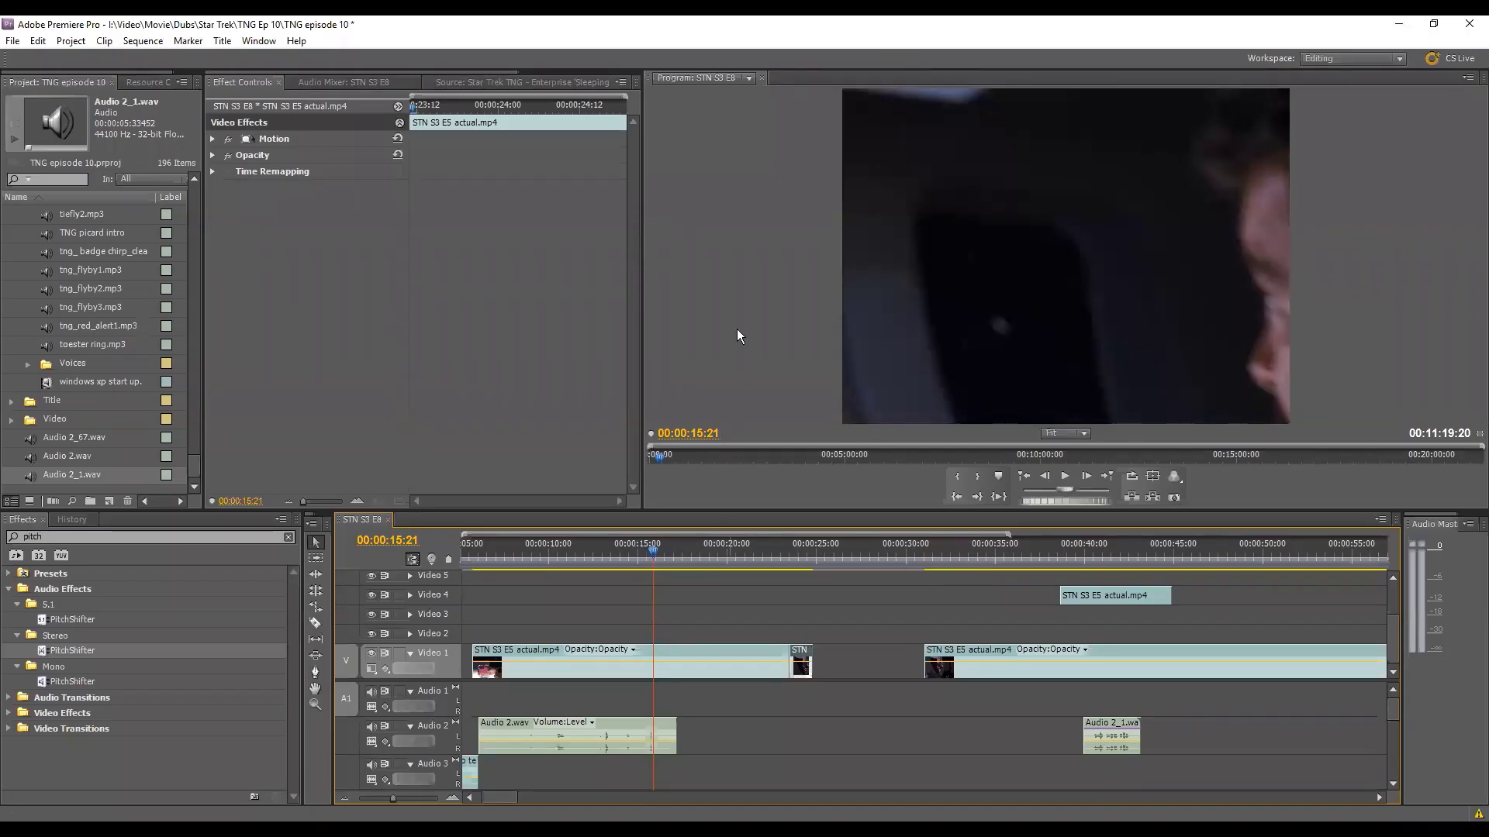
left_click(340, 82)
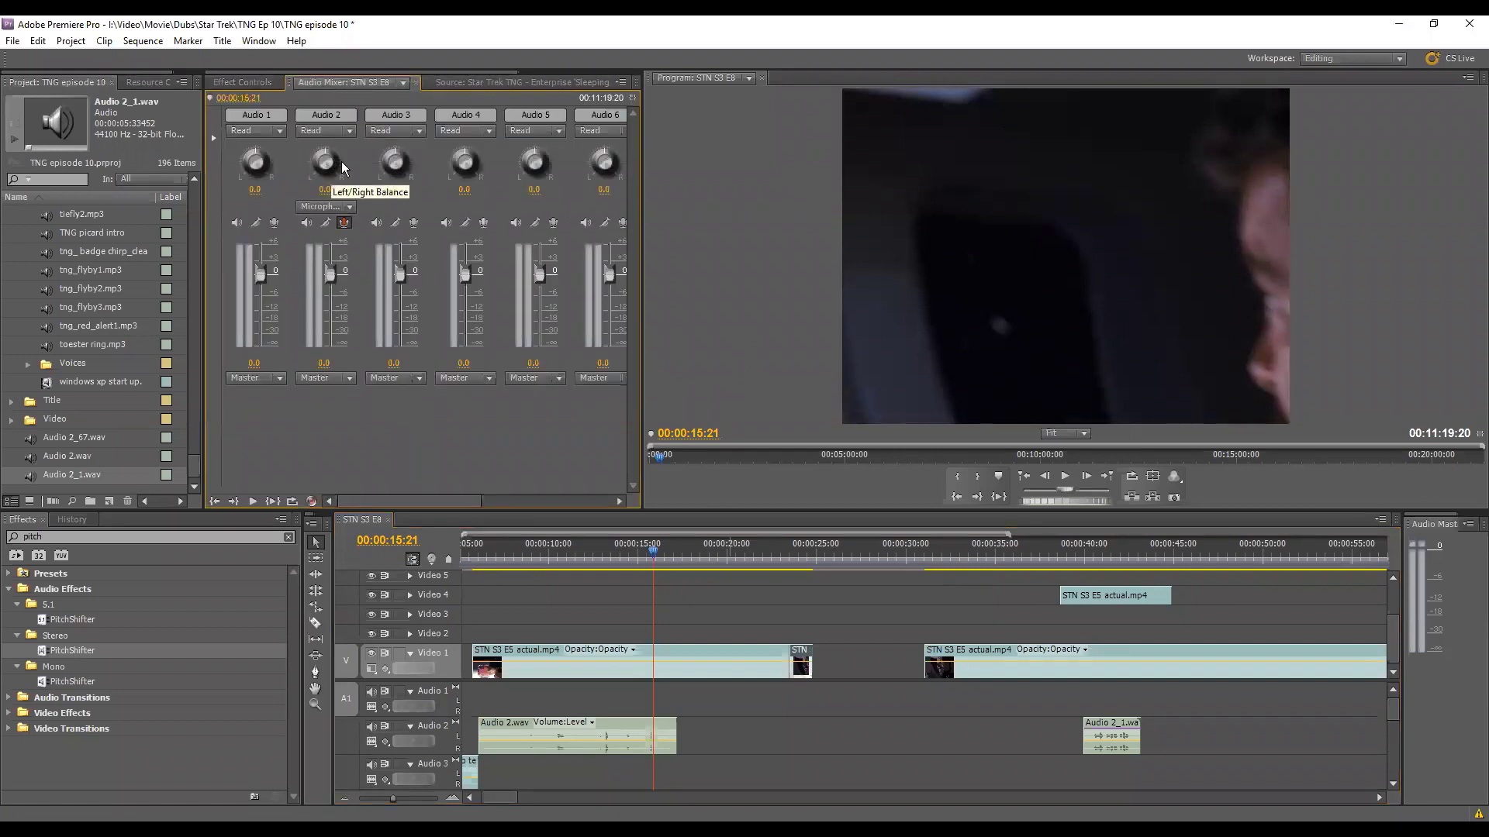
left_click(344, 223)
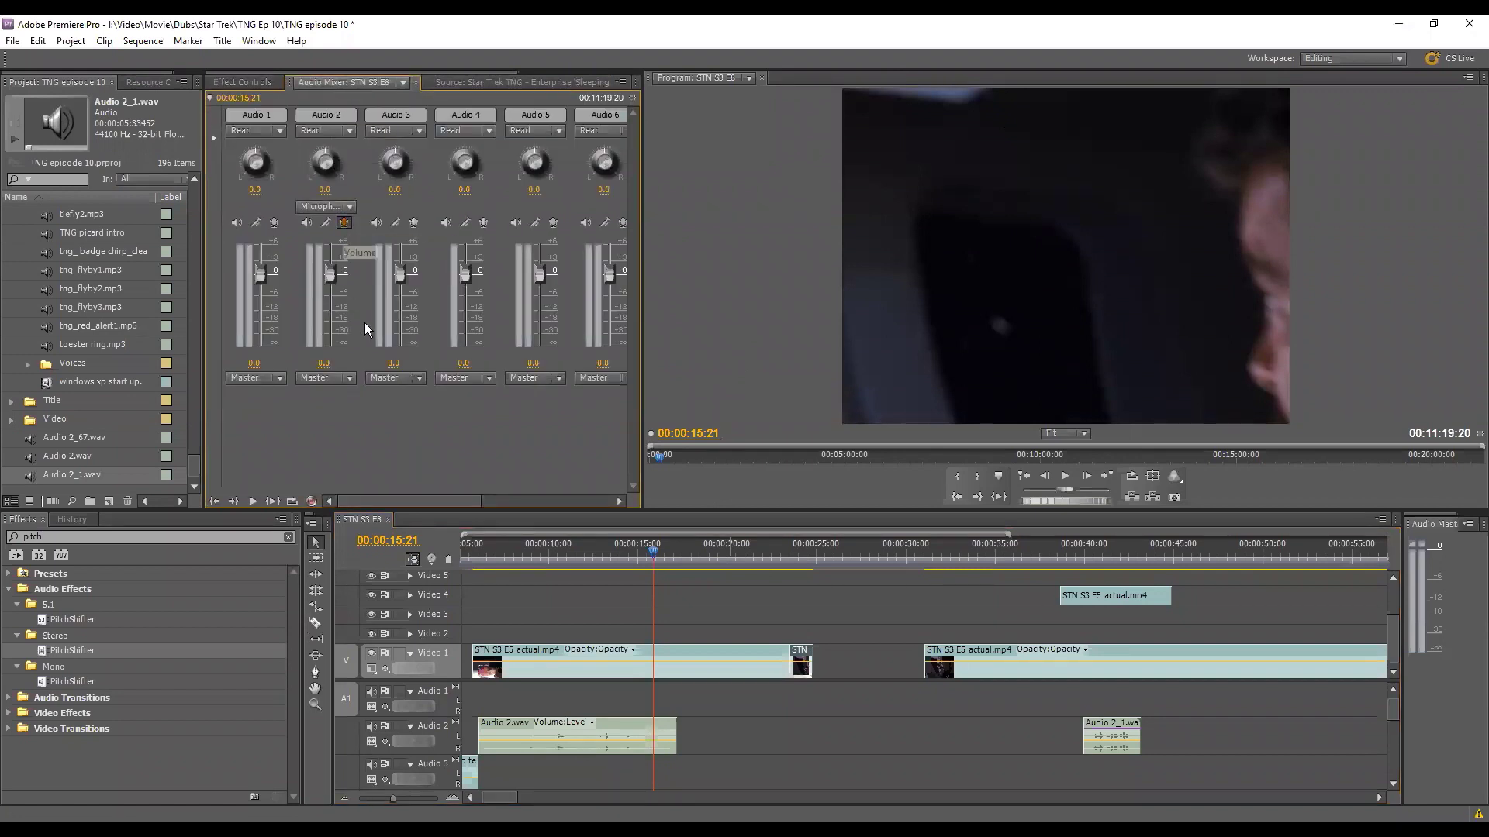
key("ctrl+z")
left_click(344, 223)
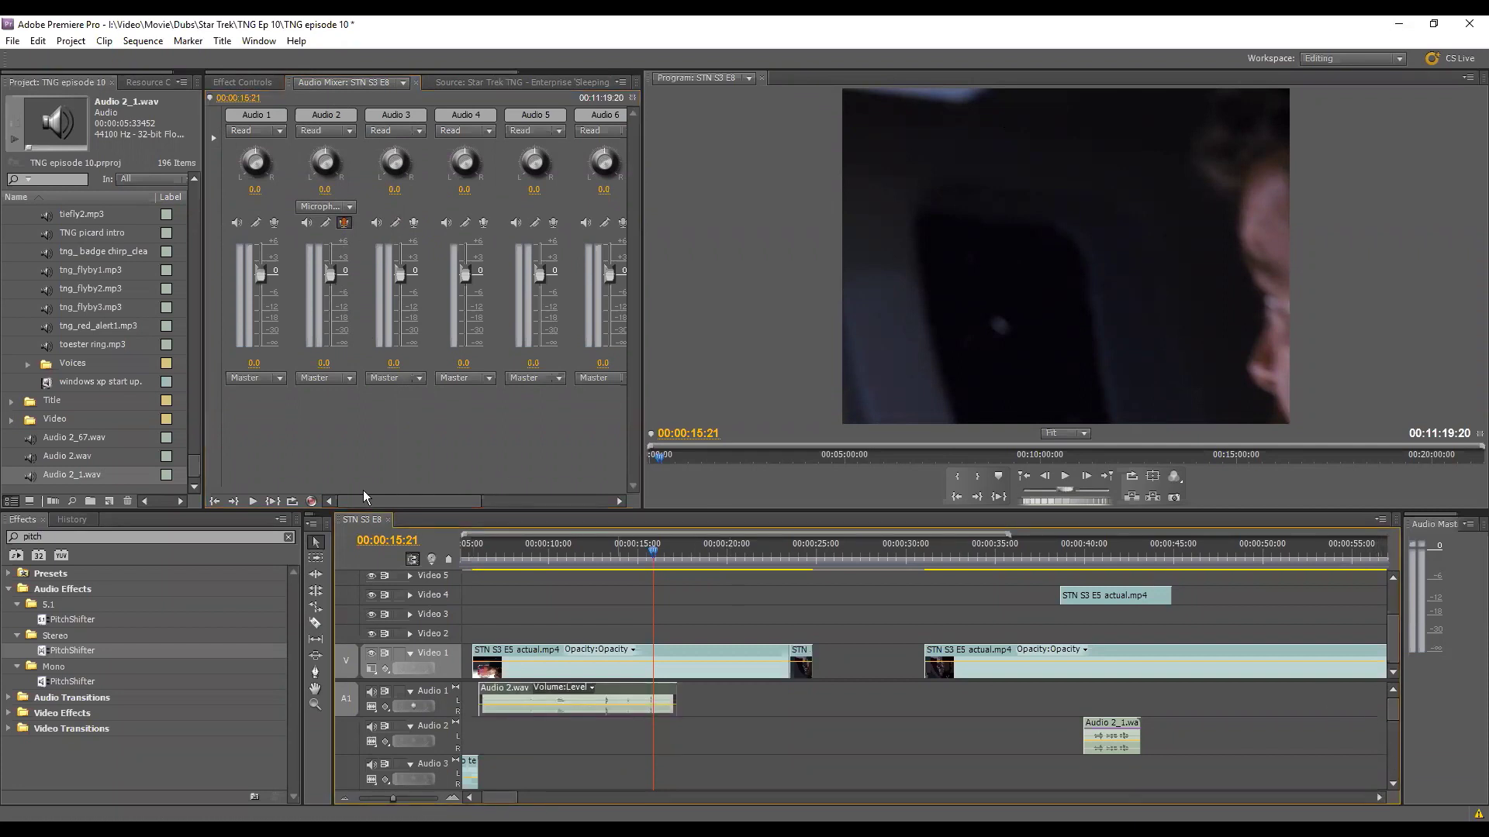
Record a voice take on the Audio 2 track from 00:00:15:21 to 00:00:25:10
left_click(314, 504)
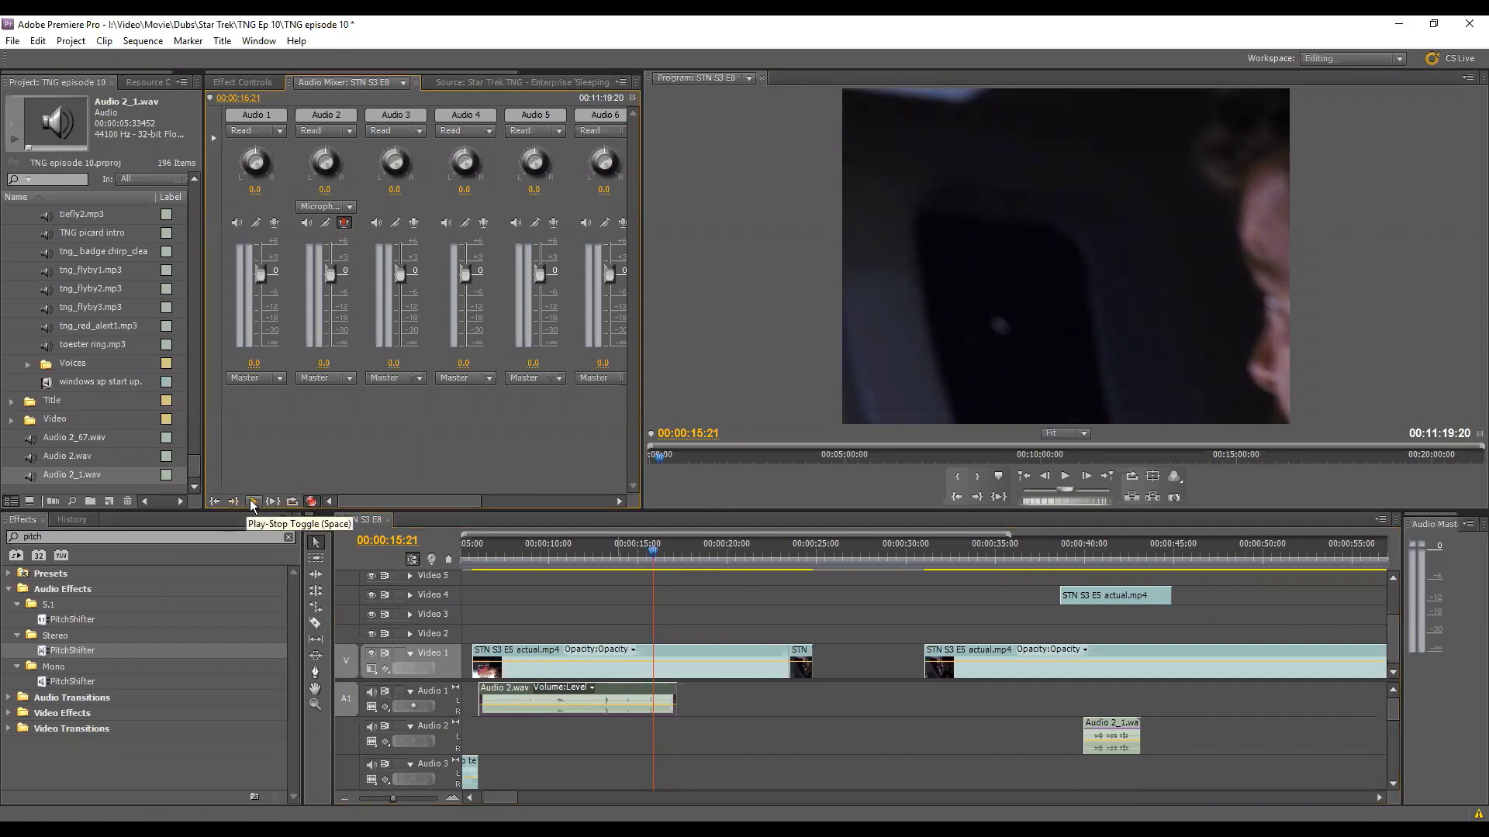
left_click(252, 502)
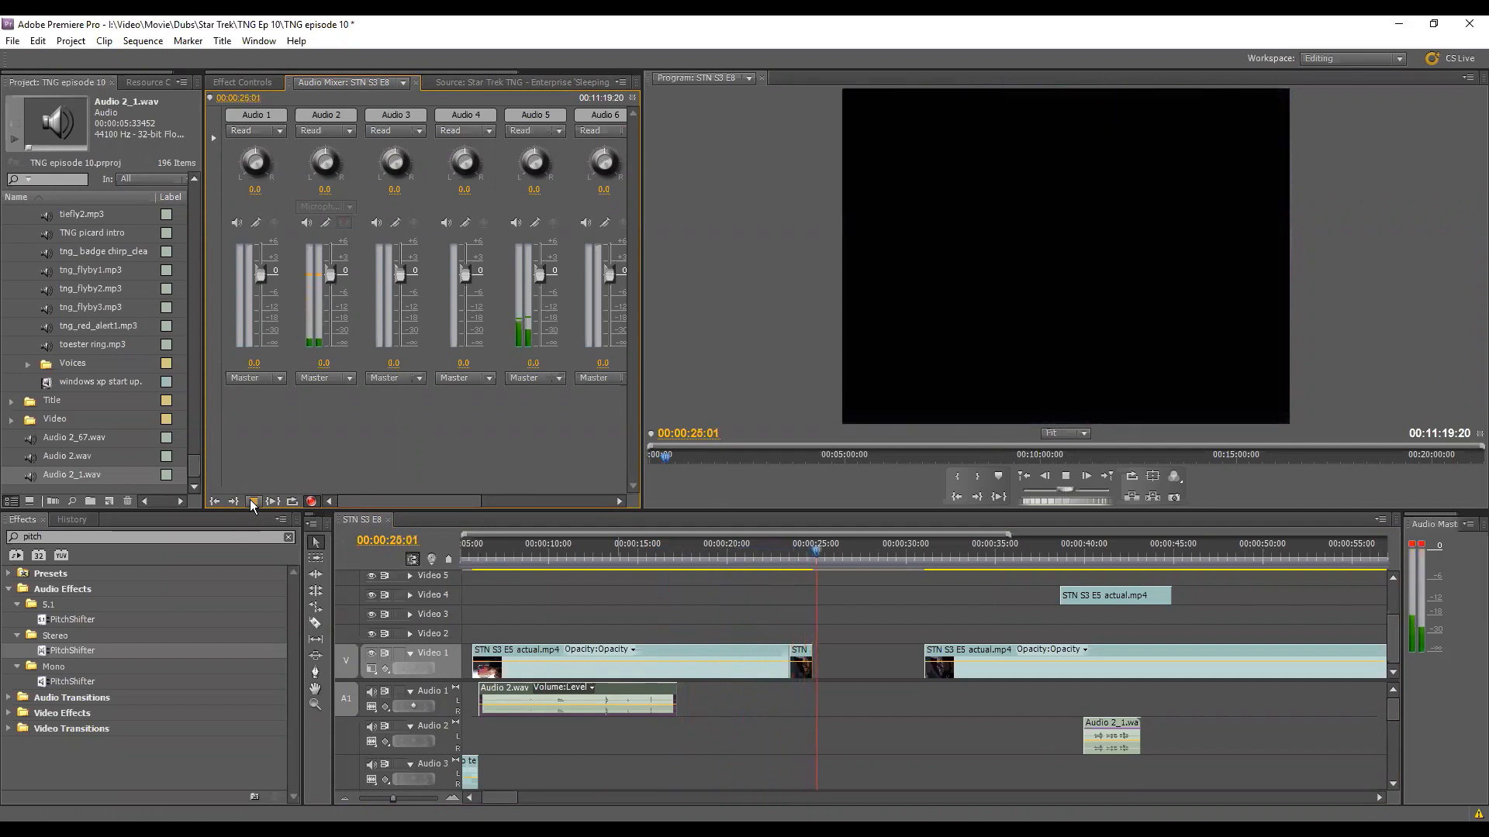
left_click(253, 502)
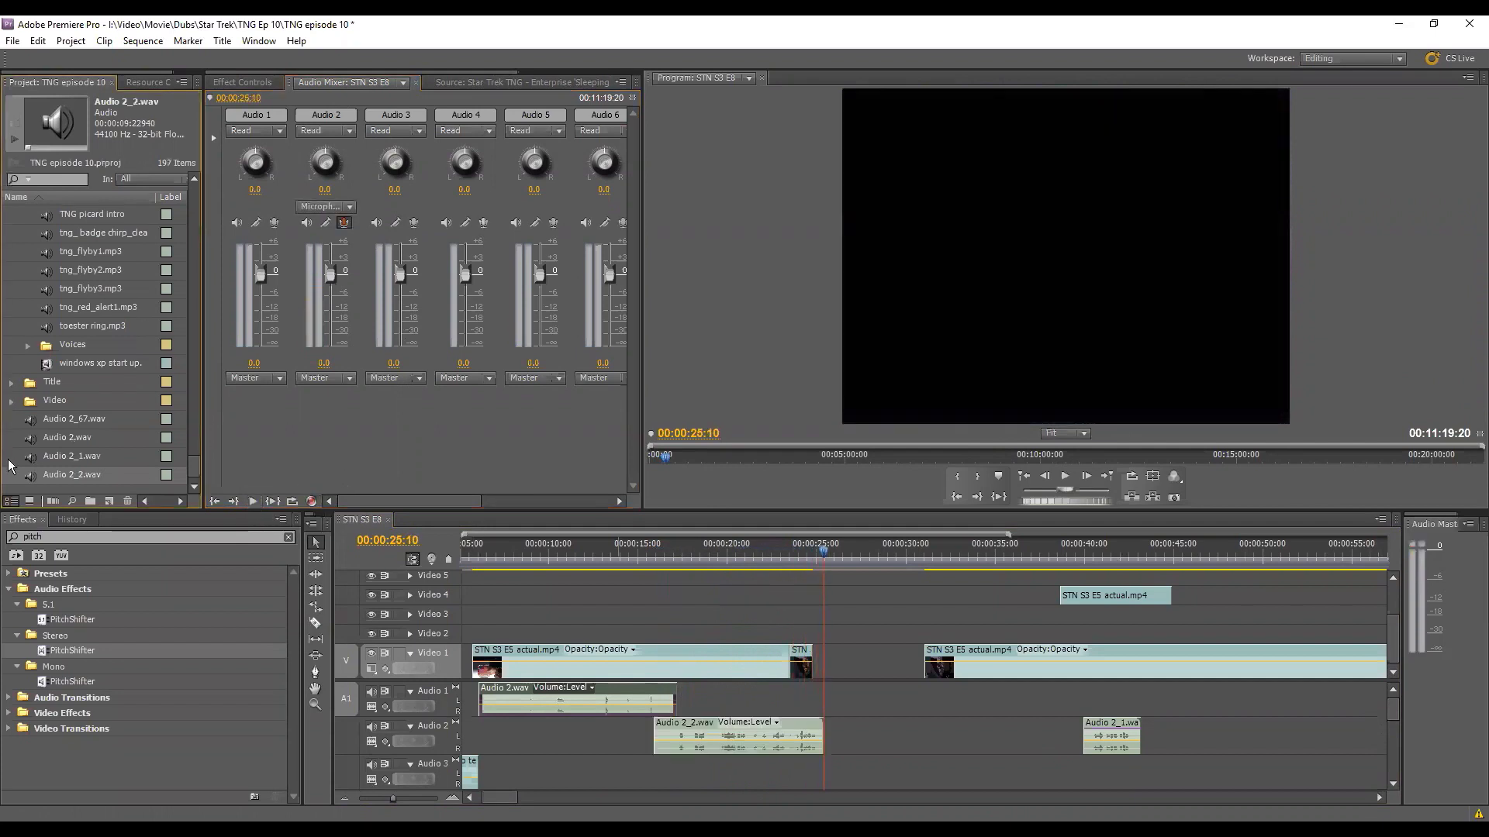
Delete the recorded Audio 2_2.wav take from the project together with its timeline clip
key("Delete")
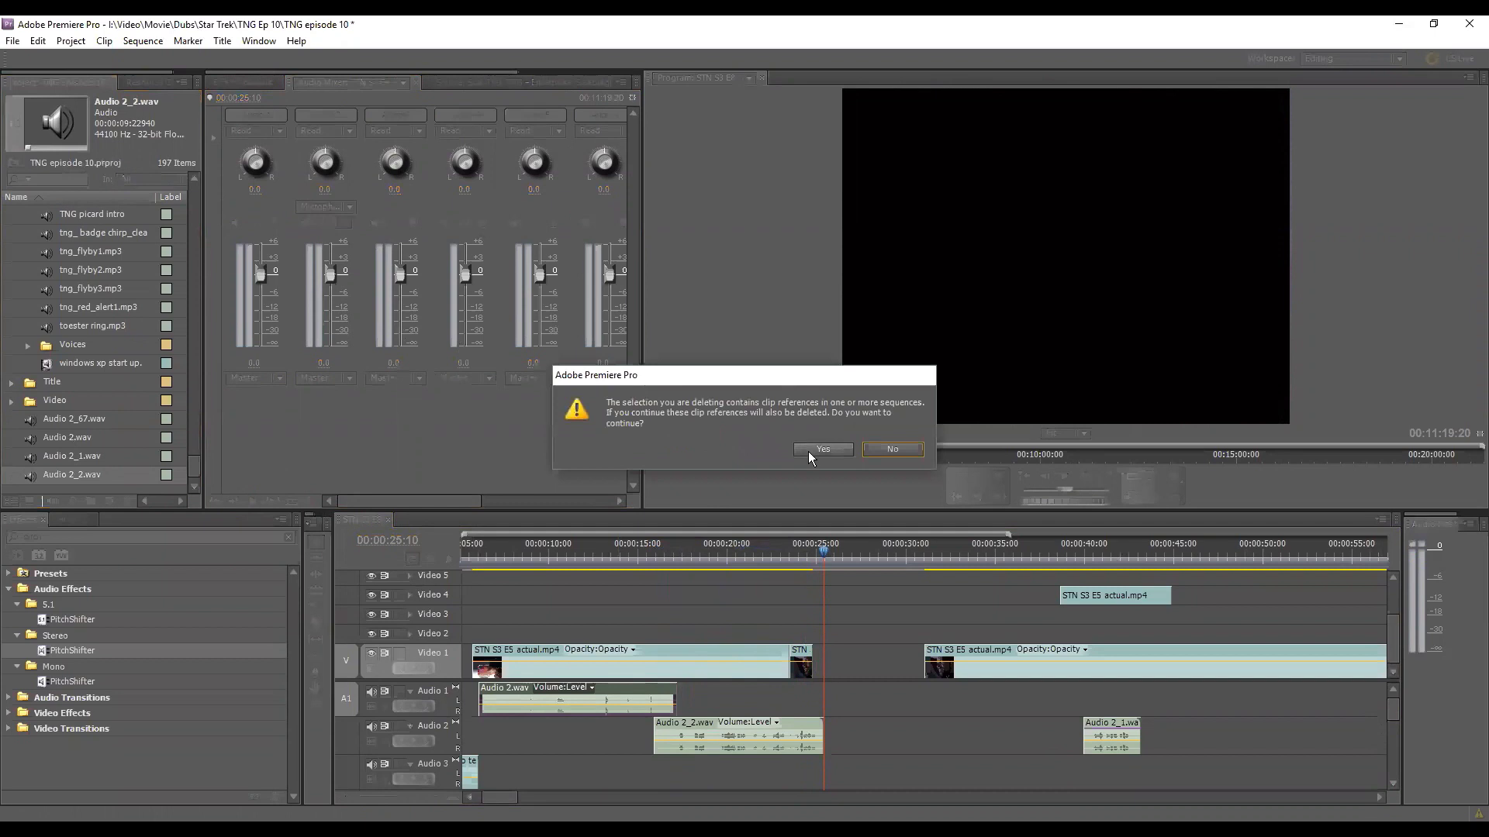
left_click(822, 450)
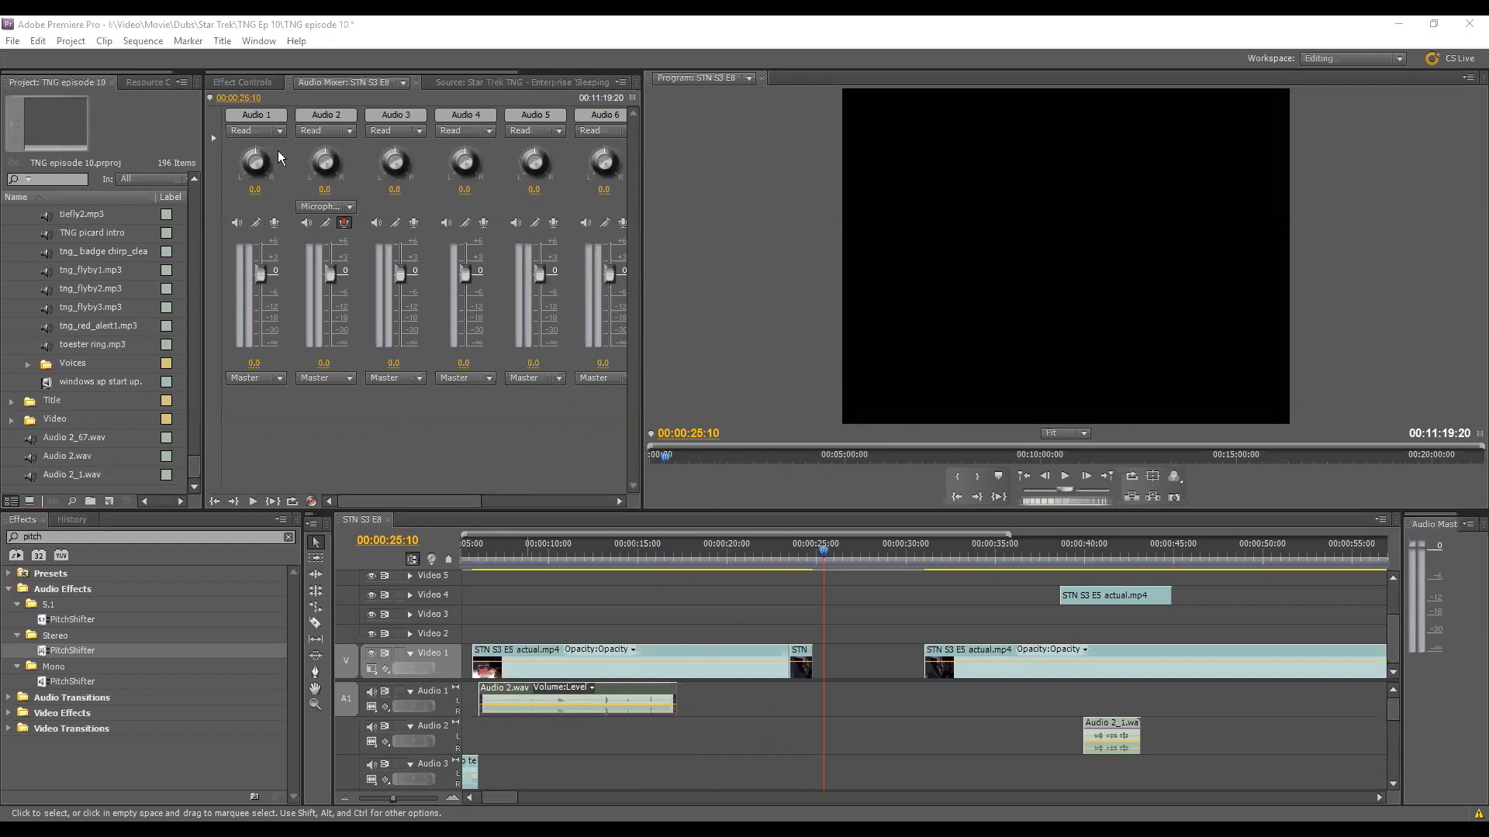
left_click(682, 732)
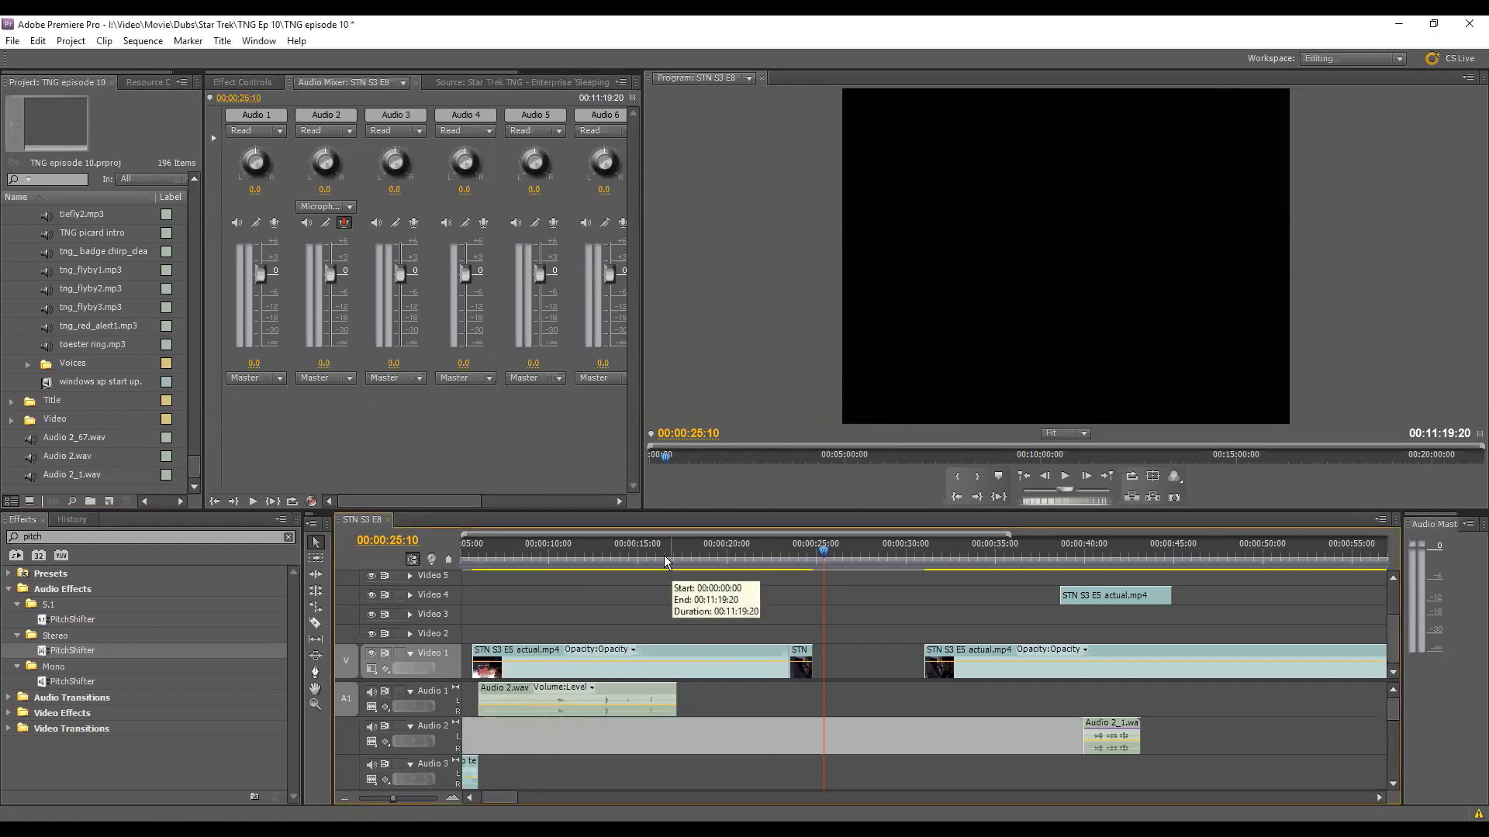
Record a new voice take on the Audio 2 track from 00:00:16:06 to 00:00:25:14
left_click(659, 555)
left_click(312, 503)
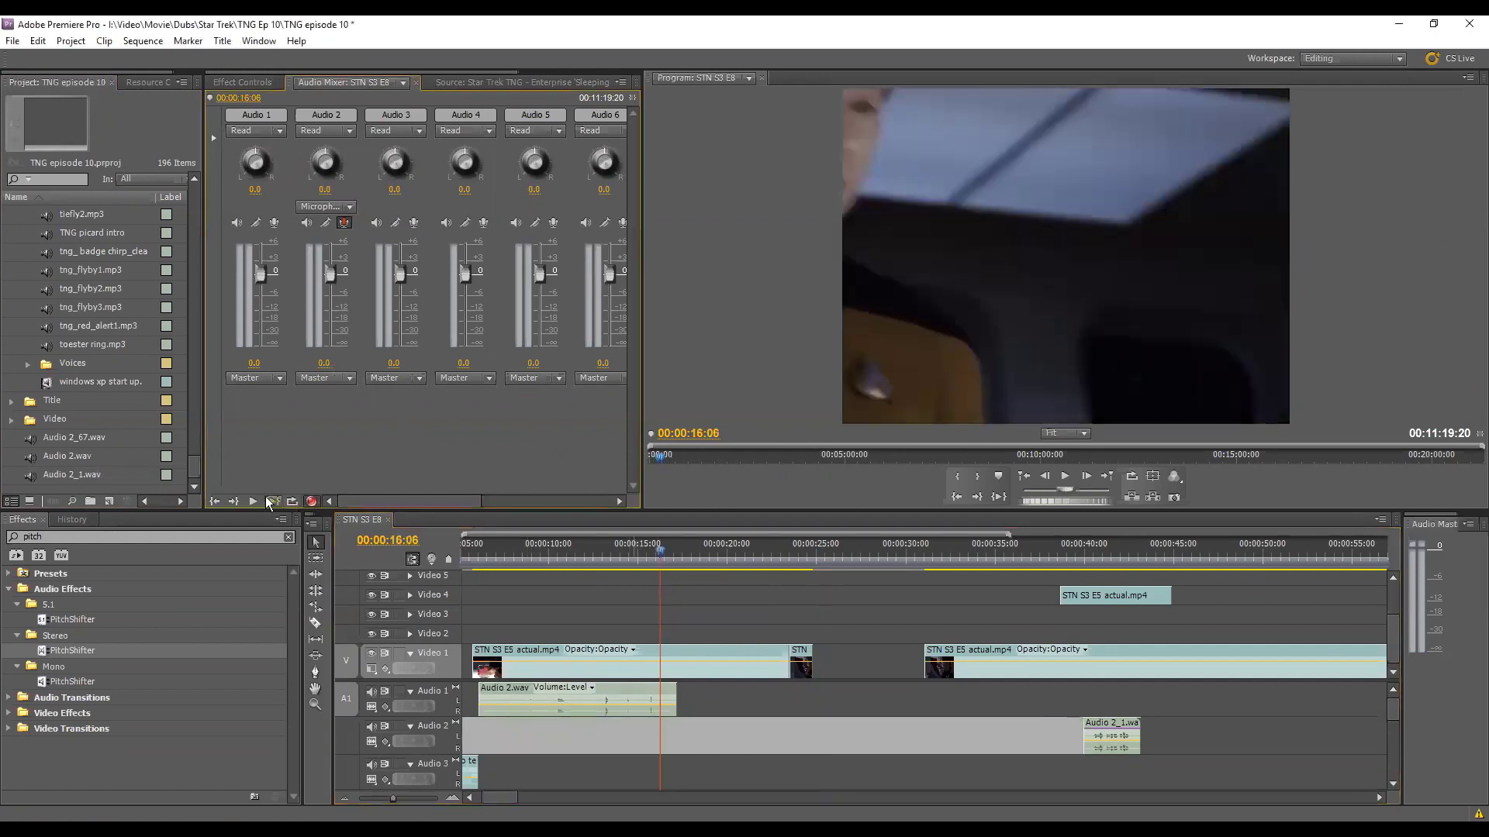
left_click(258, 501)
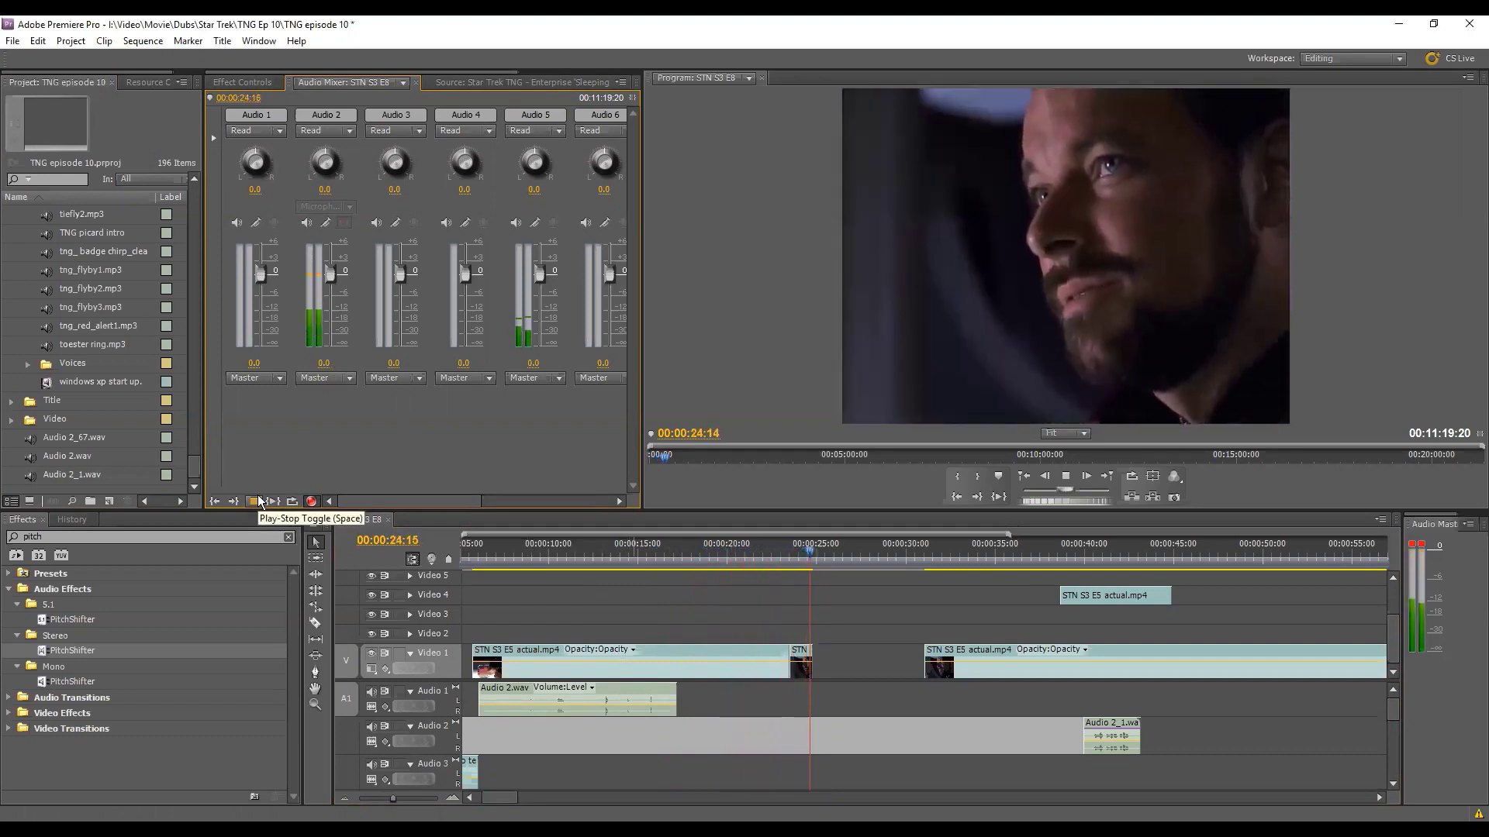
left_click(260, 502)
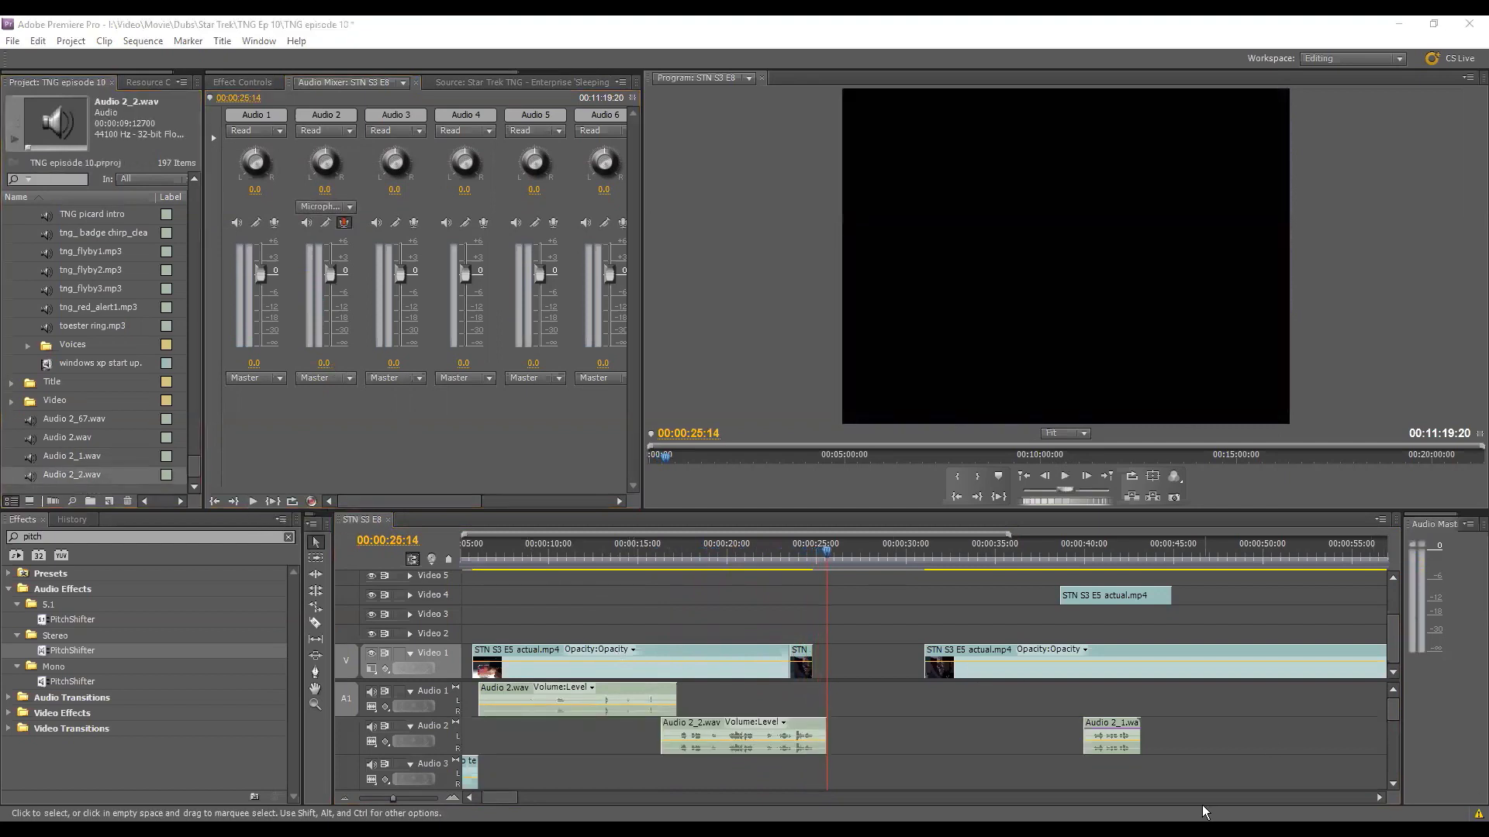
Shift the Audio 2_2.wav clip slightly earlier on Audio 2 and preview its ending against the shot change
left_click_drag(681, 729, 667, 729)
left_click(634, 552)
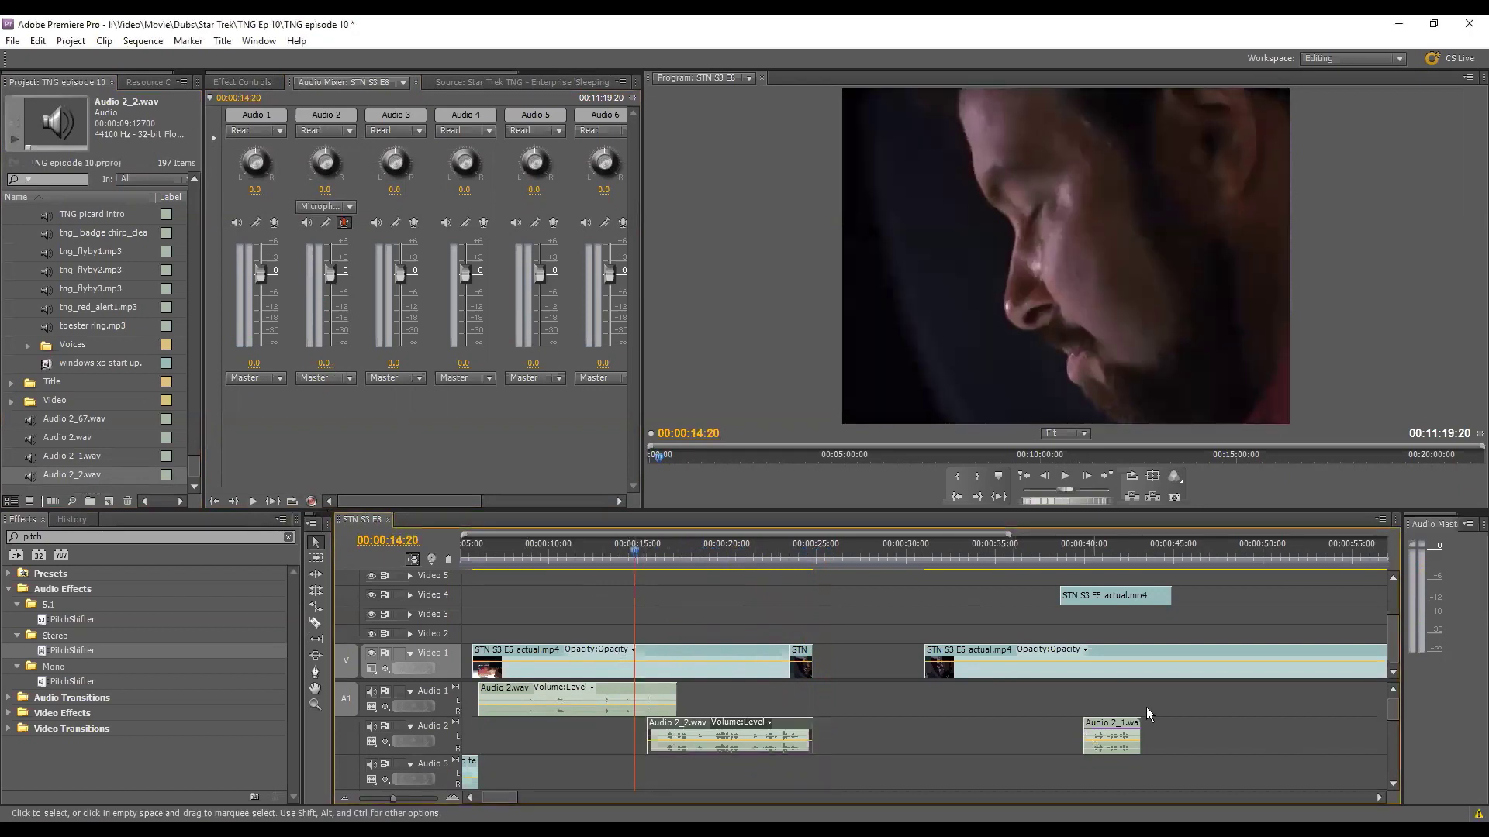
left_click(610, 554)
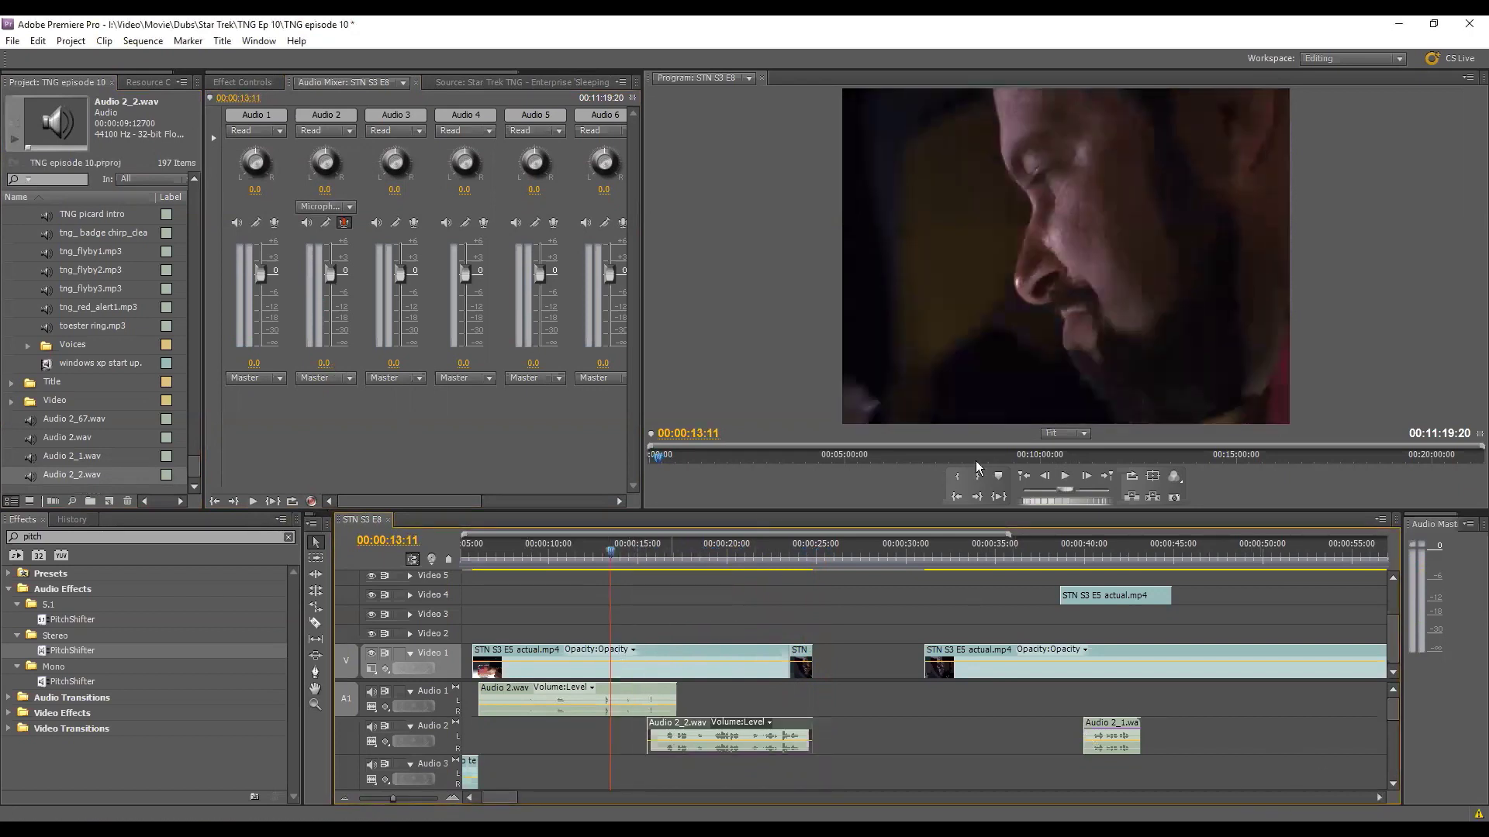
left_click(772, 562)
left_click(1070, 483)
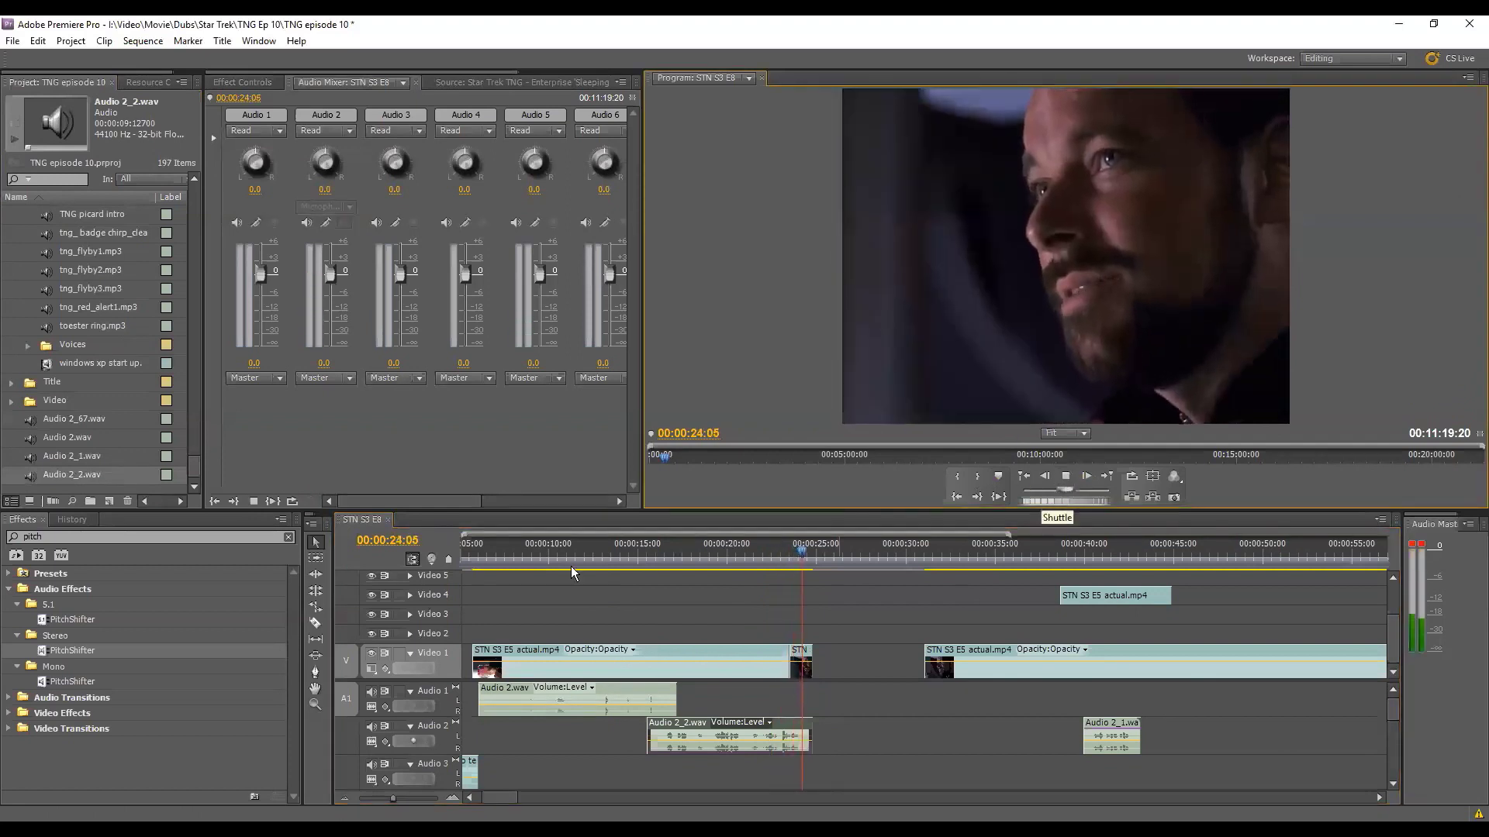
Move the Audio 2_2.wav clip back to start at about 00:00:16:00 and preview it from 00:00:22:13
left_click(653, 557)
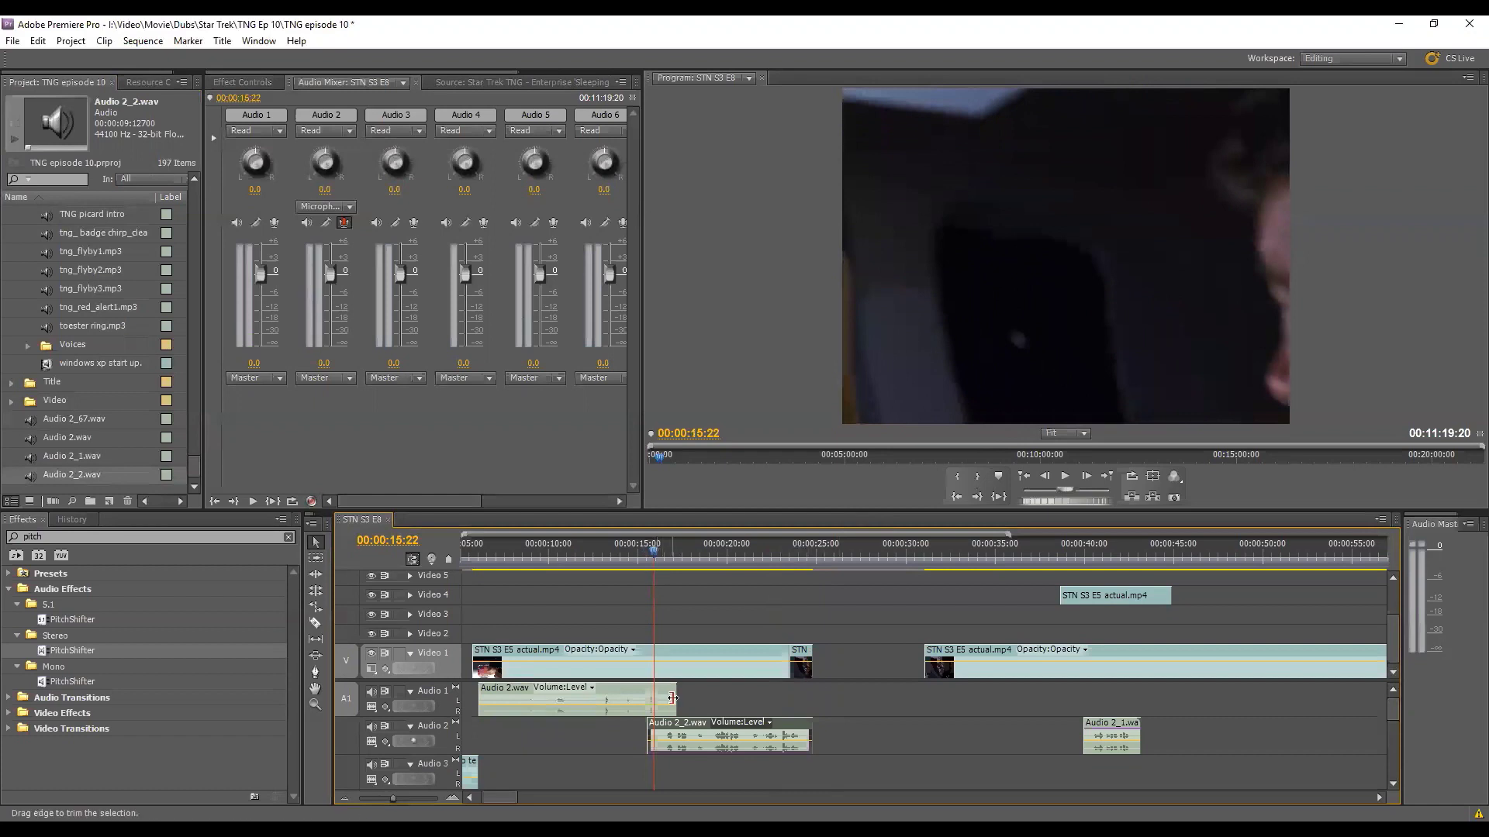
left_click_drag(684, 728, 693, 727)
left_click(772, 551)
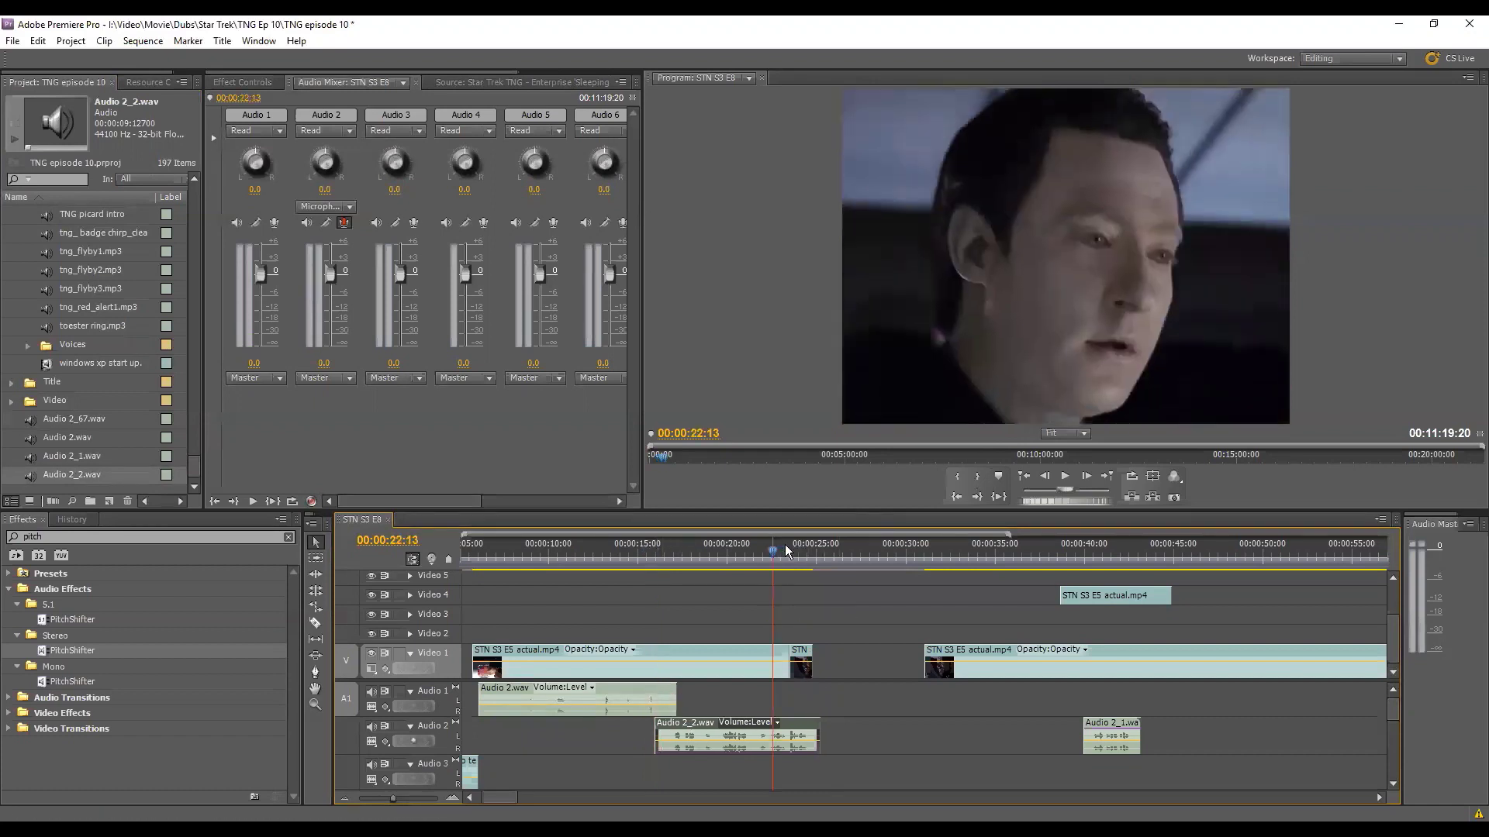
left_click(1065, 476)
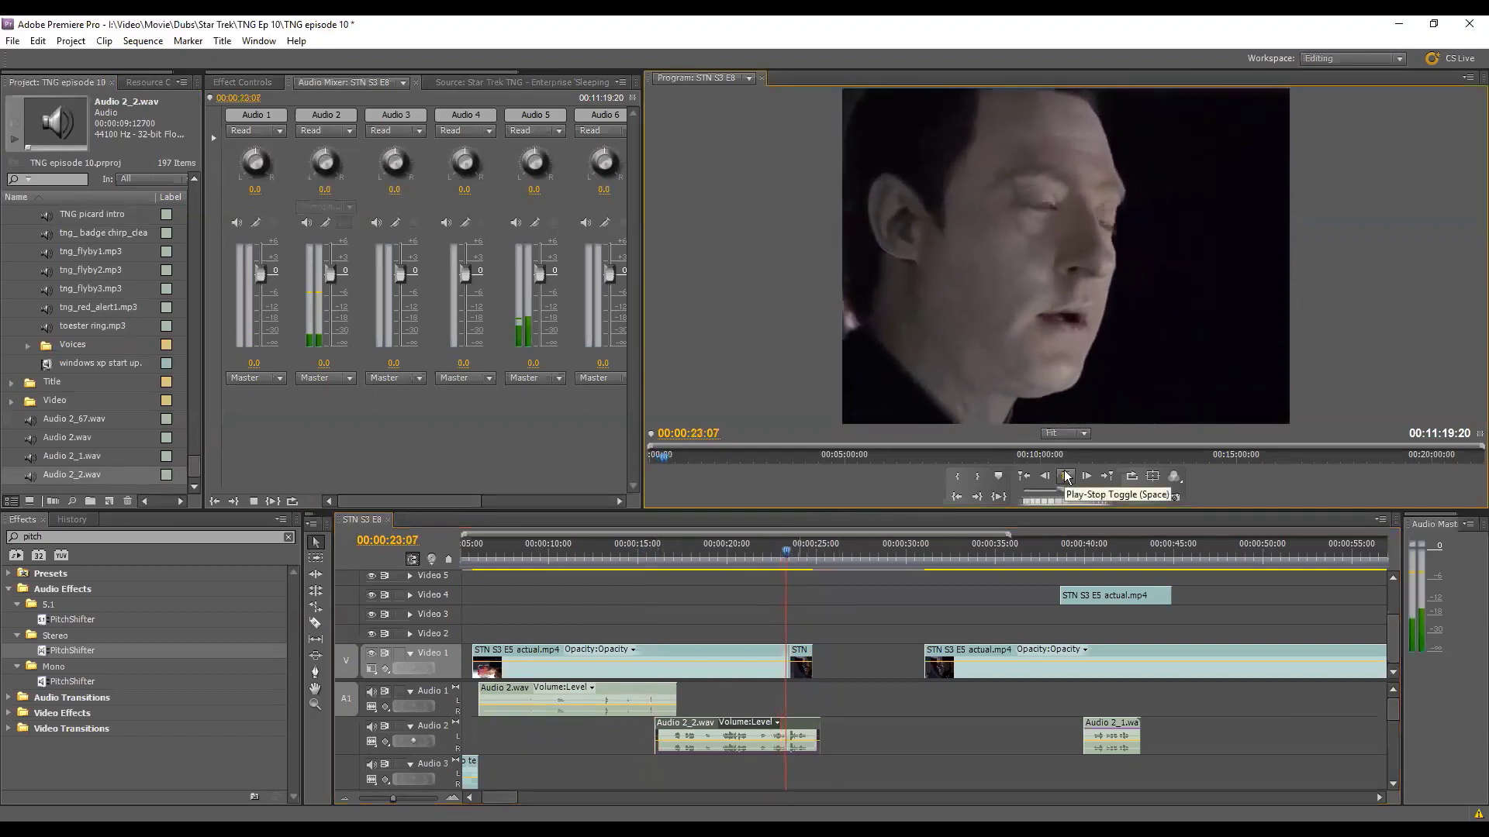
Nudge the Audio 2_2.wav clip a little later, using 00:00:16:01 as the reference, and preview its closing words
left_click(658, 557)
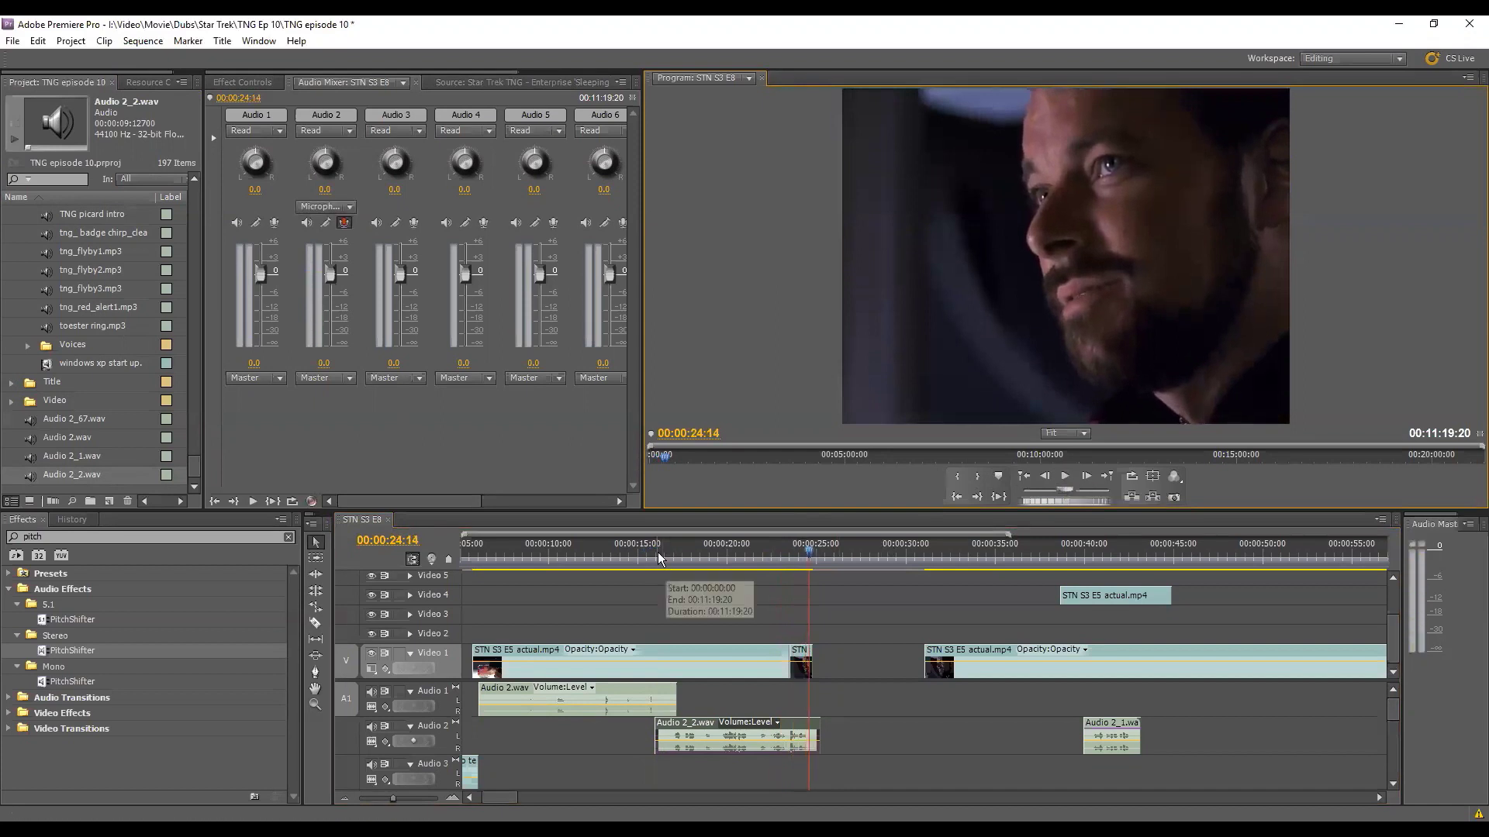
key("Left")
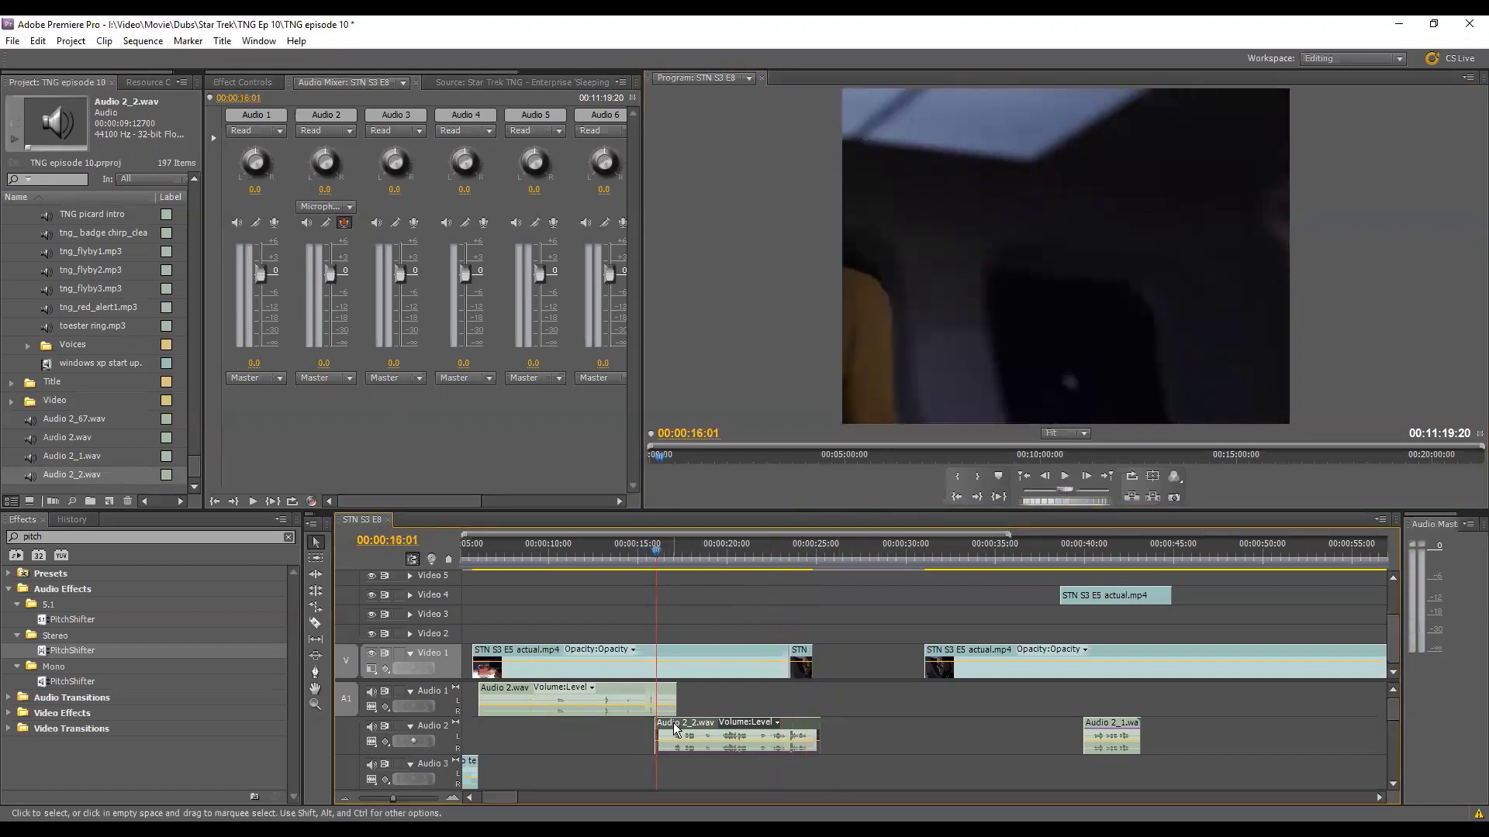
left_click_drag(676, 729, 678, 729)
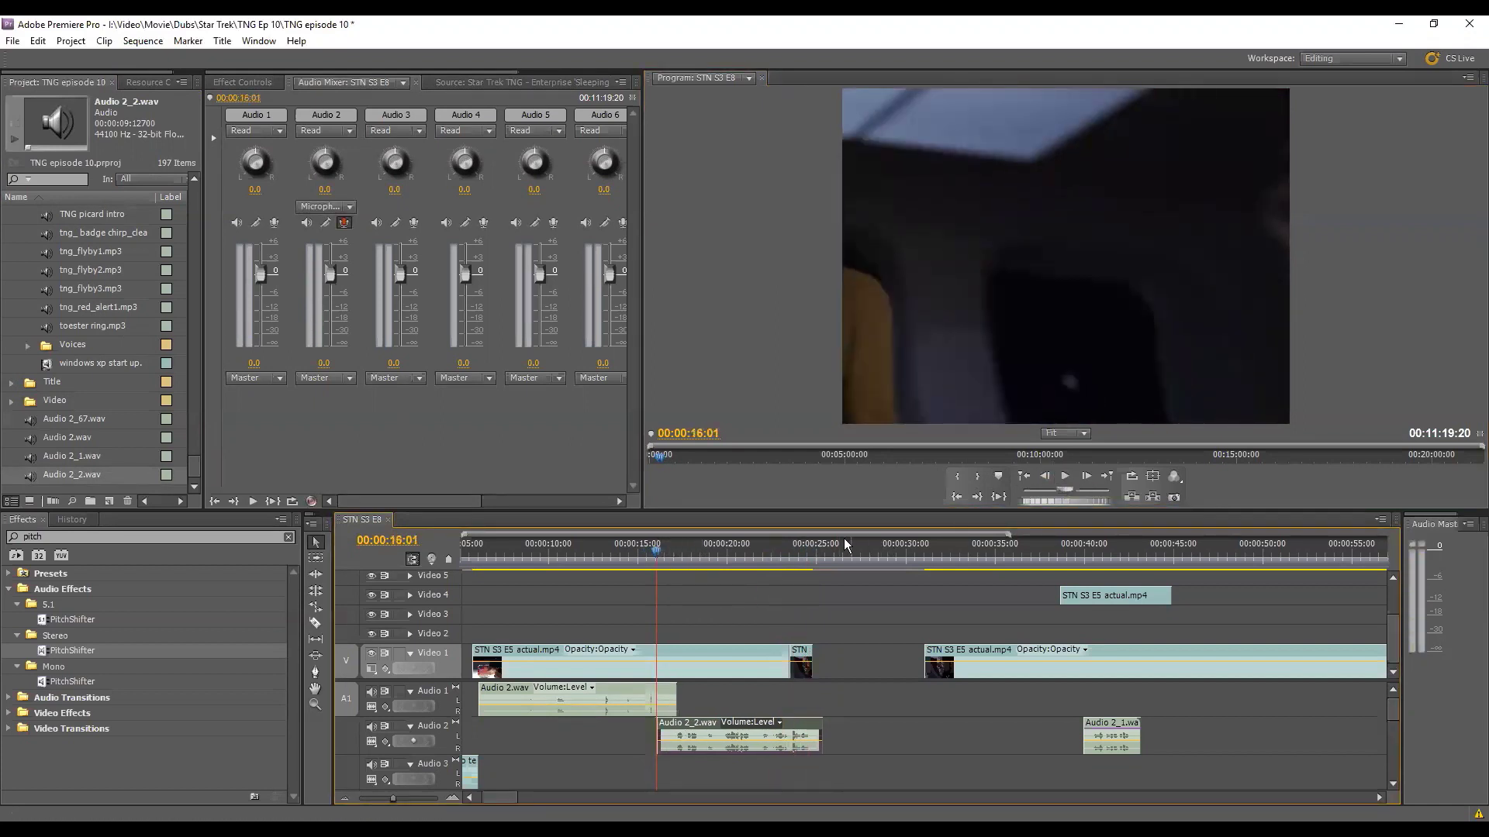
left_click(774, 555)
left_click(1067, 480)
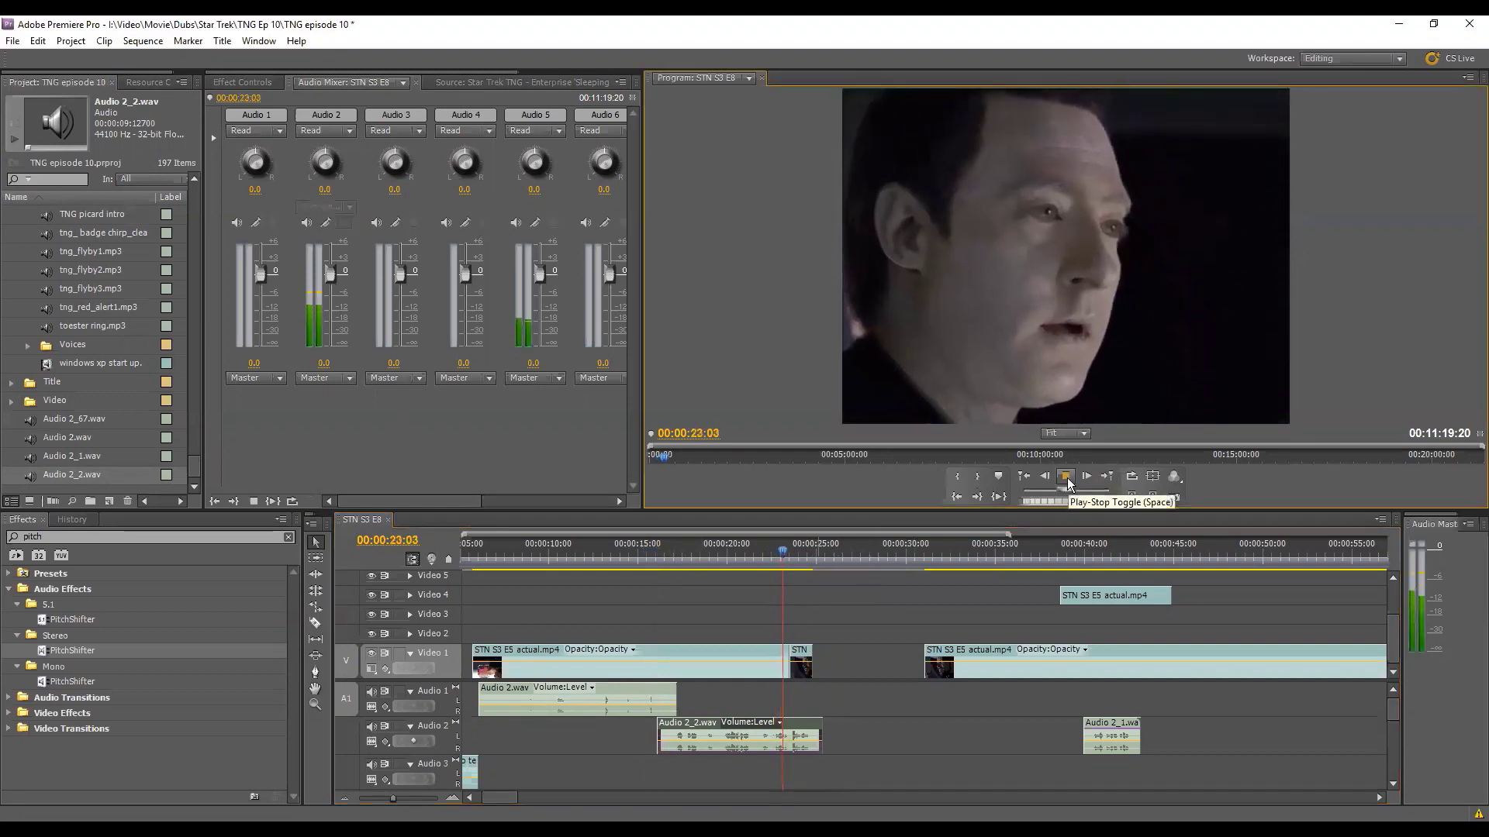
left_click(1067, 477)
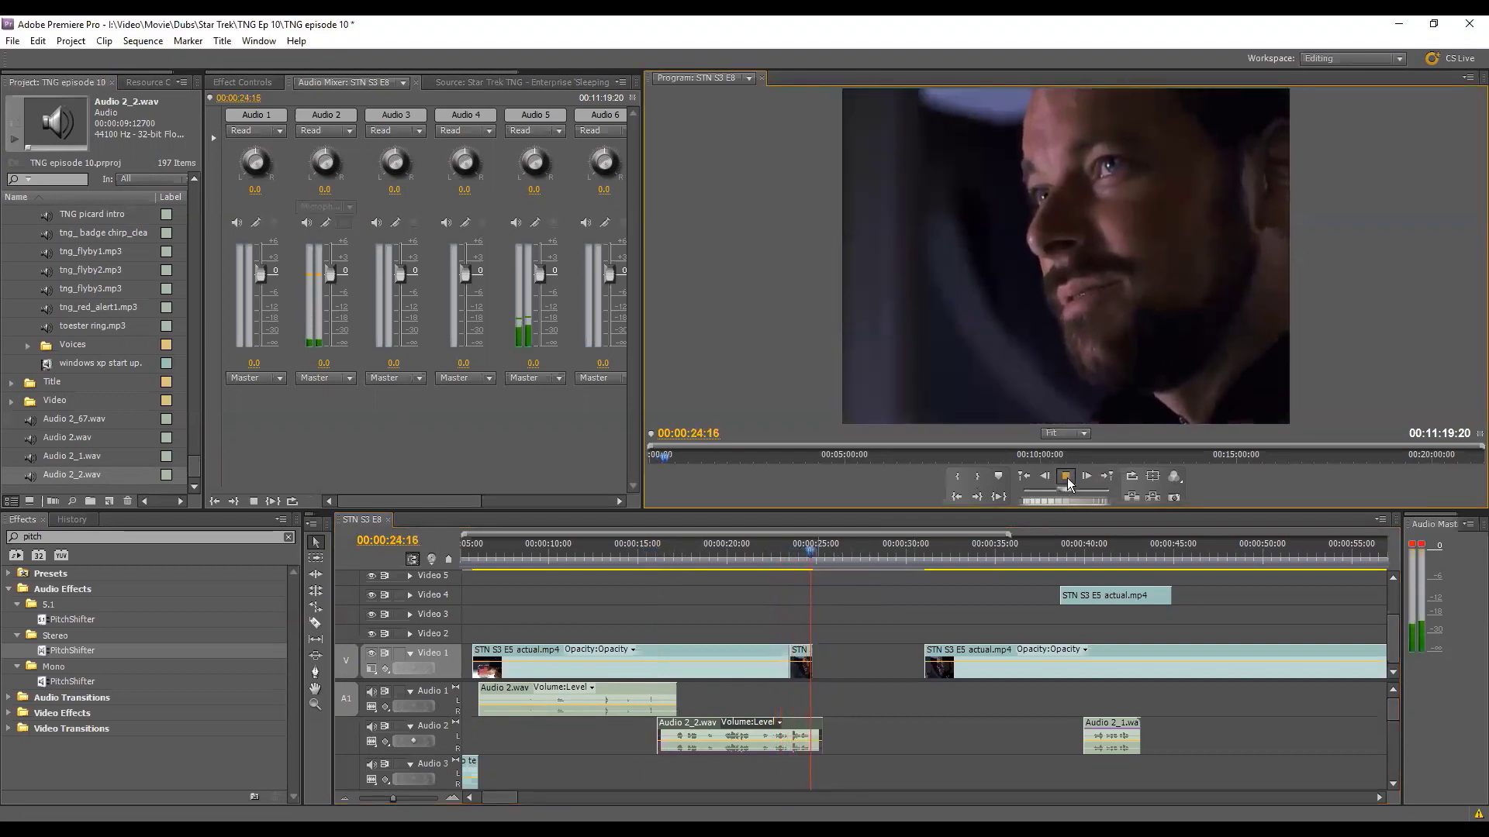
Play the scene from 00:00:13:10 to check the Audio 2_2.wav take against the picture
left_click(780, 552)
left_click_drag(780, 554, 794, 549)
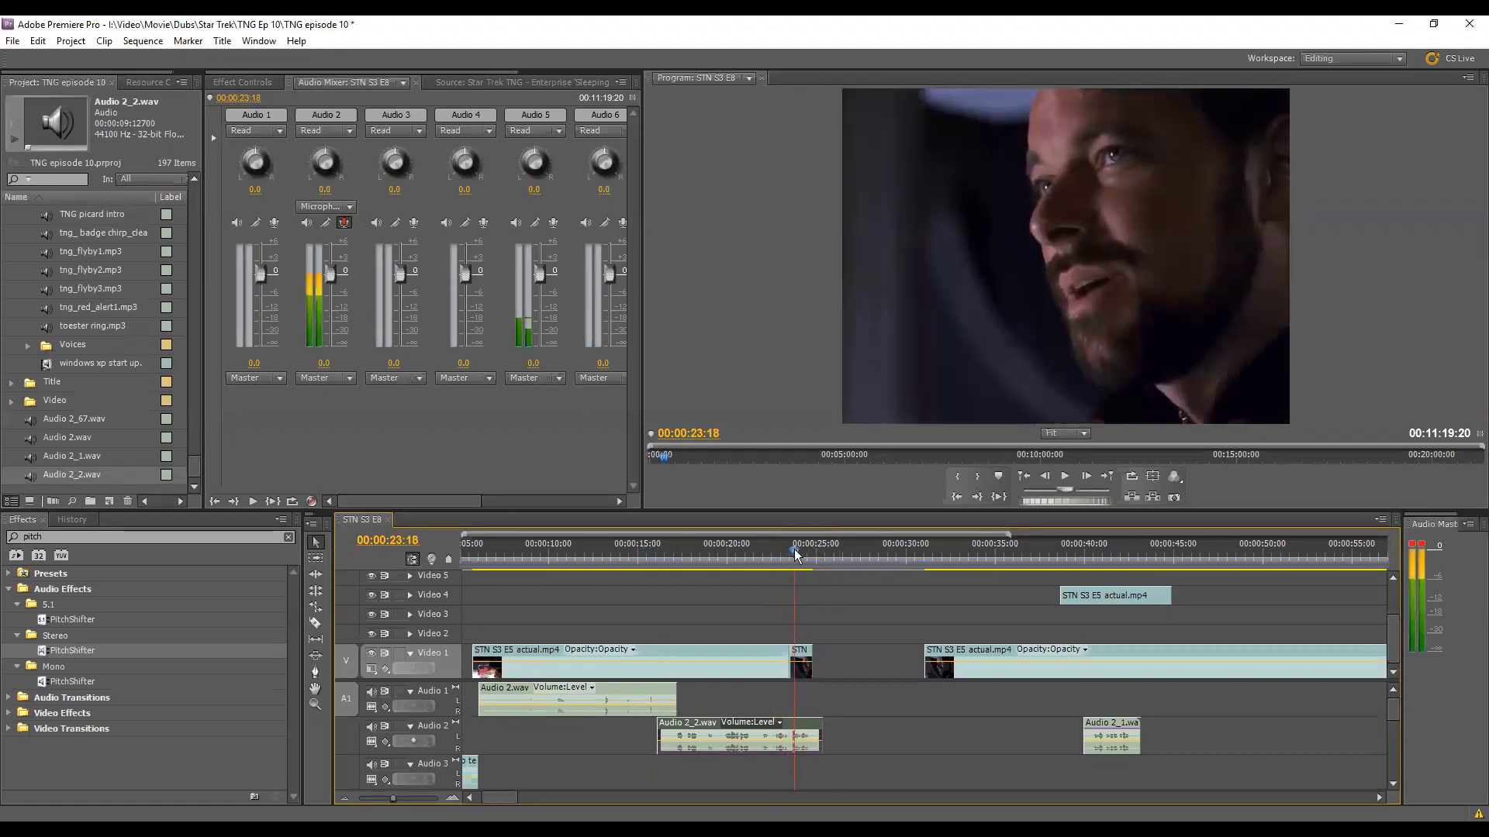
left_click_drag(794, 549, 612, 574)
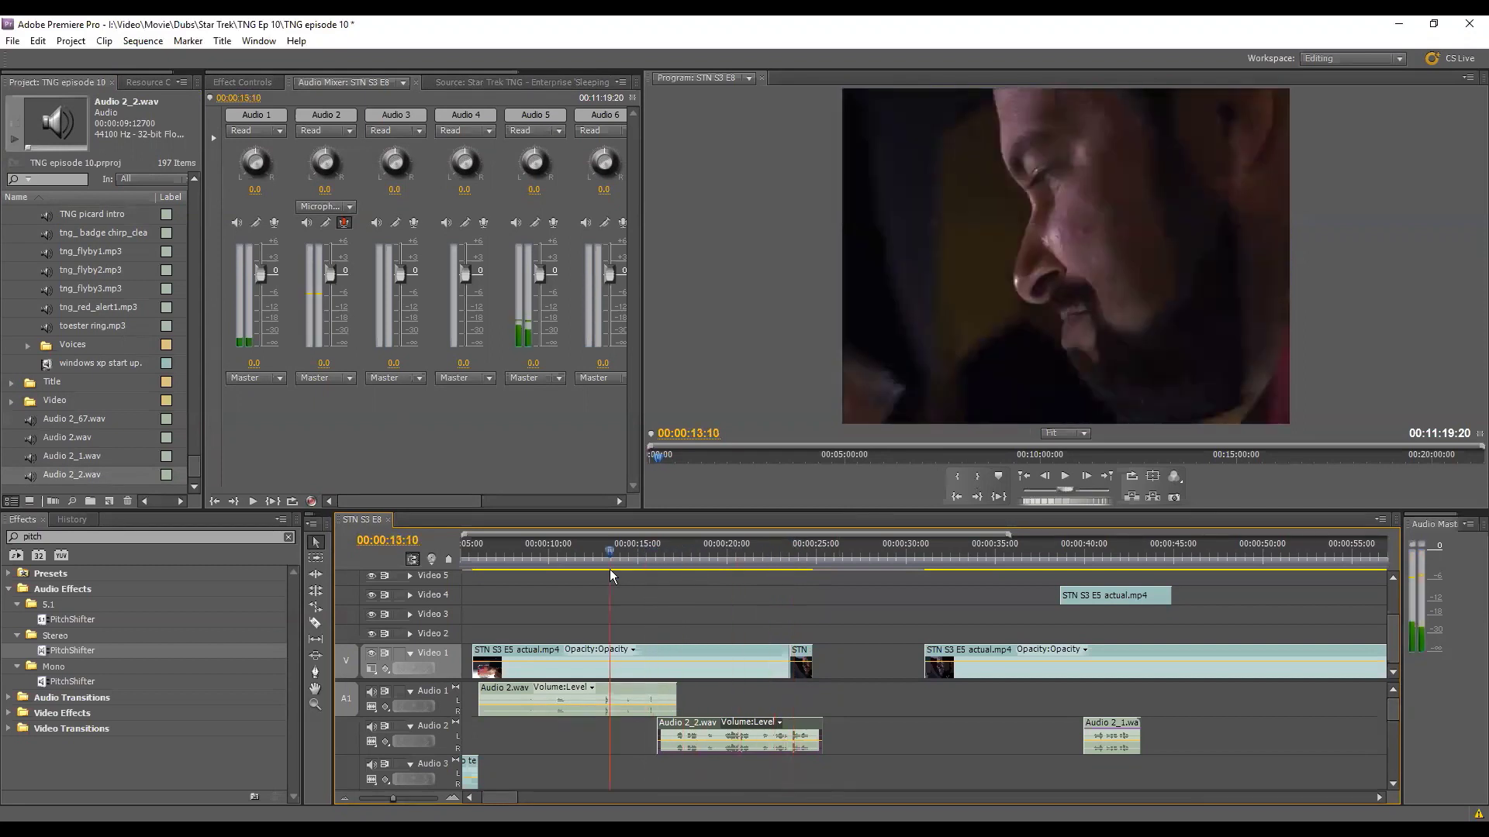
left_click(1065, 478)
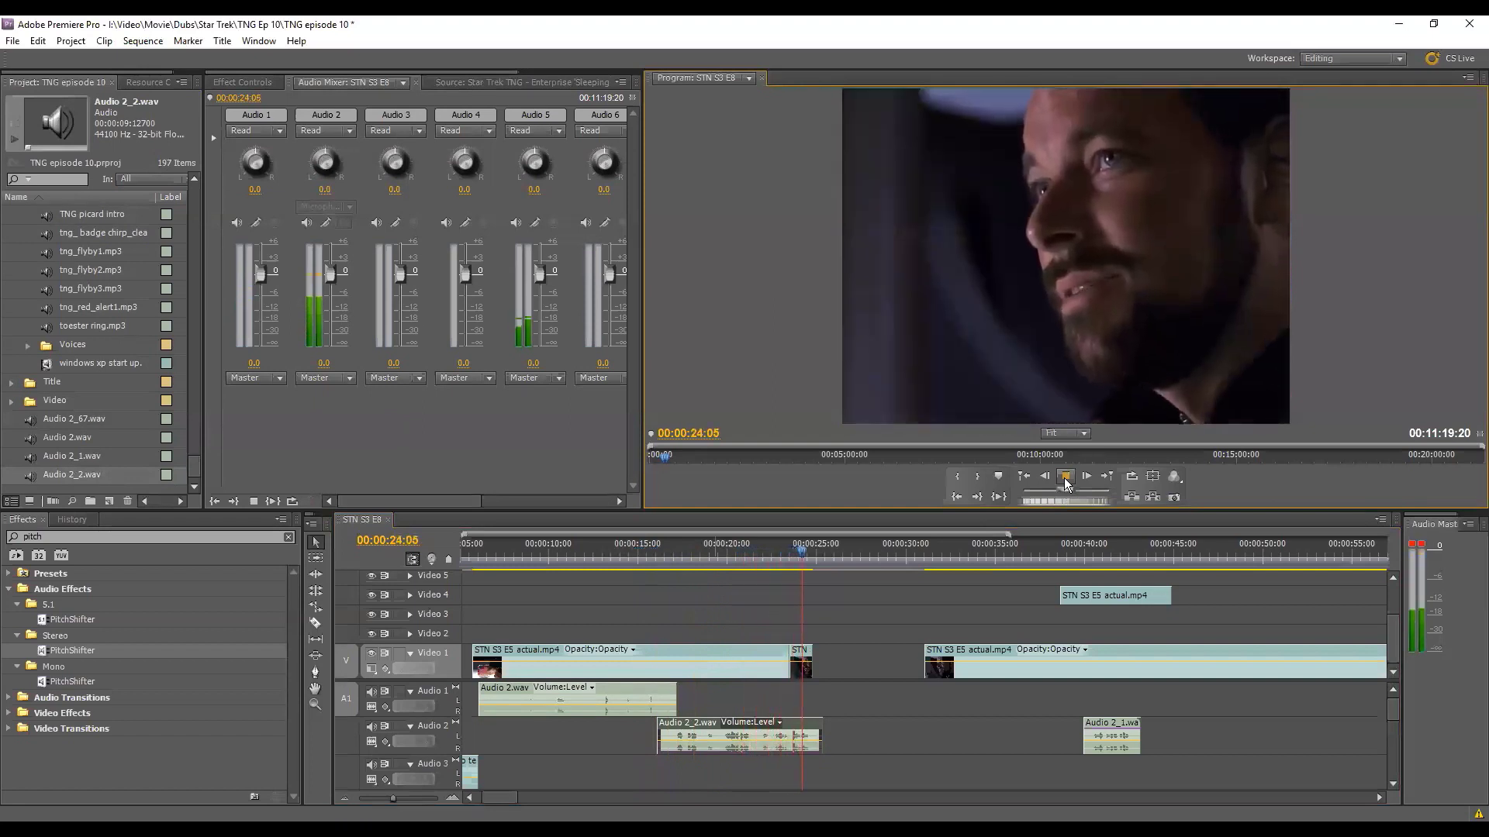
left_click(1065, 476)
Delete the Audio 2_2.wav take from the project, including its clip on Audio 2
left_click_drag(633, 569, 668, 565)
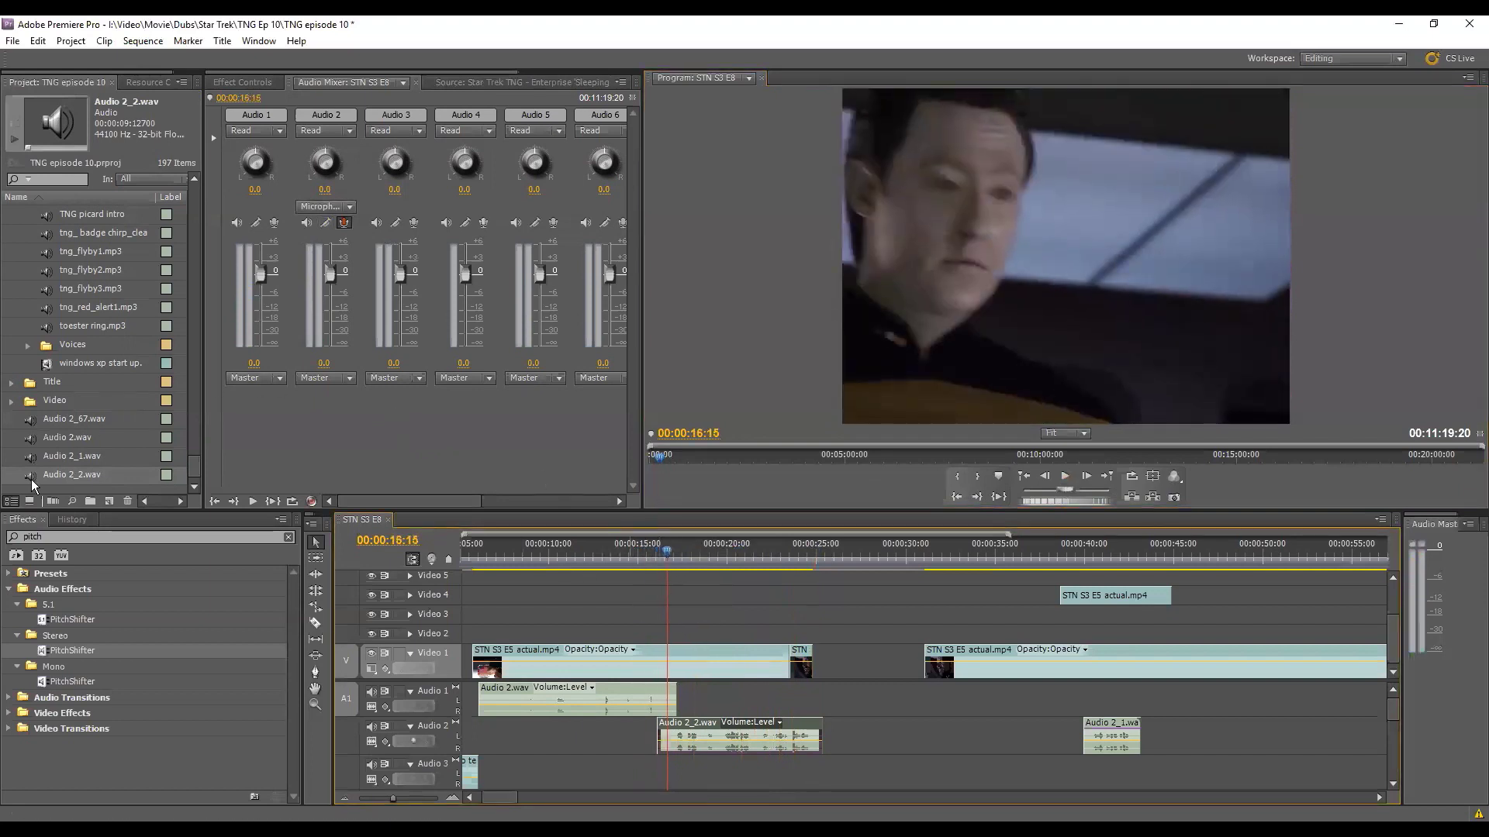
key("Delete")
left_click(824, 450)
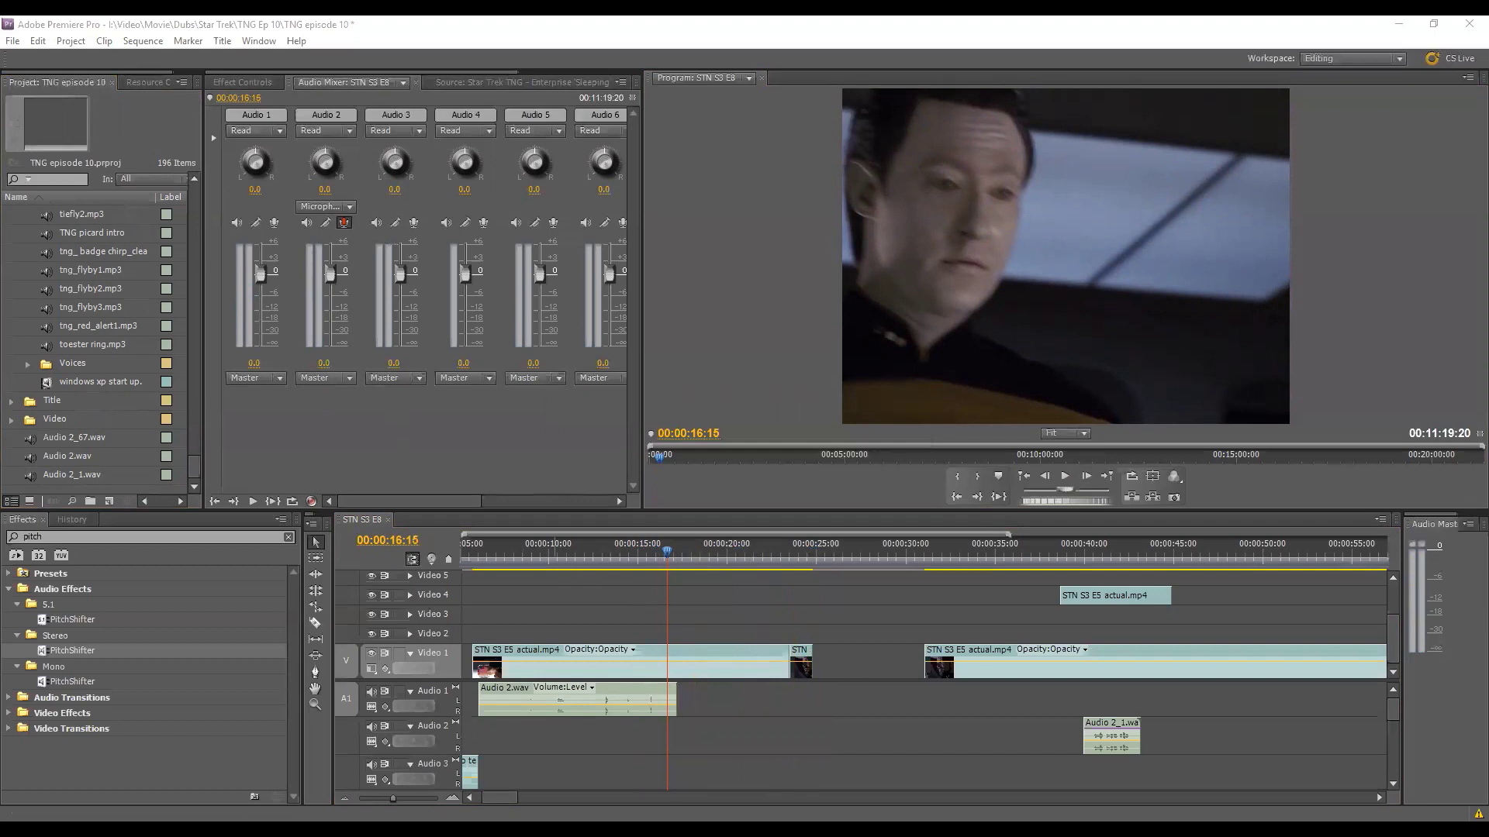
Record another voice take on the Audio 2 track from 00:00:15:17 to 00:00:25:15
left_click(765, 740)
left_click(651, 552)
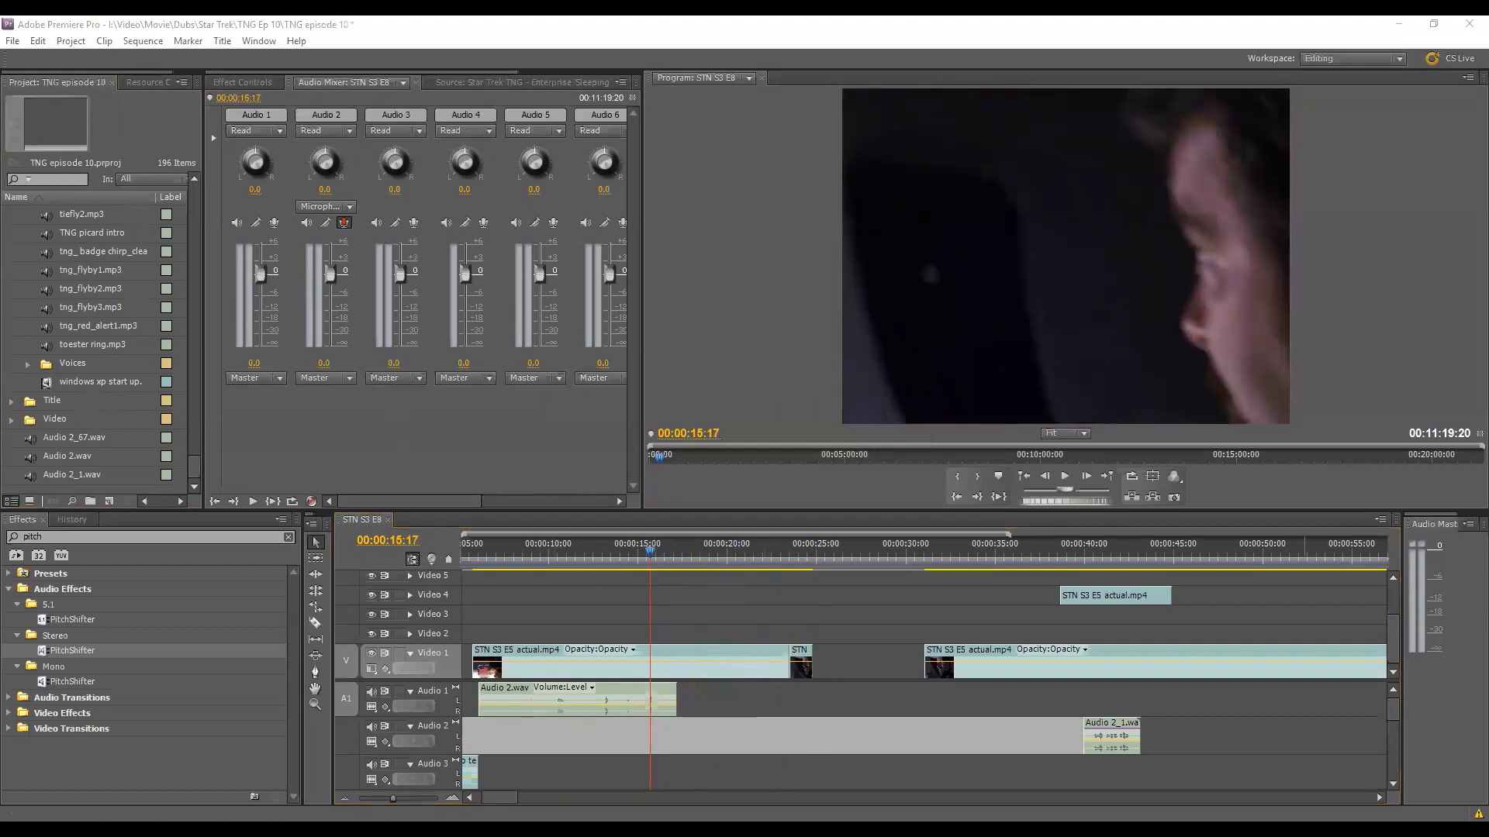
left_click(310, 501)
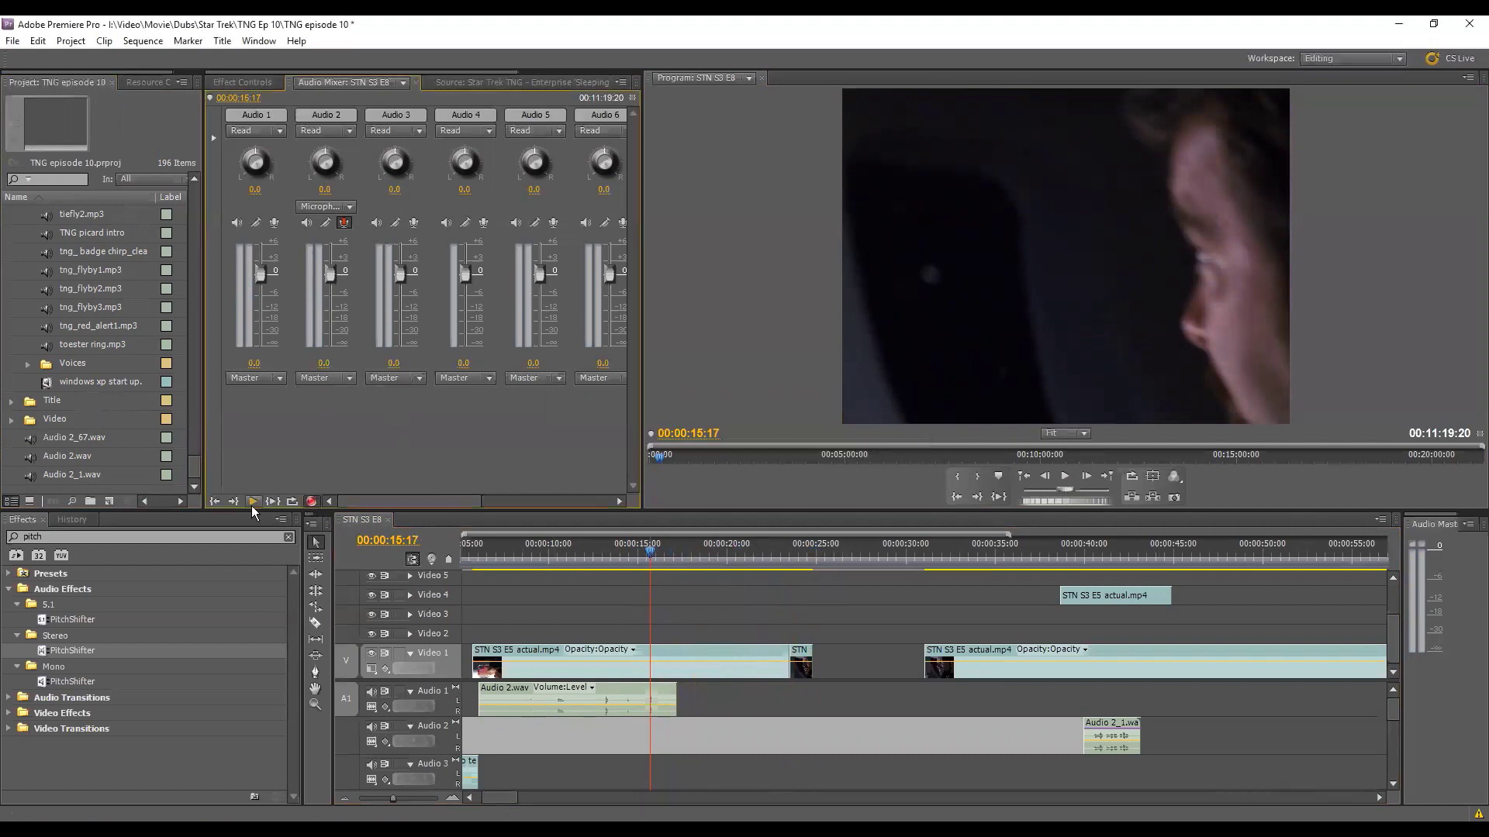
left_click(252, 502)
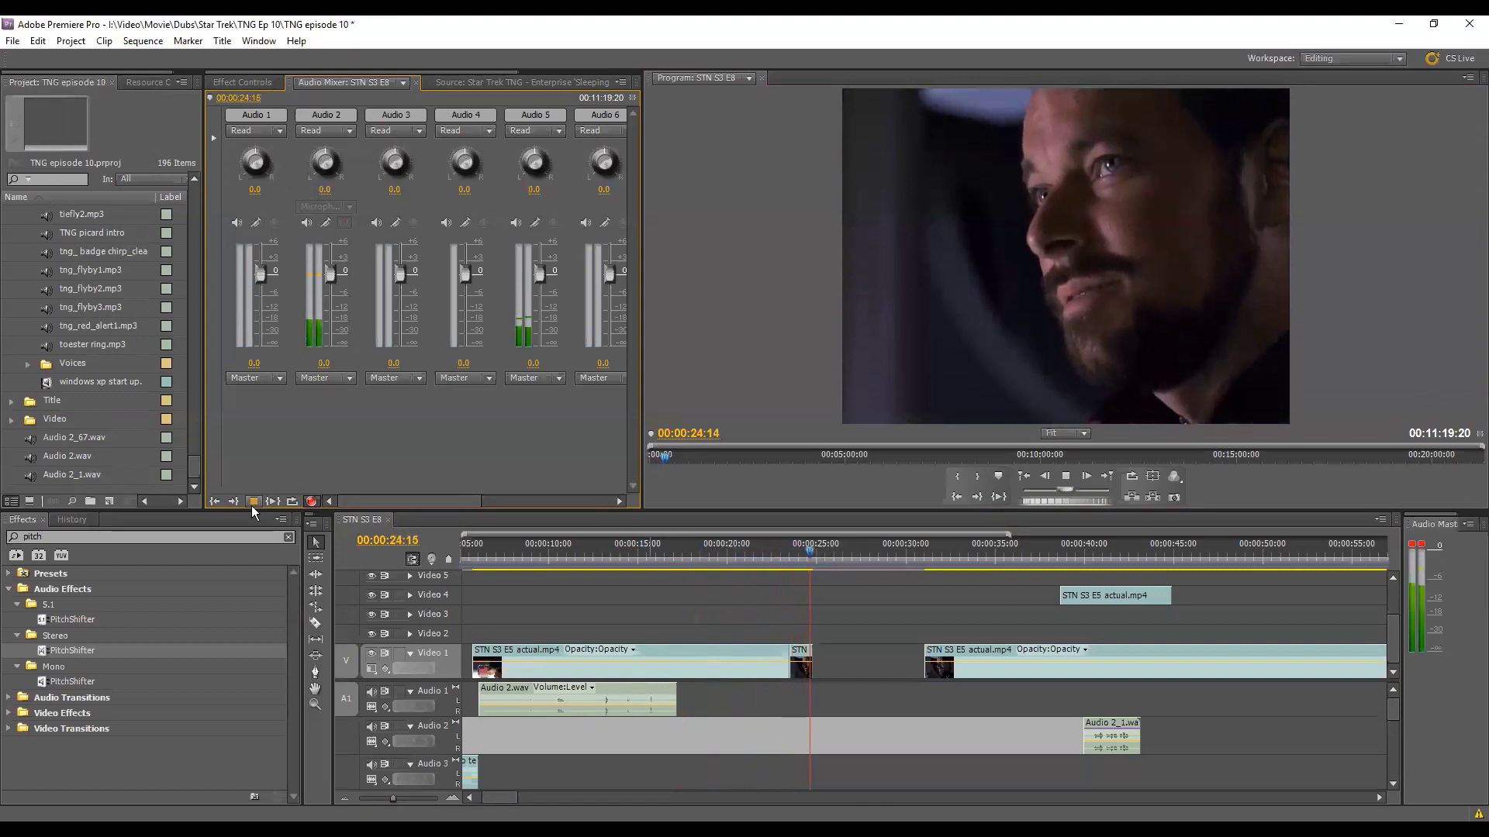
left_click(251, 504)
key("ctrl+s")
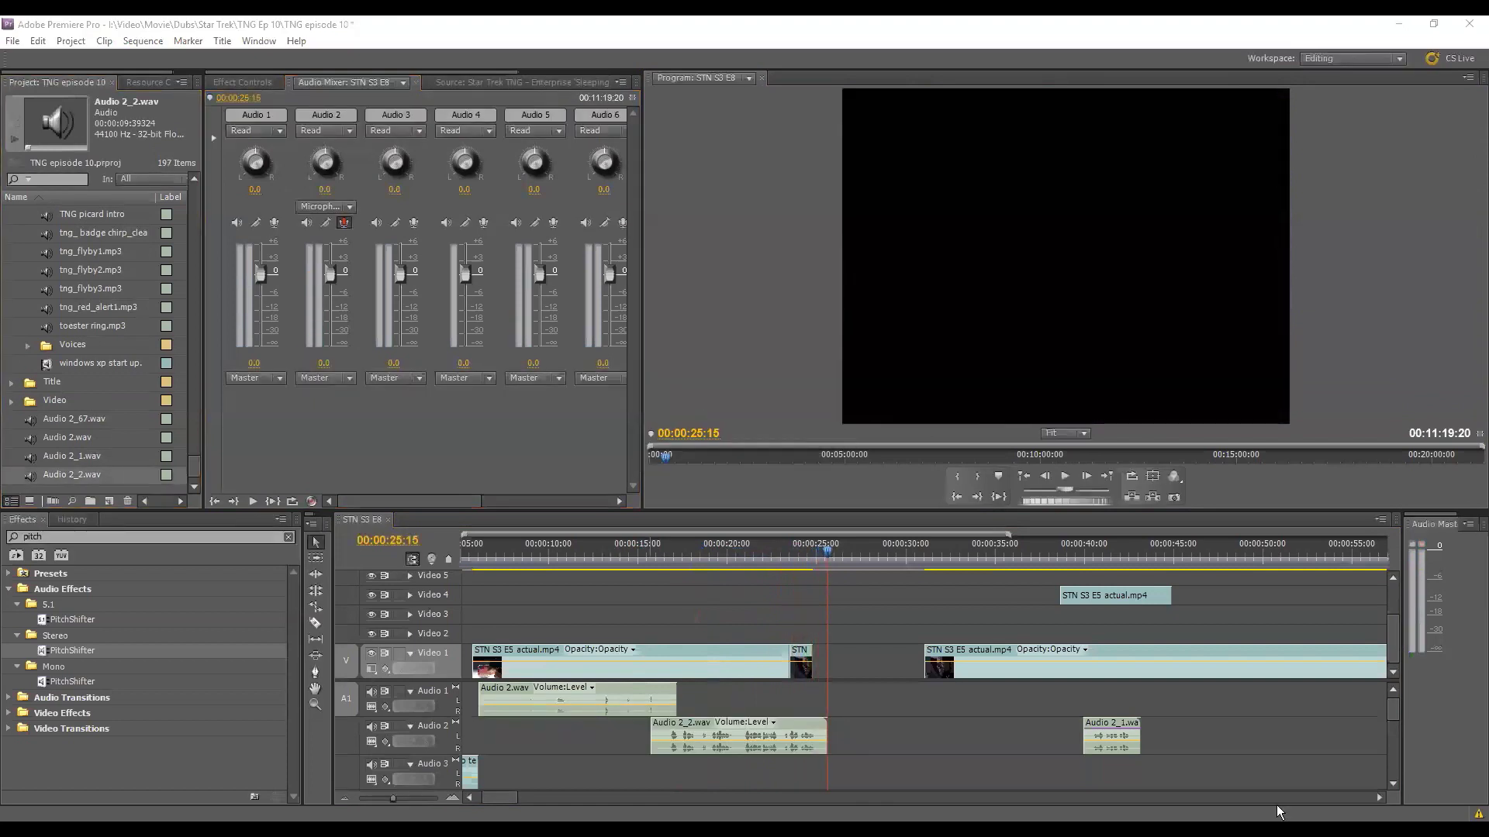
Move the new Audio 2_2.wav take slightly earlier to start at about 00:00:15:09 and preview it with the scene
left_click_drag(647, 572, 642, 574)
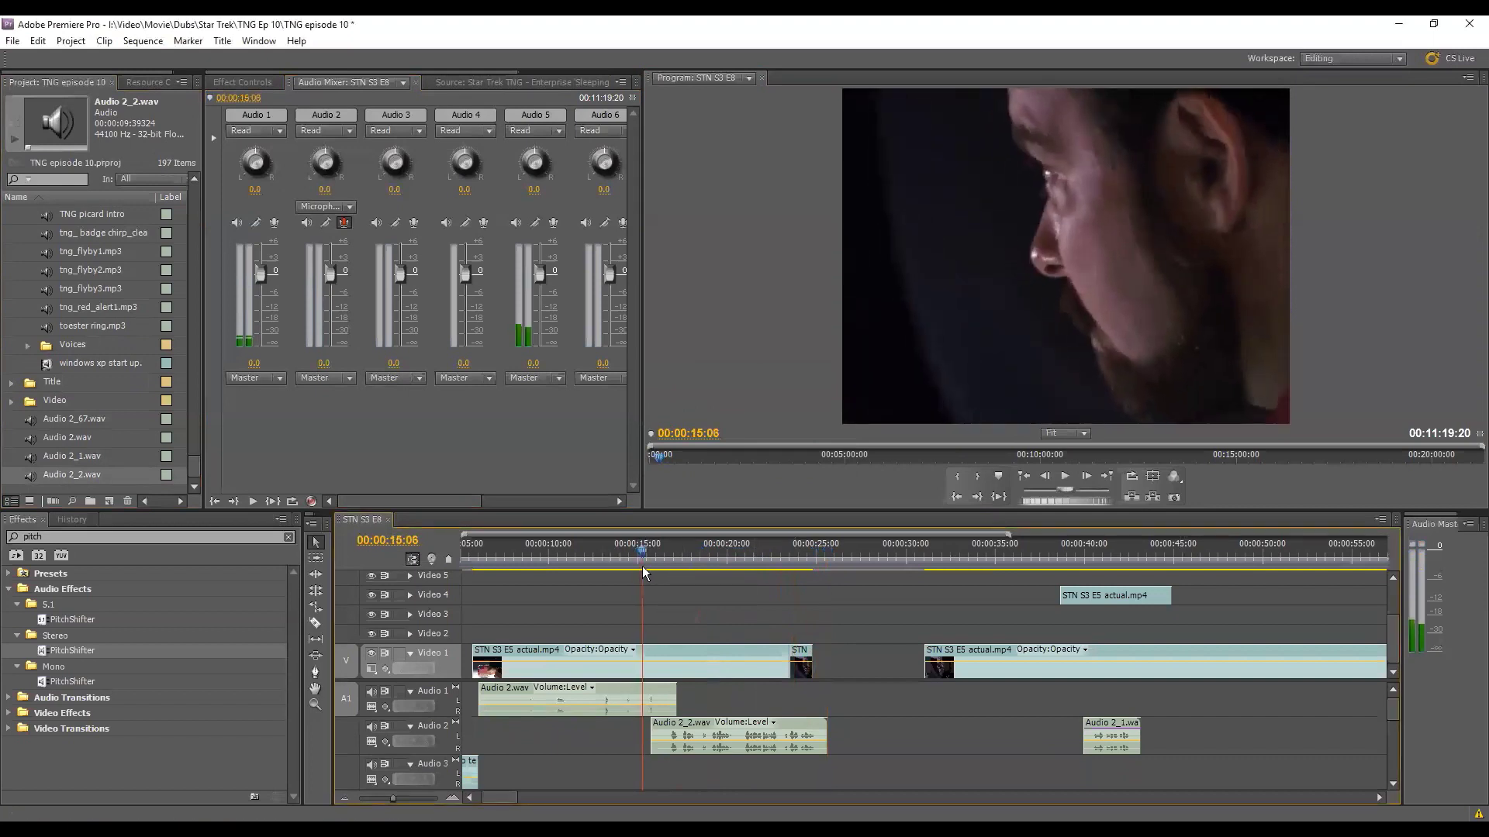
left_click(682, 731)
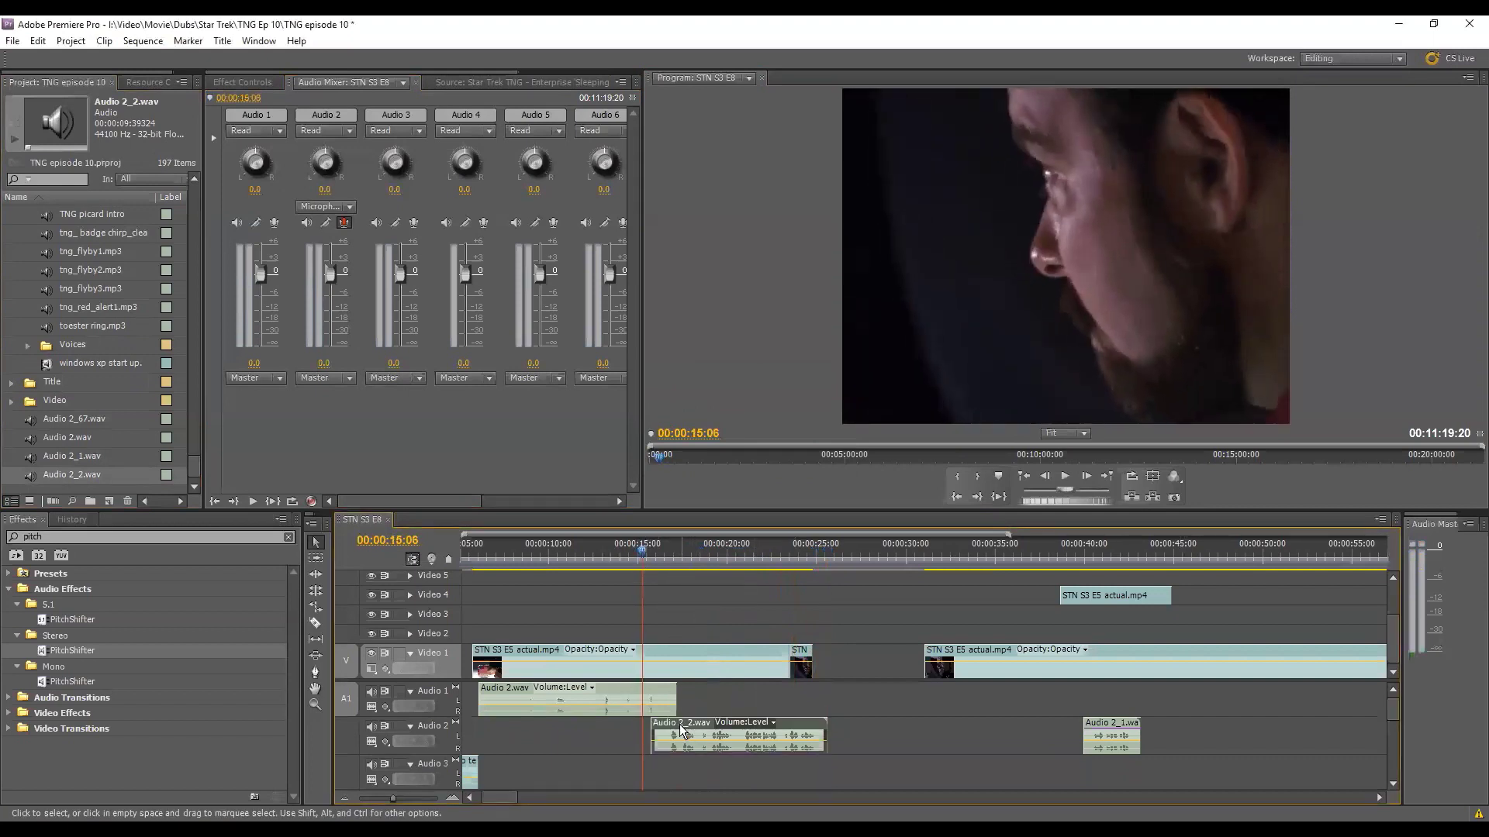
left_click(1065, 478)
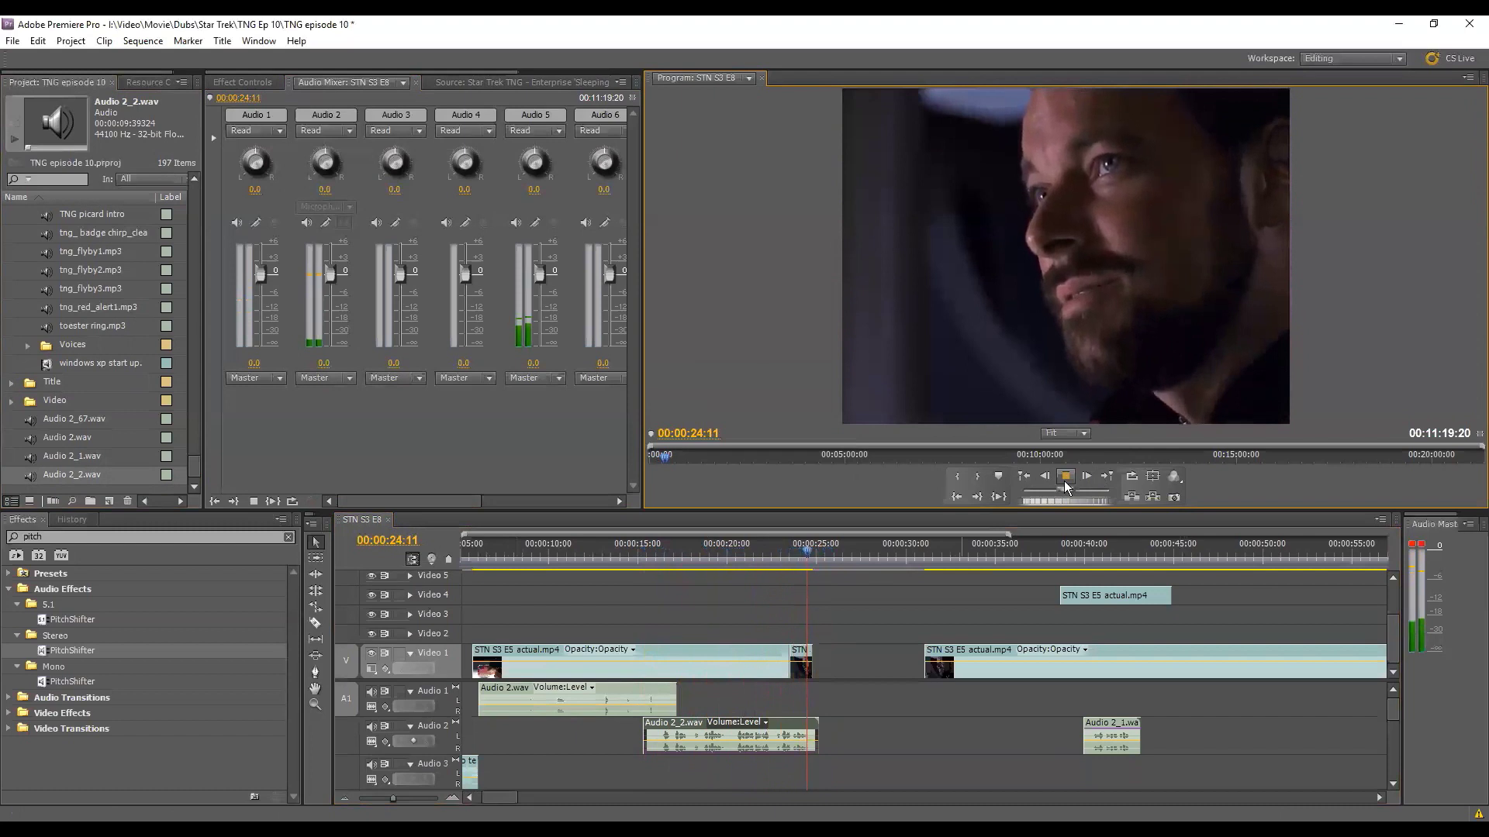
left_click(1066, 485)
Nudge the Audio 2_2.wav clip a few frames later than 00:00:15:09 and preview its second half
left_click_drag(626, 561, 645, 561)
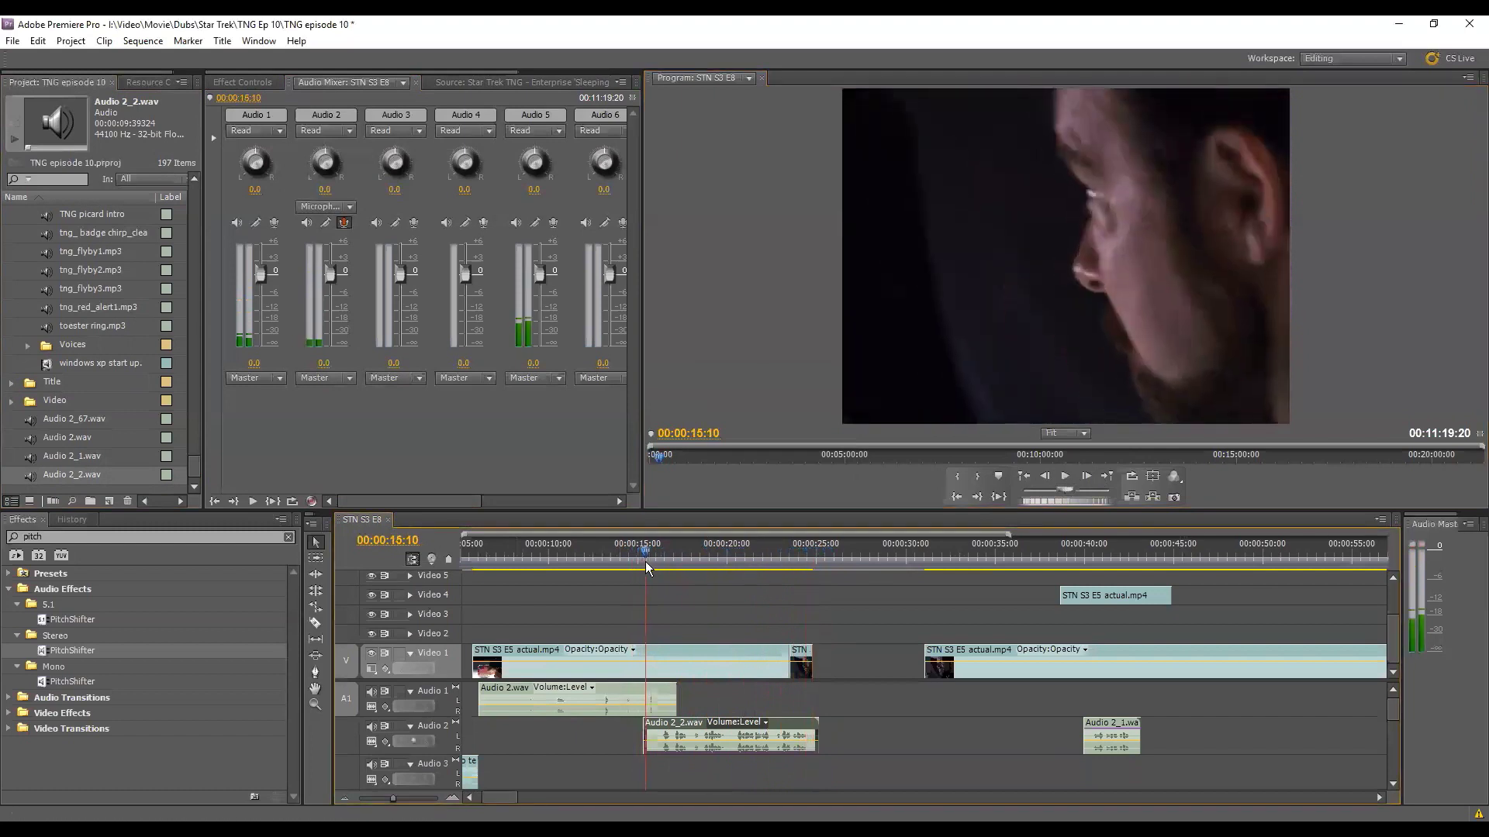
key("Left")
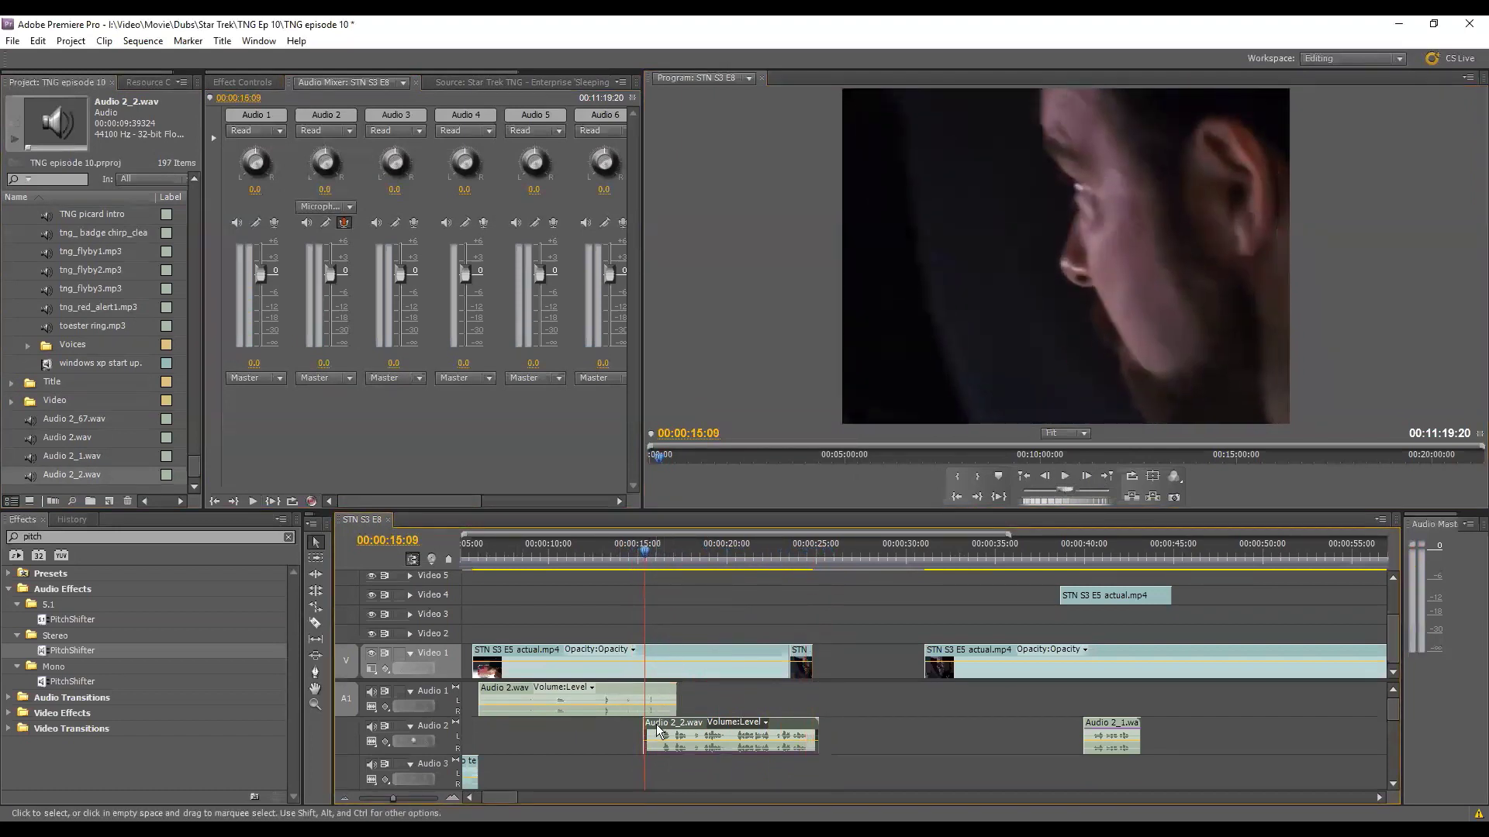
left_click_drag(658, 730, 661, 729)
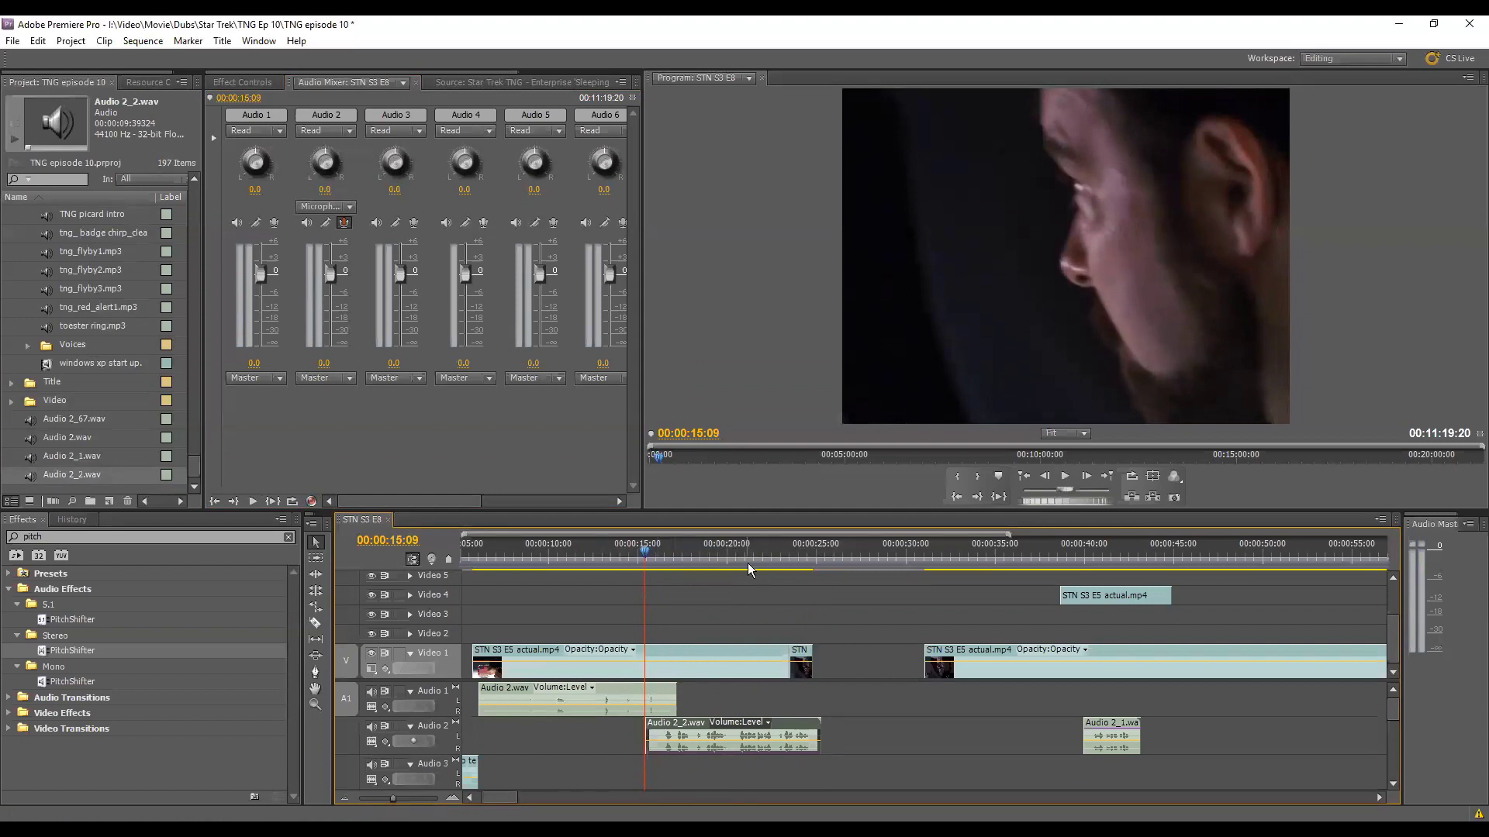
left_click(747, 560)
left_click(1063, 476)
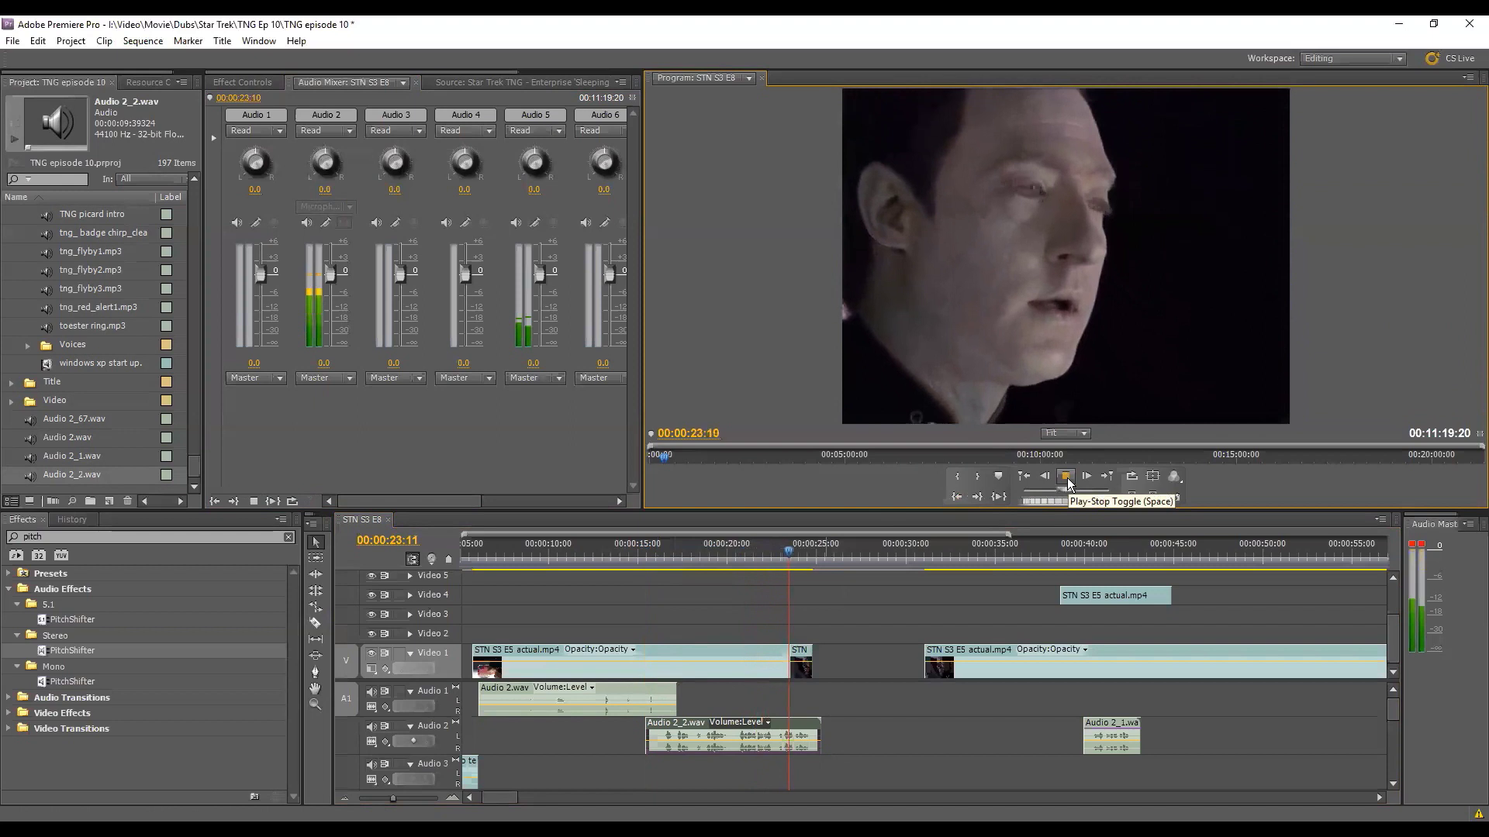
left_click(1067, 476)
Play the scene from about 00:00:13:00 to check how the Audio 2_2.wav line follows the Audio 2.wav line
left_click(607, 550)
left_click(1064, 477)
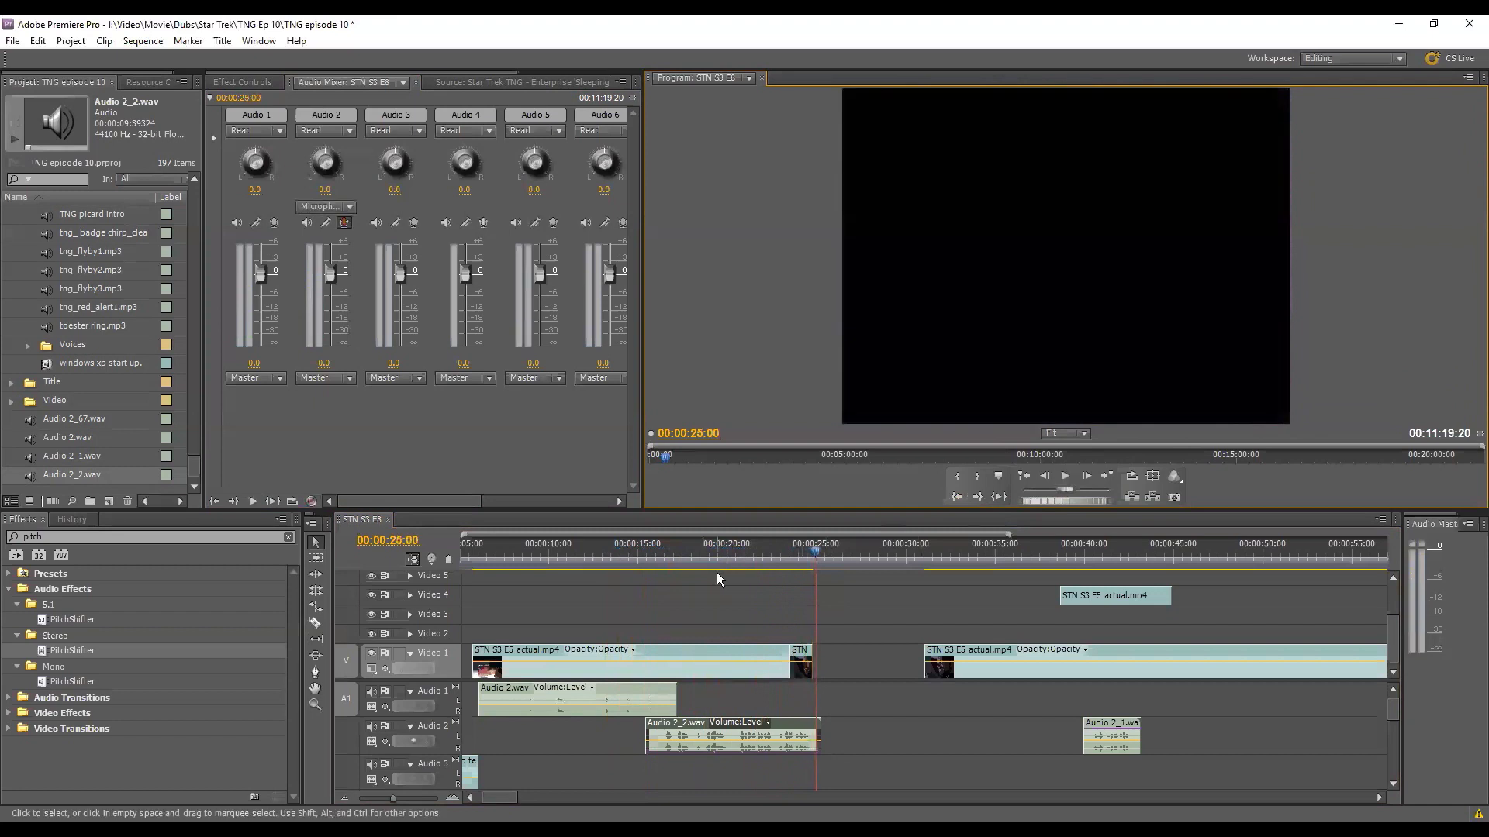
left_click(605, 559)
left_click(1062, 478)
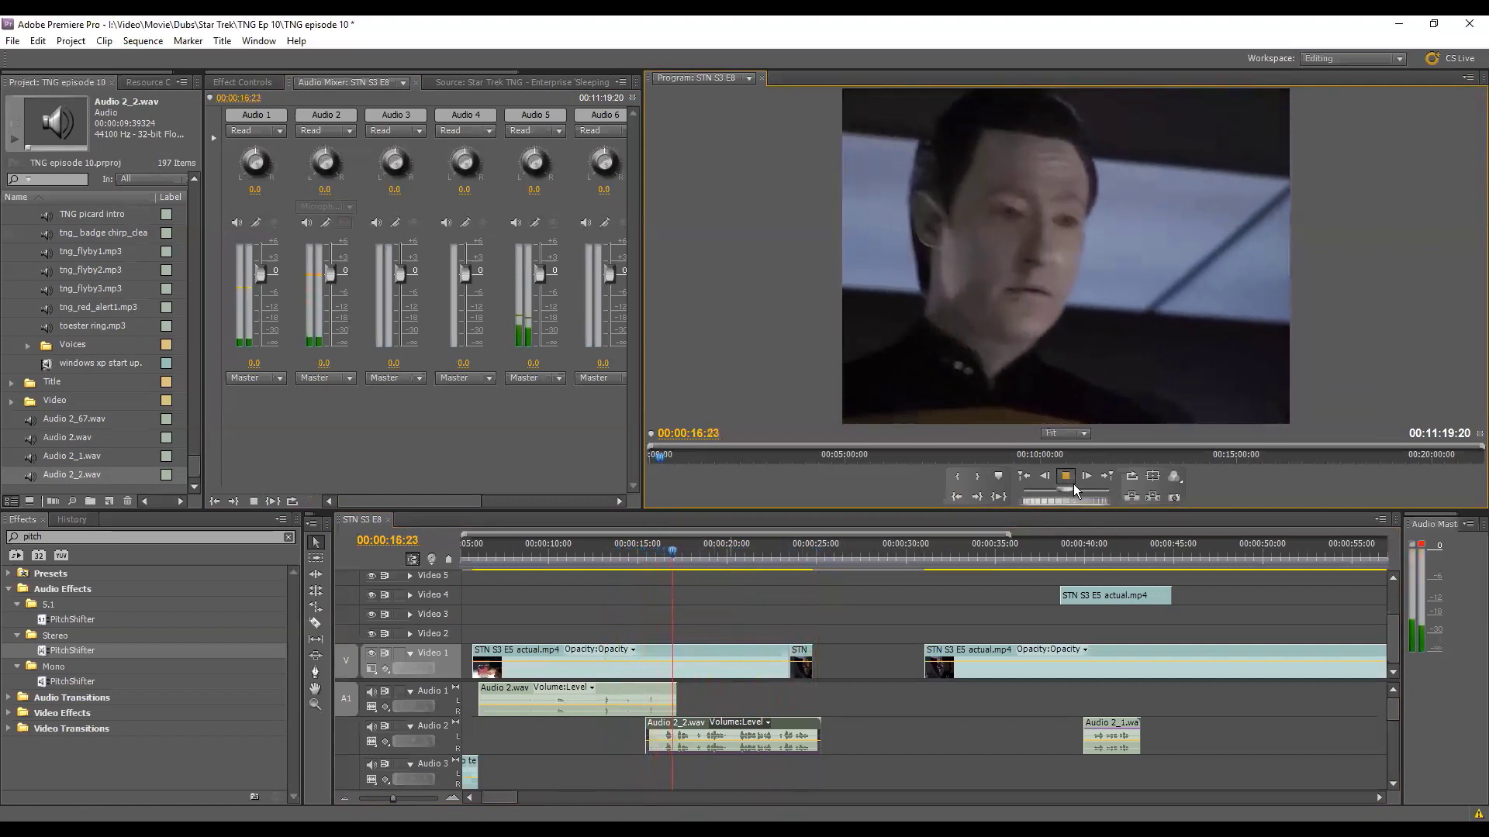
left_click(1073, 484)
Split the Audio 2_2.wav clip on Audio 2 at 00:00:20:08
left_click_drag(686, 572, 738, 569)
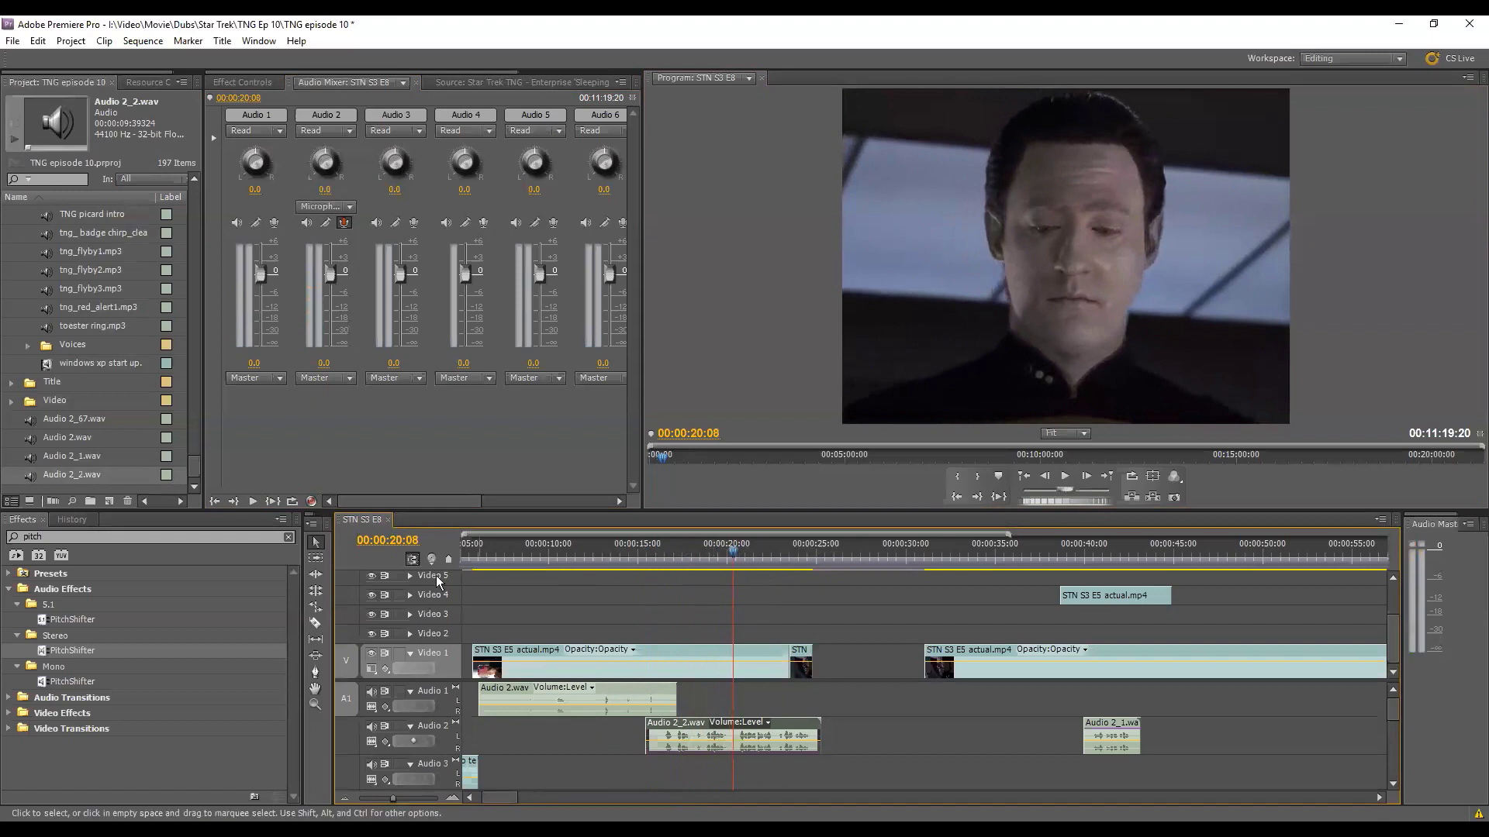
left_click(317, 622)
left_click(734, 733)
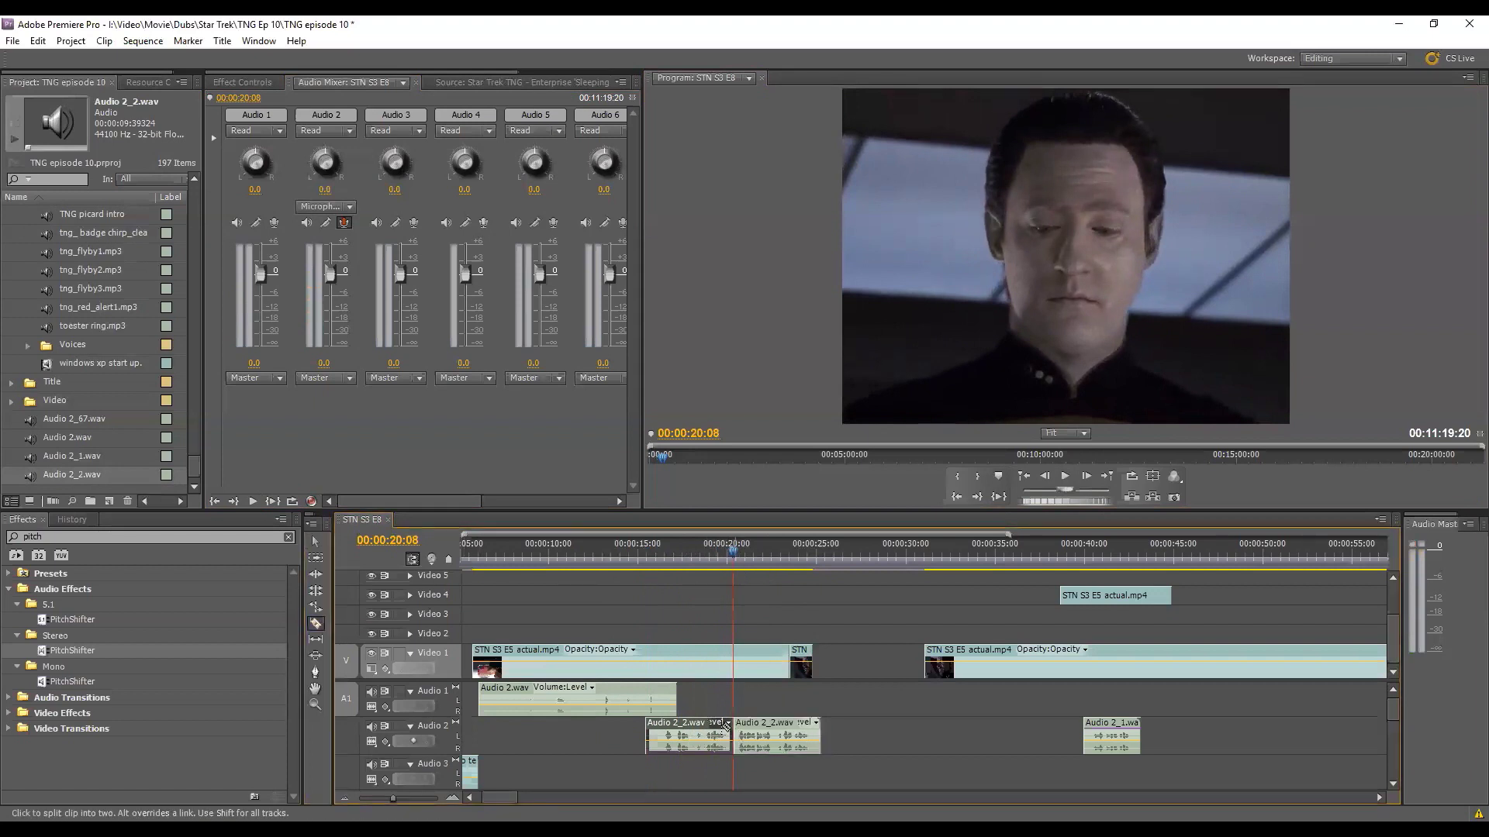
left_click(319, 545)
Move the first piece of the split Audio 2_2.wav clip to start at 00:00:14:19, preview it, and save the project
left_click_drag(652, 567, 635, 572)
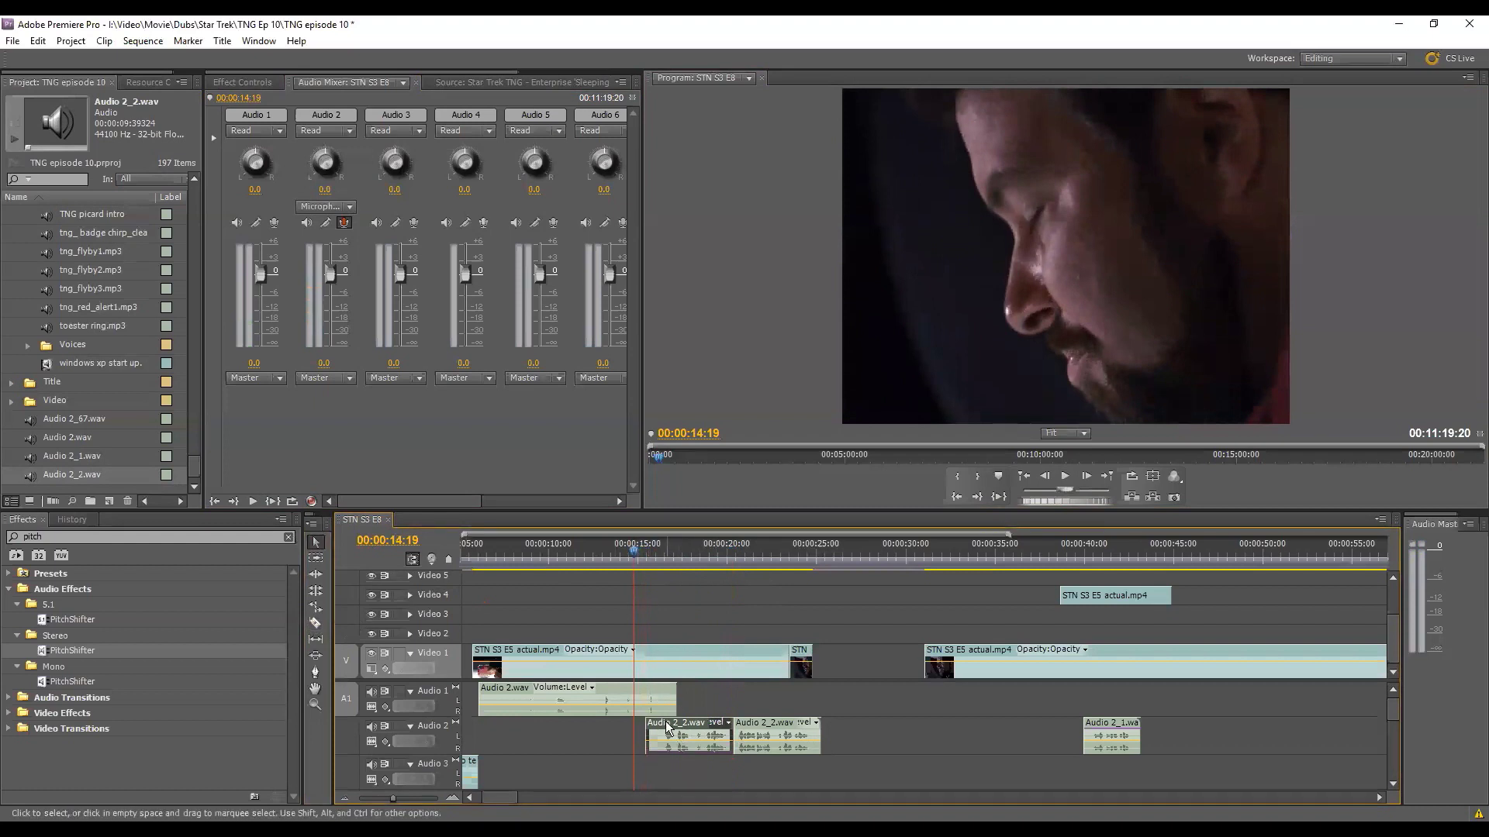
left_click(593, 559)
left_click(1066, 477)
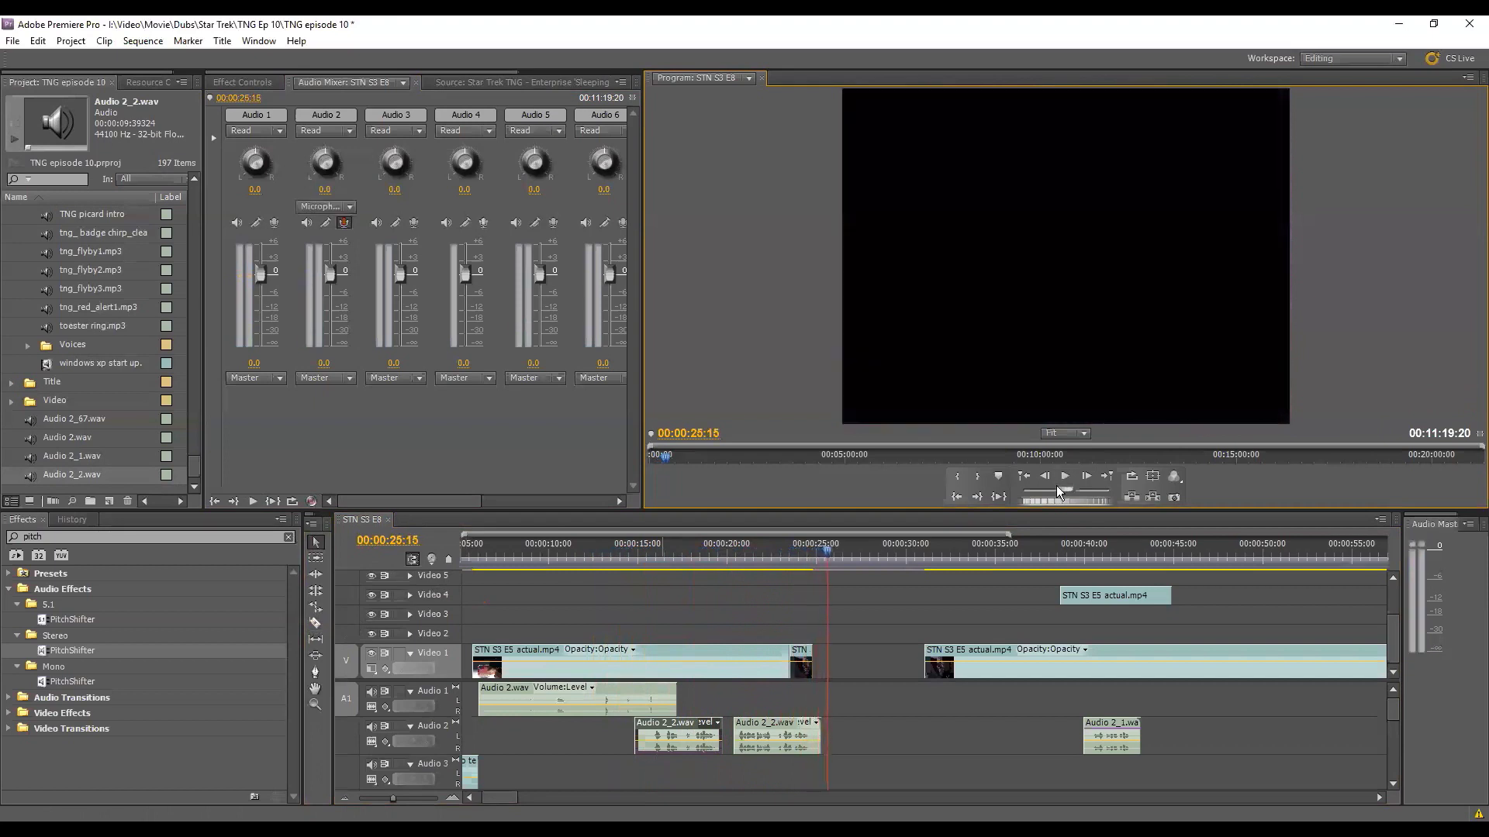
left_click(11, 41)
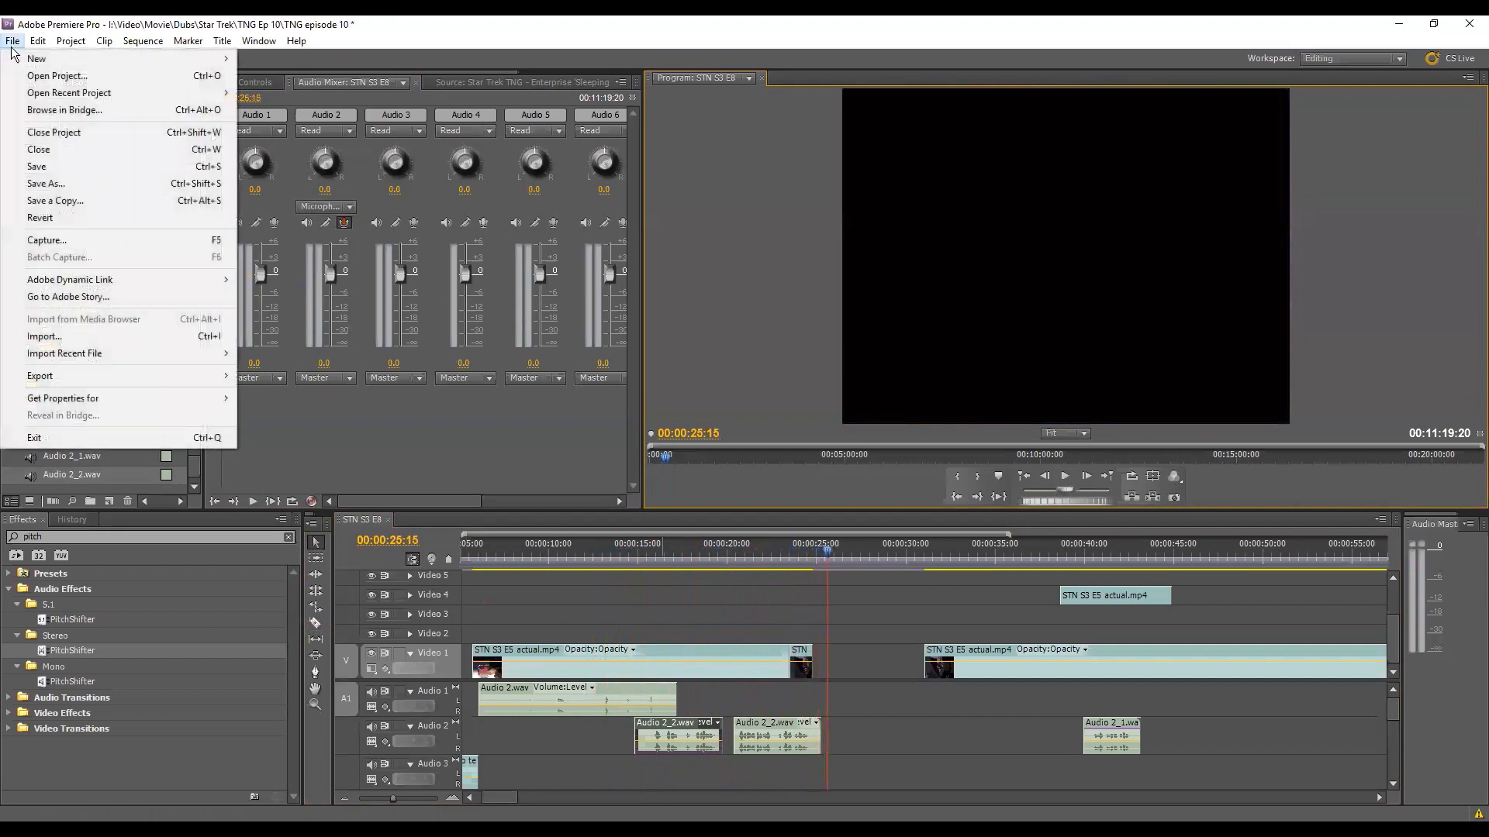
left_click(39, 168)
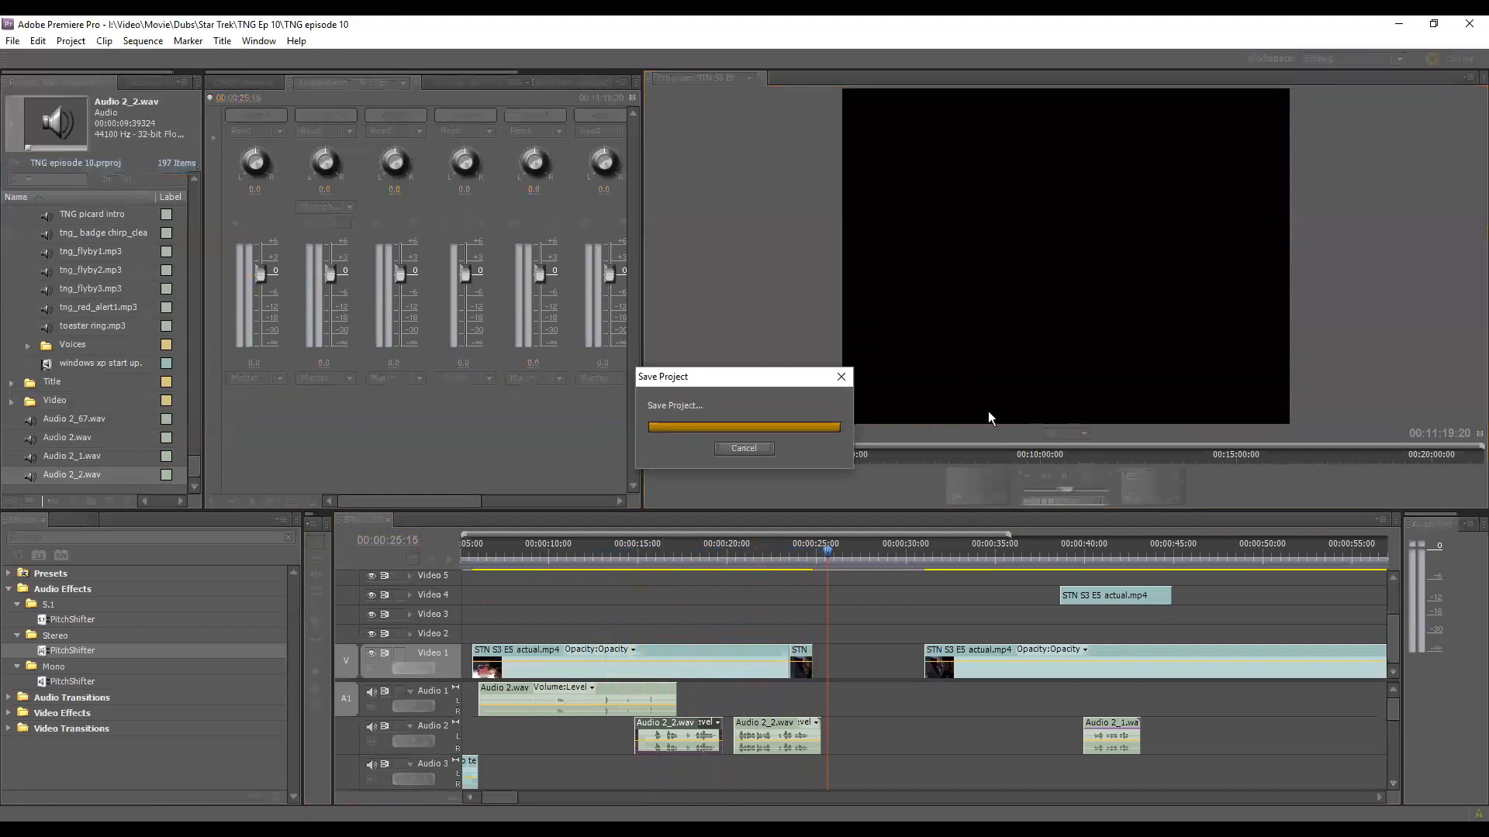
Move the STN S3 E5 actual.mp4 clip from Video 4 to Video 3 so it starts where the short Video 1 clip ends, about 00:00:24:18
left_click_drag(905, 557, 931, 562)
left_click_drag(933, 559, 1080, 558)
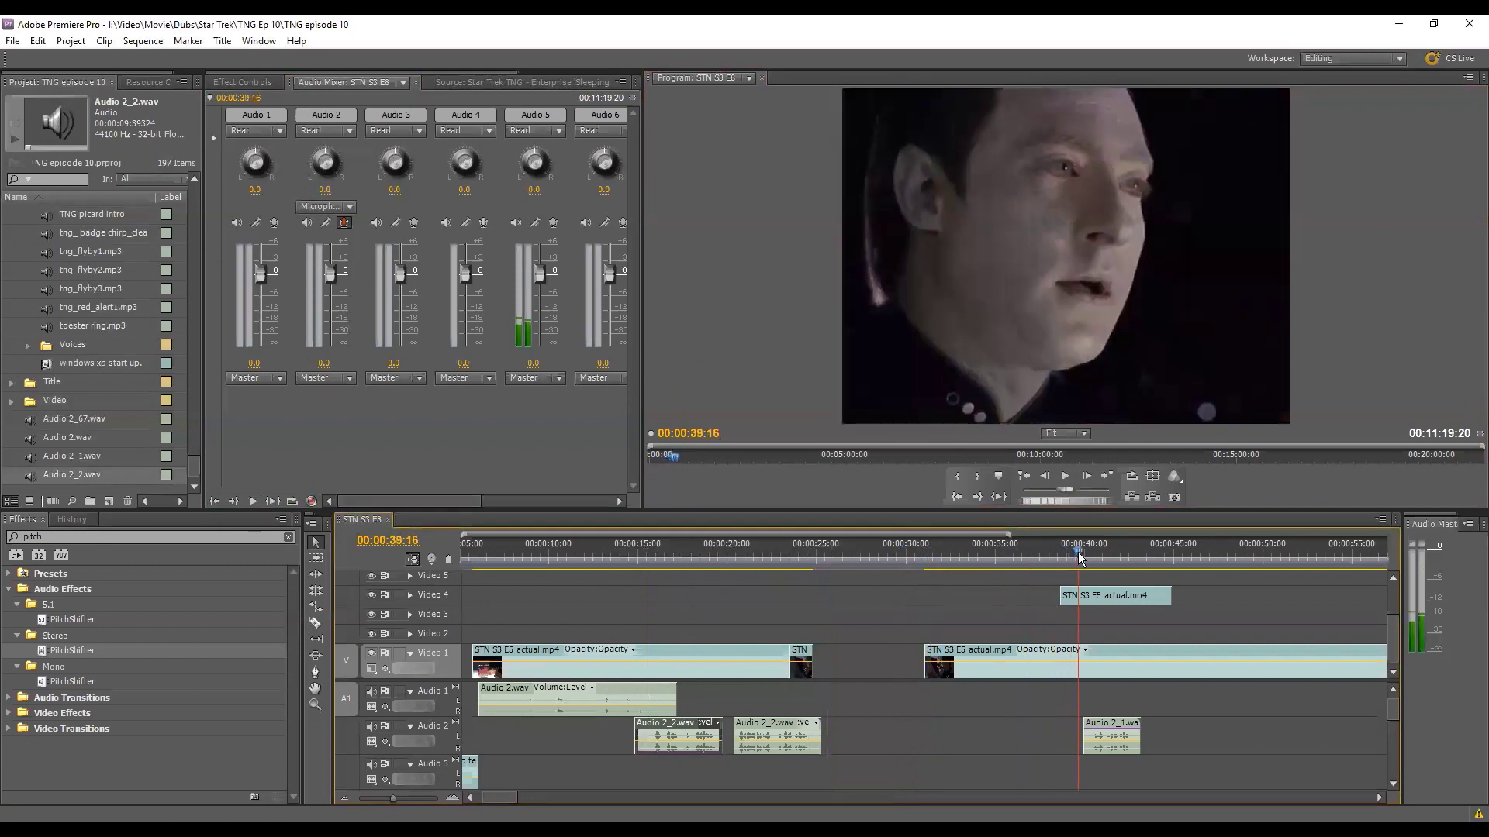
left_click(1085, 596)
left_click_drag(1085, 596, 838, 615)
left_click(813, 552)
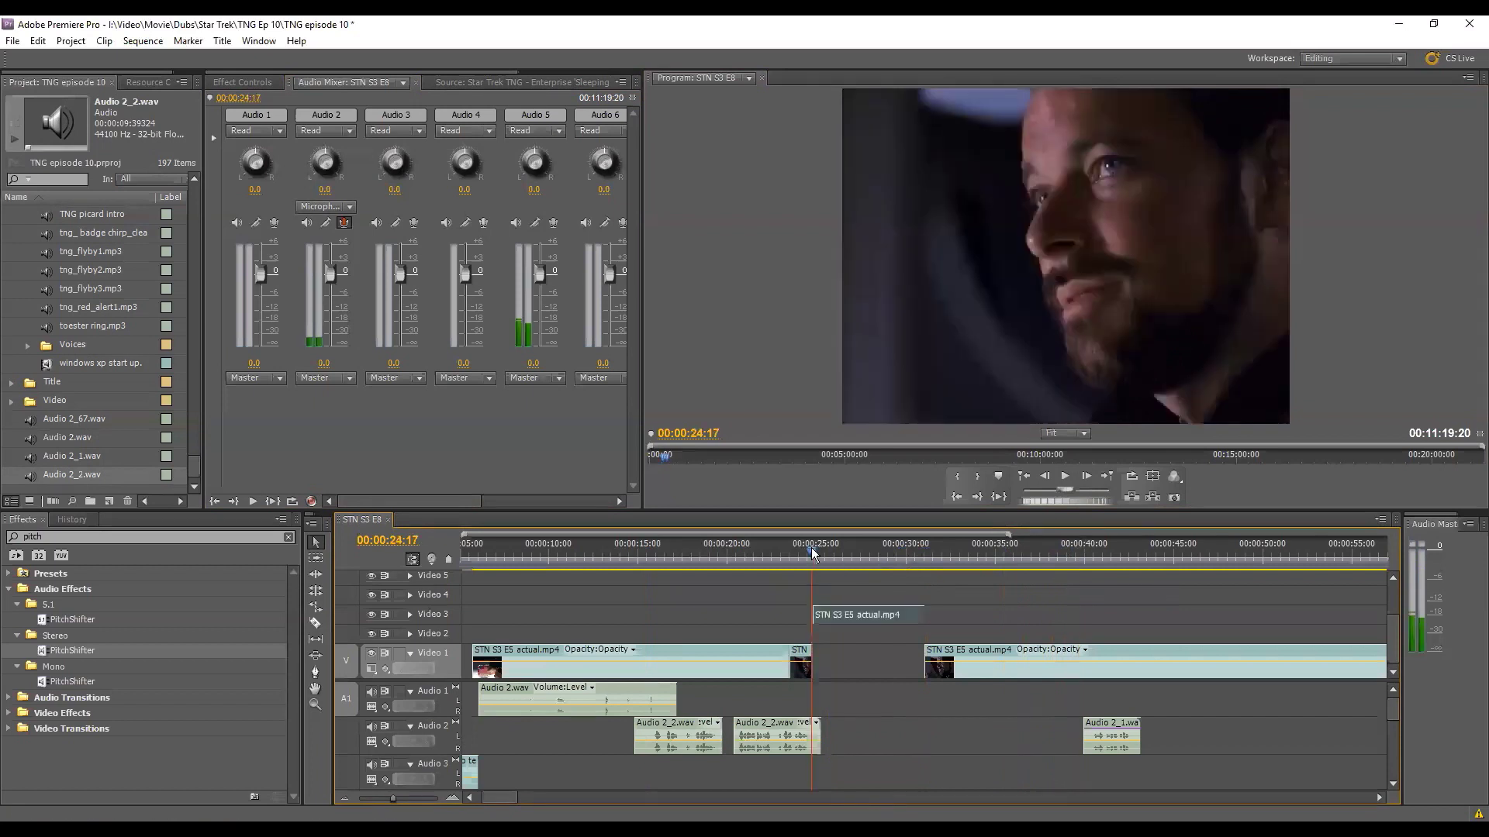
Play the Video 3 shot several times from its start near 00:00:24:18 to study the lip movements for the next line
left_click(1068, 476)
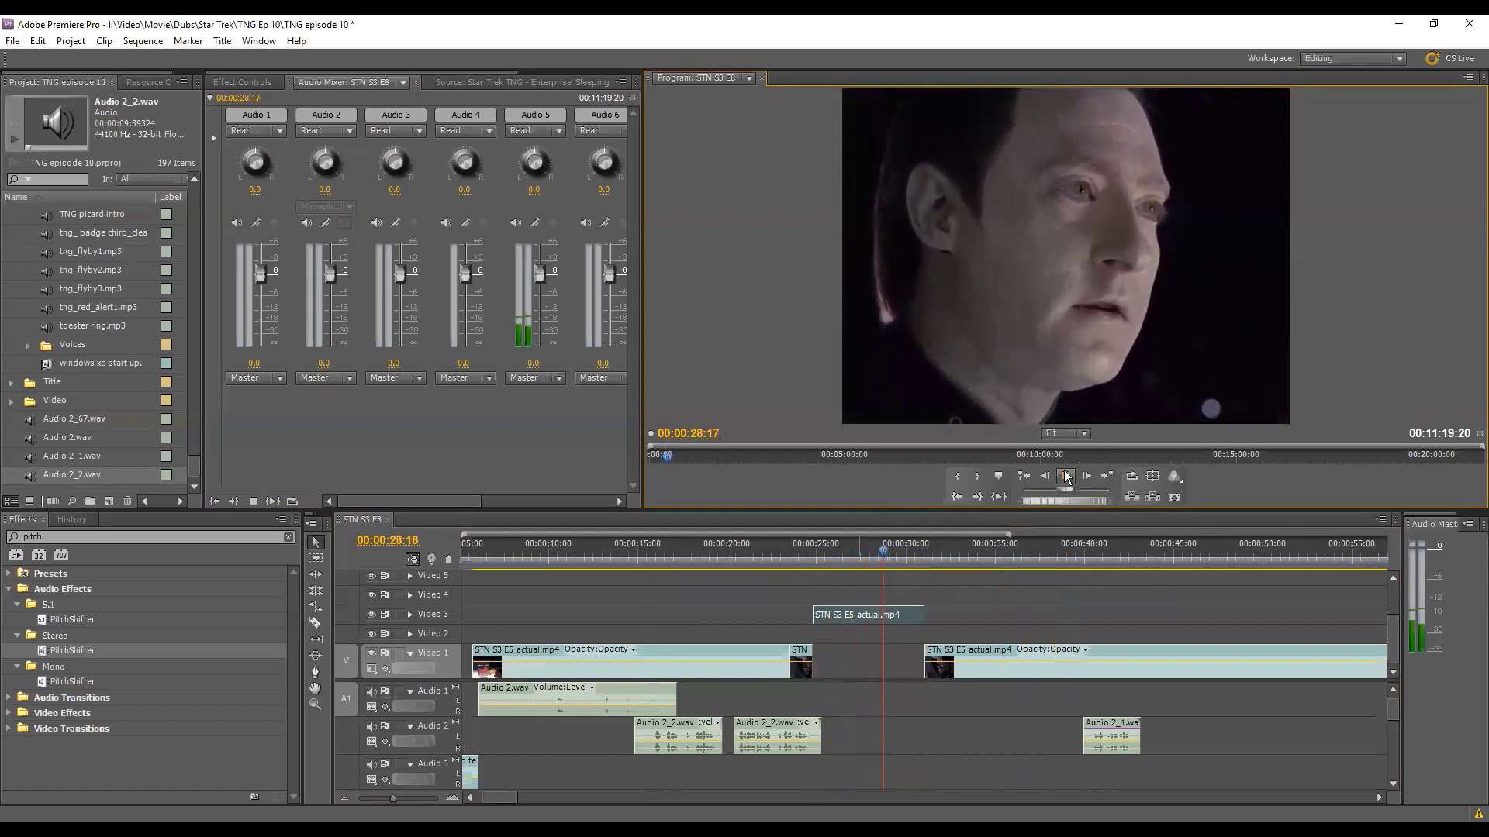
left_click(1068, 476)
left_click(813, 553)
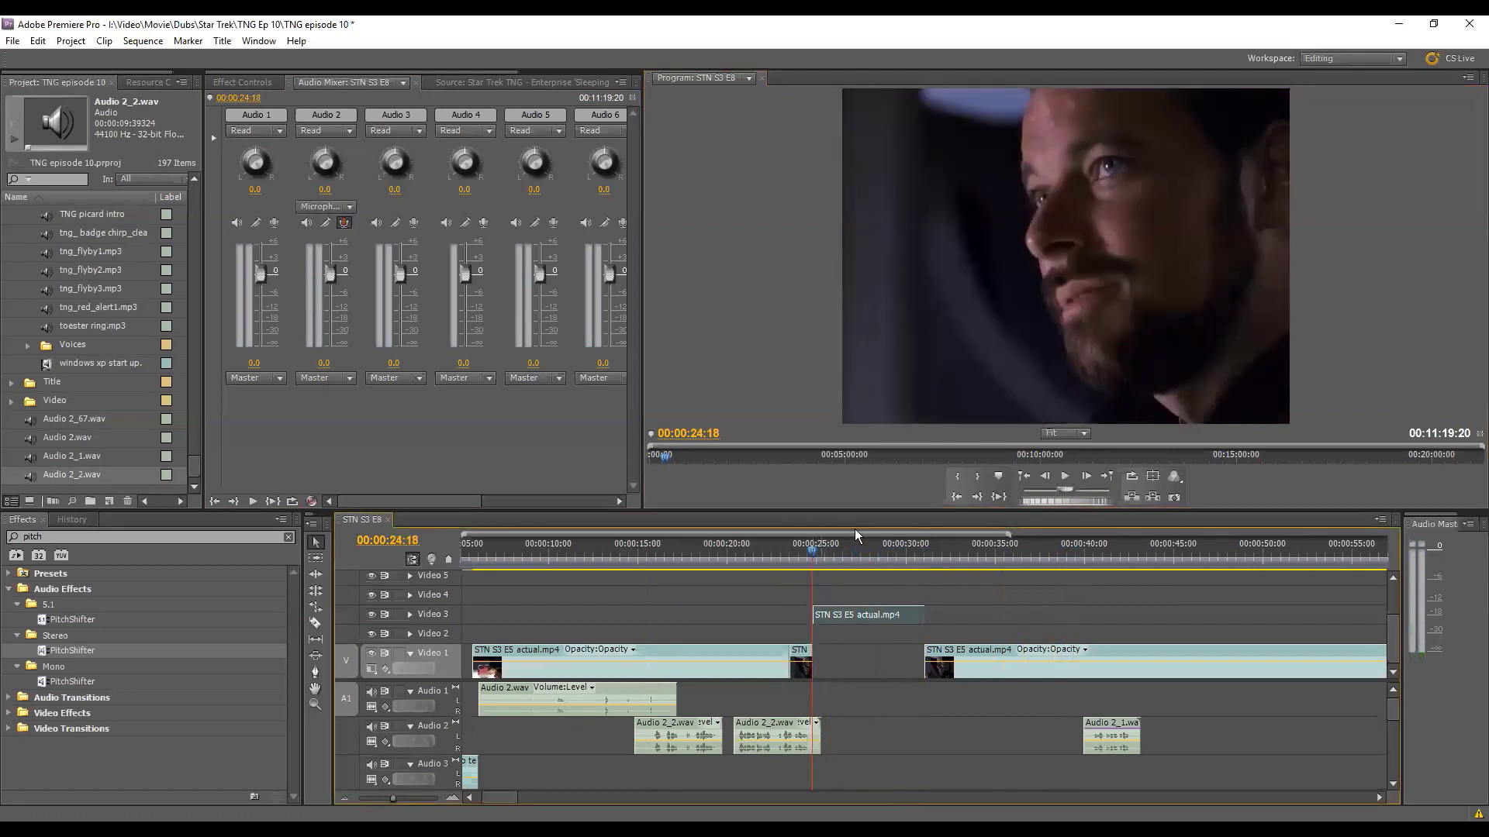
left_click(1064, 476)
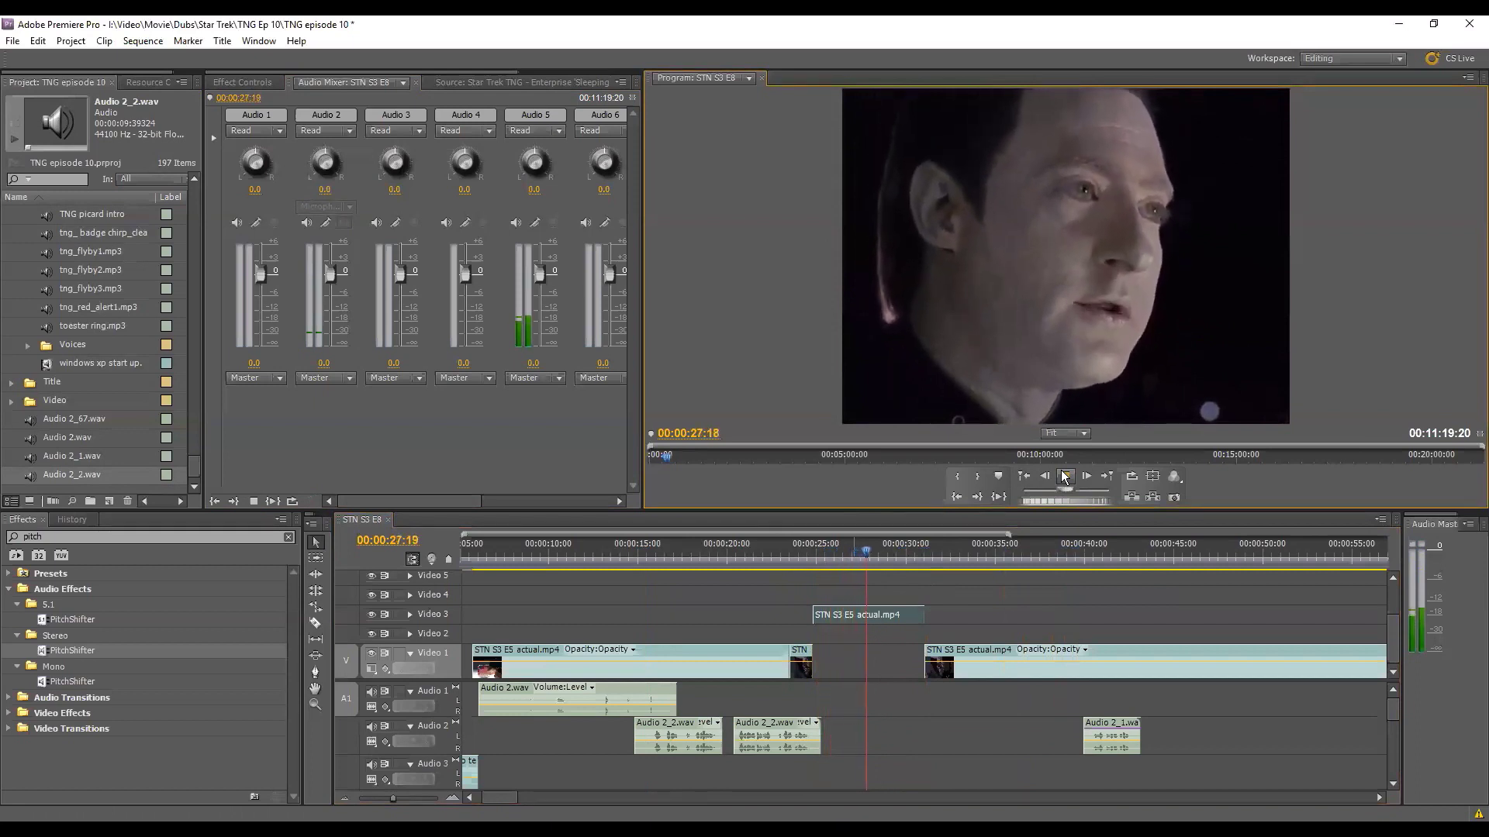
left_click(1065, 476)
left_click(814, 552)
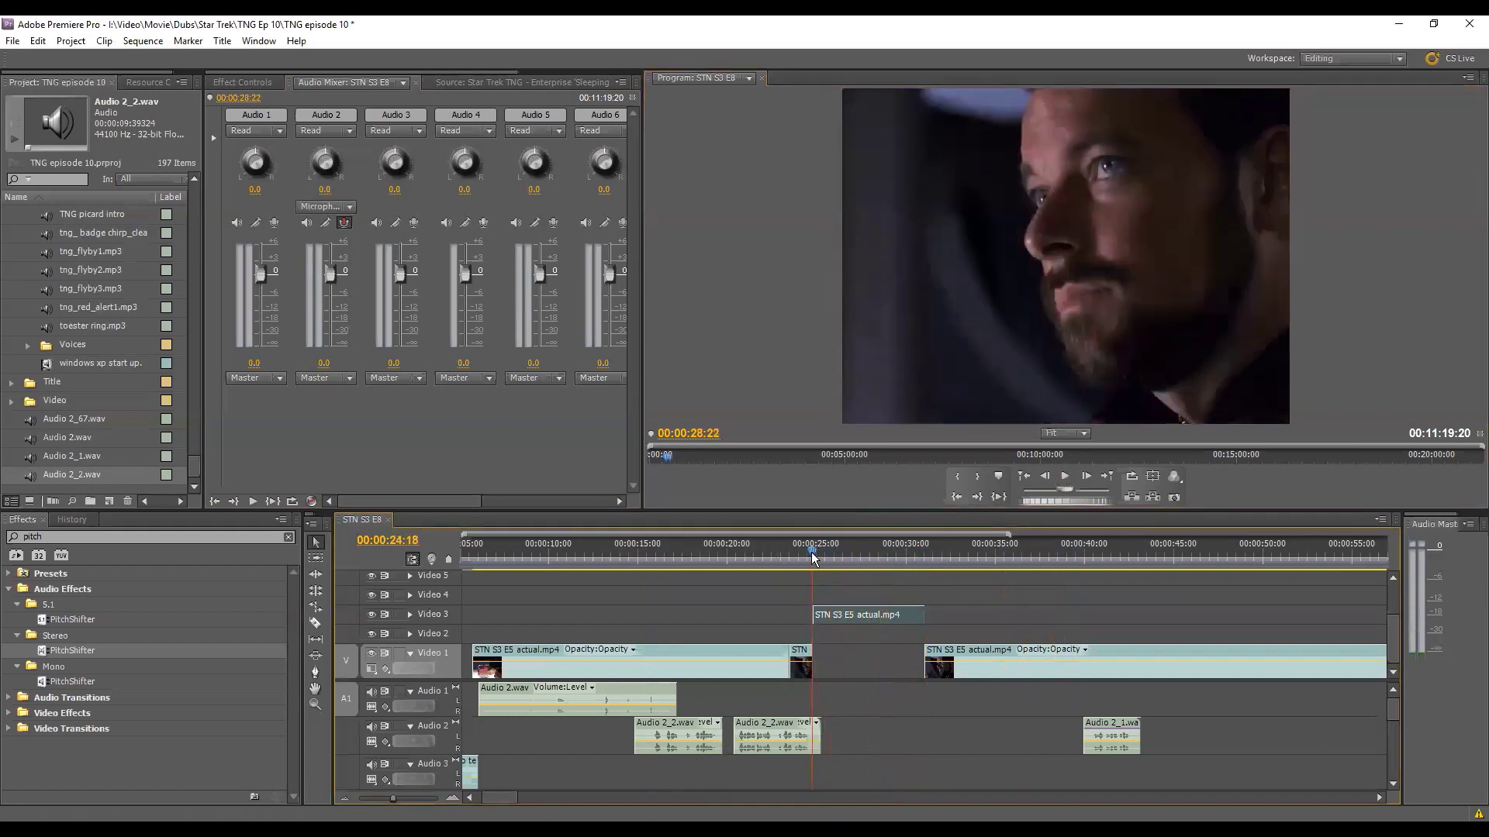
left_click(1064, 476)
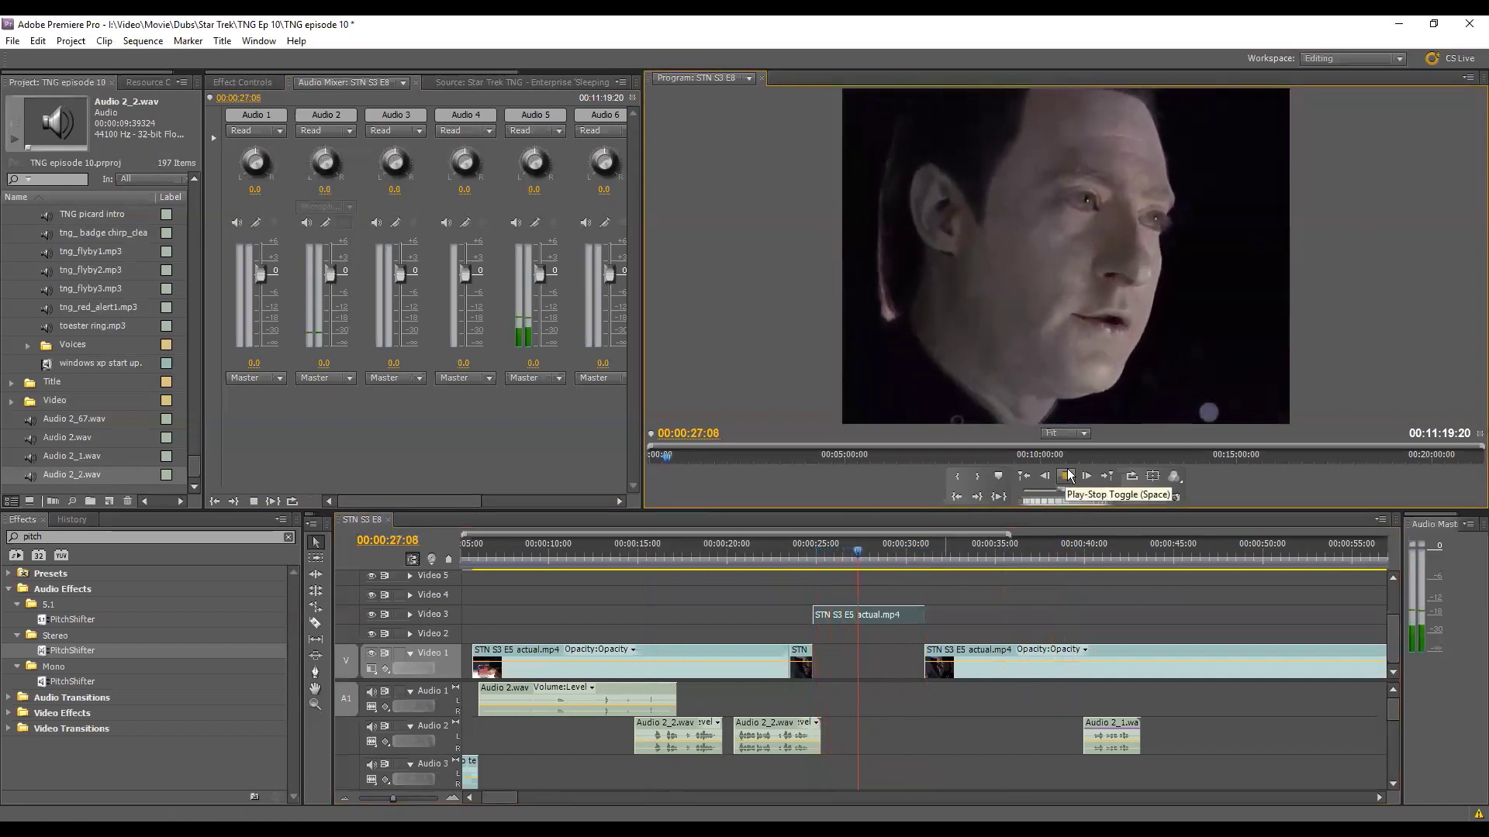
left_click(1067, 476)
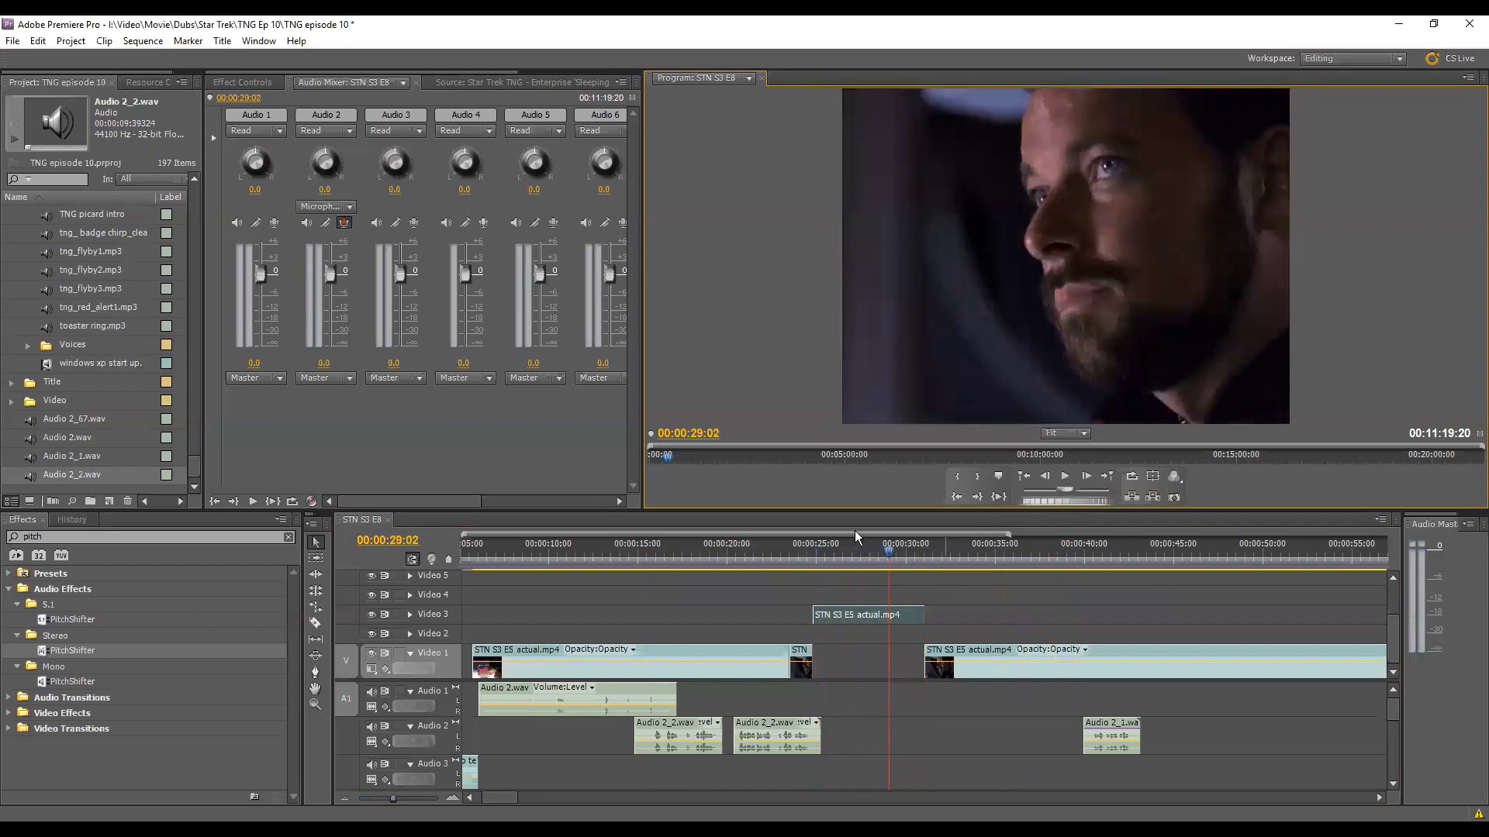
left_click(810, 552)
left_click_drag(817, 552, 815, 552)
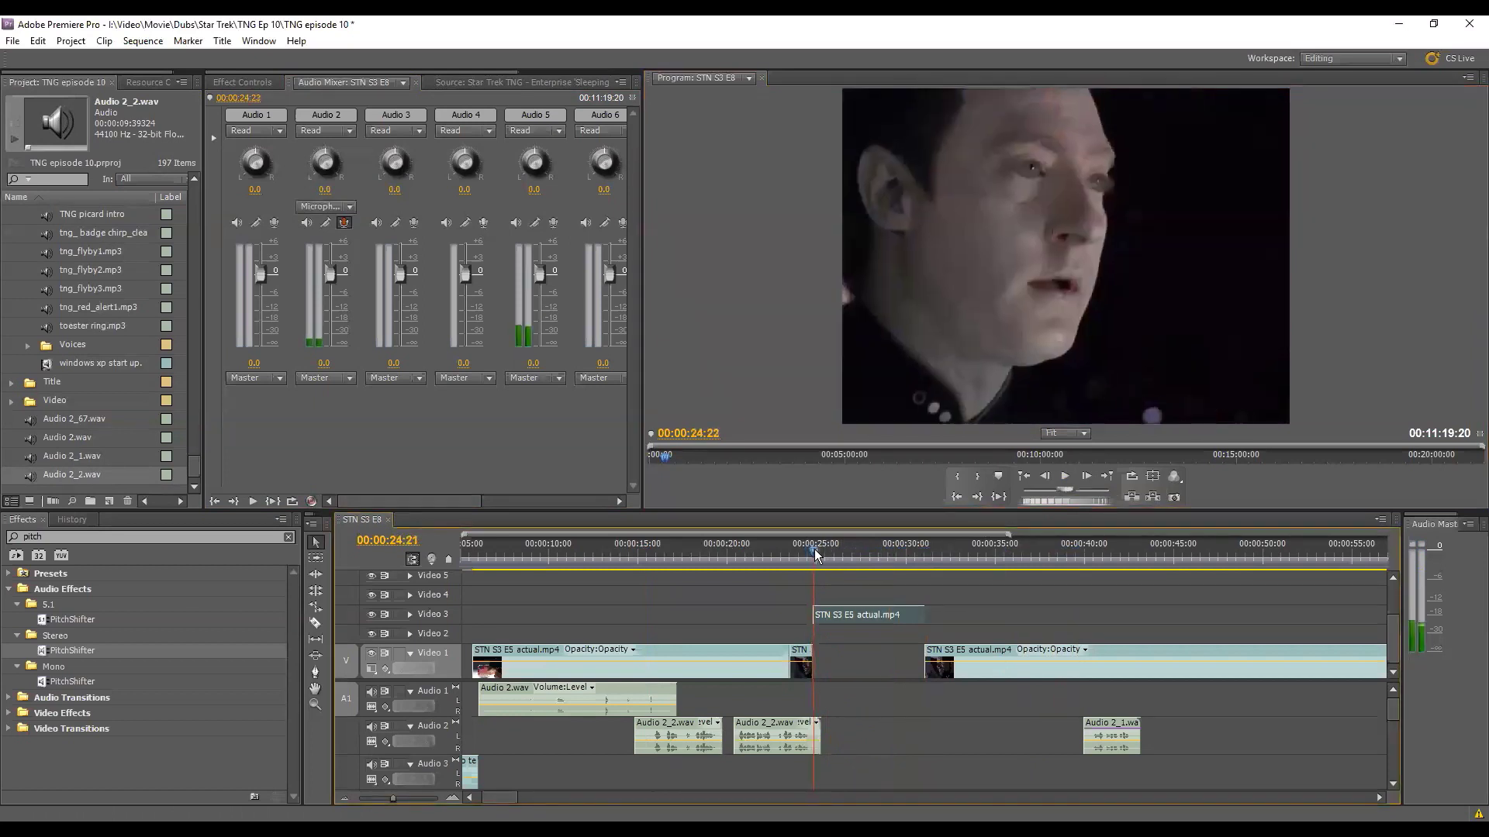
left_click(1065, 476)
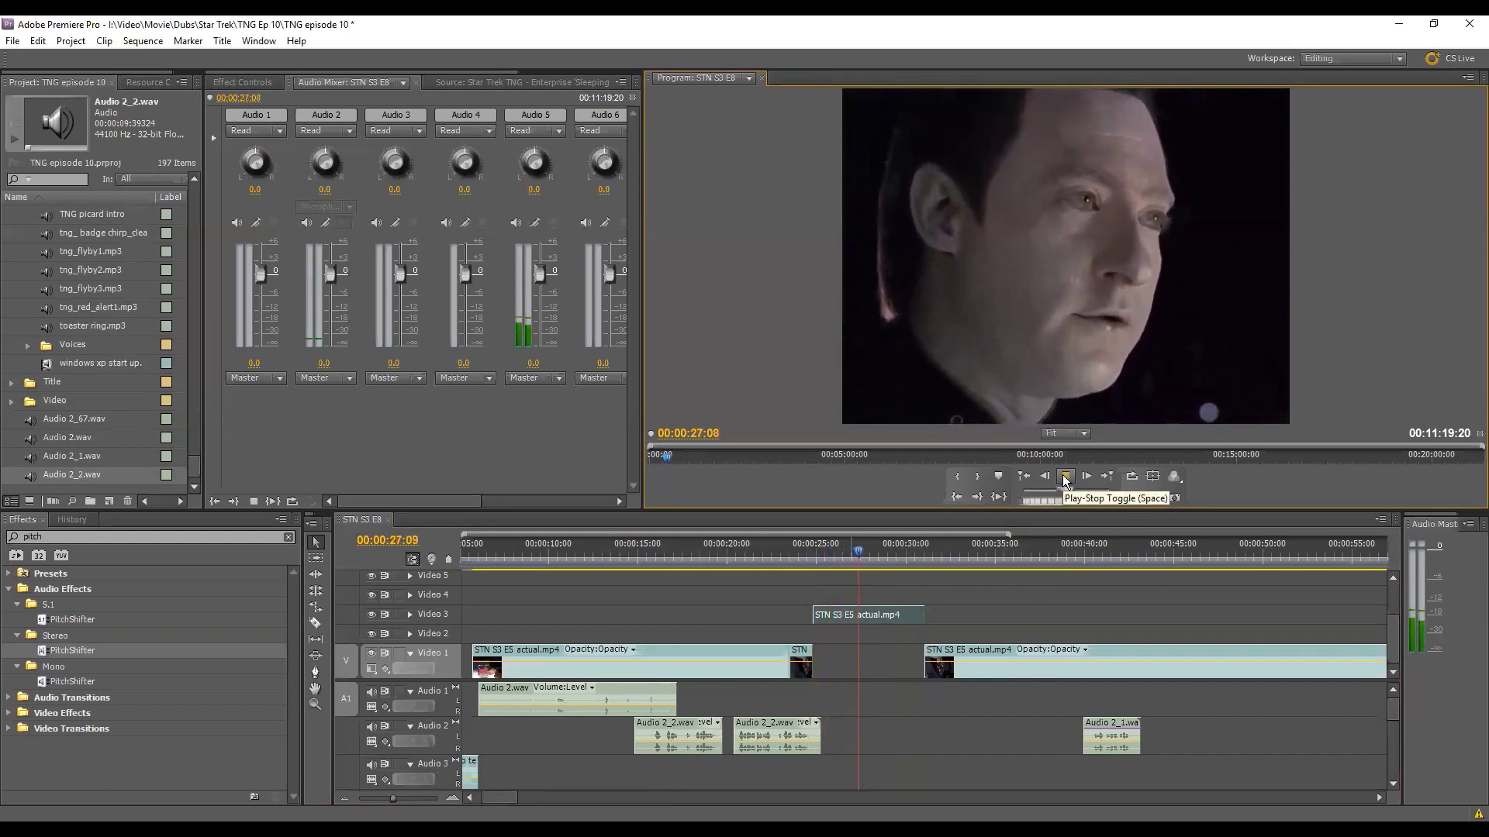
left_click(1065, 477)
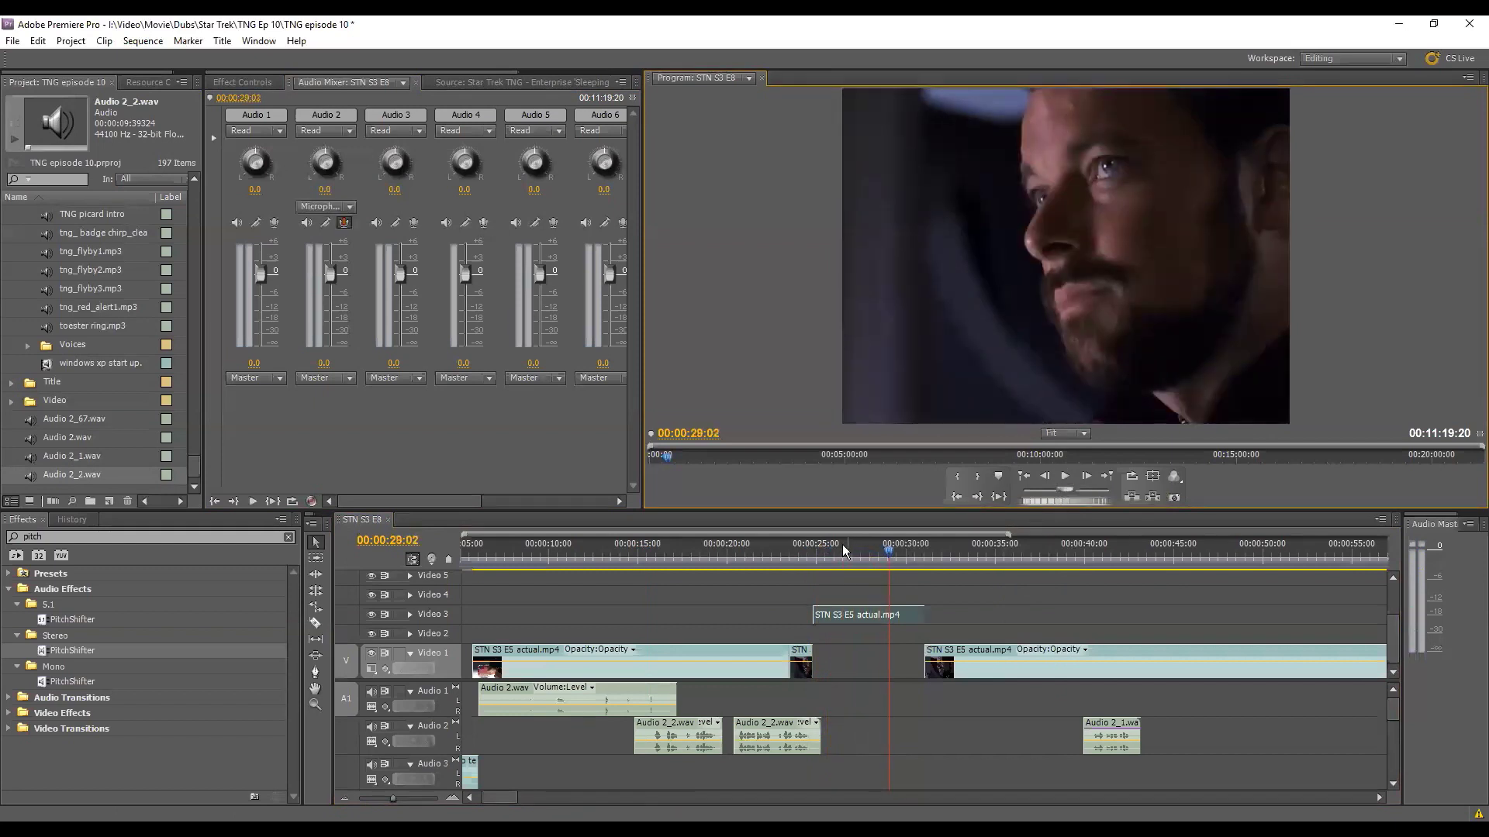
Check the mouth movements from 00:00:26:16, and replay the Video 3 shot from about 00:00:24:20 to rehearse the line's timing
left_click(844, 556)
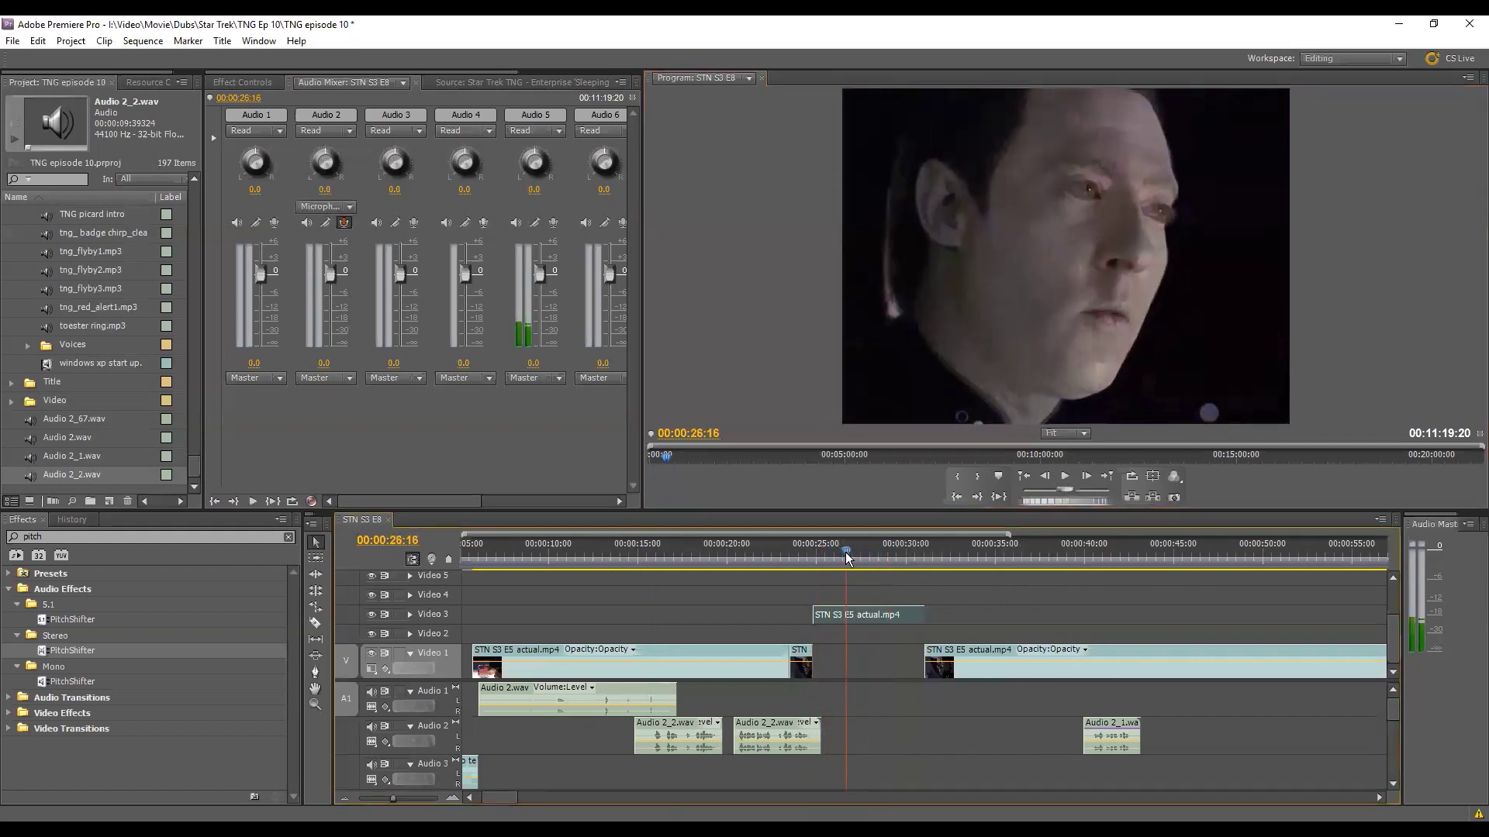
left_click(1064, 477)
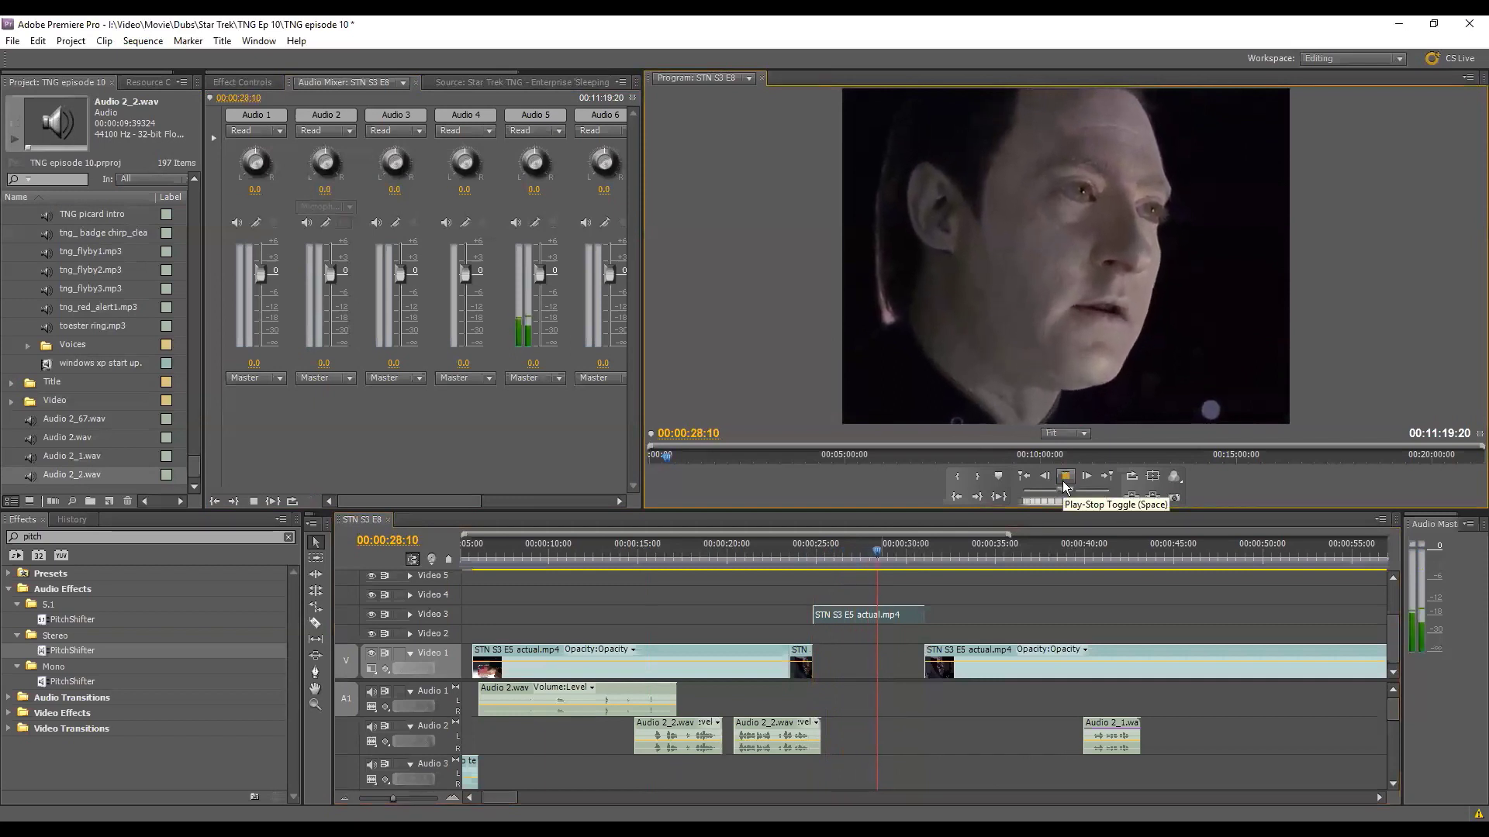
left_click(1064, 477)
left_click_drag(873, 543, 815, 549)
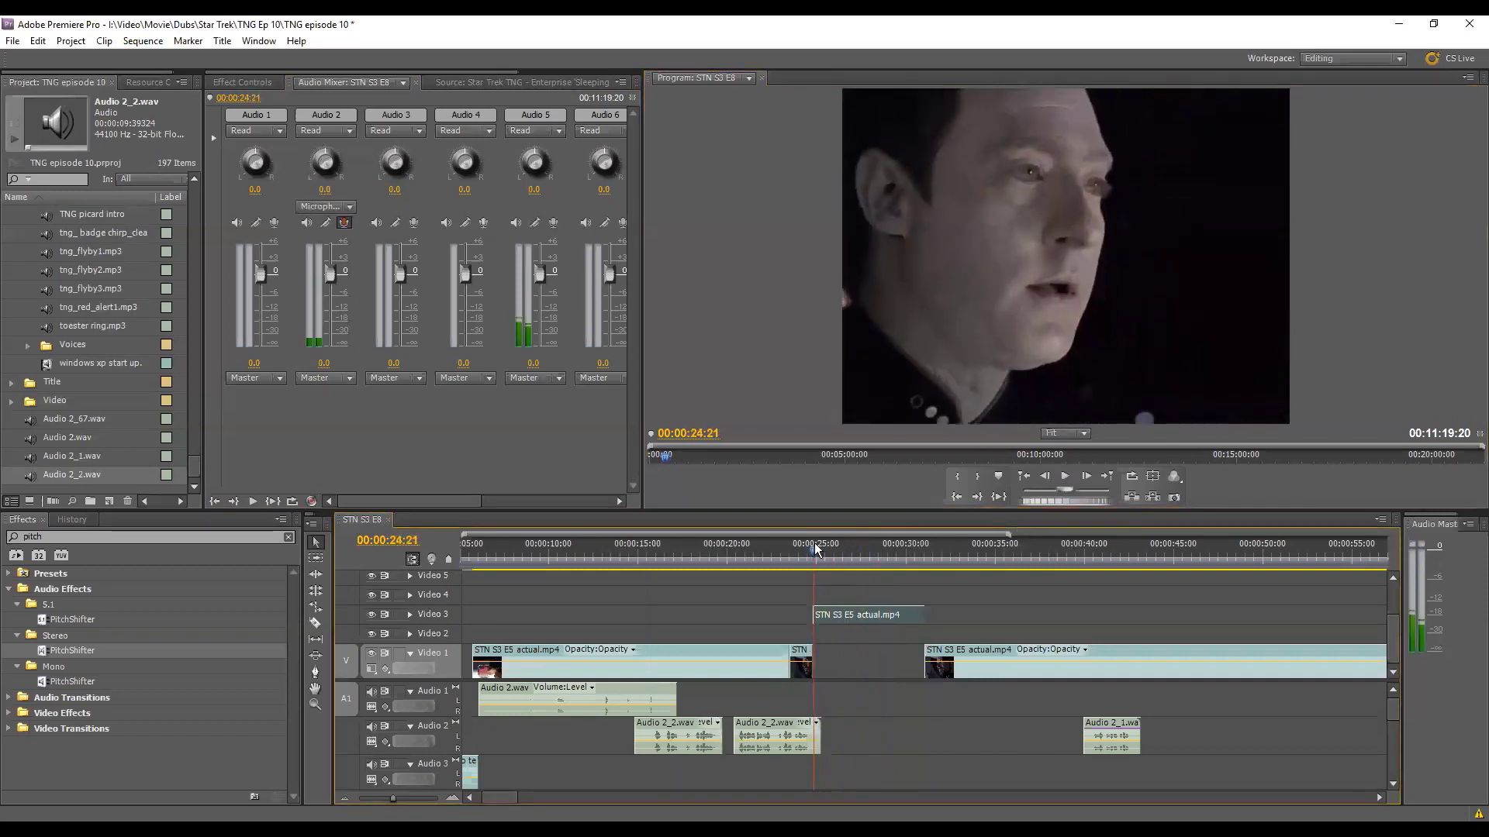
left_click(1067, 477)
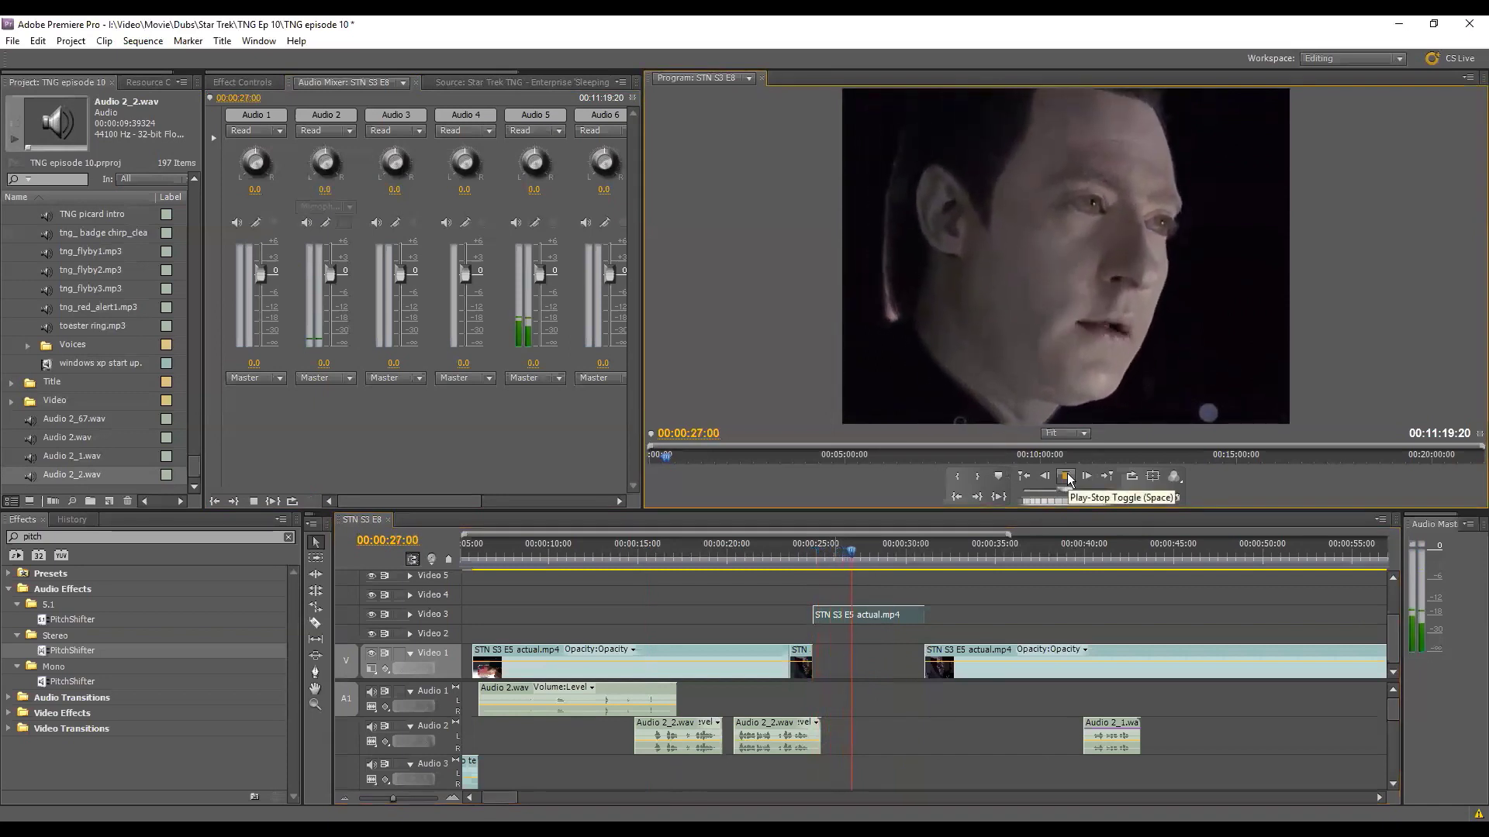
left_click(1067, 477)
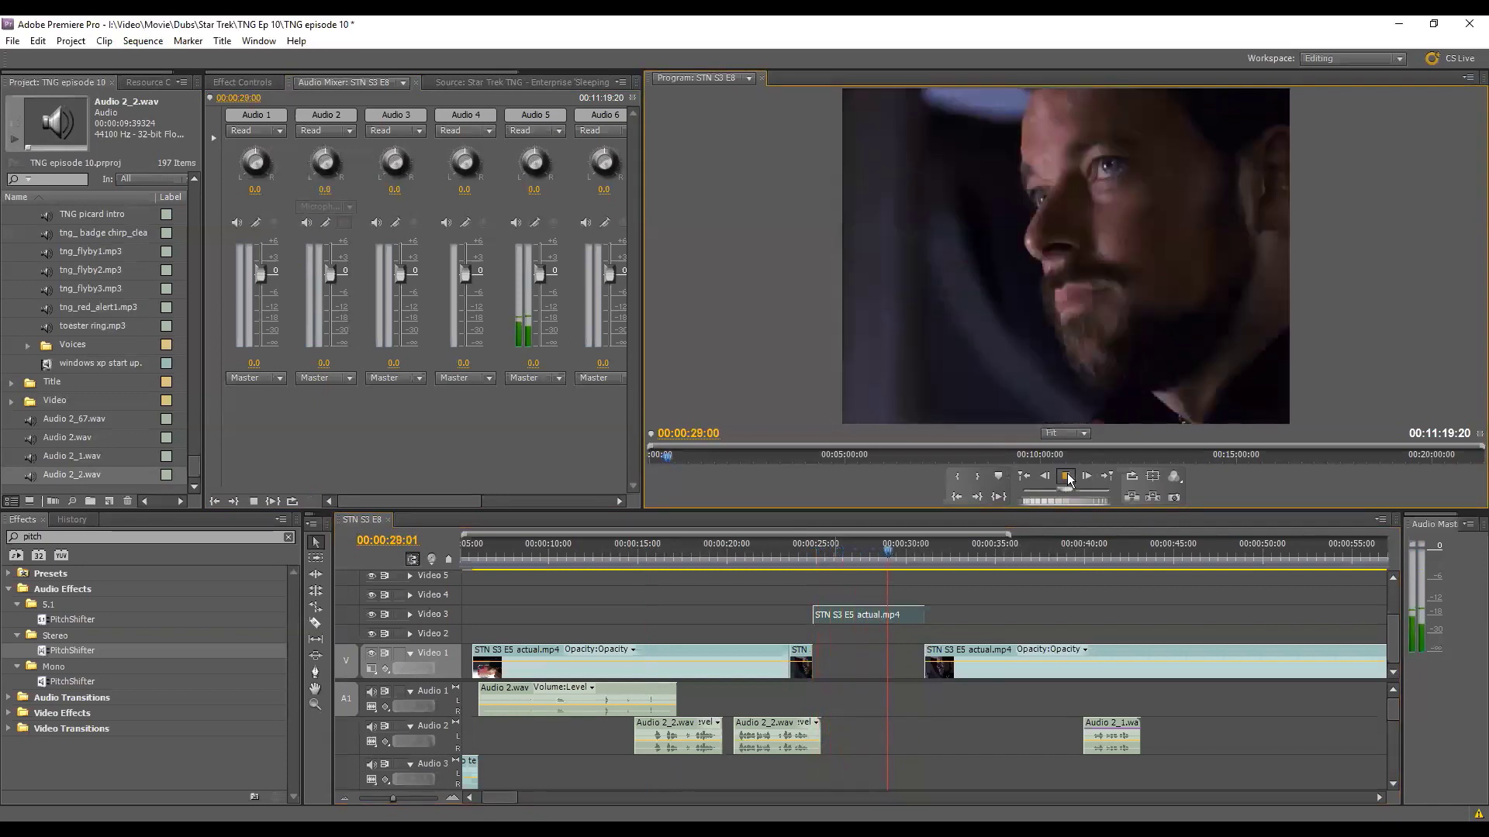
left_click(815, 552)
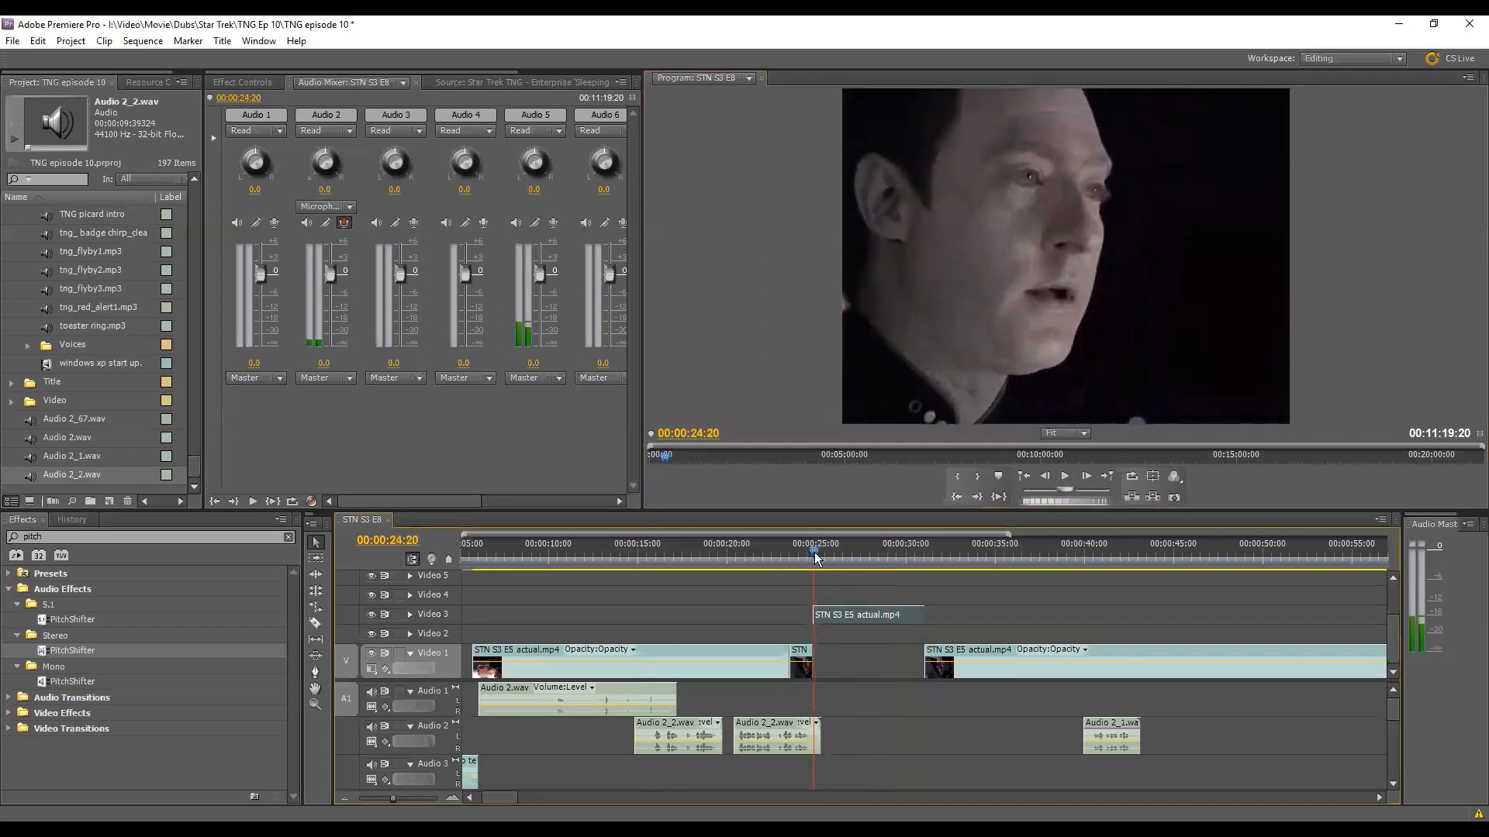
left_click(1067, 477)
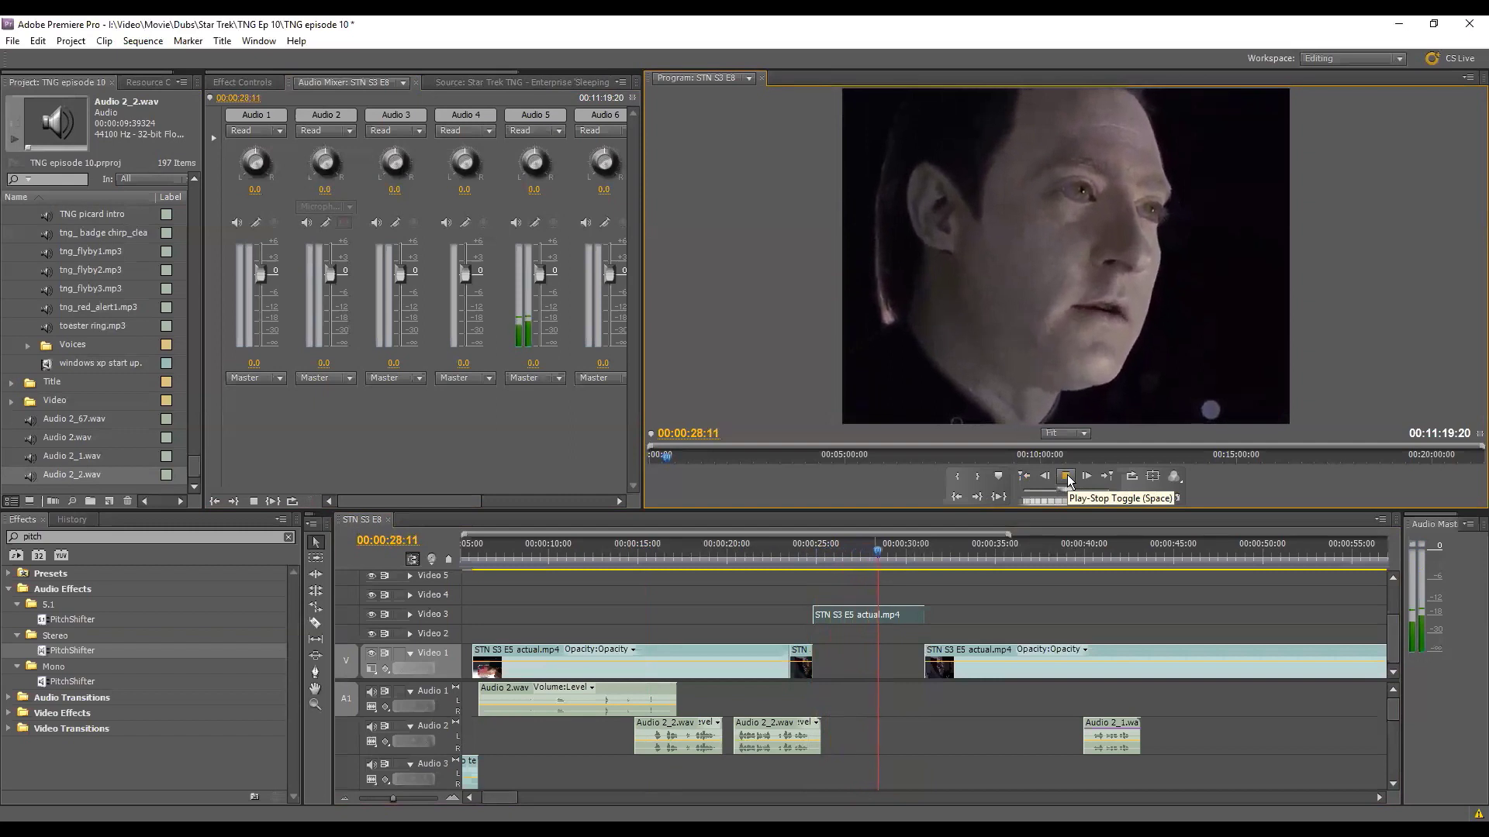
left_click(1067, 477)
Move the second Audio 2_2.wav piece from Audio 2 up to Audio 1, keeping its timing
key("Up")
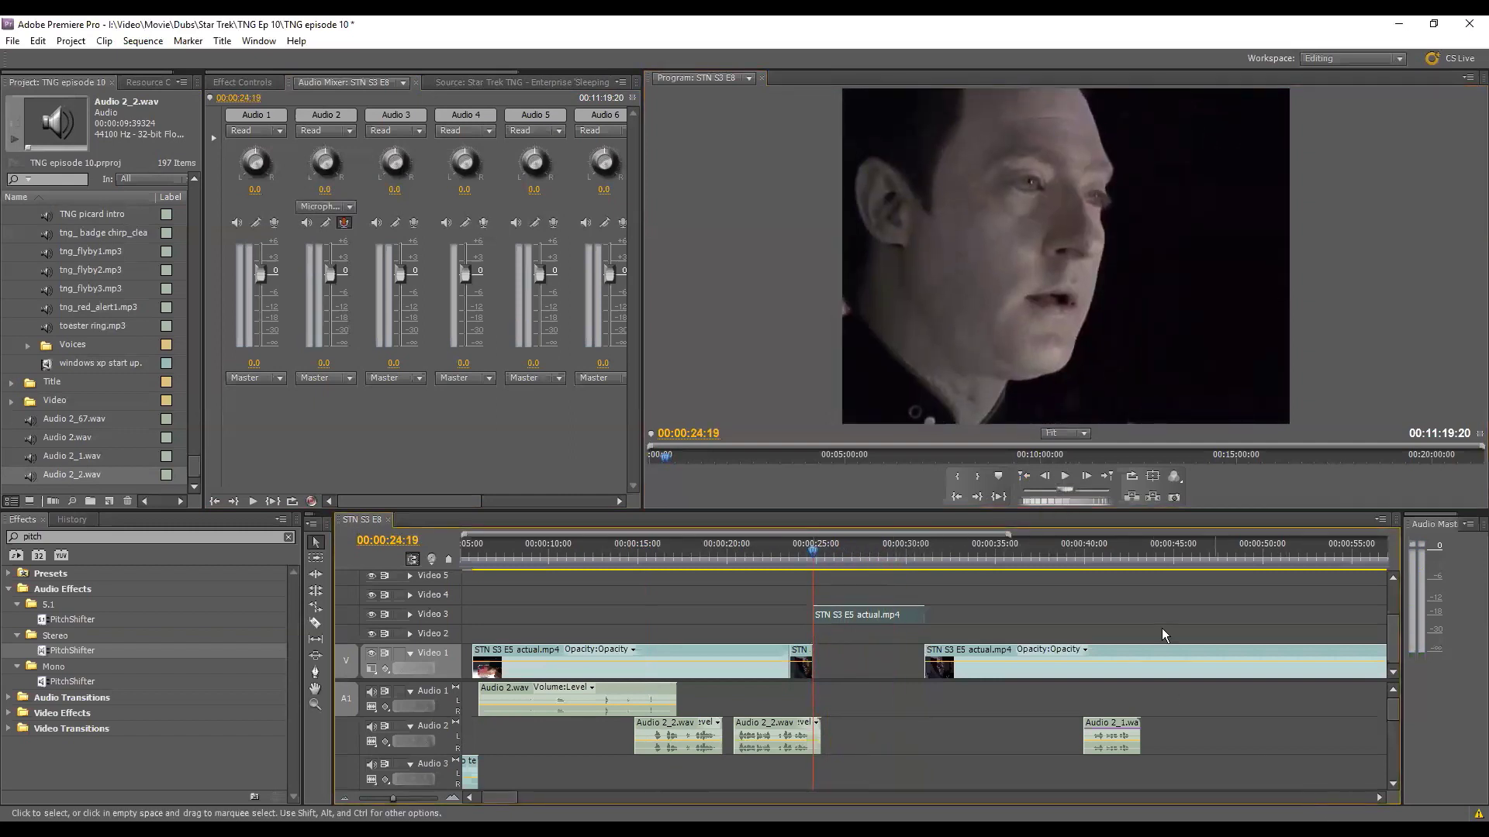
left_click(746, 725)
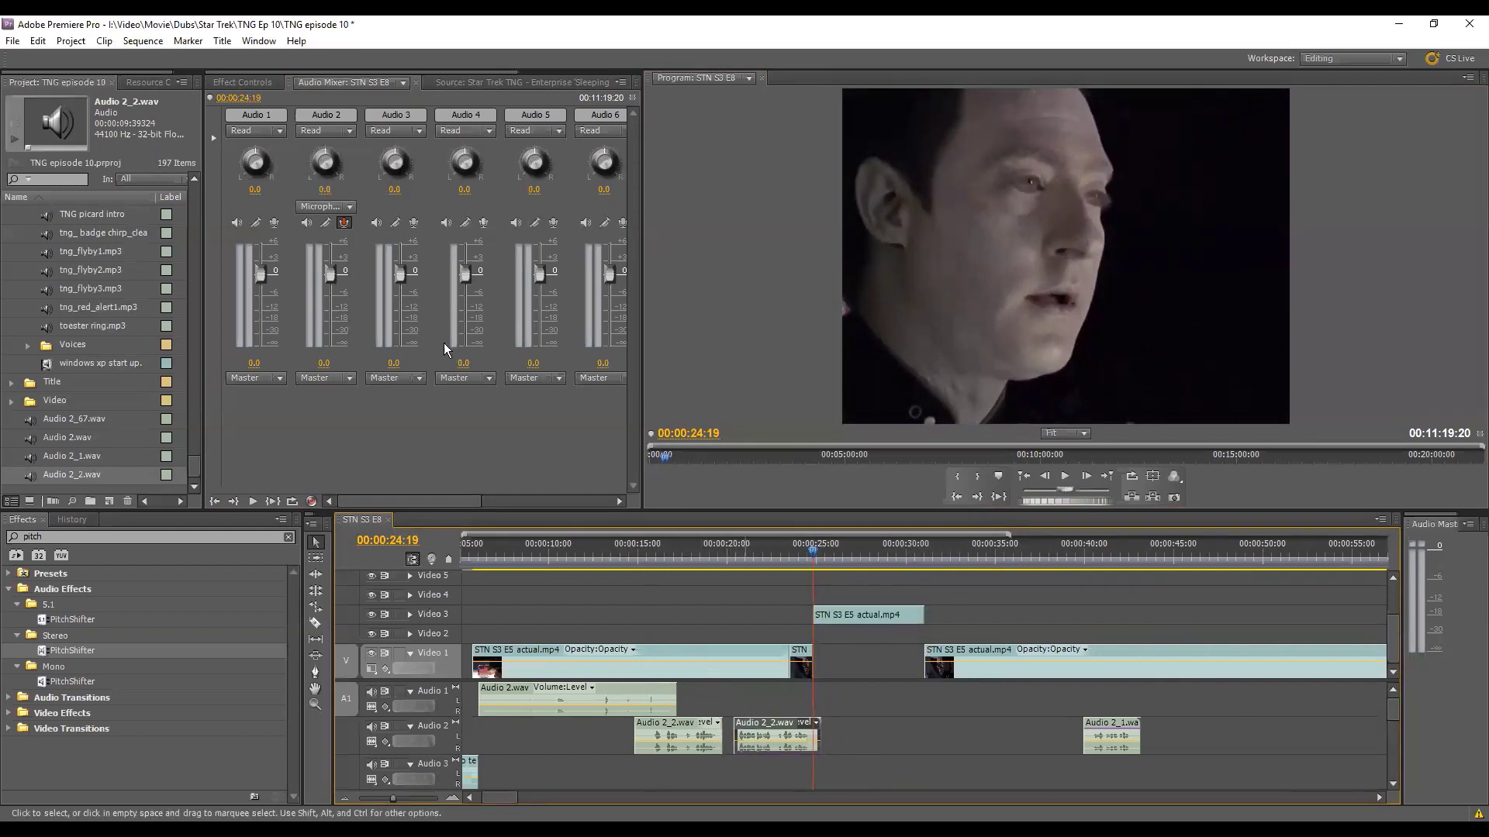
key("alt+Up")
key("alt+Tab")
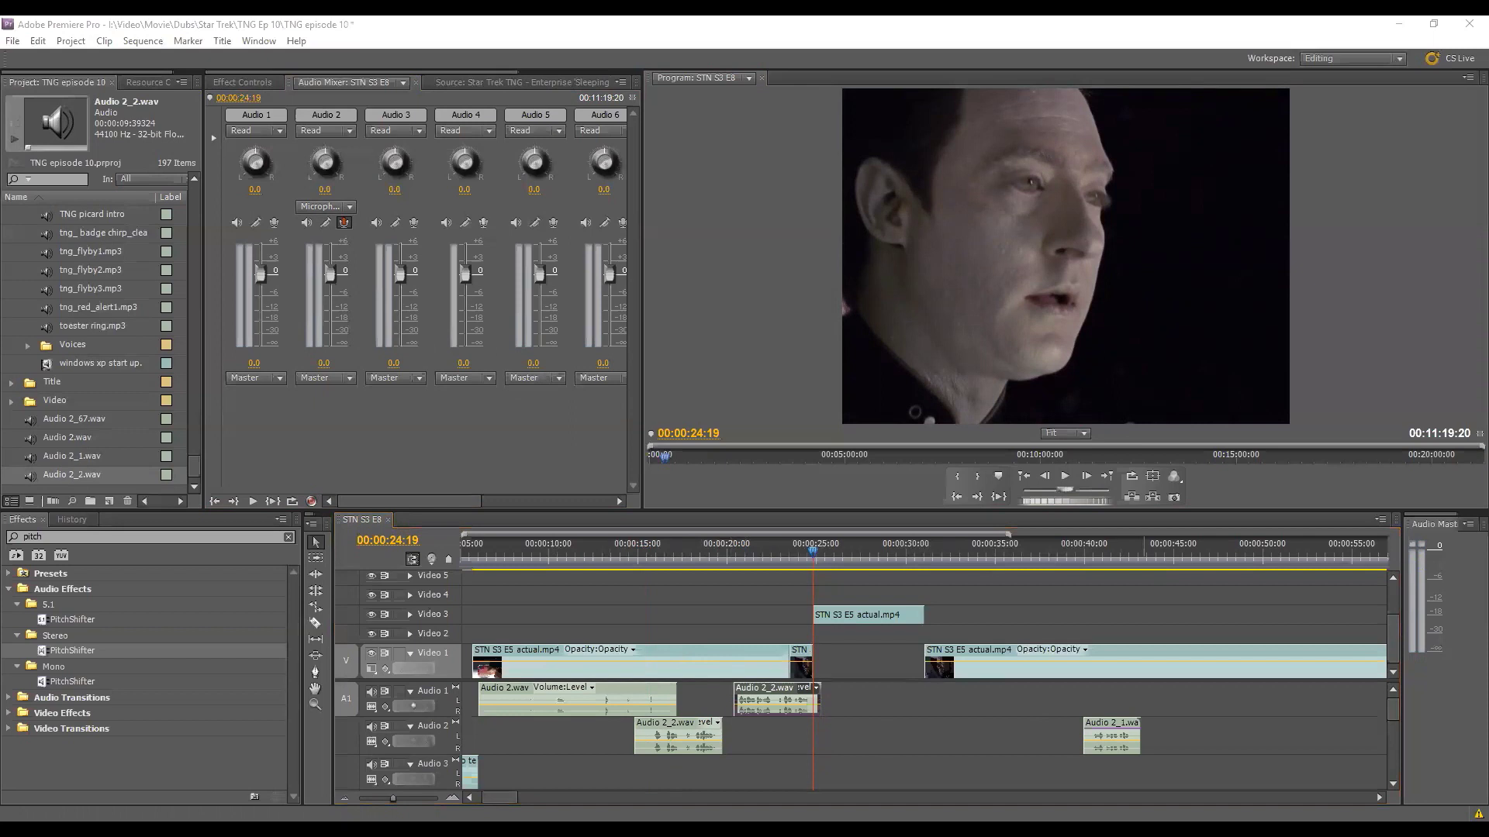
Record a new voice take on Audio 2 from 00:00:24:19 to about 00:00:29:00
left_click(311, 502)
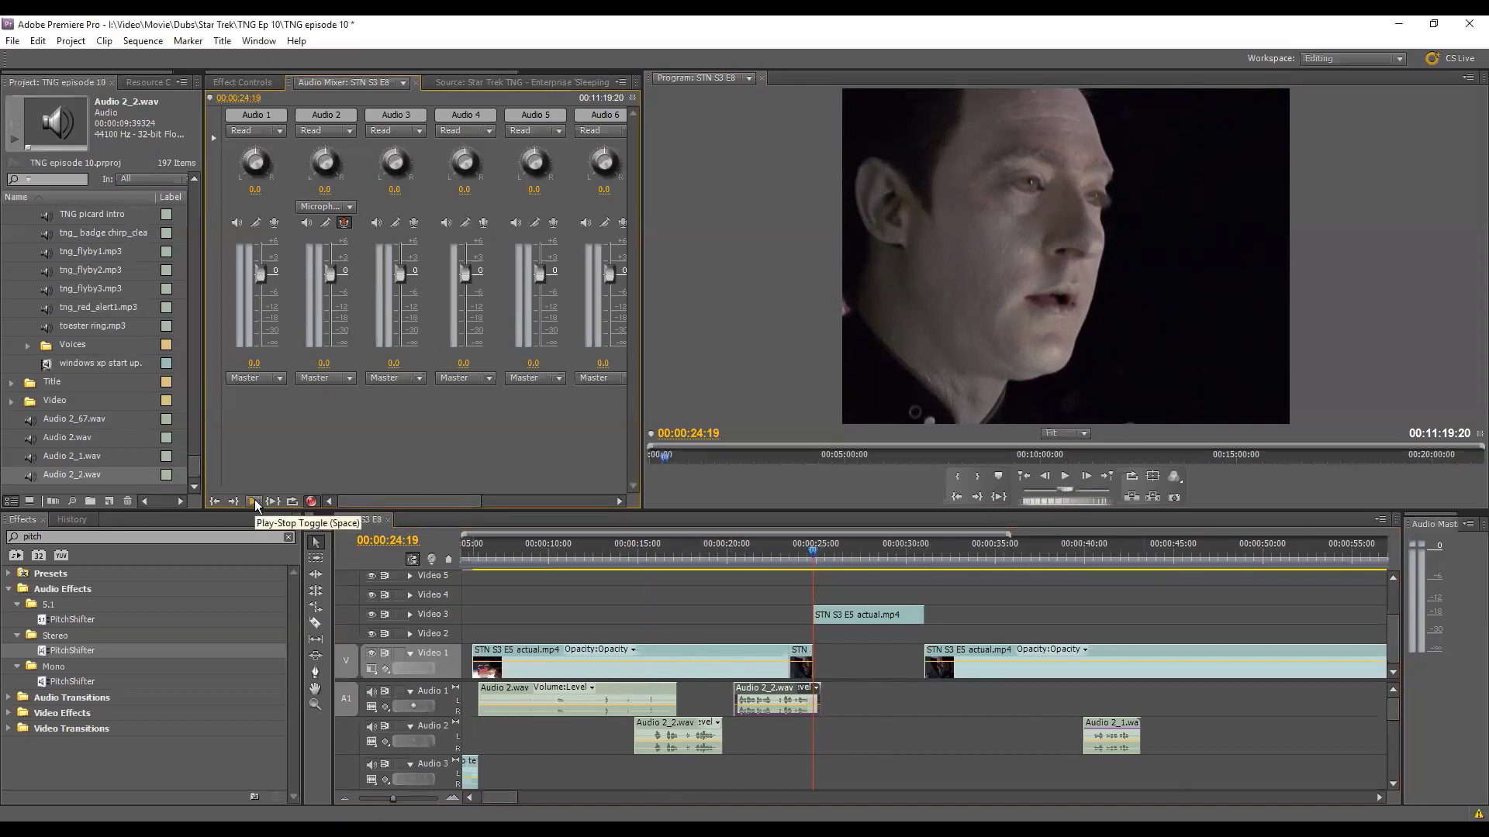
left_click(253, 502)
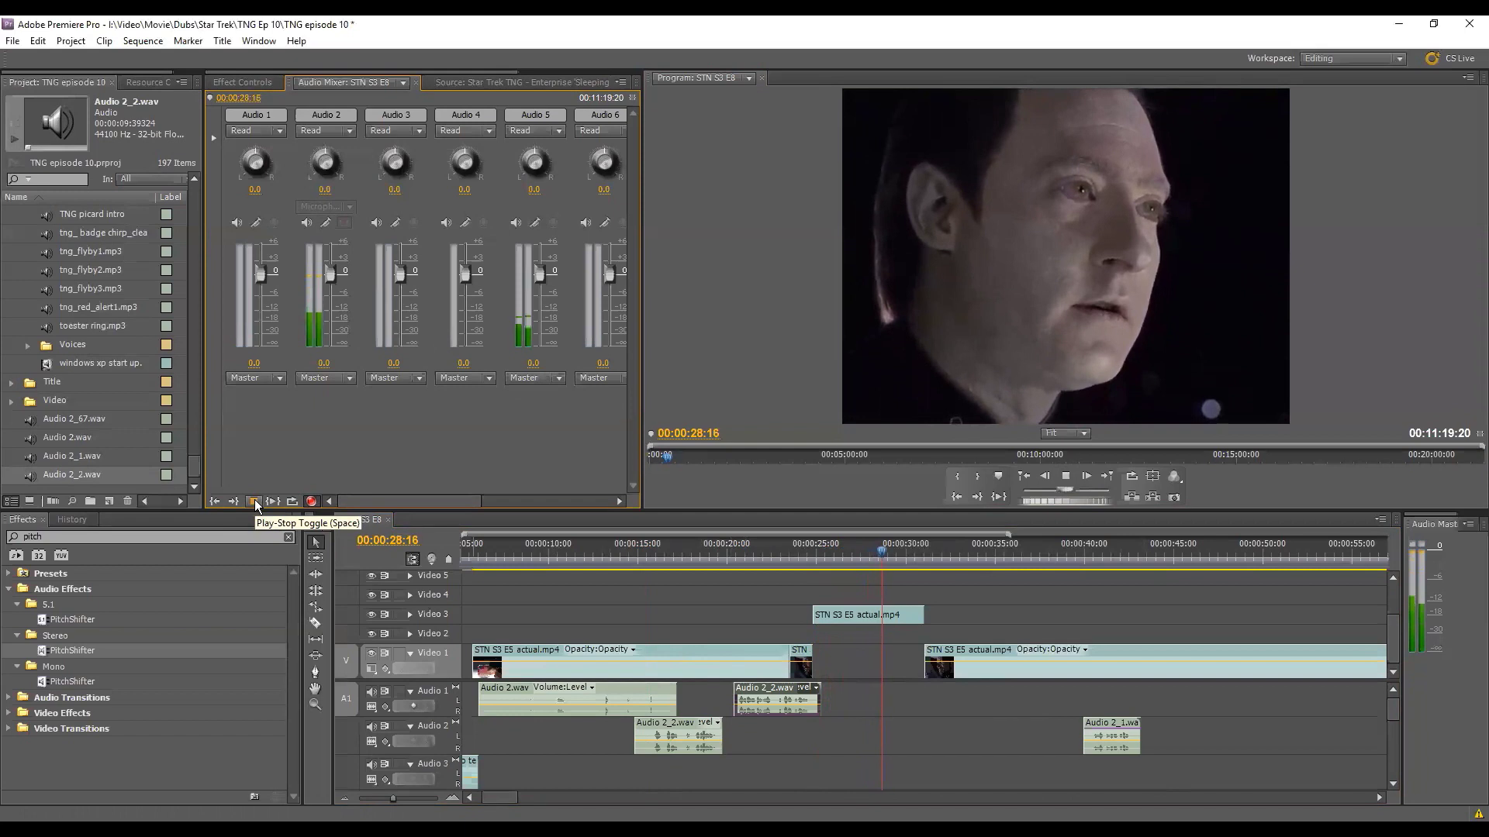
left_click(254, 502)
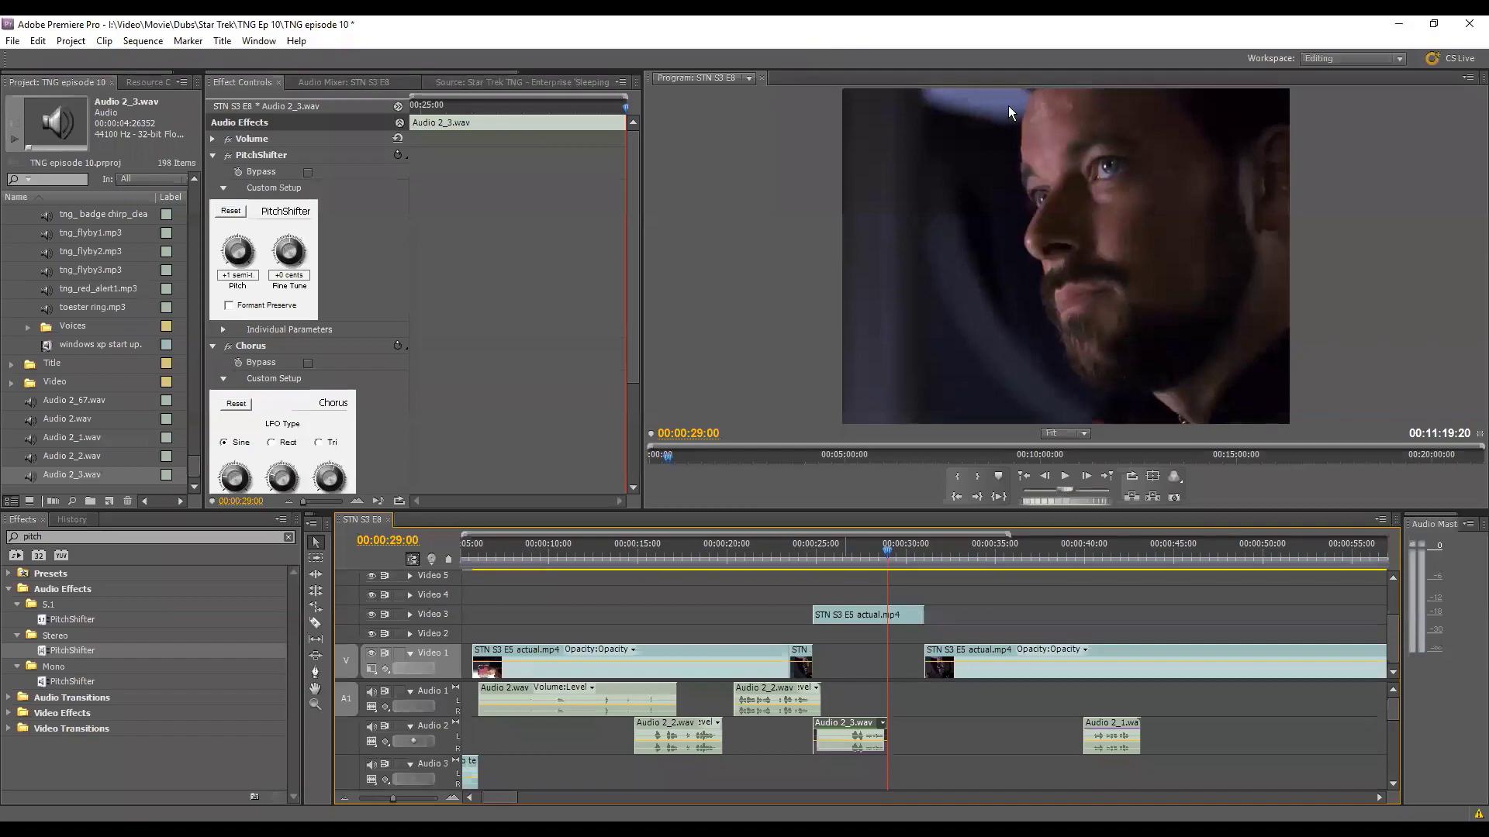
Preview the Audio 2_3.wav take, trim both its ends so it starts at about 00:00:25:08, and play it back
left_click(1064, 476)
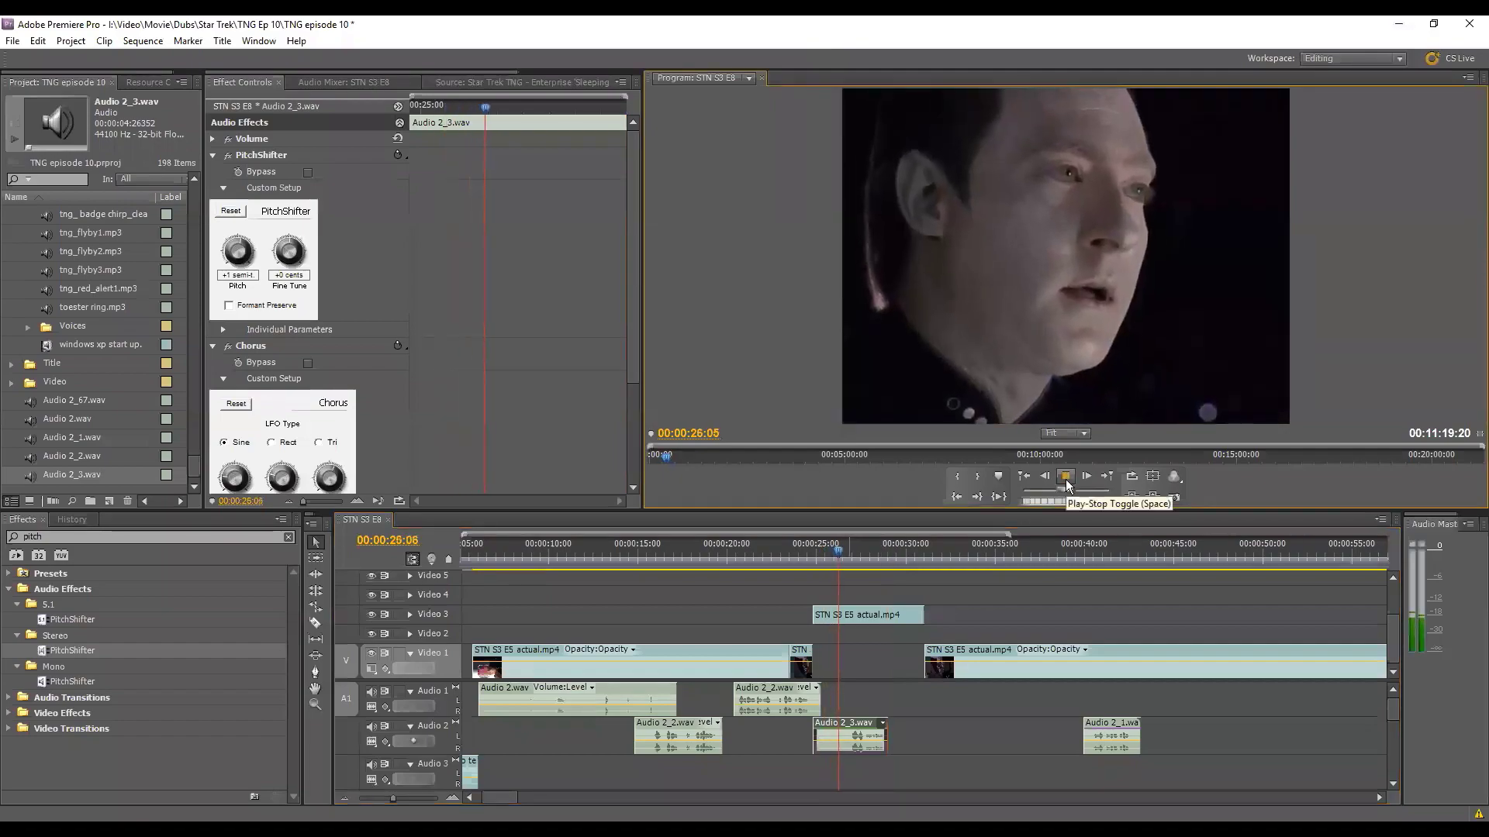
left_click(1066, 479)
left_click(803, 552)
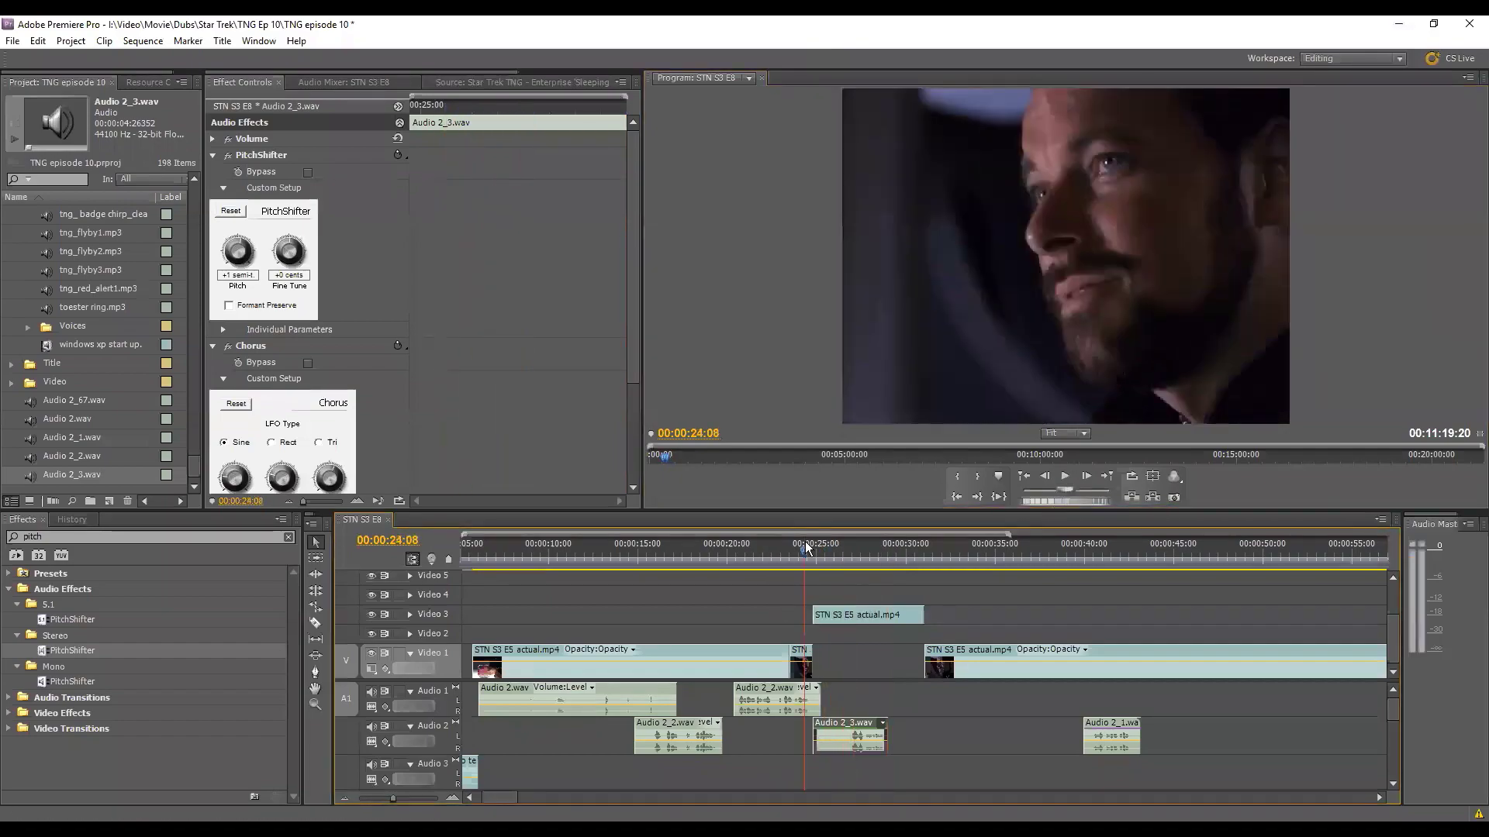
left_click_drag(840, 739, 849, 739)
left_click(1065, 476)
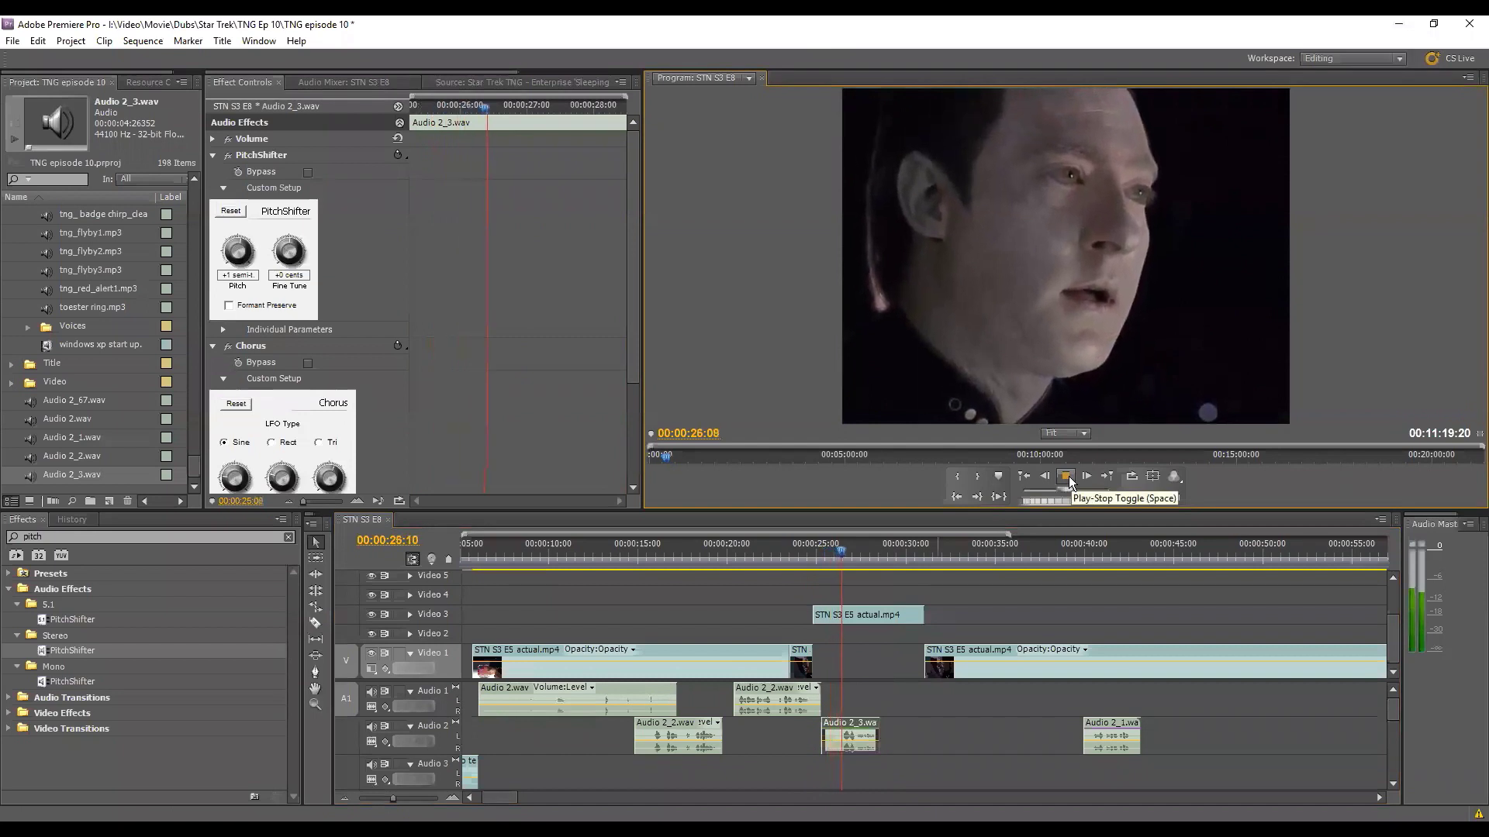
left_click(1067, 477)
Nudge the Audio 2_3.wav clip slightly later than 00:00:25:08 on Audio 2 and preview it against the lip movements
left_click_drag(807, 551, 823, 557)
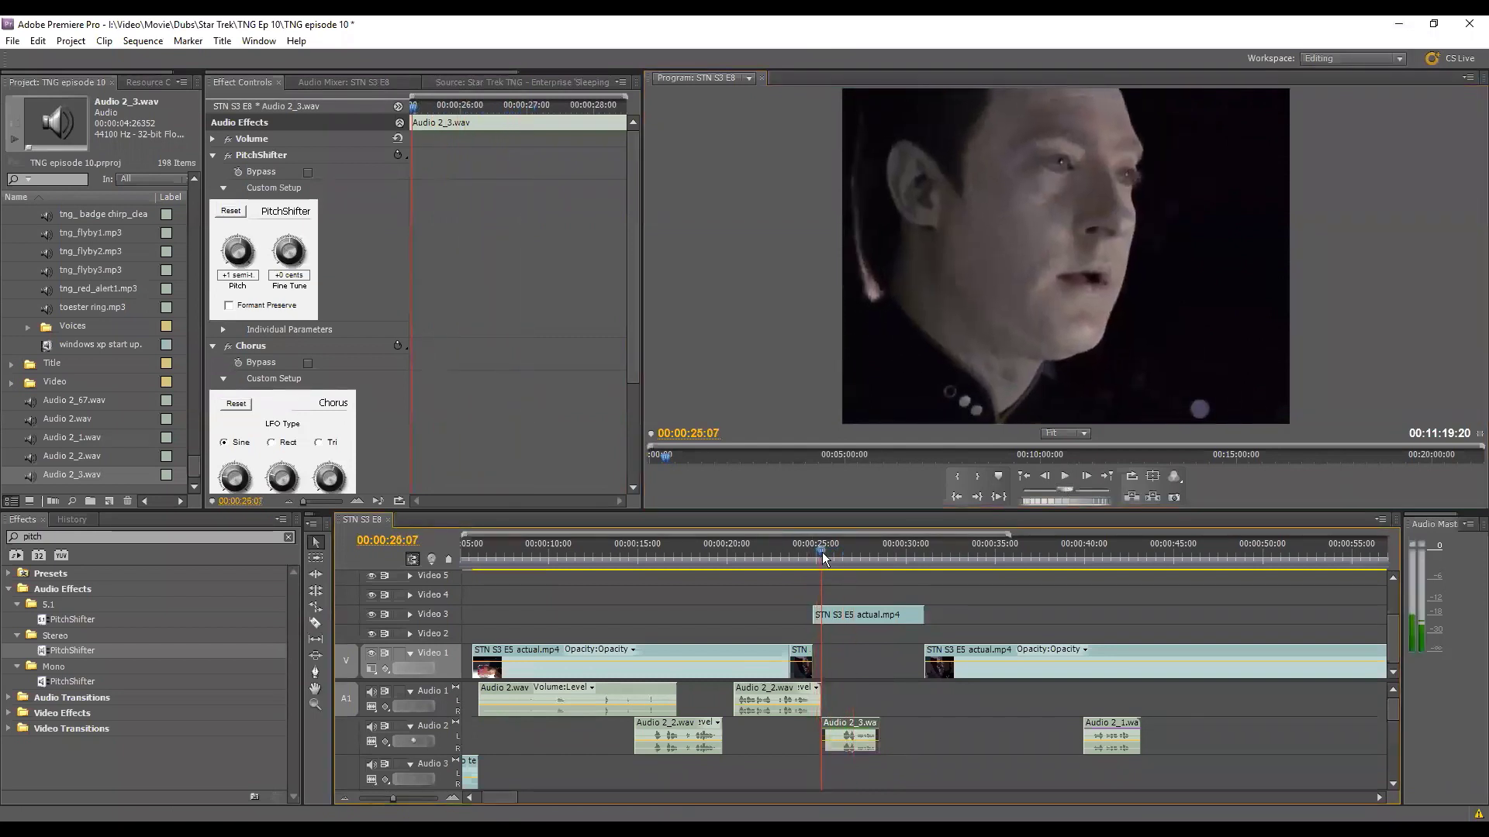
left_click(822, 565)
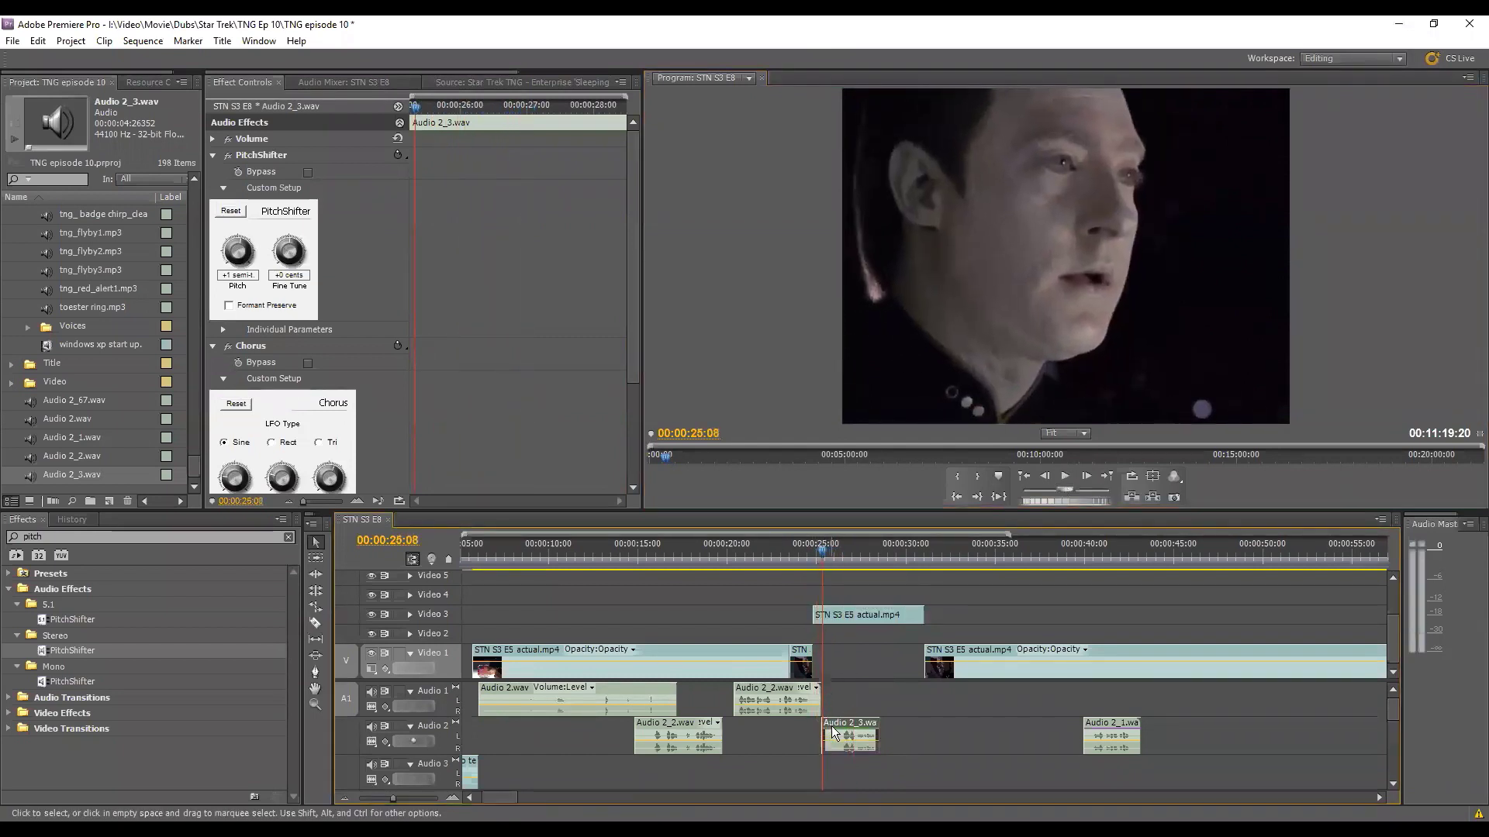
left_click_drag(836, 725, 838, 726)
left_click(1067, 478)
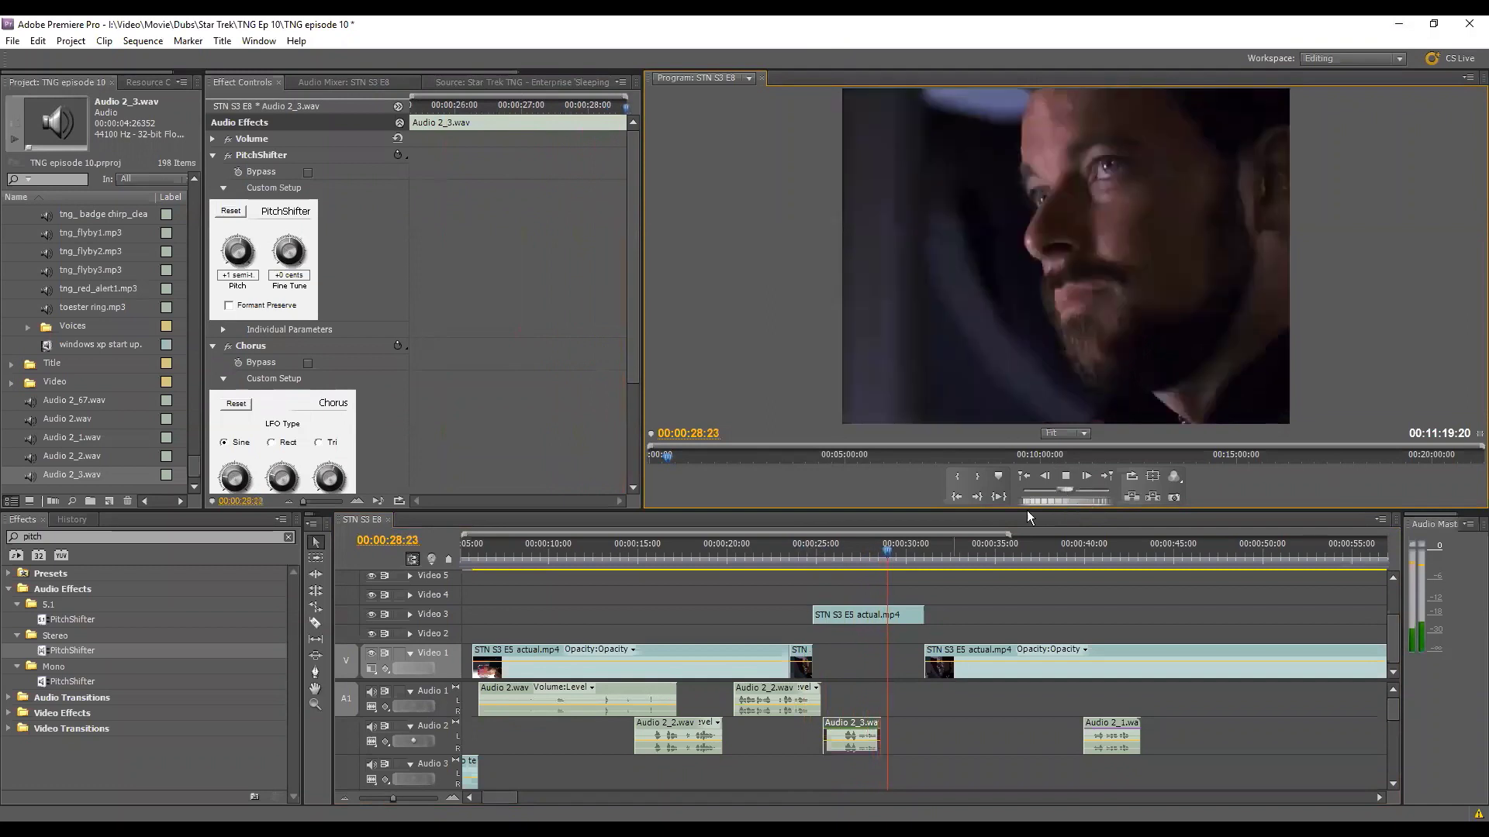
left_click(829, 546)
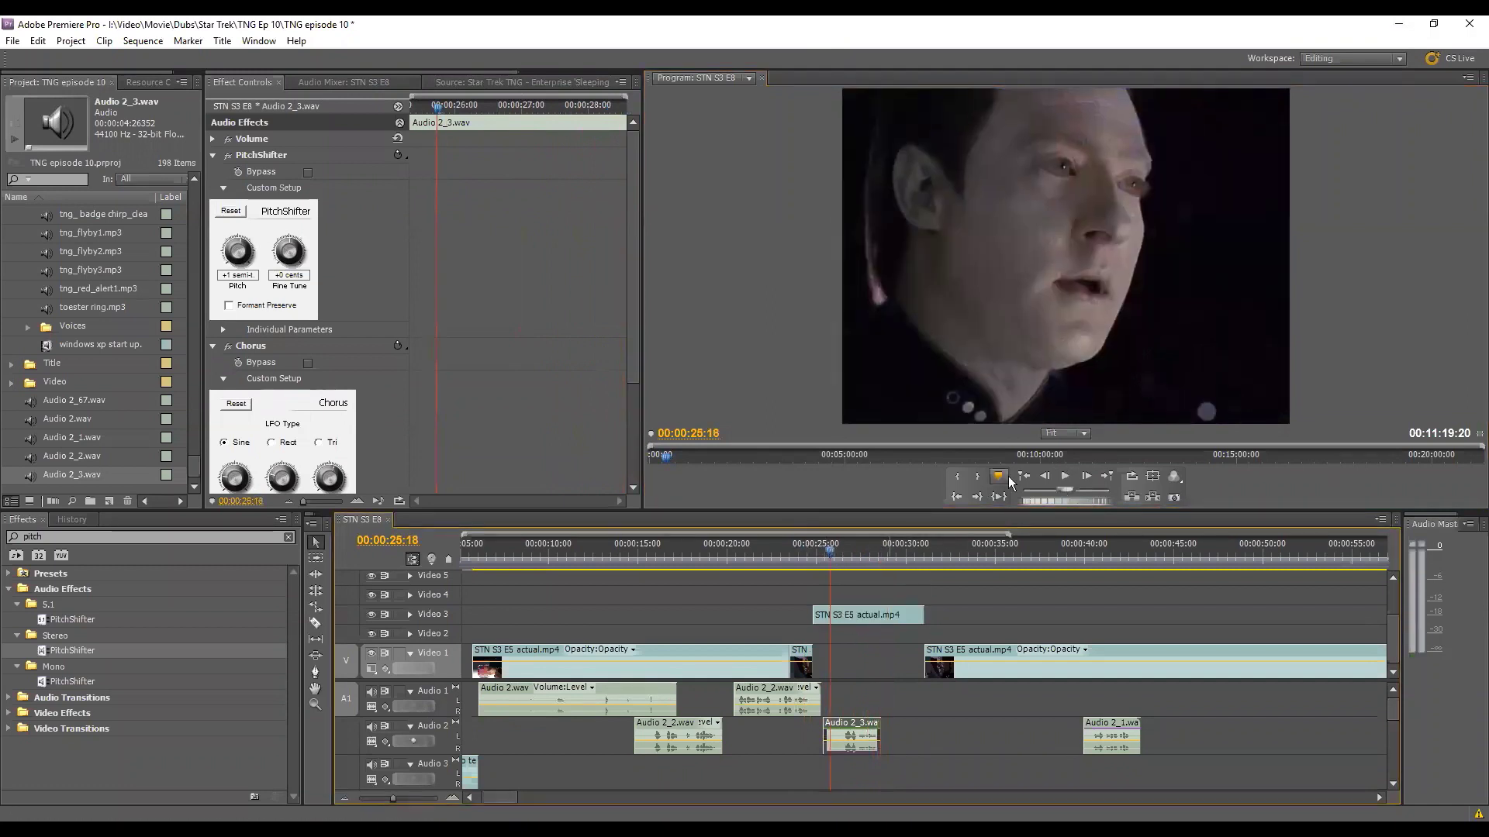
left_click(1063, 480)
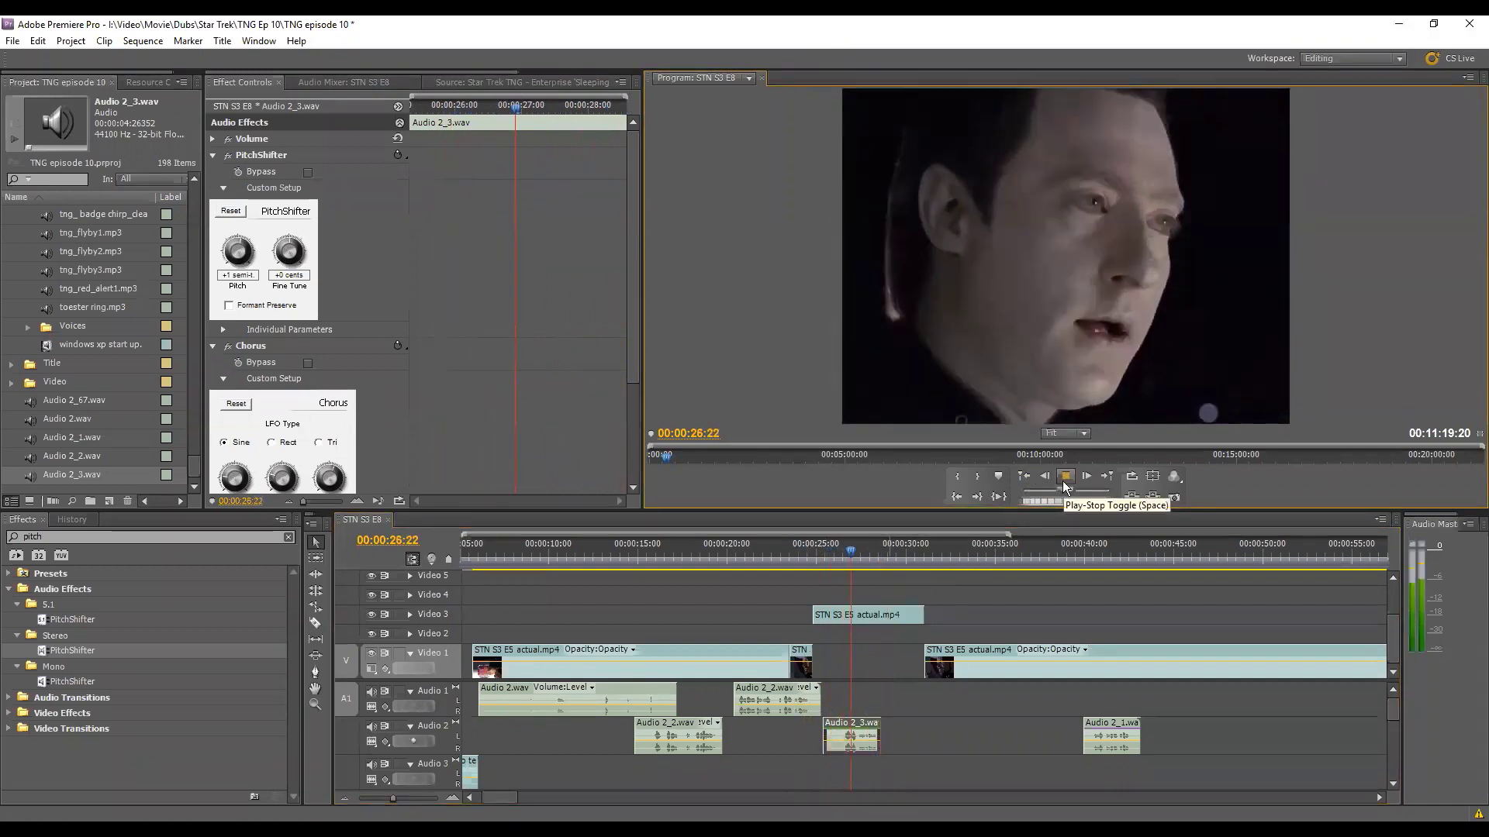
left_click(1041, 502)
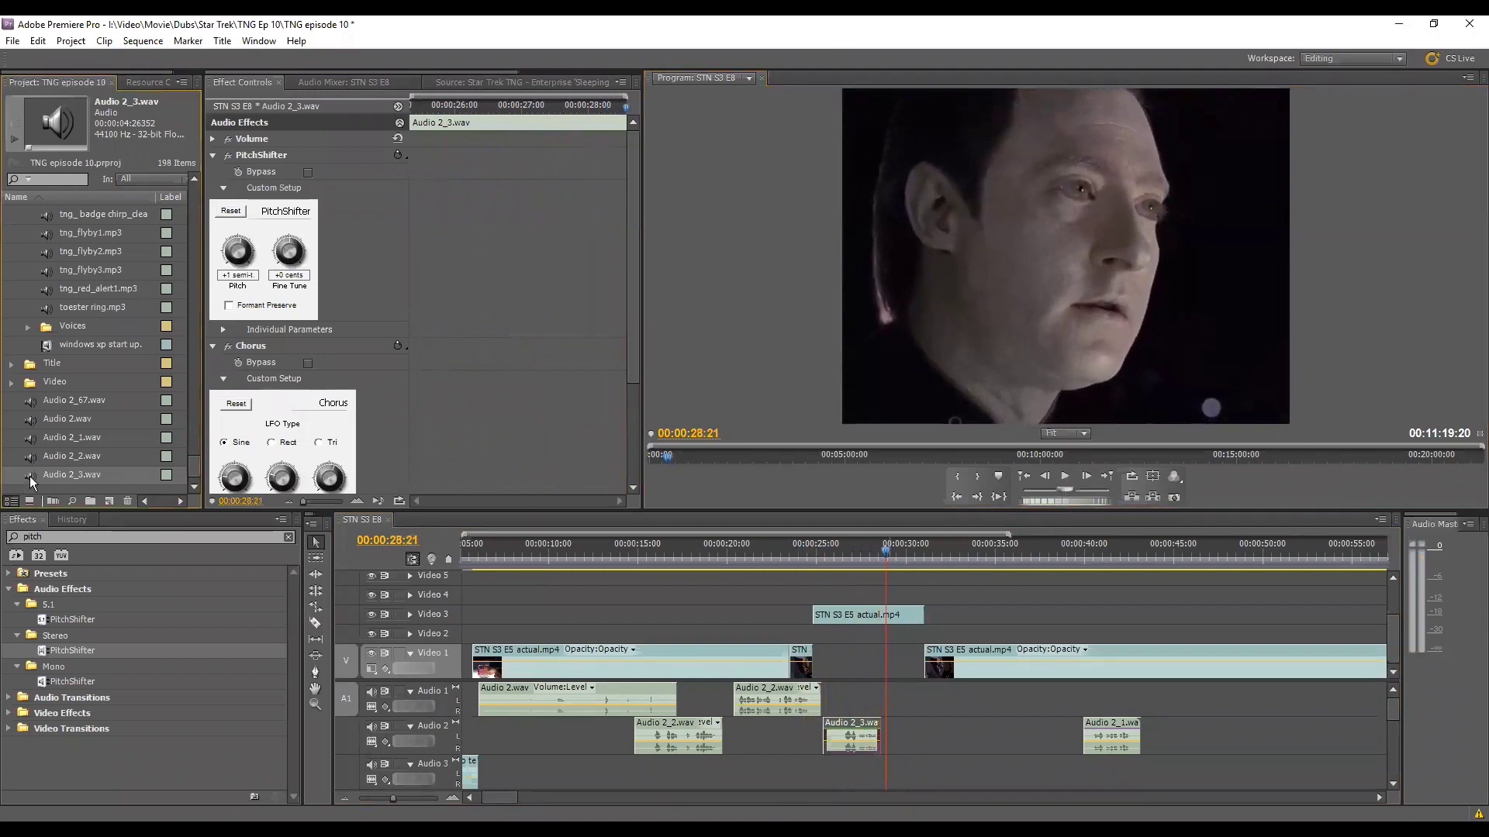
Delete the Audio 2_3.wav take from the project together with its timeline clip, and go back to just before the Video 3 shot
key("Delete")
left_click(808, 448)
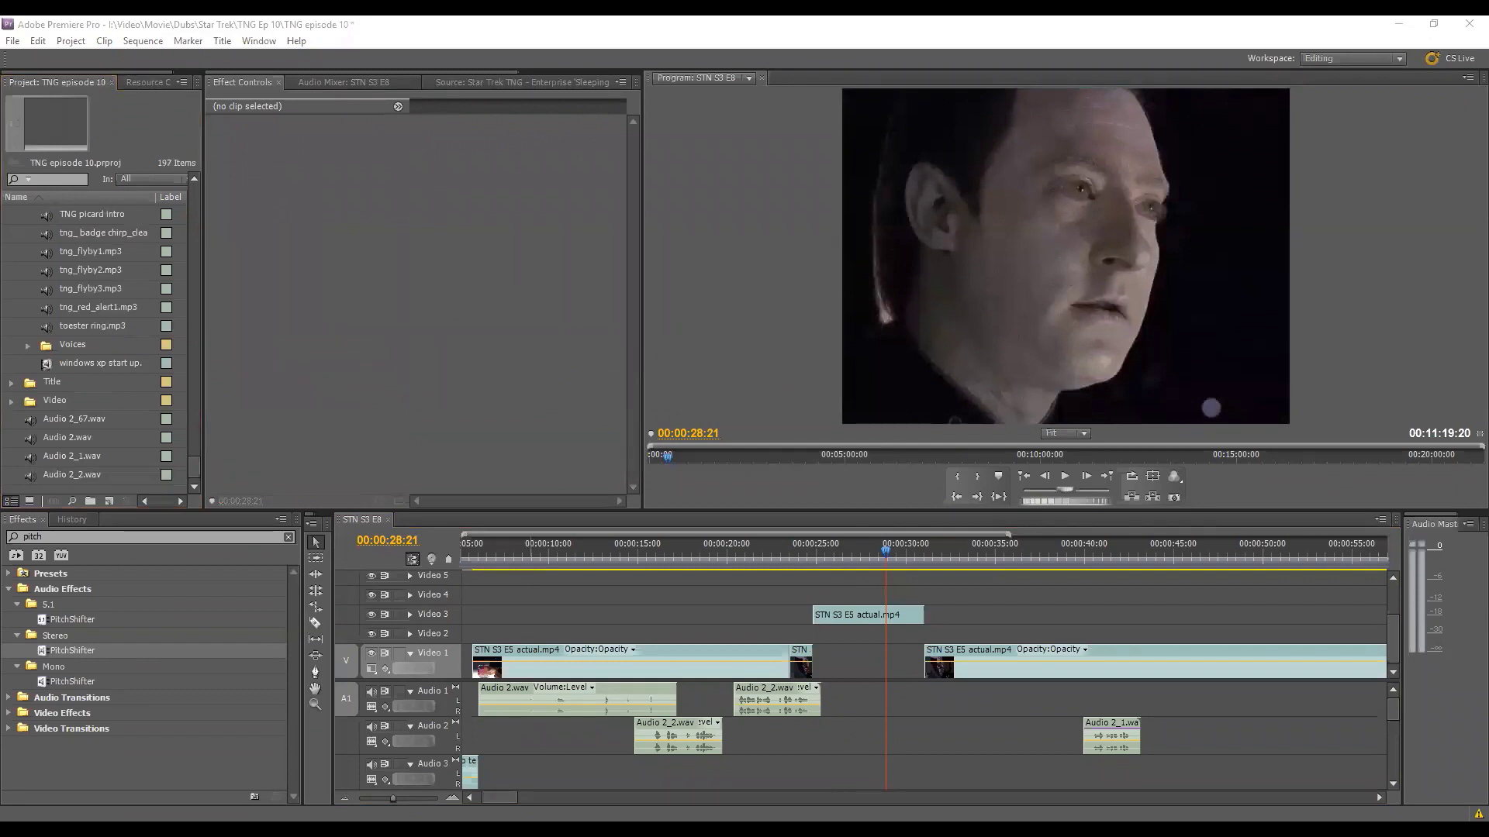
left_click(902, 728)
scroll(878, 552, "up", 2)
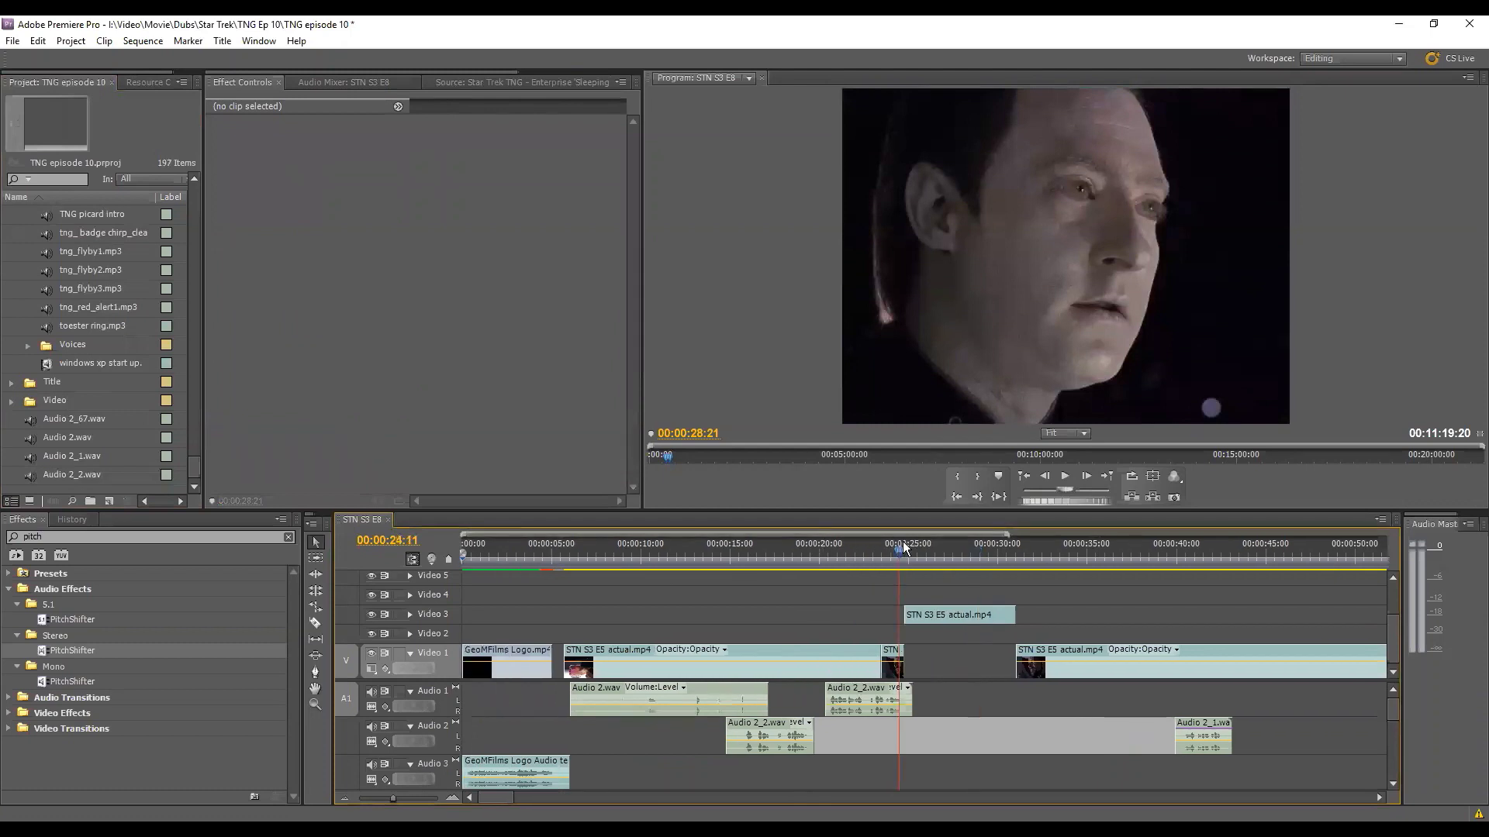
Play back the Video 3 shot from just before its start to rehearse the timing of the line
left_click(904, 546)
left_click(1070, 481)
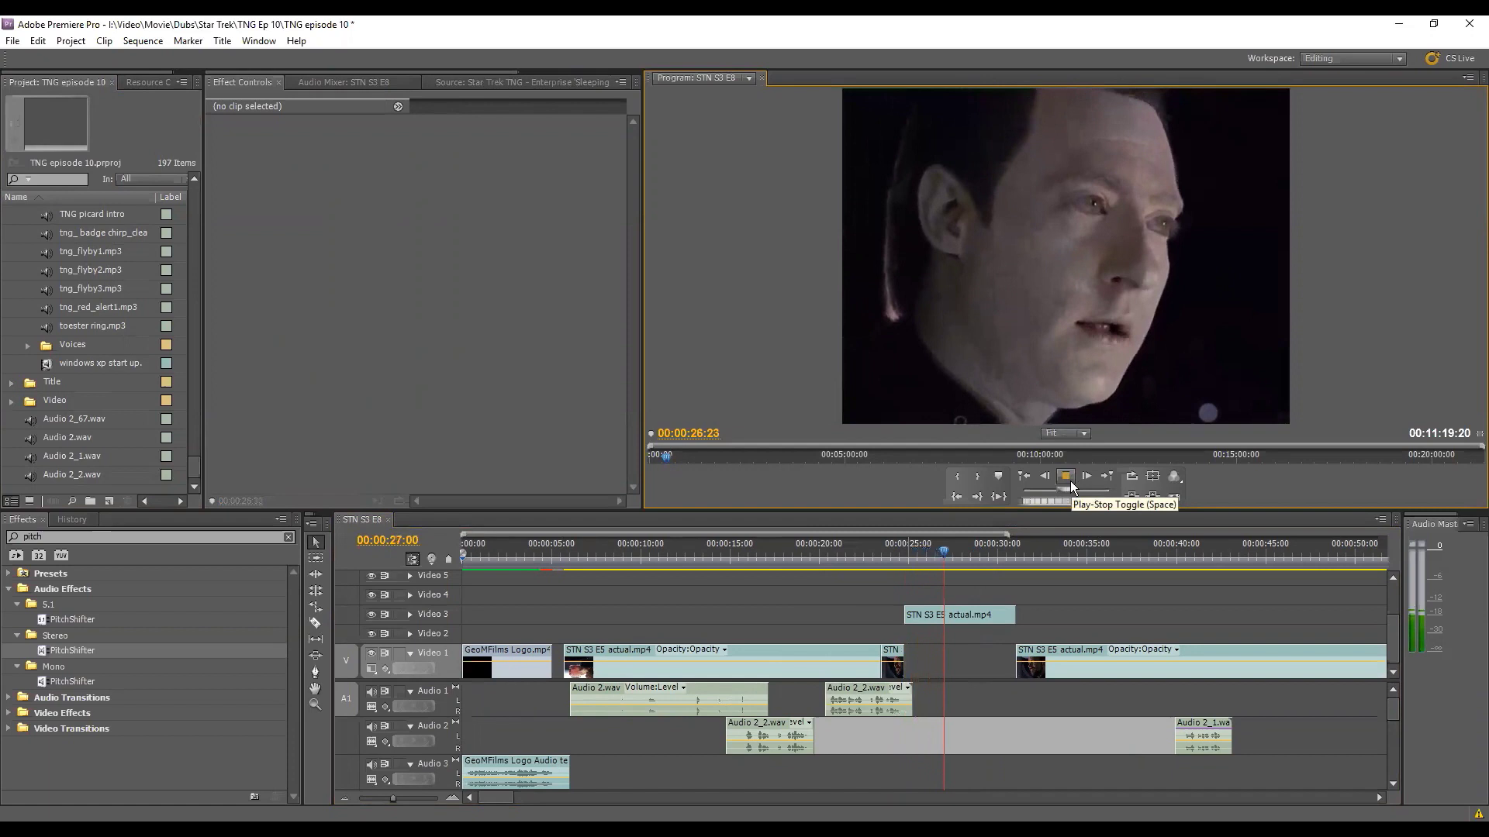
left_click(1065, 476)
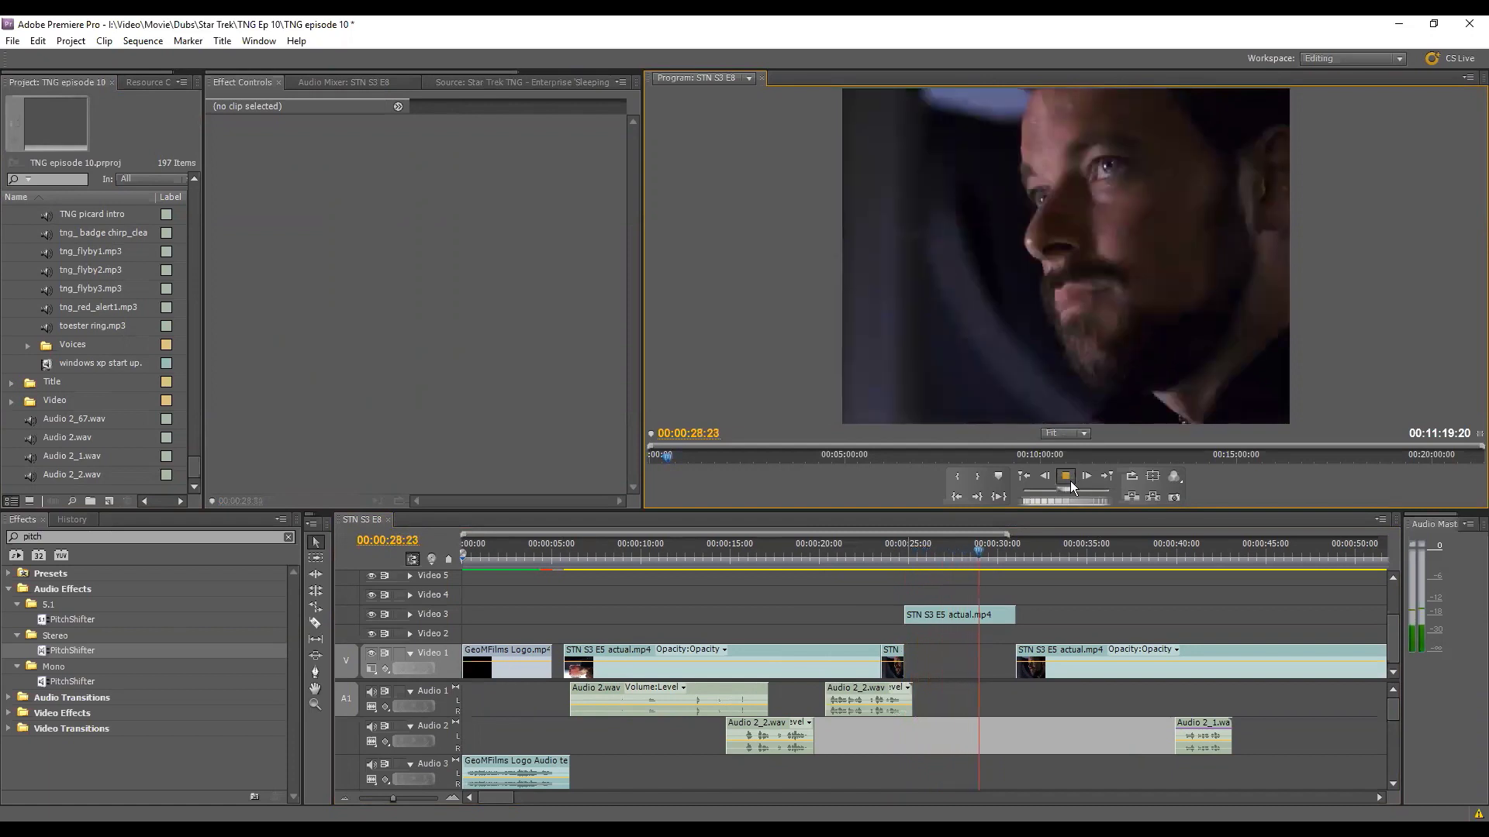
Record a new voice take on Audio 2 from 00:00:24:17 to about 00:00:29:16
left_click(904, 552)
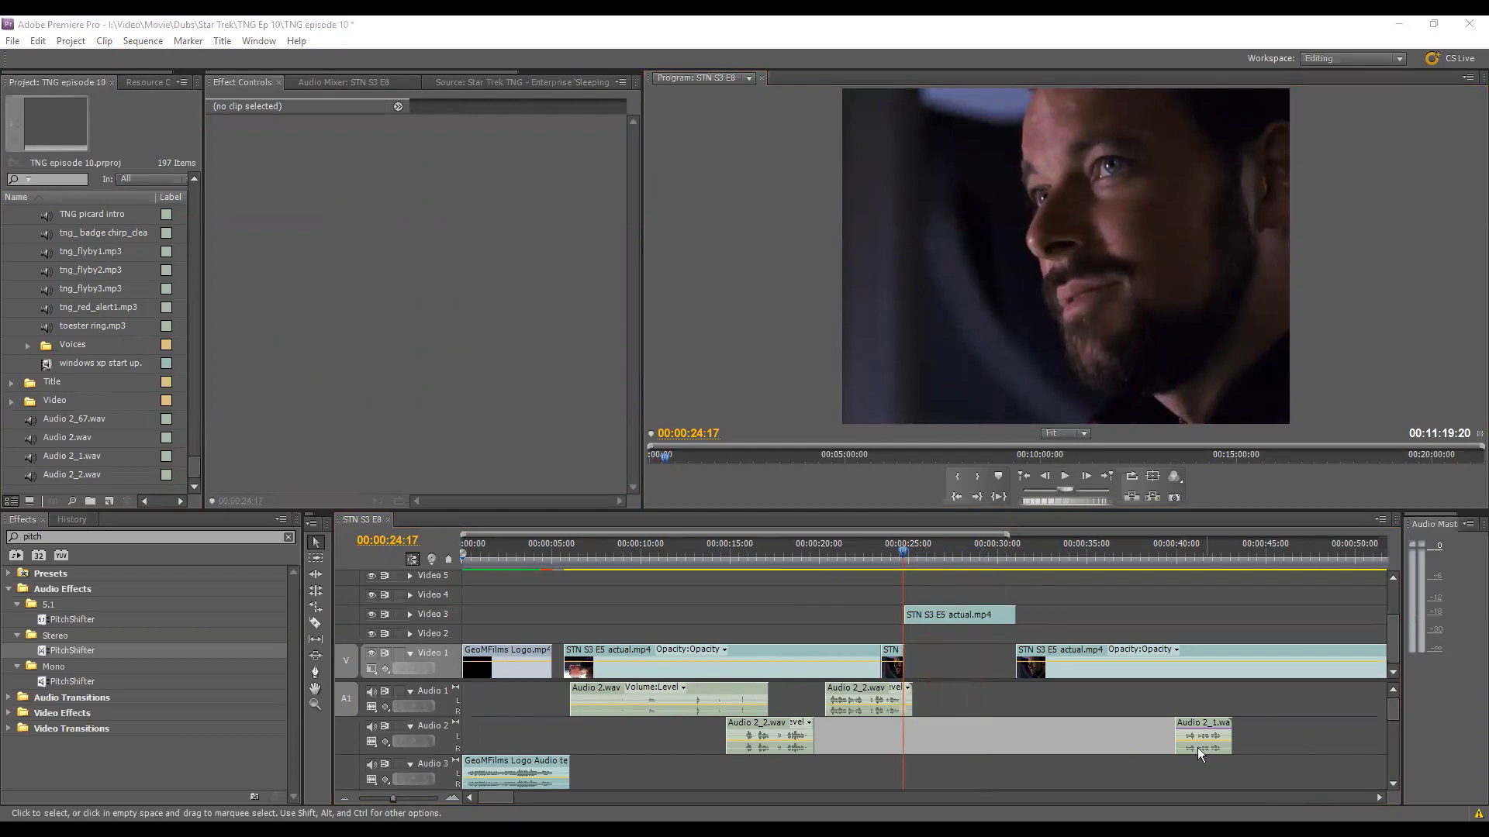
left_click(332, 78)
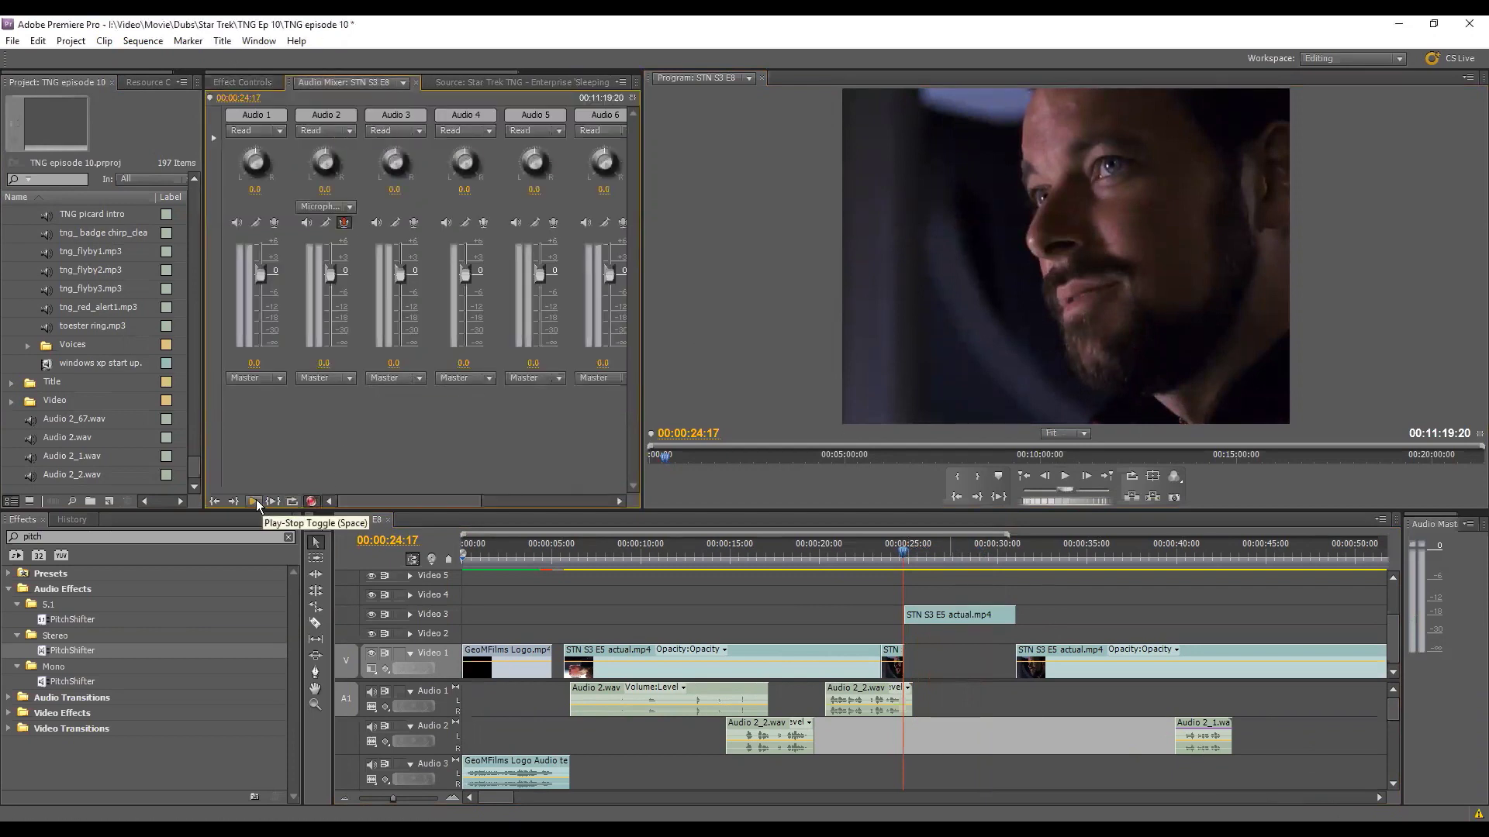
left_click(257, 501)
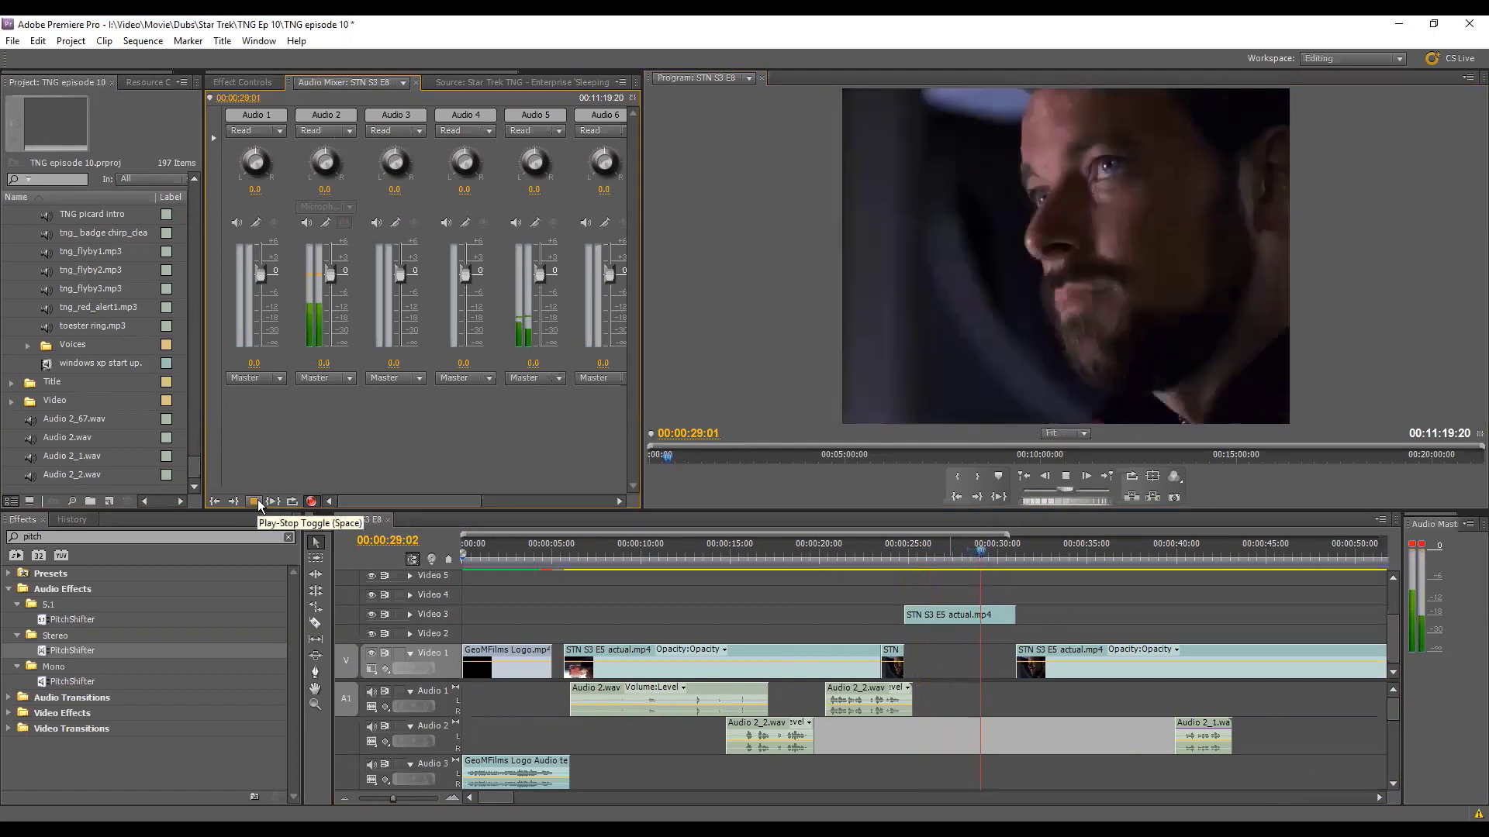
left_click(257, 501)
Move the Audio 2_3.wav clip on Audio 2 earlier so it starts at about 00:00:24:06, and play it back
left_click(953, 734)
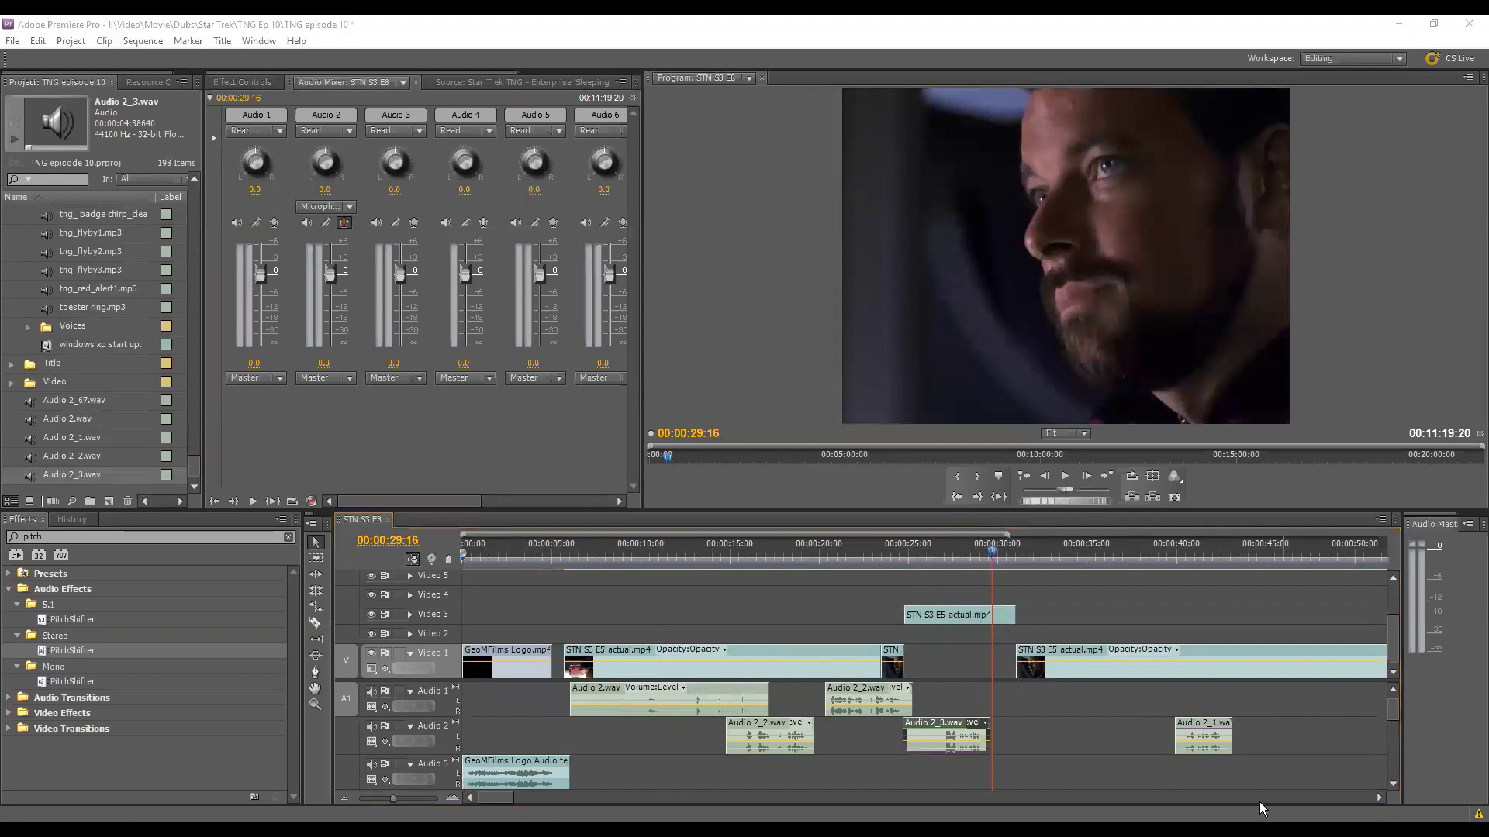
left_click(896, 554)
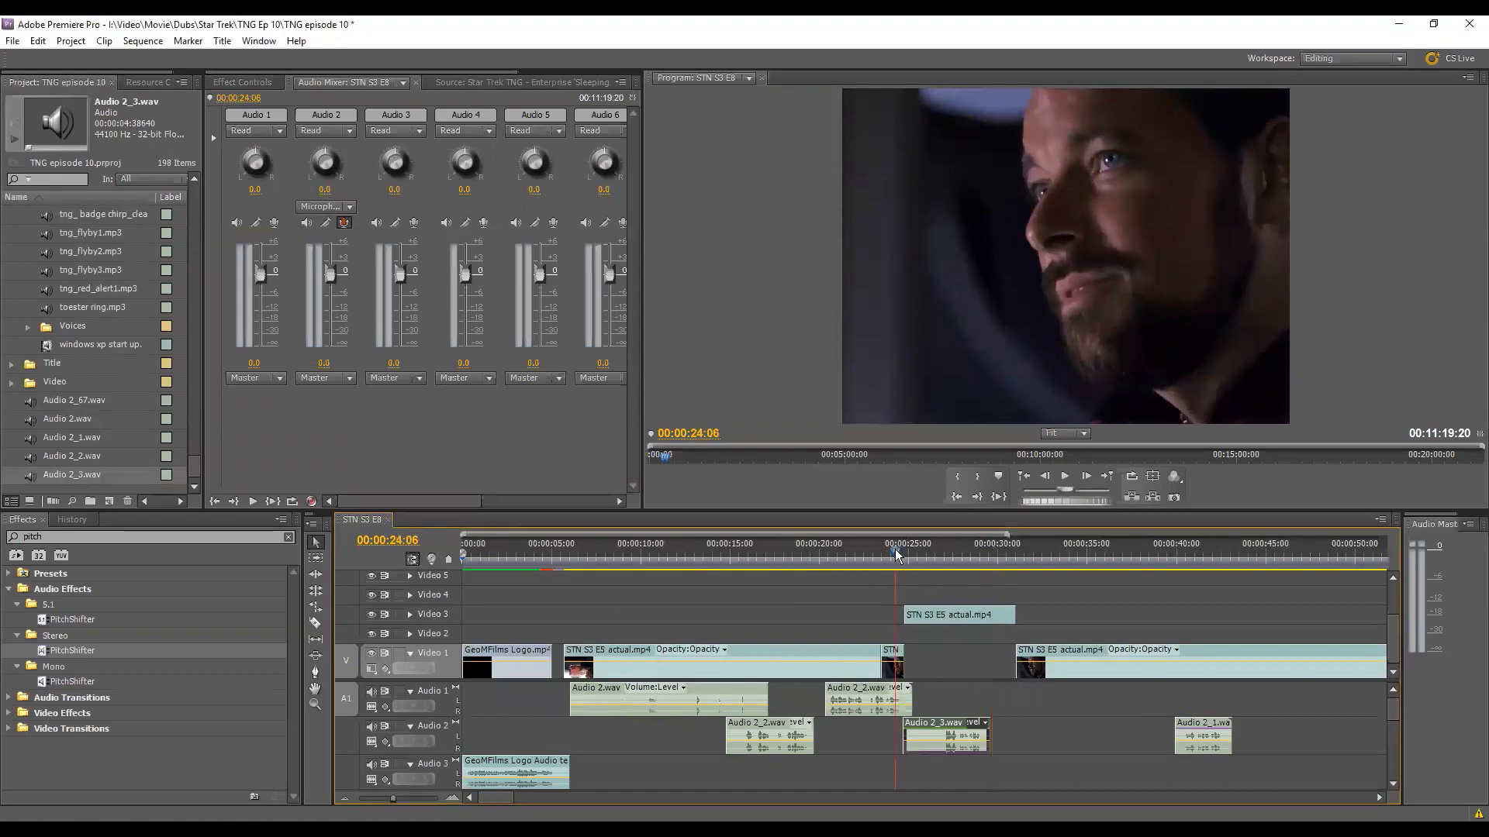
left_click(896, 554)
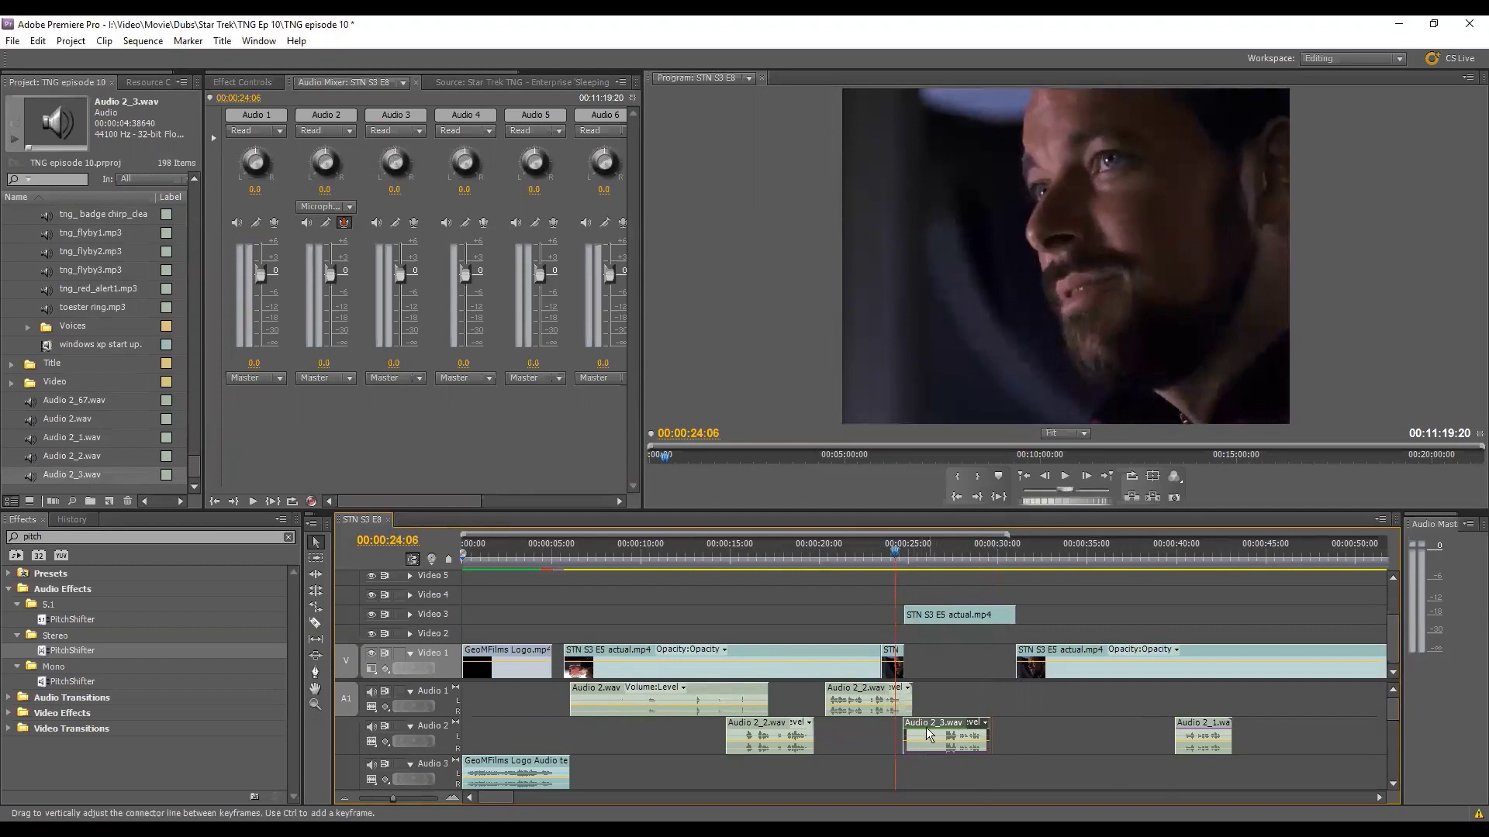
left_click_drag(925, 729, 917, 729)
left_click(1066, 479)
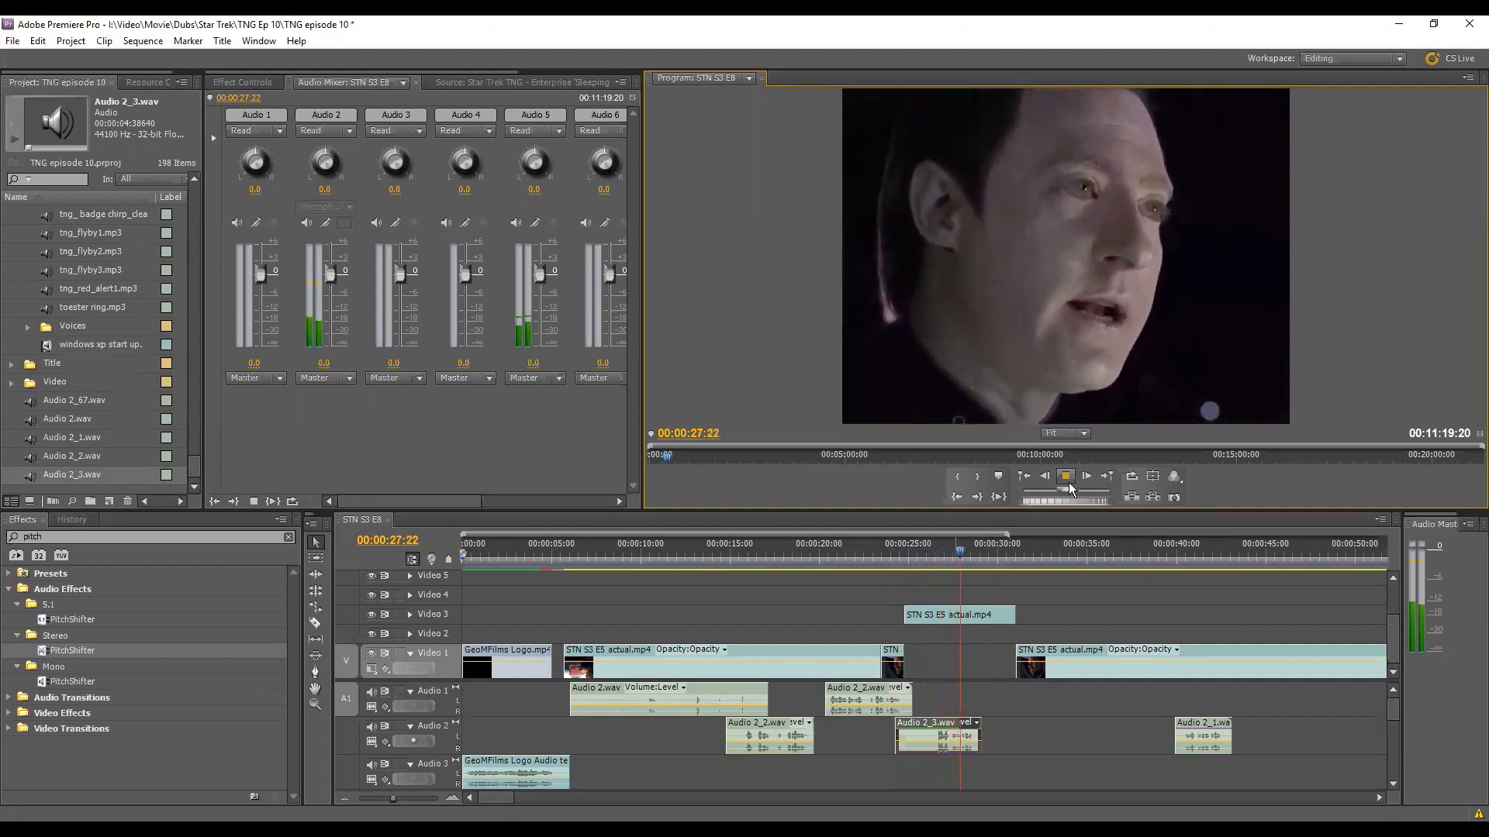
left_click(1067, 478)
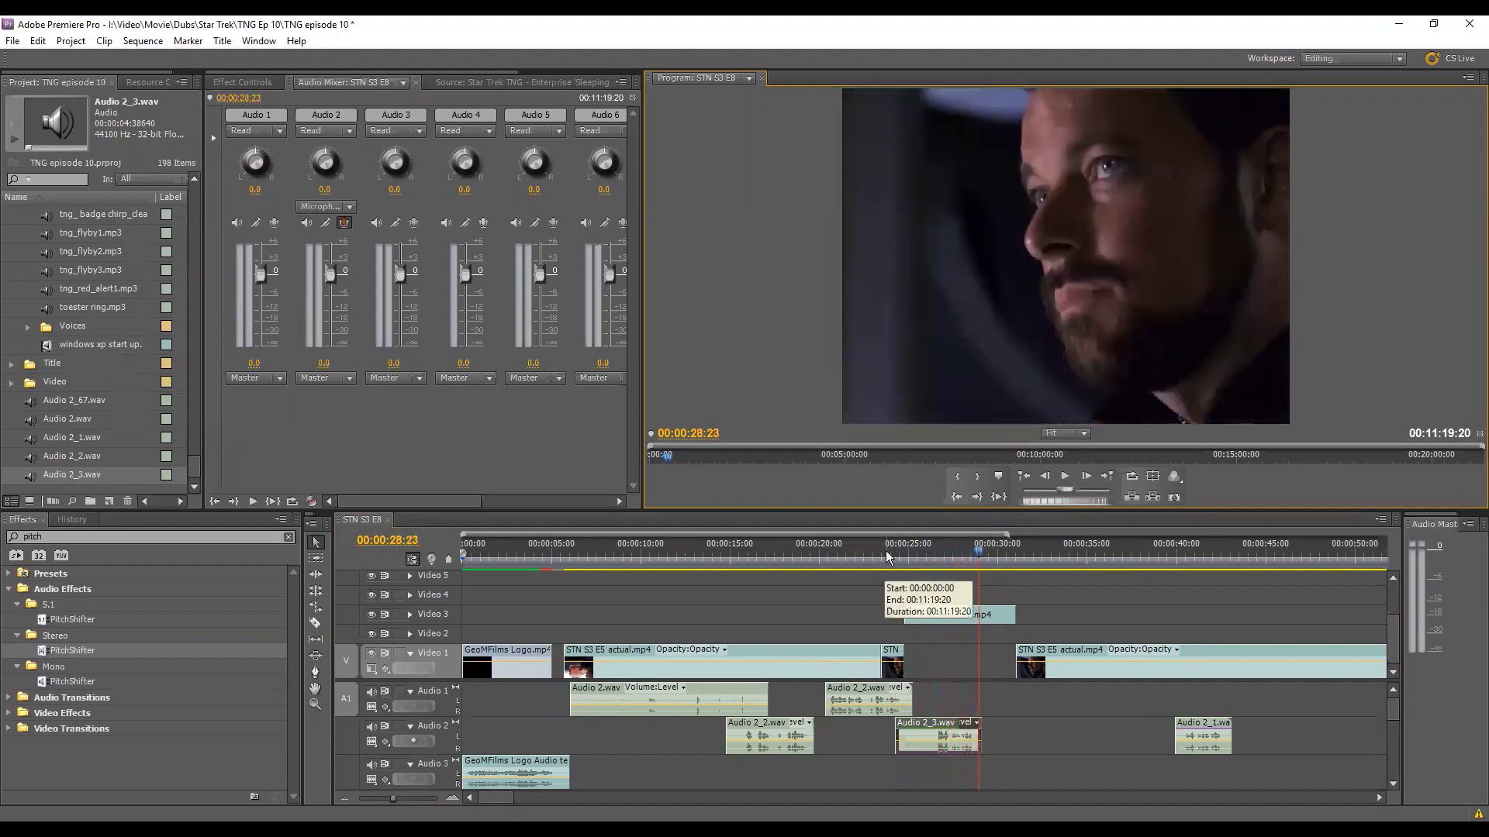
Replay the Audio 2_3.wav take, including the dialogue leading into it, to check it against the lip movements
left_click(885, 553)
key("space")
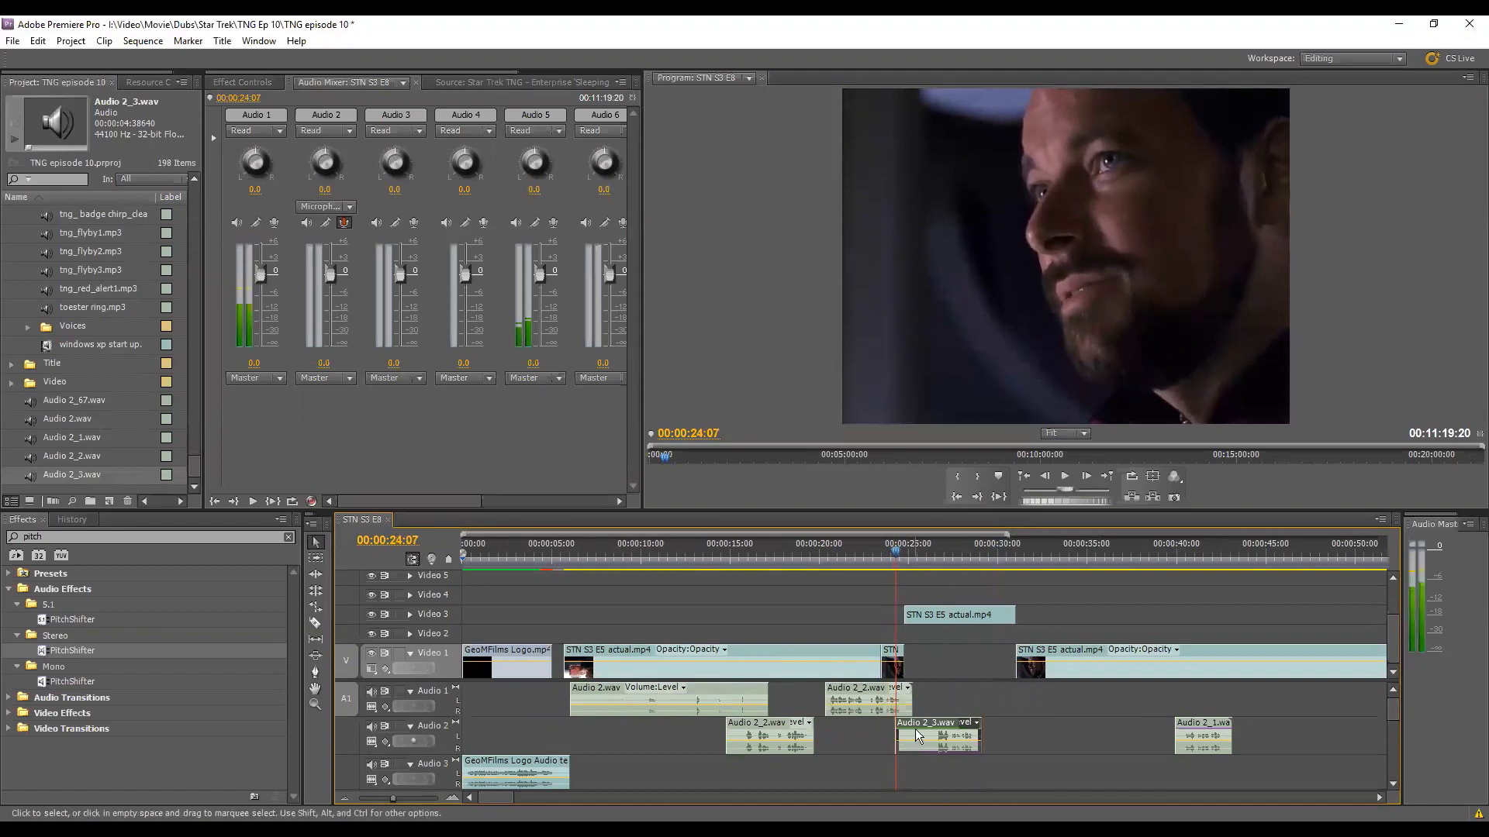
left_click(1065, 477)
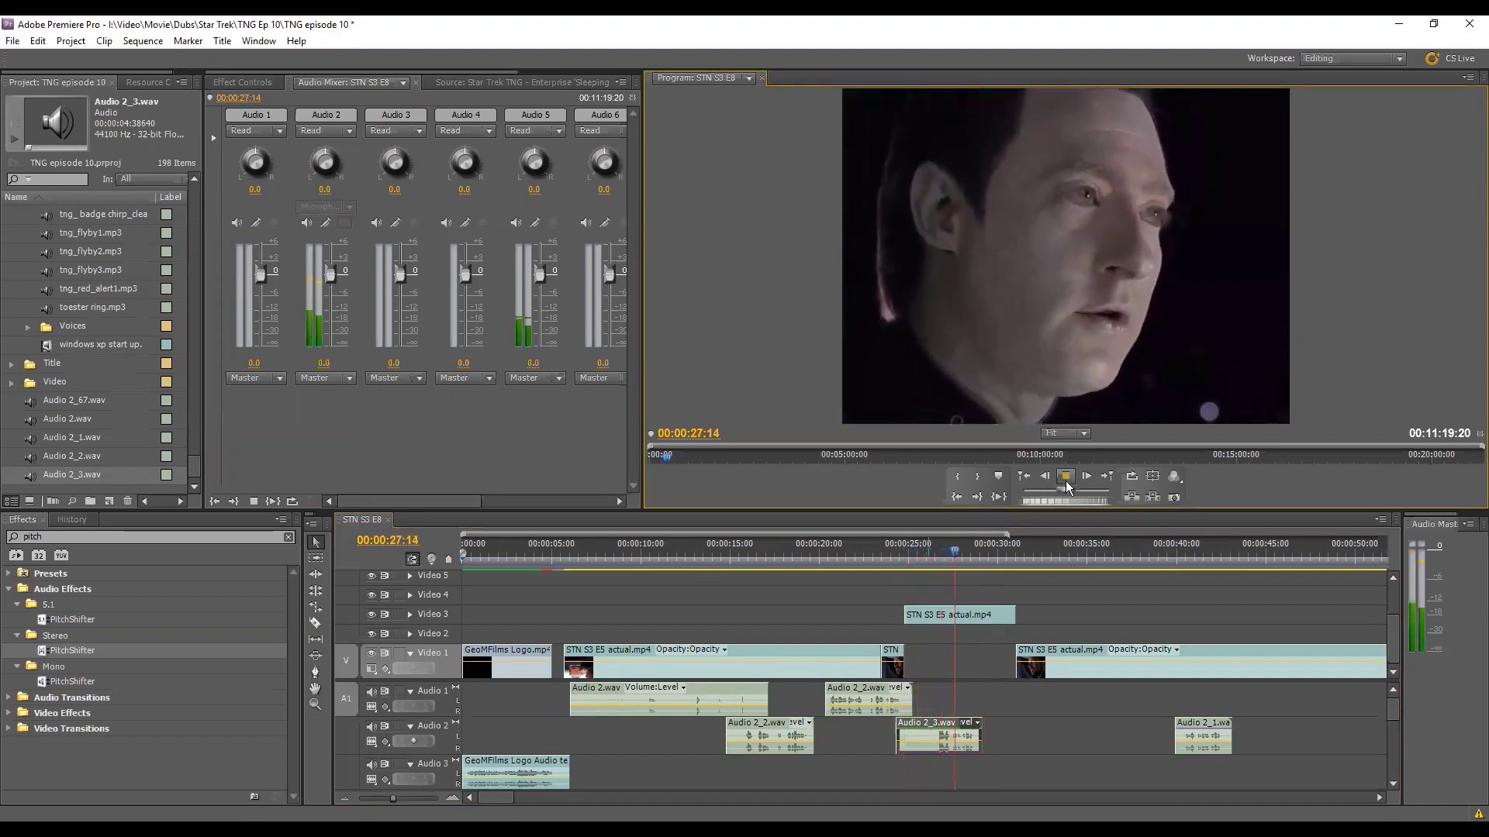
left_click(1066, 477)
left_click_drag(798, 547, 824, 545)
left_click(1068, 482)
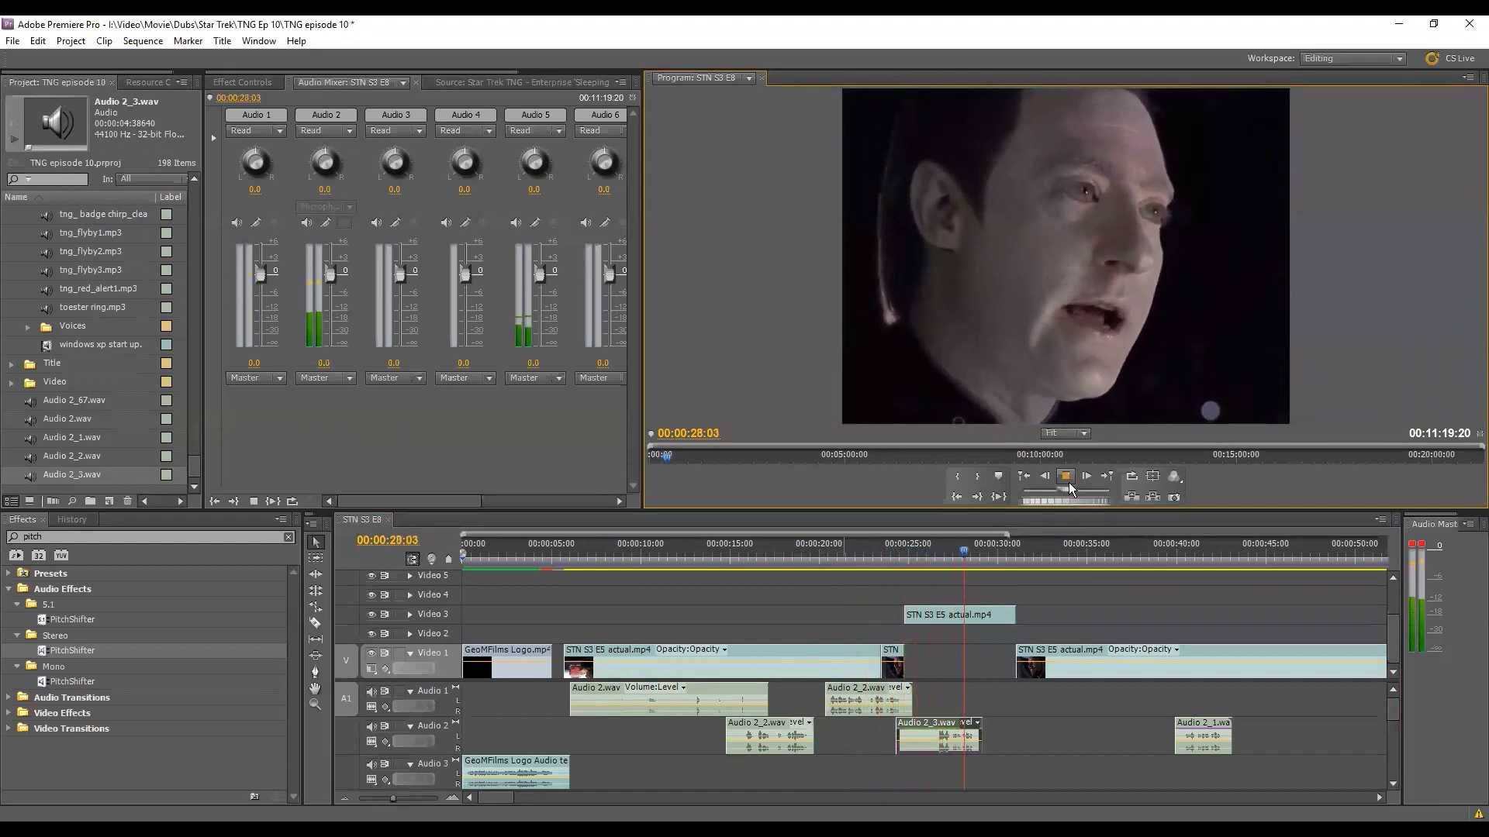
left_click(1069, 482)
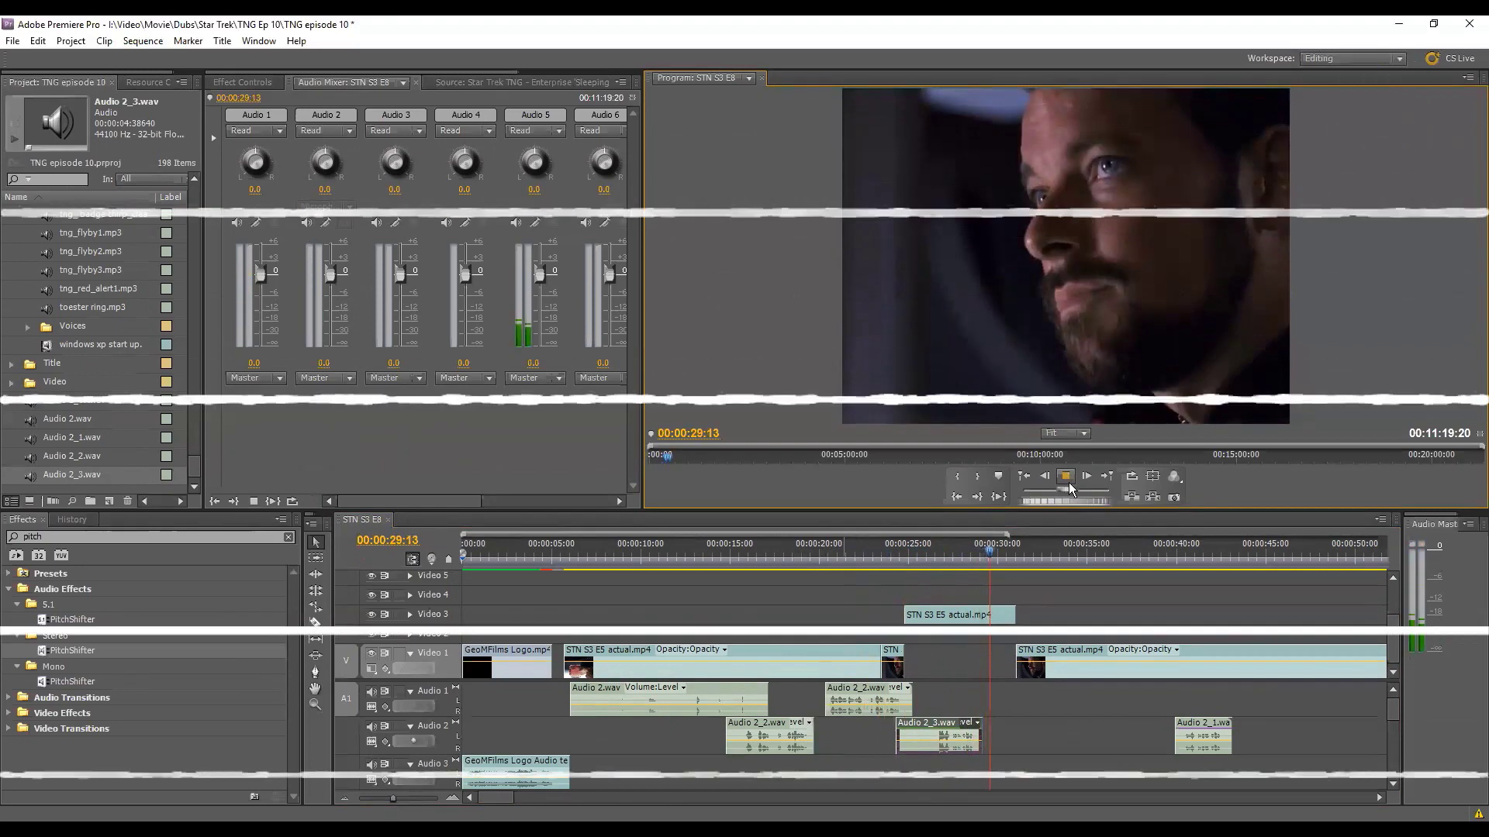
Split the Video 3 shot near 00:00:28:20, move the cut-off piece away onto Video 4, and trim the shot's end to 00:00:28:20
left_click(975, 549)
left_click(978, 552)
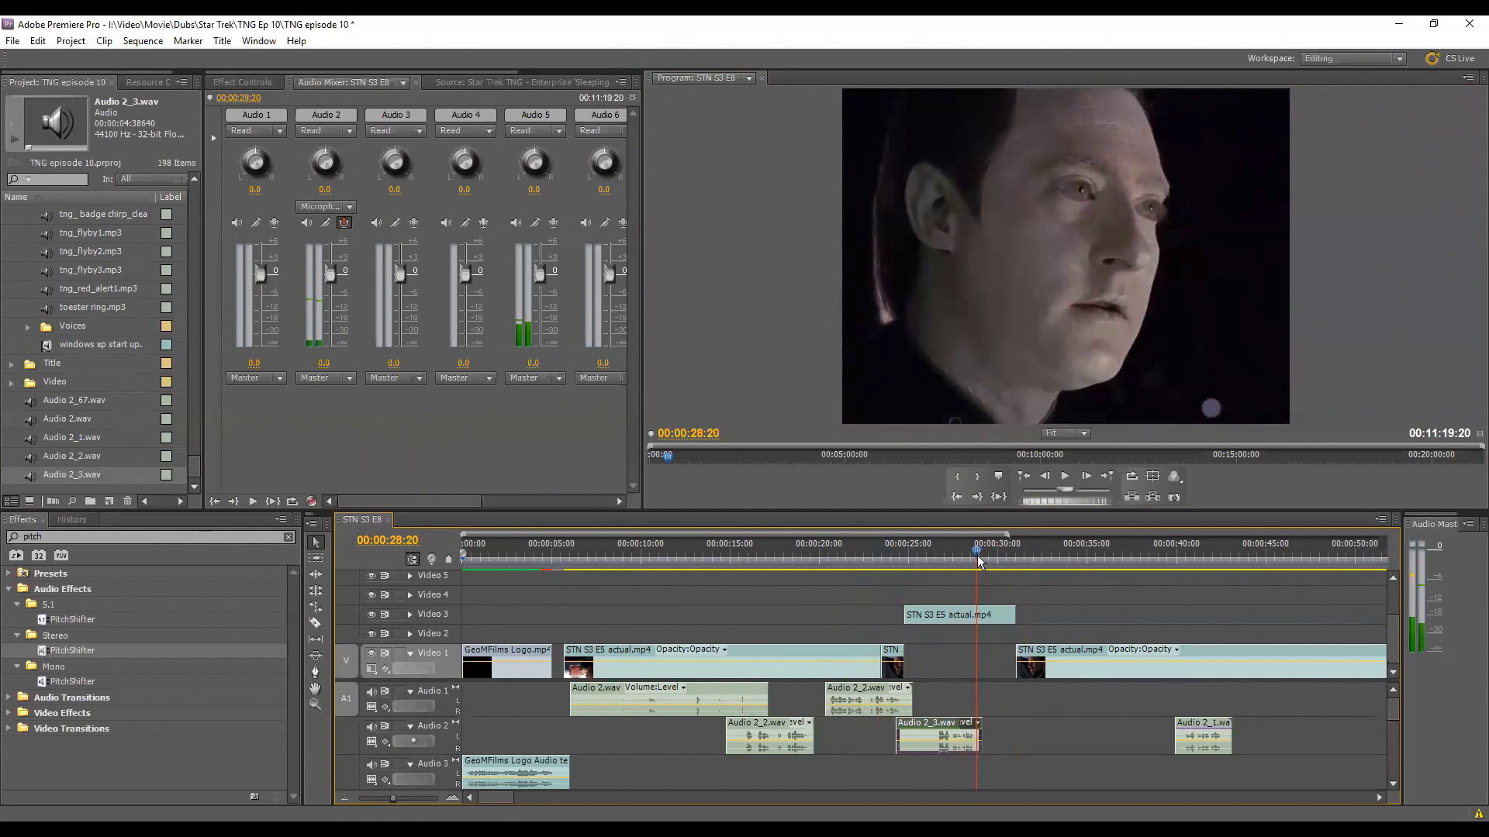
left_click(319, 624)
left_click(981, 615)
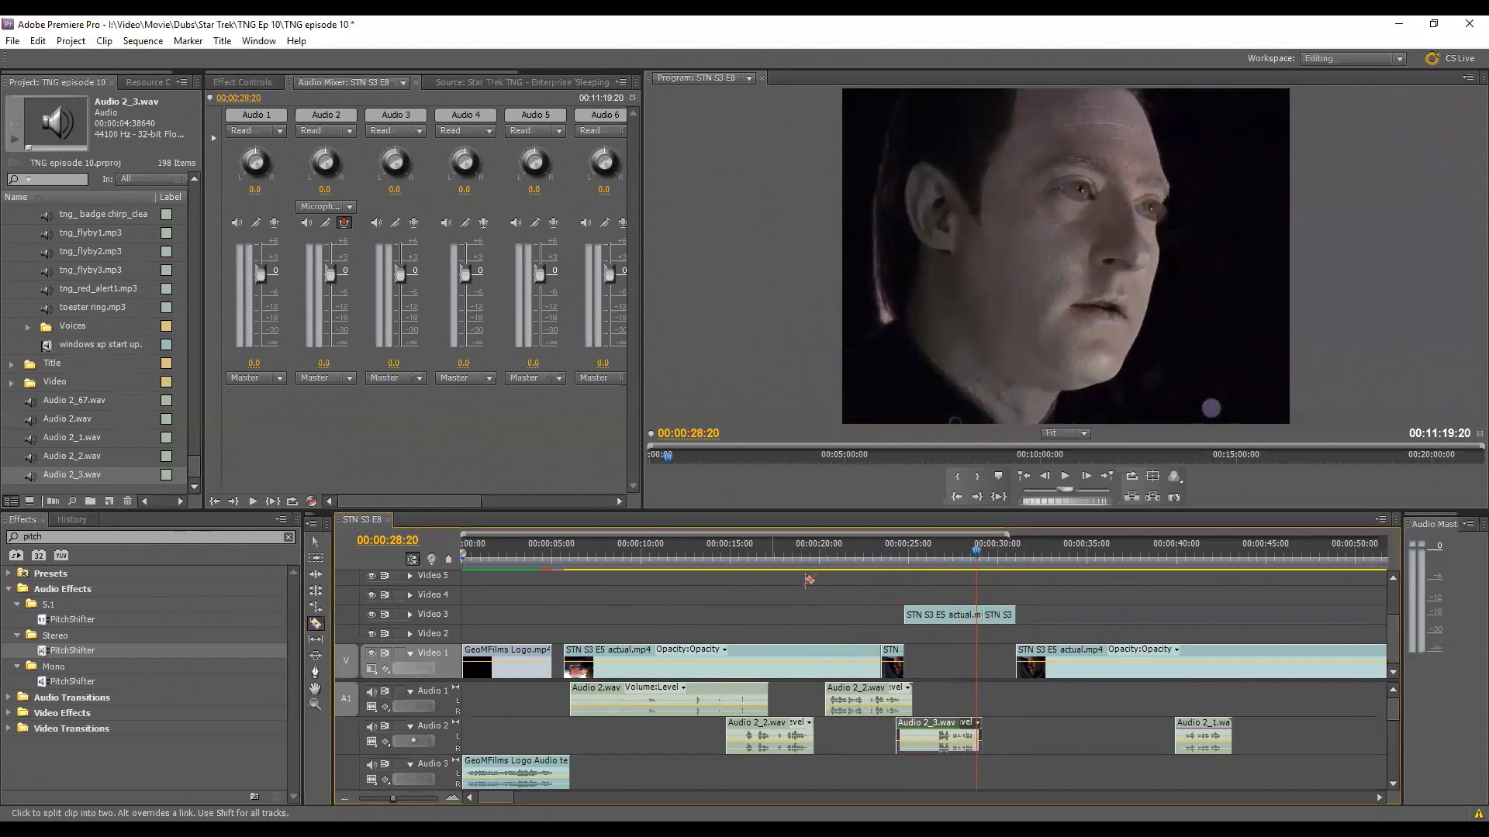
left_click(315, 542)
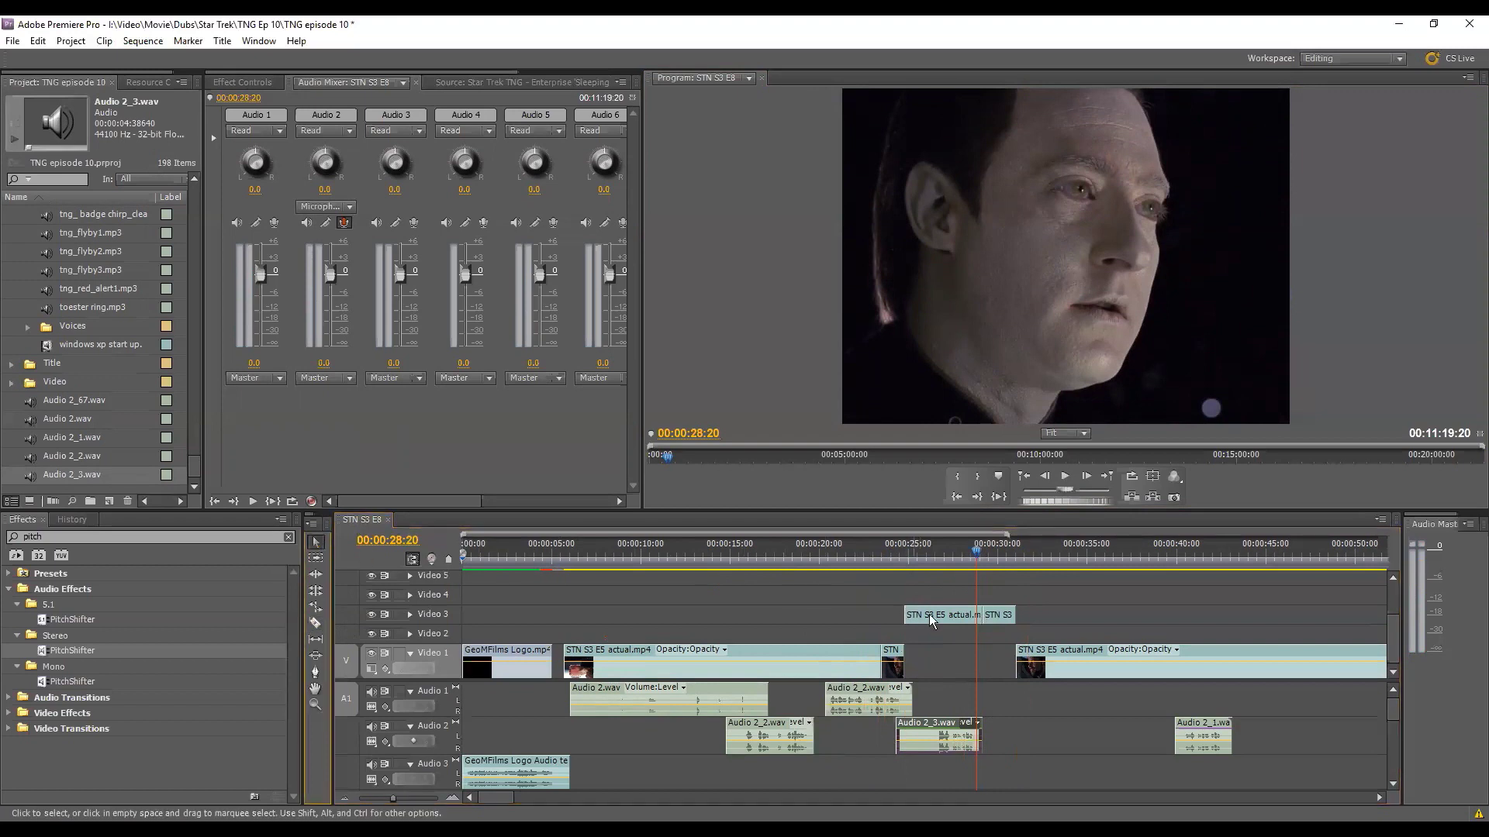
left_click_drag(981, 613, 974, 614)
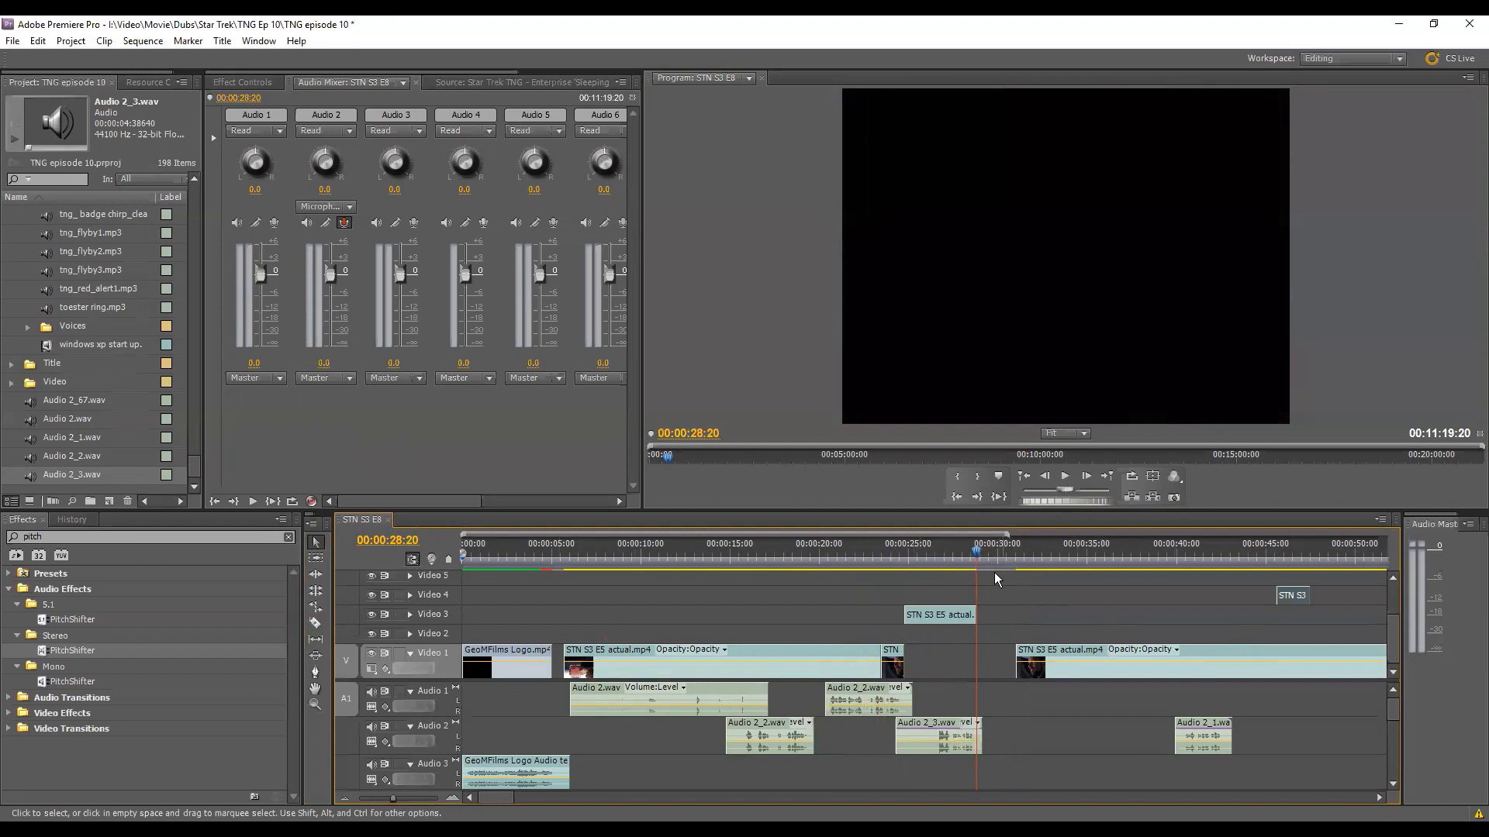
Examine the start of the next Video 1 clip between about 00:00:32:11 and 00:00:33:21 for a usable shot
left_click(1033, 558)
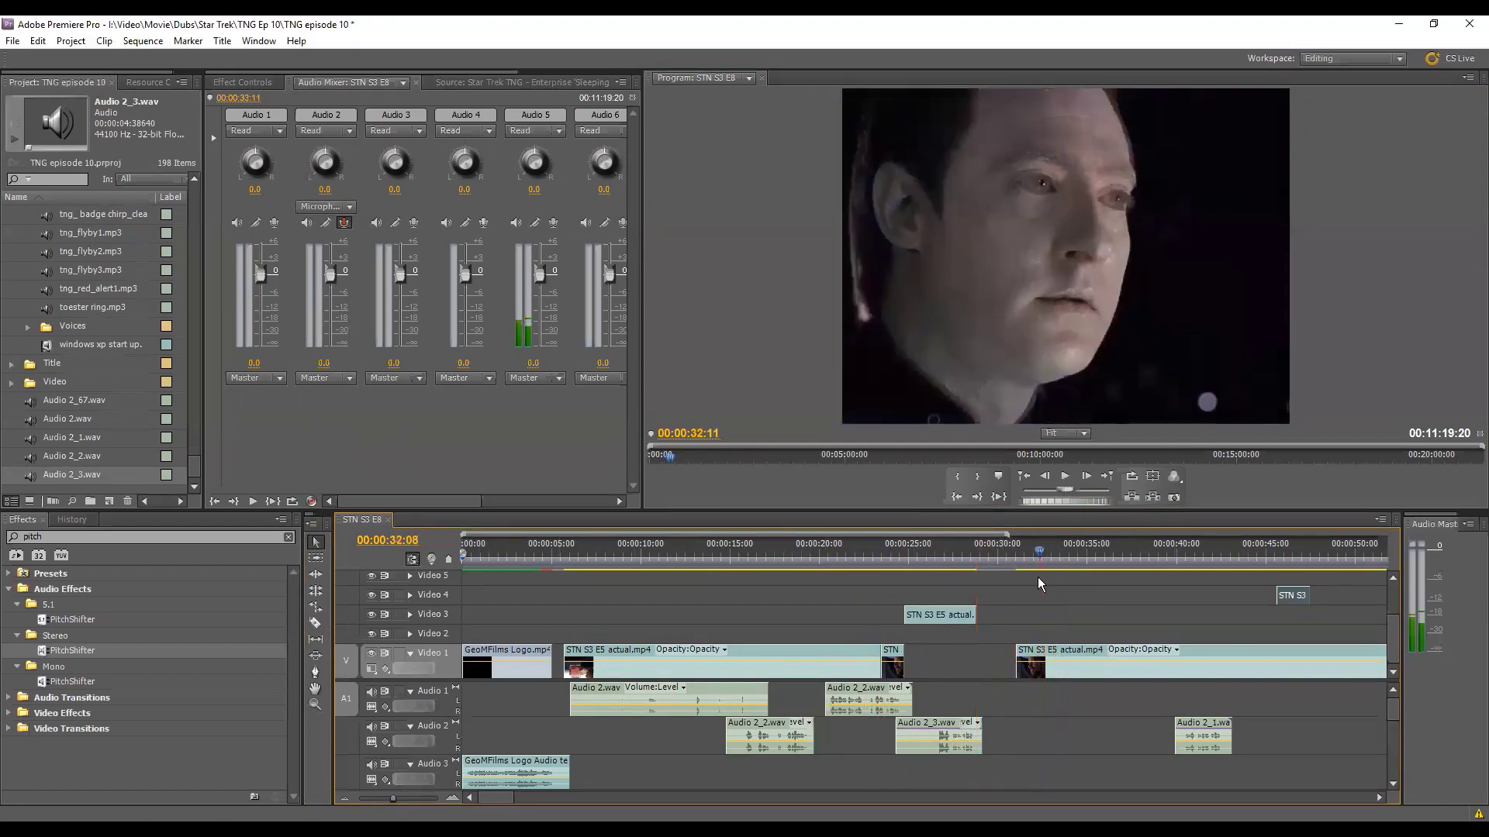
left_click(986, 558)
left_click_drag(983, 568, 1056, 578)
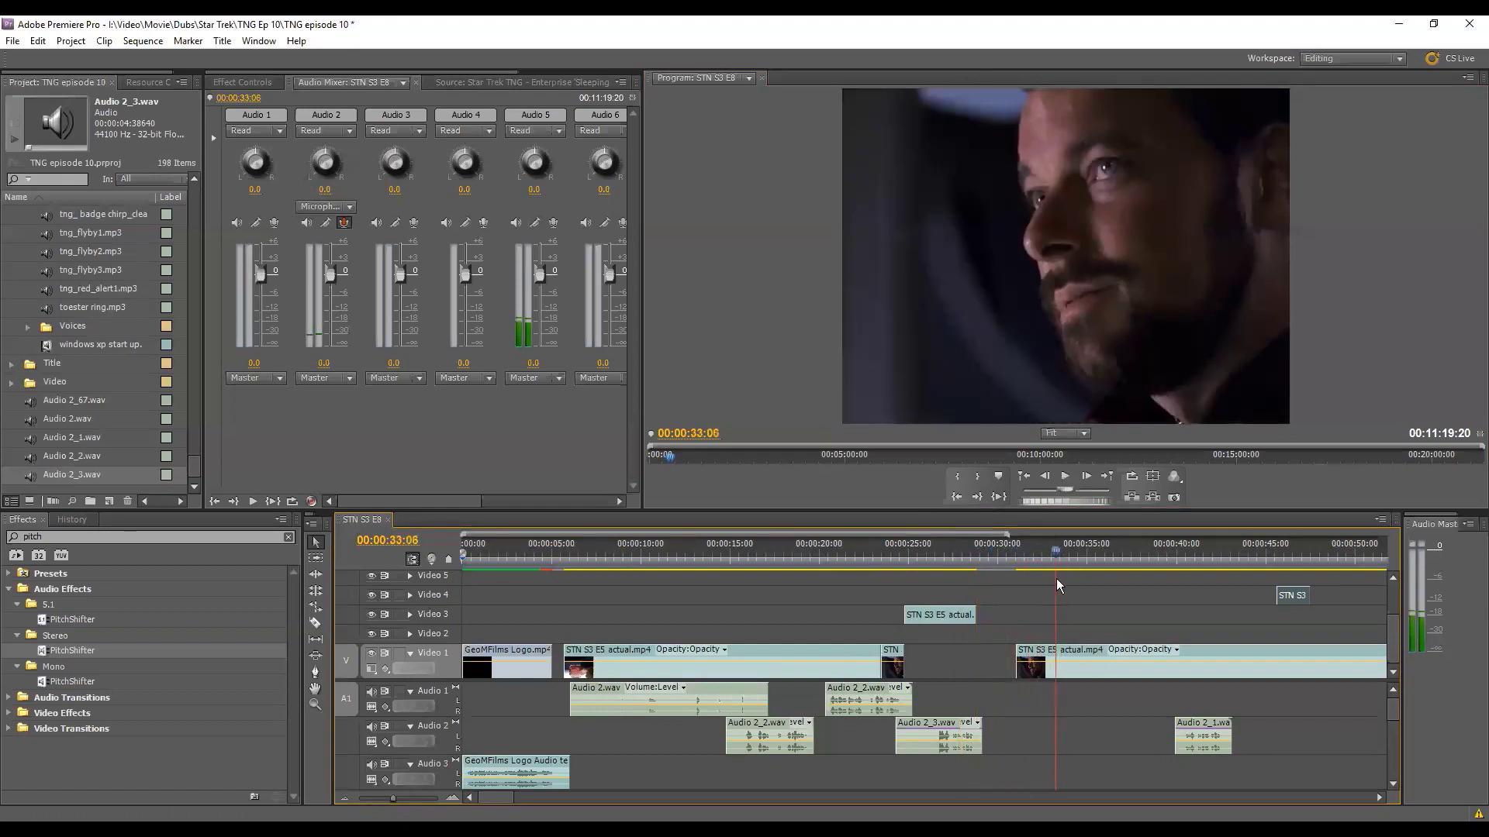
left_click(1065, 476)
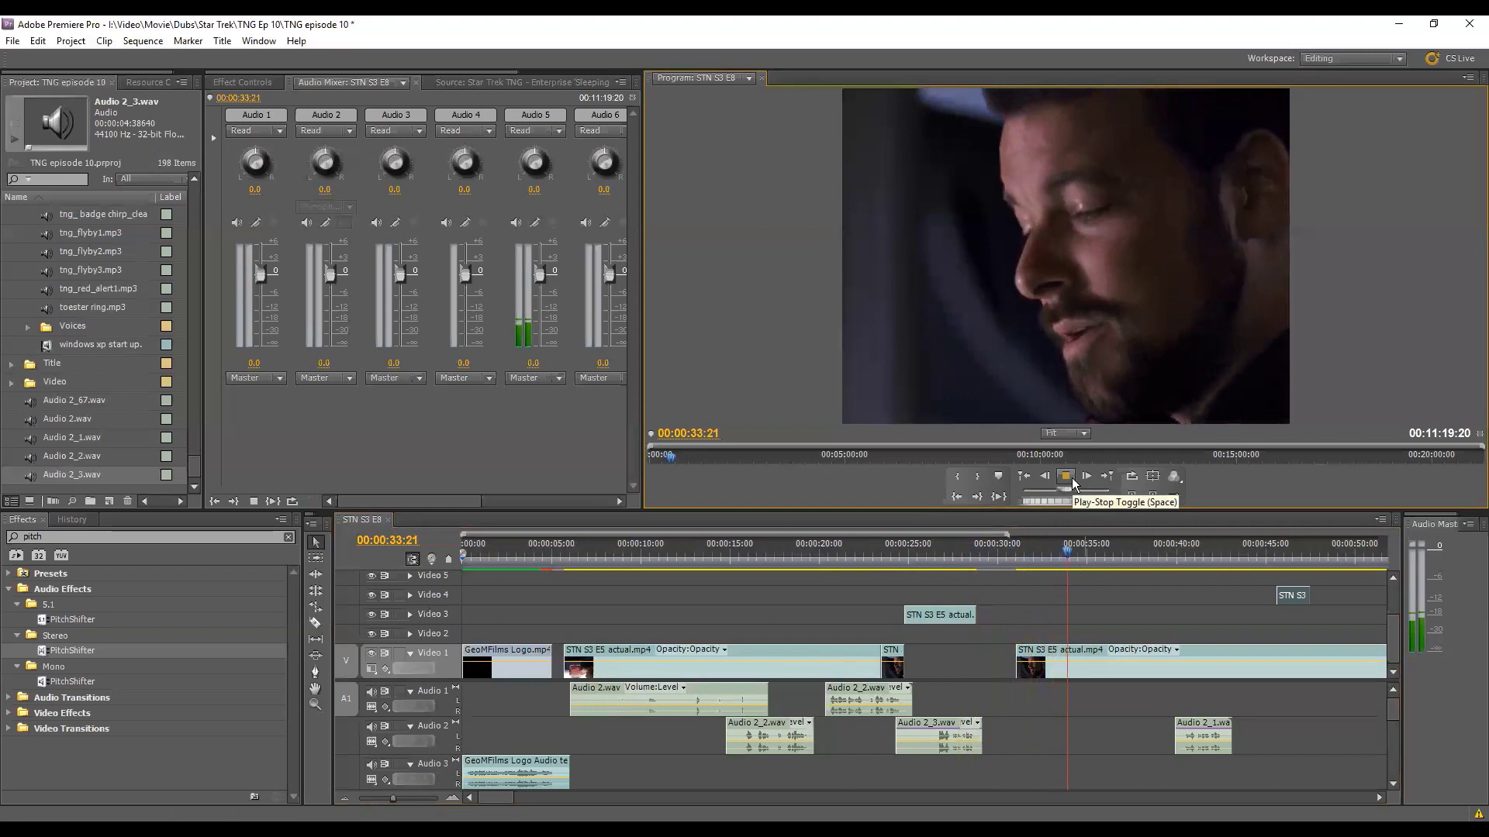
left_click(1071, 479)
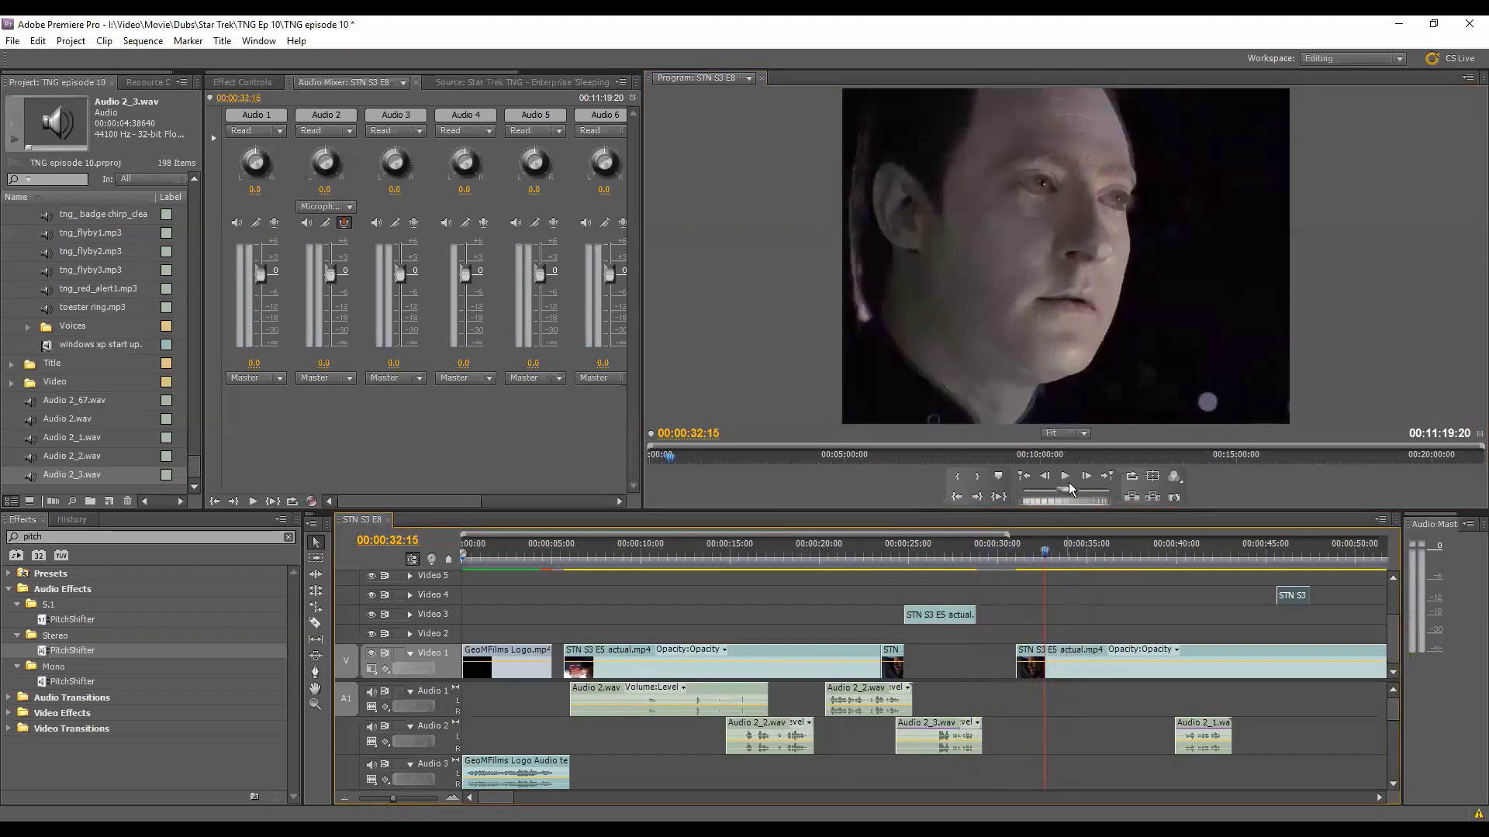
Trim the Video 3 shot's end to 00:00:28:17, move the following Video 1 clip to start there, and preview the join
left_click_drag(965, 562, 975, 611)
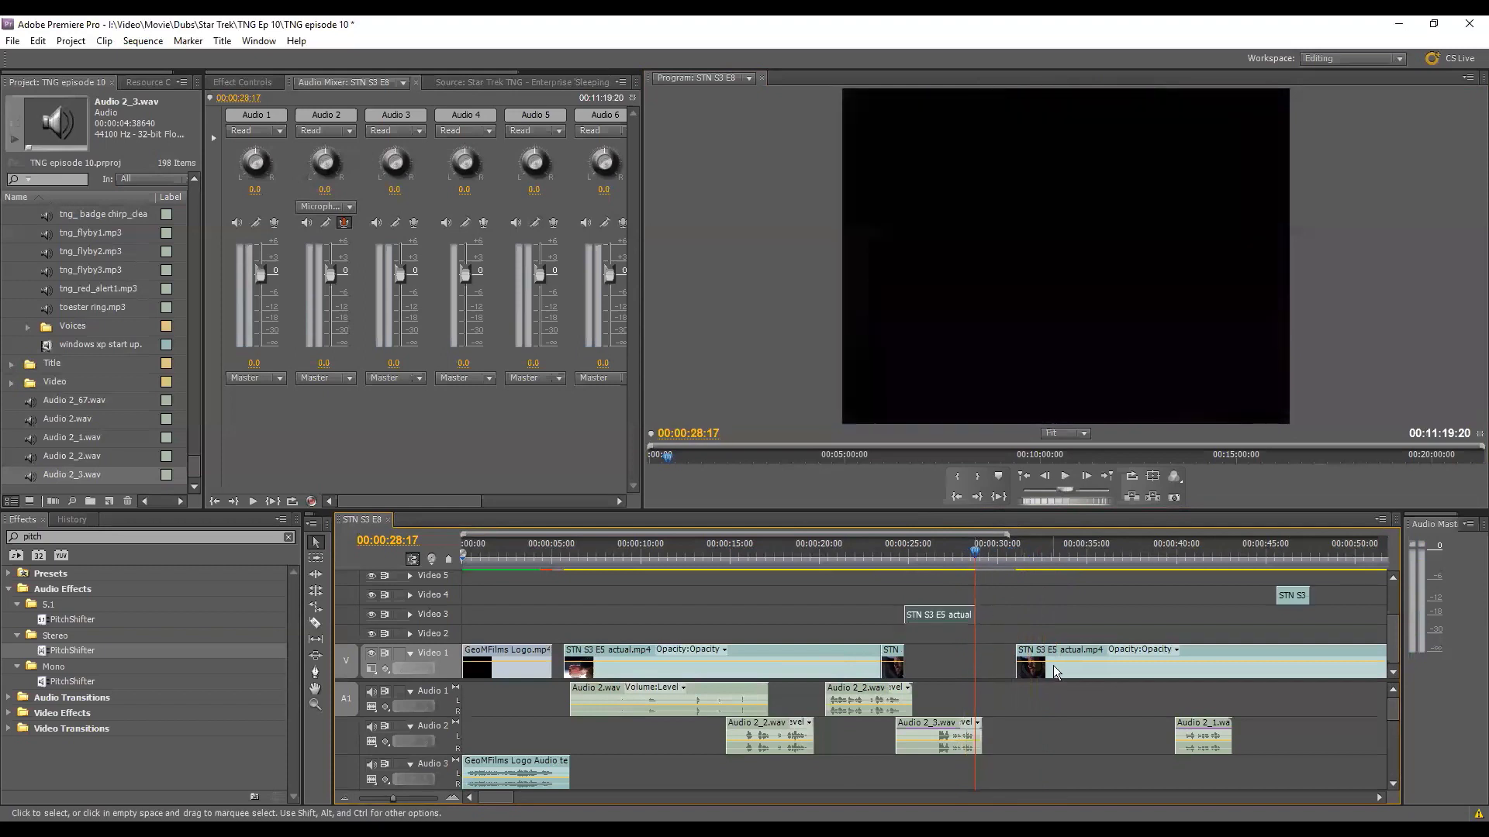
left_click_drag(1045, 656, 1004, 656)
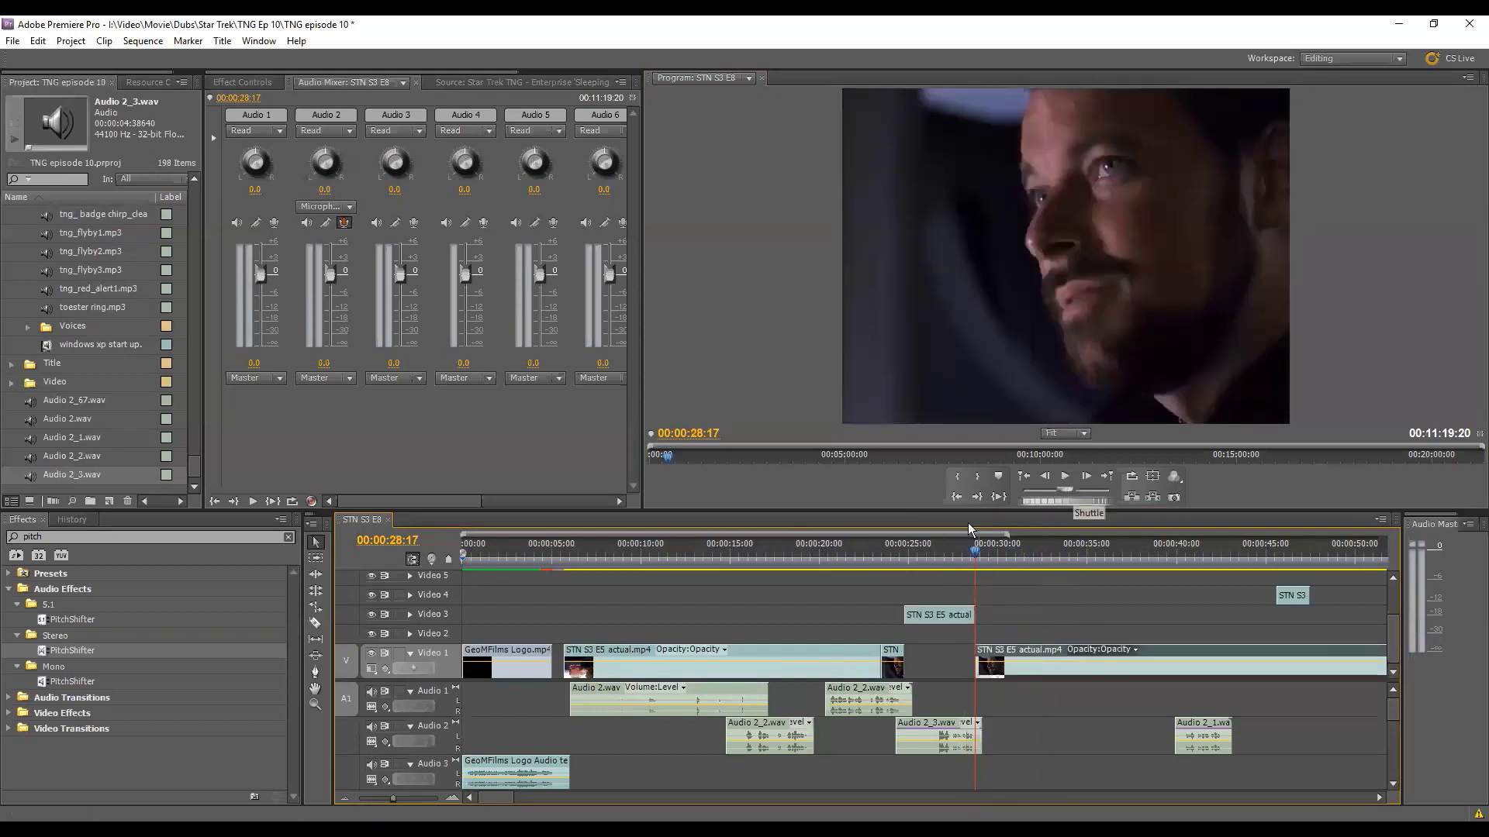
left_click(952, 558)
left_click(1065, 476)
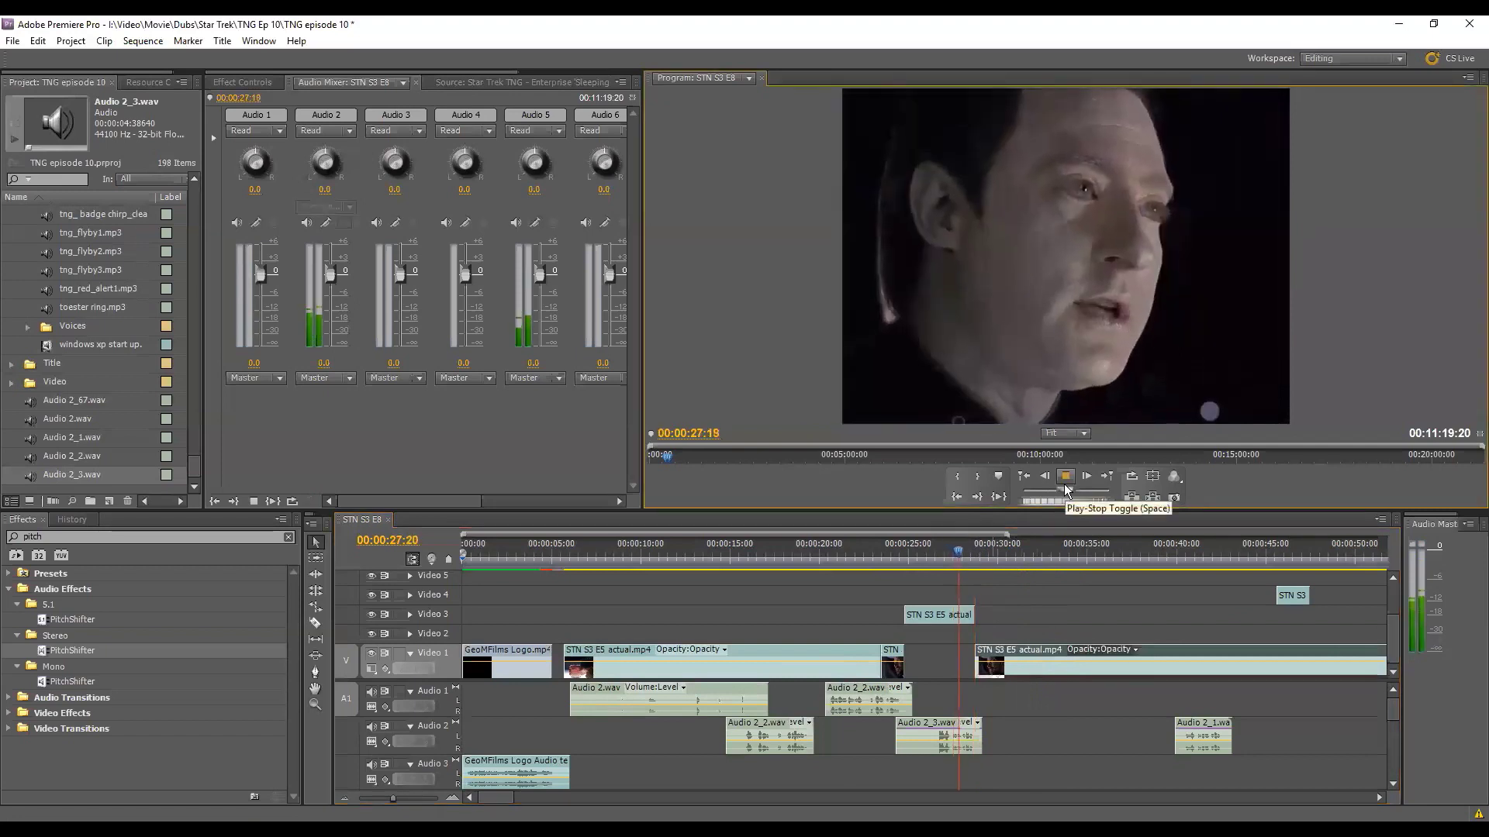
key("space")
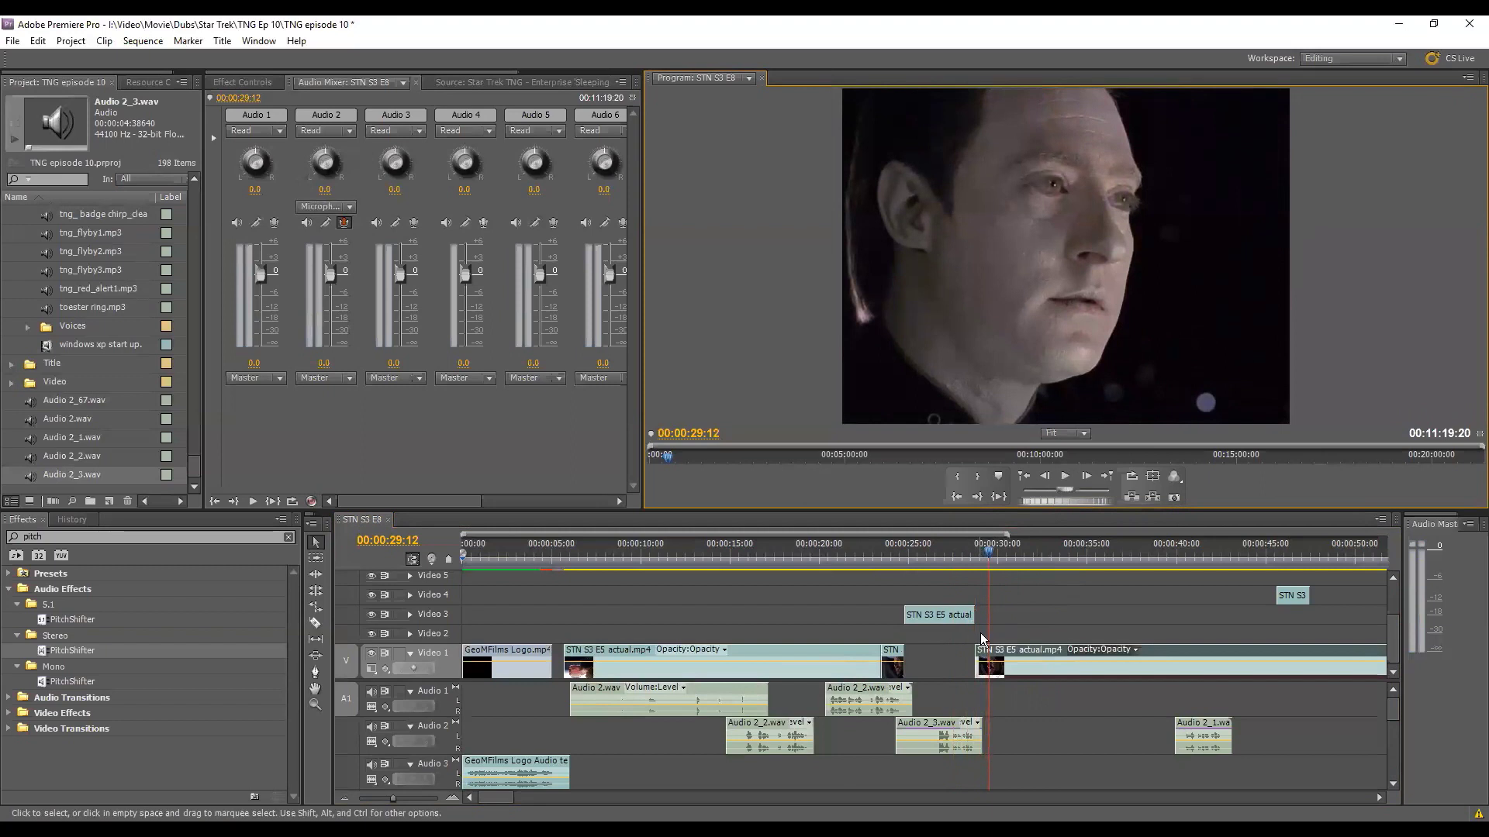
Split the Video 1 clip at 00:00:30:18, move its first piece away onto Video 3, and close the gap back to the Video 3 shot's end
key("space")
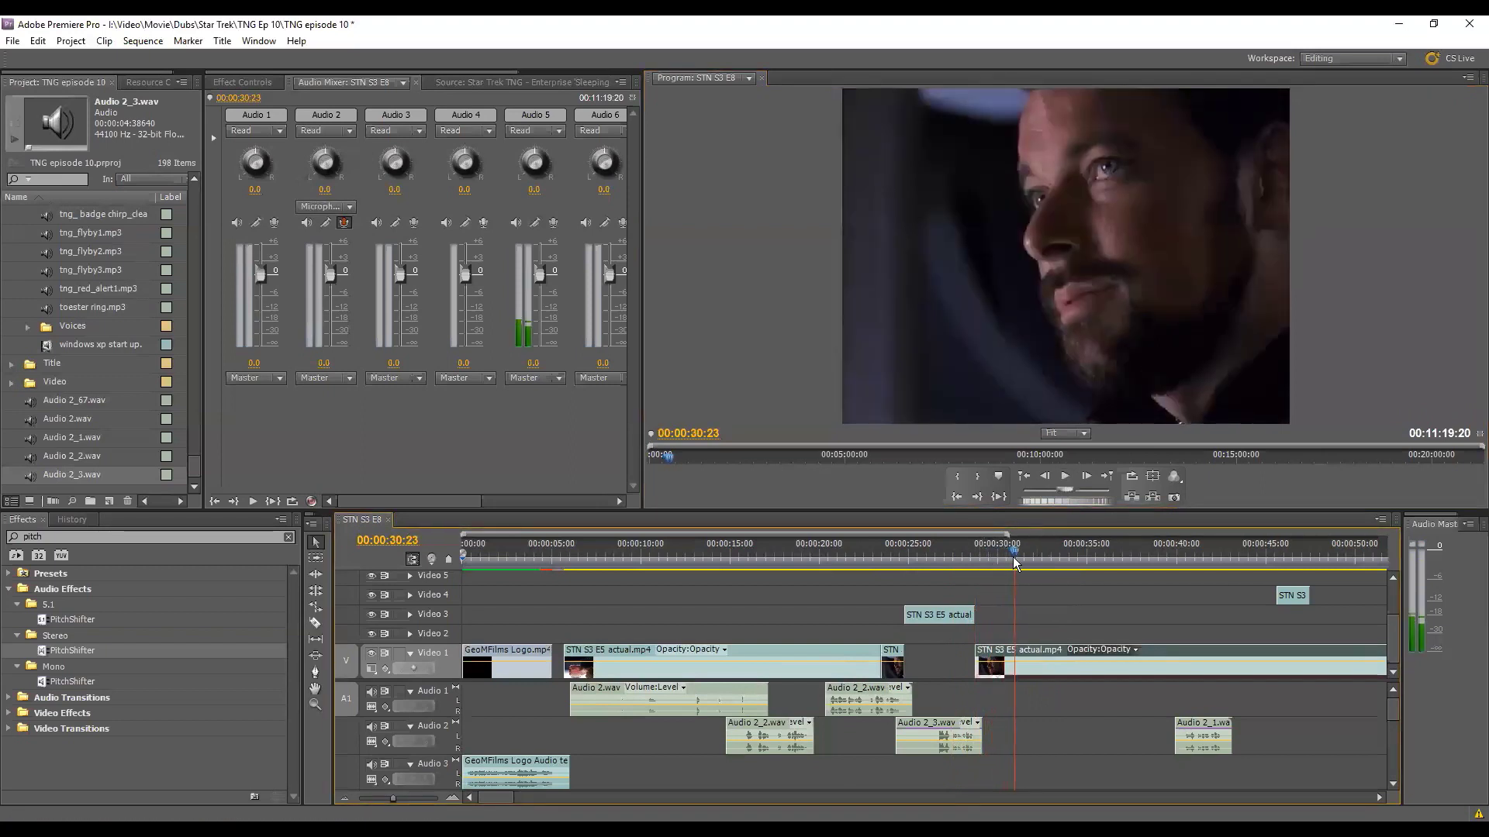
left_click(315, 623)
left_click(1012, 655)
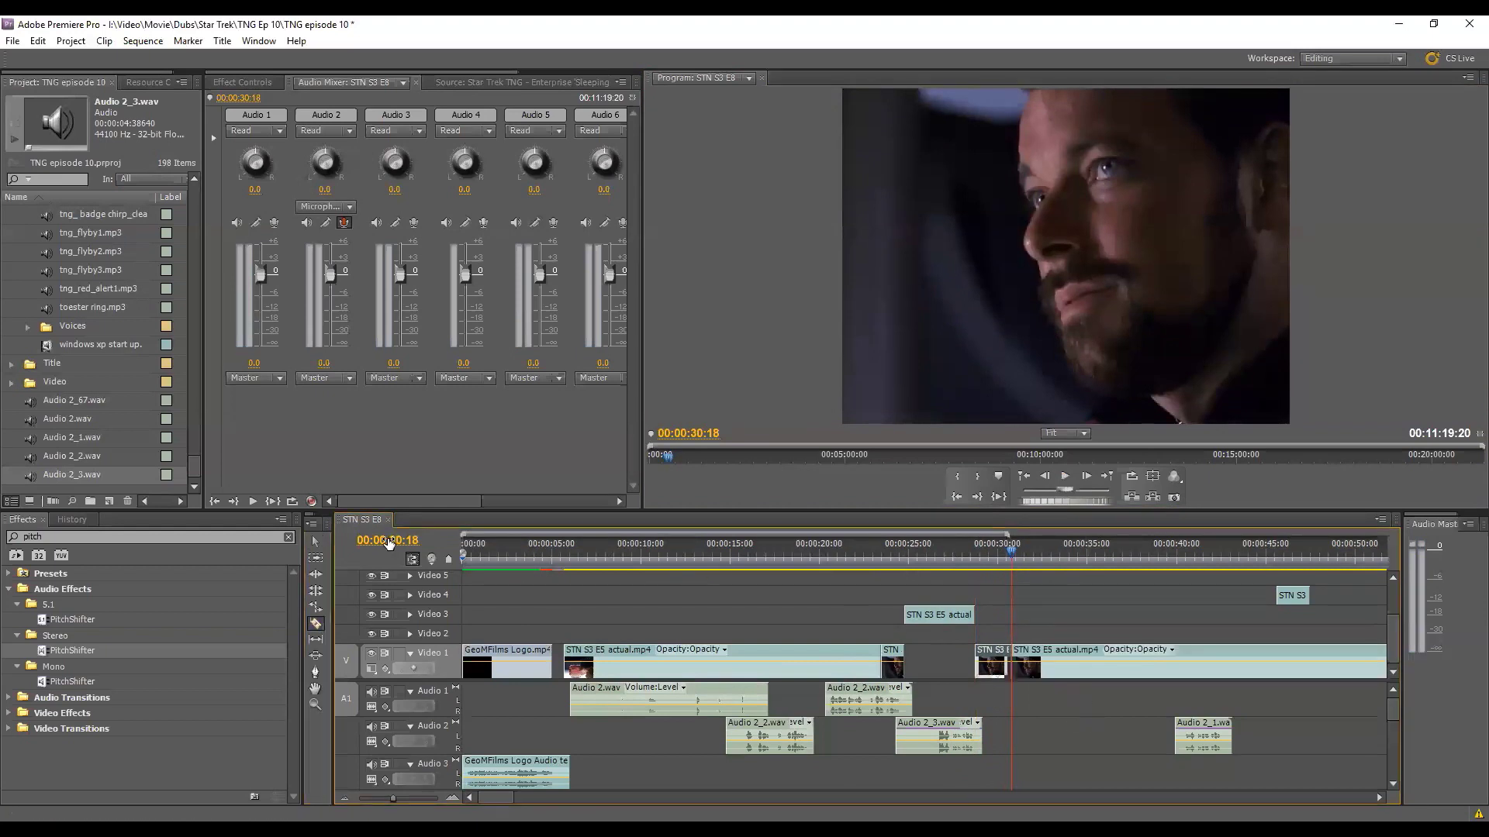
left_click(316, 543)
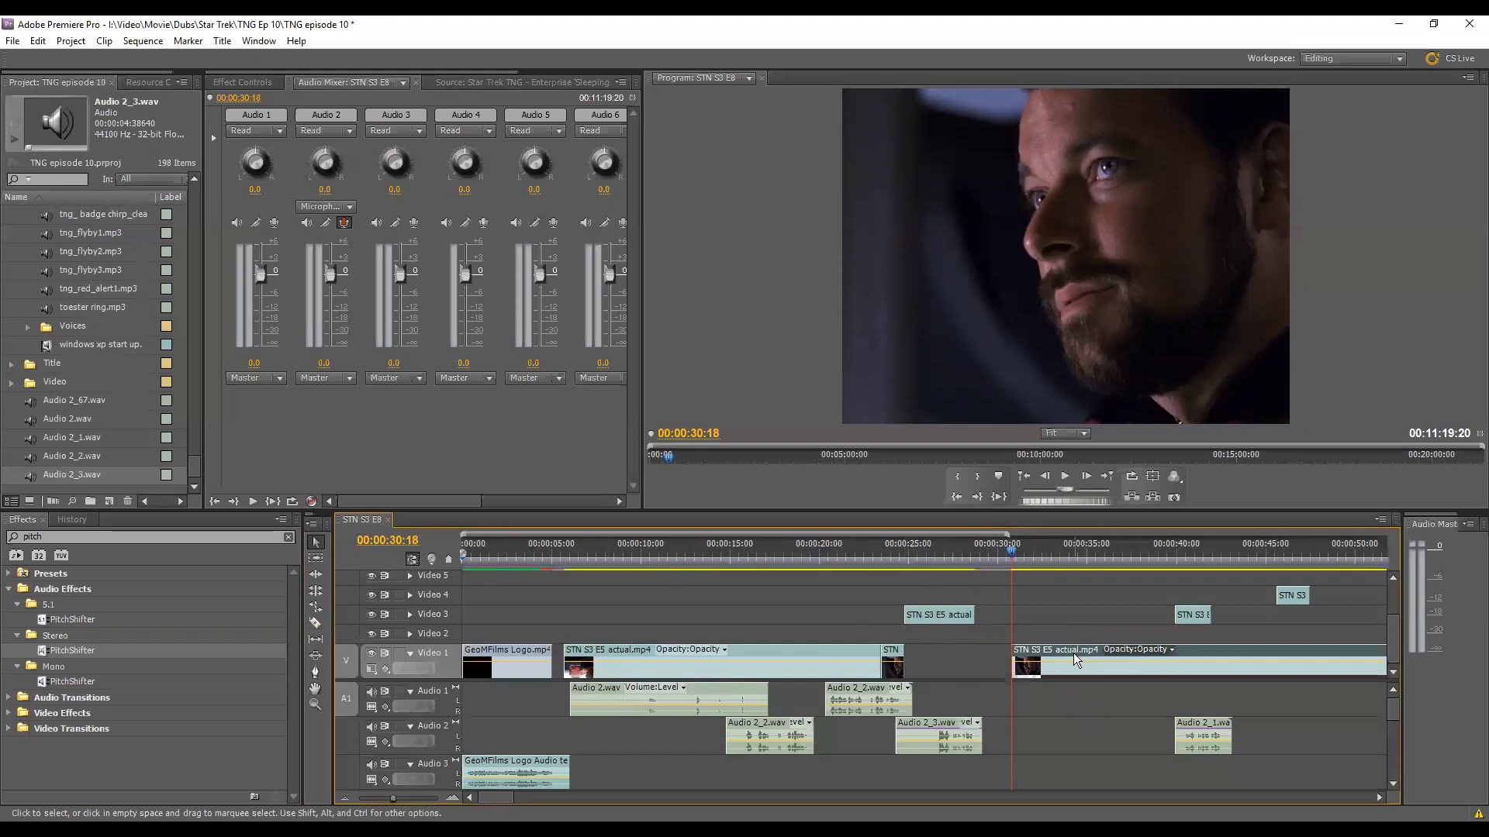
left_click_drag(1073, 652, 1037, 653)
Play through the join between the Video 3 shot and the following Video 1 clip to check the cut's timing
left_click(950, 547)
left_click(1066, 476)
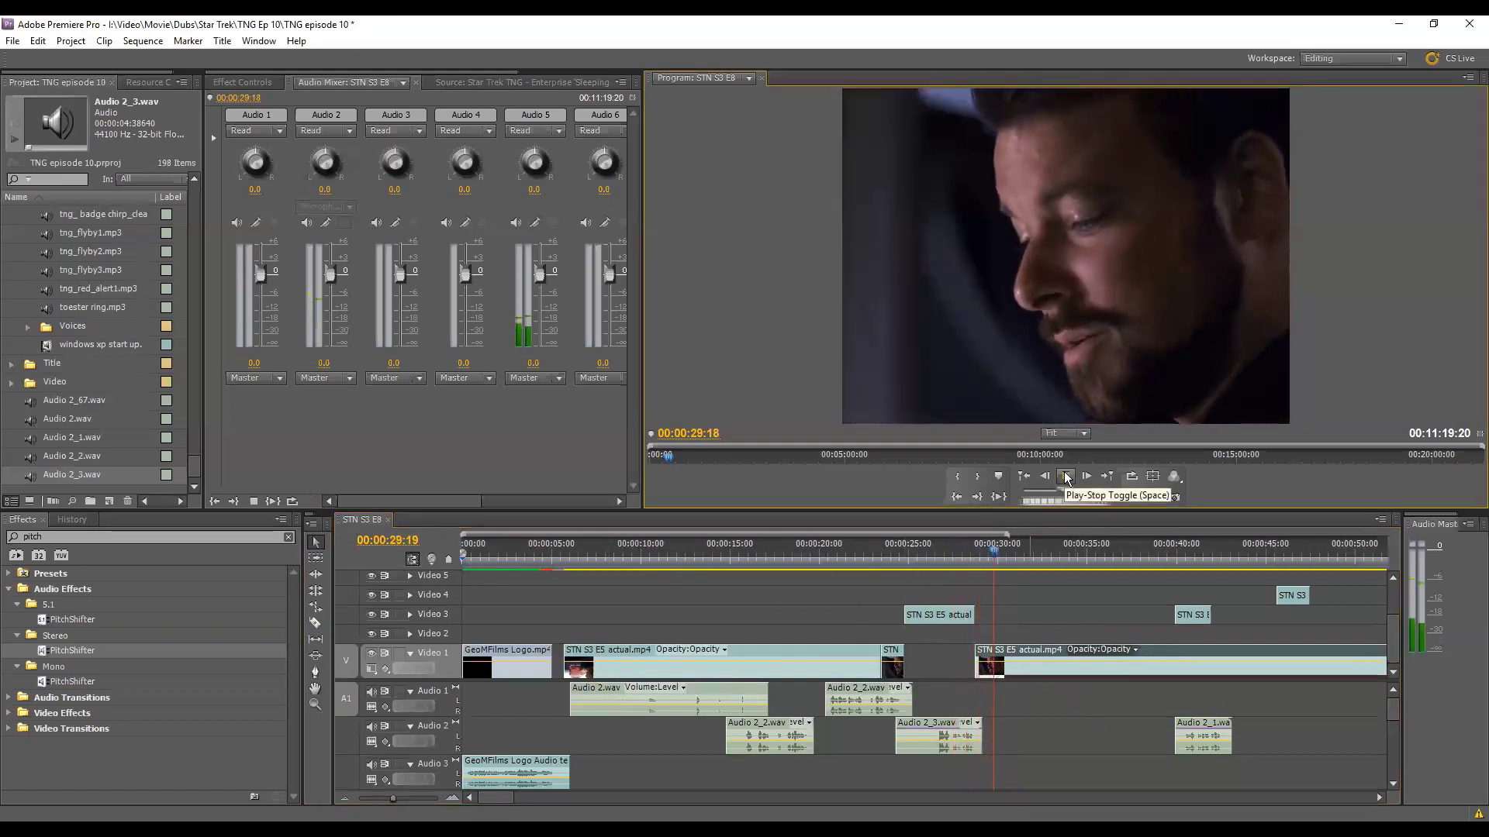
left_click(1065, 476)
left_click(964, 551)
left_click(1065, 477)
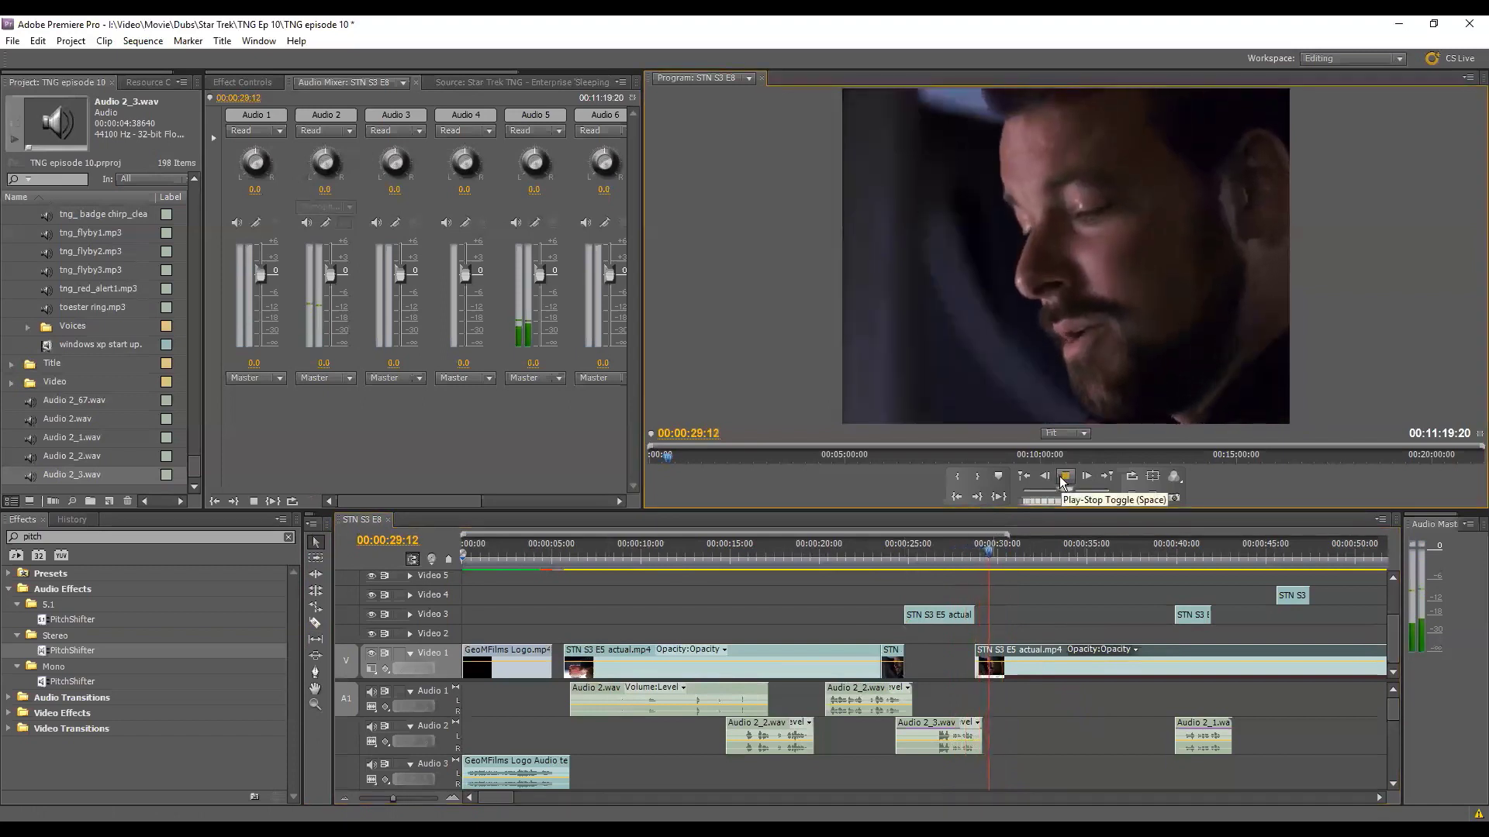
left_click(969, 550)
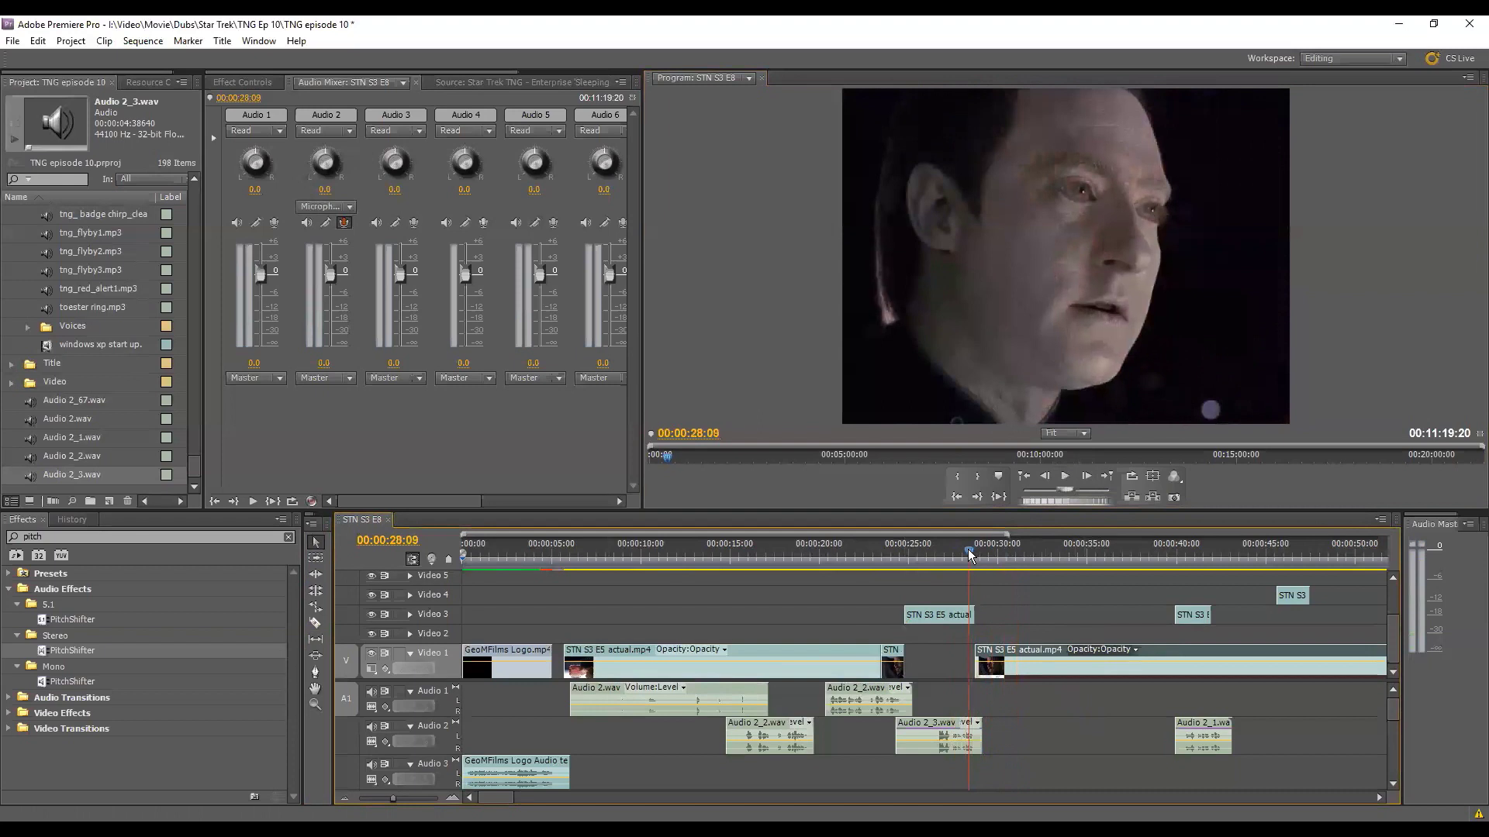
left_click(975, 553)
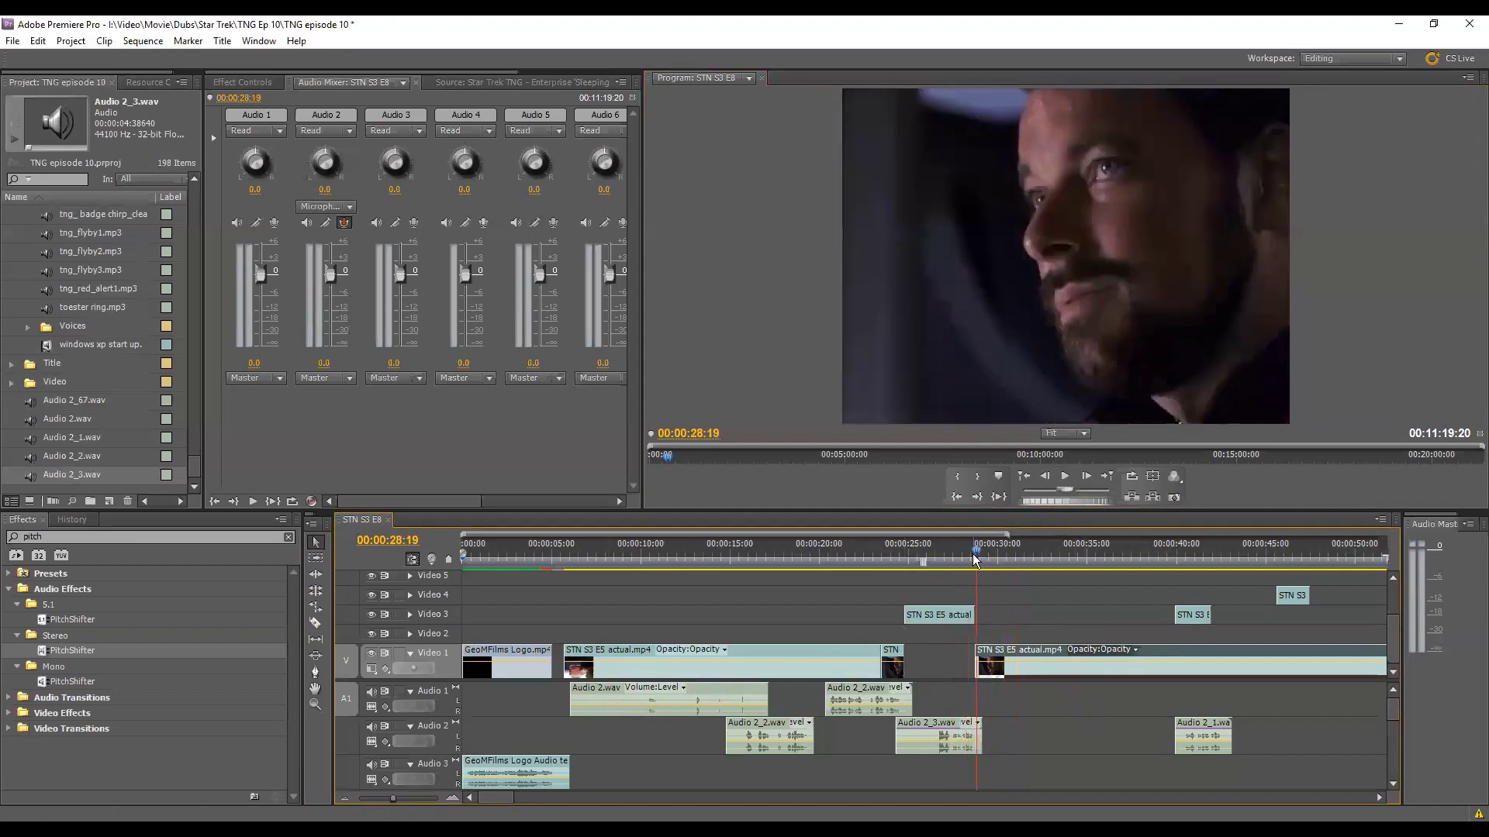
left_click(970, 553)
left_click(1069, 483)
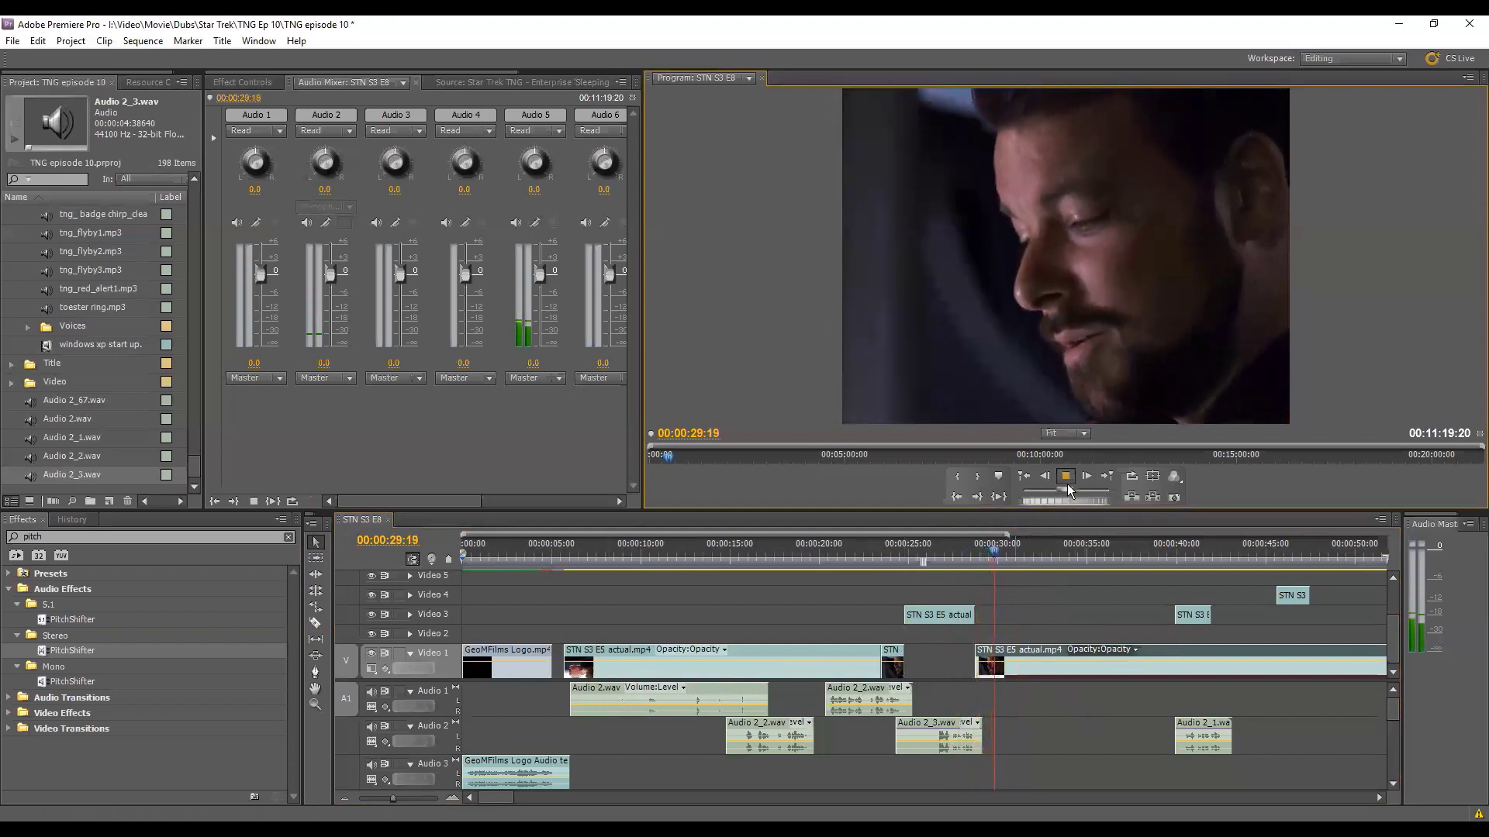
Split the Video 1 clip at 00:00:32:23, move its first piece away onto Video 3, and close the gap back to 00:00:28:18
left_click(1043, 563)
mouse_move(1045, 564)
left_mouse_down()
mouse_move(998, 573)
mouse_move(1050, 562)
left_mouse_up()
left_click(315, 624)
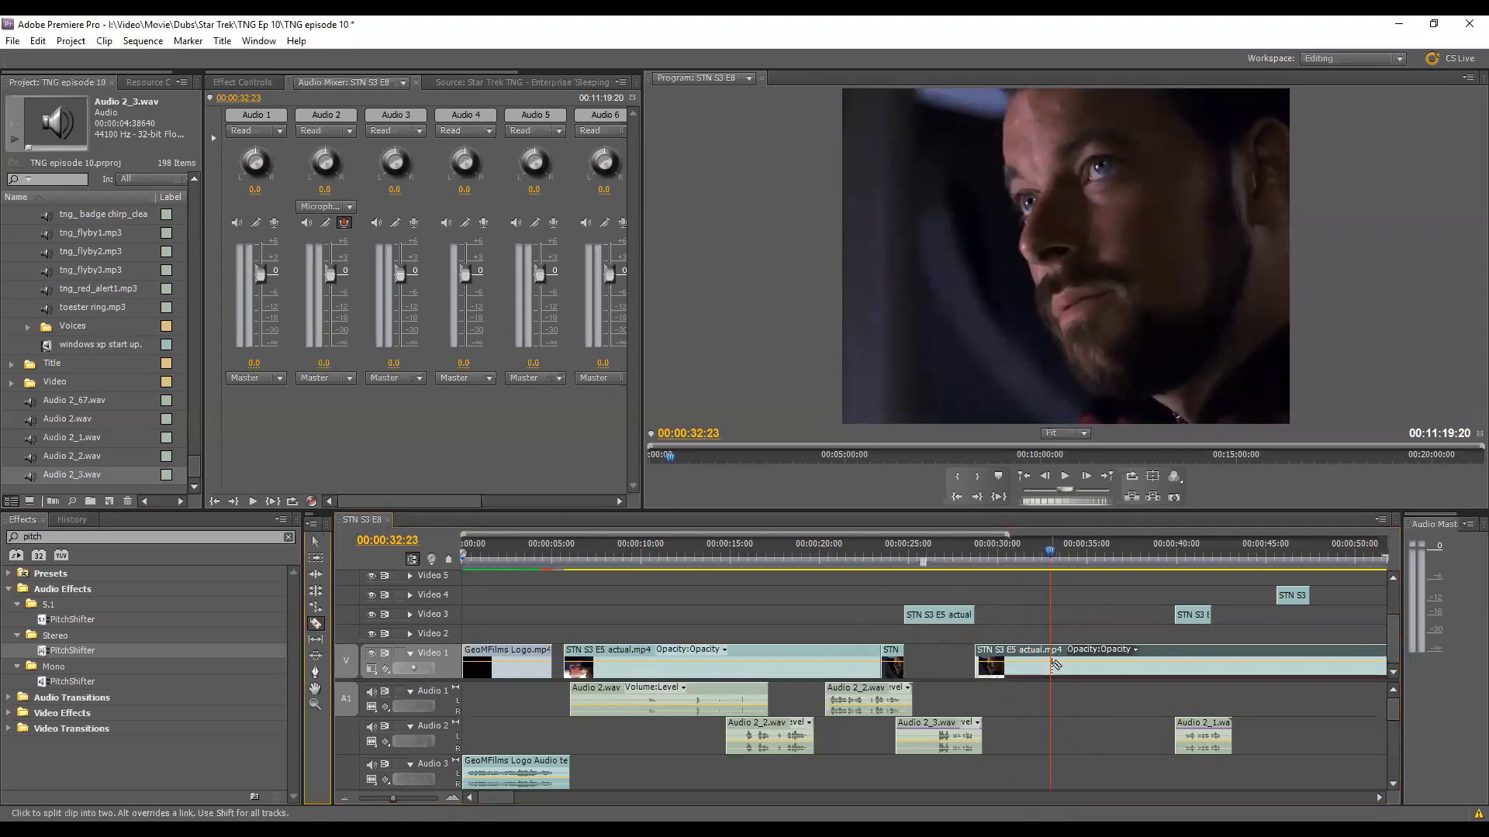
left_click(1055, 665)
left_click(315, 542)
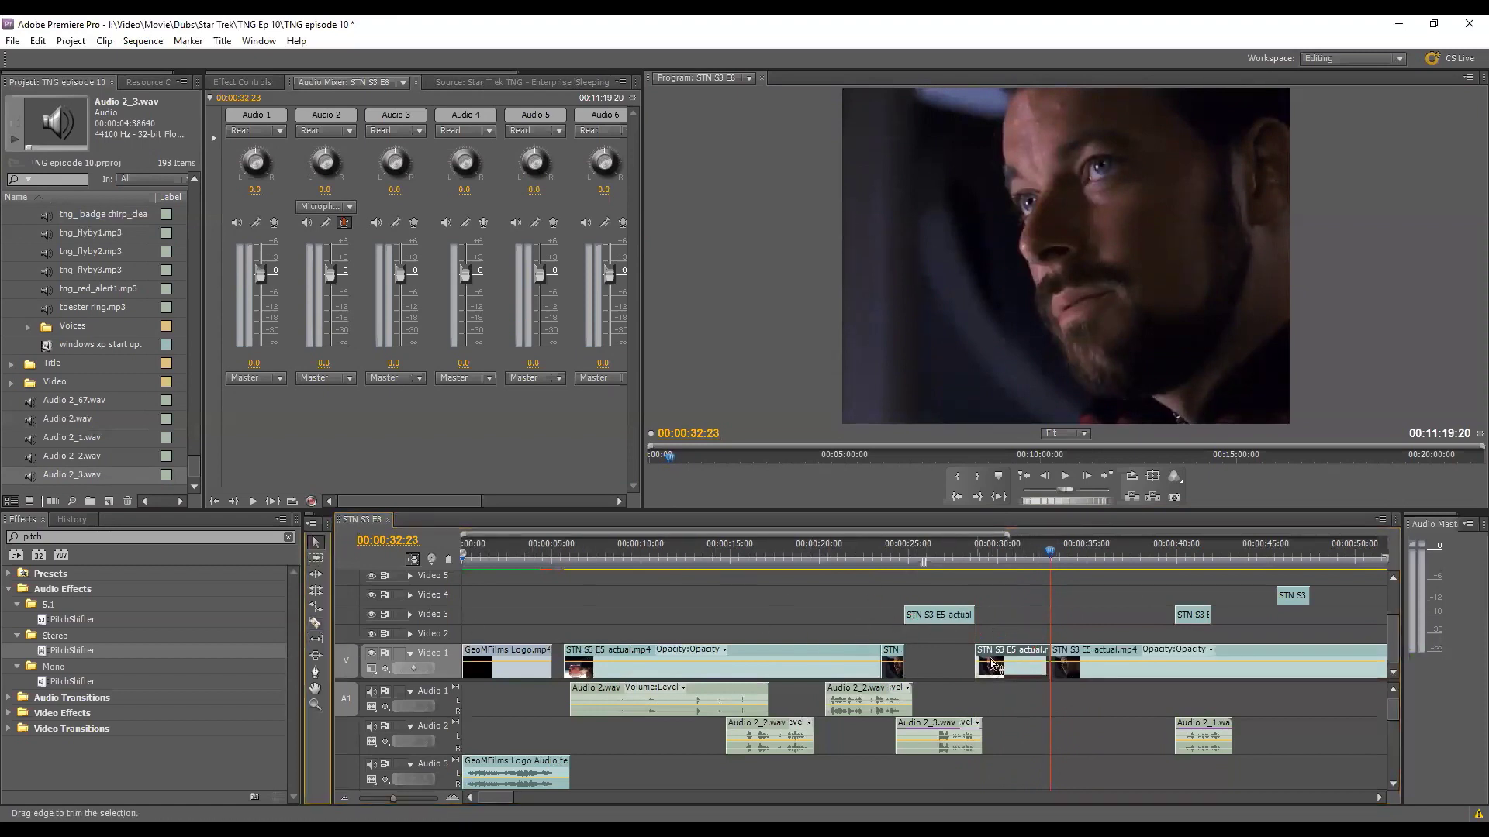
left_click(995, 655)
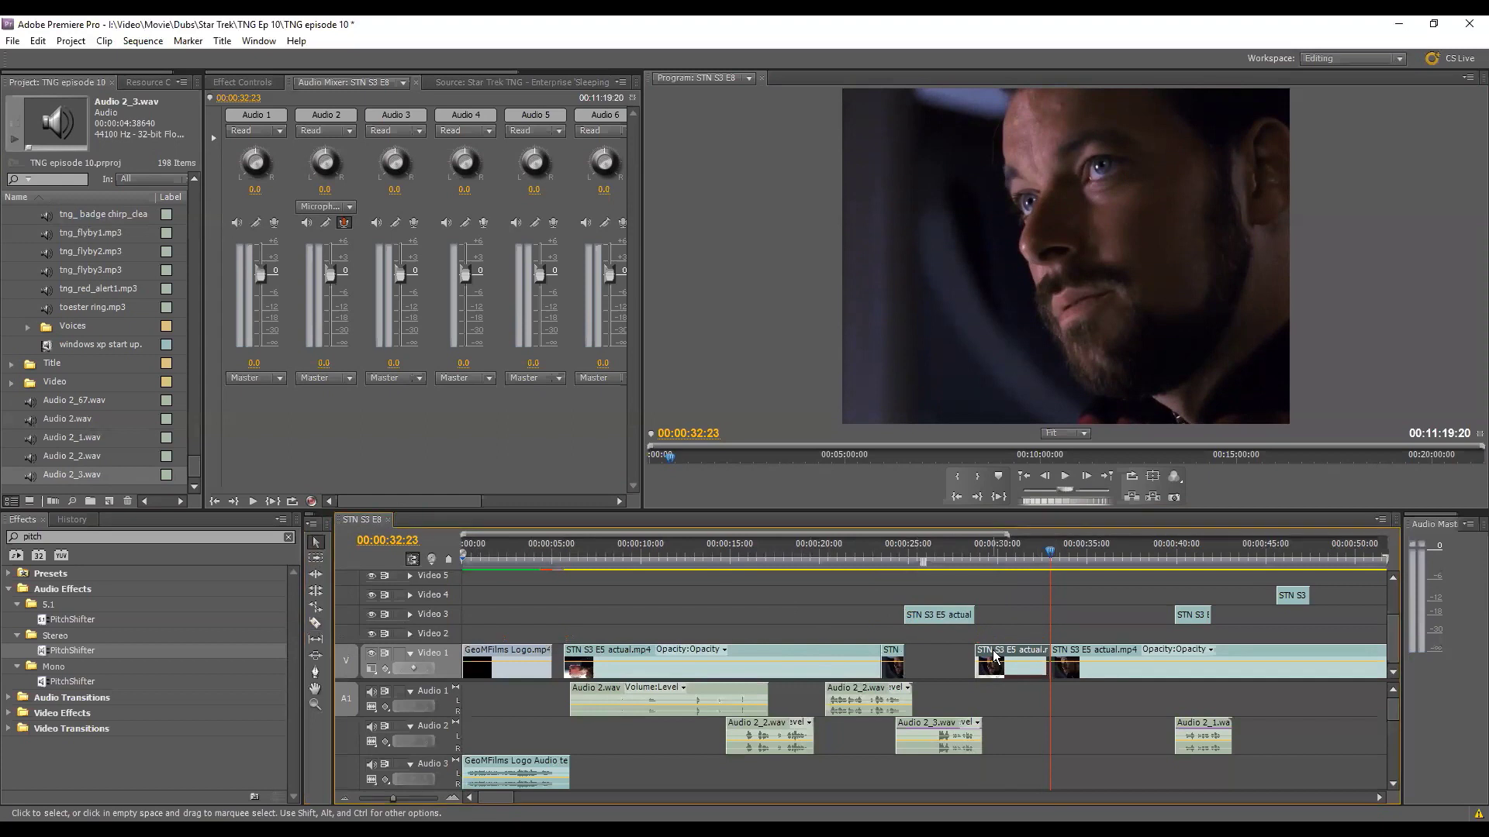
left_click_drag(995, 655, 1267, 616)
left_click_drag(1086, 656, 1010, 656)
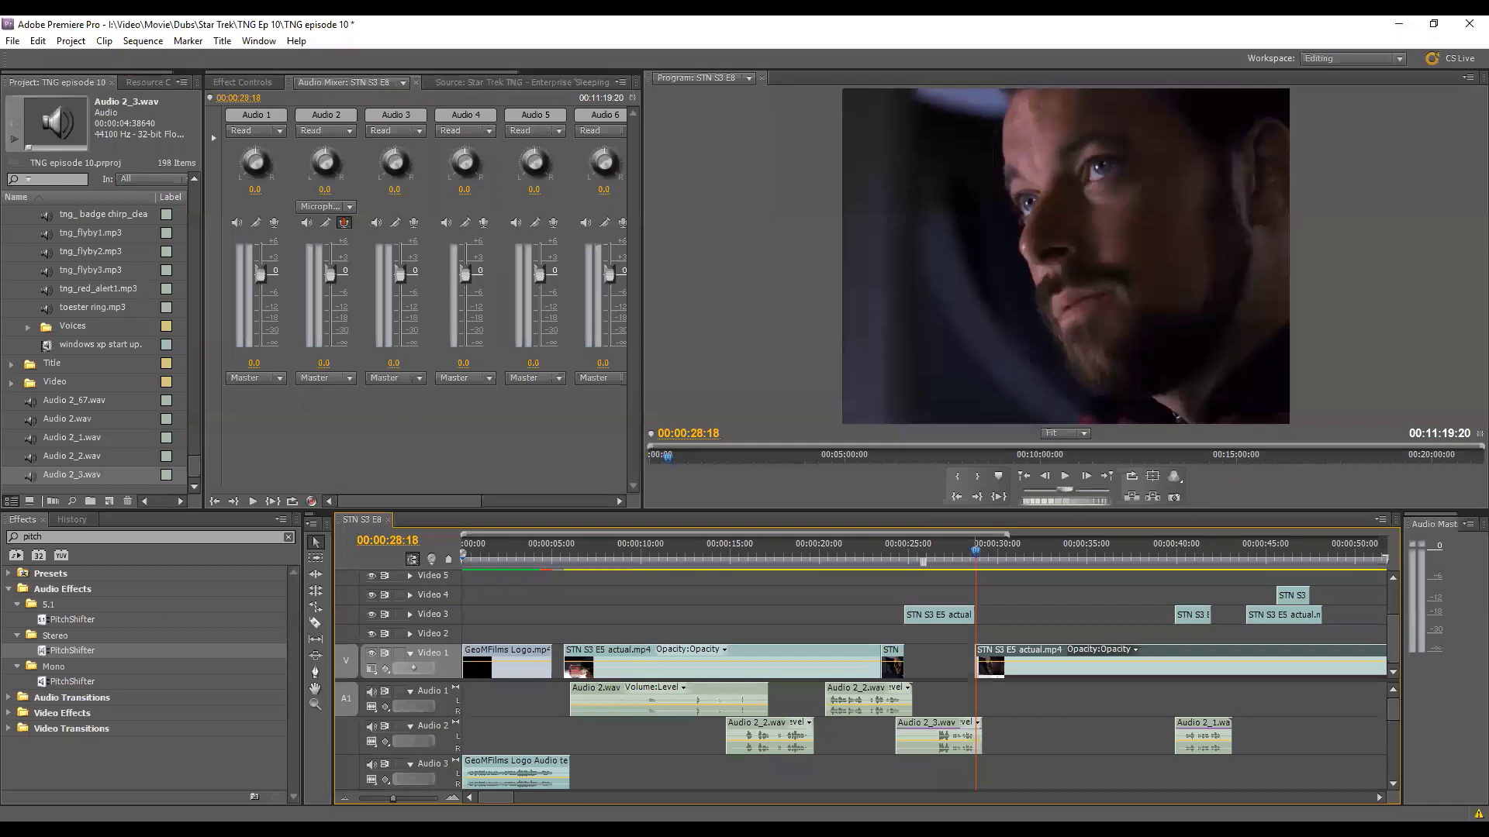
Preview the recut join, and move the Audio 2_3.wav clip down to Audio 3 to free the Audio 2 track
left_click_drag(962, 558, 928, 558)
left_click(1065, 476)
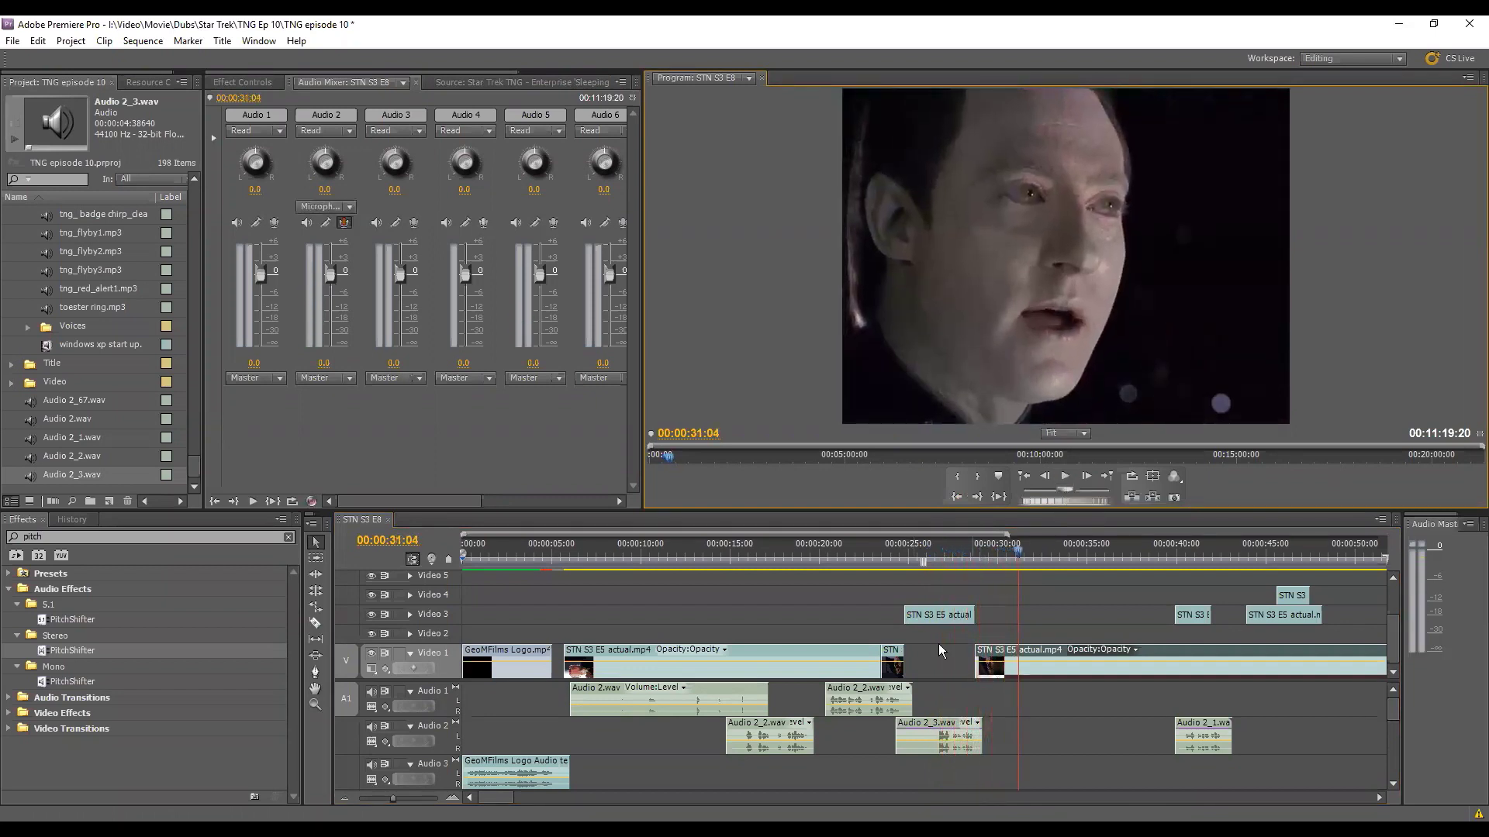
left_click(912, 729)
left_click_drag(912, 741, 912, 778)
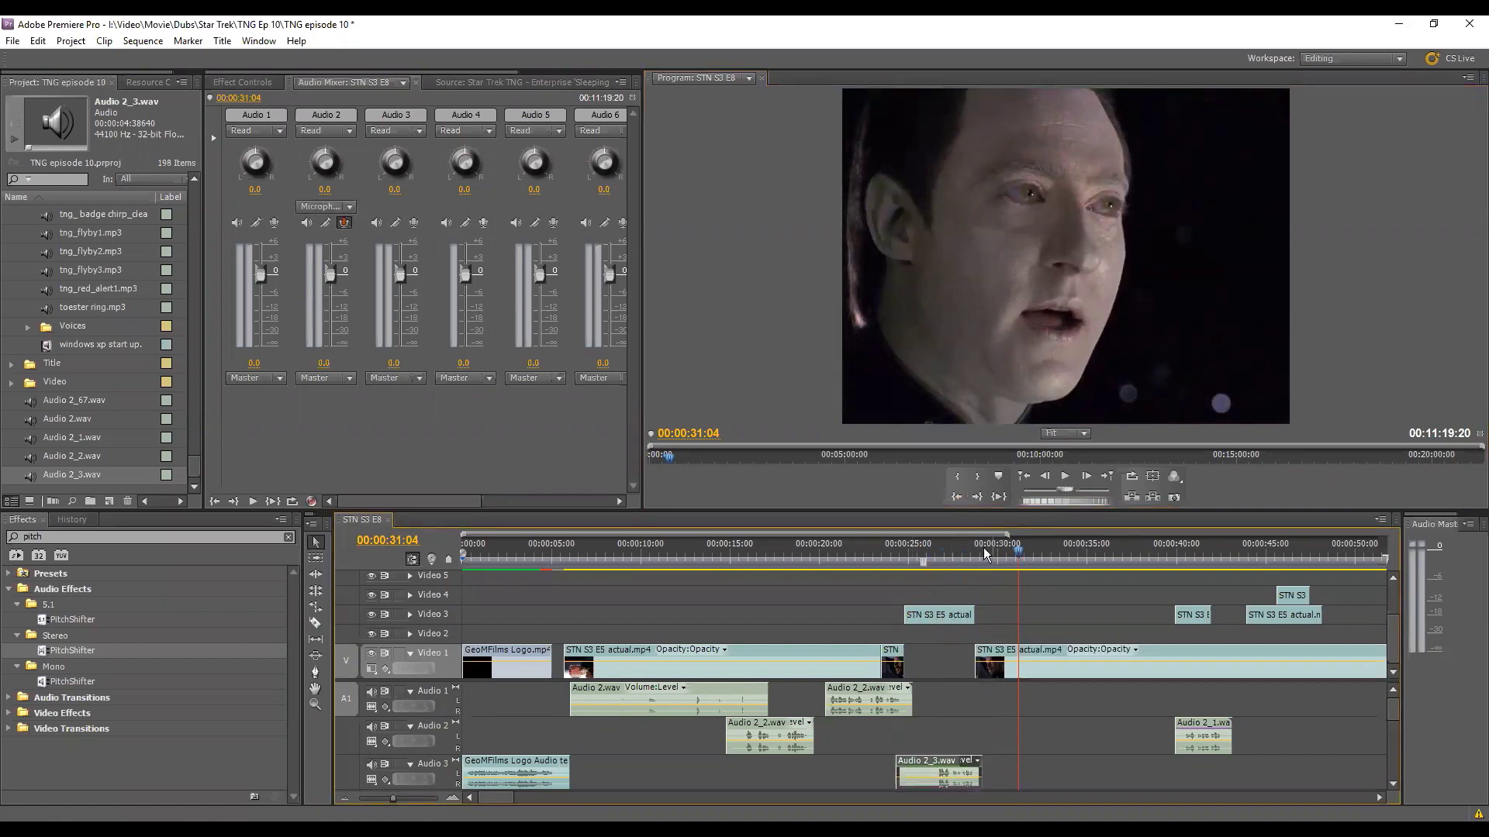
Record a voice take on Audio 2 from 00:00:28:09 for the following Video 1 shot
left_click(968, 560)
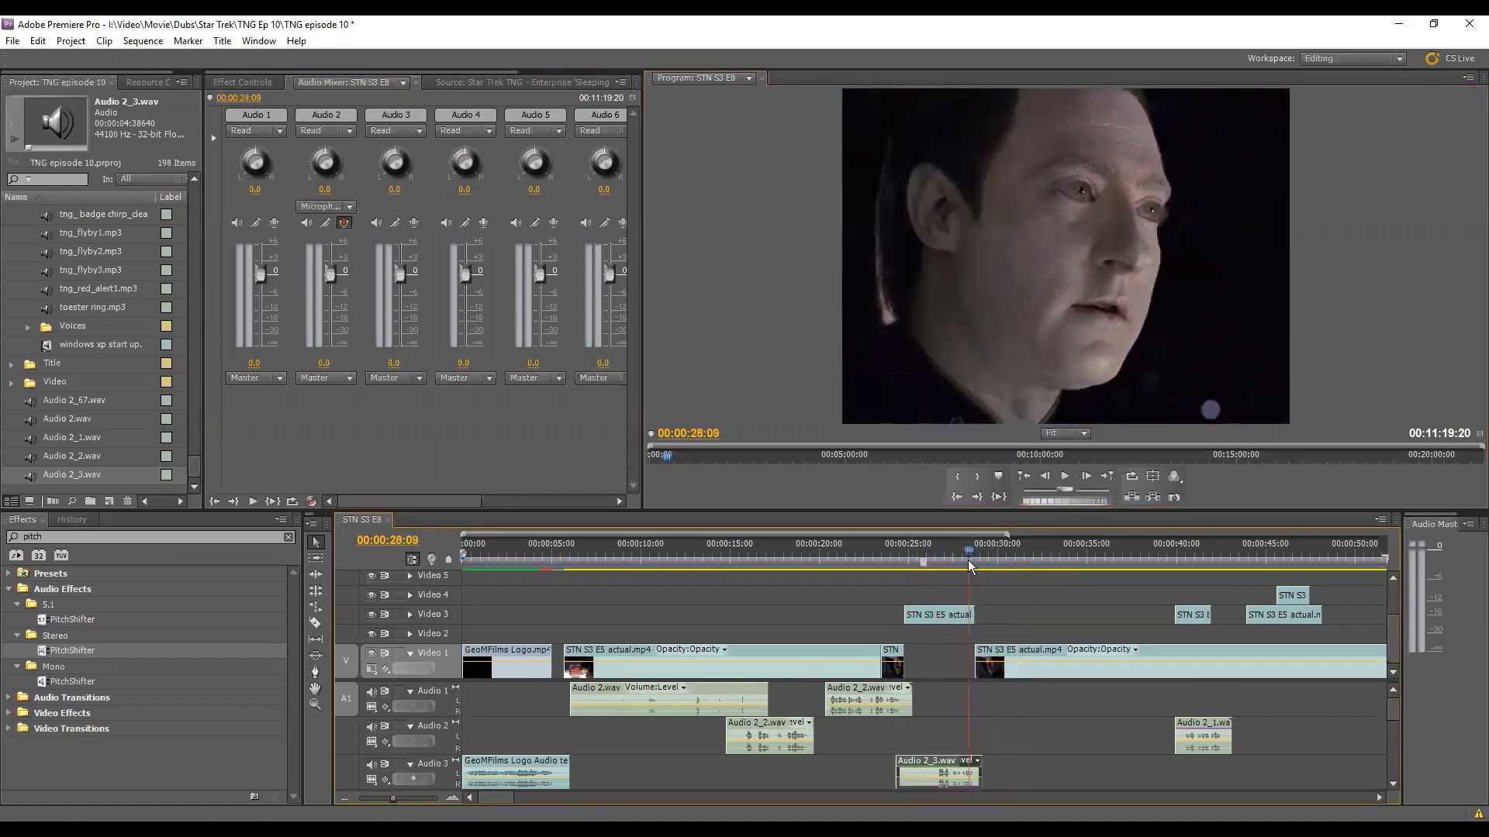
left_click(252, 504)
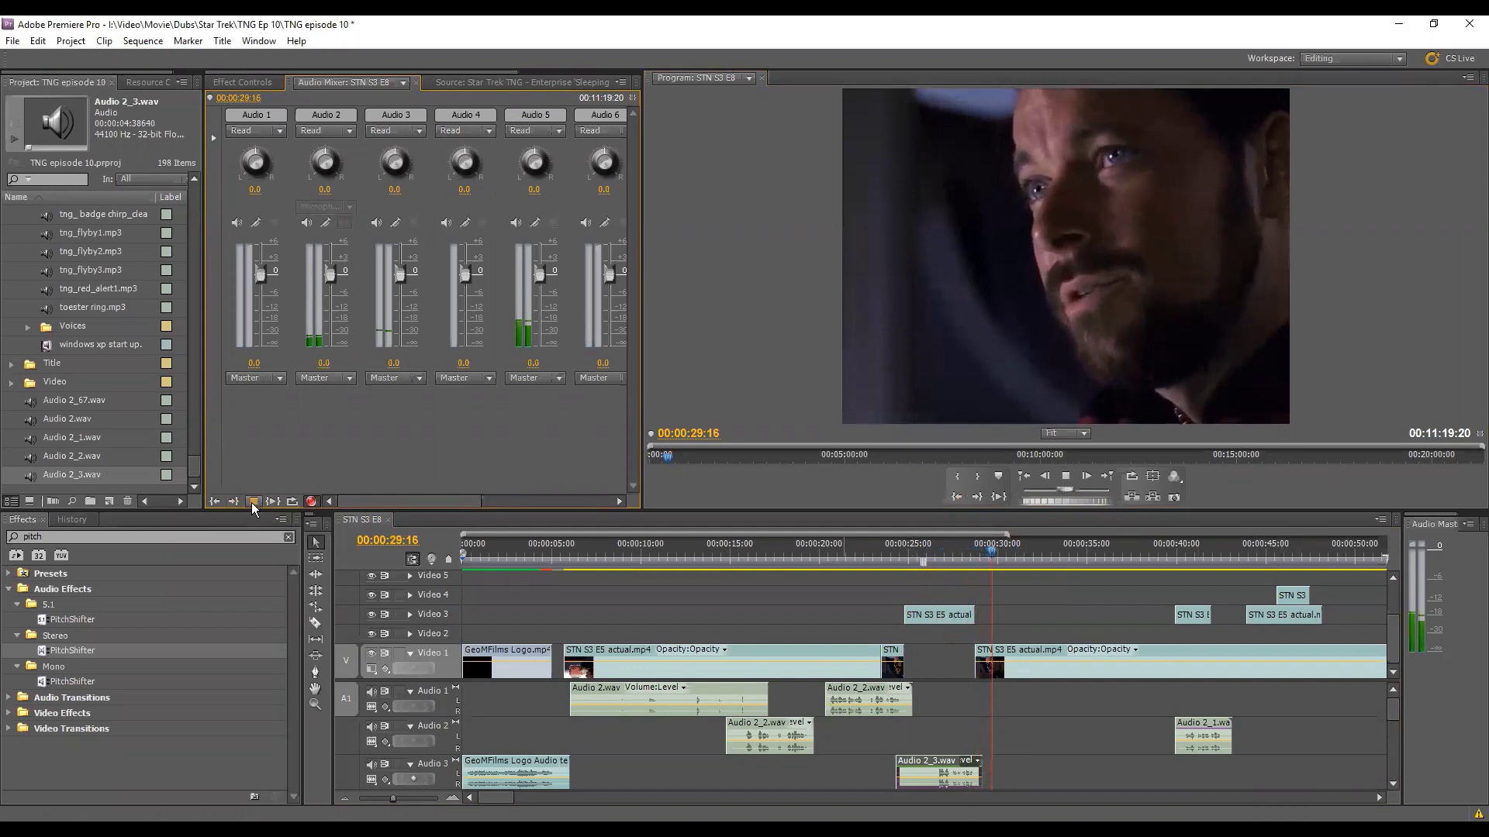
left_click(252, 504)
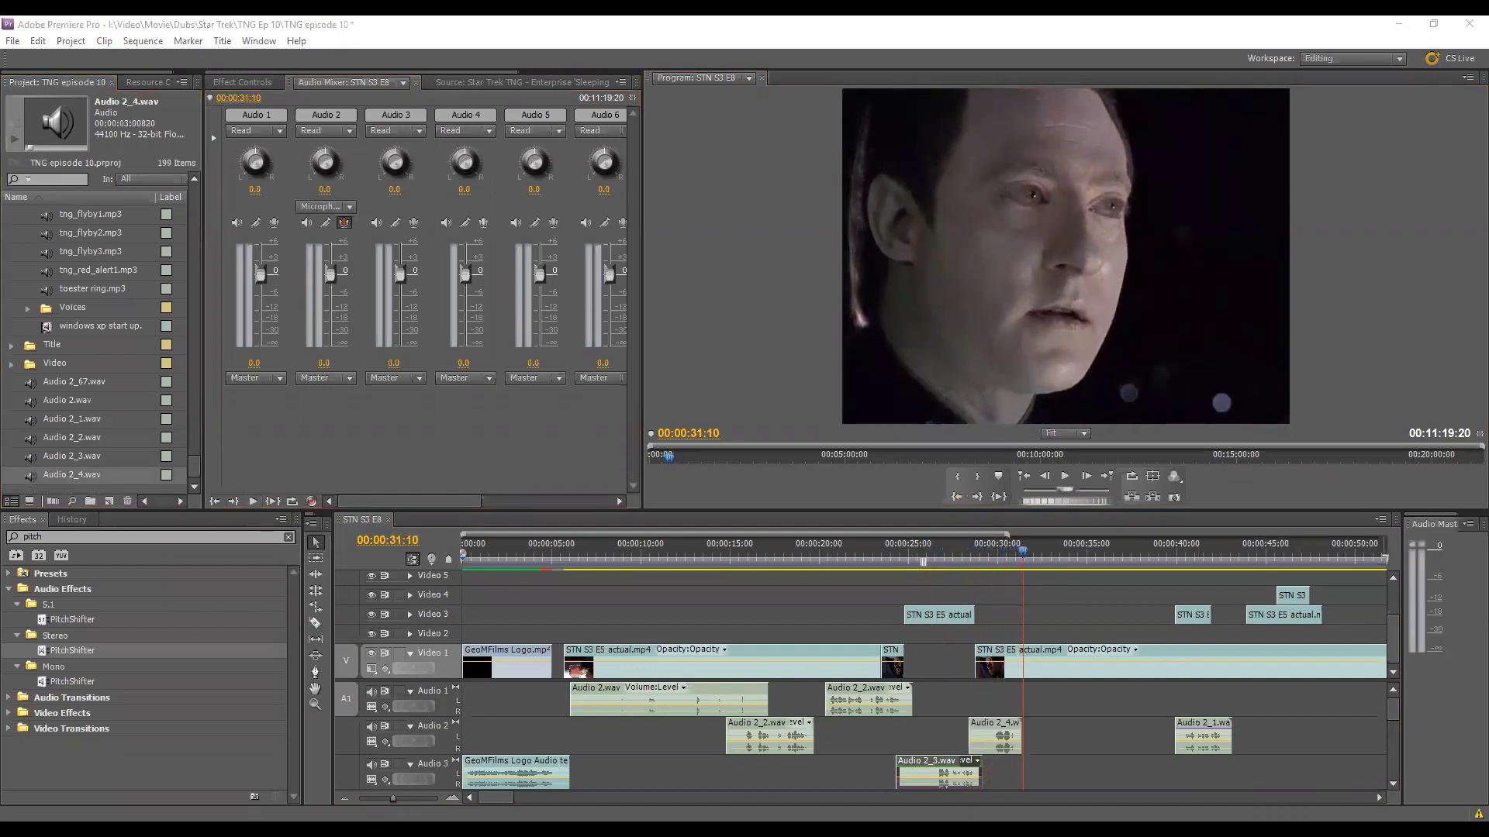
Shift the Audio 2_4.wav take slightly earlier on Audio 2, fine-tune its position, and play it against the shot
left_click_drag(985, 732, 973, 732)
left_click(939, 552)
left_click(1068, 477)
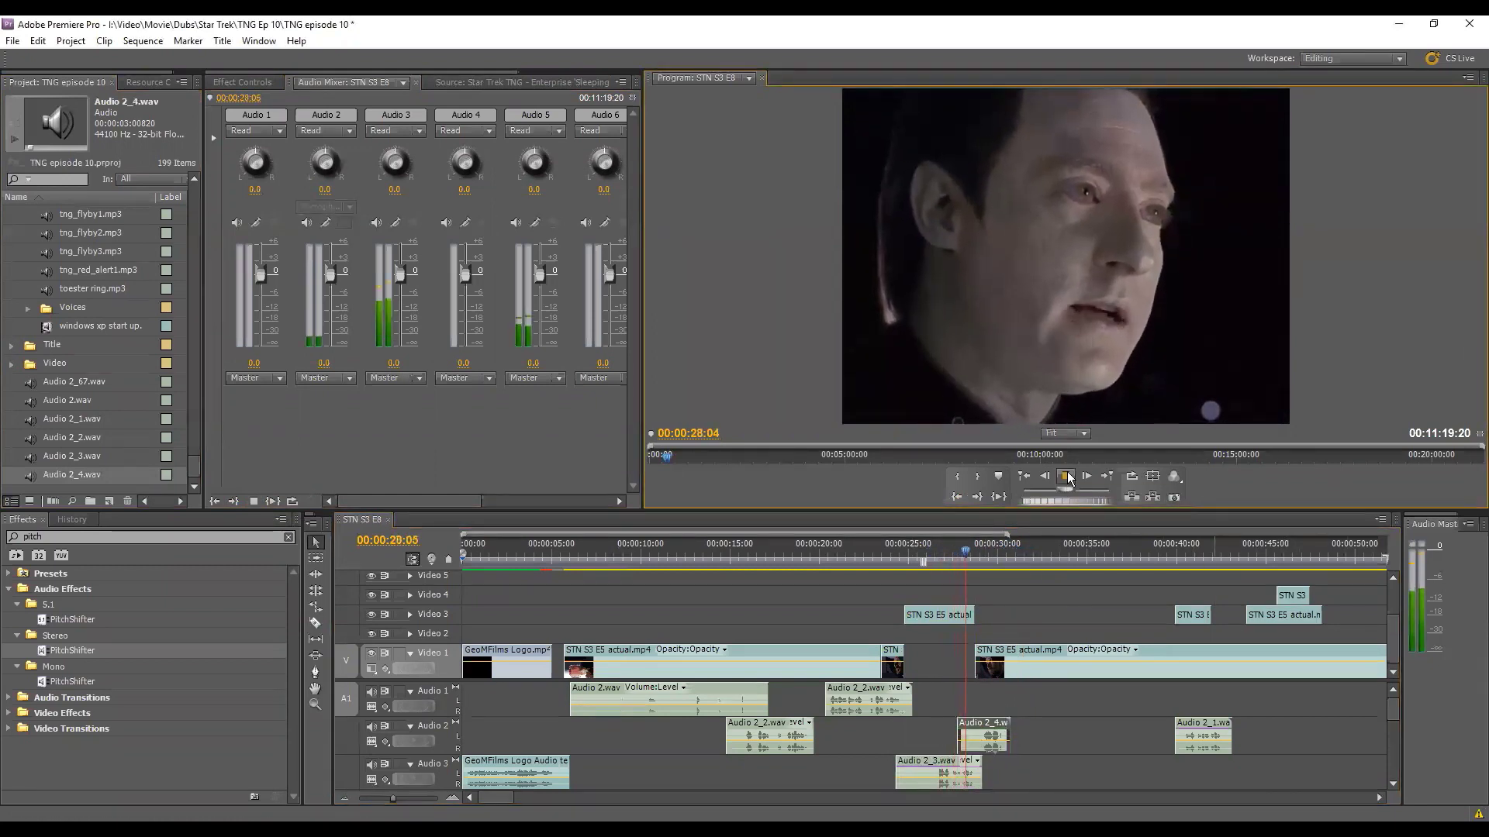
left_click(964, 547)
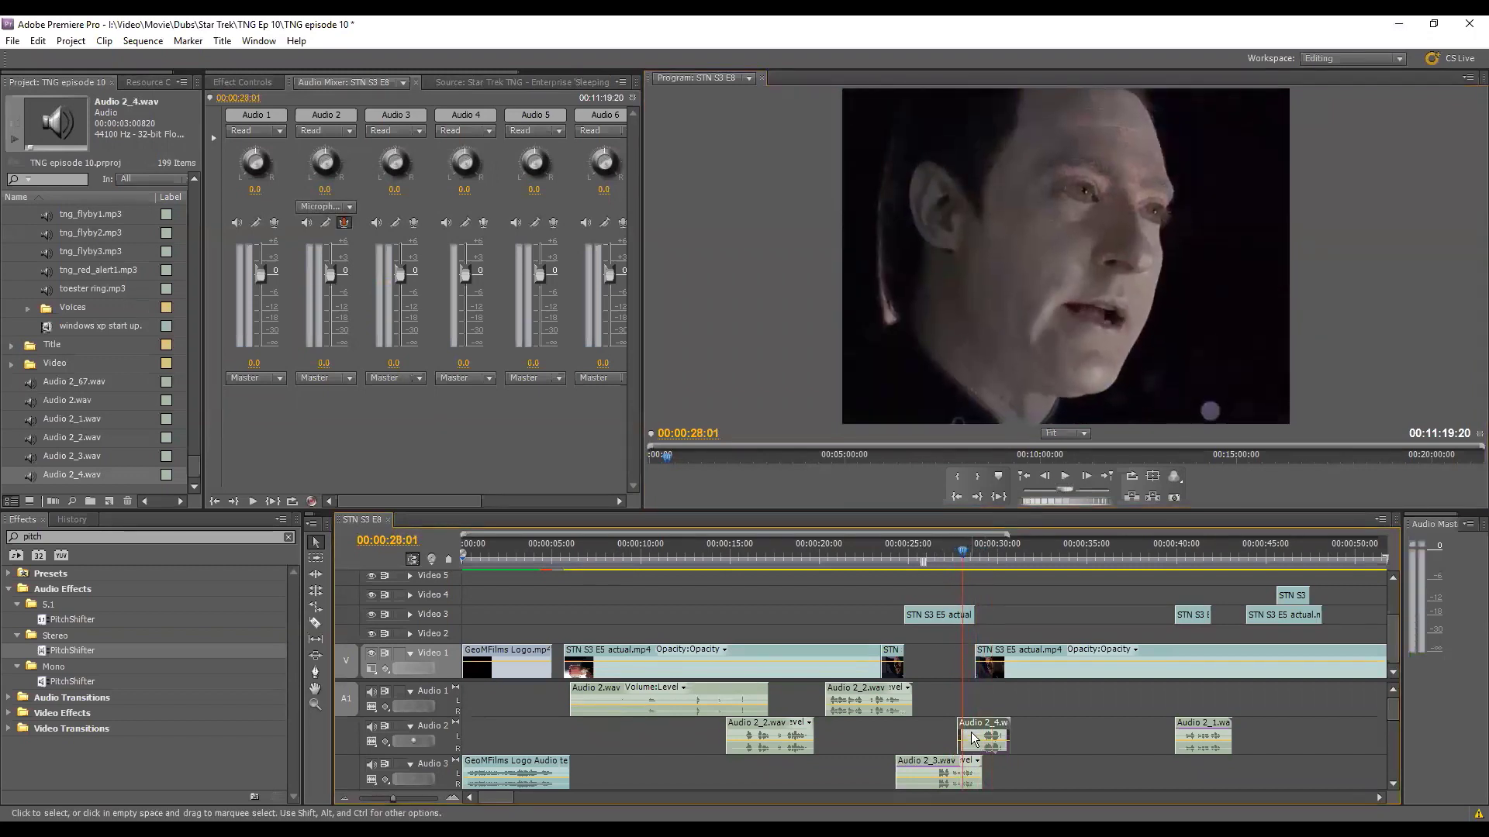
left_click_drag(976, 738, 981, 738)
left_click(1065, 476)
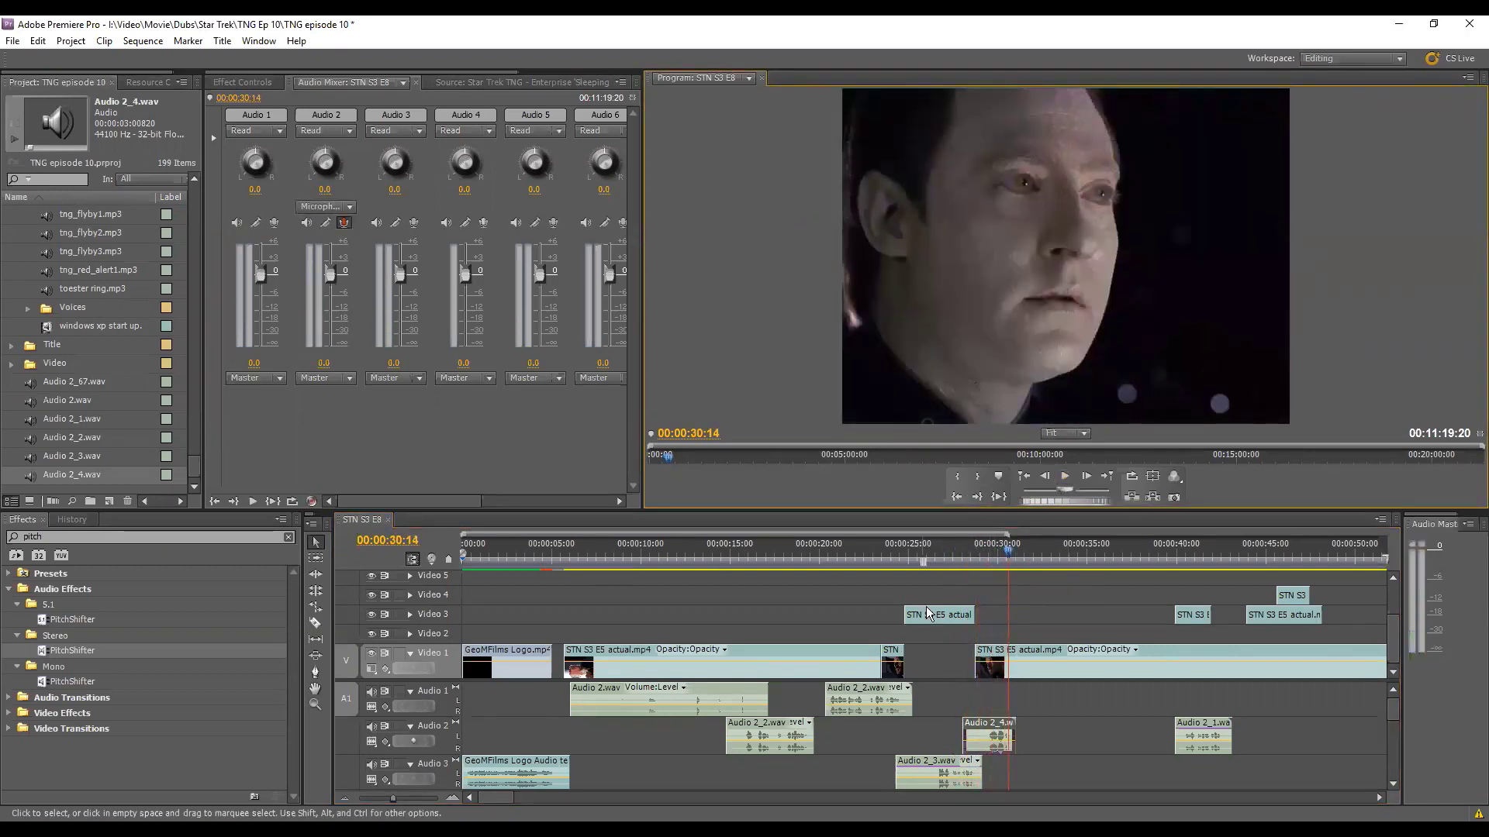
Move the Audio 2_4.wav take to start at about 00:00:28:04 and play through it with the picture
left_click(965, 554)
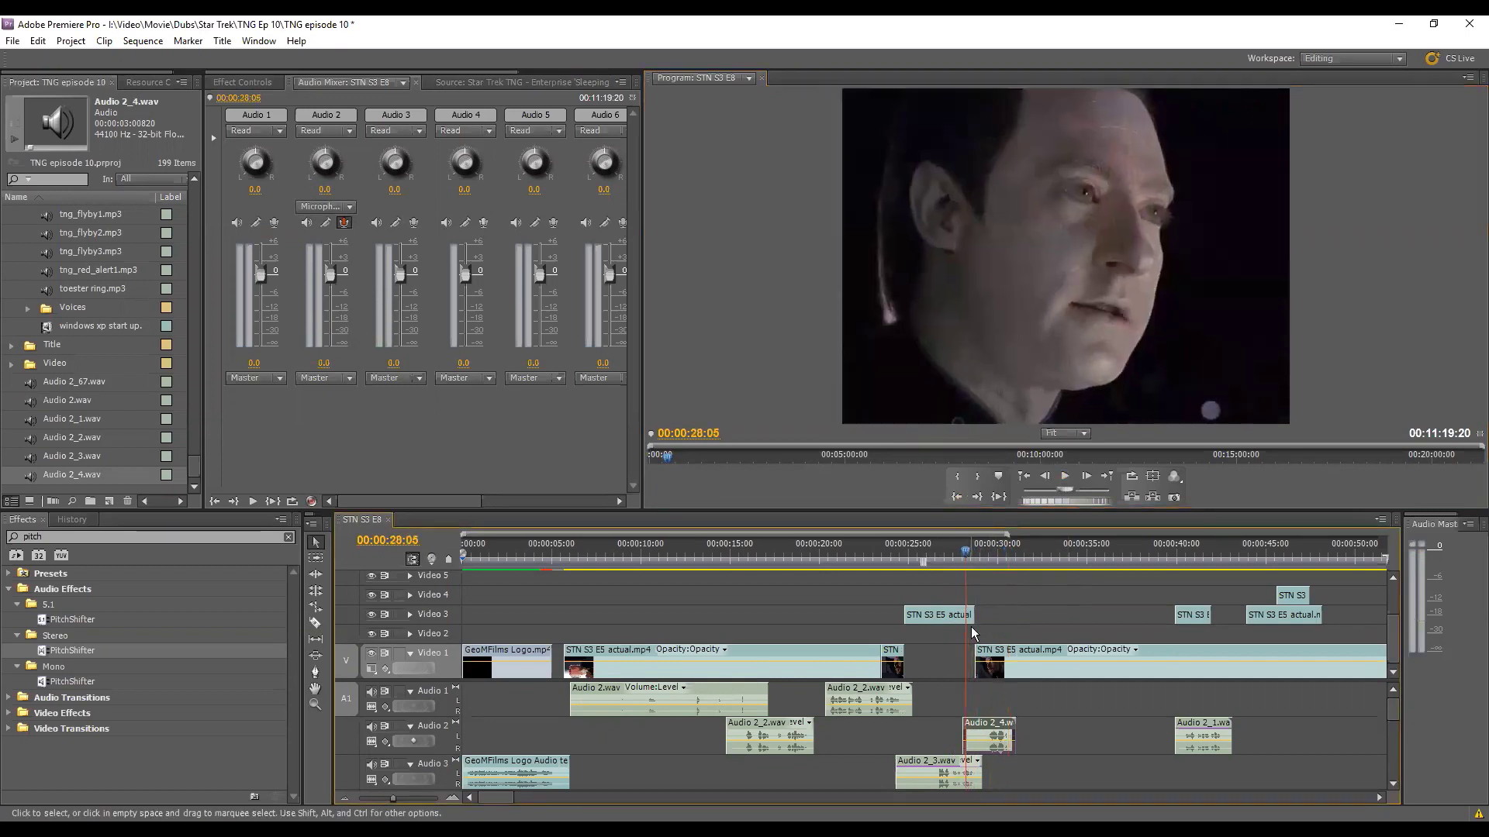
key("Left")
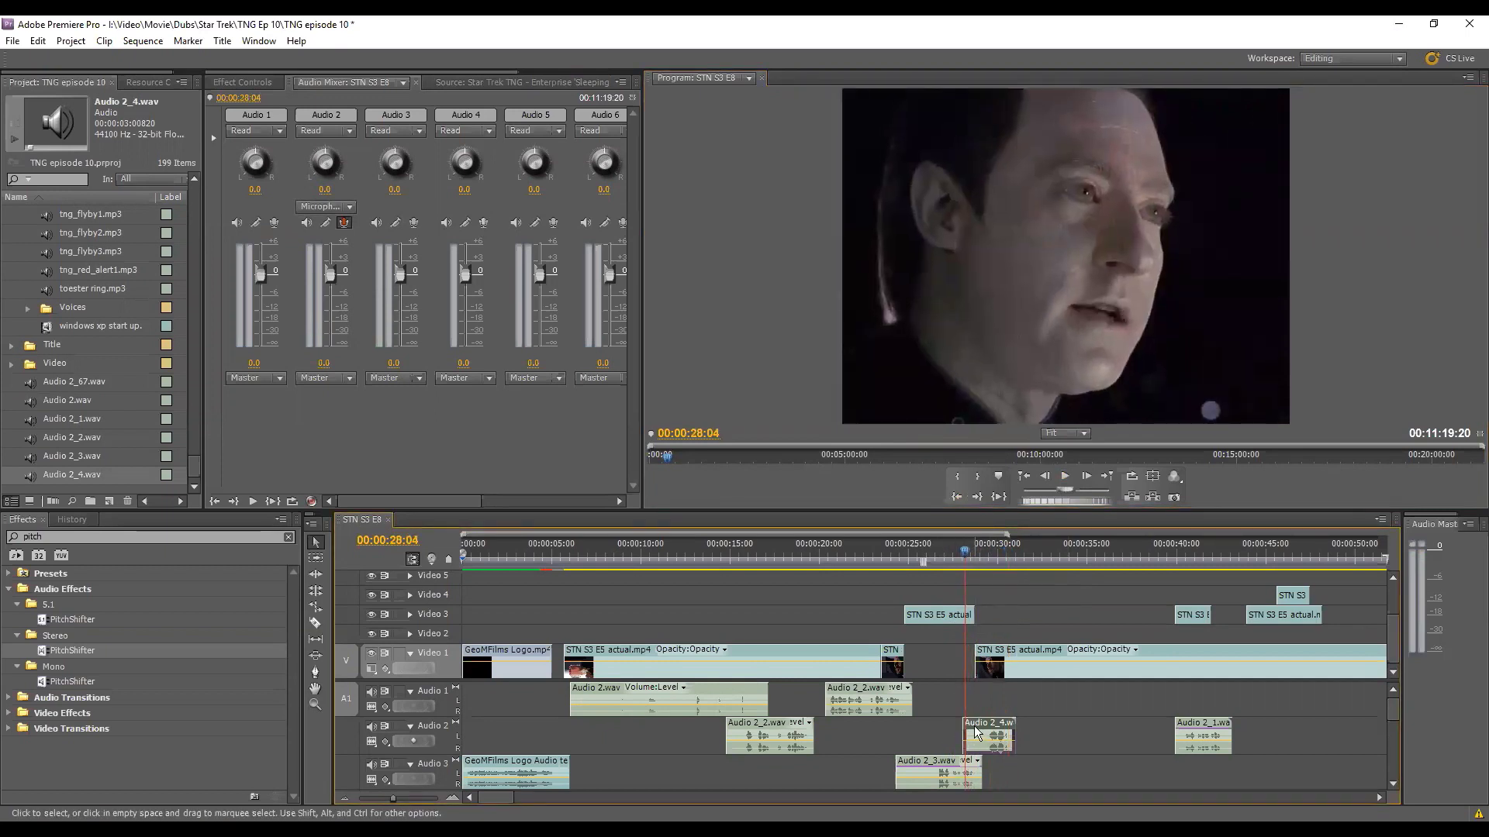
left_click_drag(981, 732, 980, 732)
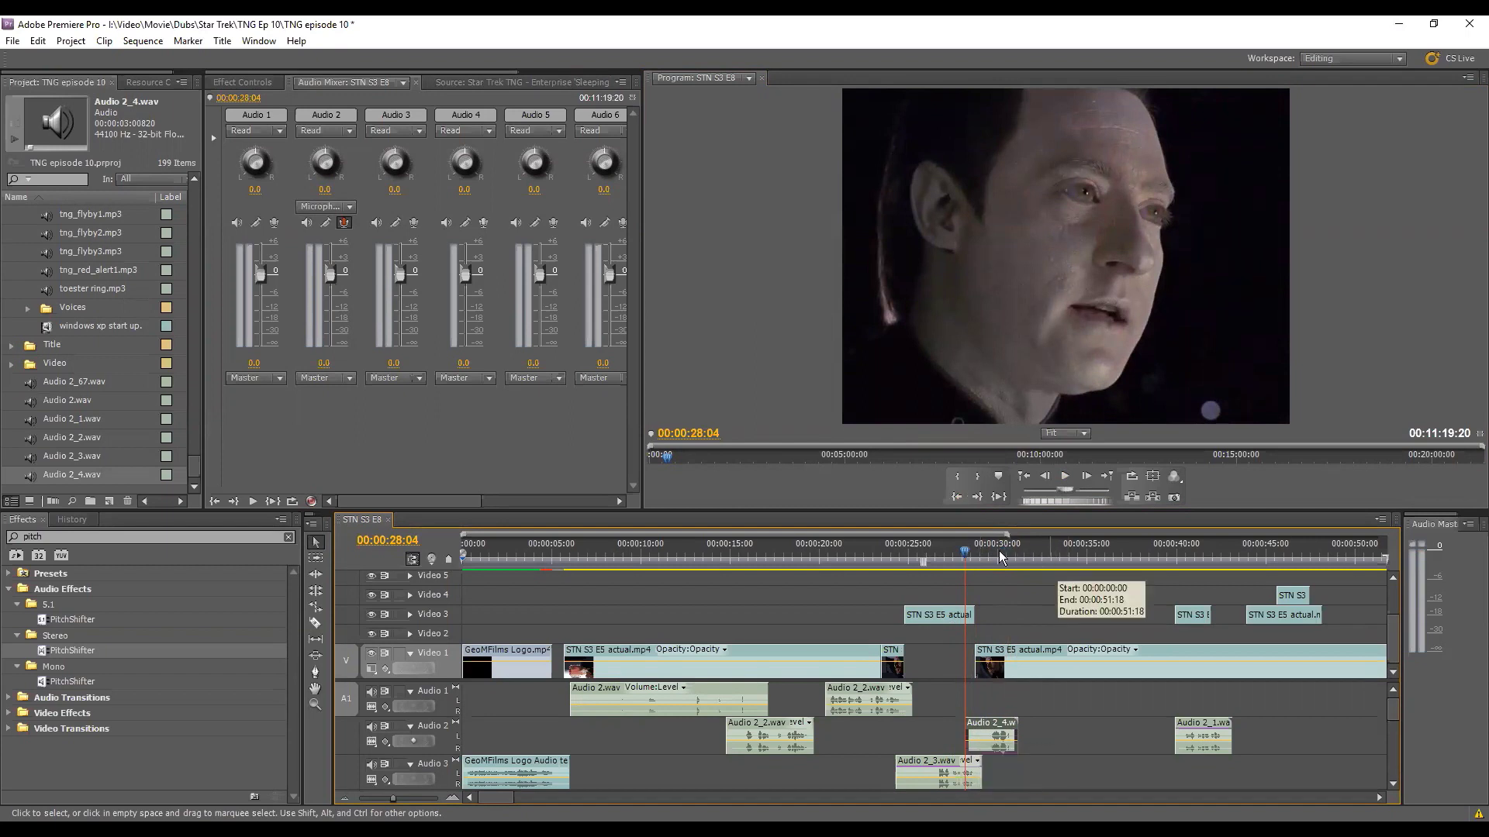
key("Left")
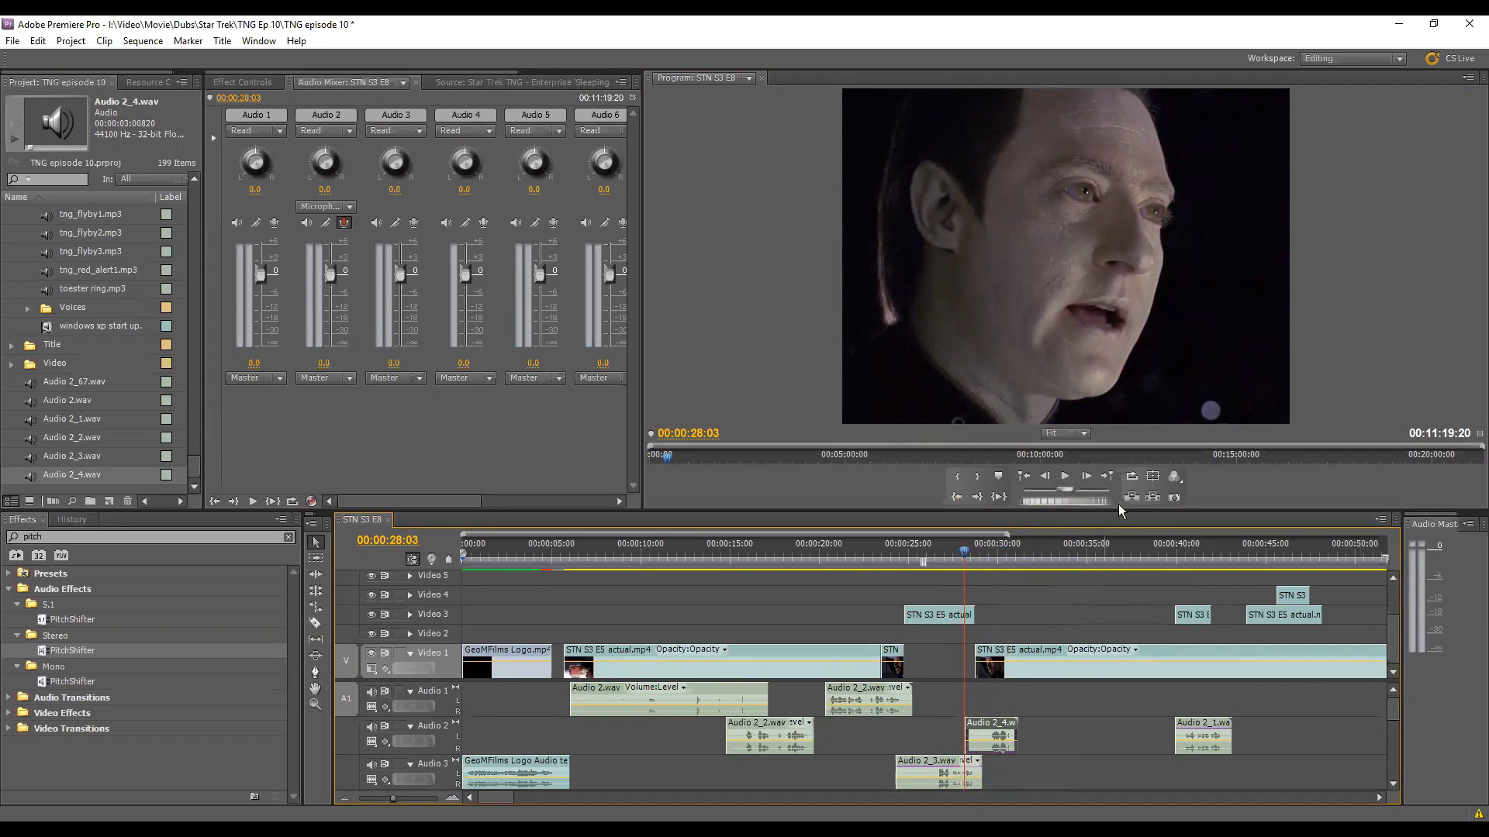
left_click(1065, 476)
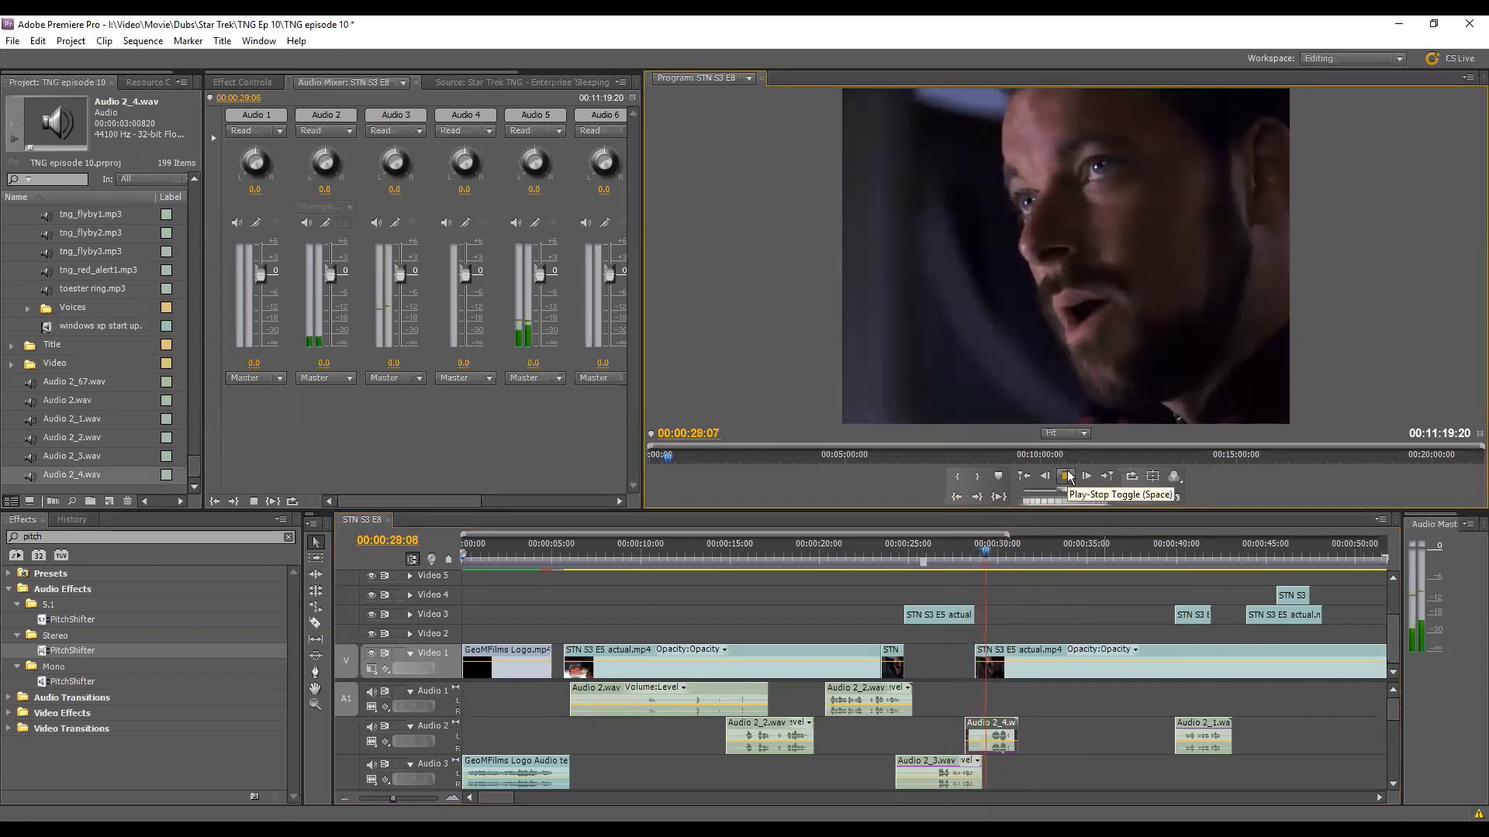
left_click(1068, 476)
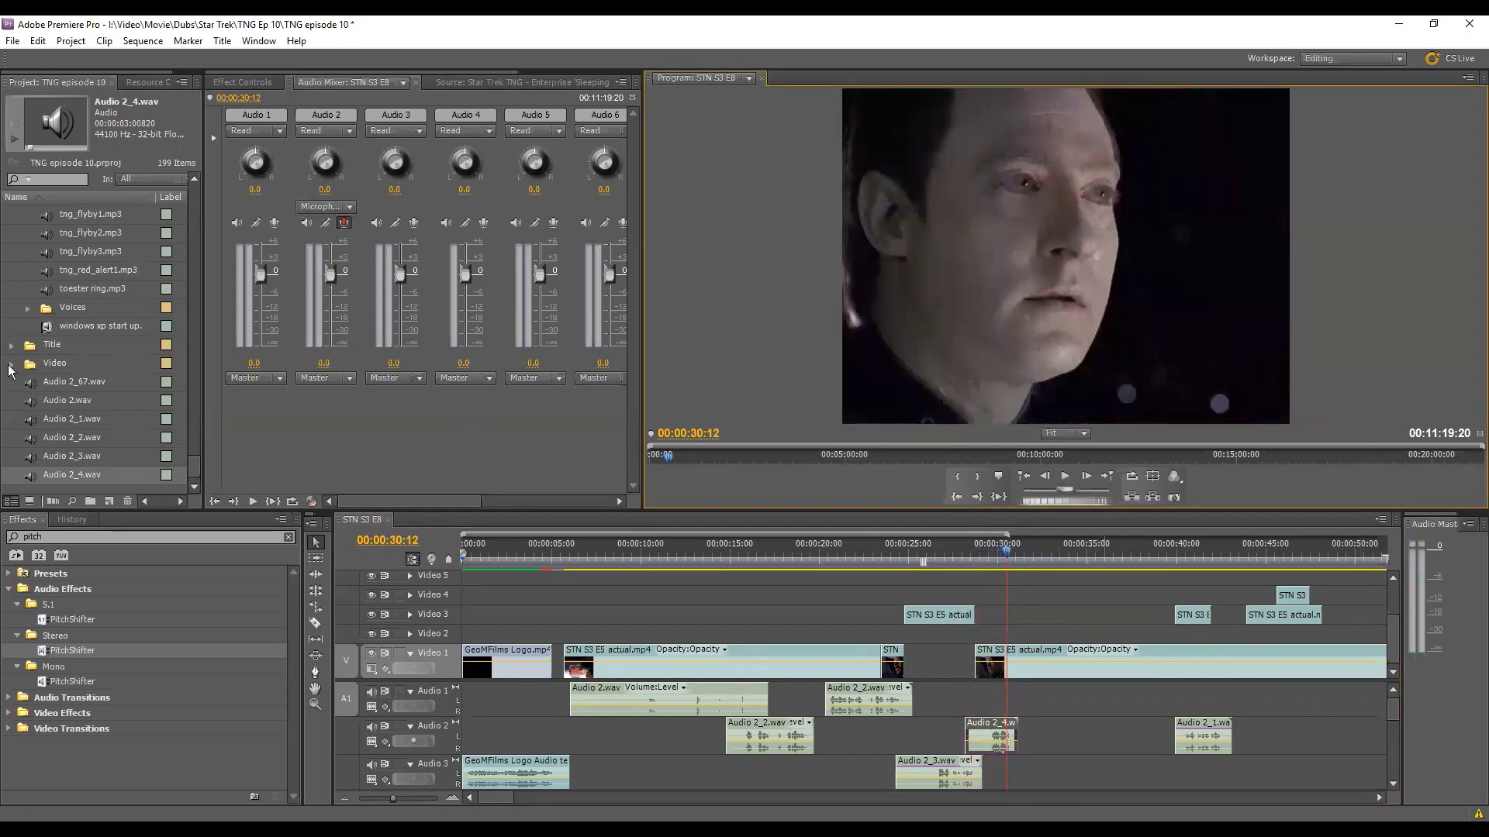
Delete the rejected Audio 2_4.wav take from the project along with its timeline clip
left_click(29, 473)
key("Delete")
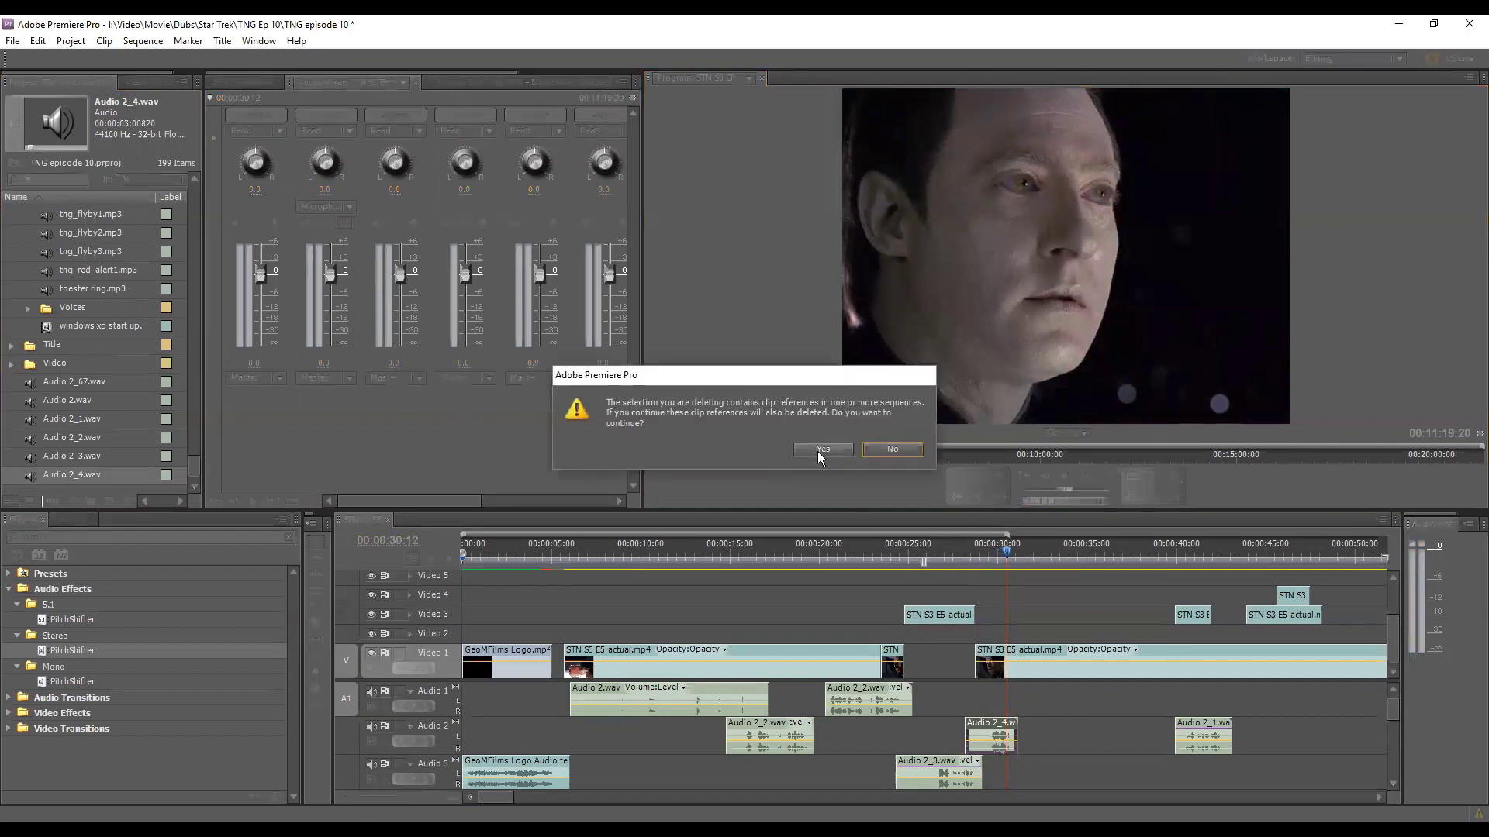
left_click(822, 450)
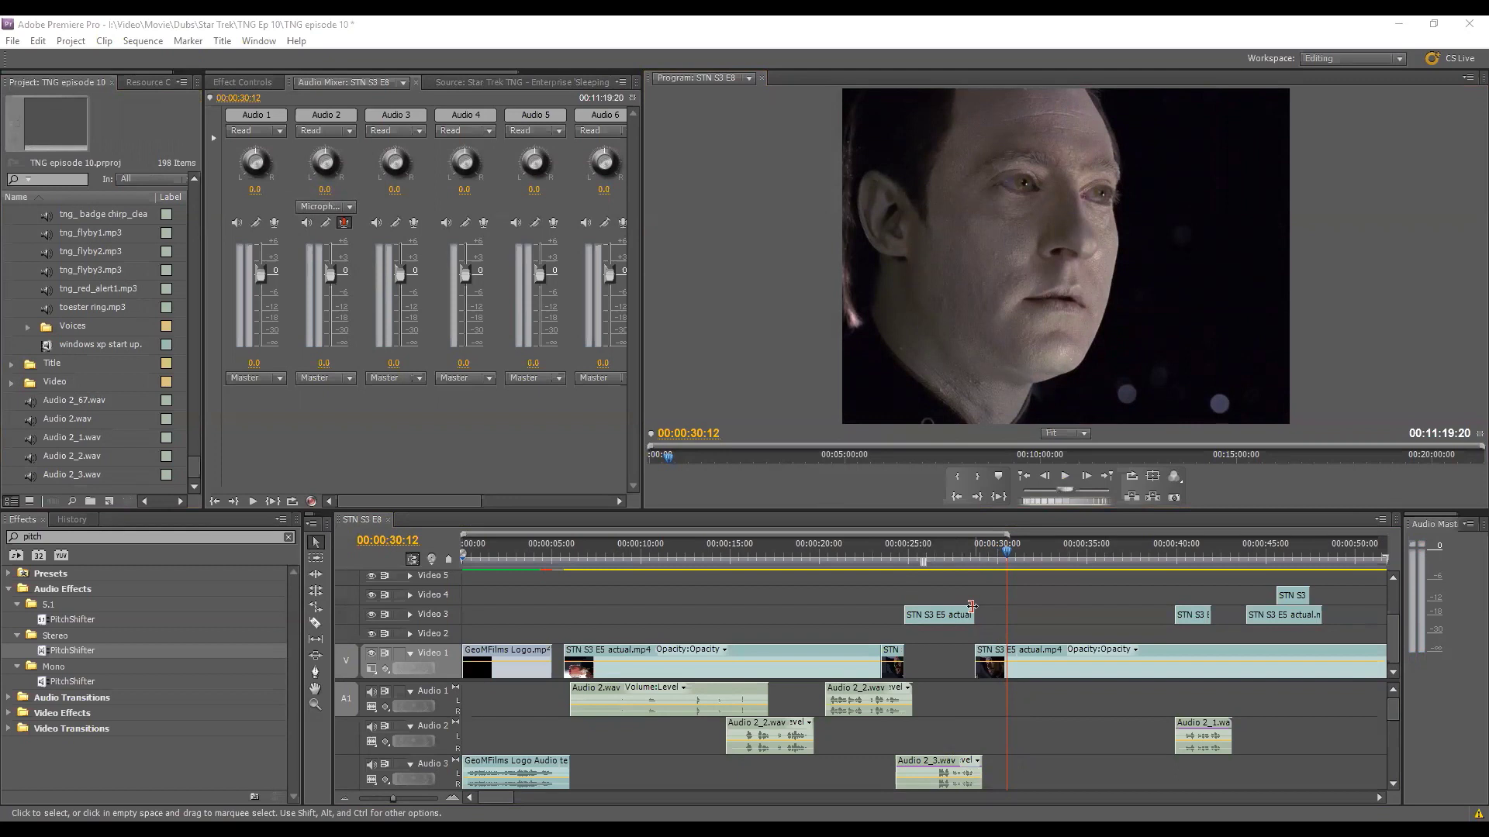
Record a replacement voice take on Audio 2 from 00:00:28:10 to about 00:00:33:14
left_click(968, 560)
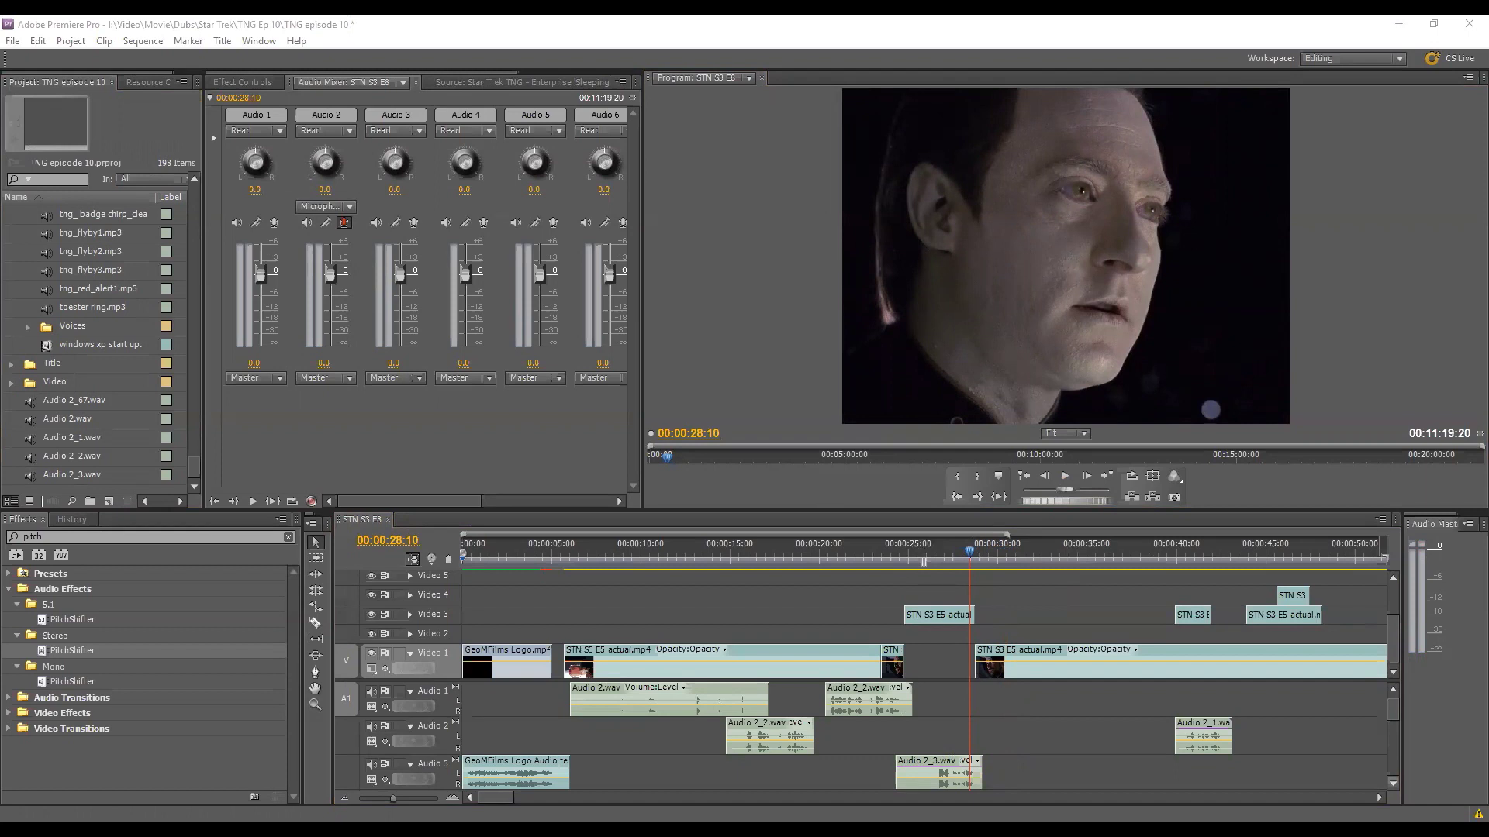
left_click(314, 503)
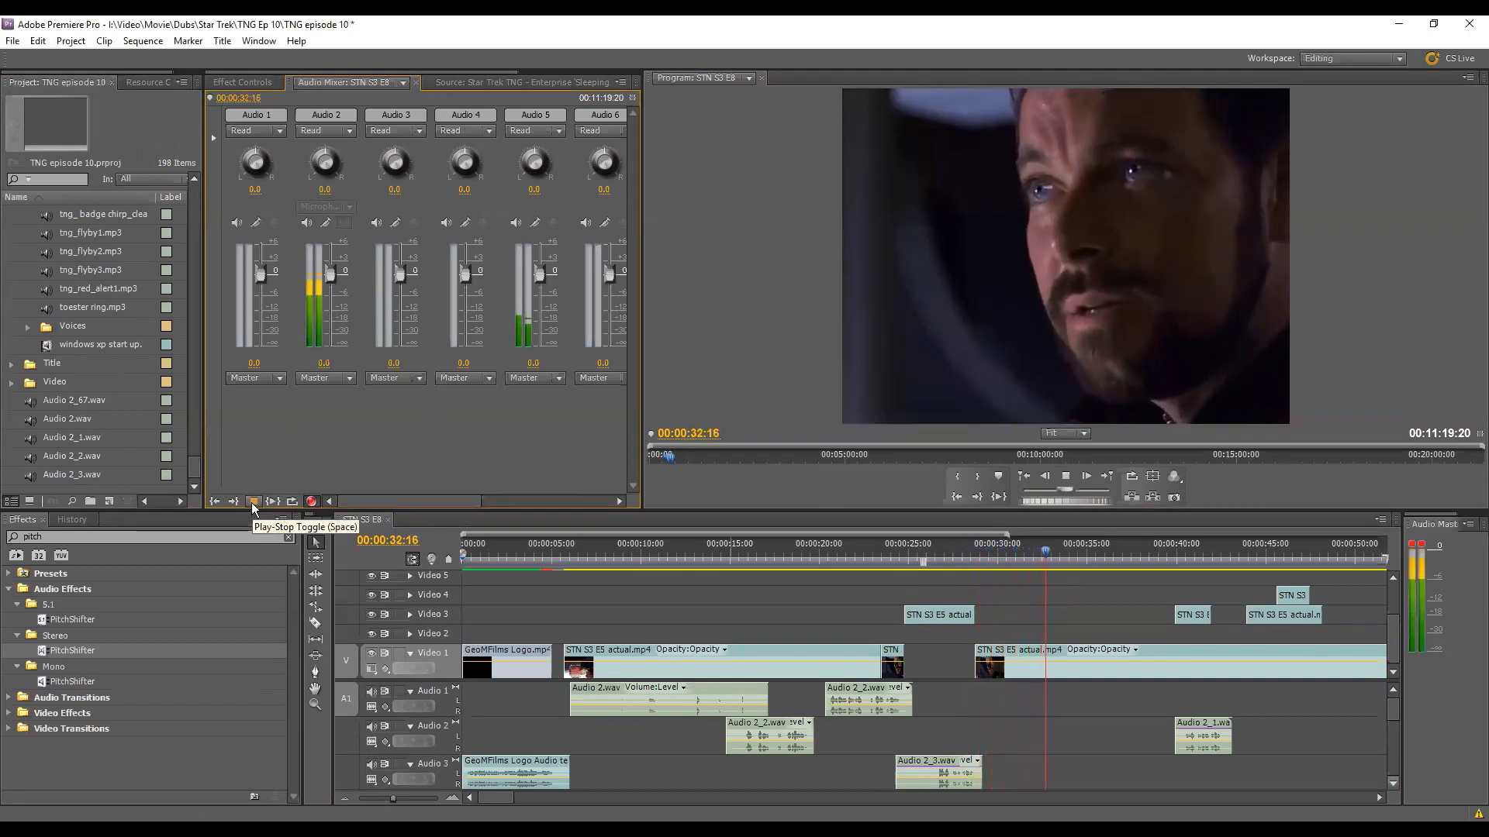
left_click(252, 502)
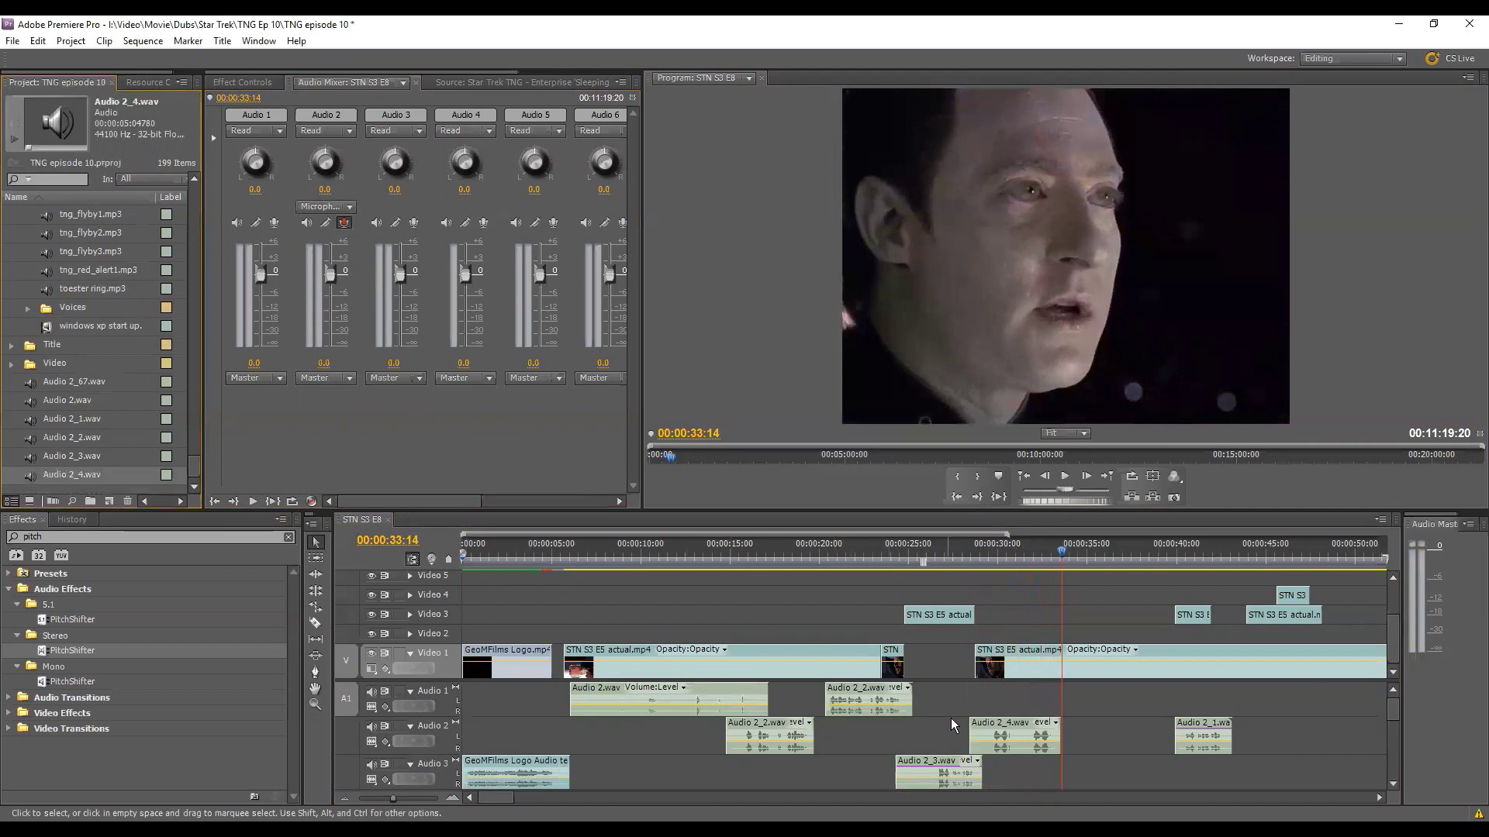
Trim both ends of the replacement take on Audio 2, align its start with the Video 1 shot's cut, and preview the sync
mouse_move(972, 727)
left_mouse_down()
mouse_move(1025, 724)
mouse_move(992, 730)
left_mouse_up()
left_click(962, 554)
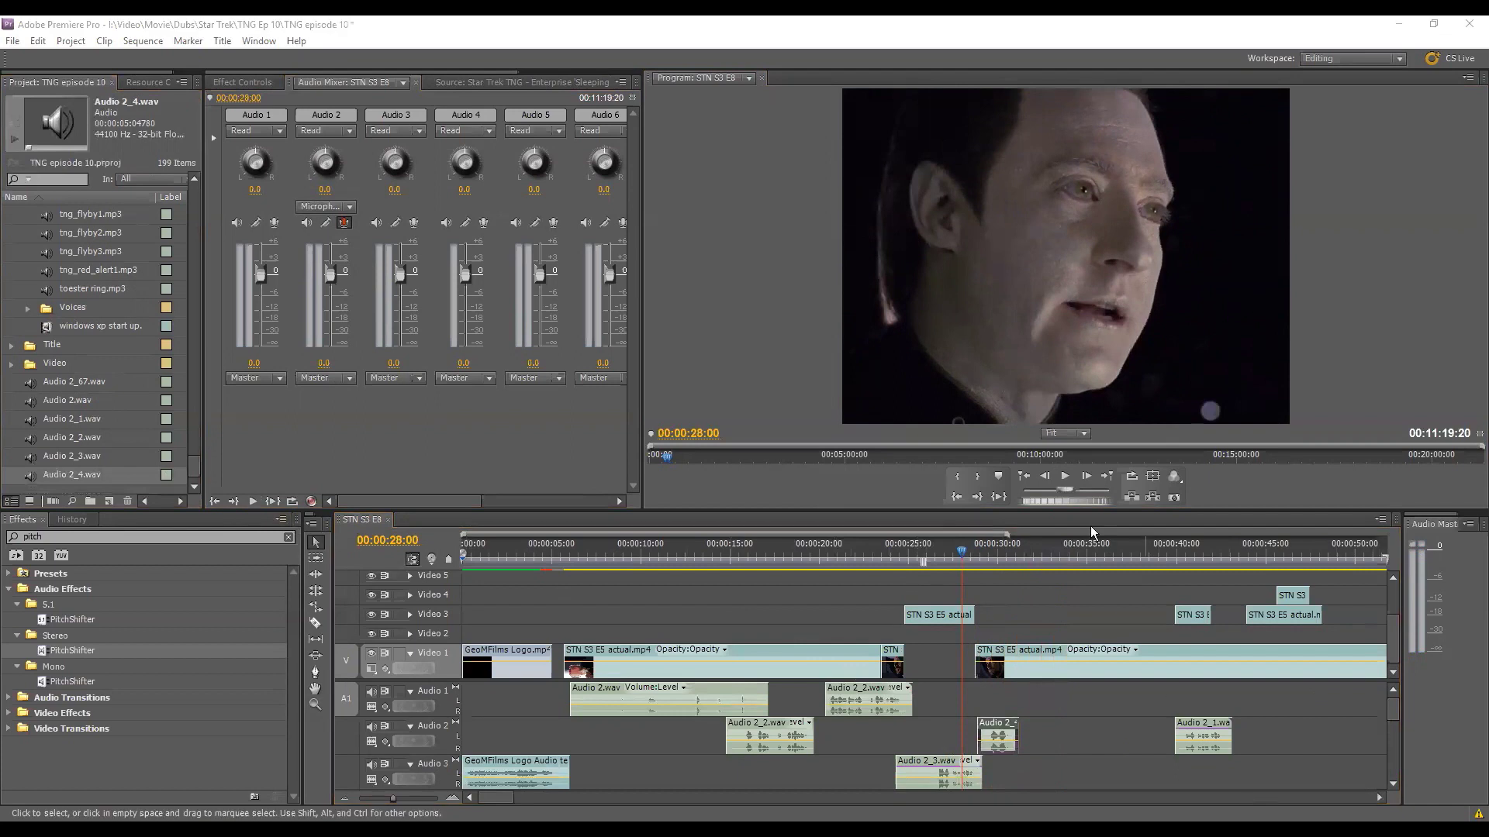
left_click(1071, 481)
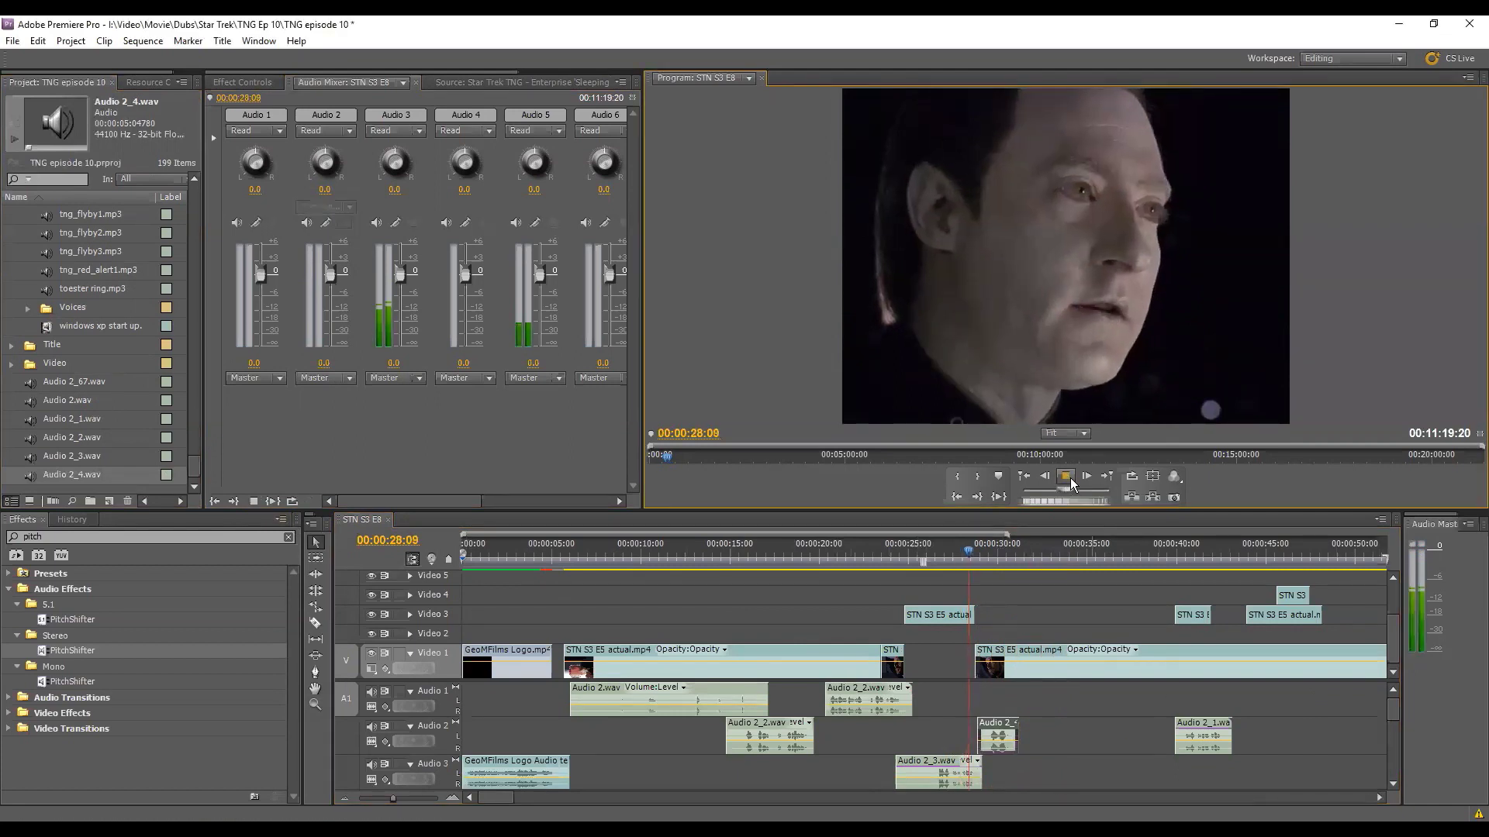
left_click(1071, 481)
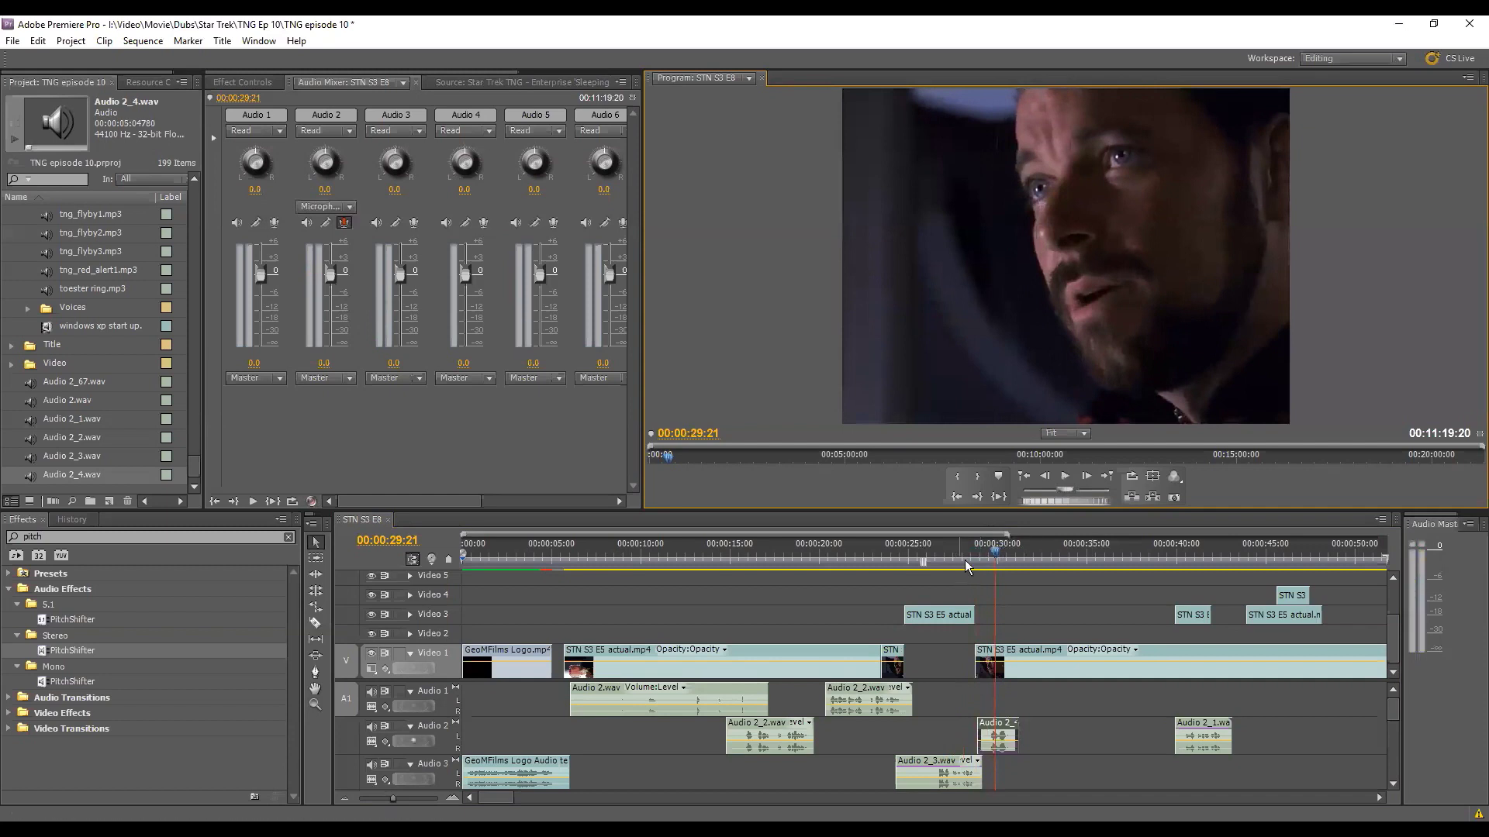
left_click(964, 553)
key("space")
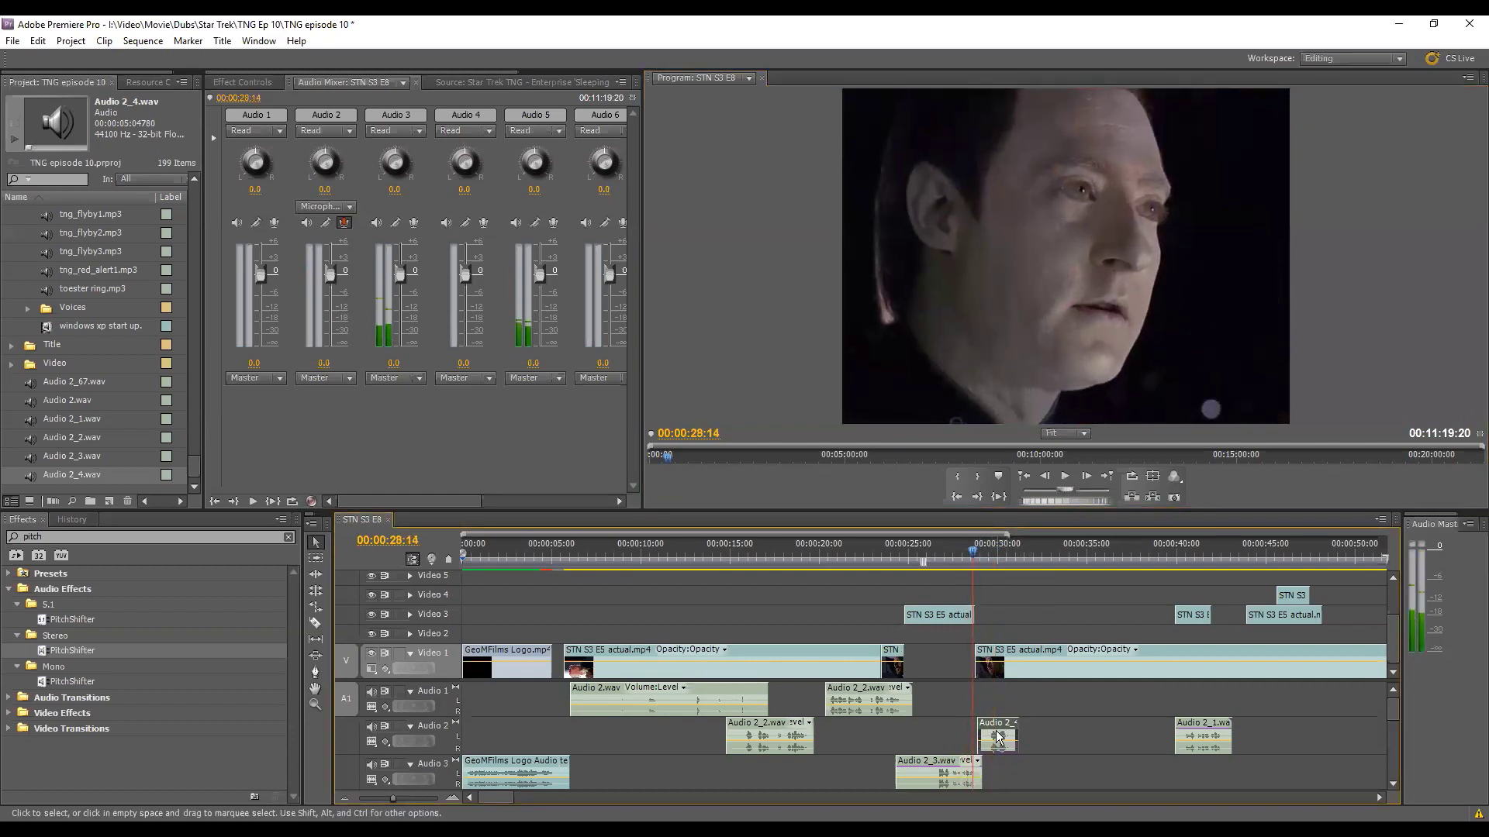
left_click(1066, 479)
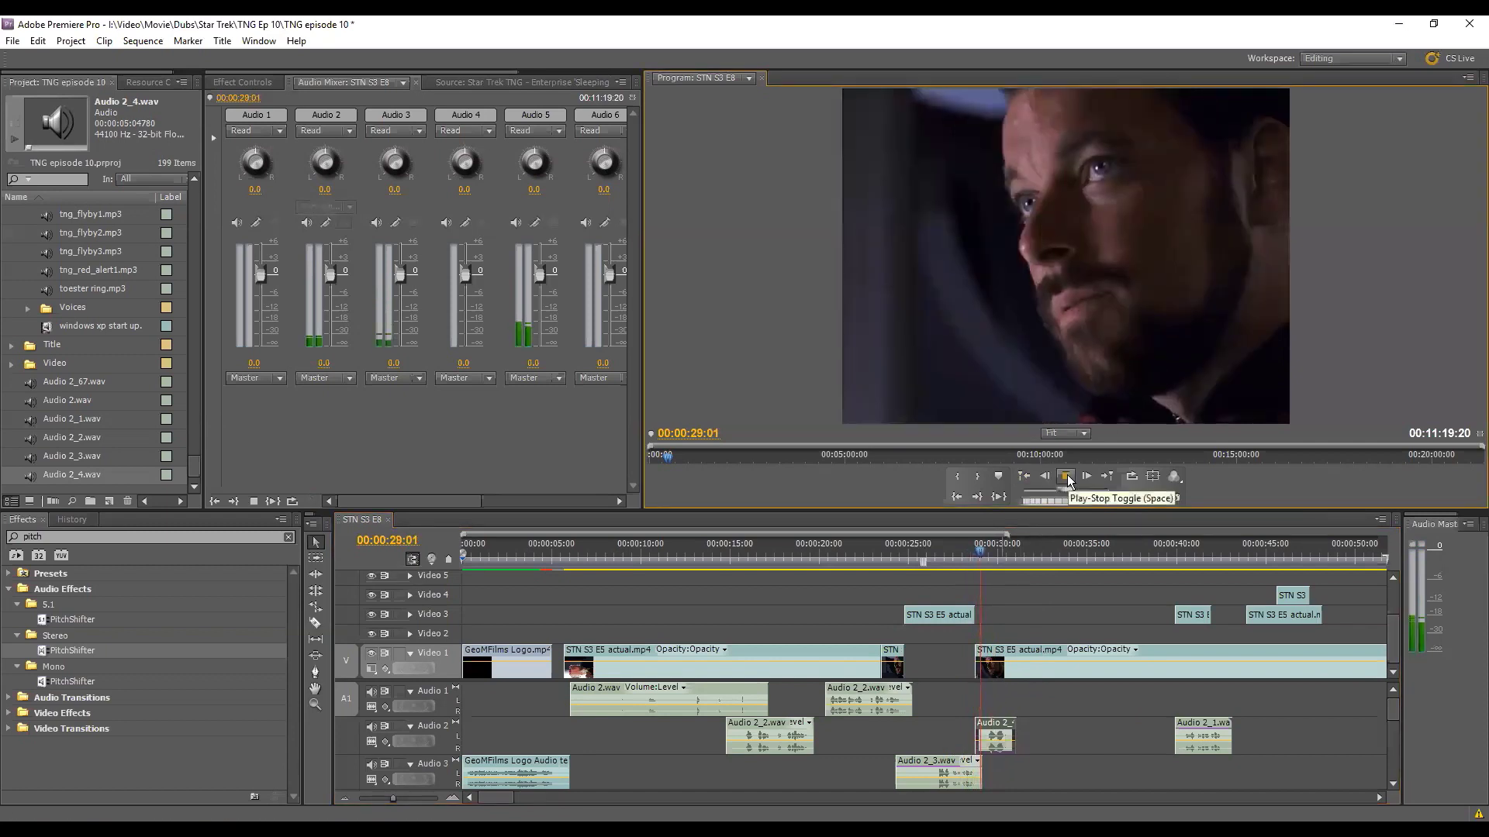
Play back the dialogue from about 00:00:20 and around the cut near 00:00:23:14 to check the voices against the shots
left_click(827, 552)
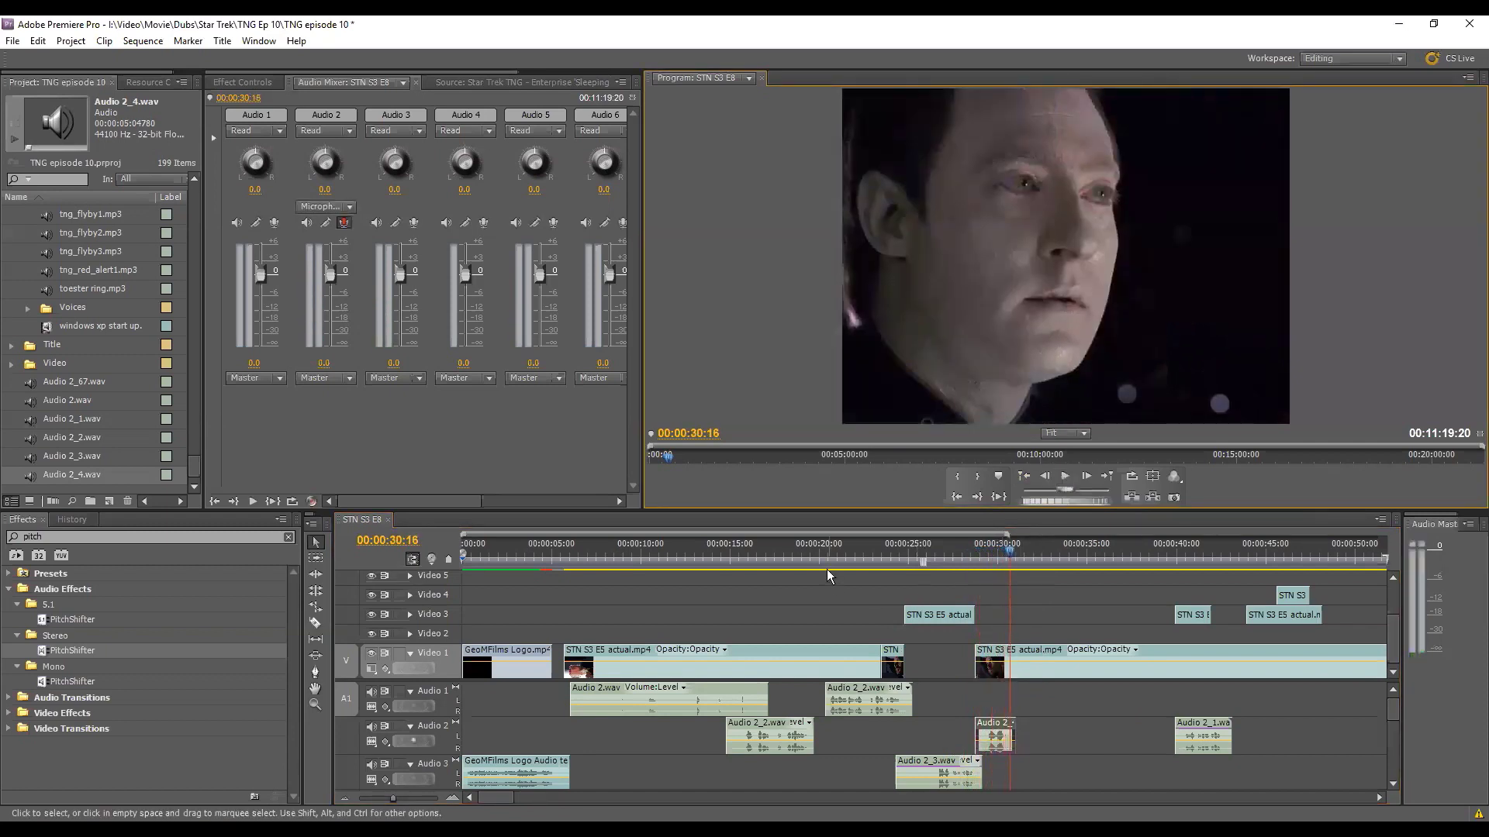
left_click(847, 552)
left_click(1062, 480)
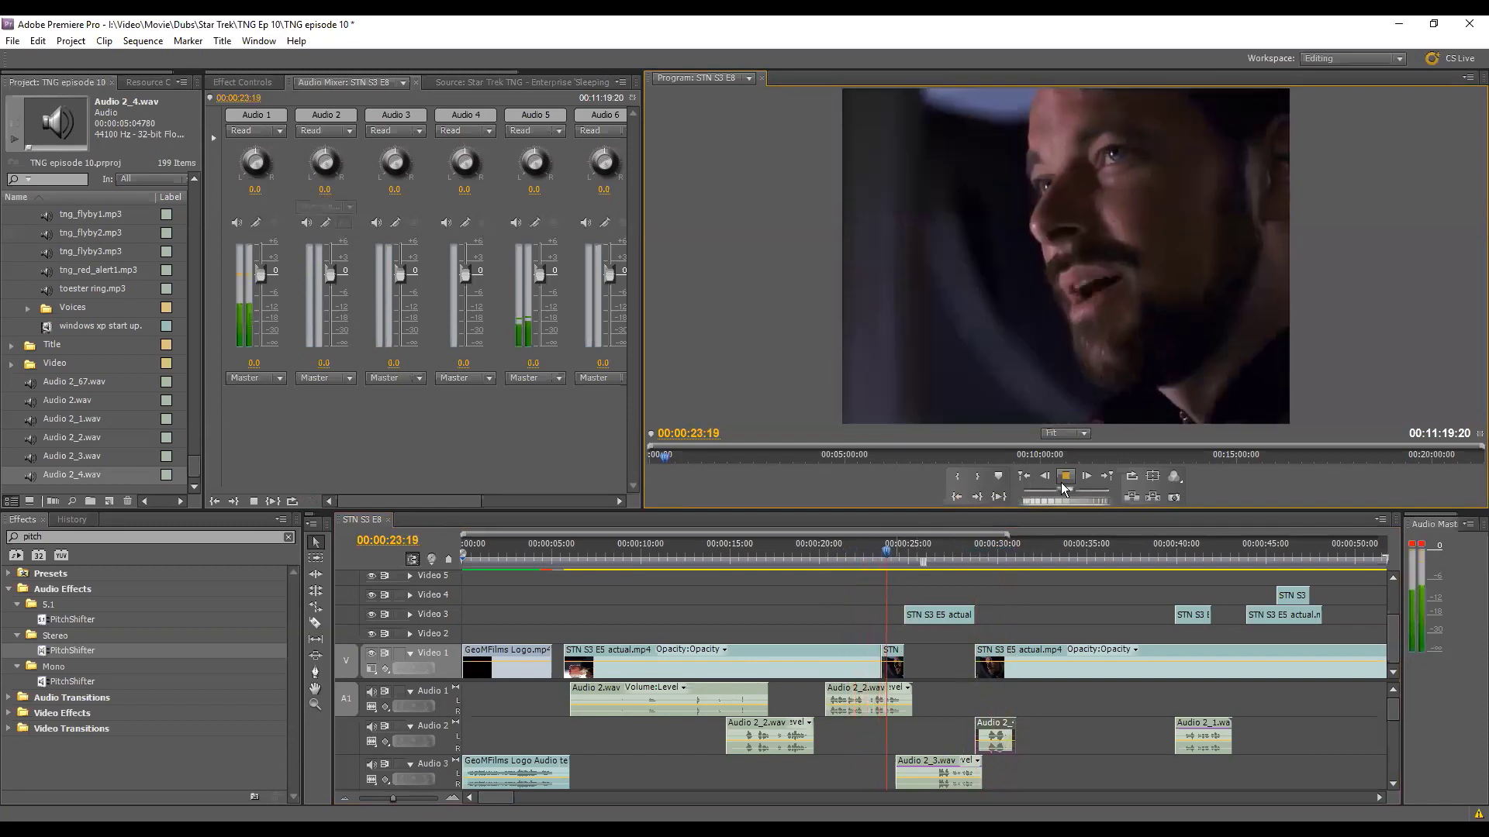
left_click(1062, 479)
left_click(876, 542)
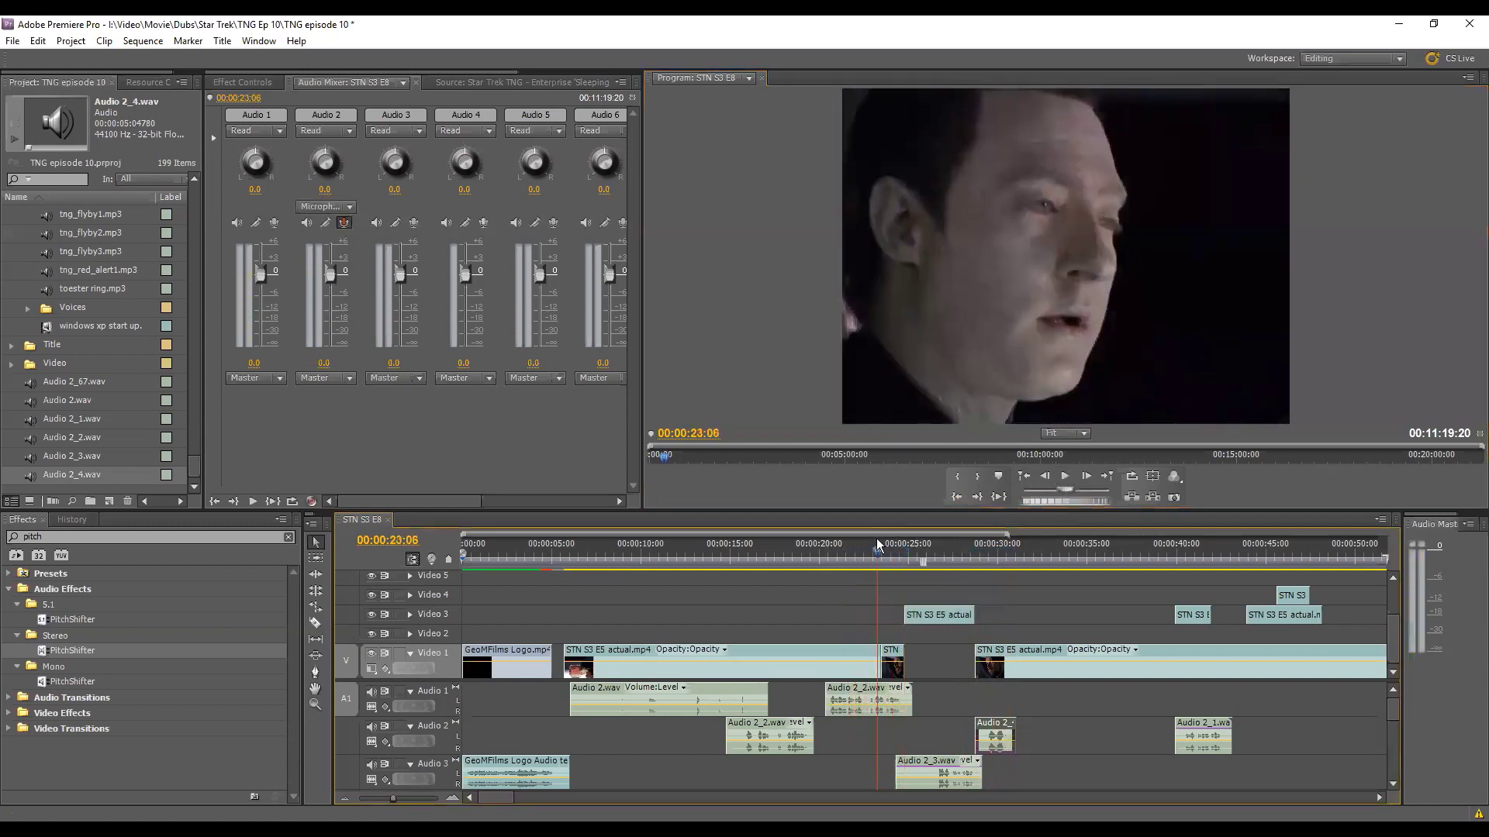
key("space")
left_click(879, 545)
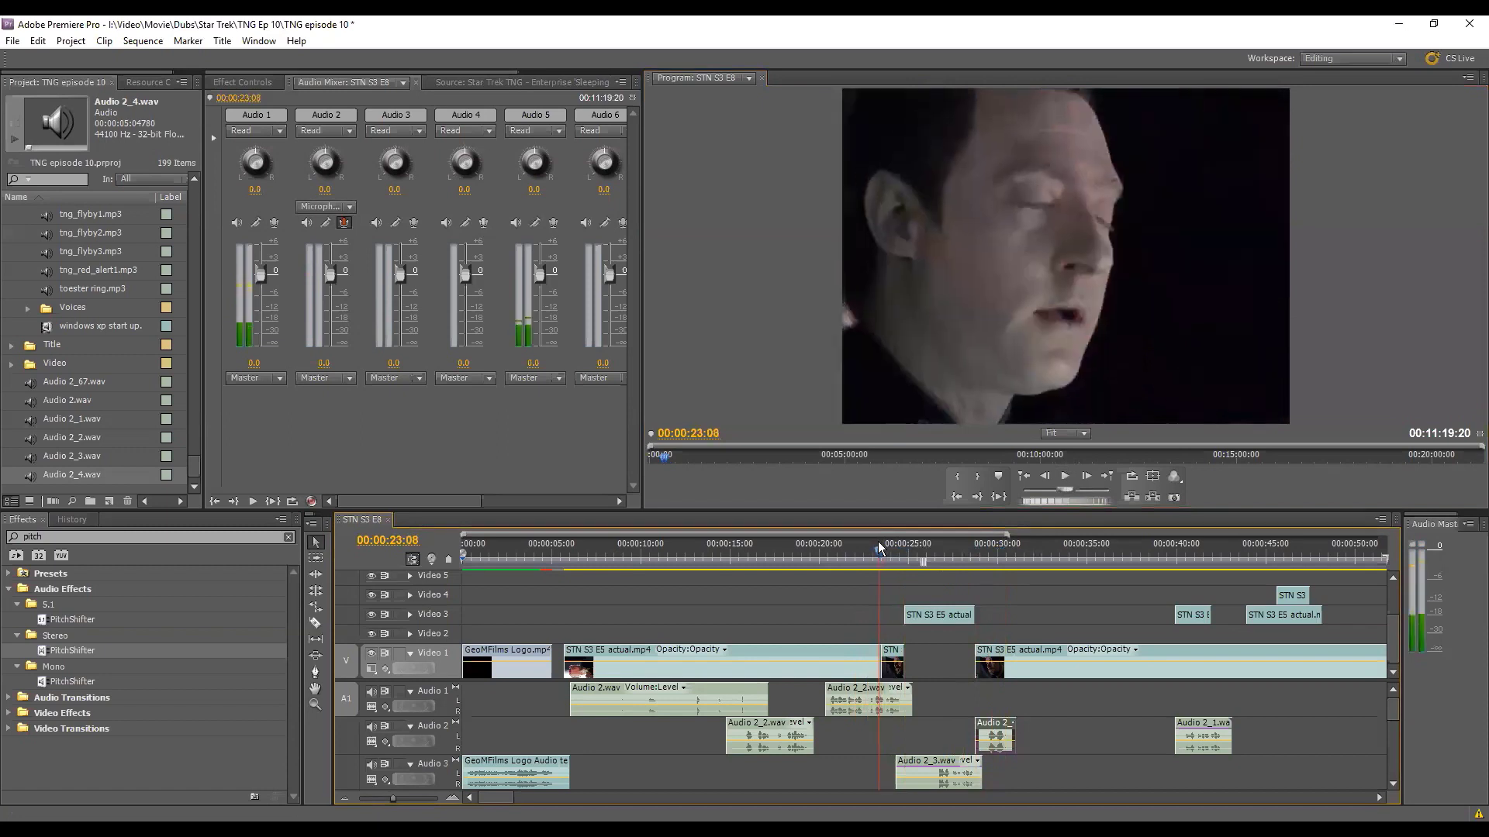
left_click(1070, 478)
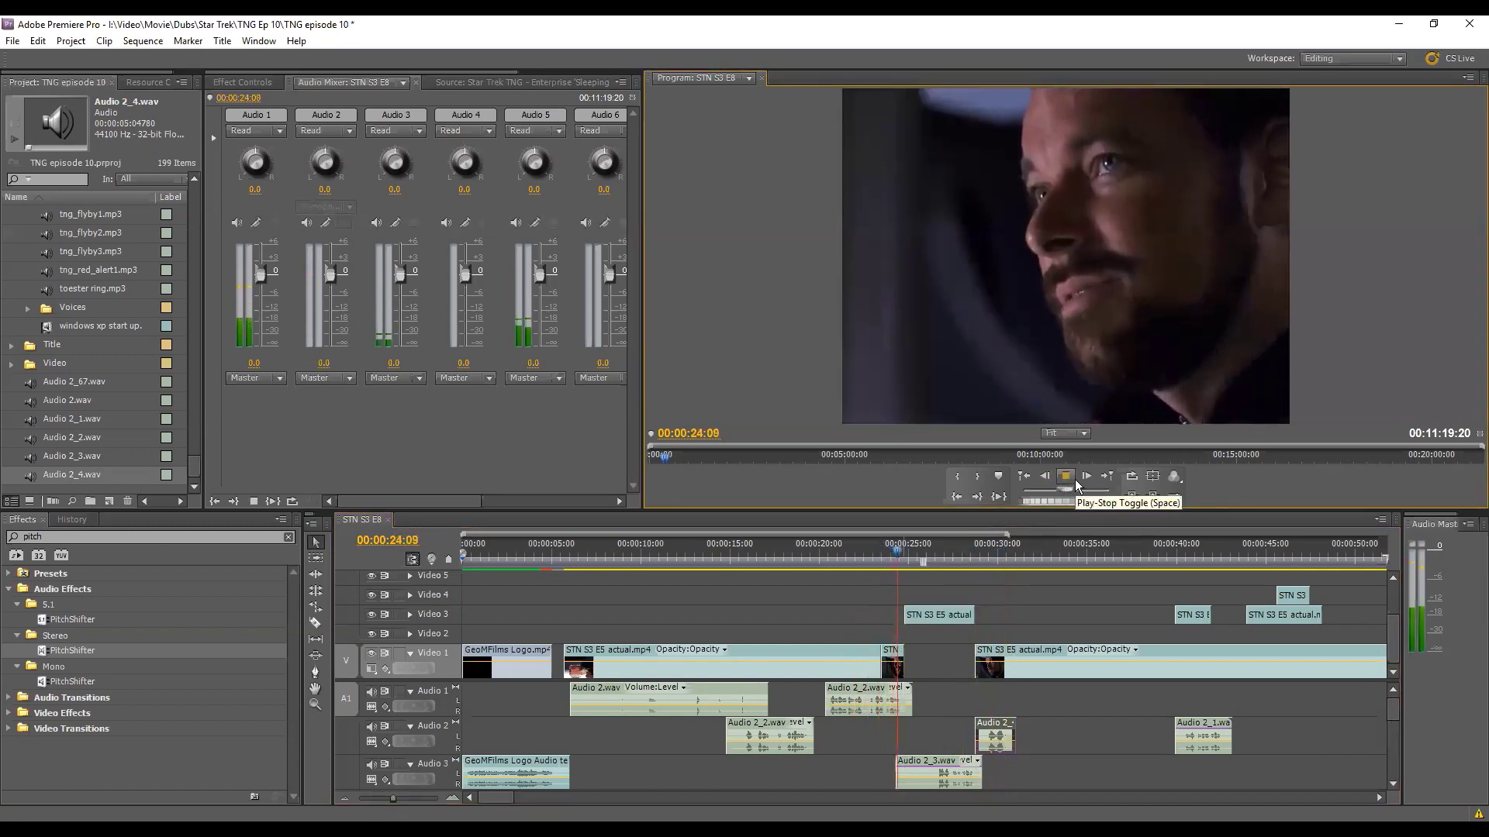
key("space")
left_click(884, 552)
left_click_drag(878, 555, 818, 552)
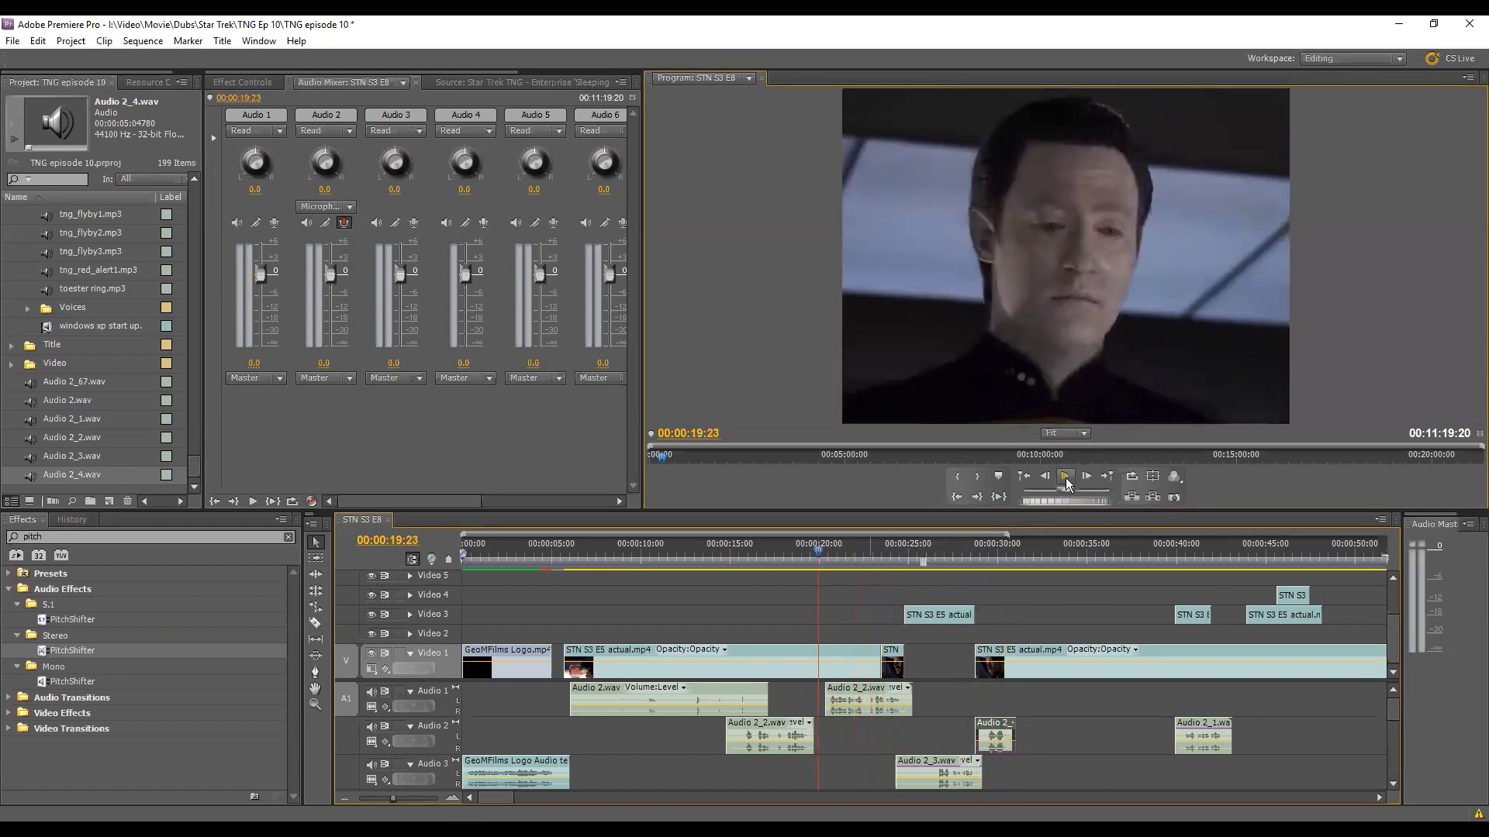
left_click(1067, 479)
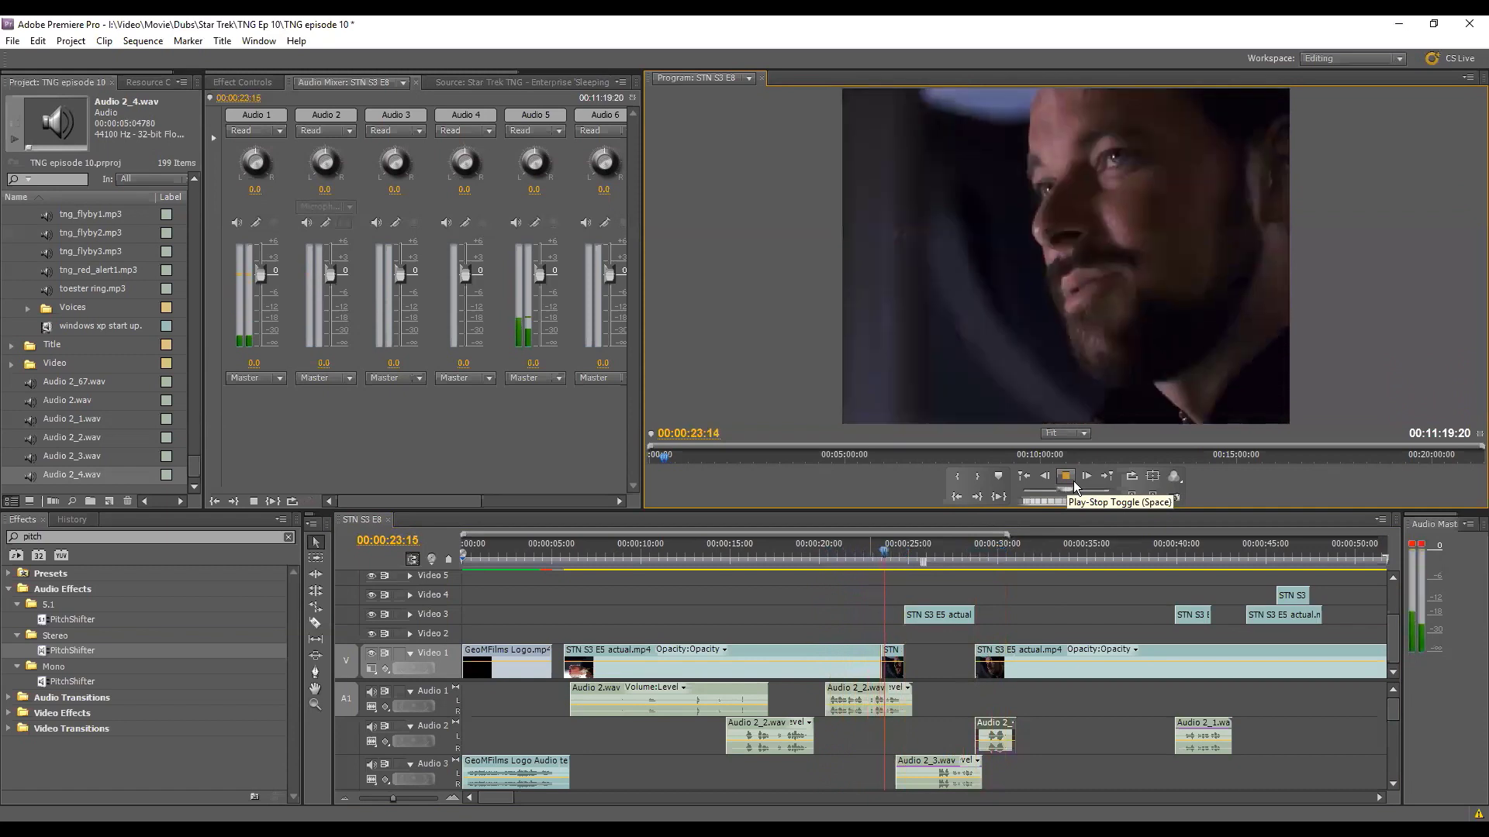
Play back the dialogue again from about 00:00:20 to 00:00:21:13, checking where the Audio 1 take falls in the shot
left_click(1074, 482)
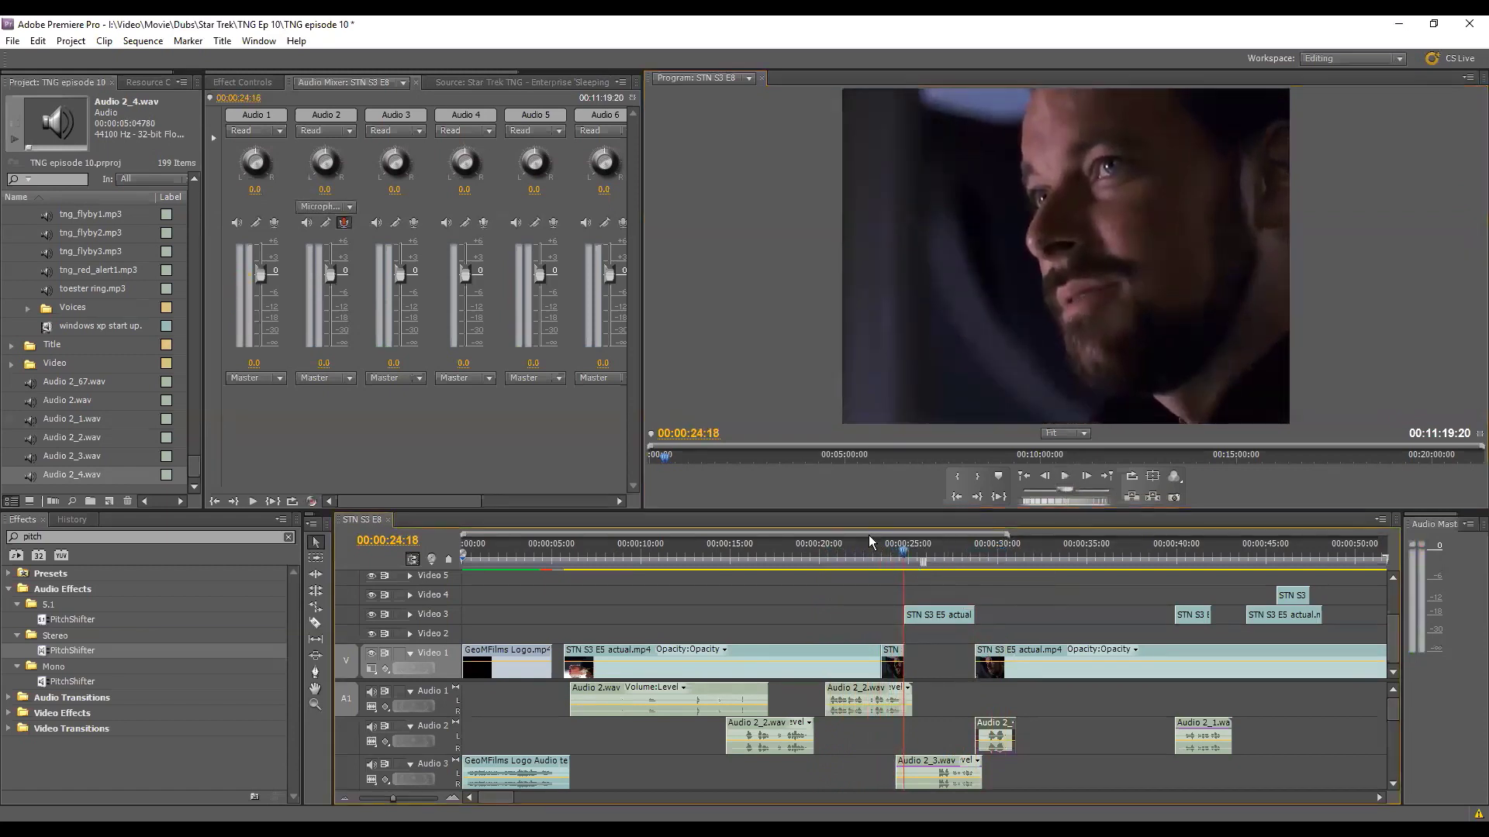
left_click(869, 542)
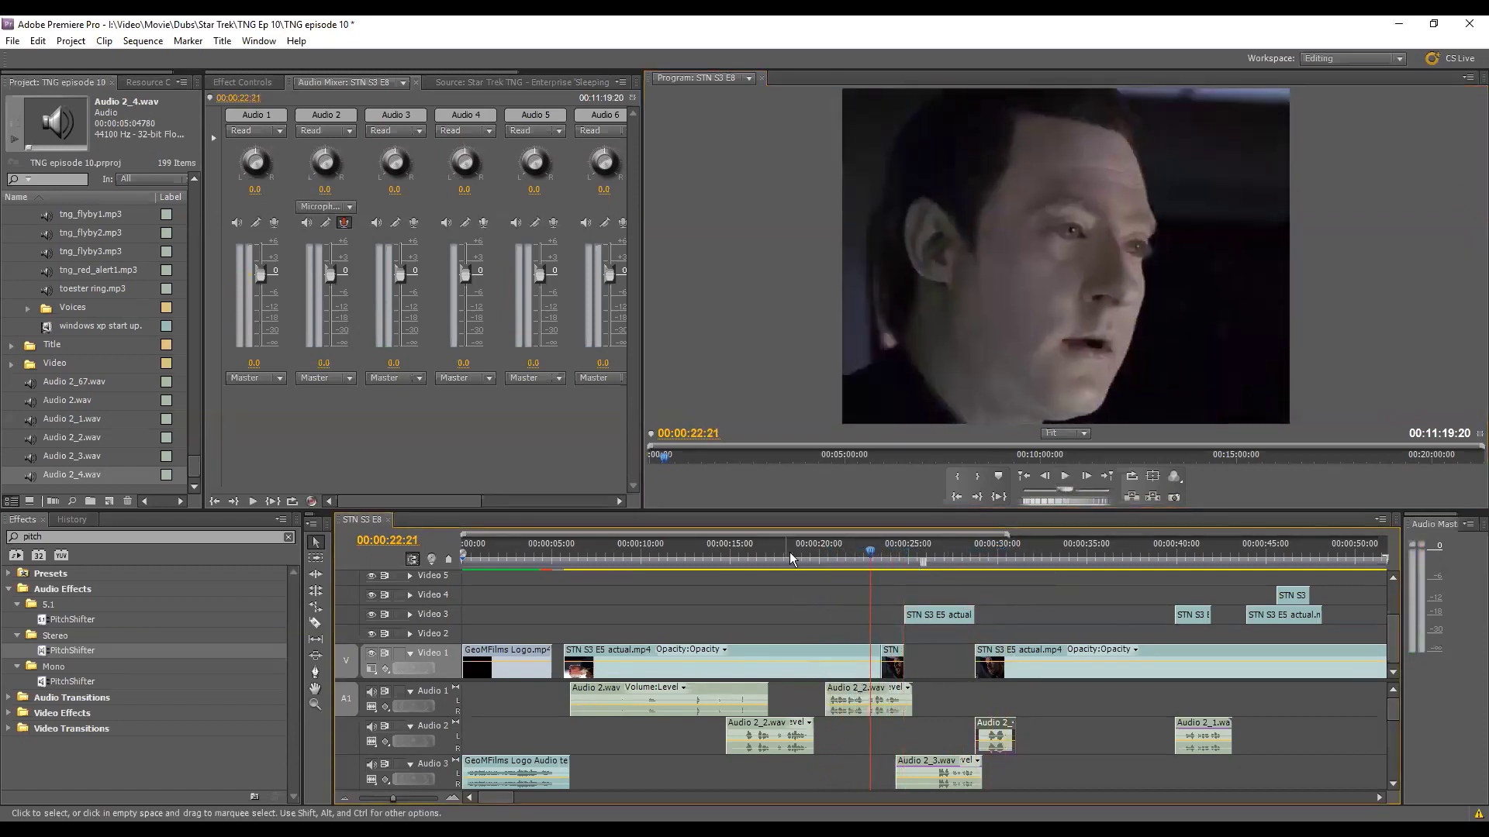
left_click(818, 558)
left_click(1065, 478)
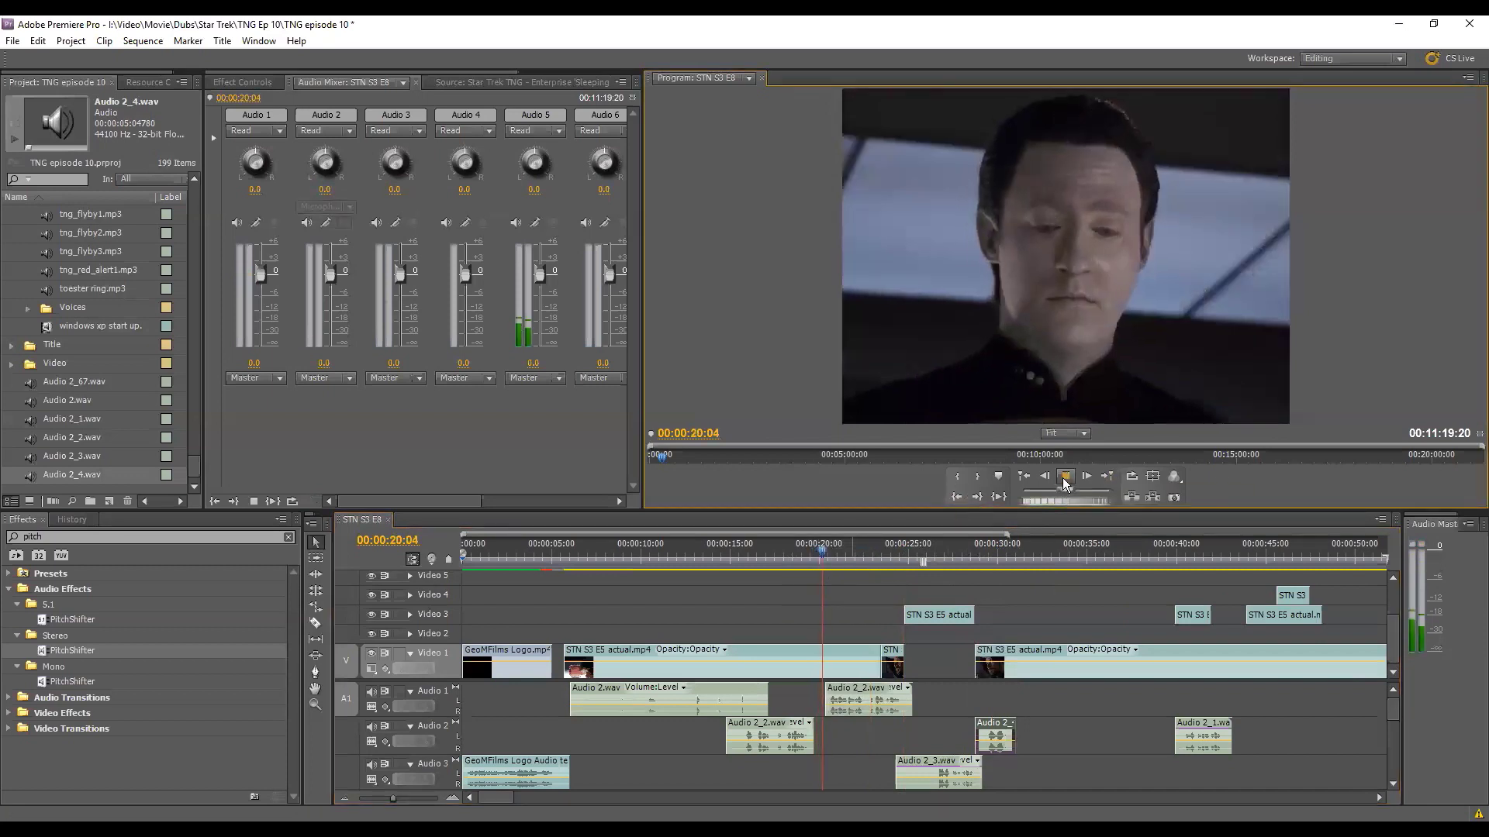
left_click(1065, 477)
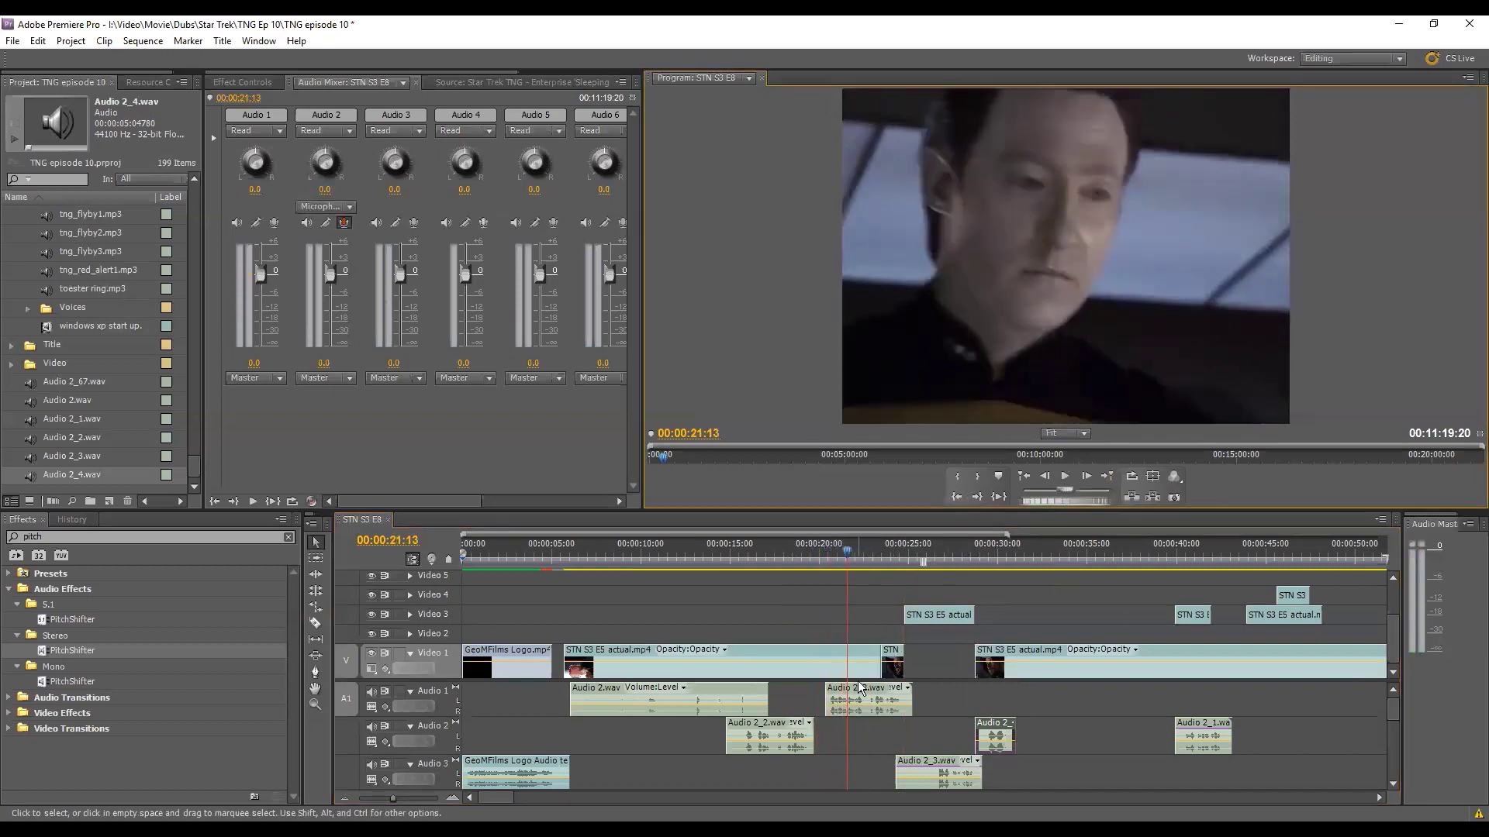
Move the Audio 2_2.wav clip on Audio 1 to about 00:00:32:12 and play back the vacated section from 00:00:21:13
left_click(862, 691)
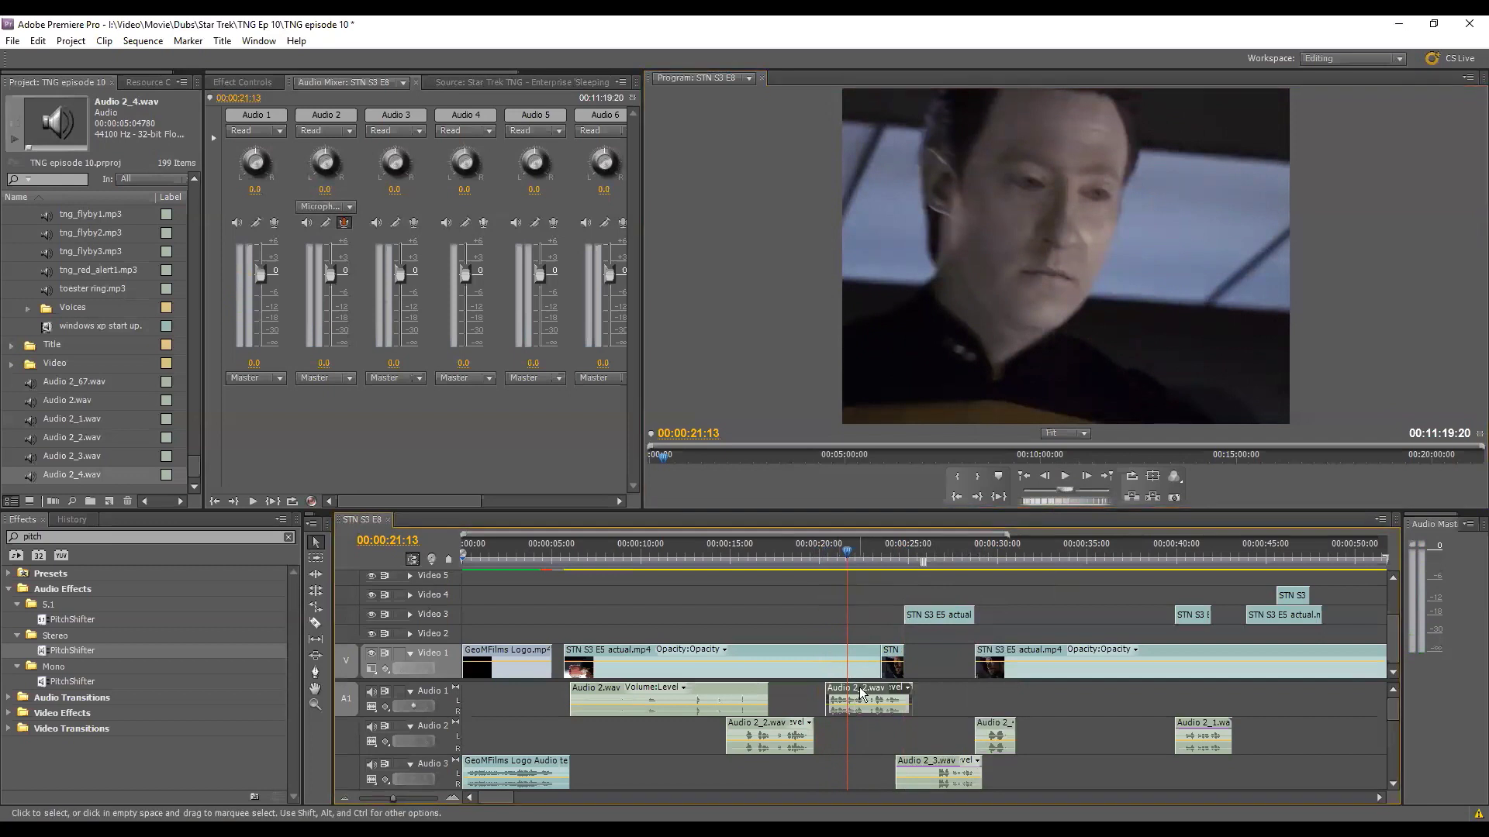
left_click_drag(862, 692, 1079, 692)
left_click(1066, 477)
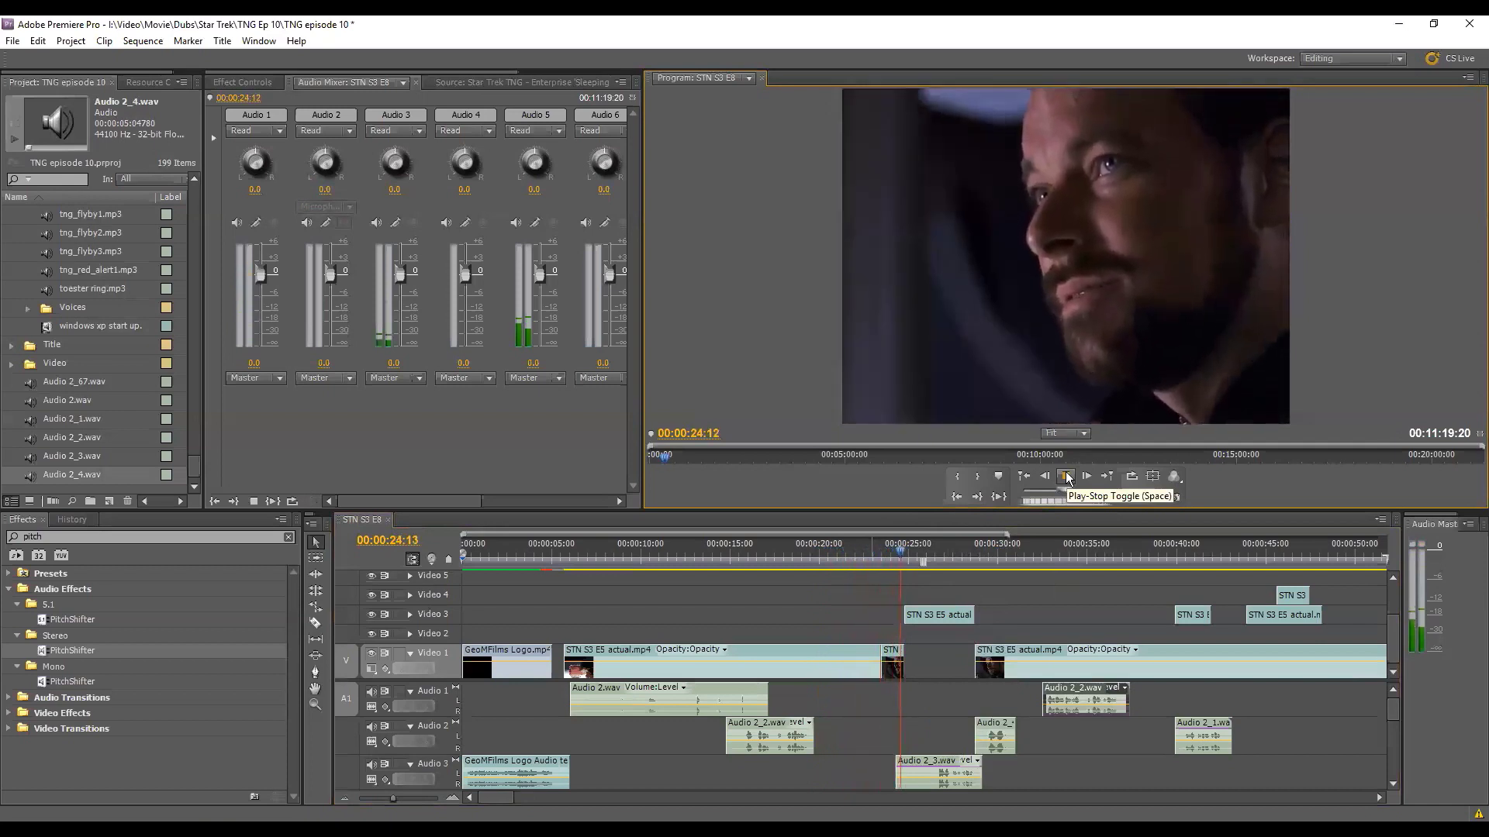
left_click(1067, 478)
left_click(867, 555)
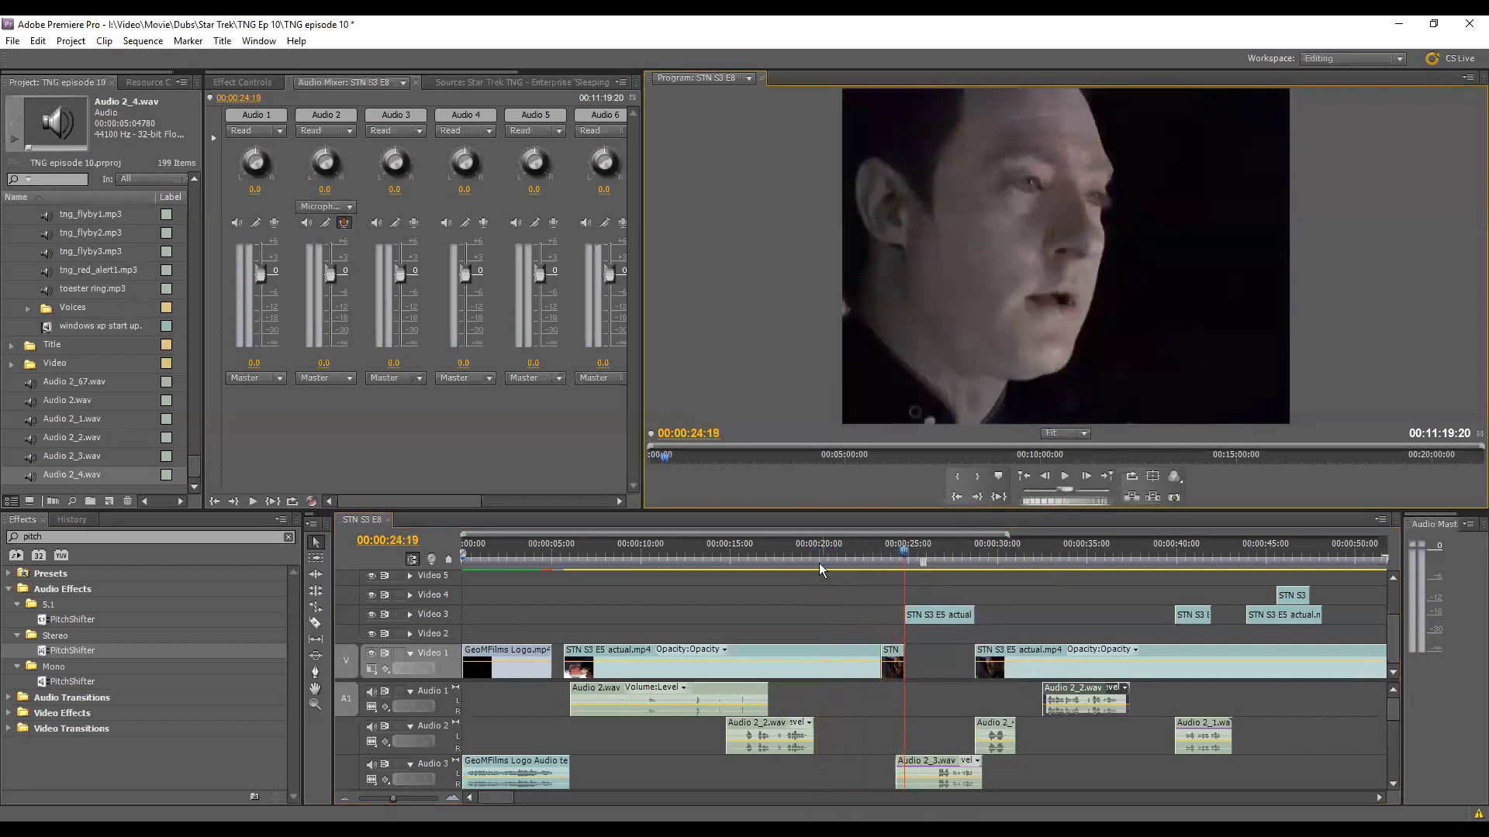
left_click(819, 562)
left_click(311, 502)
left_click(254, 501)
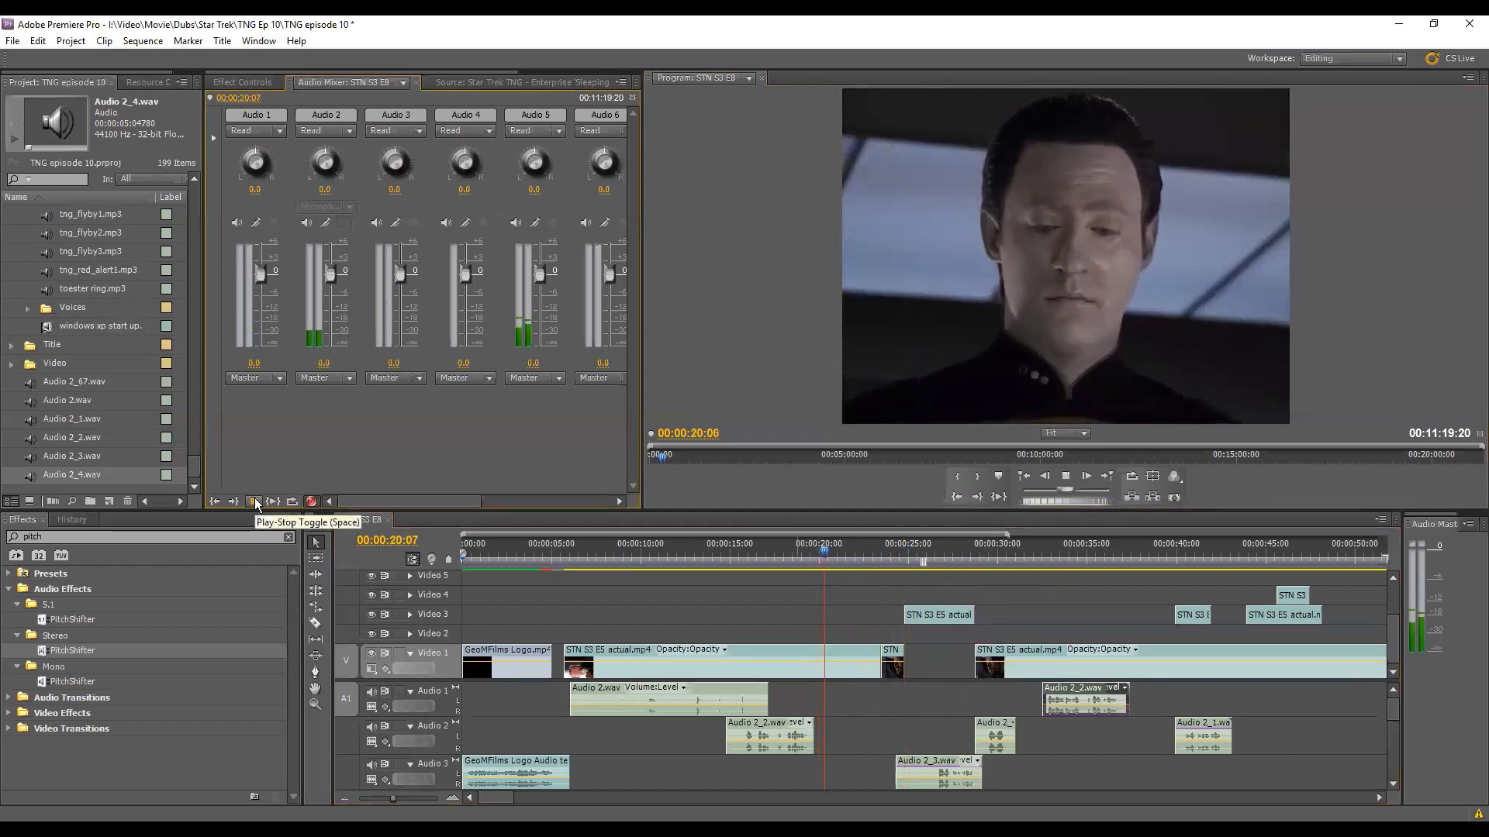
left_click(254, 501)
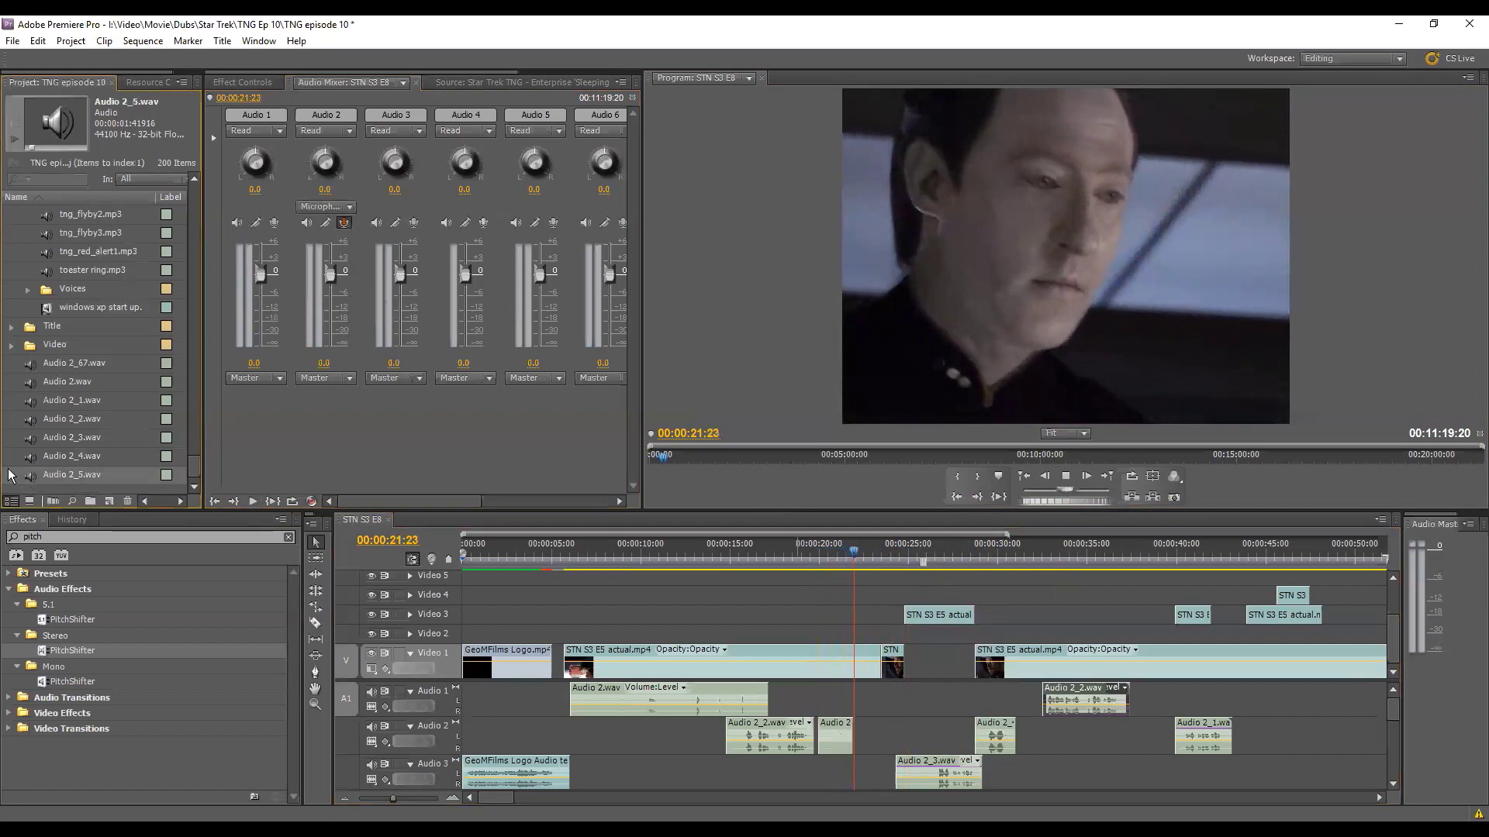
key("Delete")
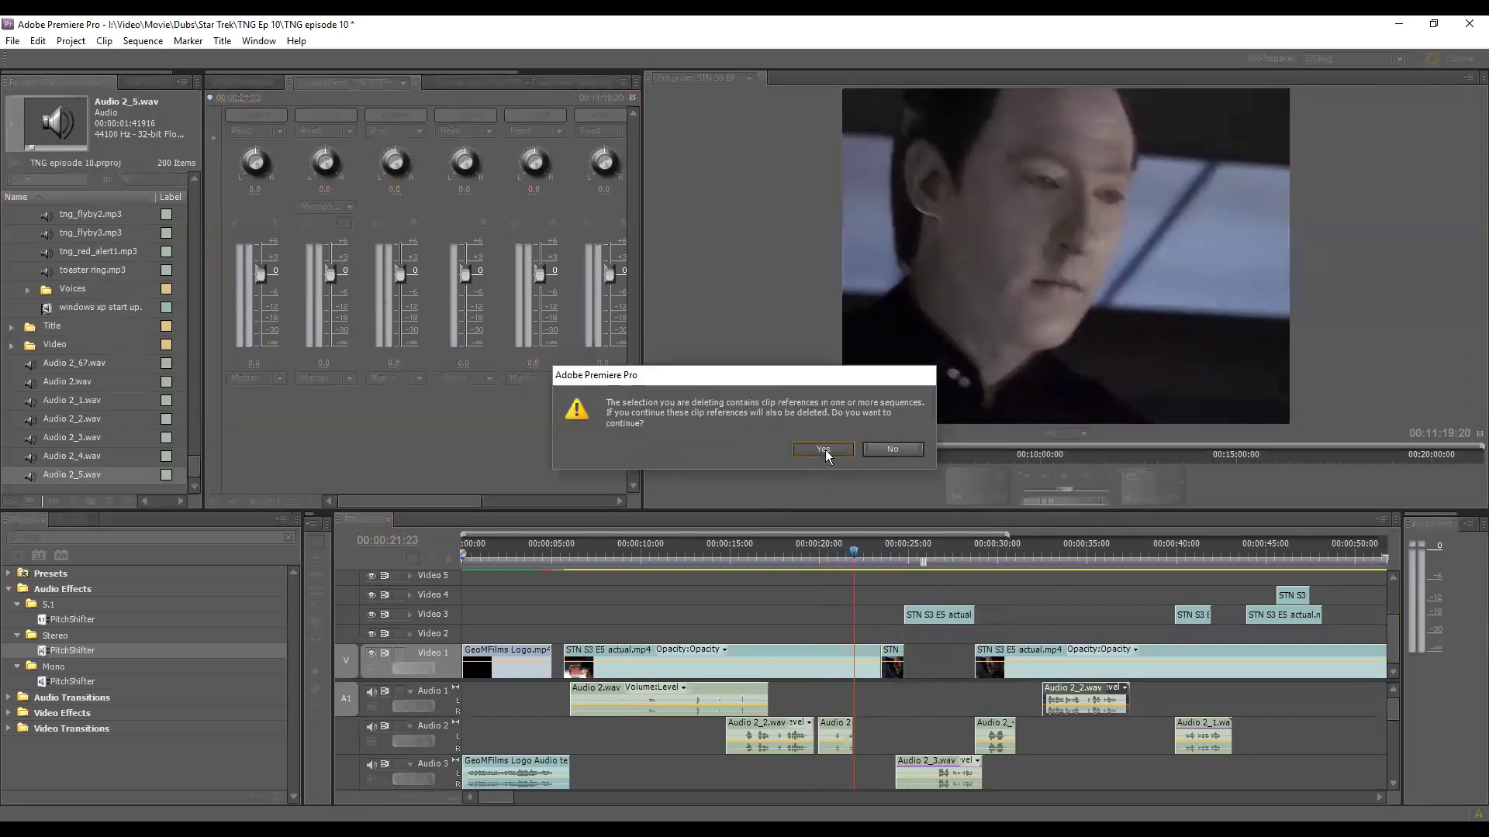
left_click(823, 450)
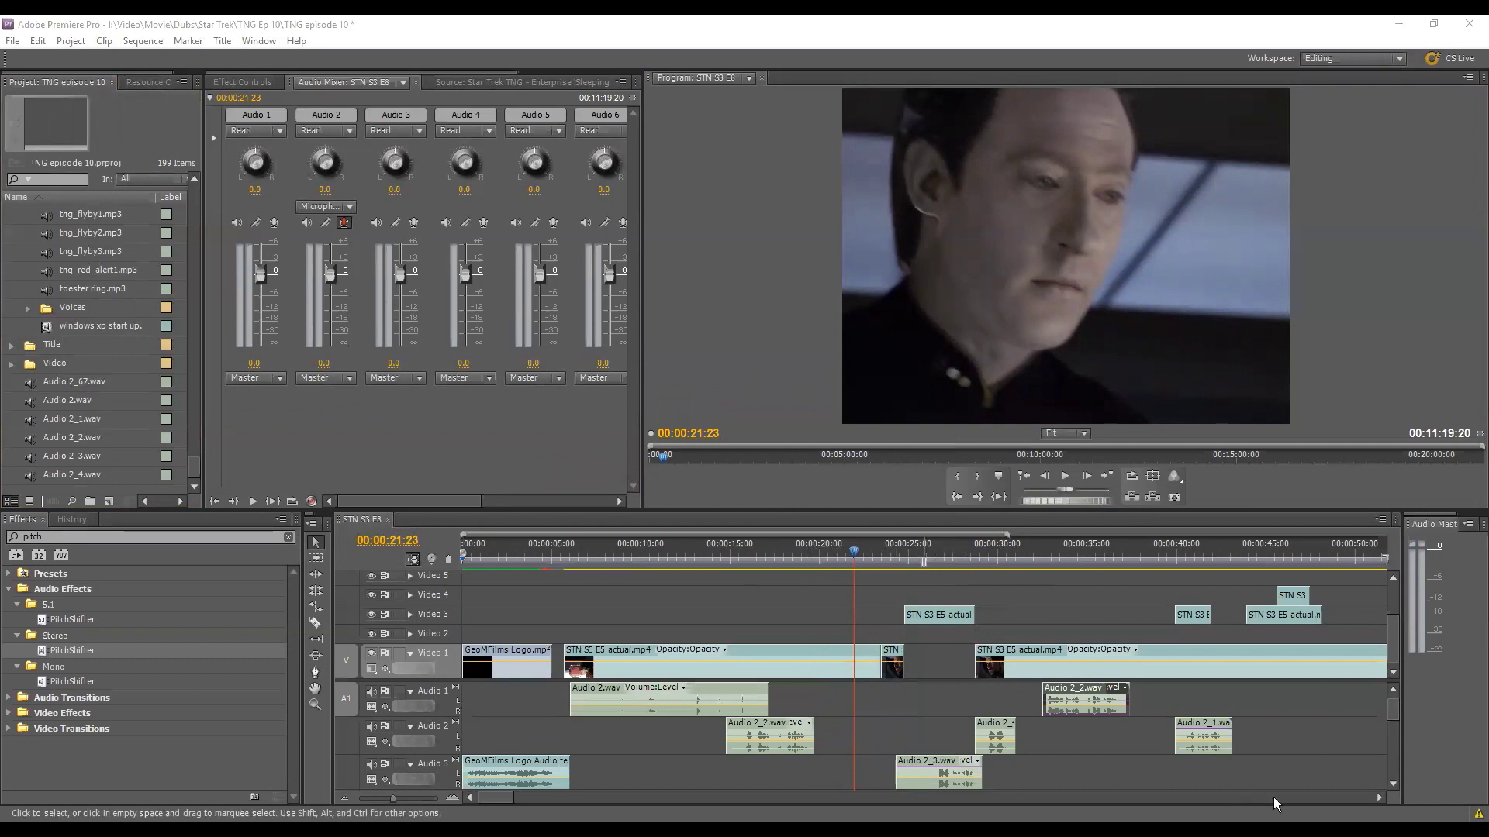
Record a new voice take on Audio 2 from 00:00:20:06 to about 00:00:26:18
left_click(848, 702)
left_click(824, 555)
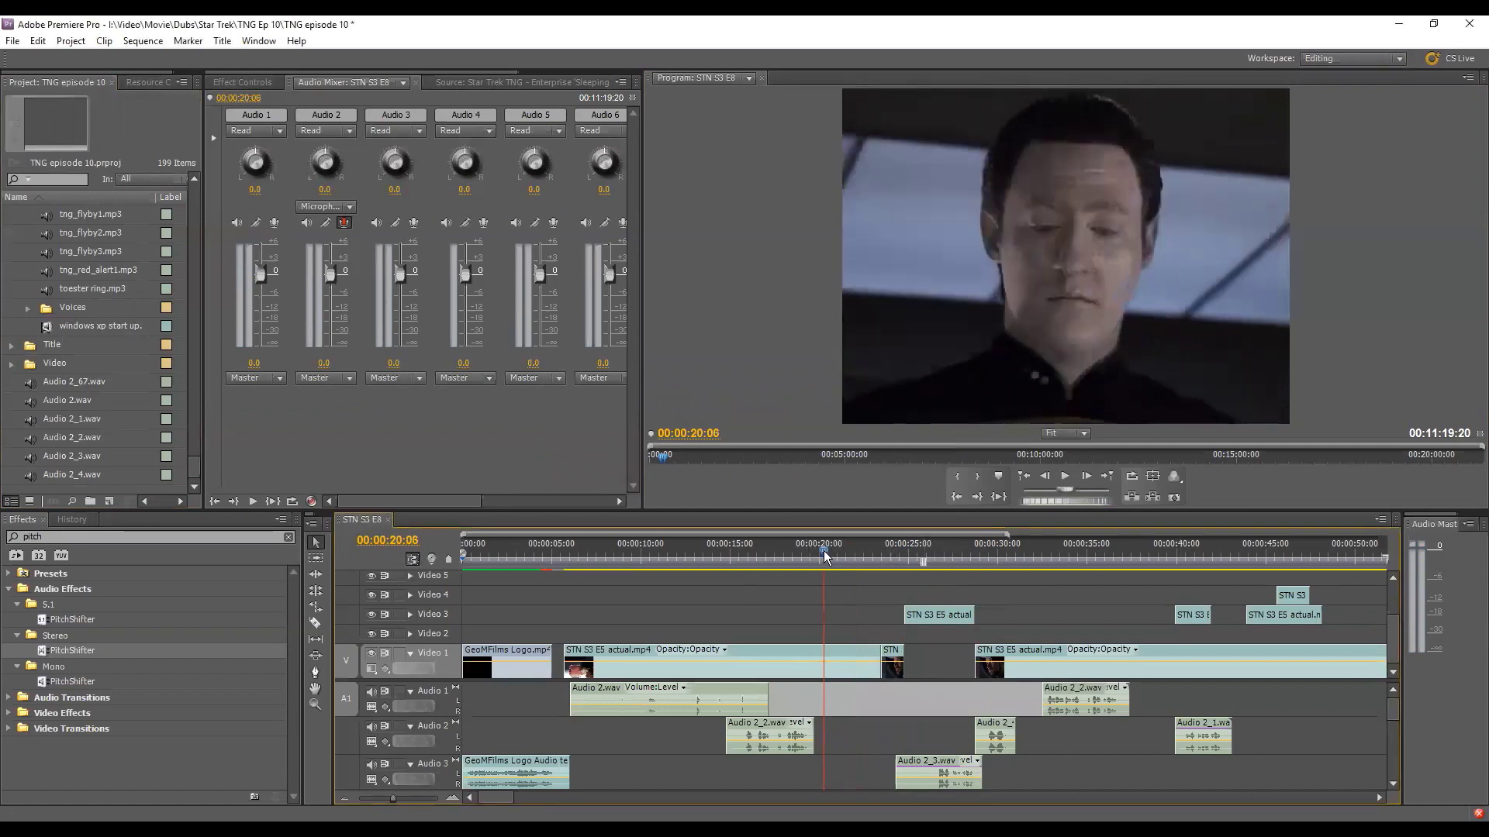
left_click(311, 501)
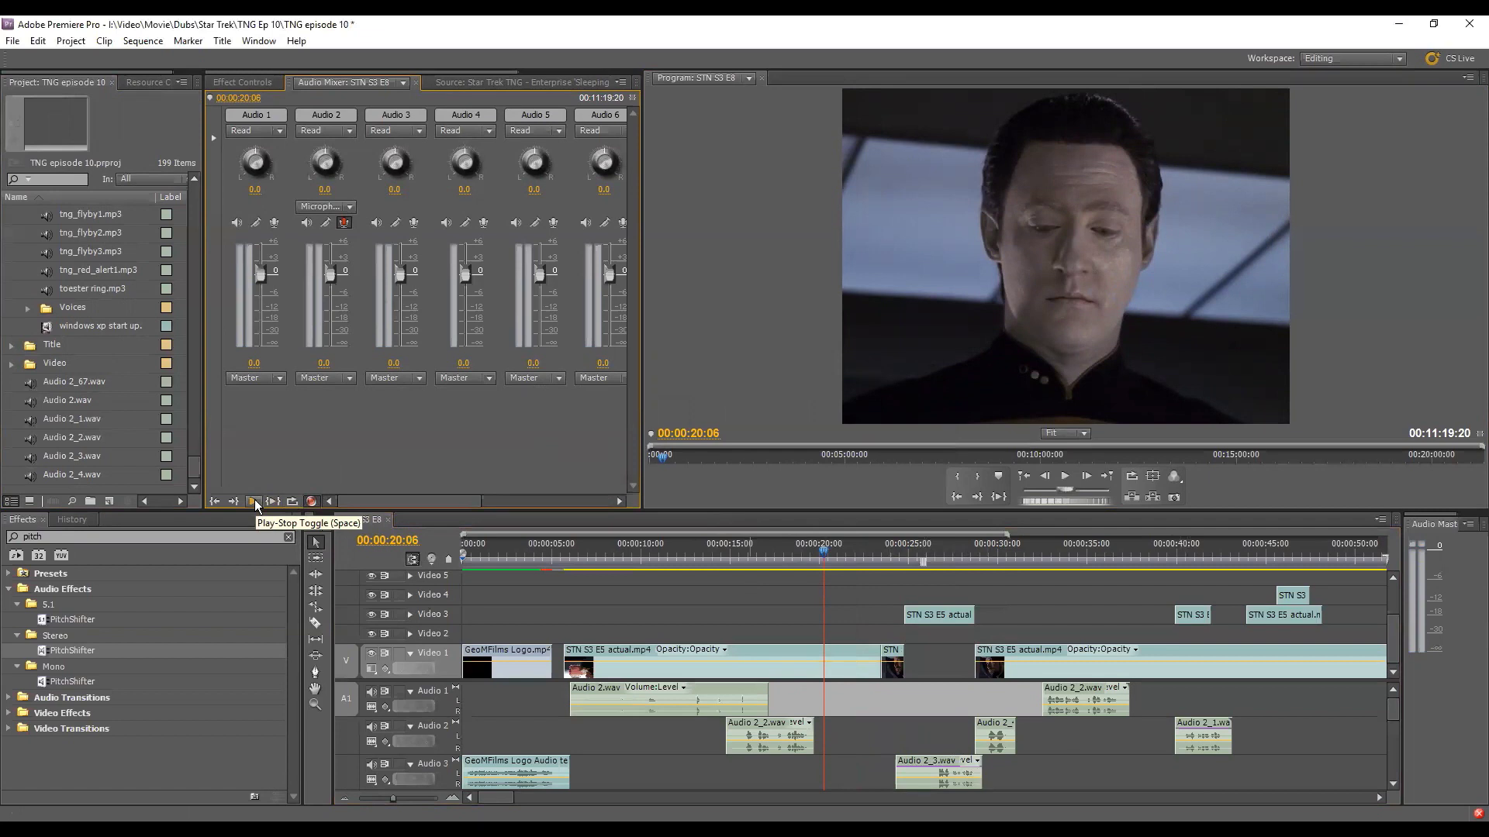
left_click(253, 502)
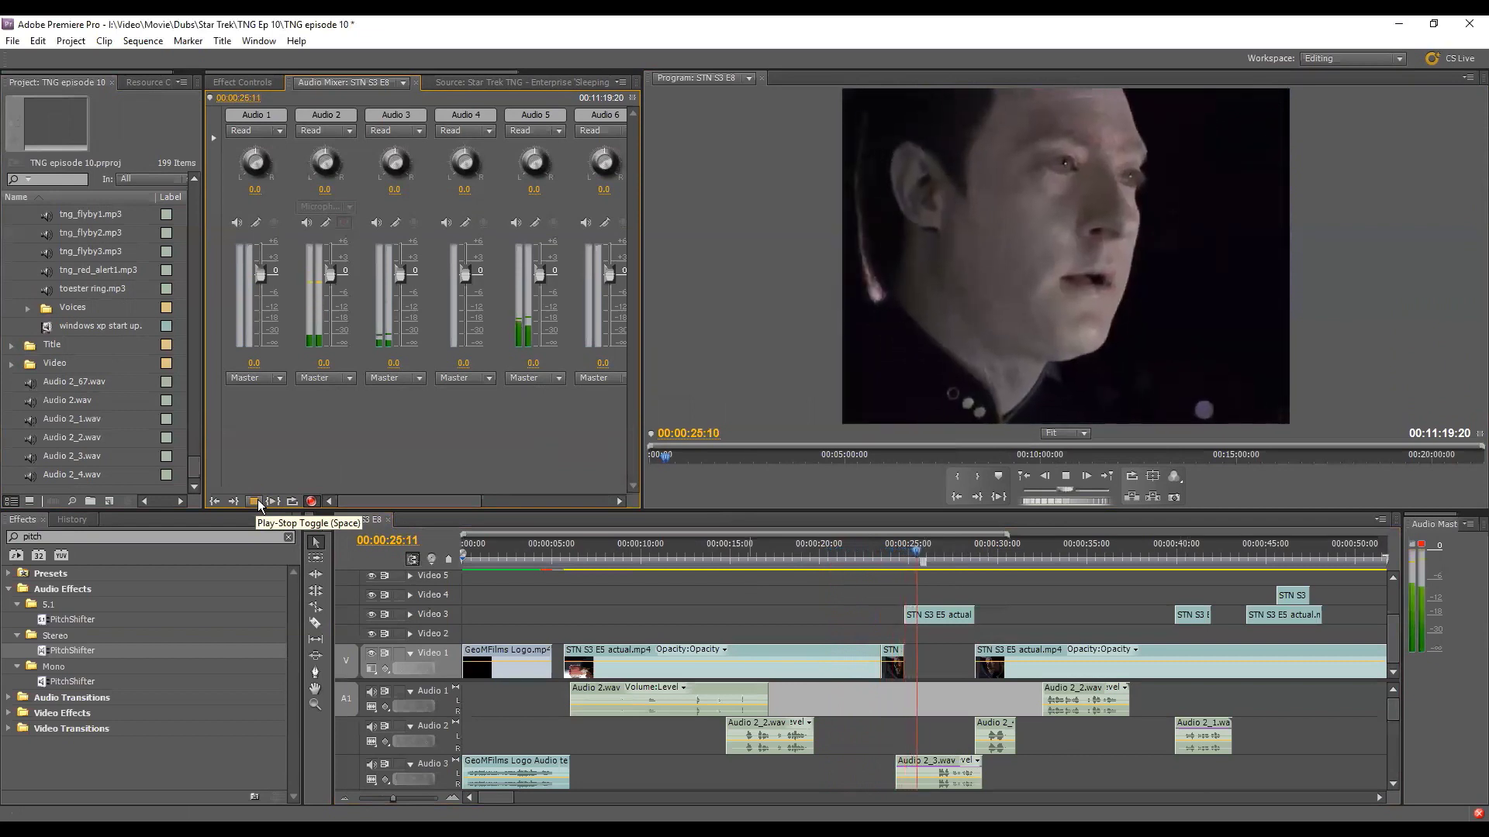
left_click(258, 504)
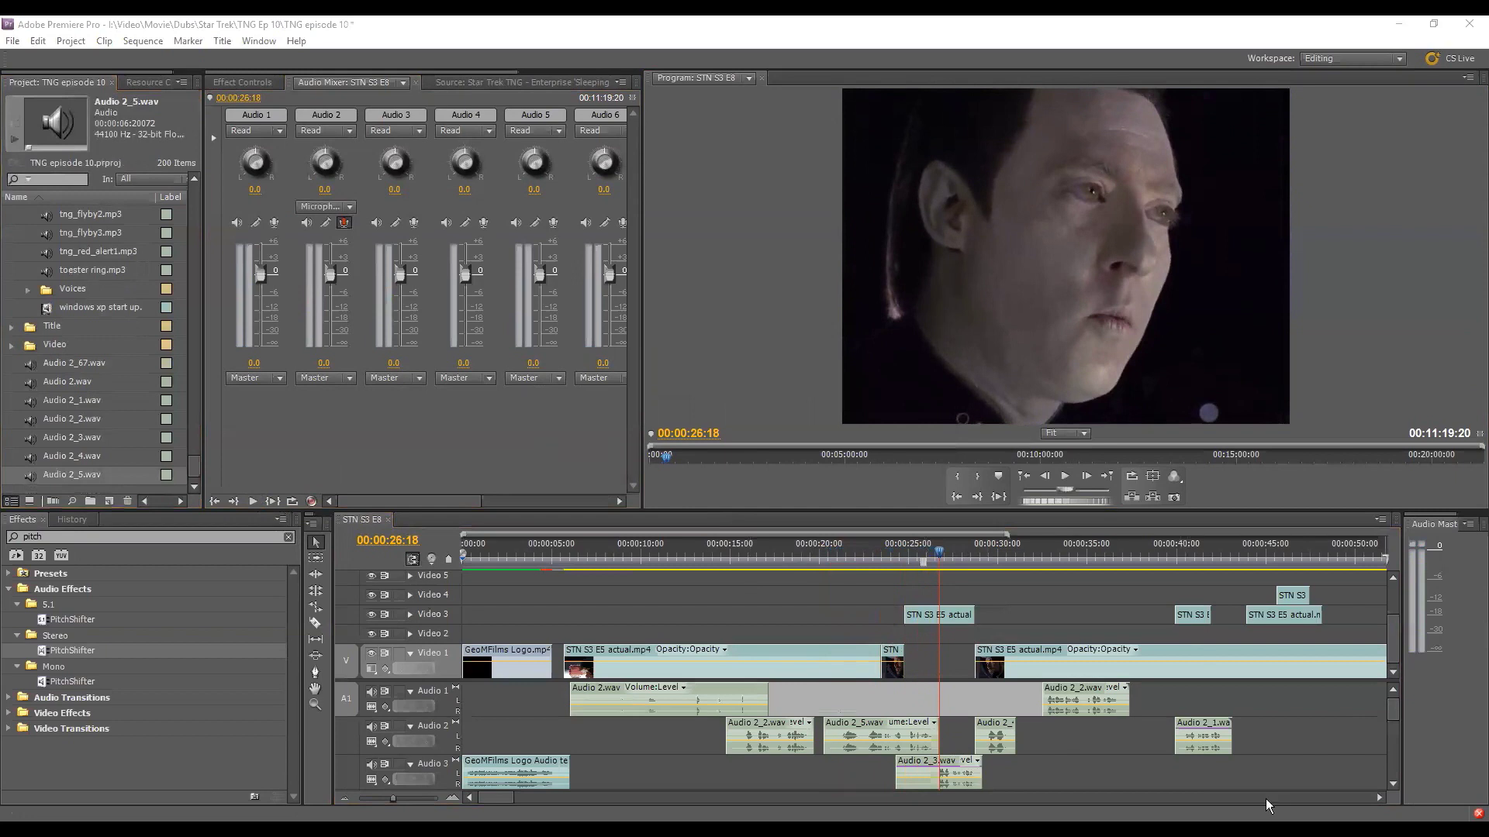
Trim both ends of the Audio 2_5.wav take so it ends at the Video 1 cut near 00:00:24:18, previewing the sync
left_click_drag(849, 560, 864, 564)
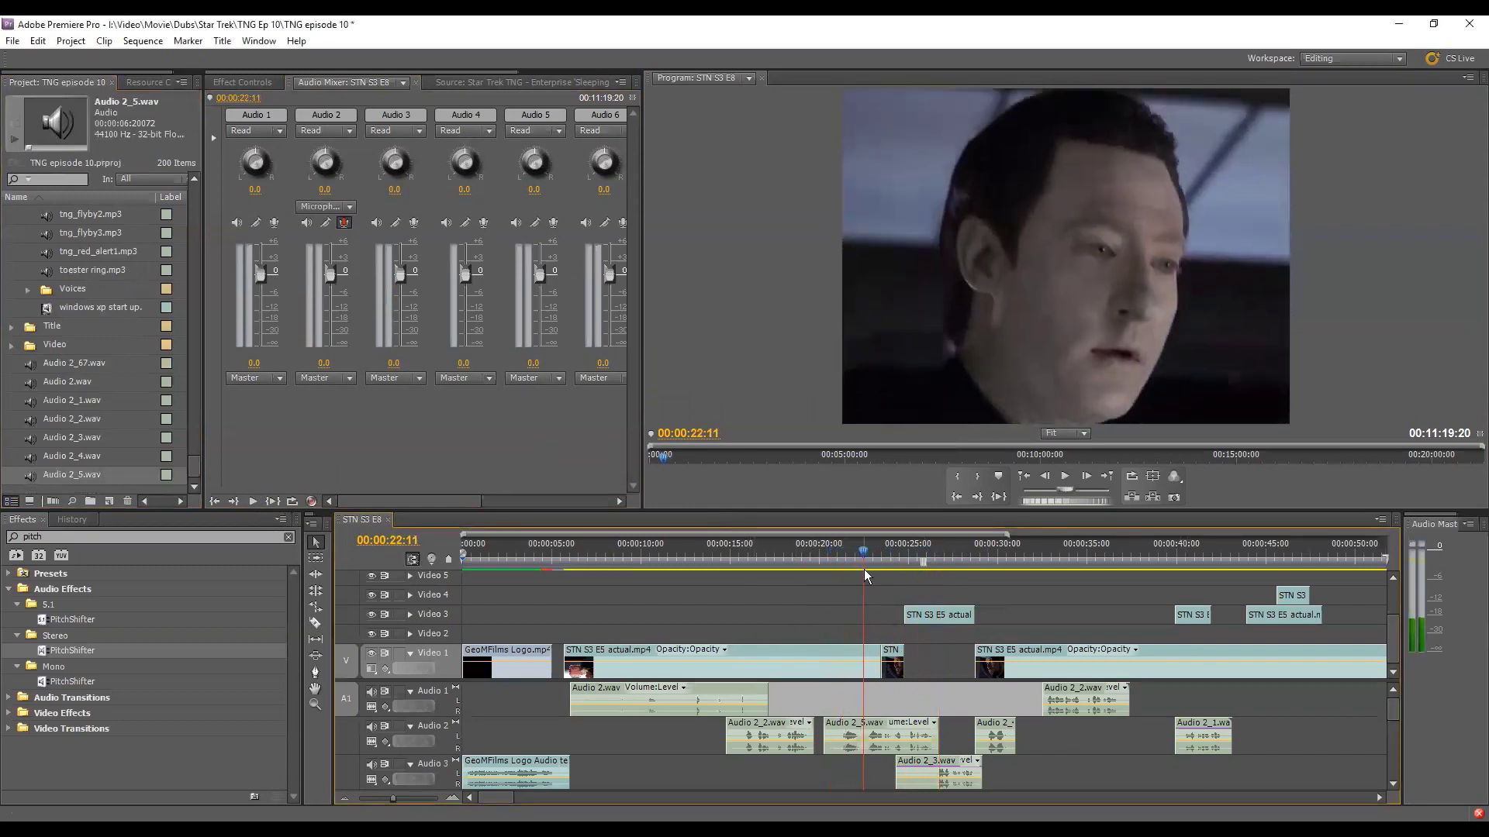
mouse_move(825, 726)
left_mouse_down()
mouse_move(868, 728)
mouse_move(849, 731)
left_mouse_up()
left_click(820, 560)
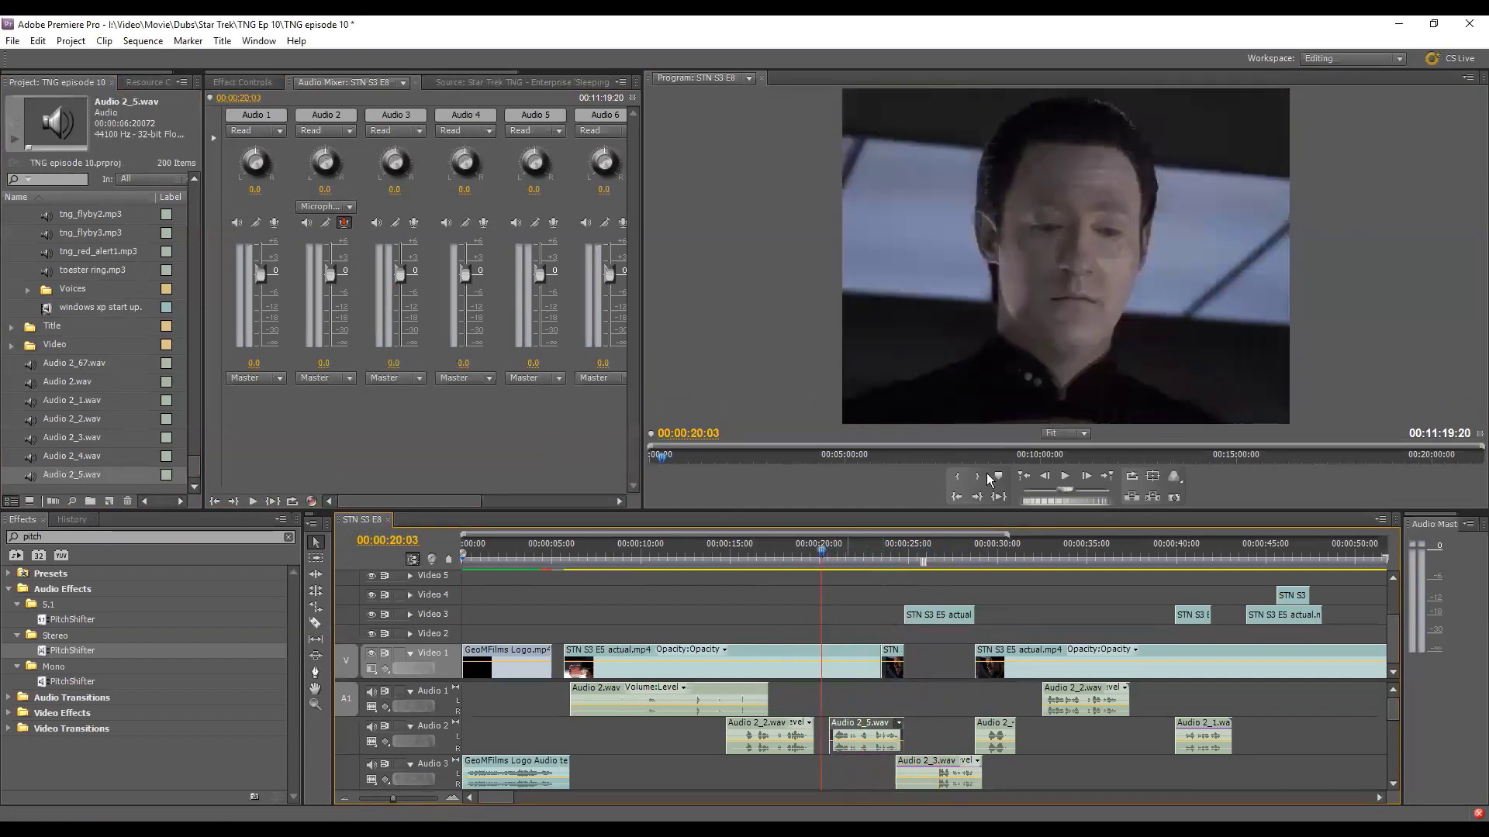
left_click(1066, 476)
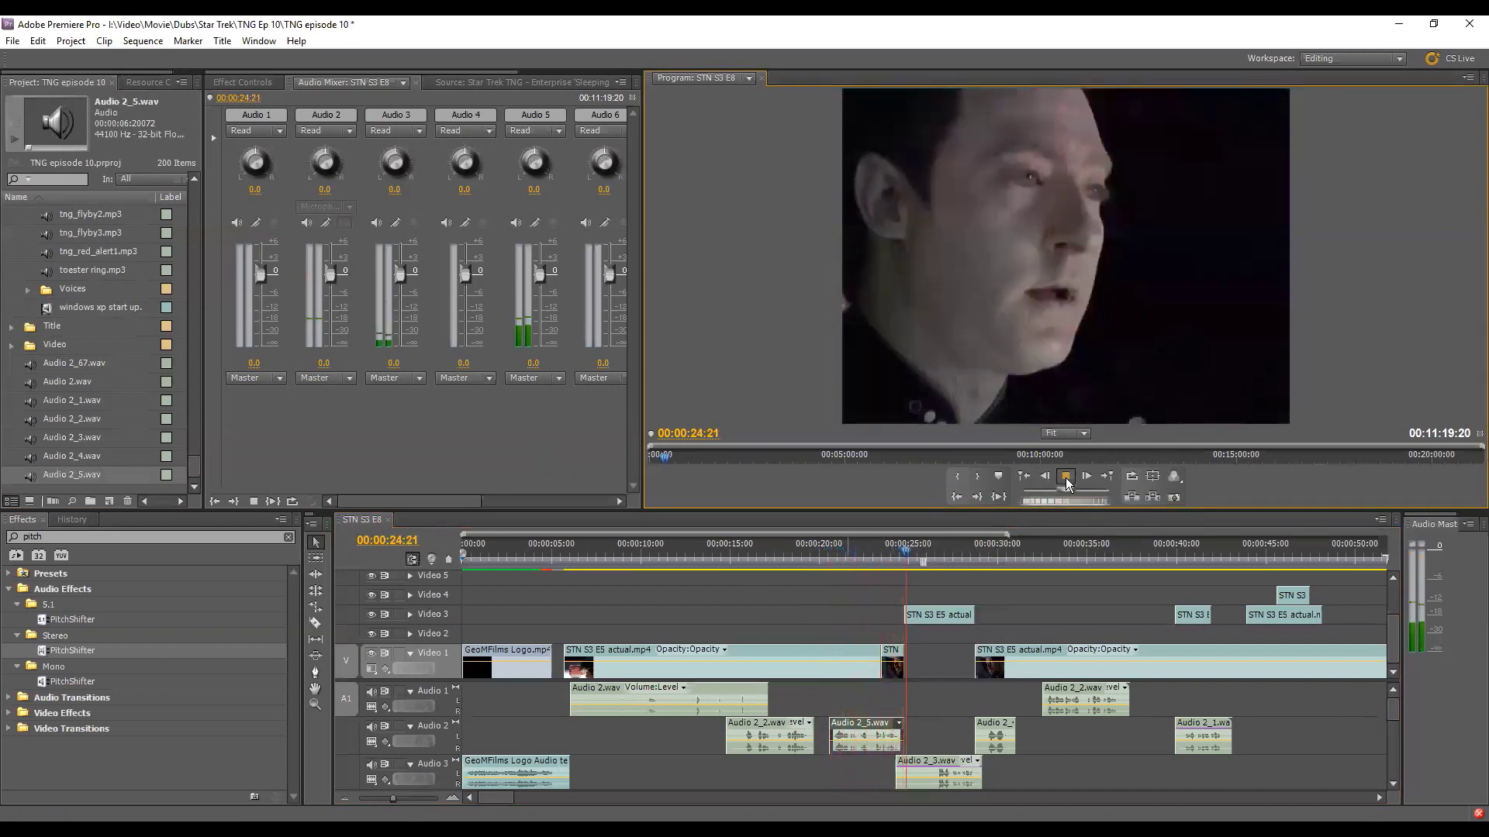
left_click(1066, 478)
left_click(823, 555)
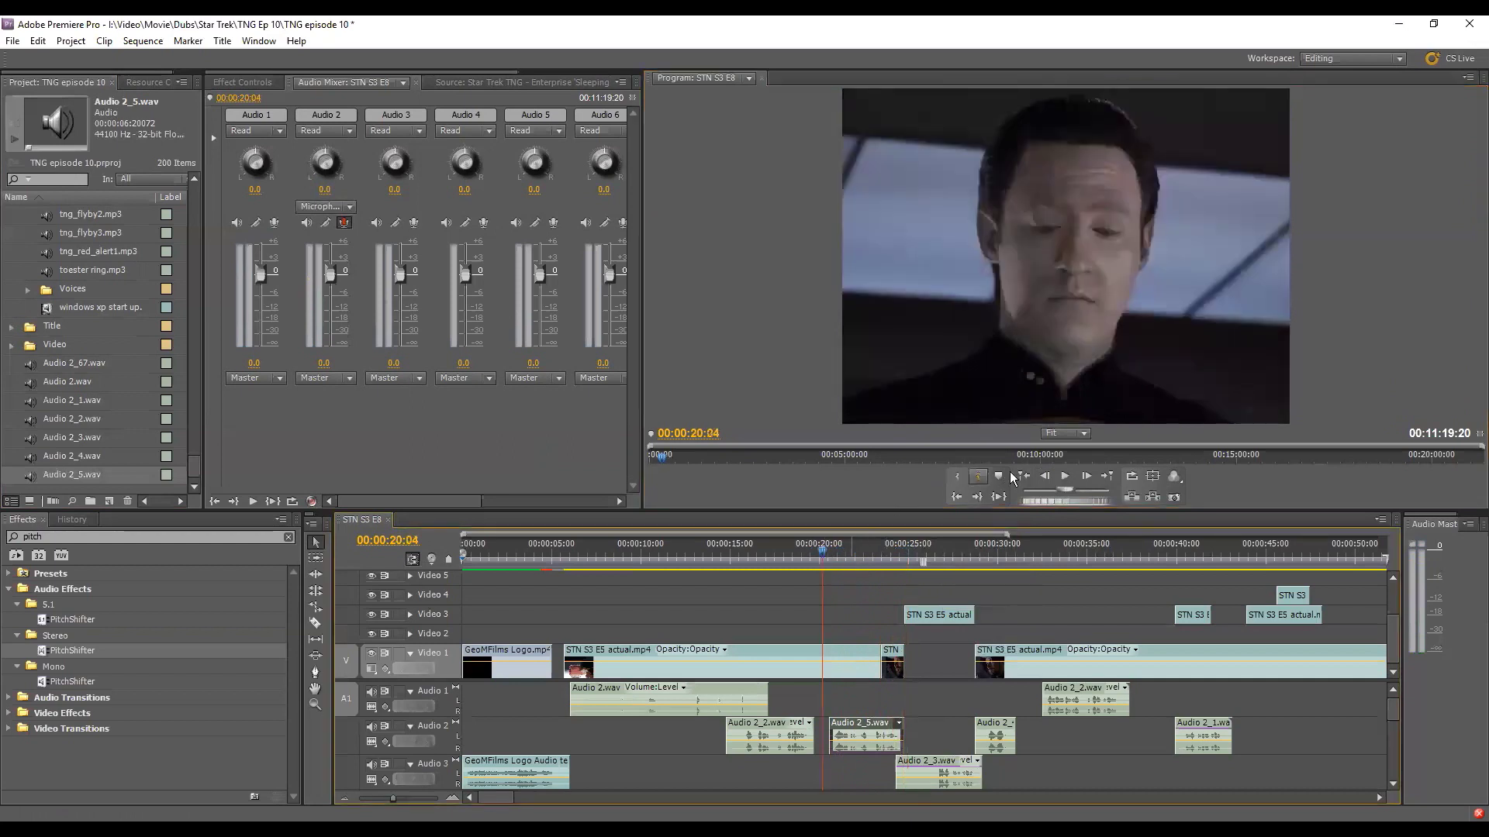
left_click(1065, 477)
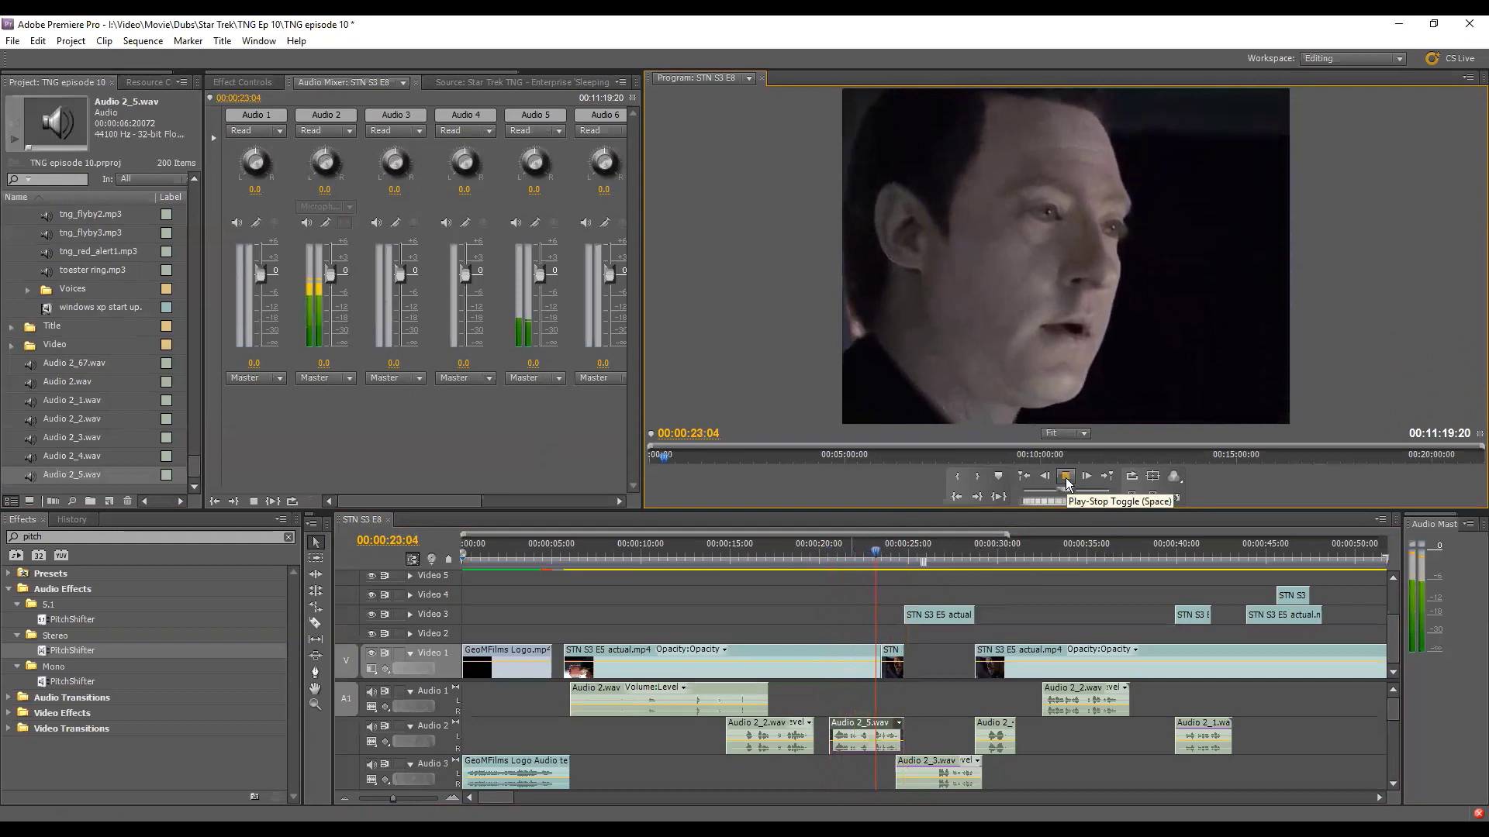
left_click(1066, 478)
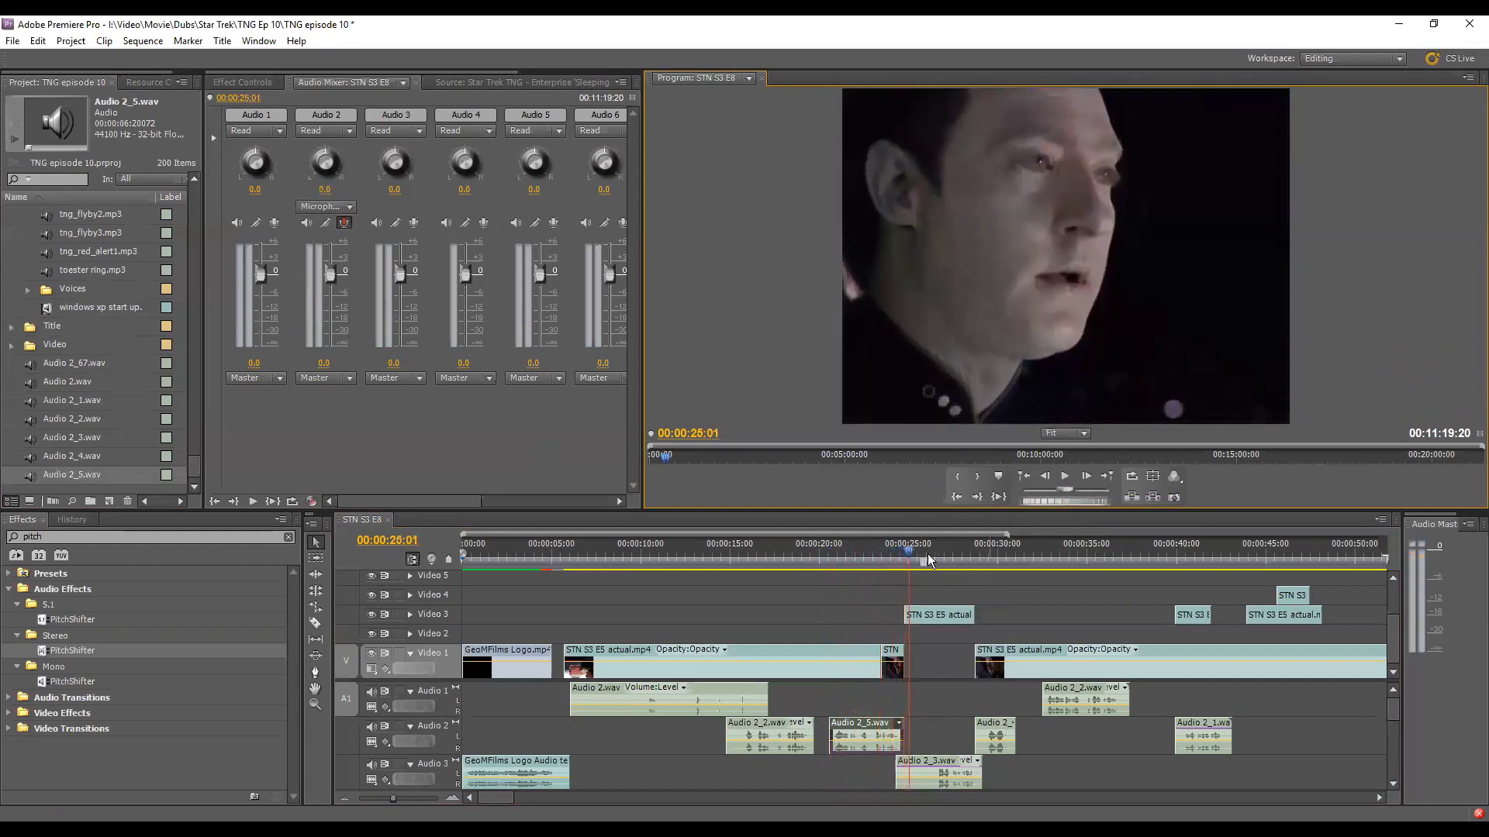
left_click_drag(858, 564, 782, 564)
left_click(1066, 476)
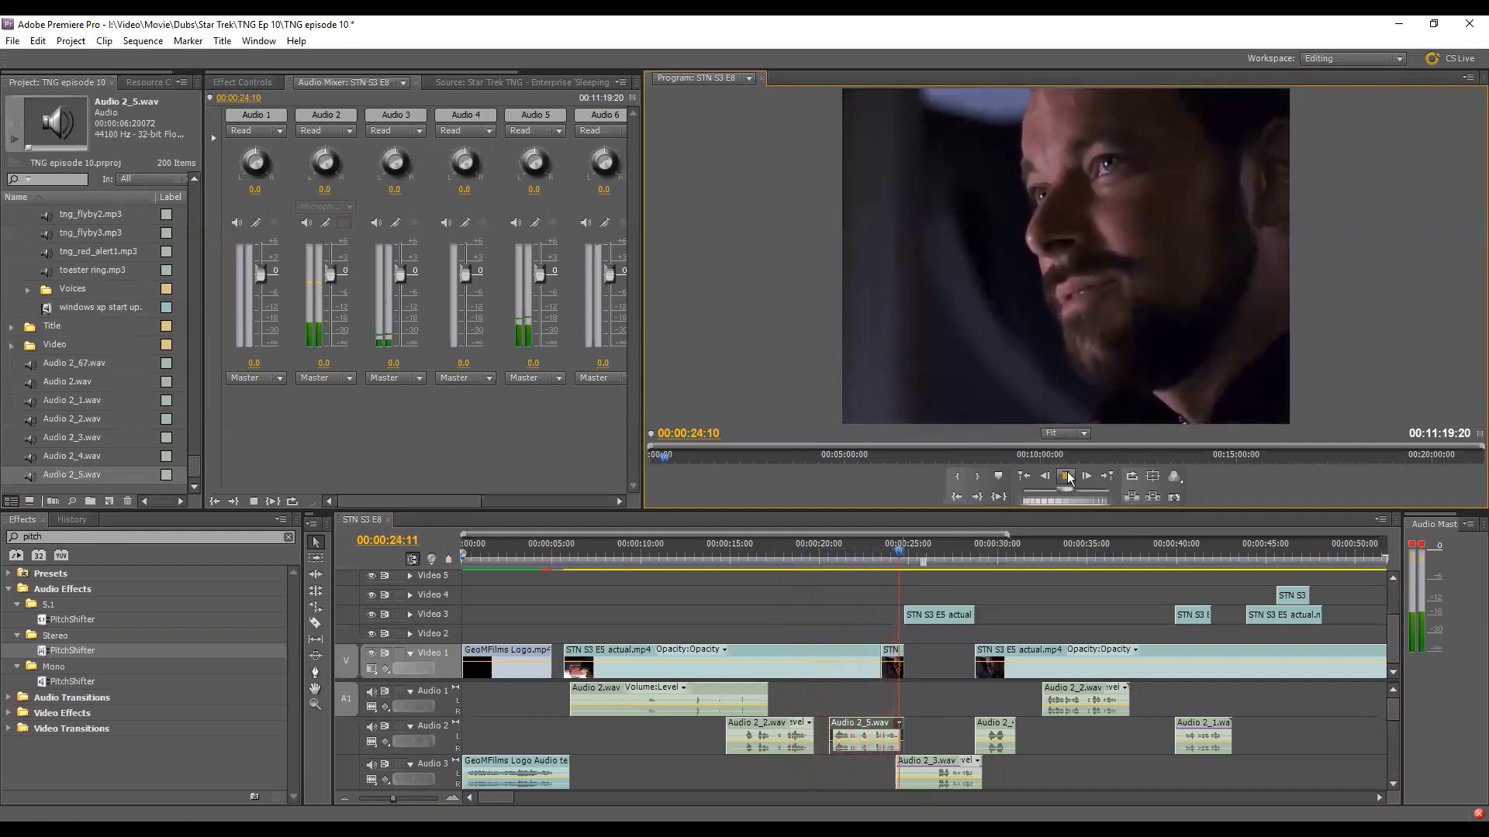
left_click(1067, 476)
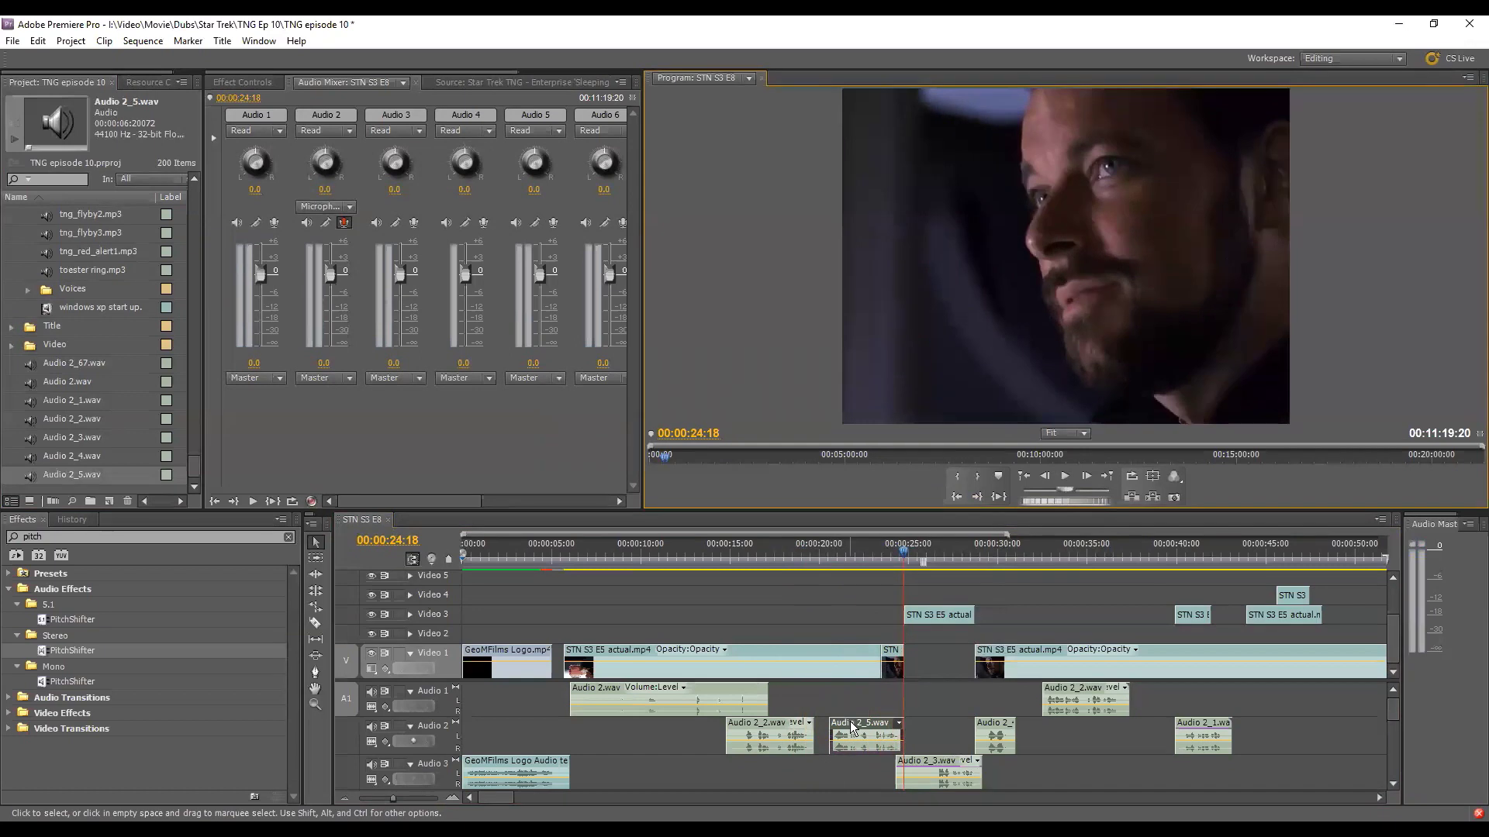
Move the Audio 2_5.wav take to Audio 1 and the Audio 2_2.wav take near 00:00:17 to Audio 3, keeping their timing
left_click_drag(852, 726, 851, 692)
left_click(770, 731)
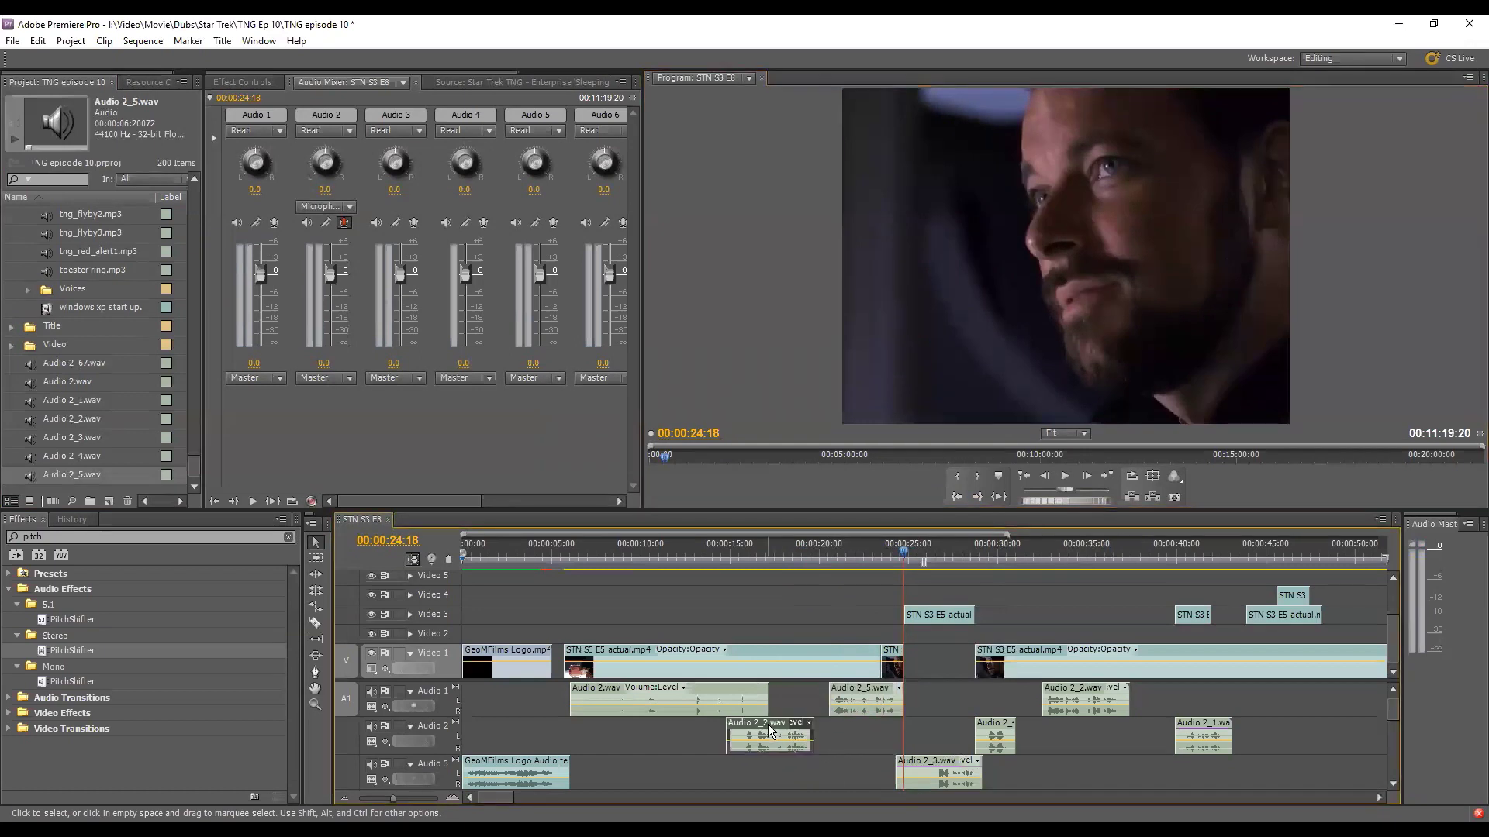
left_click_drag(770, 731, 770, 769)
Play the dialogue from 00:00:16:08 to find the starting point, and record a voice take on Audio 2 from 00:00:18:13 to about 00:00:25:23
left_click(755, 559)
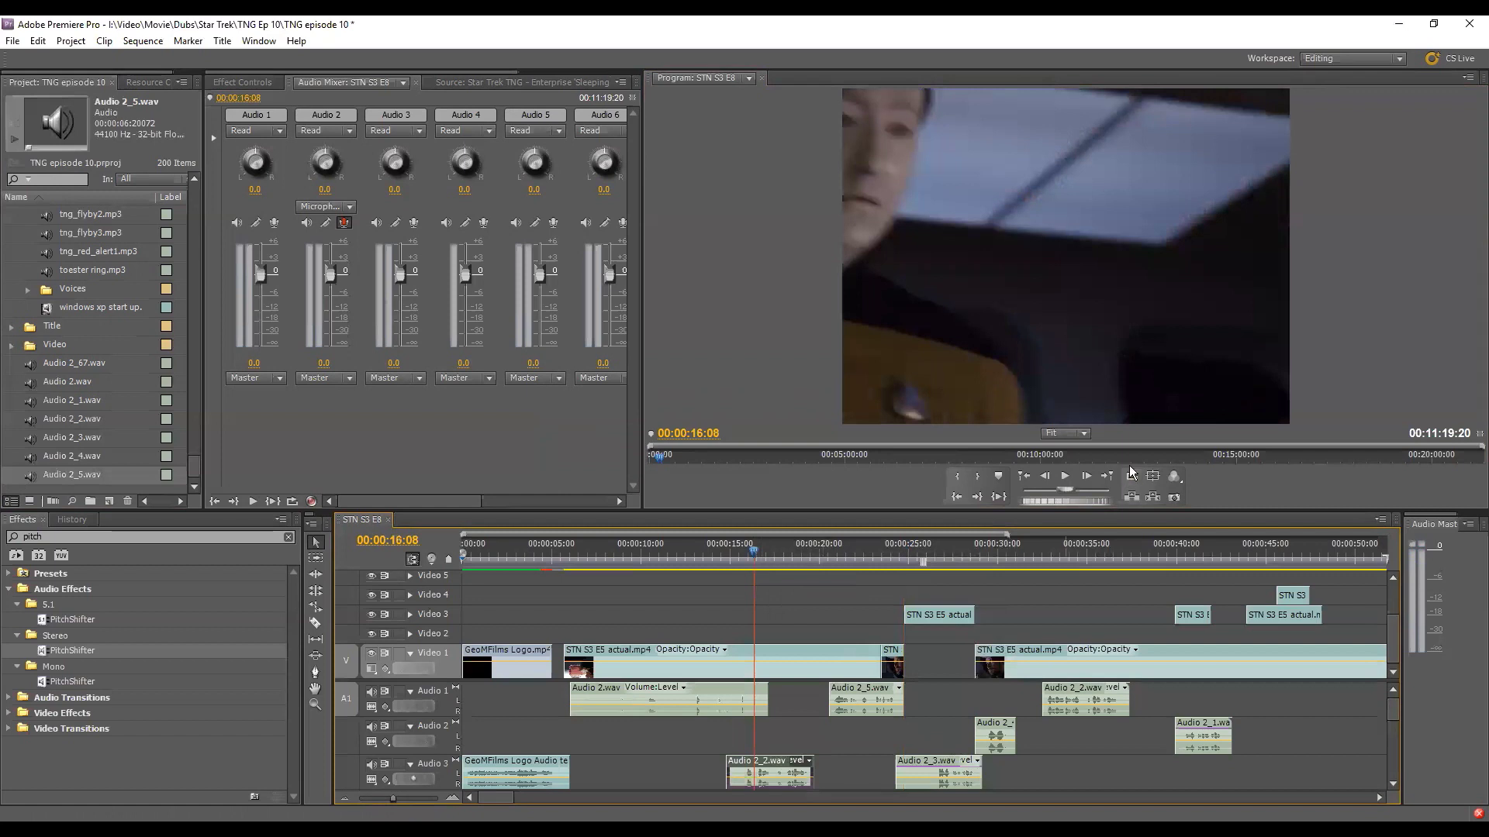
left_click(1066, 482)
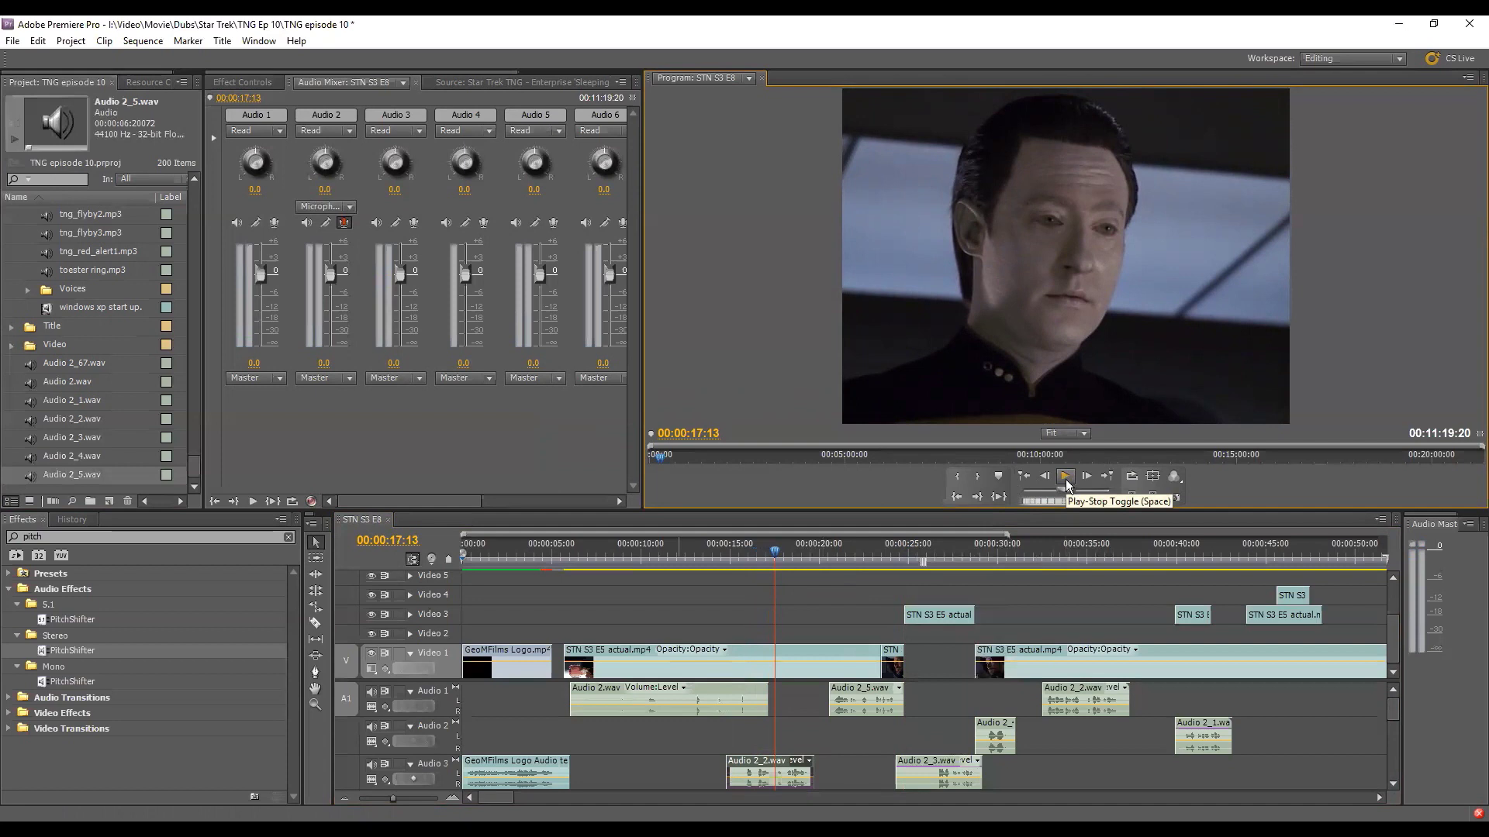
left_click(1067, 479)
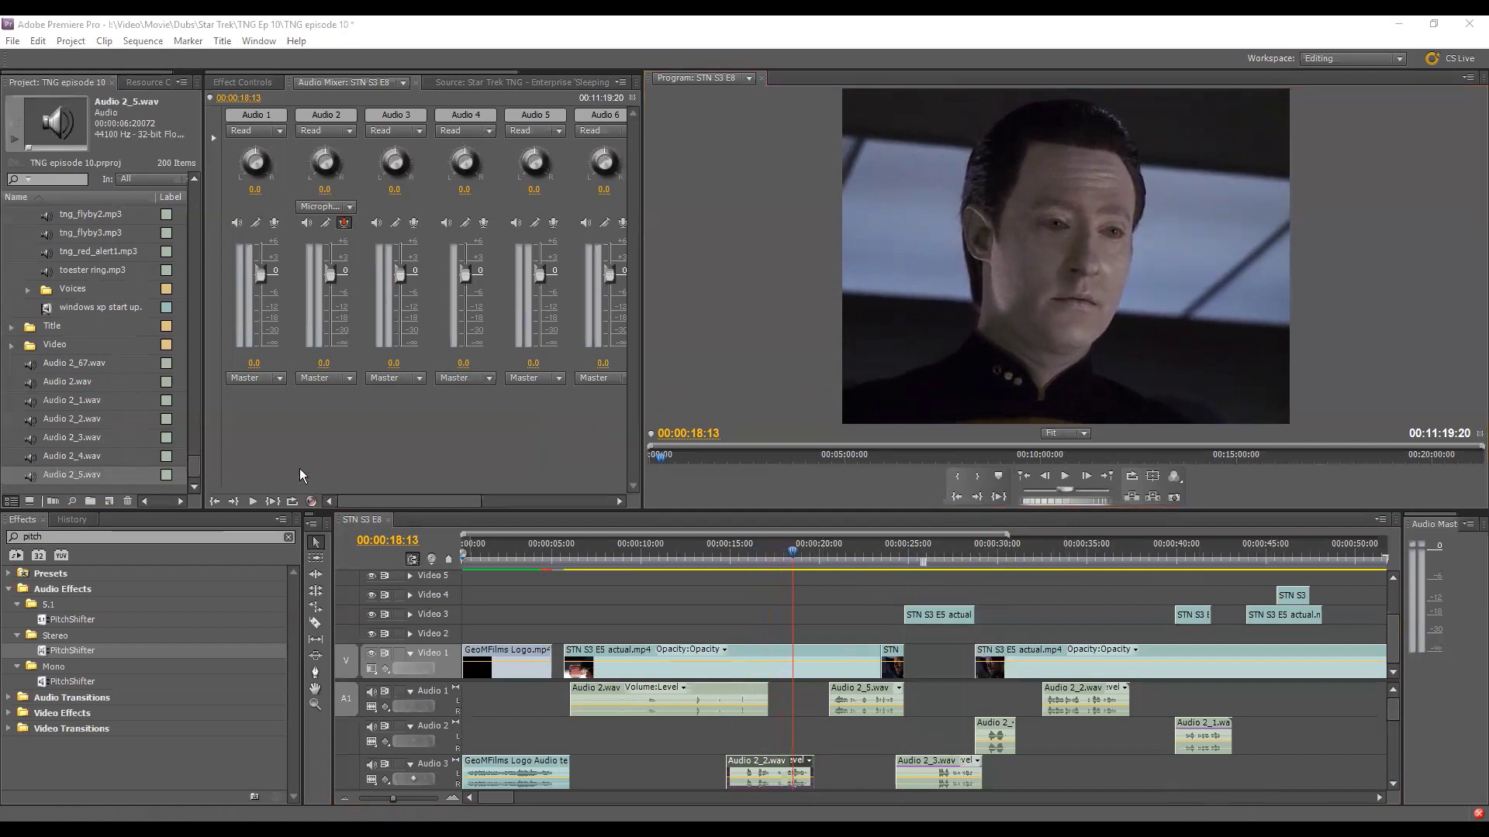
left_click(311, 501)
left_click(253, 502)
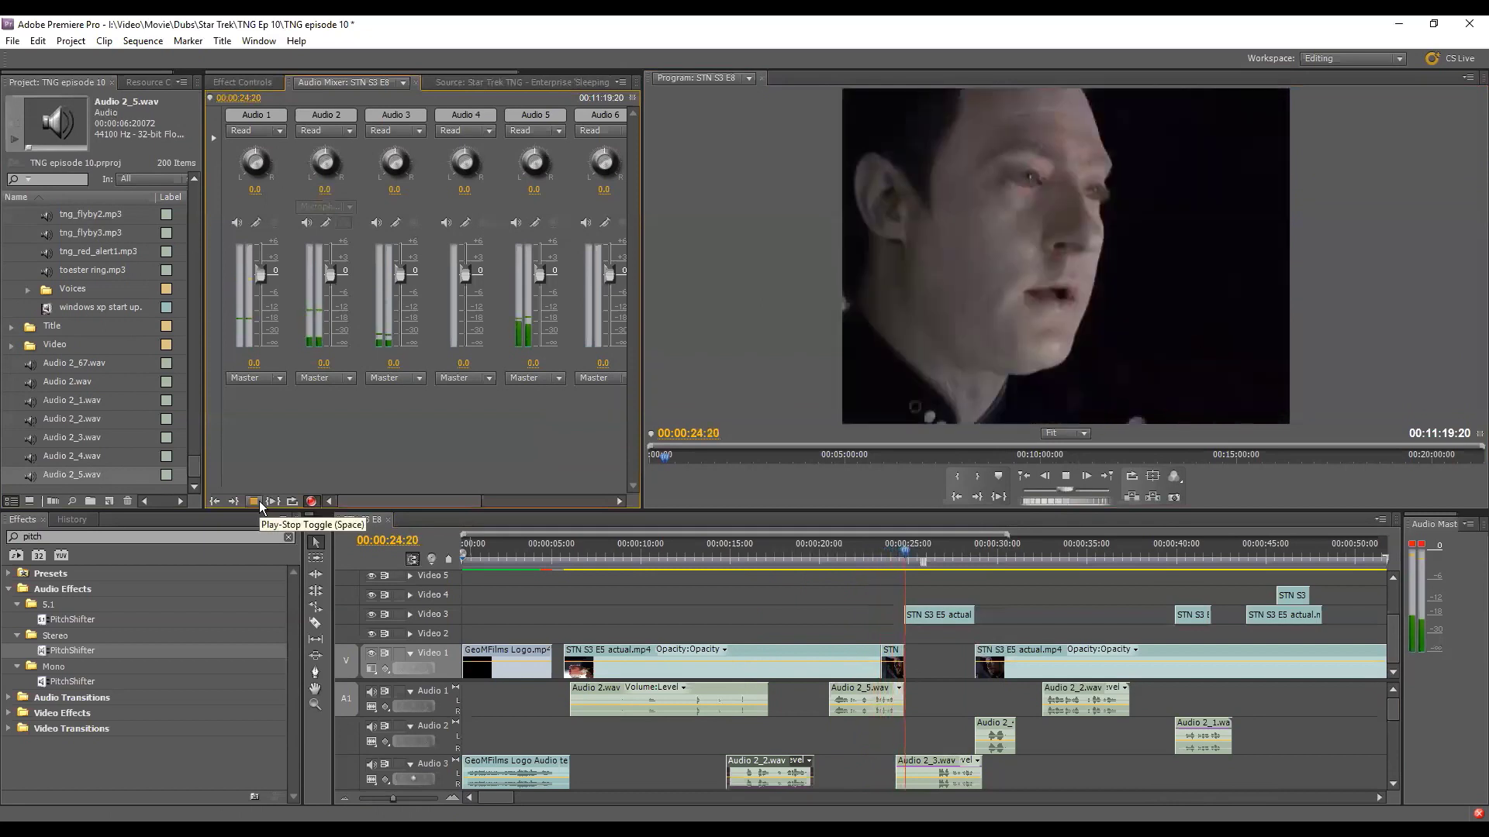
left_click(259, 501)
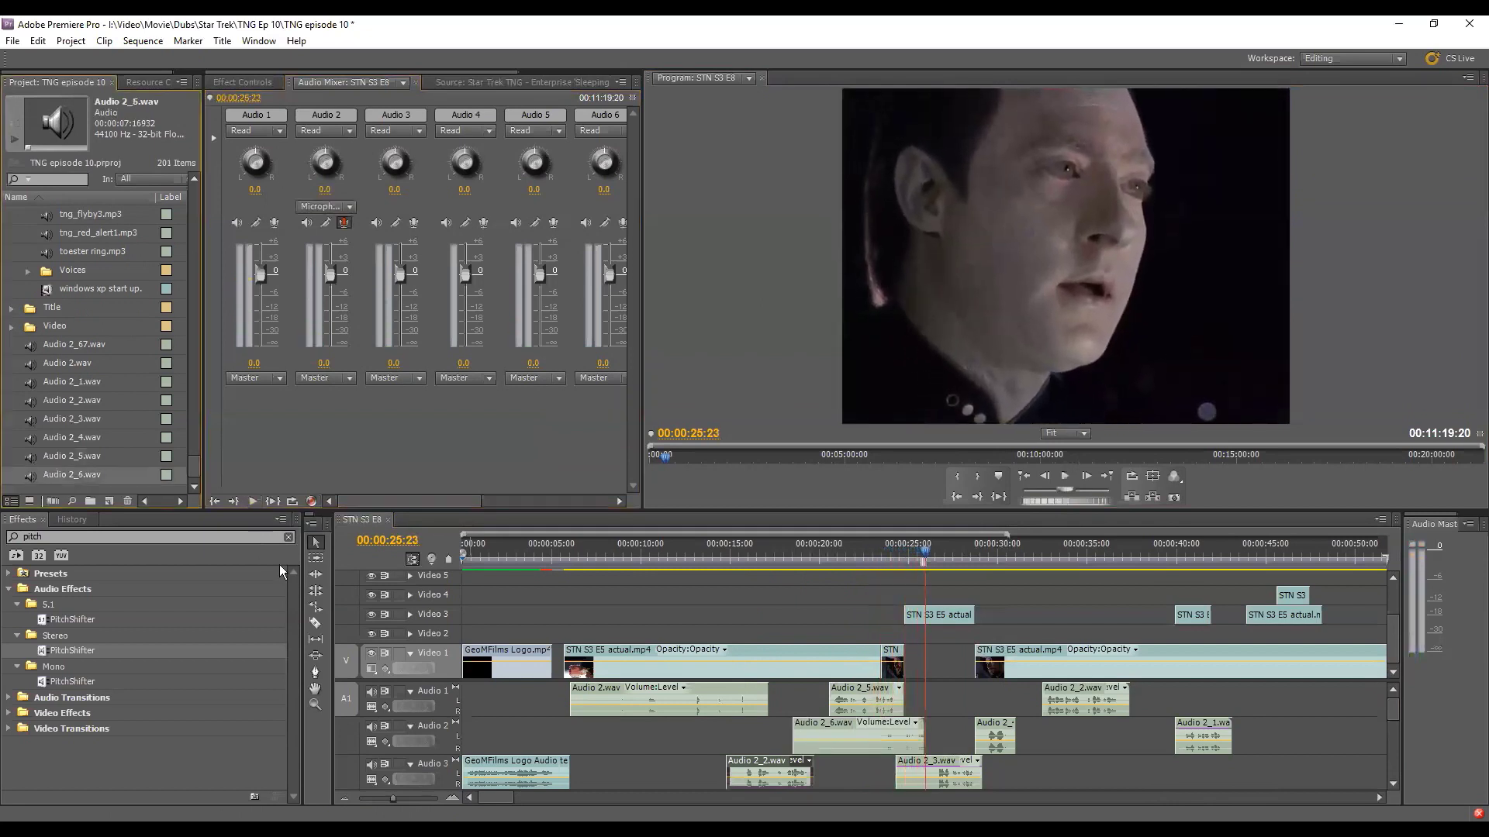
Trim the Audio 2_6.wav take to start where Audio 2_2.wav on Audio 3 ends and finish at 00:00:23:23, previewing its timing
left_click(452, 798)
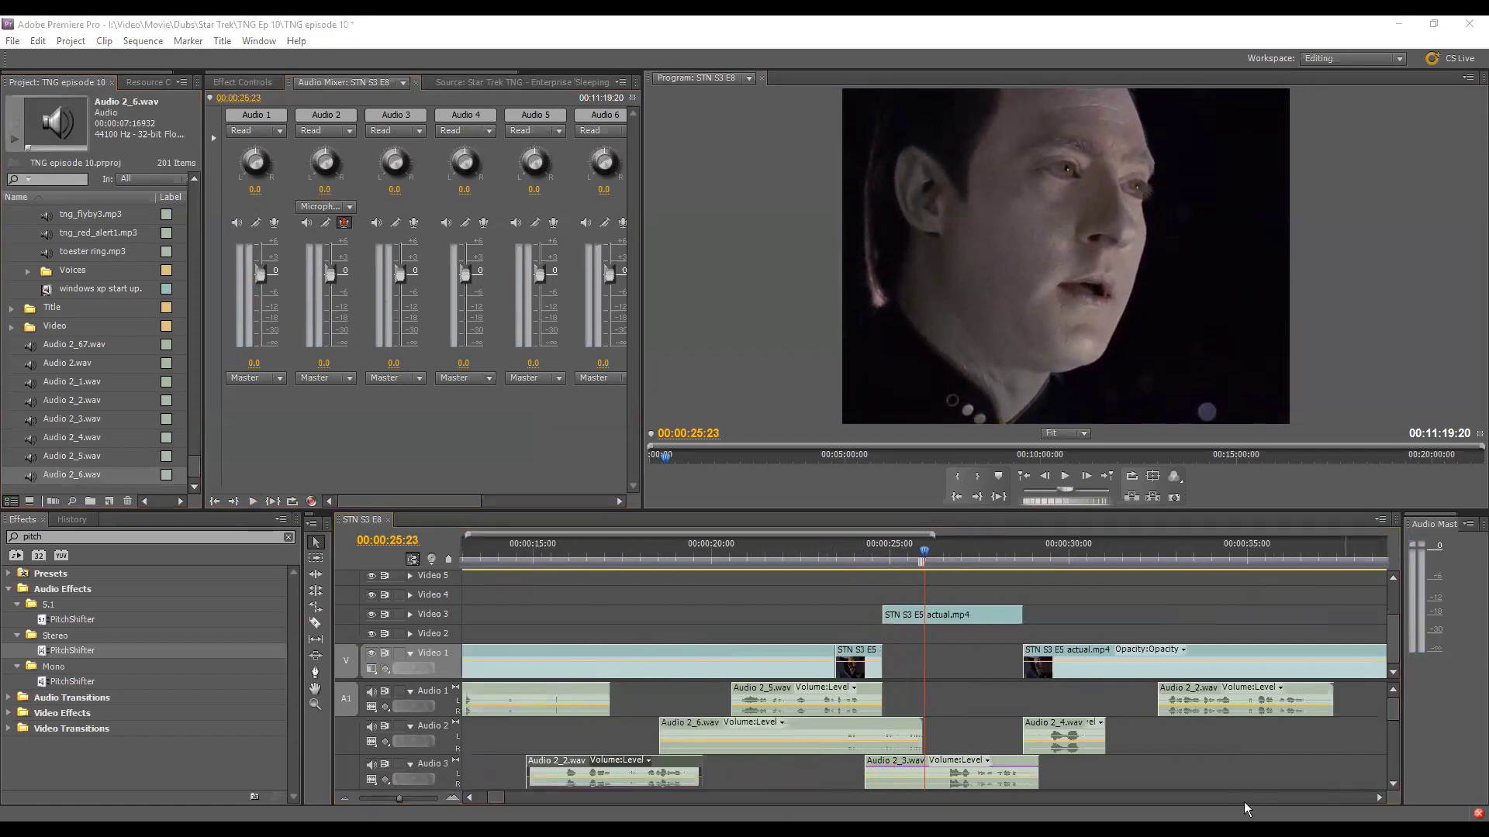
left_click_drag(660, 727, 744, 724)
left_click(769, 552)
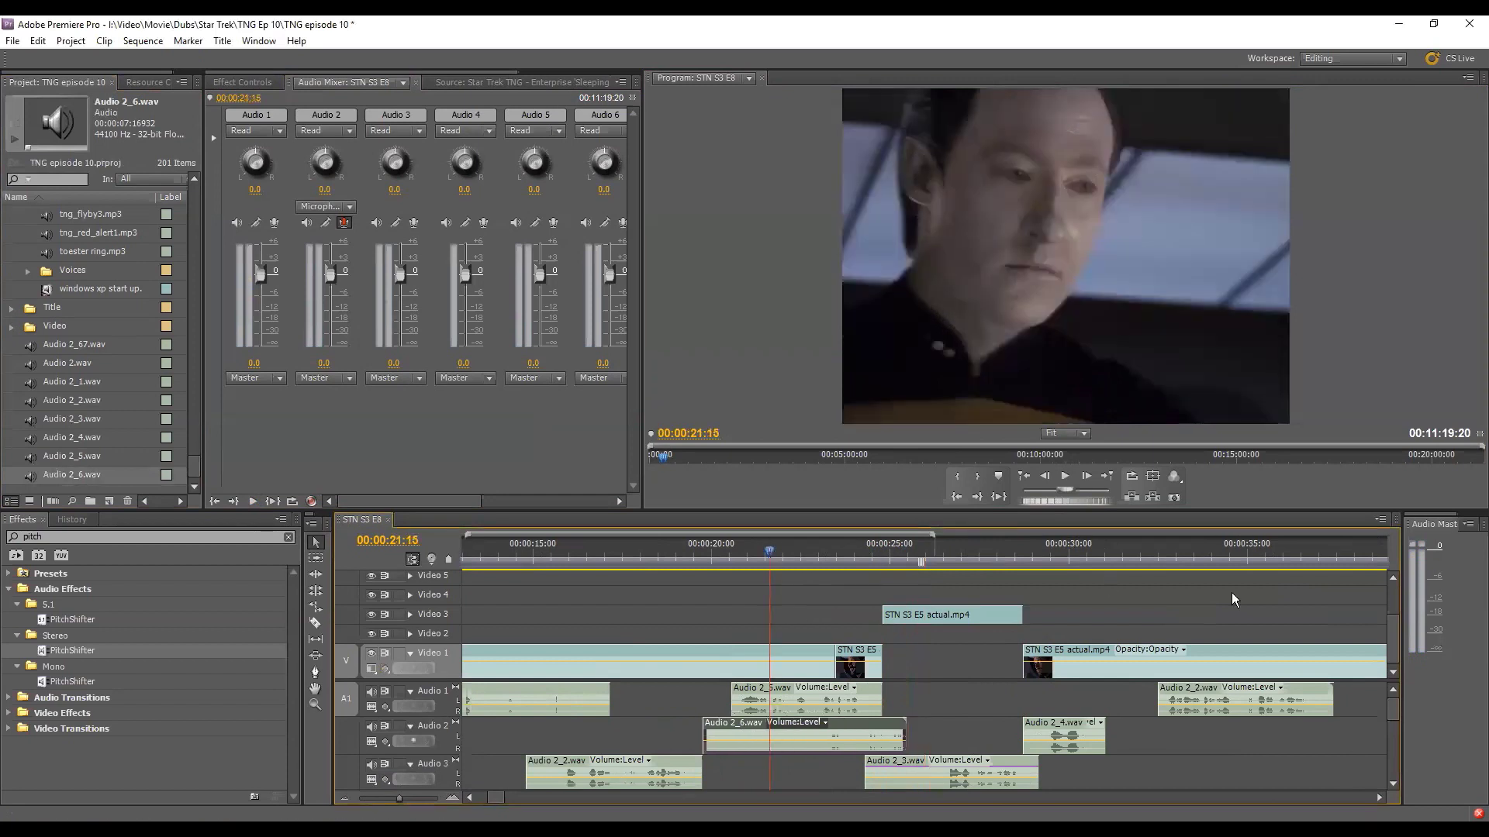
left_click(1067, 476)
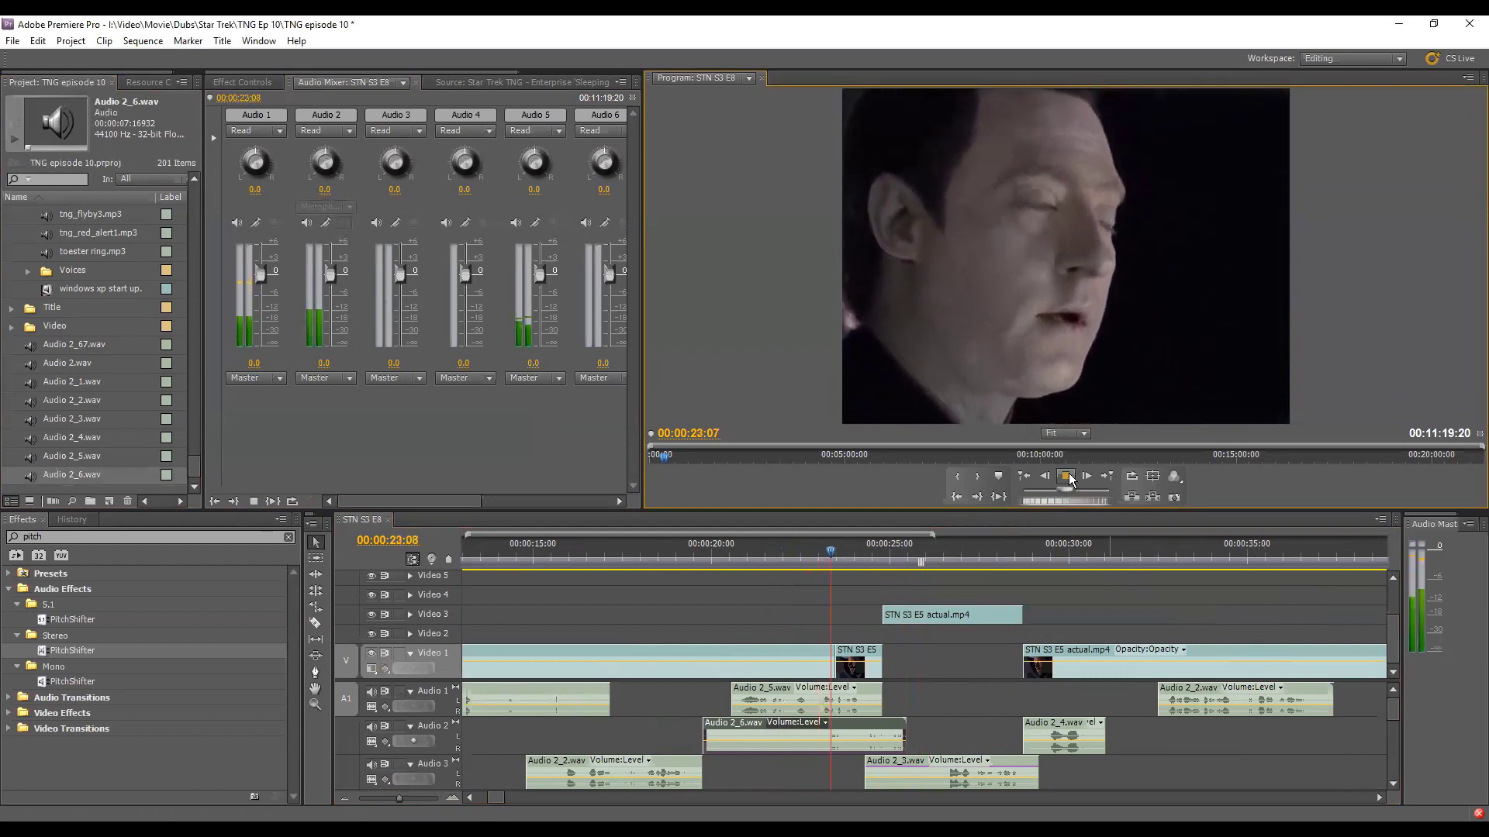
left_click(1066, 476)
left_click_drag(905, 728, 851, 729)
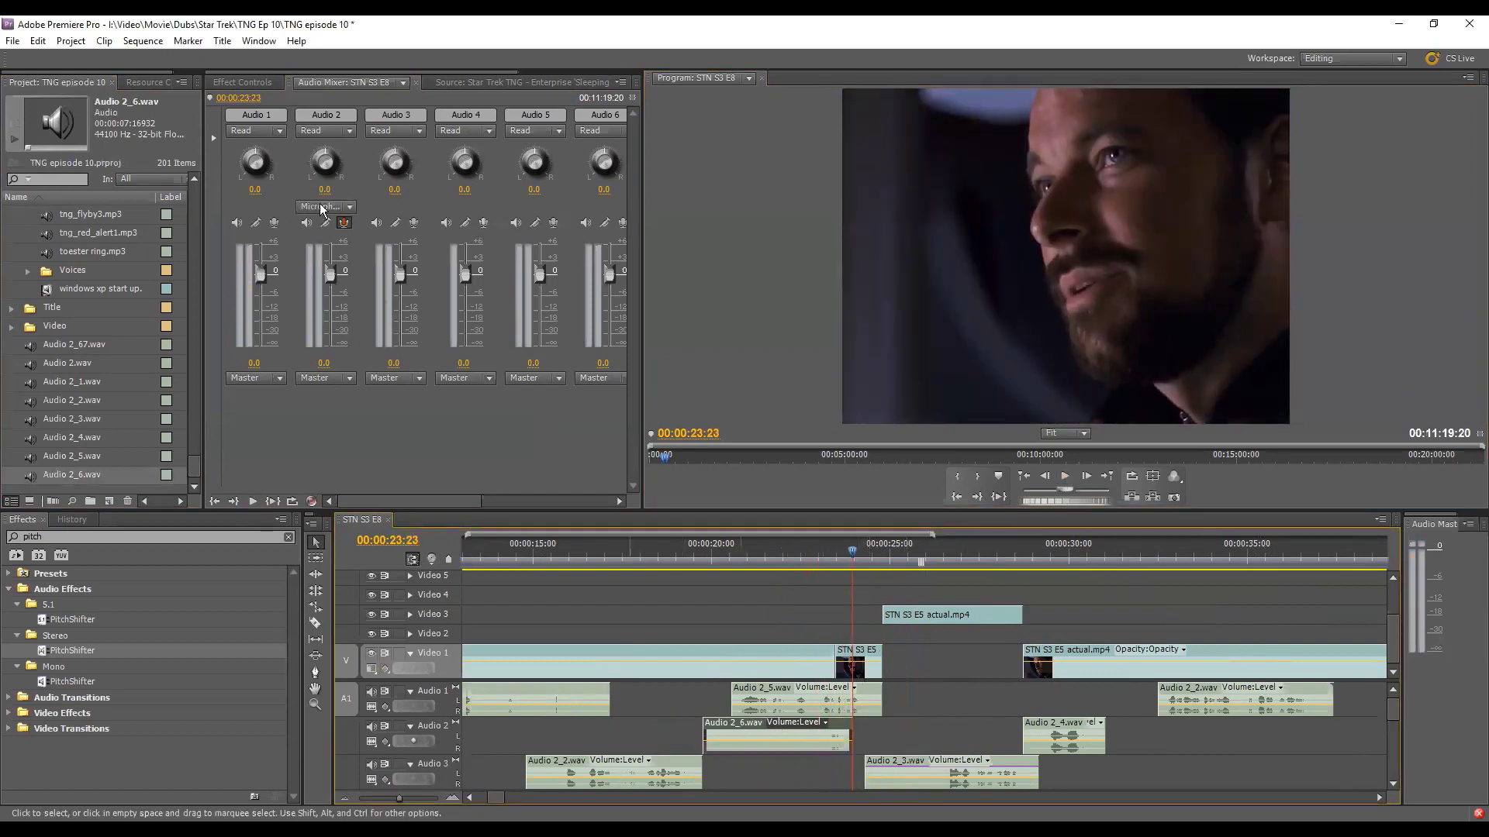
Set the Audio 2_6.wav clip's volume level to -4.0 dB and play back the dialogue from 00:00:18:09 to about 00:00:31:14
left_click(233, 82)
left_click(314, 171)
type("-4.0 dB")
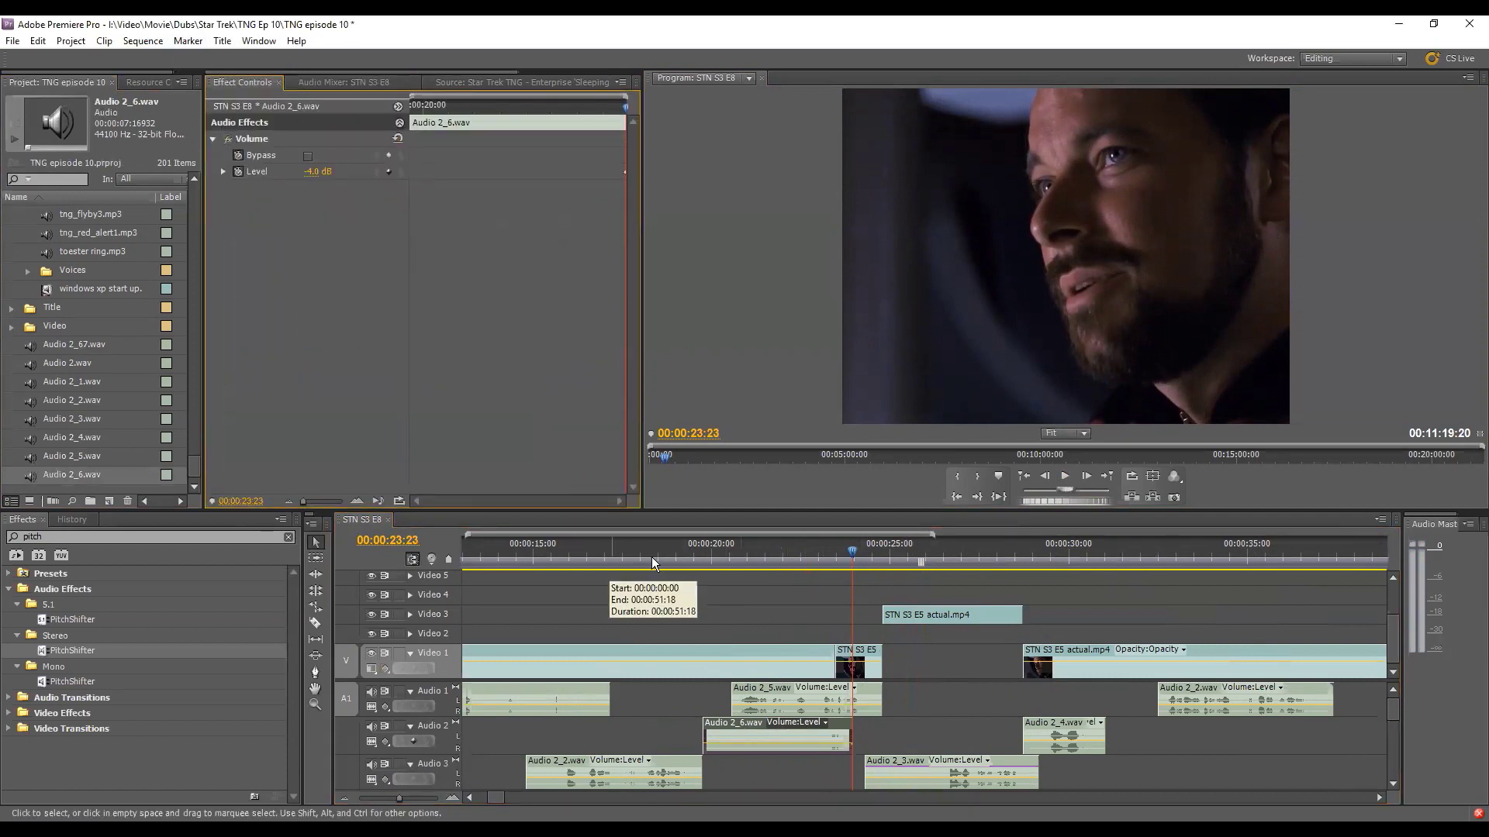
left_click(652, 557)
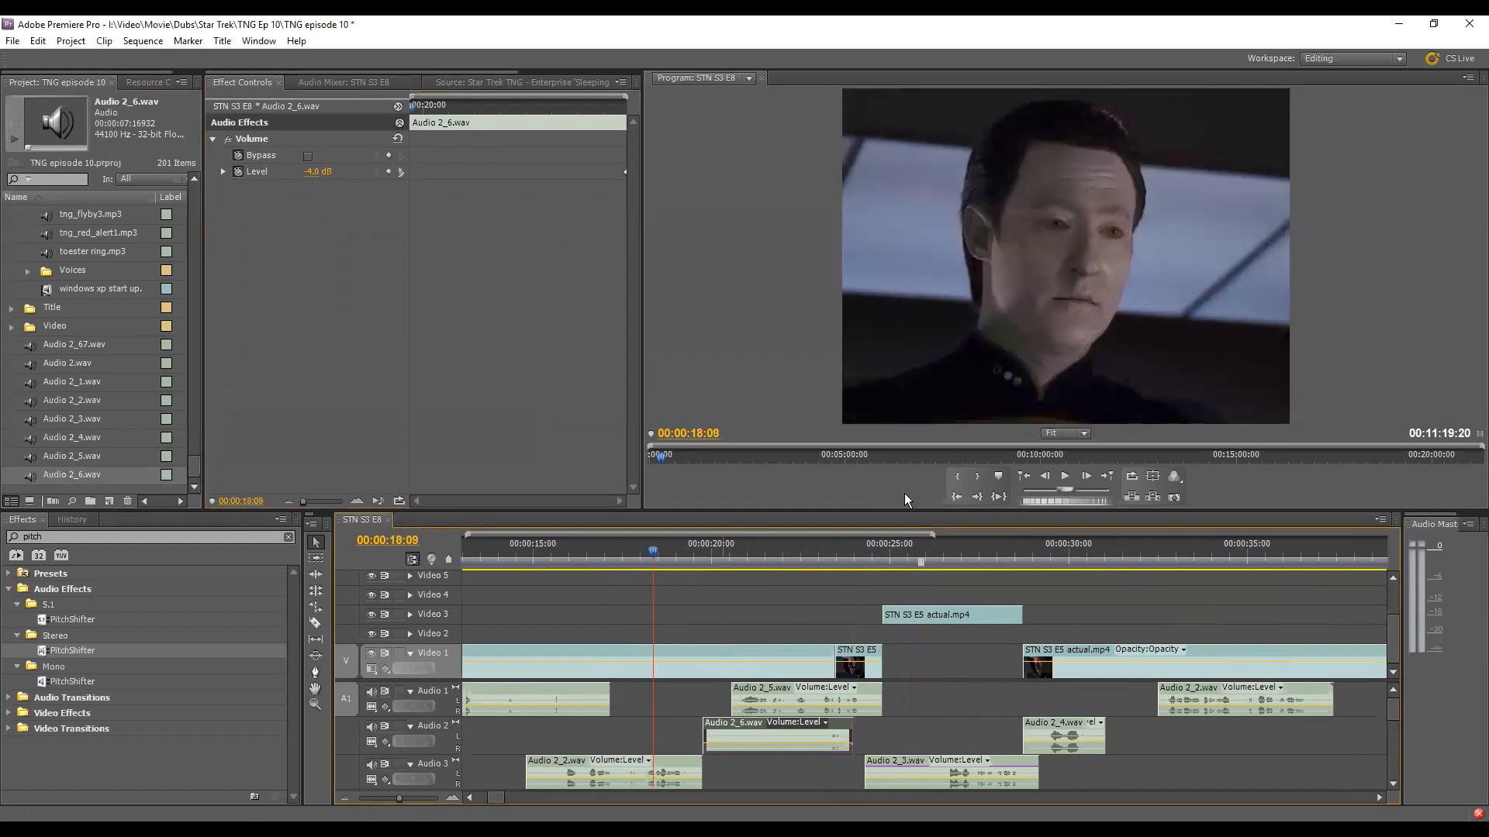
left_click(1067, 476)
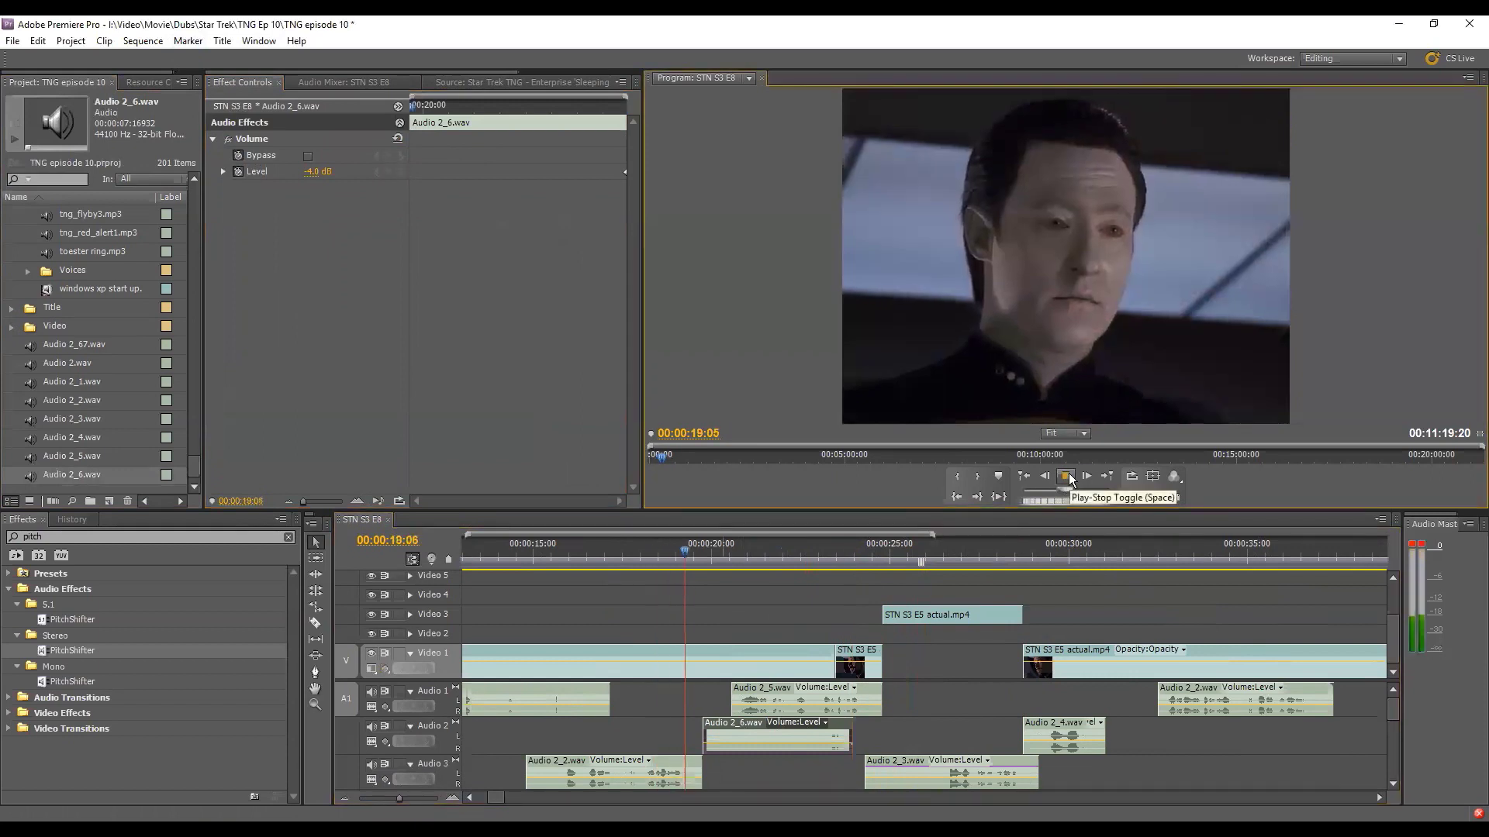
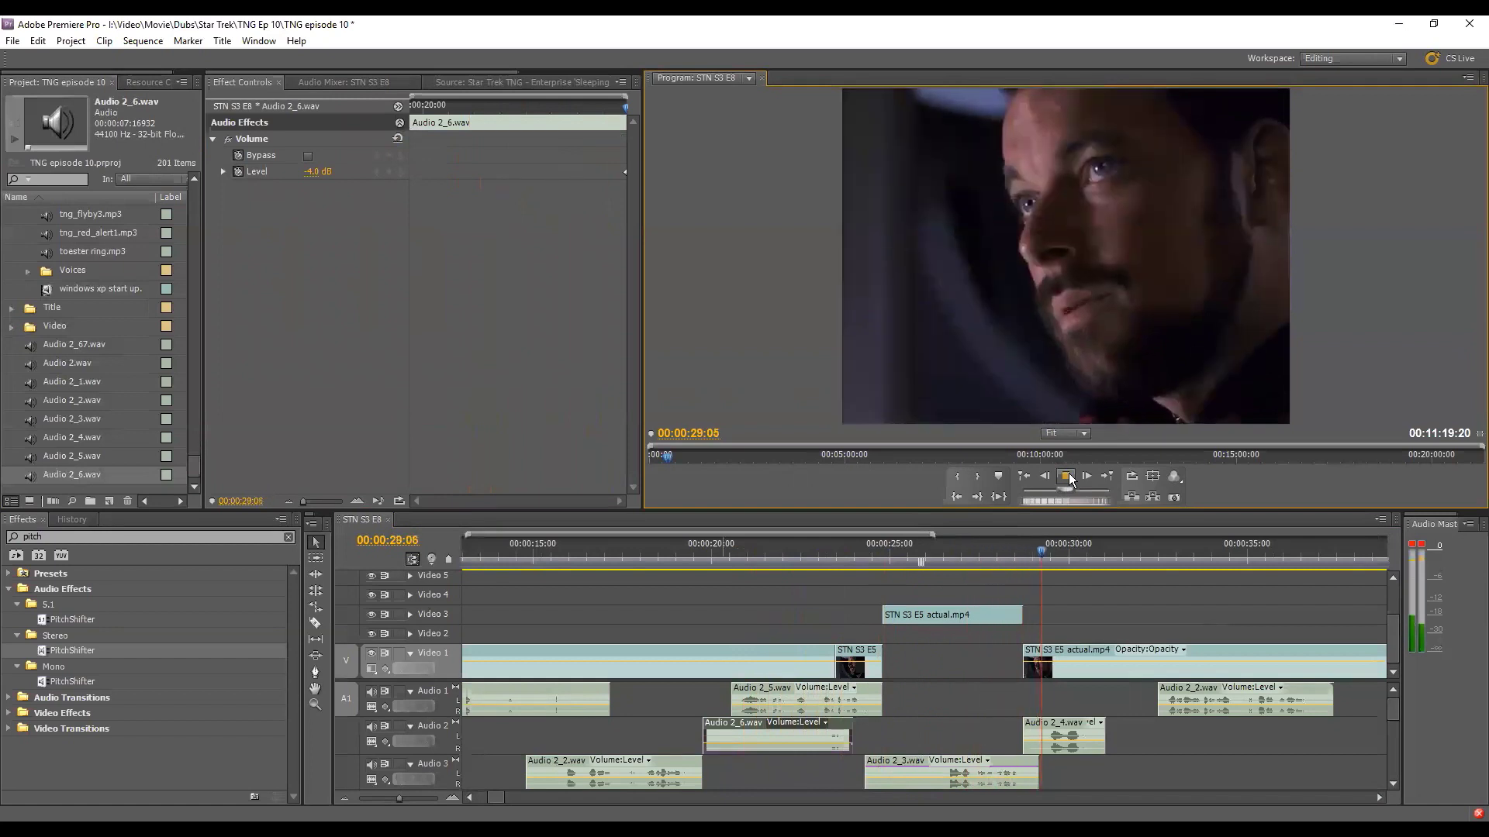
left_click(1067, 477)
Select the Audio 2_2.wav clip on Audio 1 that starts at about 00:00:32:12
left_click(1229, 688)
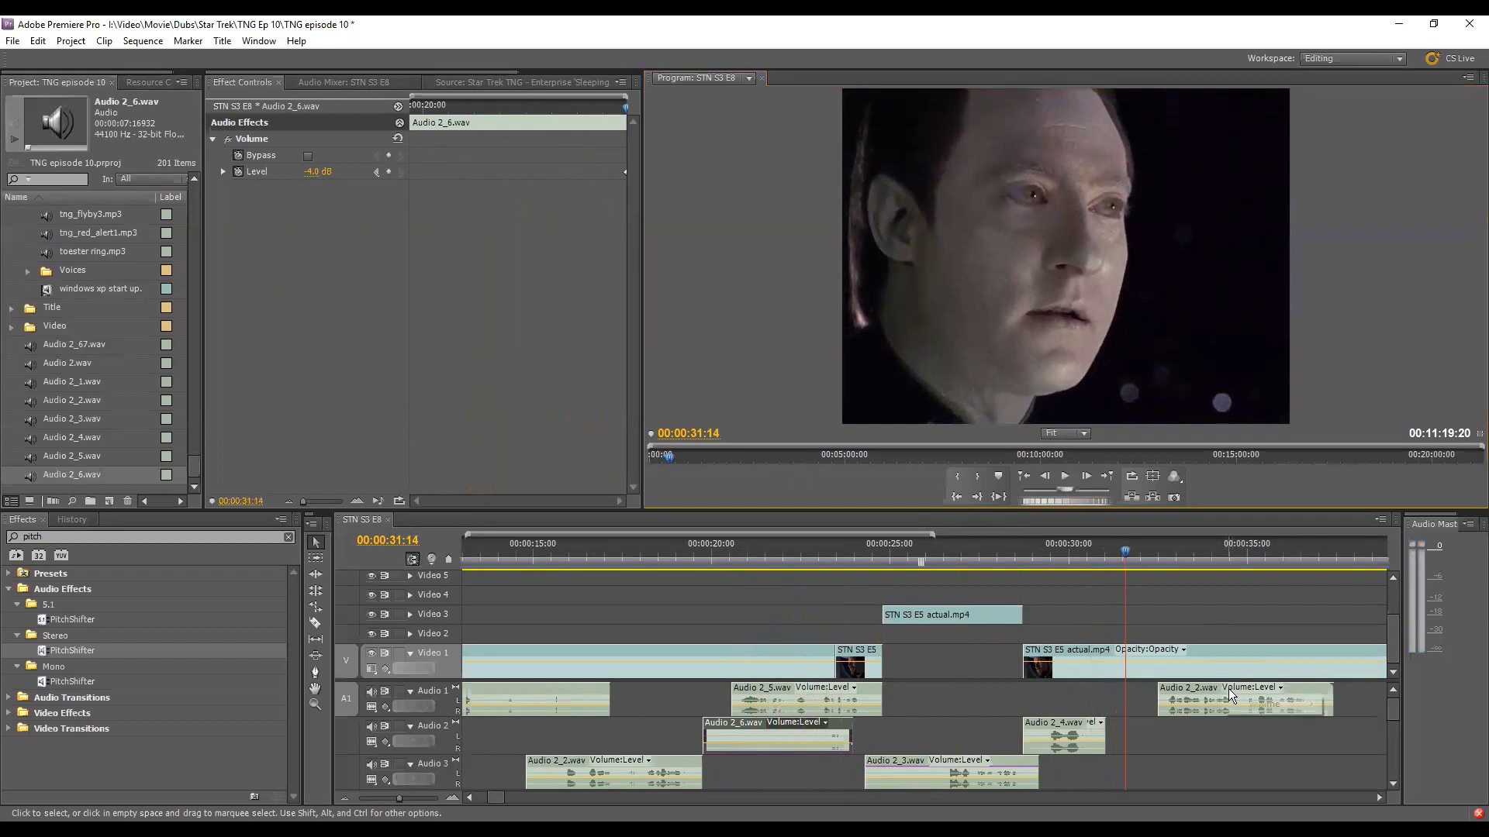
Delete the Audio 2_2.wav clip from the Audio 1 track and remove Audio 2_2.wav from the project, including its remaining sequence references
key("Delete")
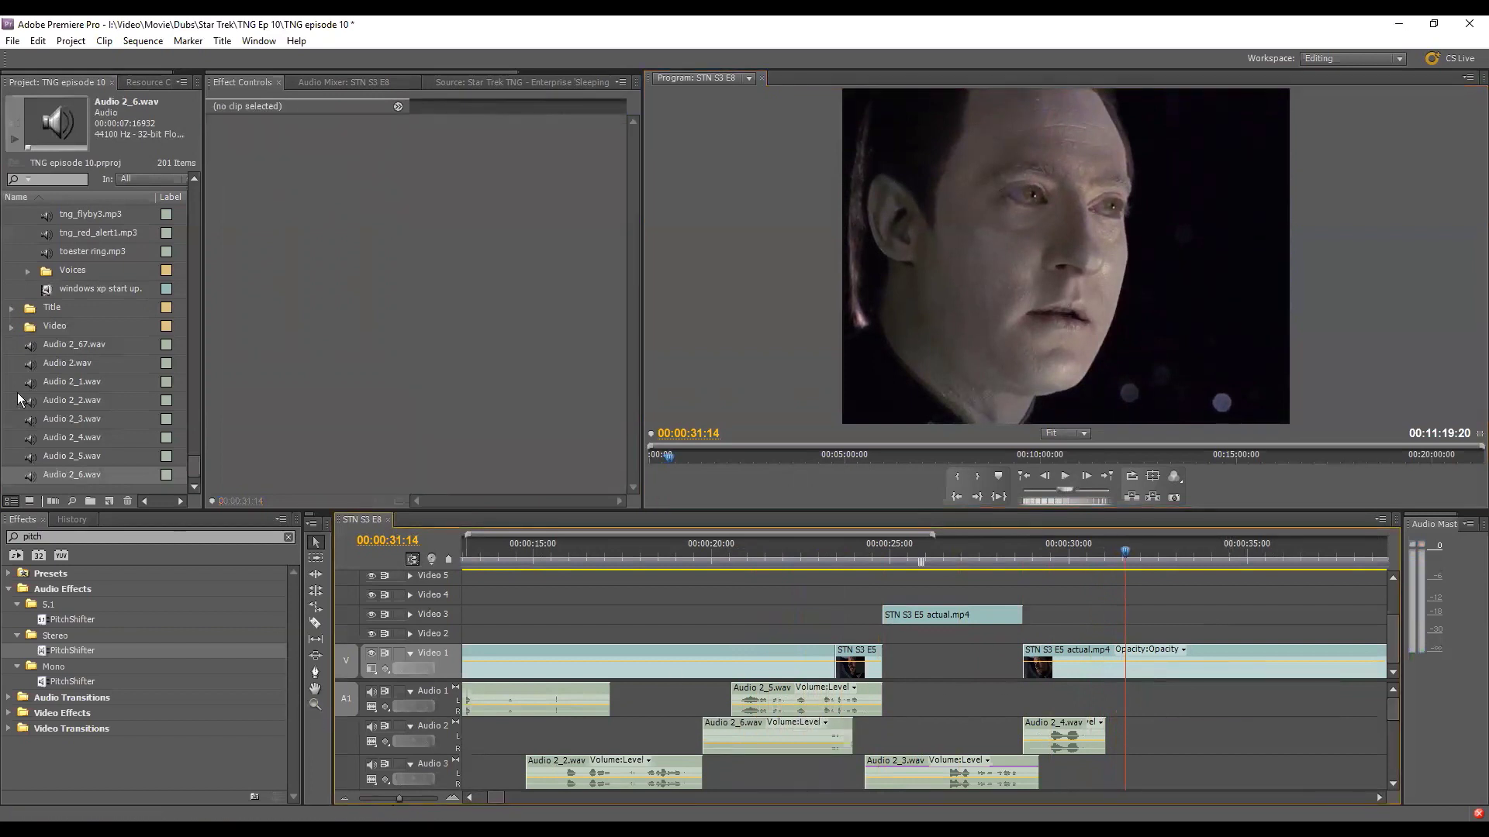
left_click(70, 400)
key("Delete")
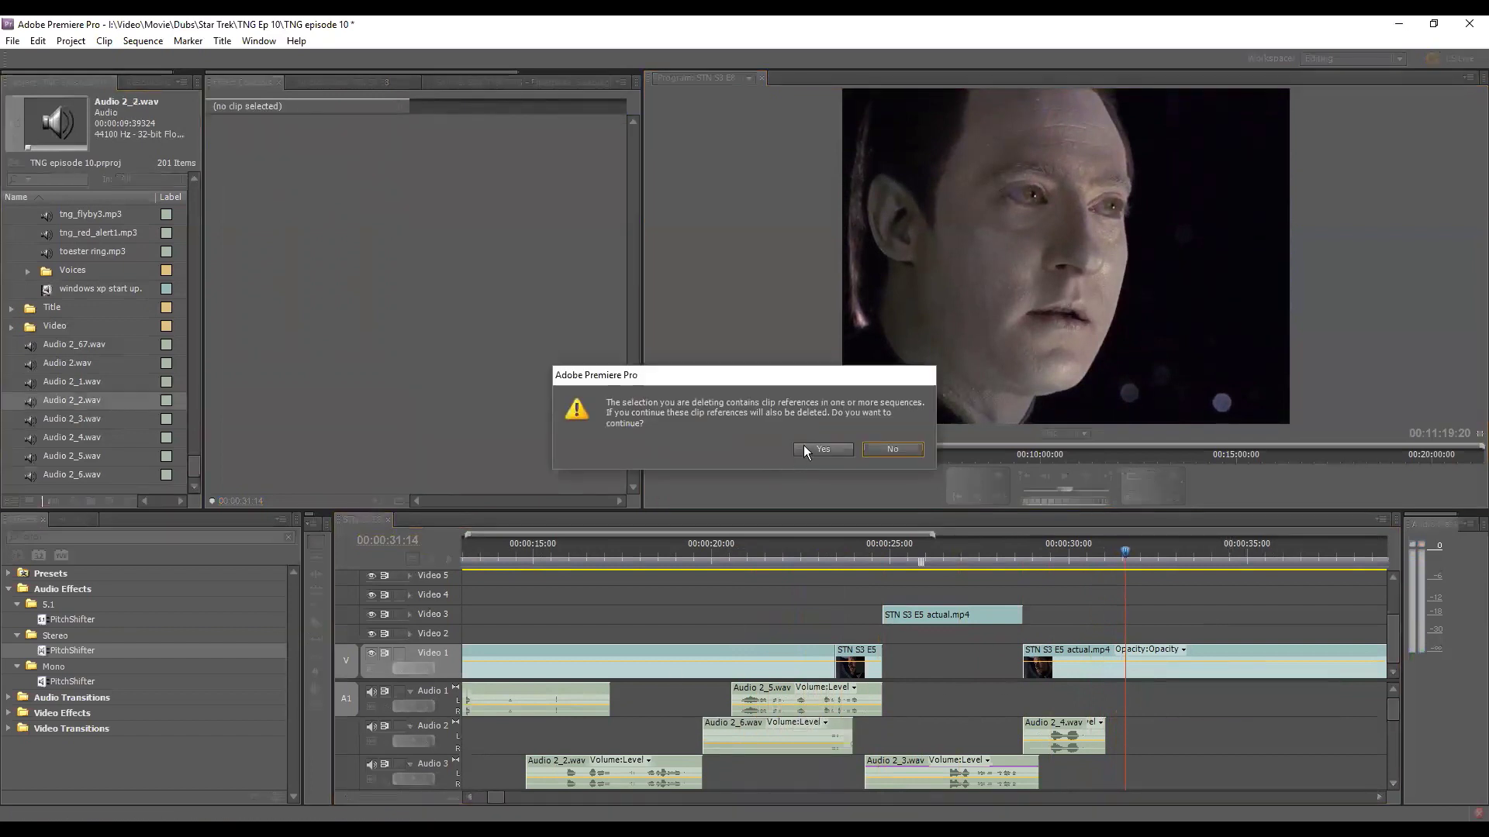
left_click(803, 447)
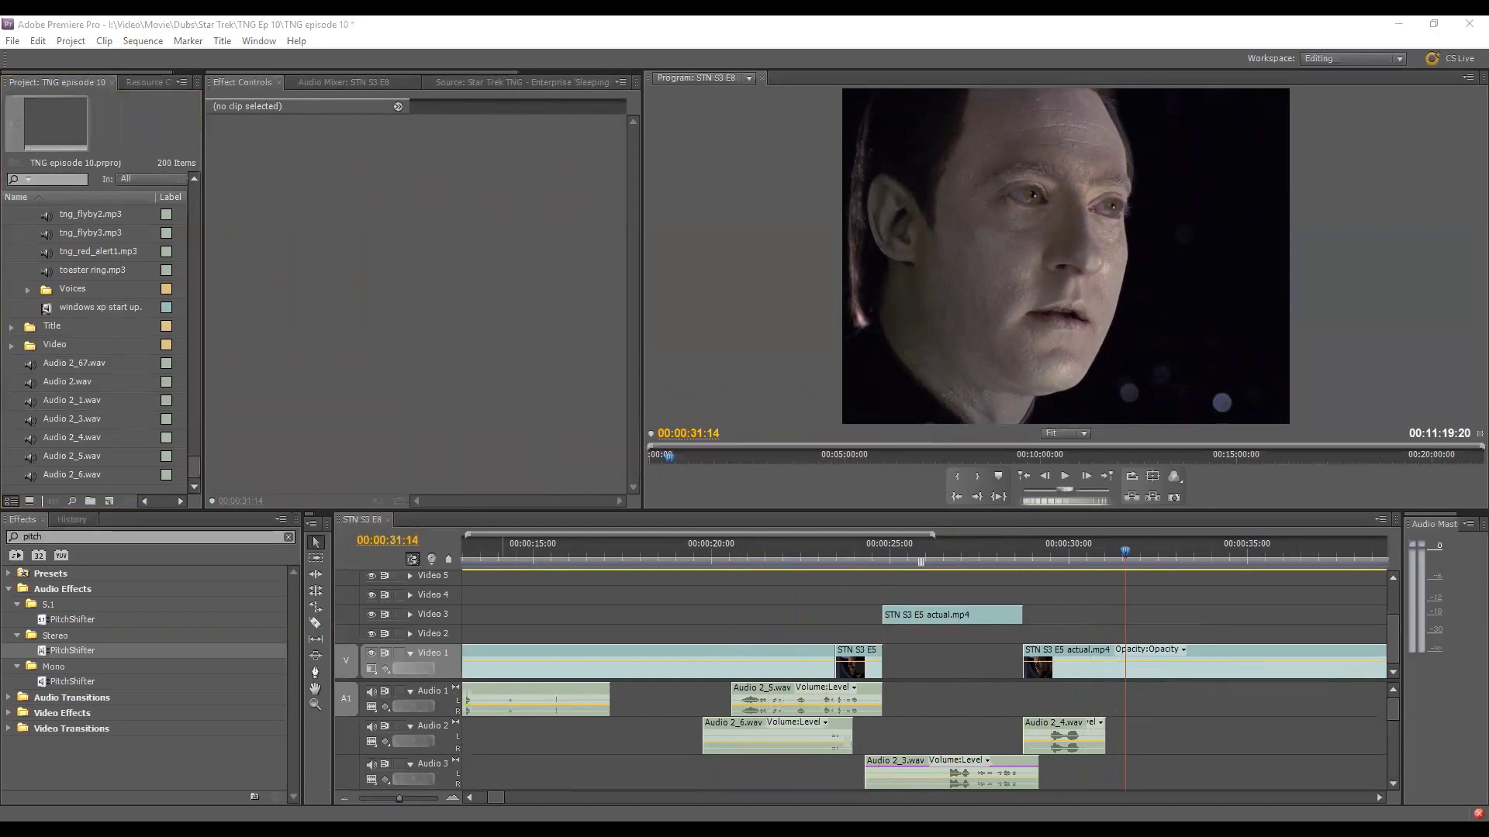
Replay the section around 00:00:30:00 several times to check the Audio 2_4.wav line against the shot that follows
left_click(1112, 707)
left_click(1044, 543)
left_click(1069, 477)
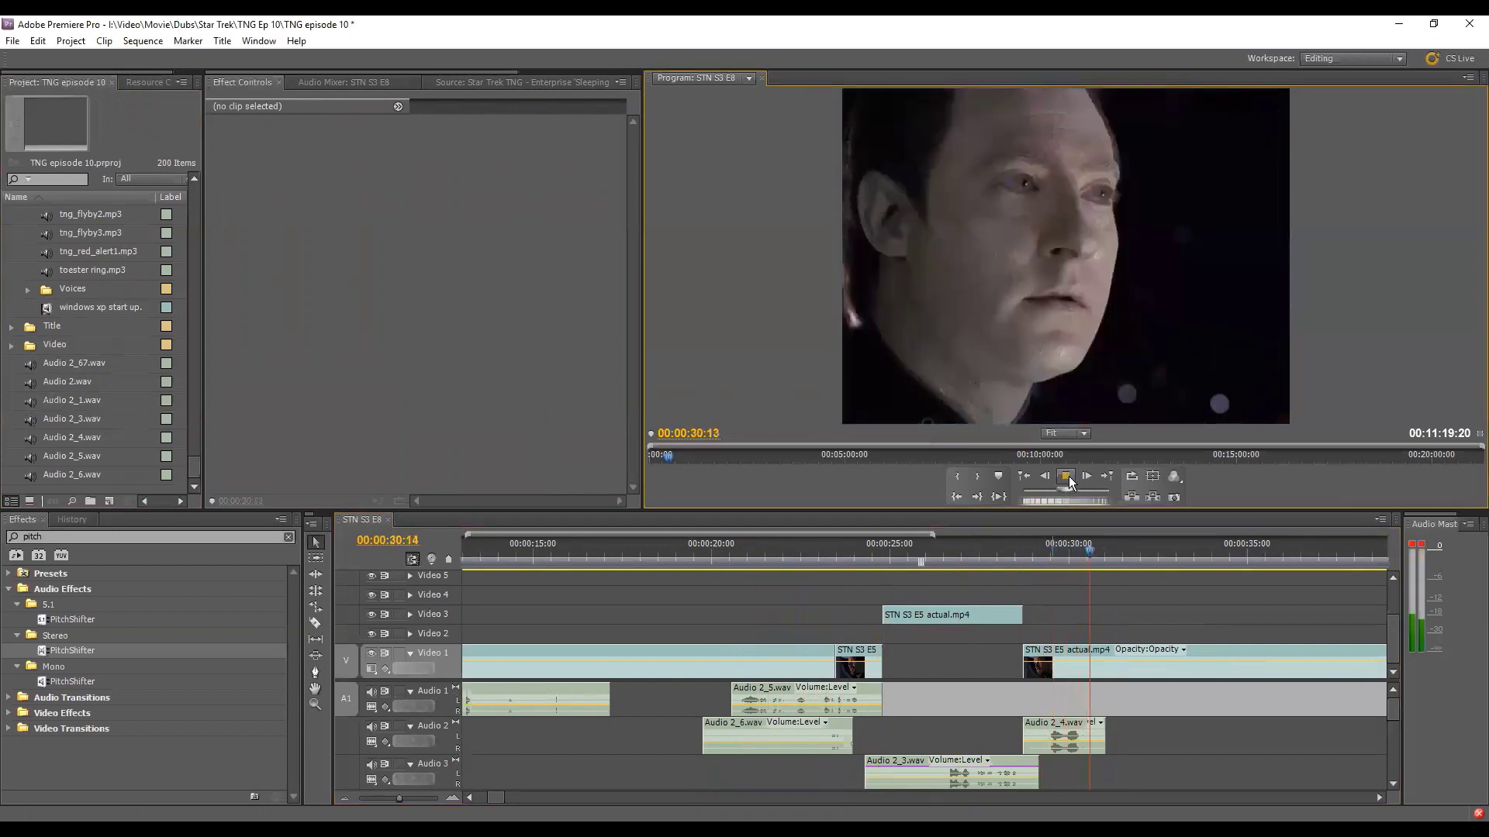
left_click(1069, 476)
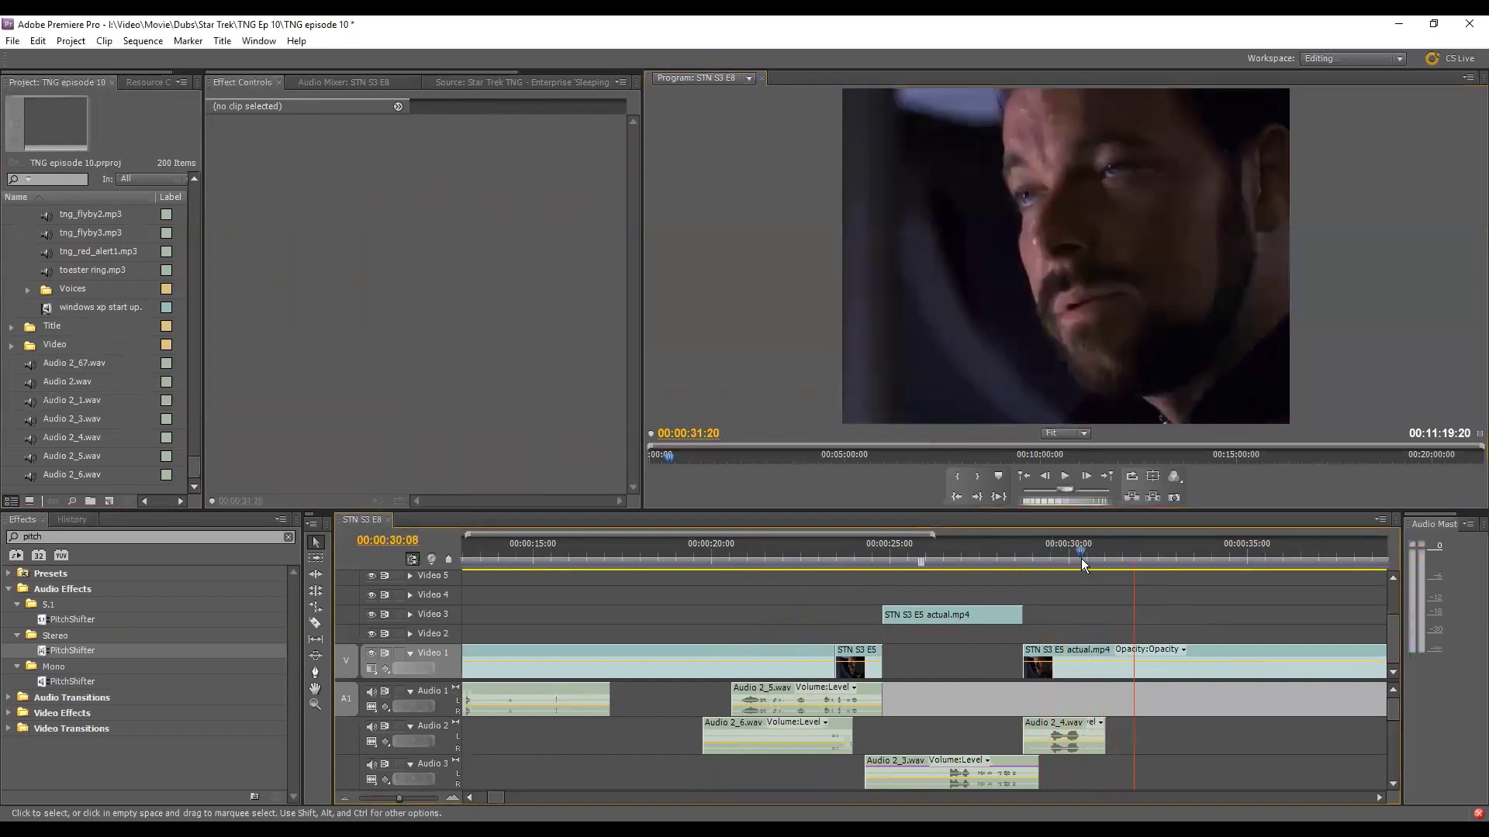
left_click(1081, 558)
left_click(1065, 481)
left_click(1063, 484)
left_click(1072, 549)
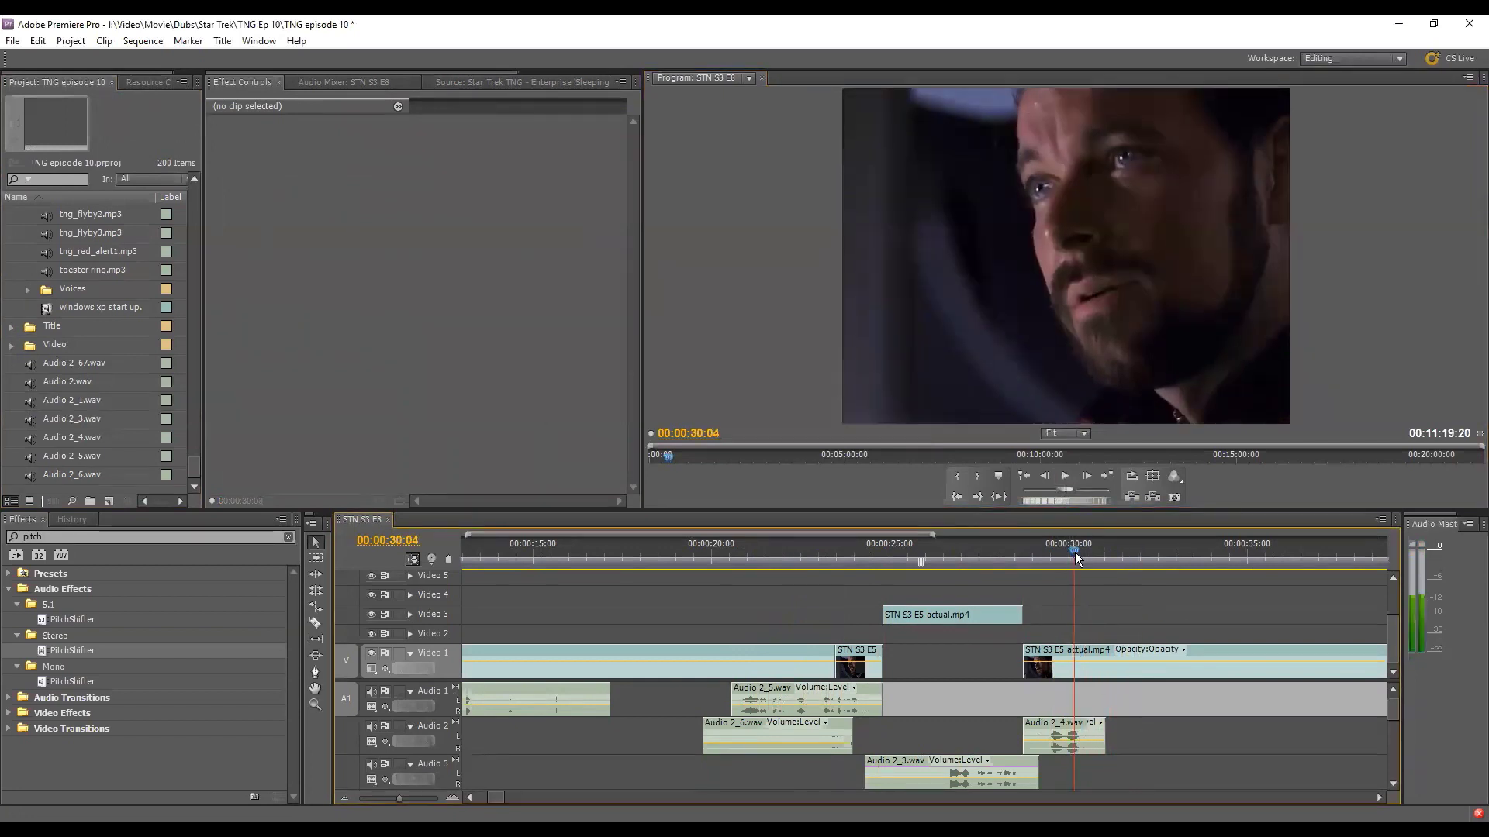
left_click(1071, 477)
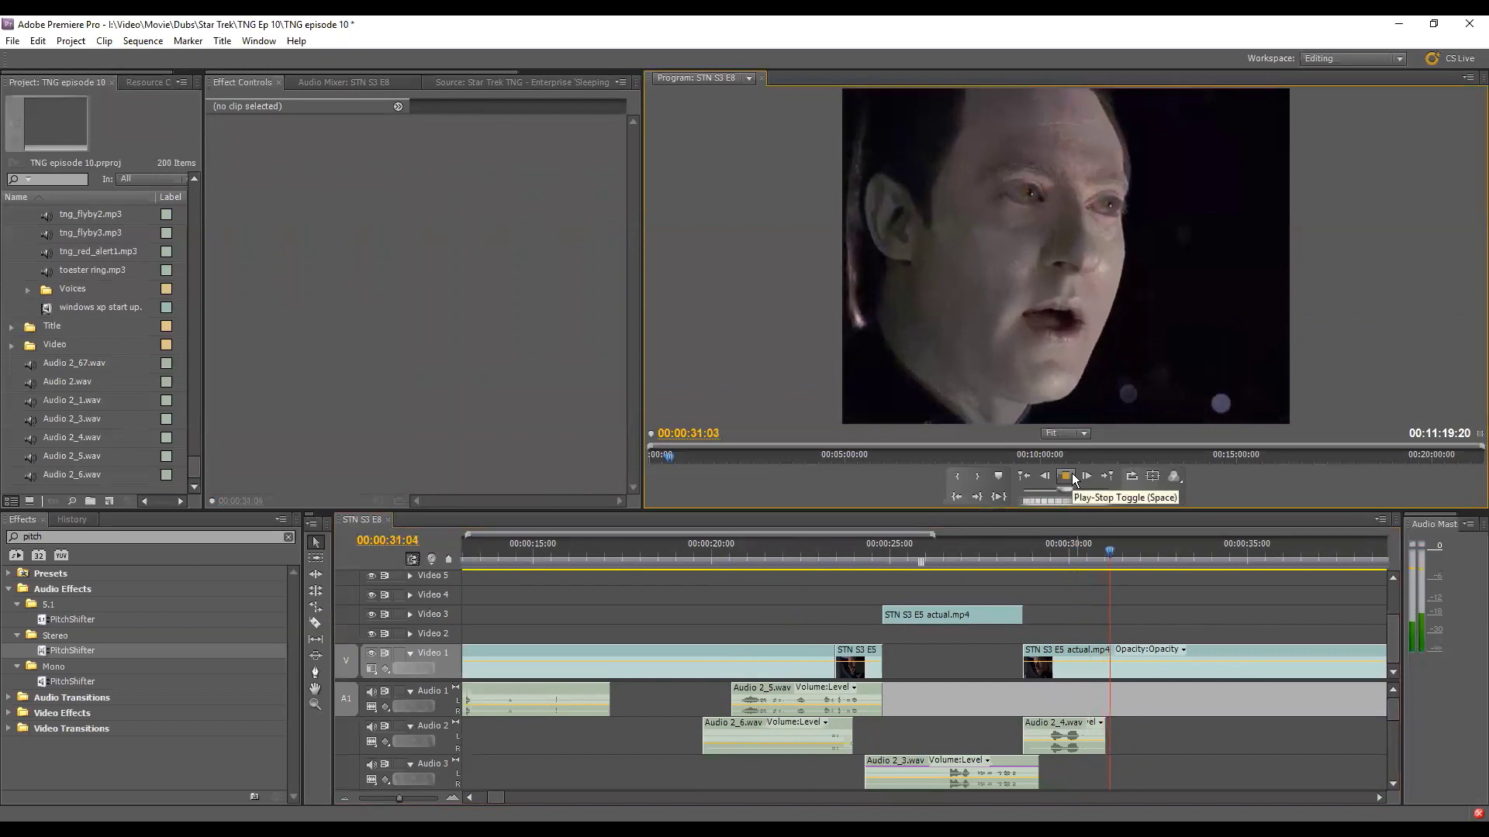
key("space")
left_click(1084, 551)
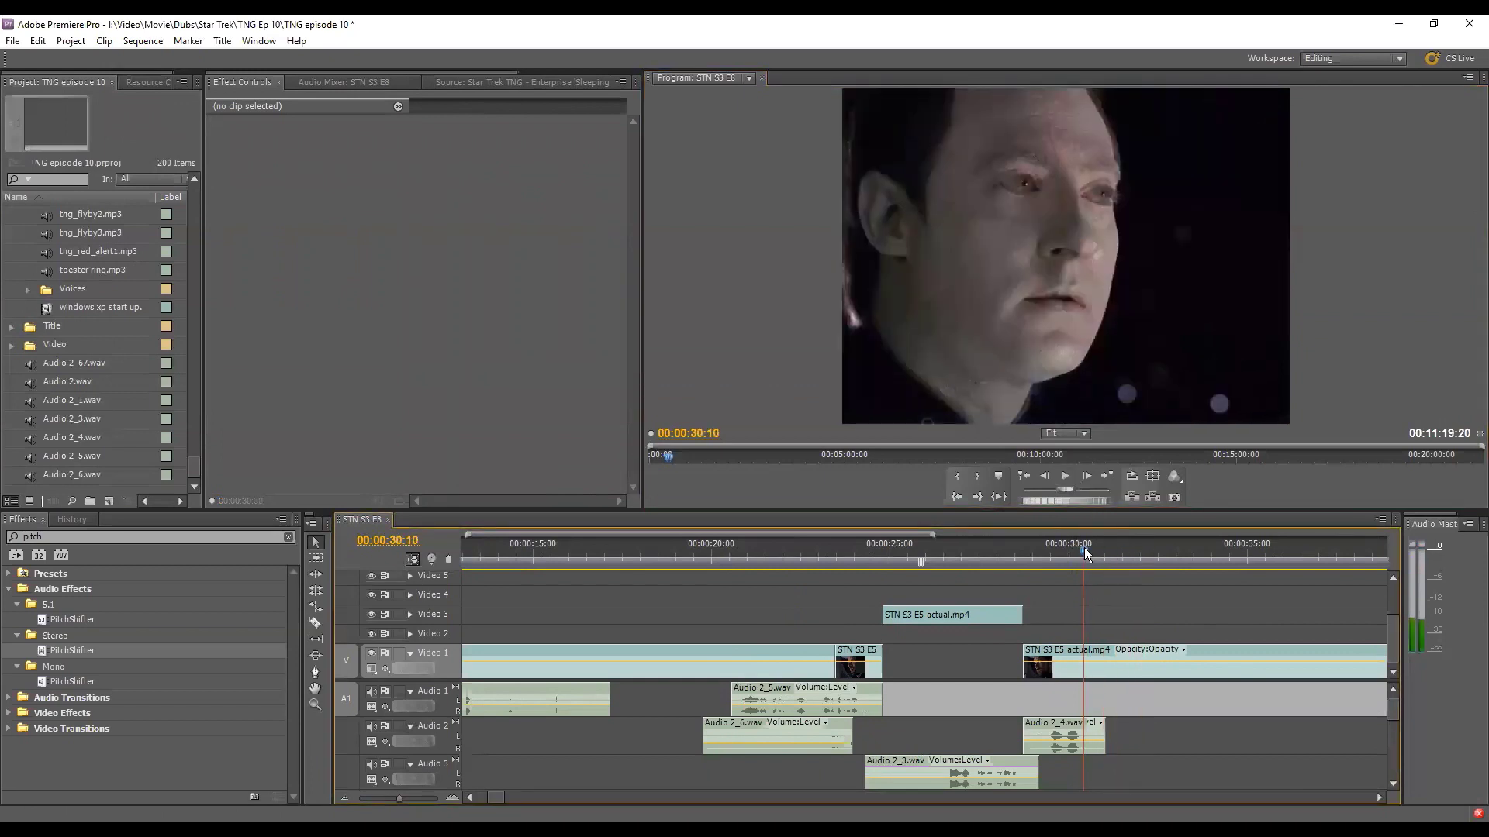
left_click(1067, 479)
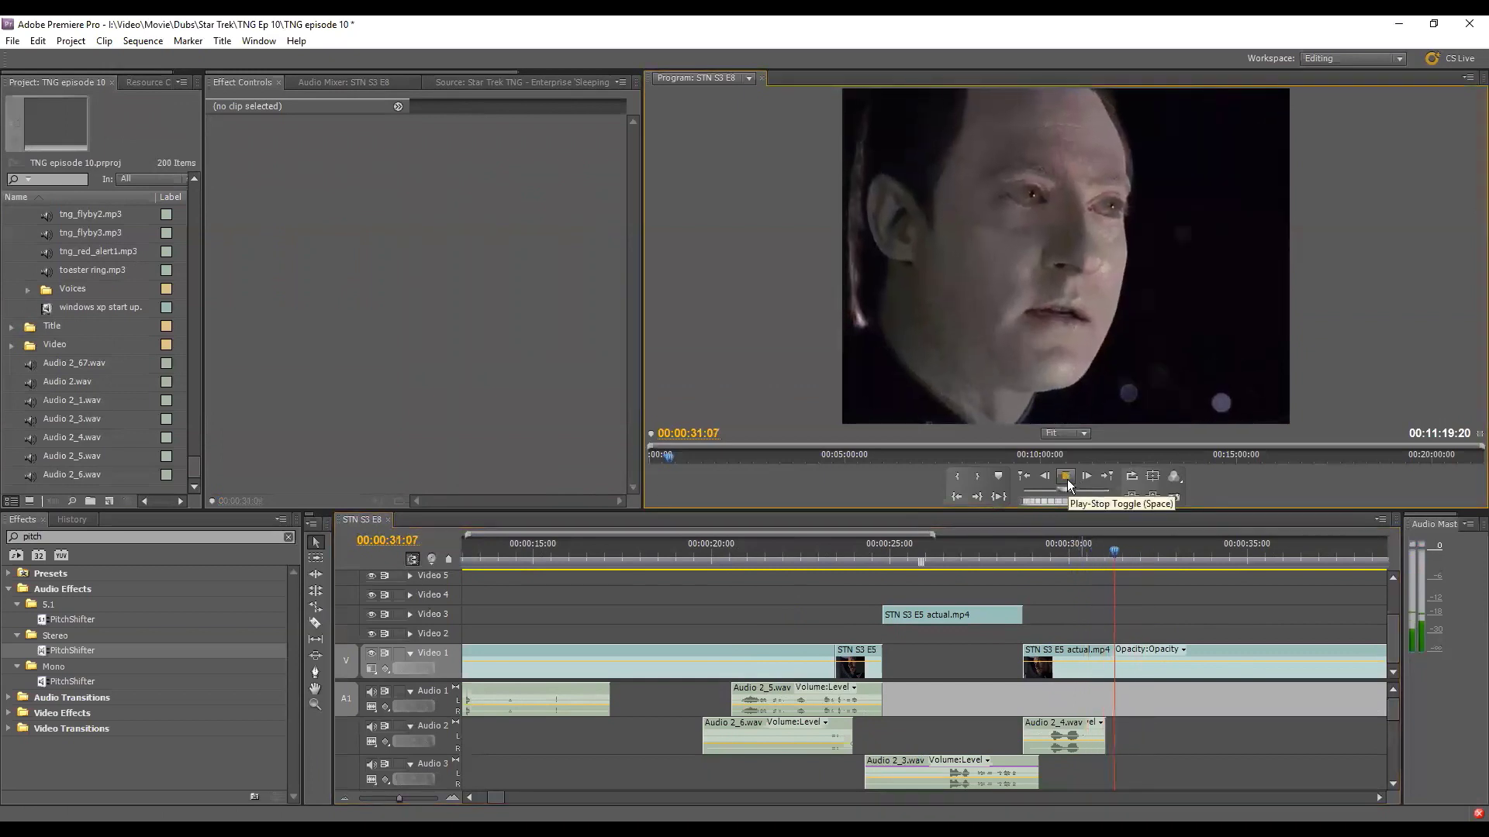
Move the Audio 2_4.wav clip up to Audio 1 and record a new microphone take on Audio 2 starting at 00:00:30:00
left_click(1051, 727)
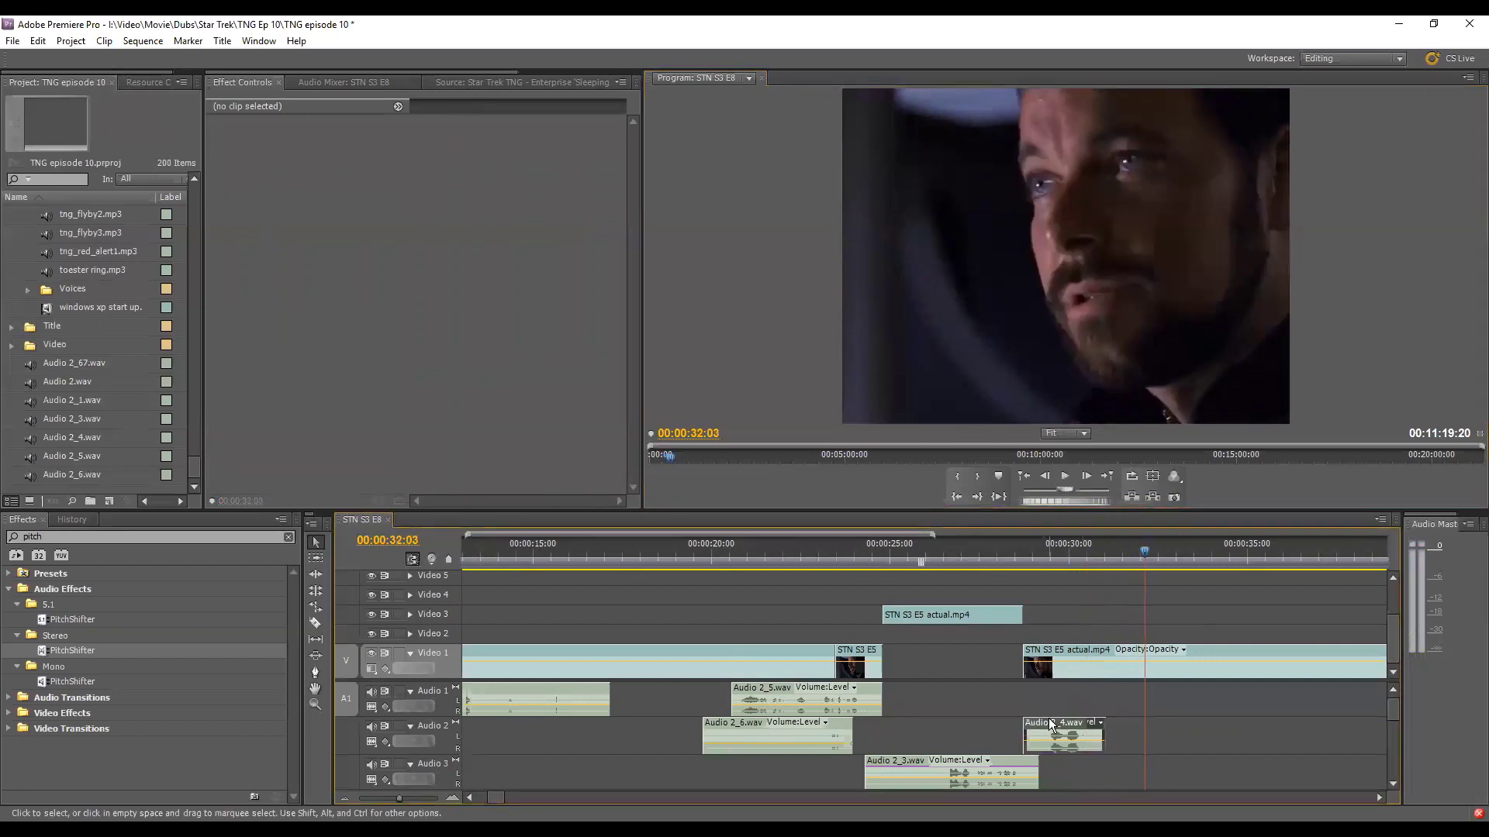
left_click_drag(1050, 727, 1052, 692)
left_click(1068, 554)
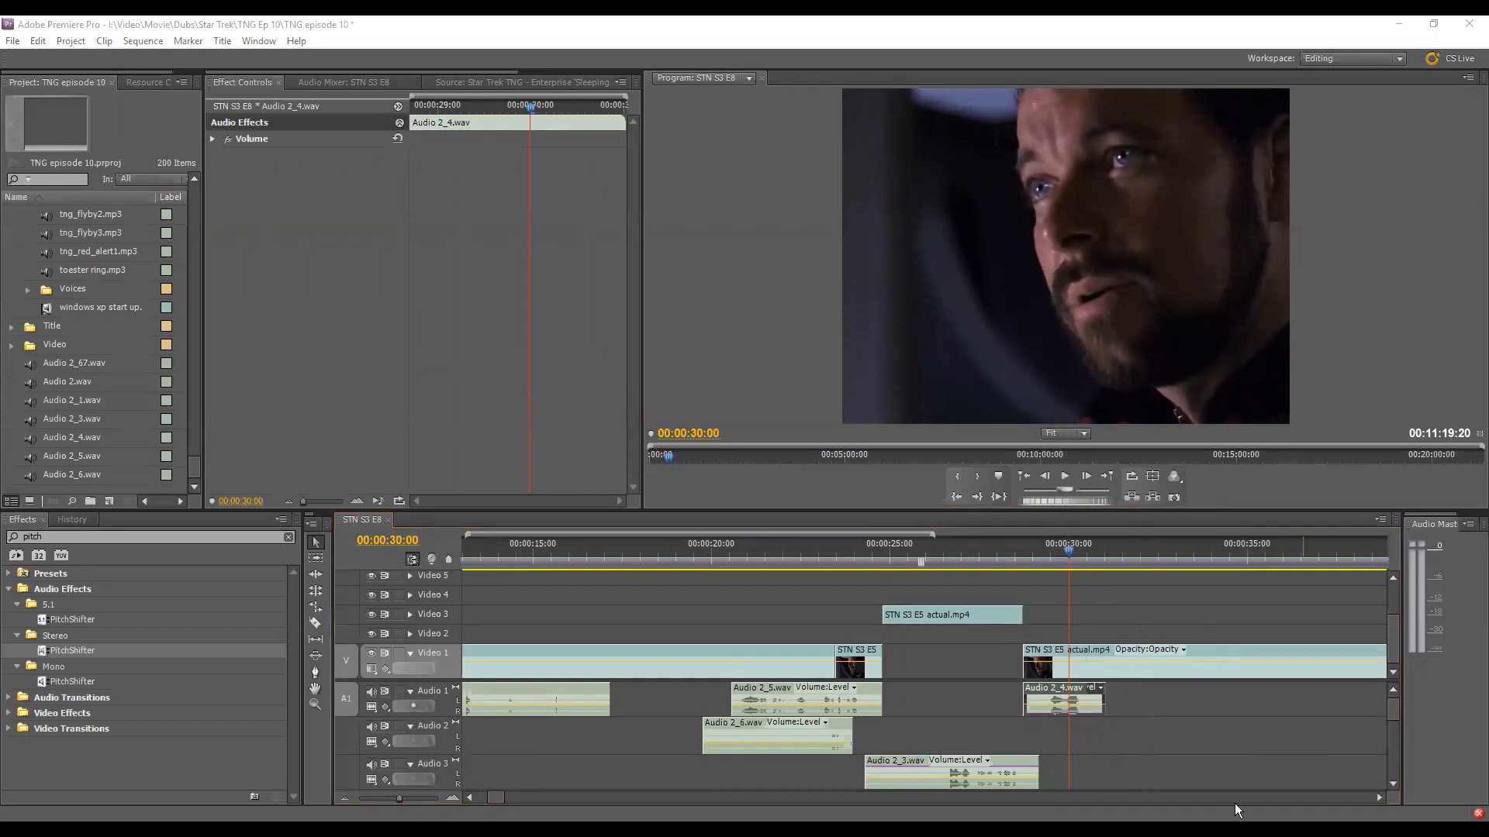
left_click(320, 84)
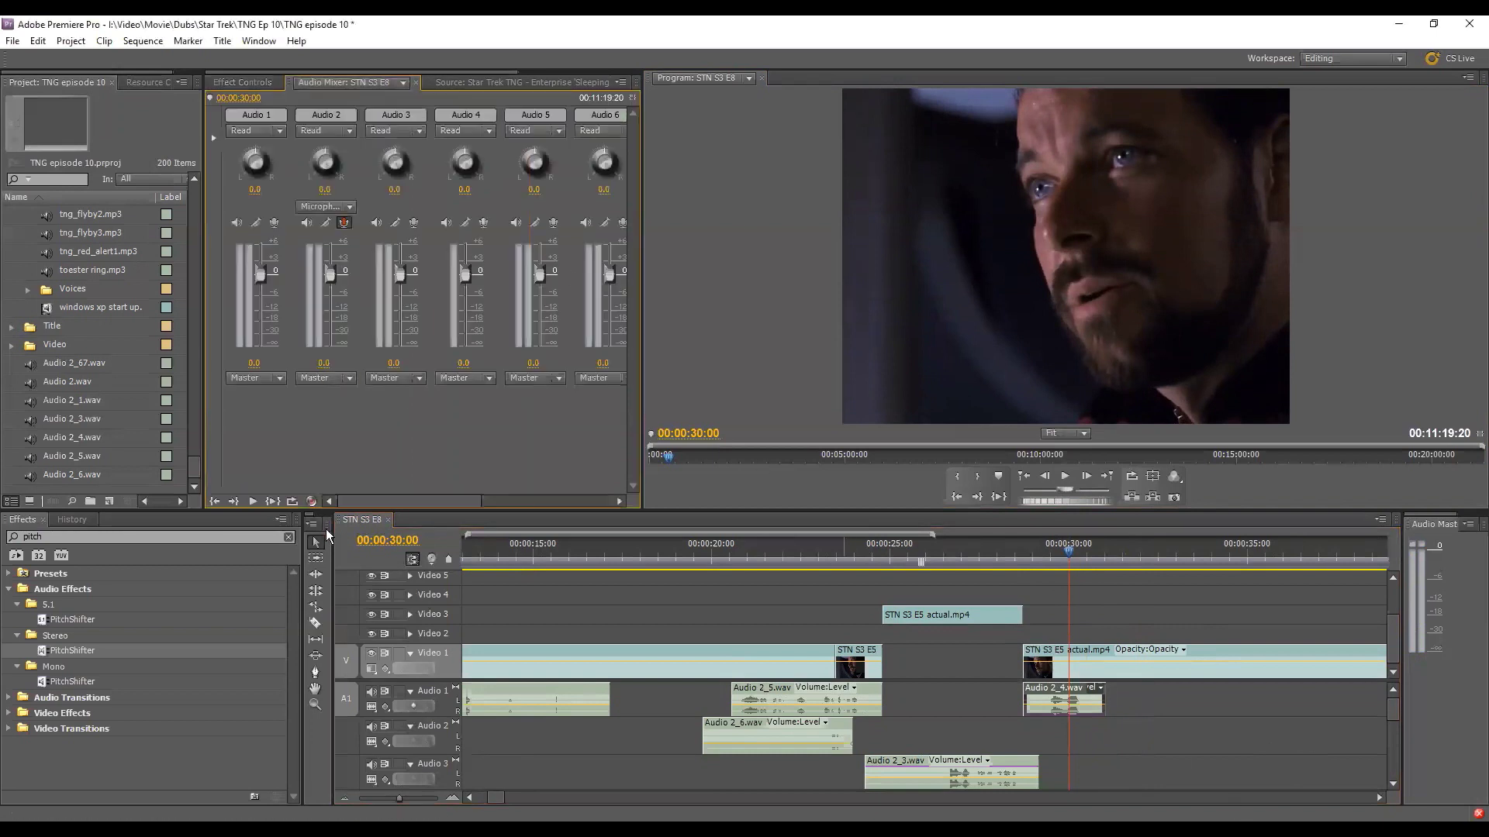
left_click(251, 503)
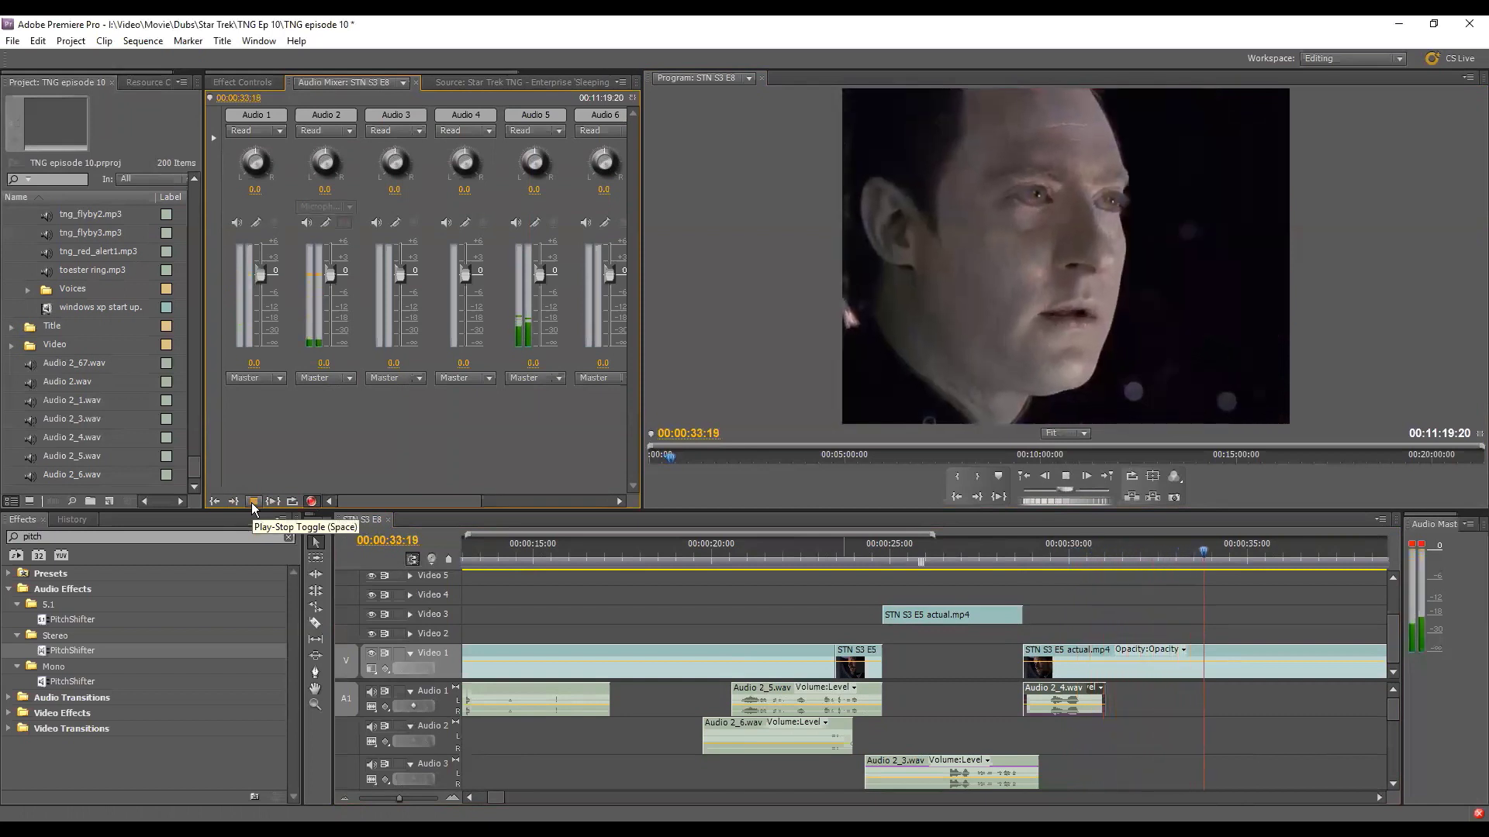
left_click(253, 503)
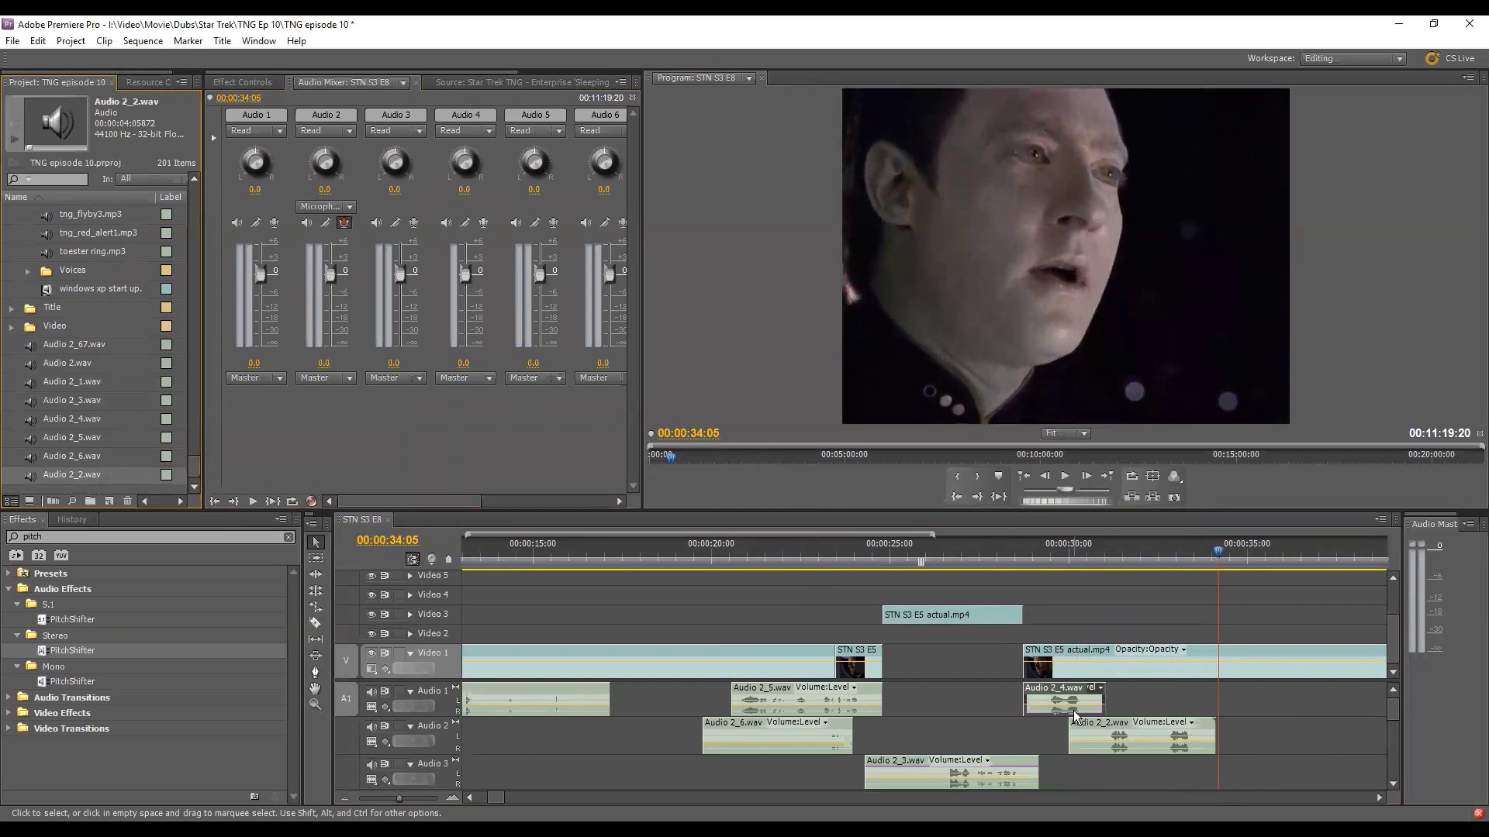
Trim about two seconds off the start of the new Audio 2_2.wav take, slide it earlier to slightly overlap Audio 2_4.wav, and preview it
left_click_drag(1073, 719, 1149, 726)
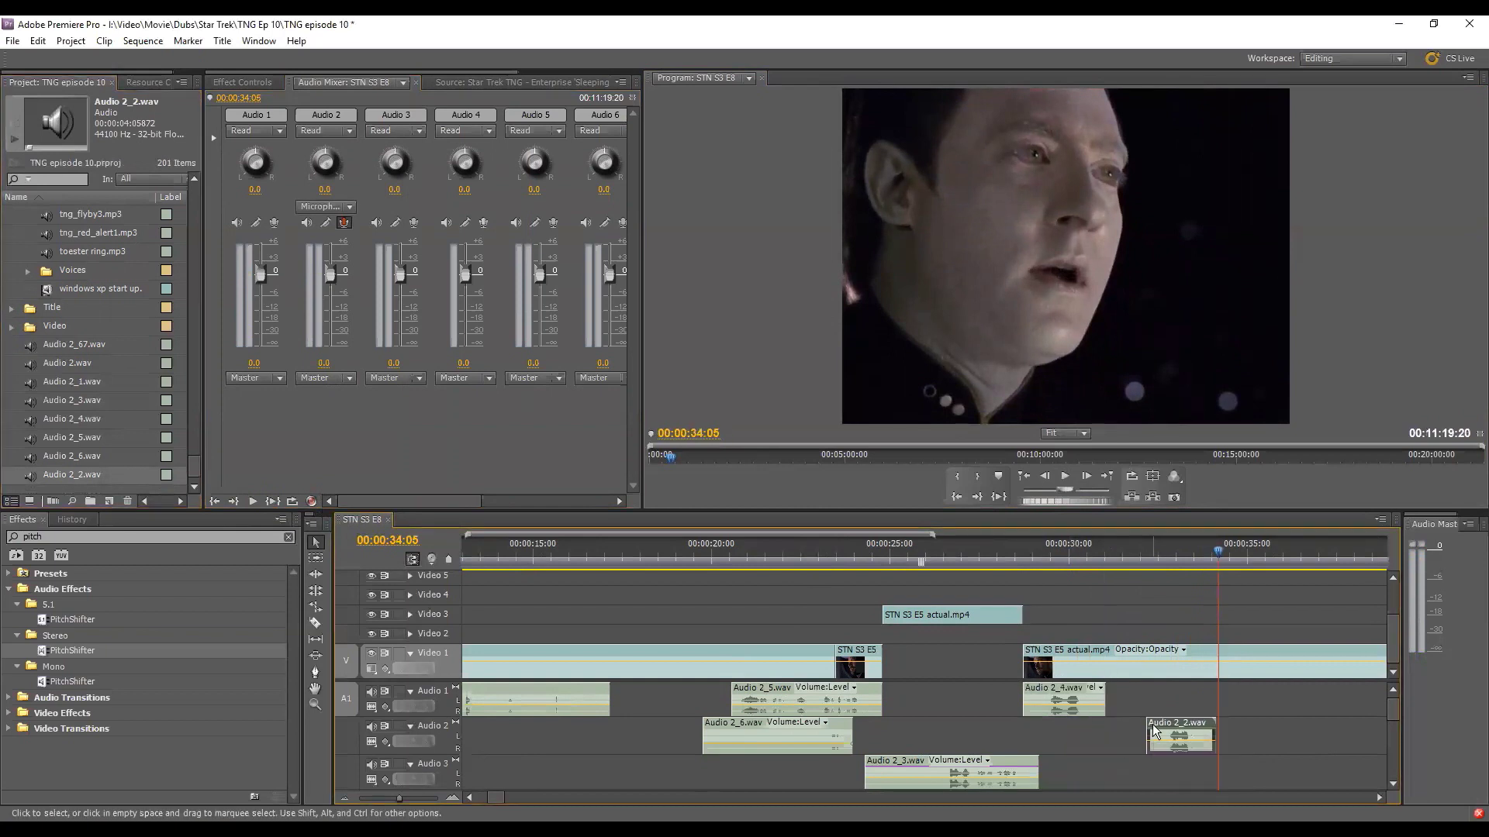
left_click(1069, 561)
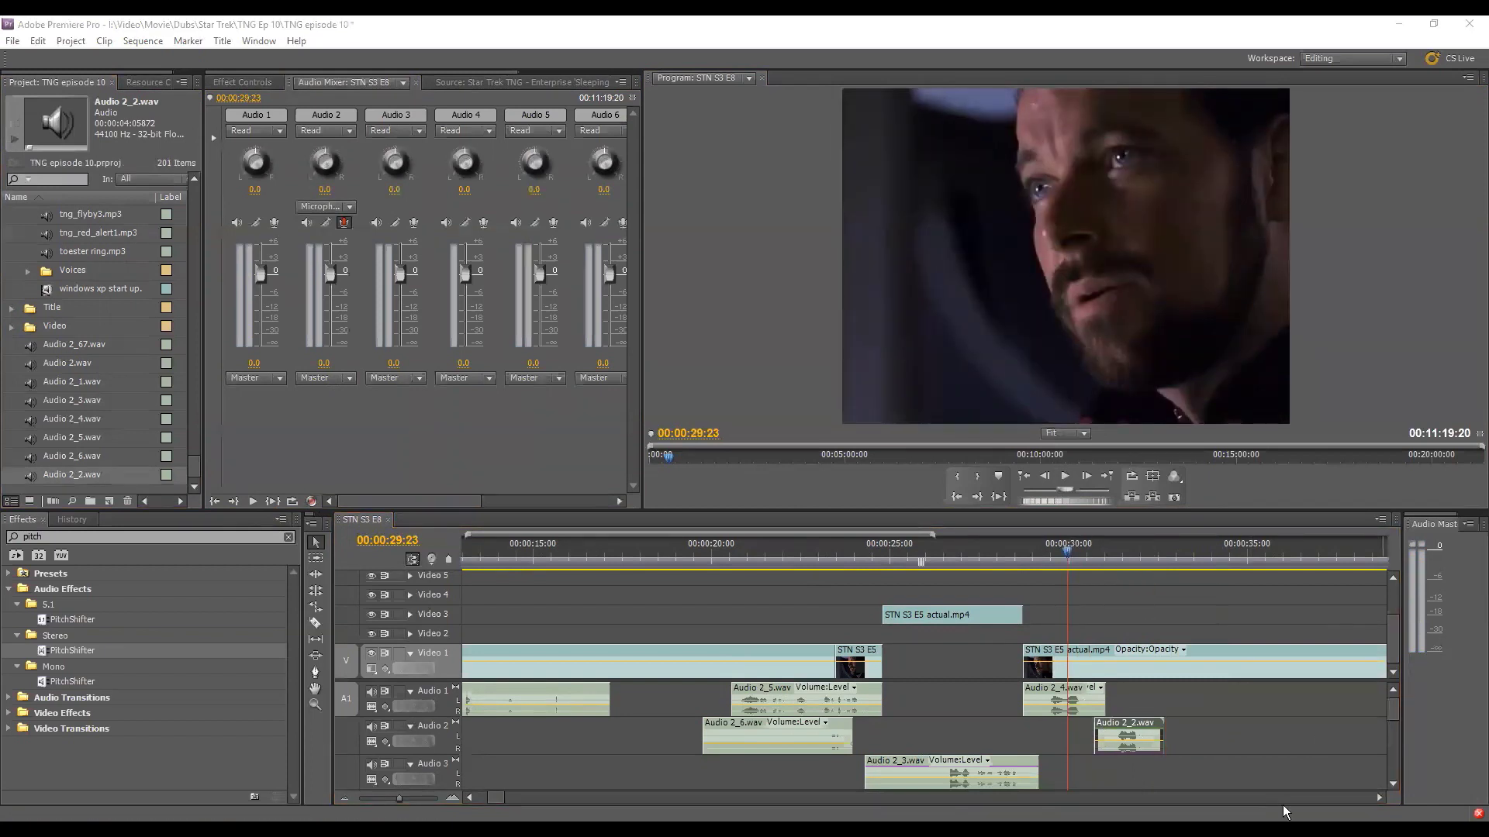
left_click(1065, 477)
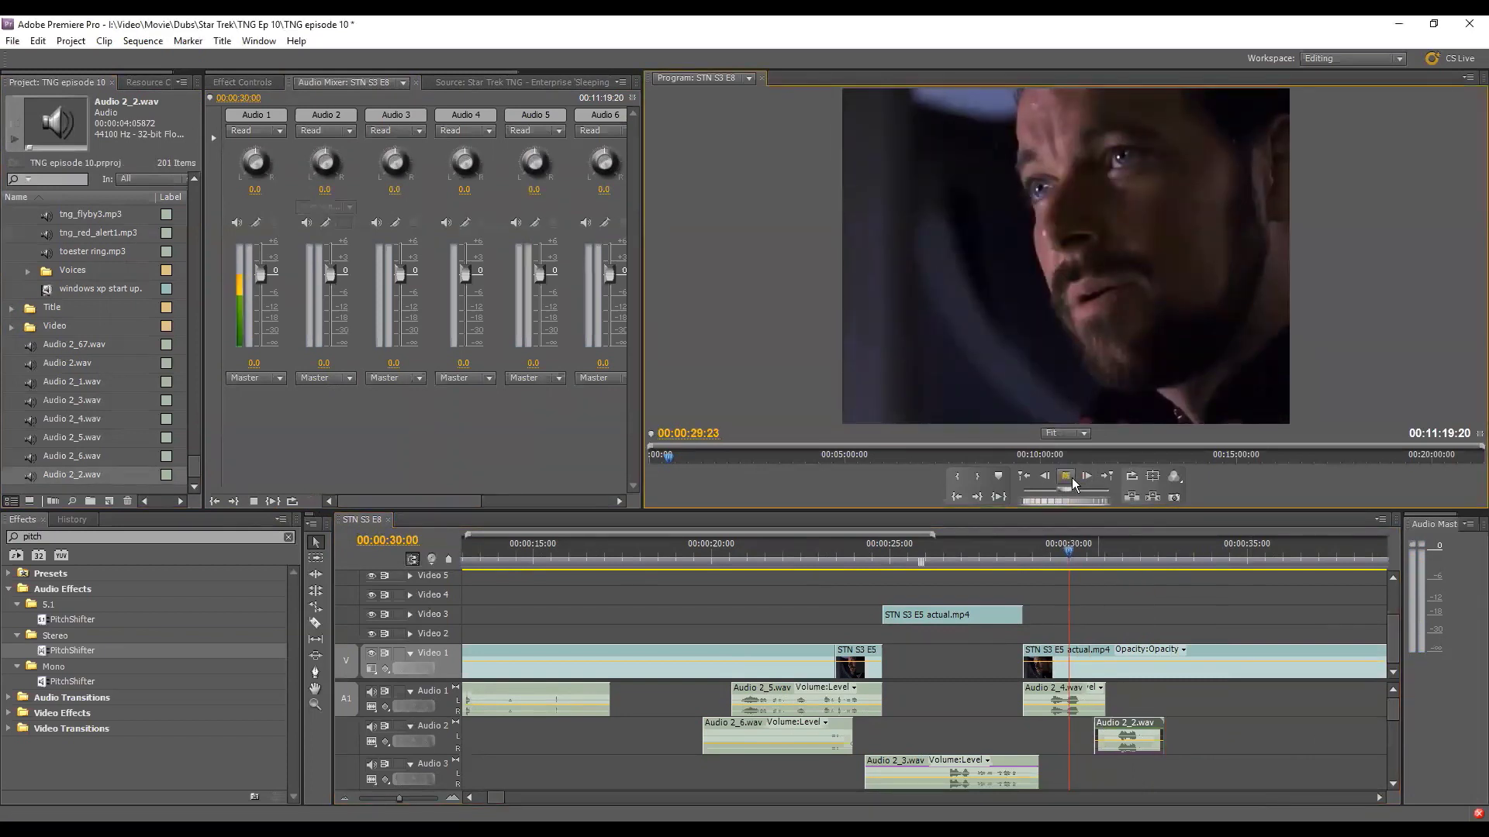
Shift the Audio 2_2.wav clip earlier on Audio 2 to start at about 00:00:30:05, replaying to check its sync
left_click(1084, 561)
left_click_drag(1084, 561, 1084, 561)
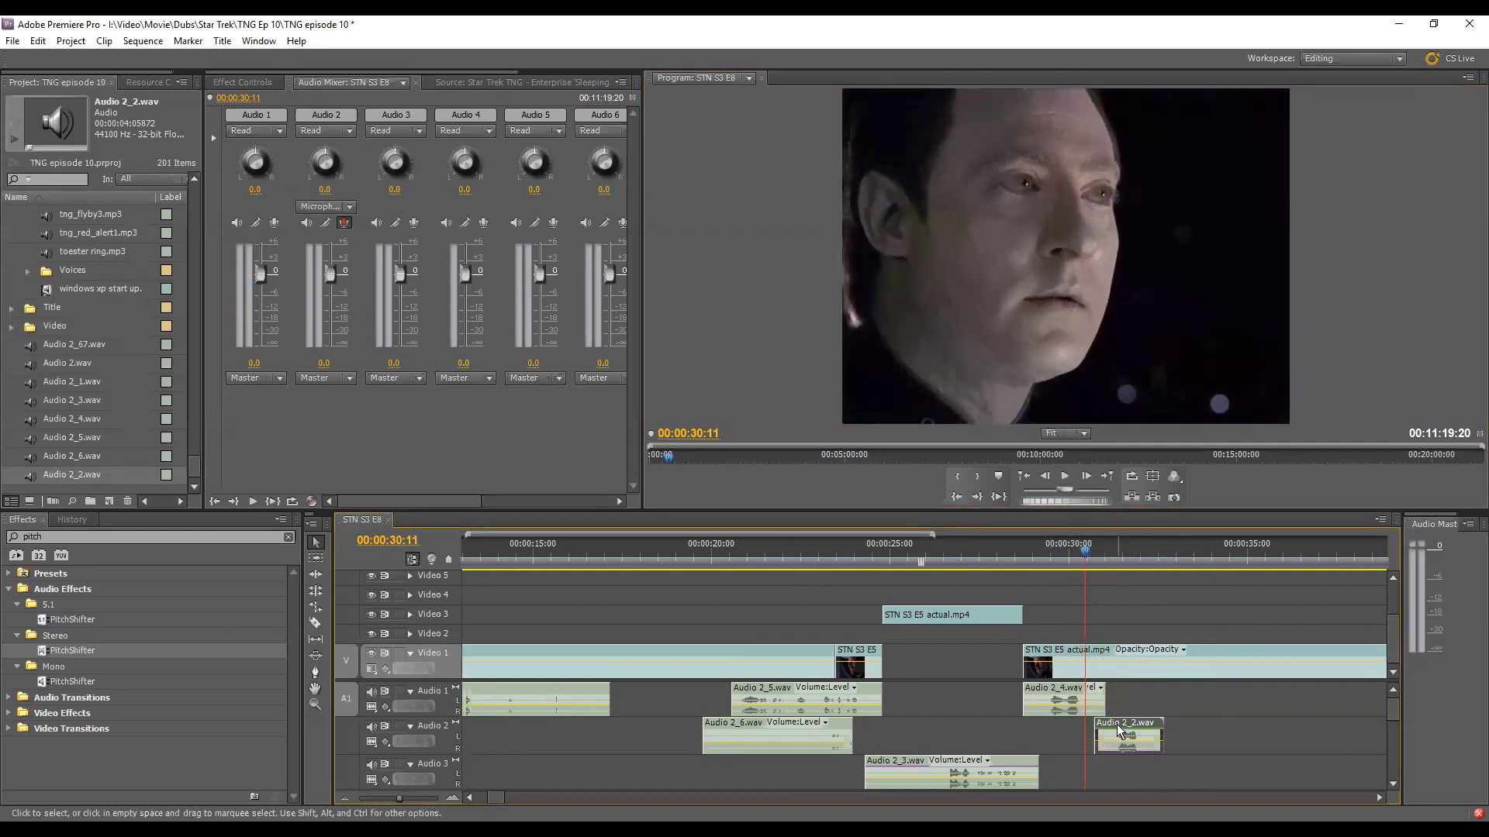
left_click_drag(1117, 731, 1109, 731)
left_click(1064, 478)
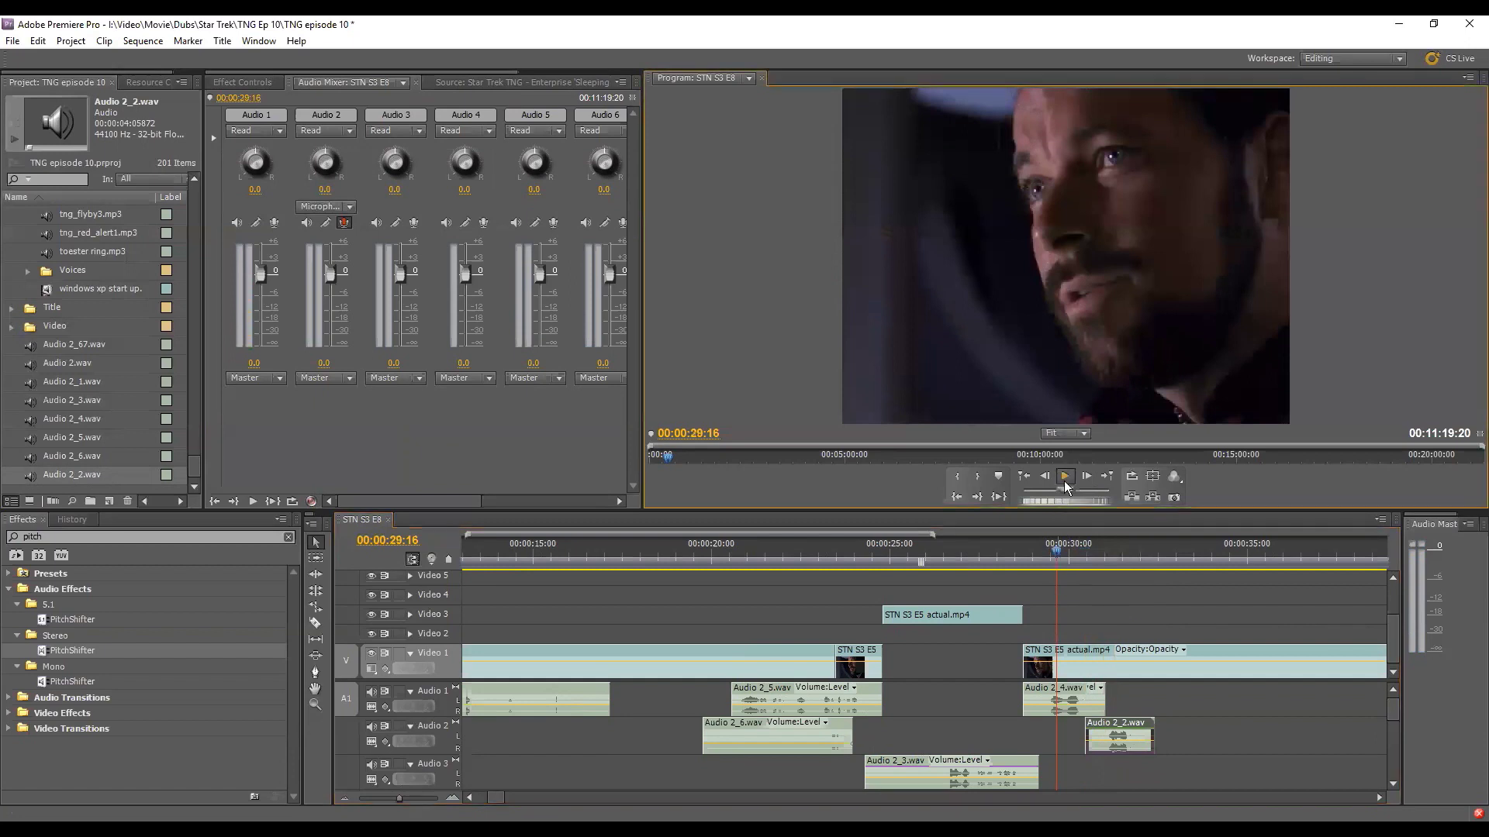
left_click(1065, 476)
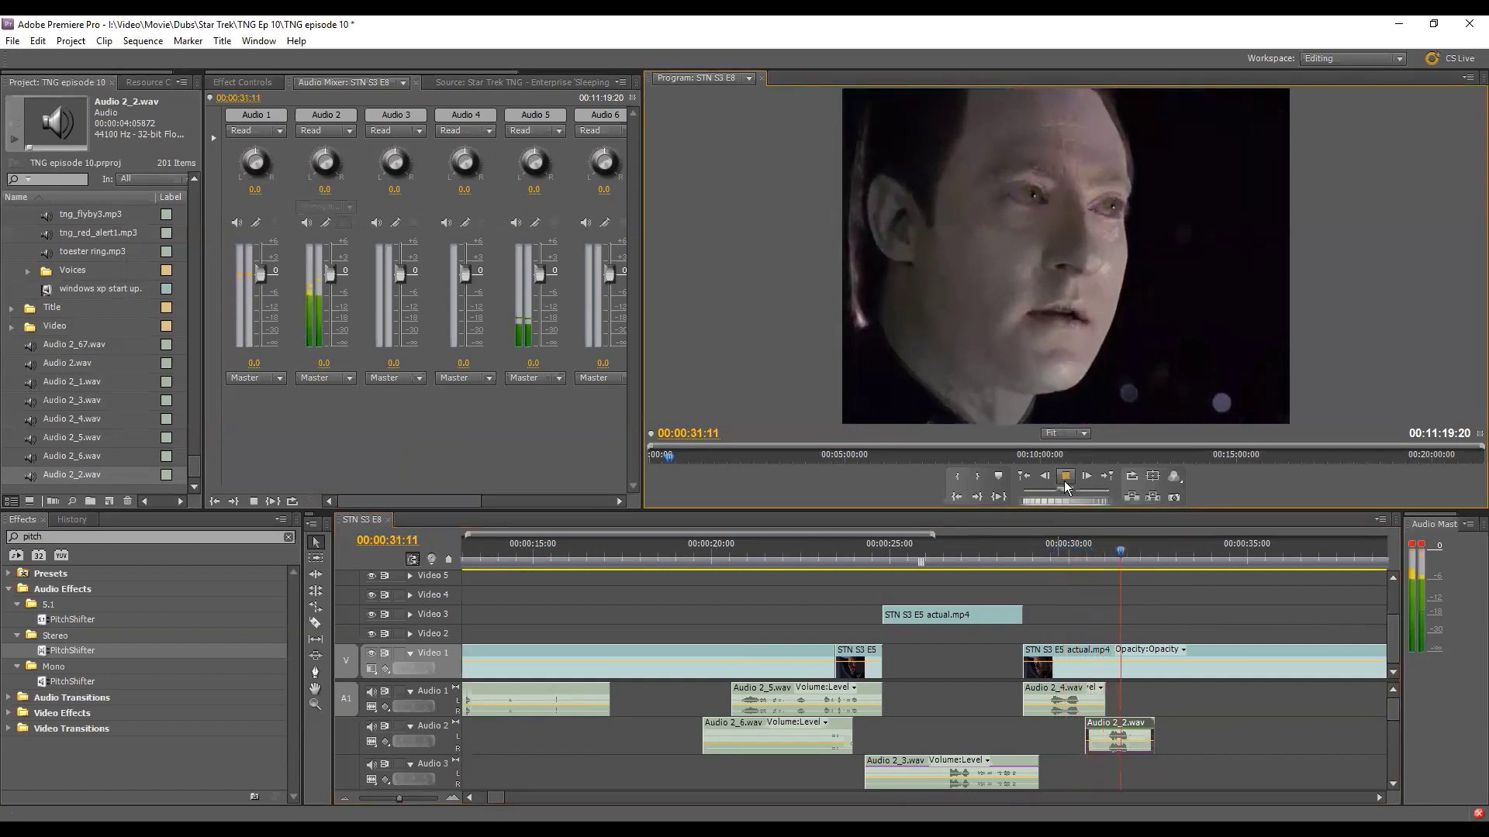
left_click(1076, 554)
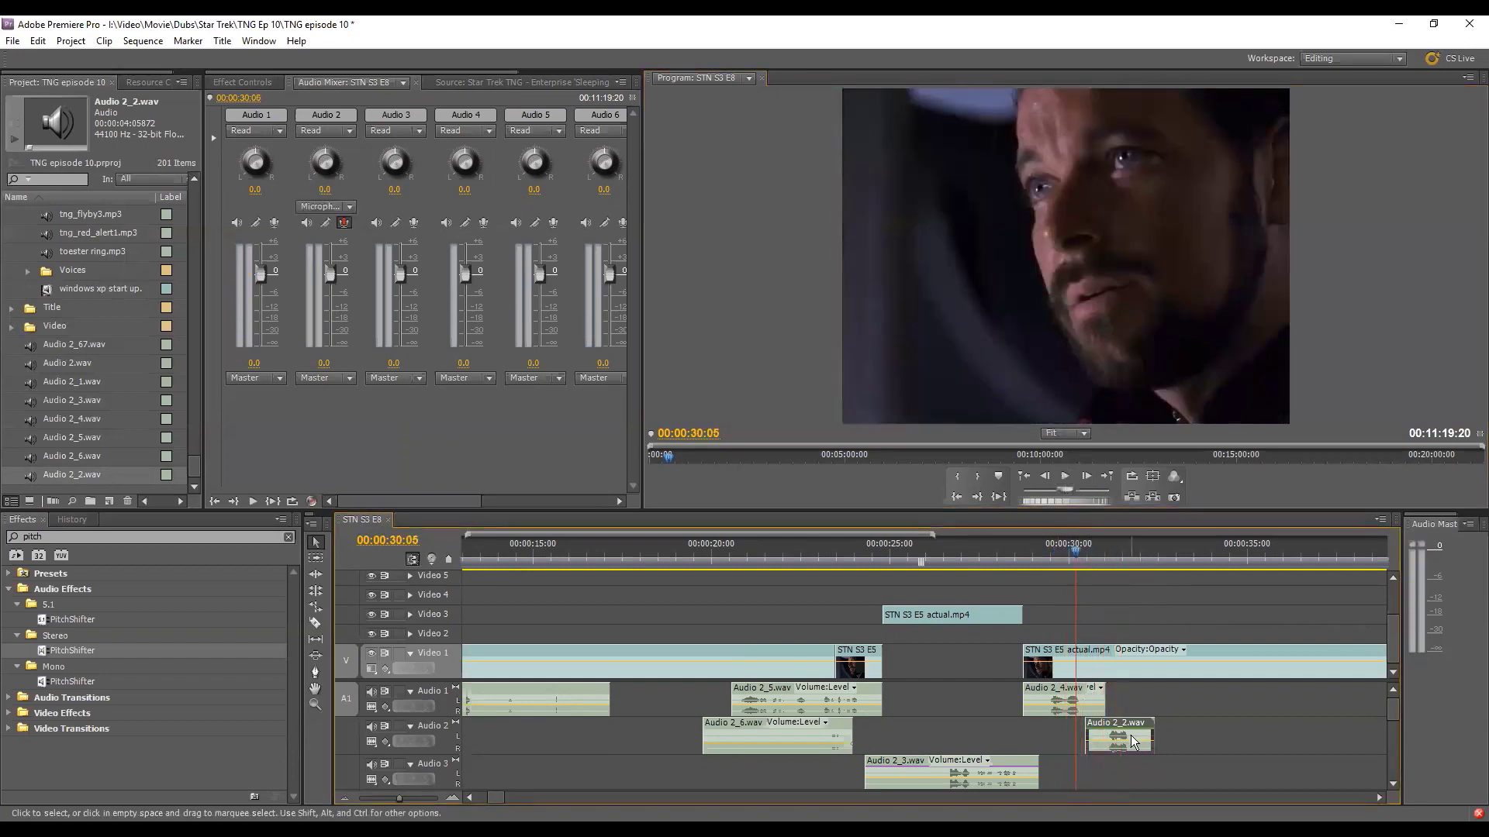
left_click_drag(1114, 733, 1106, 733)
left_click(1067, 477)
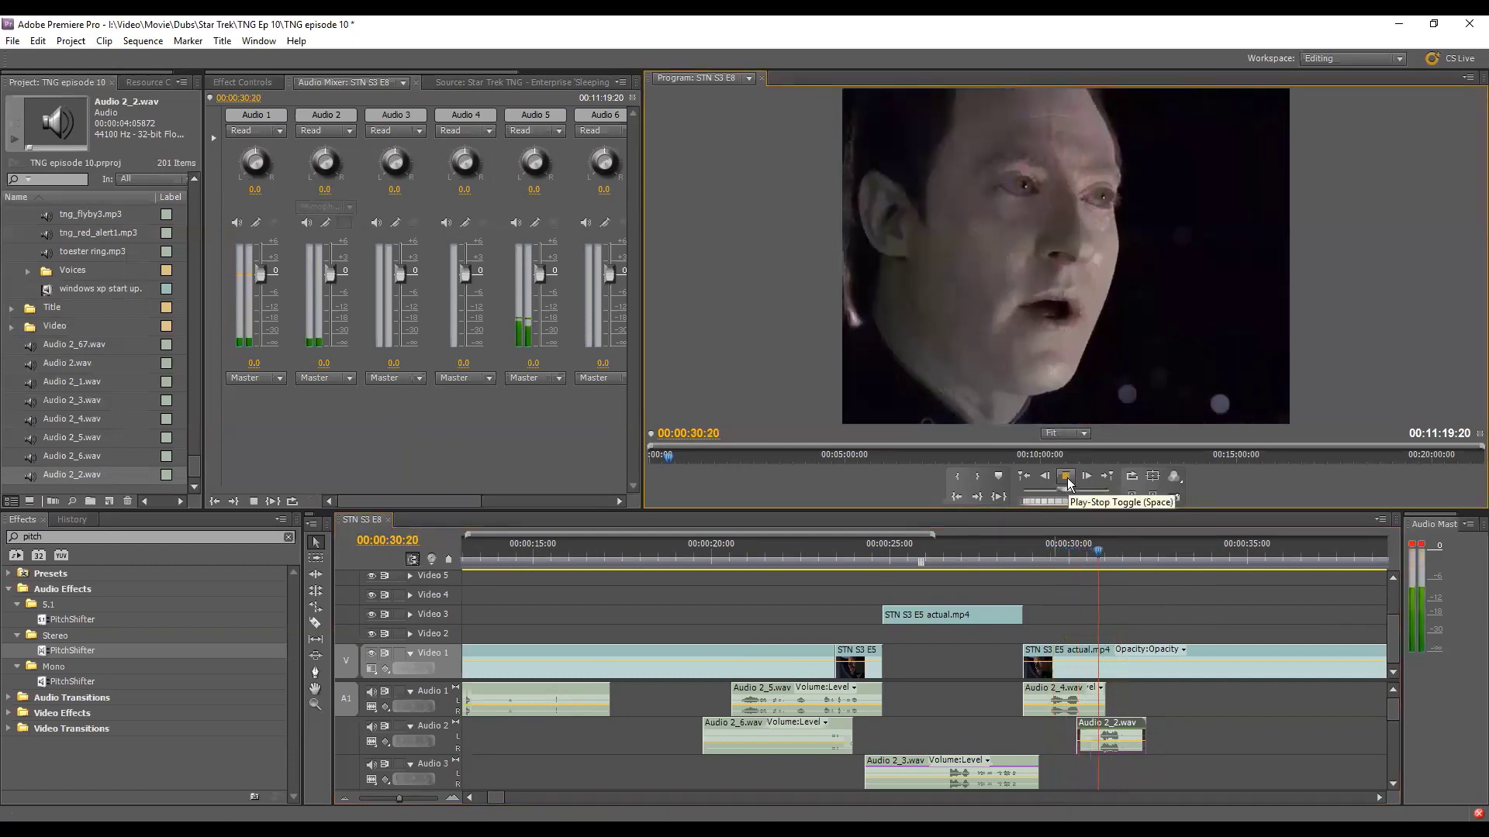
left_click(1067, 478)
Play the dialogue from 00:00:29:00 and replay the part around 00:00:31:00 repeatedly to examine how the new take matches the lip movement
left_click(1034, 547)
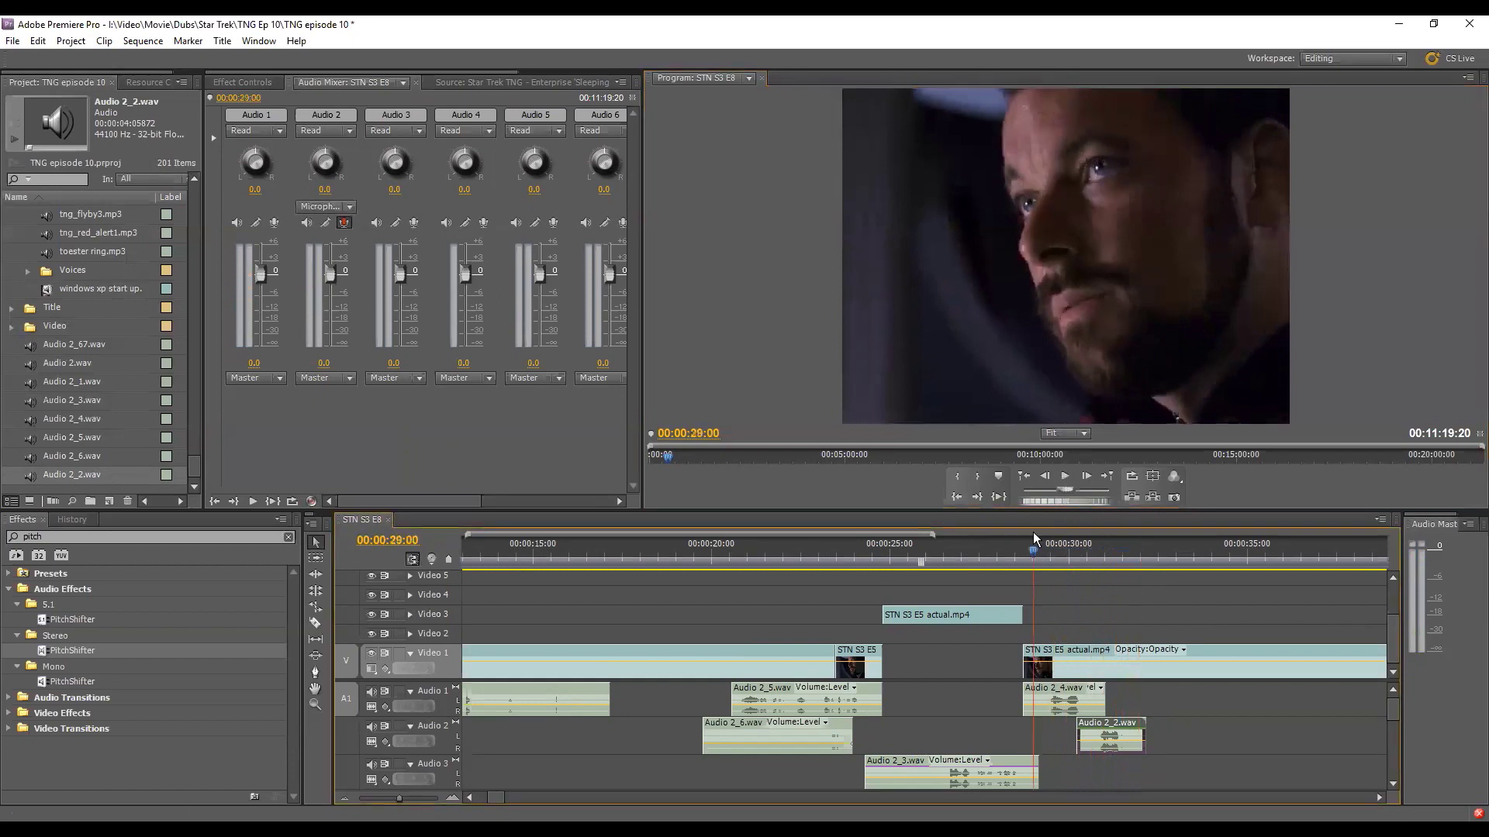
left_click(1067, 478)
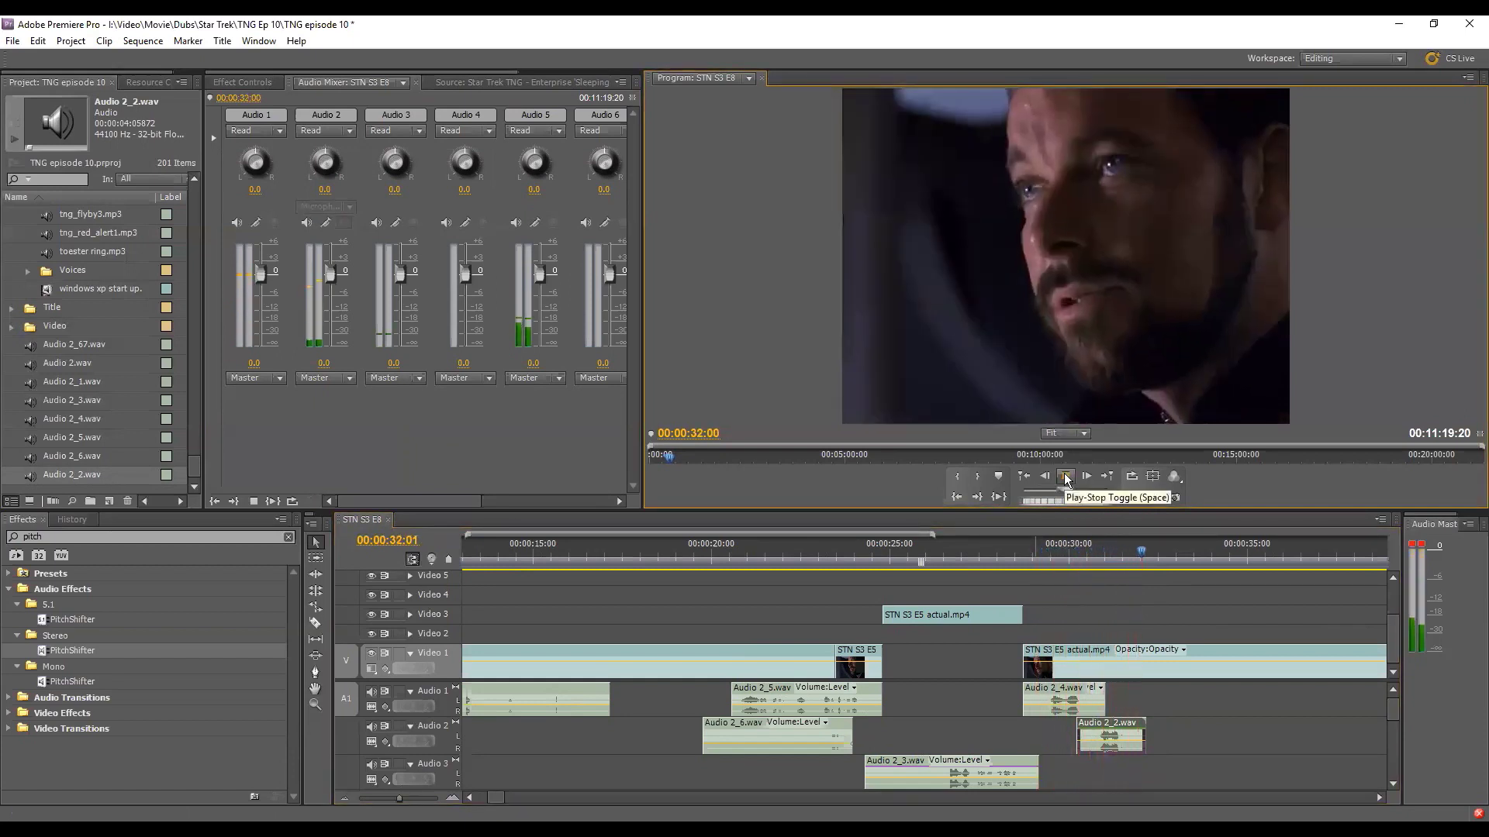
left_click(1066, 477)
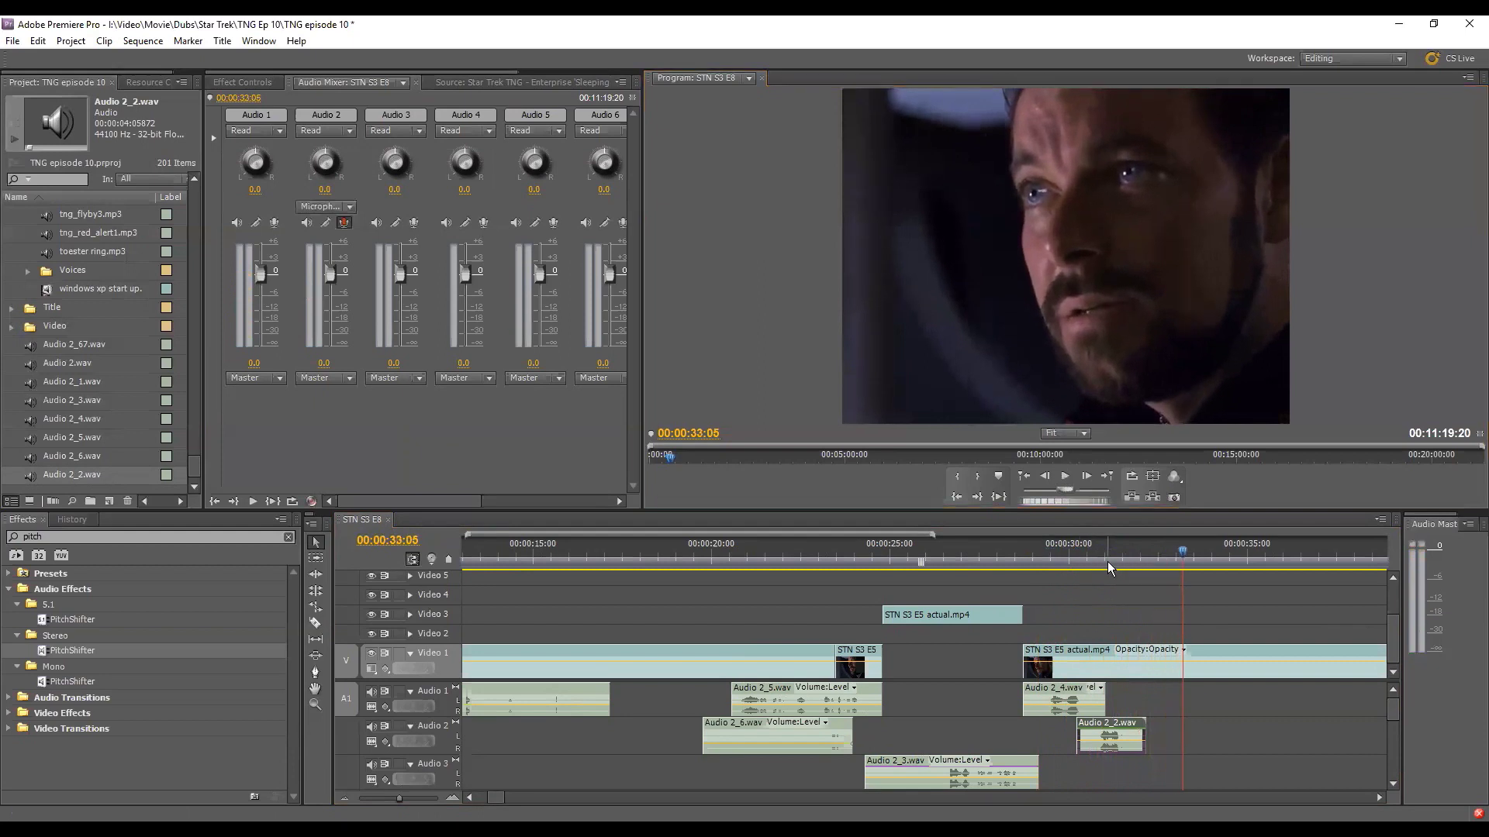
left_click(1107, 560)
left_click(1067, 477)
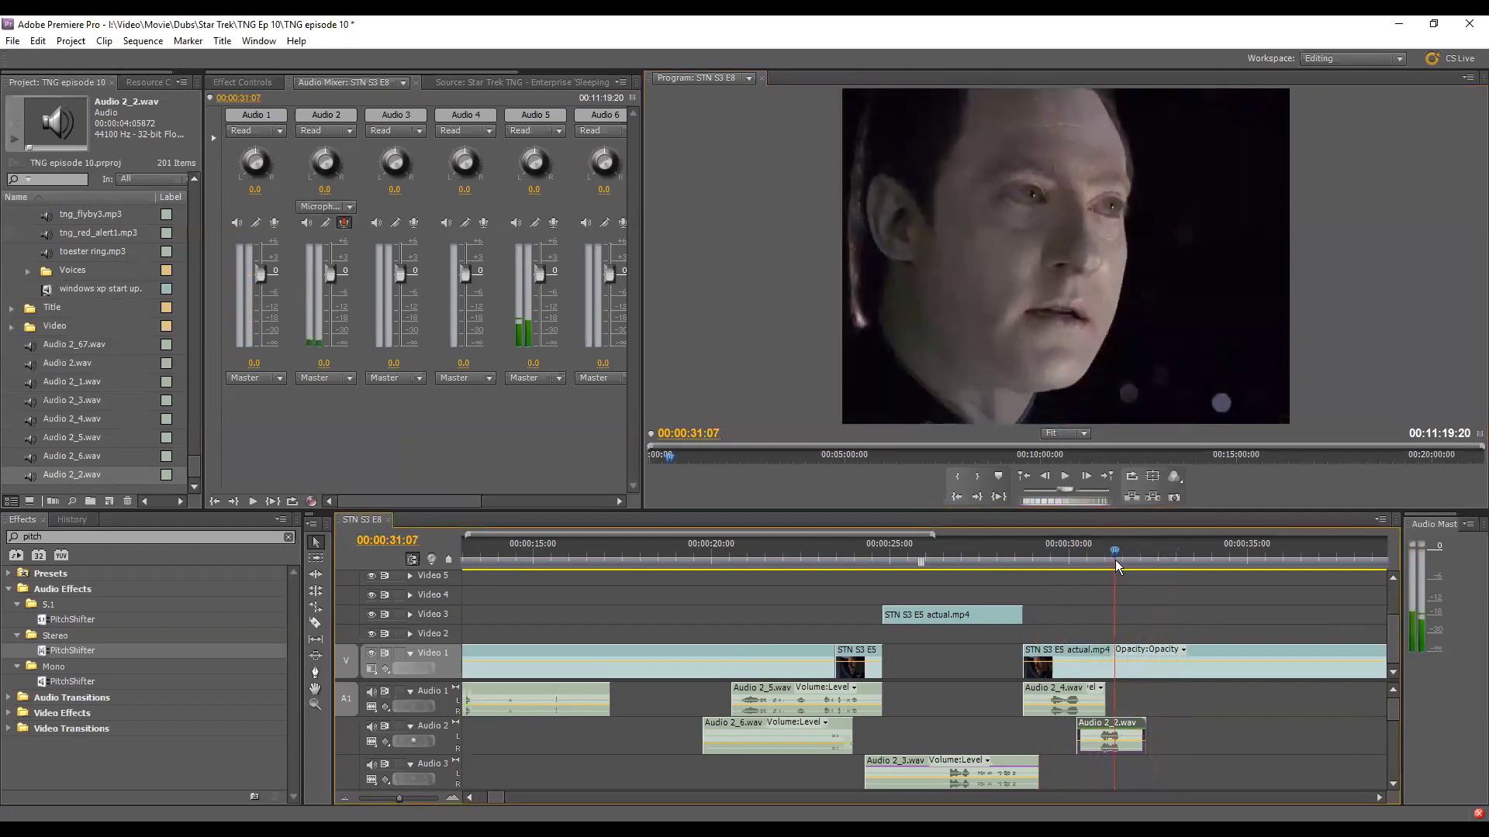
left_click(1067, 477)
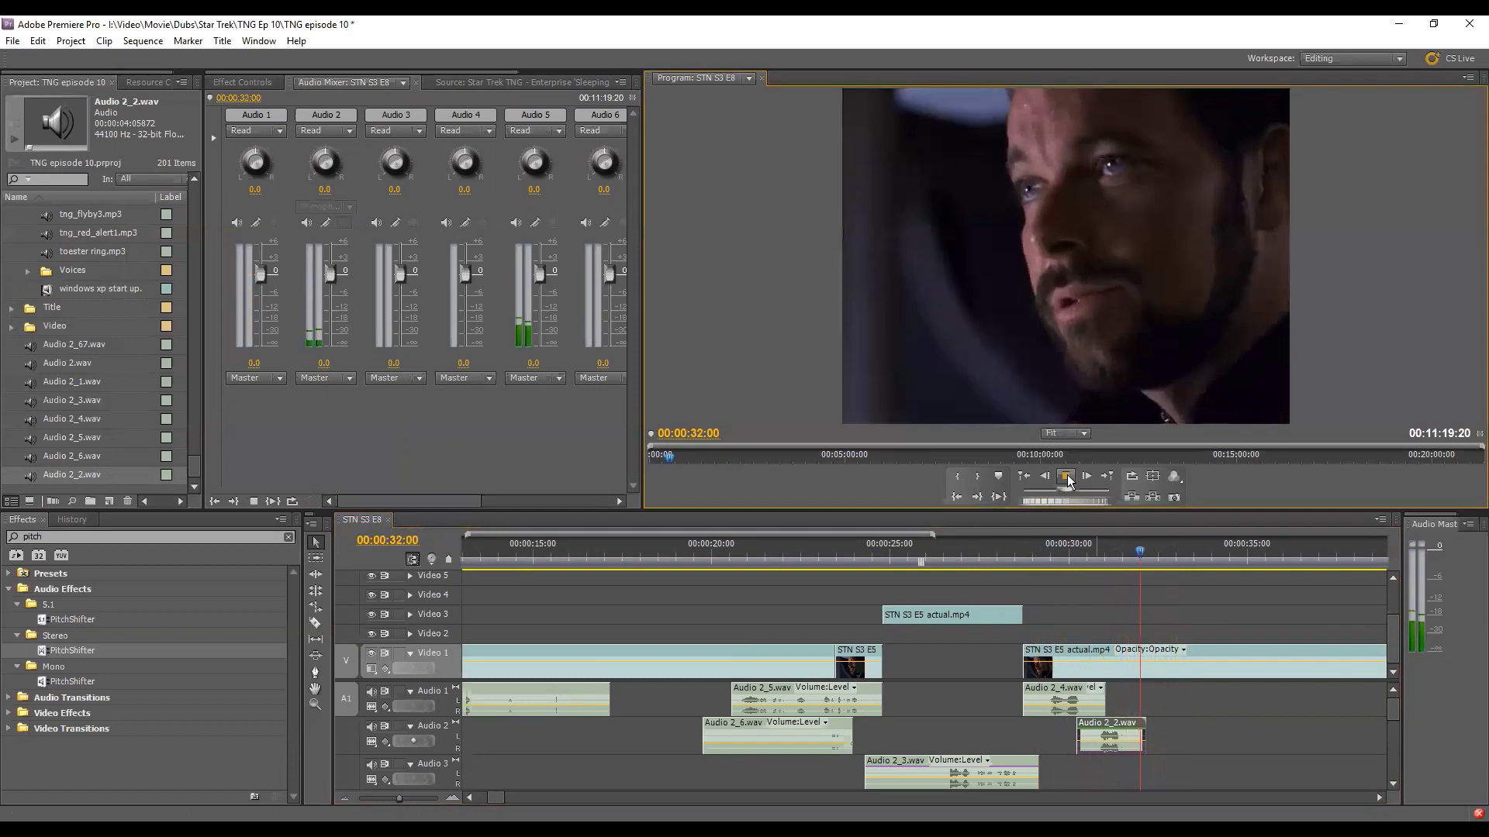
left_click(1067, 477)
left_click_drag(1106, 552, 1113, 549)
left_click(1064, 478)
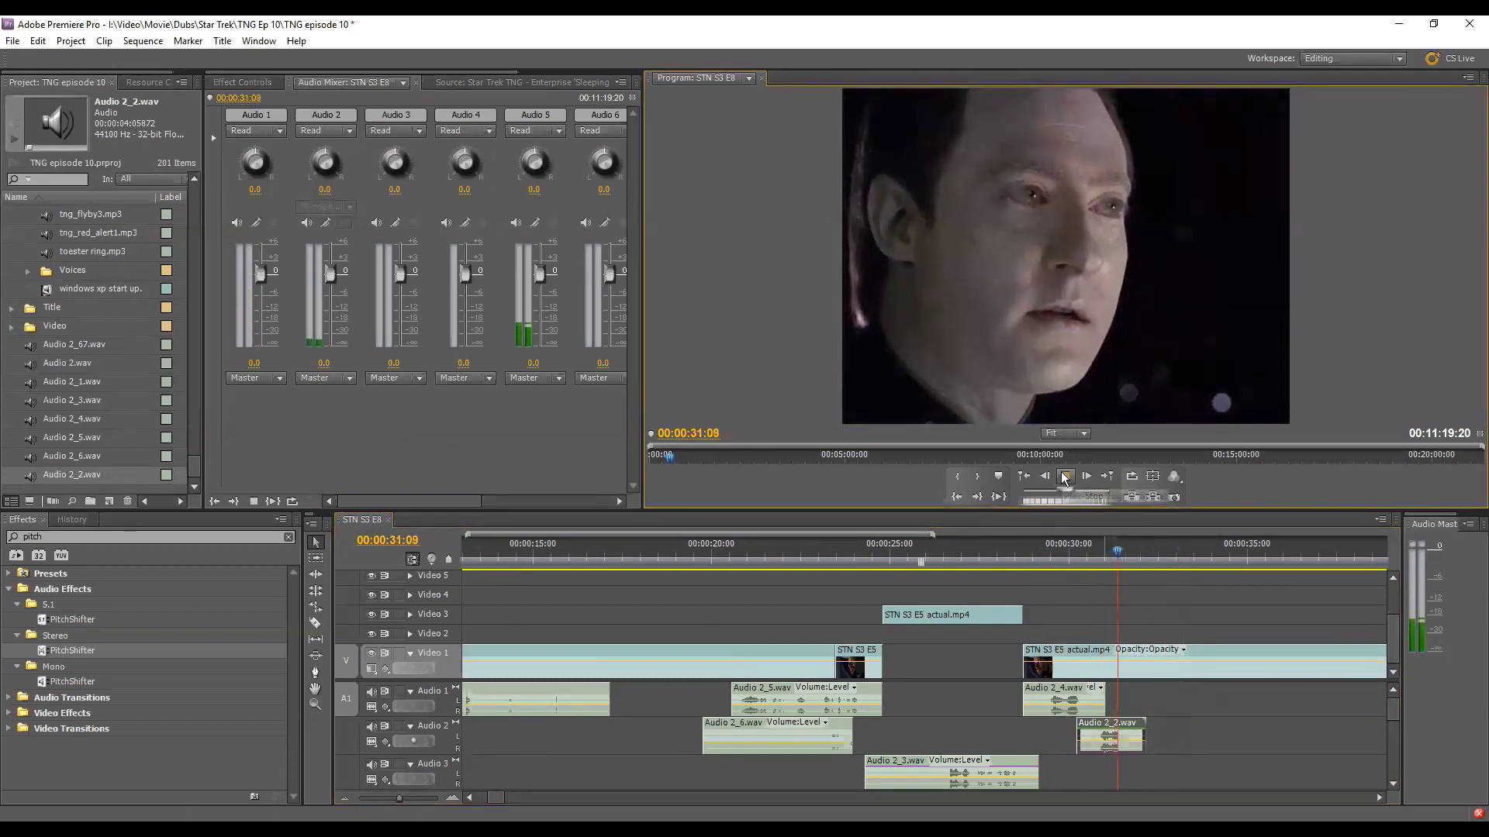
left_click(1064, 478)
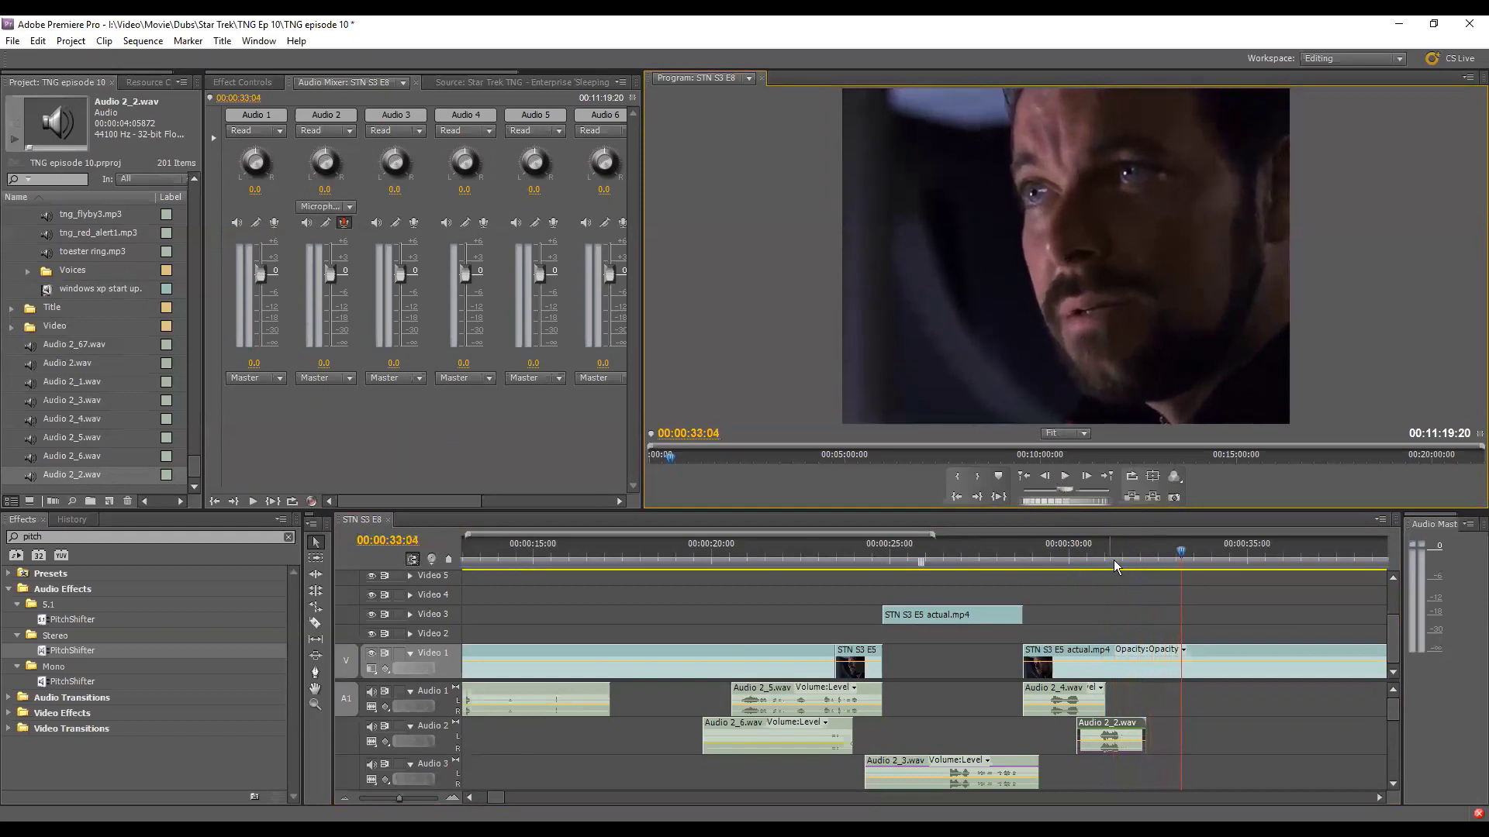
left_click(1099, 558)
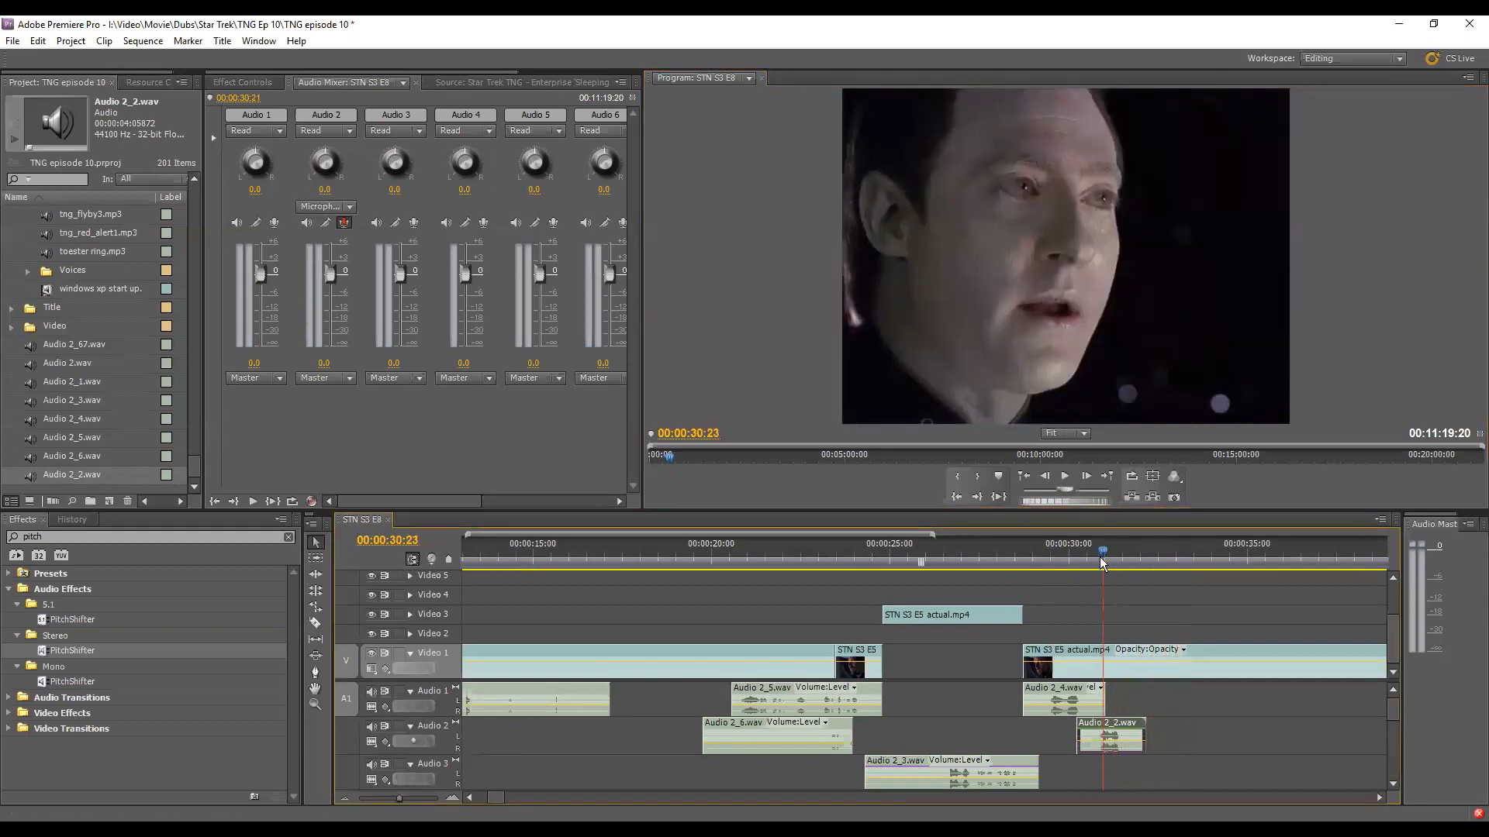
left_click_drag(1102, 564, 1105, 564)
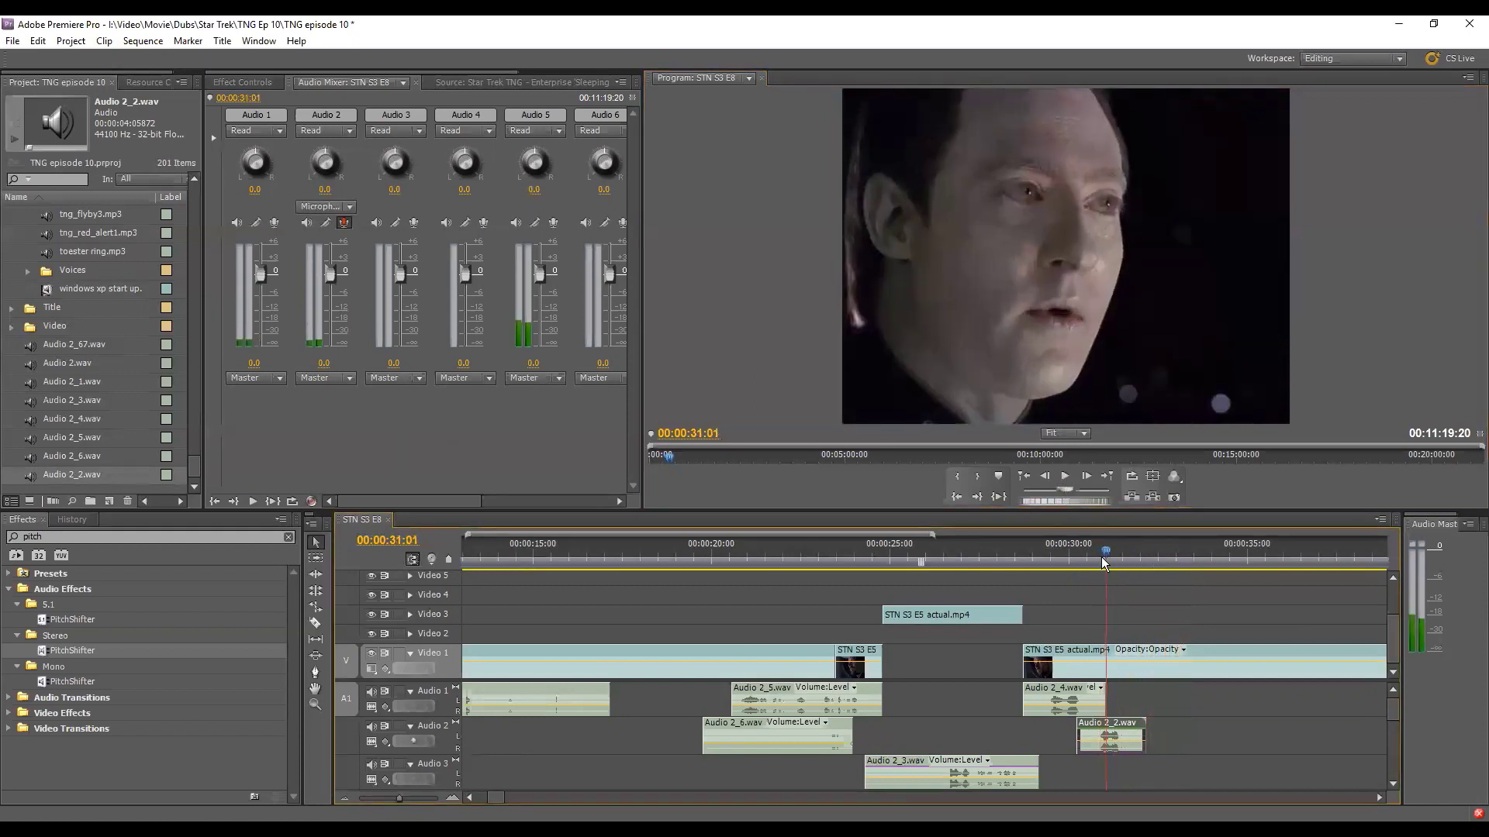
left_click(1067, 480)
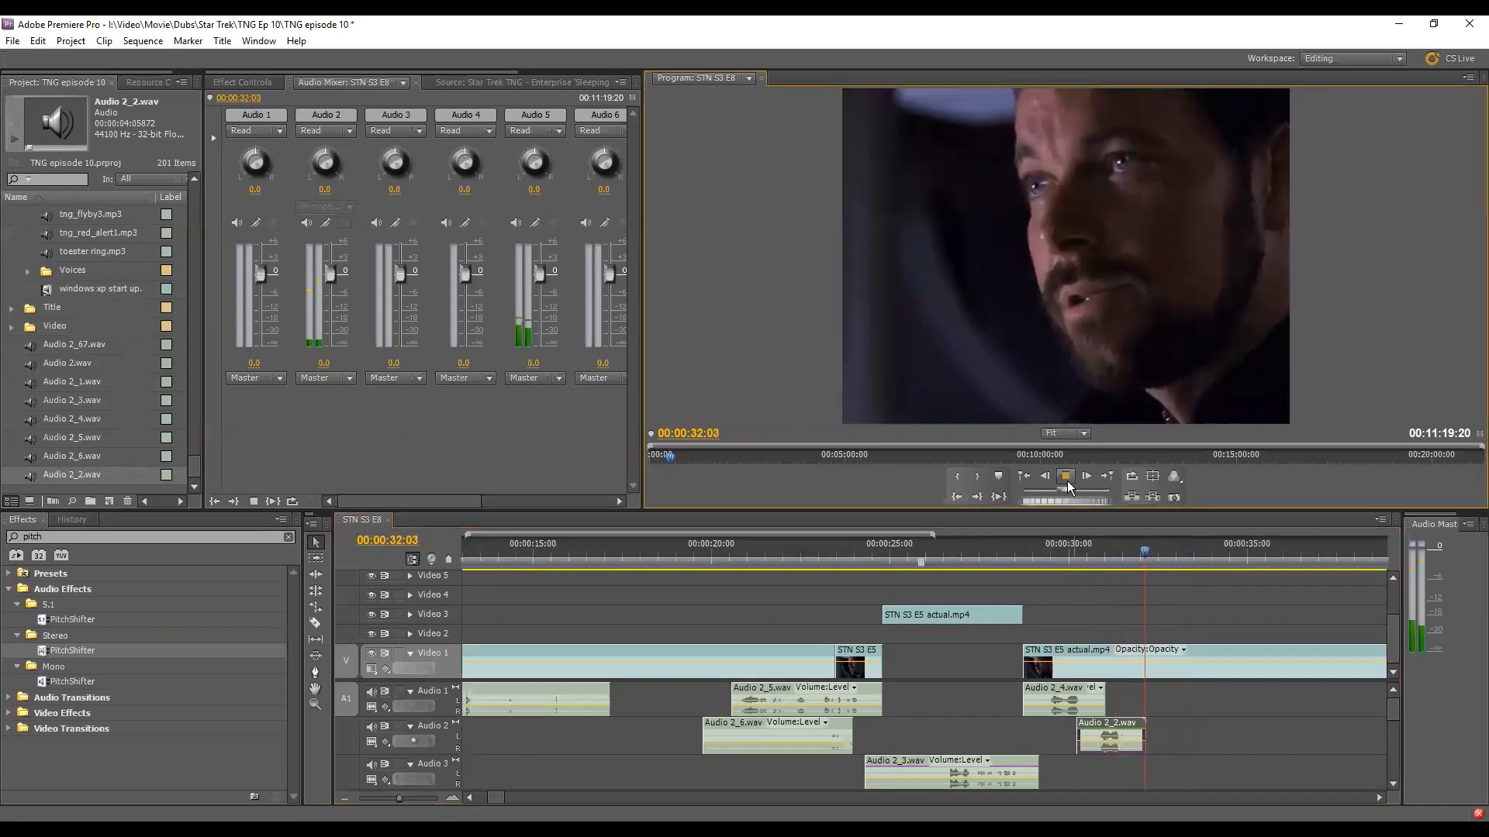
left_click(1067, 481)
left_click_drag(1098, 552, 1106, 556)
left_click(1070, 484)
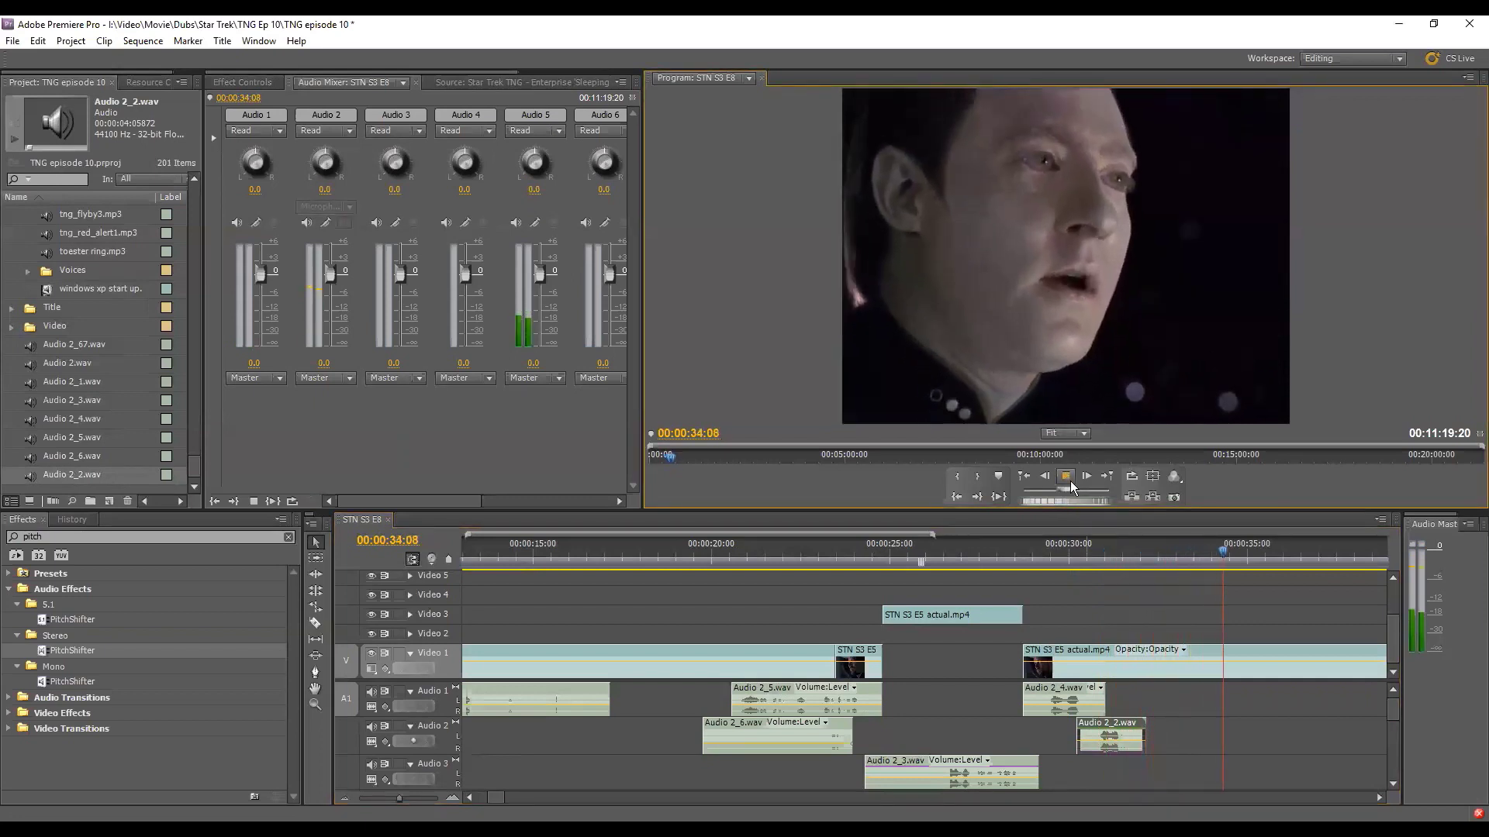
left_click(1071, 483)
Trim the end of the Audio 2_4.wav clip on Audio 1 by about a third of a second and play back from 00:00:28:19
left_click_drag(1101, 690, 1092, 690)
left_click(1026, 569)
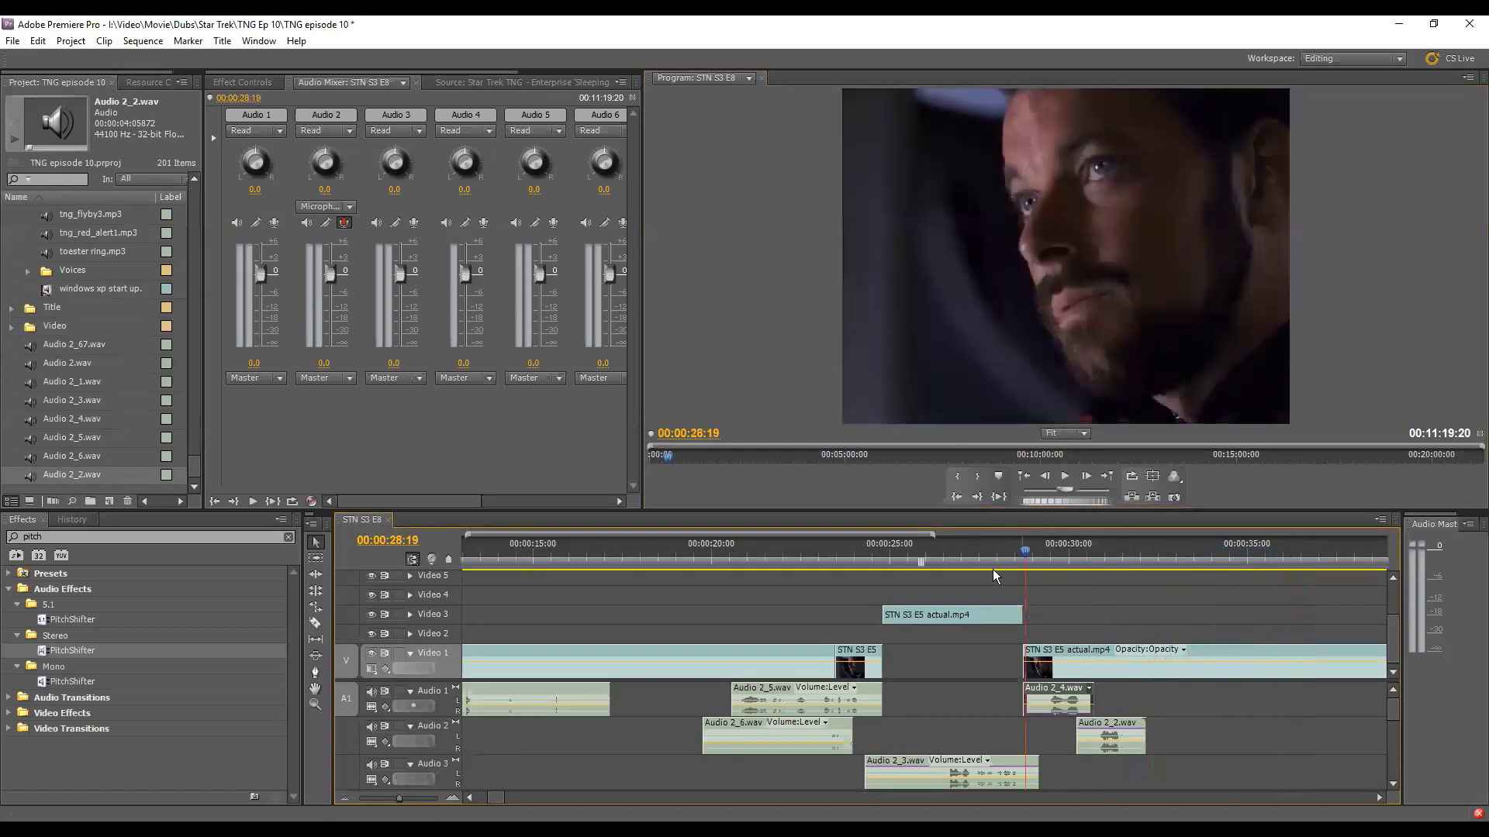
left_click(1065, 478)
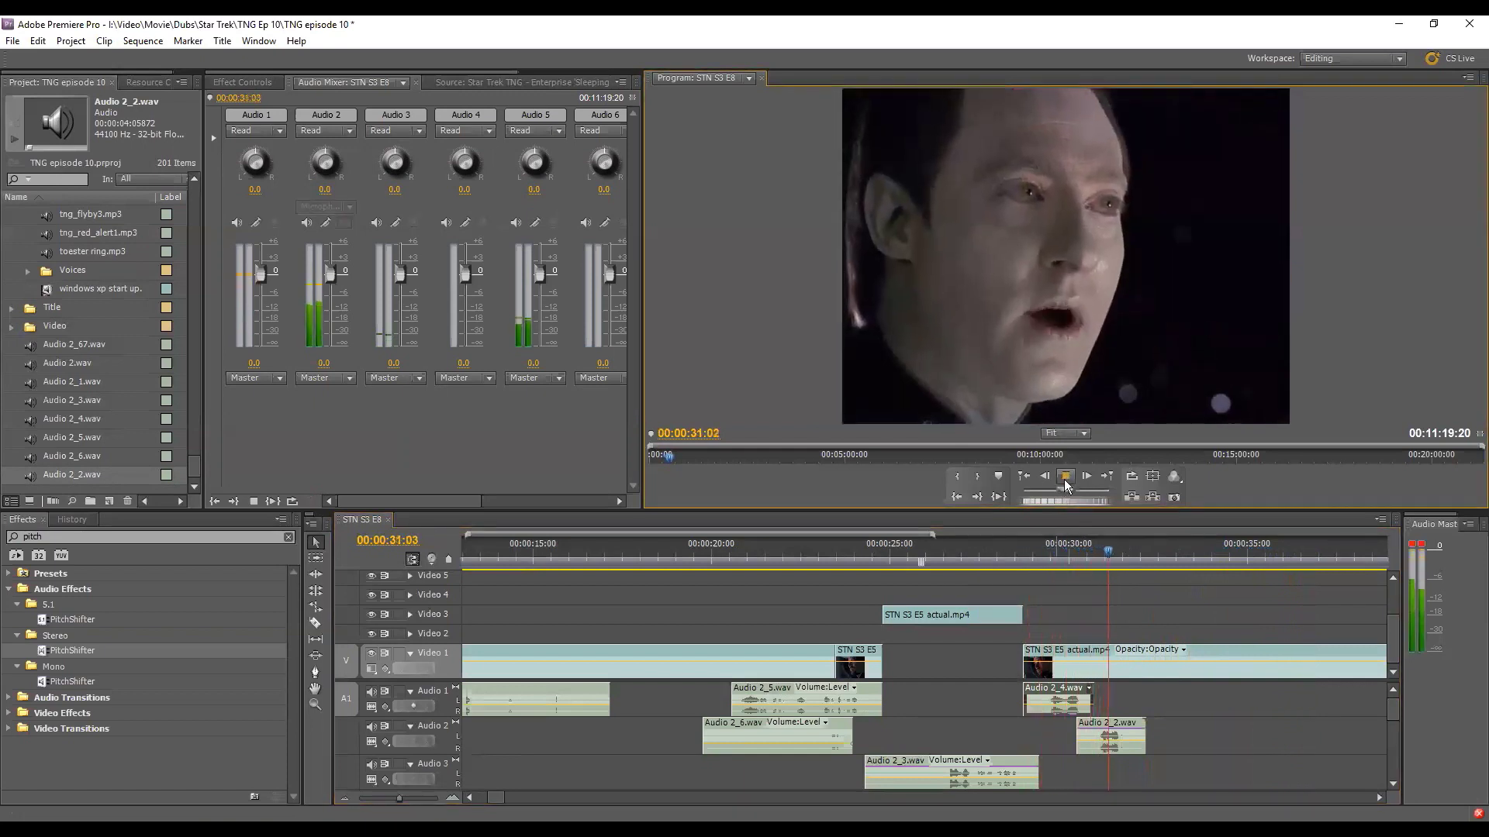
Replay the dialogue around 00:00:31:05 repeatedly to examine how the Audio 2_2.wav take fits the lip movement
left_click(1065, 481)
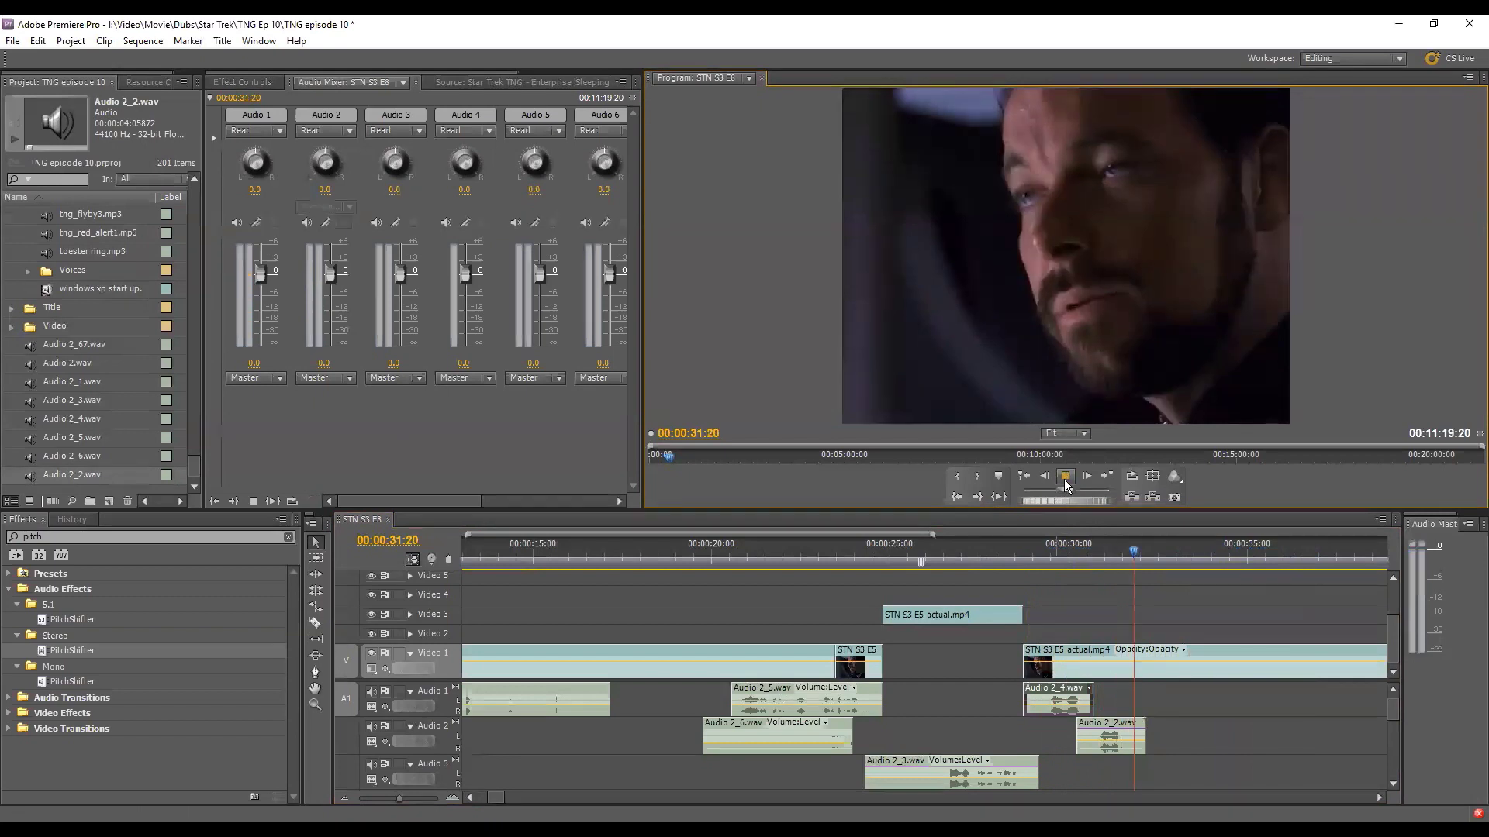
left_click(1064, 479)
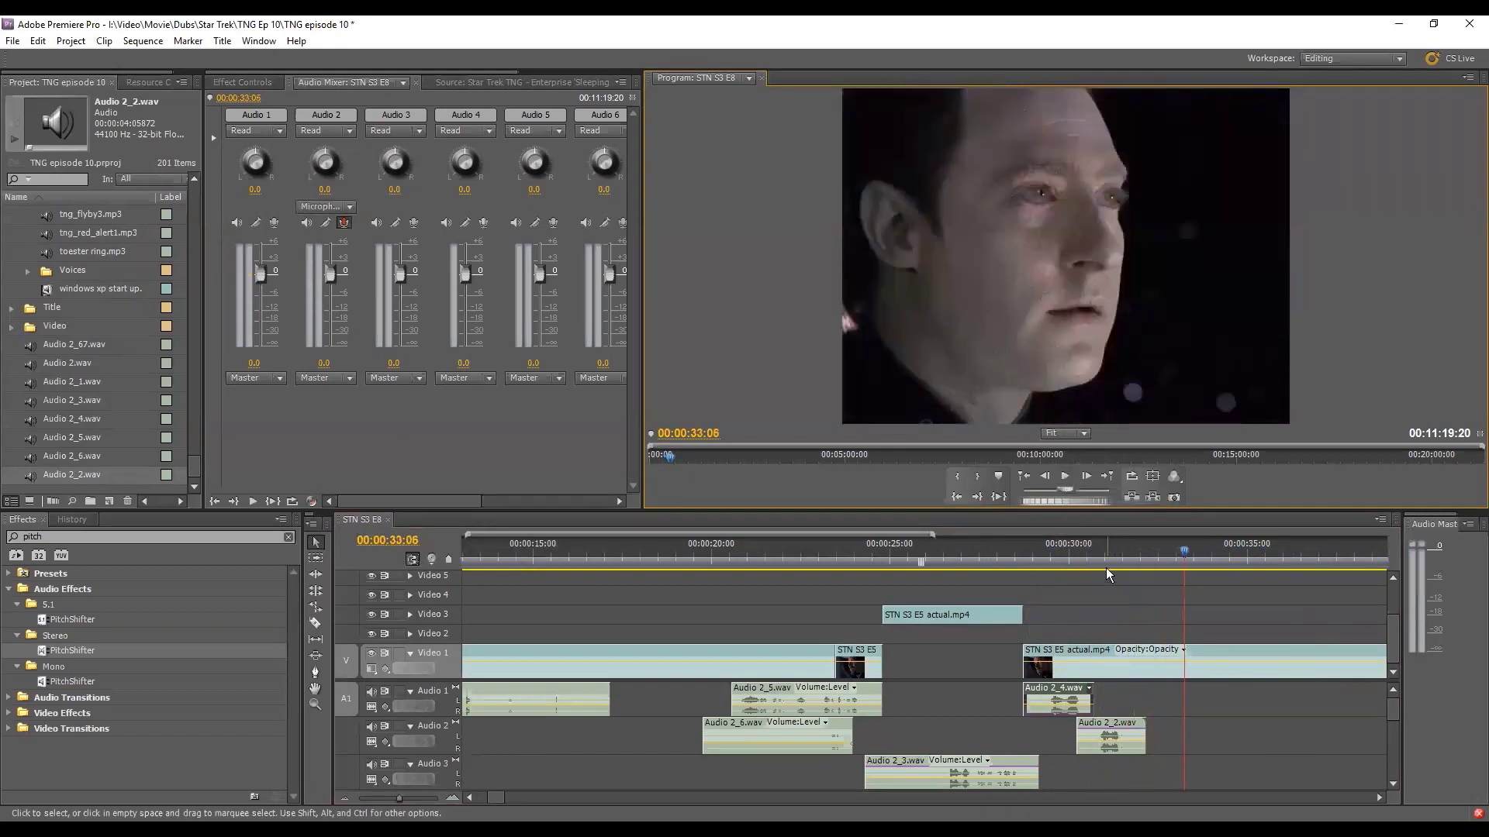
left_click(1109, 562)
left_click(1067, 479)
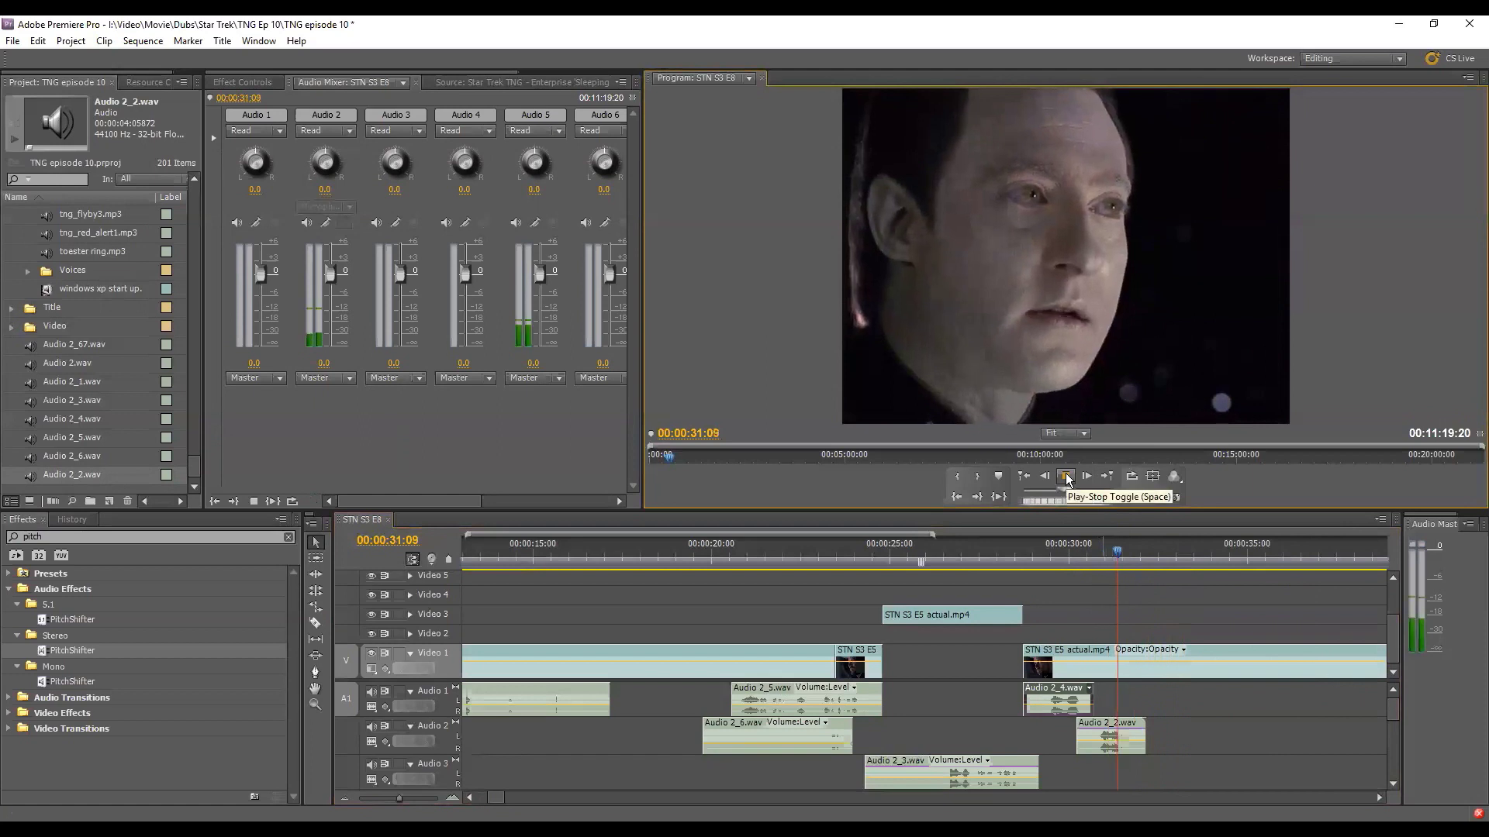
left_click(1110, 558)
left_click(1063, 478)
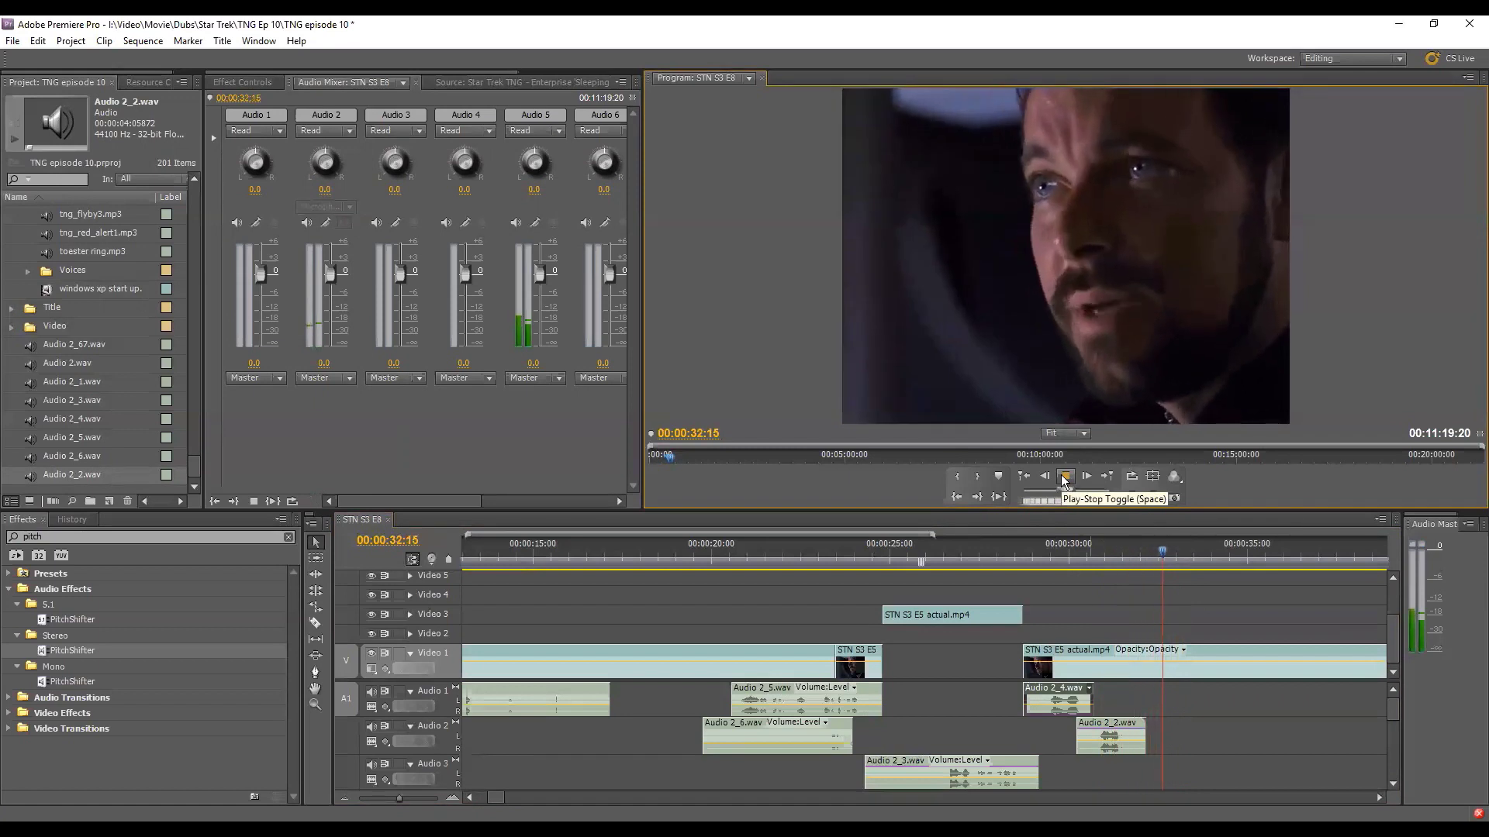
left_click(1108, 556)
left_click(1111, 559)
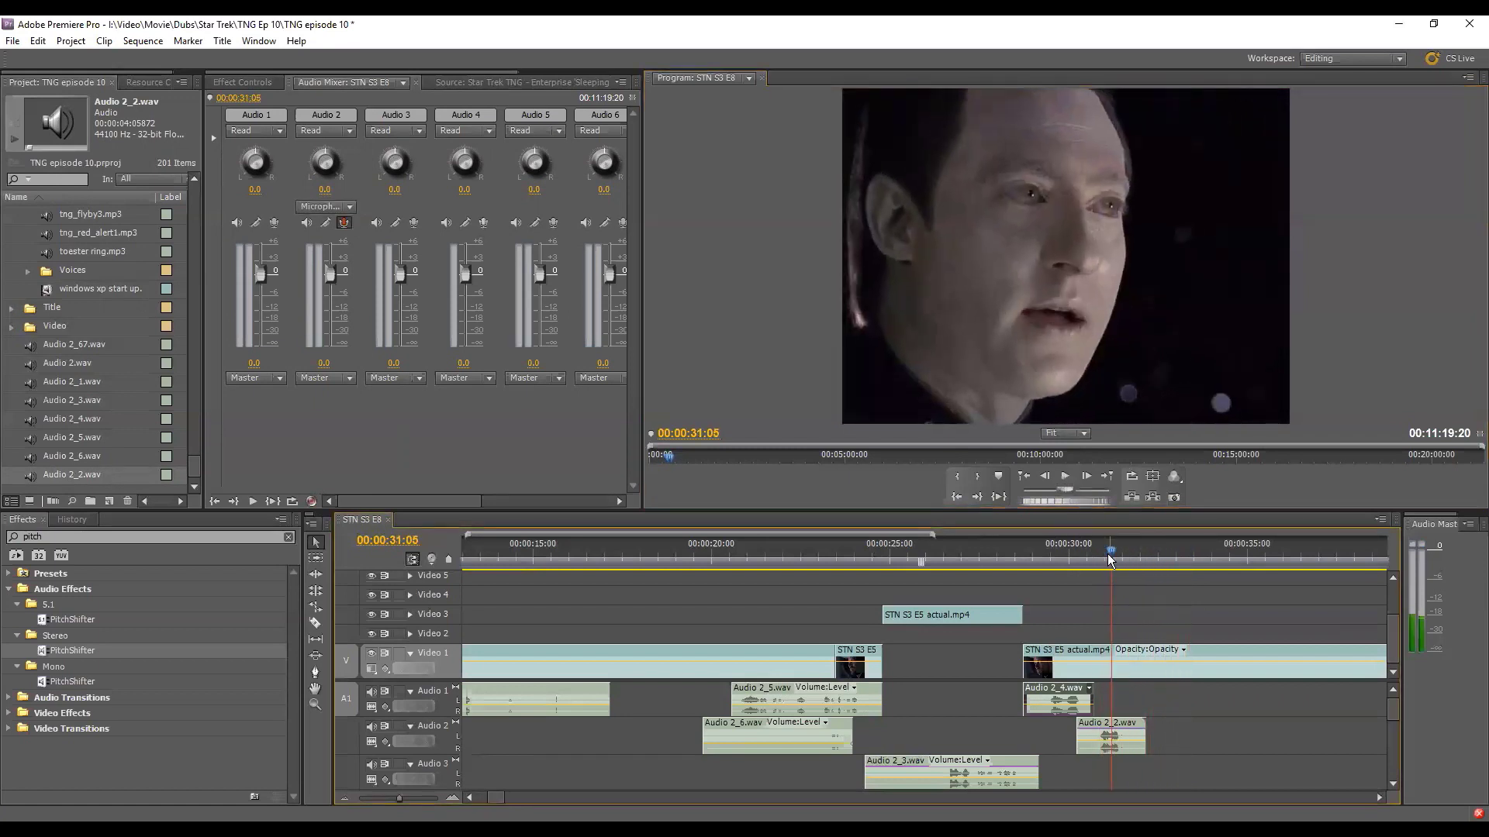
left_click(1070, 481)
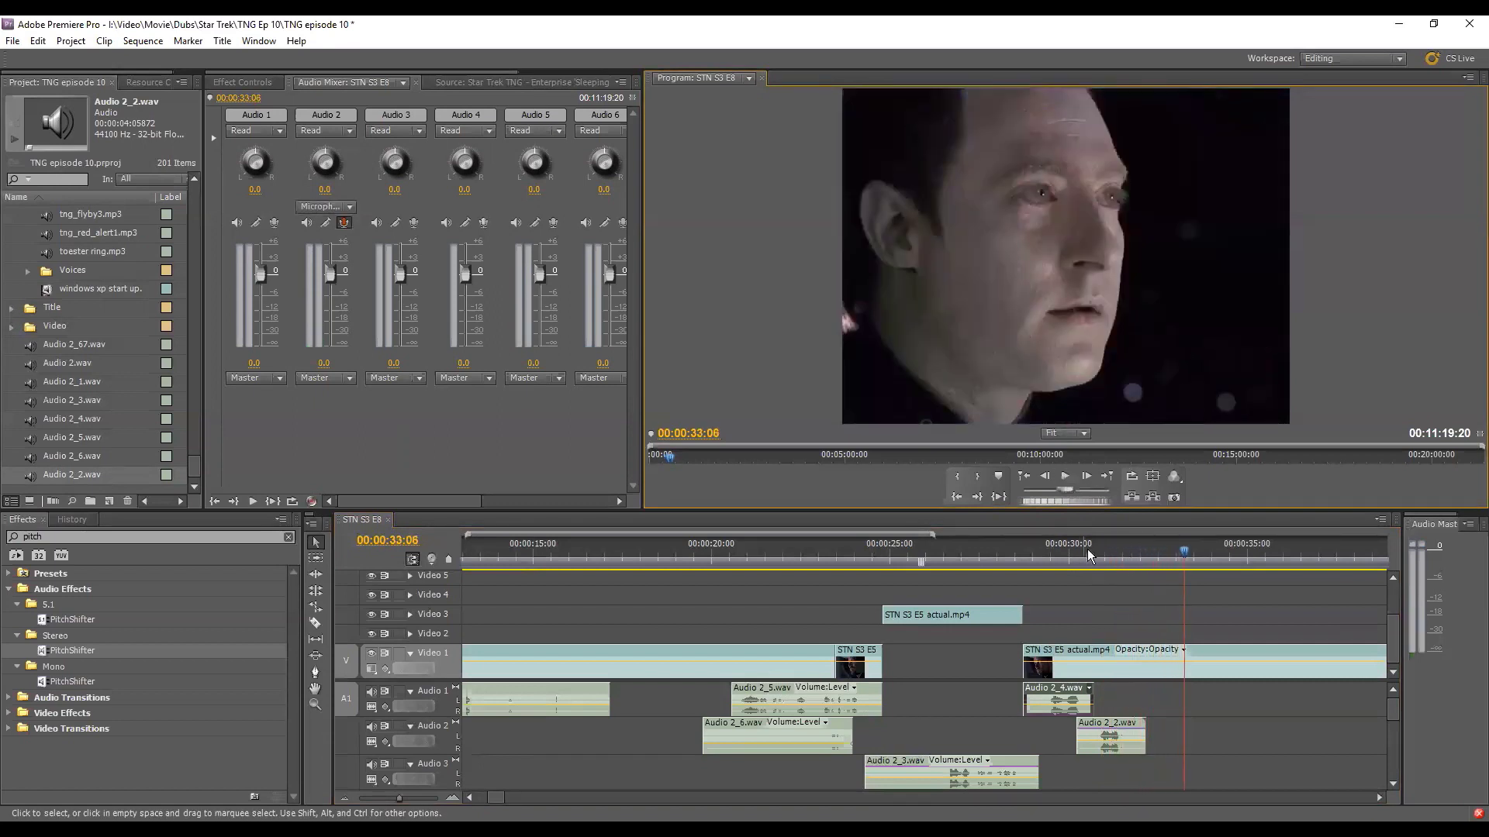
Play the exchange from 00:00:29:09 and again from about 00:00:30:10 to examine the timing between both speakers
left_click(1091, 552)
left_click(1066, 481)
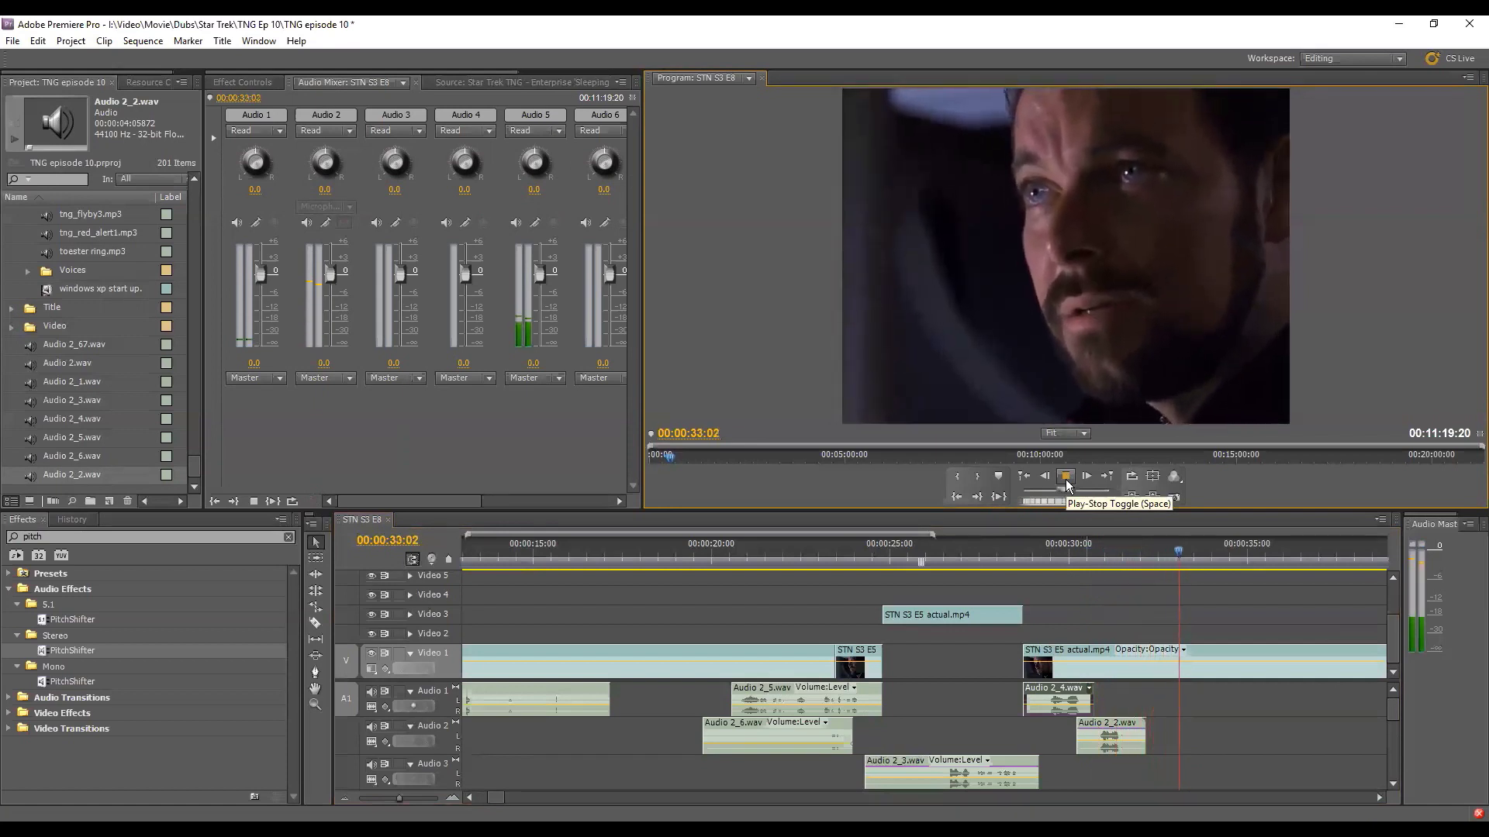
left_click(1066, 482)
left_click(1046, 552)
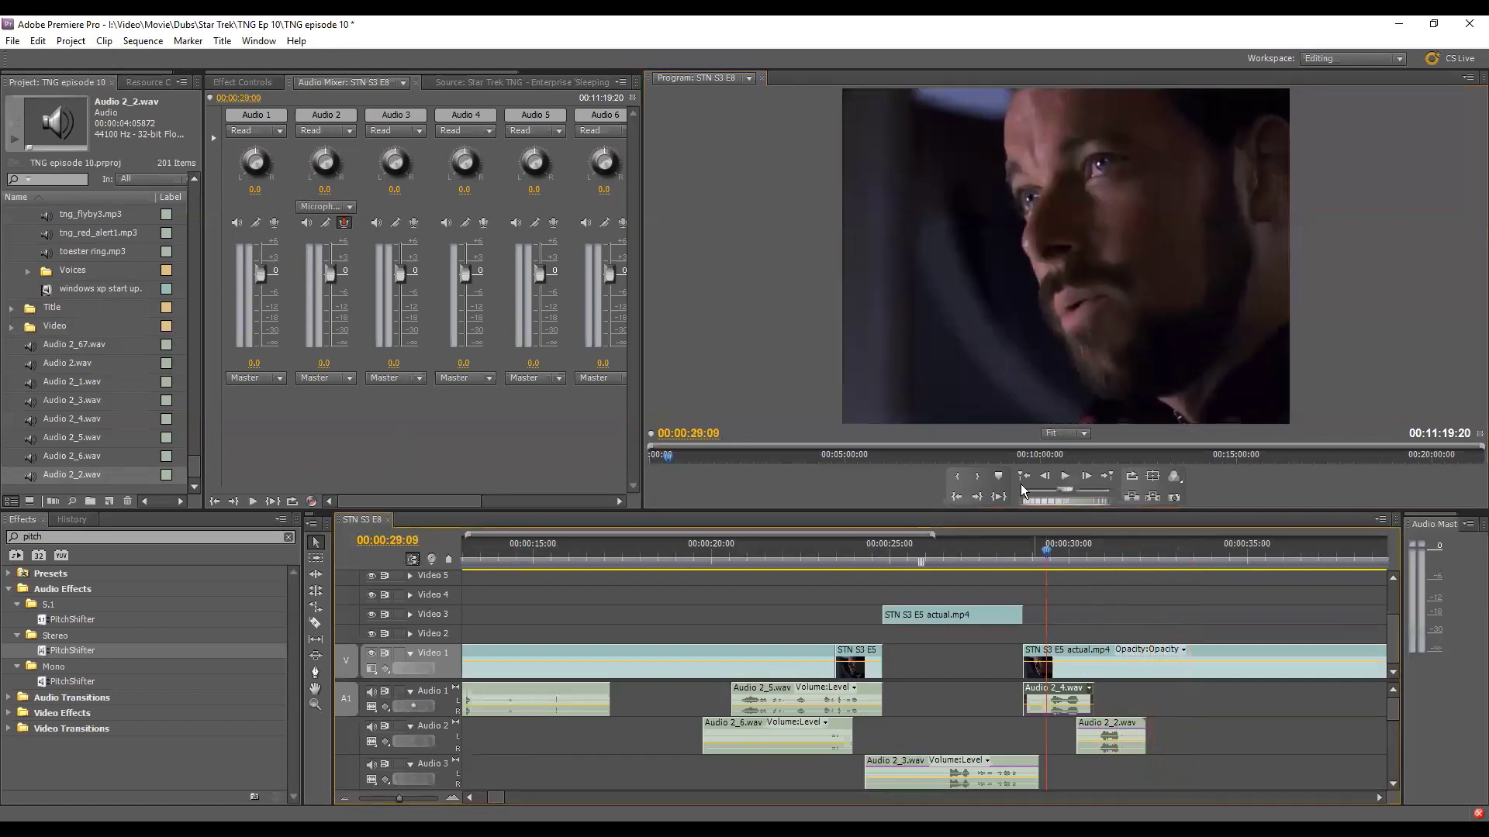
left_click(1072, 482)
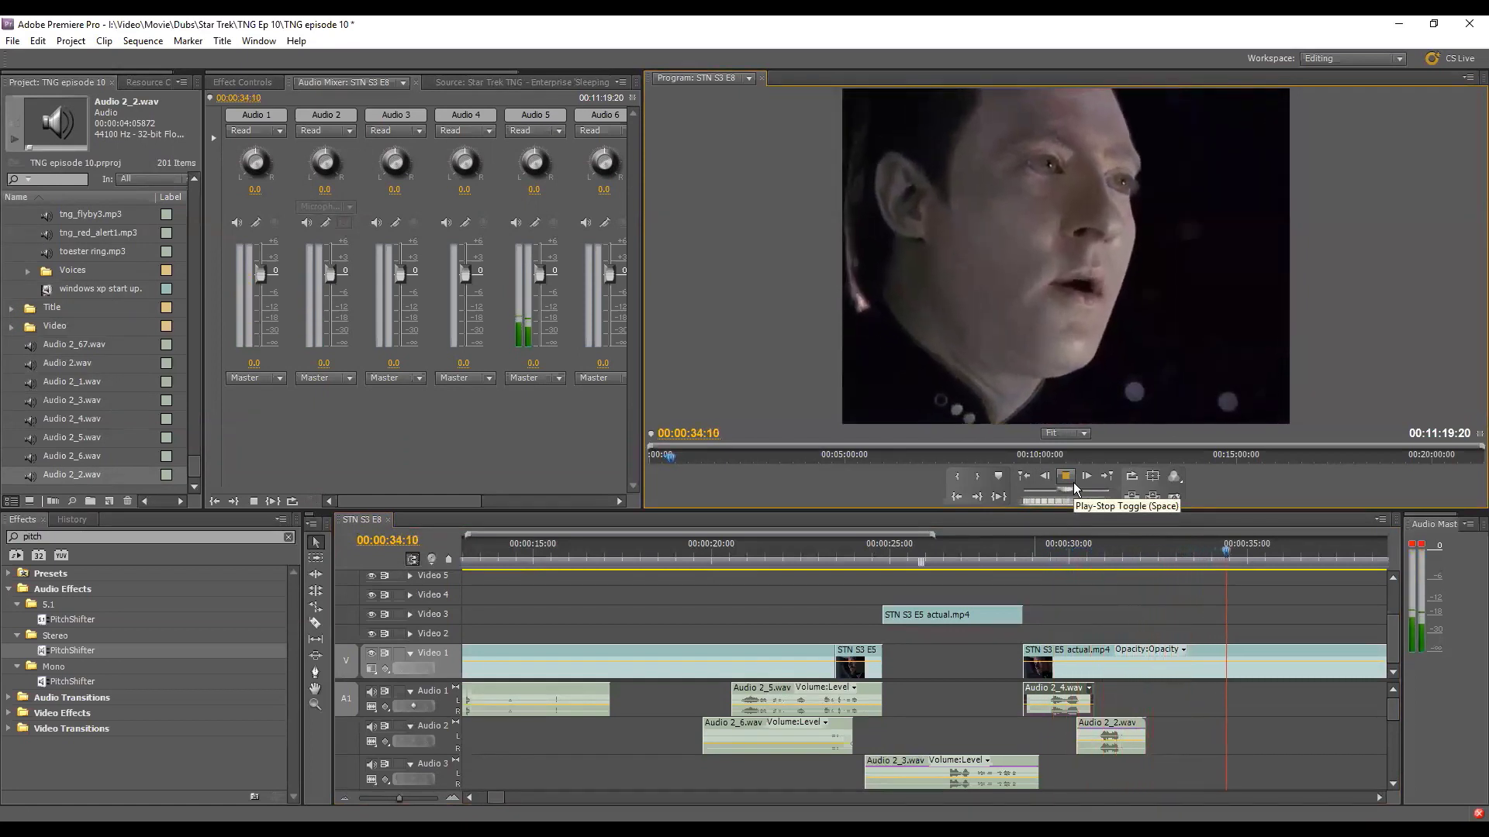
left_click(1074, 487)
left_click(1085, 549)
left_click(1064, 483)
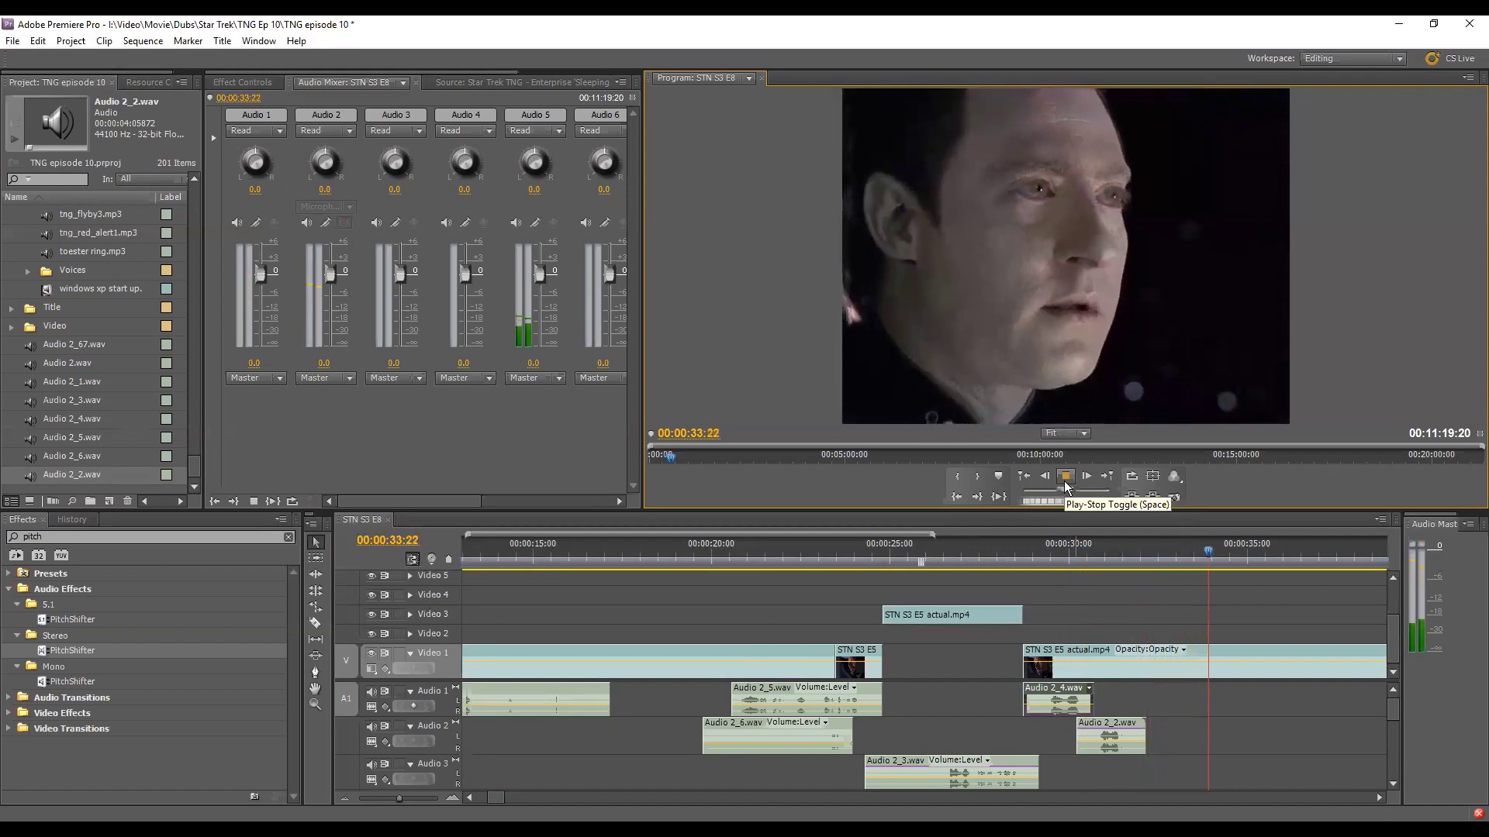
left_click(1065, 480)
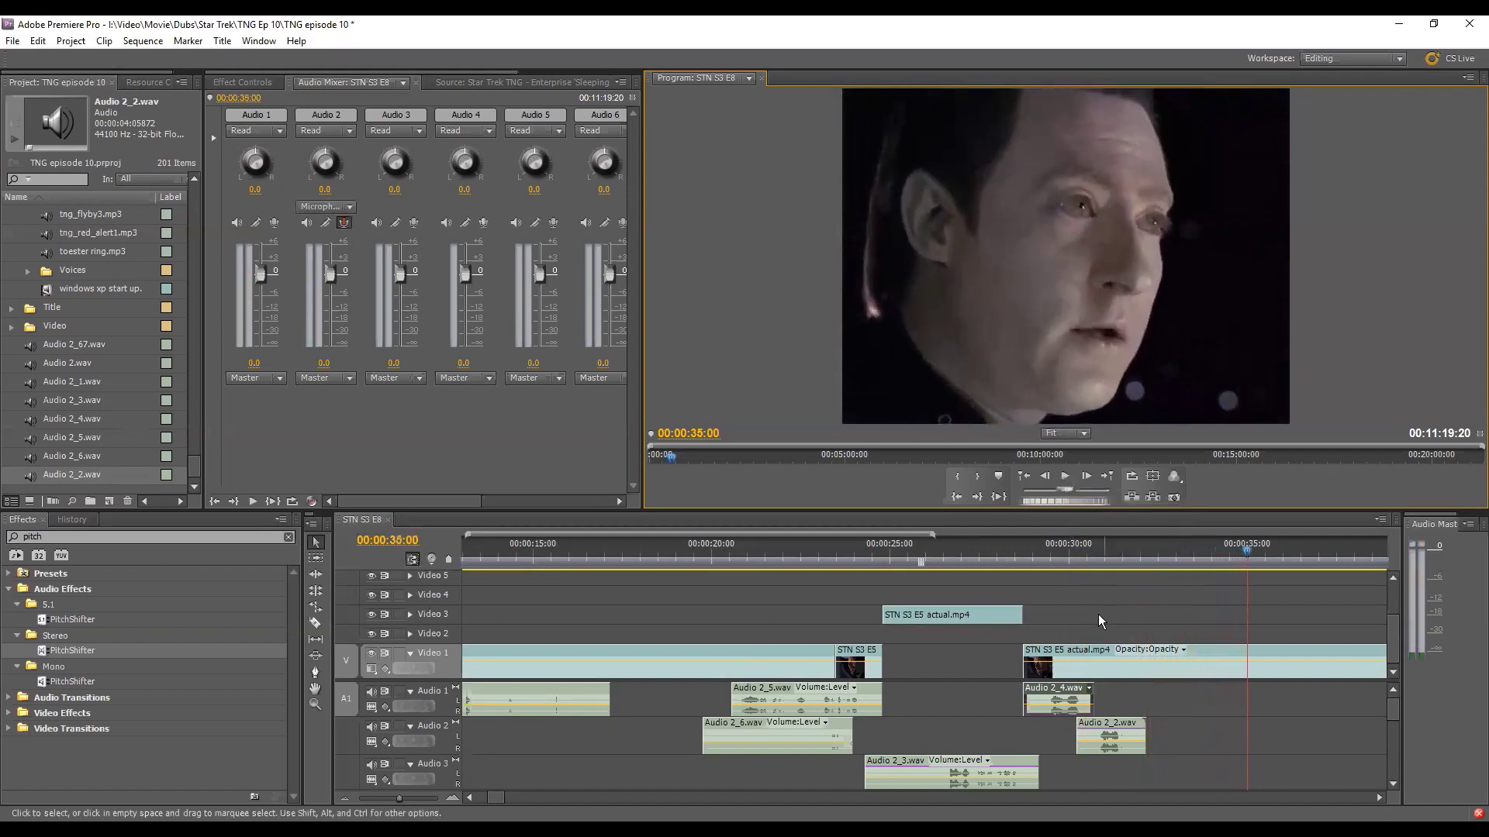
Move the Audio 2_2.wav clip from Audio 2 down to Audio 3, keeping its position in time
left_click(1091, 734)
left_click_drag(1109, 733, 1109, 772)
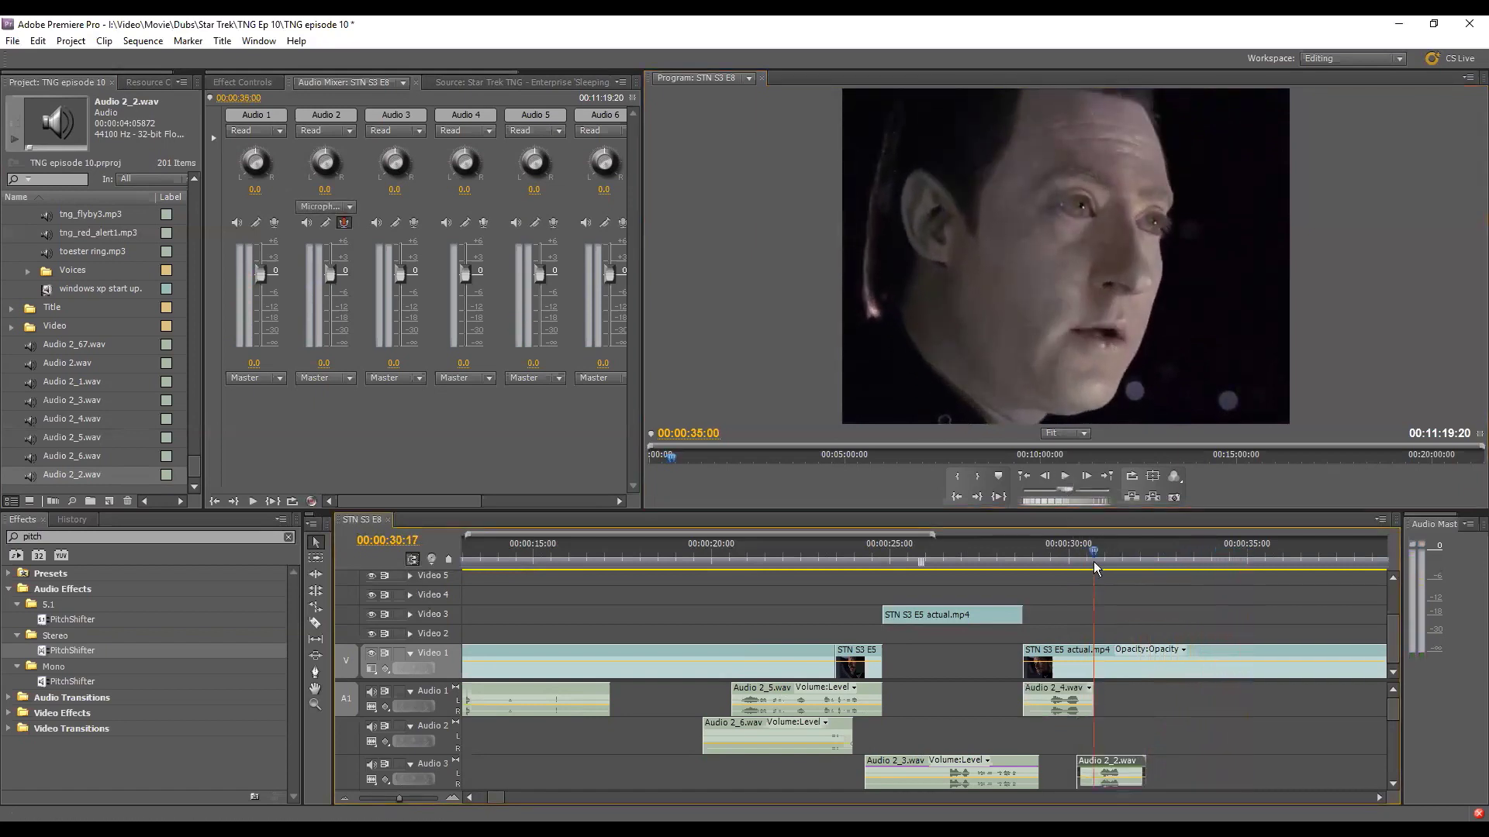
Record a dialogue take on Audio 2 from 00:00:30:17, and delete that take from the project along with its clip
key("Up")
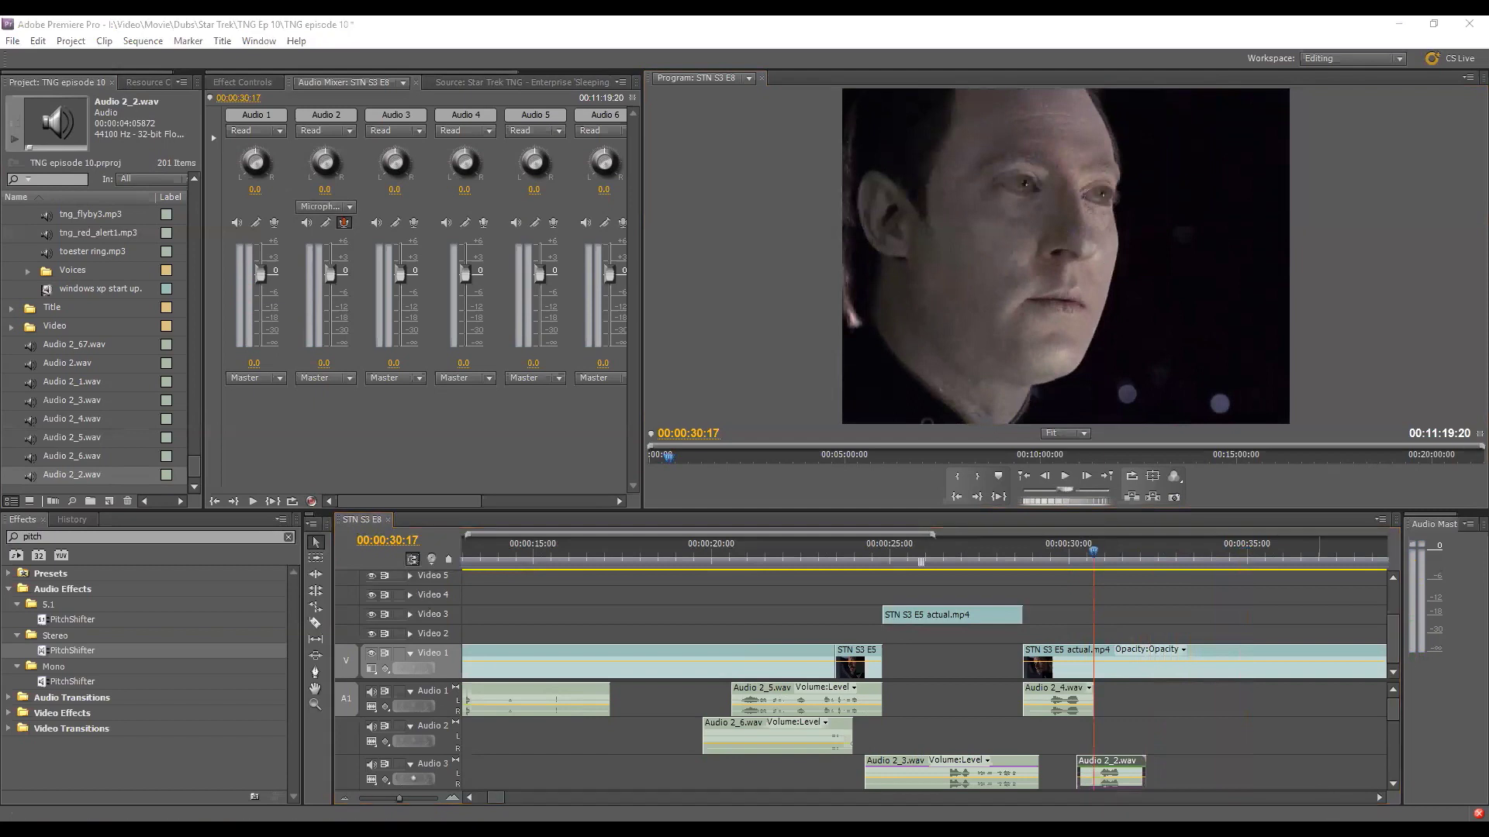
left_click(1215, 742)
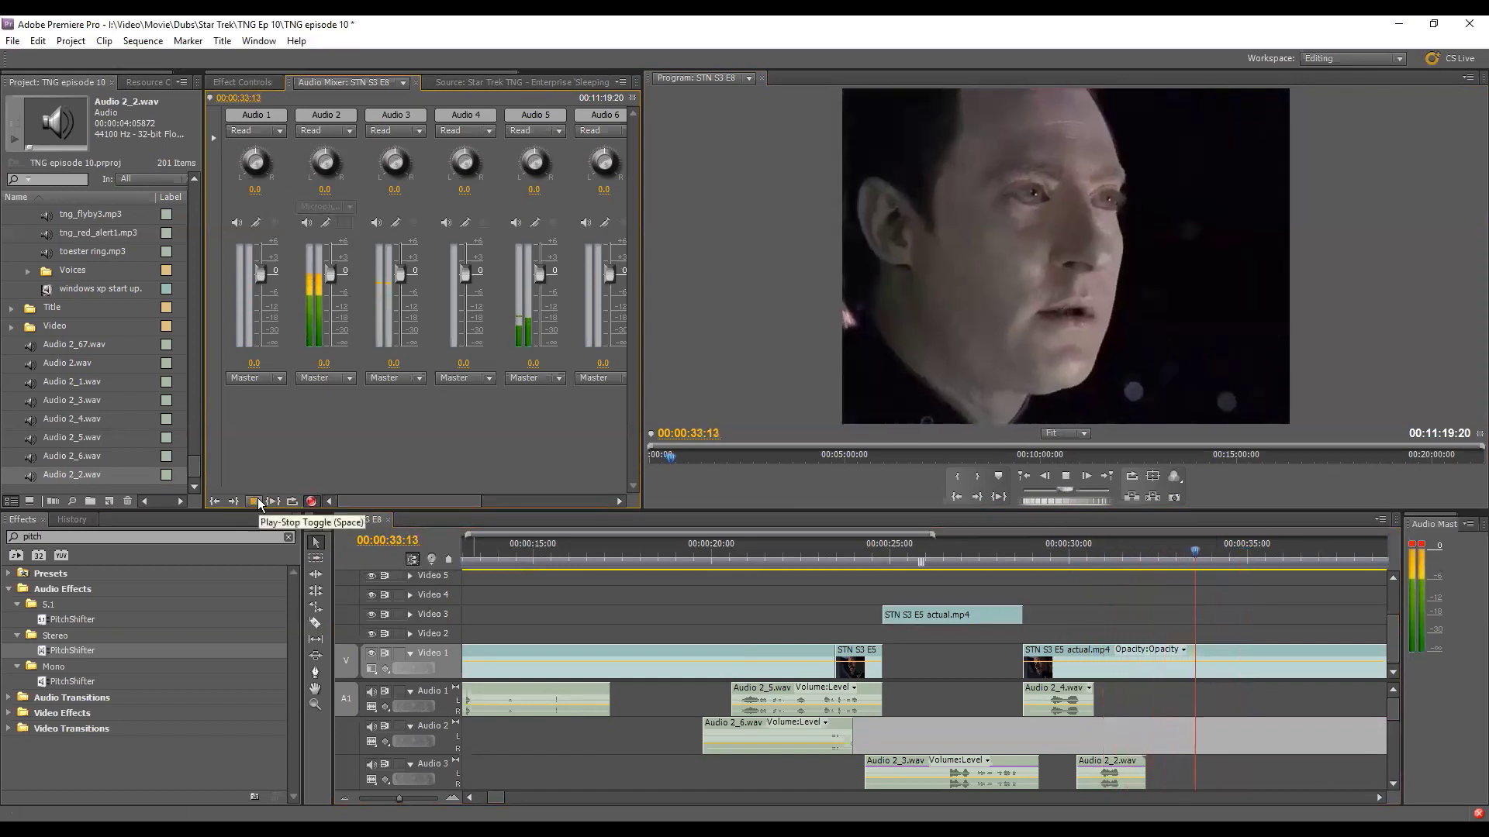
left_click(257, 497)
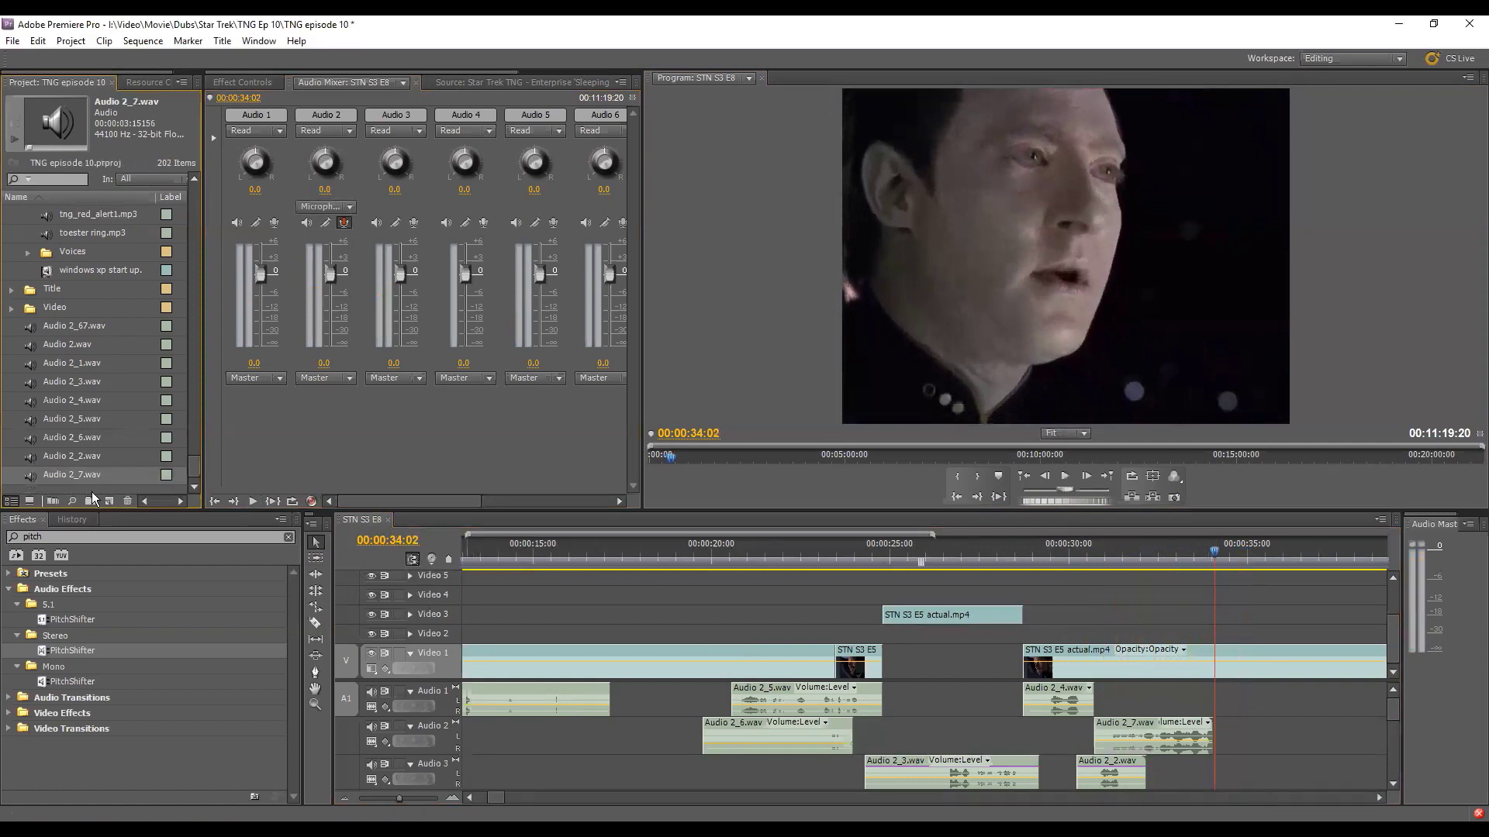
key("Delete")
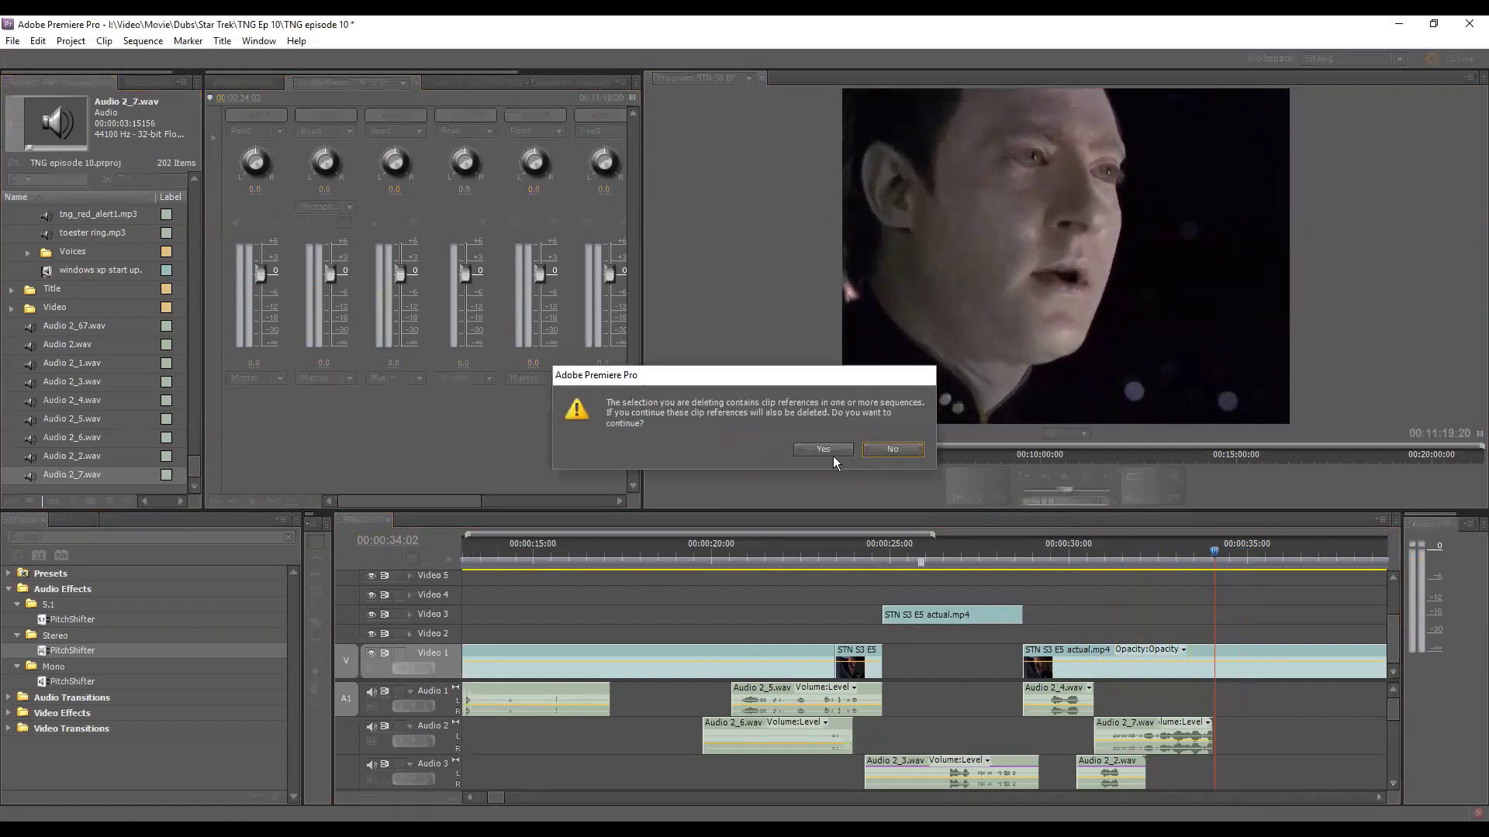
key("Return")
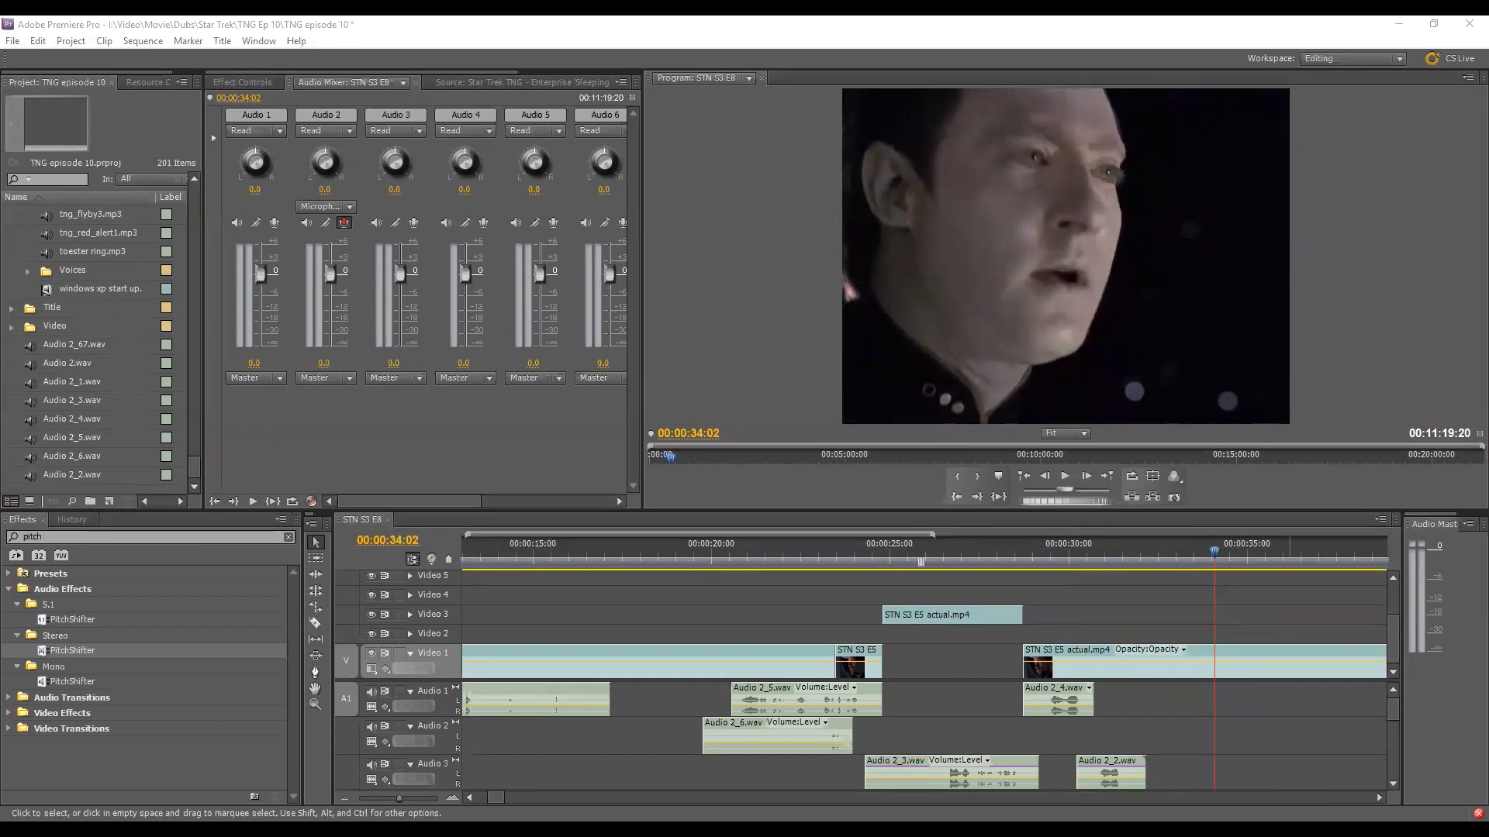
Record a new dialogue take on Audio 2 from 00:00:30:14 to about 00:00:34:01
left_click(1114, 699)
key("Up")
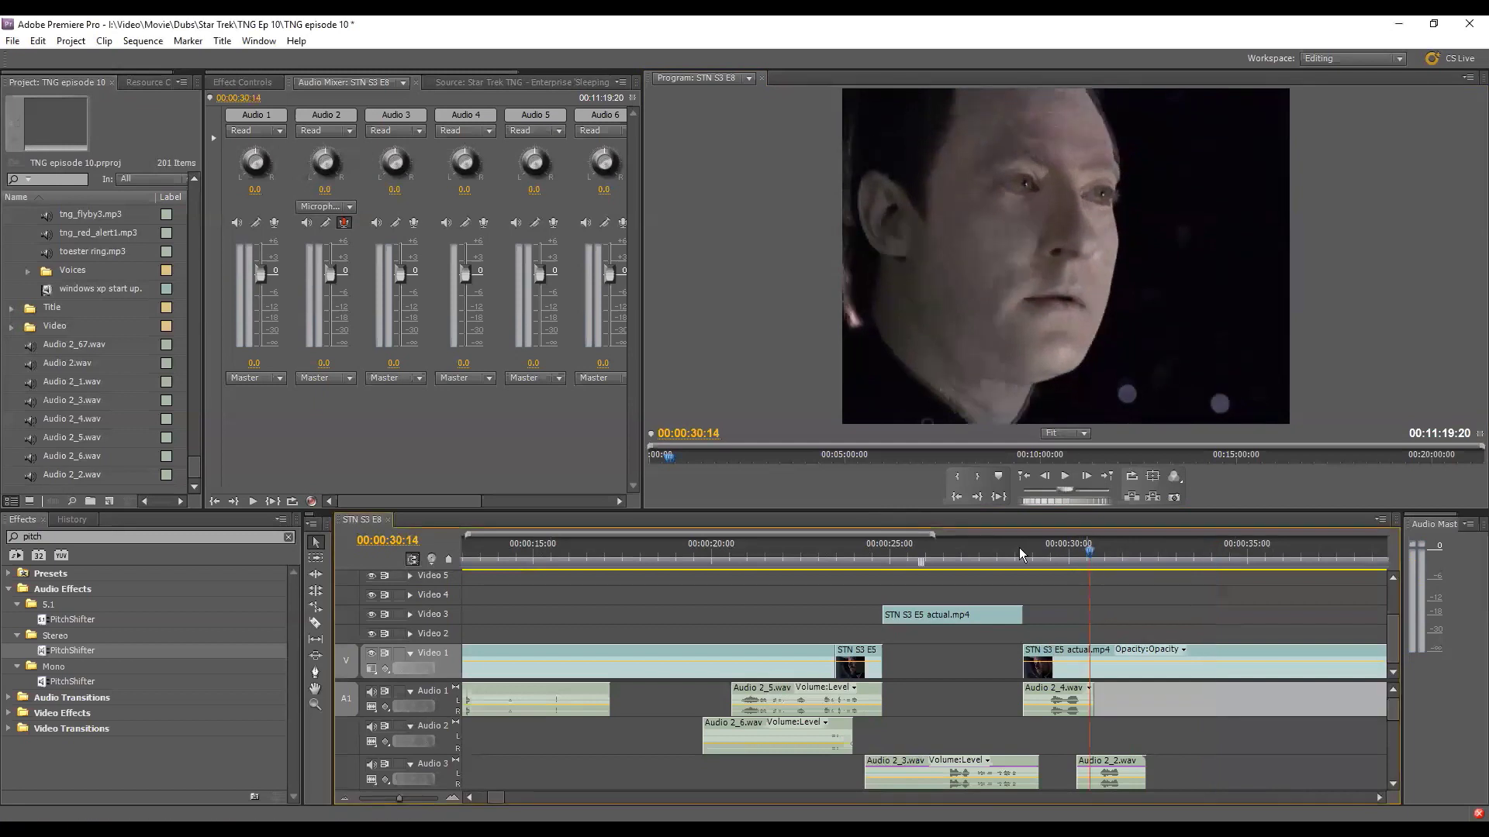
left_click(253, 503)
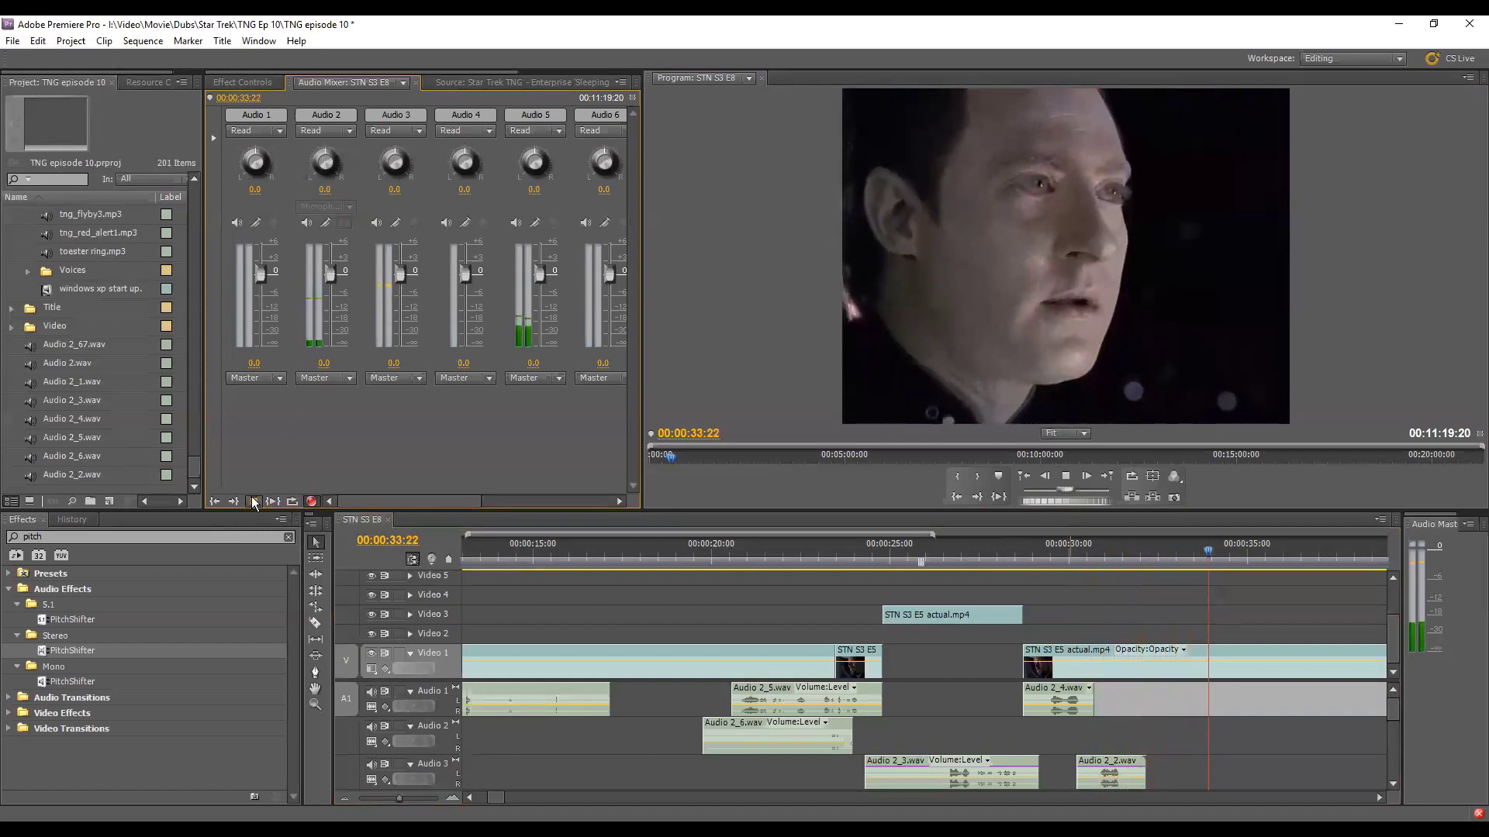
key("space")
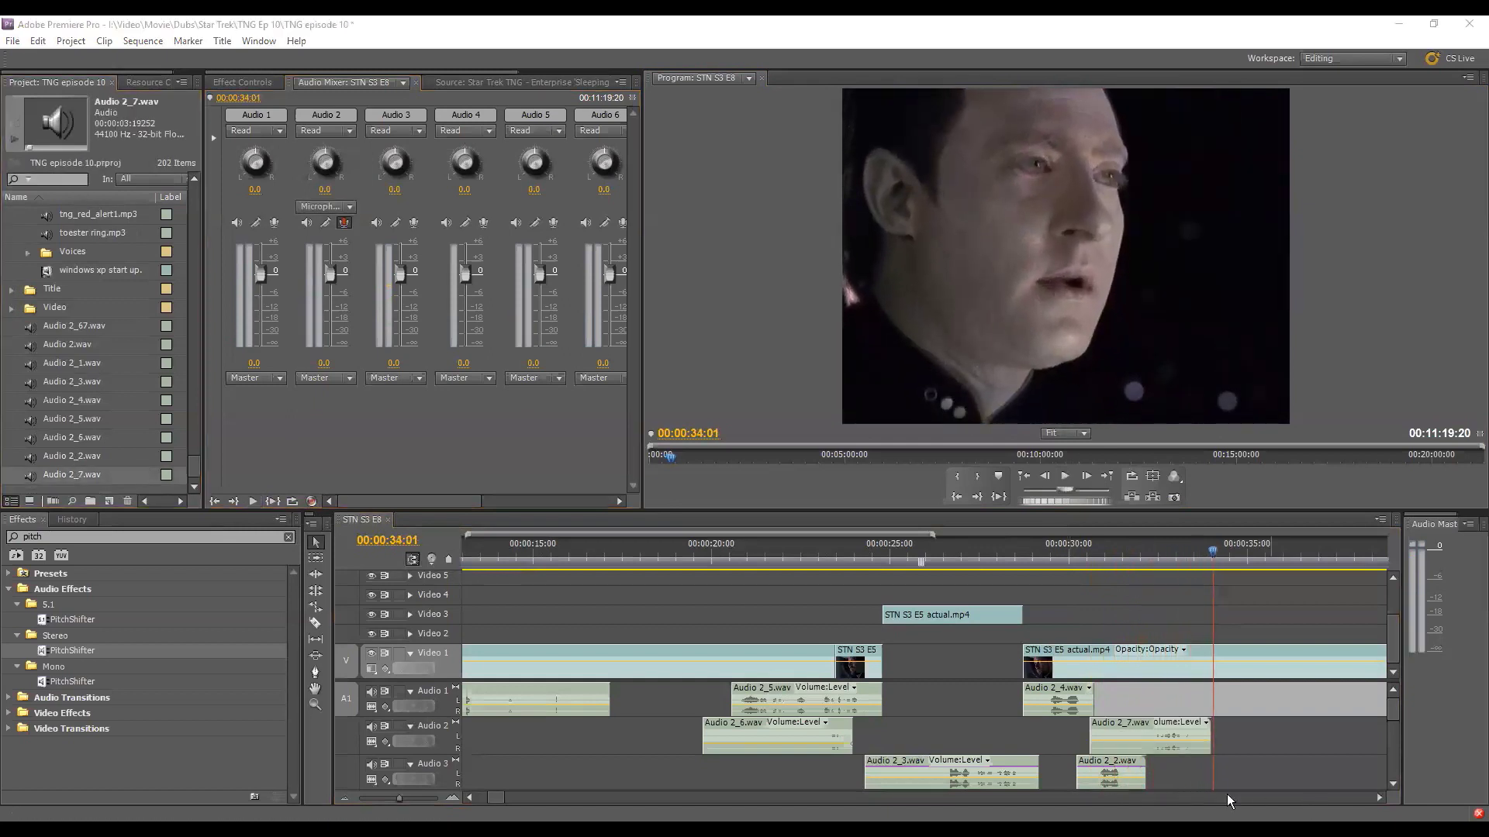
Trim about 0.8 seconds off the start of Audio 2_7.wav, slide it earlier to begin where Audio 2_4.wav ends, and preview it
left_click_drag(1087, 729, 1126, 721)
left_click(1081, 558)
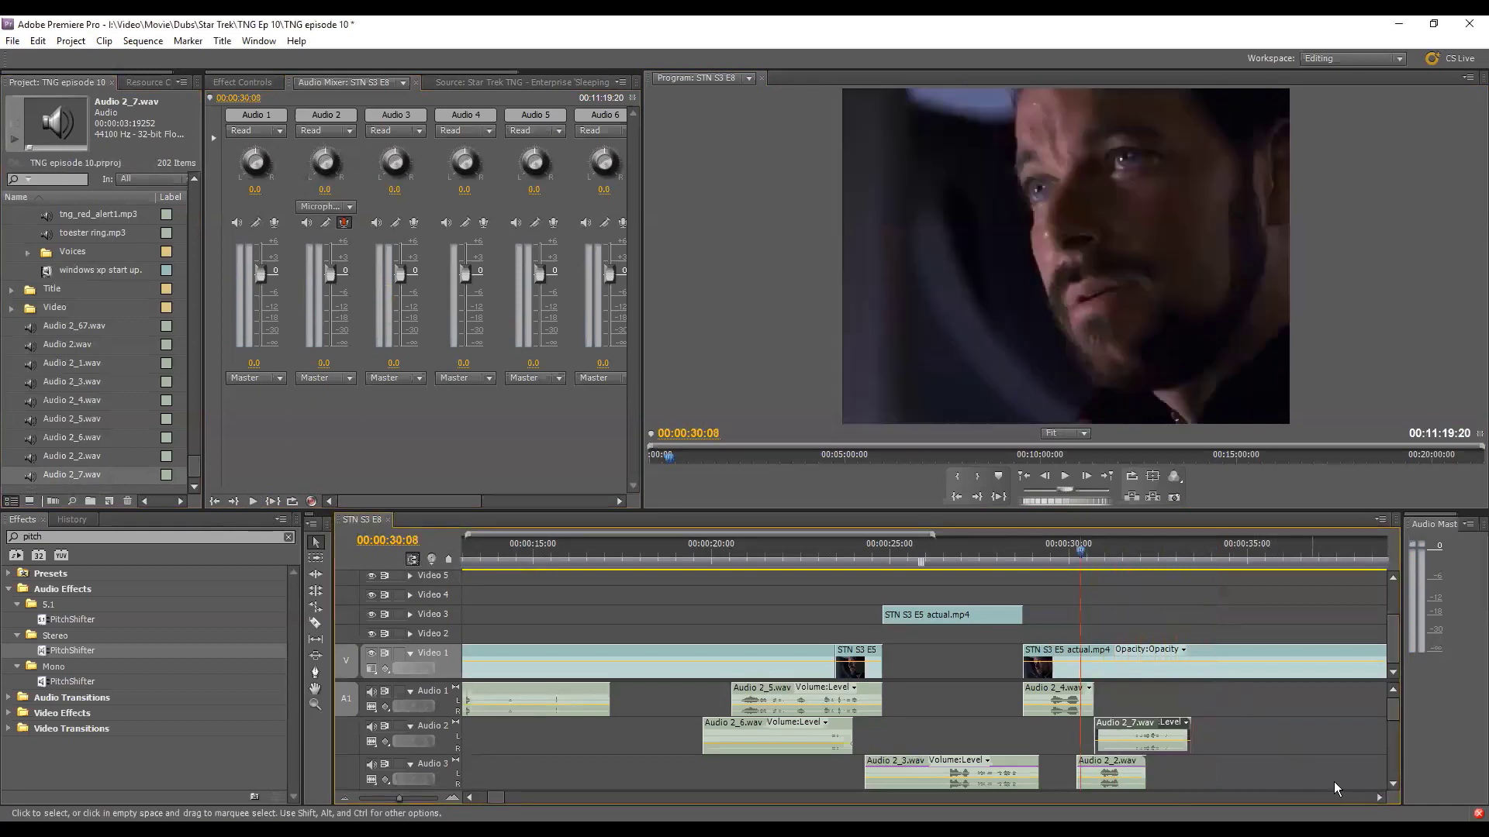
left_click(1065, 482)
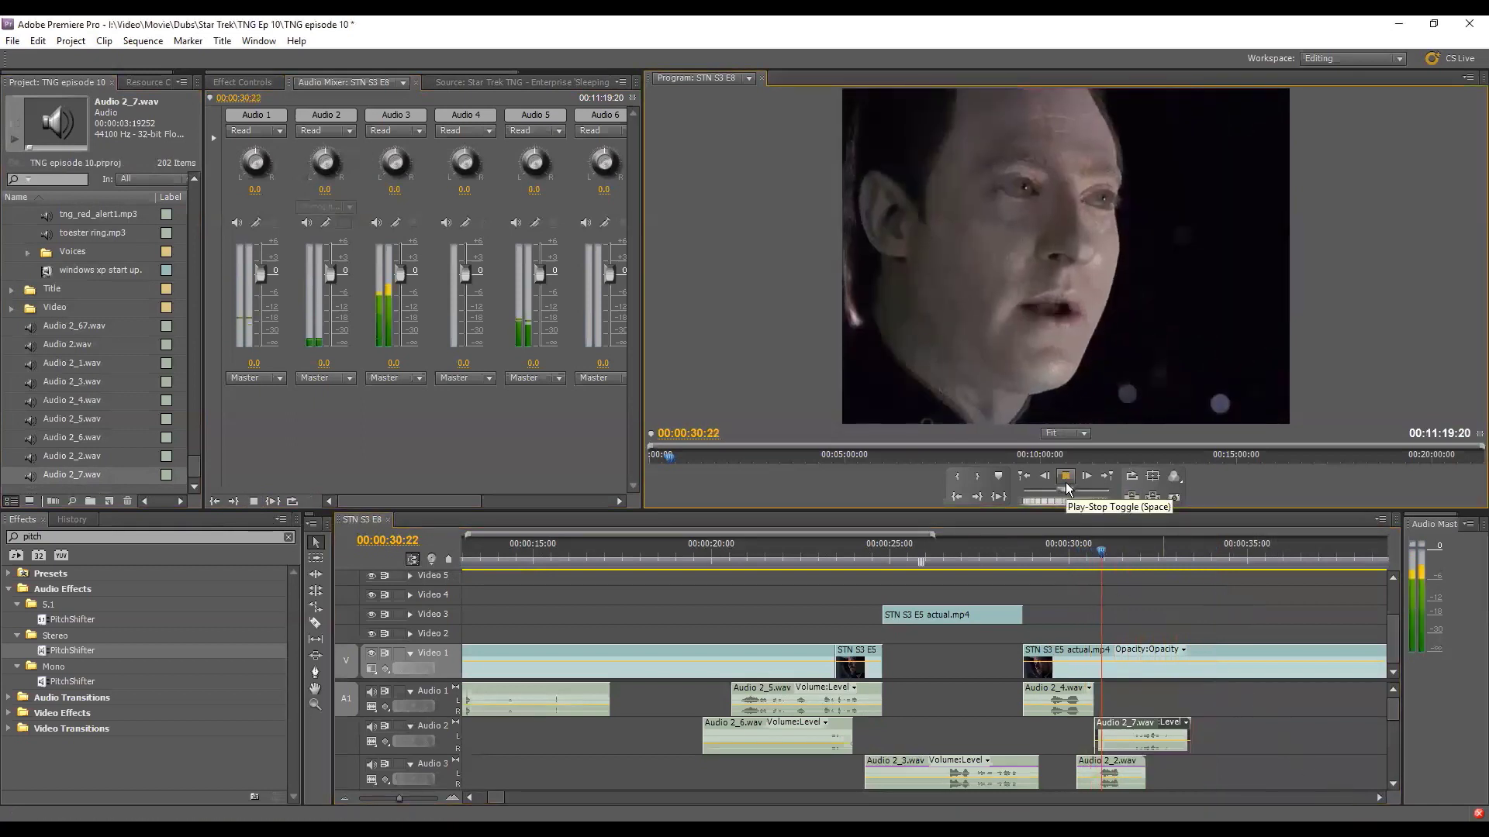
left_click(1095, 557)
left_click(1103, 558)
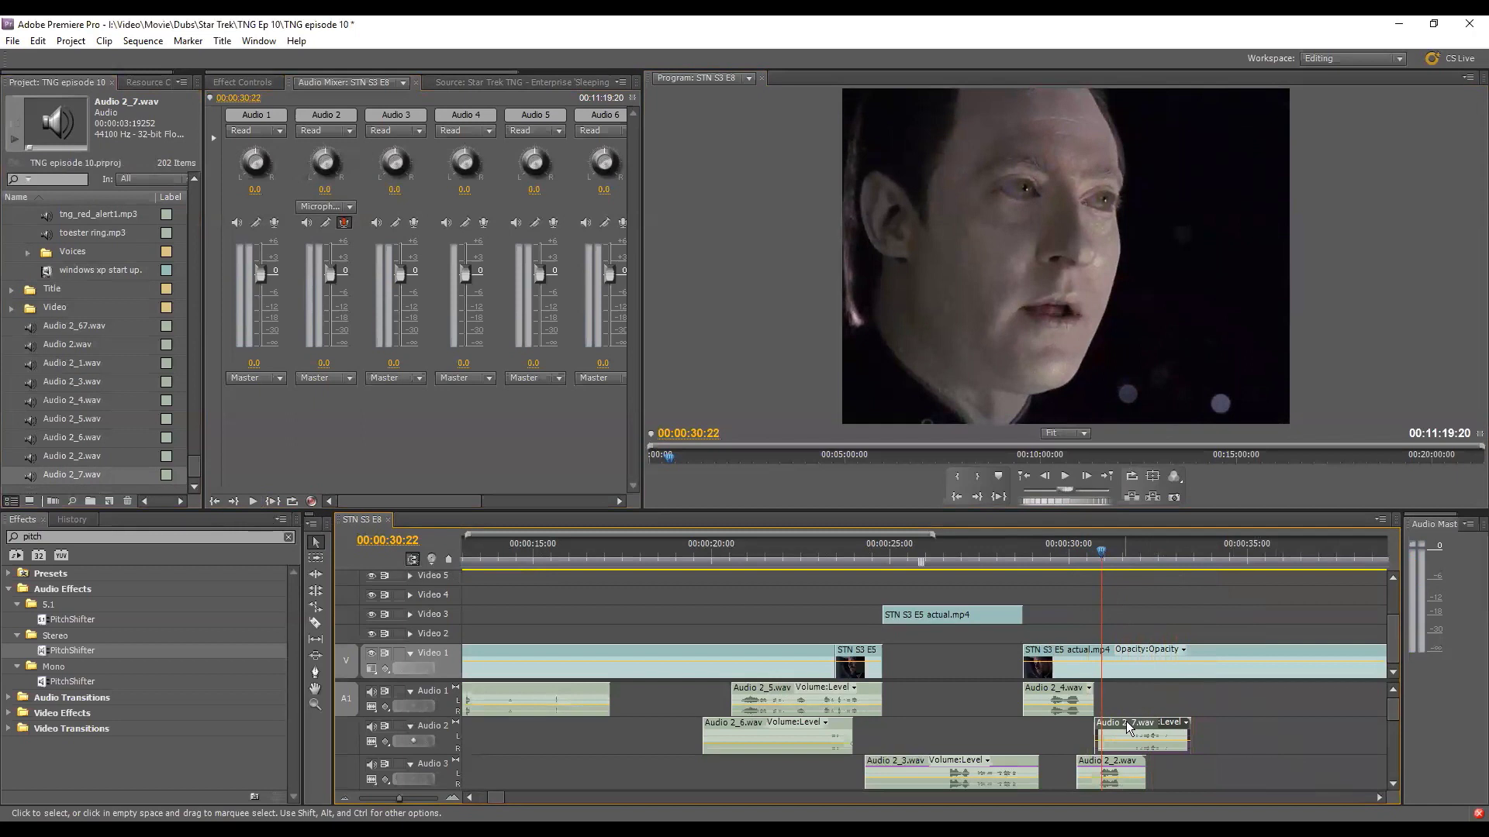
Shift the Audio 2_7.wav clip later to start at 00:00:30:22 and check its sync by playing back from 00:00:28:19
left_click_drag(1126, 726, 1134, 727)
left_click(1065, 482)
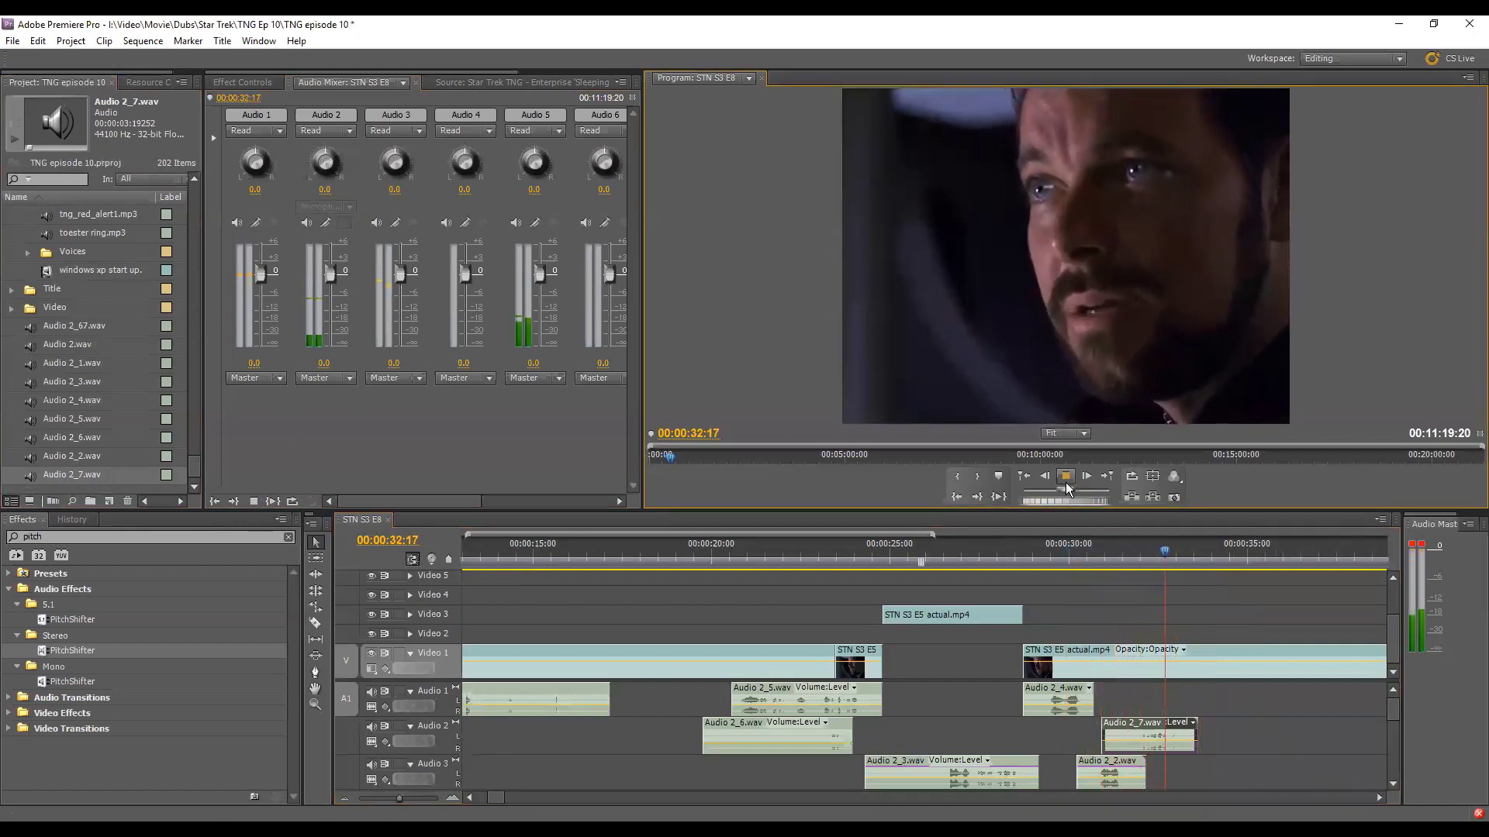
left_click(1065, 482)
left_click(1025, 545)
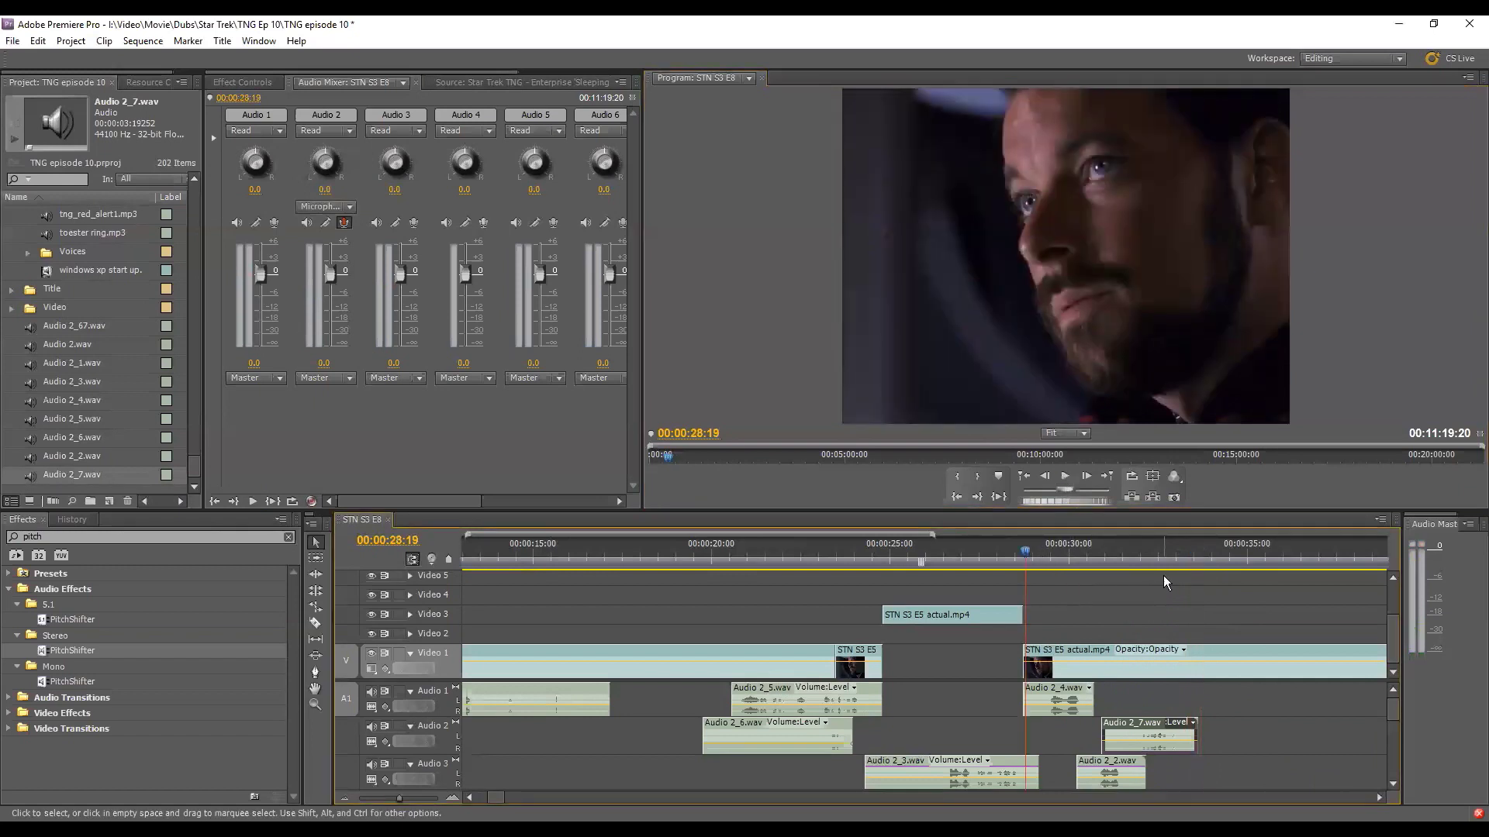
left_click(1065, 477)
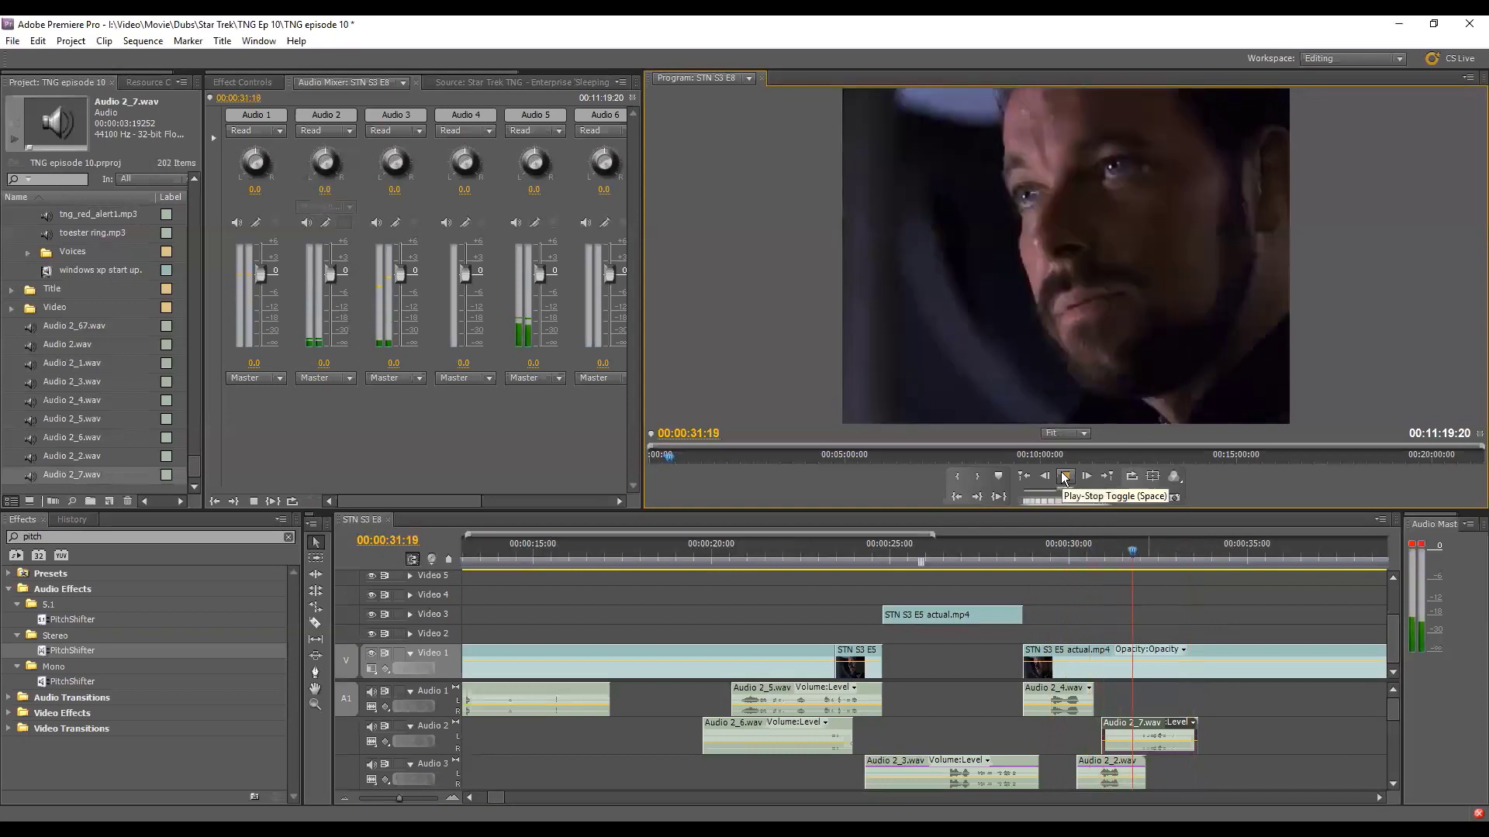
left_click(1065, 477)
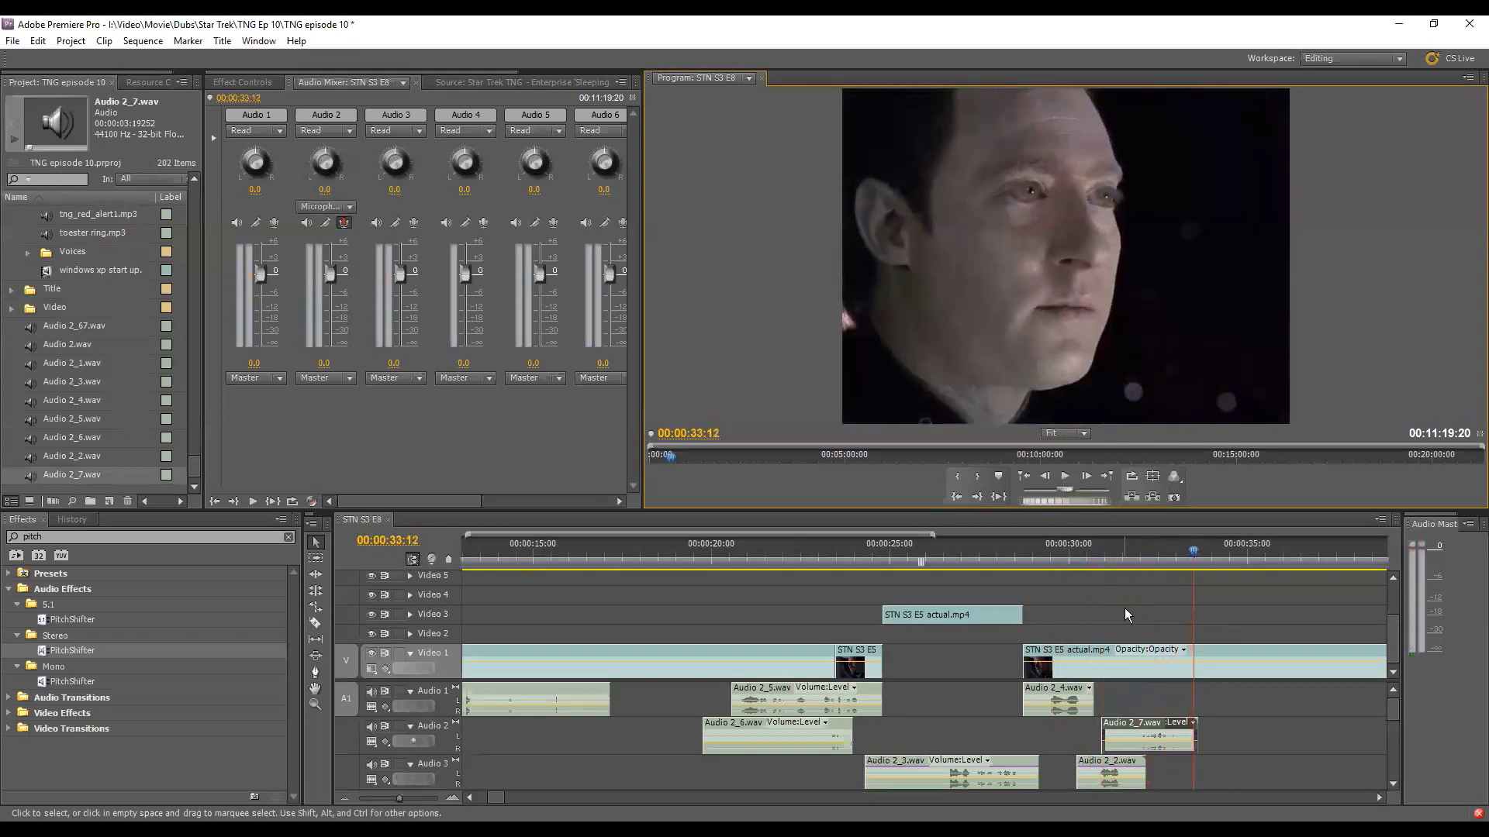
left_click(1066, 478)
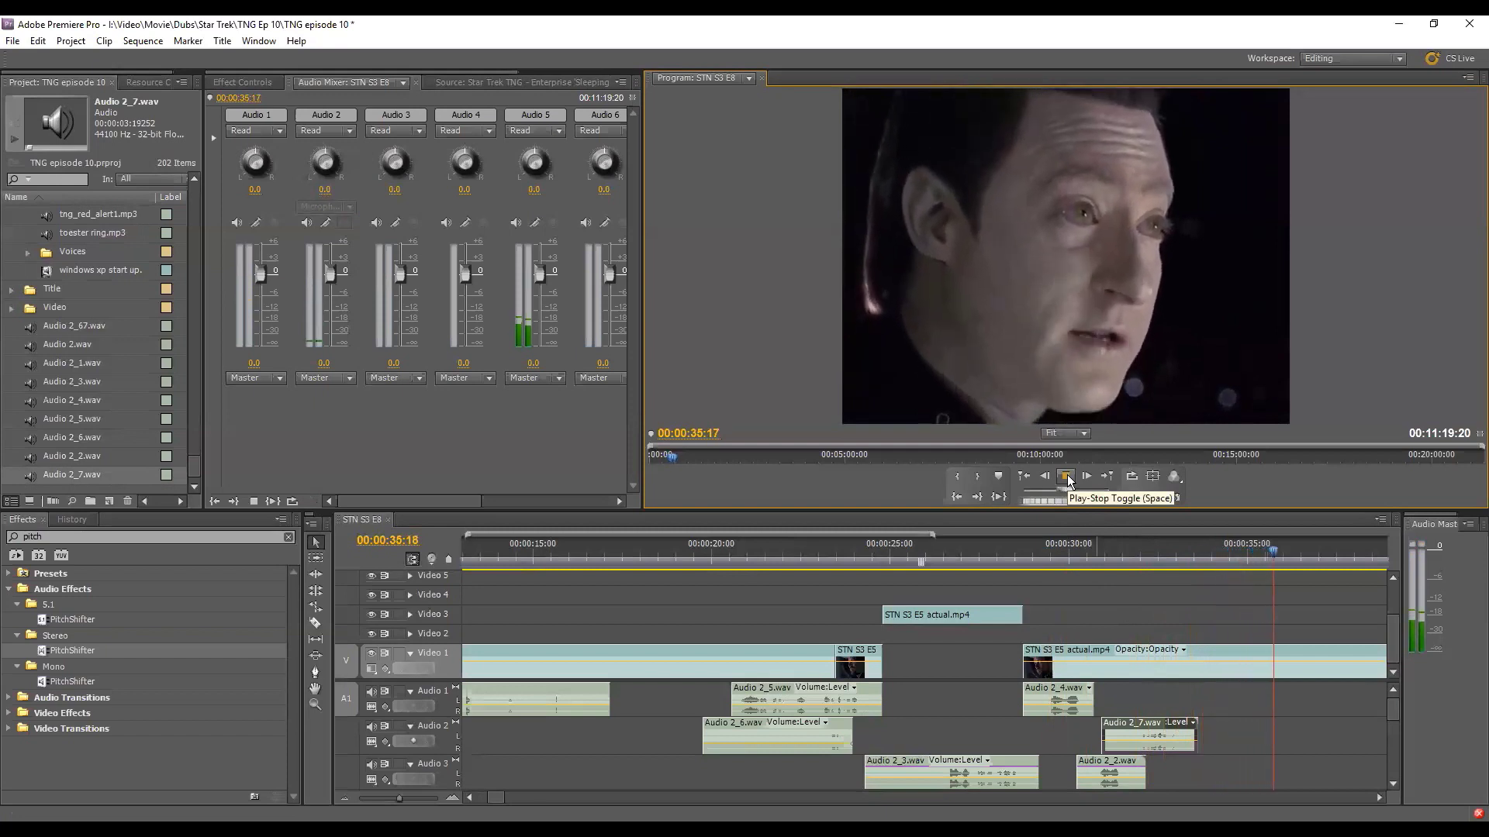
left_click(1066, 478)
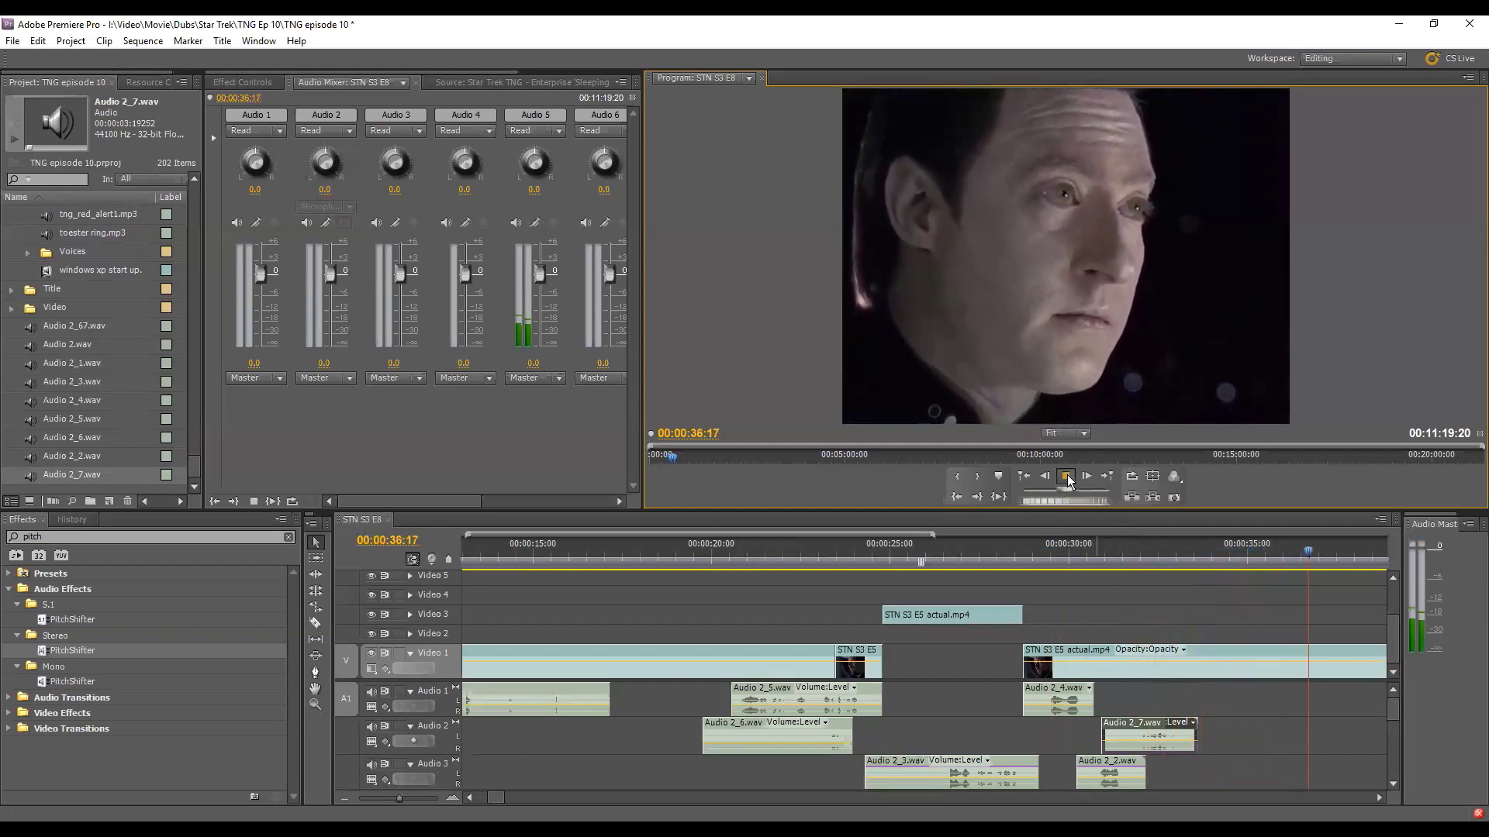
Play the old Audio 2_1.wav clip near 00:00:40:00 and delete Audio 2_1.wav from the project together with its sequence clip
left_click(1380, 797)
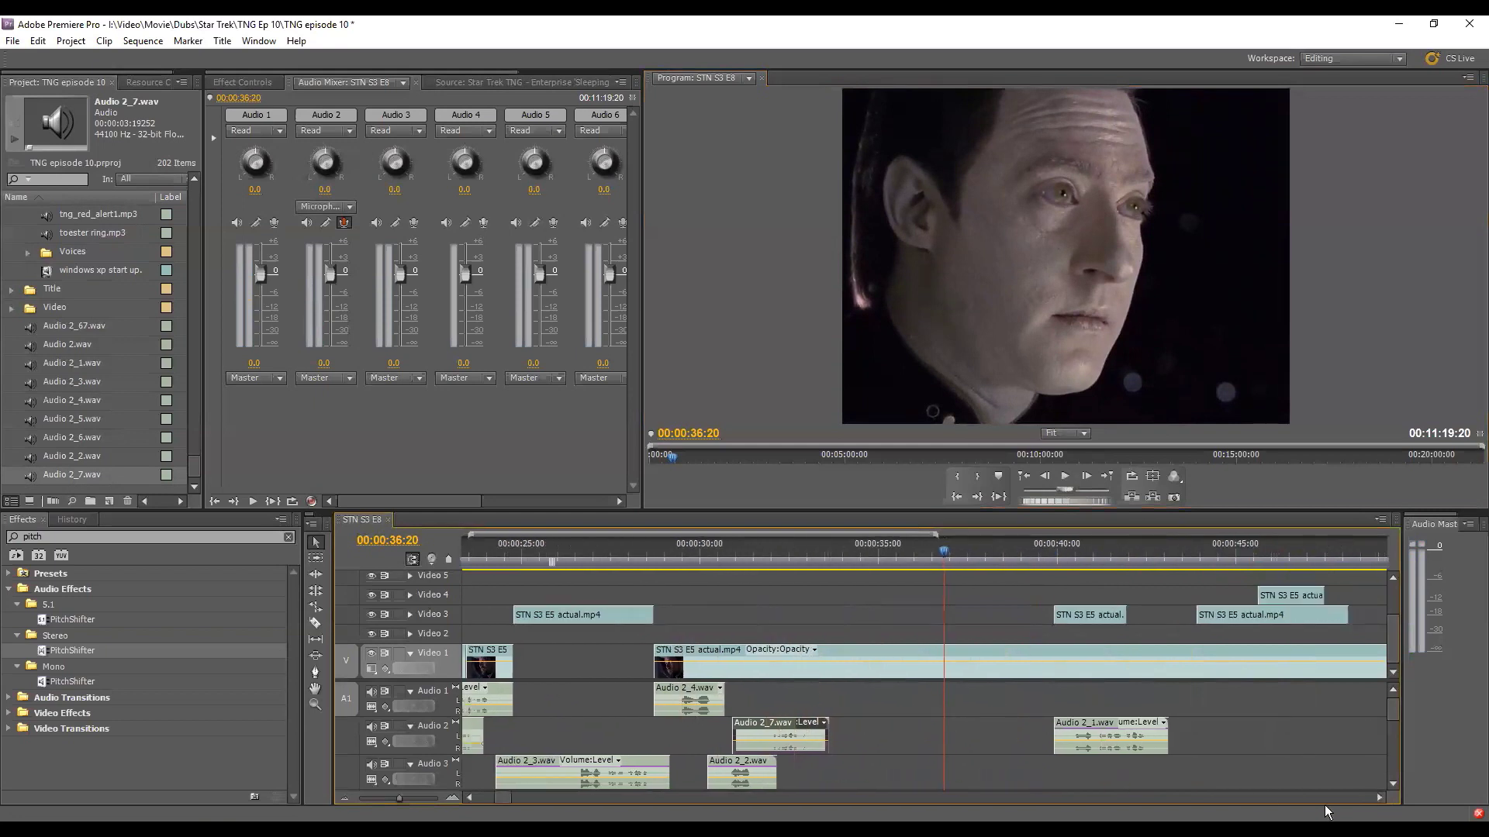
mouse_move(1069, 556)
left_mouse_down()
mouse_move(1090, 553)
mouse_move(1073, 558)
left_mouse_up()
left_click(1073, 483)
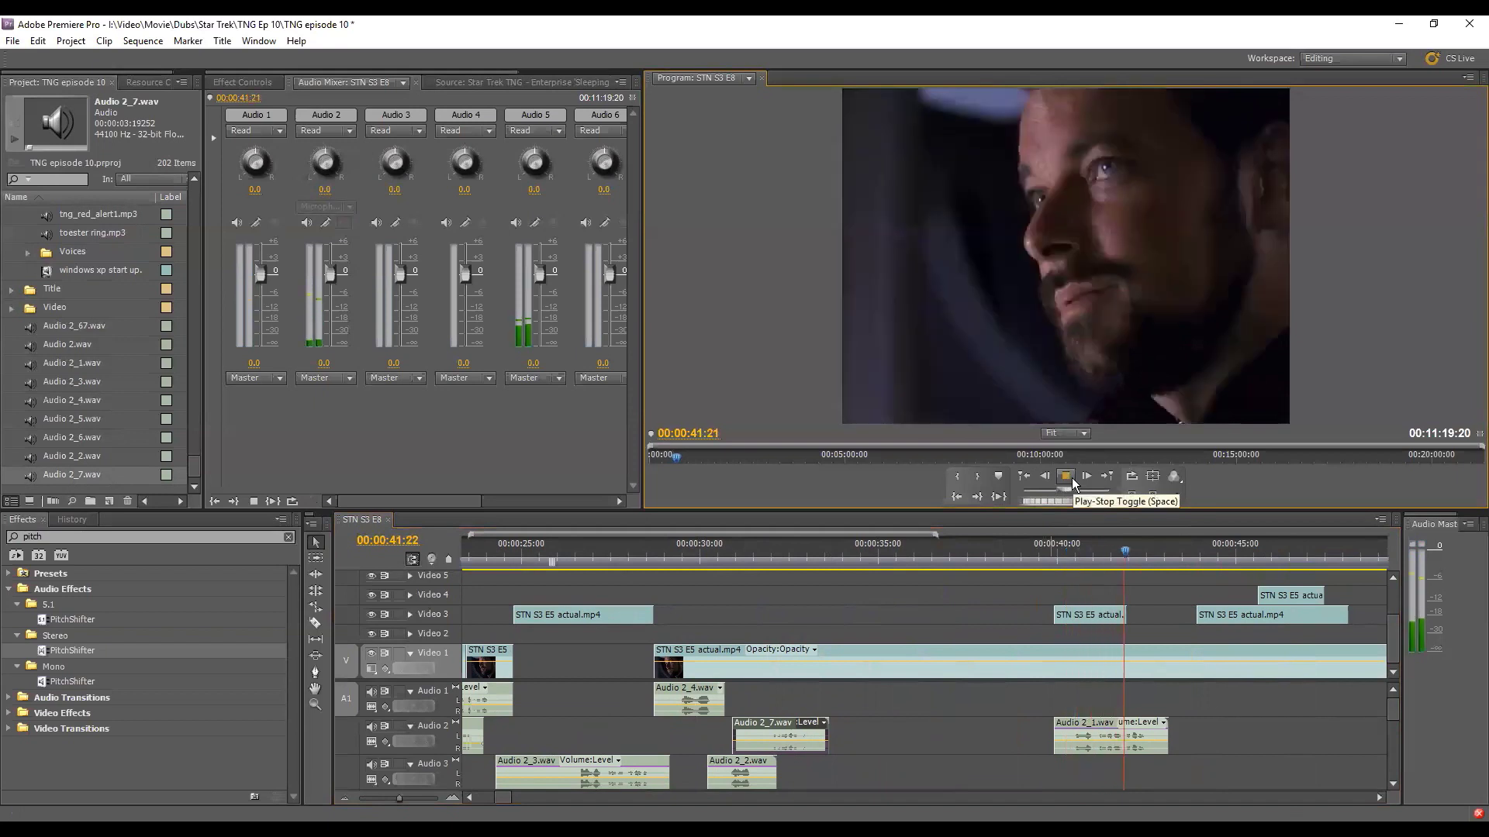
left_click(1068, 479)
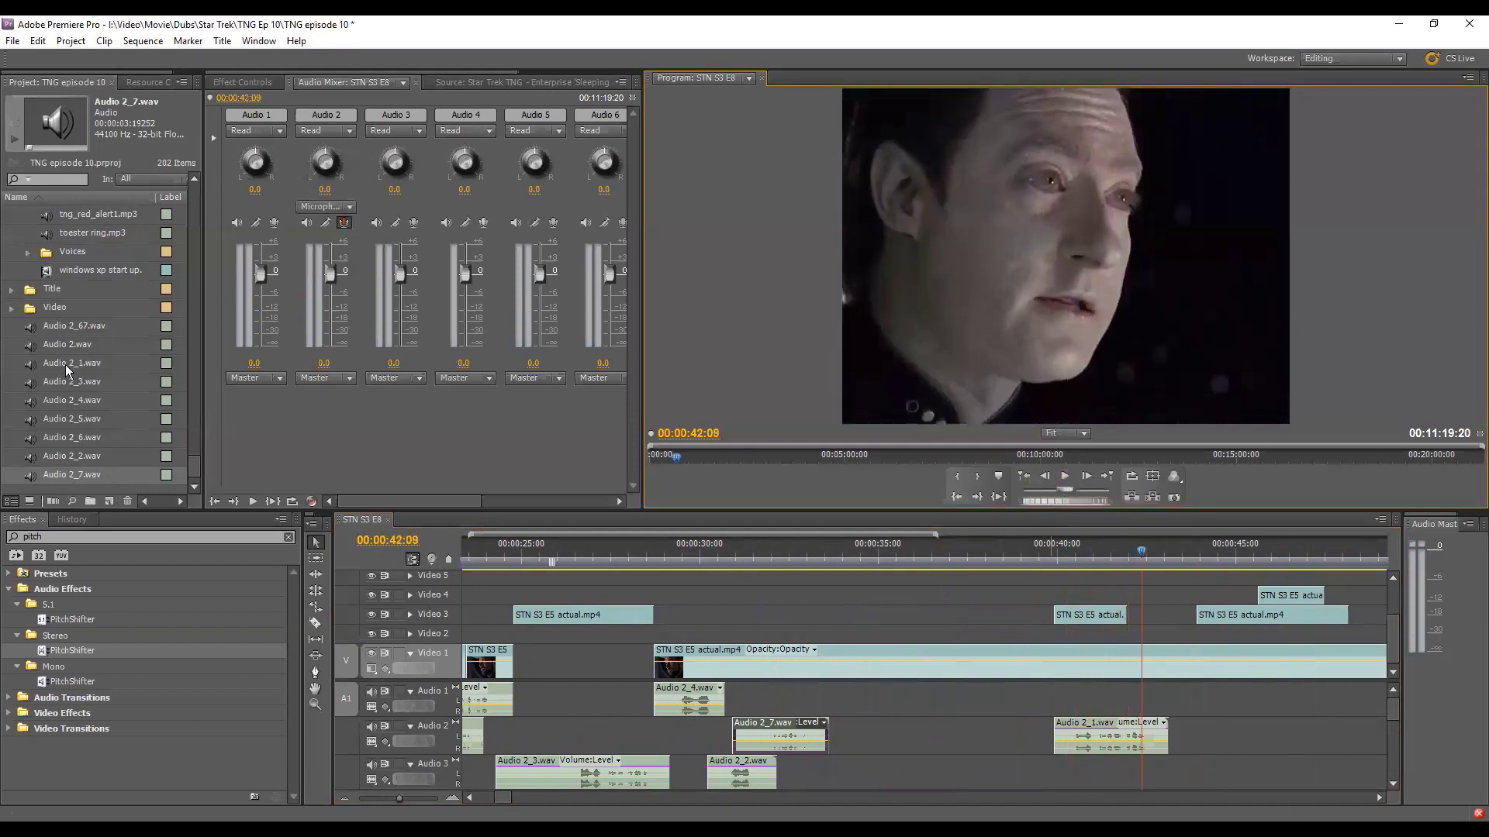
left_click(29, 365)
key("Delete")
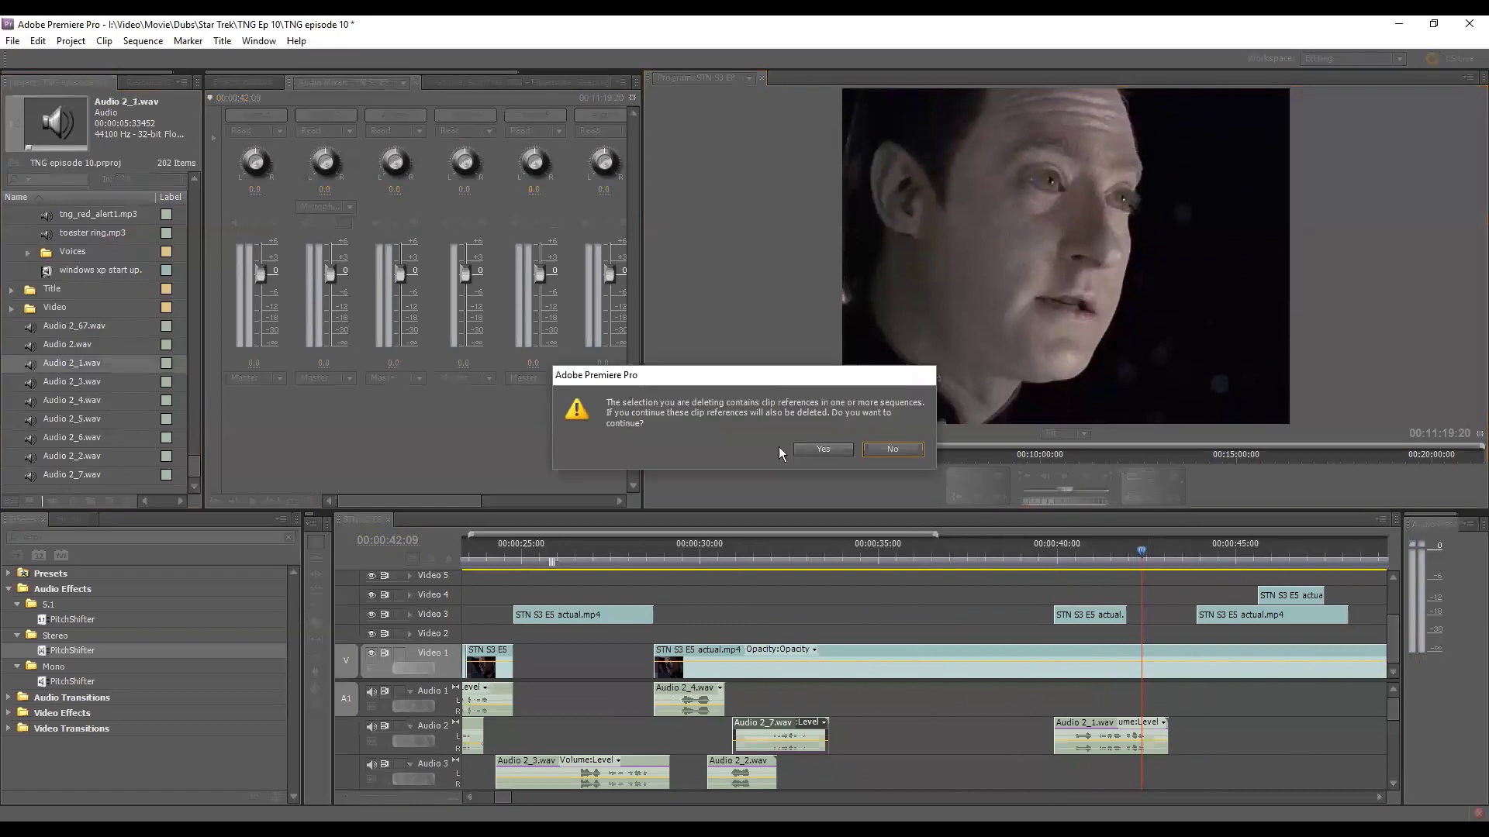
left_click(835, 452)
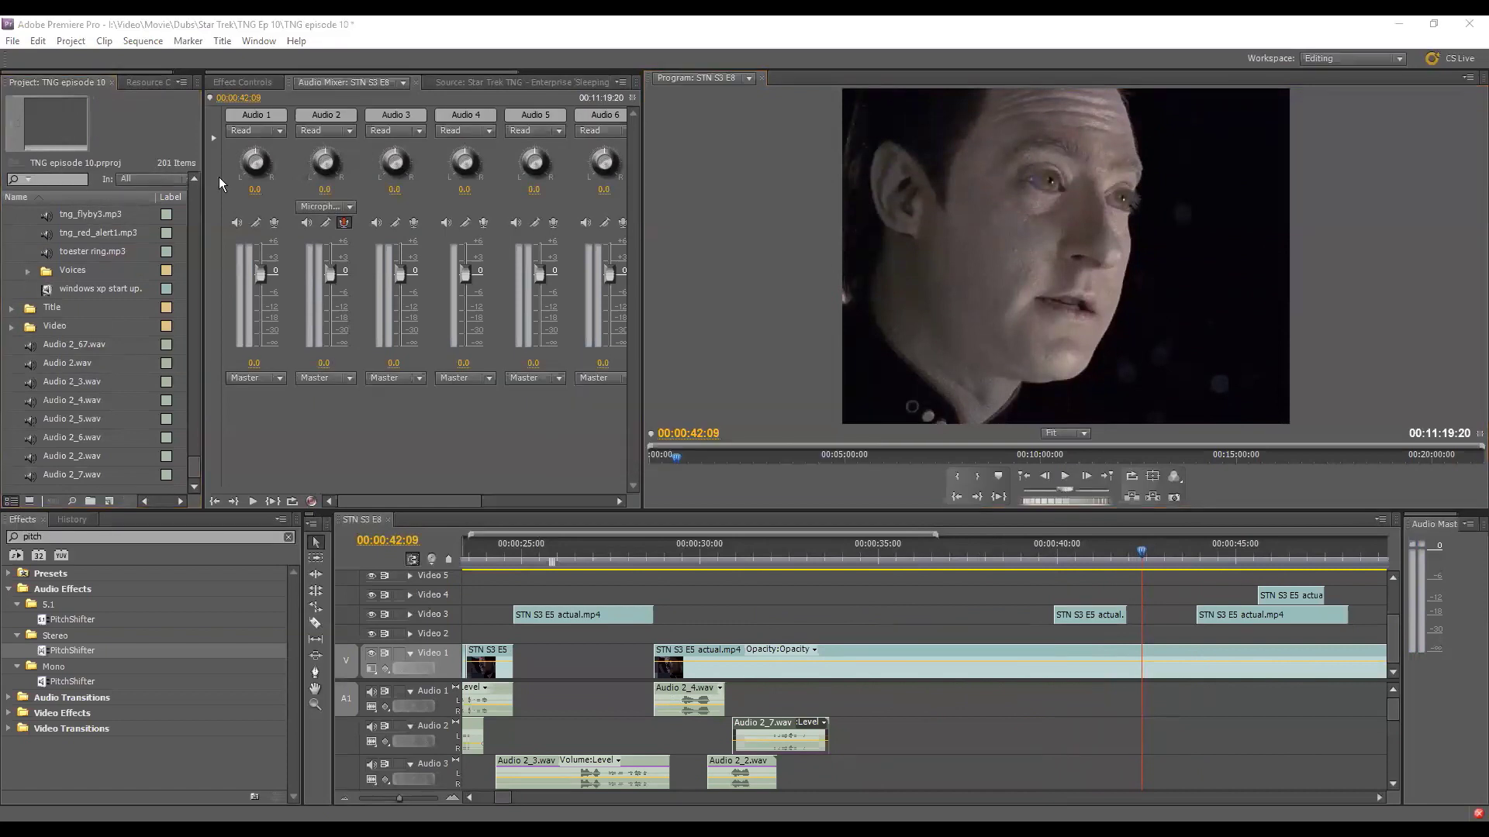
Move the Audio 2_7.wav clip up from Audio 2 to Audio 1 and play it back from 00:00:32:01
left_click(879, 732)
left_click(772, 549)
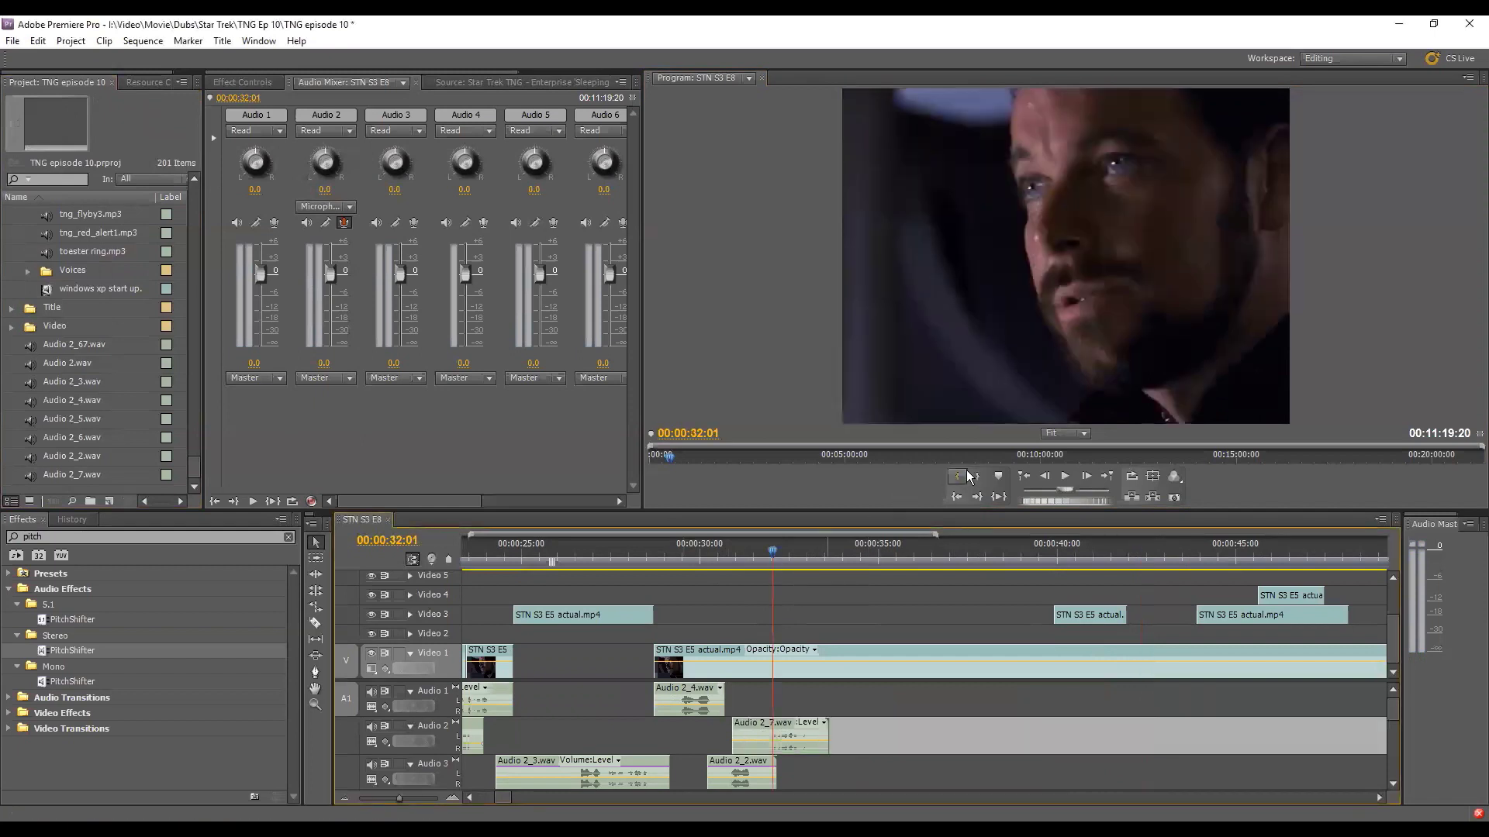
left_click(748, 727)
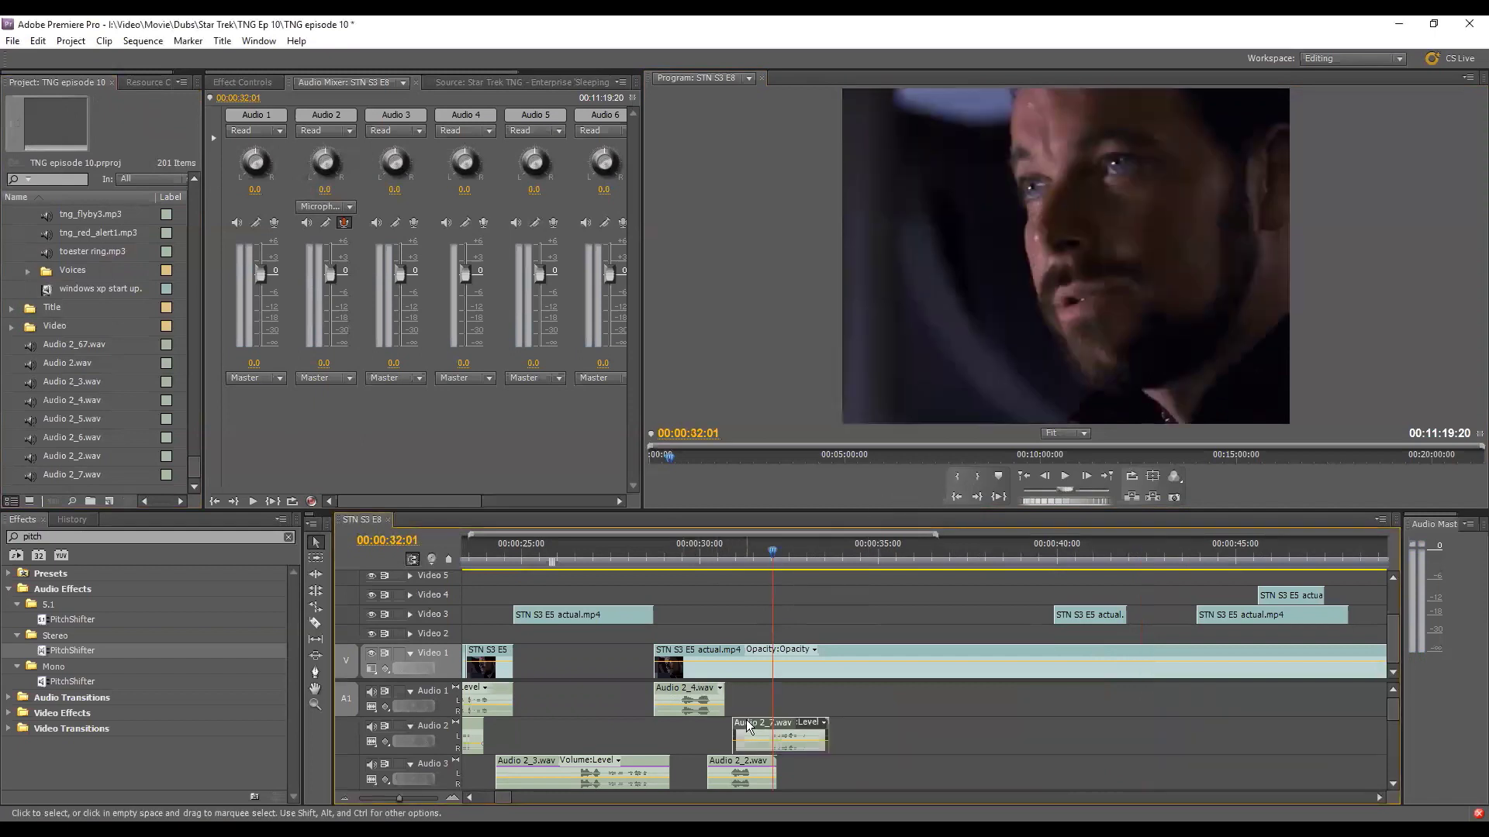
key("alt+Up")
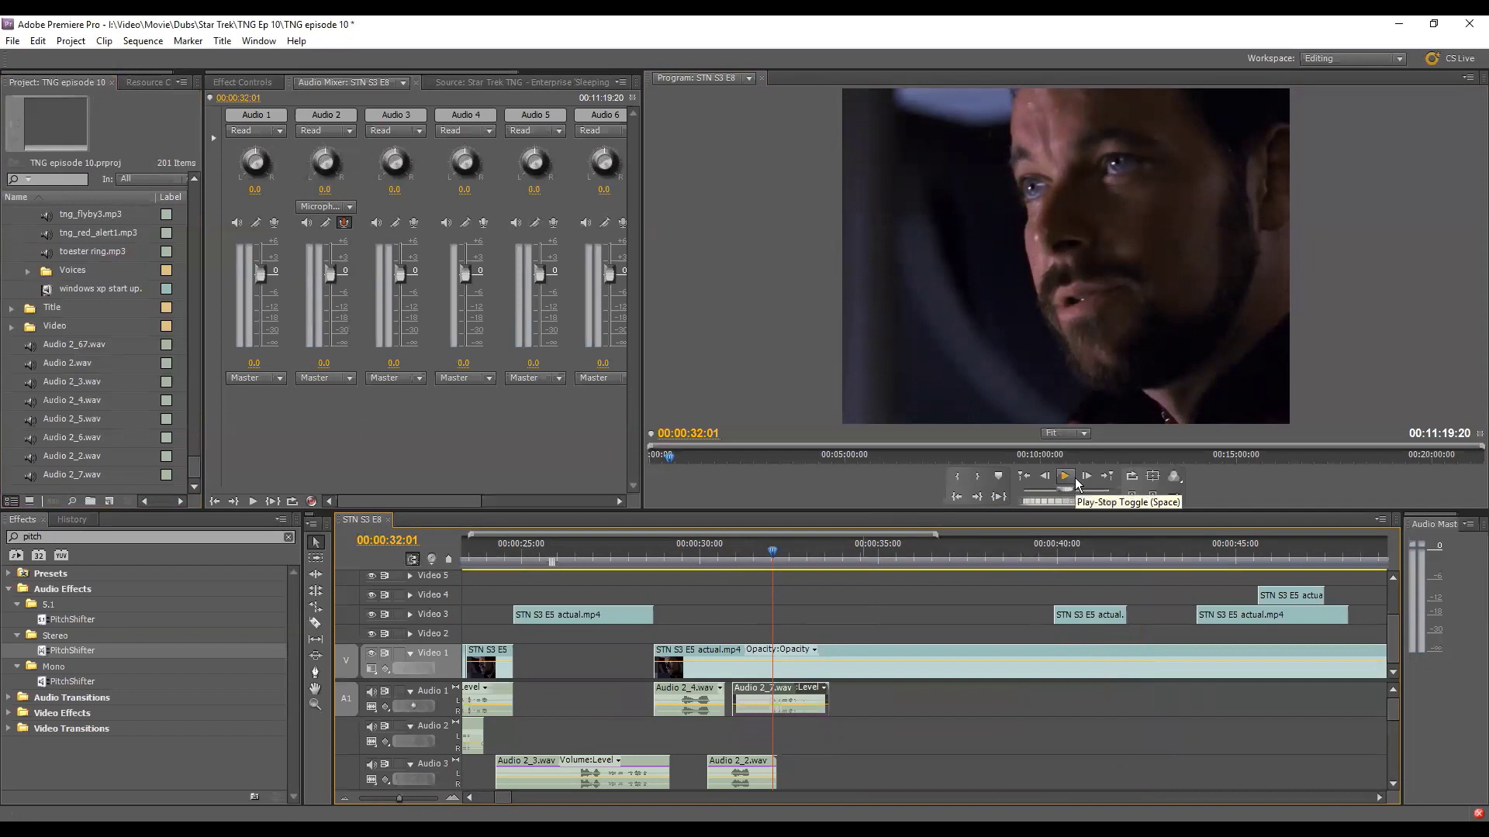
left_click(1075, 481)
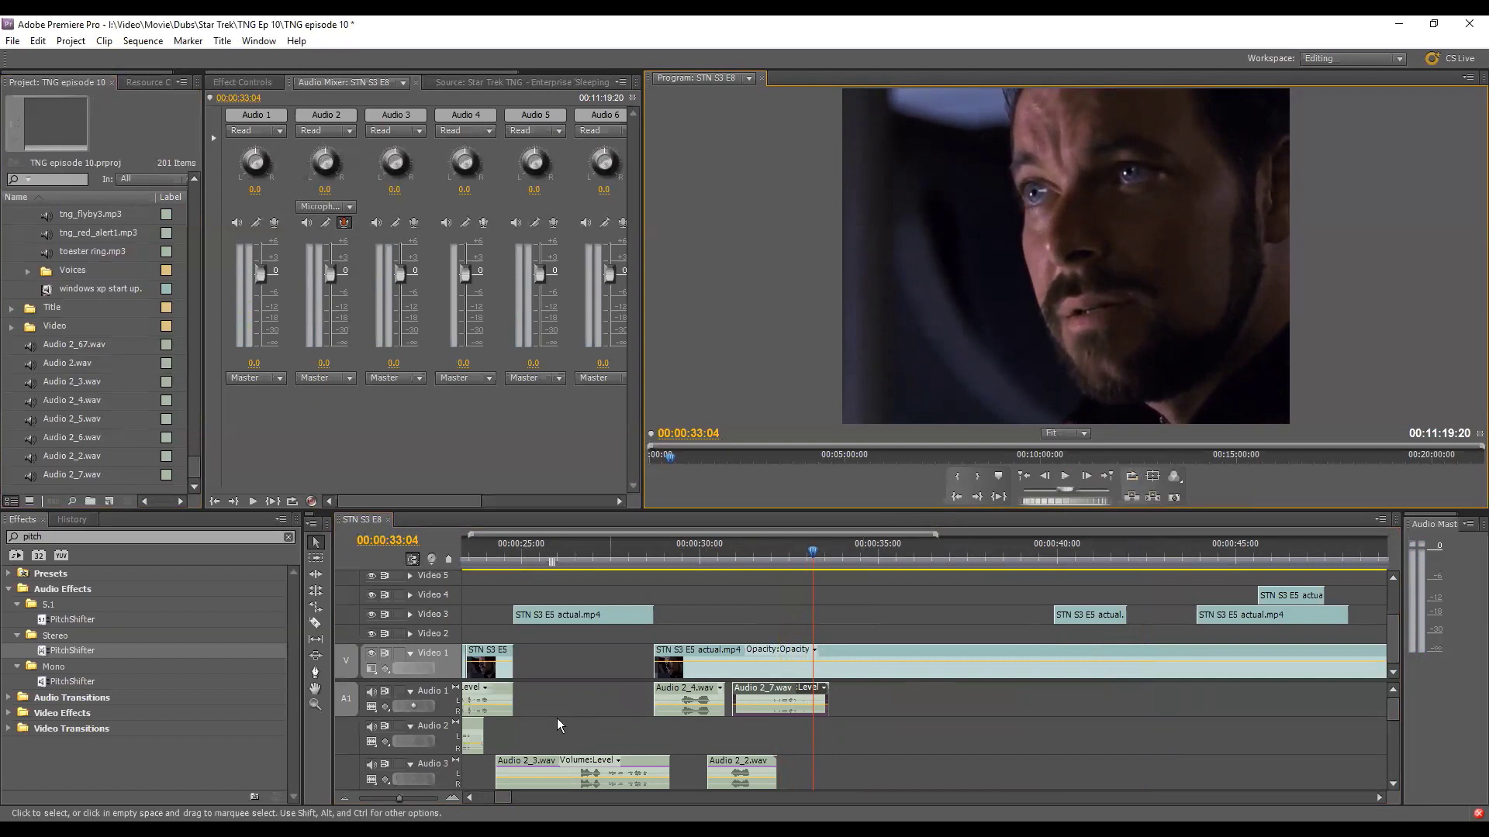
Play back from 00:00:29:05 and replay the end of Audio 2_7.wav to check the dialogue sync
mouse_move(496, 797)
left_mouse_down()
mouse_move(482, 810)
mouse_move(485, 799)
left_mouse_up()
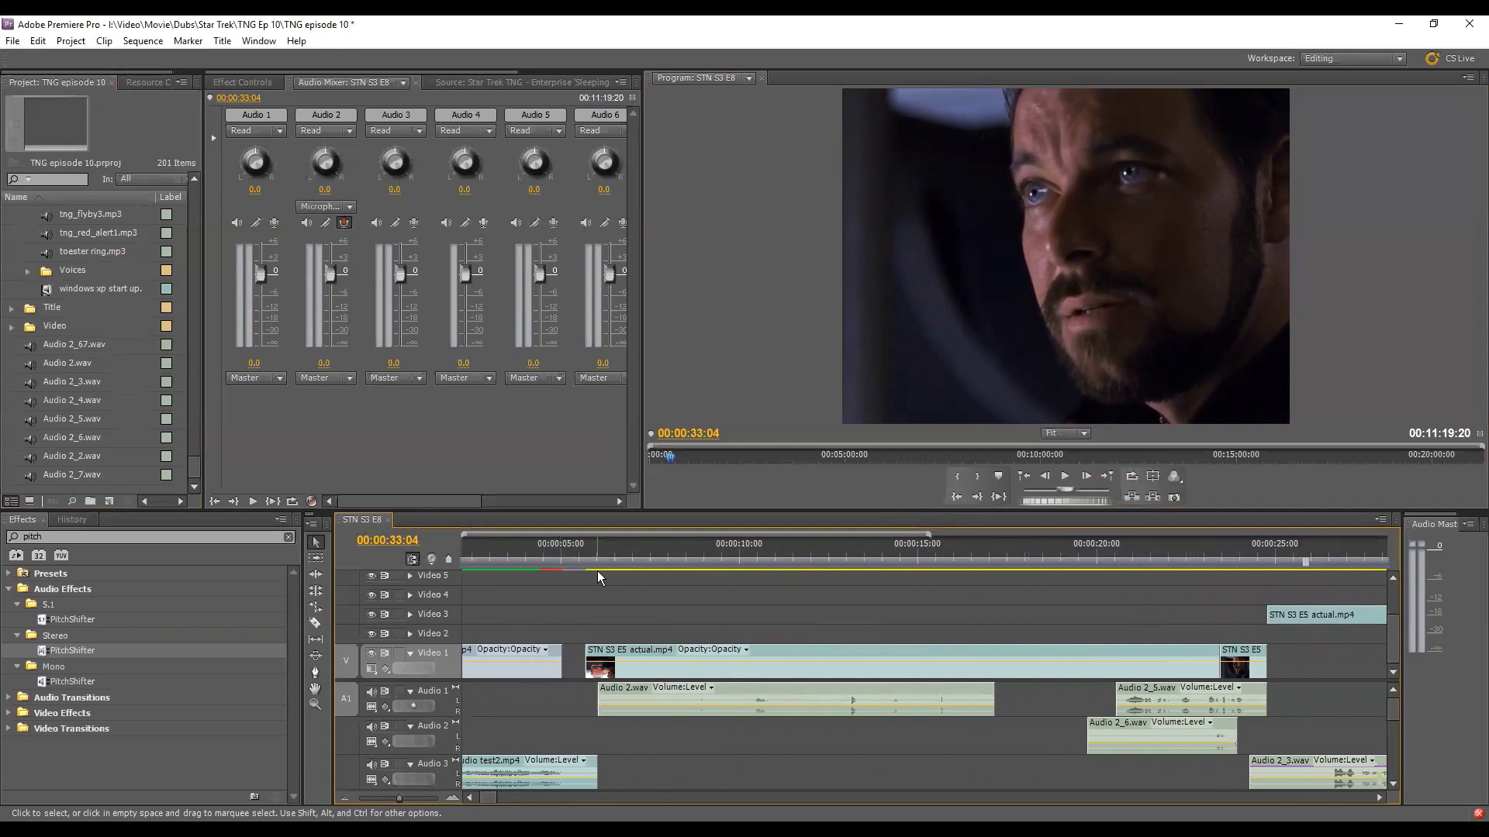
left_click_drag(597, 565, 1155, 581)
left_click_drag(1105, 502, 1091, 505)
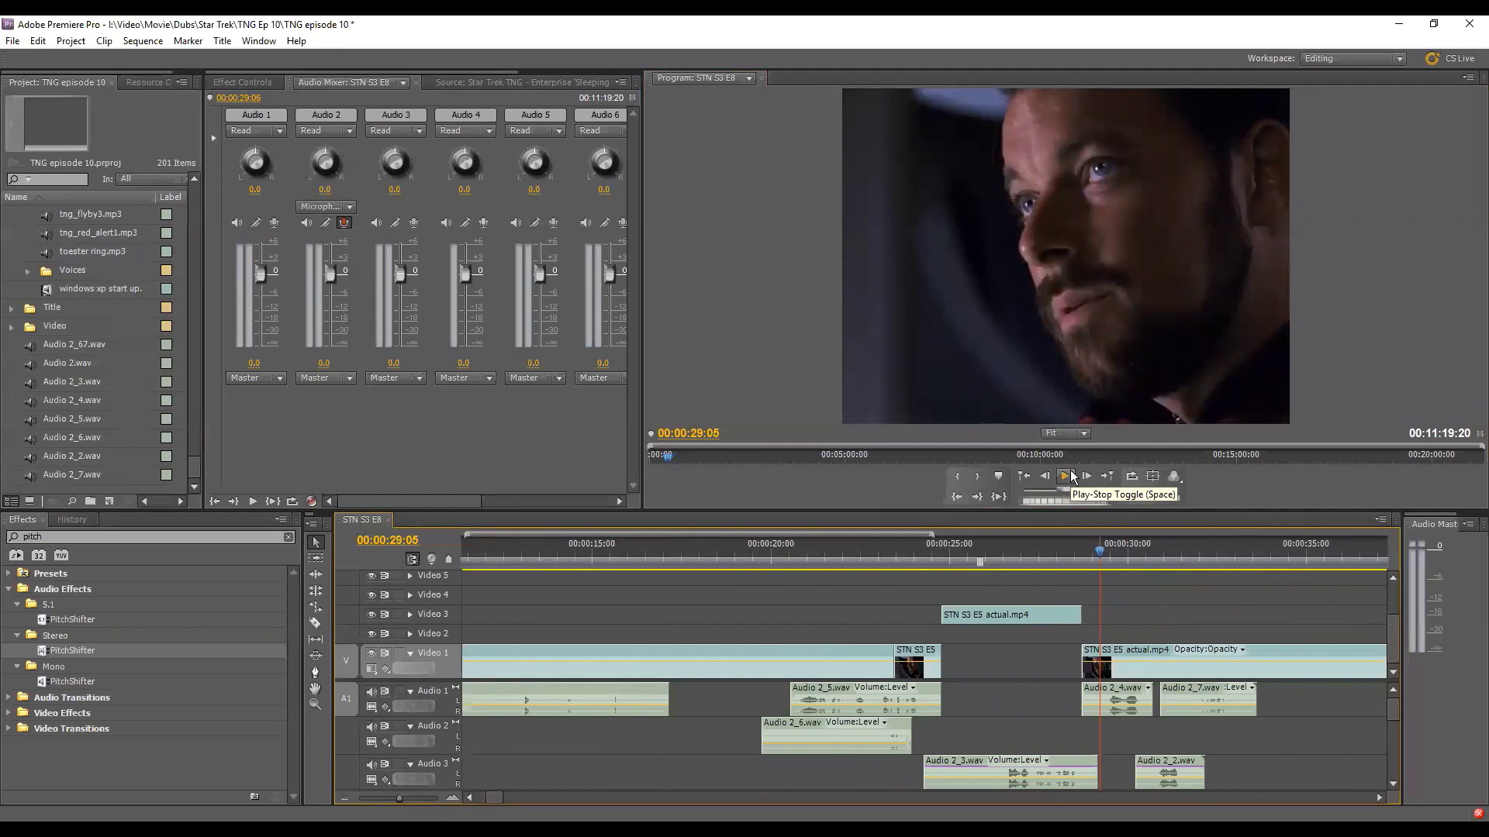
left_click(1071, 476)
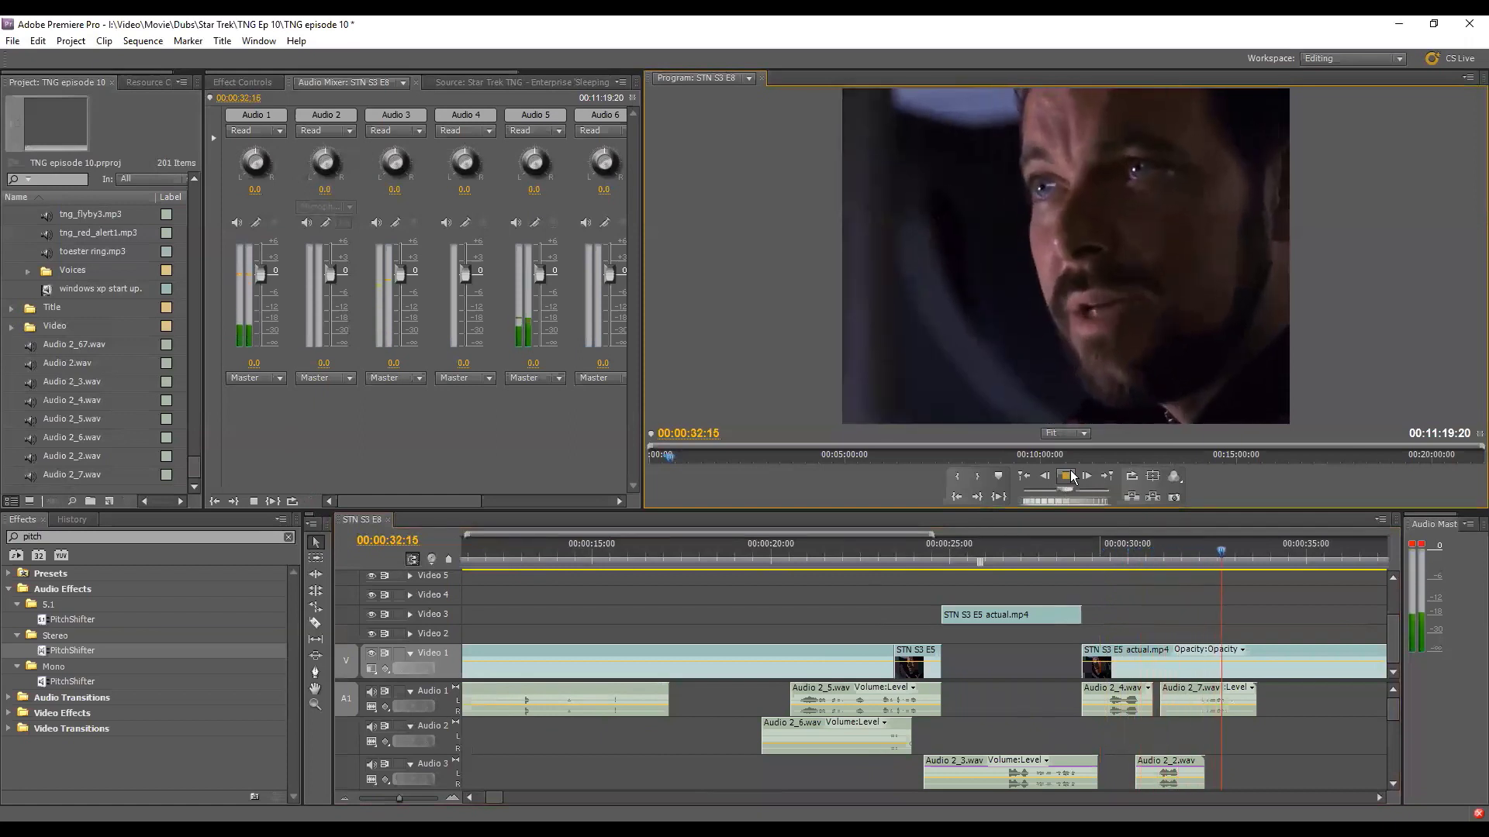
left_click(1072, 476)
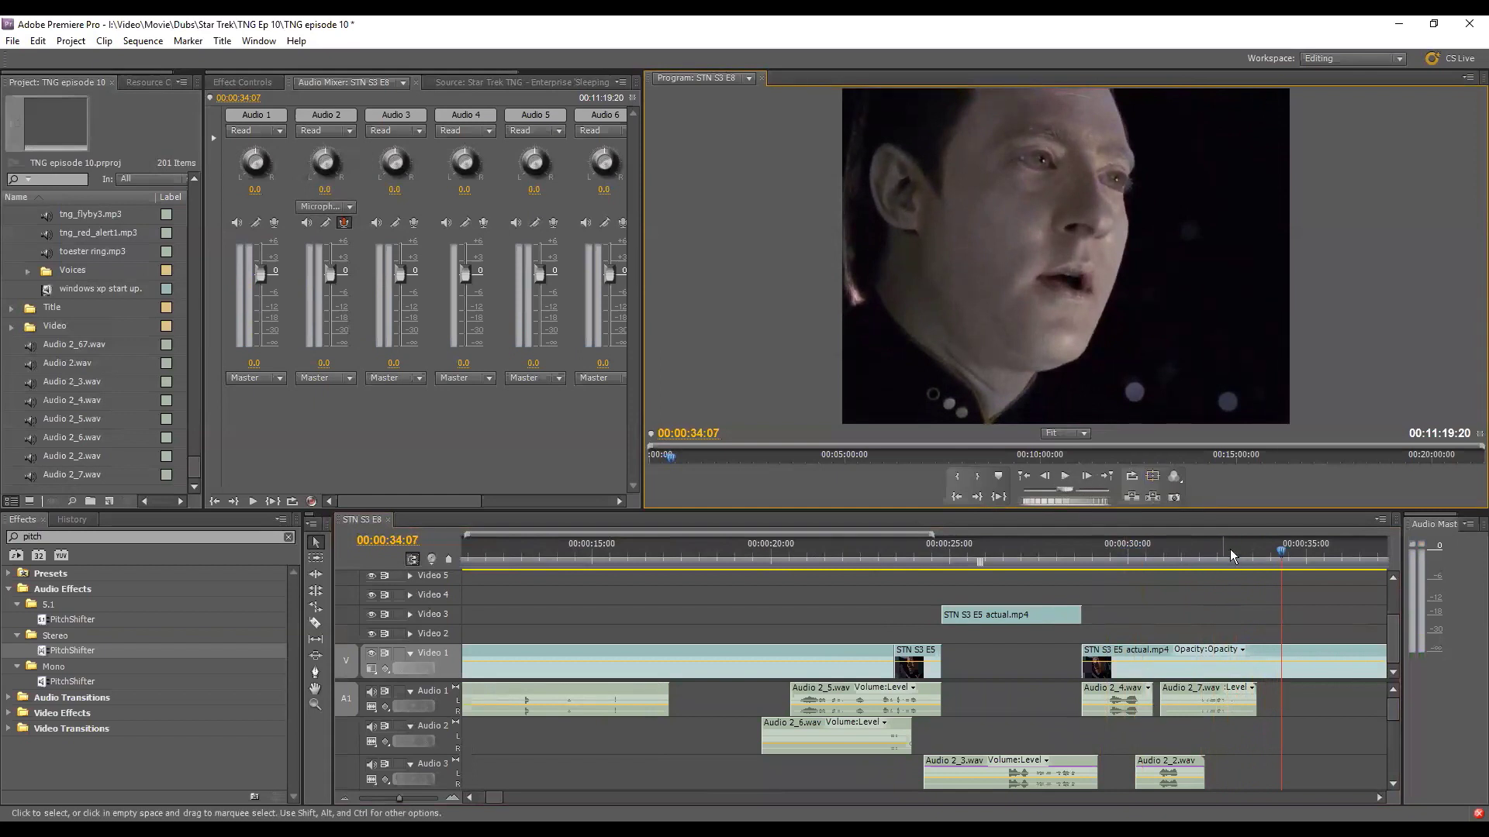
left_click(1204, 552)
left_click(1073, 485)
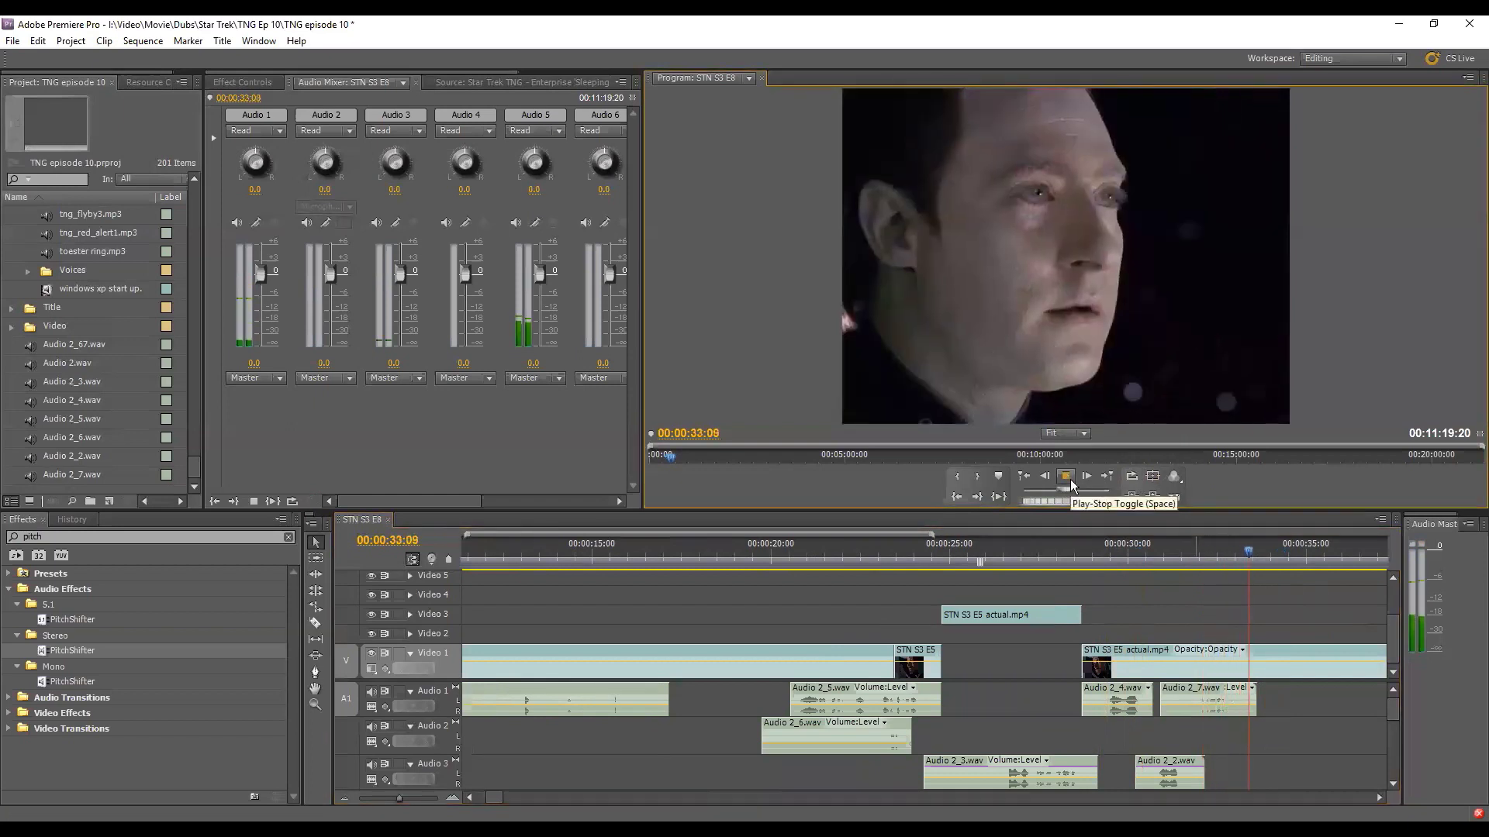
key("space")
Record a new dialogue take on Audio 2 from 00:00:32:06 to about 00:00:34:21
left_click(1208, 557)
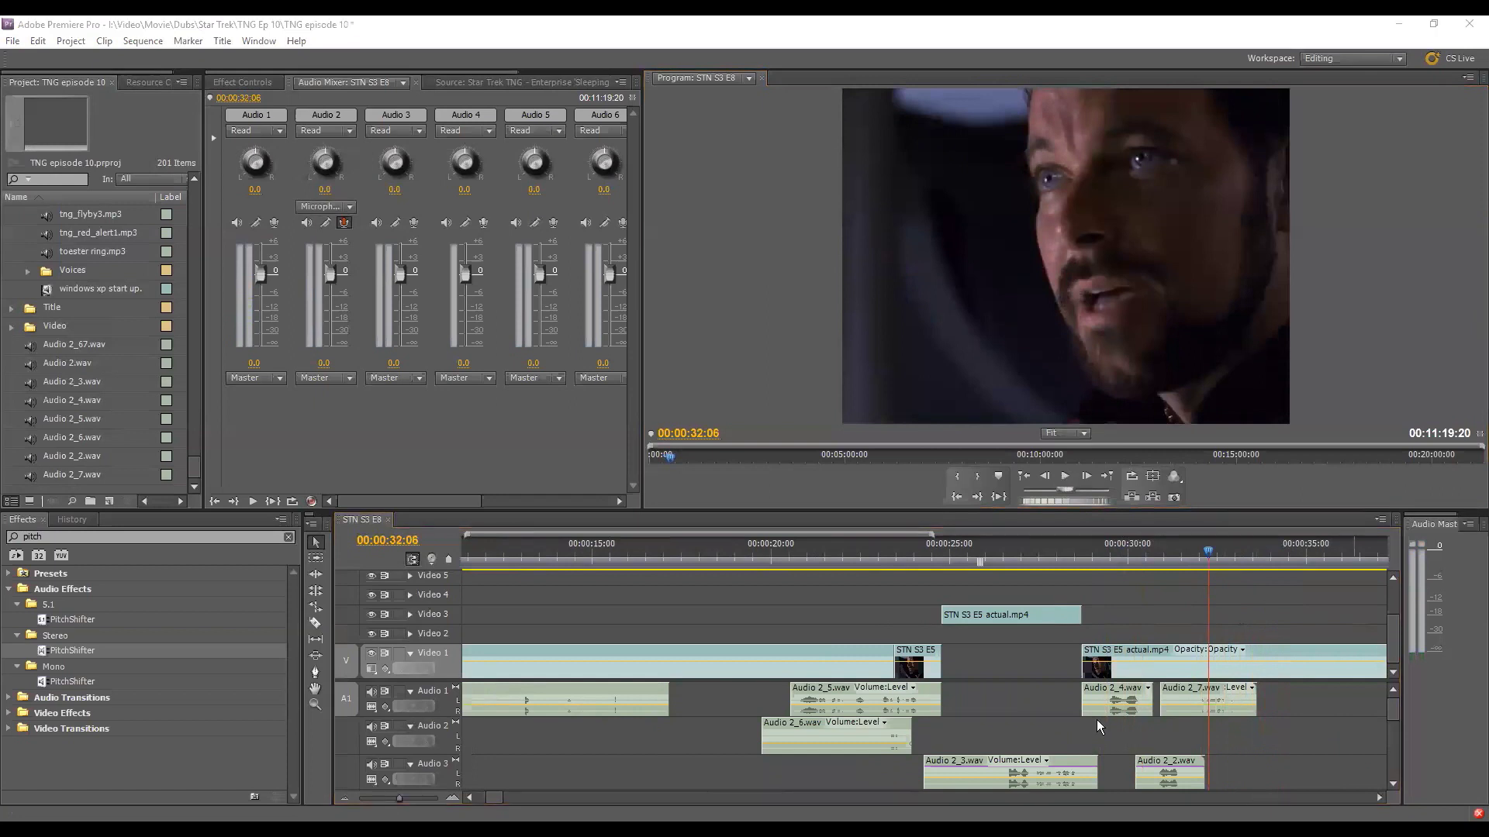
left_click(313, 509)
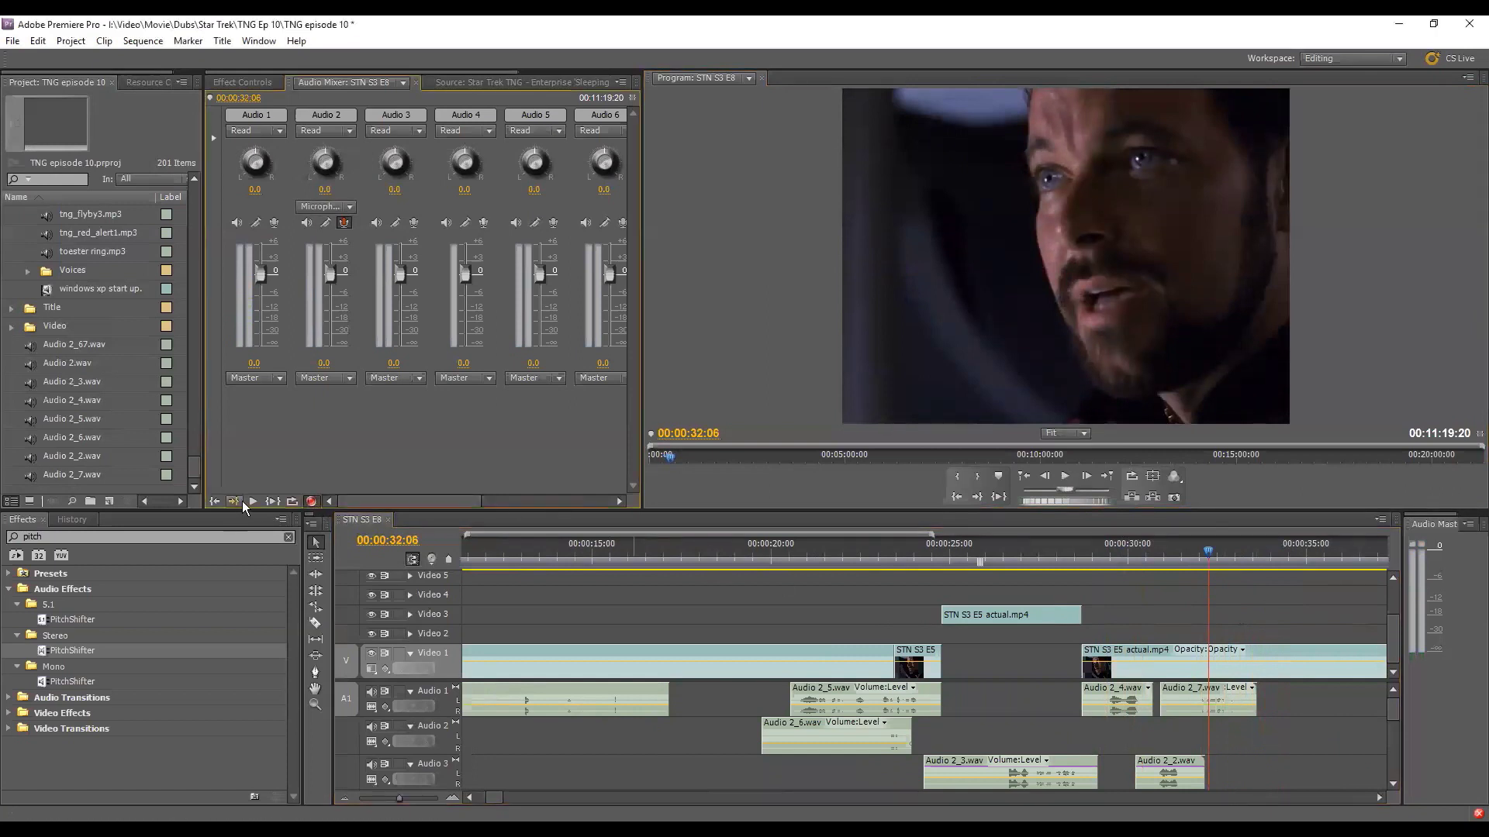
left_click(254, 502)
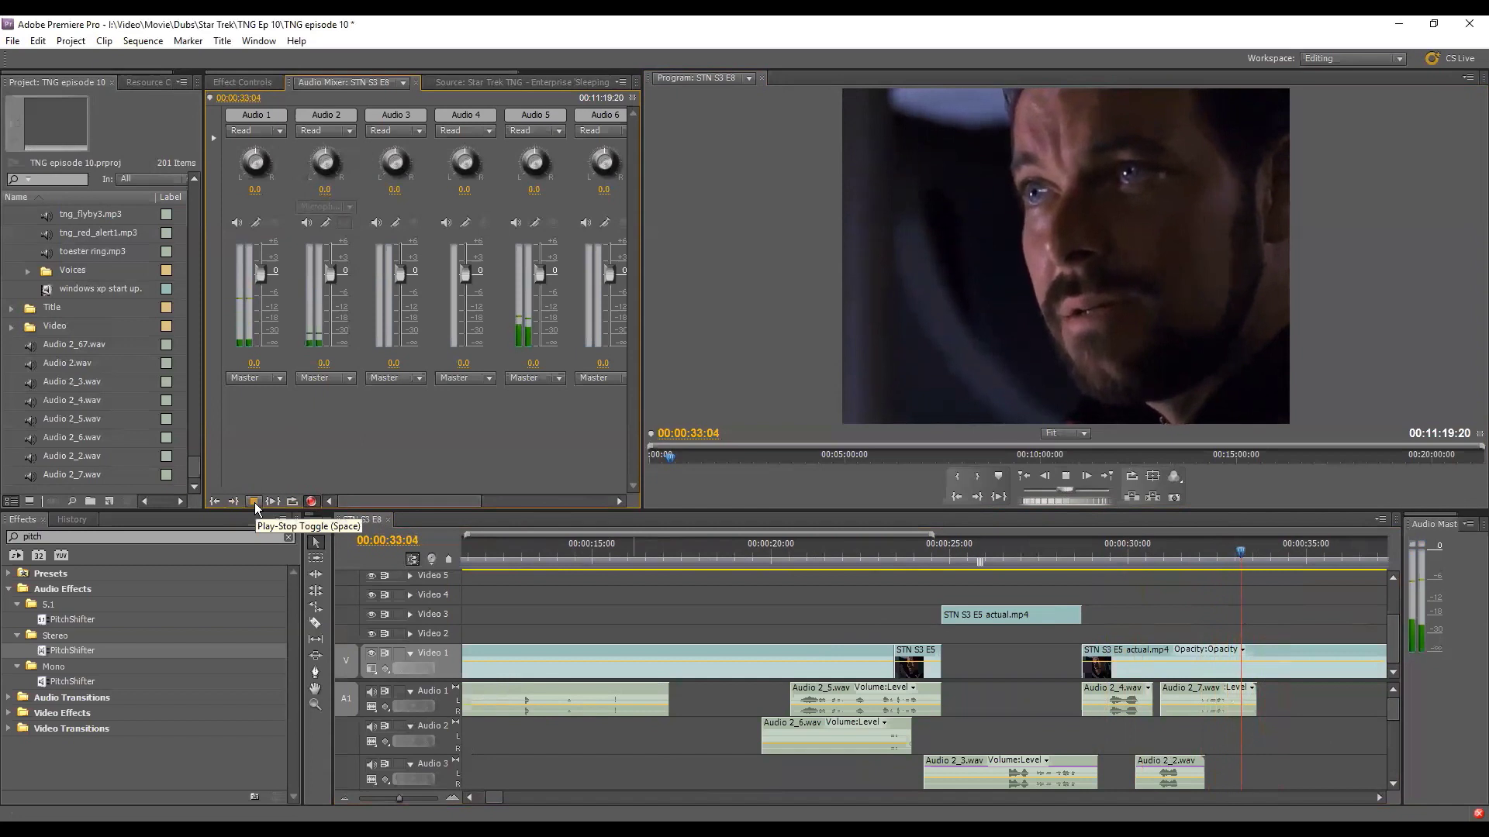
left_click(254, 503)
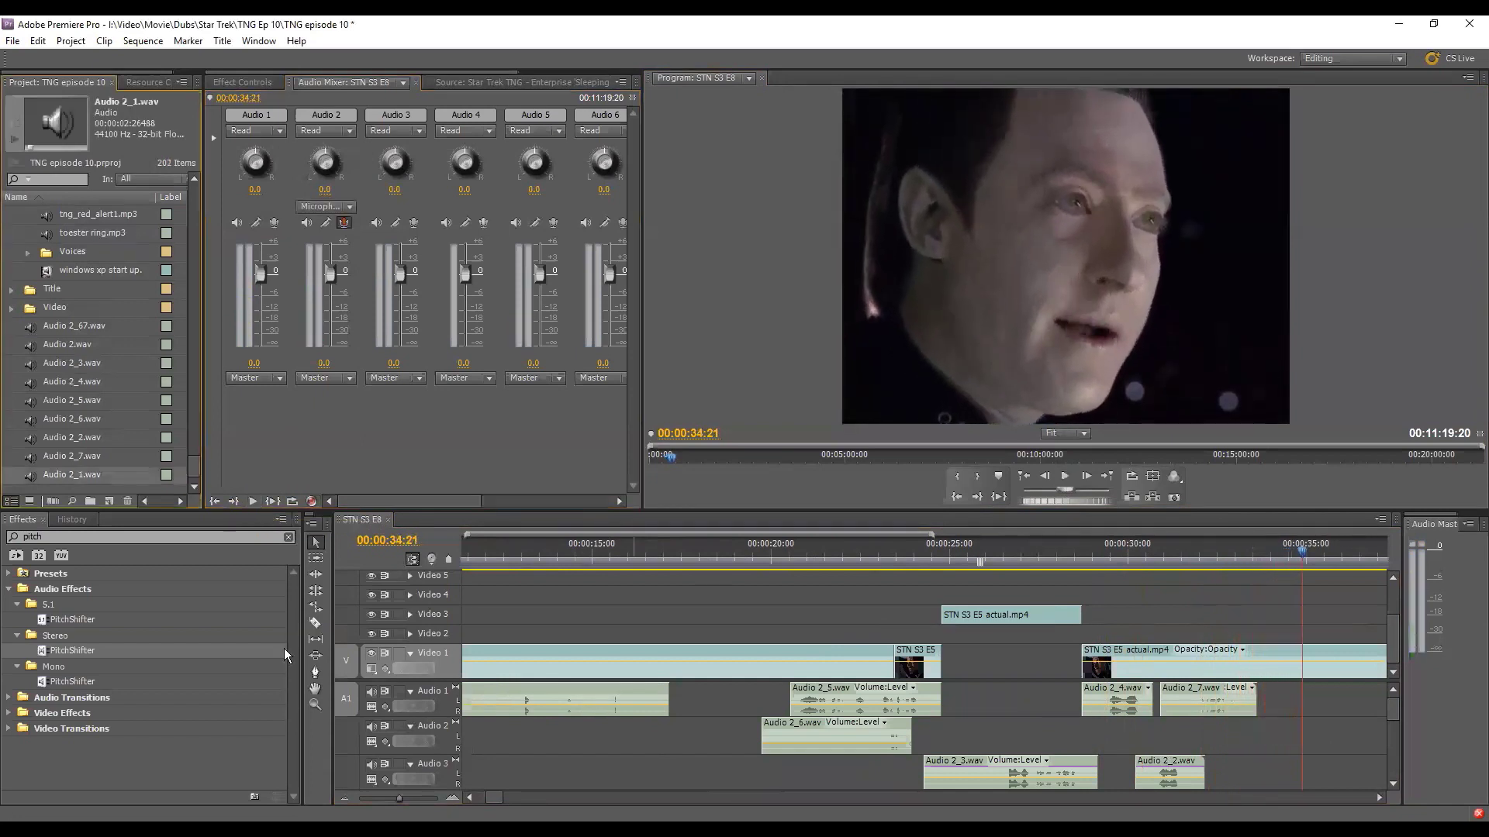
Trim a fraction of a second off the start of Audio 2_1.wav, slide it slightly earlier on Audio 2, and preview it
left_click(1242, 733)
left_click_drag(1211, 724, 1221, 730)
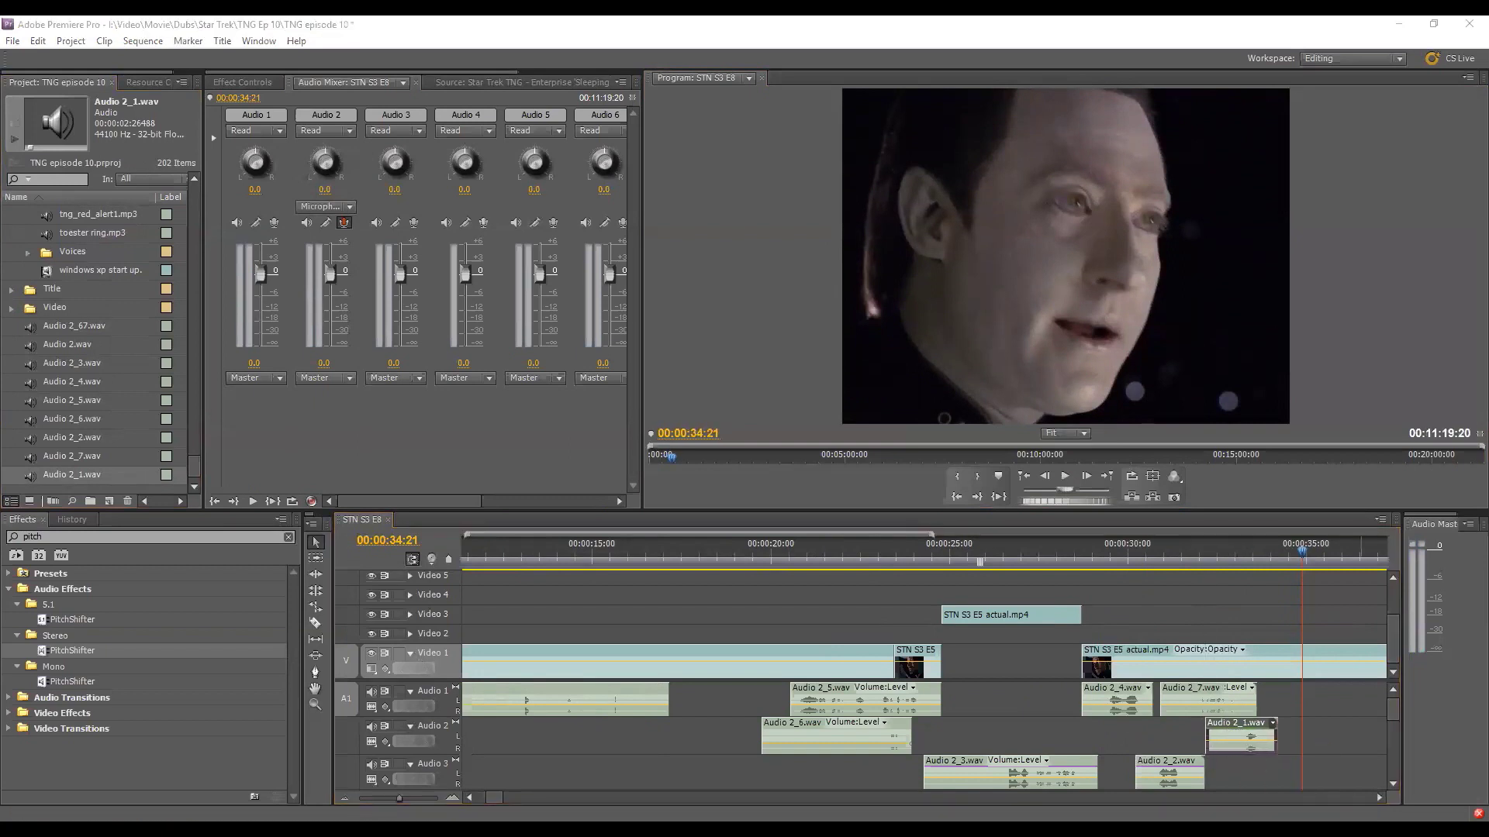
left_click(1180, 558)
left_click(1064, 476)
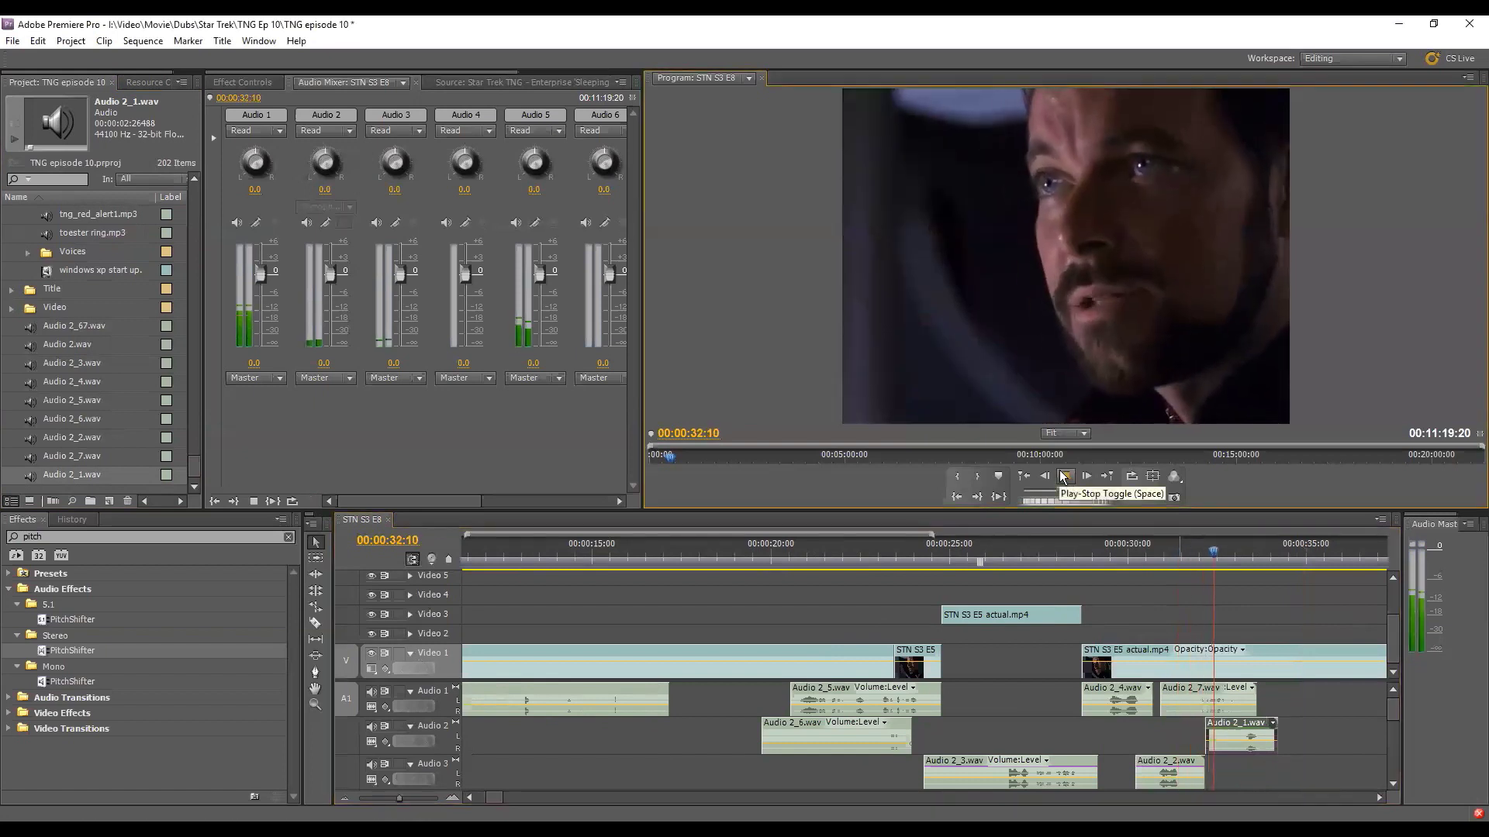
Shift the Audio 2_1.wav clip later to start at about 00:00:32:09 and replay it to check its sync
left_click(1214, 566)
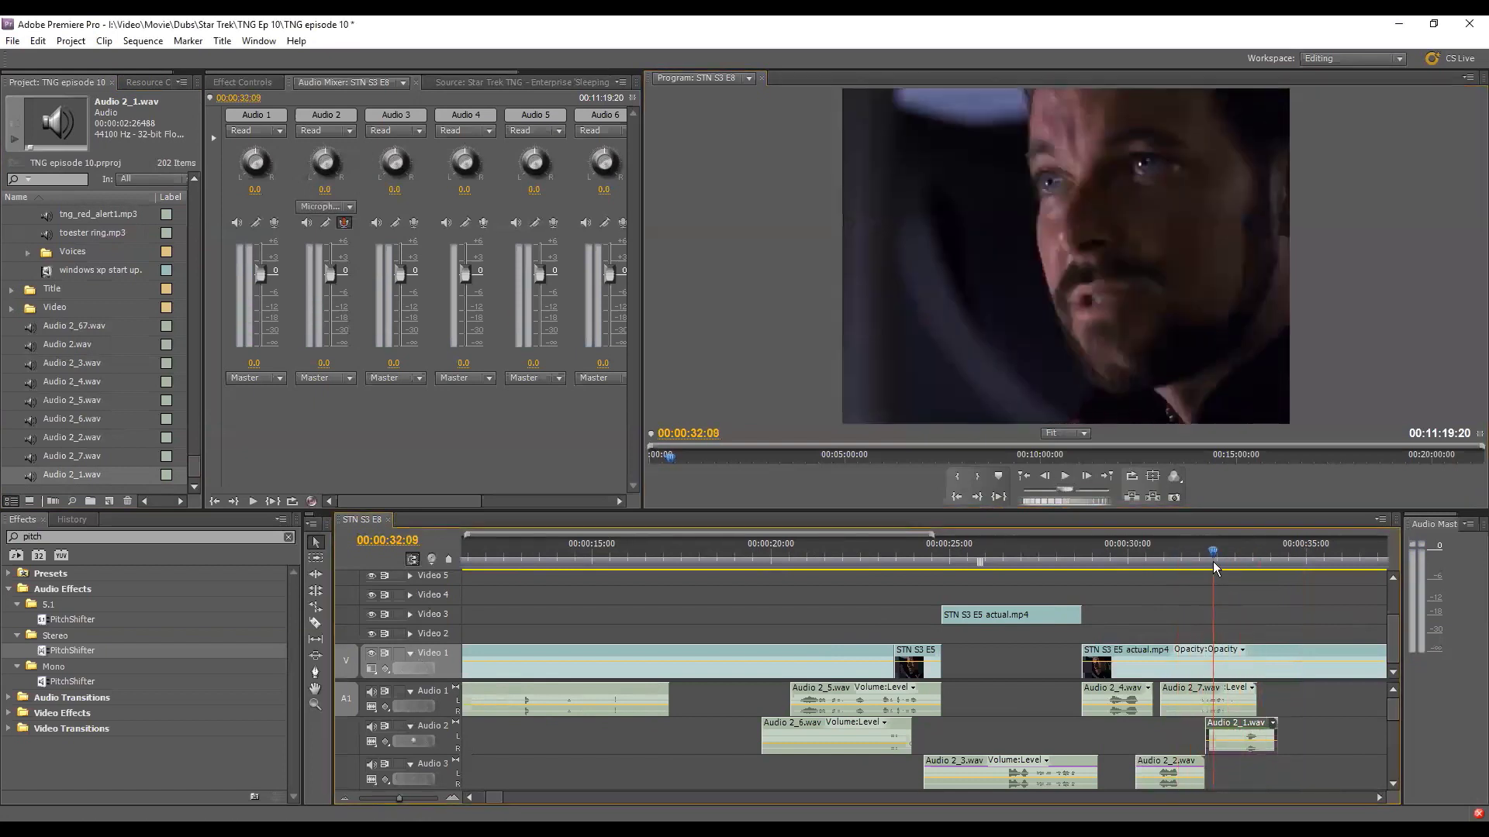
left_click_drag(1239, 729, 1247, 729)
left_click(1064, 476)
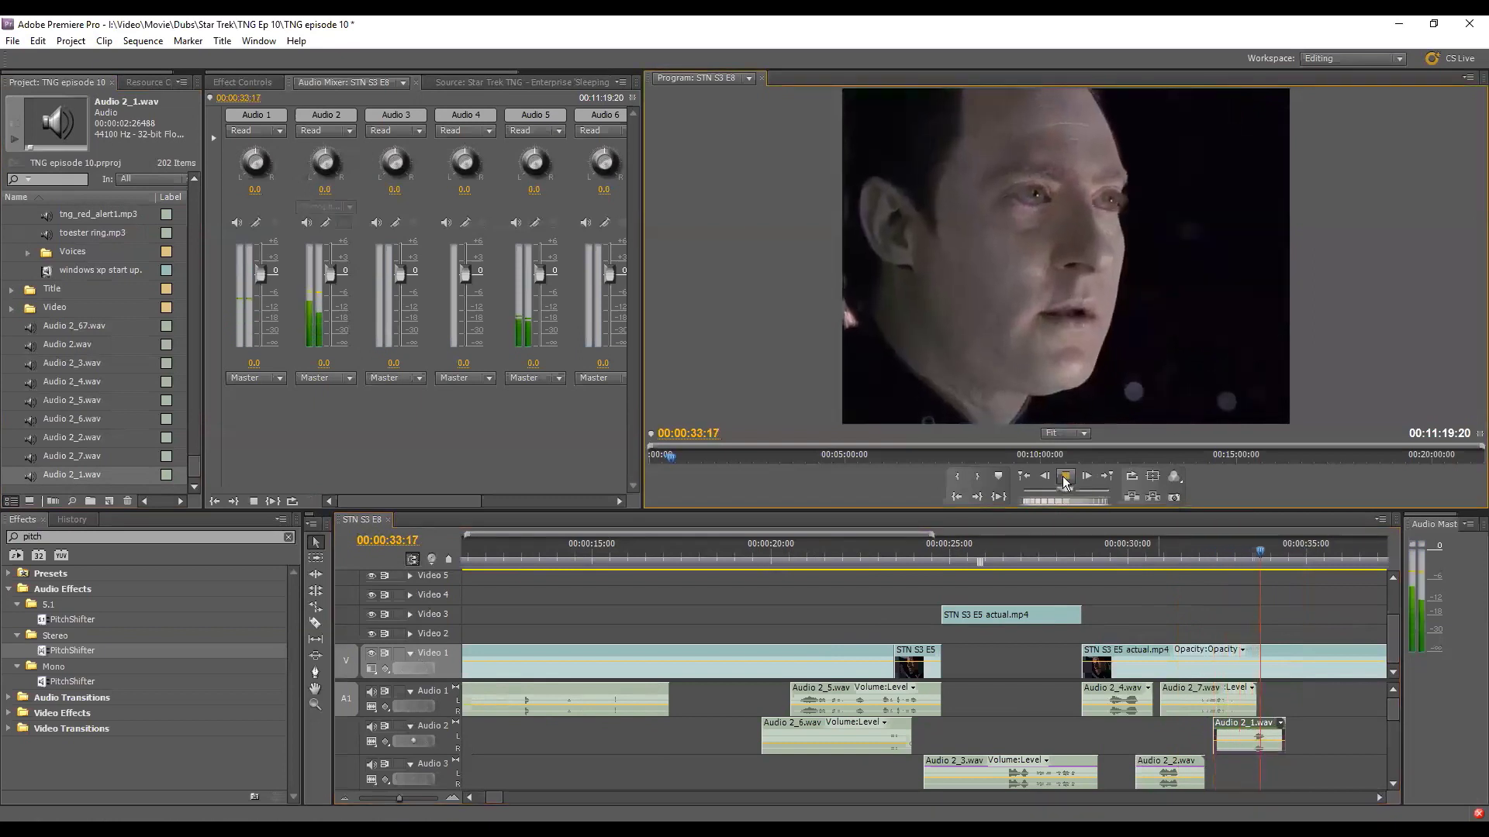
left_click(1063, 476)
left_click(1204, 555)
left_click(1064, 476)
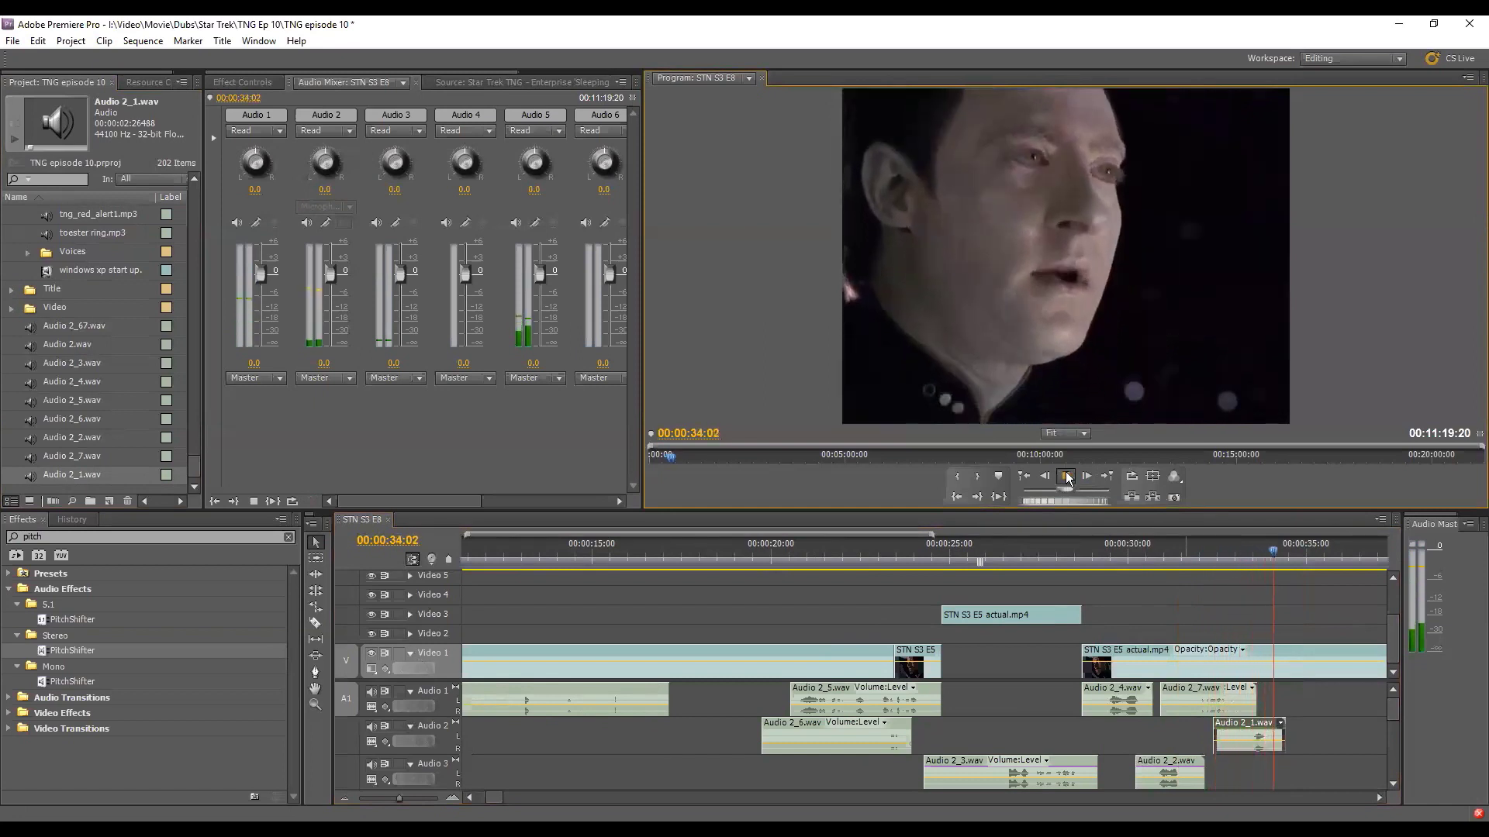
left_click(1065, 476)
left_click(1213, 557)
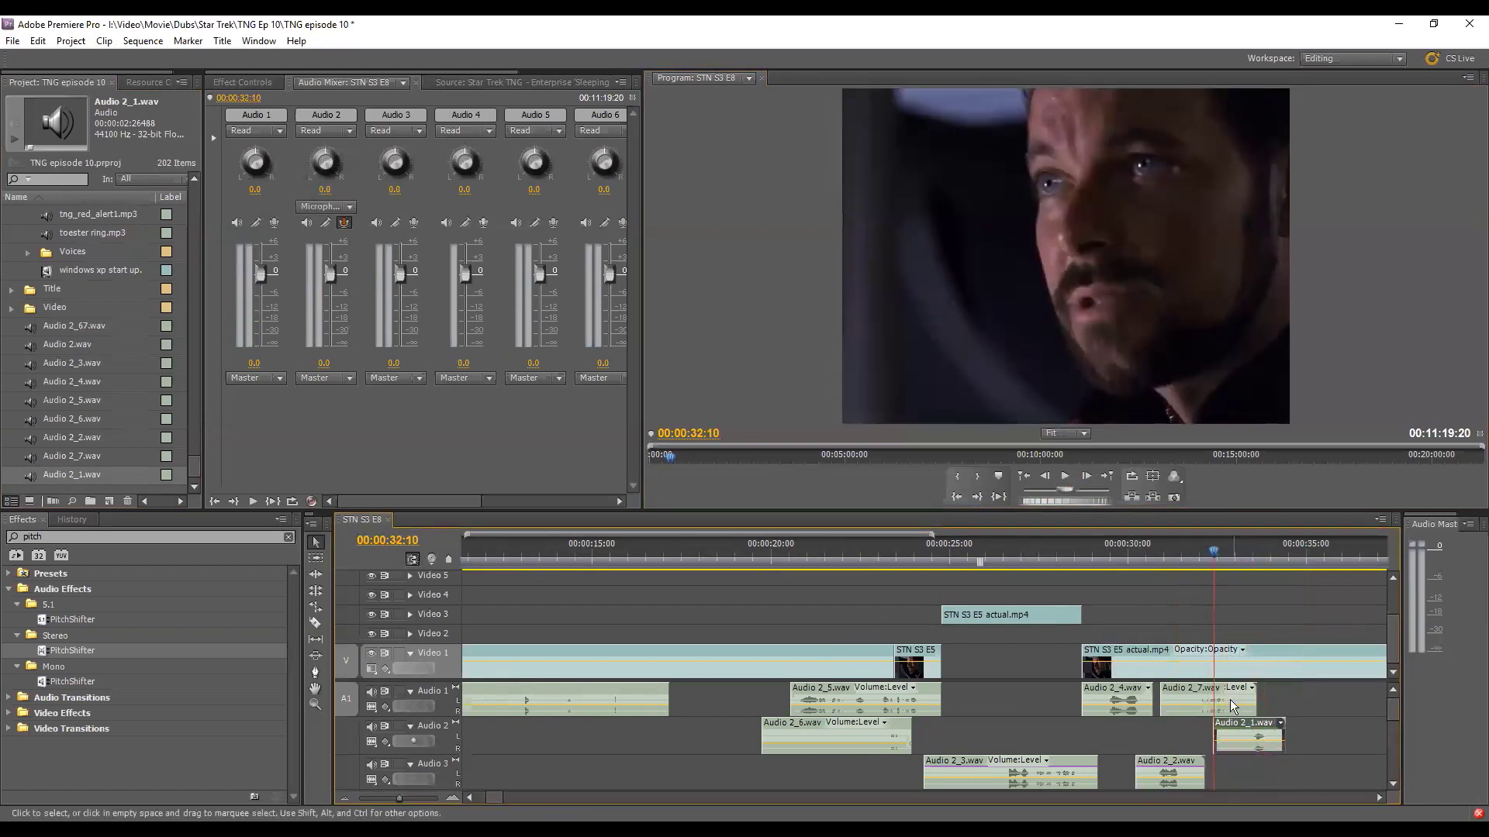
left_click(1067, 476)
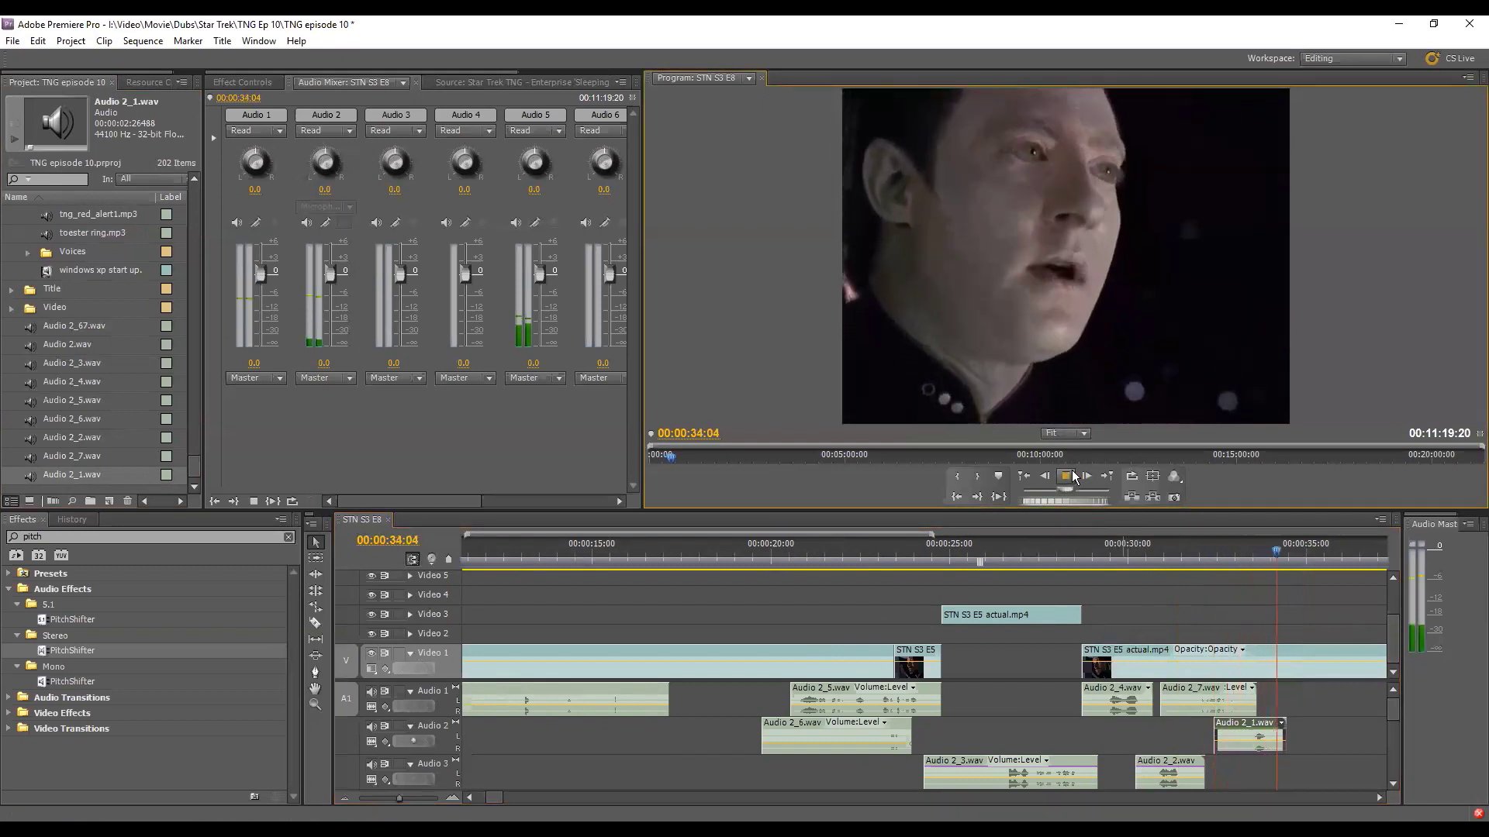
left_click(1066, 476)
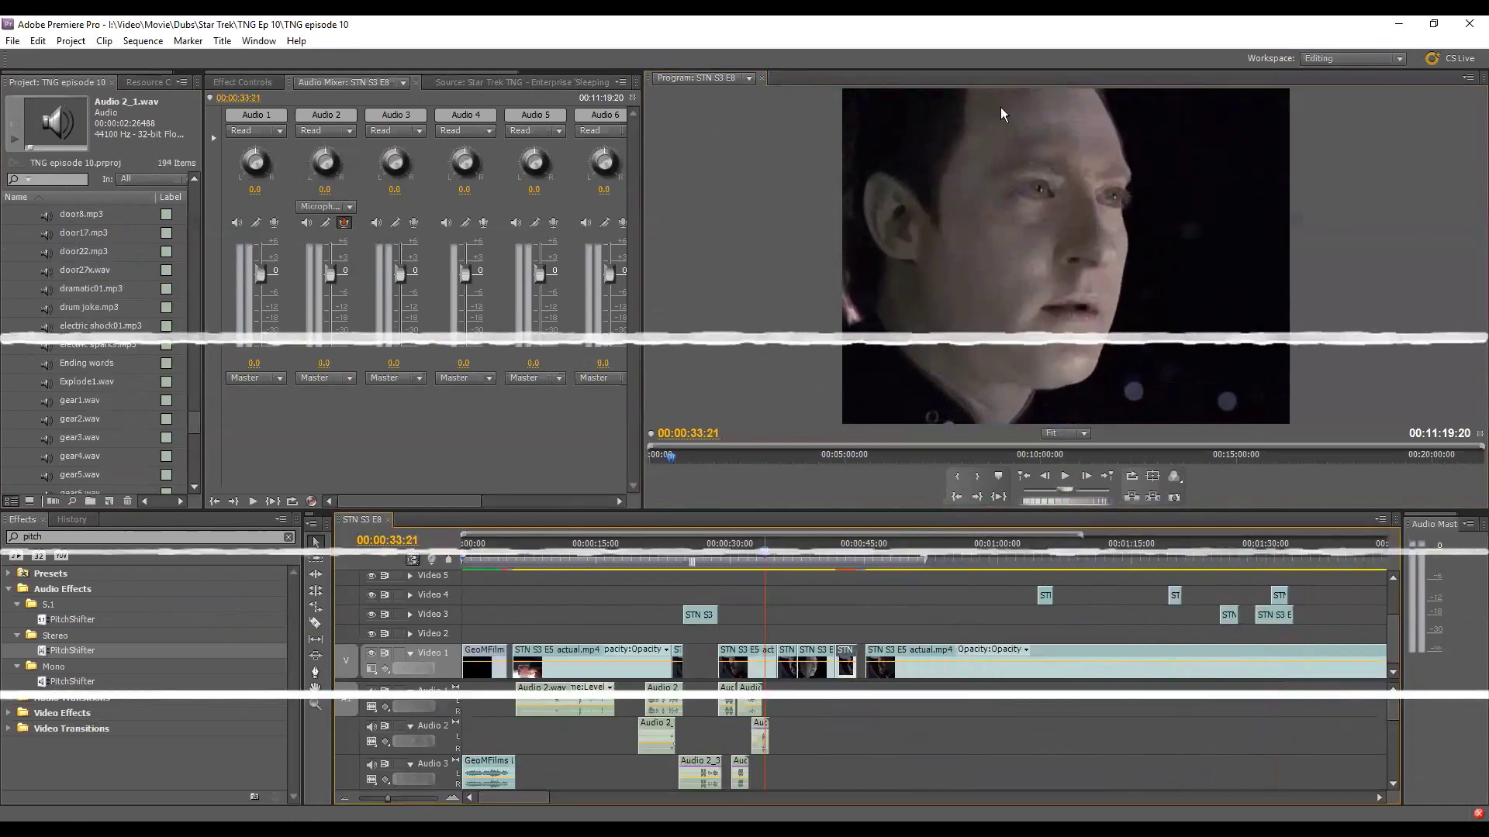
Reverse the speed of the short STN S3 E5 actual.mp4 clip at 00:00:41:19 on Video 1, keeping 100% speed
key("ctrl+r")
left_click_drag(474, 435, 846, 660)
left_click(686, 435)
left_click(708, 491)
left_click(841, 551)
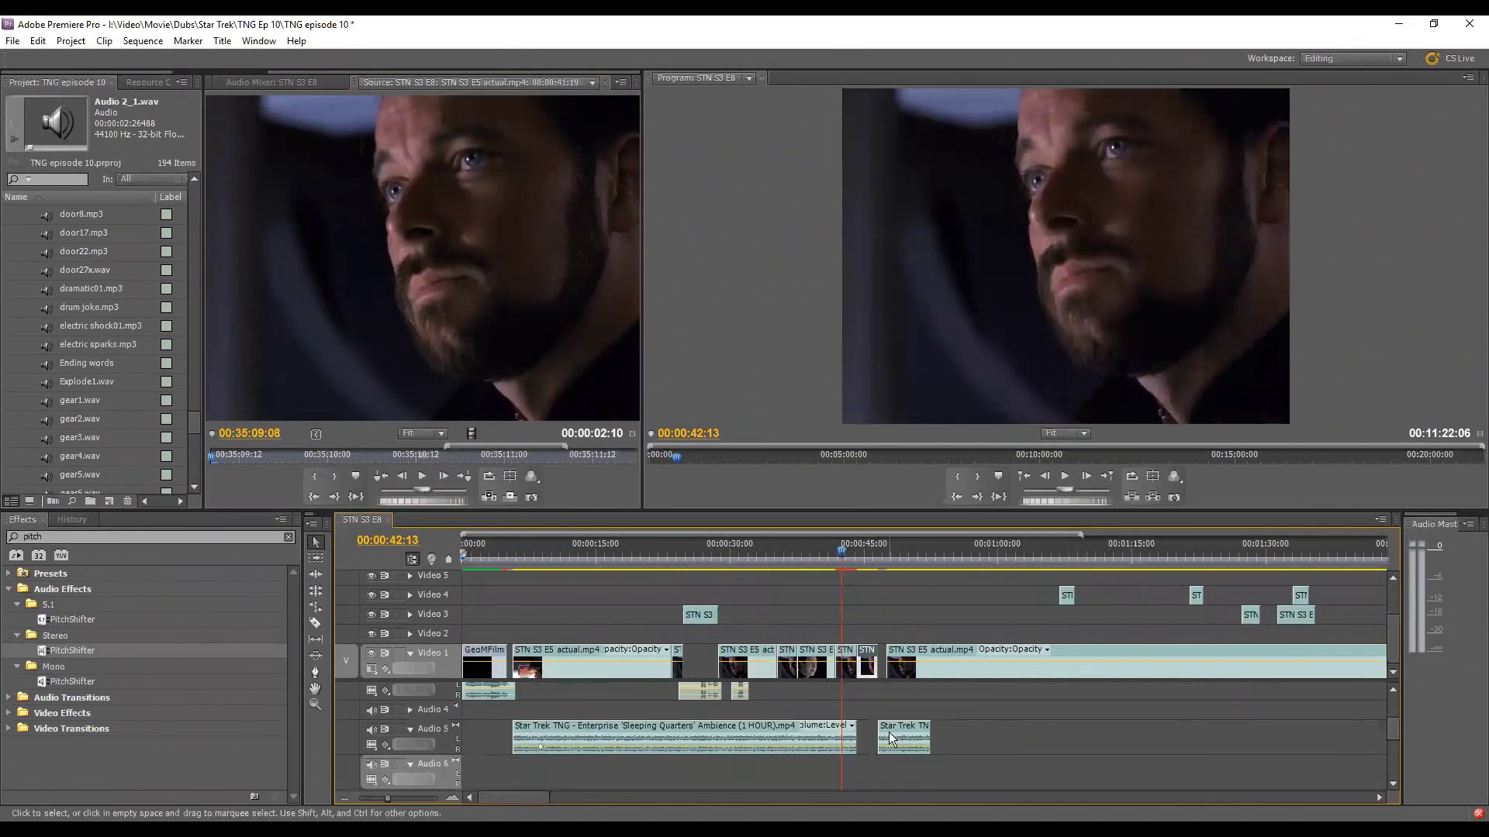
Play back the edited shots from the Audio 2_7.wav clip to about 00:00:37:03
left_click(766, 557)
left_click_drag(765, 561, 744, 561)
left_click(1066, 476)
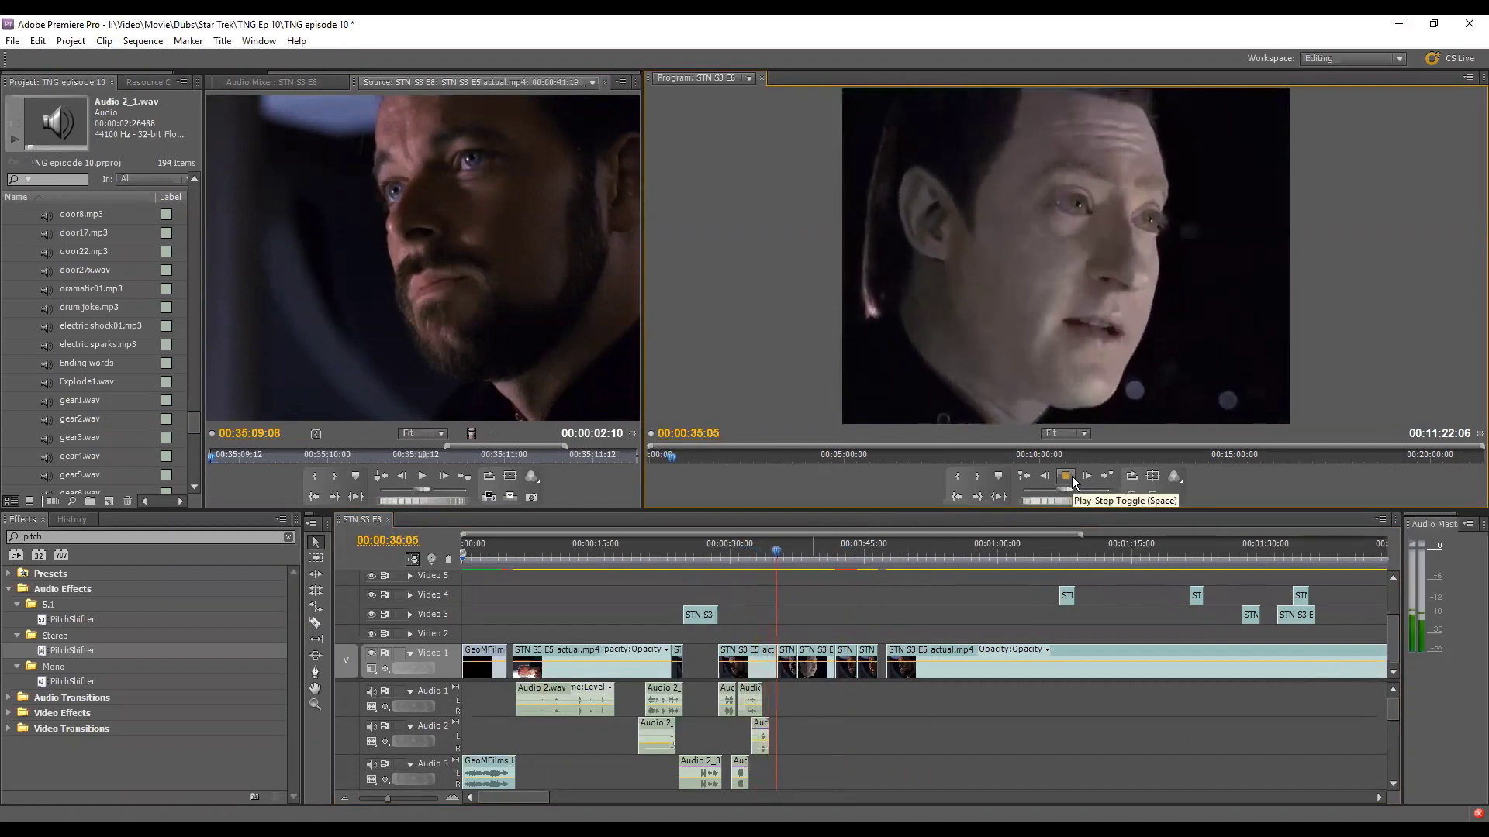
key("space")
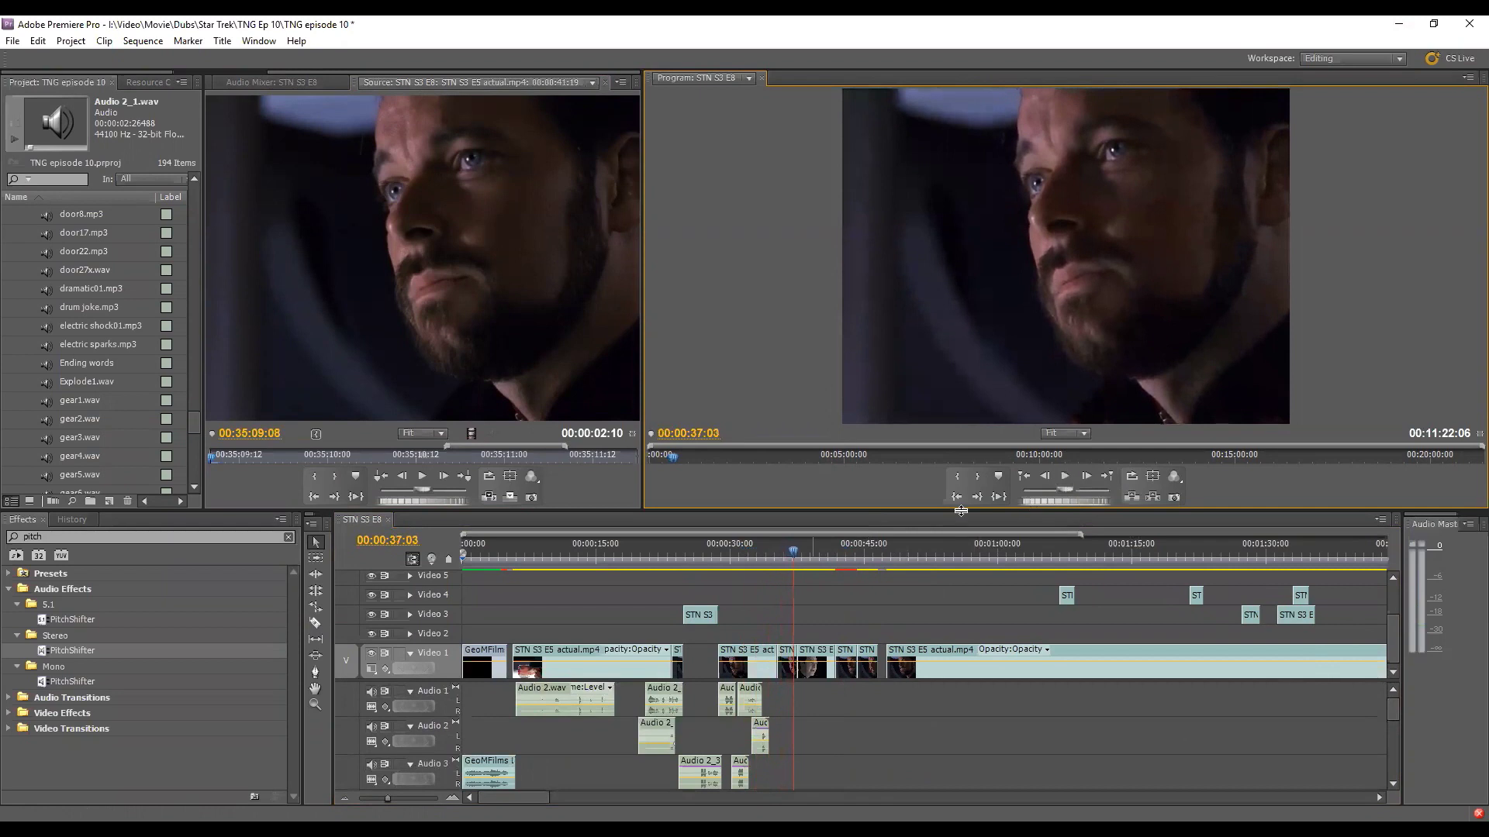
Move the Audio 2_1.wav clip to Audio 3, bring up the Audio Mixer, and play back from about 00:00:33:21
left_click(764, 560)
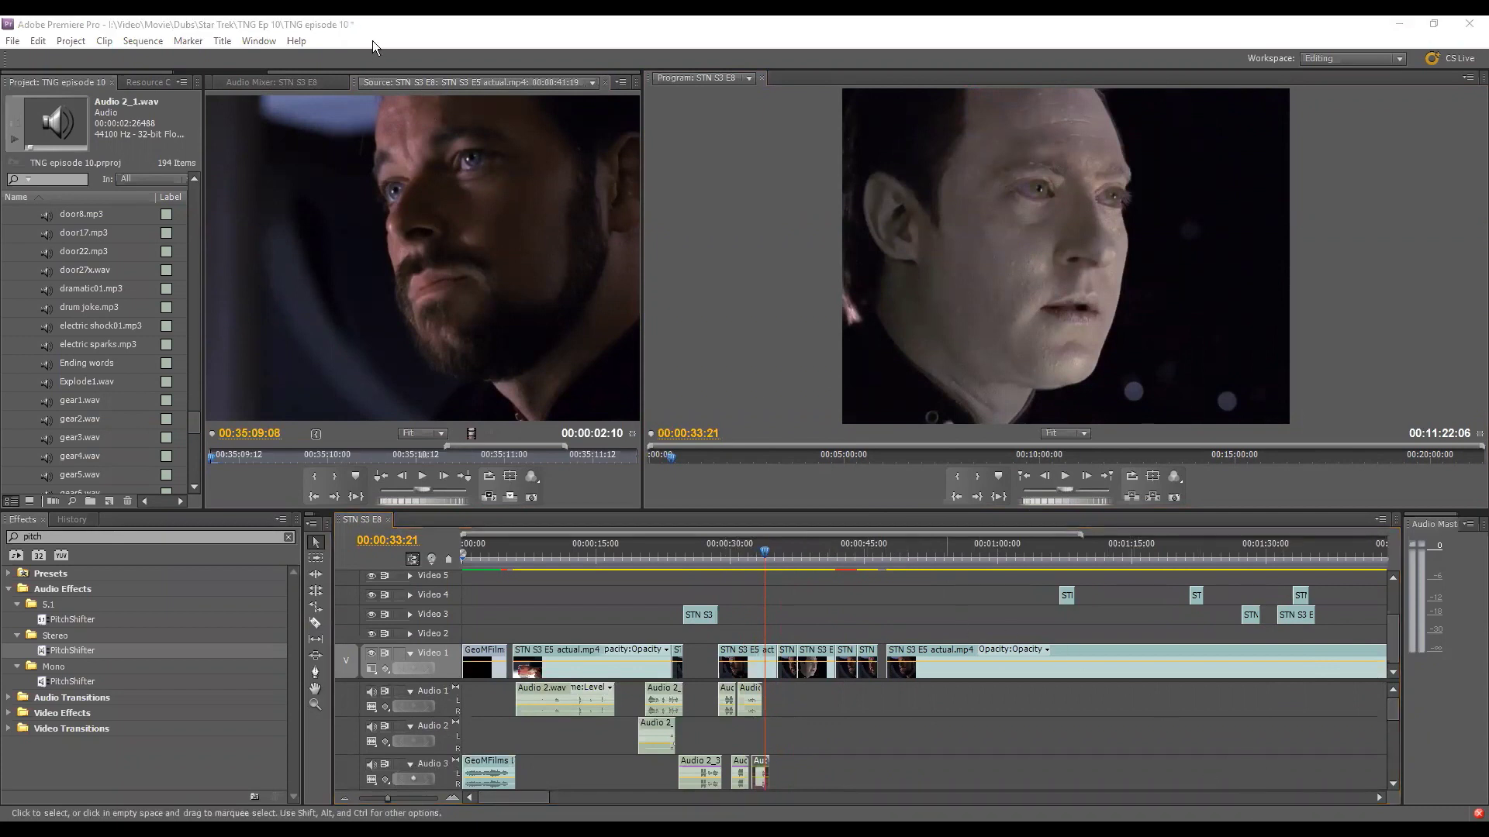
left_click(604, 84)
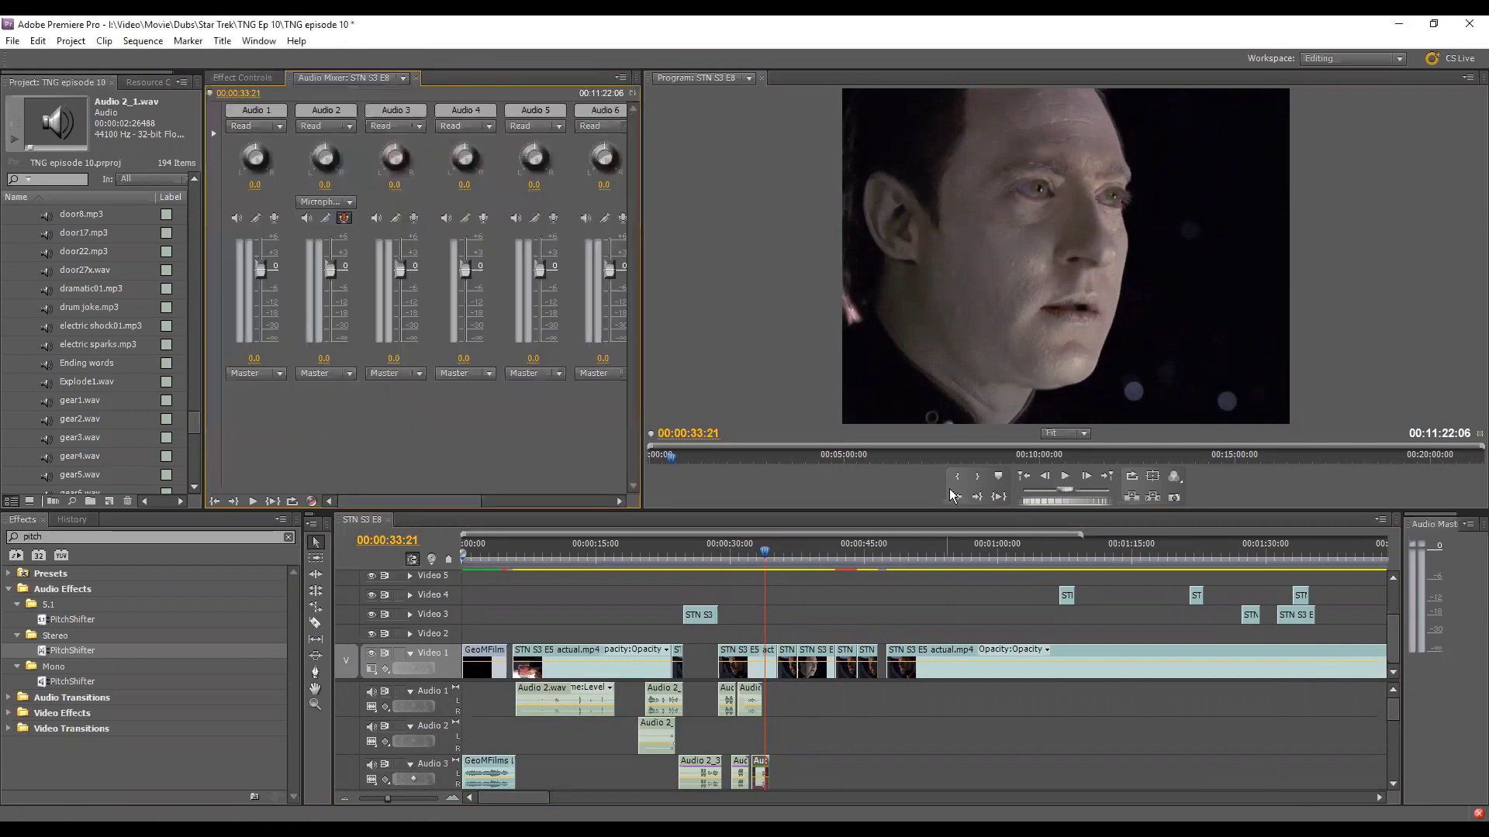
left_click(1065, 476)
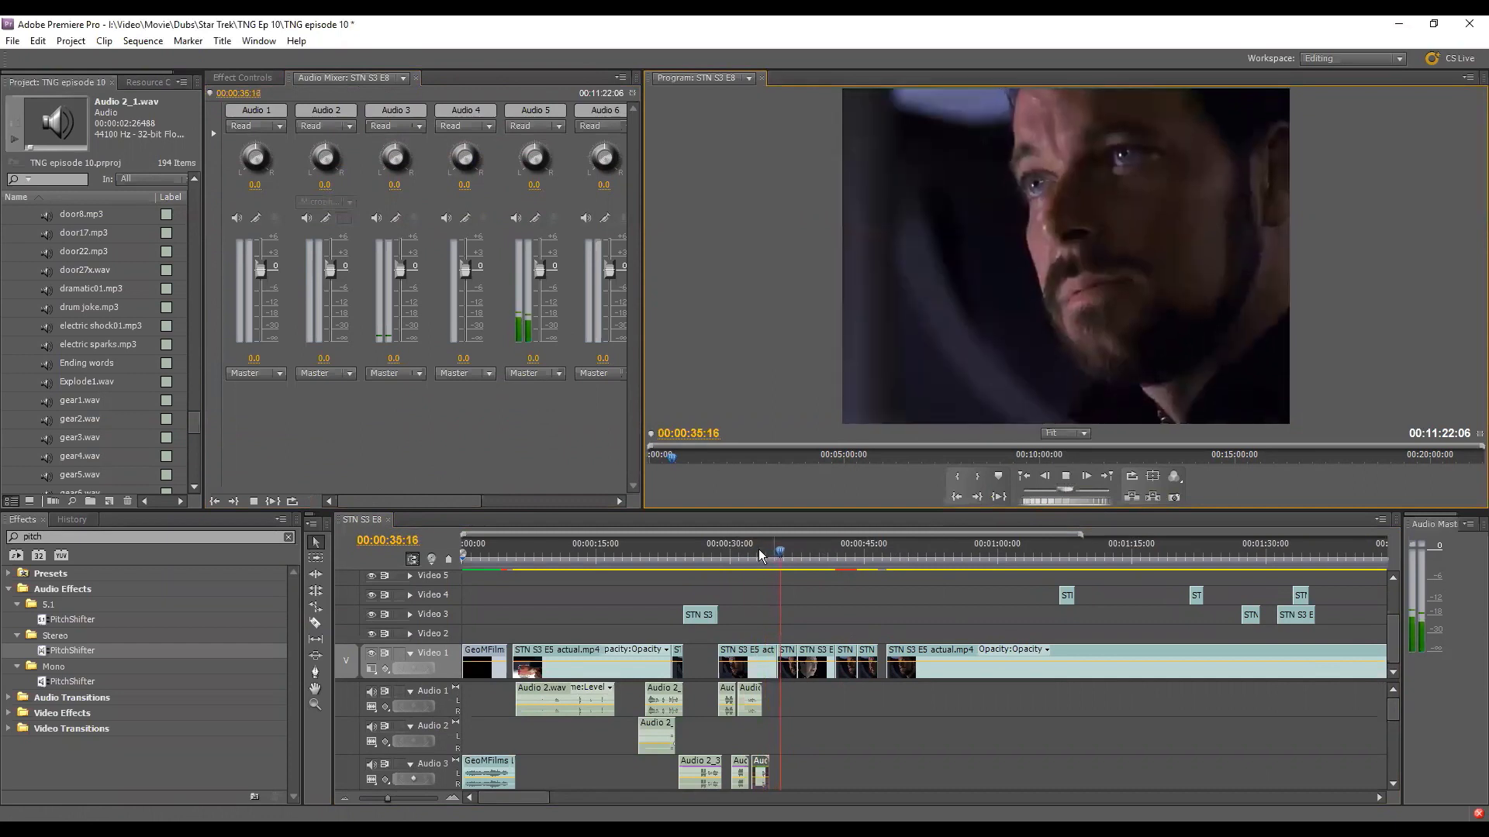
left_click(763, 572)
left_click(1067, 476)
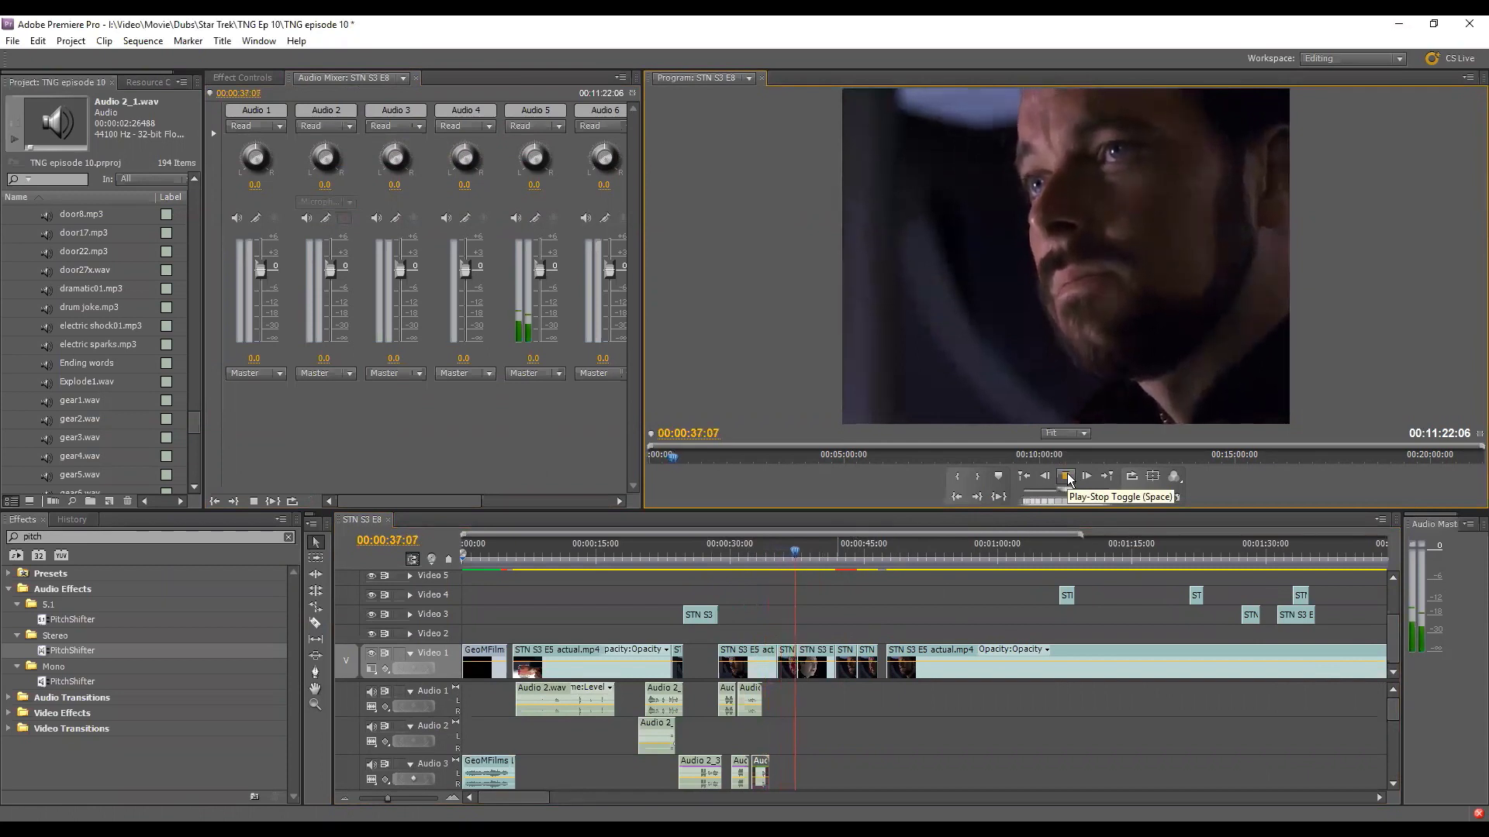
left_click(1067, 476)
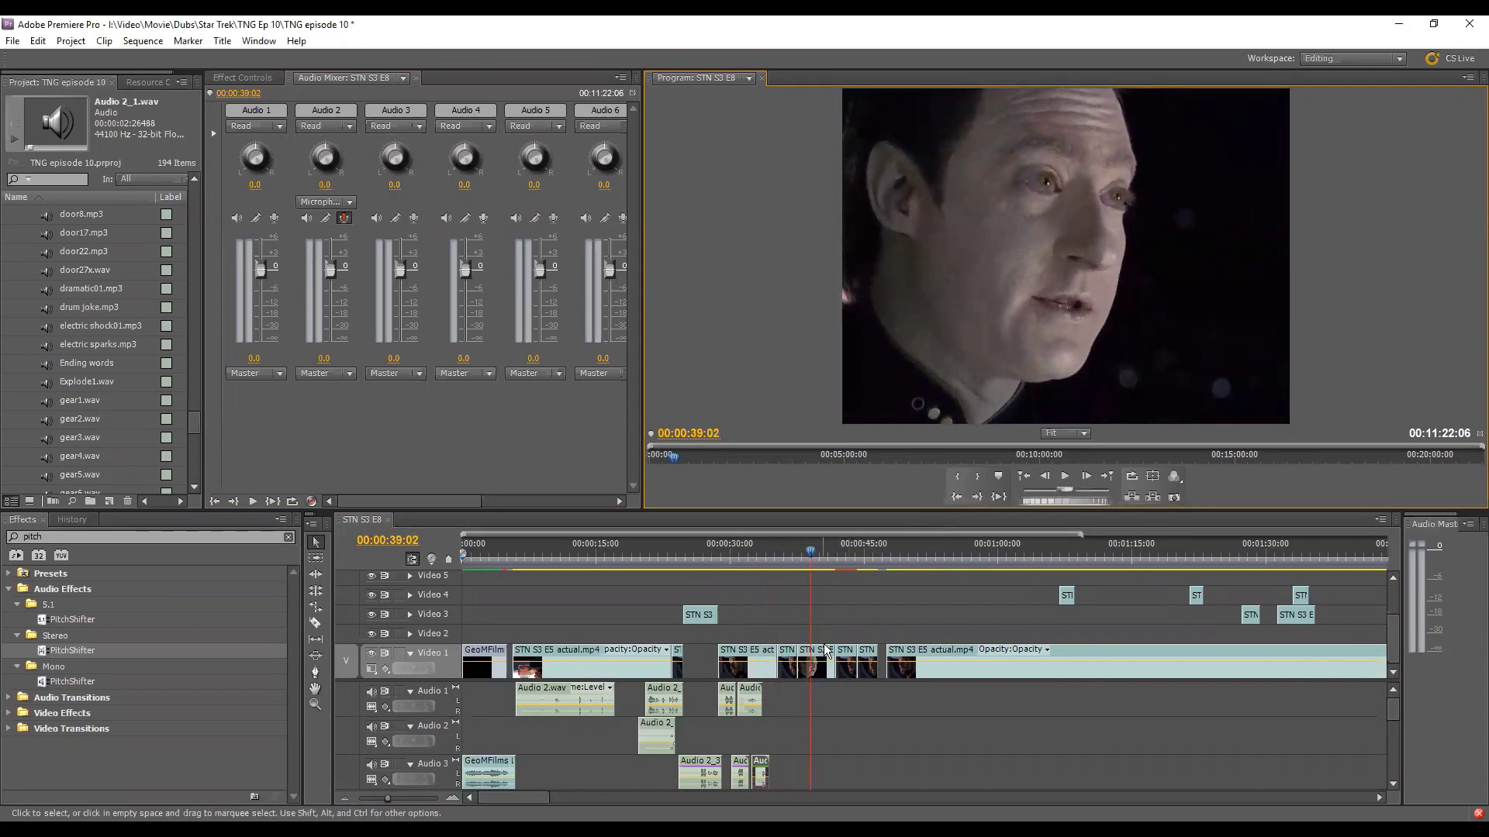
Rearrange the Video 1 shots so a short clip sits before the longer shot at about 00:00:37:17, leaving no gaps between them
mouse_move(827, 651)
left_mouse_down()
mouse_move(869, 614)
mouse_move(811, 664)
left_mouse_up()
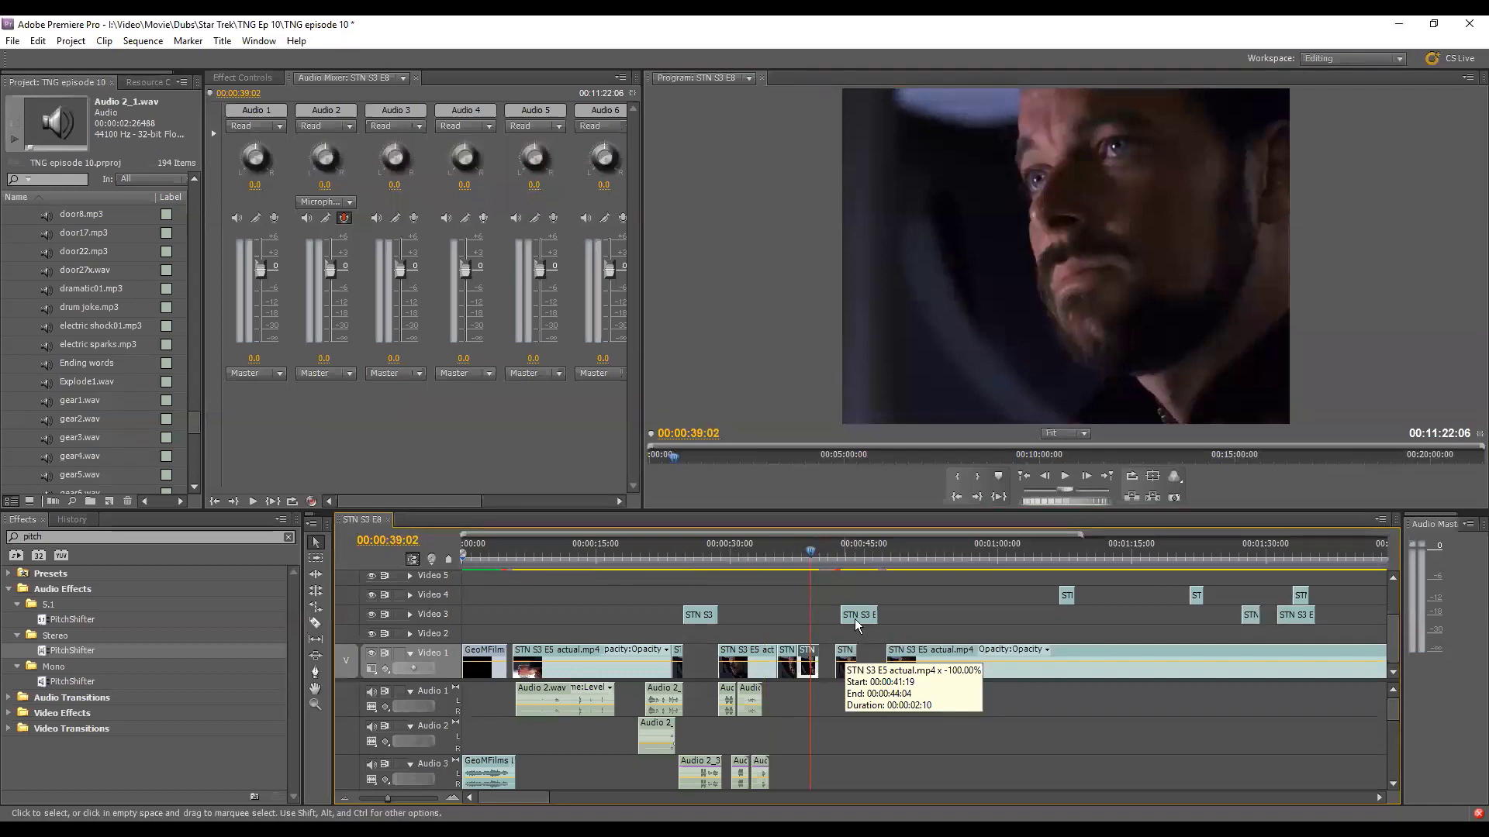
left_click_drag(855, 619, 868, 658)
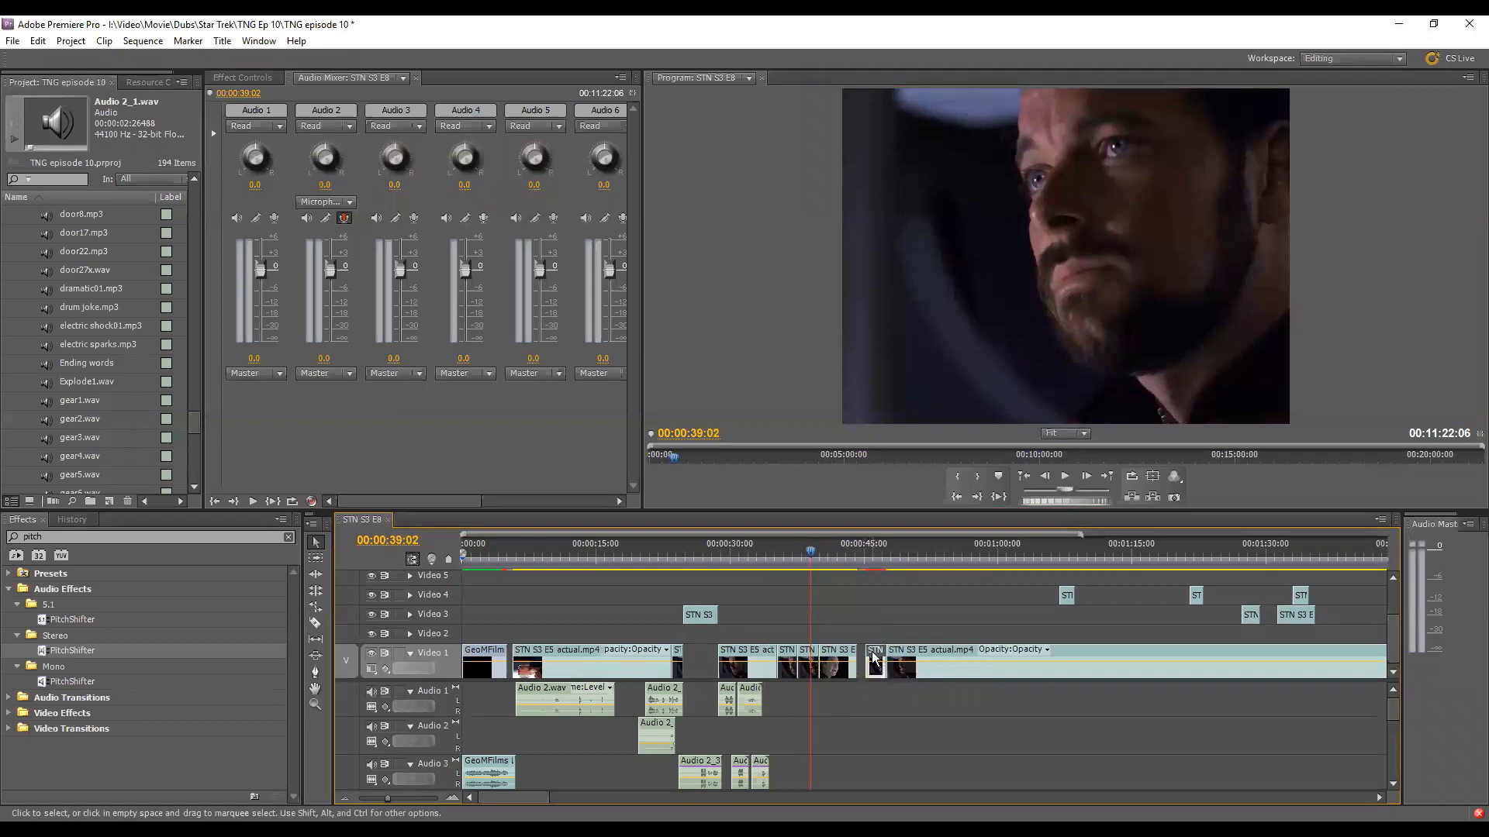
left_click_drag(873, 658, 865, 657)
Apply Speed/Duration settings to the short repositioned clip at about 00:00:38:01 on Video 1
left_click_drag(788, 554, 802, 566)
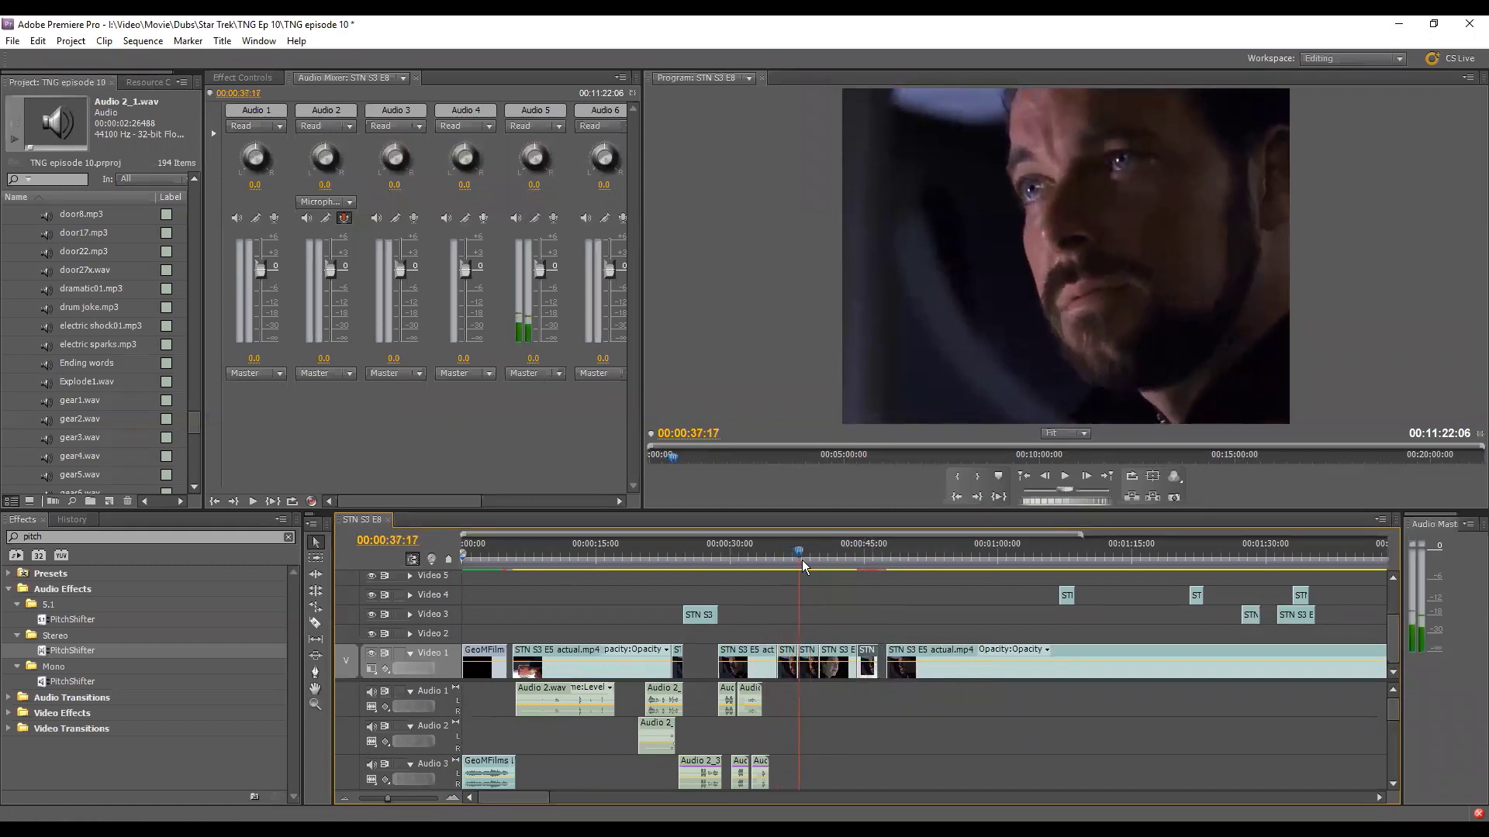
right_click(811, 653)
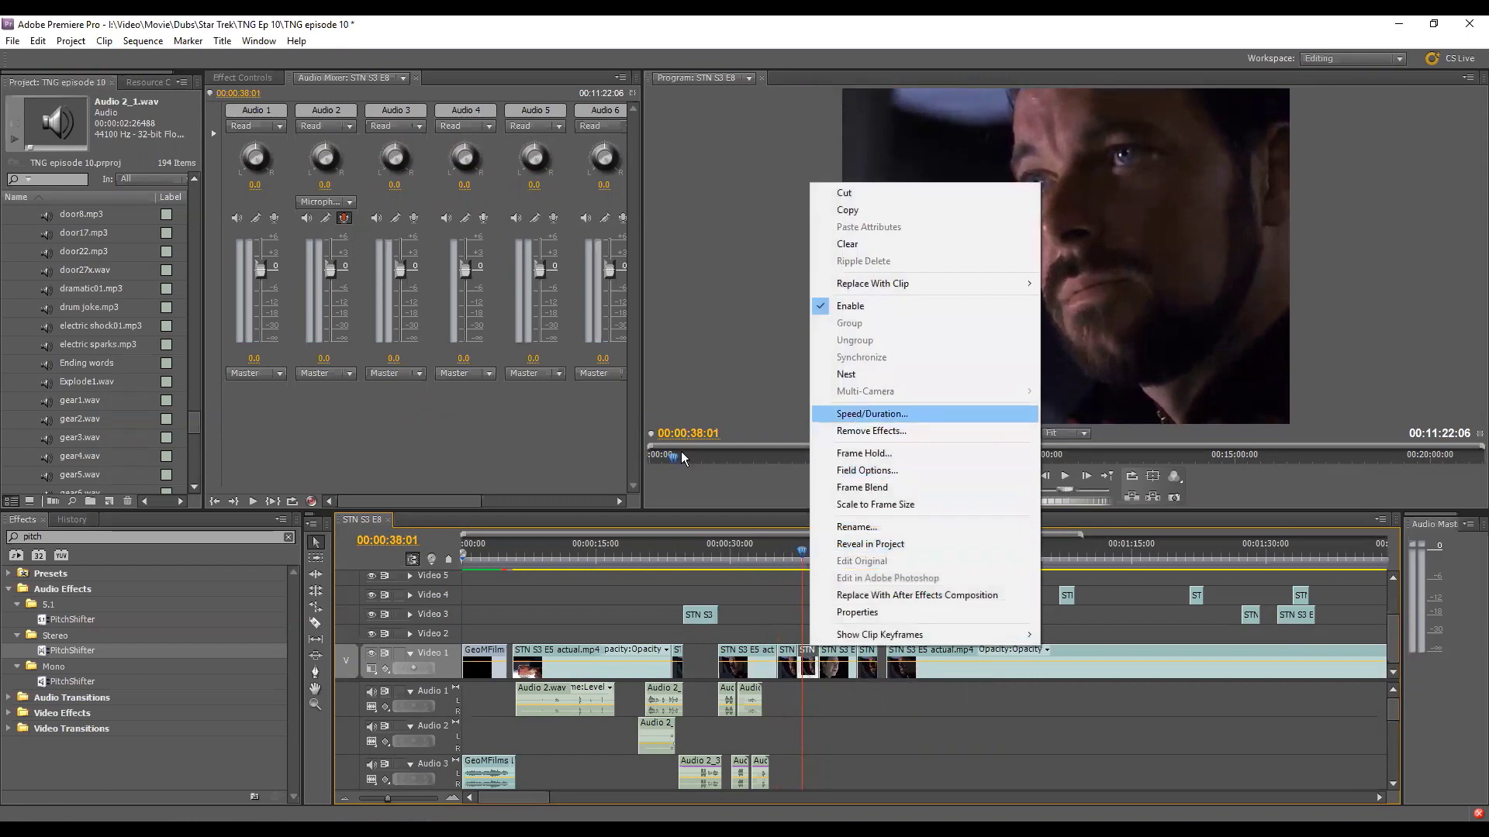
key("Return")
left_click(714, 496)
key("Return")
Play back the rearranged shots from about 00:00:36:00 and return the playhead to 00:00:38:20
left_click(784, 565)
left_click(1067, 476)
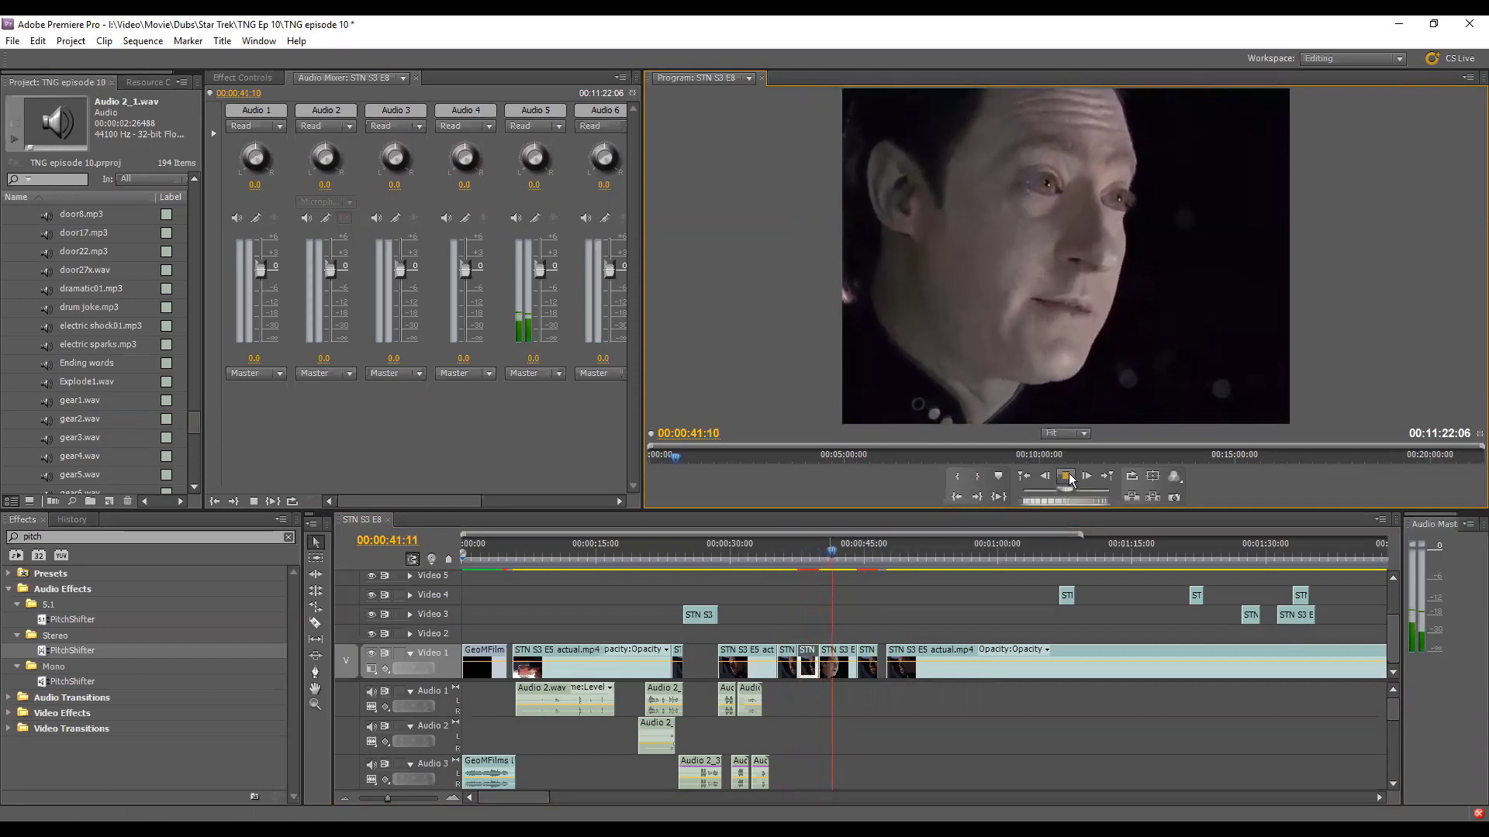
left_click(1066, 476)
left_click(811, 562)
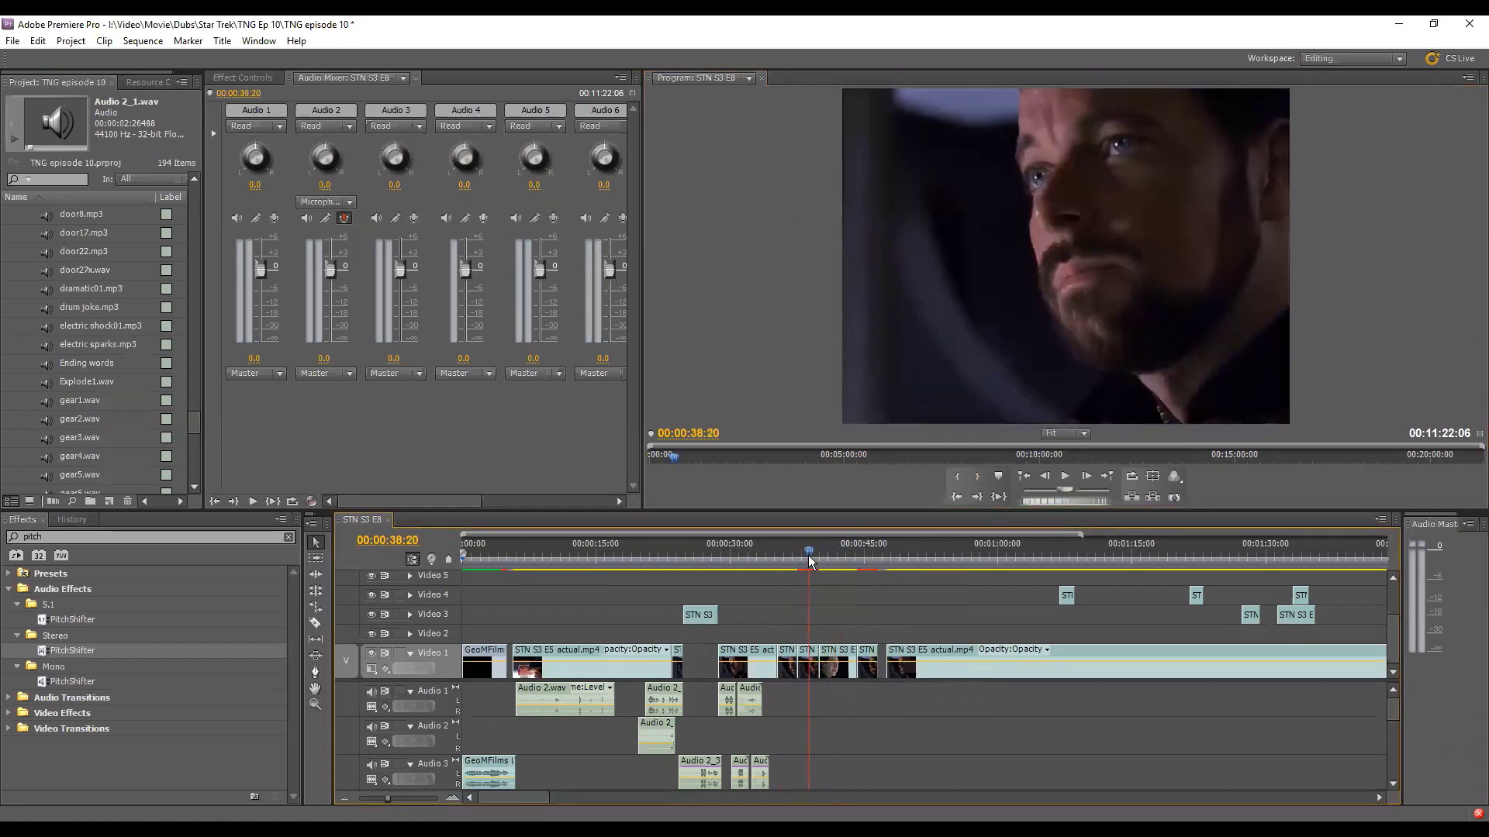
Play back the rearranged Video 1 shots between about 00:00:33:08 and 00:00:42:21 repeatedly, examining the timing of the mouth movements for dubbing
left_click(1063, 478)
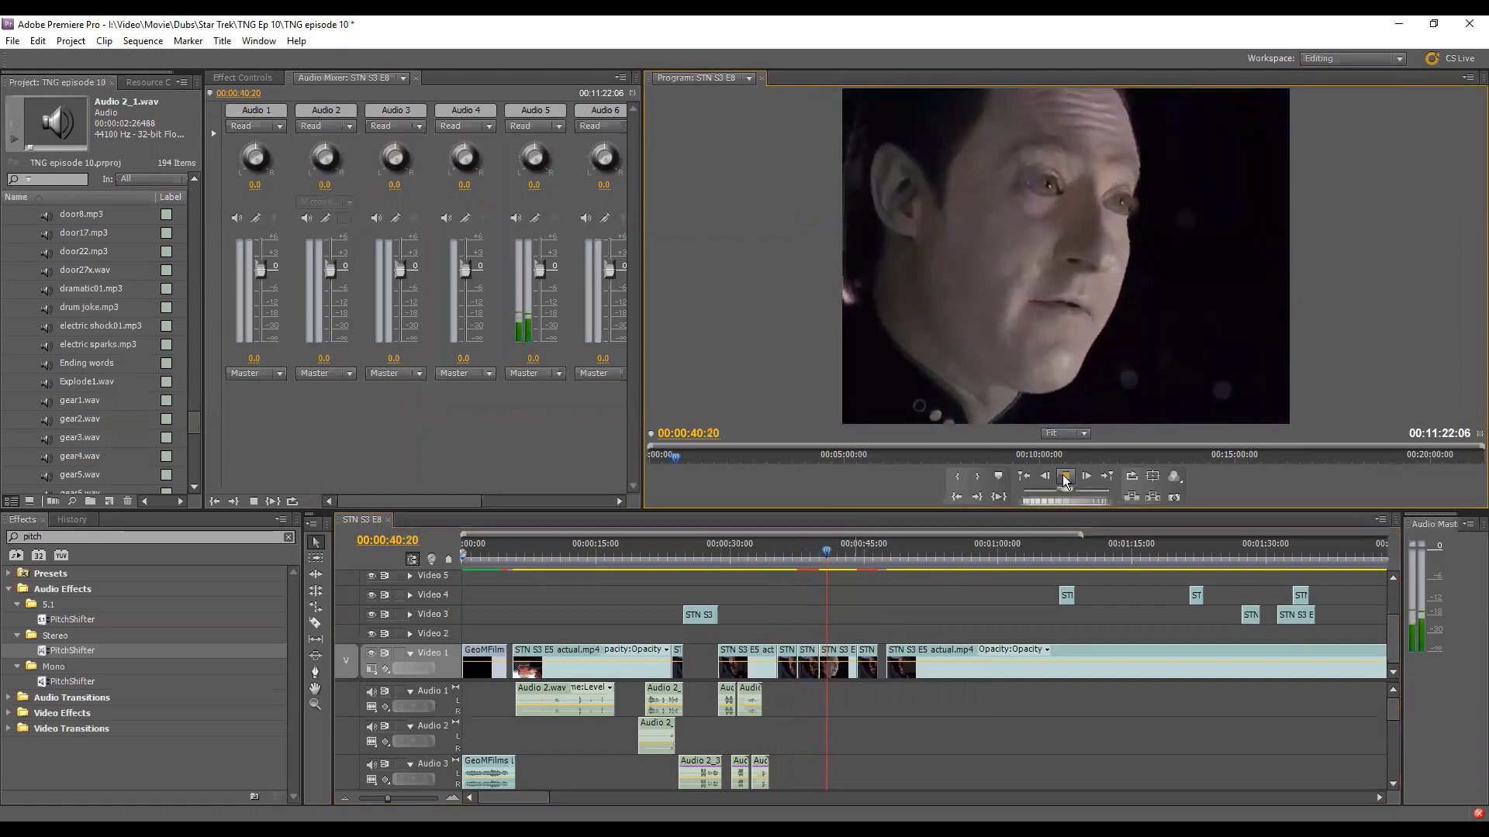
left_click(1064, 478)
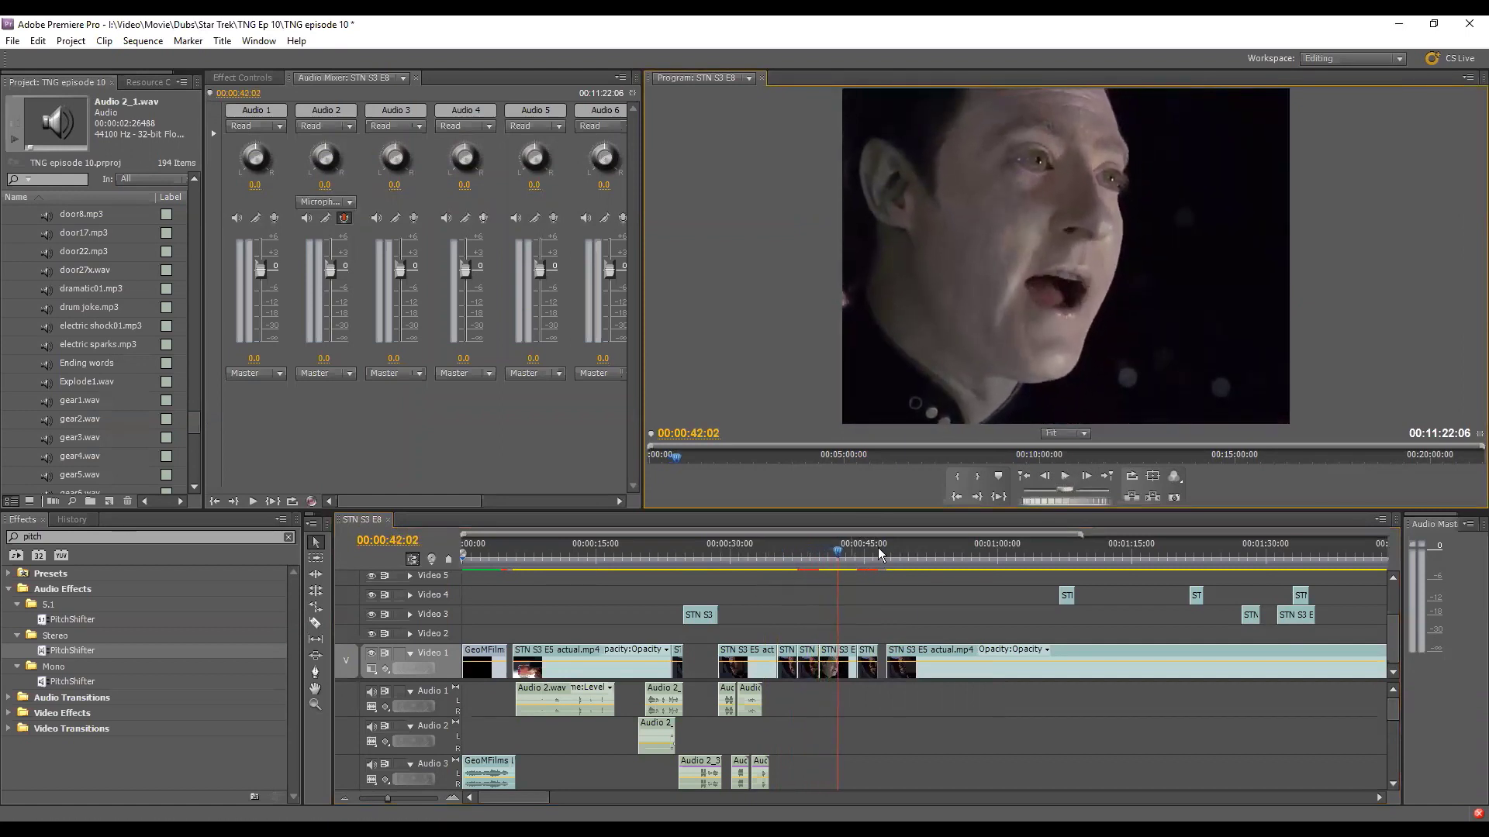
left_click(823, 547)
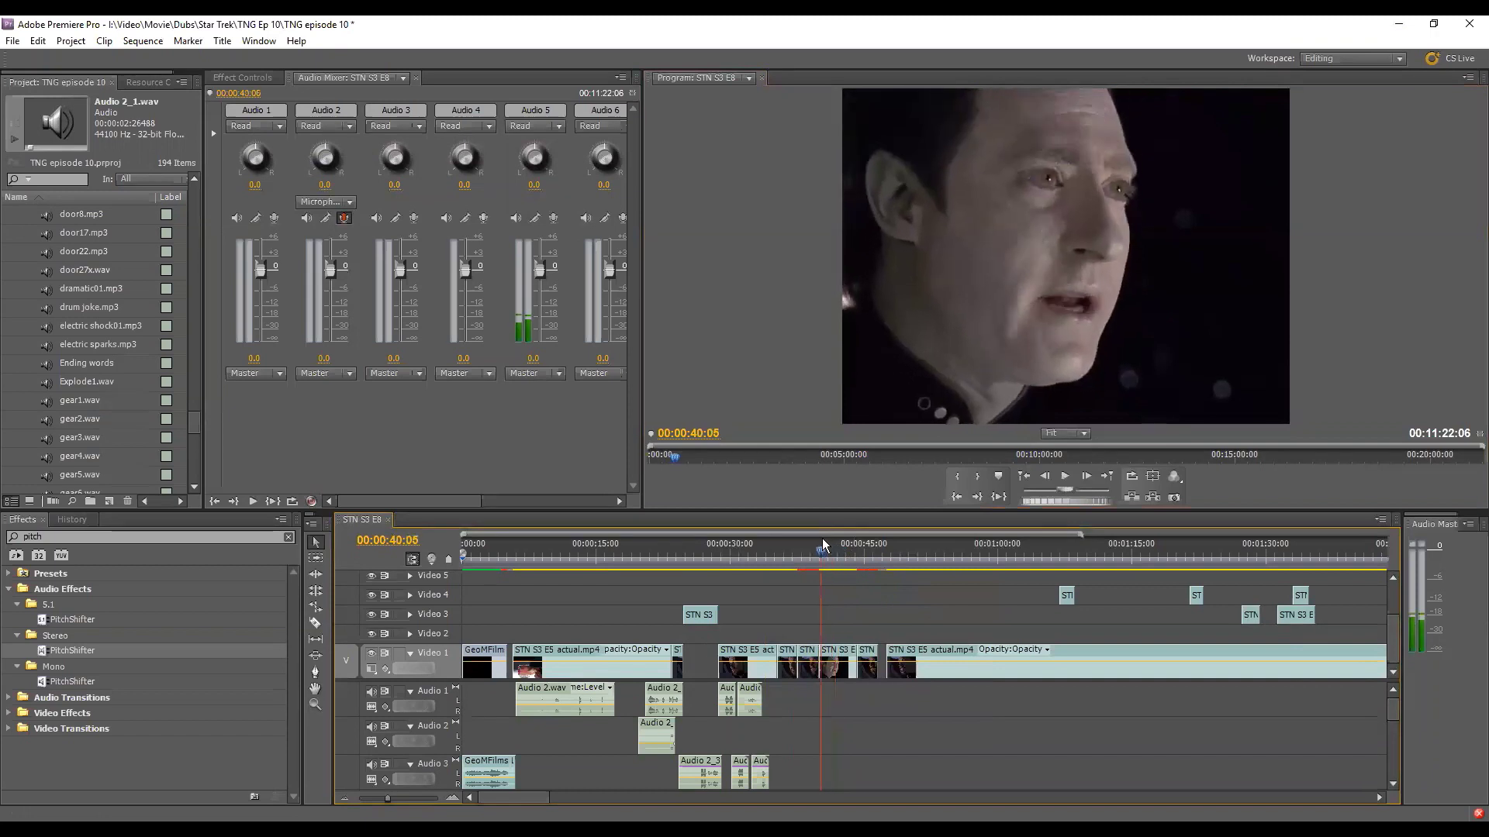
left_click(1065, 477)
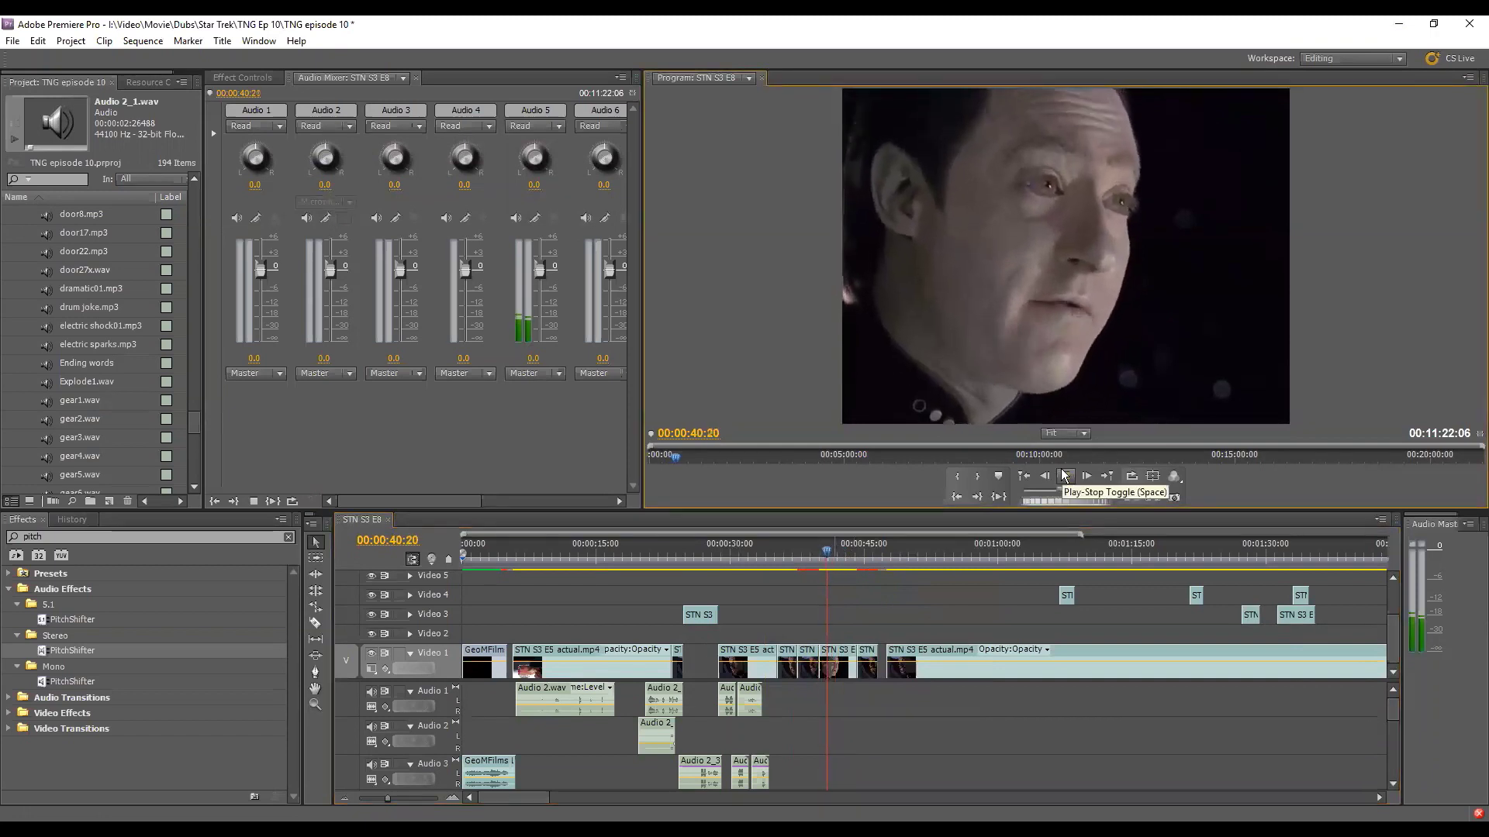
left_click(1065, 478)
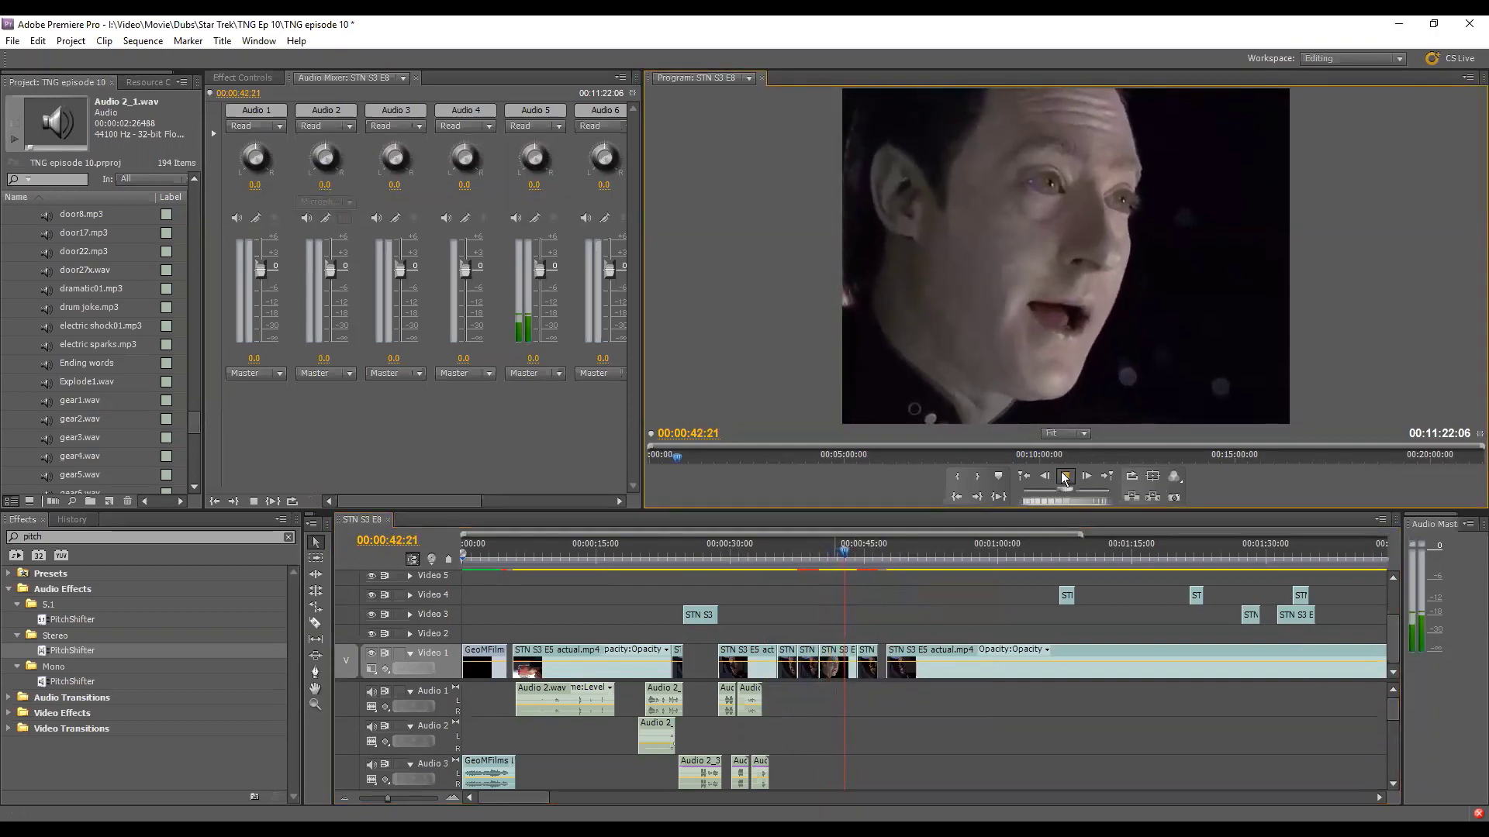
left_click_drag(804, 561, 760, 566)
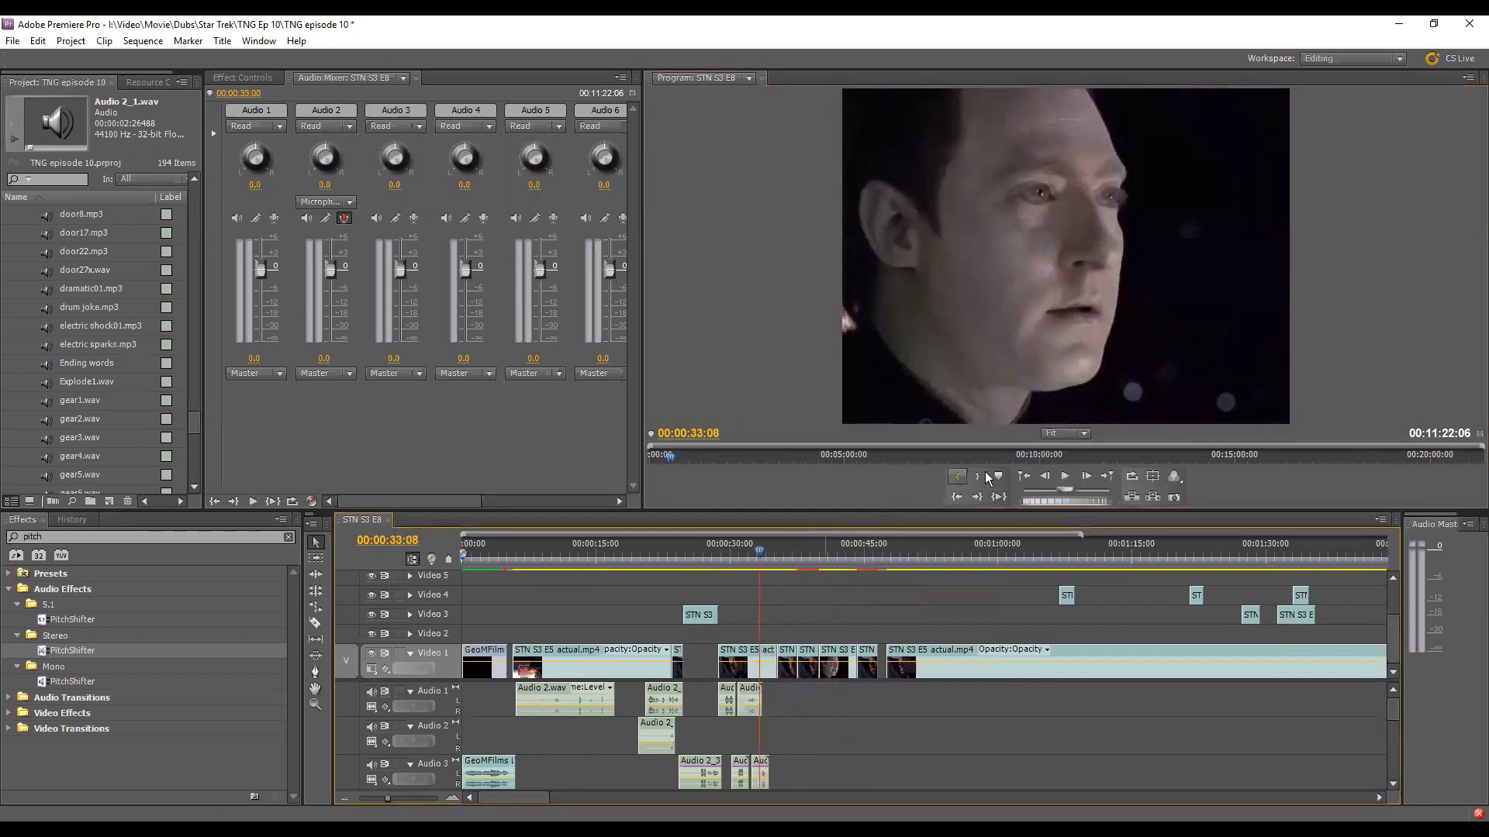
left_click(1064, 477)
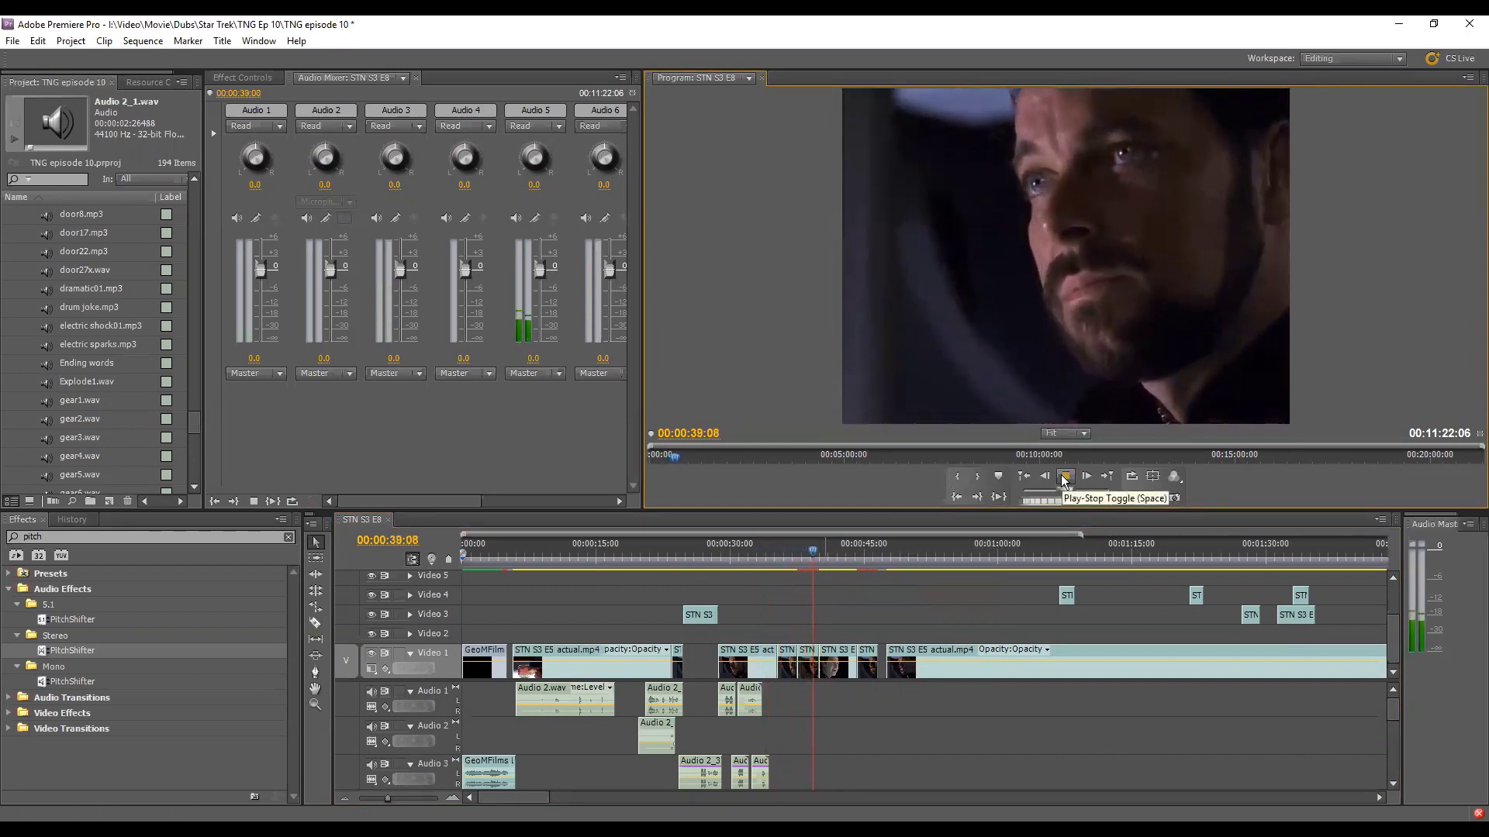
left_click(1064, 476)
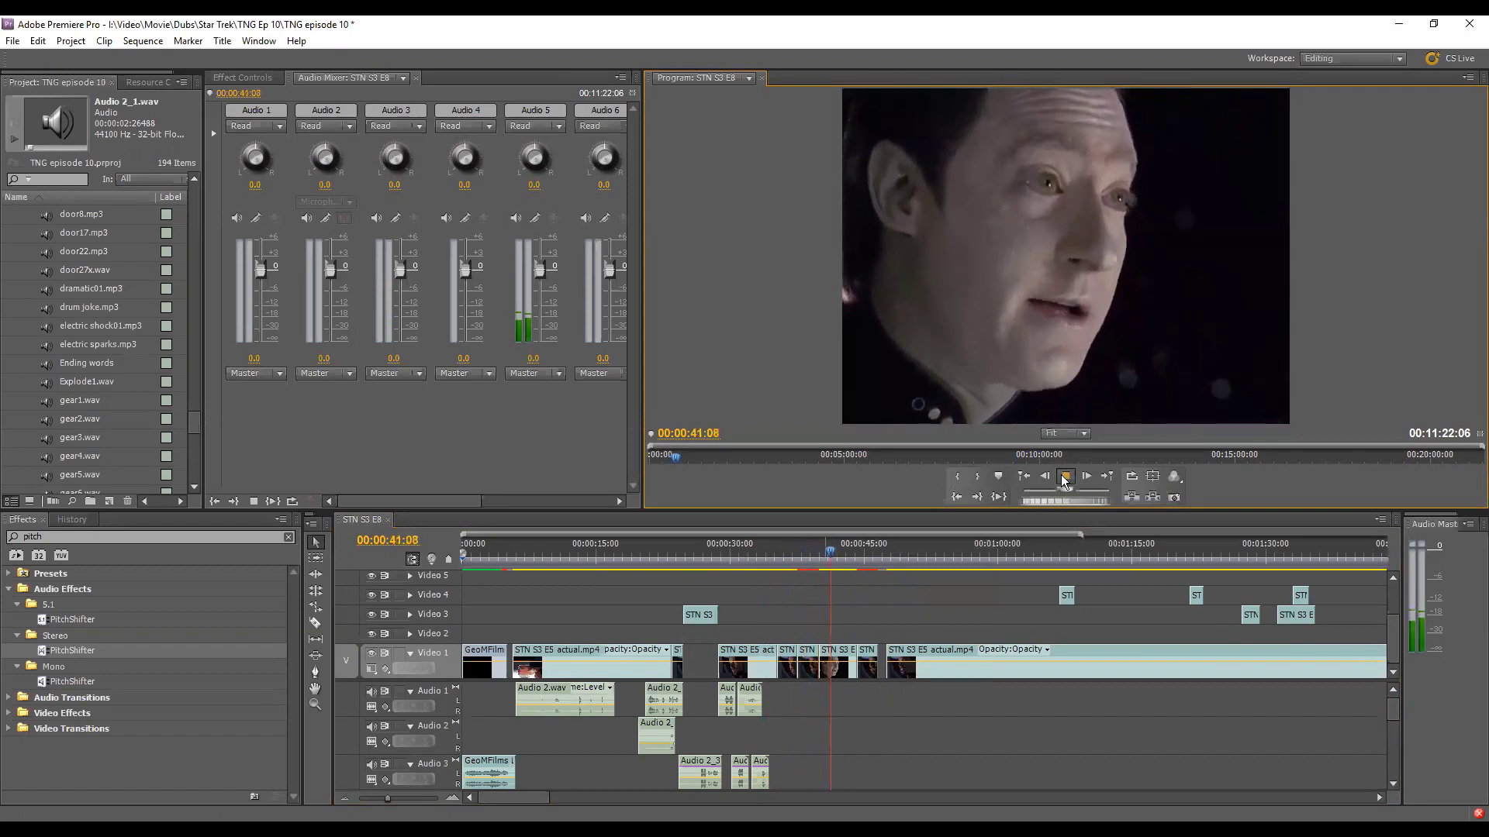
left_click(810, 553)
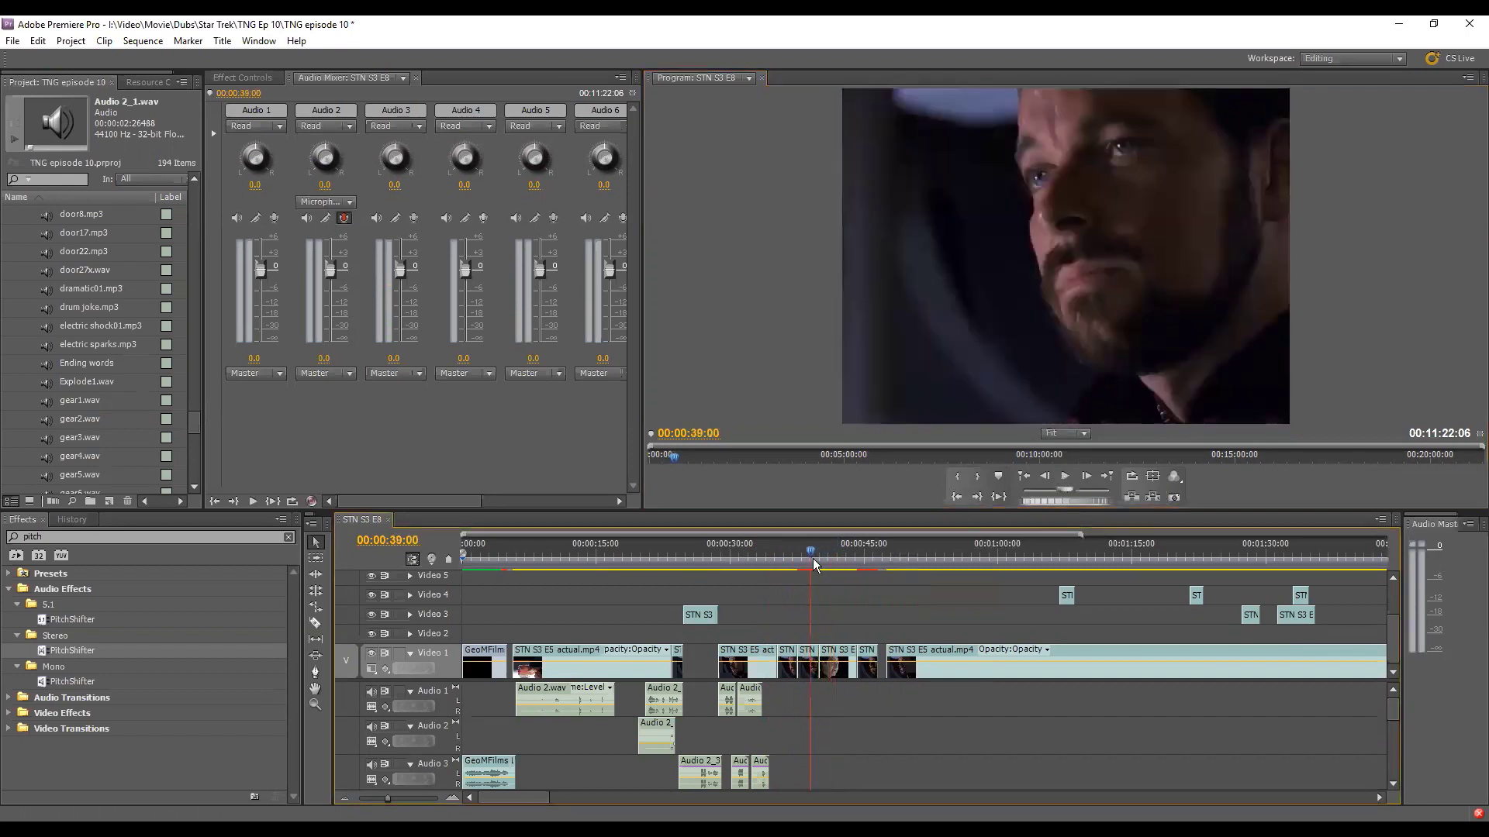
left_click(1062, 477)
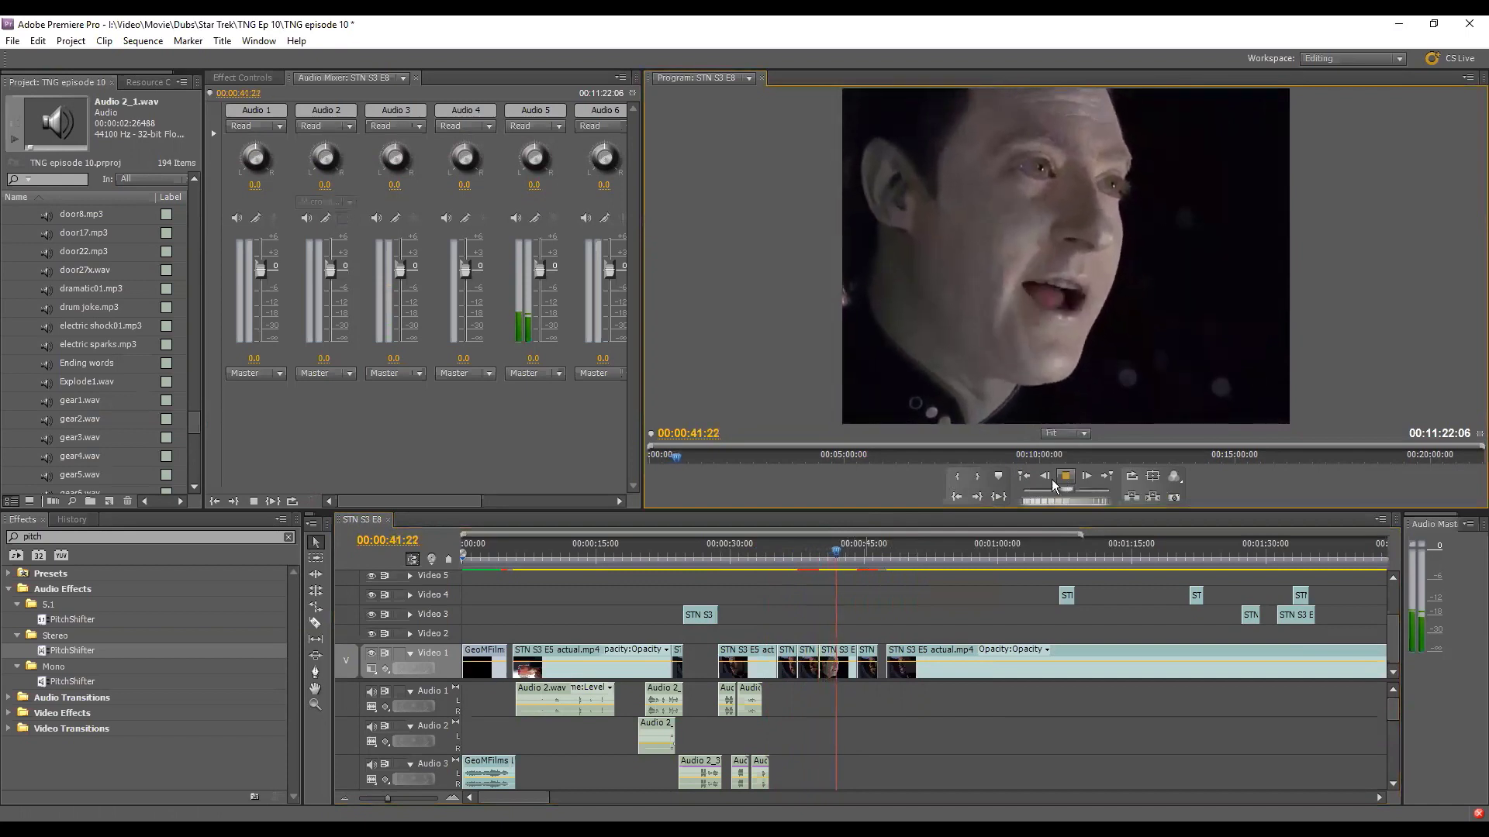
Record a new dialogue take from the microphone onto Audio 2, from 00:00:33:08 to about 00:00:41:05
left_click(760, 555)
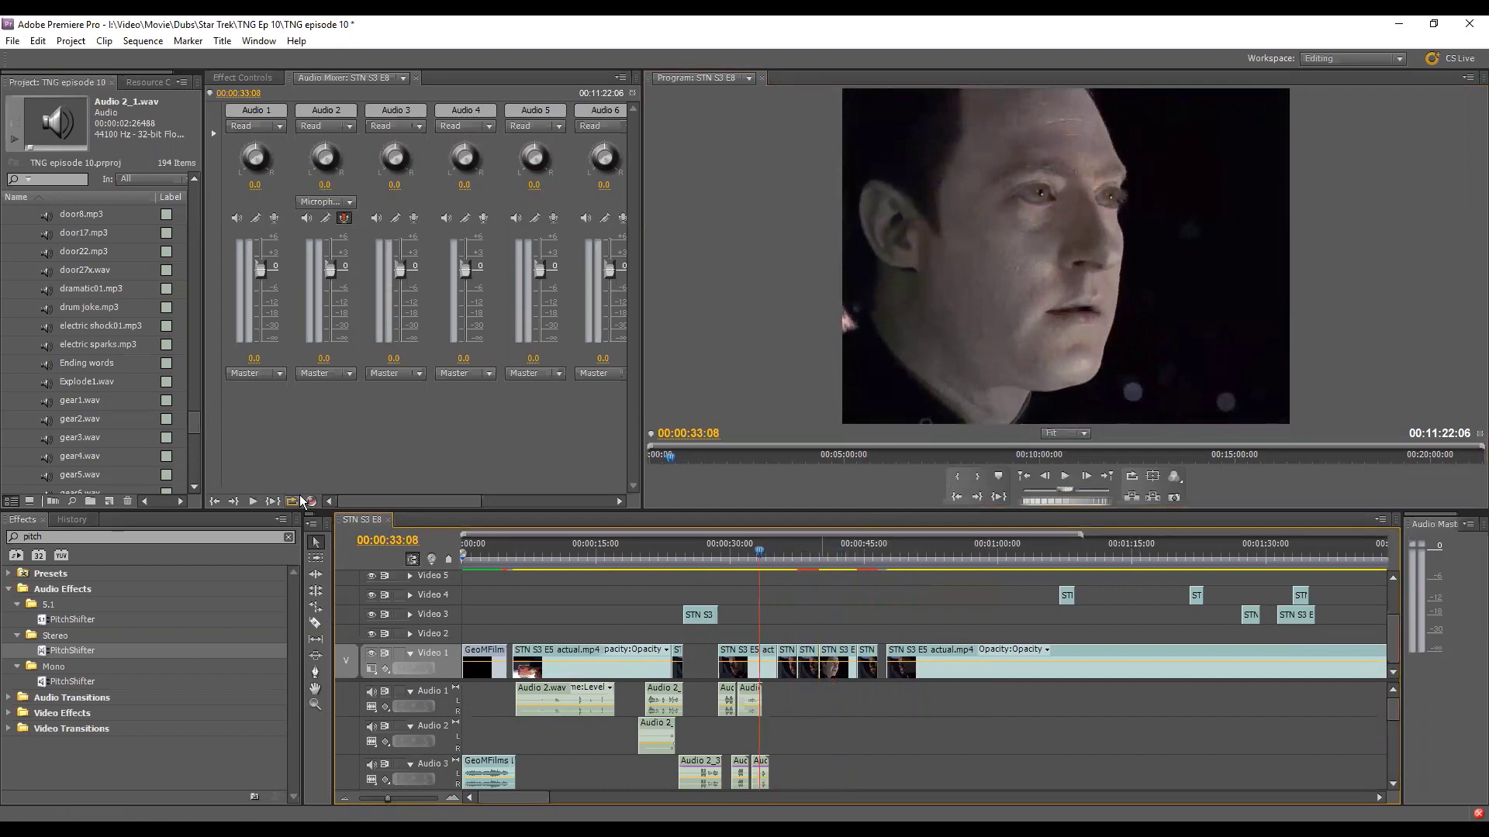
left_click(254, 501)
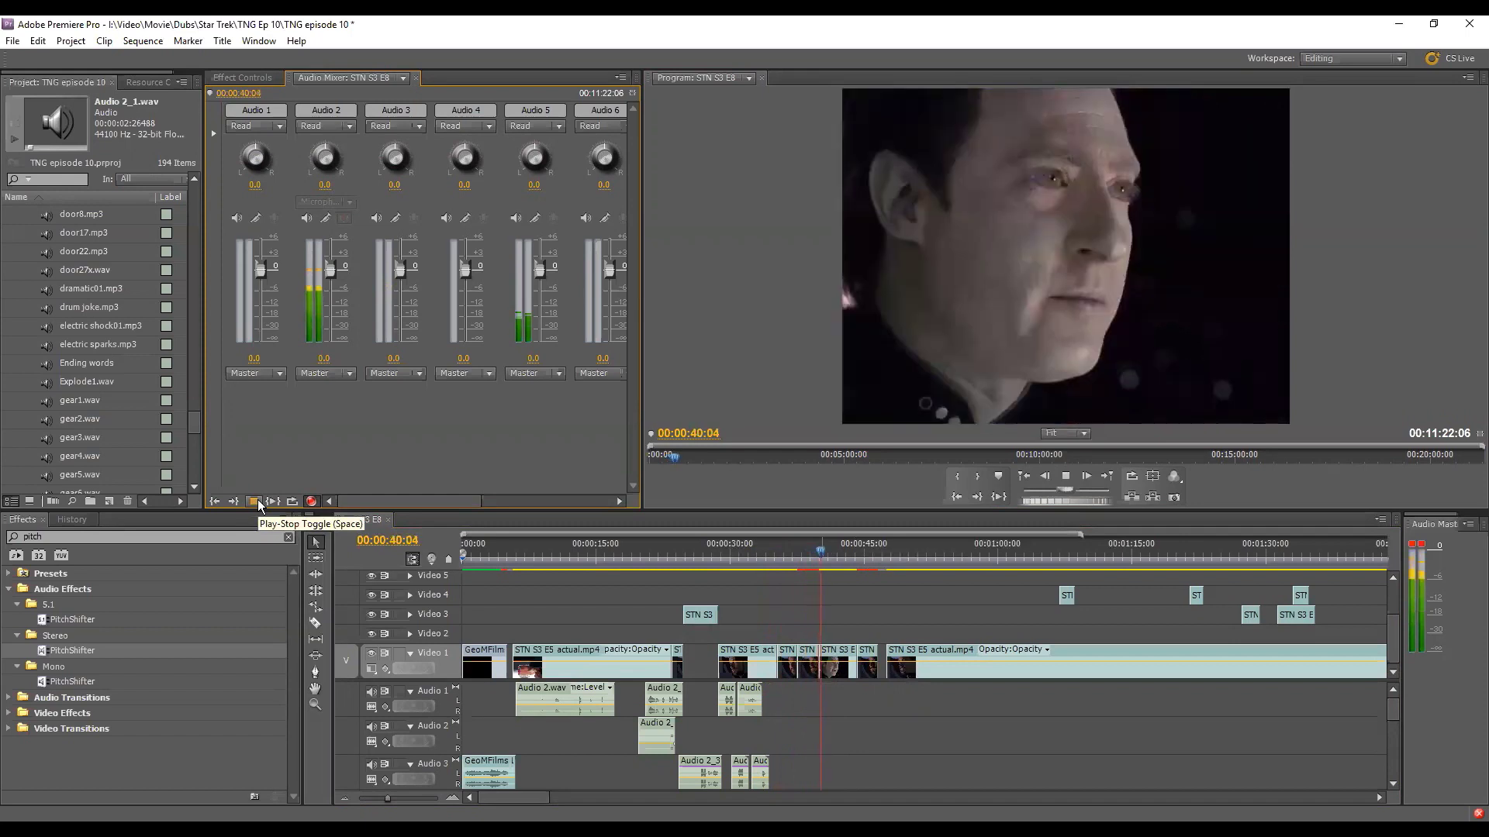
left_click(258, 499)
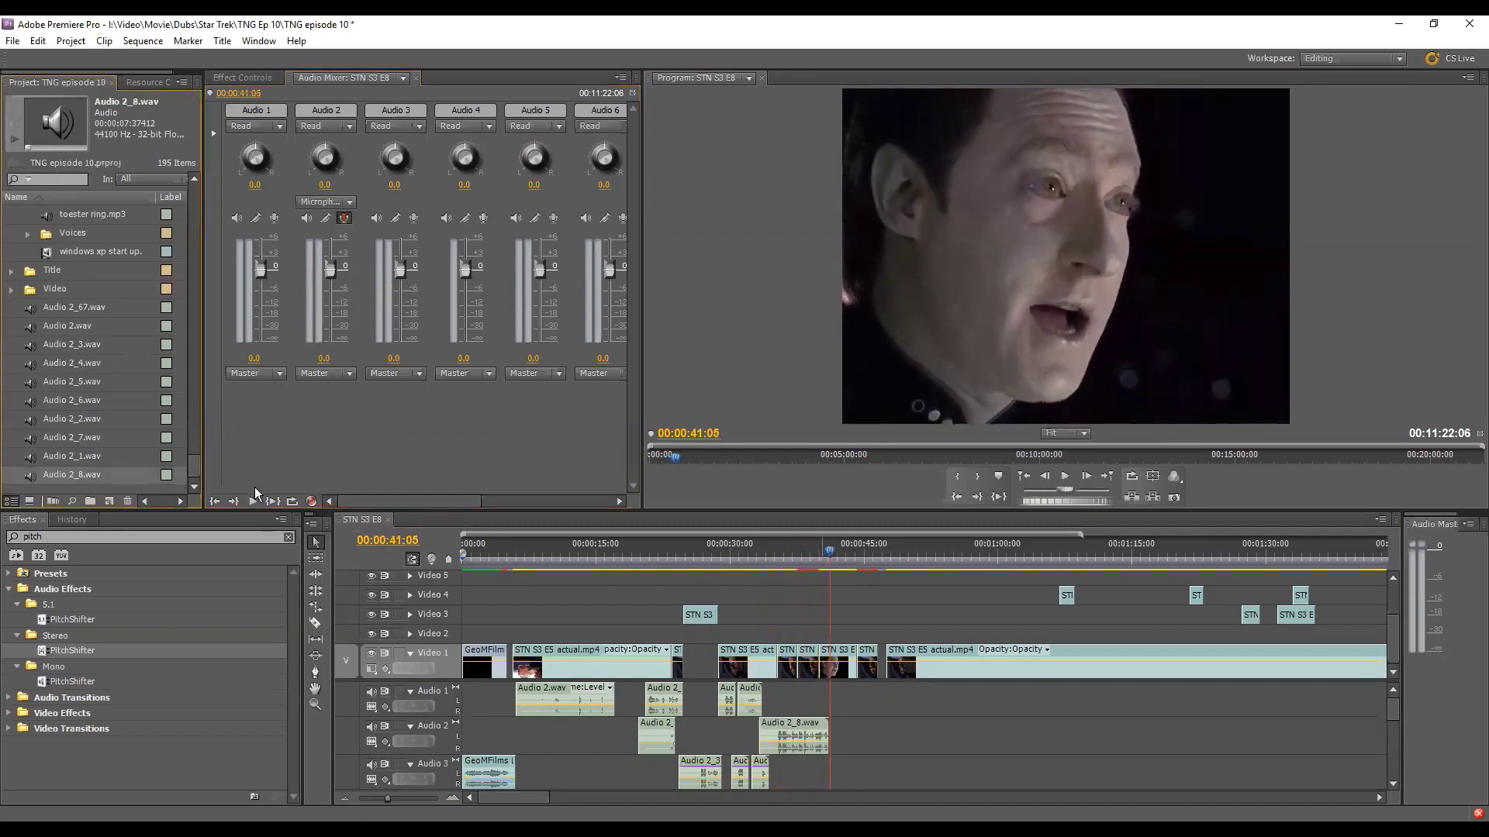
Trim the start of Audio 2_8.wav on Audio 2, move it back to about 00:00:33:00, and check the sync
left_click(450, 798)
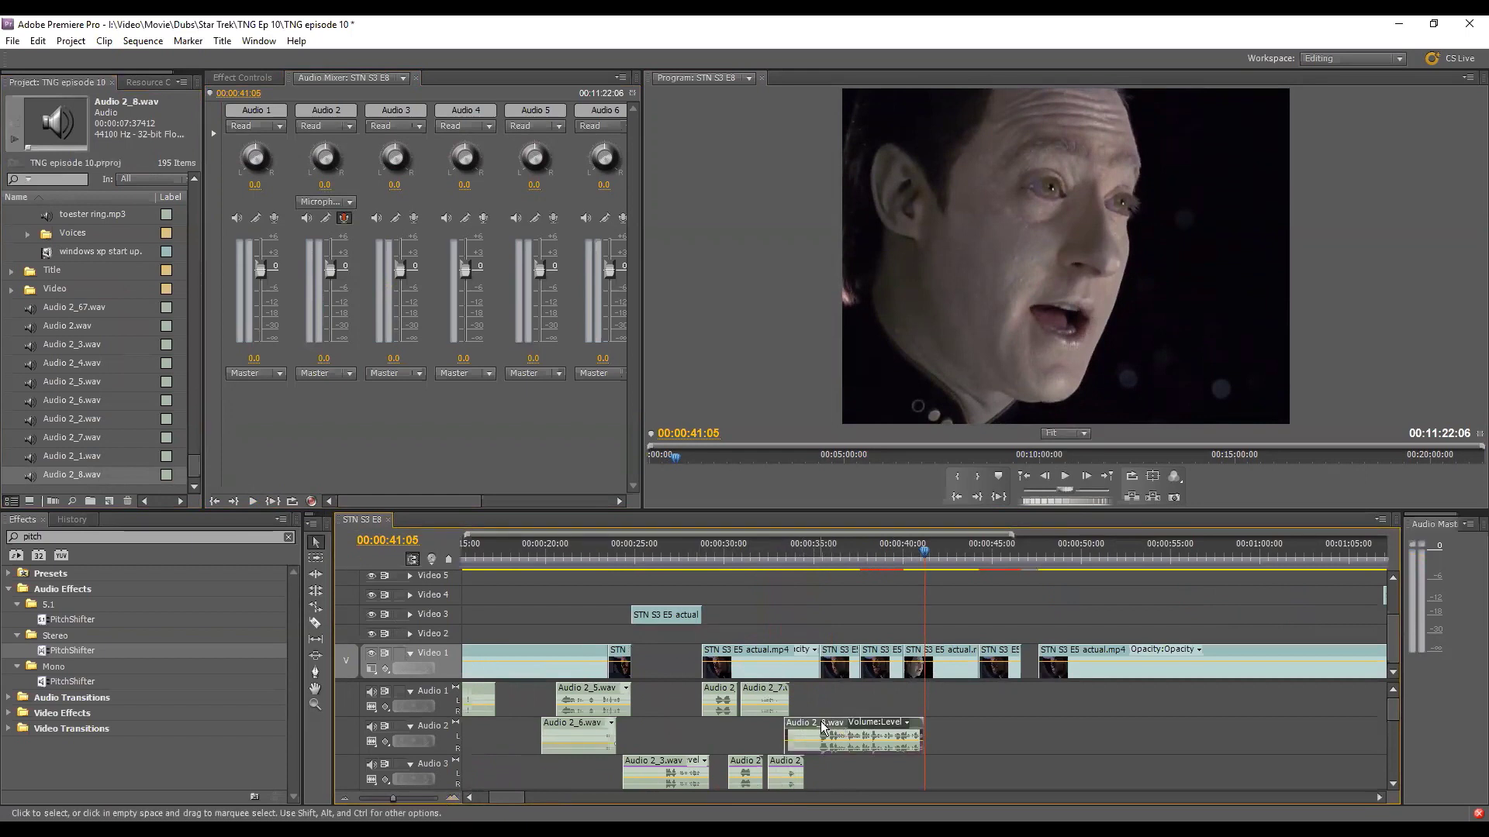
left_click_drag(791, 723, 809, 727)
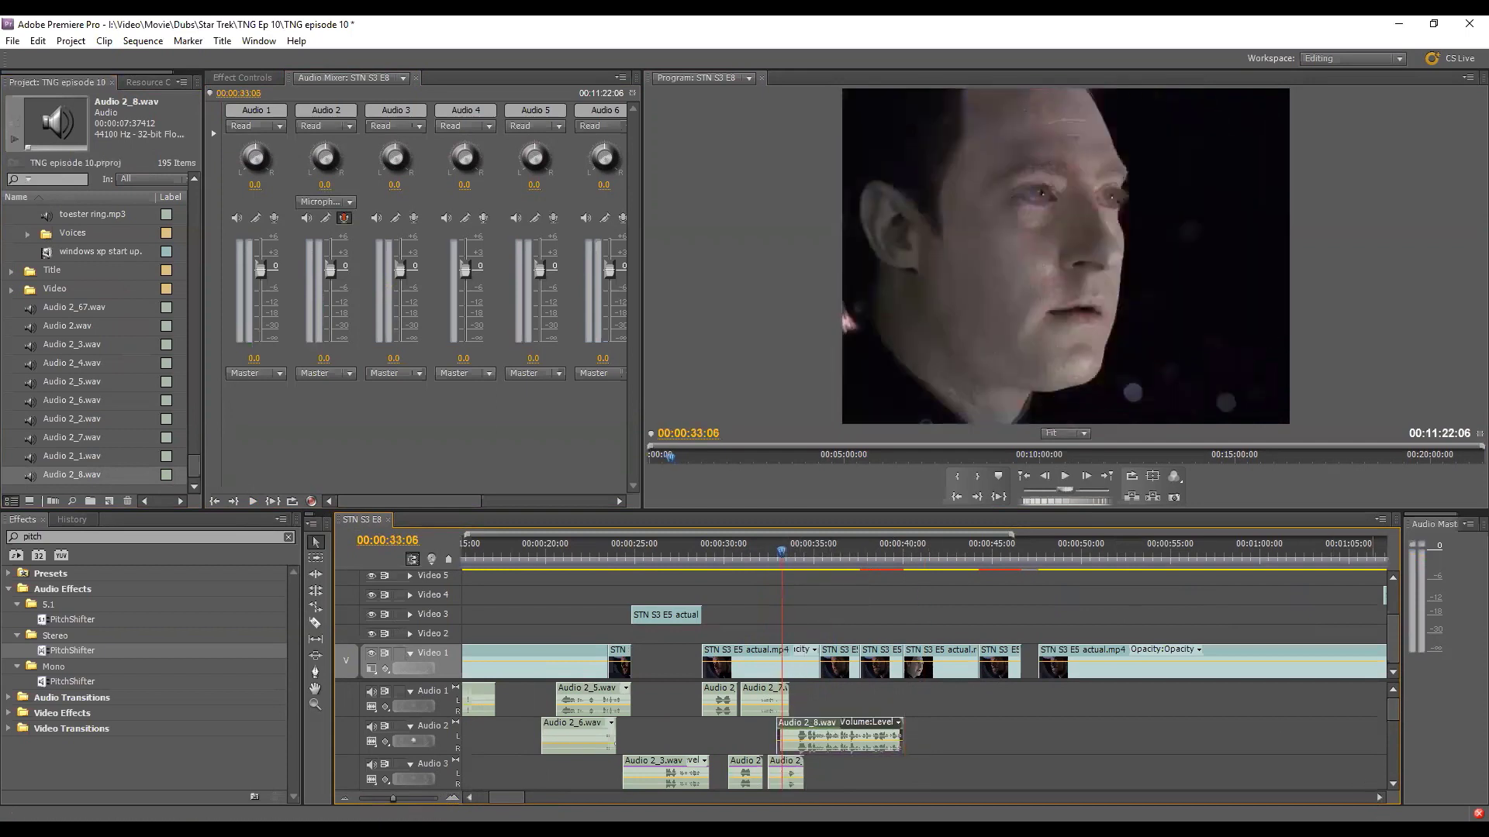
left_click(1063, 477)
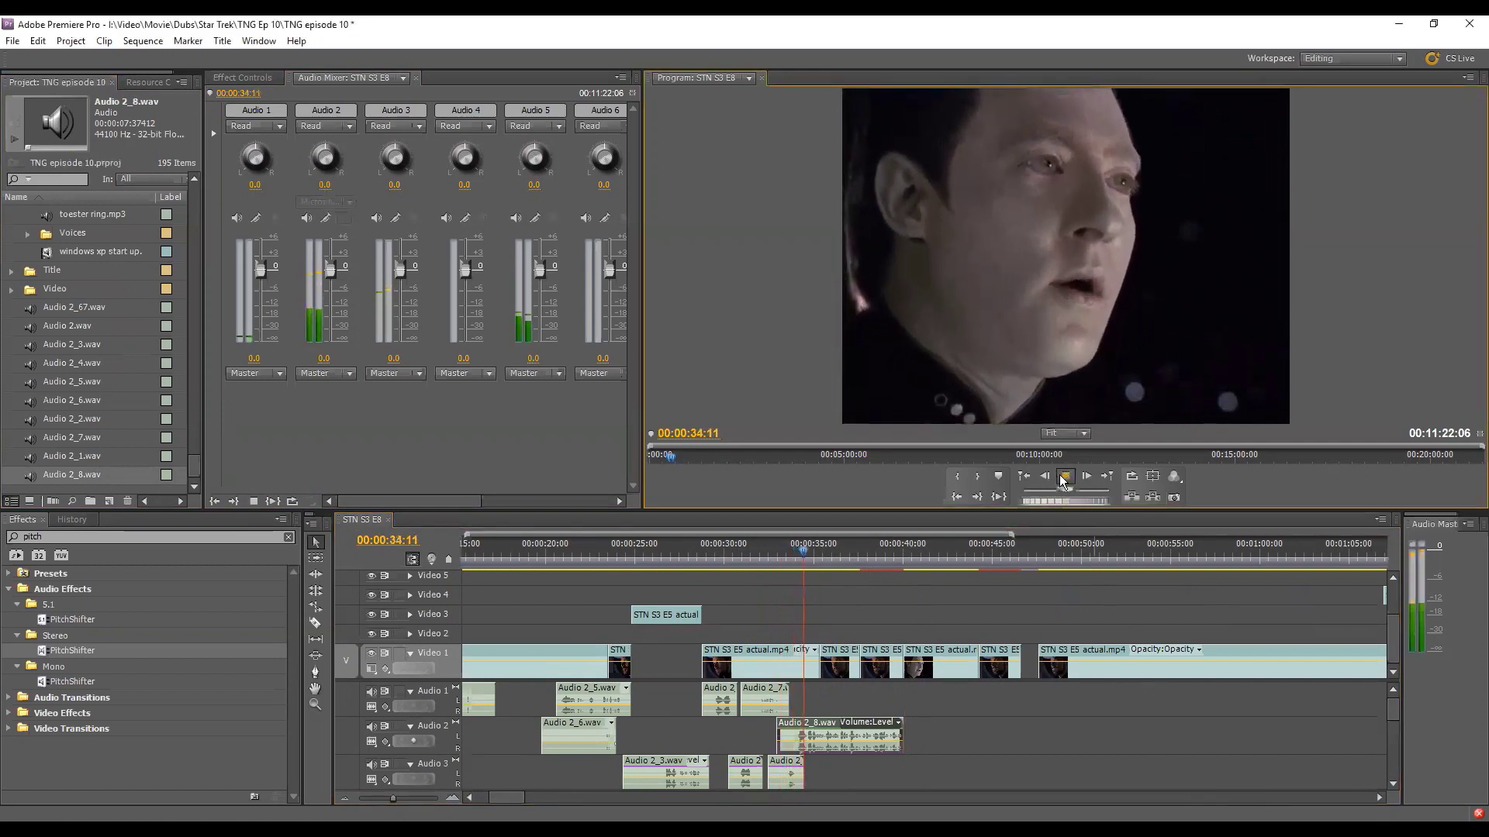
left_click(1063, 477)
Nudge Audio 2_8.wav on Audio 2 later in small increments to start at about 00:00:33:18, matching the lip movement
left_click_drag(771, 558, 783, 554)
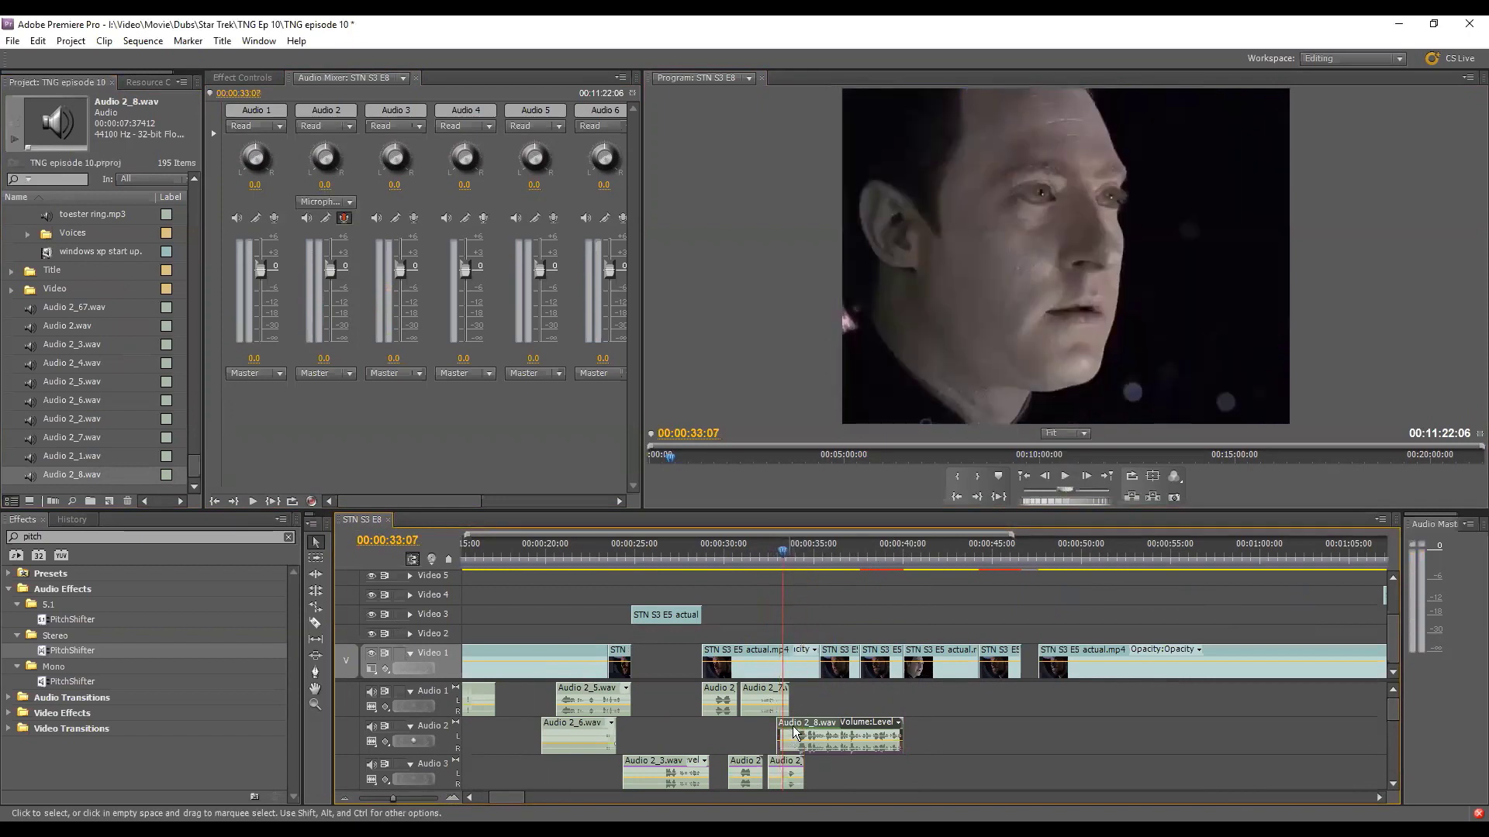
left_click_drag(793, 731, 800, 732)
left_click(1064, 476)
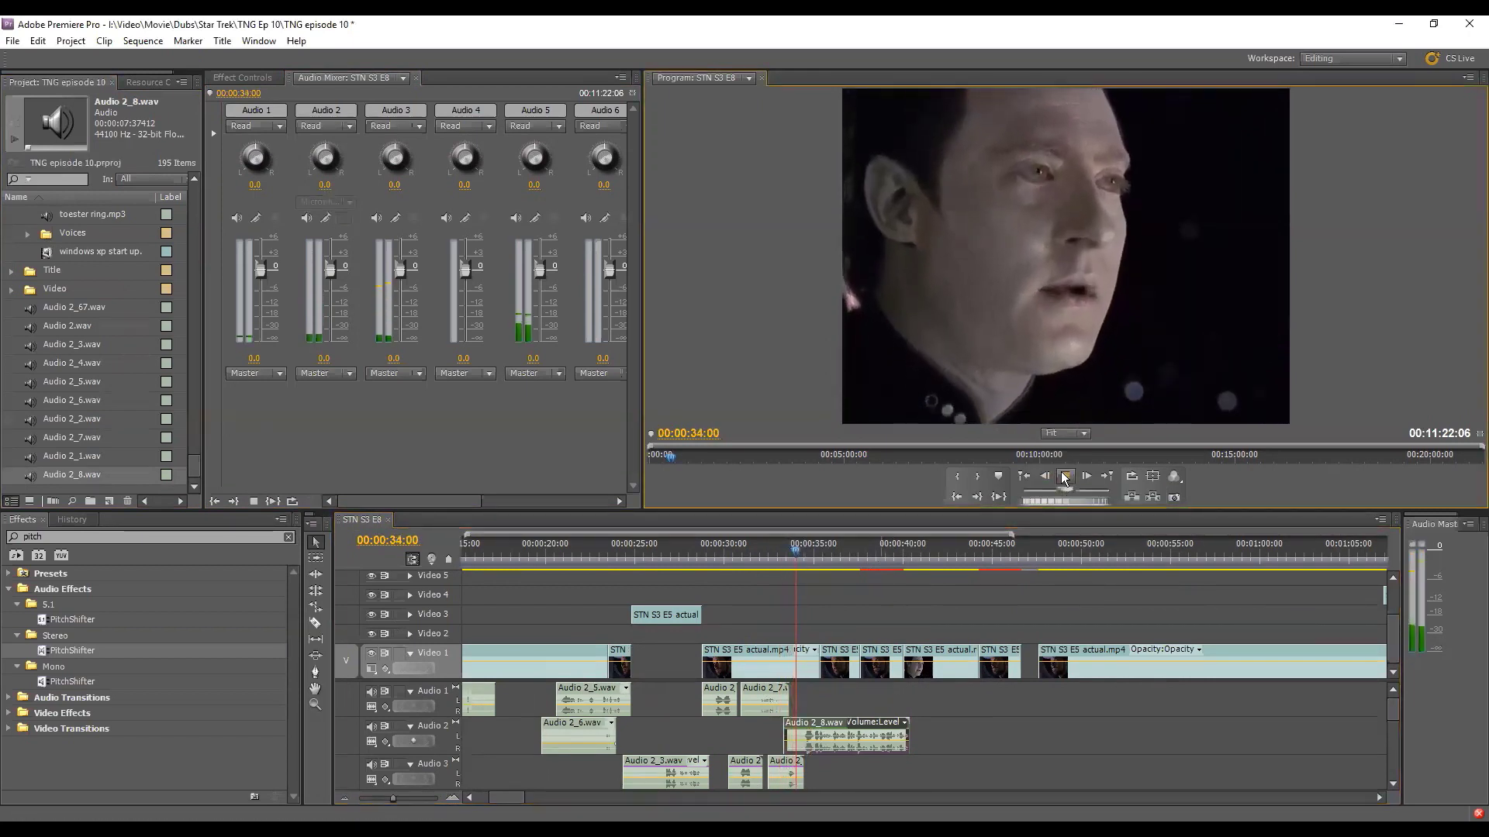
left_click_drag(794, 560, 788, 559)
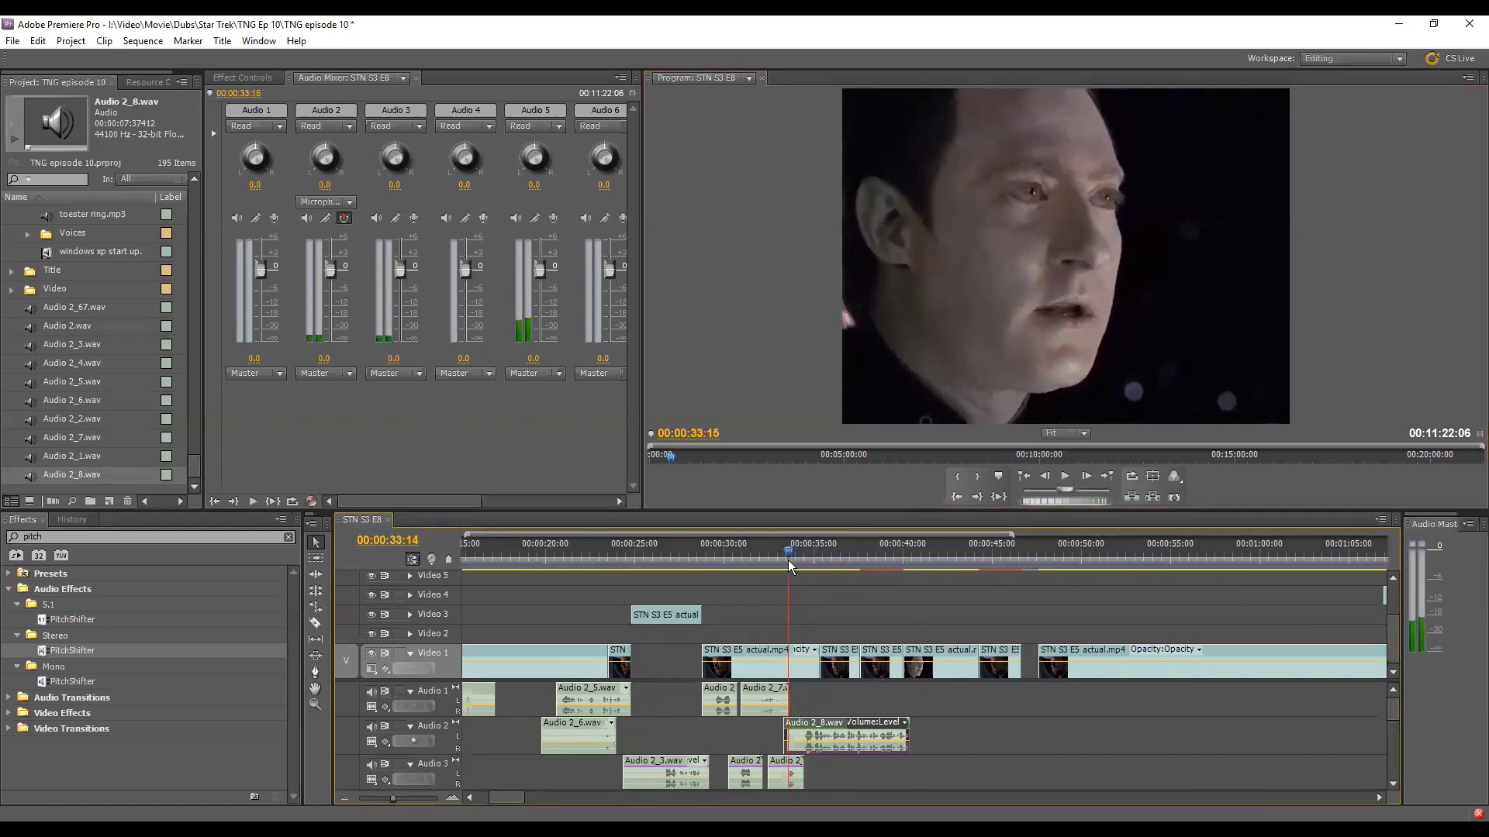
key("Right")
left_click_drag(799, 729, 806, 729)
Play back the repositioned Audio 2_8.wav against the shots through about 00:00:41:06 to check the lip sync
left_click(1064, 477)
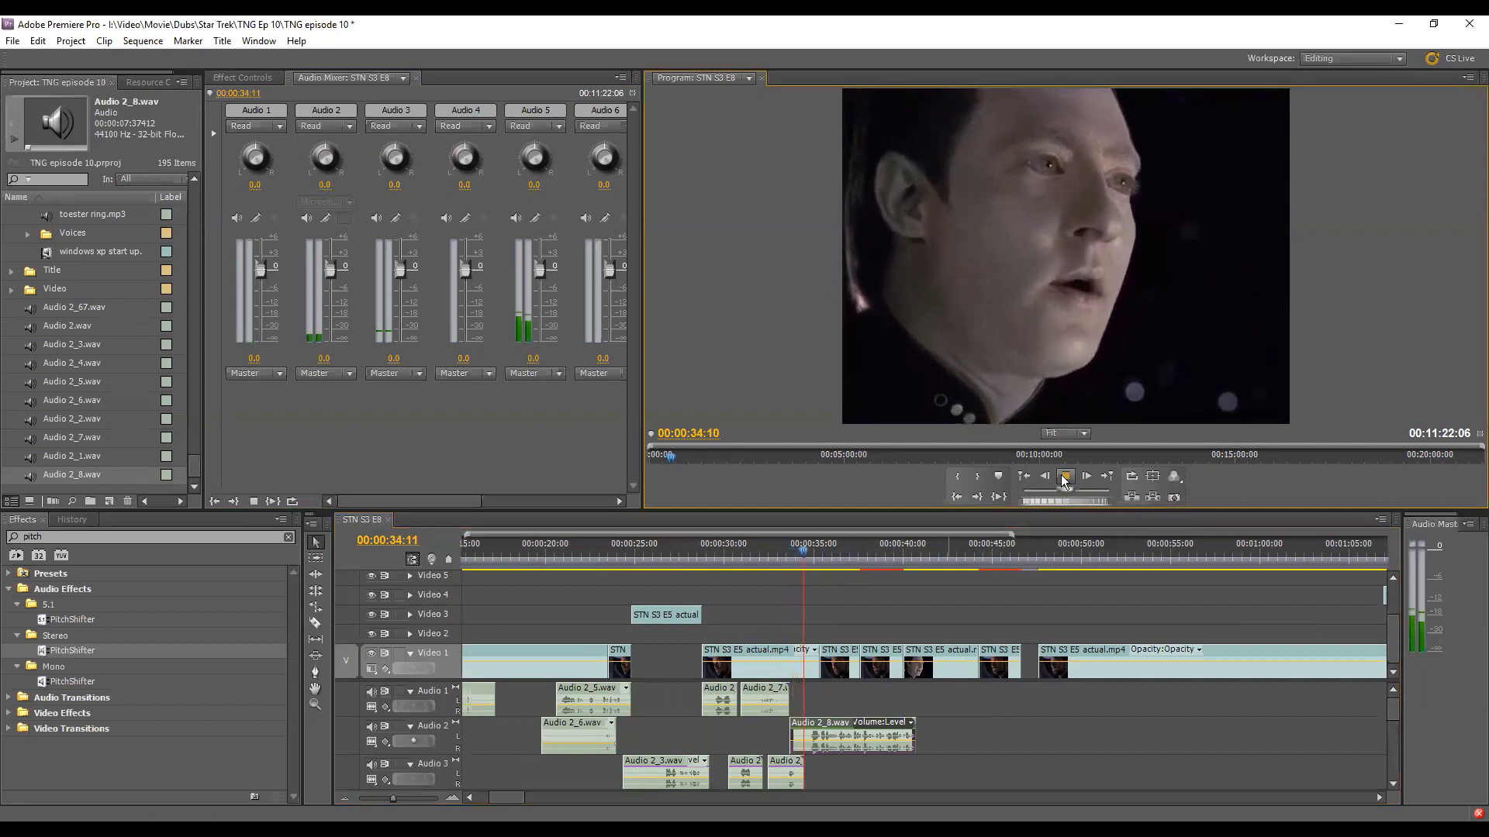
left_click(1064, 477)
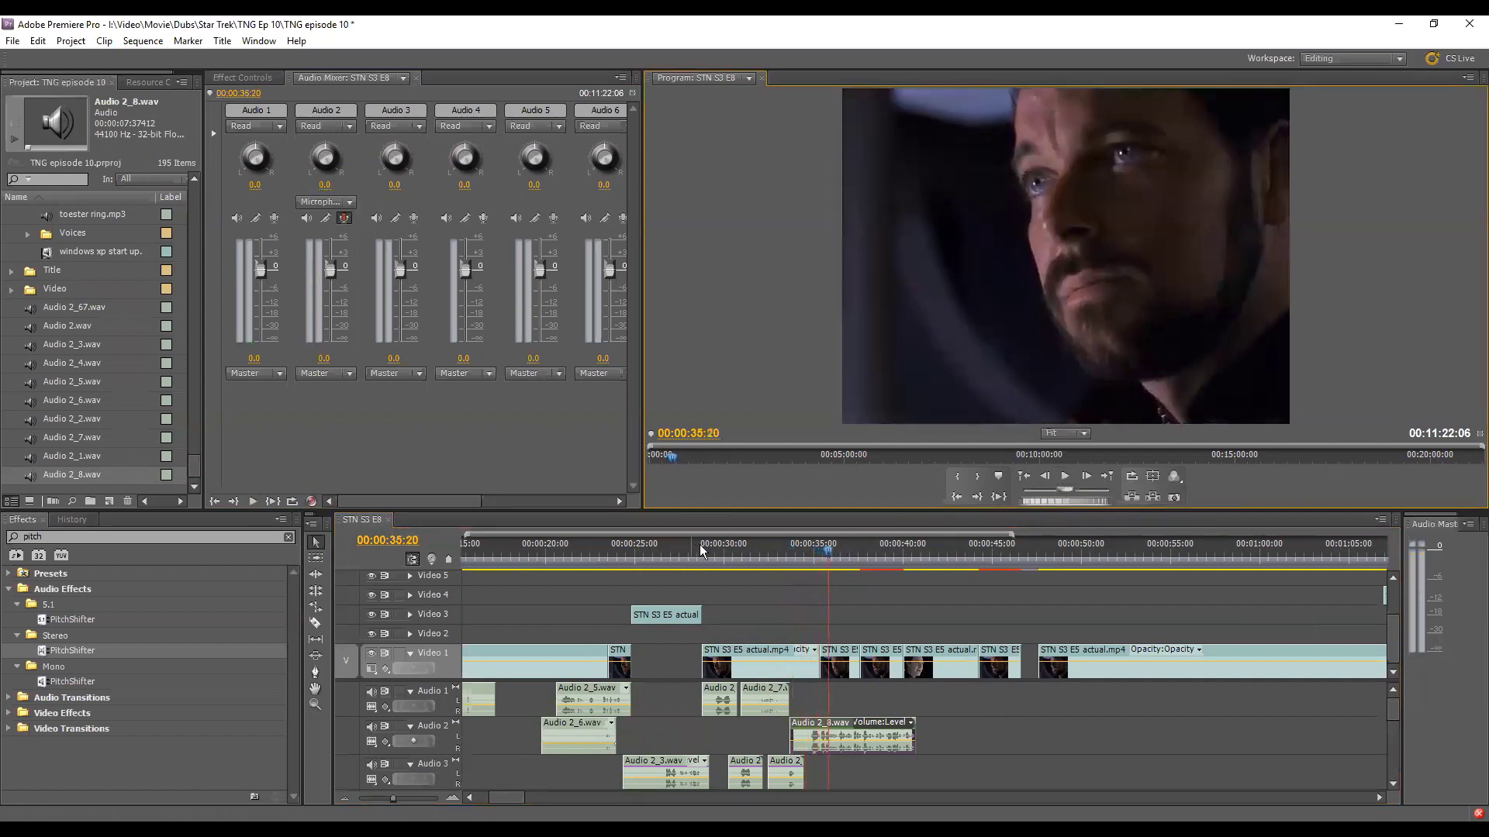
left_click(769, 560)
left_click(1075, 486)
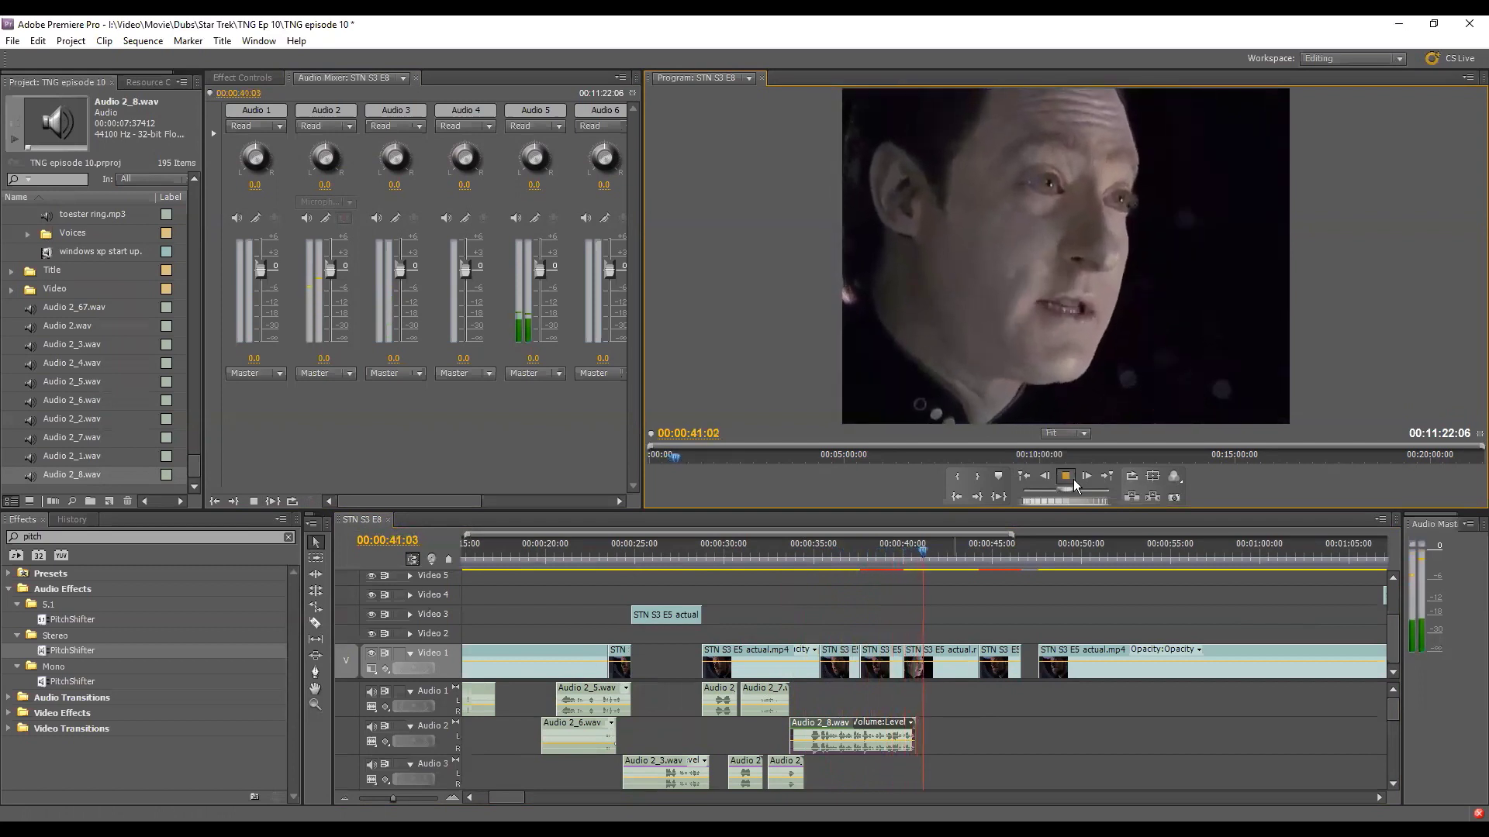
left_click(1073, 481)
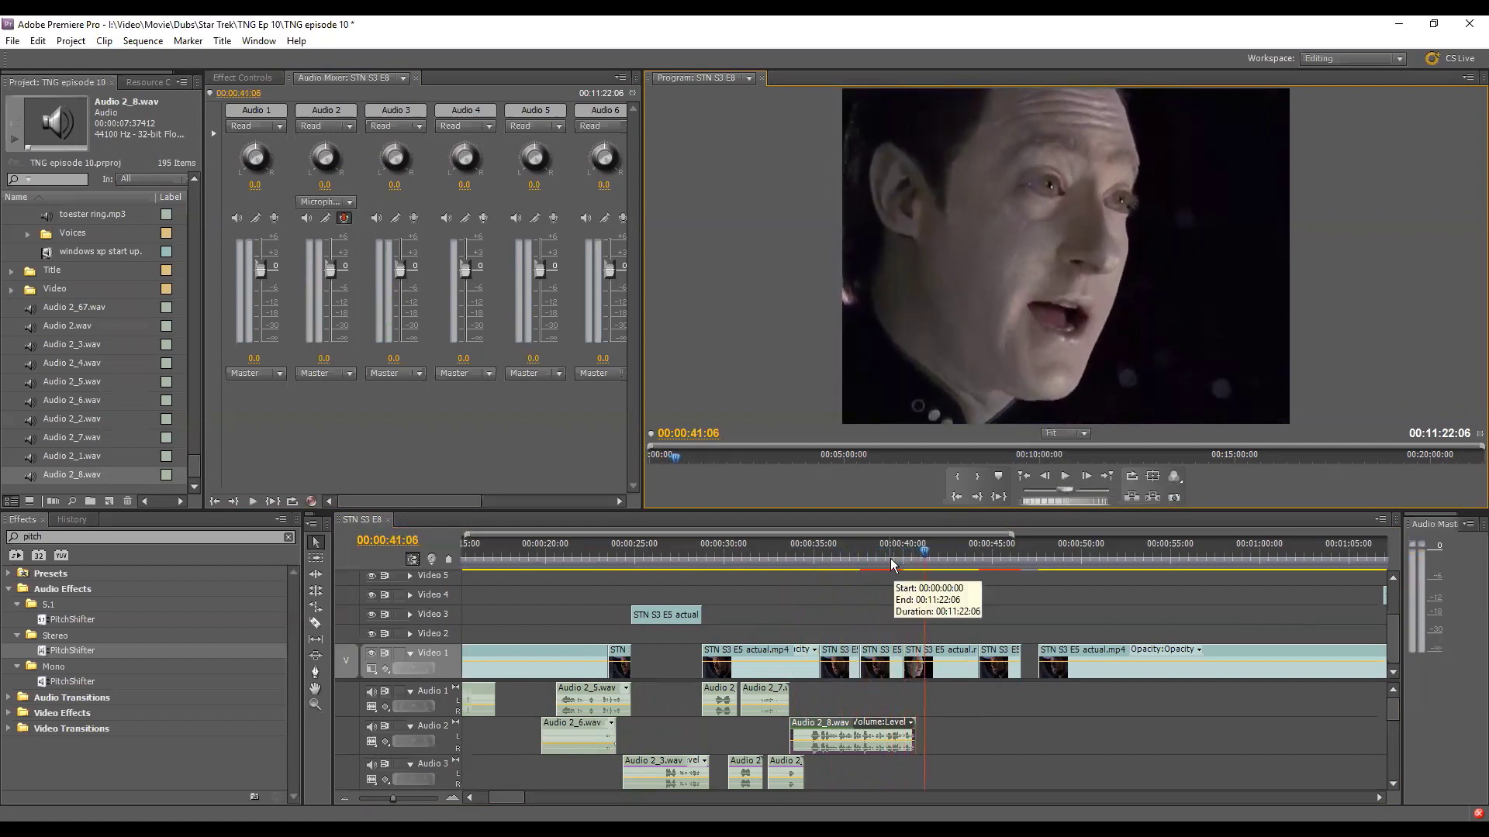
Shorten the Video 1 reaction shot to end at about 00:00:38:17, butt the following speaking shot against it, and play back the cut
left_click(882, 558)
mouse_move(902, 645)
left_mouse_down()
mouse_move(878, 646)
mouse_move(906, 660)
left_mouse_up()
key("Up")
left_click(1066, 476)
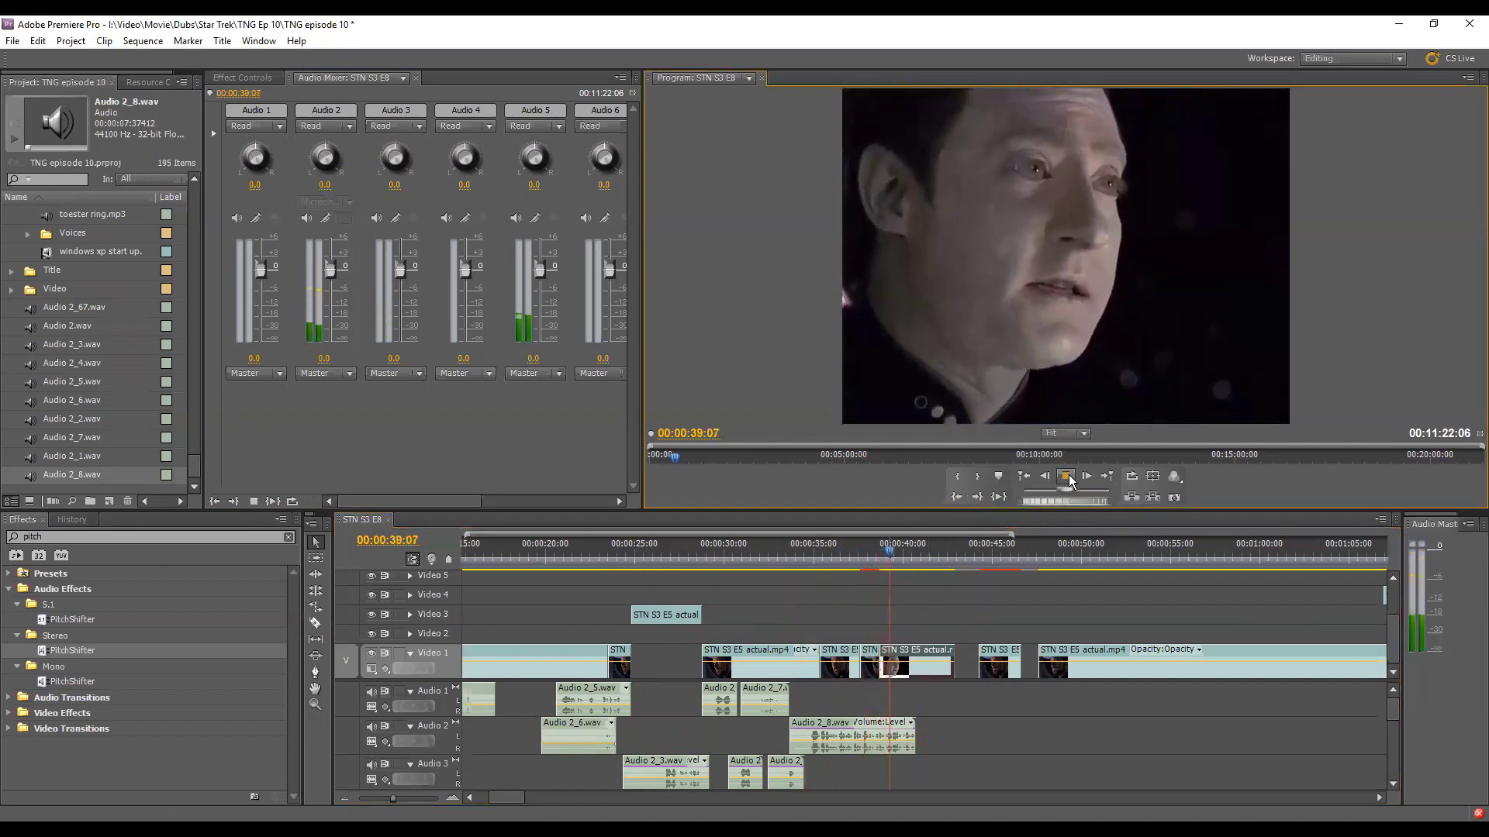
left_click(1066, 477)
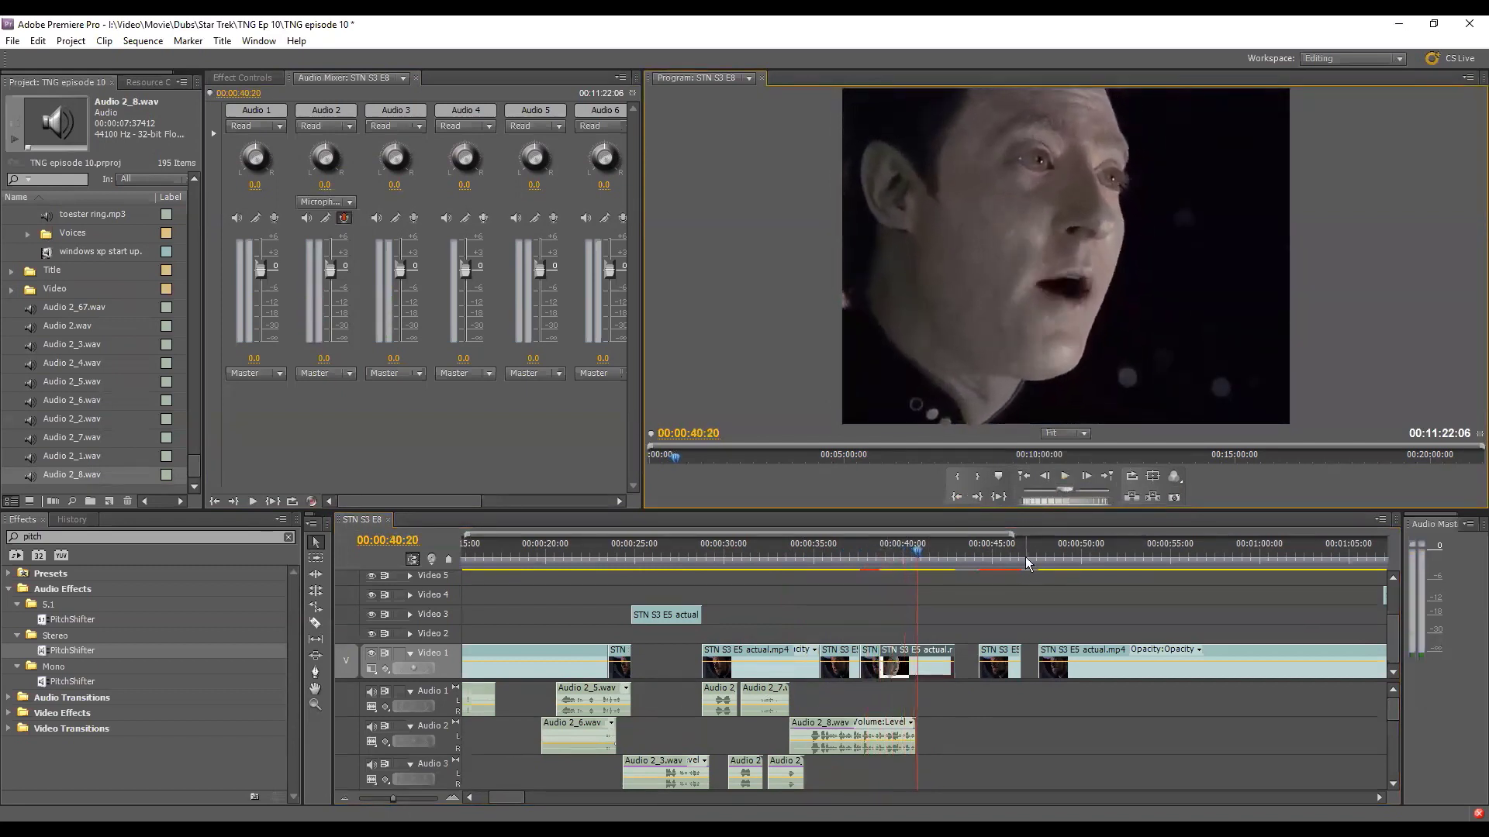
Move the short Video 1 shot after the speaking shot back to about 00:00:43:00 to close the gap, and play back the scene
left_click(1001, 651)
mouse_move(750, 567)
left_mouse_down()
mouse_move(718, 552)
mouse_move(749, 545)
left_mouse_up()
left_click(1067, 477)
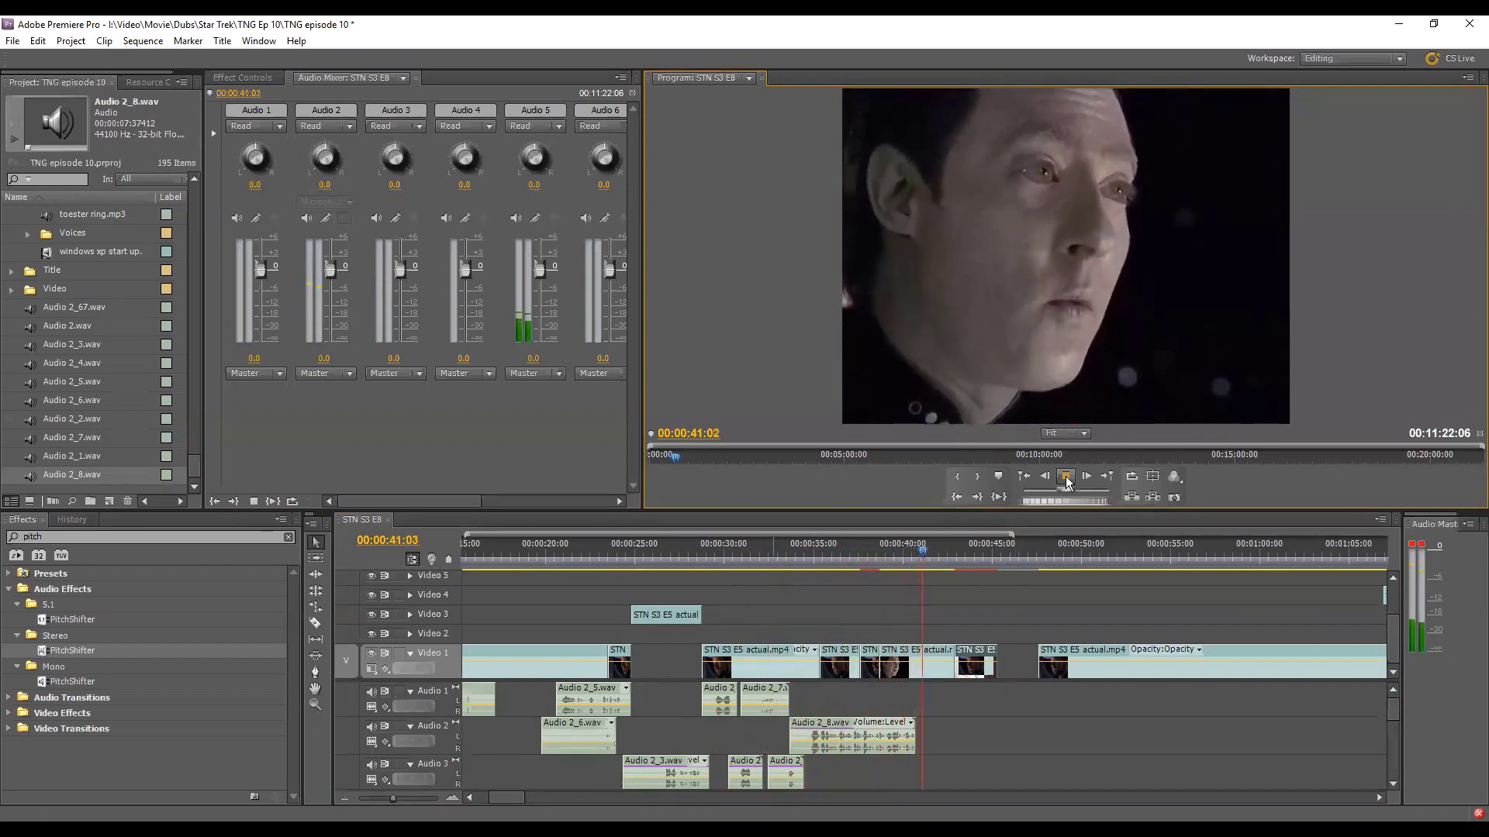
left_click(1065, 477)
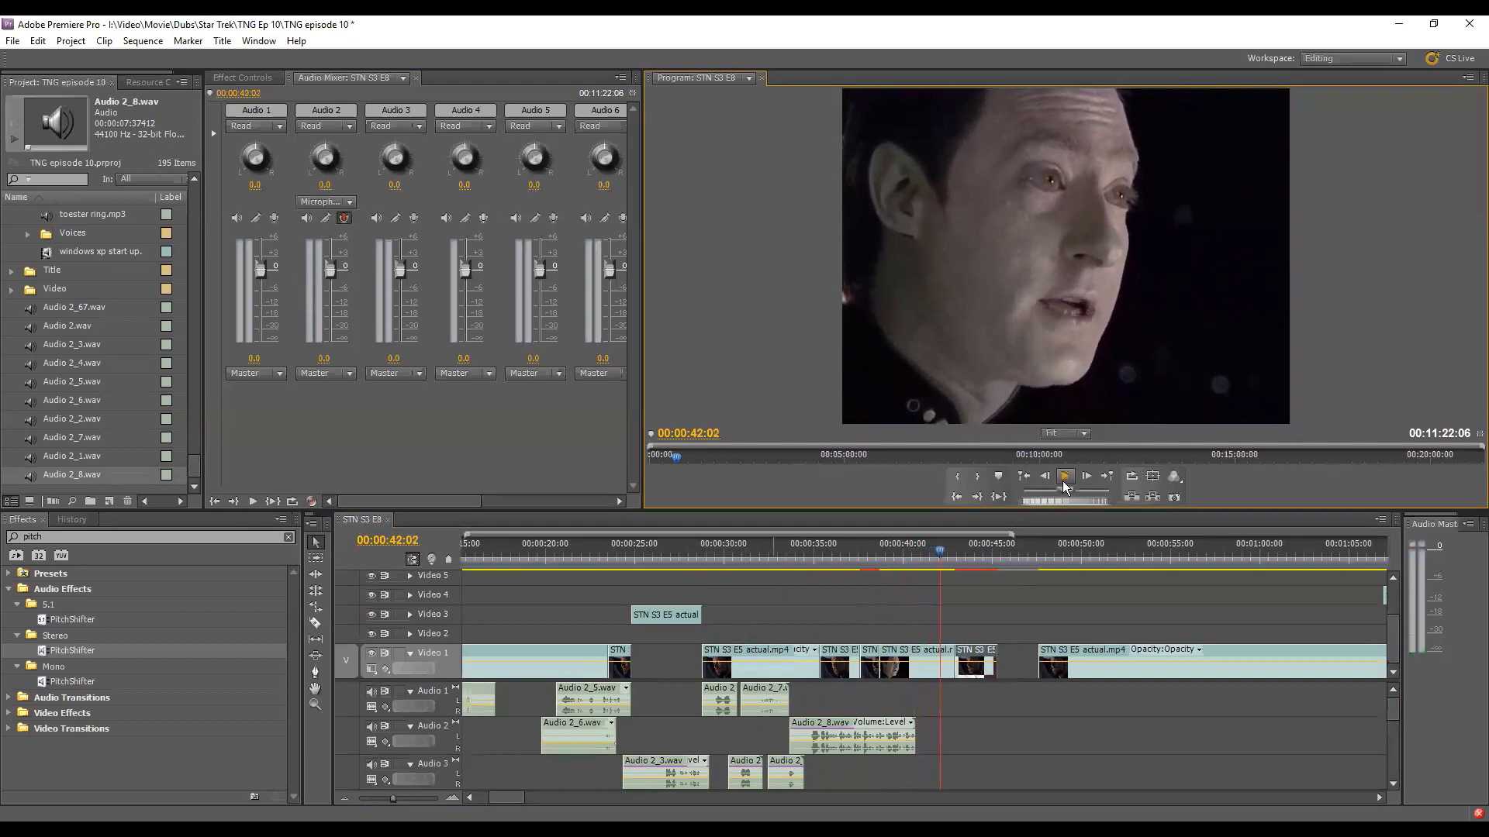
Move Audio 2_8.wav from Audio 2 up to Audio 1 at the same time position and play back from about 00:00:33:05
left_click(807, 726)
left_click_drag(807, 723, 807, 688)
left_click(781, 555)
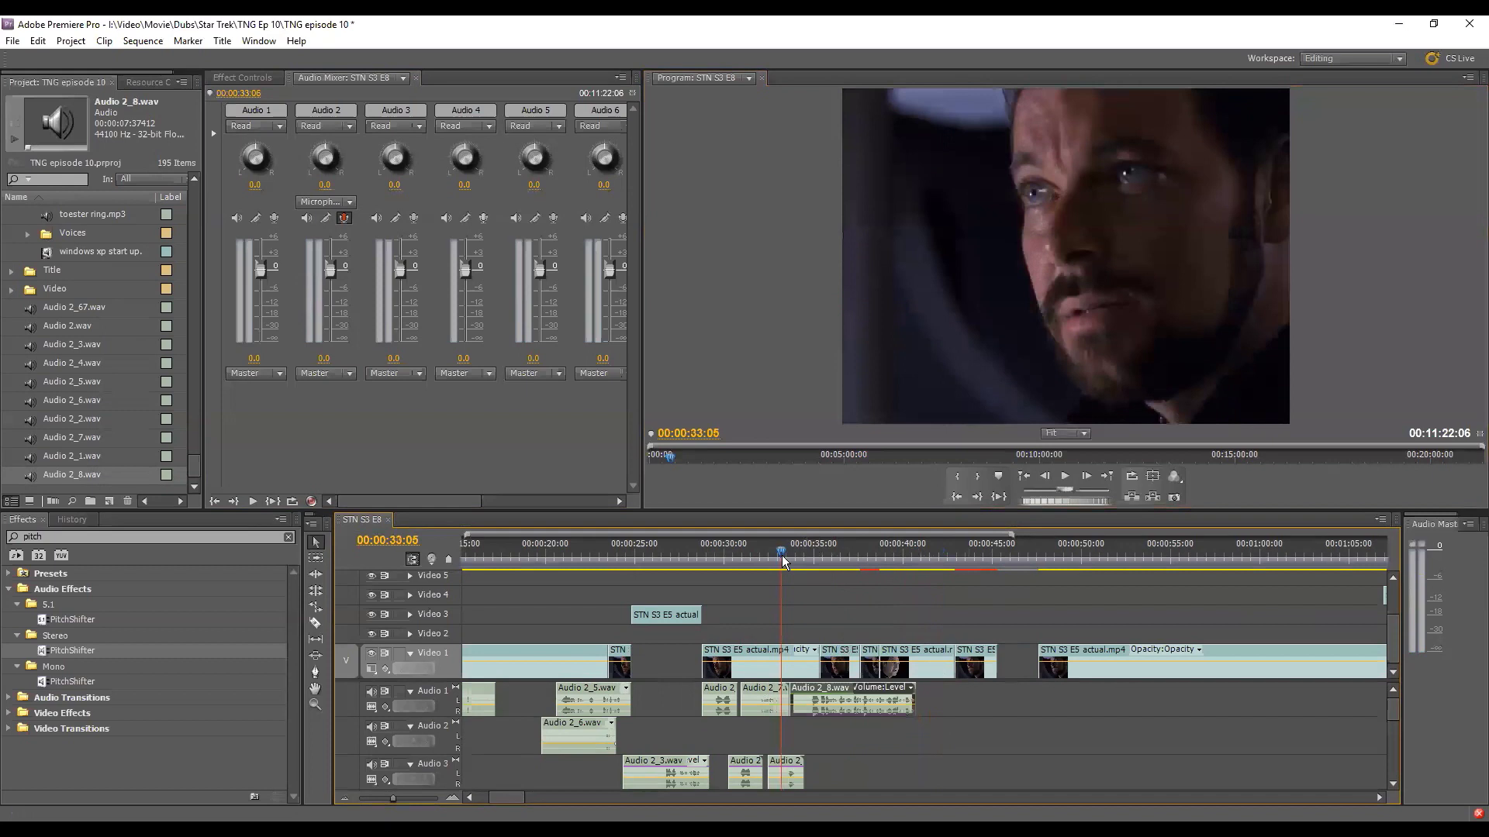
left_click(1068, 477)
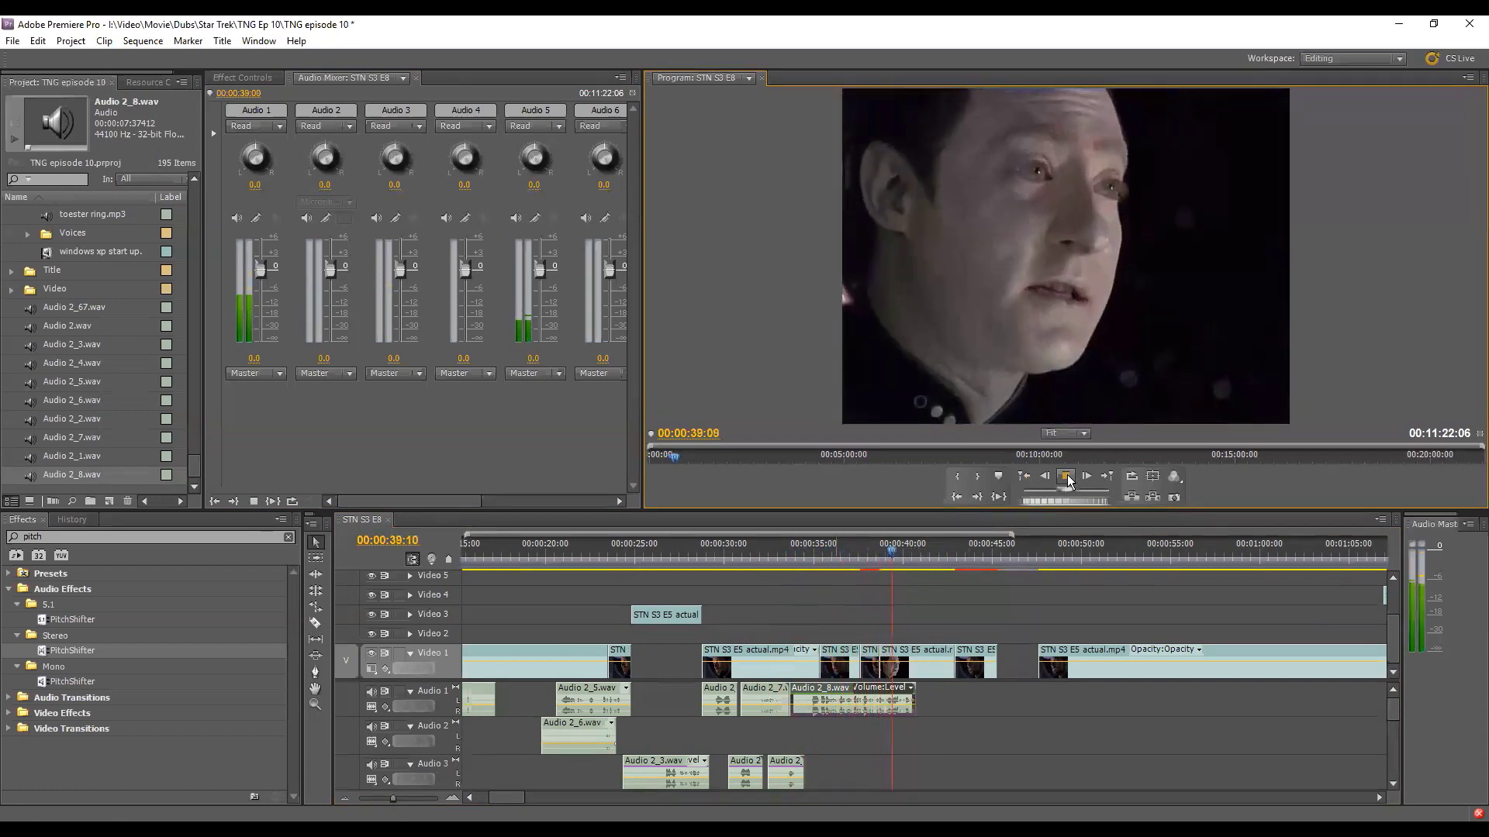
left_click(1068, 477)
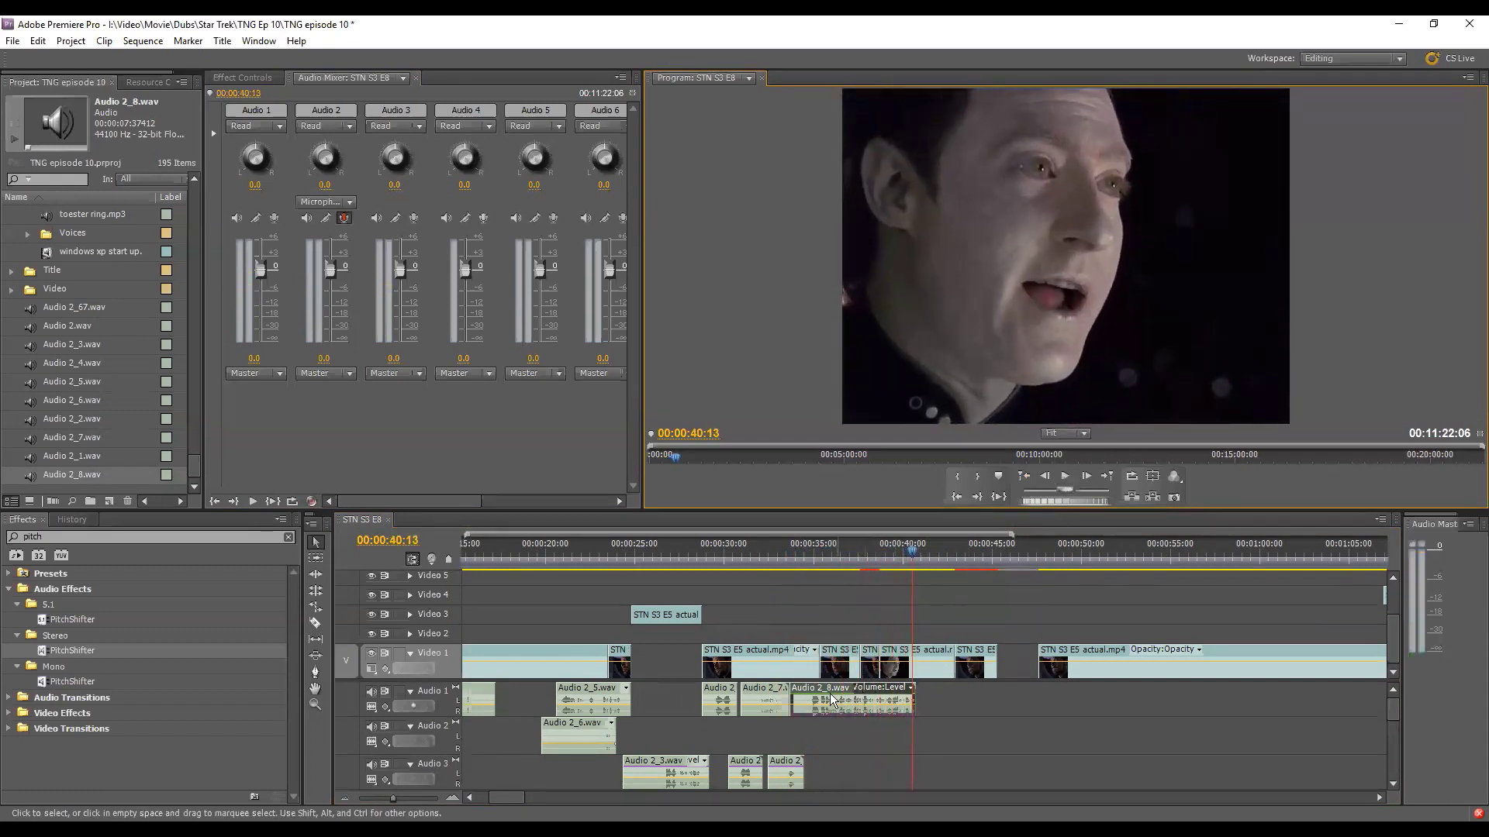
Set Audio 2_8.wav aside at about 00:00:44:08 on Audio 1, then record a replacement take onto Audio 2 from 00:00:33:18 and select it
left_click_drag(827, 690, 1015, 690)
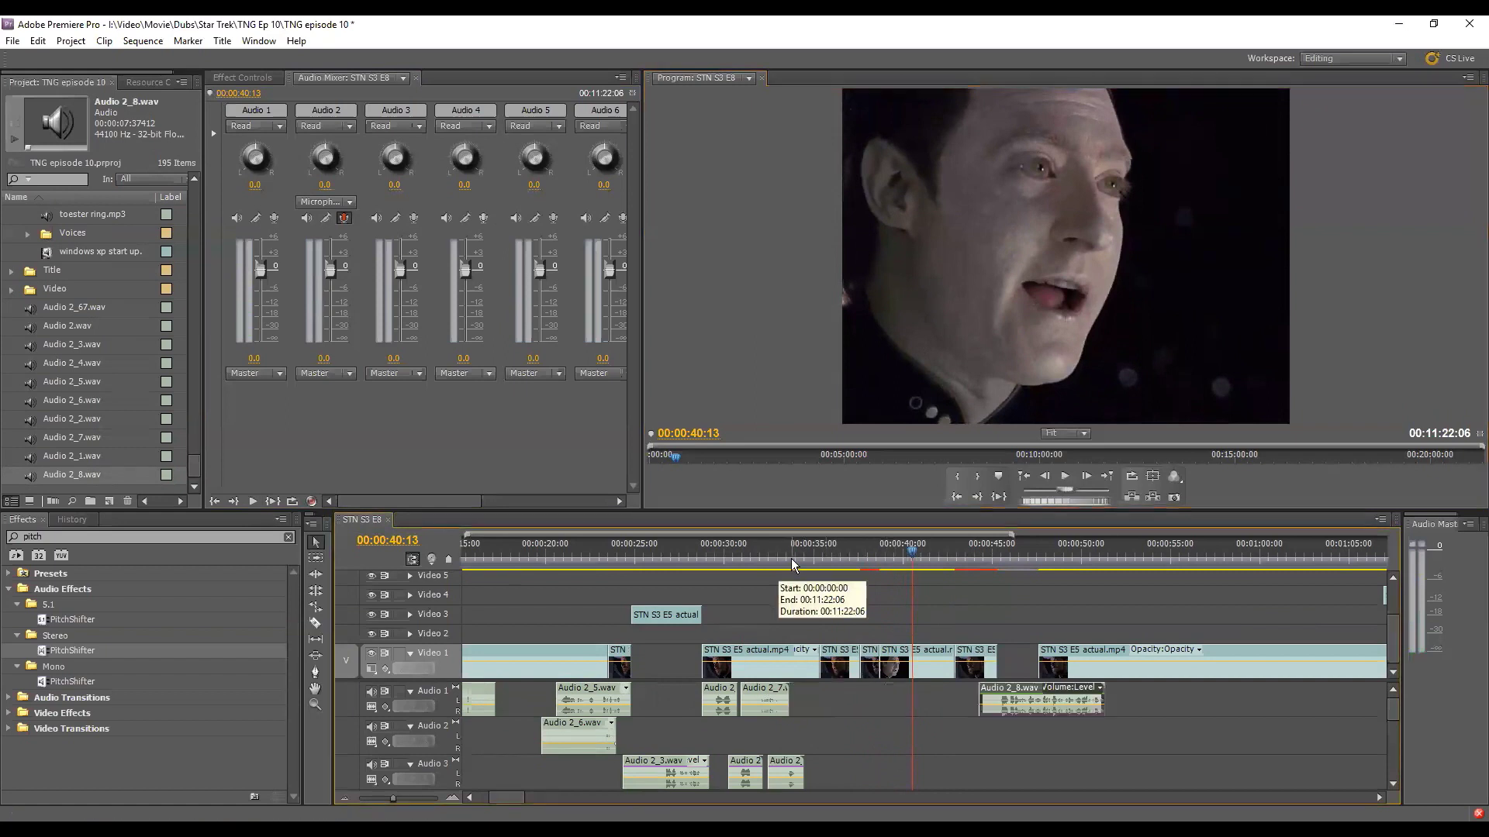
left_click(791, 558)
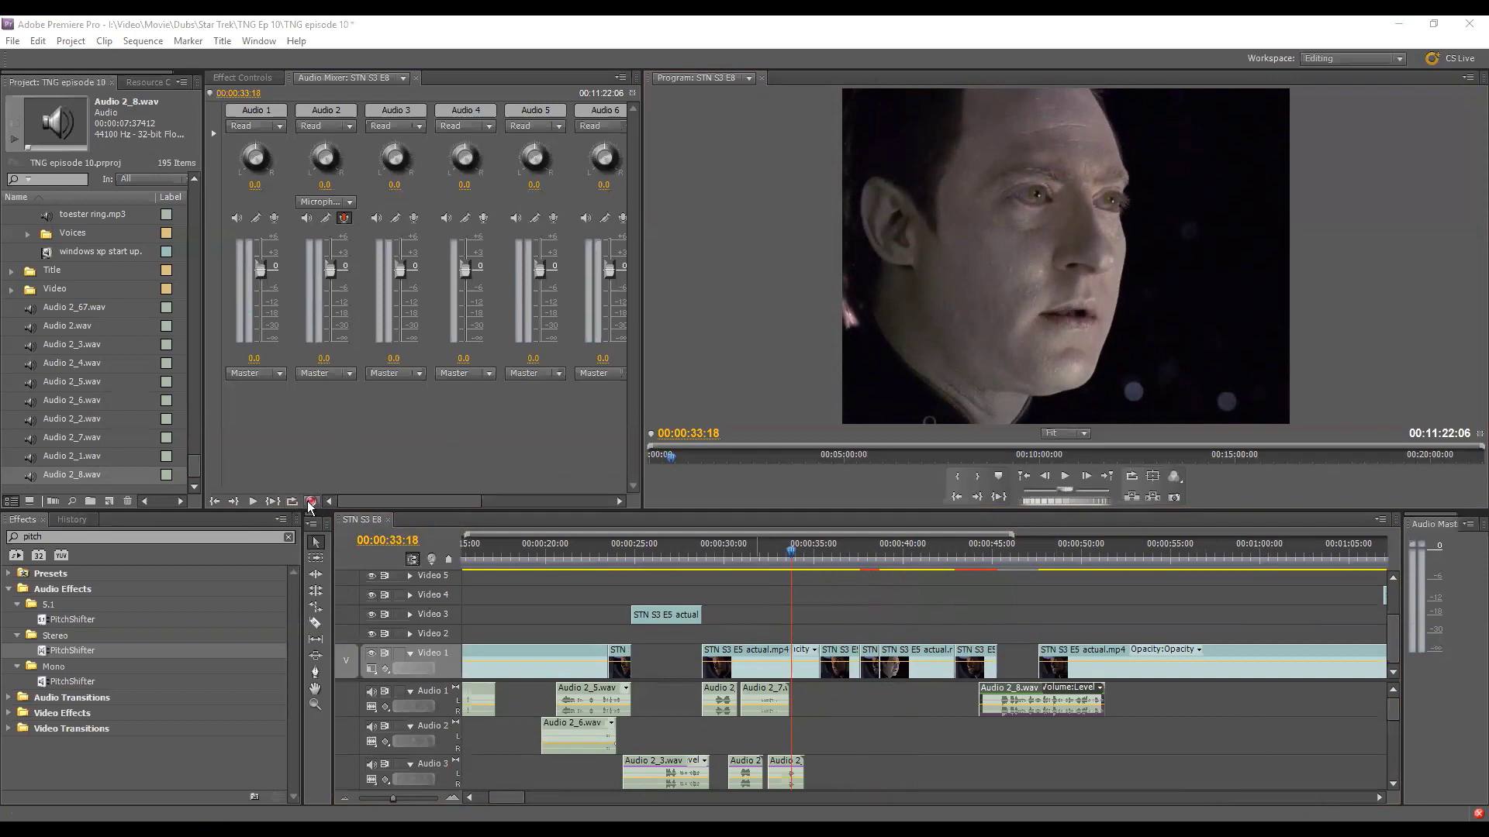
left_click(254, 499)
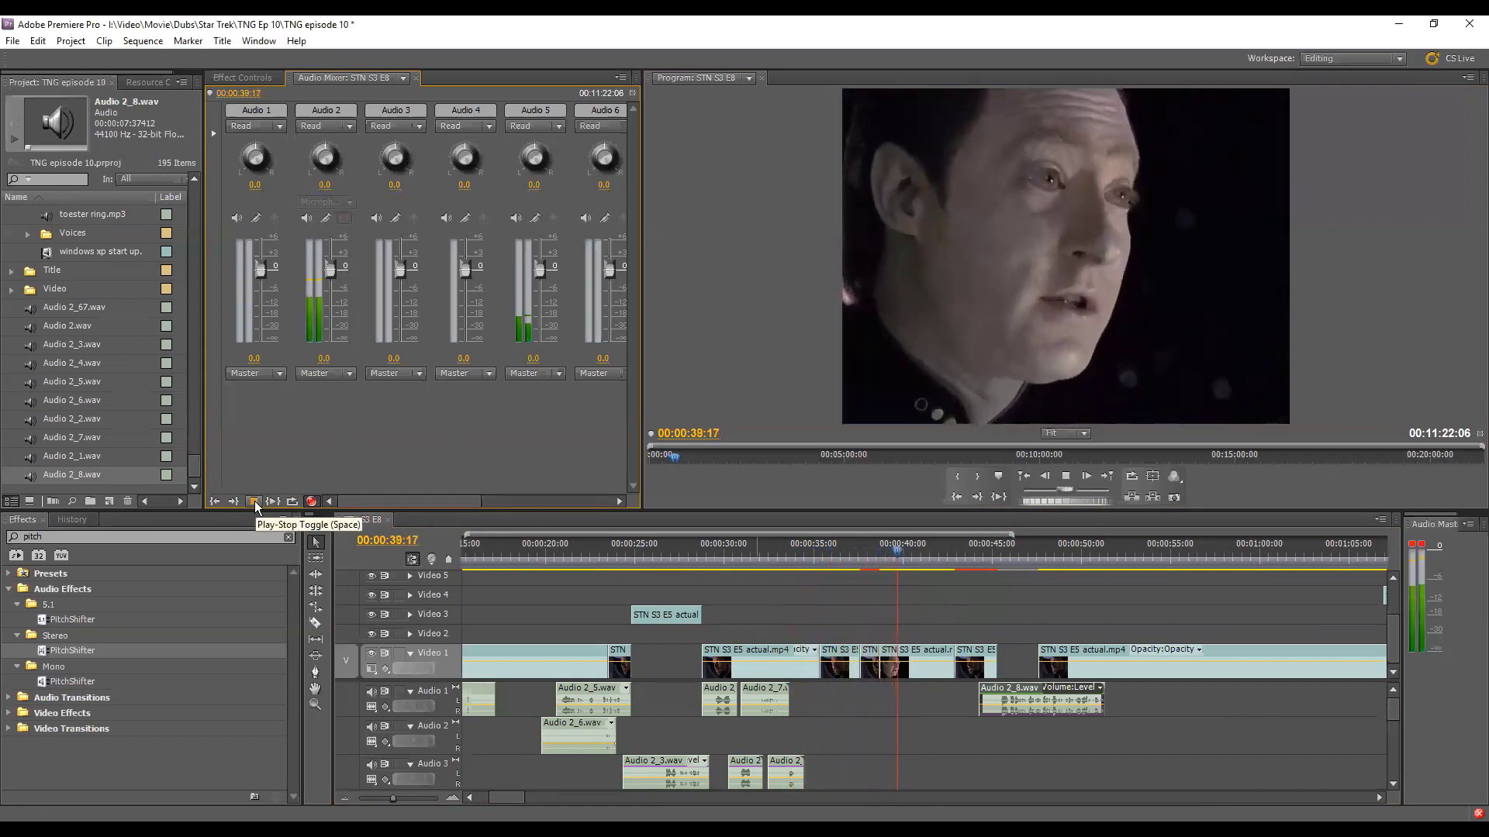
left_click(254, 501)
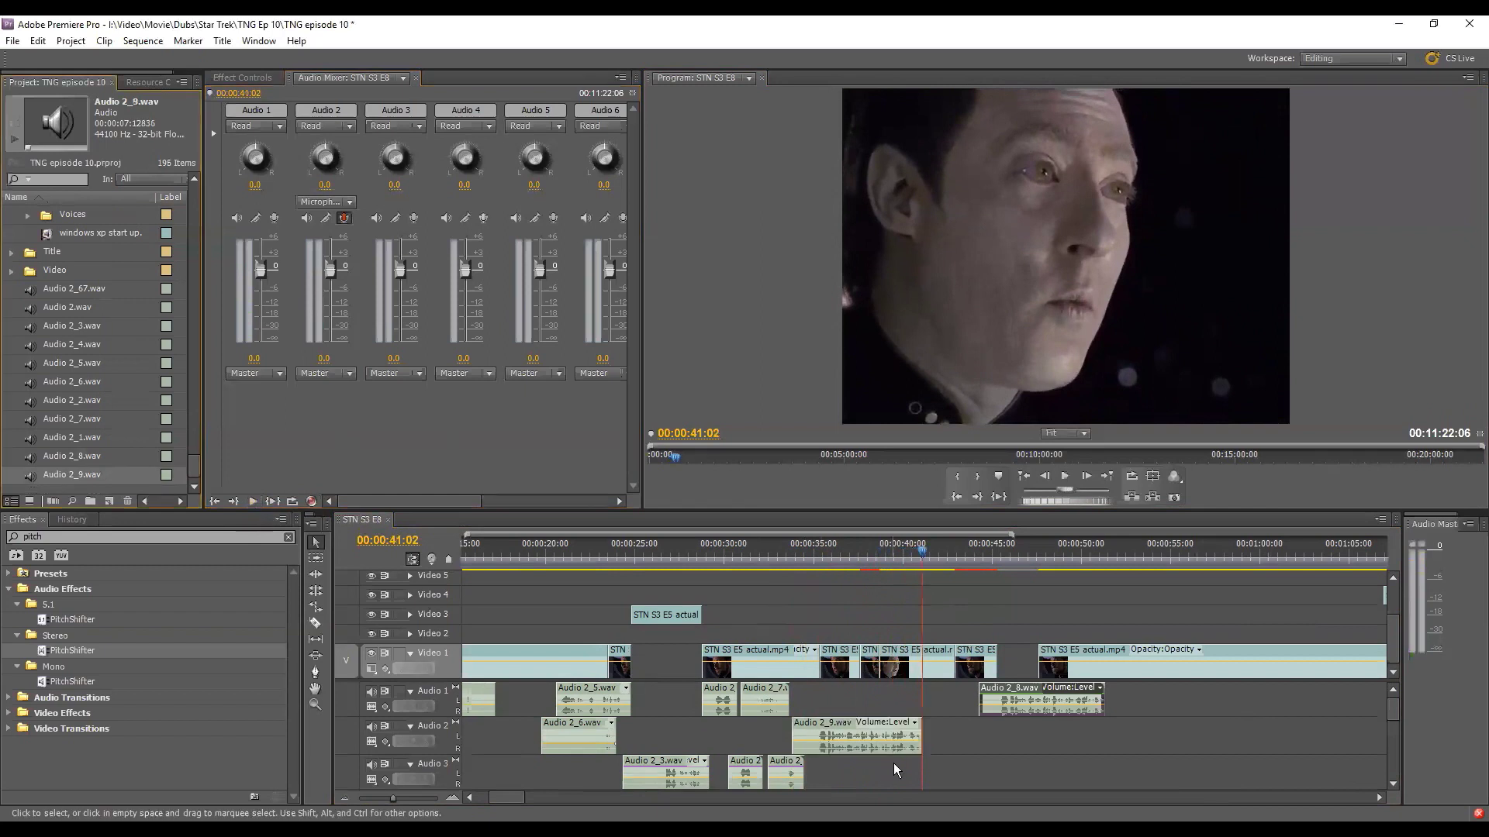
left_click(832, 731)
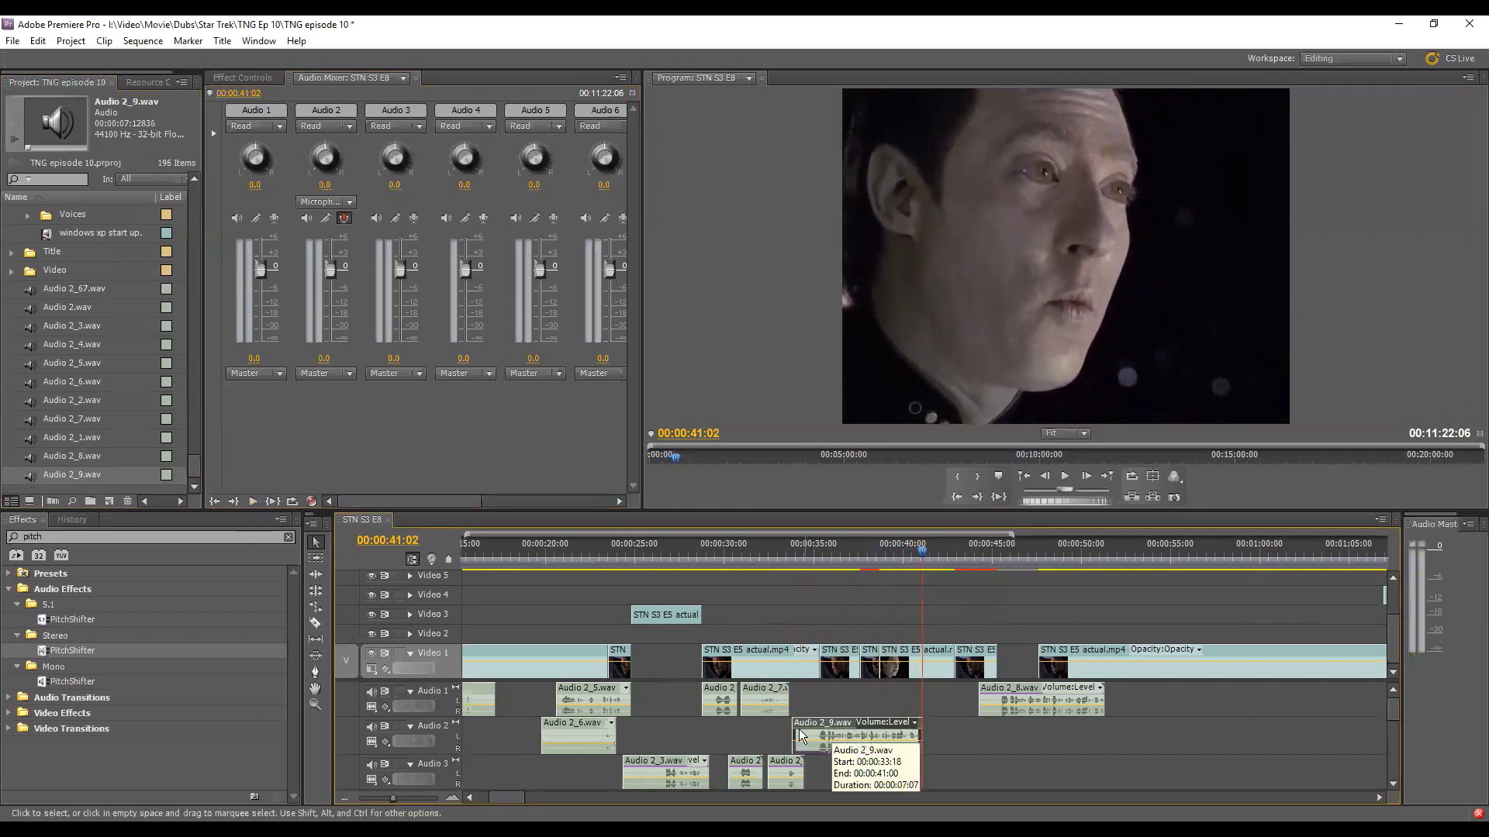
Trim the start of Audio 2_9.wav on Audio 2, start the clip at about 00:00:33:15, and play back the sync
left_click_drag(792, 728, 807, 729)
left_click(788, 562)
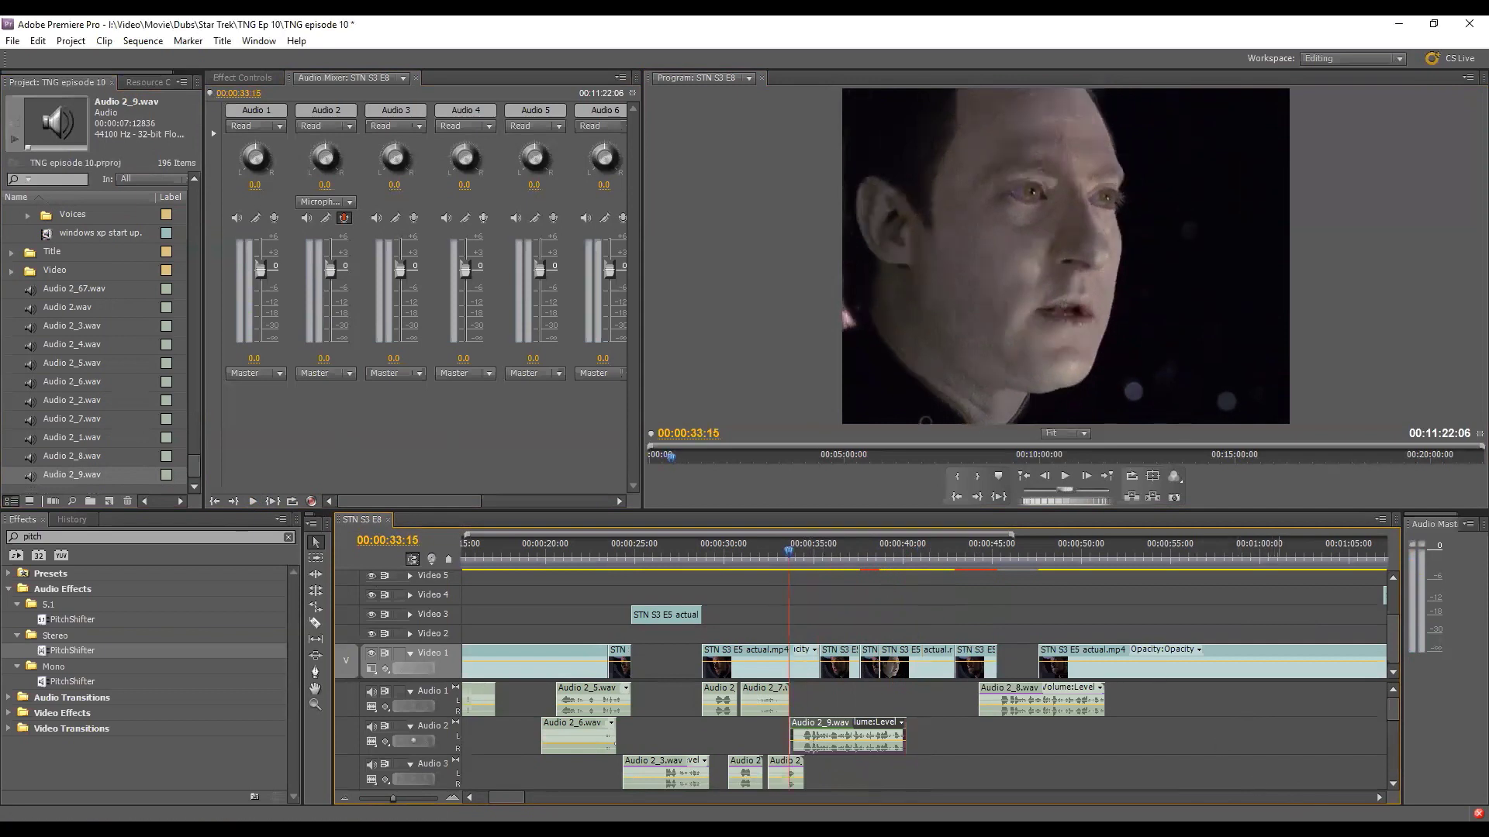
left_click(1064, 476)
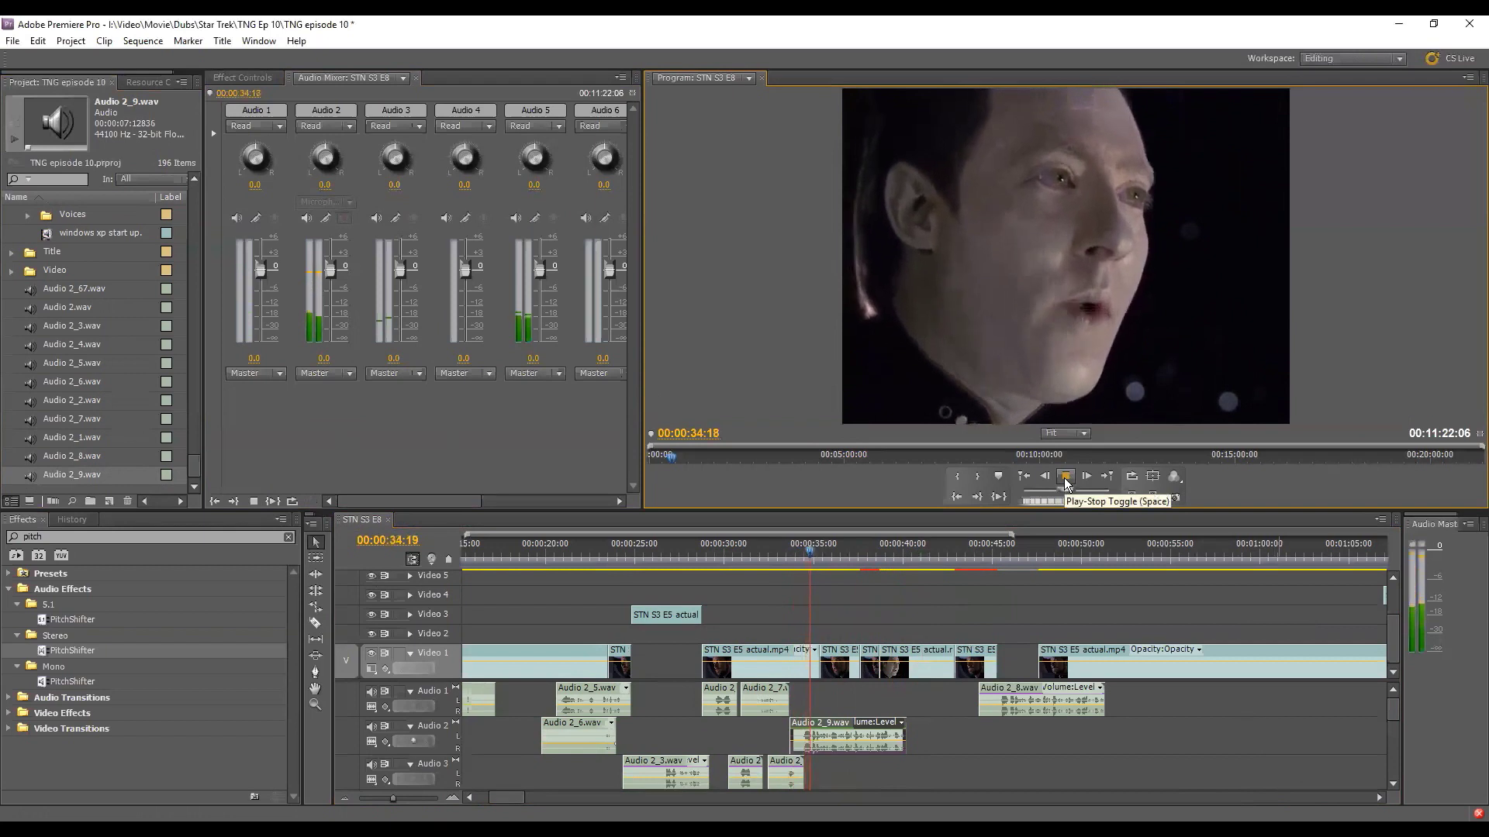
left_click(1064, 476)
Try starting Audio 2_9.wav earlier at about 00:00:33:05 against the picture, then undo the move
left_click(787, 554)
left_click_drag(787, 556, 781, 557)
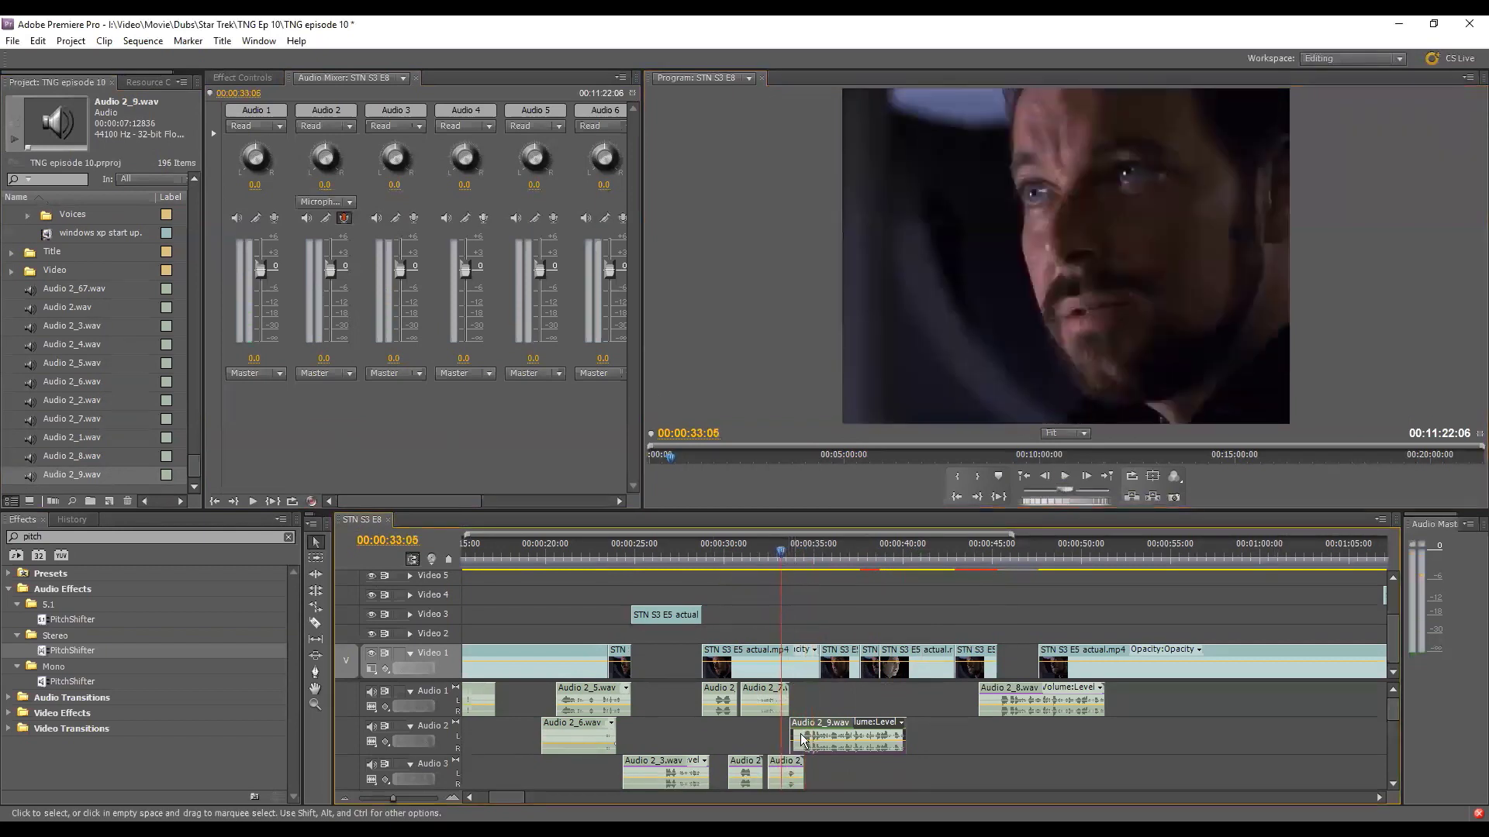
left_click_drag(812, 729, 805, 729)
left_click(1065, 476)
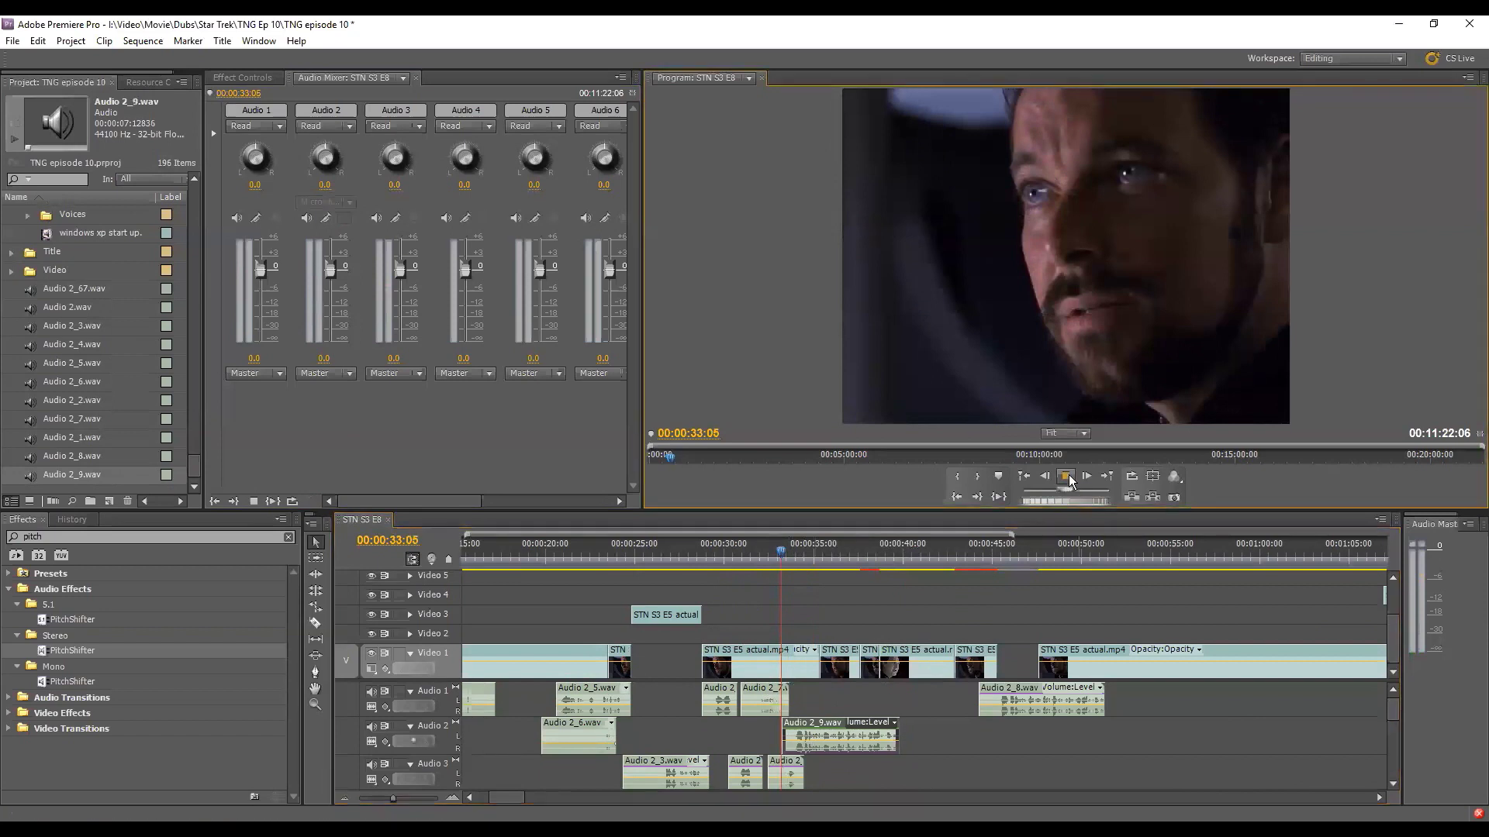
left_click_drag(777, 550, 792, 553)
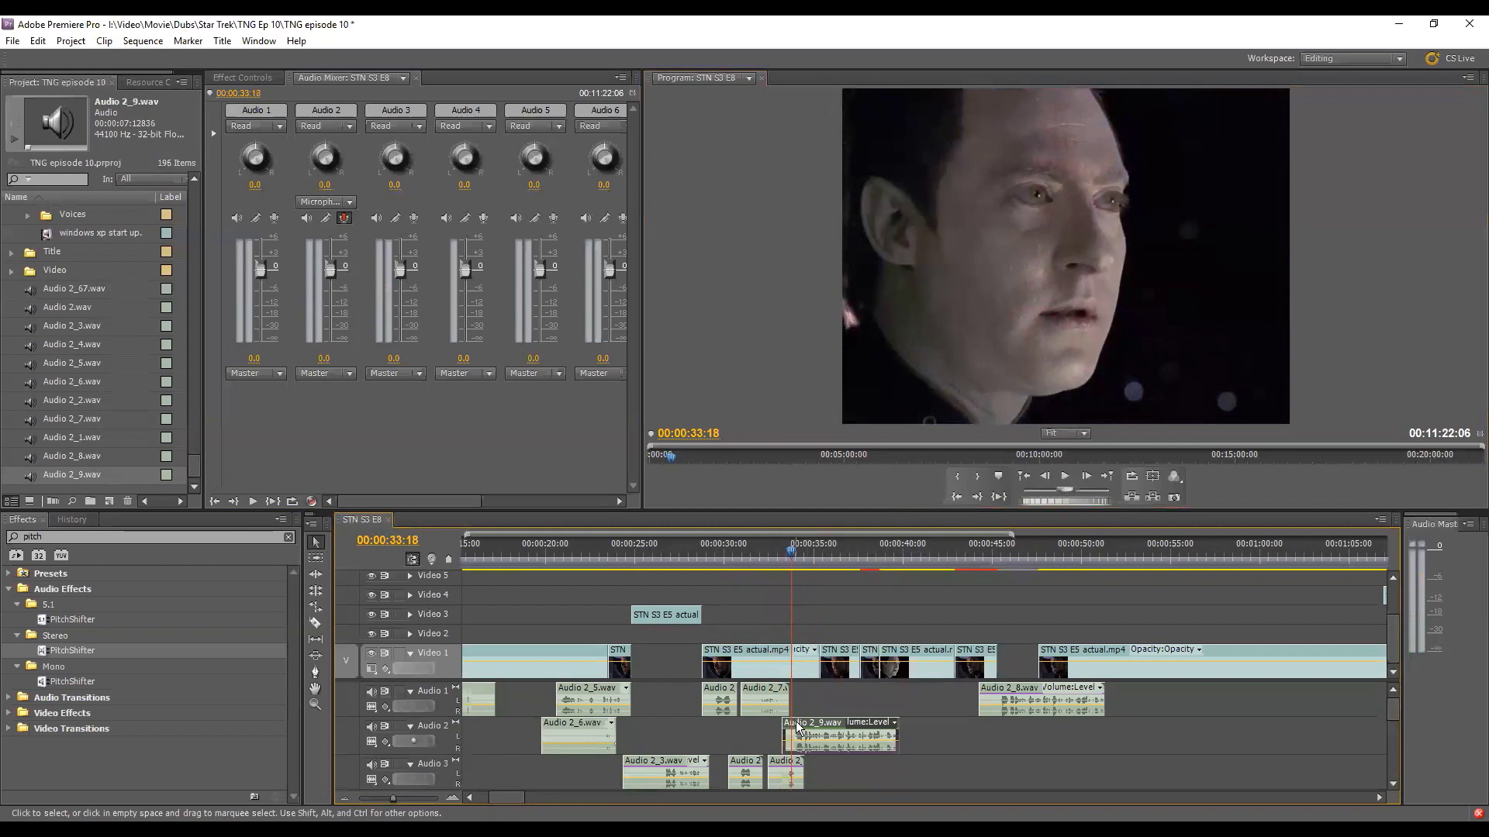
left_click(772, 554)
key("ctrl+z")
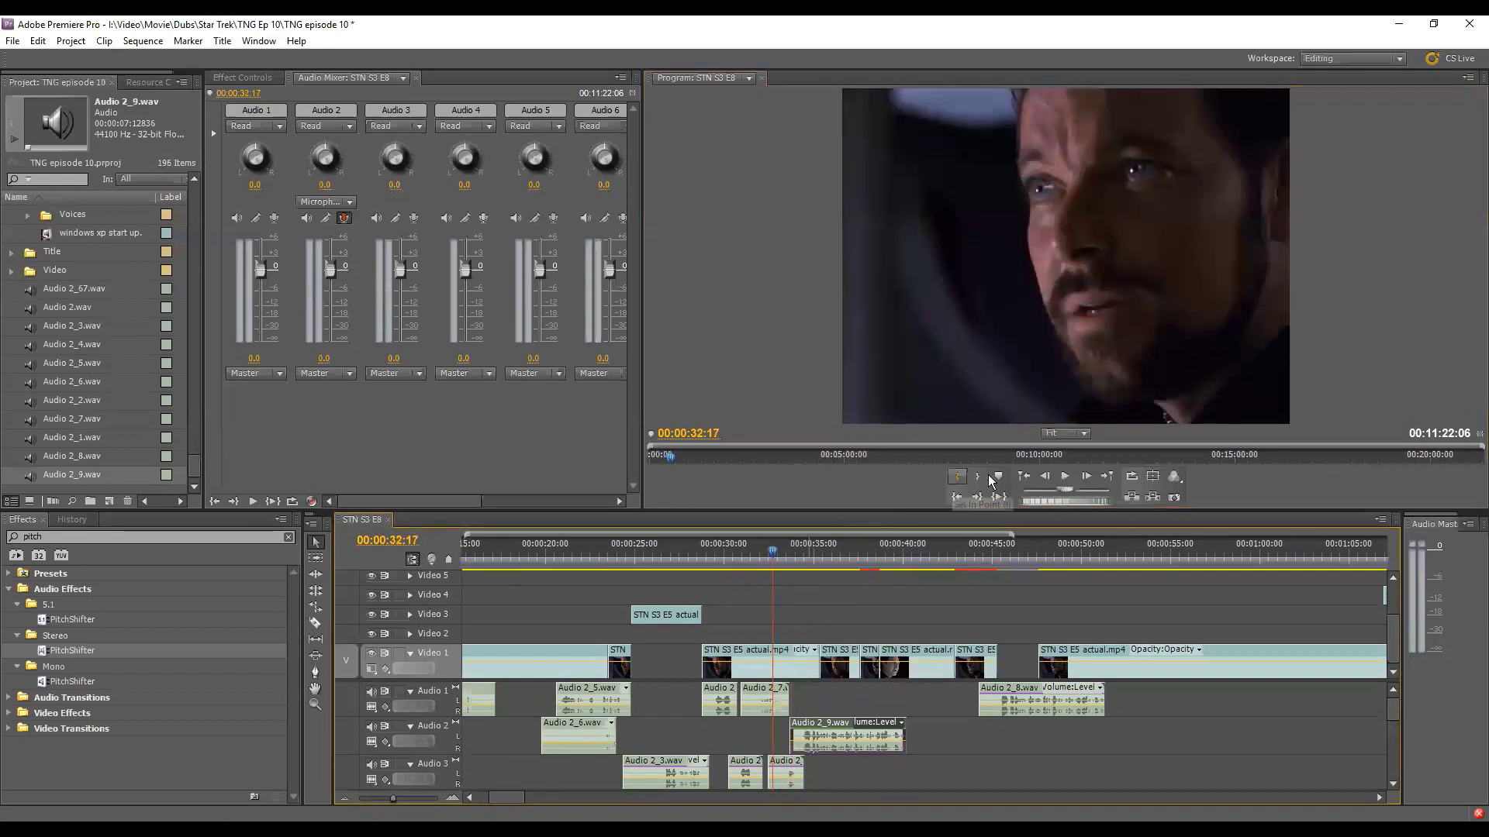
Play back the take, move Audio 2_9.wav slightly later to start at about 00:00:33:23, and recheck the lip sync through its end
left_click(1073, 485)
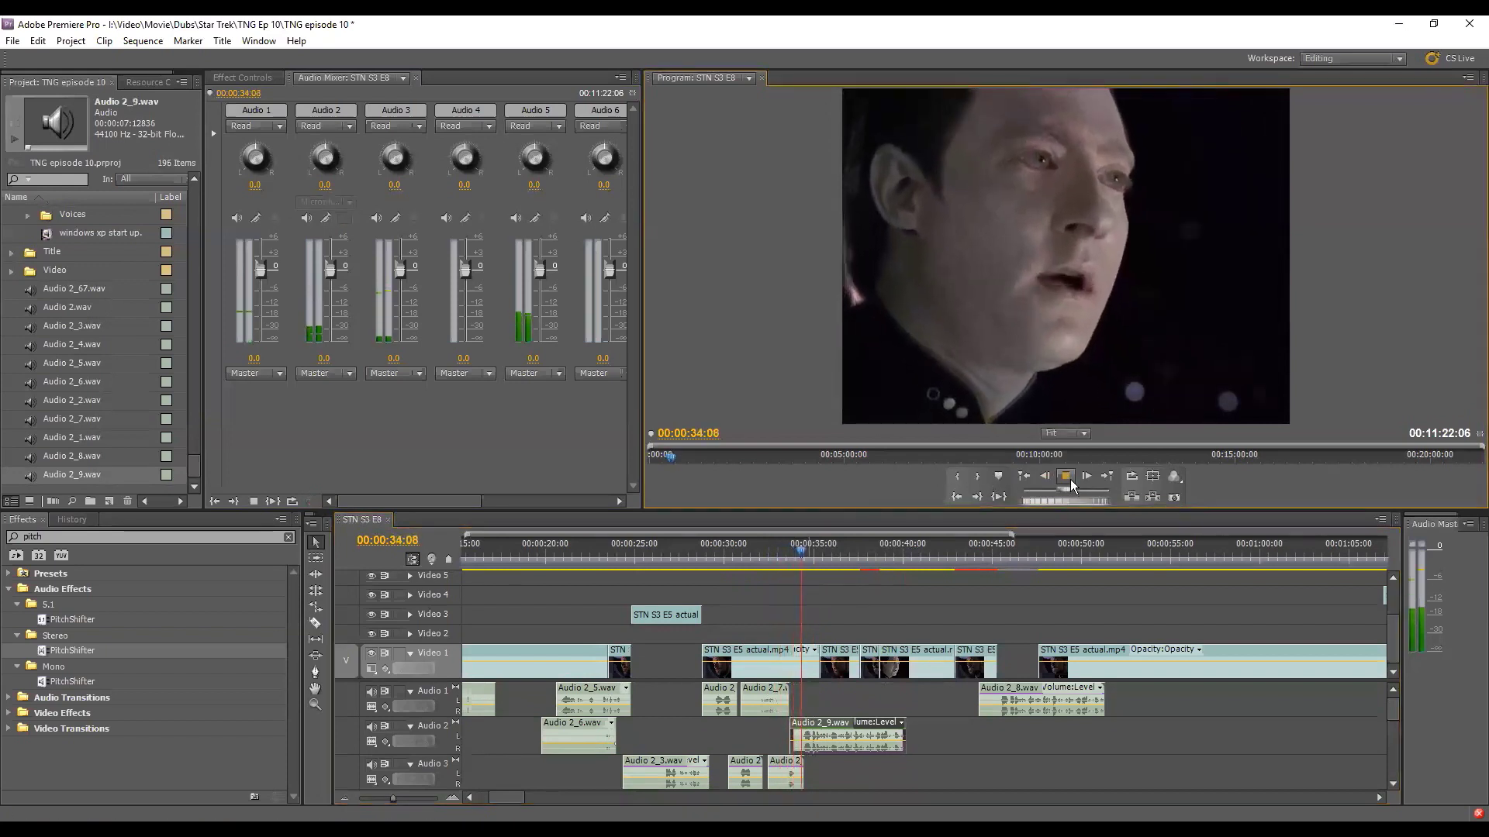
left_click(1073, 485)
left_click(796, 556)
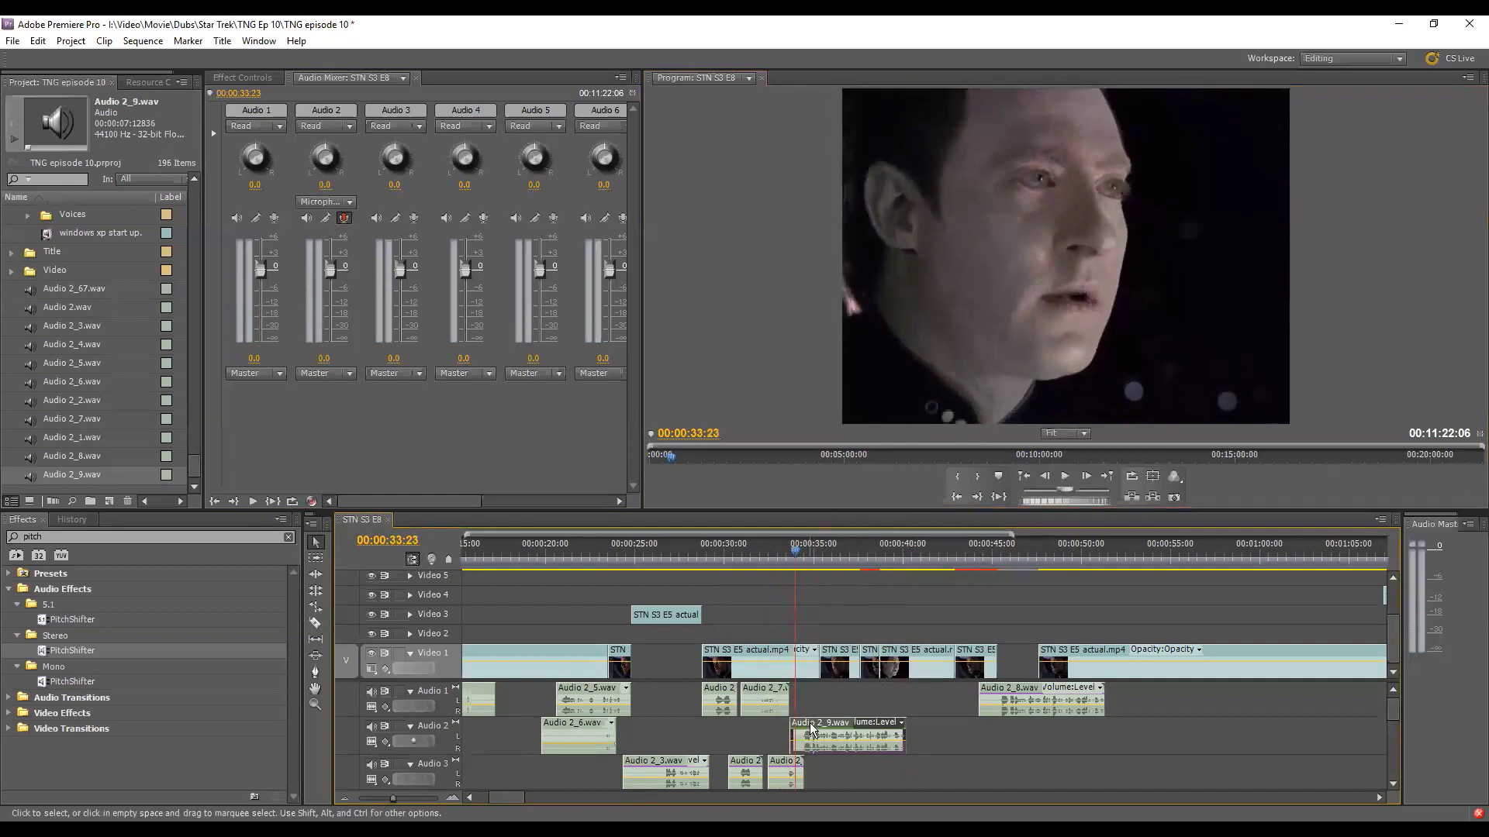
left_click_drag(812, 729, 817, 729)
left_click(1067, 480)
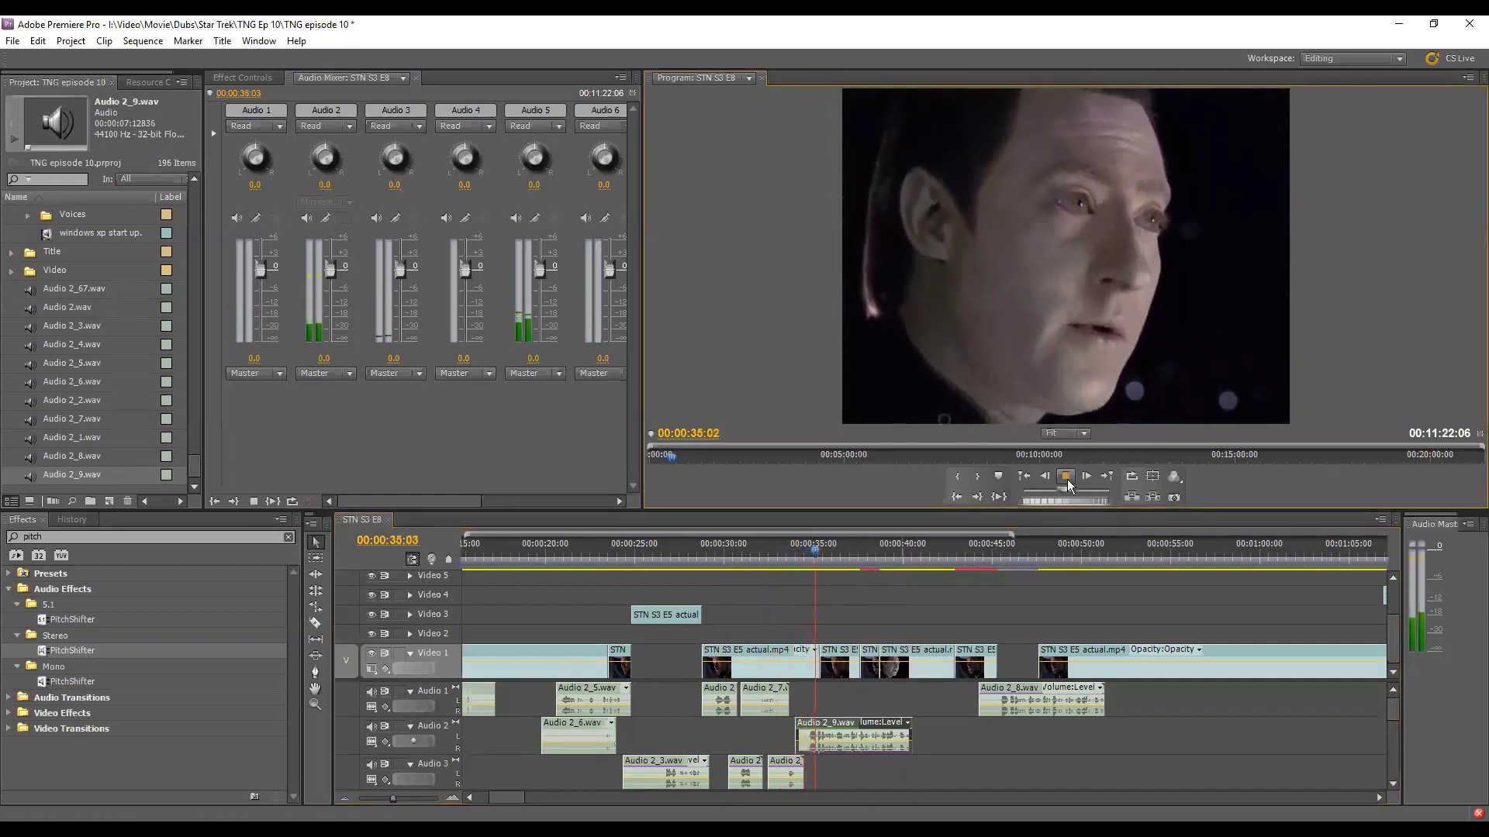
left_click(1066, 479)
left_click(764, 555)
left_click(1065, 476)
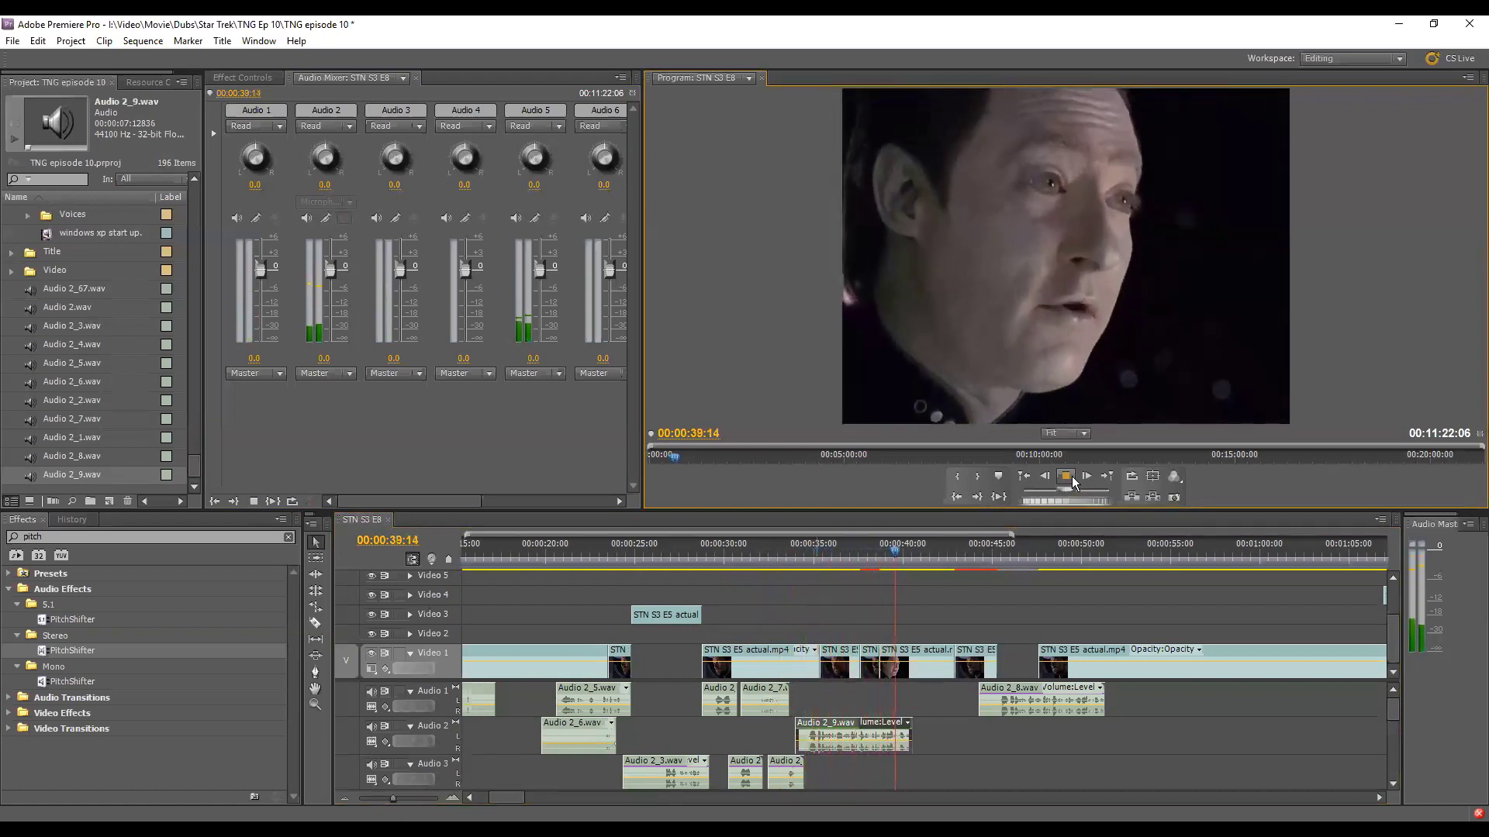
left_click(1063, 478)
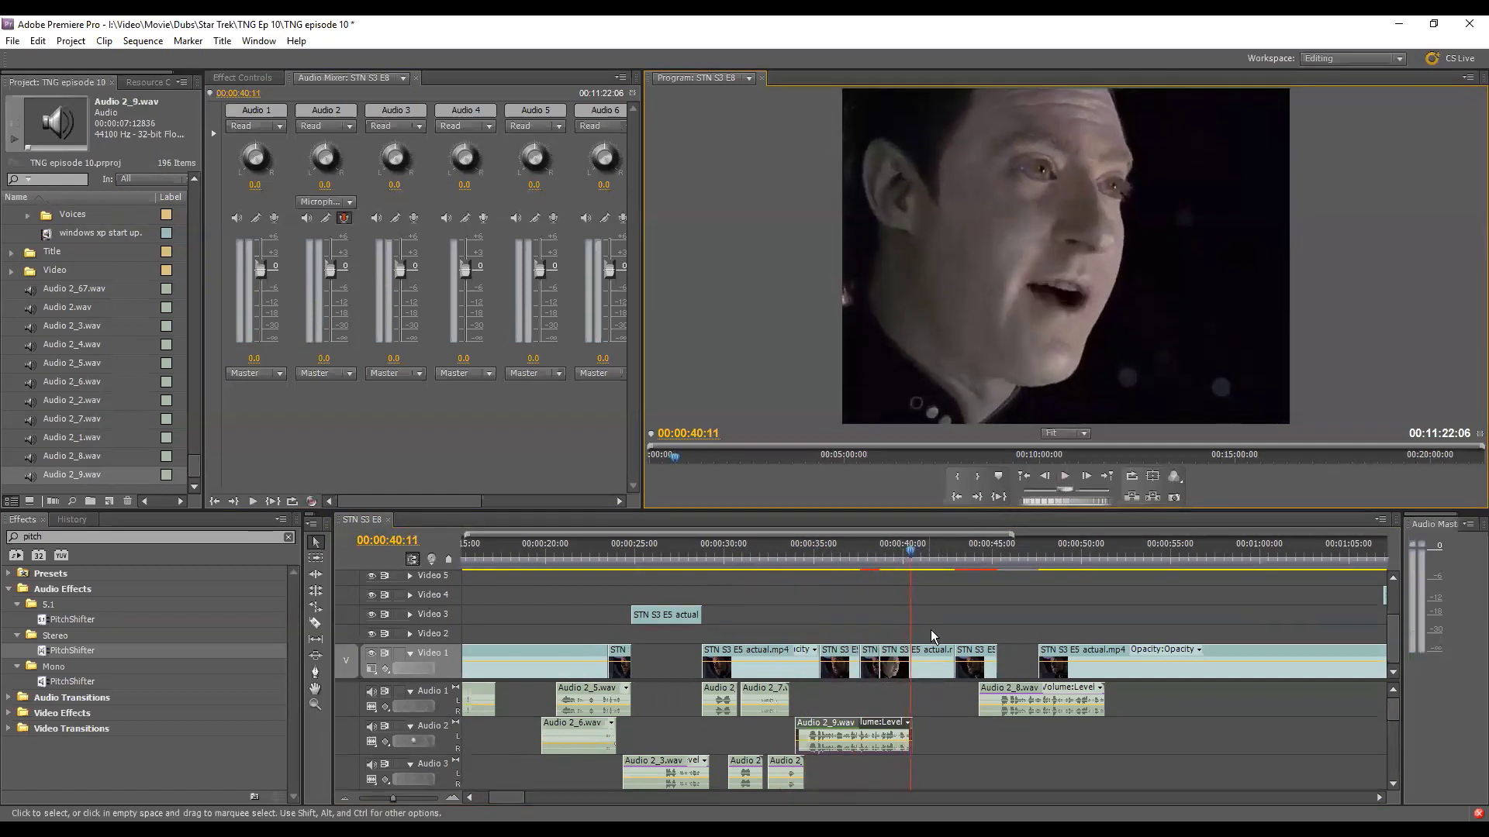
Shift the Video 1 speaking shot and the short shot after it so the speaking shot starts at about 00:00:38:23, and play back
left_click_drag(928, 613, 968, 650)
left_click(888, 554)
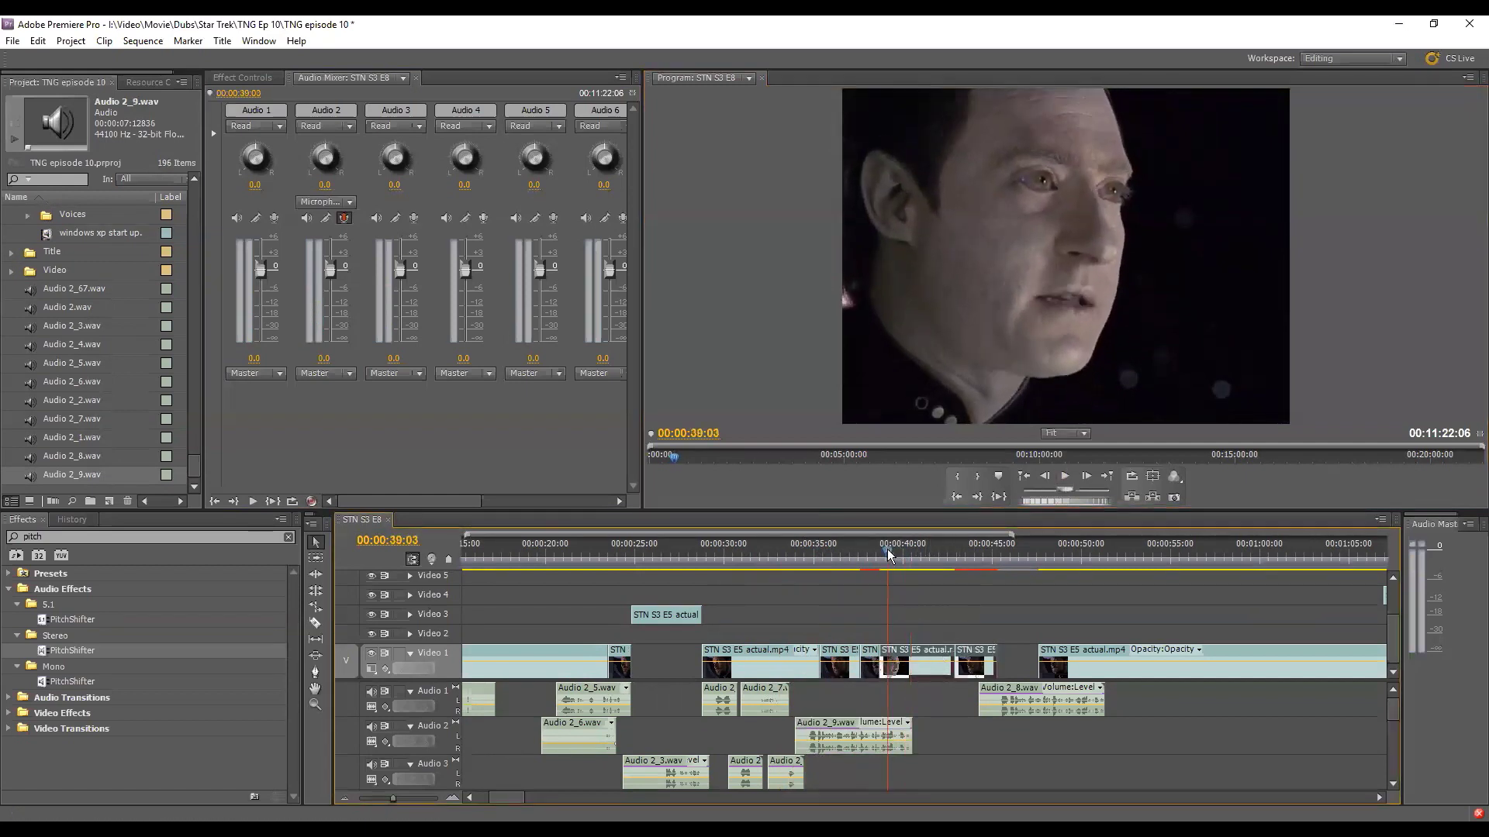
left_click_drag(888, 555, 885, 555)
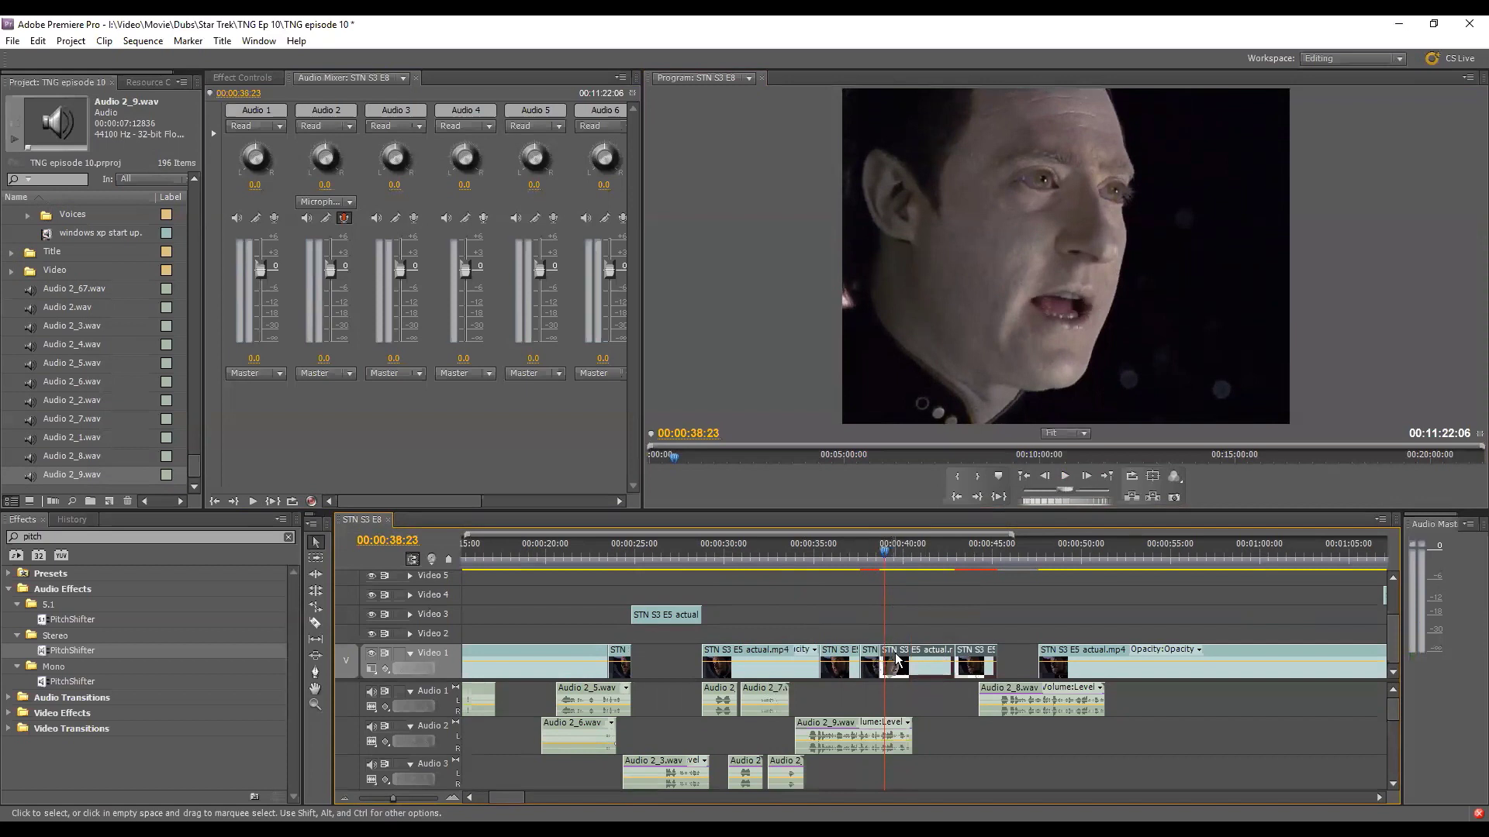
left_click_drag(877, 656, 885, 656)
left_click(835, 554)
left_click(1060, 477)
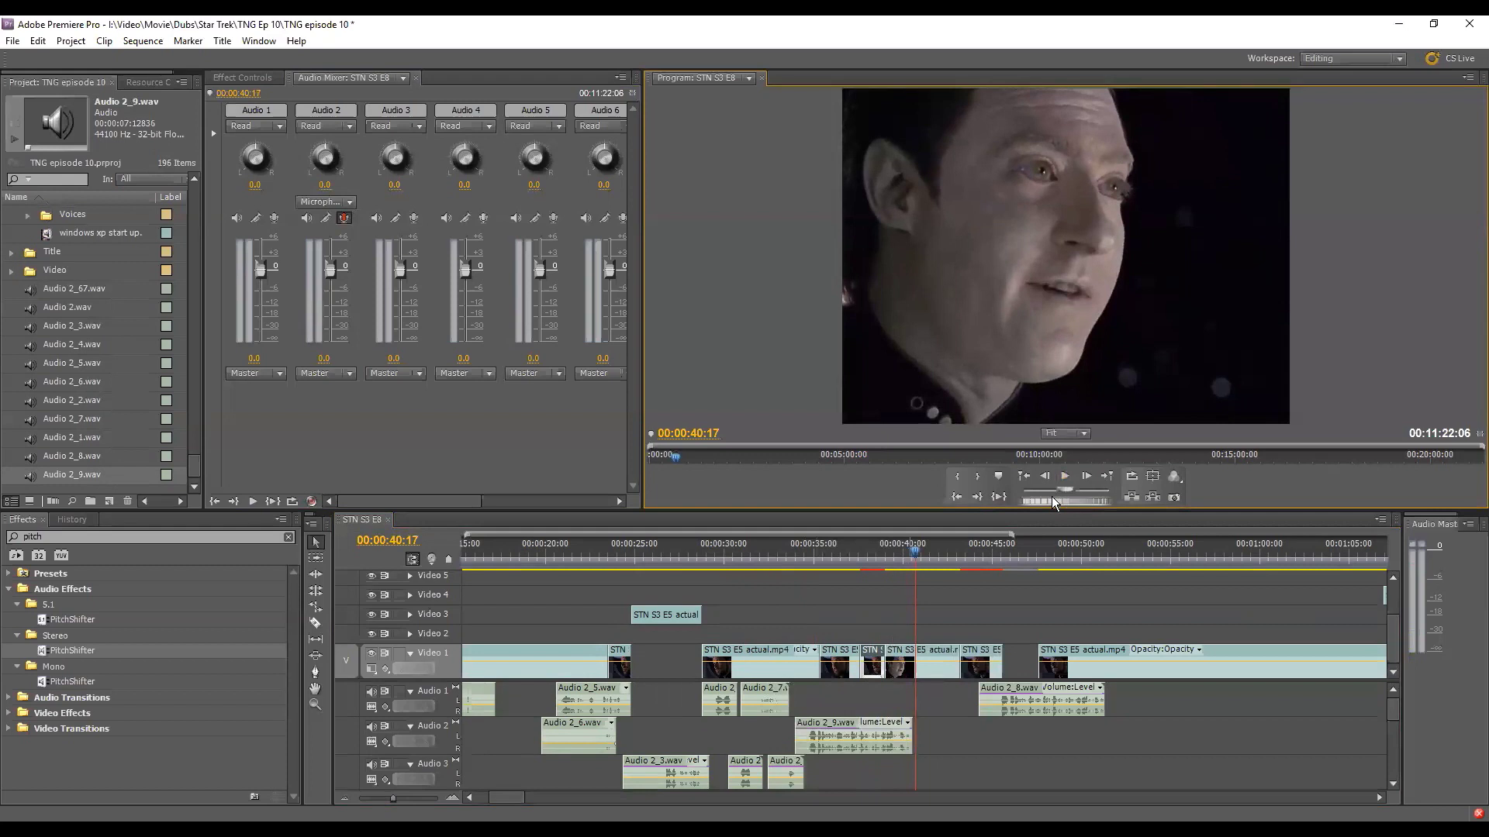
Close the gap between the Video 1 reaction shot and the speaking shot at about 00:00:38:20, and play back the cut
left_click(883, 555)
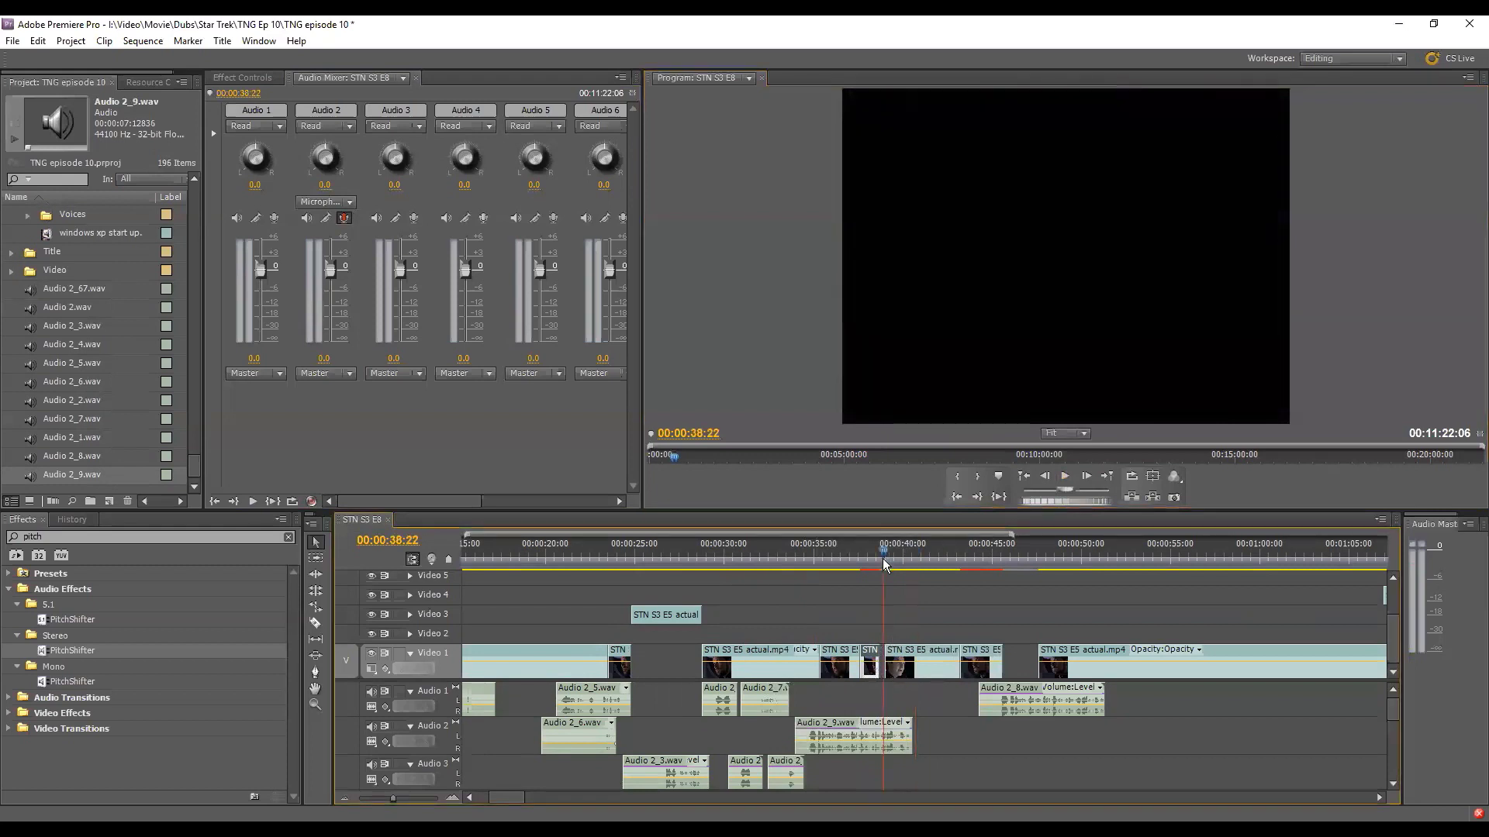
left_click_drag(884, 558, 880, 560)
left_click(904, 655)
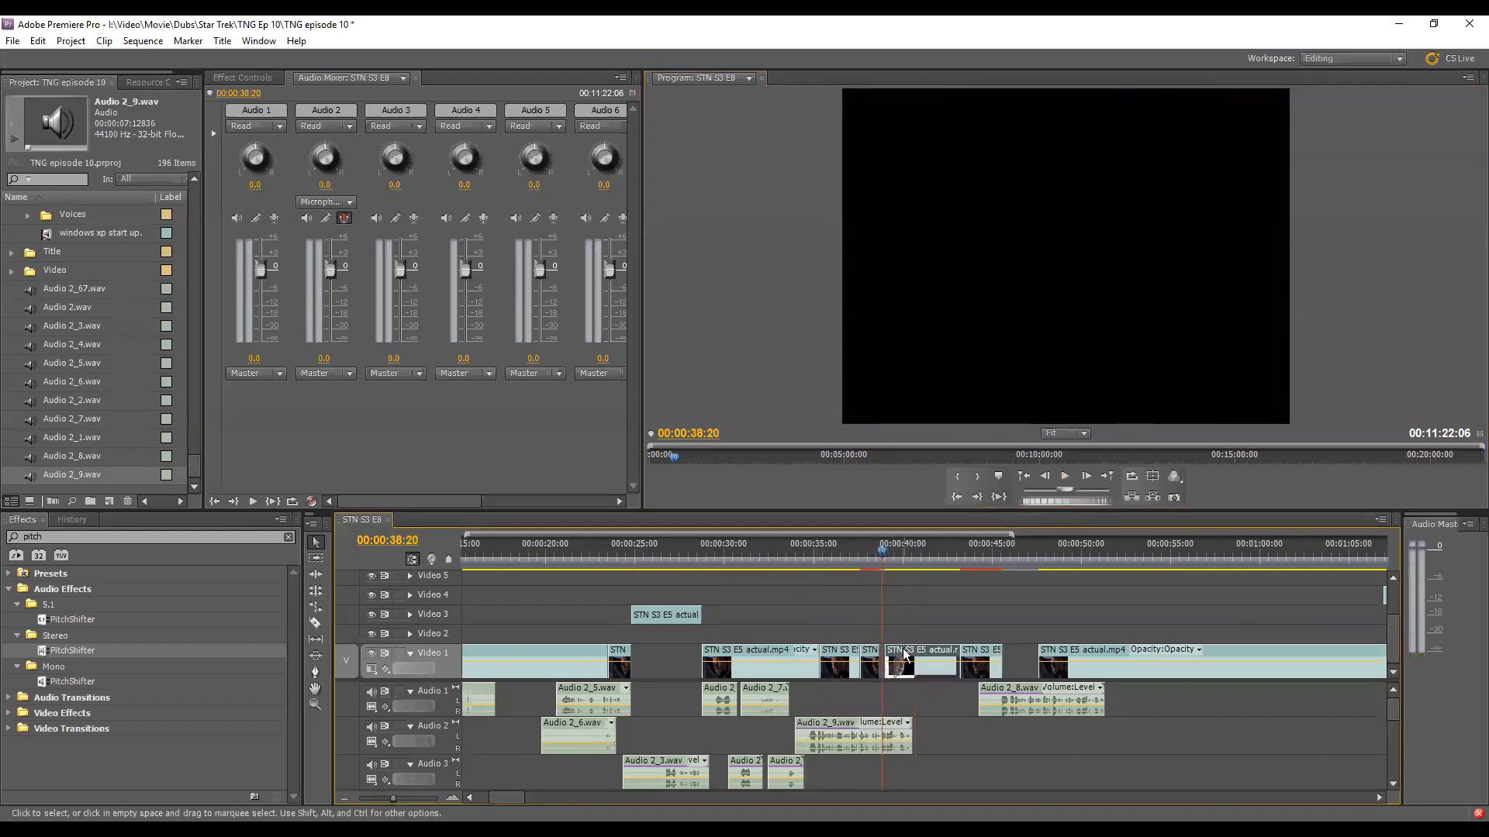
left_click_drag(892, 658, 882, 659)
left_click(859, 555)
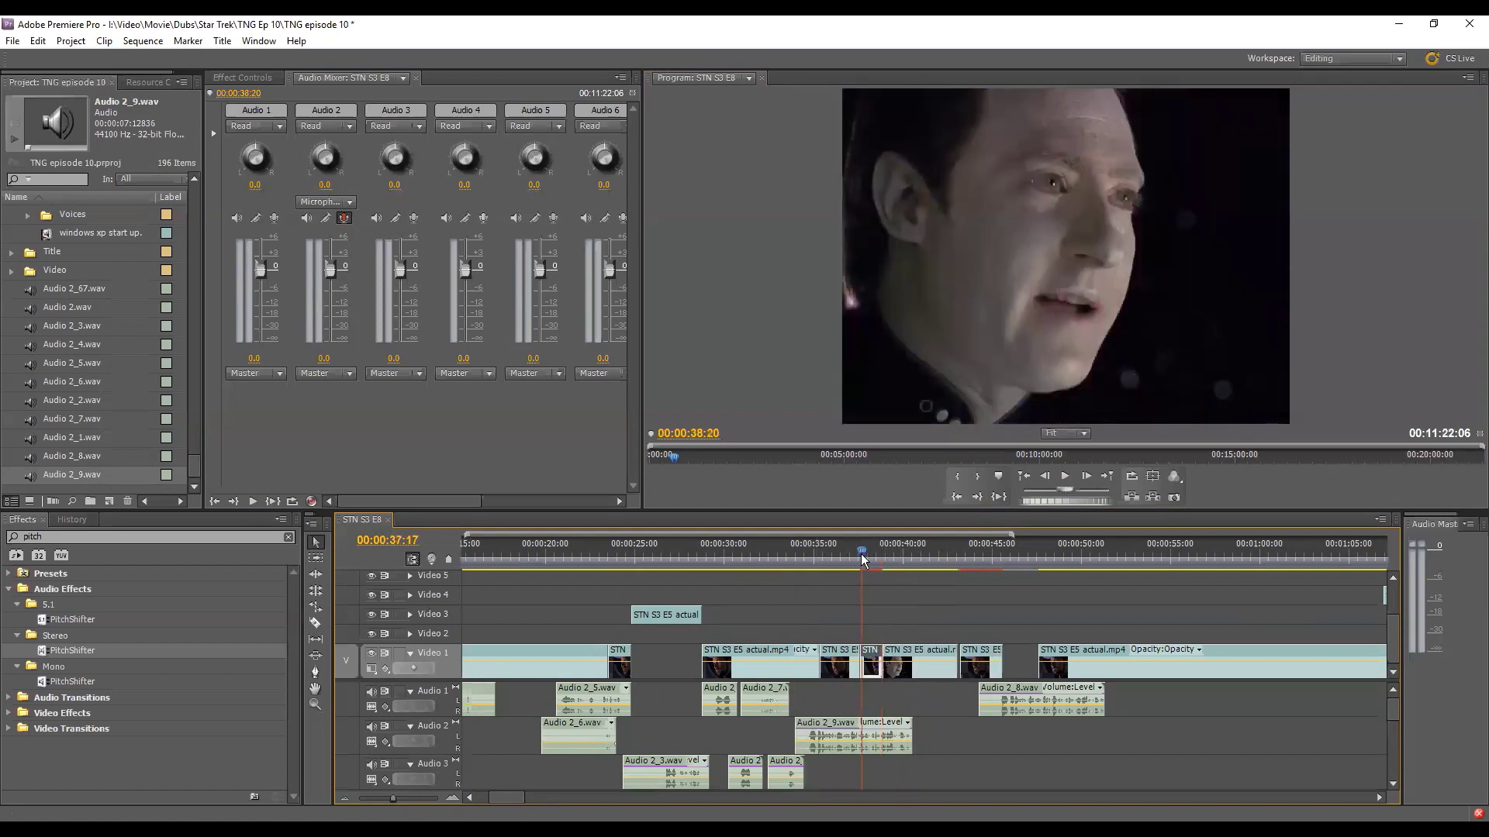
left_click(1065, 476)
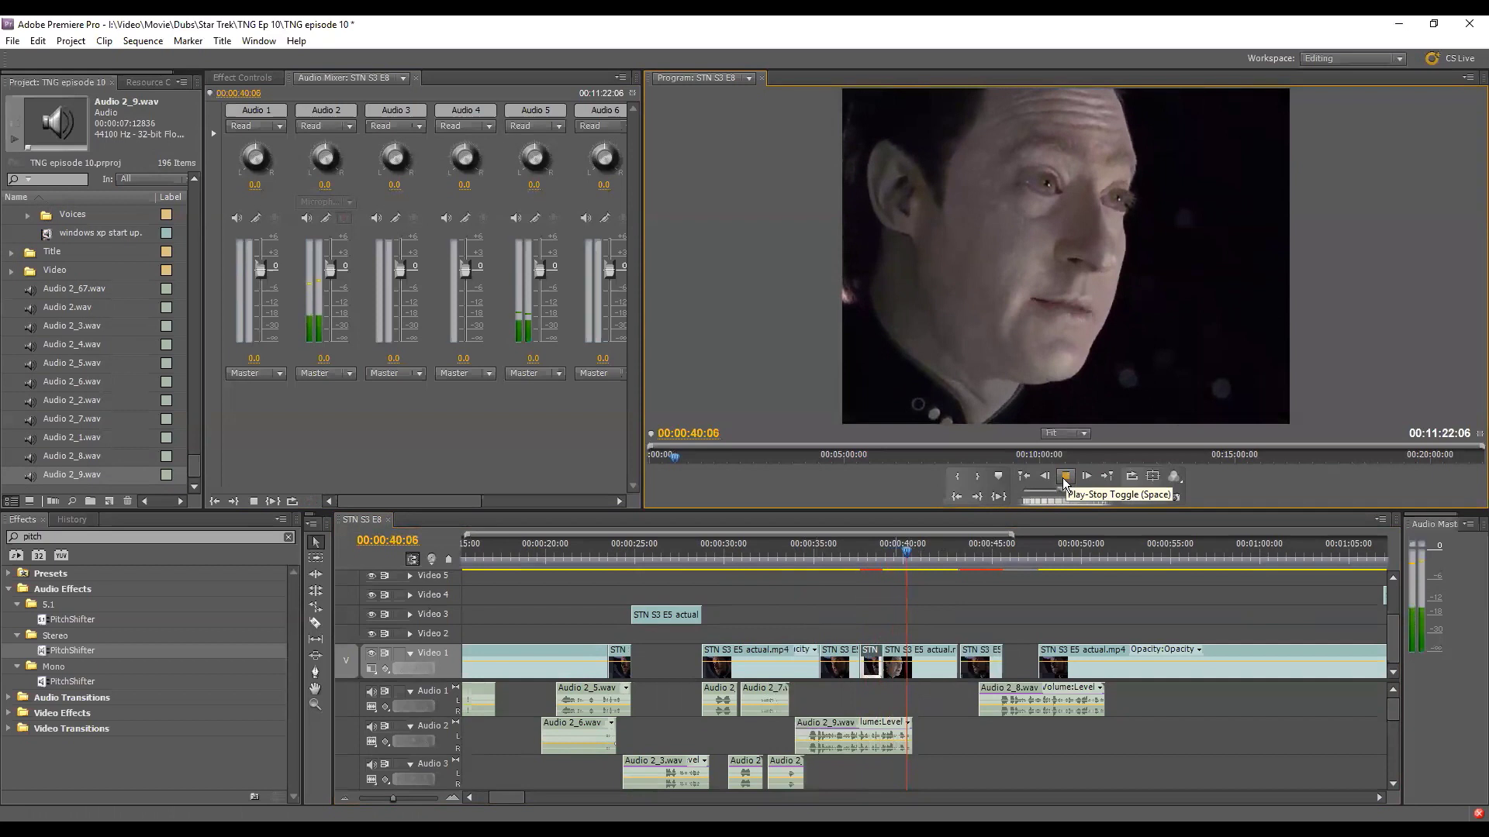
left_click(1064, 477)
Return the Video 1 speaking shot to start at about 00:00:38:17 against the reaction shot, and play back the scene from 00:00:32:16
left_click(914, 651)
key("Up")
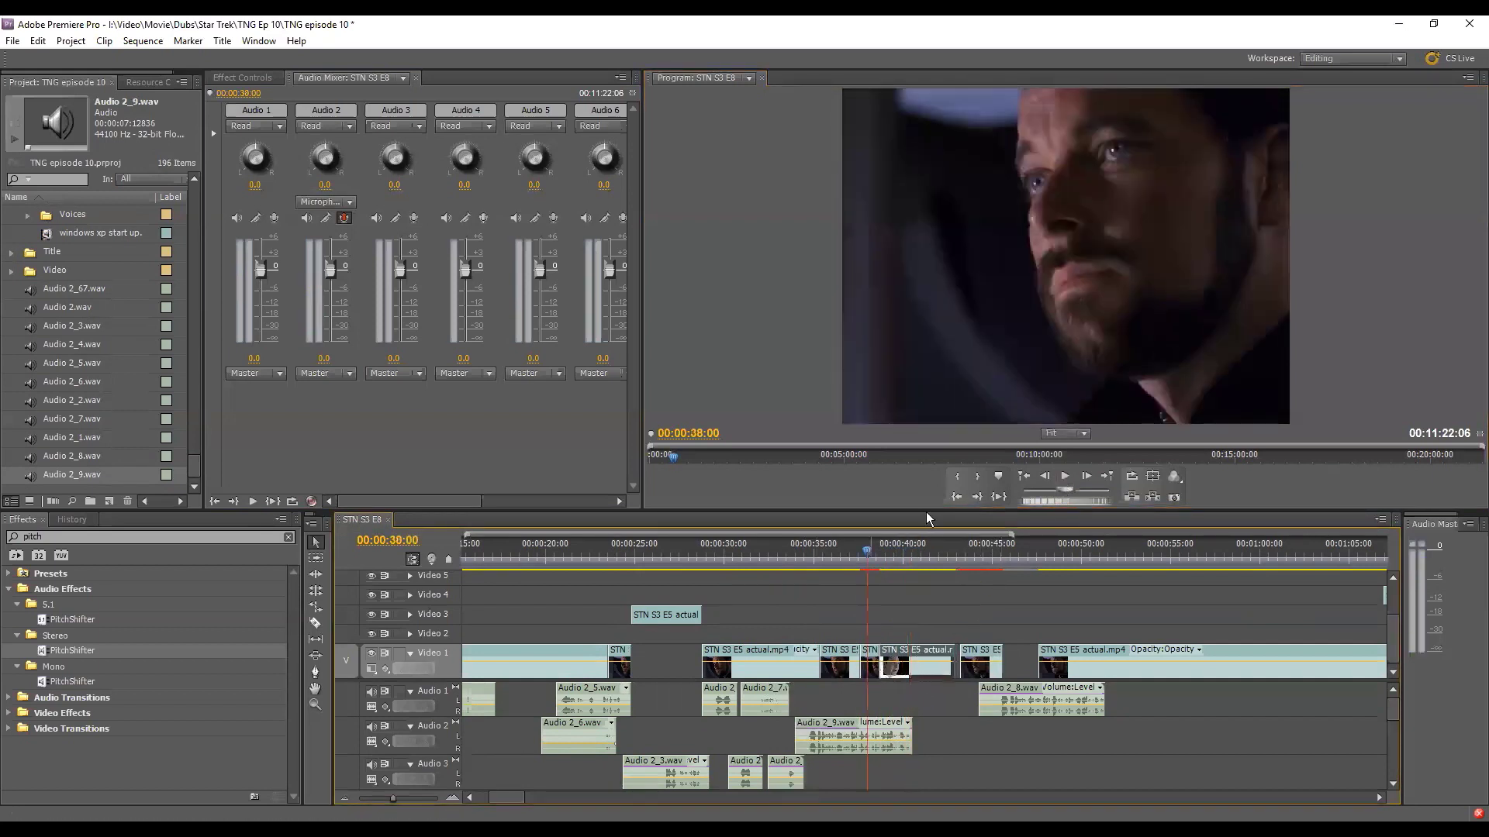
left_click(1066, 477)
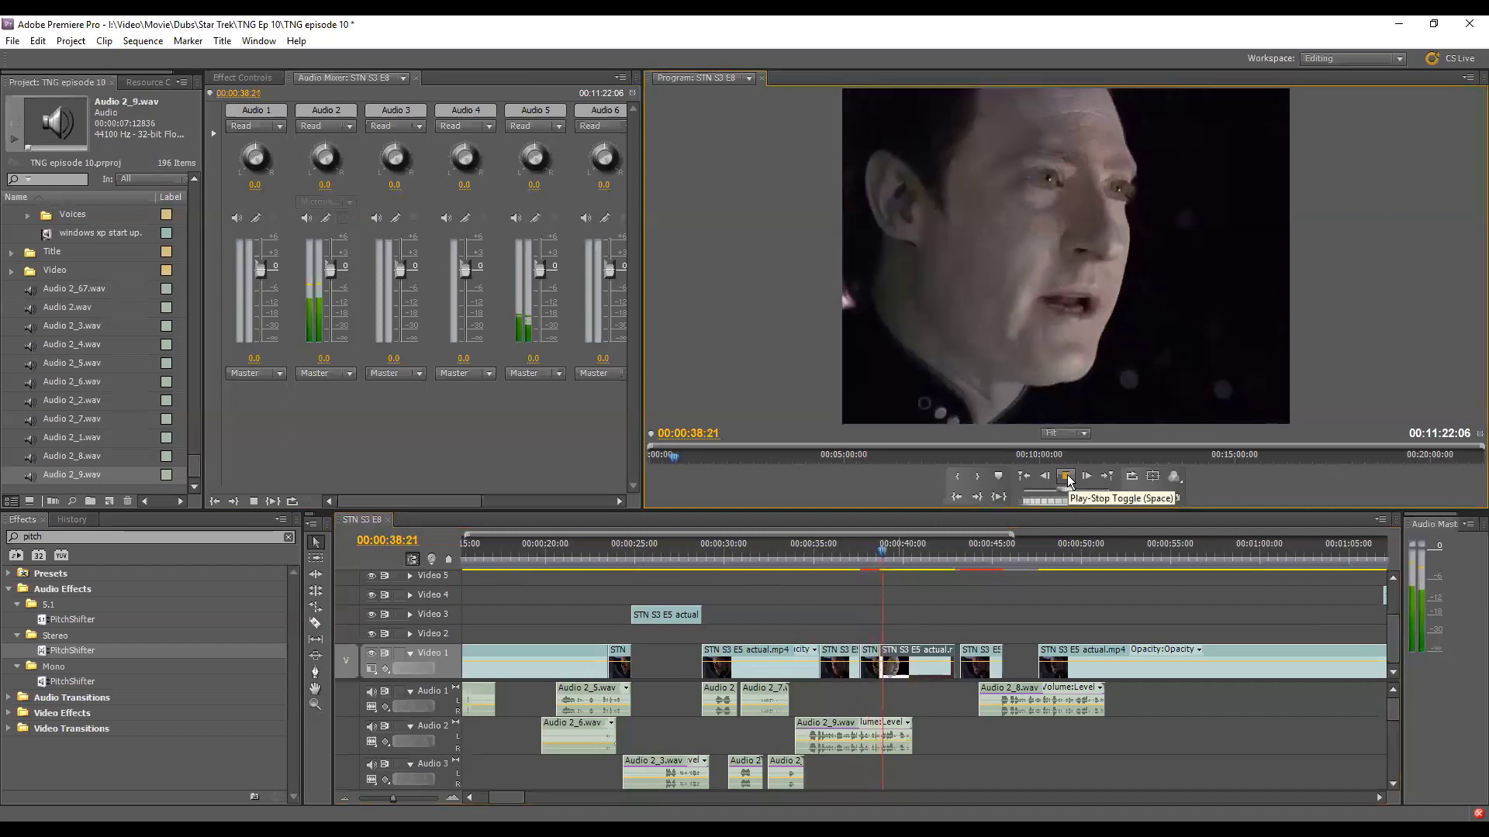
left_click(771, 556)
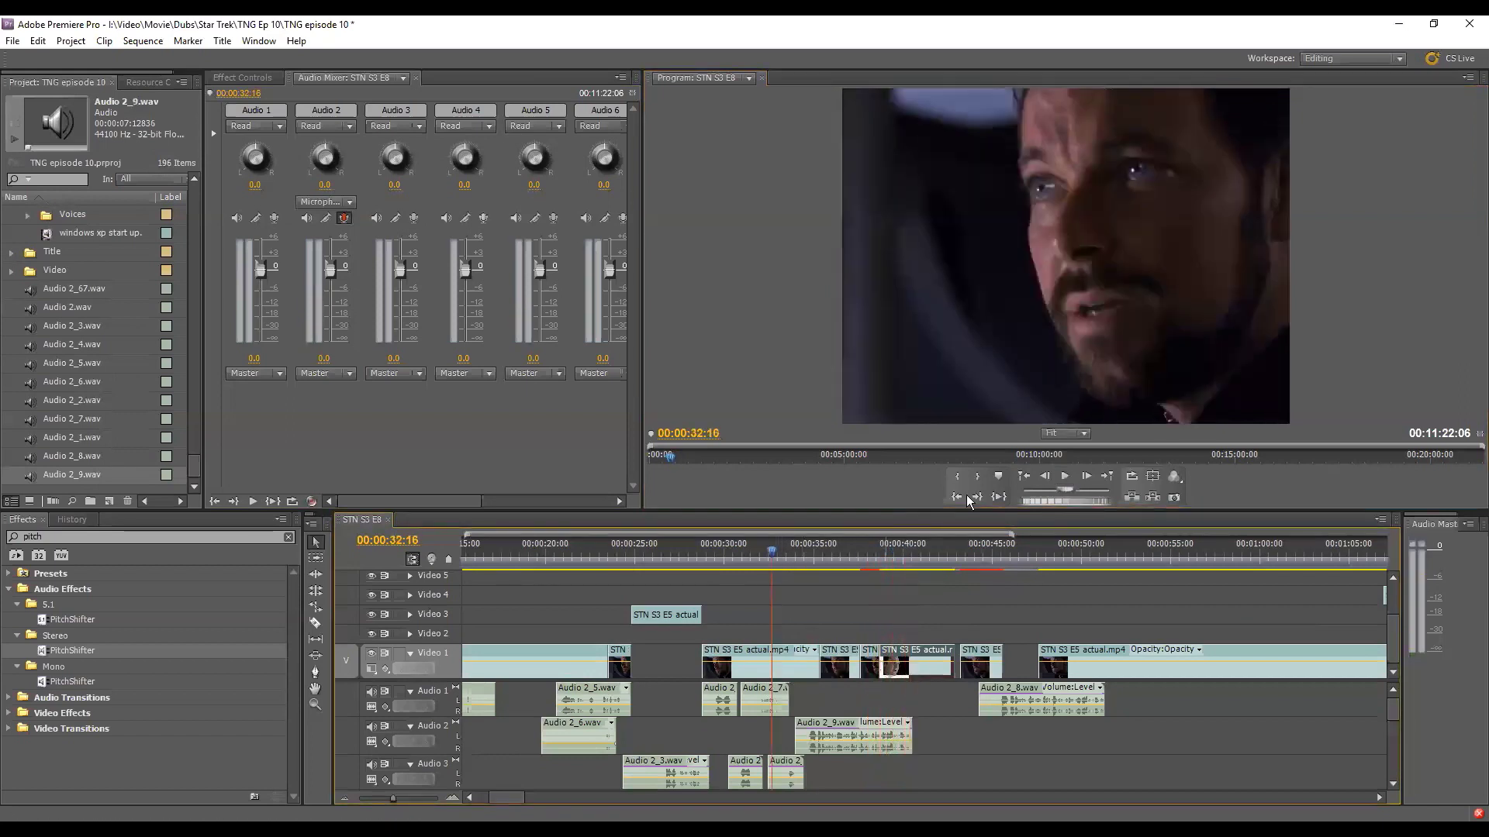
left_click(1065, 478)
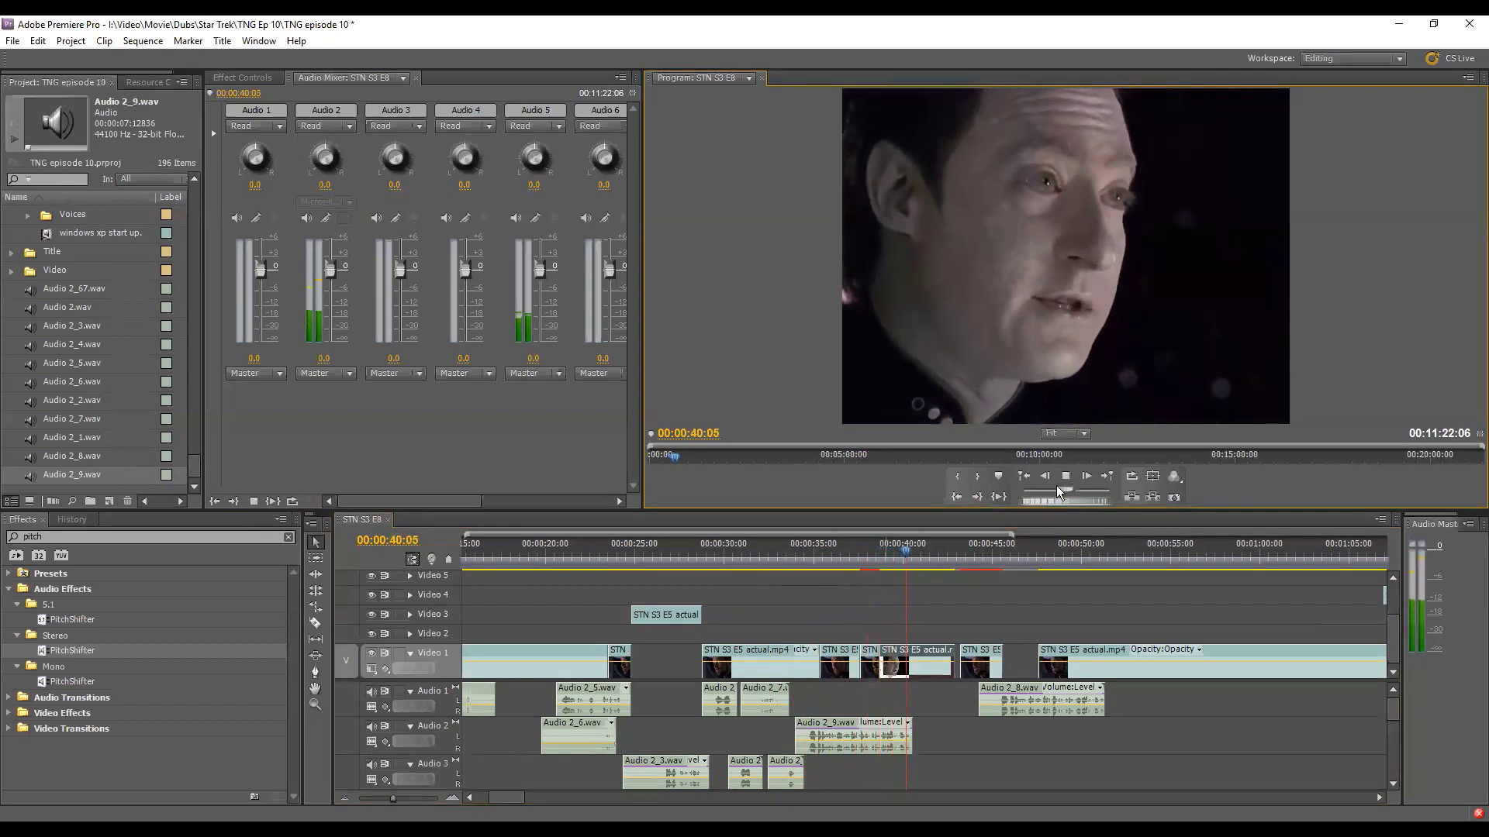
left_click_drag(886, 561, 854, 558)
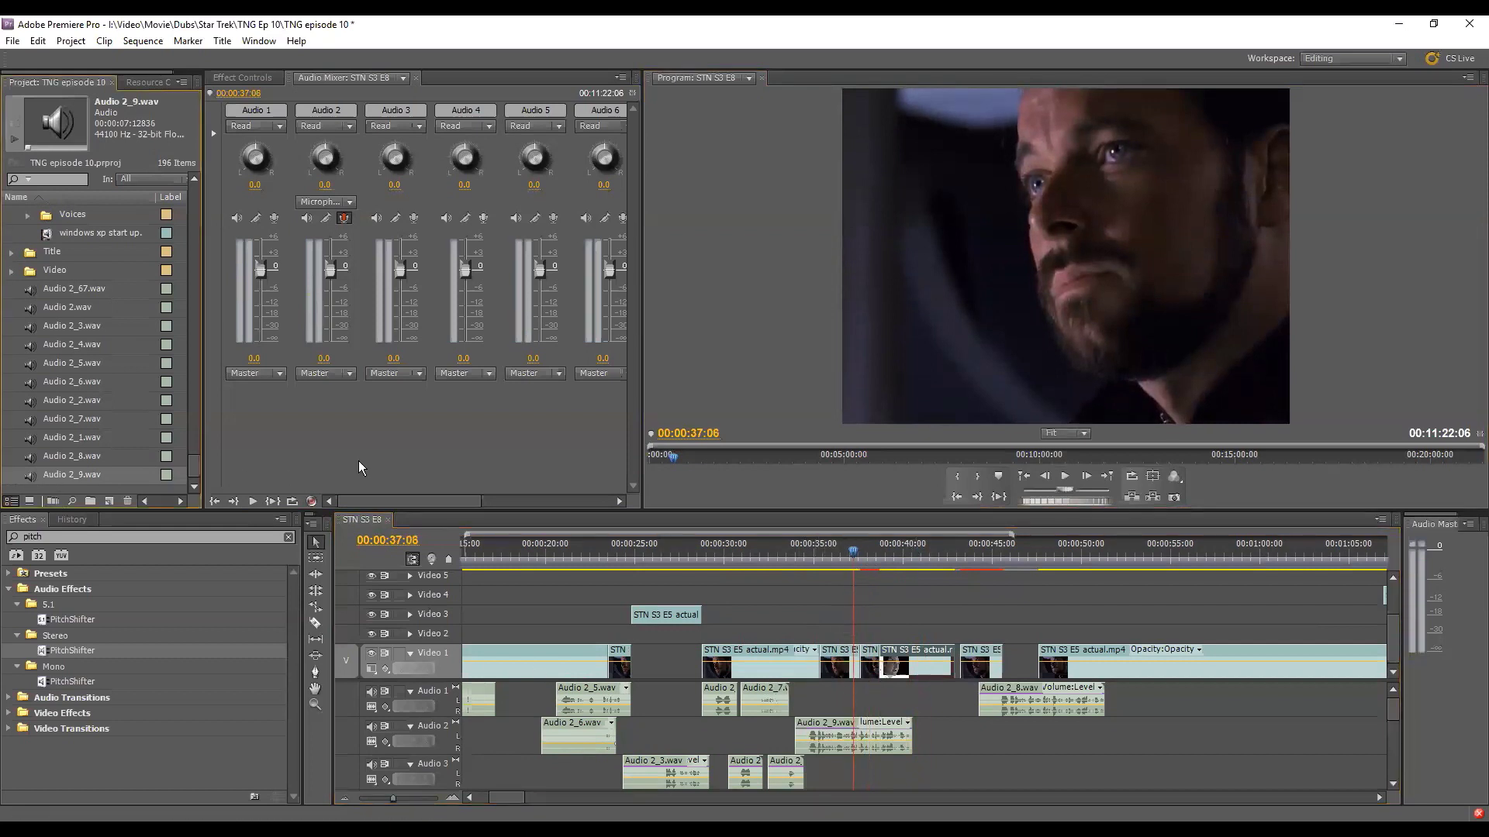
Delete Audio 2_9.wav from the project, put Audio 2_8.wav on Audio 2 from about 00:00:33:15 in its place, and play it back
key("Delete")
left_click(803, 447)
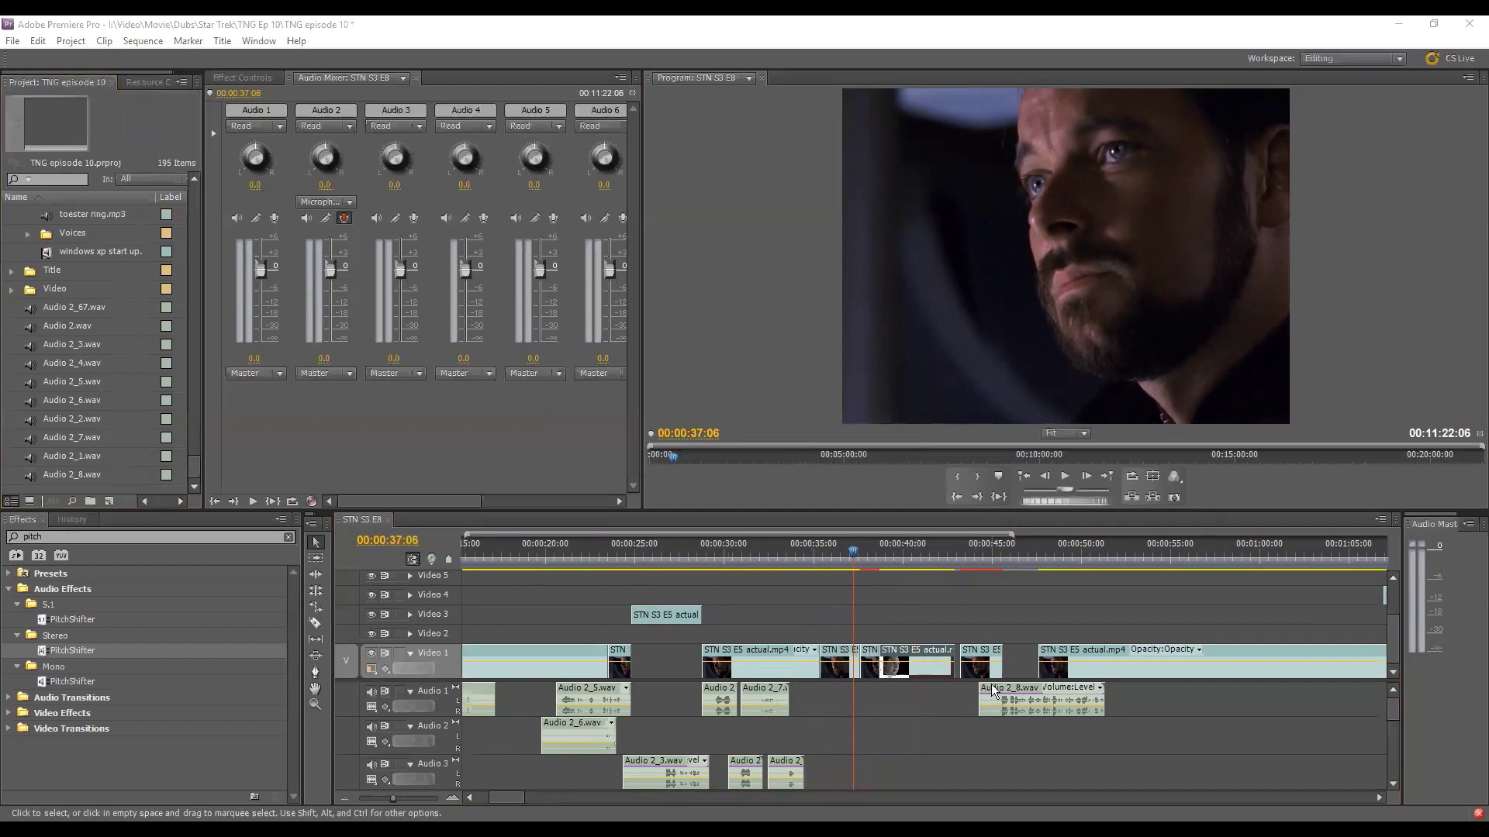
left_click_drag(994, 690, 805, 725)
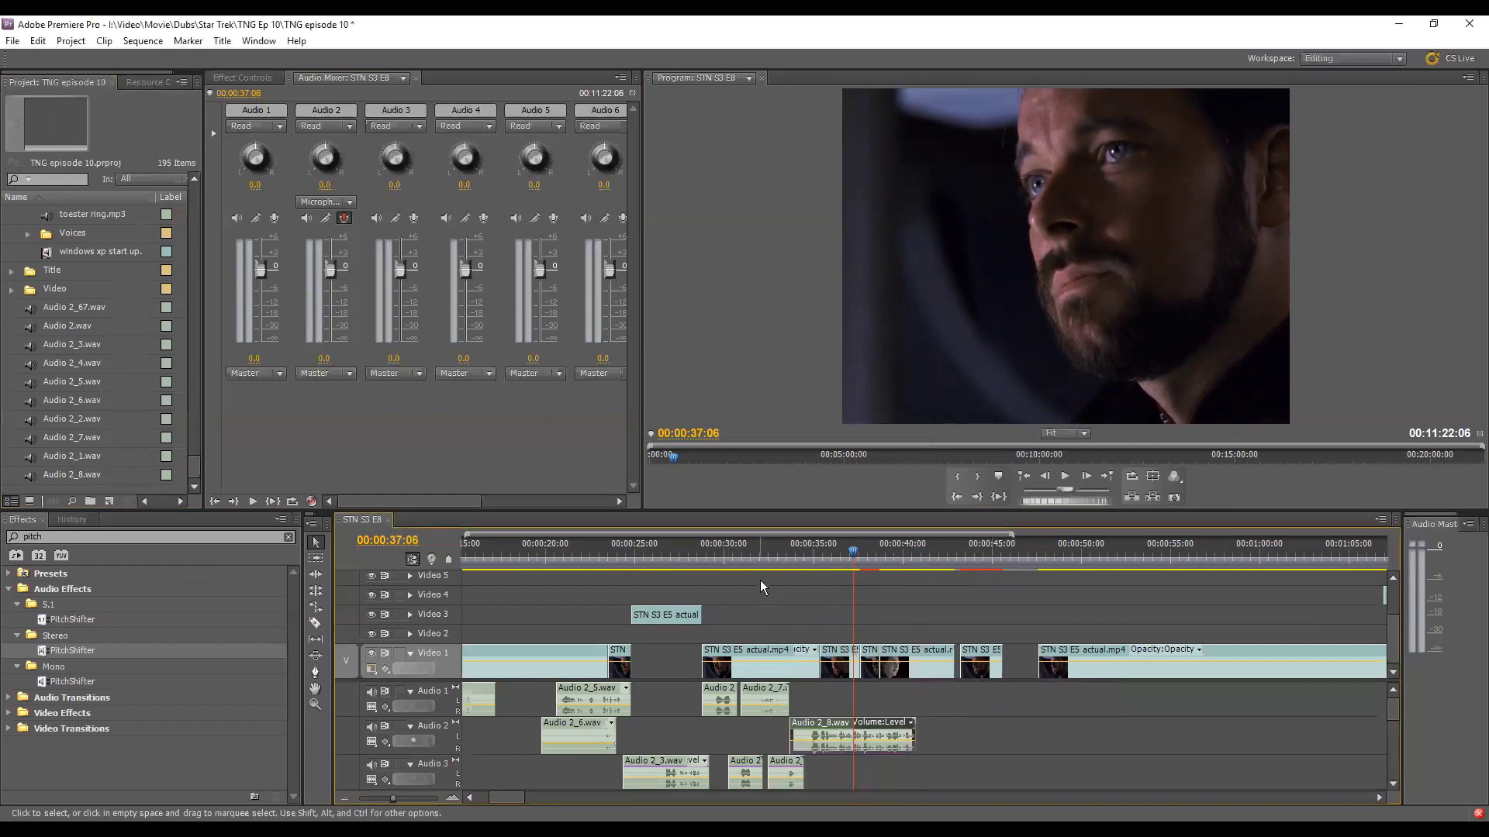
left_click_drag(762, 557, 760, 557)
left_click(1062, 476)
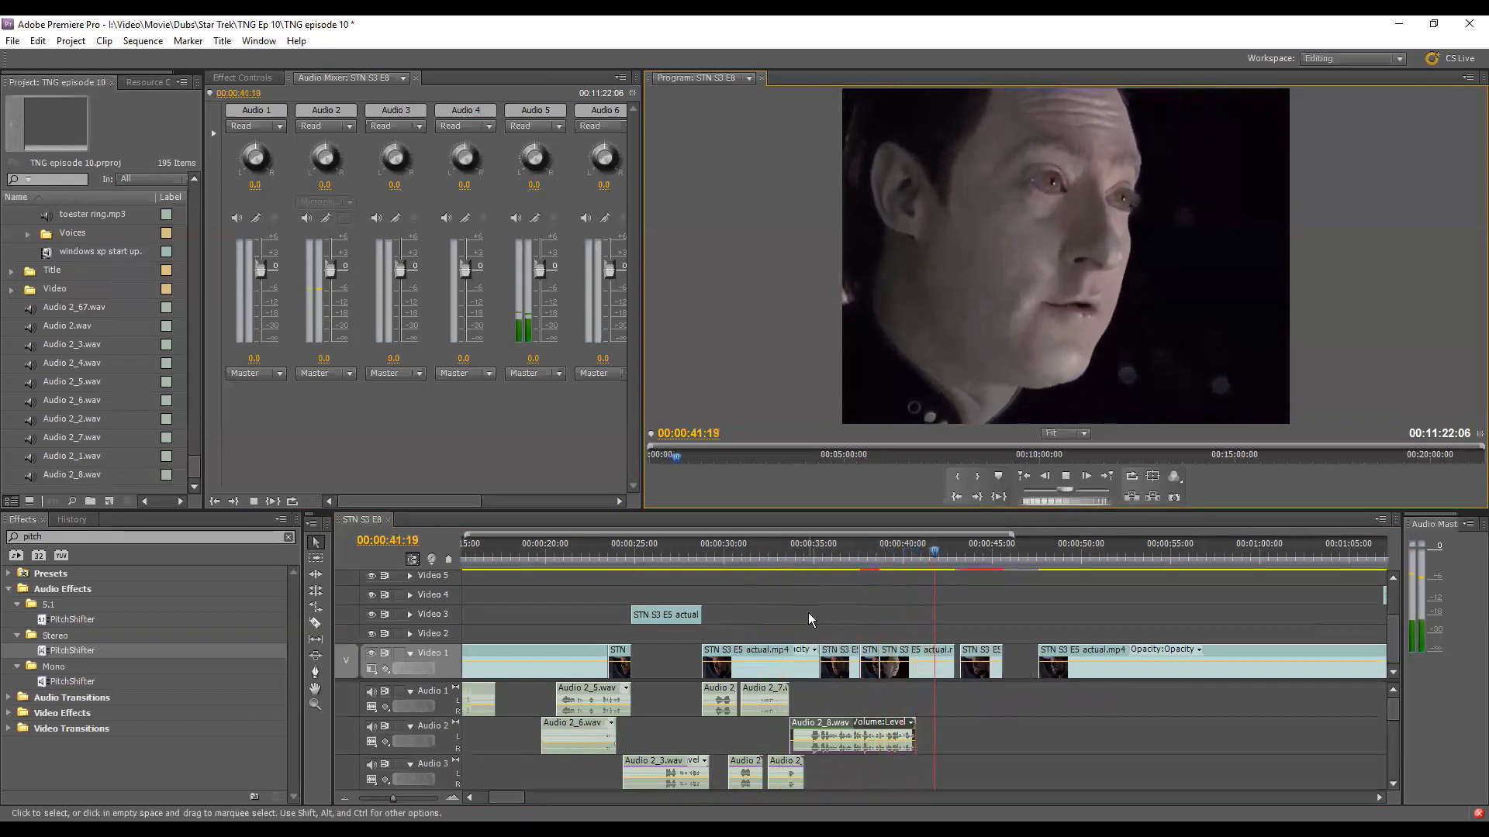
left_click(828, 547)
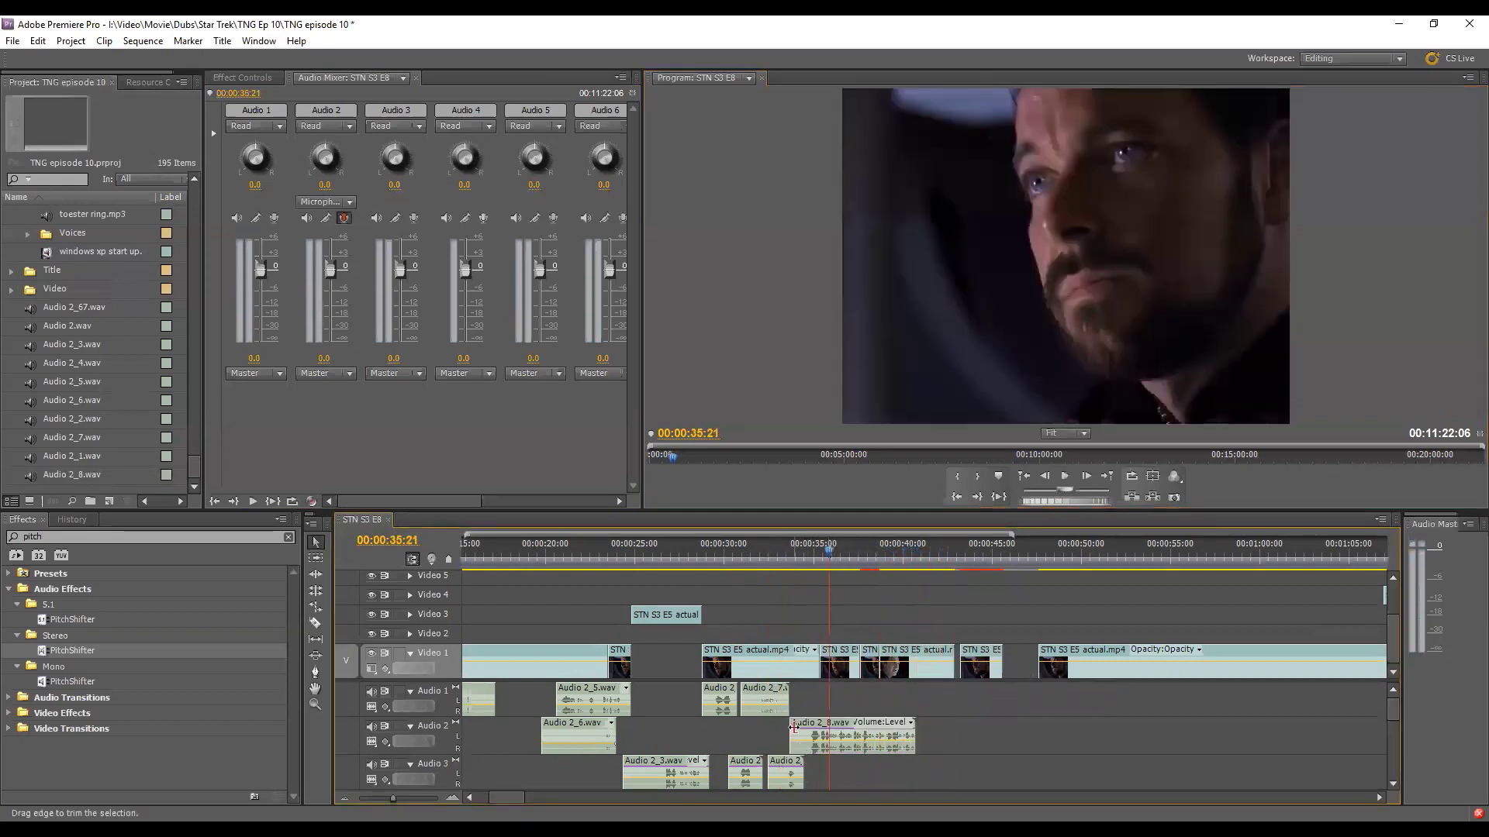
Move Audio 2_8.wav up to Audio 1 directly after Audio 2_7.wav, and play back the speaking shot to about 00:00:42:20
left_click_drag(804, 719, 803, 685)
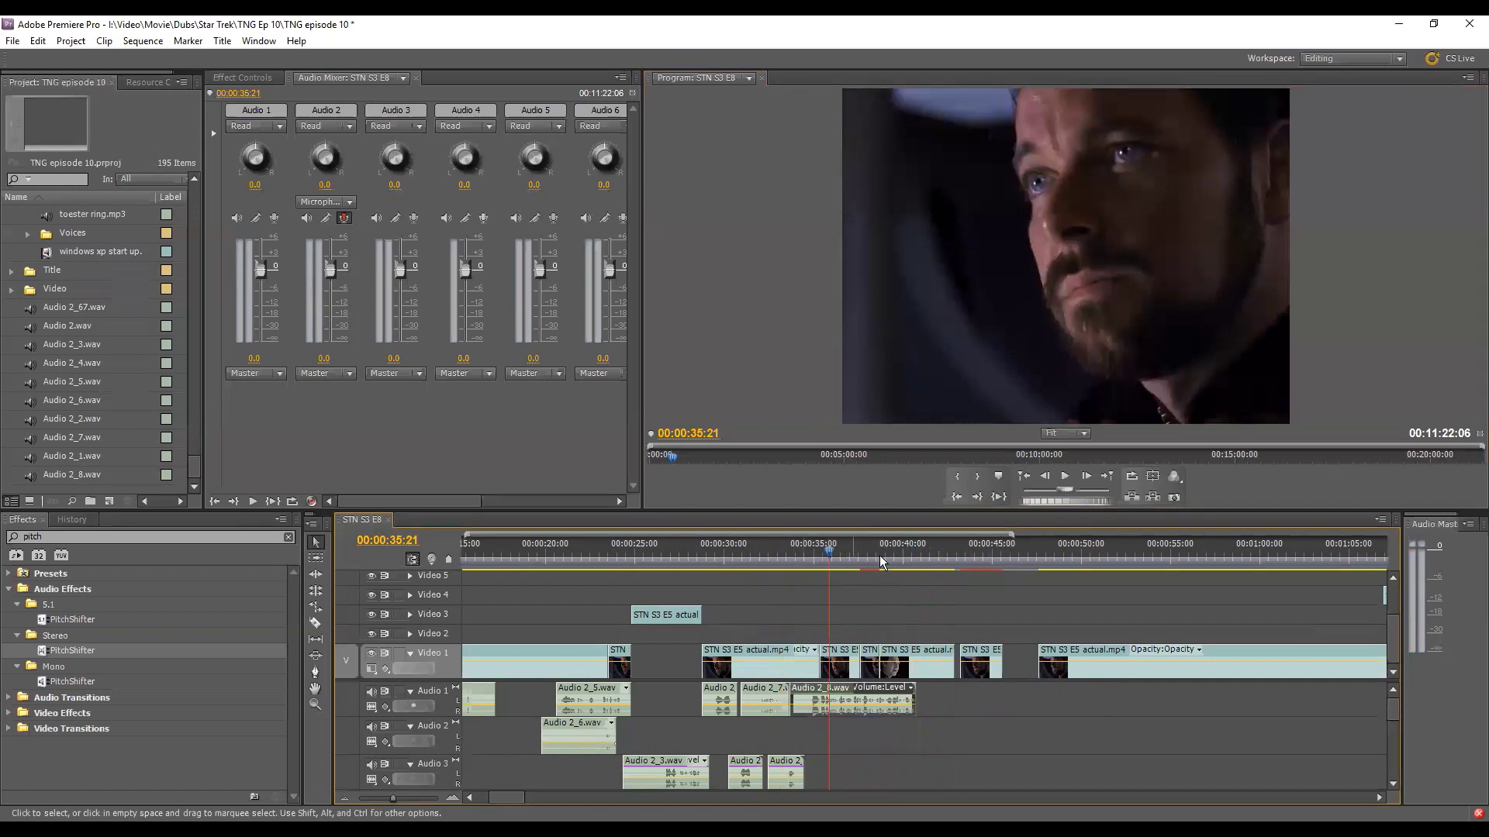
left_click(871, 550)
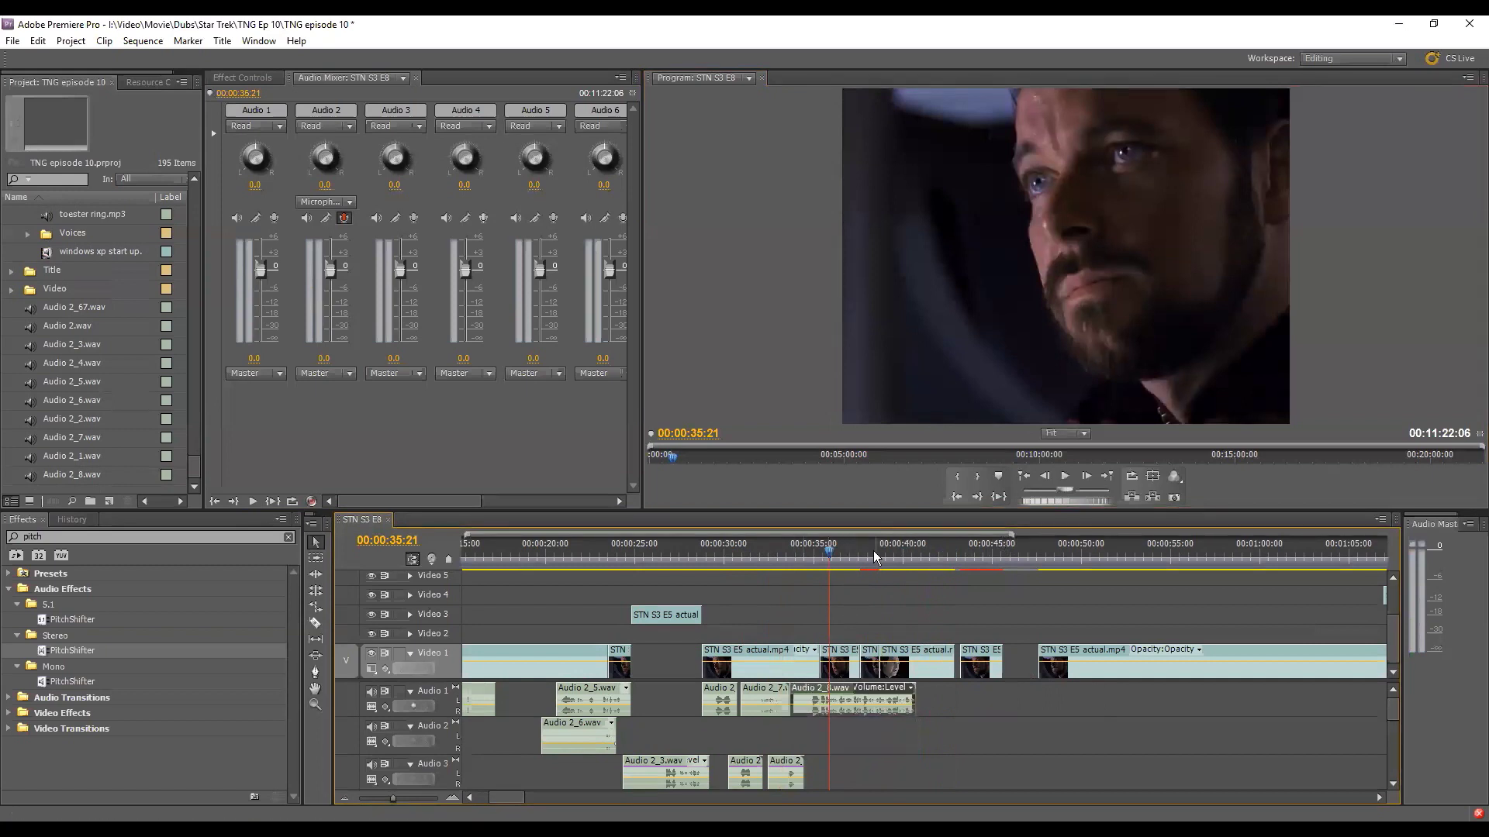
left_click(1073, 481)
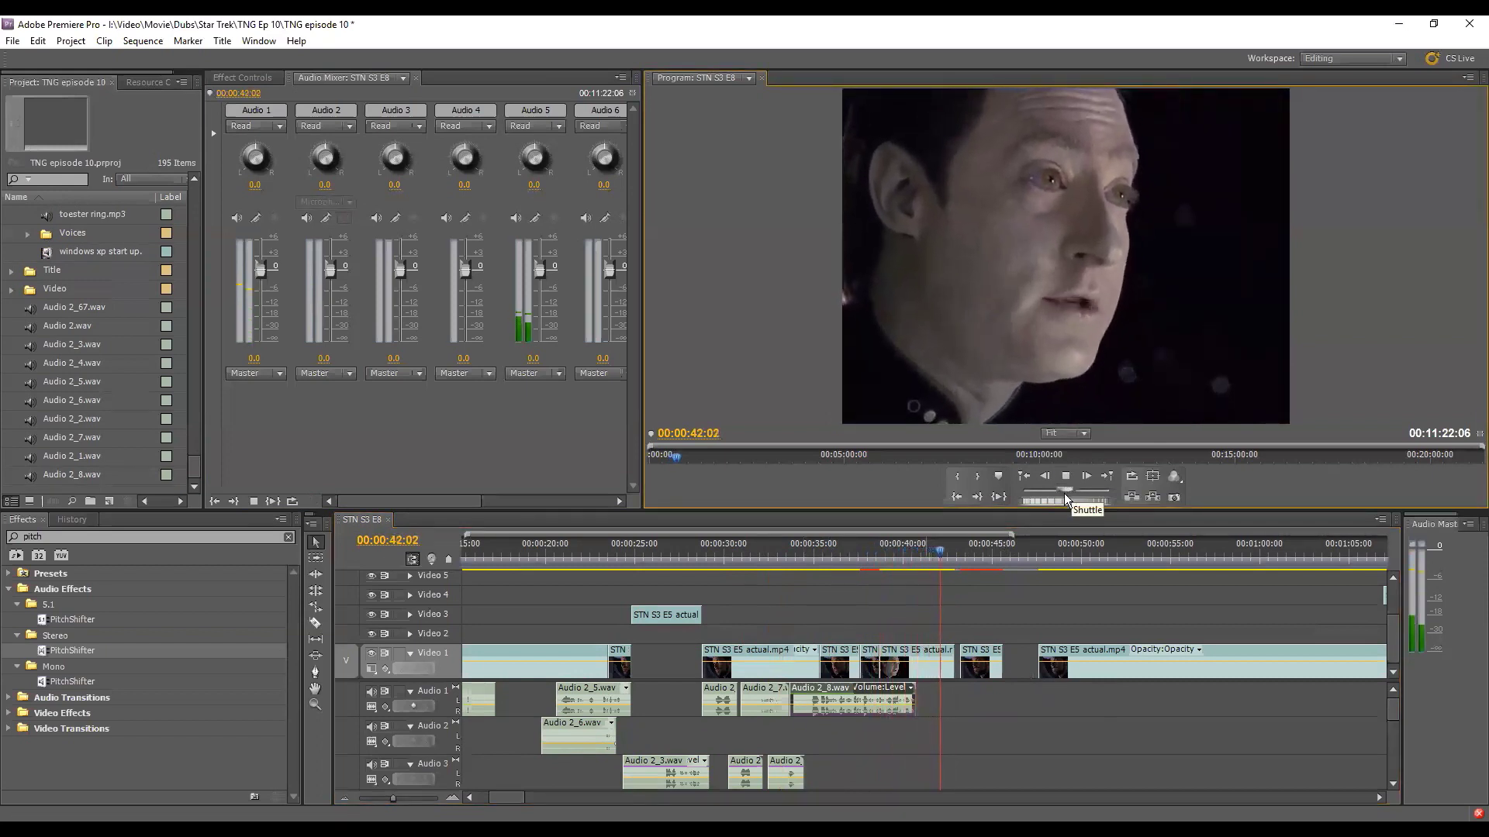
key("space")
left_click(902, 557)
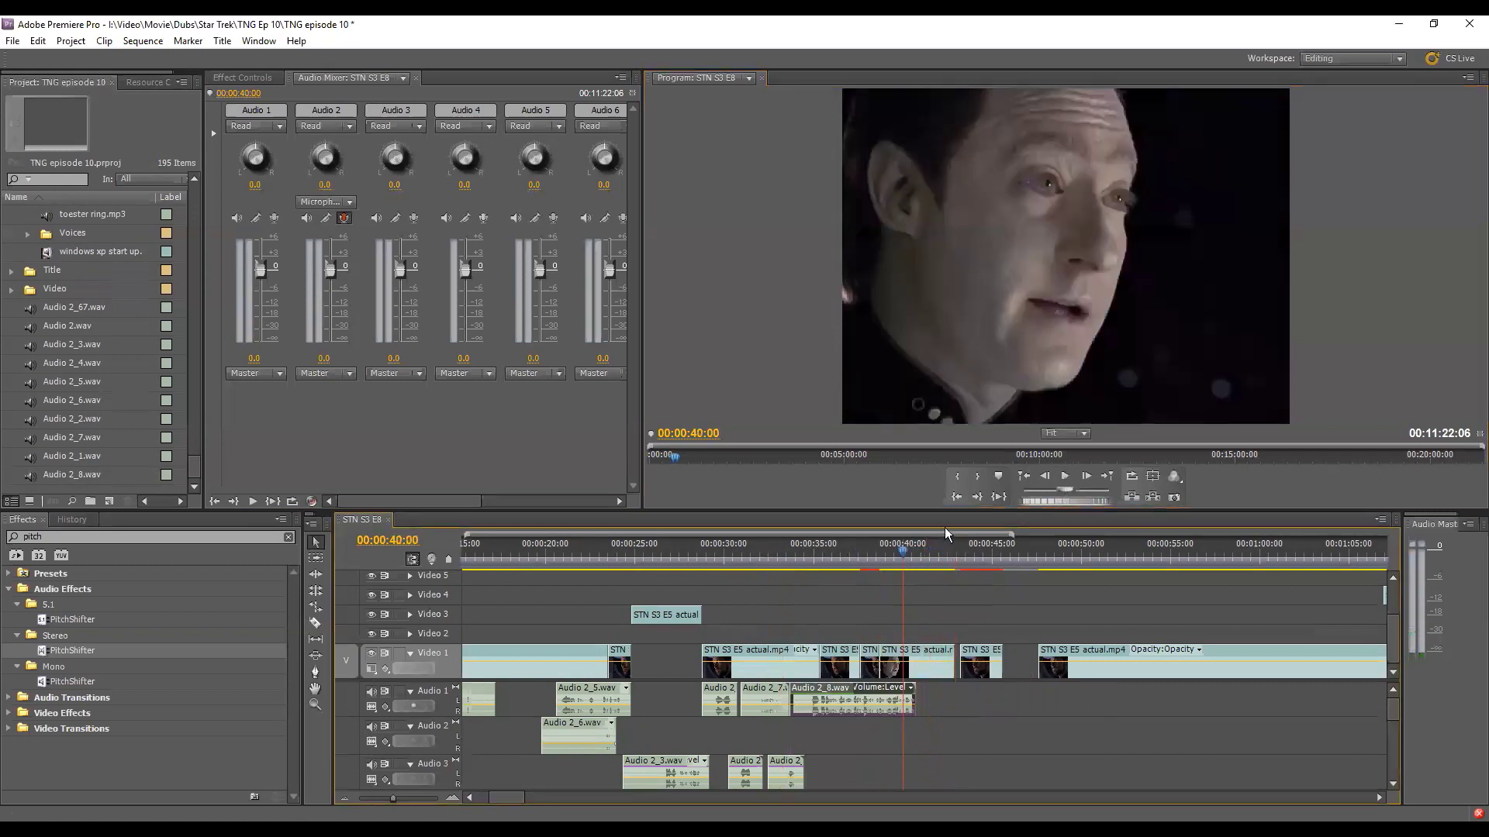
left_click(1065, 476)
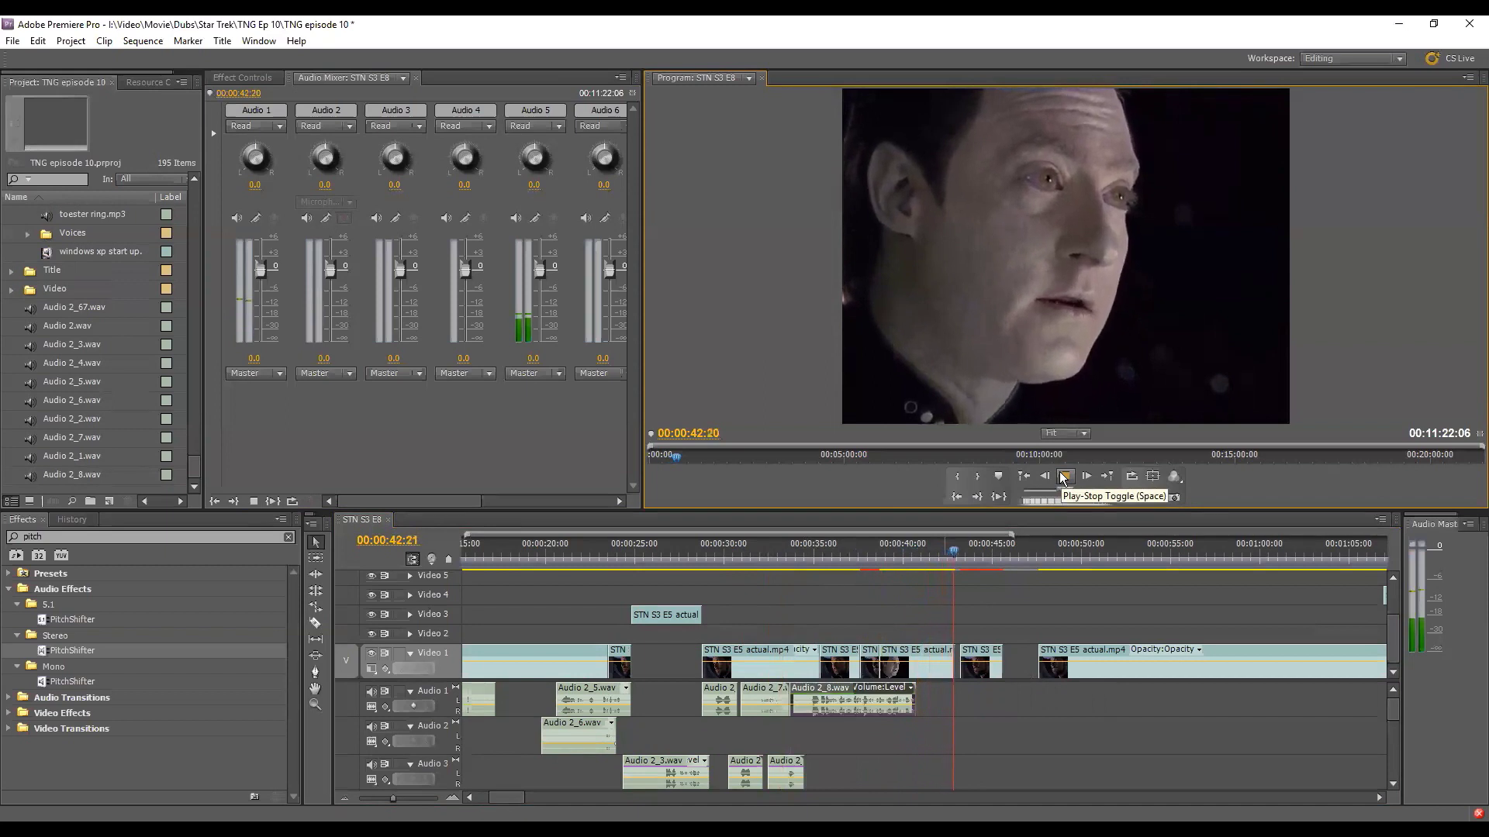
left_click(1063, 479)
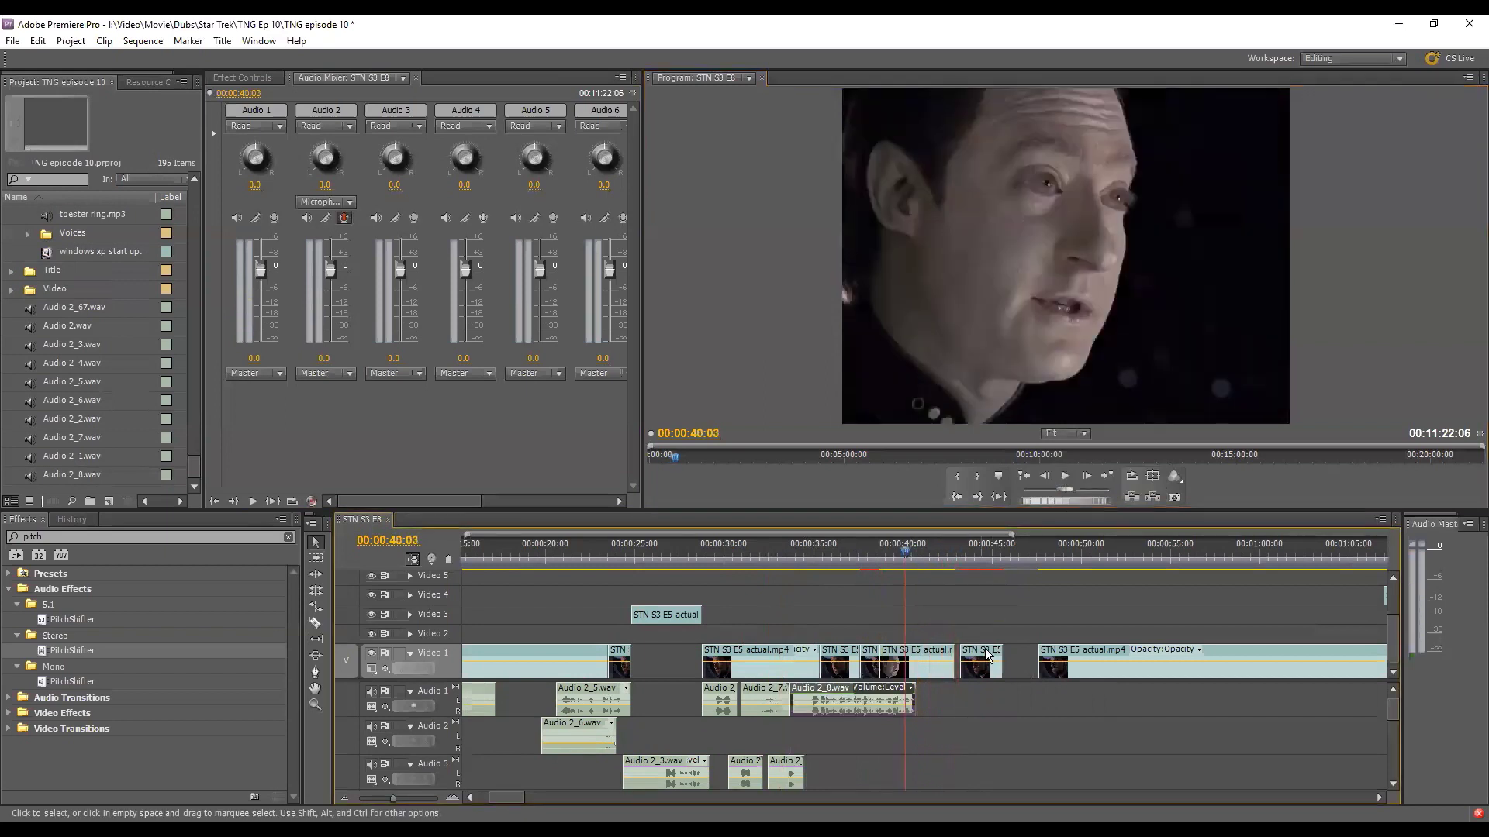
Move the short Video 1 shot after the speaking shot later to start at about 00:00:44:05, and play back from 00:00:40:03
left_click_drag(987, 655, 1005, 655)
left_click(1065, 477)
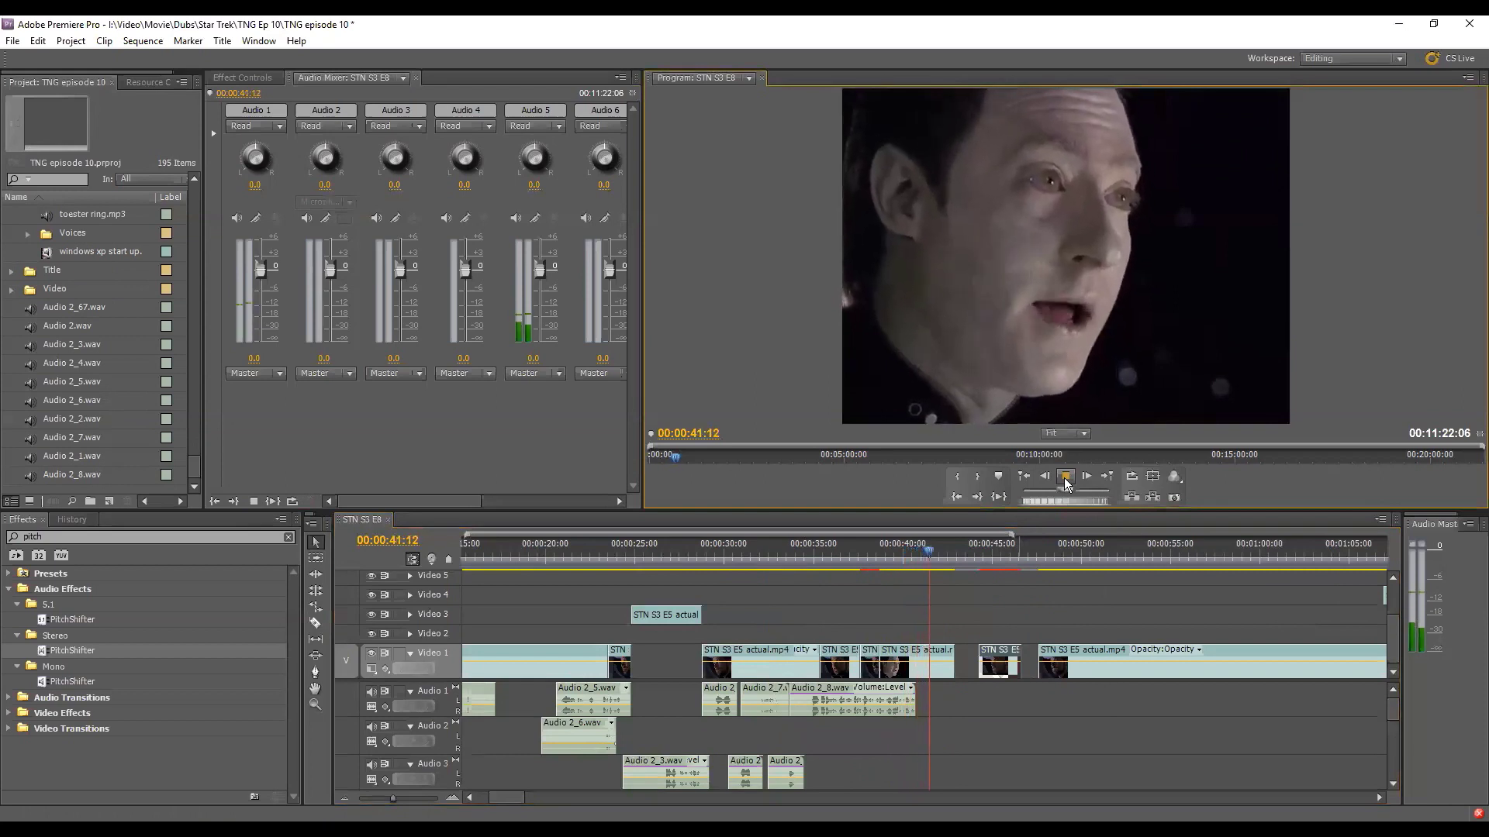
left_click(1065, 479)
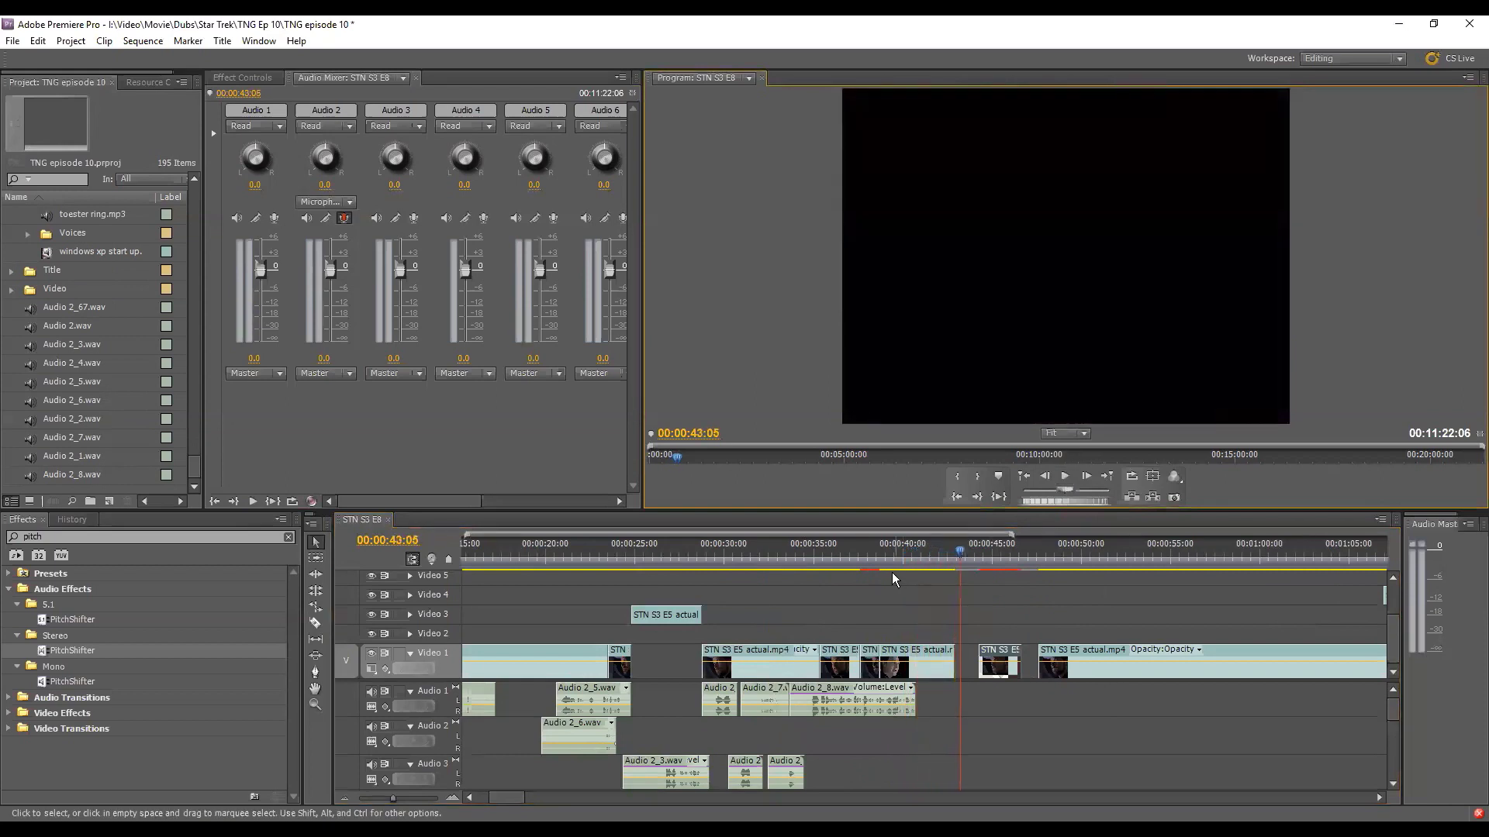
Play back the end of the speaking shot several times from about 00:00:38:18 and 00:00:40:05 to check its mouth movements
left_click(907, 556)
left_click(1060, 479)
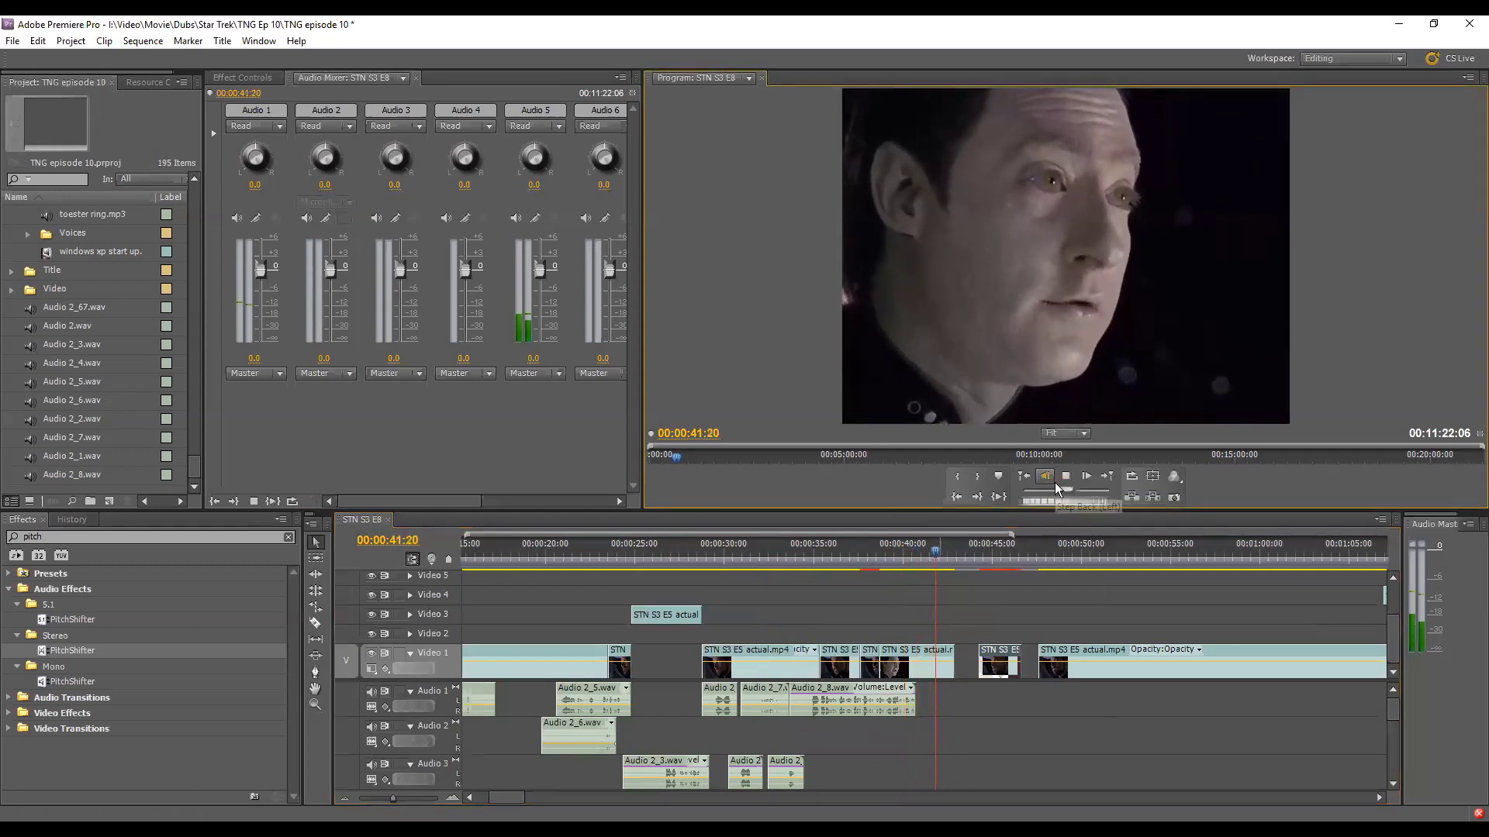
left_click(913, 554)
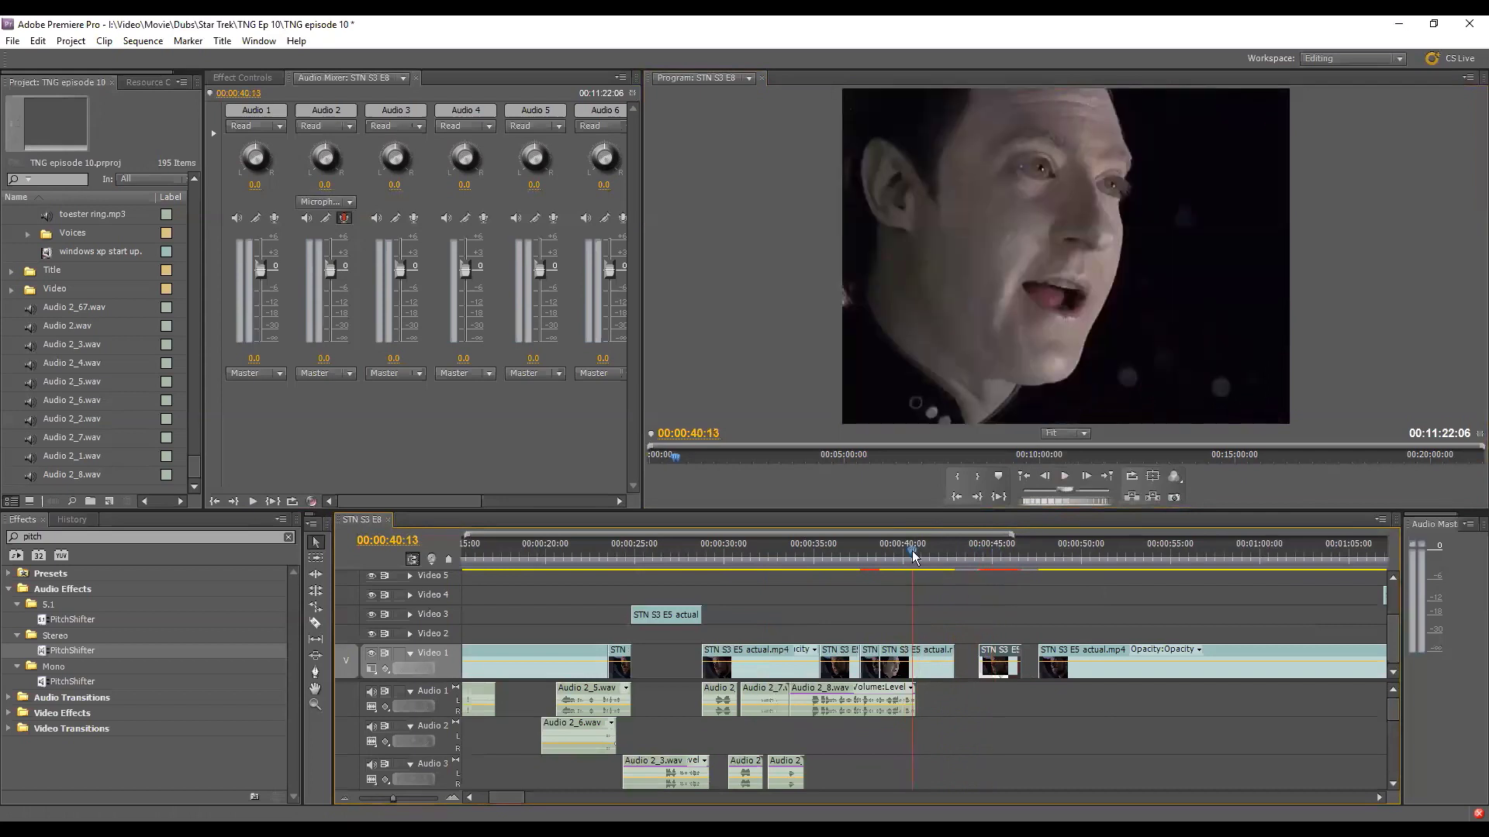
left_click_drag(911, 557, 880, 552)
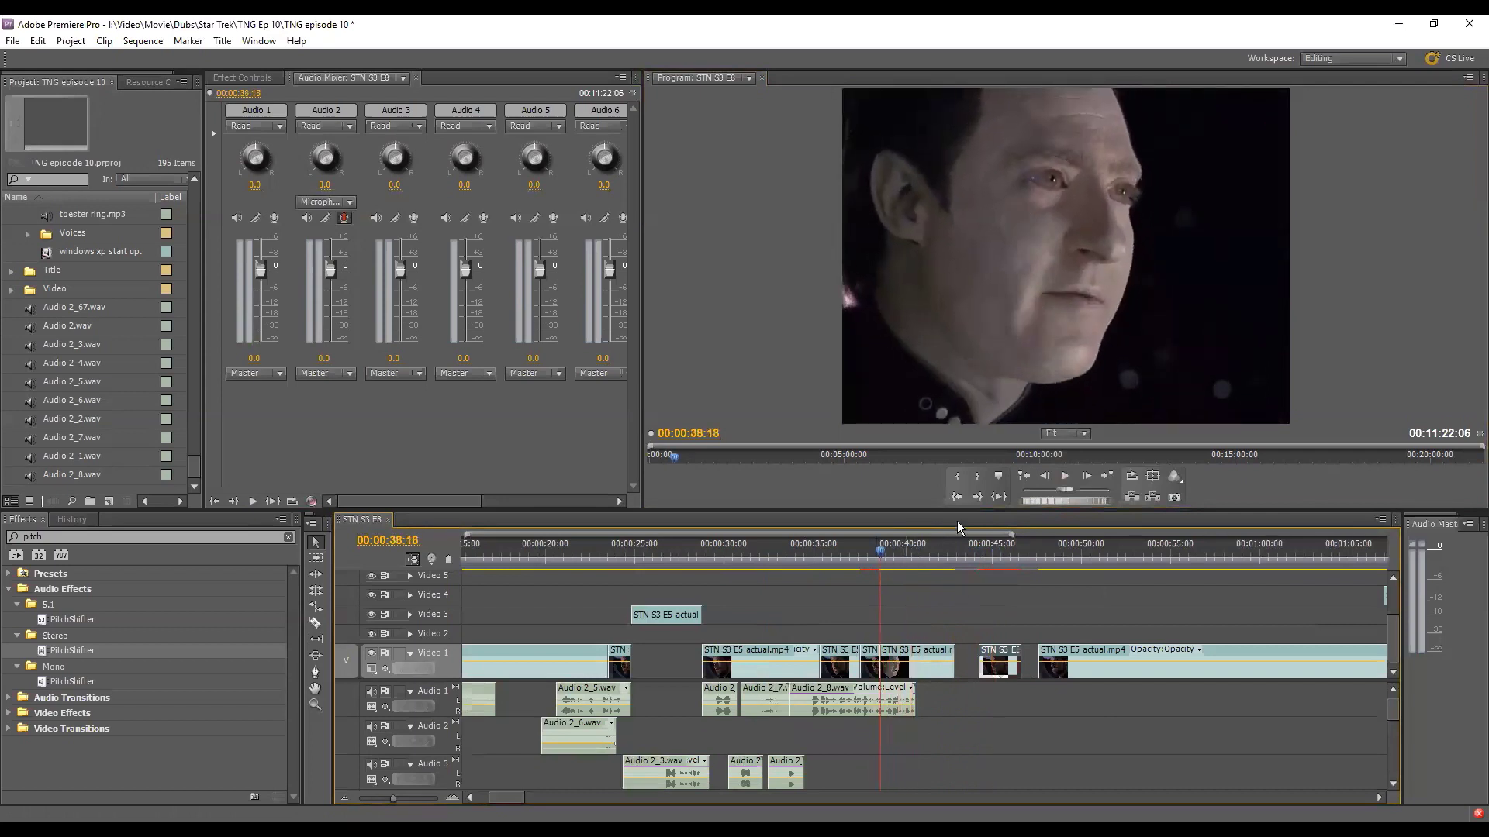
left_click(1064, 478)
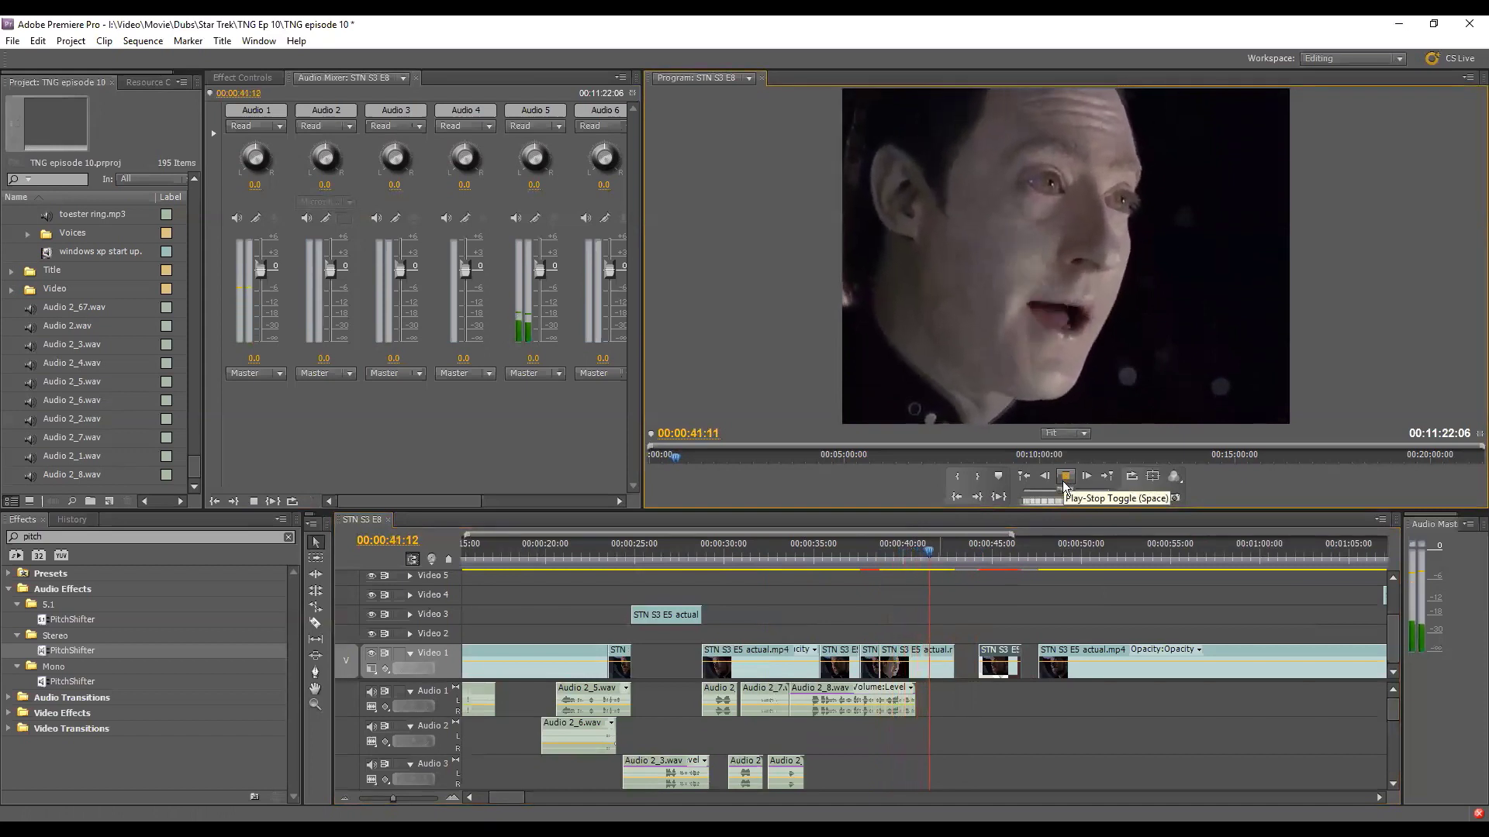
left_click(1063, 478)
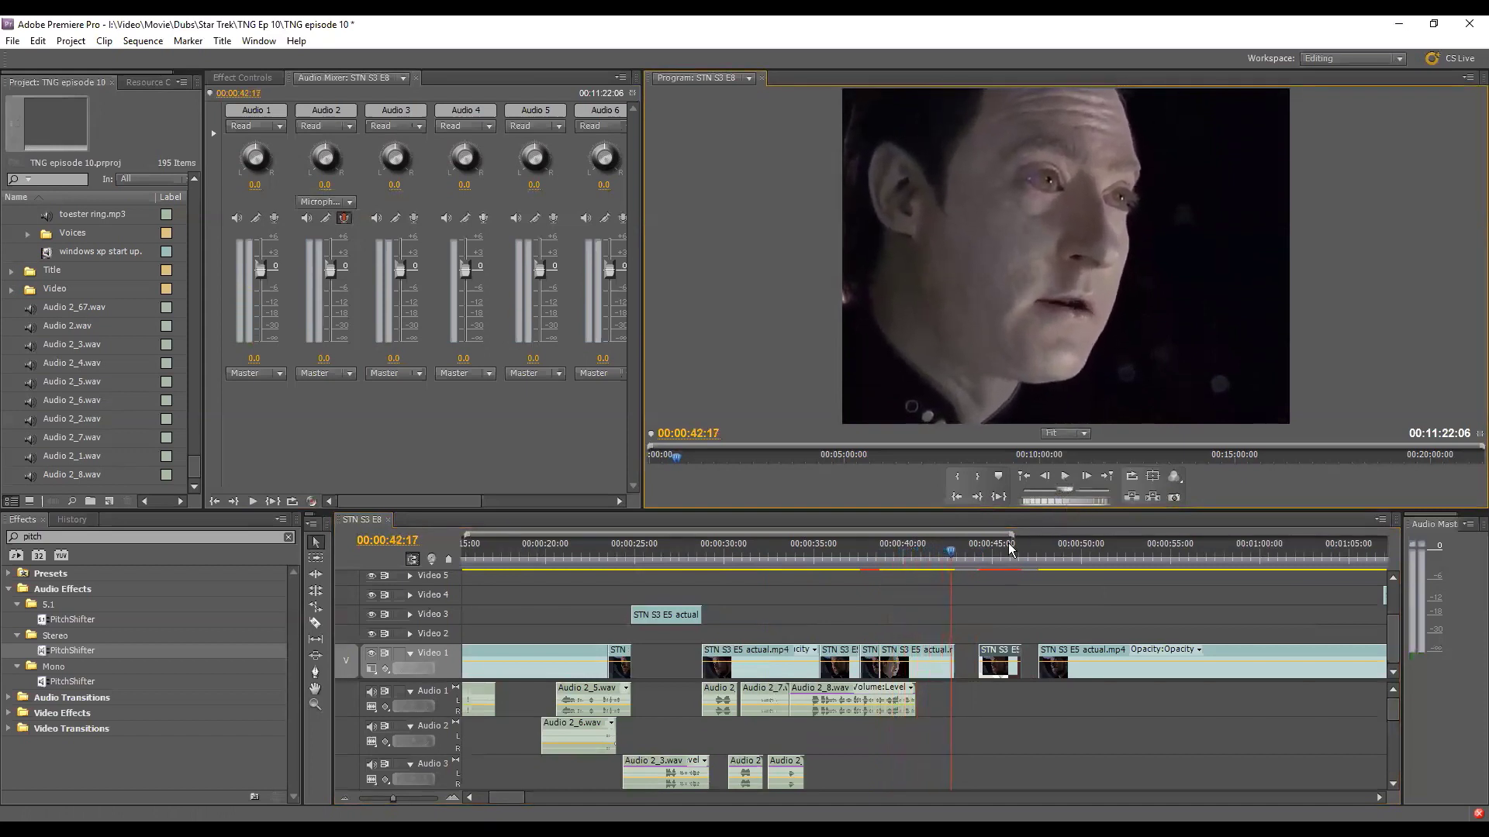
left_click(902, 568)
left_click(1064, 477)
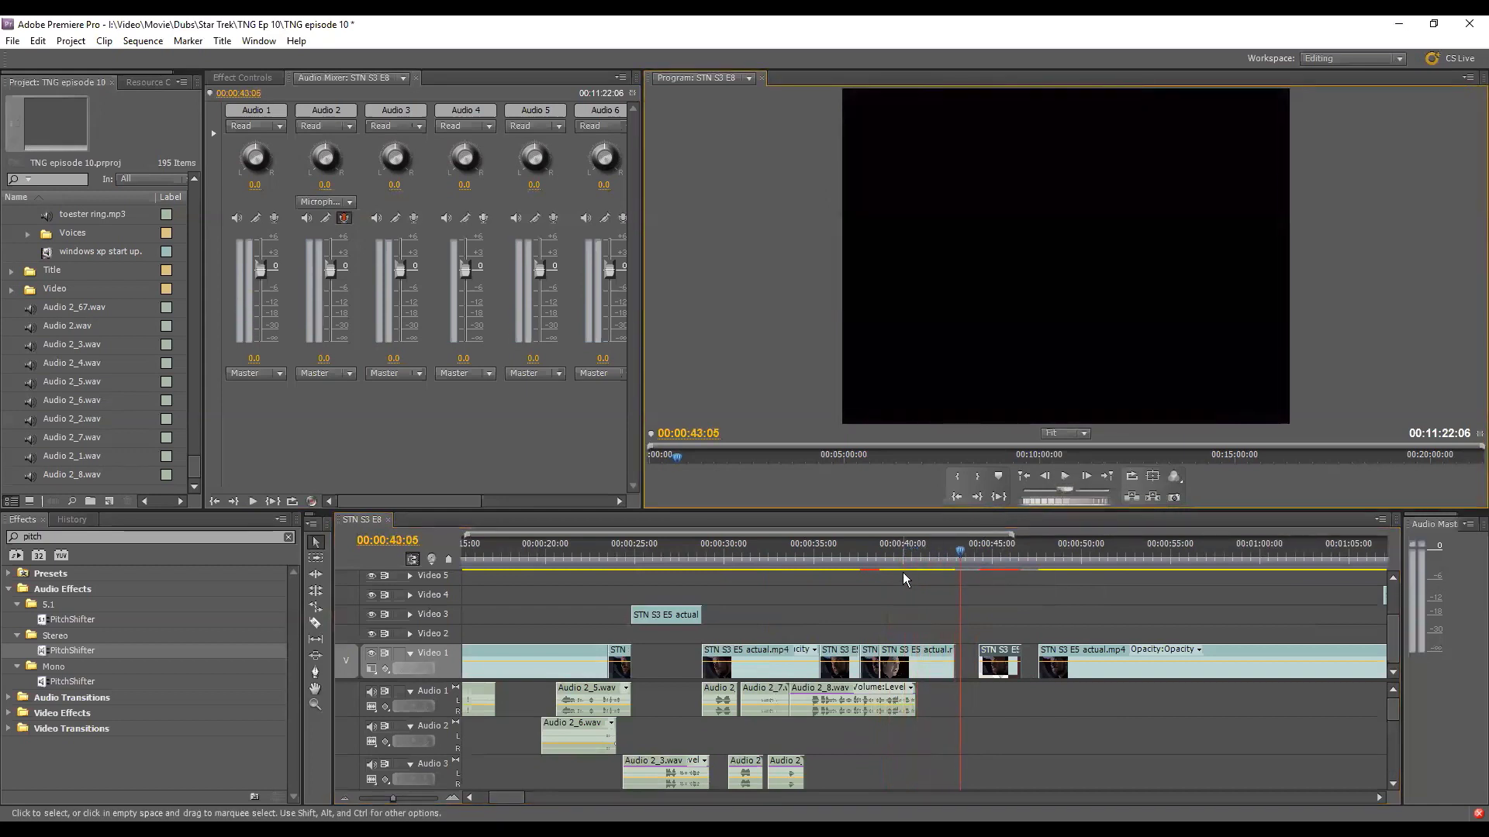
left_click(907, 552)
left_click(1065, 477)
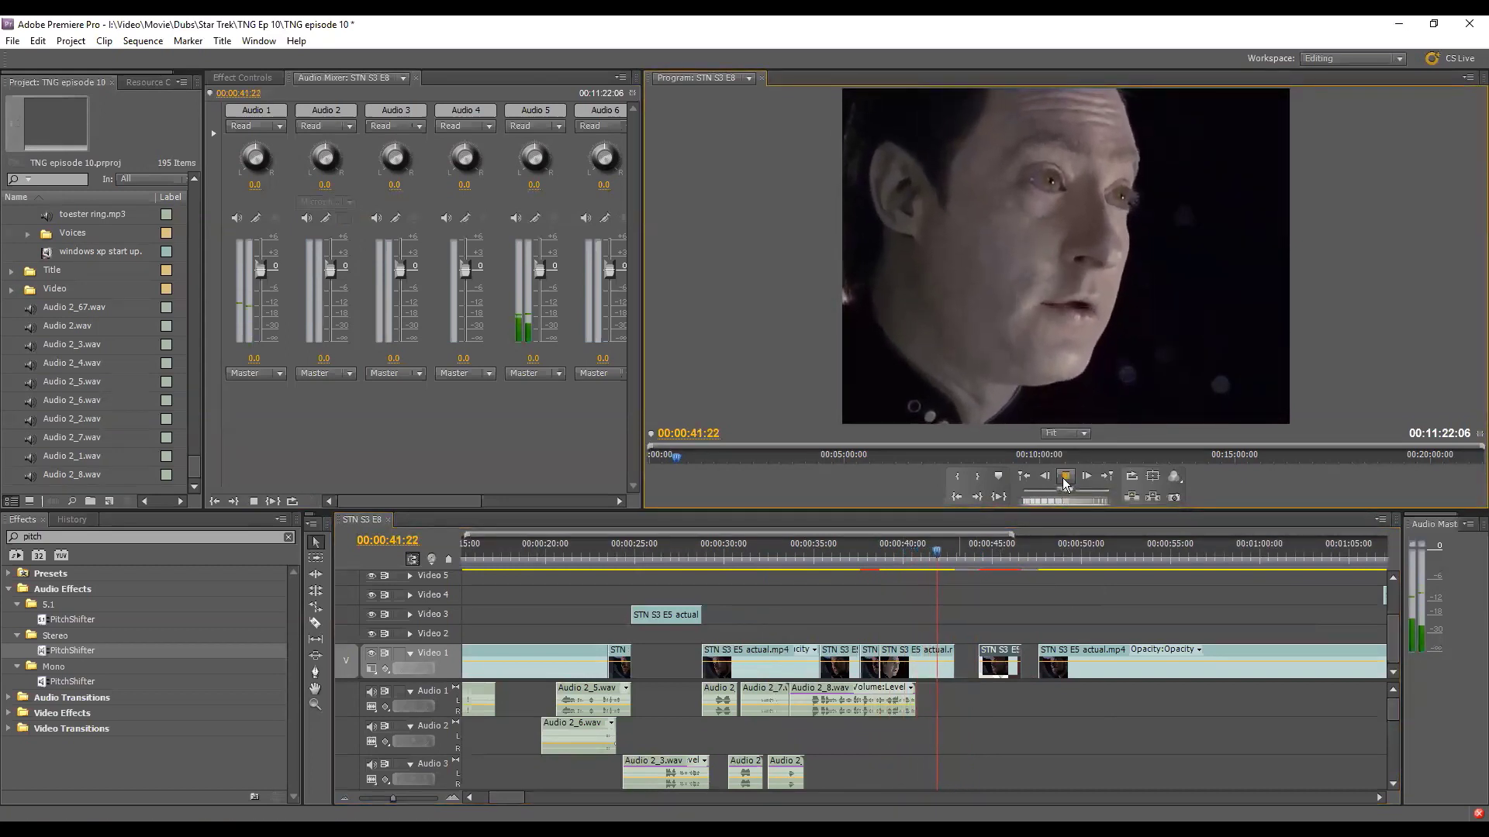
left_click(1065, 478)
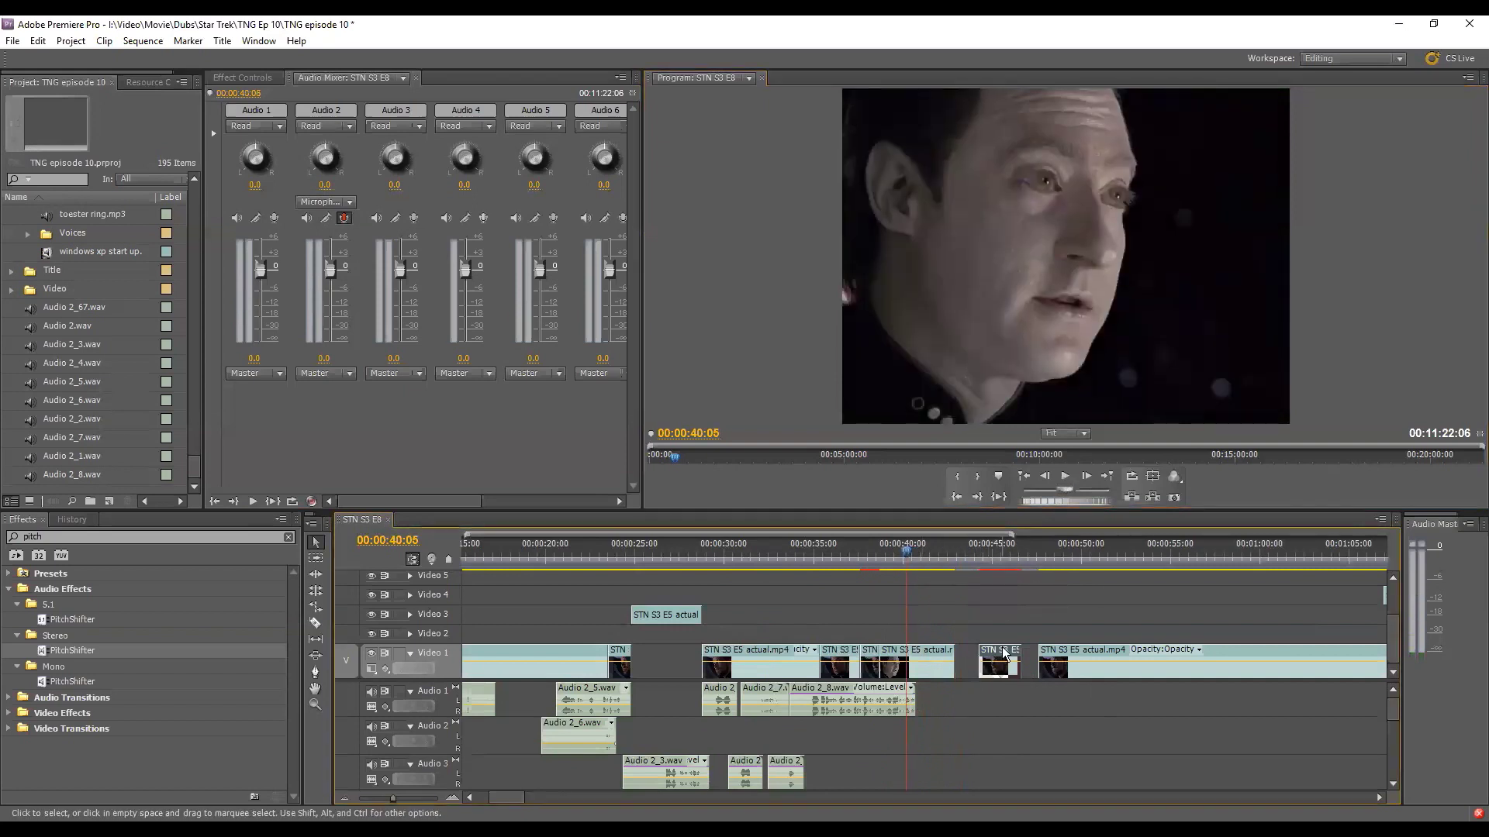
Move the short Video 1 shot to Video 3 at about 00:00:50:00, and extend the speaking shot's end to about 00:00:45:00
left_click_drag(1003, 653, 1109, 615)
left_click_drag(954, 661, 994, 660)
left_click(1067, 477)
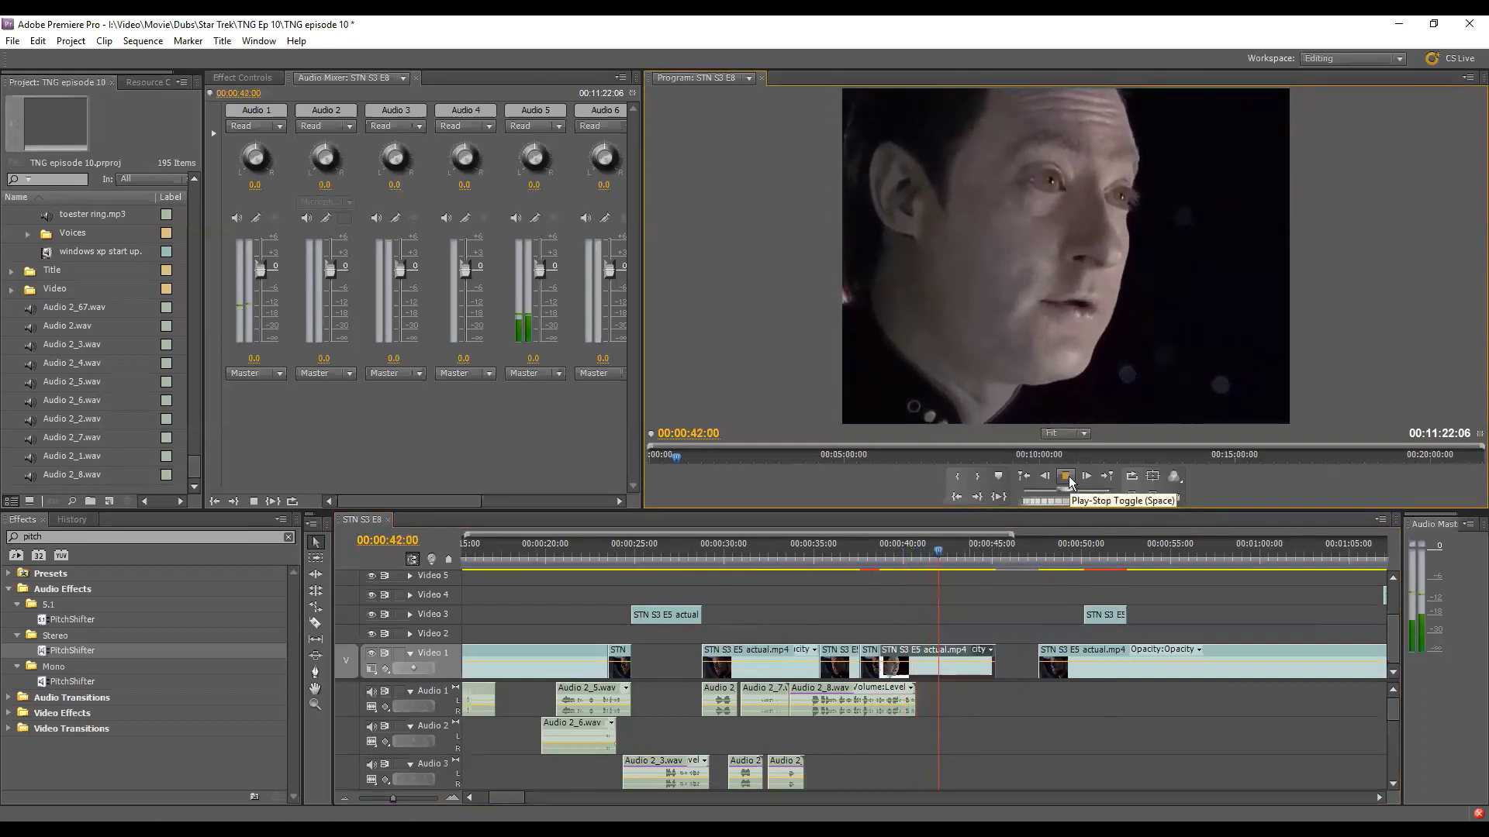
left_click(1067, 477)
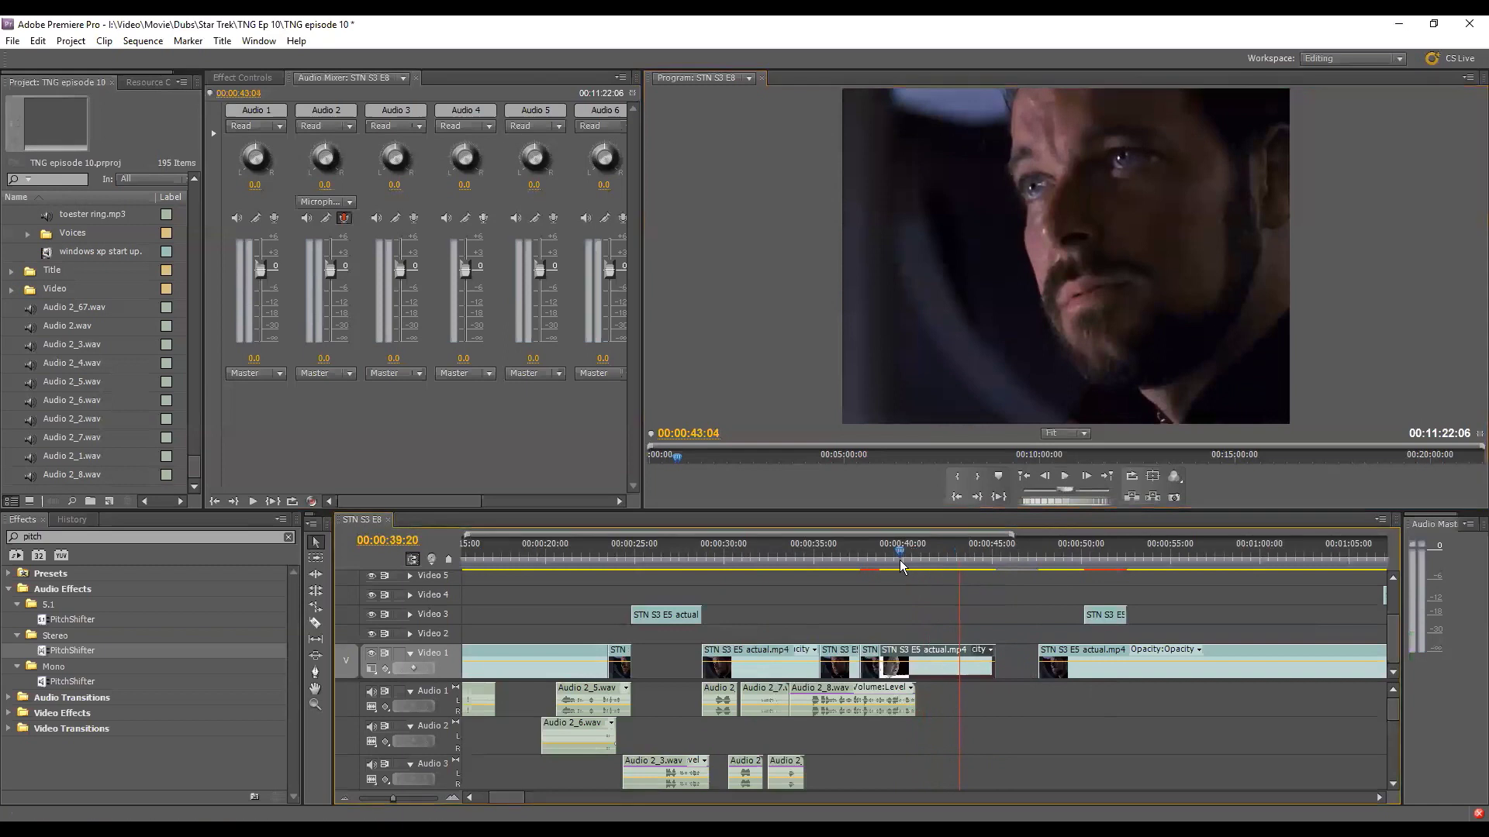
Review the extended speaking shot from about 00:00:40:03, and play the whole passage from 00:00:33:22
left_click(905, 558)
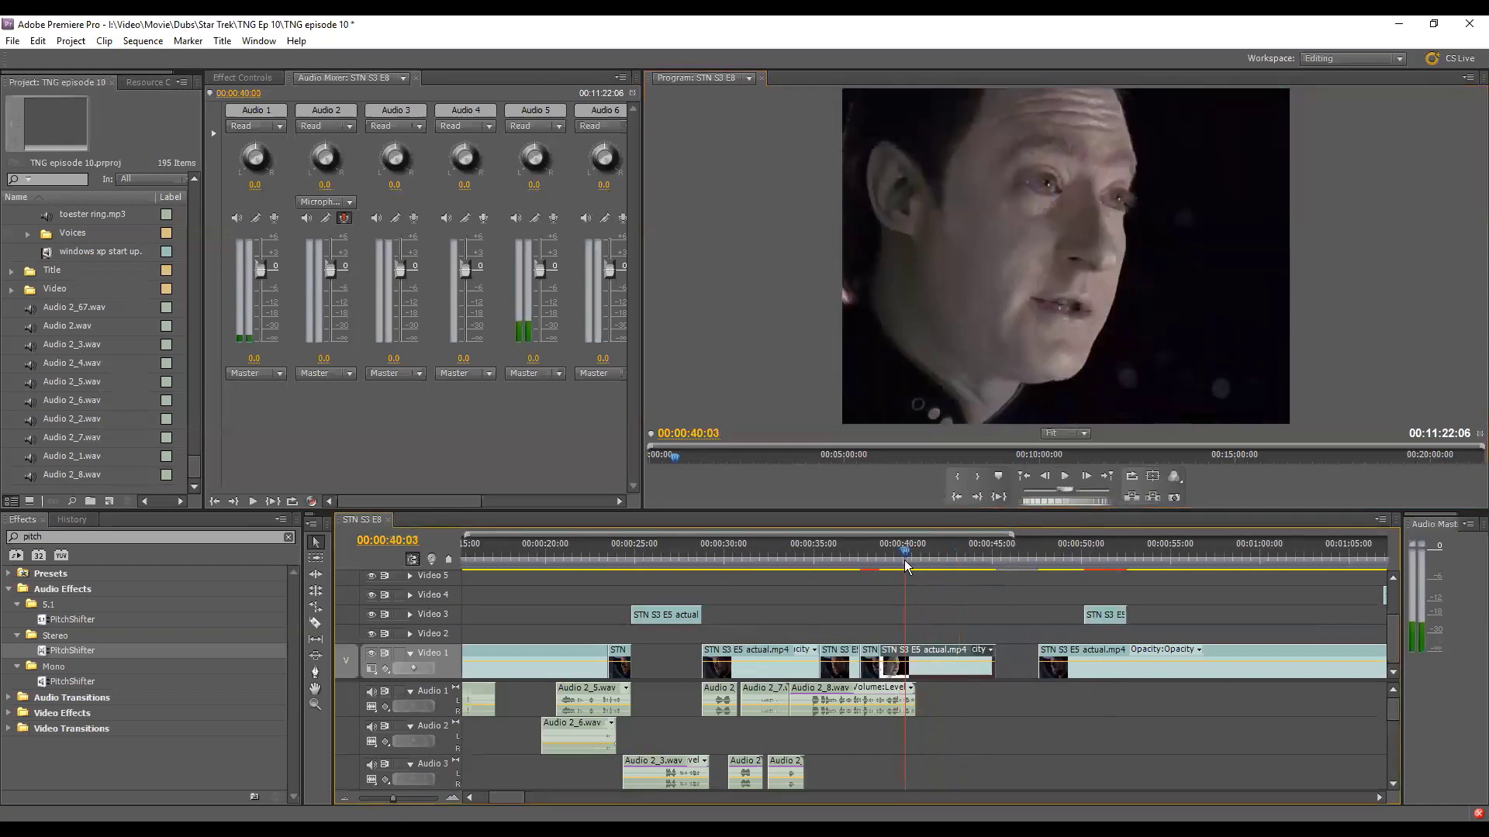
left_click(1065, 478)
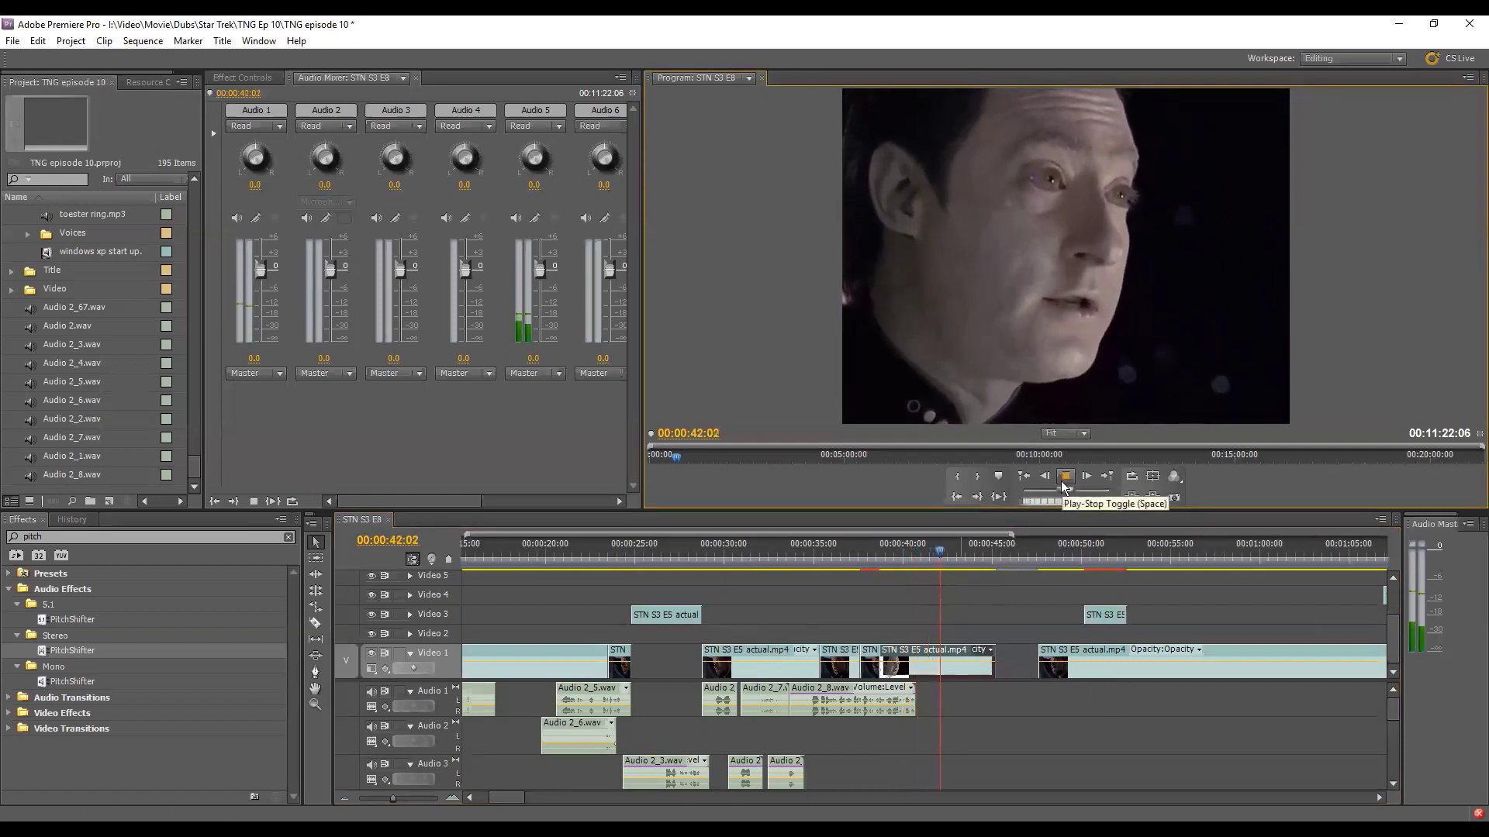
key("space")
left_click(905, 556)
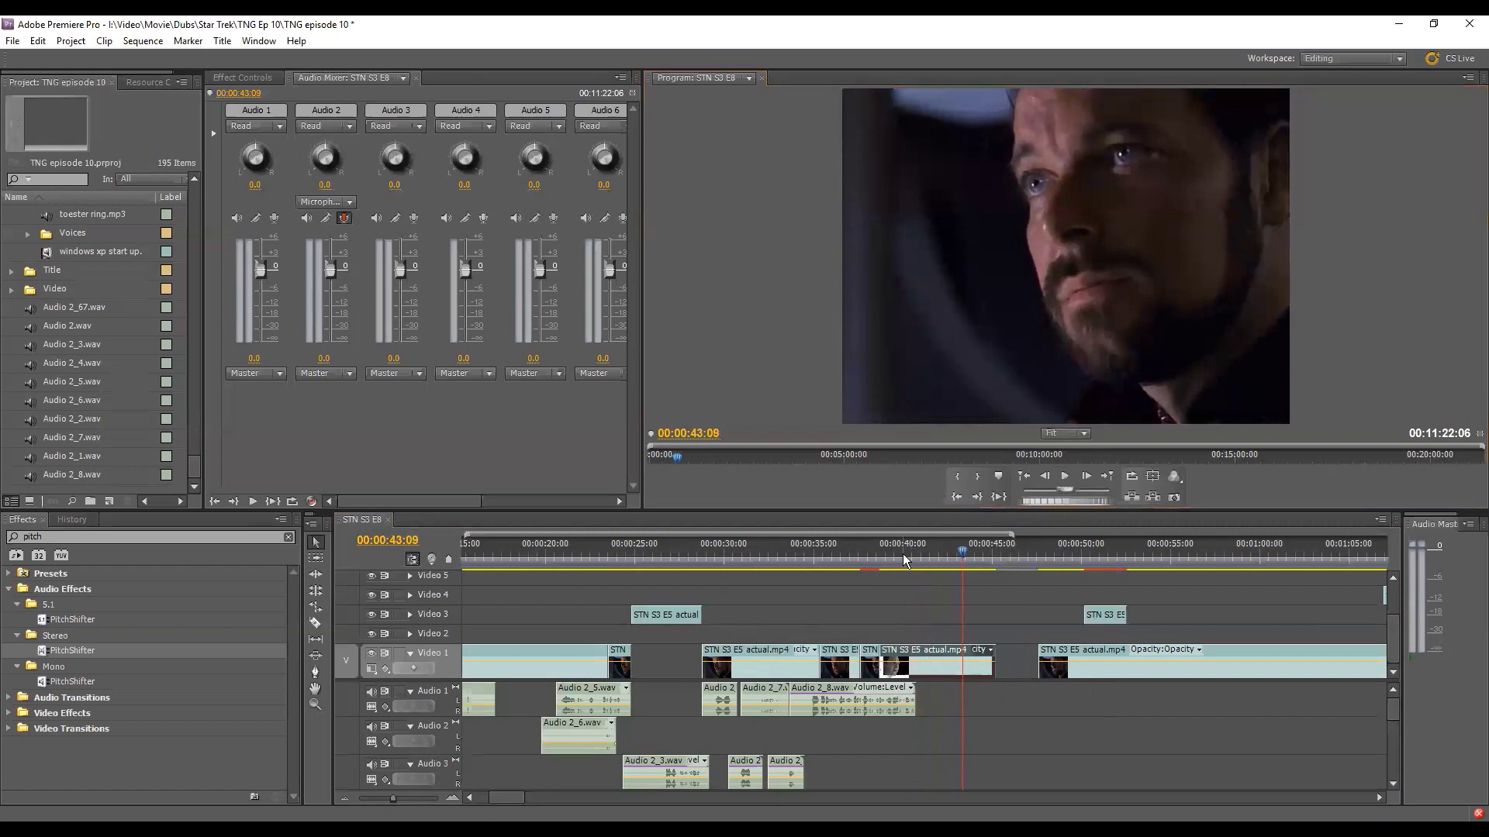
left_click(1067, 477)
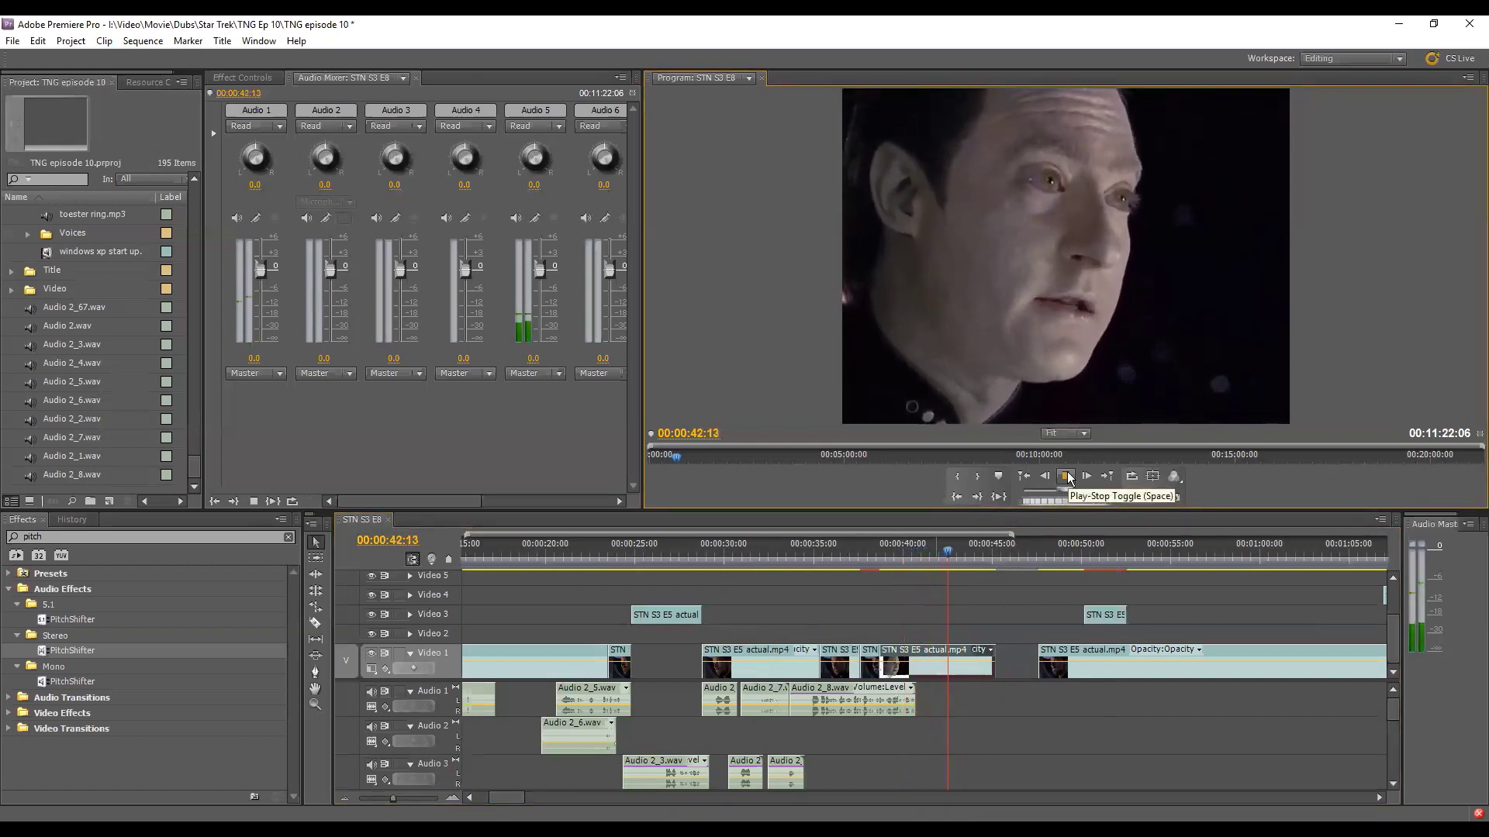
key("space")
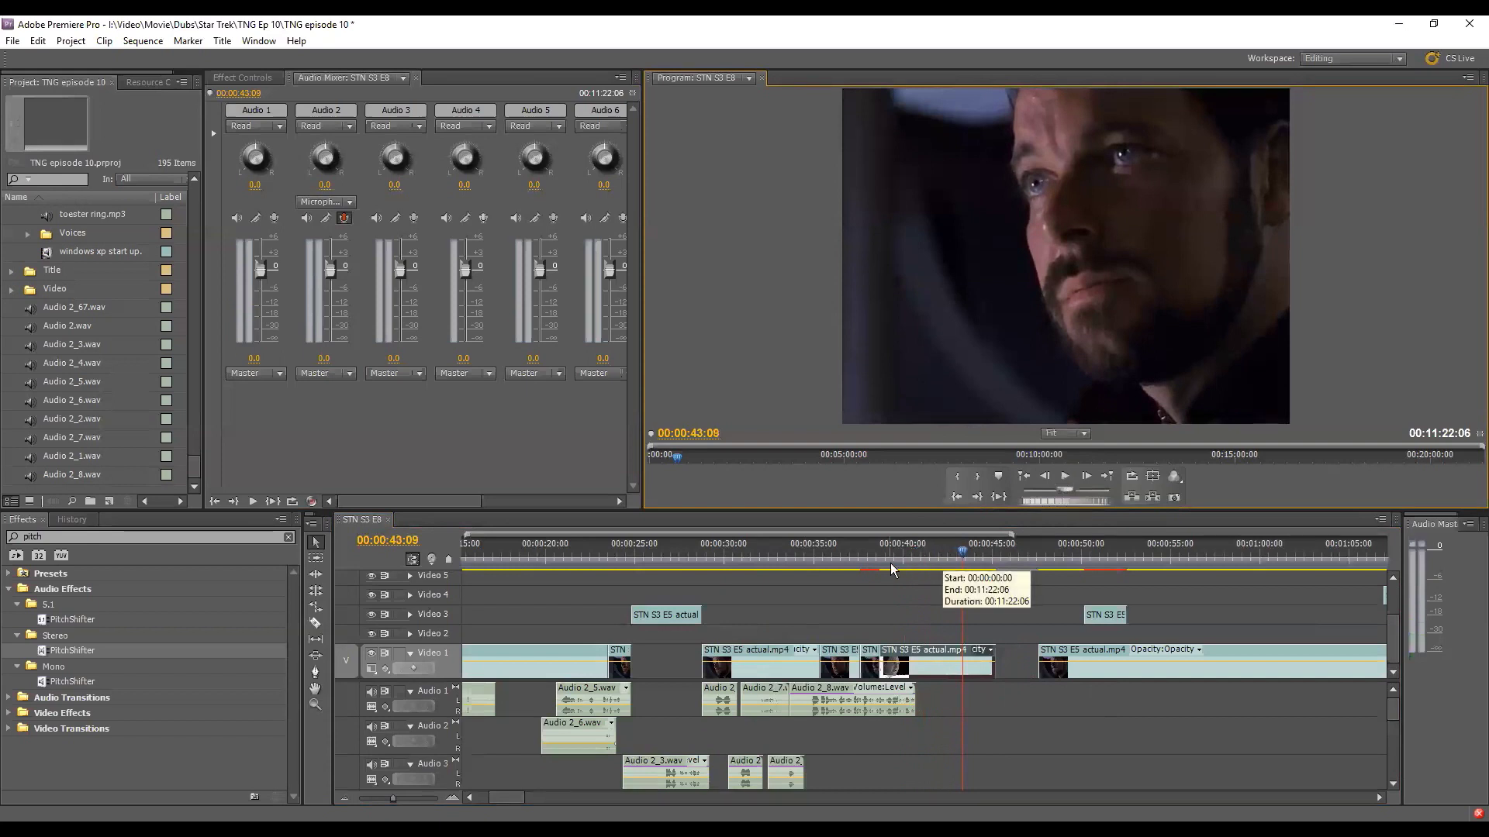
left_click(794, 565)
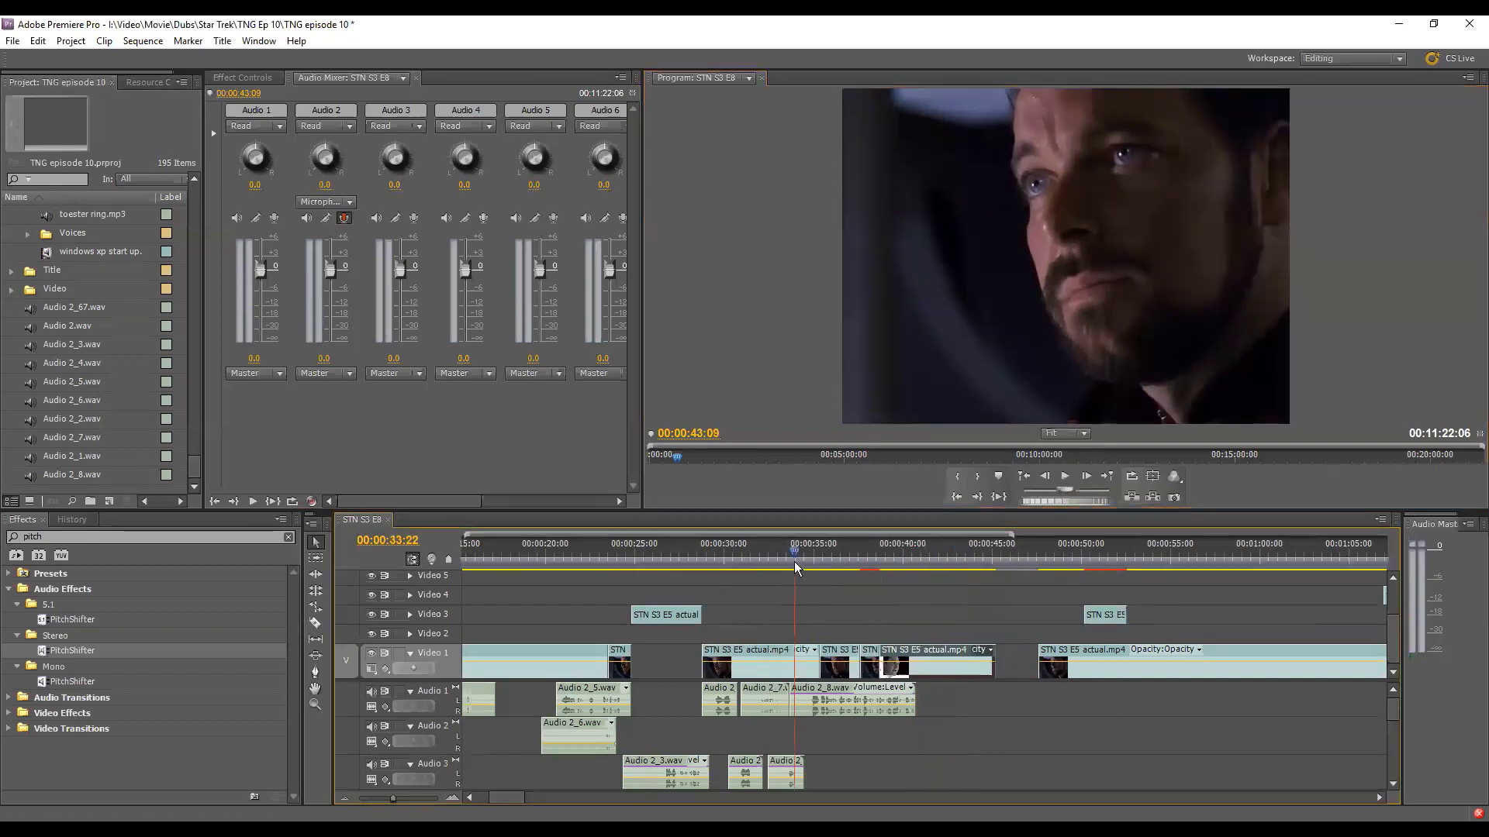
left_click(1065, 476)
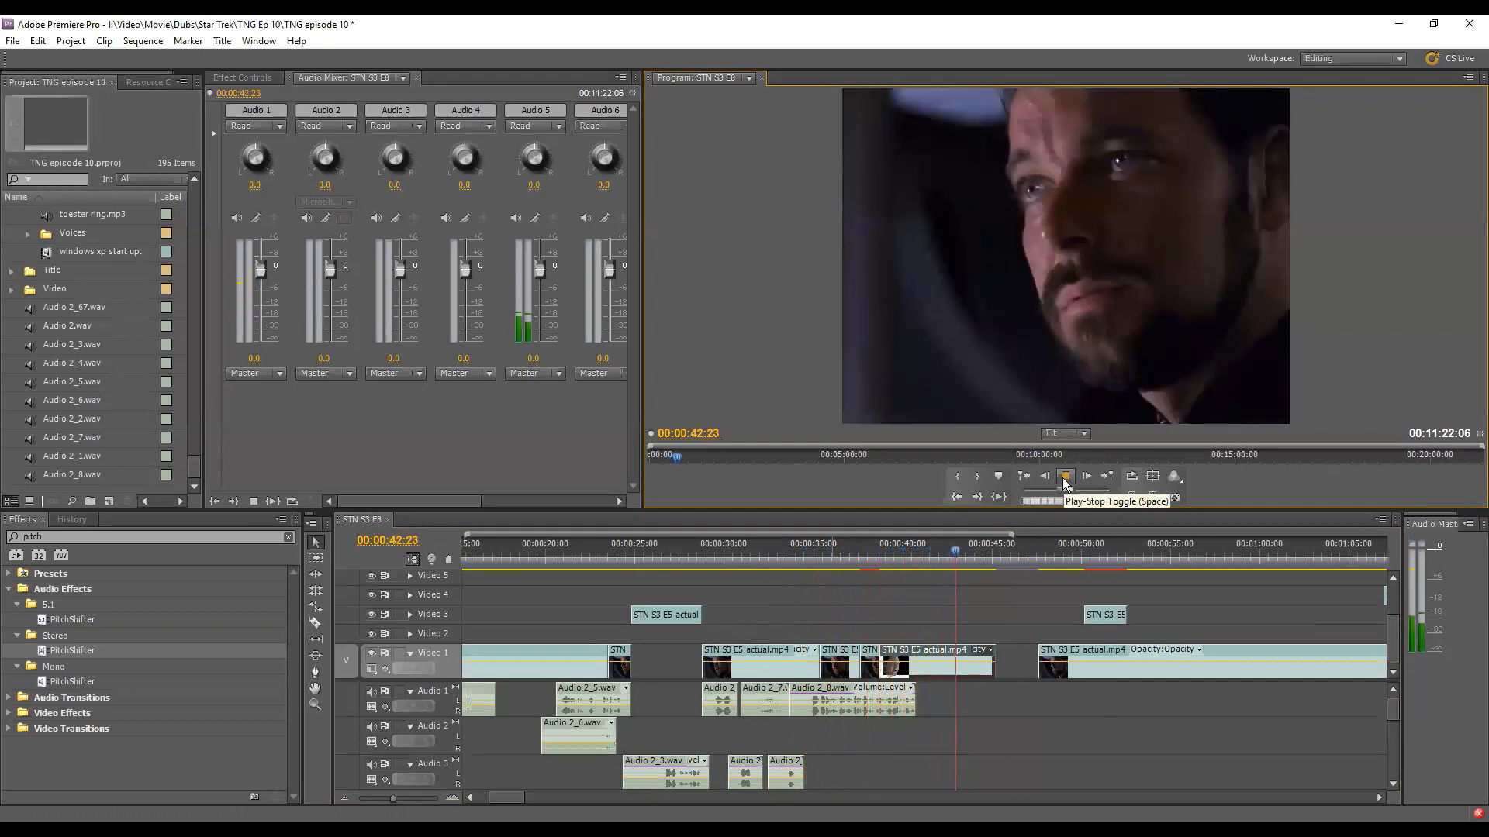
left_click(1065, 476)
Record a new dialogue take on Audio 2 from 00:00:39:17 to about 00:00:43:19
left_click(898, 564)
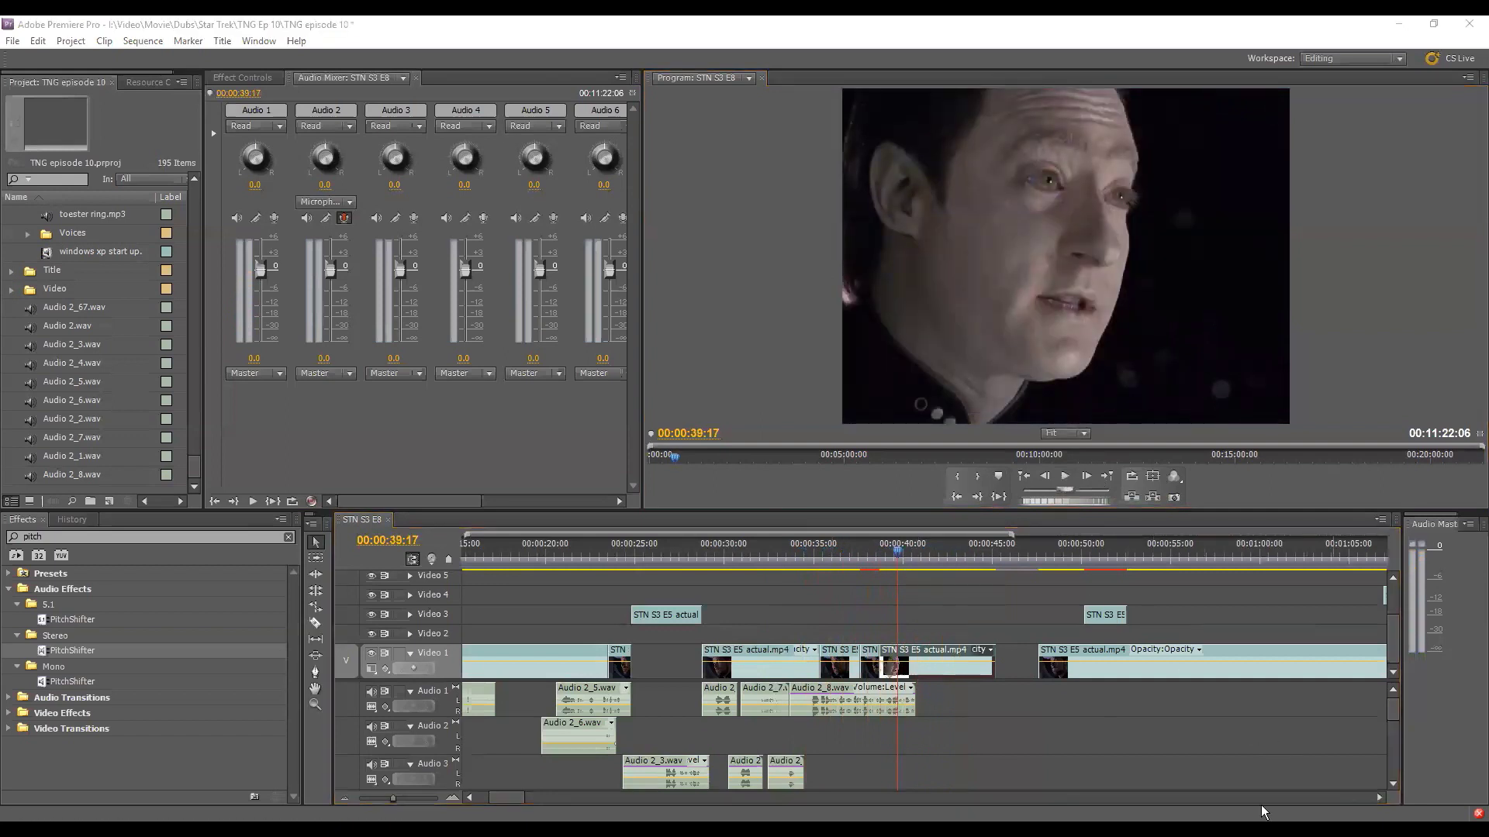
left_click(313, 502)
left_click(259, 502)
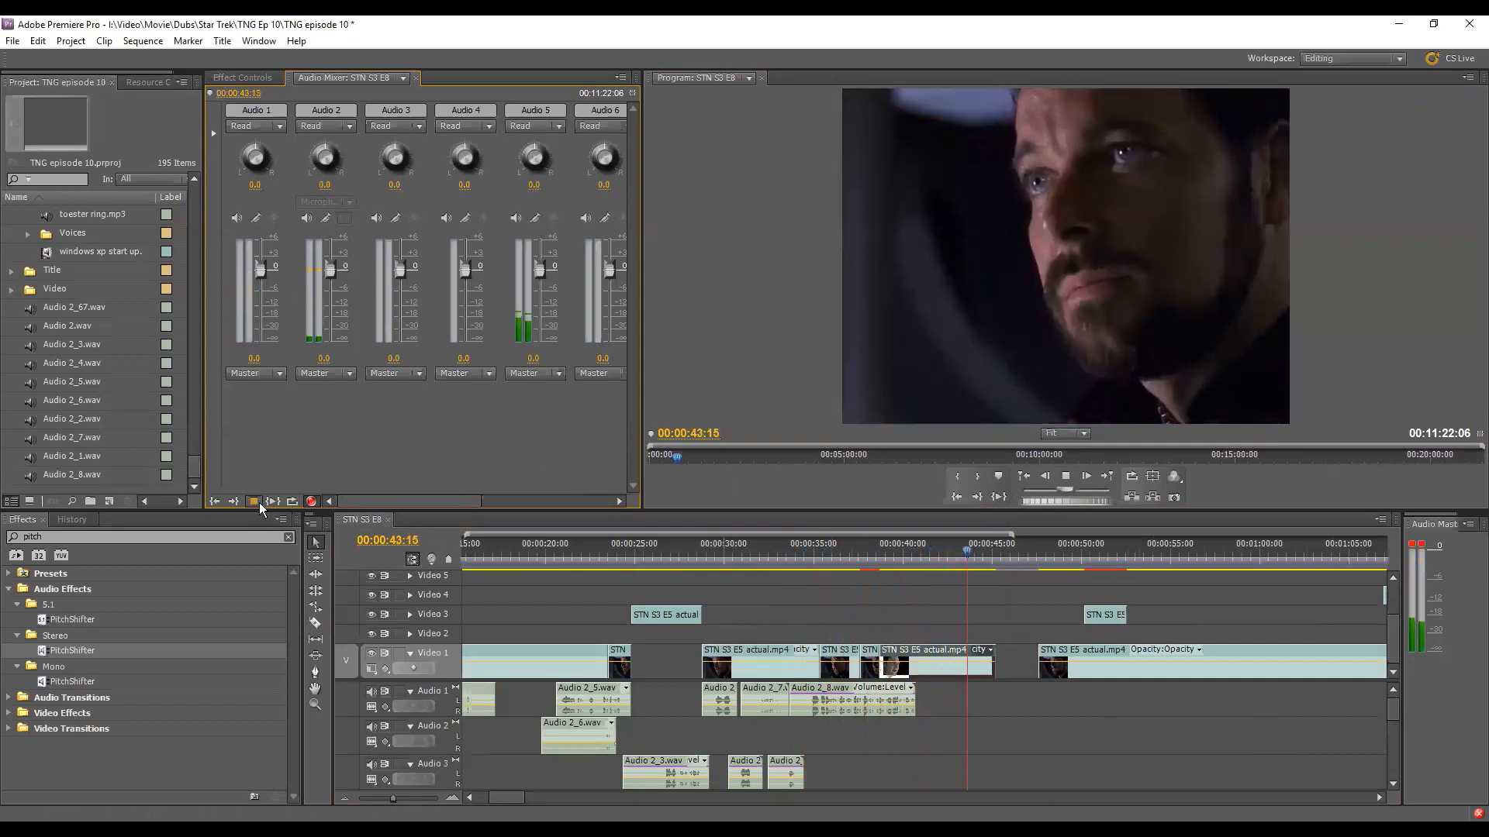
left_click(259, 502)
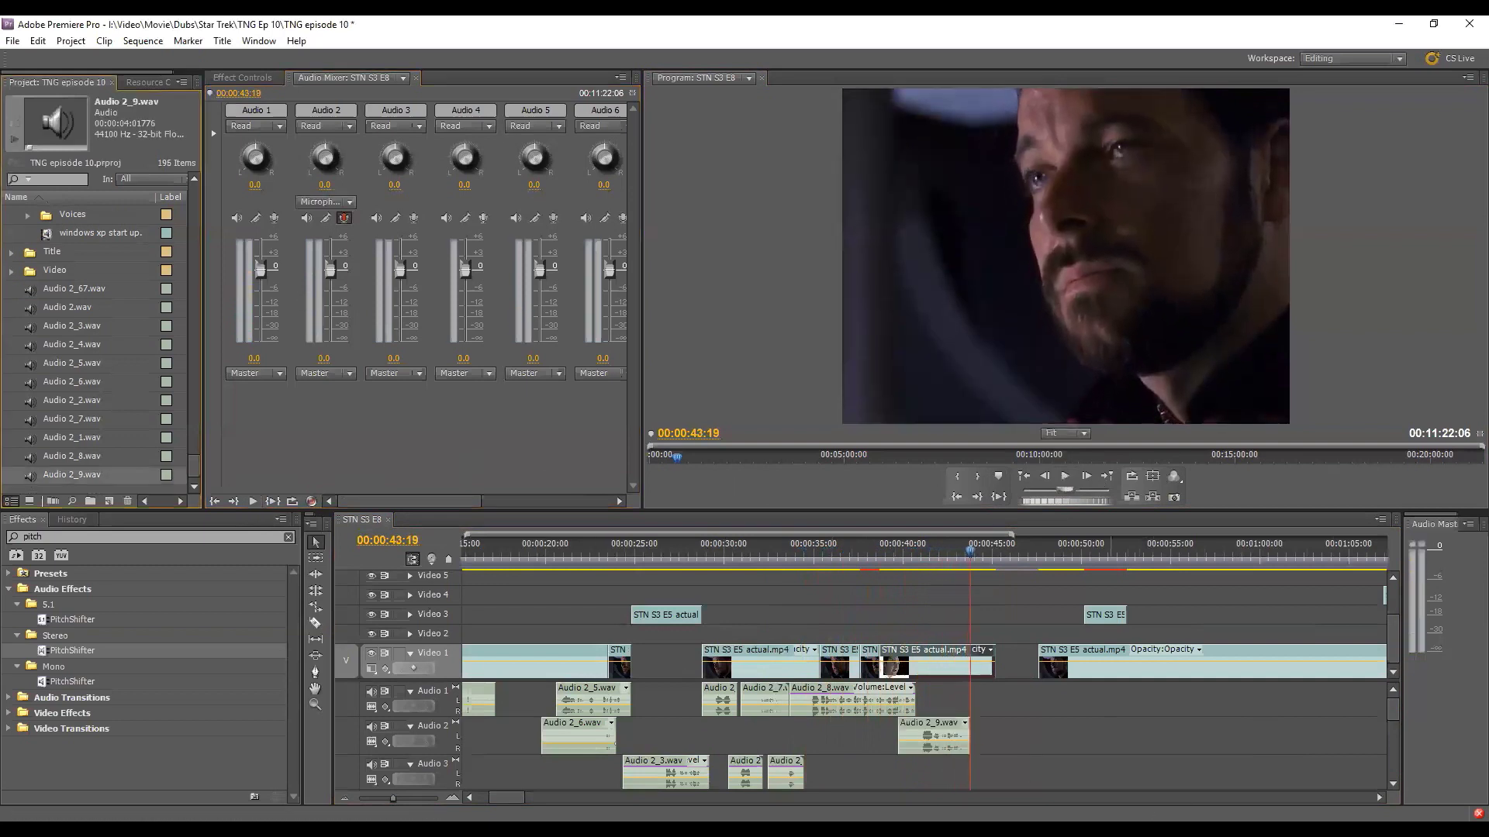
Trim the start of Audio 2_9.wav on Audio 2 and move the clip to start at 00:00:39:20
left_click(918, 735)
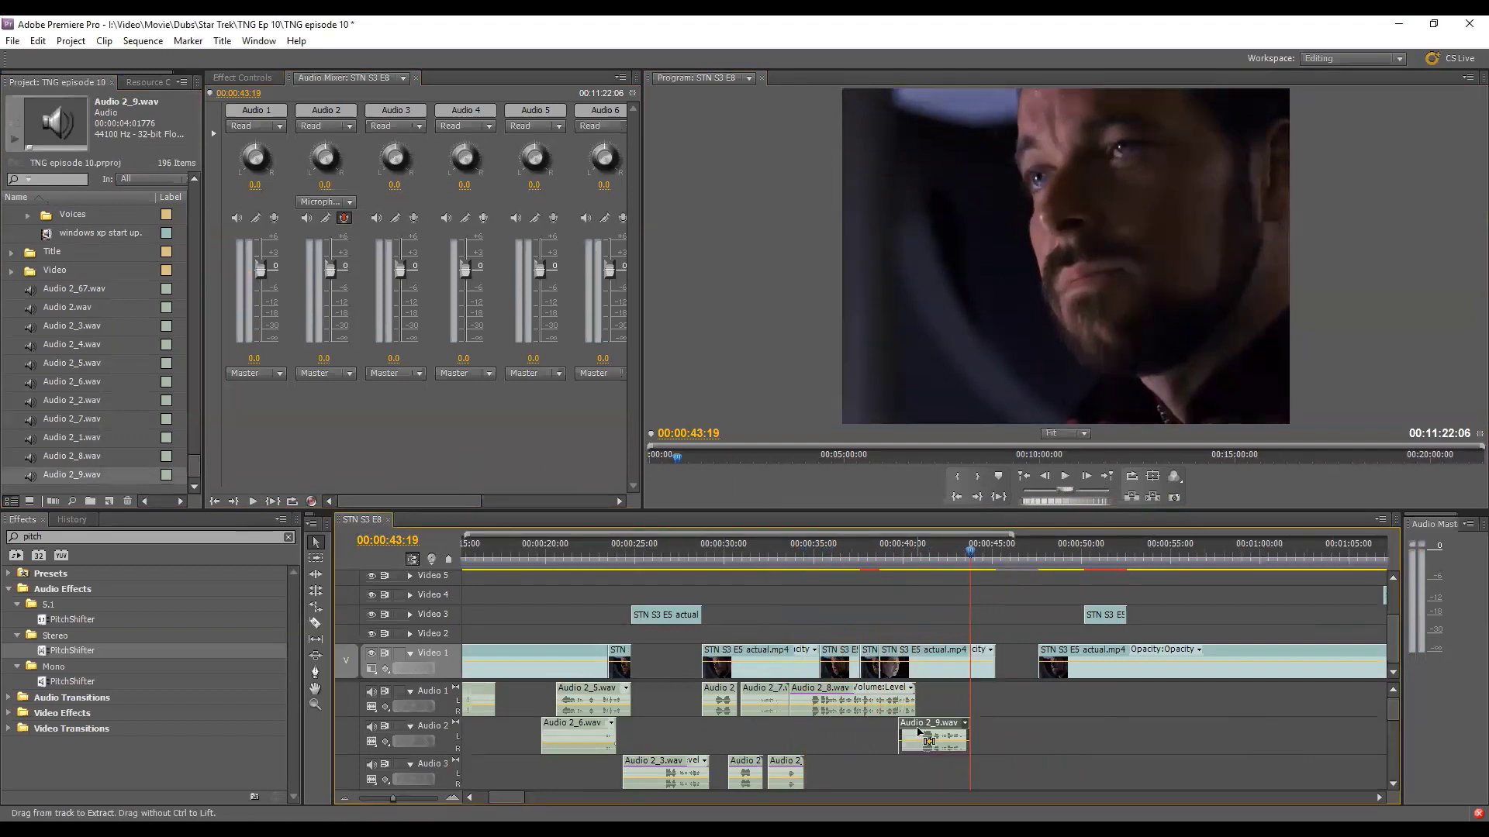
left_click_drag(897, 723, 910, 723)
left_click(903, 557)
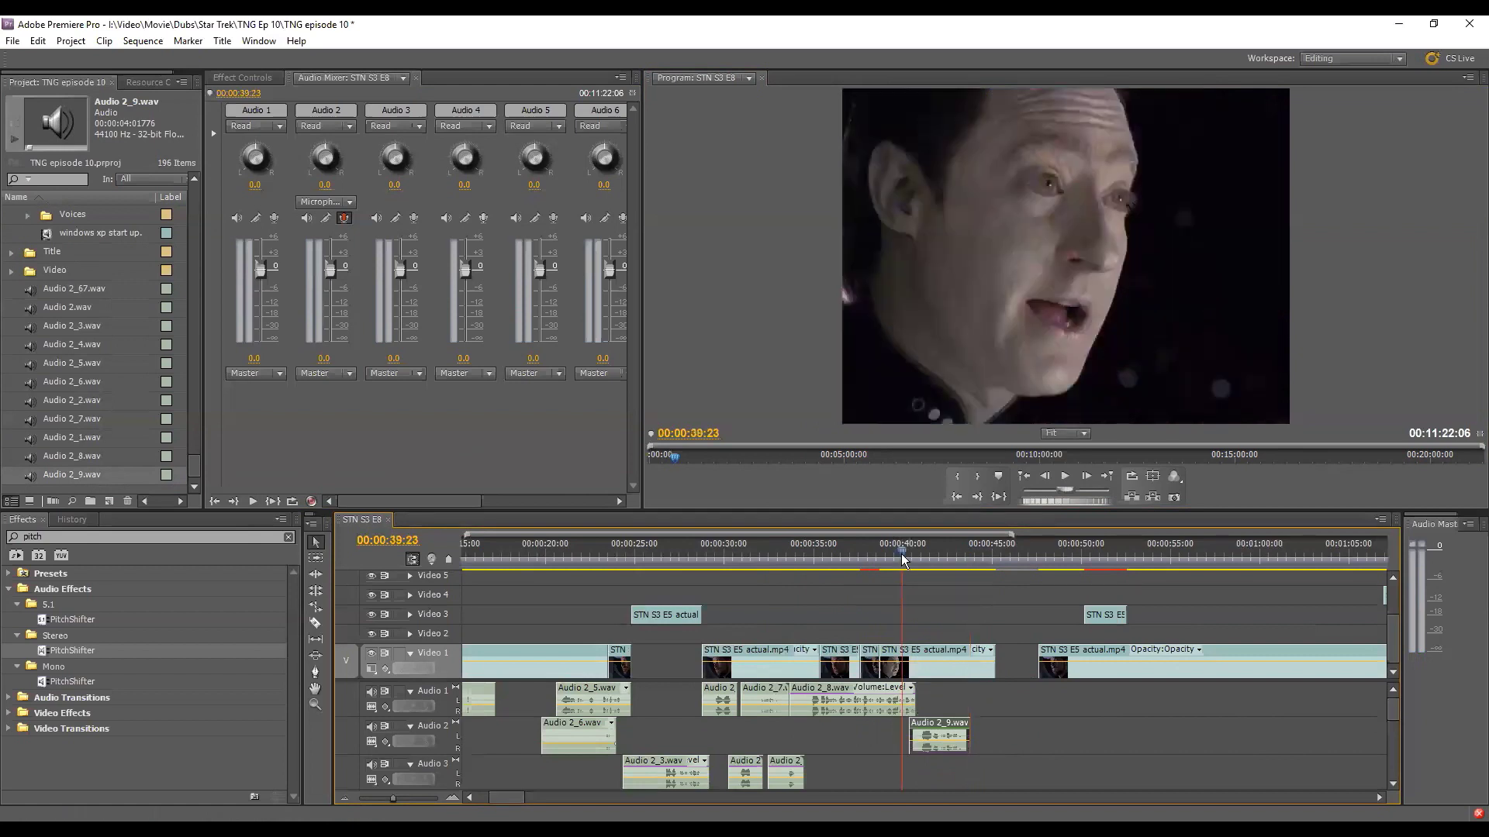
left_click_drag(902, 557, 901, 566)
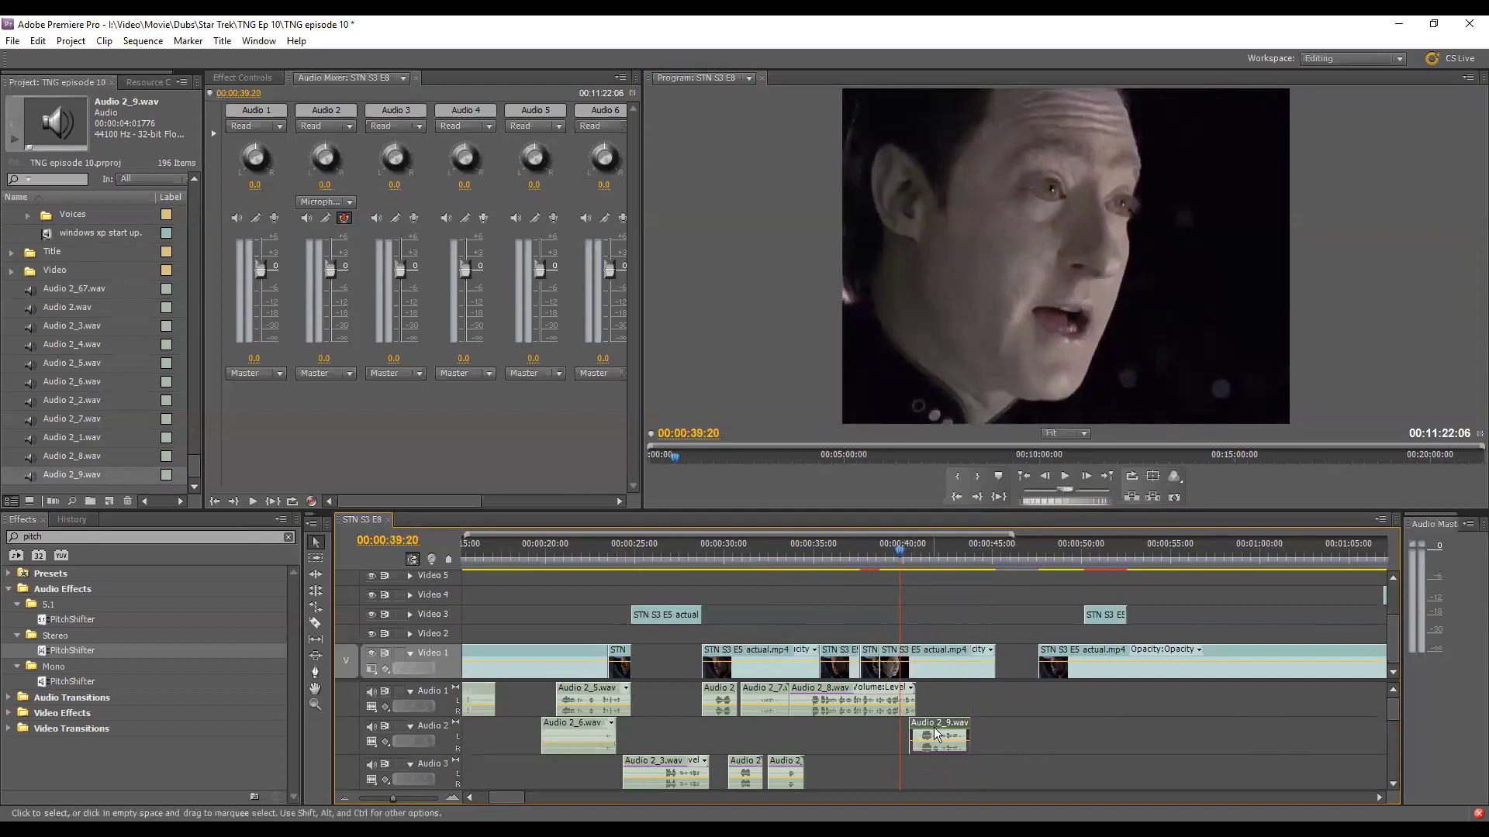
left_click_drag(933, 732, 924, 733)
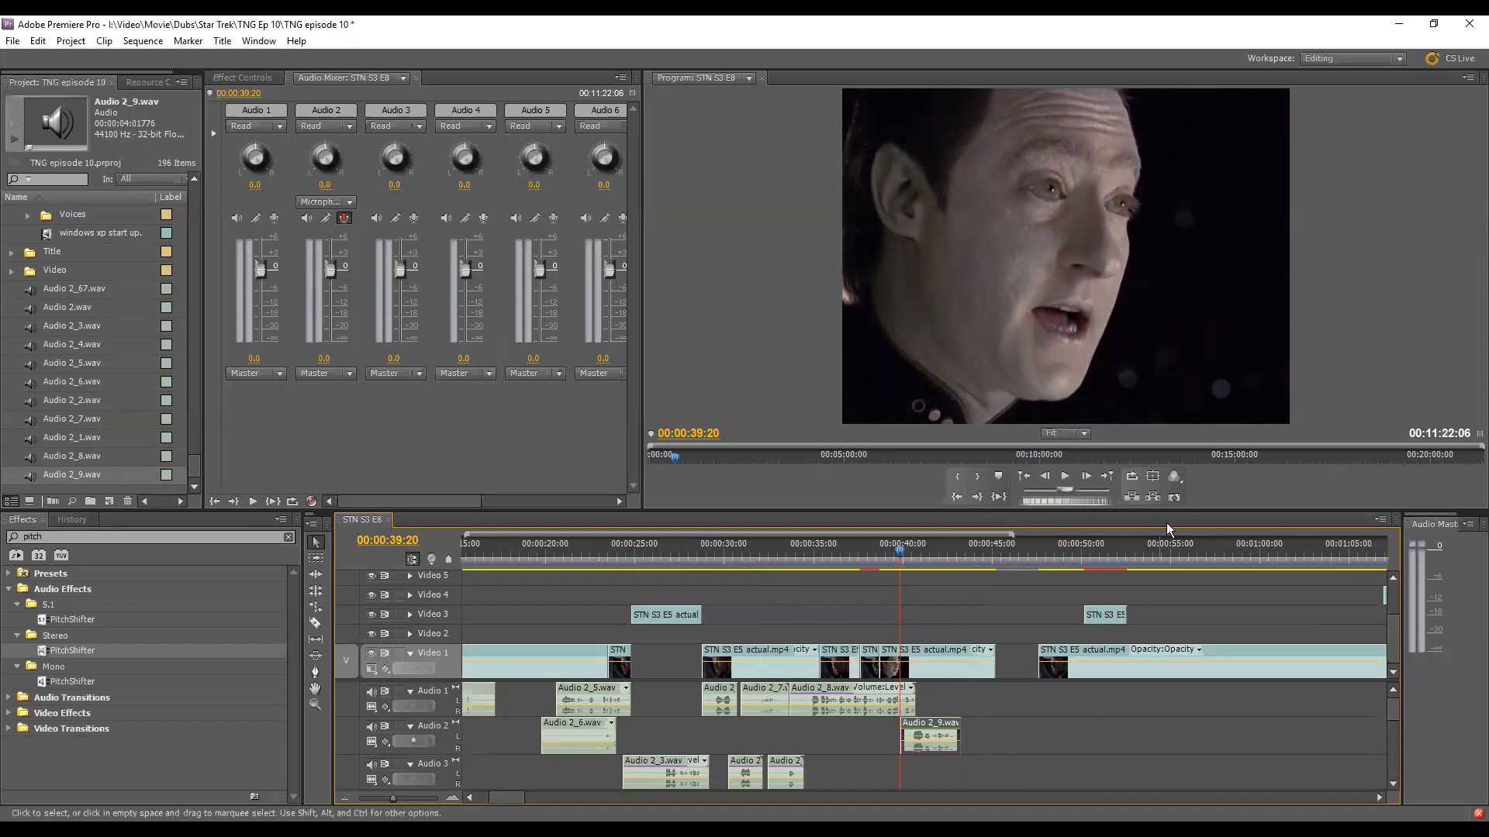
Play back the Audio 2_9.wav line against the speaking shot from 00:00:39:20 and from about 00:00:37:02
left_click(1067, 479)
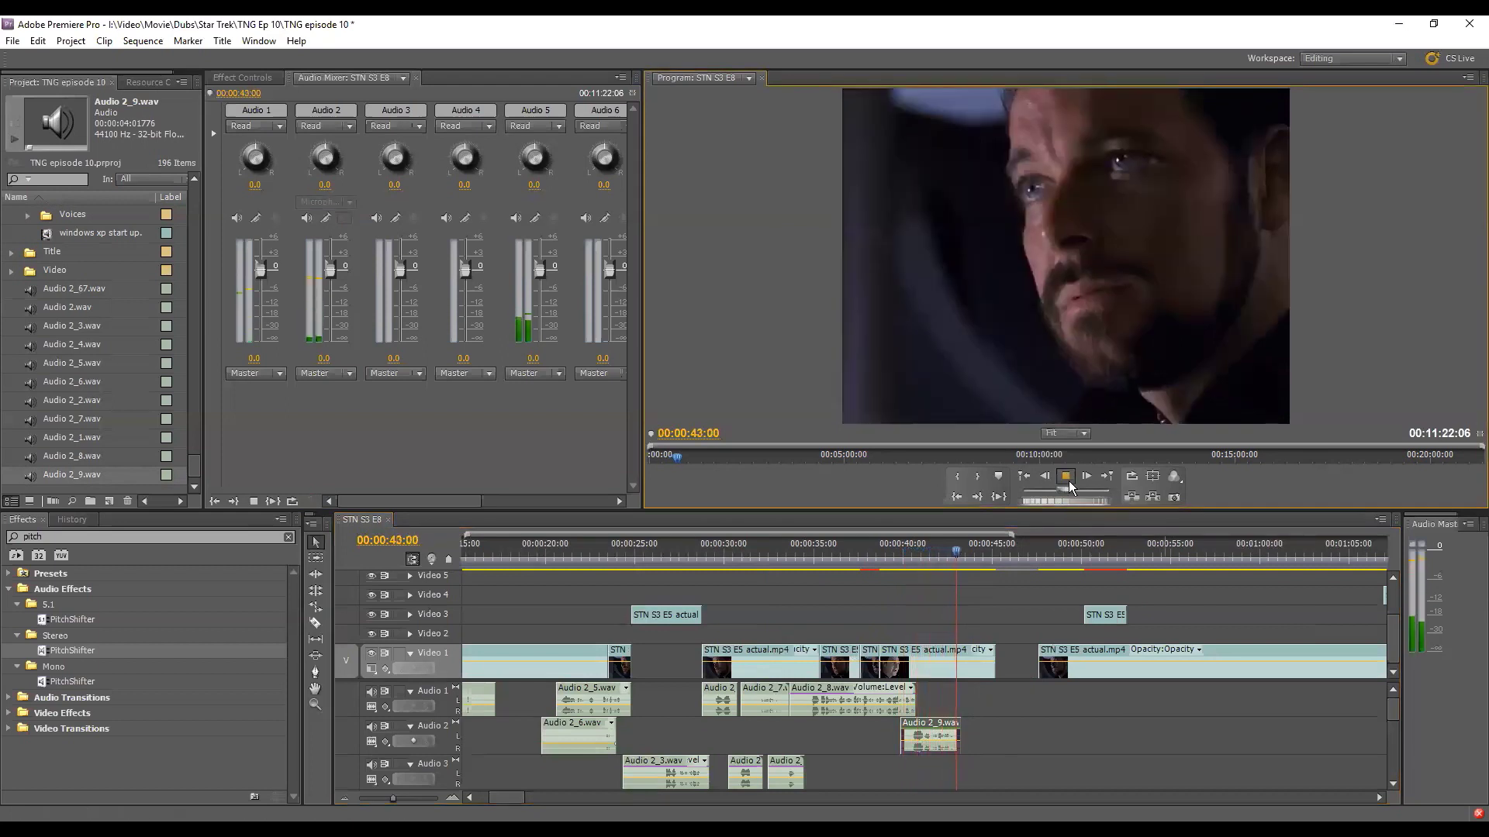
left_click(1068, 482)
left_click(858, 560)
left_click(1065, 477)
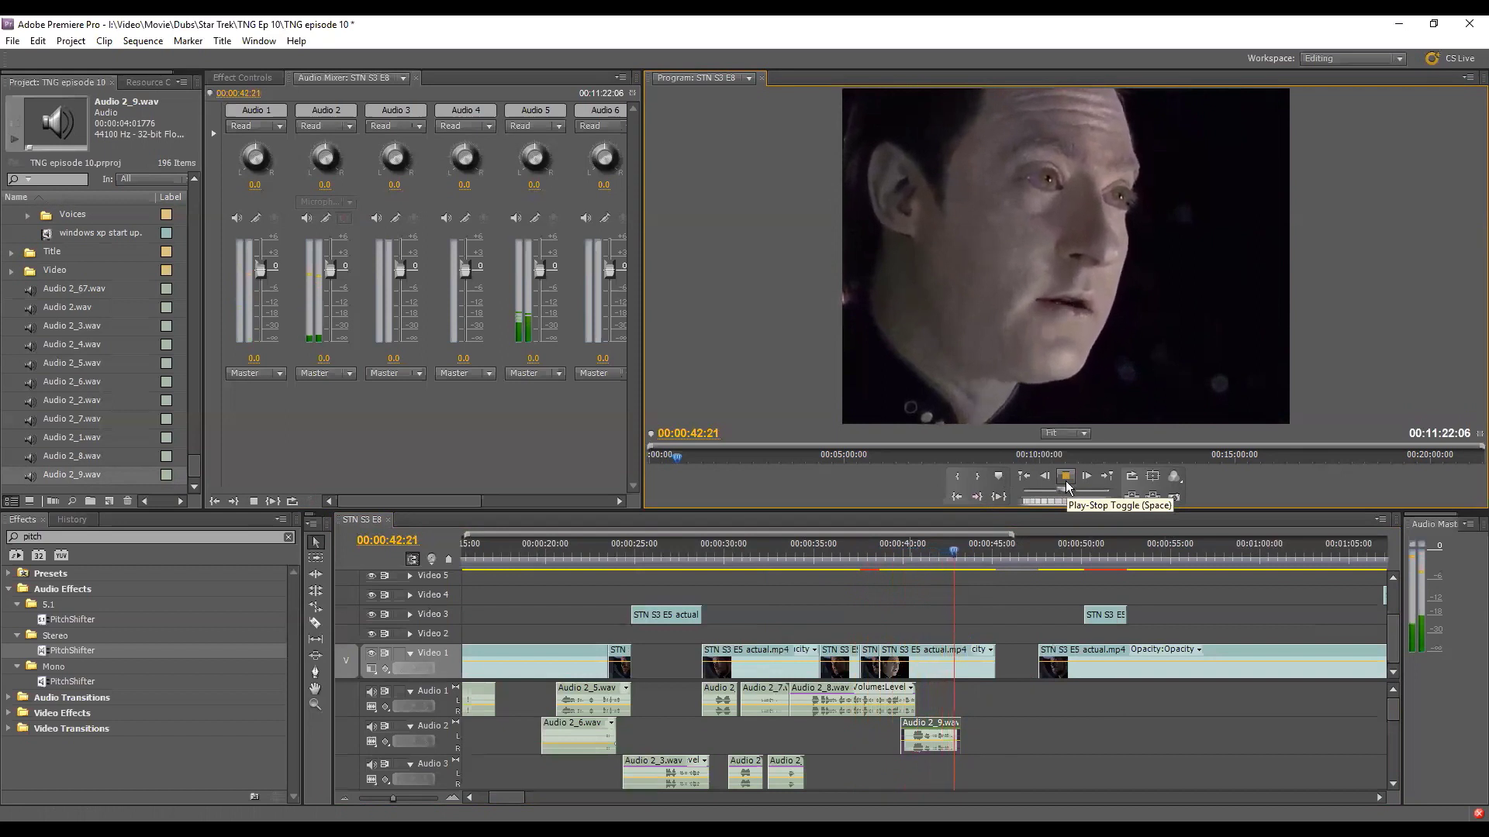
left_click(1066, 478)
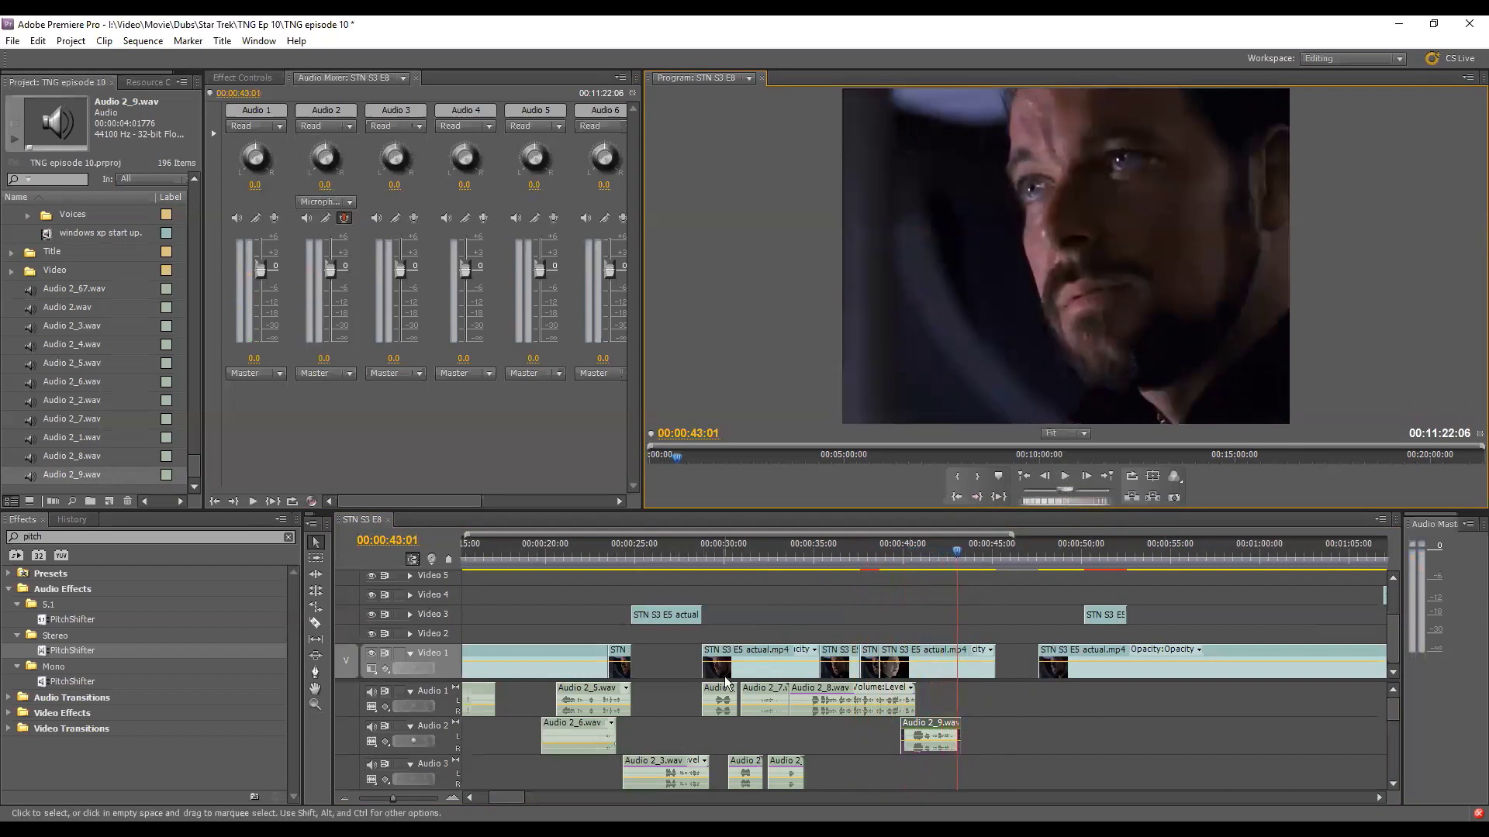
left_click(850, 552)
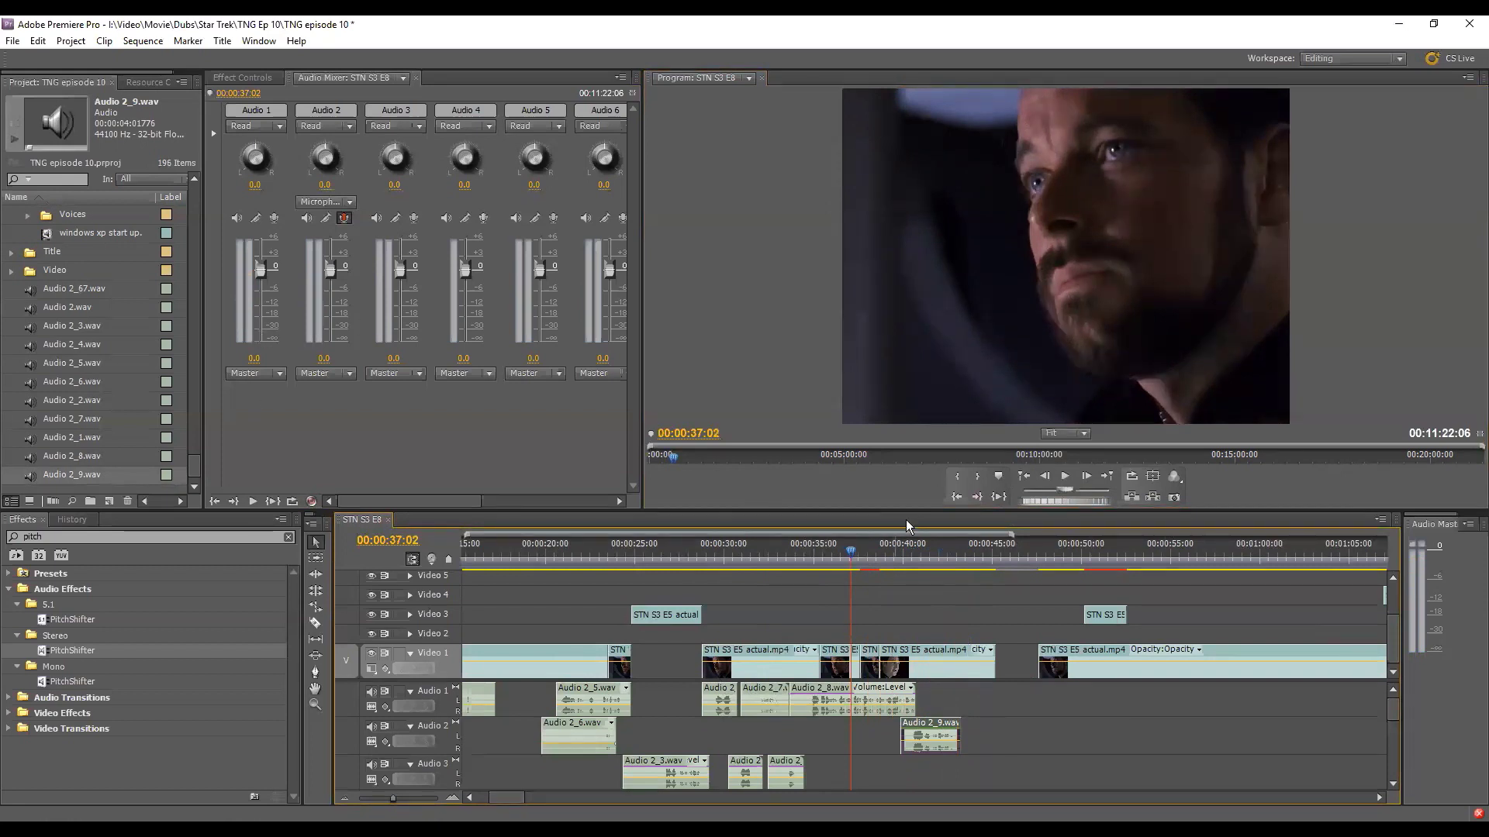
left_click(1066, 478)
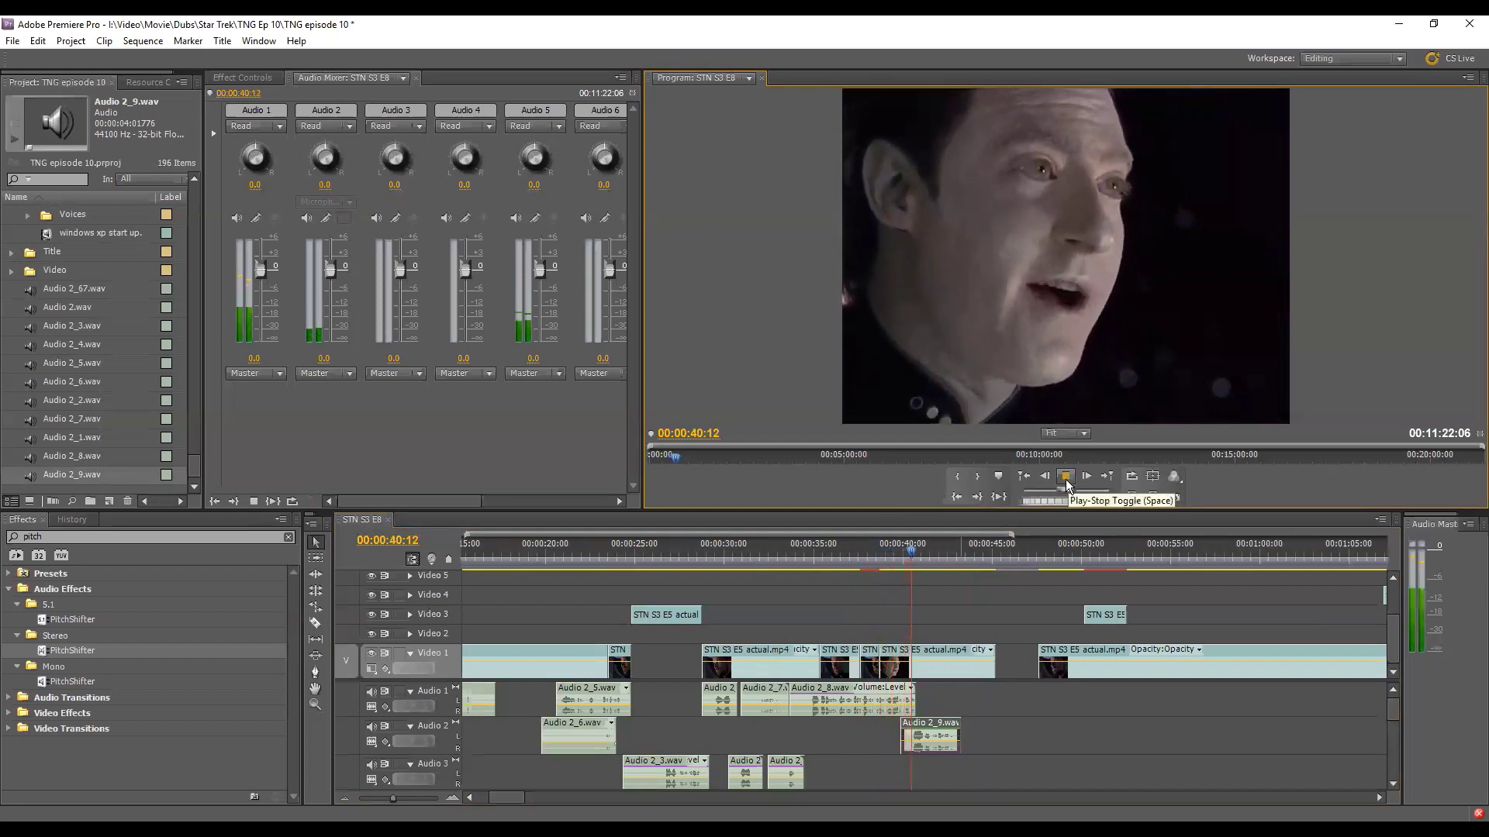
left_click(1066, 477)
Keyframe Audio 2_9.wav's volume level at 00:00:41:03, set it to -4 dB one frame earlier, and play back from 00:00:35:17
left_click_drag(890, 564, 924, 568)
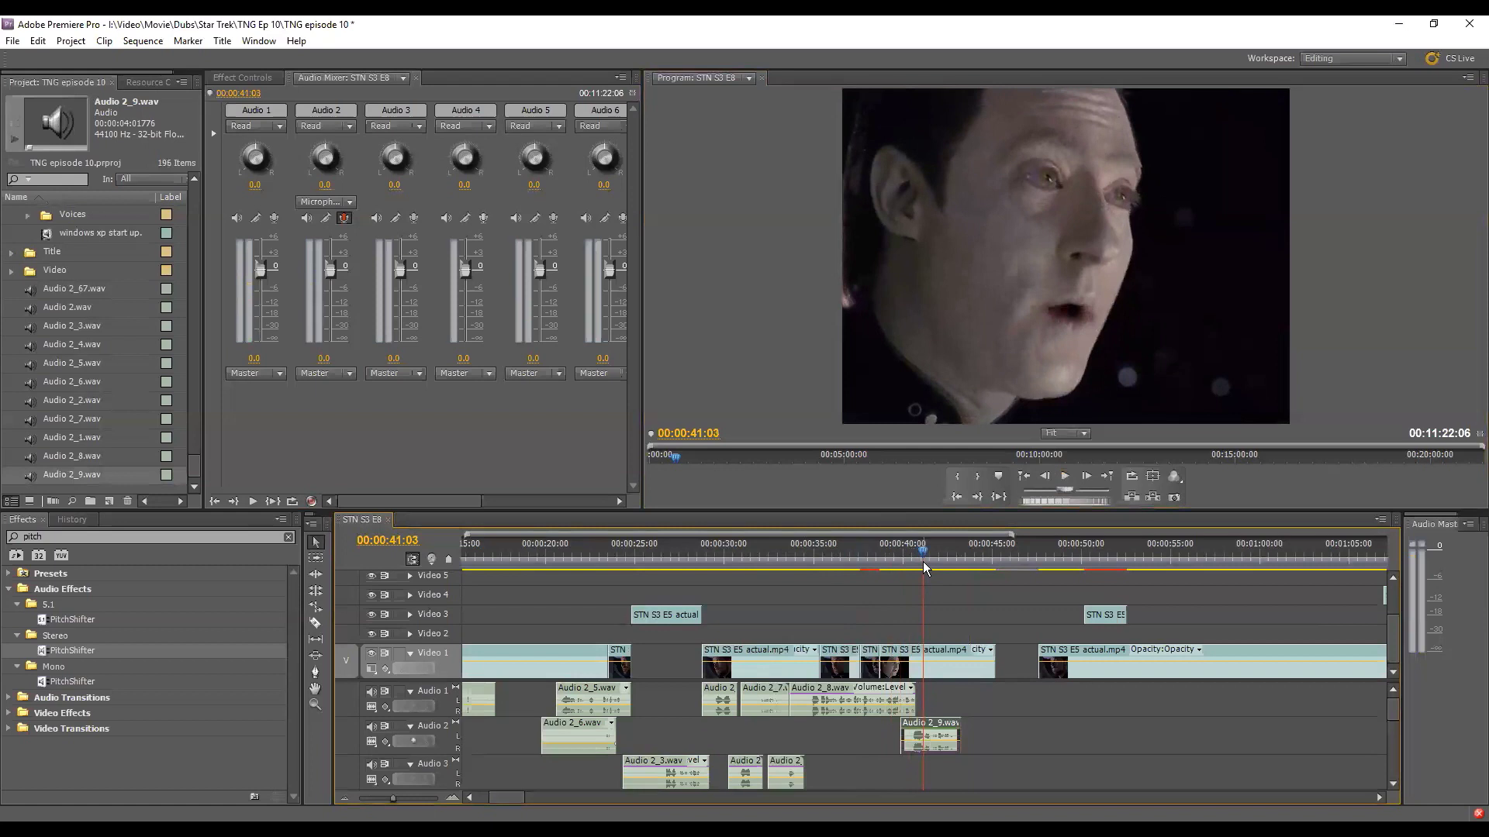
left_click(242, 78)
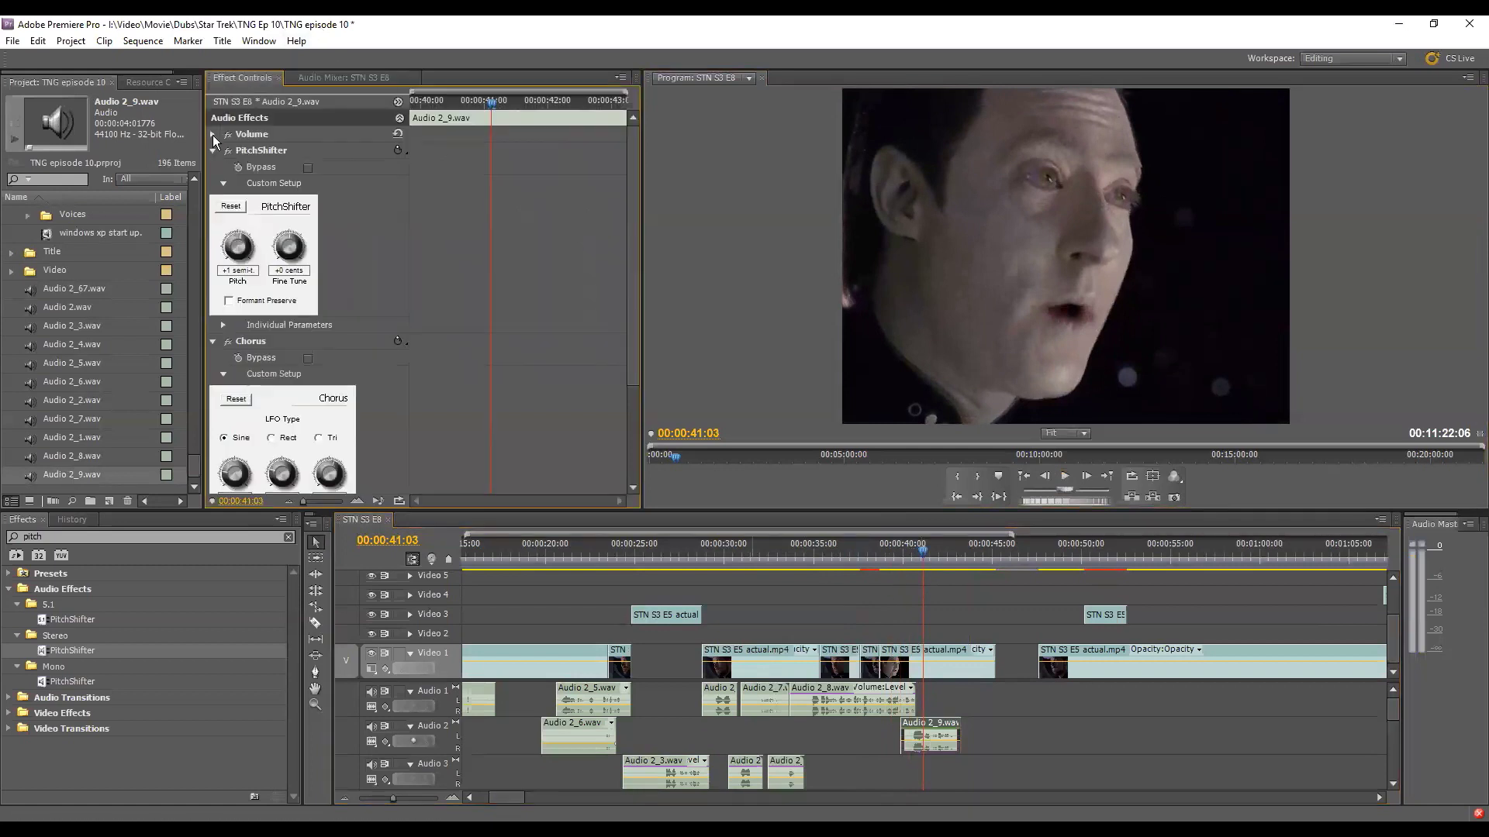
left_click(213, 135)
left_click(389, 166)
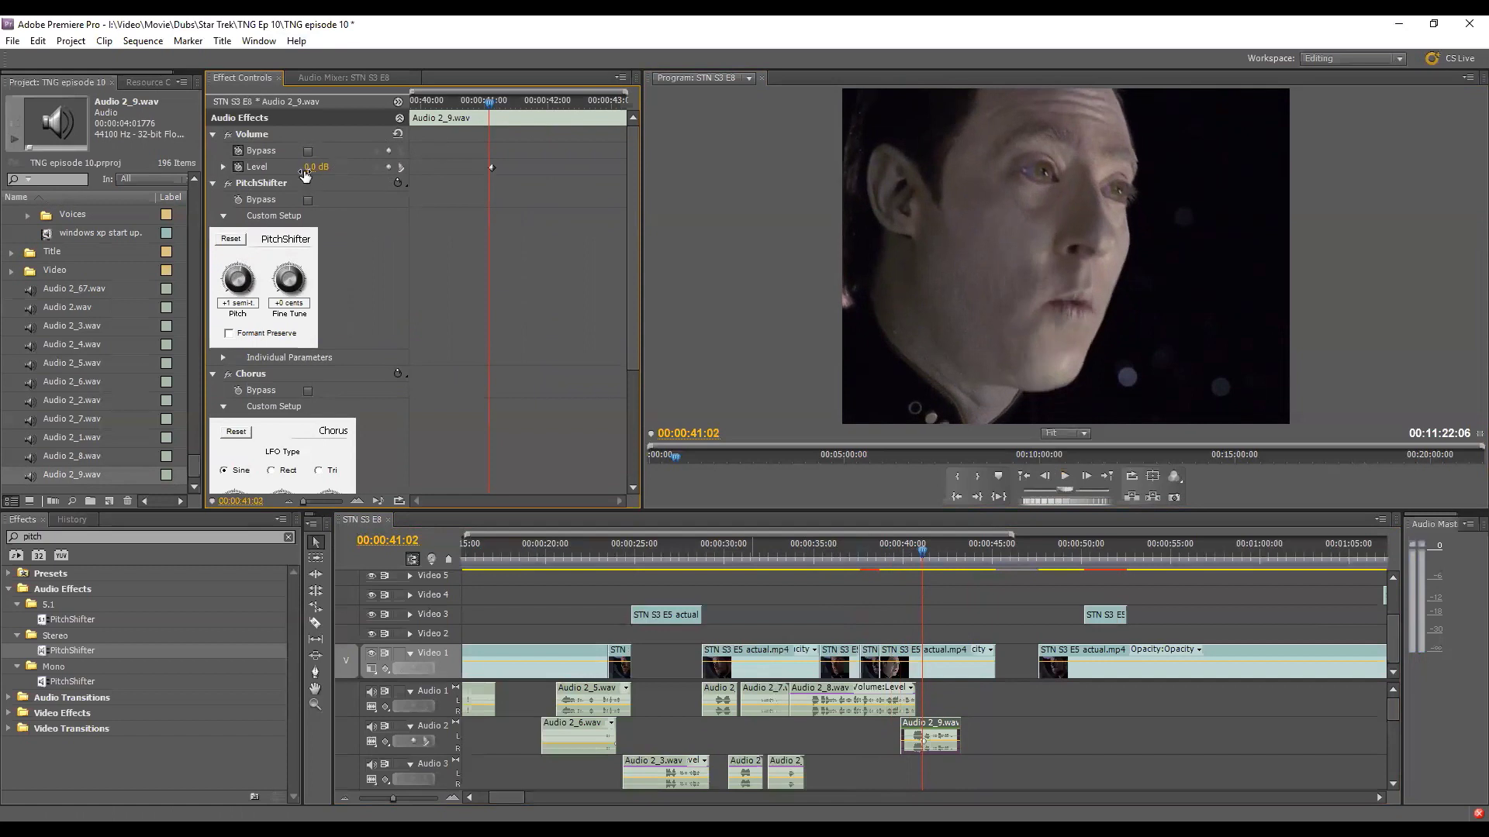
type("-4")
left_click(825, 551)
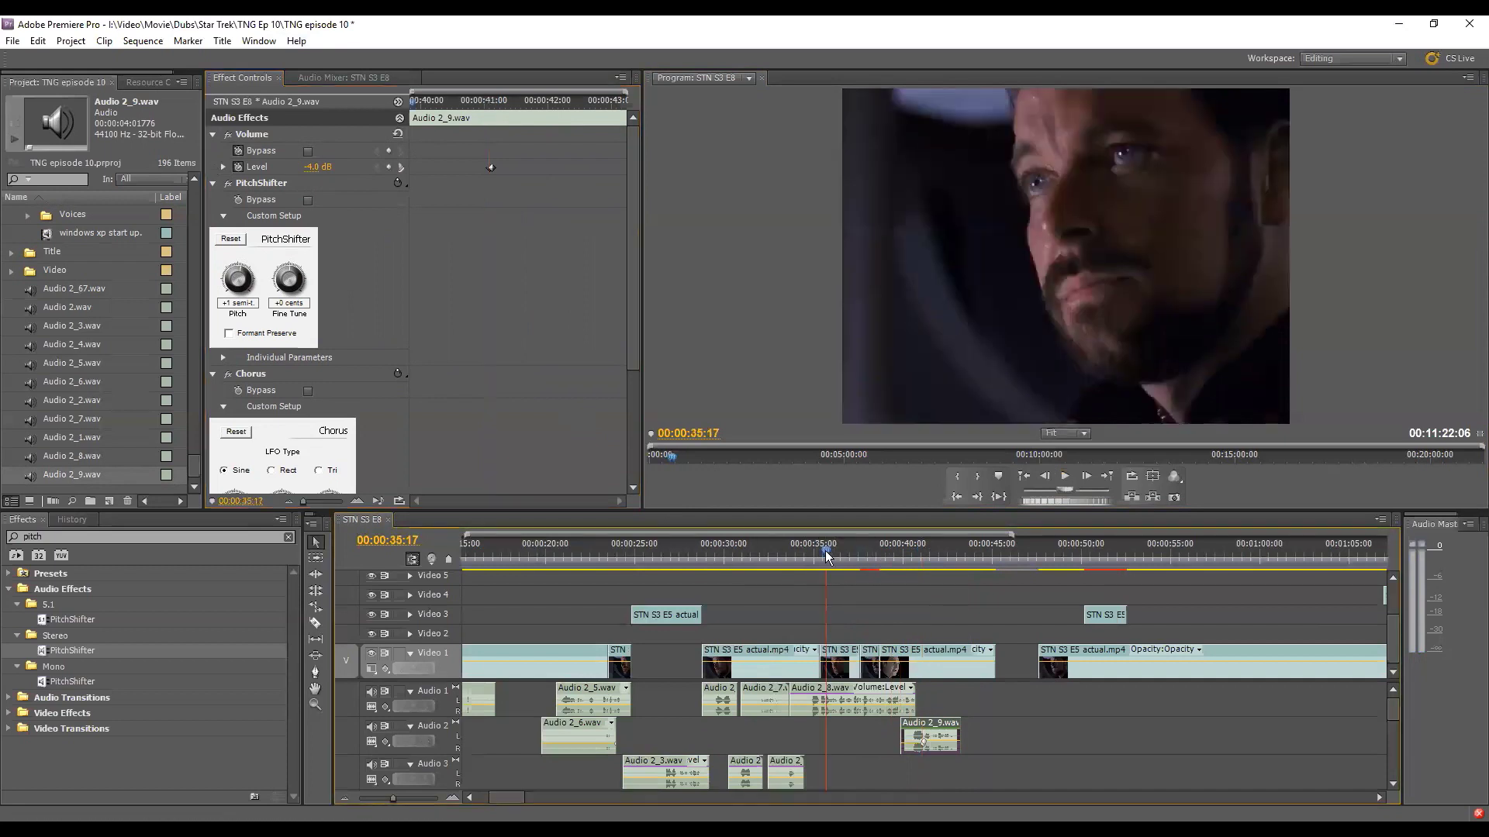
left_click(1066, 476)
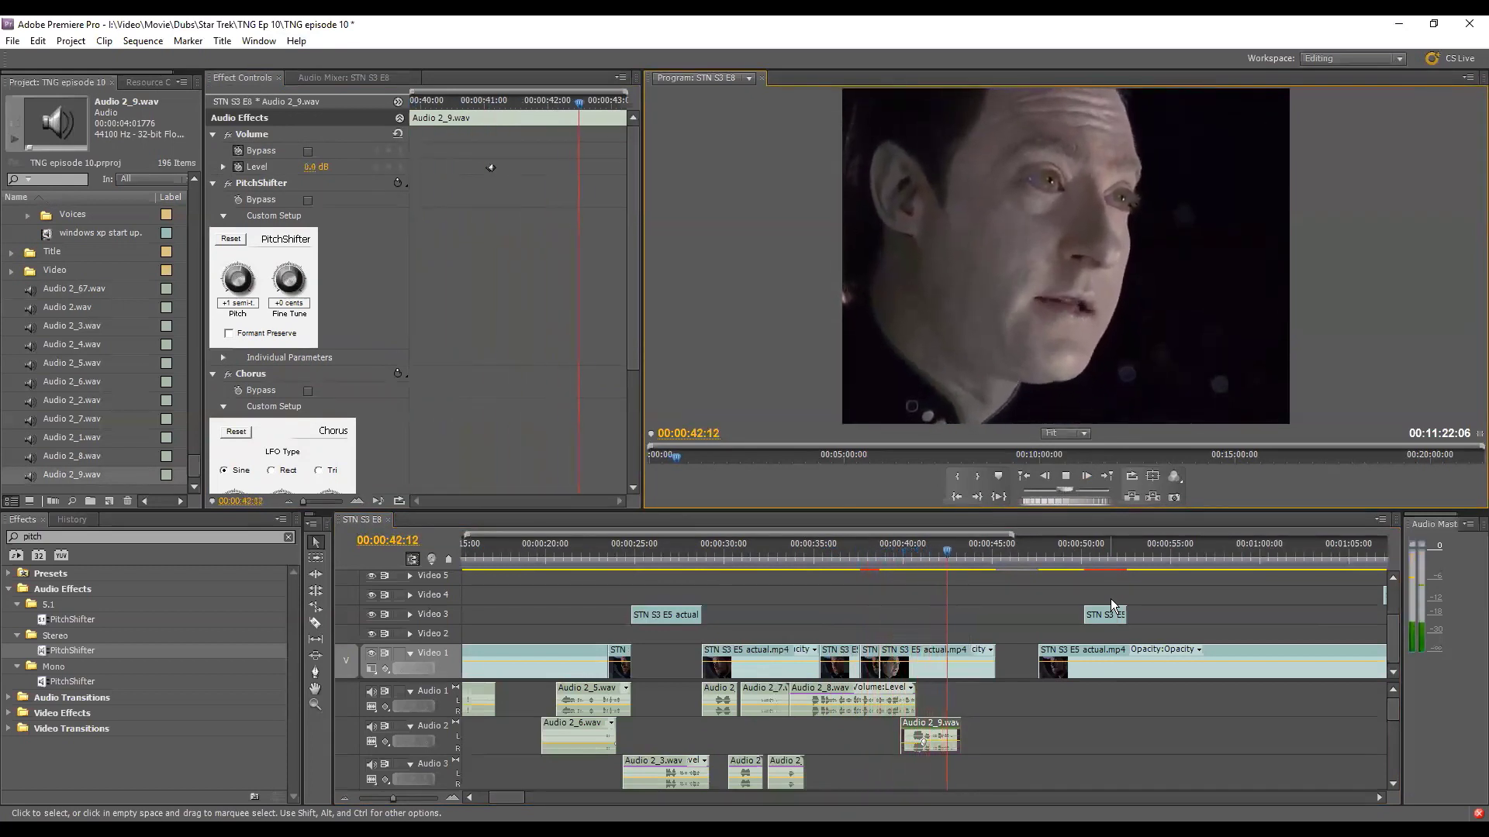
left_click(1069, 481)
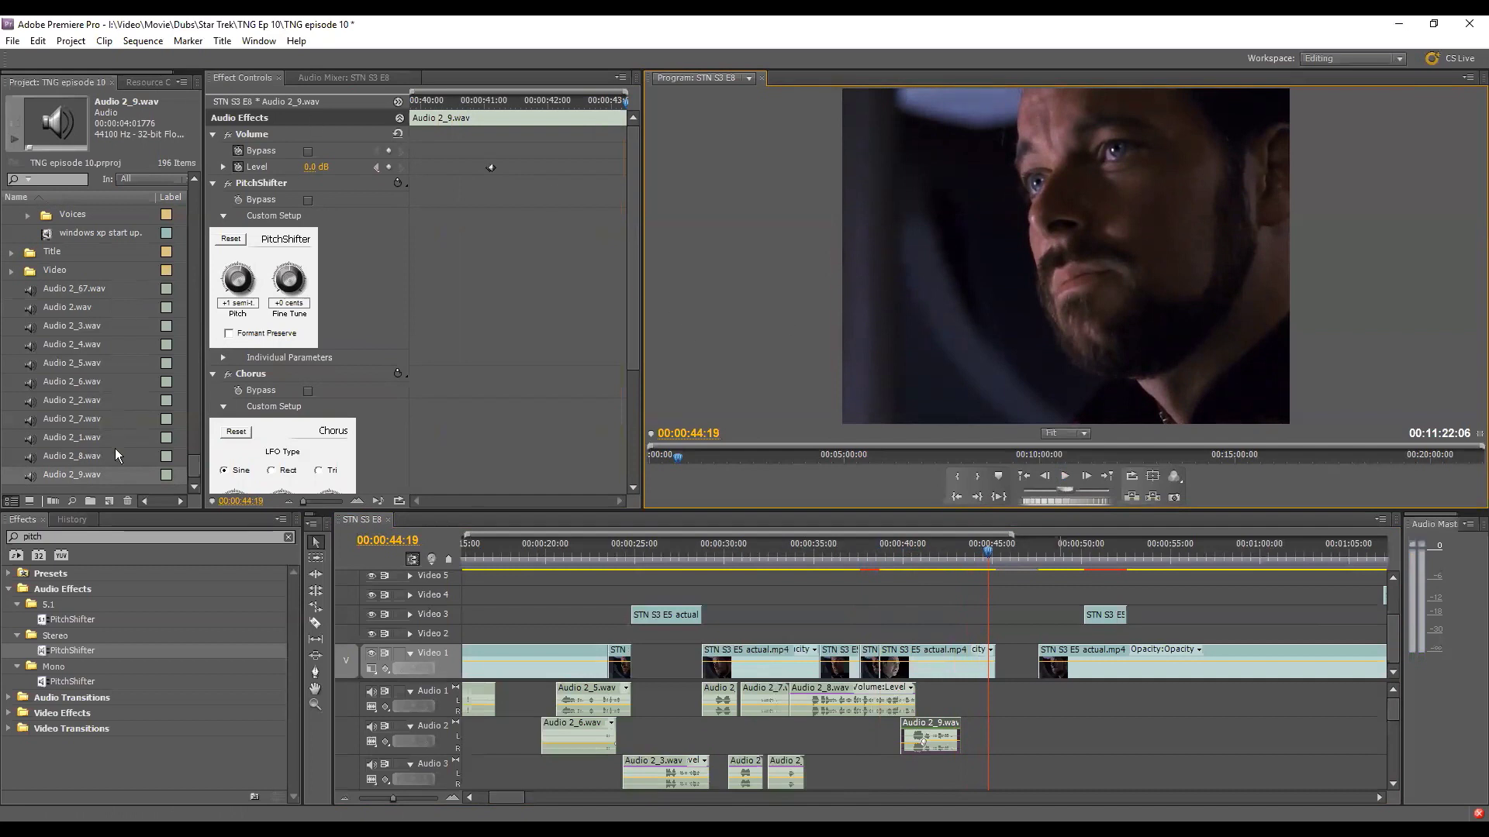
Expand the Music bin and audition the Quirky Flourish moment and Murder Mystery.mp3 tracks
left_click_drag(195, 464, 198, 361)
left_click(11, 346)
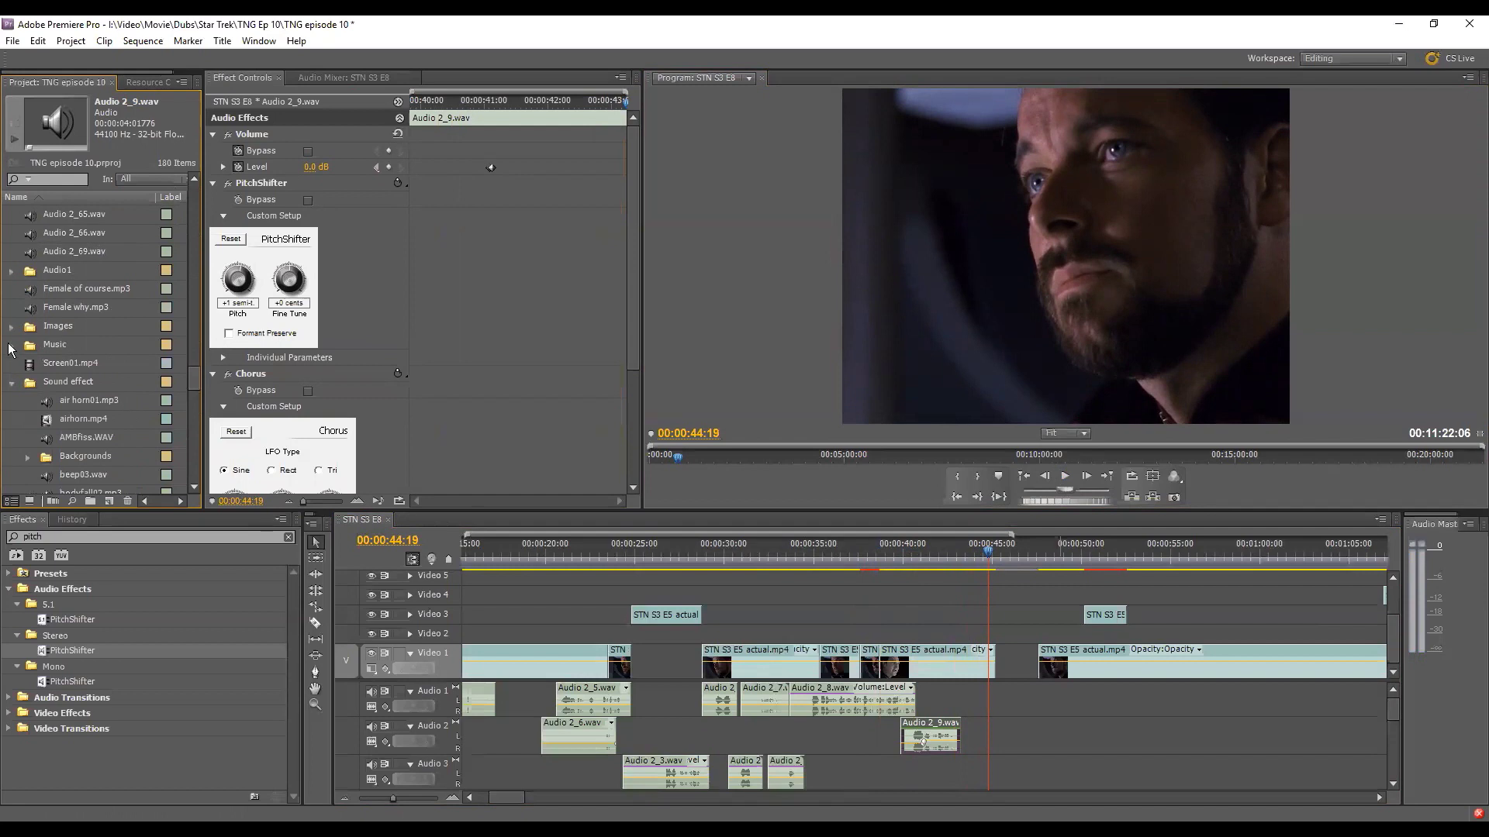
left_click(11, 346)
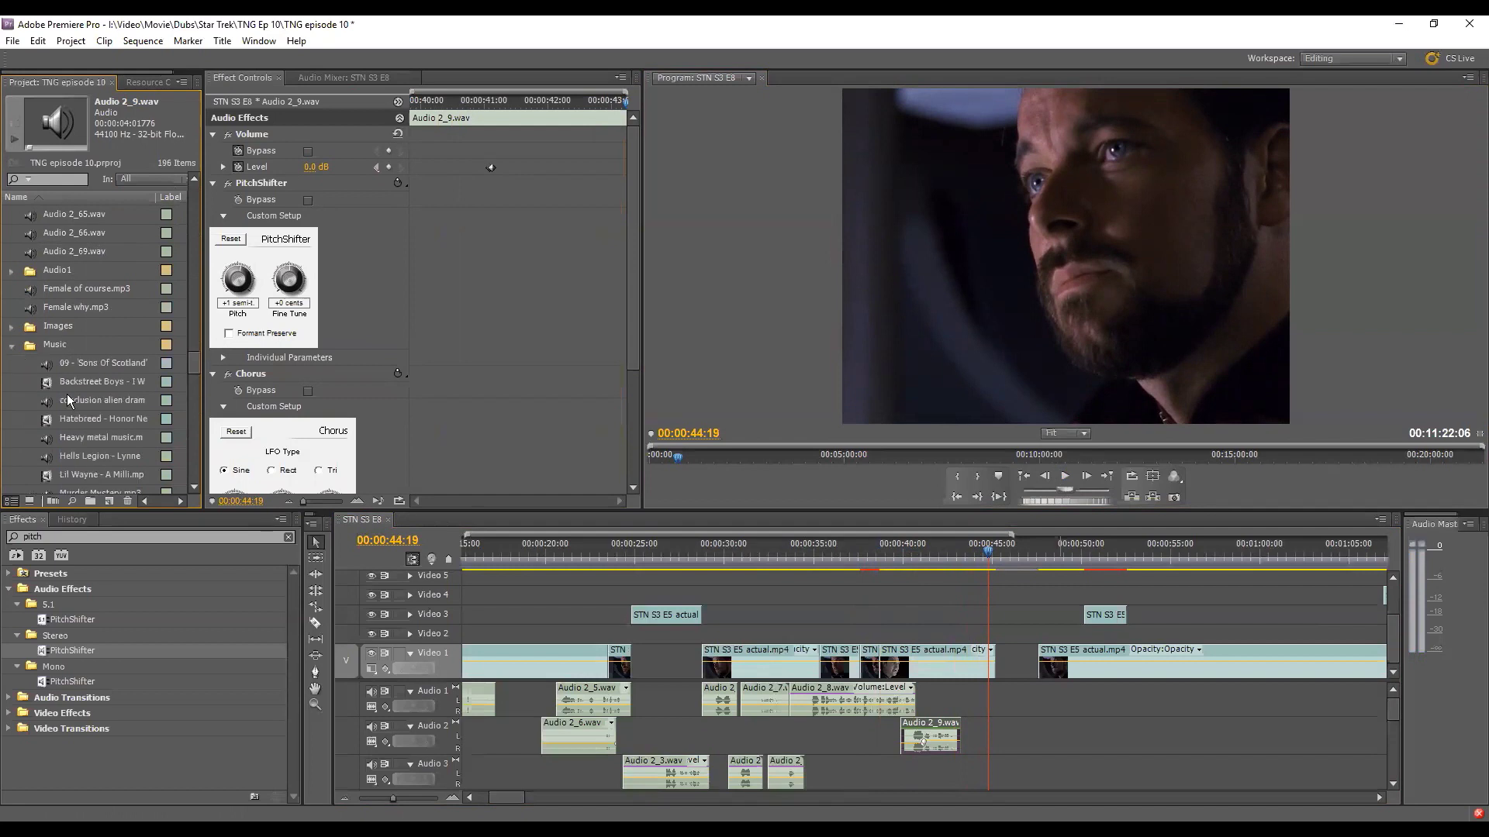
scroll(82, 423, "down", 1)
scroll(97, 446, "down", 1)
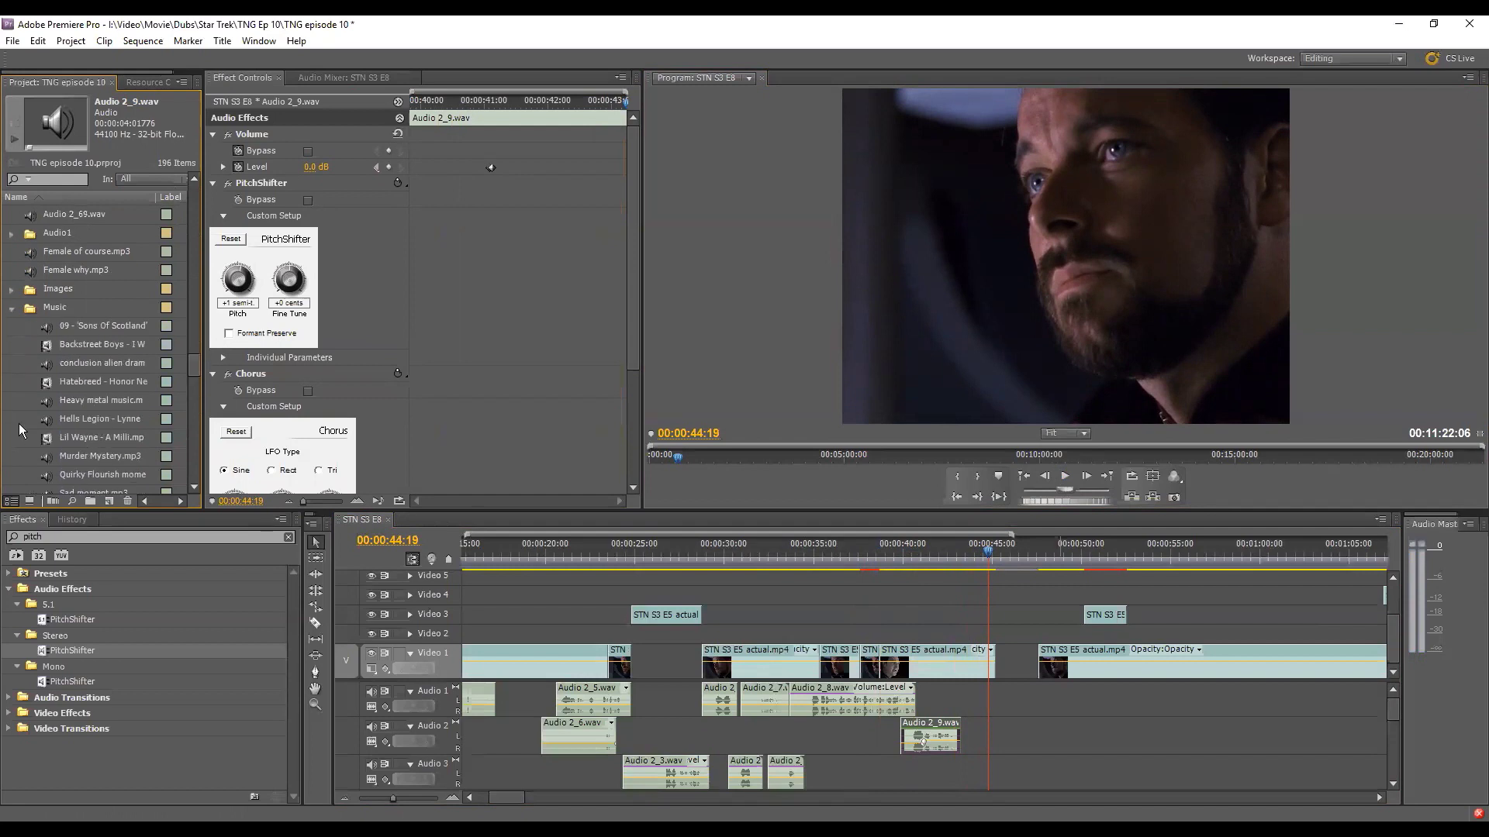
scroll(38, 445, "down", 2)
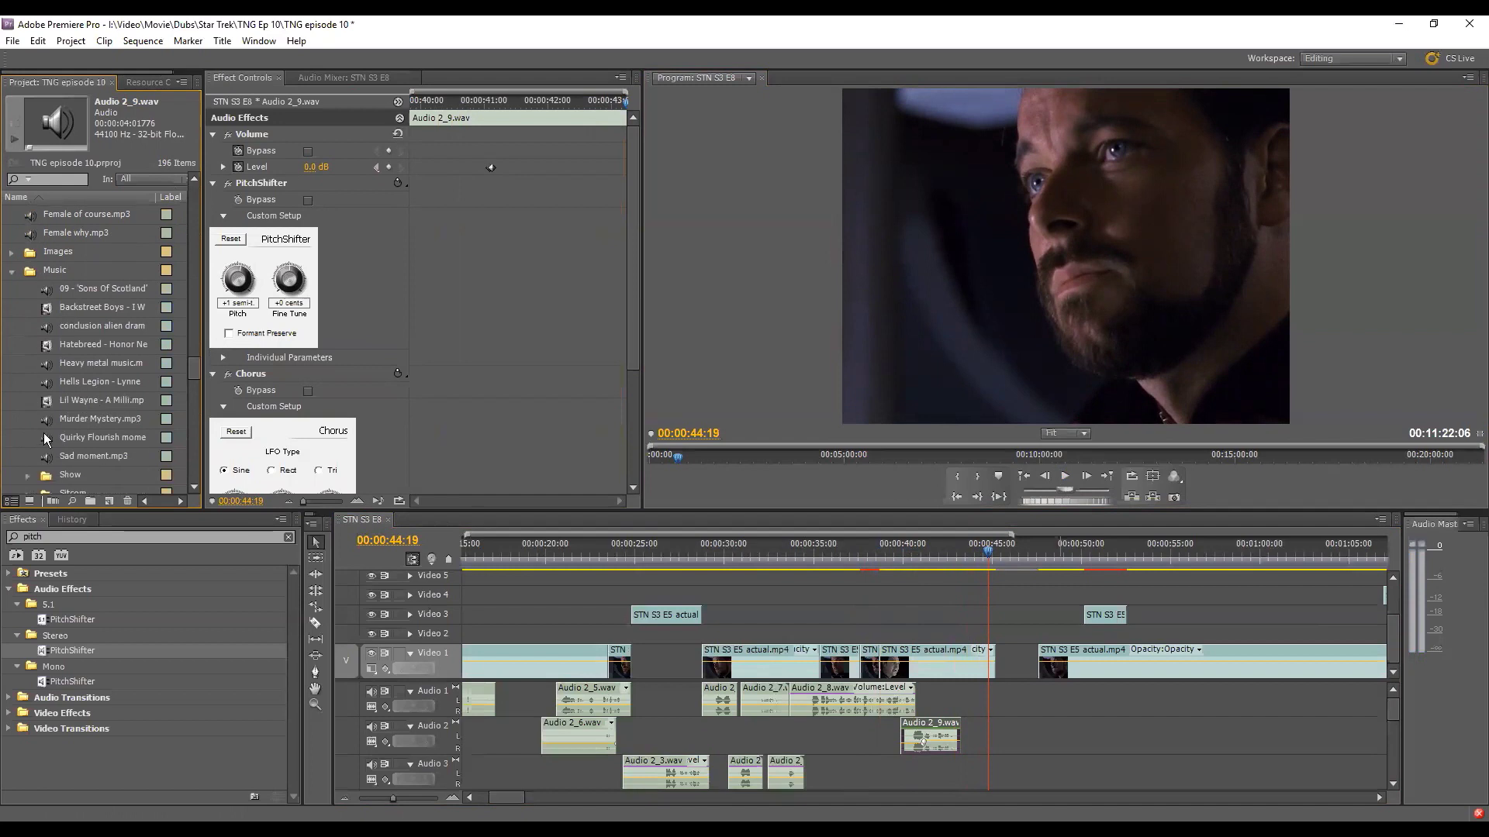
double_click(93, 437)
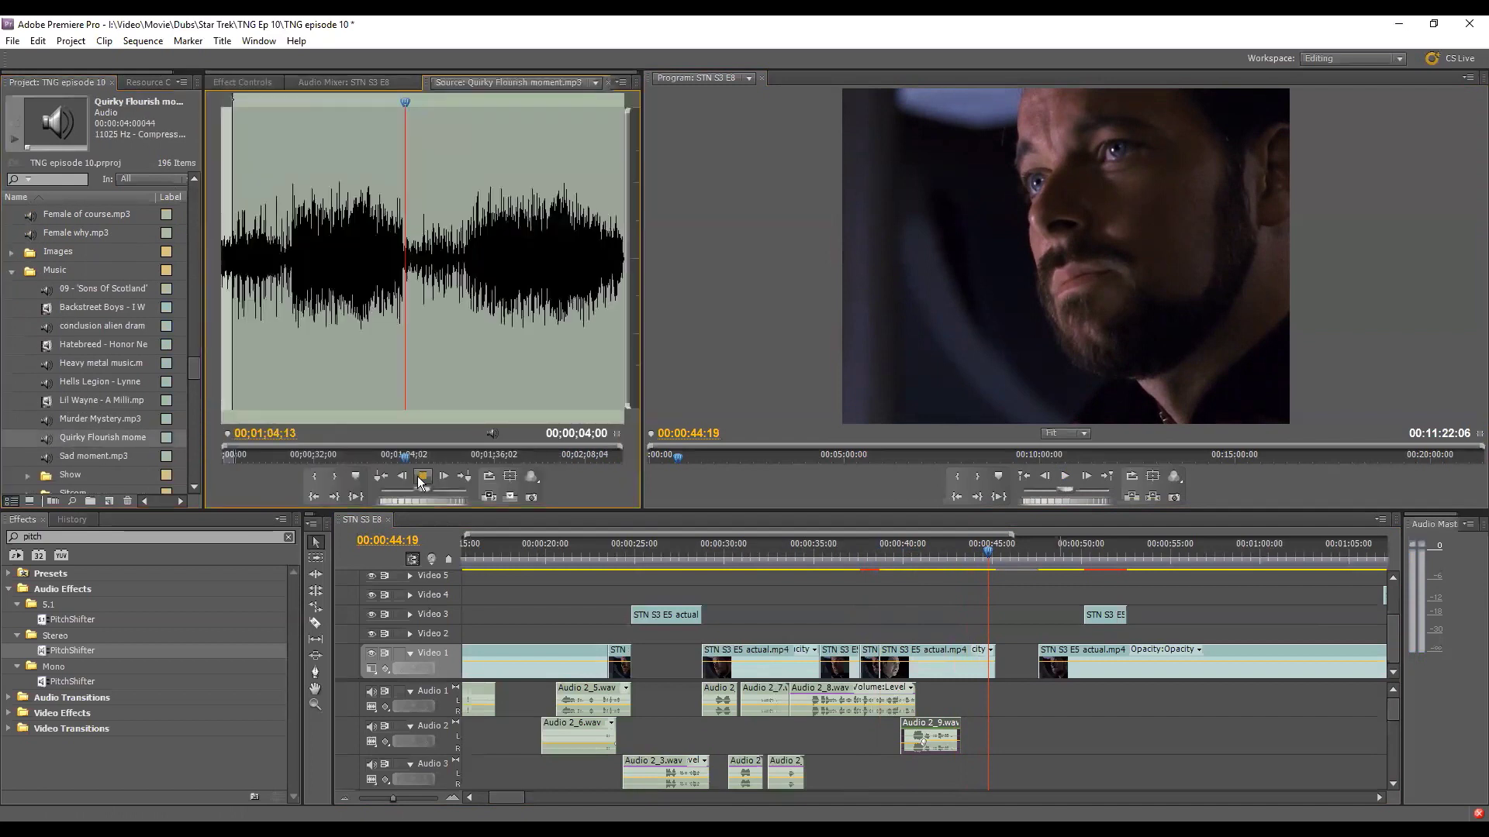
left_click(303, 249)
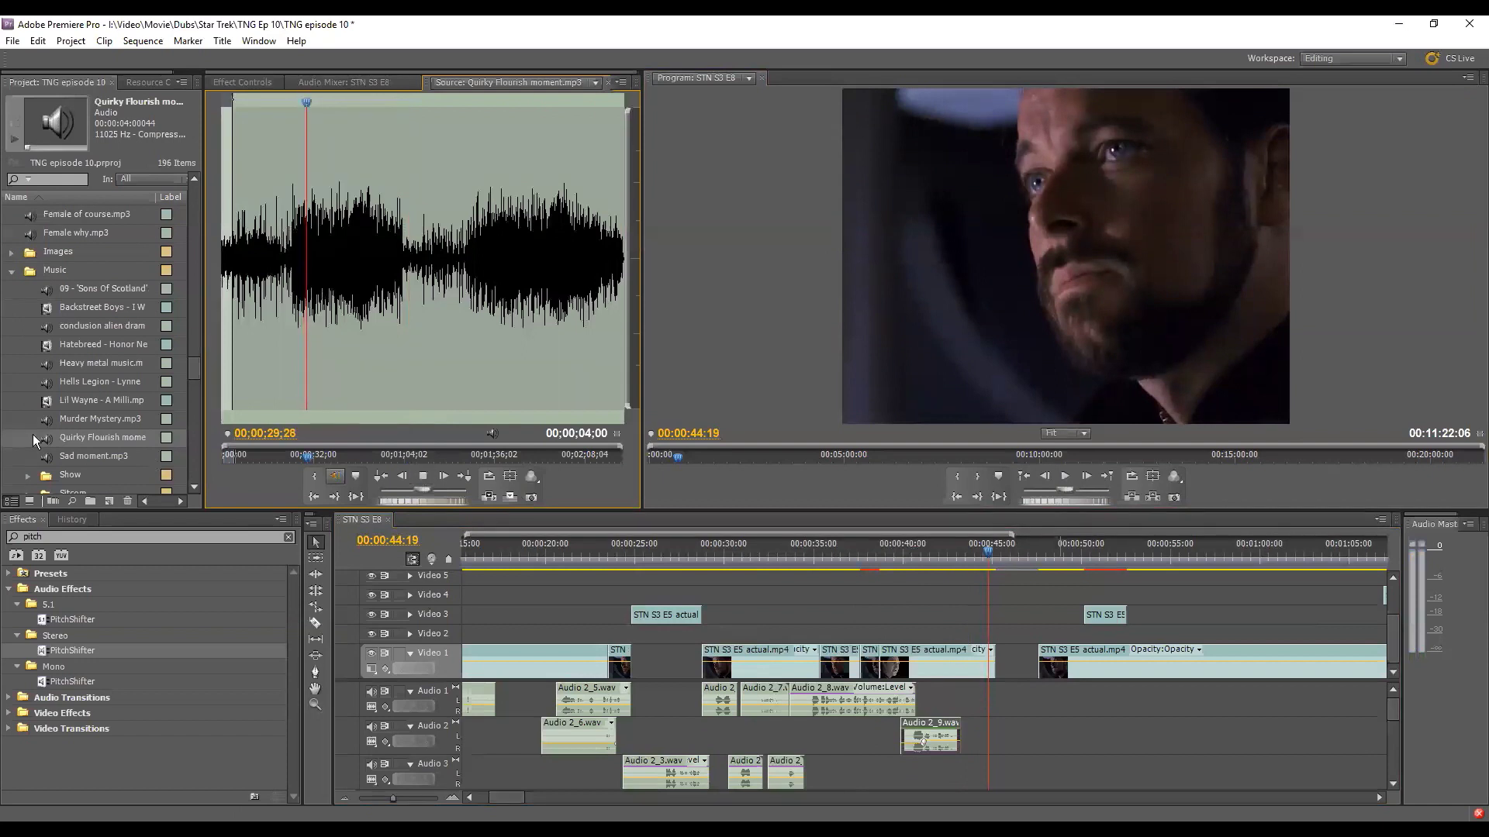
double_click(88, 419)
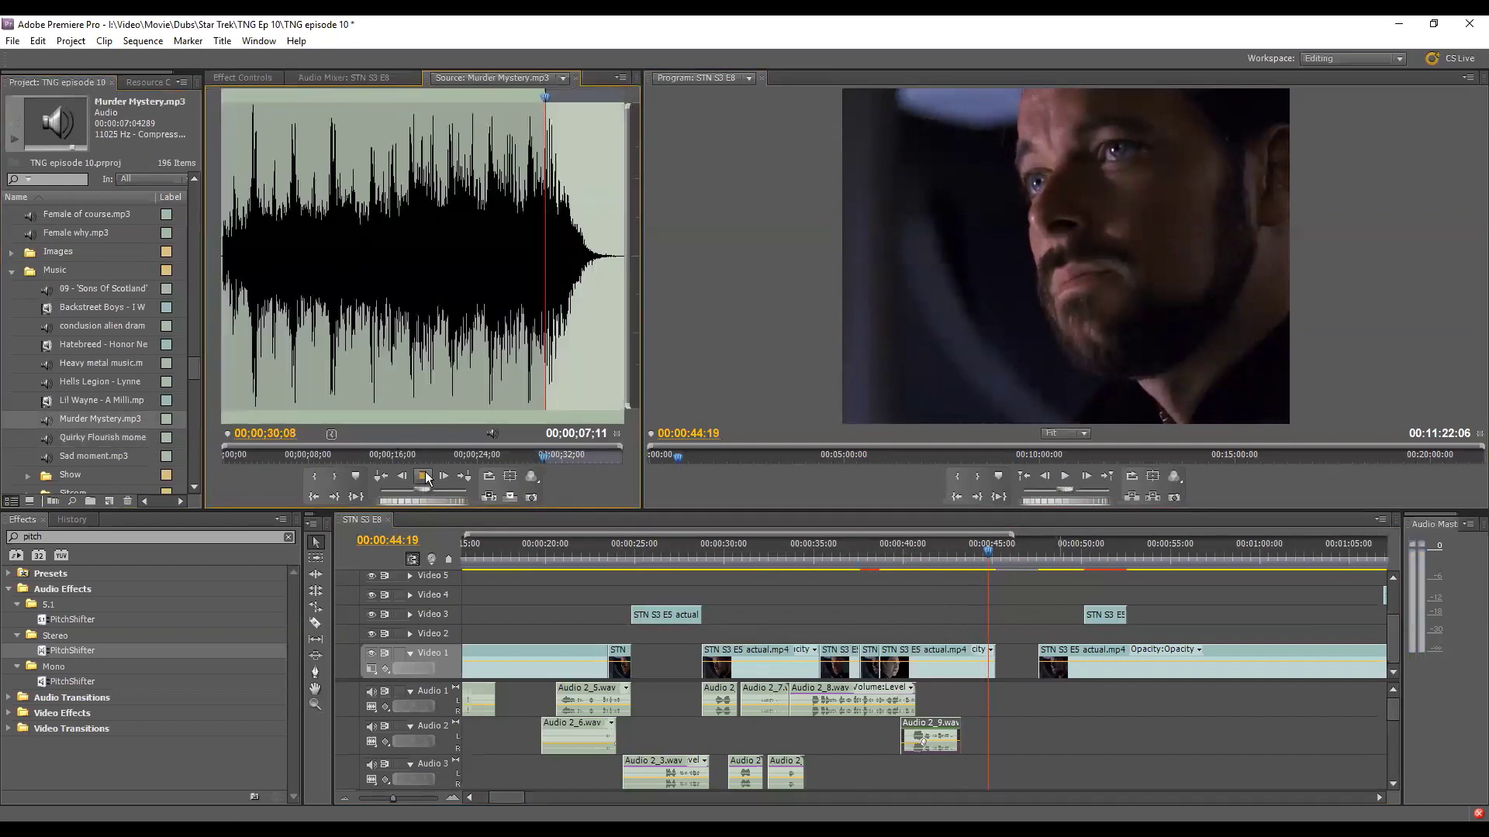
left_click(305, 251)
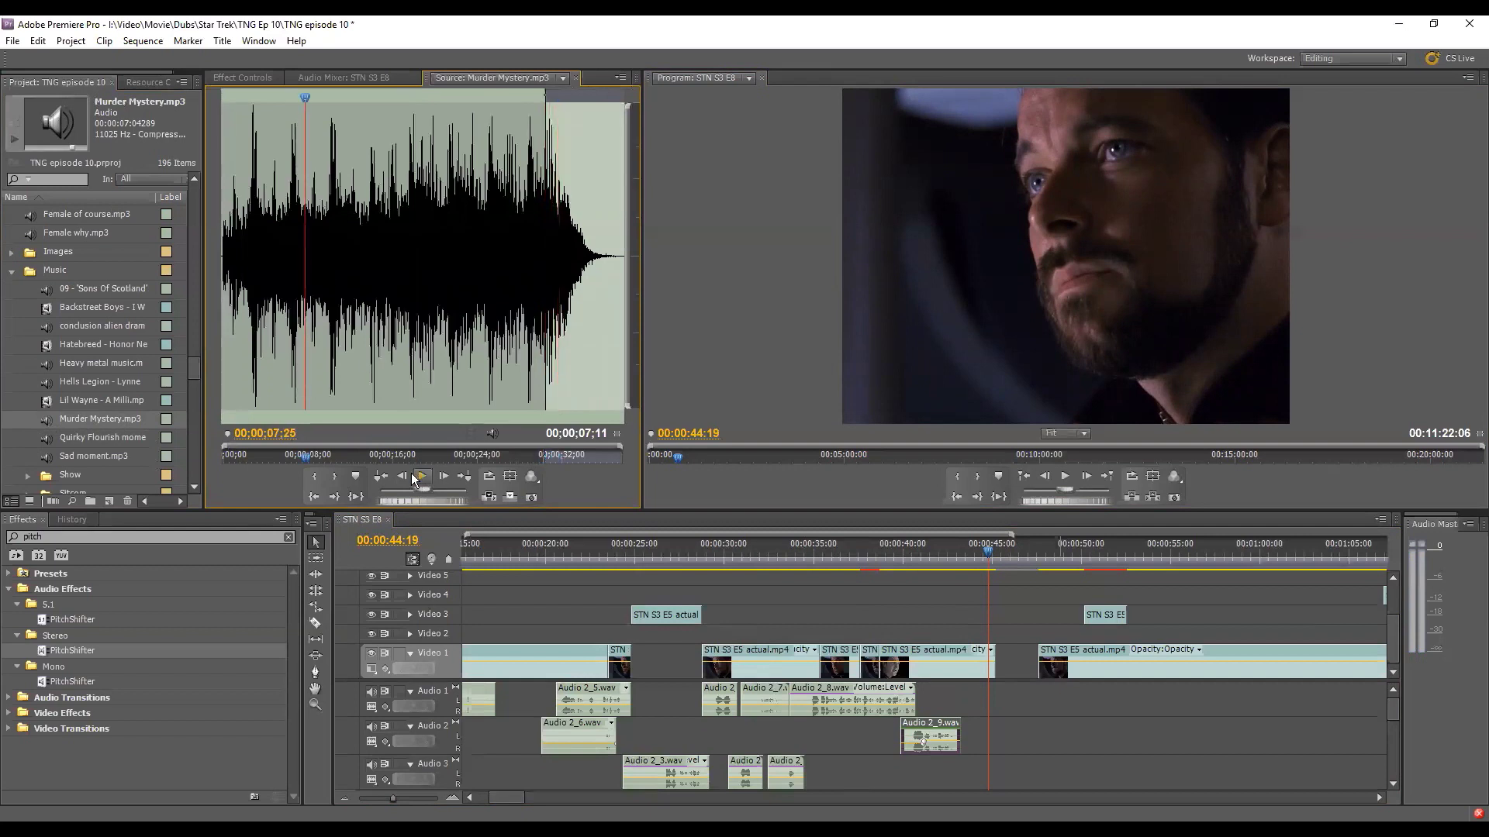
Audition the Hells Legion and conclusion alien drama tracks, and open the Music bin
double_click(45, 383)
left_click(379, 338)
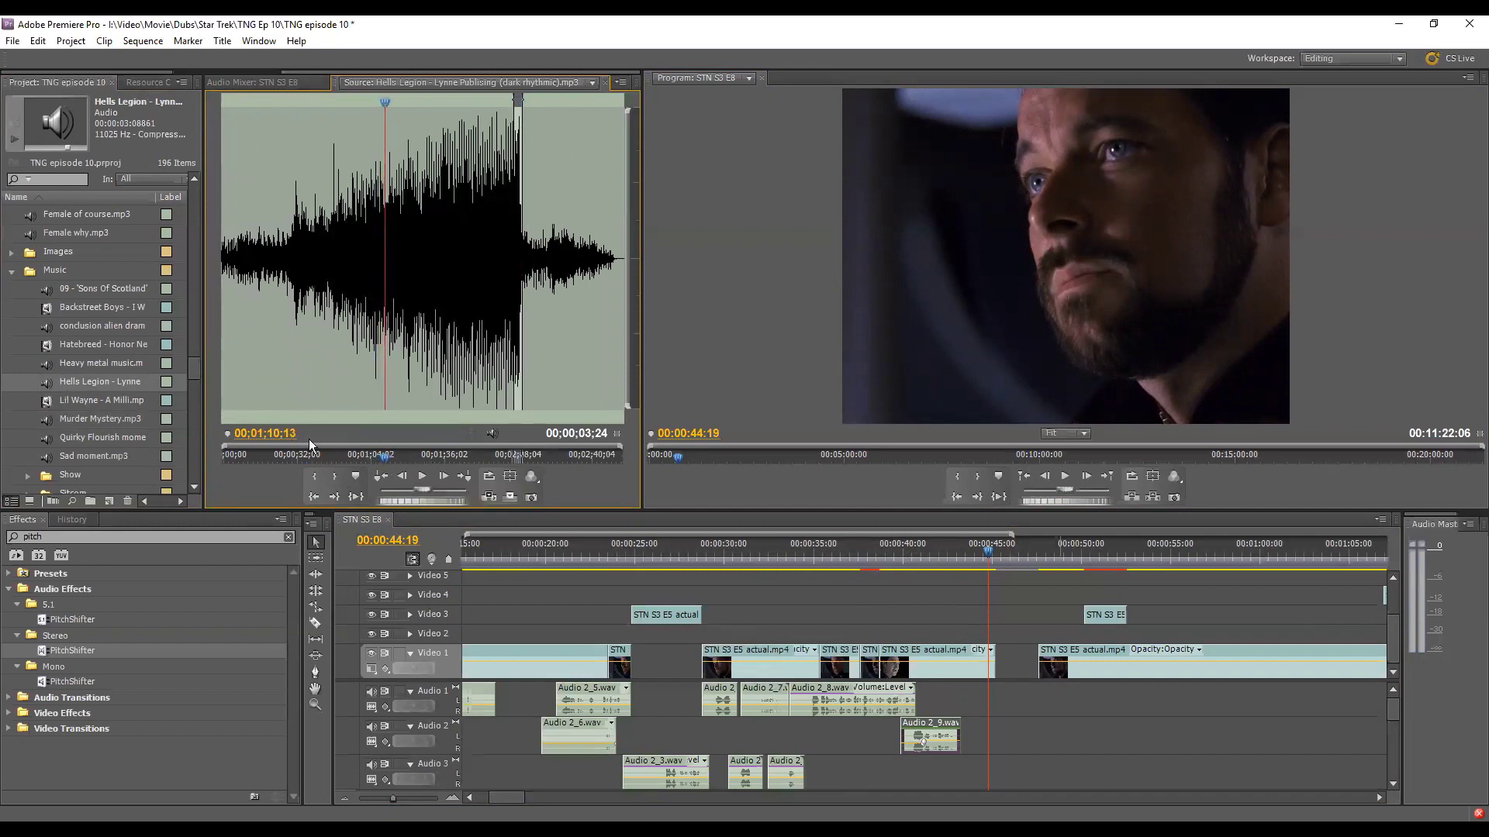
left_click(49, 345)
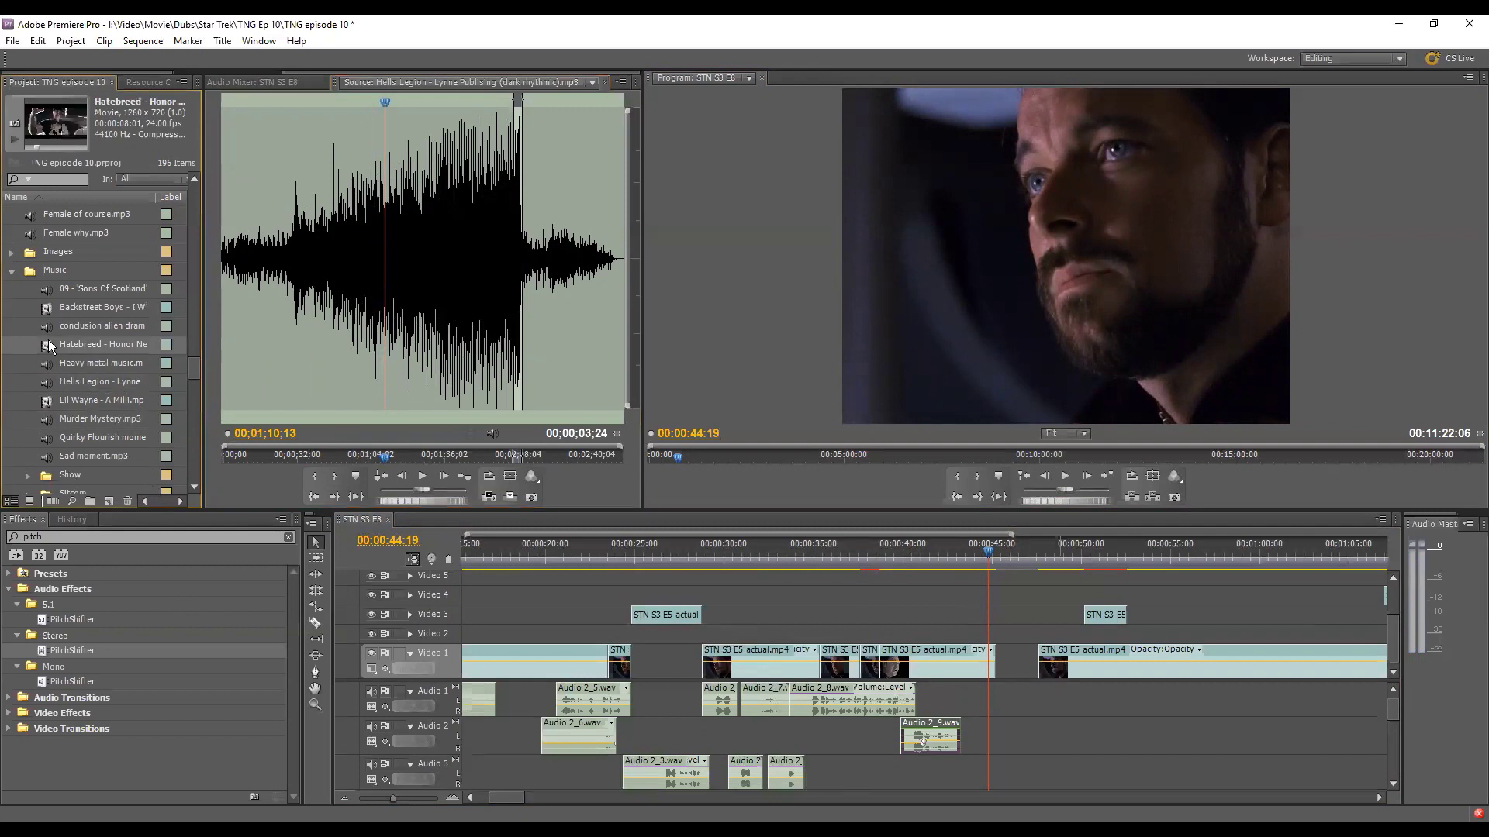
double_click(46, 327)
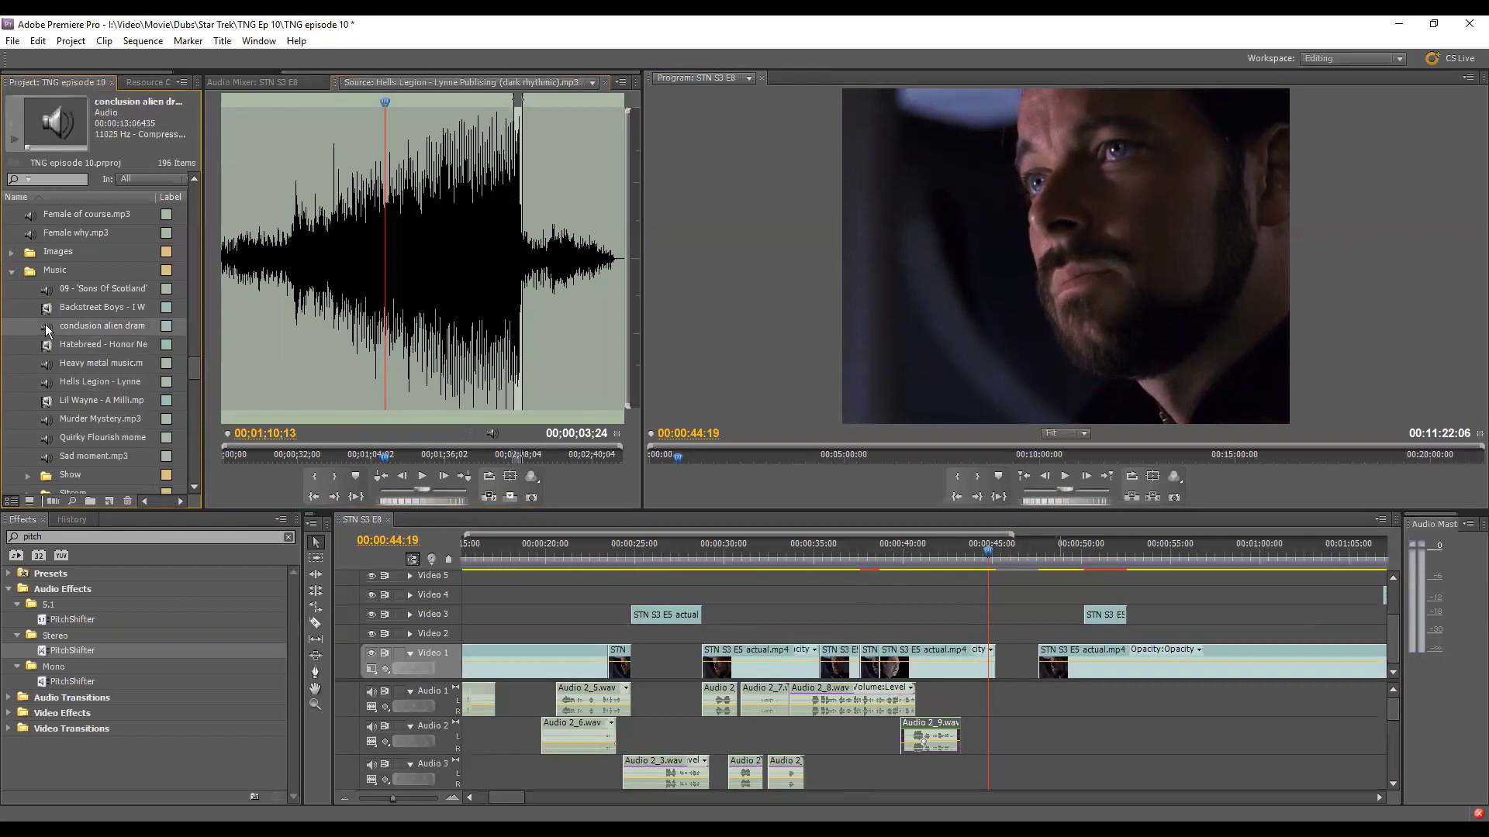
left_click(423, 477)
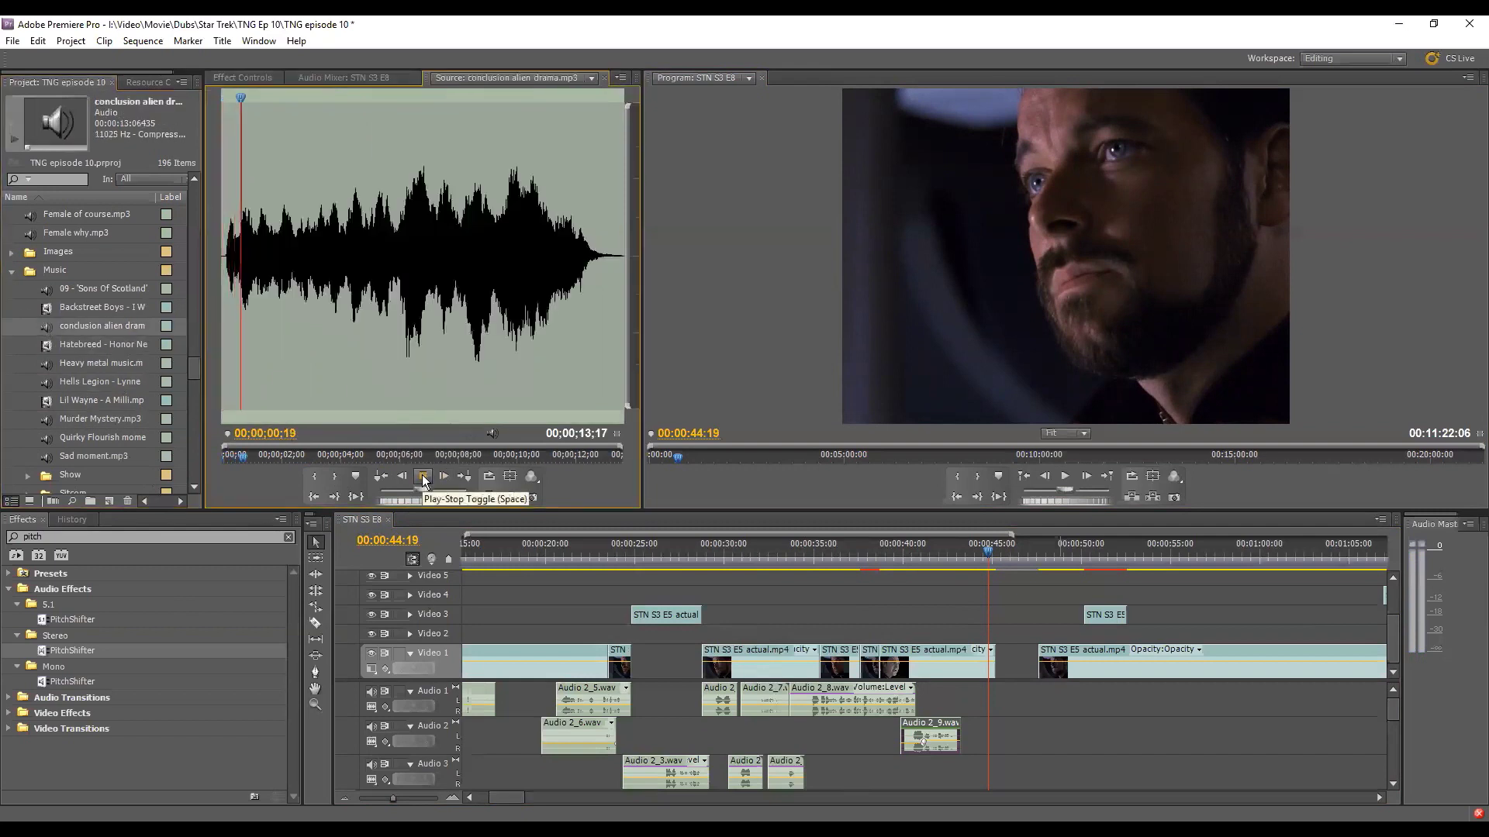
left_click(423, 478)
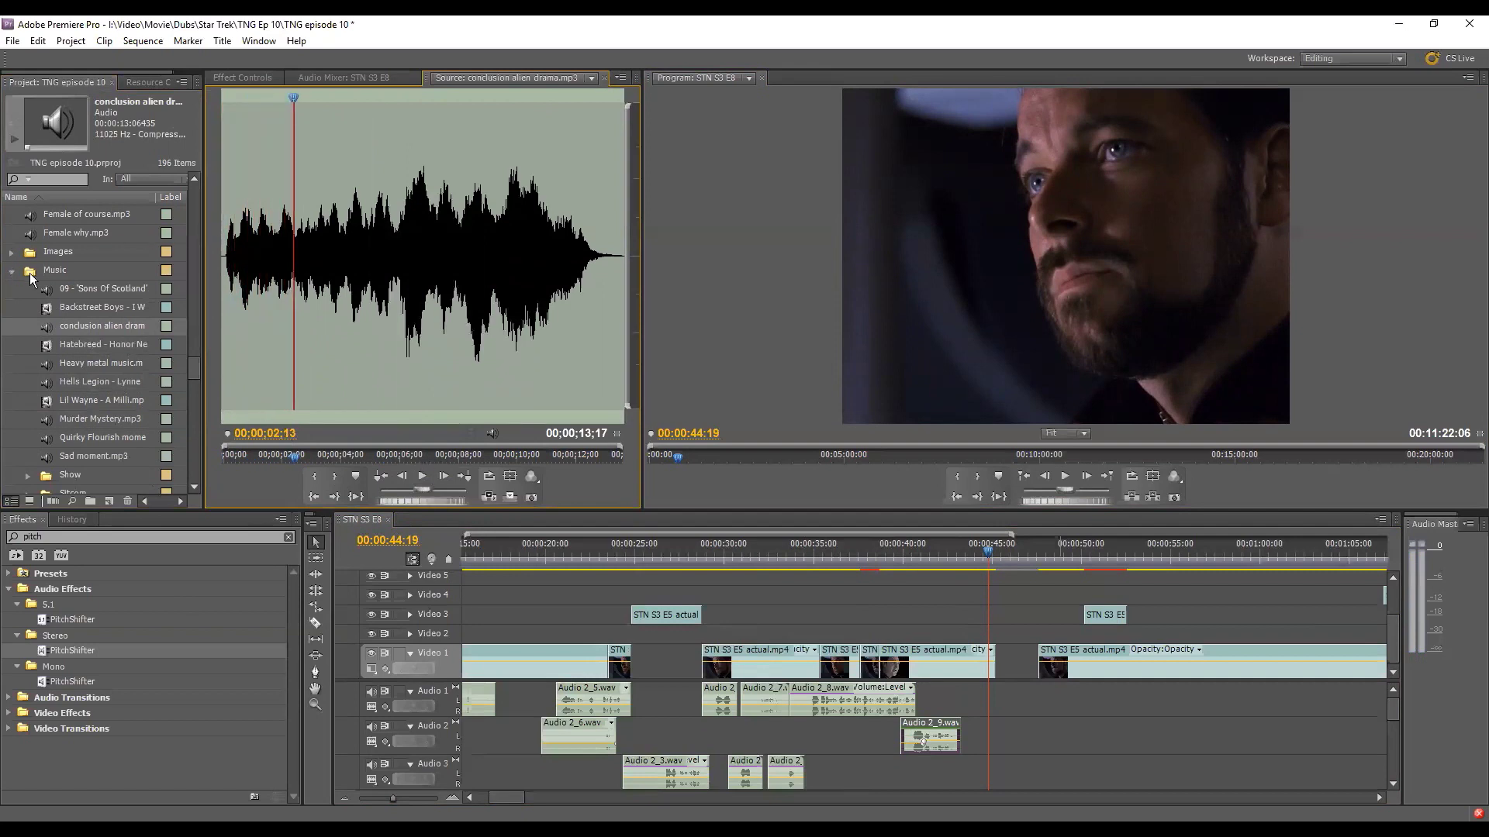
left_click(30, 276)
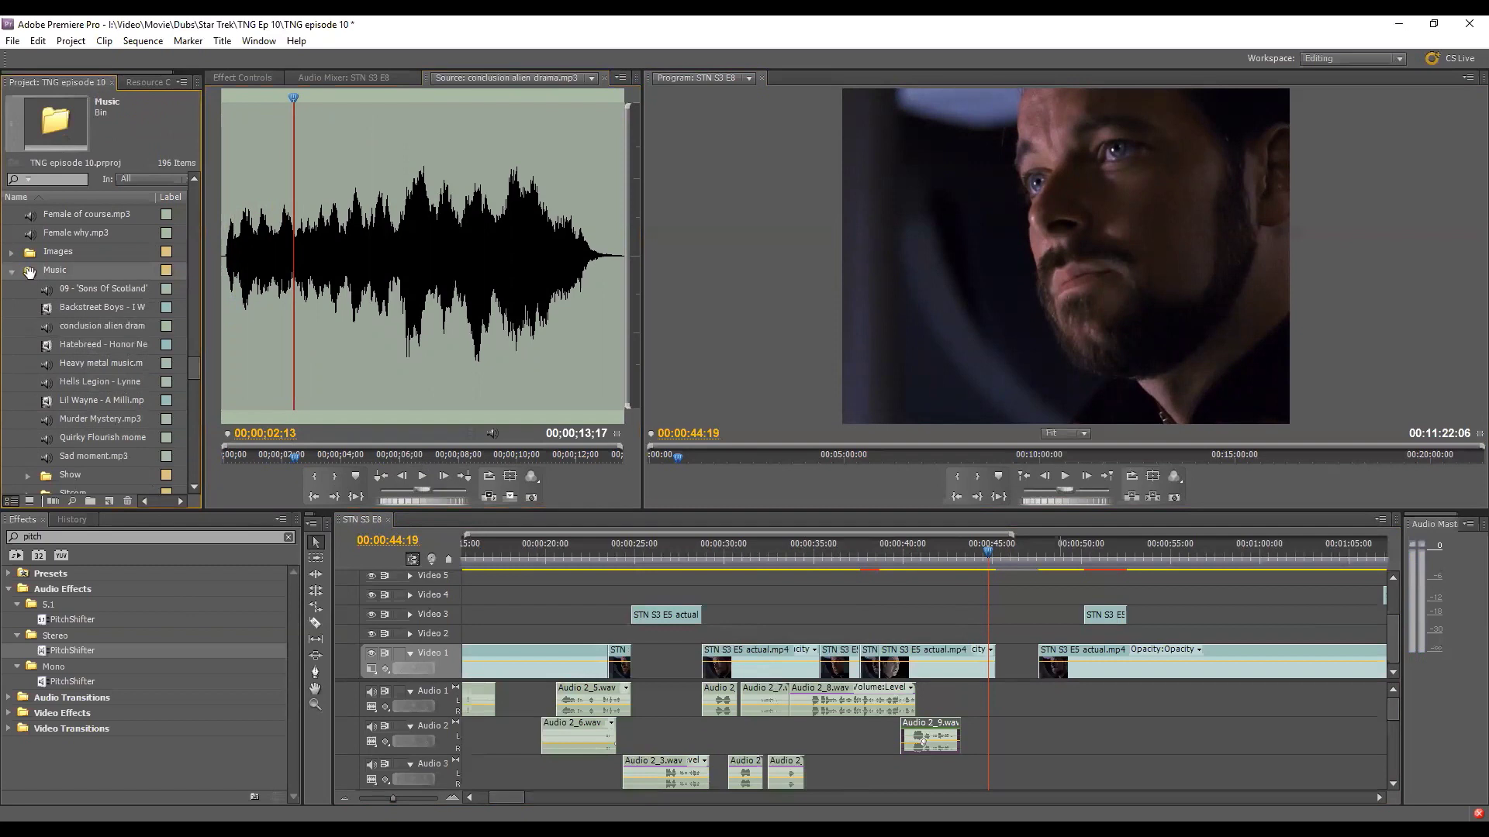
double_click(30, 272)
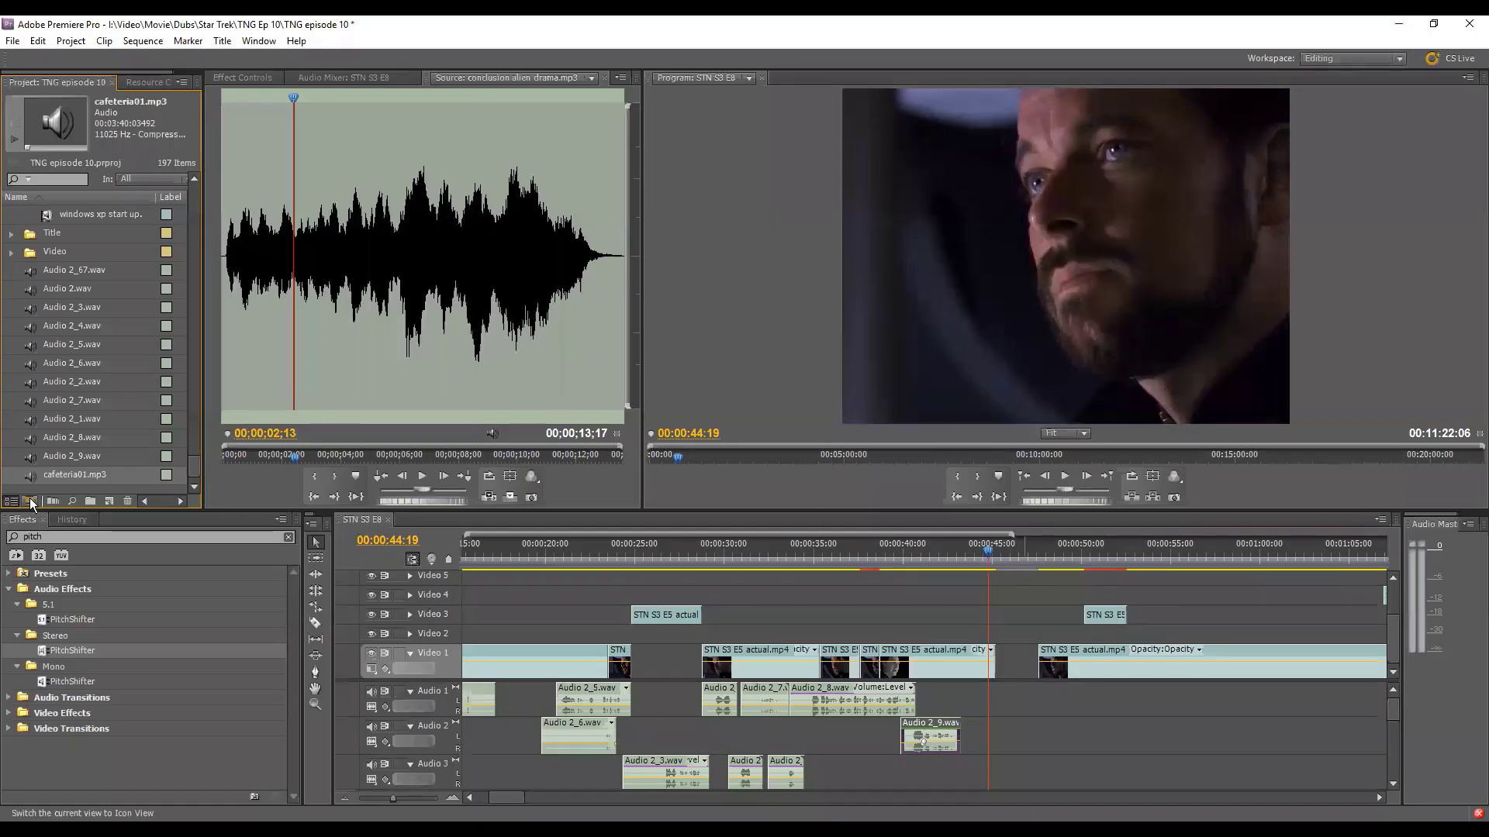
Preview cafeteria01.mp3, mark its out point at 00;00;04;03, and place it on Audio 4 at the start of the drinking shot
double_click(25, 476)
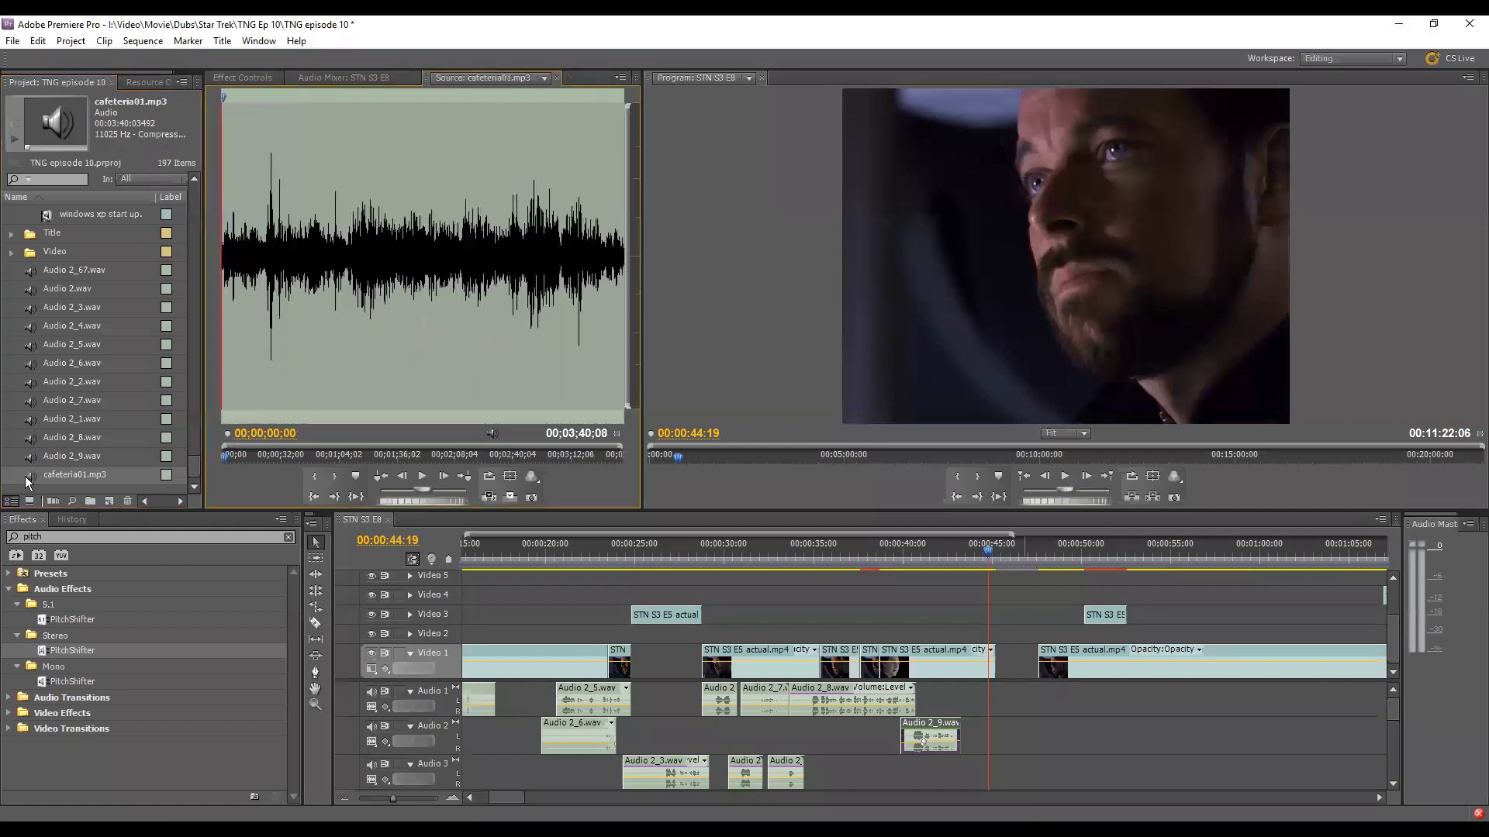
left_click(420, 478)
left_click(335, 476)
left_click_drag(1394, 712, 1414, 732)
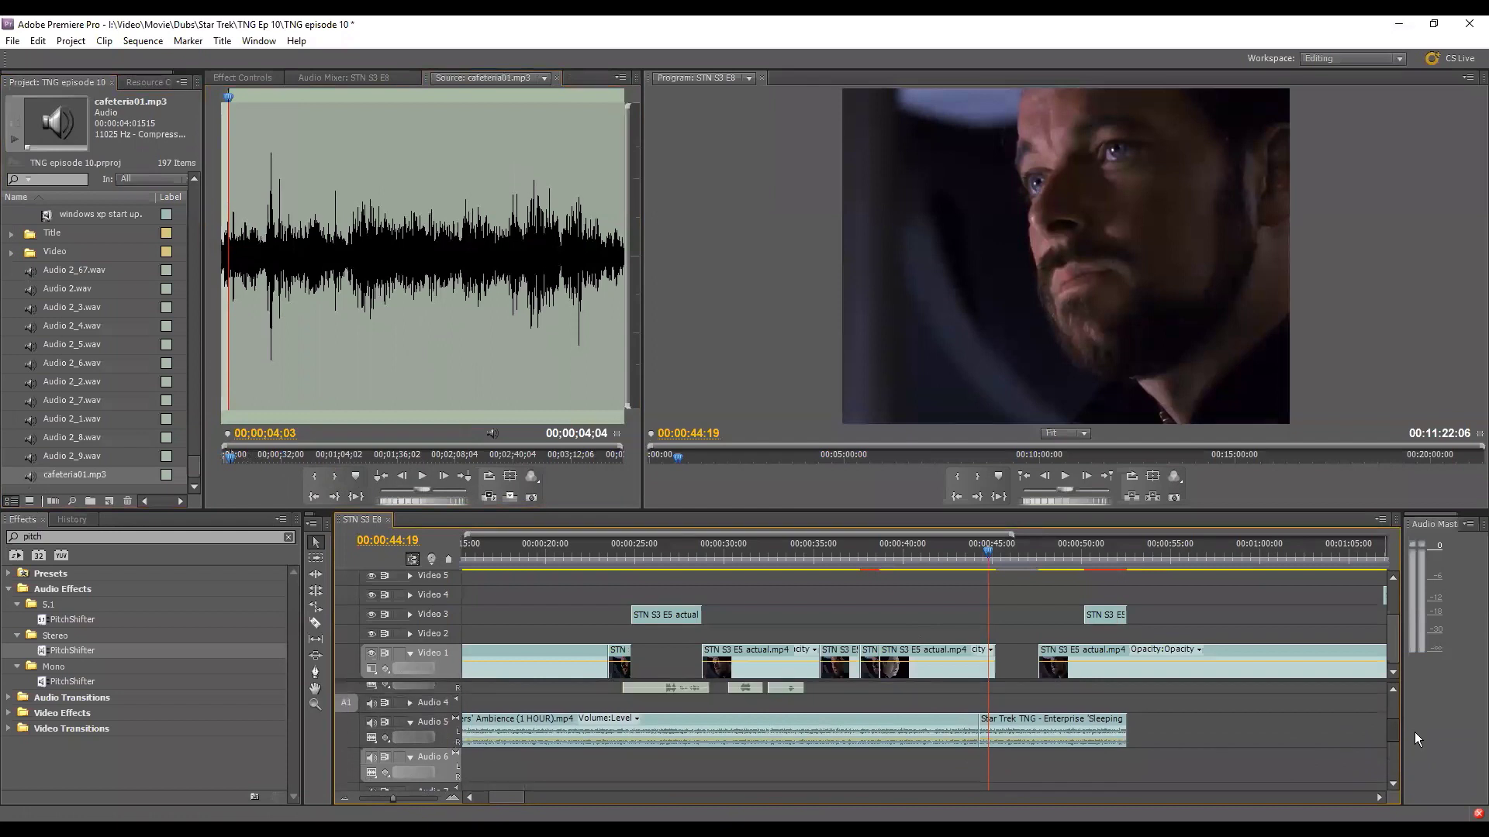
mouse_move(508, 800)
left_mouse_down()
mouse_move(496, 807)
mouse_move(504, 798)
left_mouse_up()
left_click_drag(493, 432, 511, 702)
left_click_drag(494, 548, 515, 549)
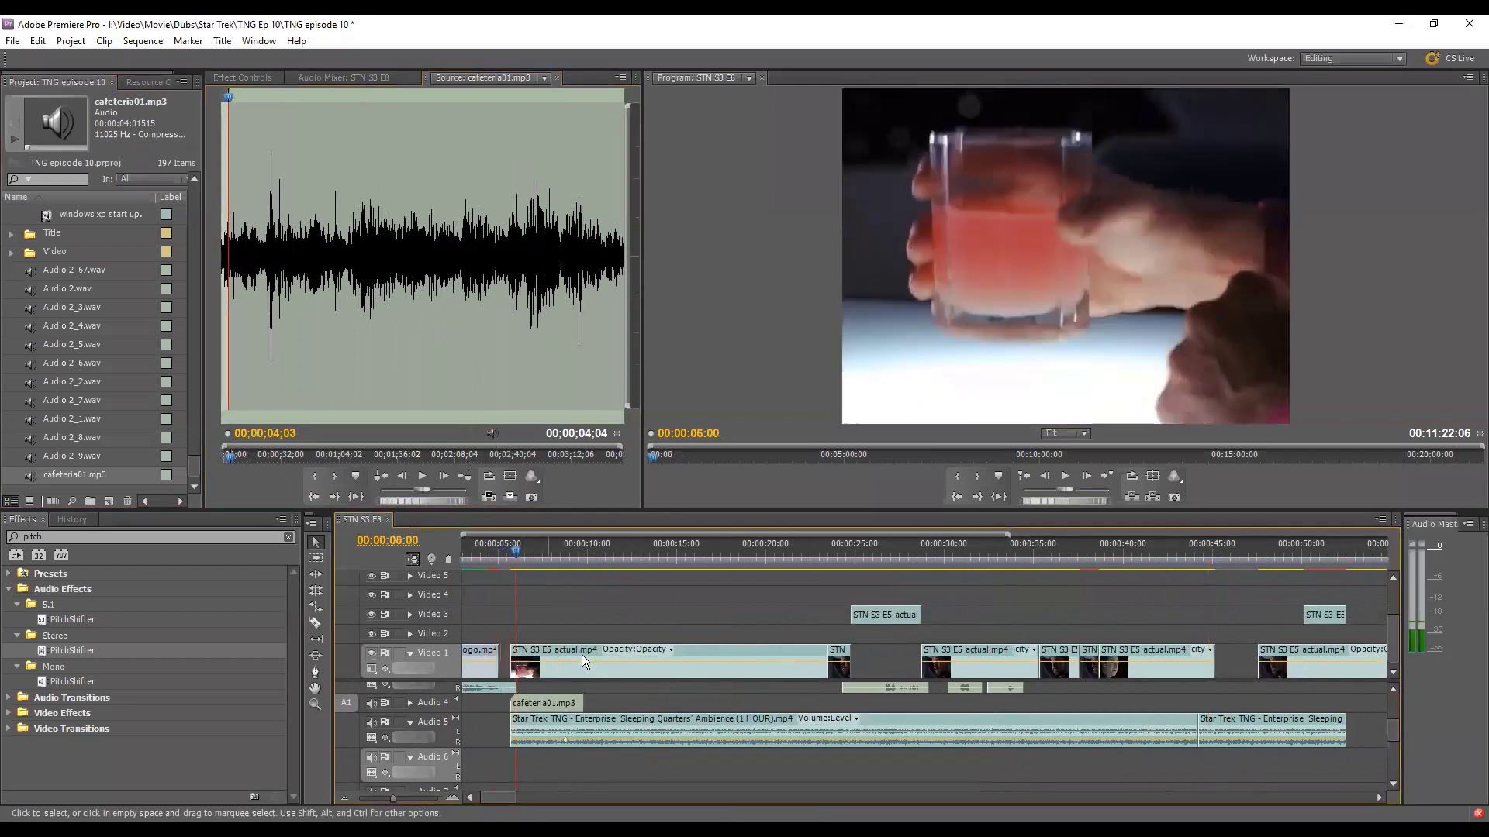
Extend cafeteria01.mp3 to the end of the ambience clips, move it down to Audio 7, and play back the opening
left_click_drag(583, 702, 1344, 711)
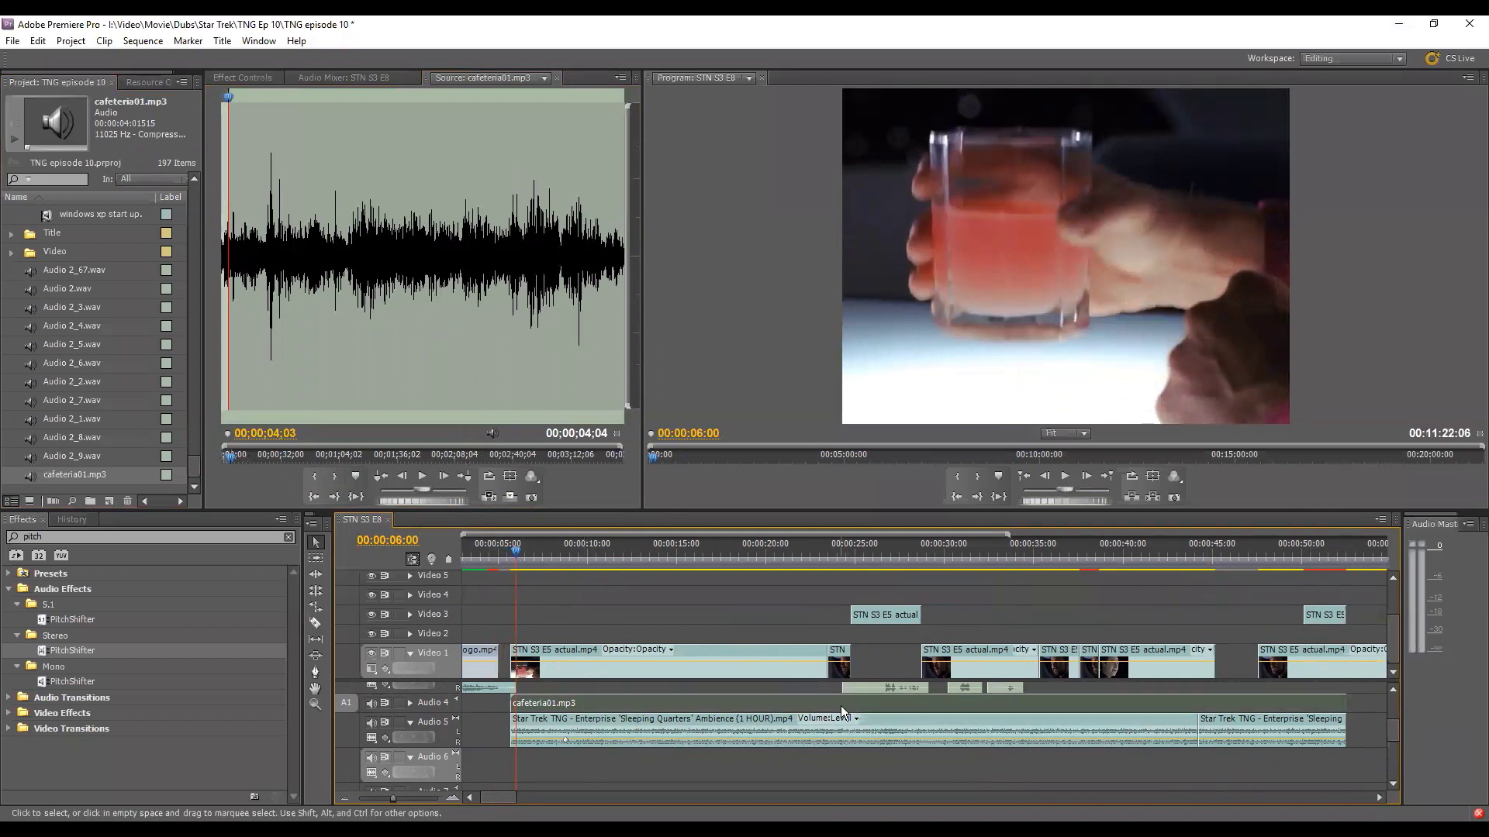
left_click_drag(841, 705, 838, 787)
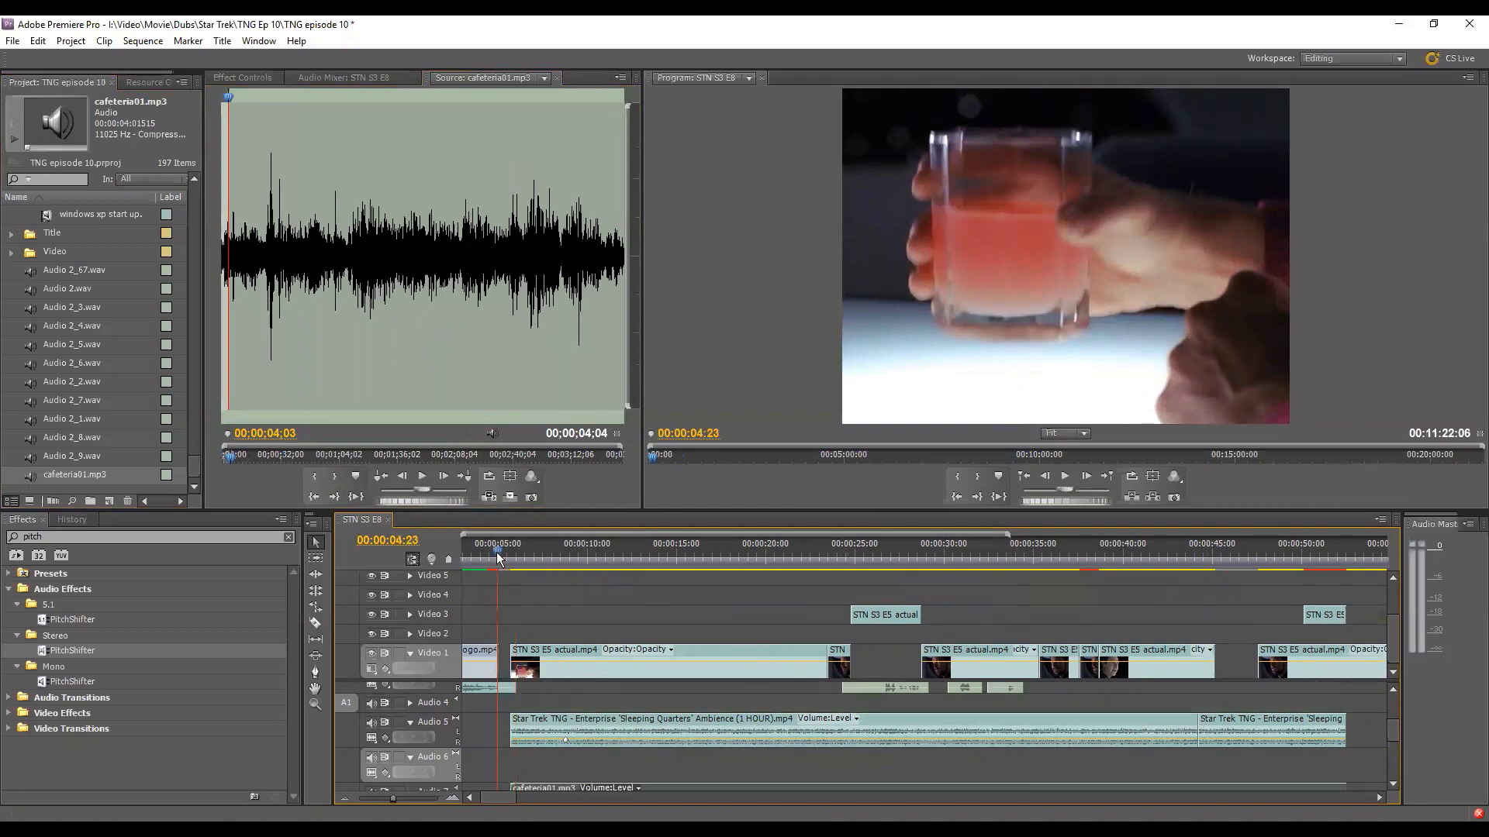
left_click_drag(1070, 502, 1045, 502)
left_click(1067, 476)
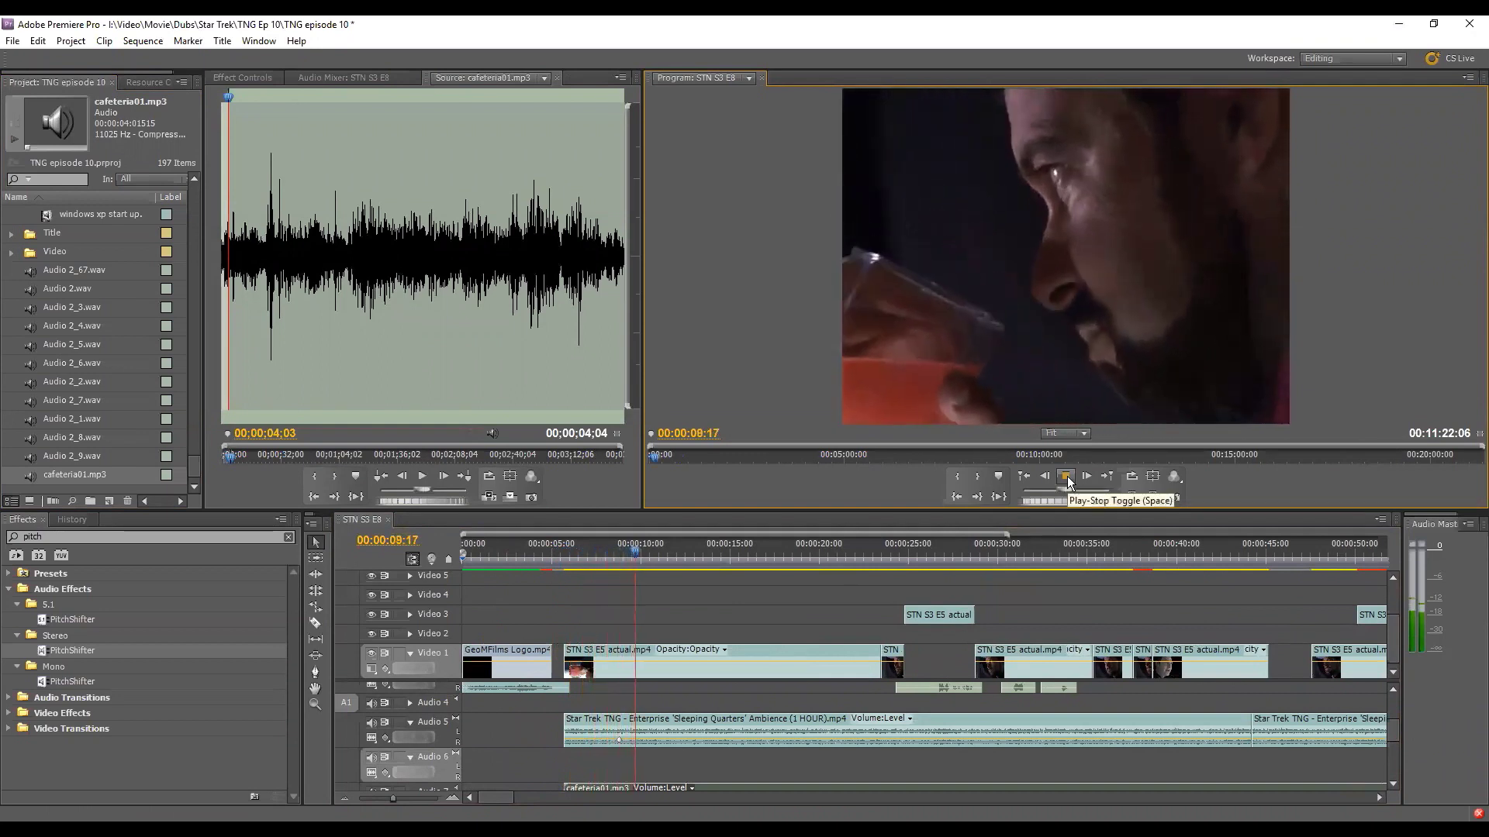
left_click(1067, 482)
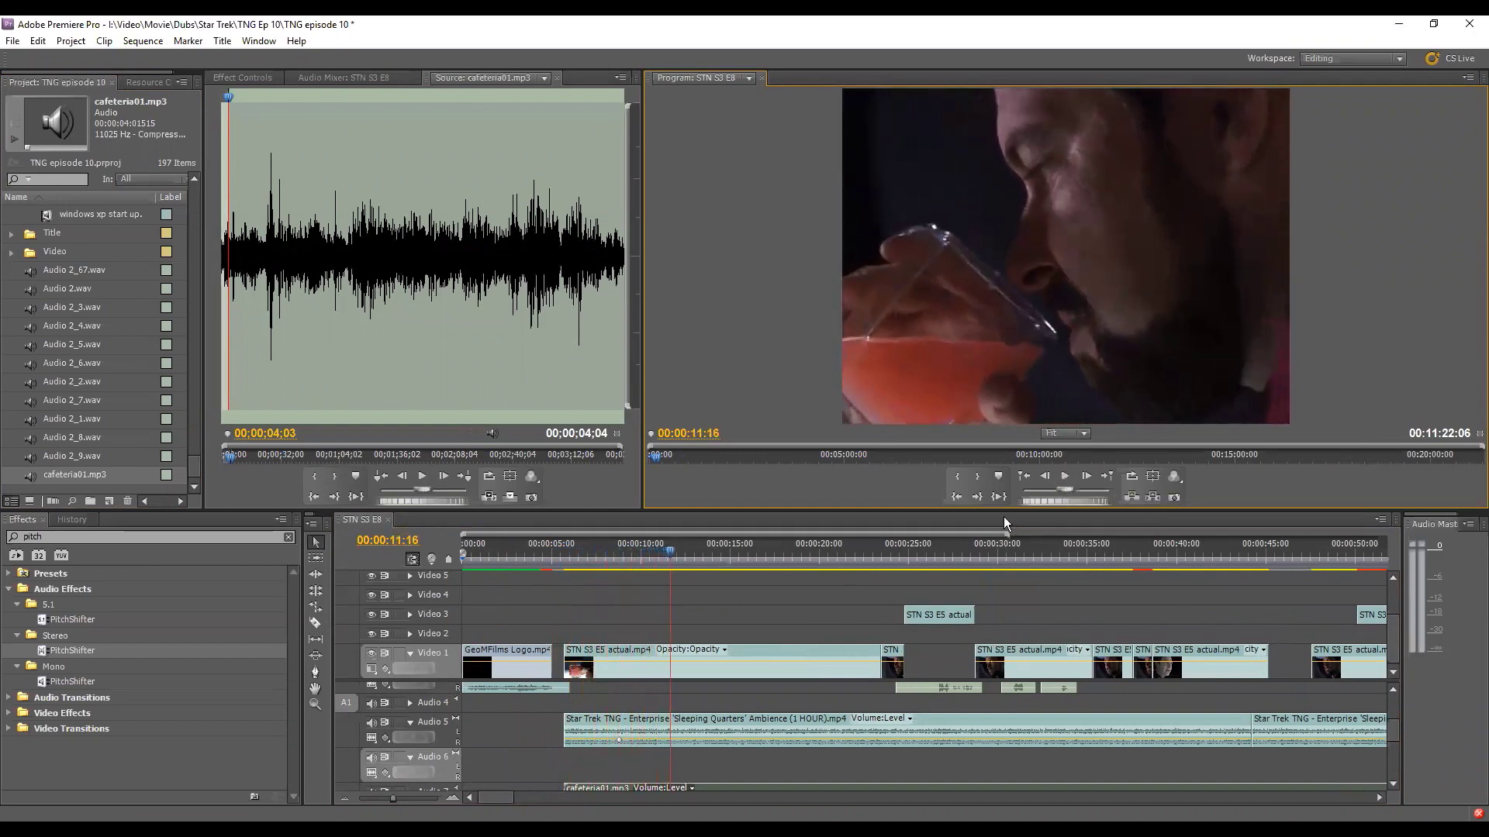
Set the cafeteria01.mp3 clip's volume level to -7 dB at 00:00:11:16 and play back the drinking shot
left_click(735, 783)
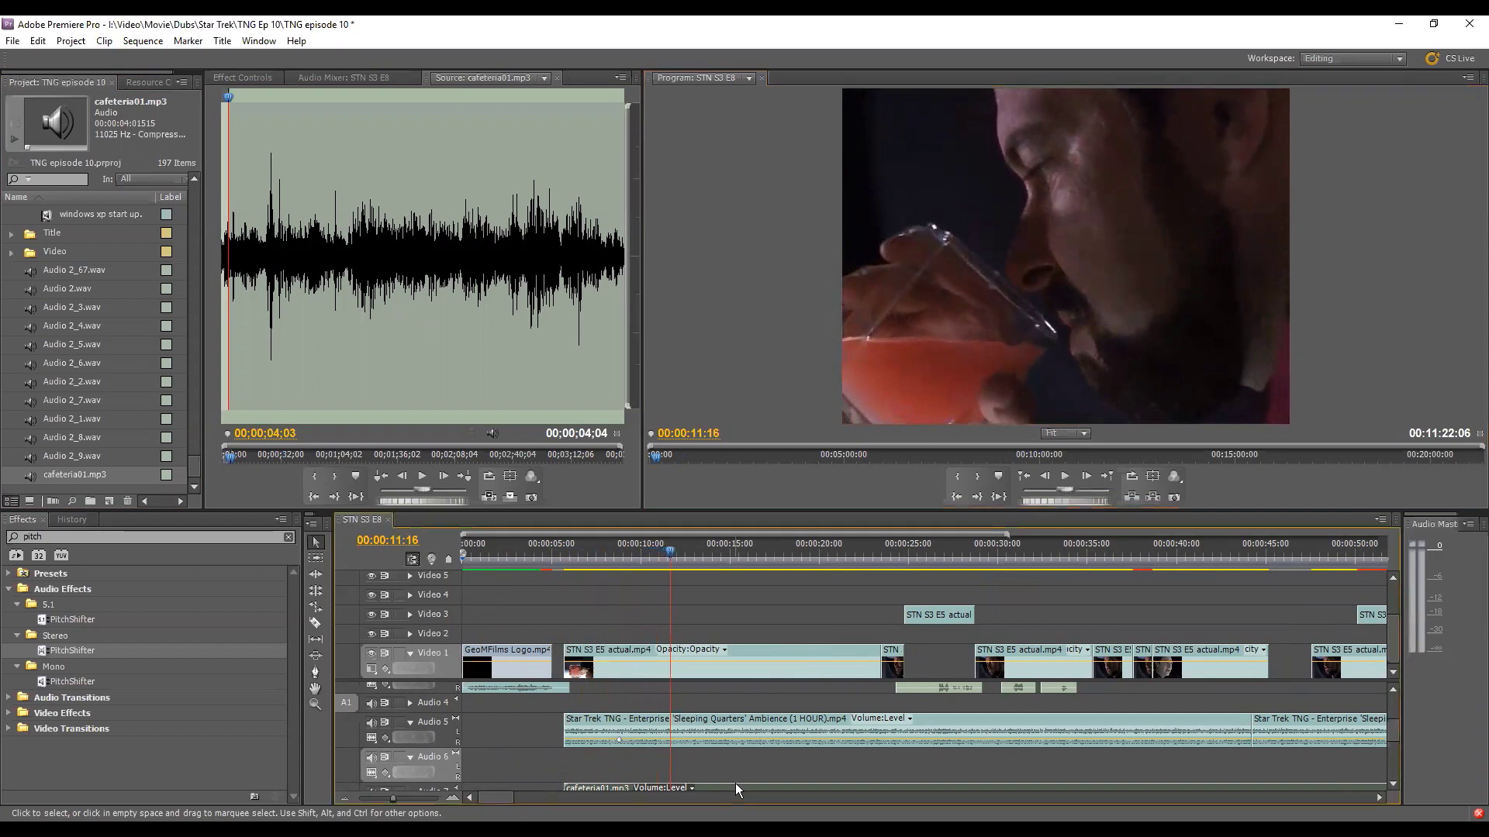
left_click(255, 80)
left_click(318, 167)
type("-")
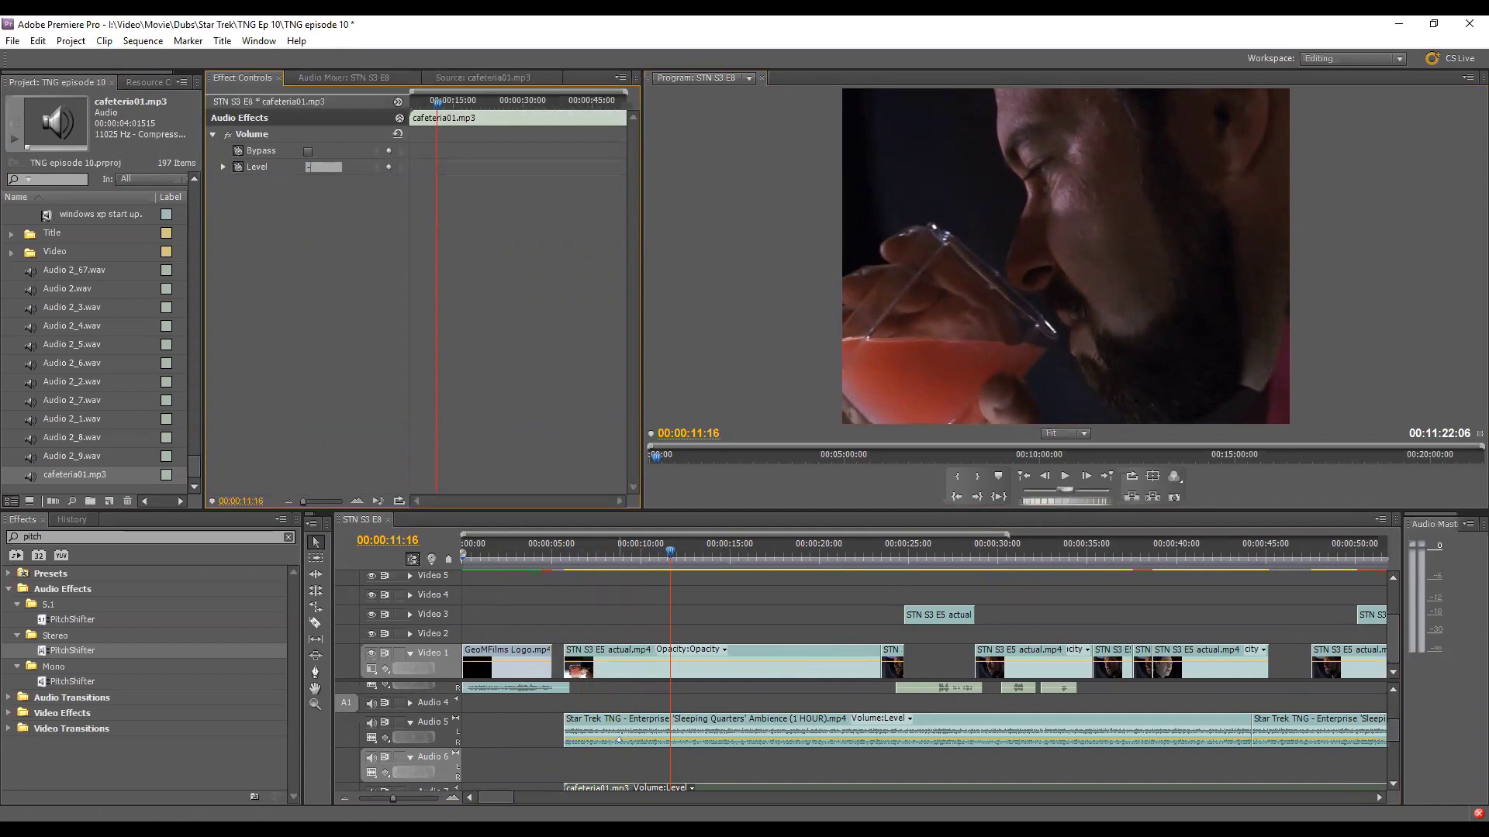
type("7")
key("Return")
left_click(566, 555)
left_click(1075, 477)
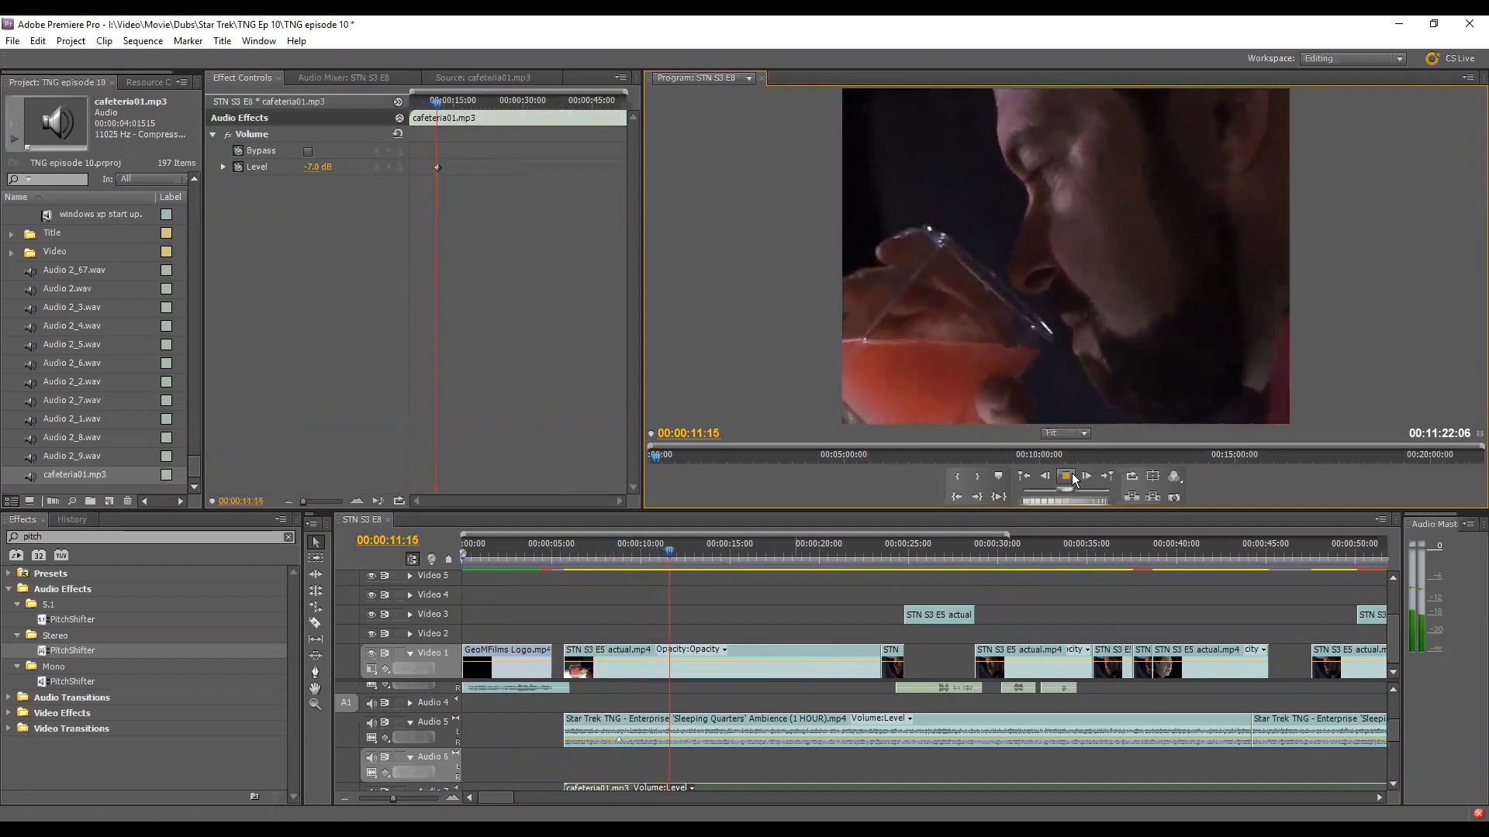
key("space")
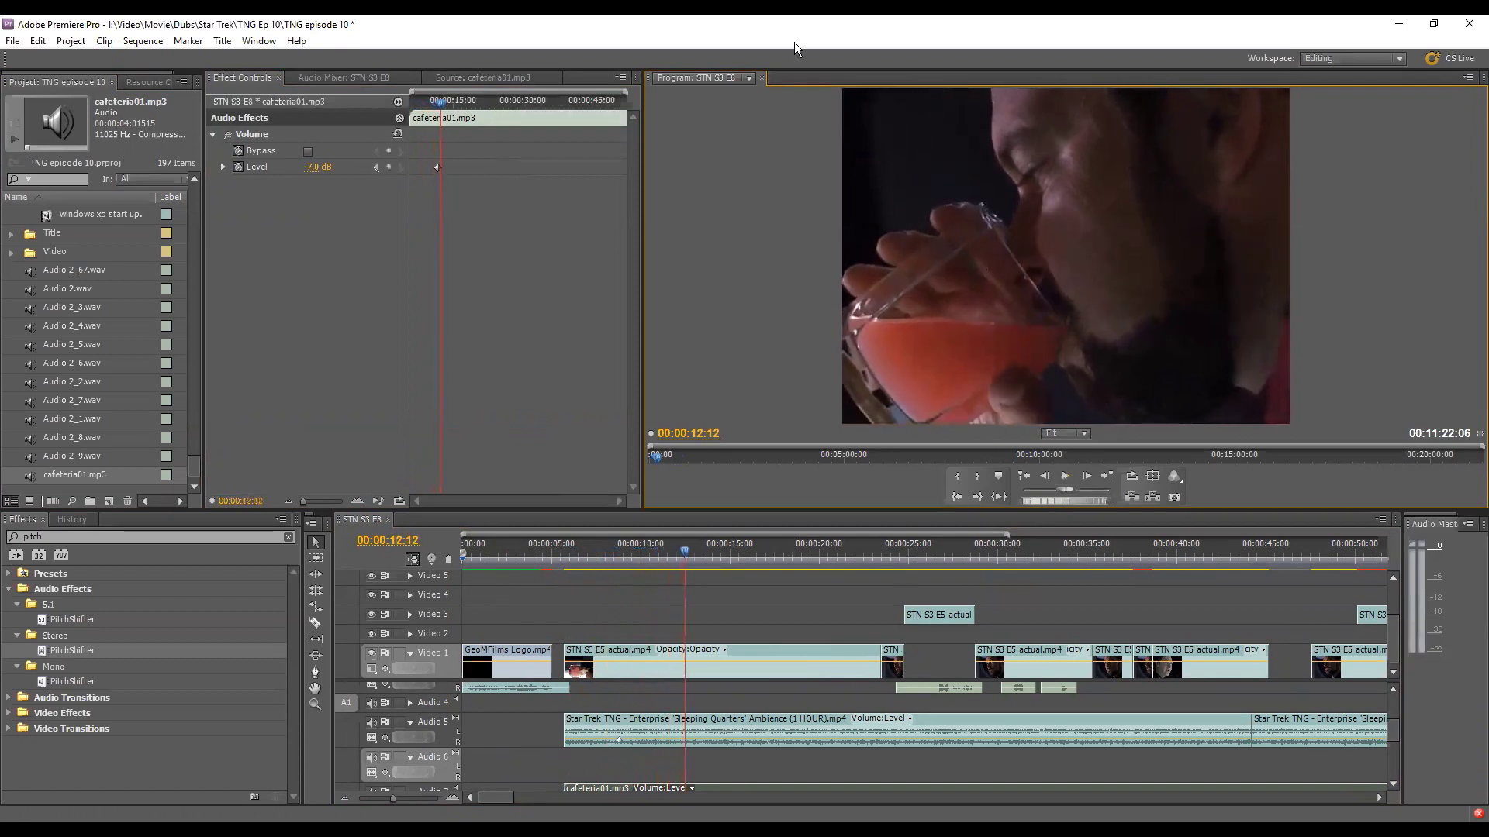
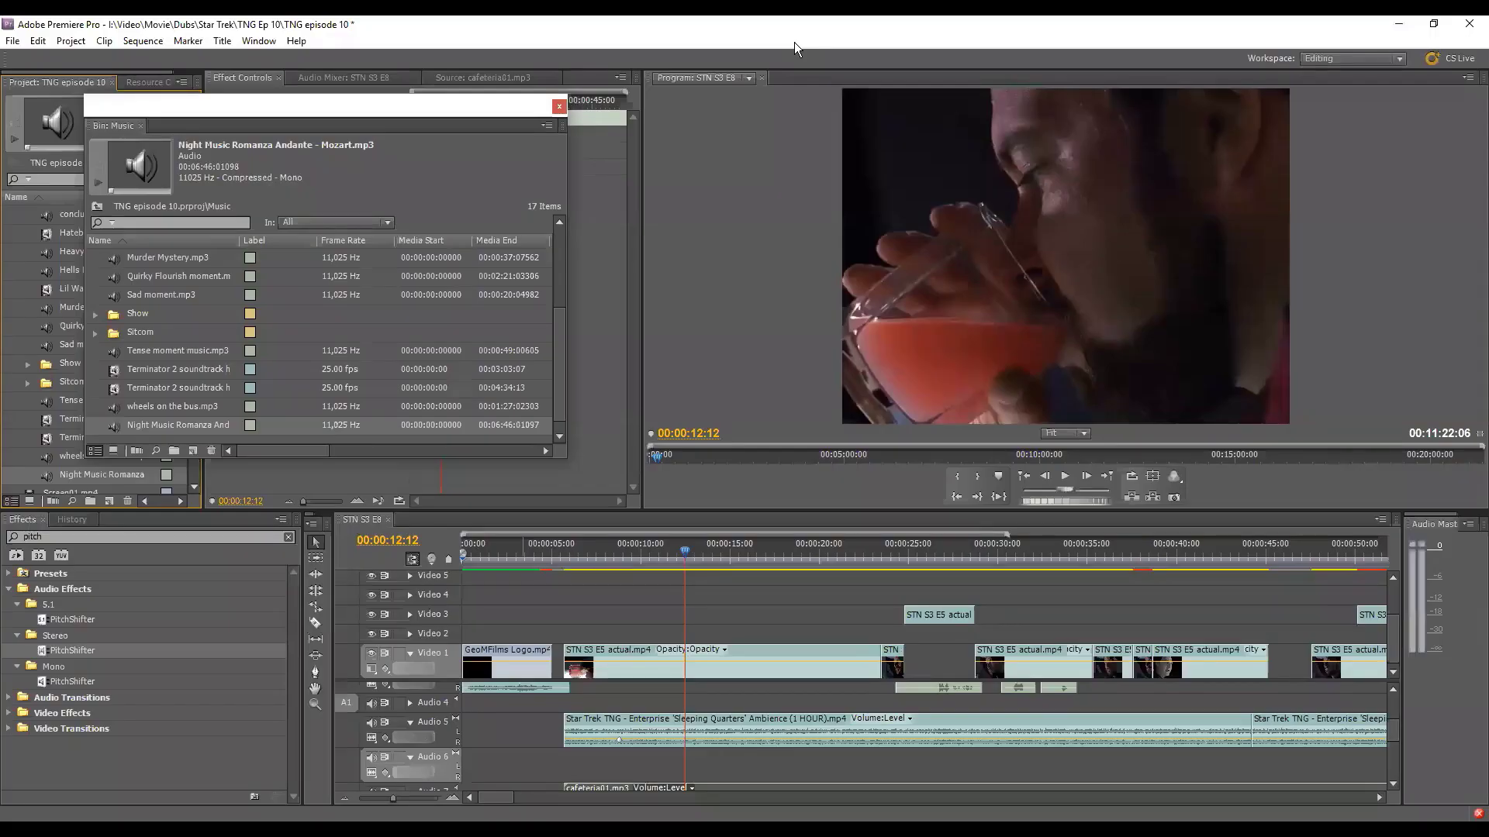
Mark Night Music Romanza Andante - Mozart.mp3's out point at 00;00;08;17, preview it, and place it on Audio 9 at the drinking shot's start
double_click(118, 428)
left_click(558, 106)
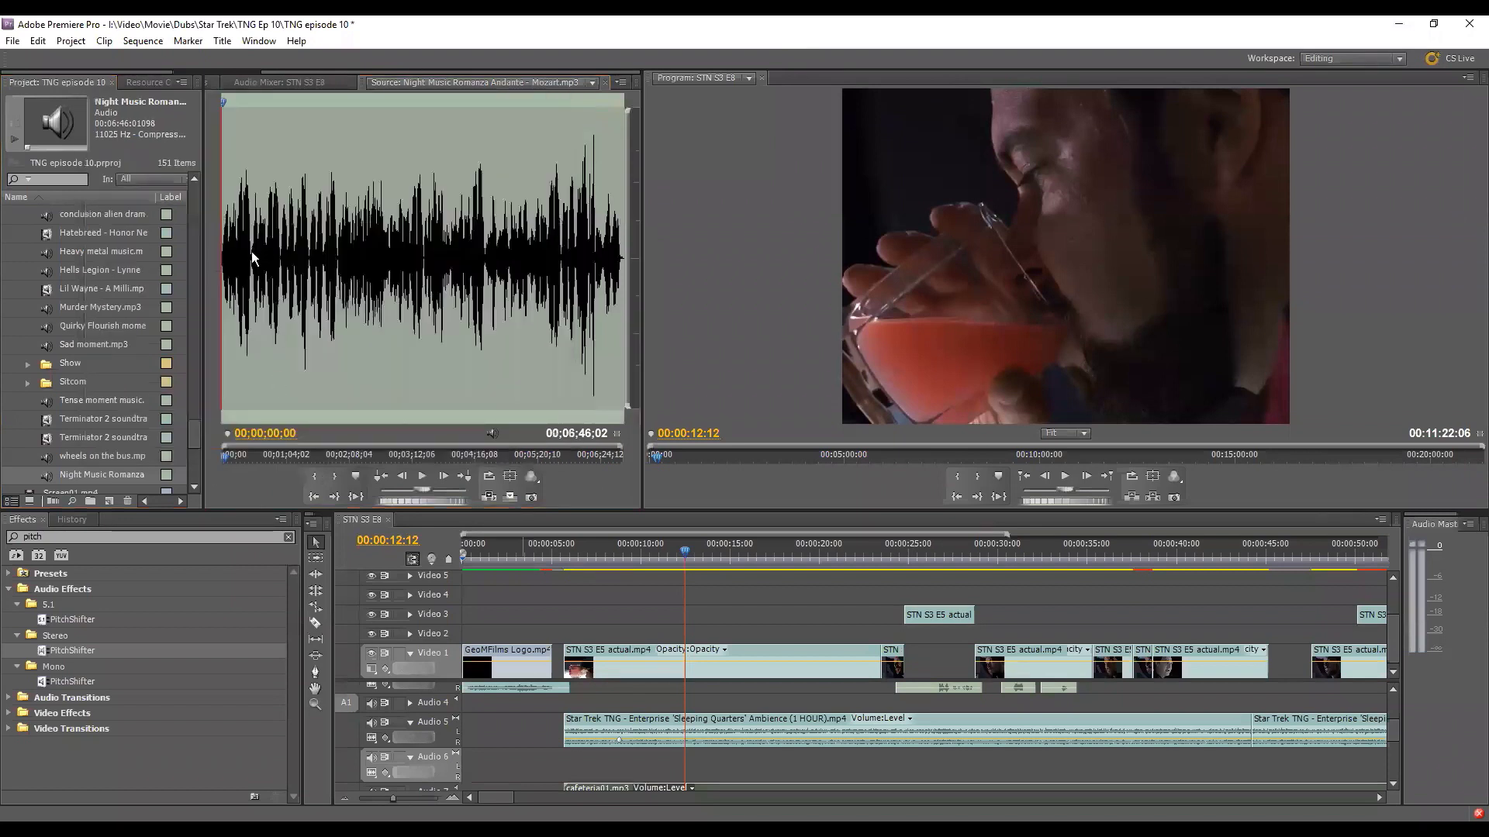
left_click(229, 249)
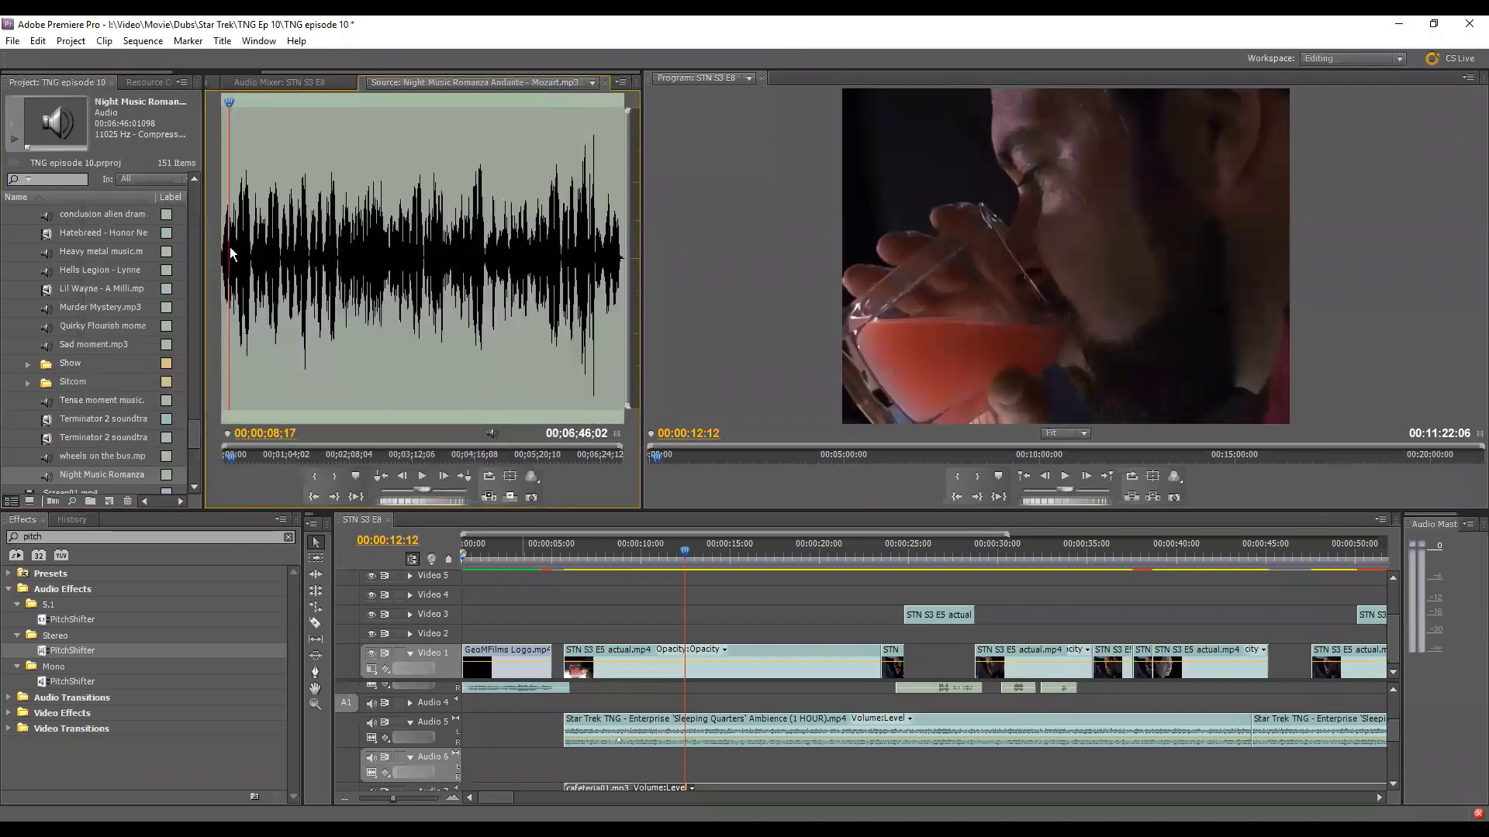
left_click(336, 471)
left_click_drag(1394, 729, 1394, 740)
left_click(511, 468)
left_click(423, 476)
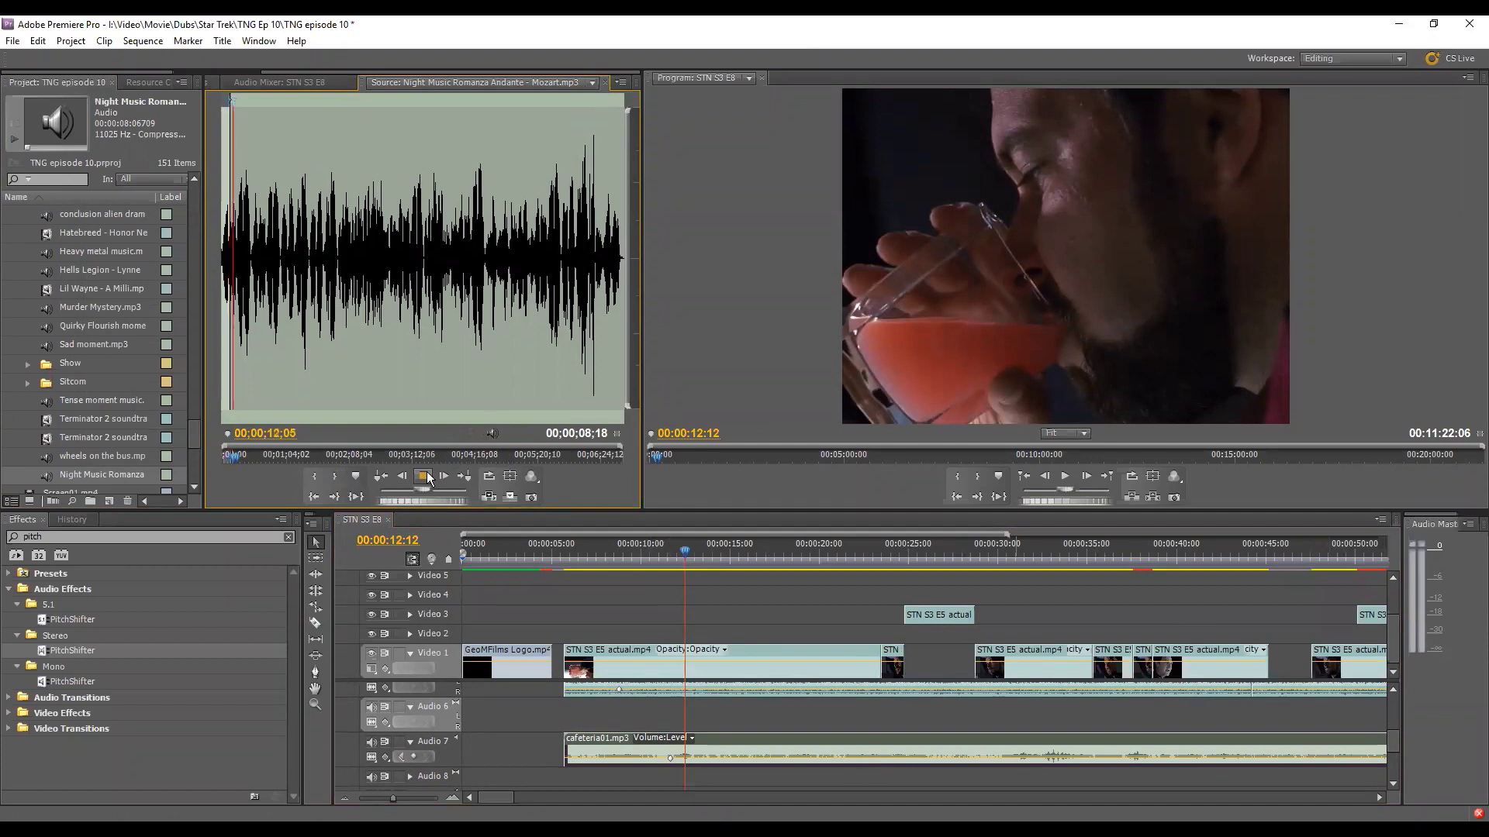
left_click(424, 476)
left_click_drag(496, 432, 565, 779)
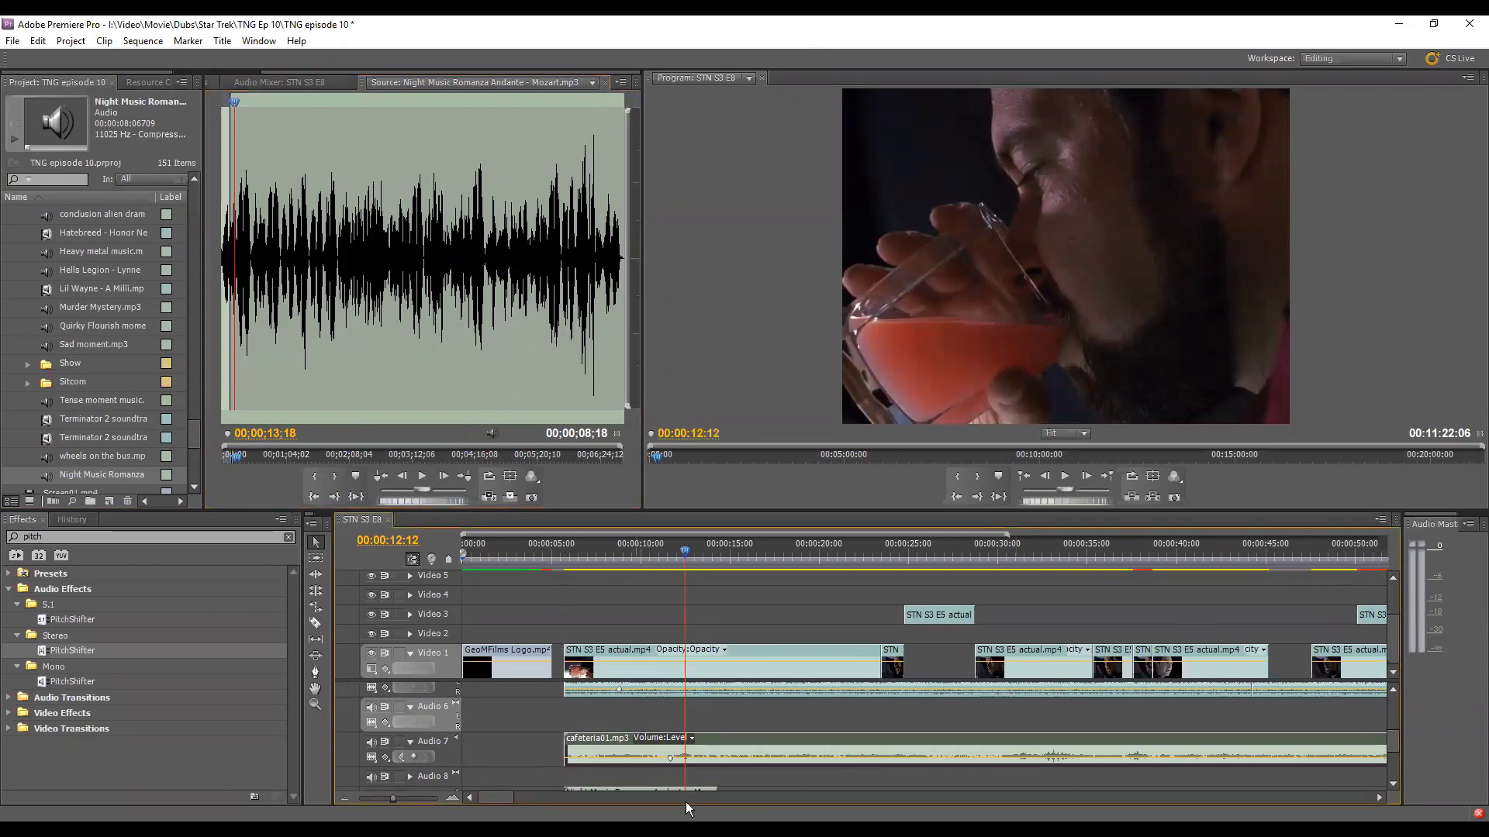
Extend the end of the Night Music Romanza Andante clip on Audio 9 past 00:00:50:00
left_click(717, 790)
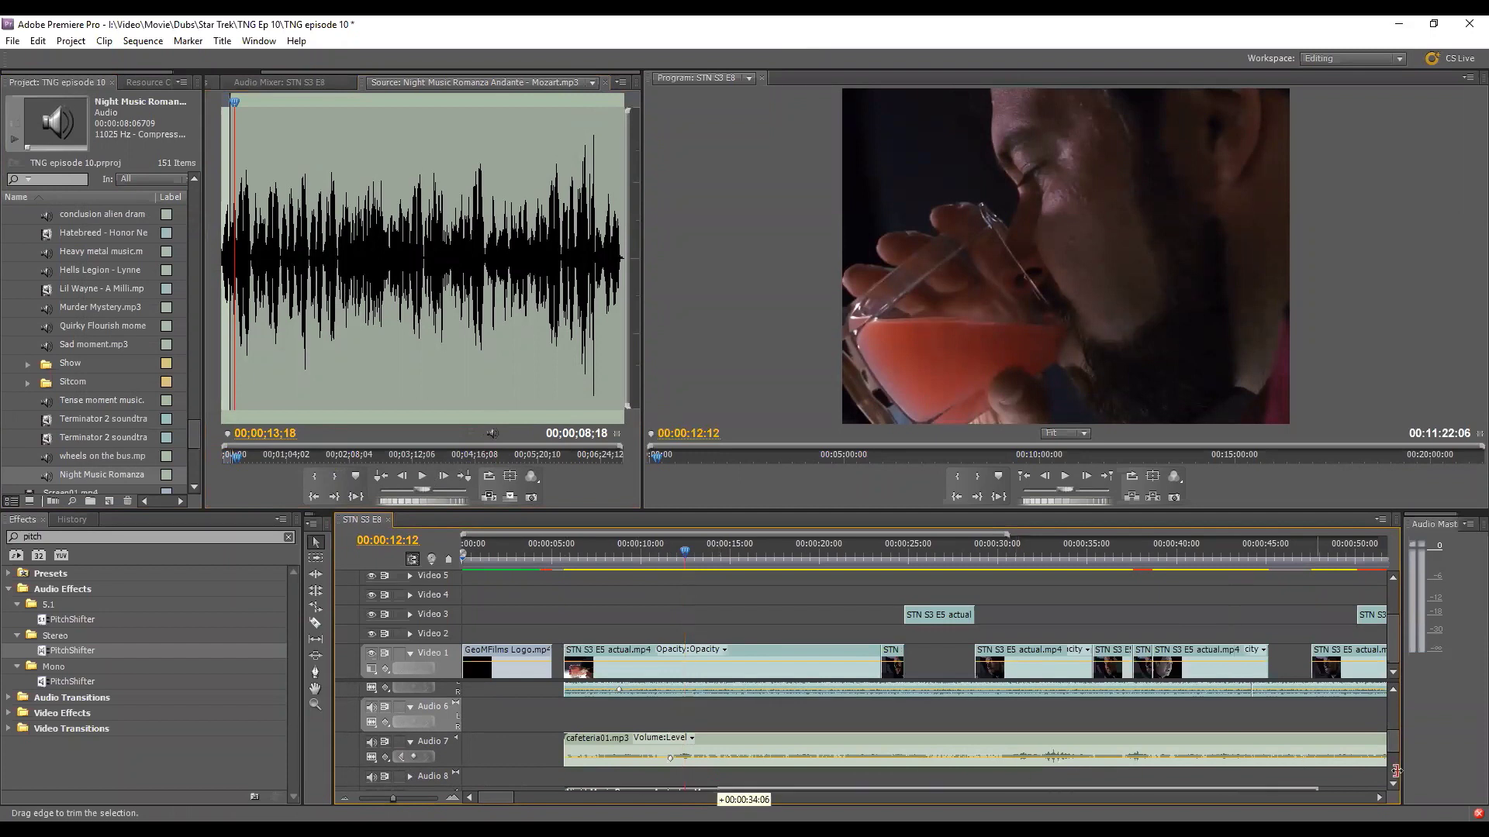
scroll(1240, 767, "down", 5)
left_click_drag(1397, 746, 1394, 767)
left_click_drag(496, 799, 481, 803)
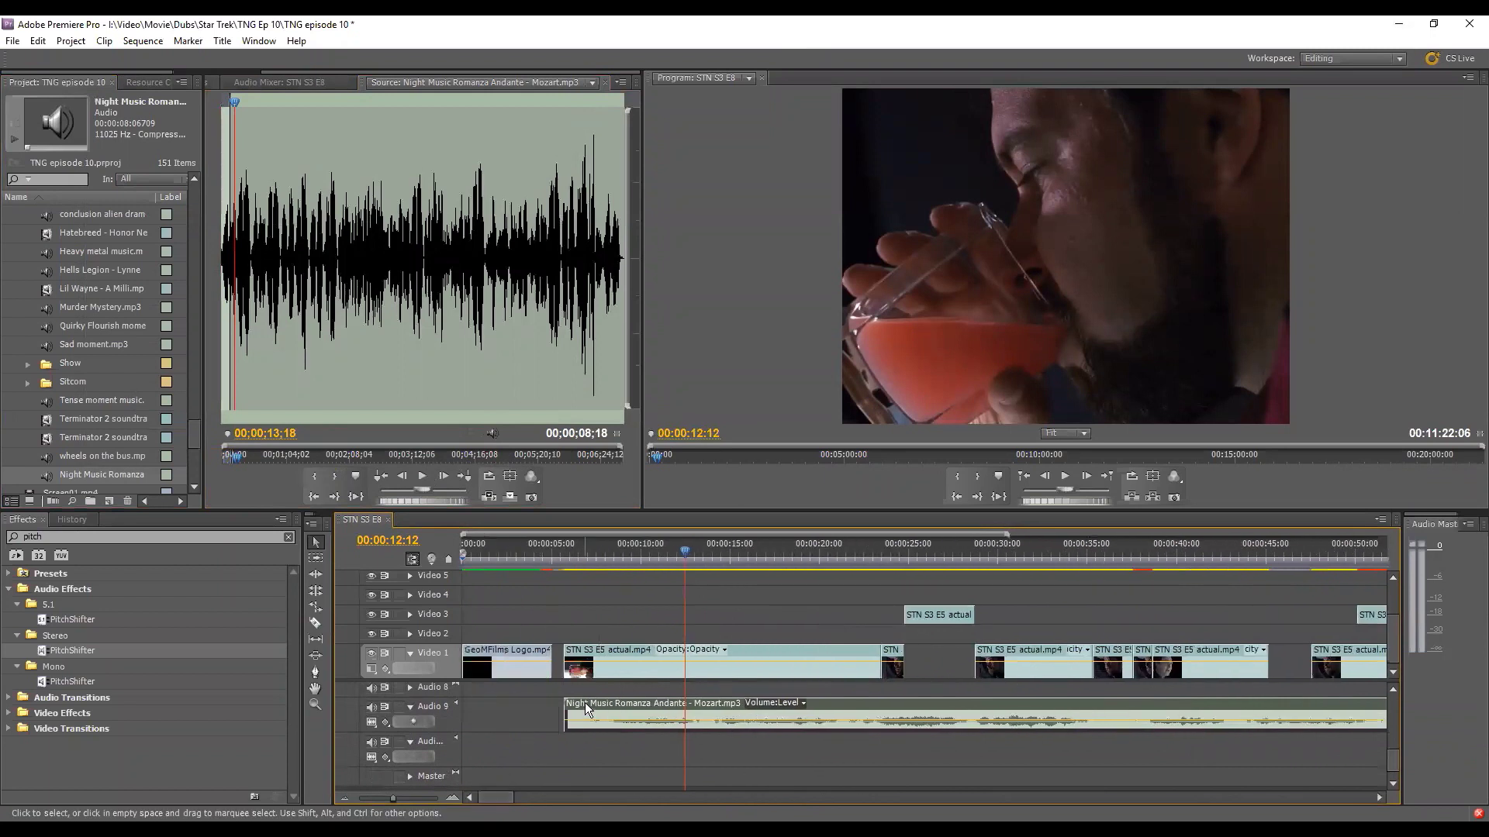
Show the Night Music Romanza clip's effect settings, search the effects for "high", and play back the opening from 00:00:05:08
left_click(604, 81)
left_click(251, 76)
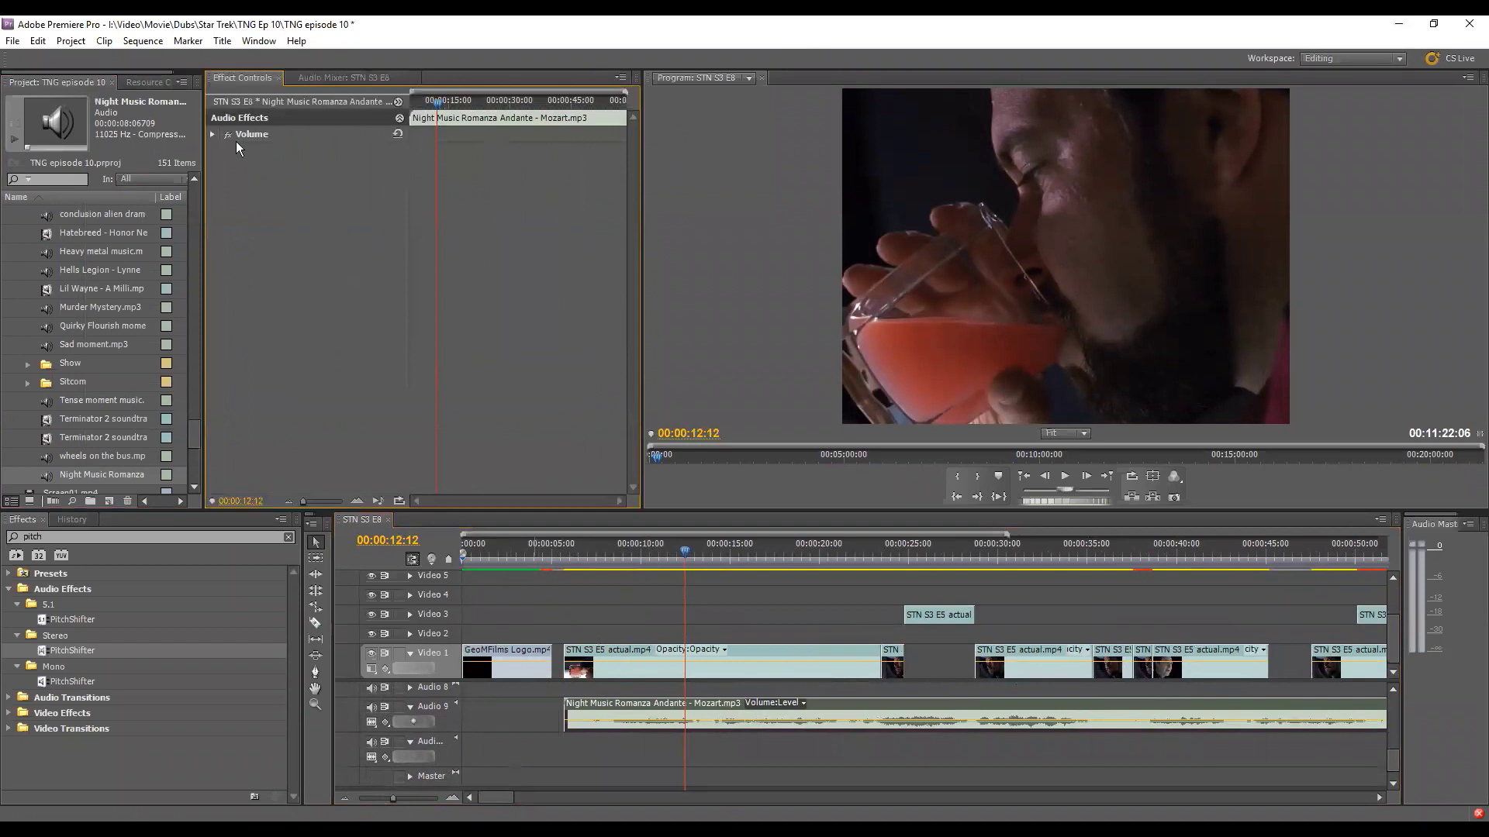
left_click(90, 535)
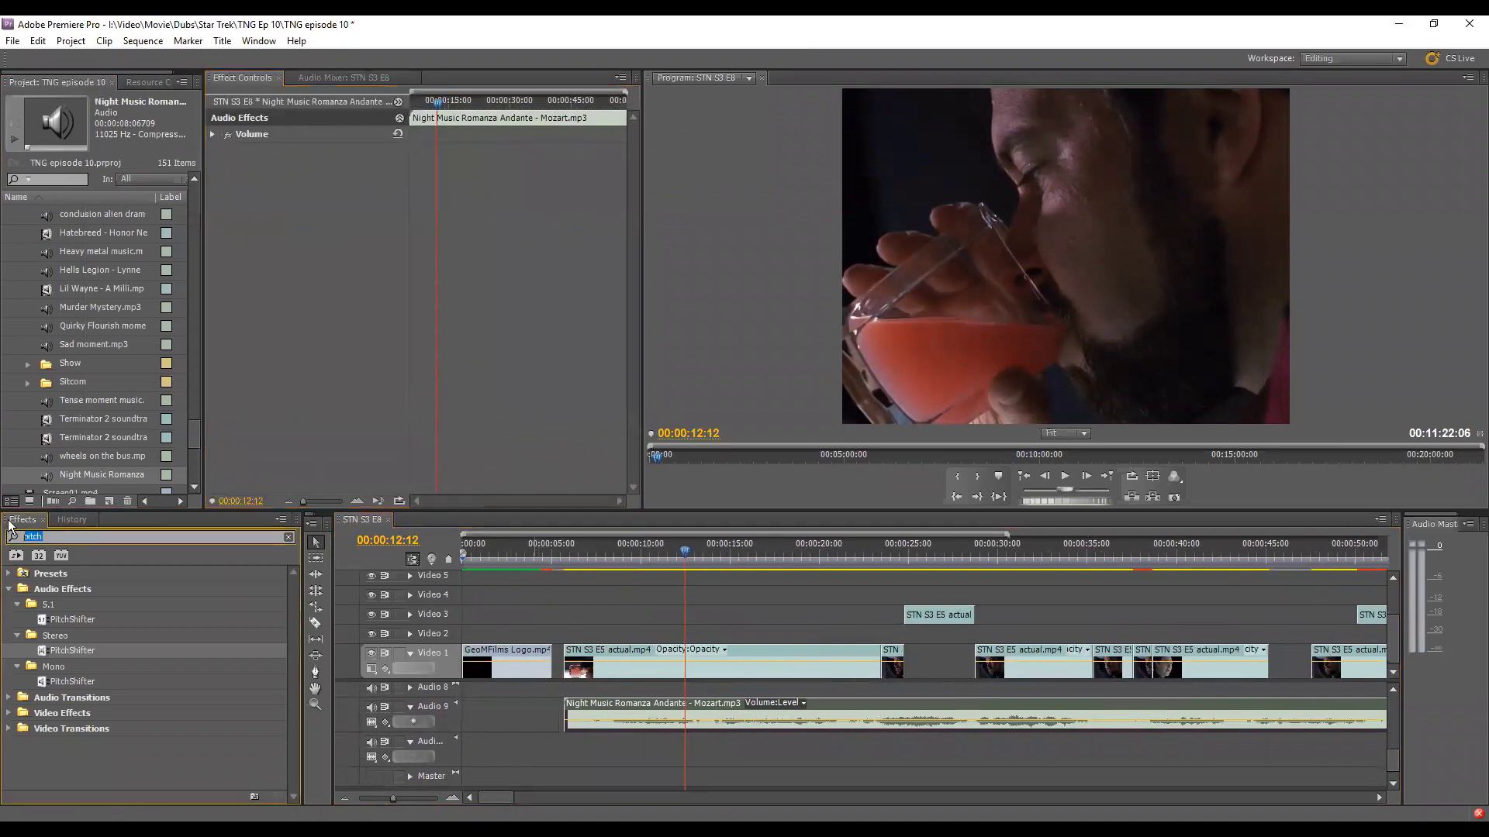
key("BackSpace")
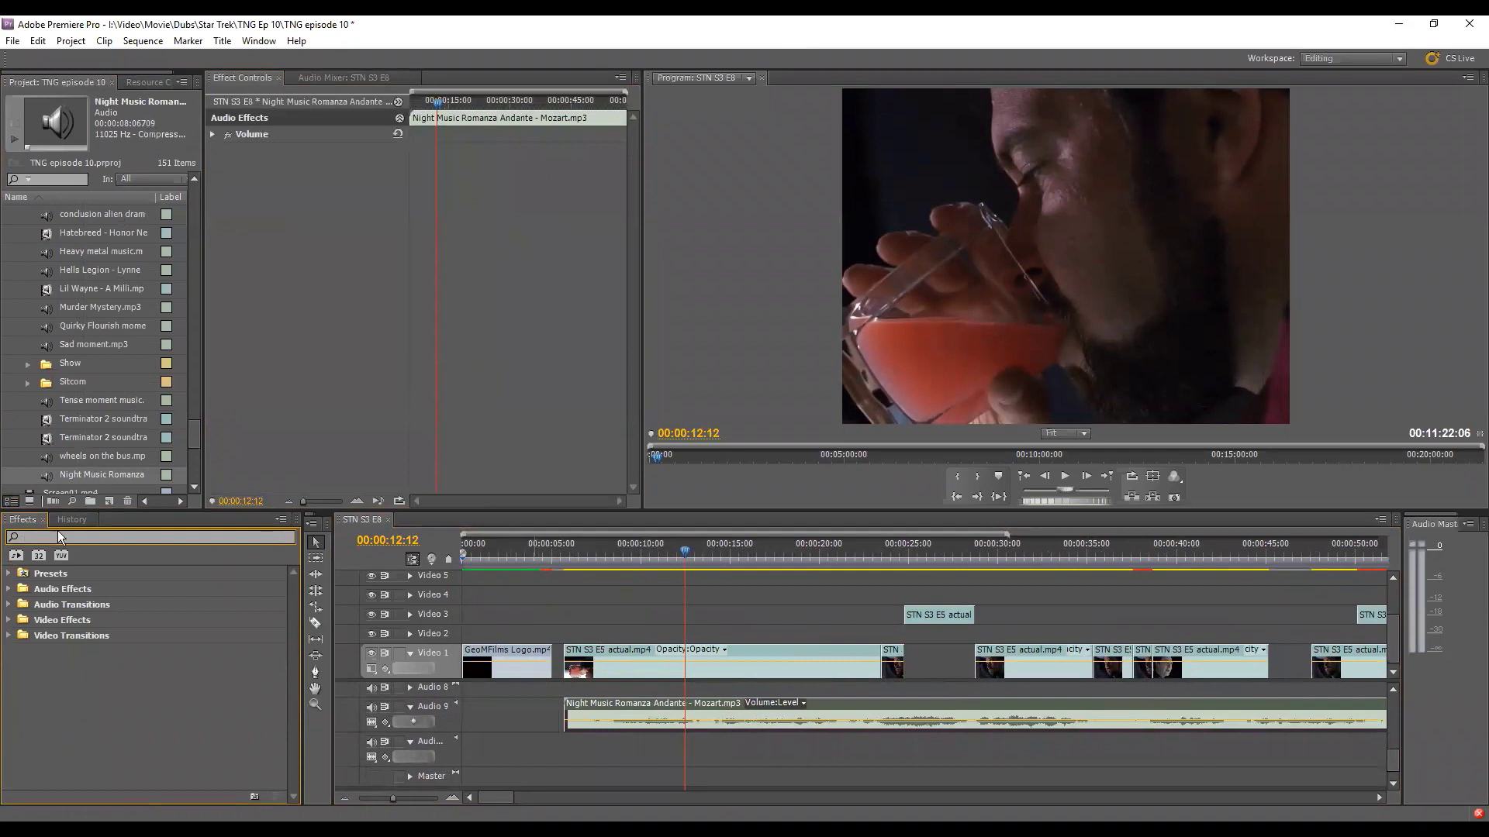
type("high")
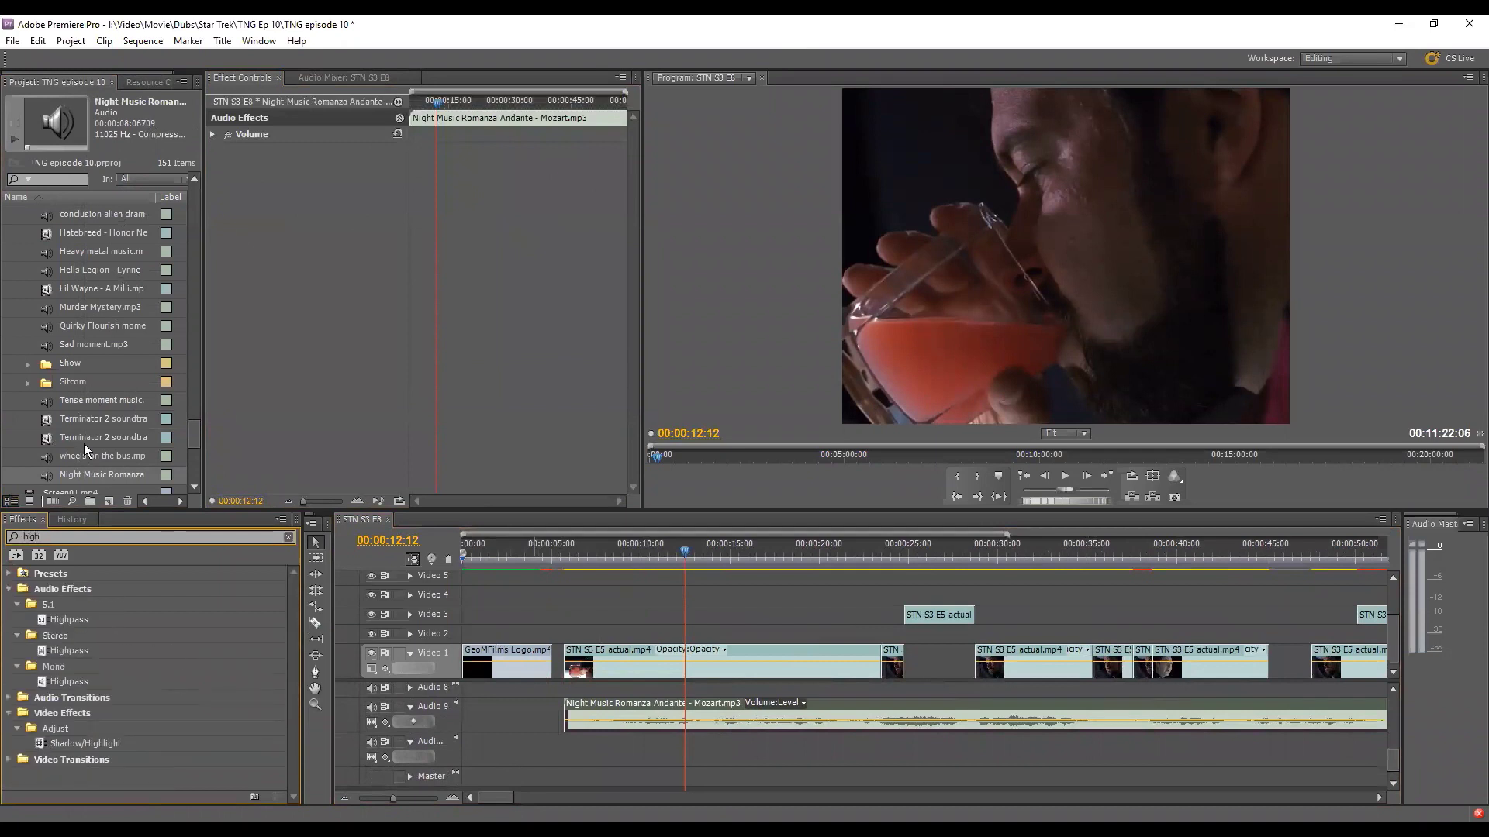
left_click(557, 552)
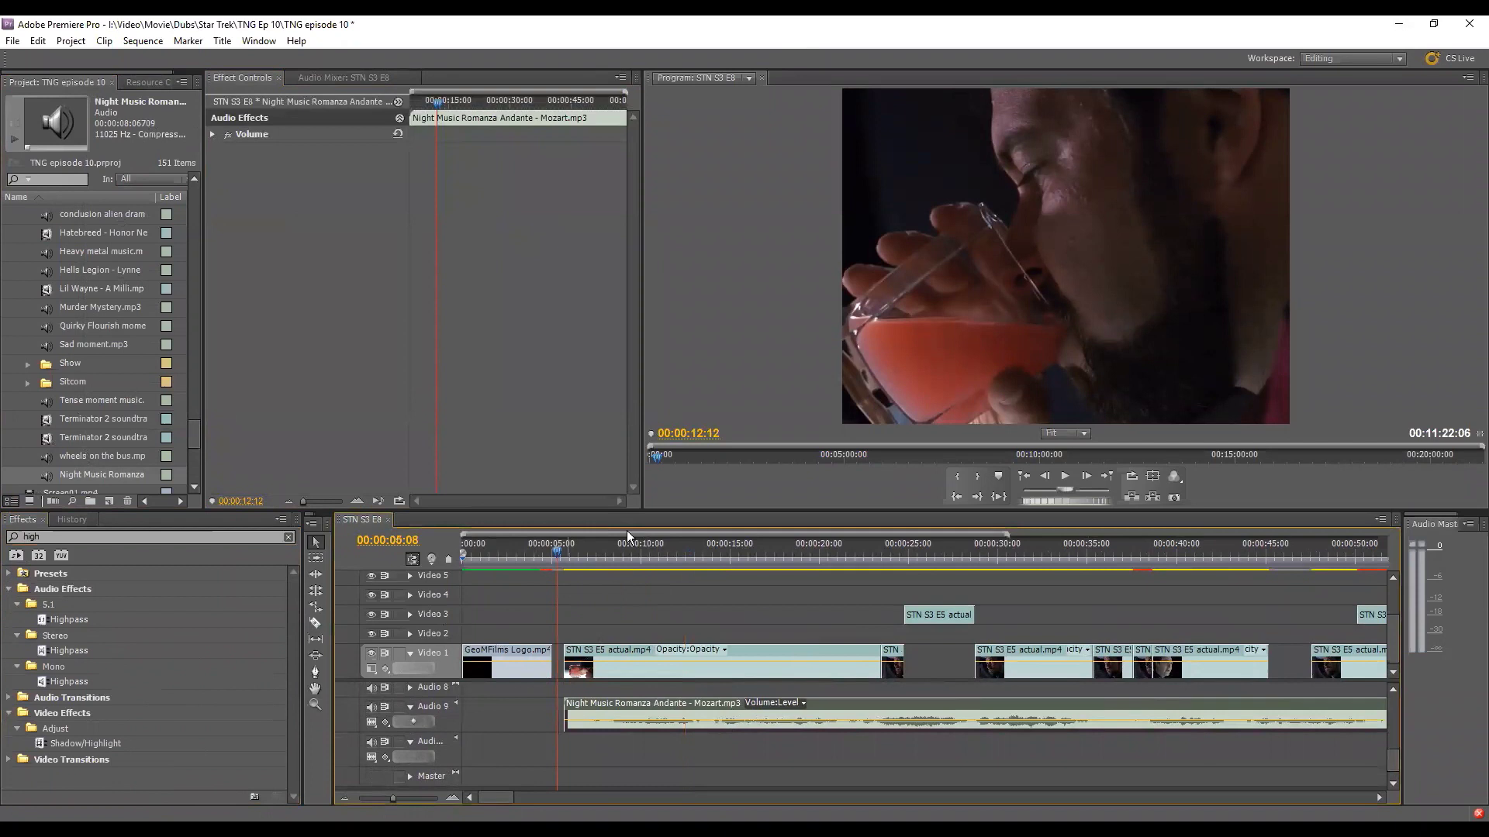
left_click(1071, 478)
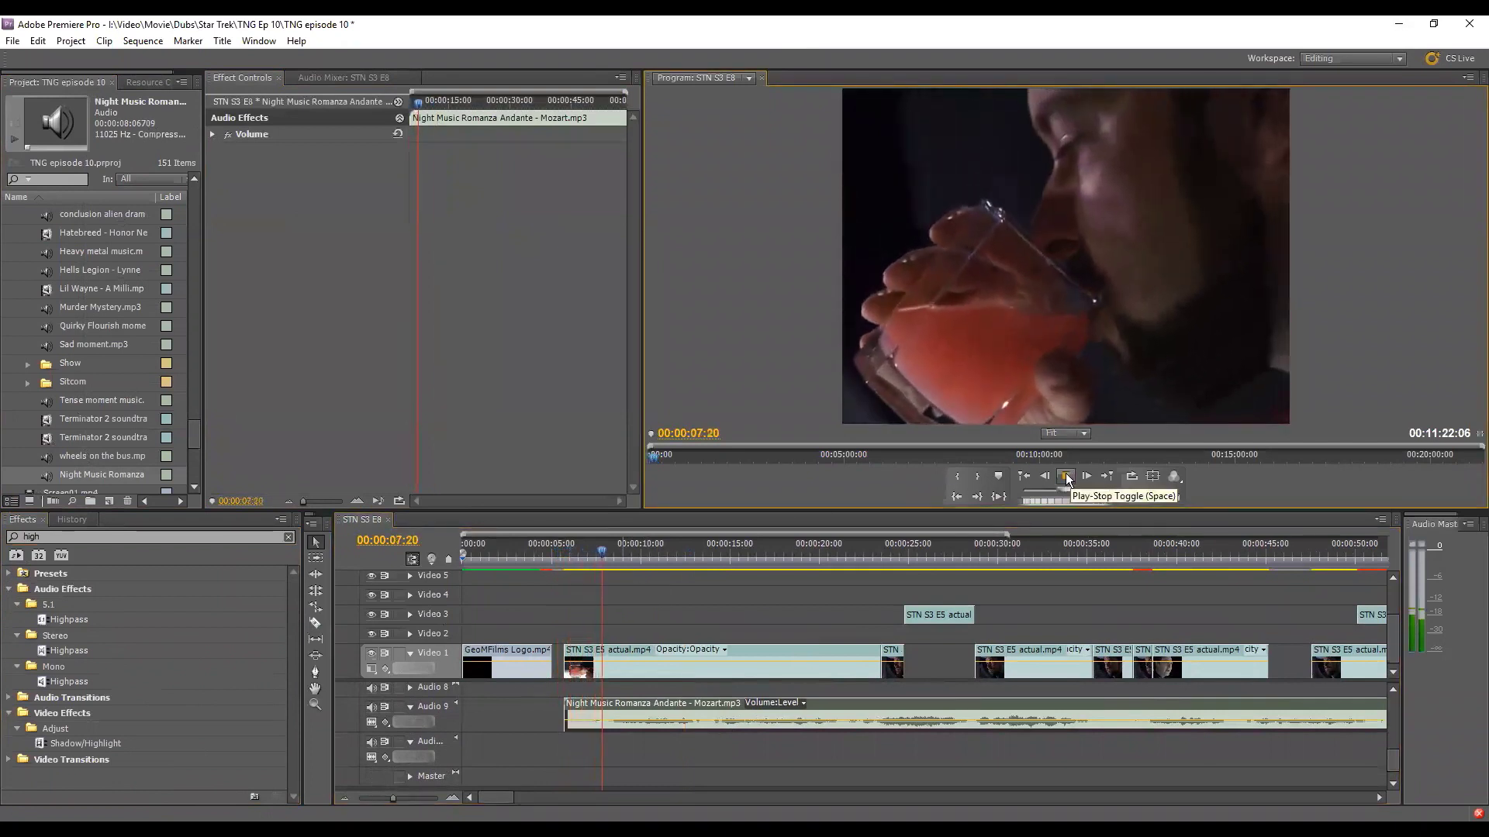
left_click(1067, 477)
Add the mono Highpass effect to the Night Music Romanza Andante clip, set its cutoff to 900 Hz, and expand its volume settings
left_click(75, 650)
left_click_drag(76, 648, 636, 707)
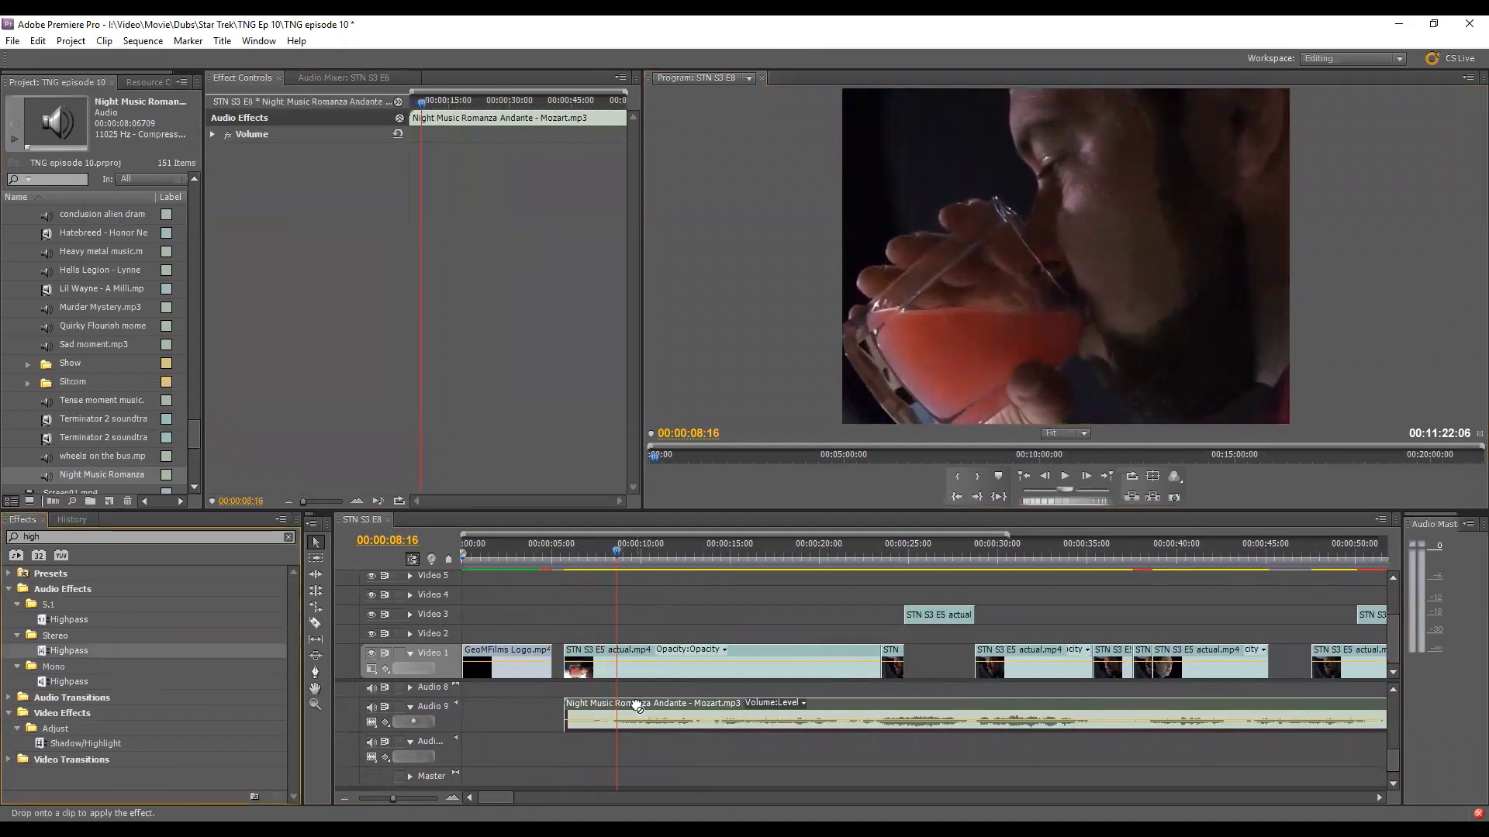
left_click(76, 685)
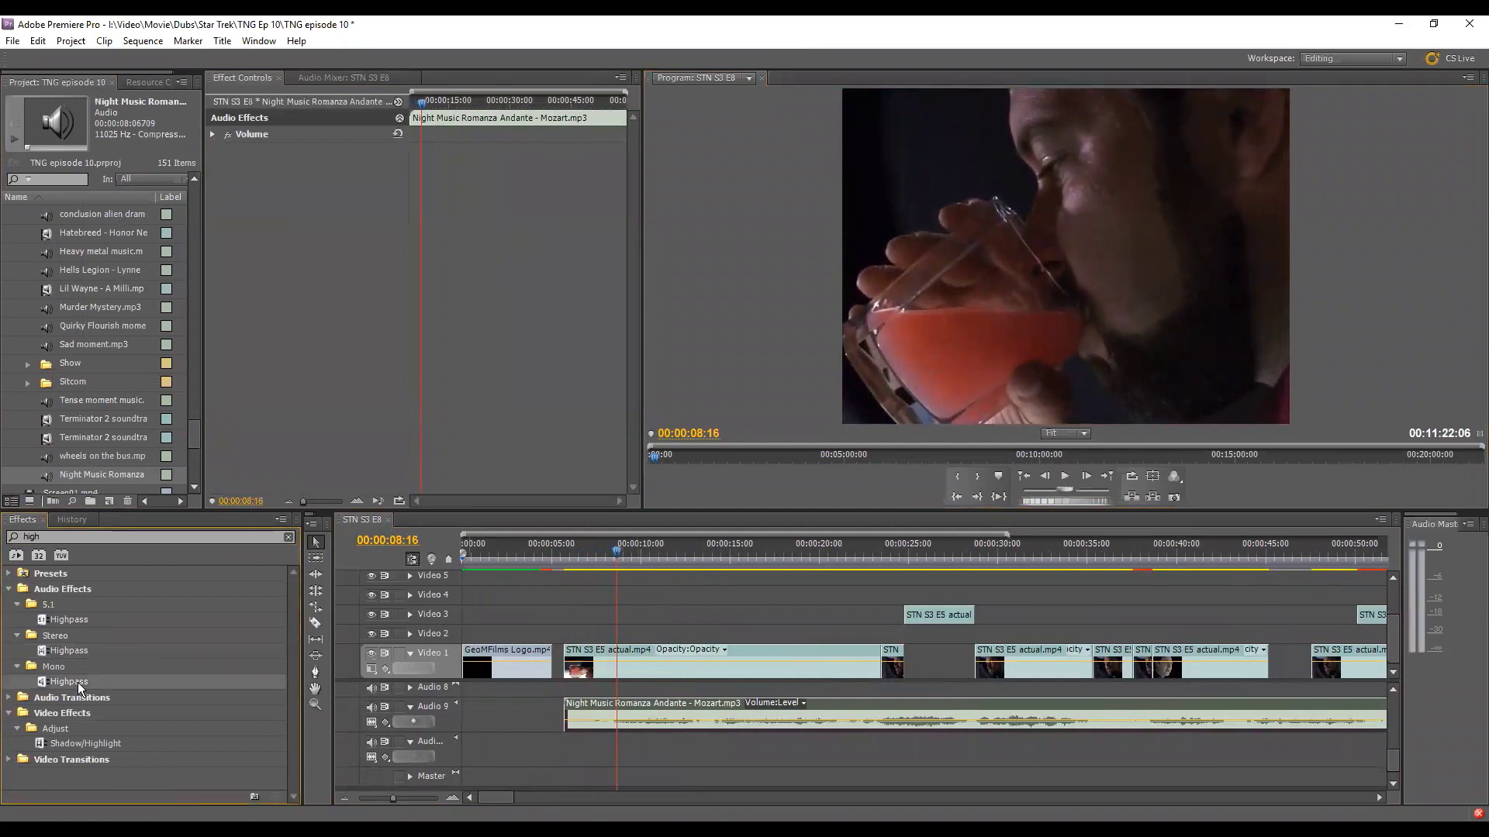
left_click_drag(77, 682, 215, 146)
left_click(212, 150)
left_click(320, 183)
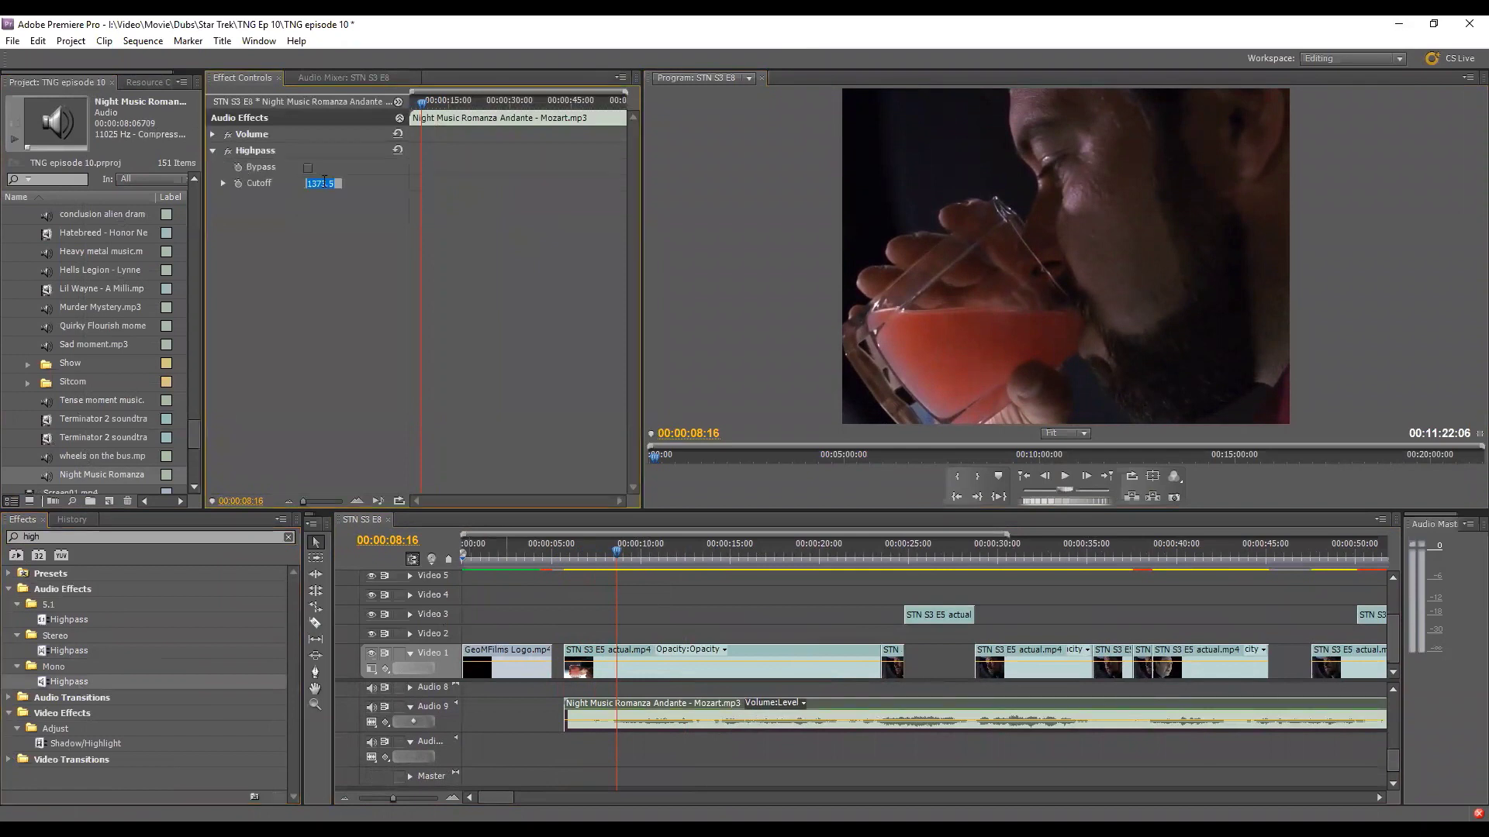
type("900")
key("Return")
left_click(211, 135)
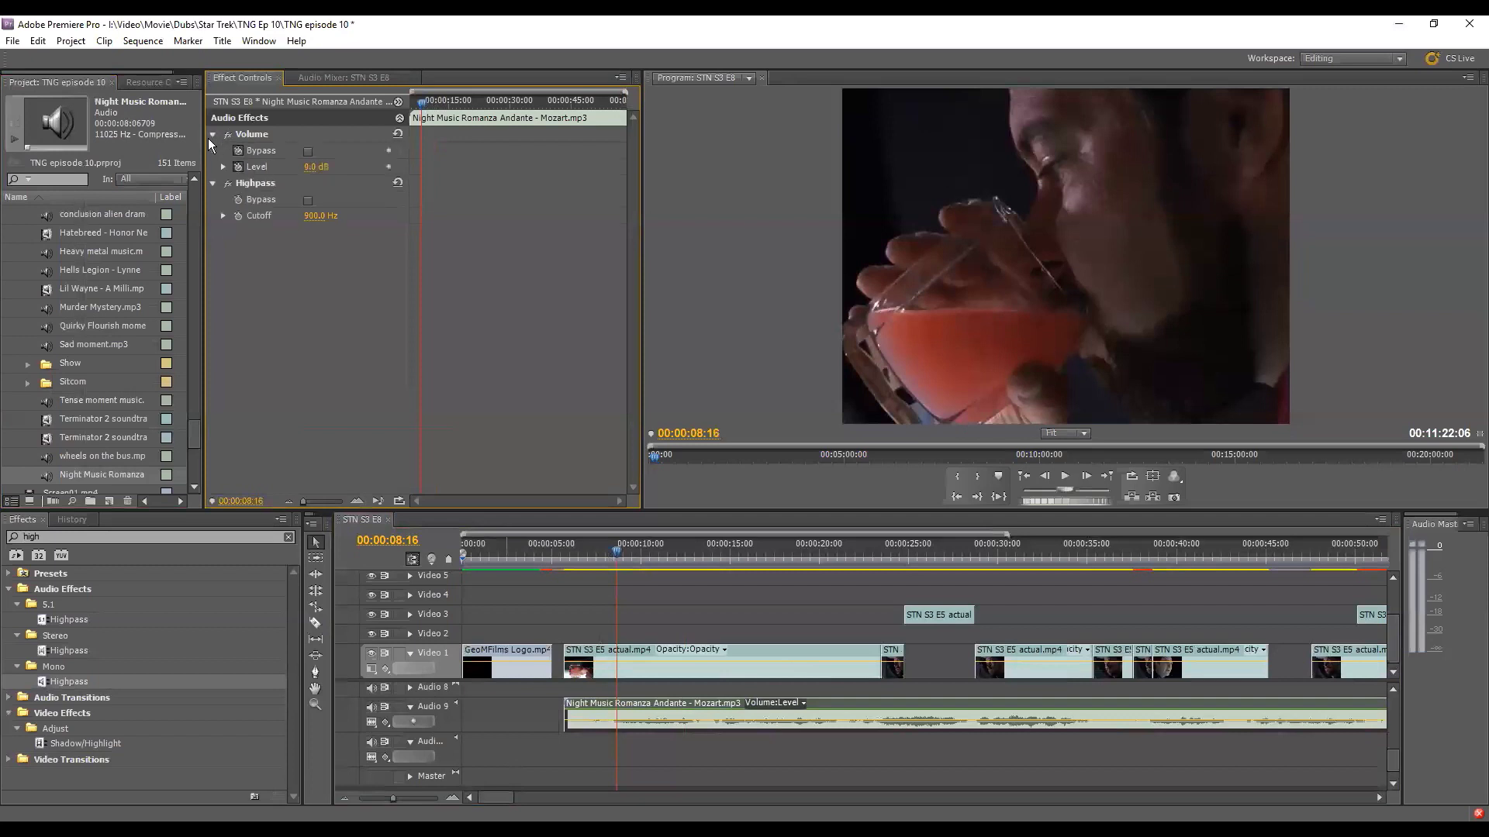
Bring the dialogue tracks into view and play back the scene from just before the end of Audio 2.wav
left_click_drag(598, 561, 795, 530)
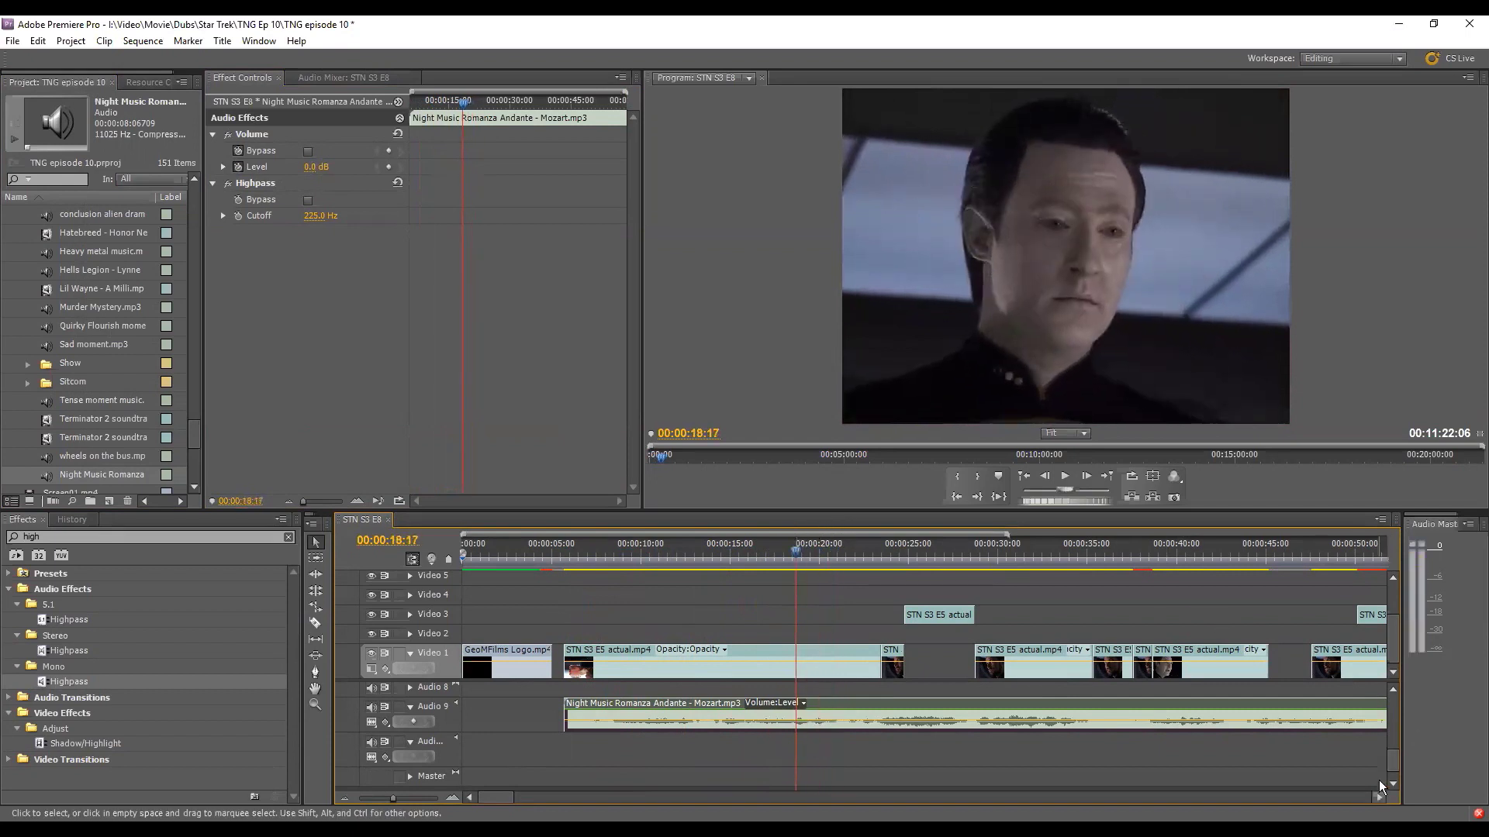
left_click_drag(1394, 763, 1390, 696)
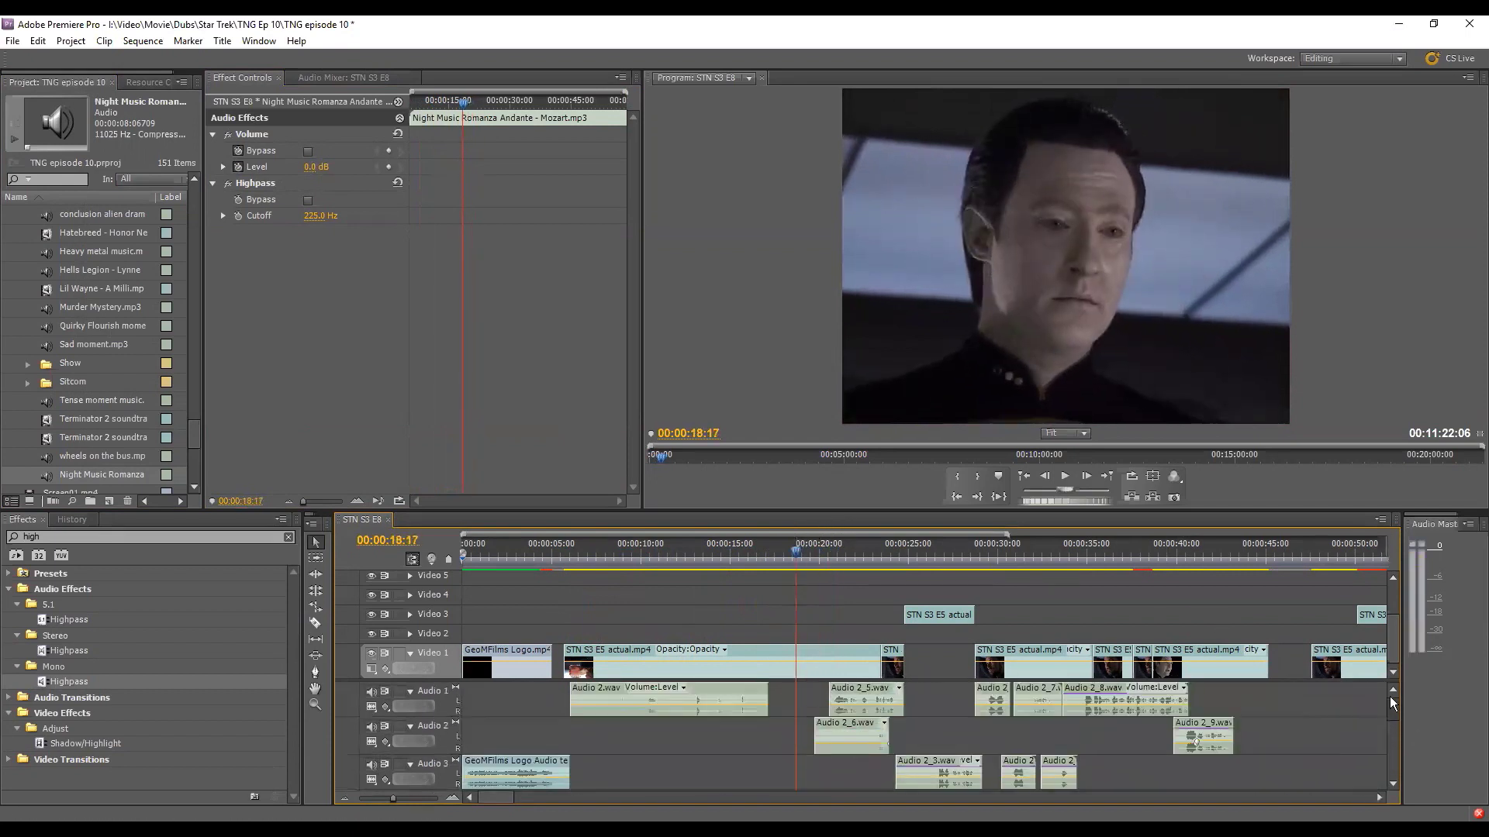
left_click(737, 555)
left_click(1066, 475)
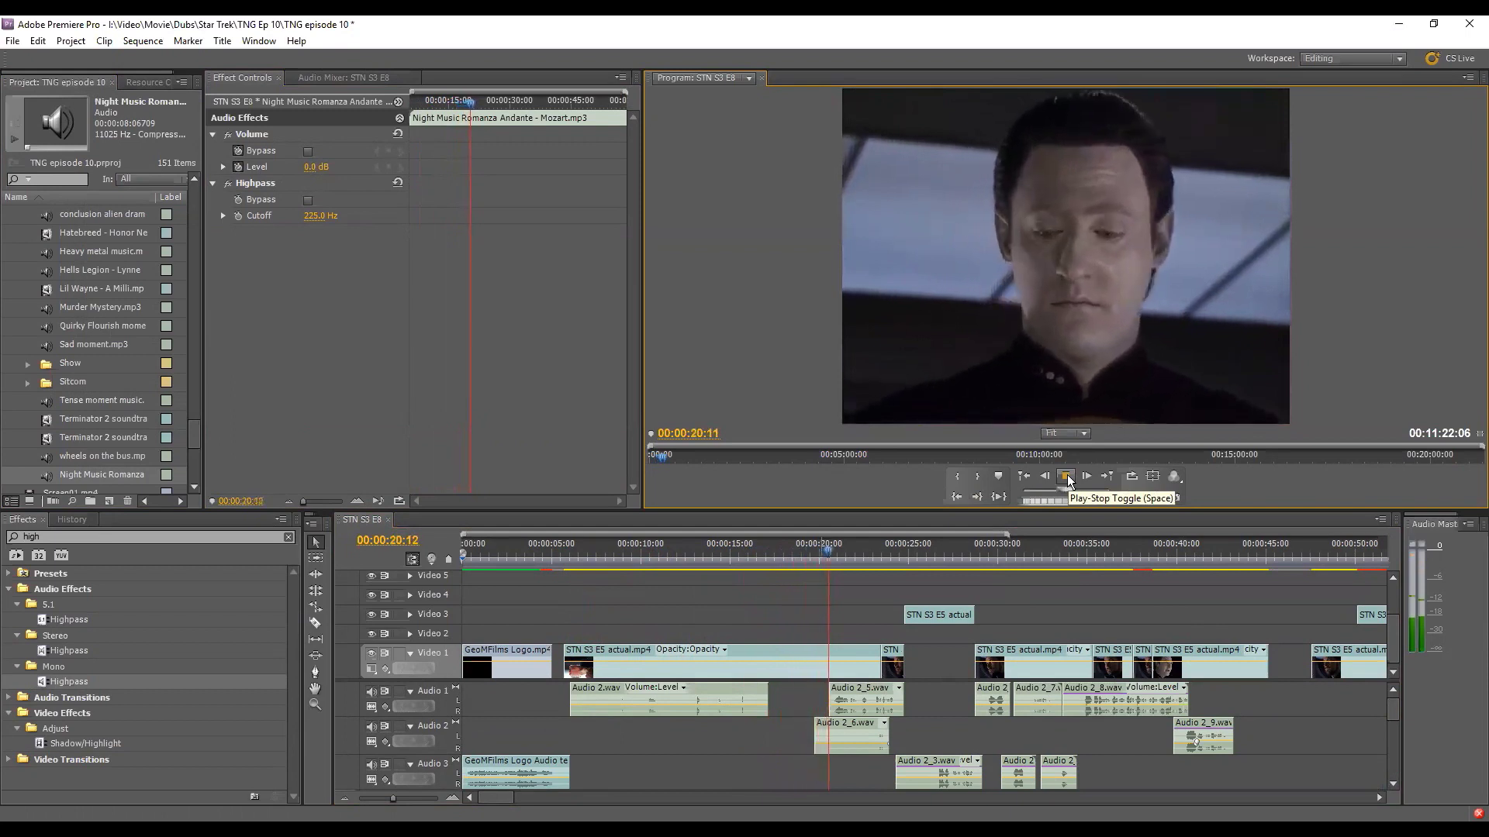
left_click(1066, 476)
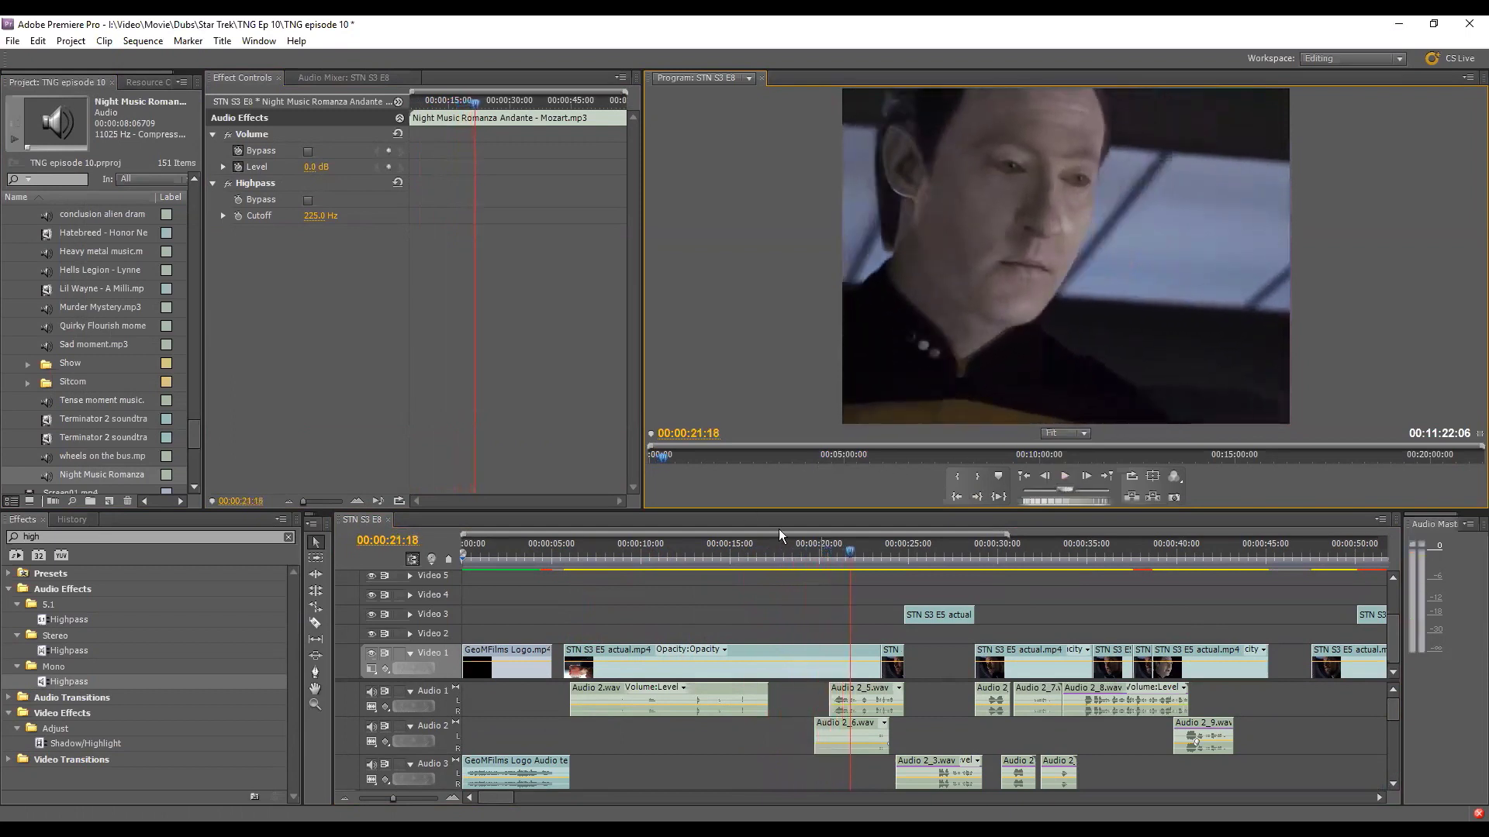
Try extending the start of Audio 2_5.wav back to about 00:00:18:00, play it, and trim the start back to 00:00:20:14
left_click_drag(830, 701, 735, 700)
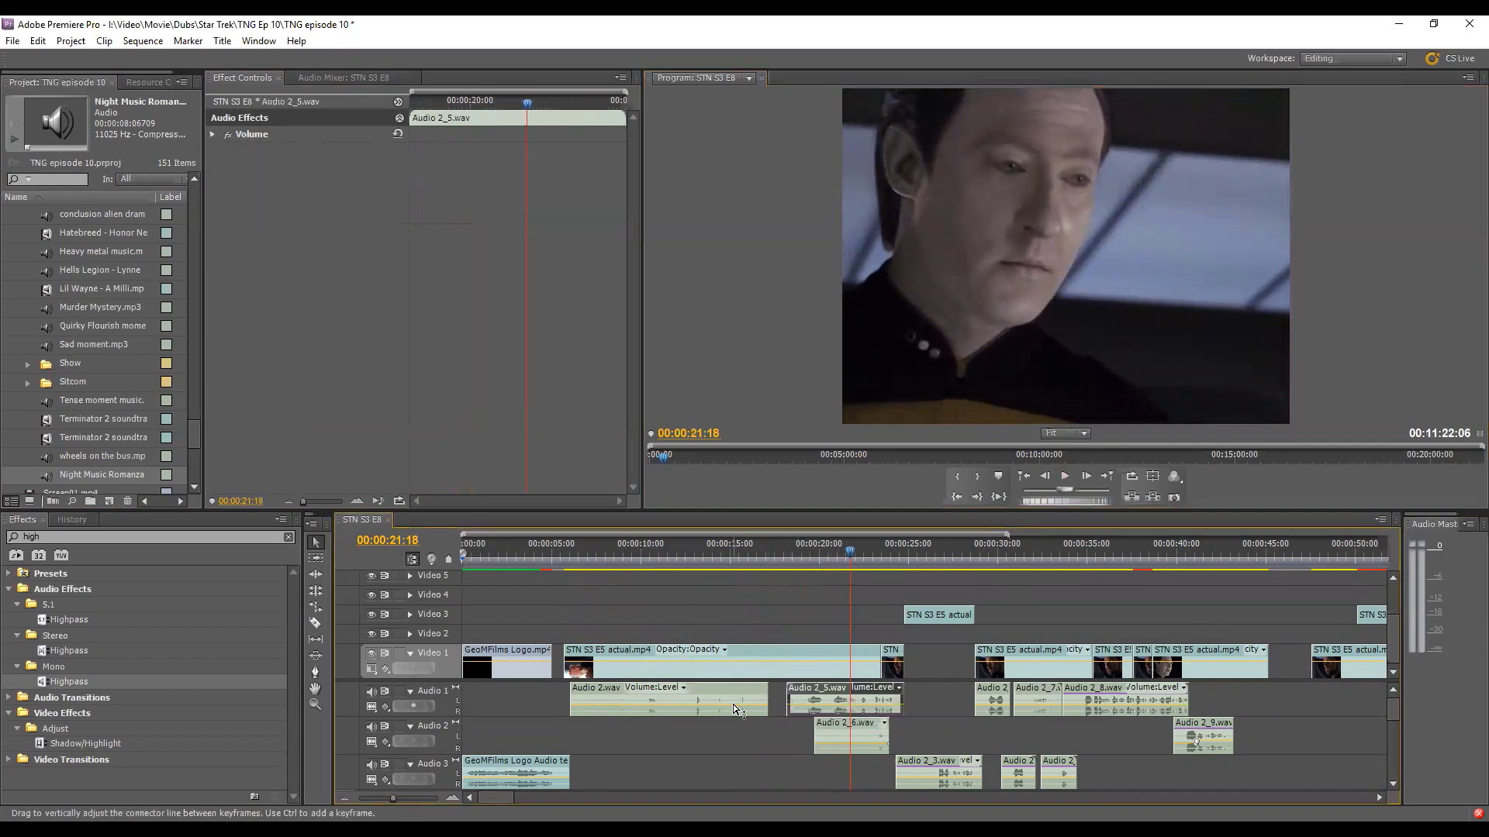
left_click(798, 551)
left_click(1067, 479)
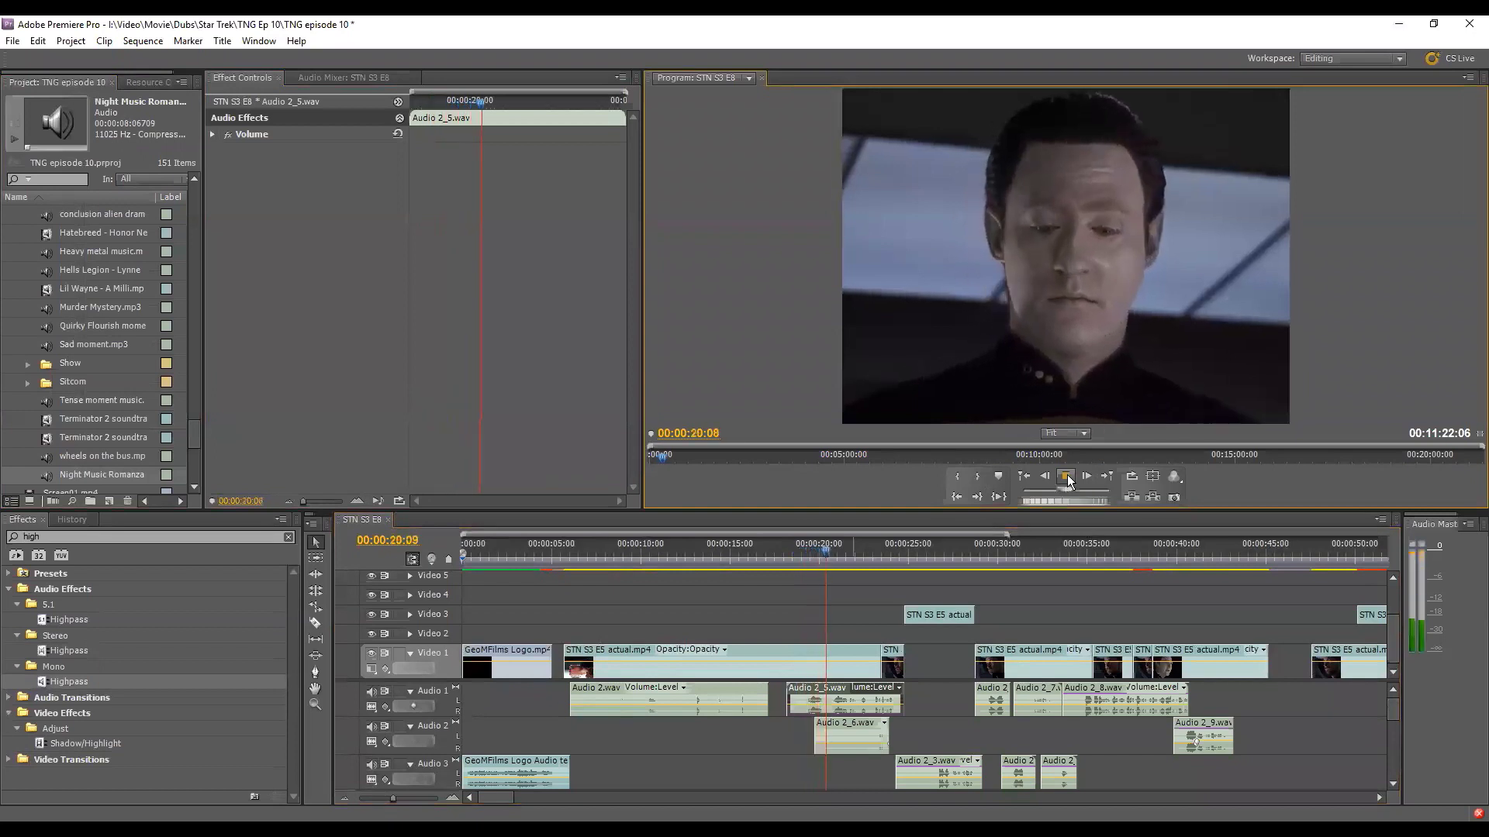
left_click(1068, 479)
left_click(802, 685)
left_click_drag(803, 685, 830, 685)
Audition the recorded dialogue takes, including Audio 2.wav, Audio 2_5.wav and Audio 2_7.wav, and play the sequence from 00:00:16:09
scroll(117, 349, "up", 2)
scroll(124, 341, "down", 5)
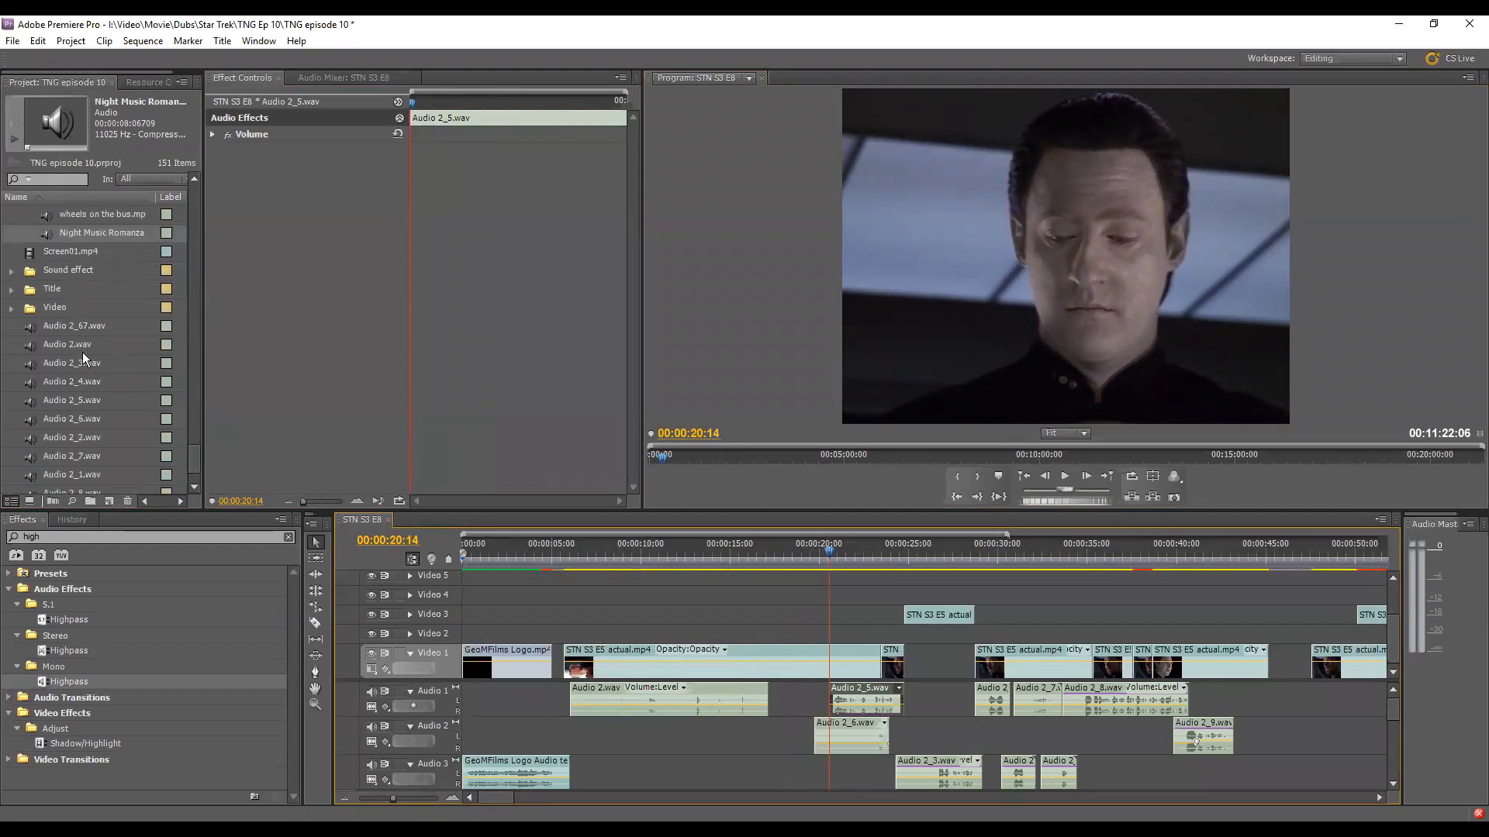
double_click(37, 364)
left_click(31, 345)
double_click(31, 327)
left_click(422, 476)
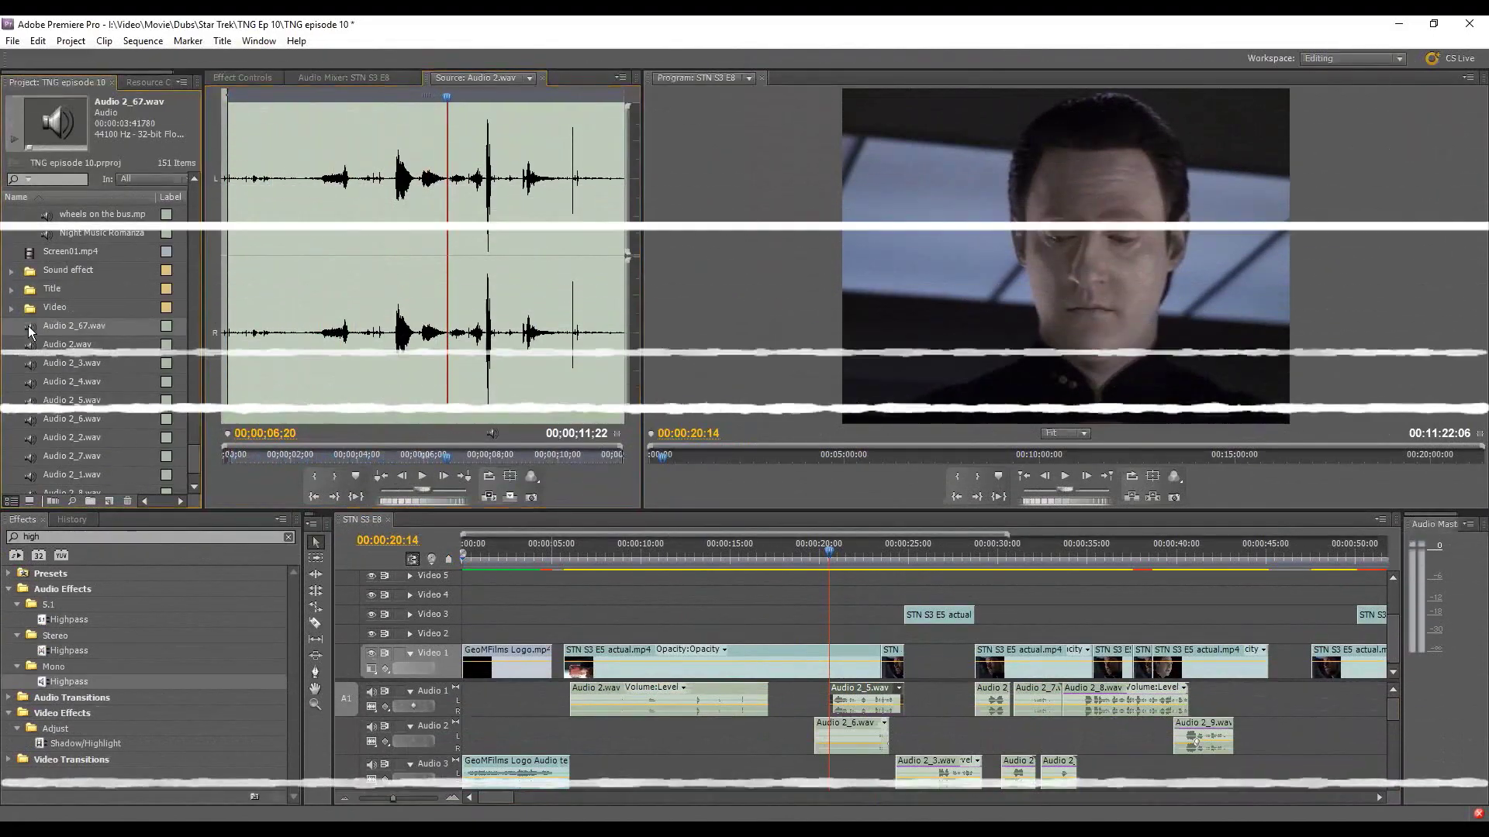
double_click(31, 401)
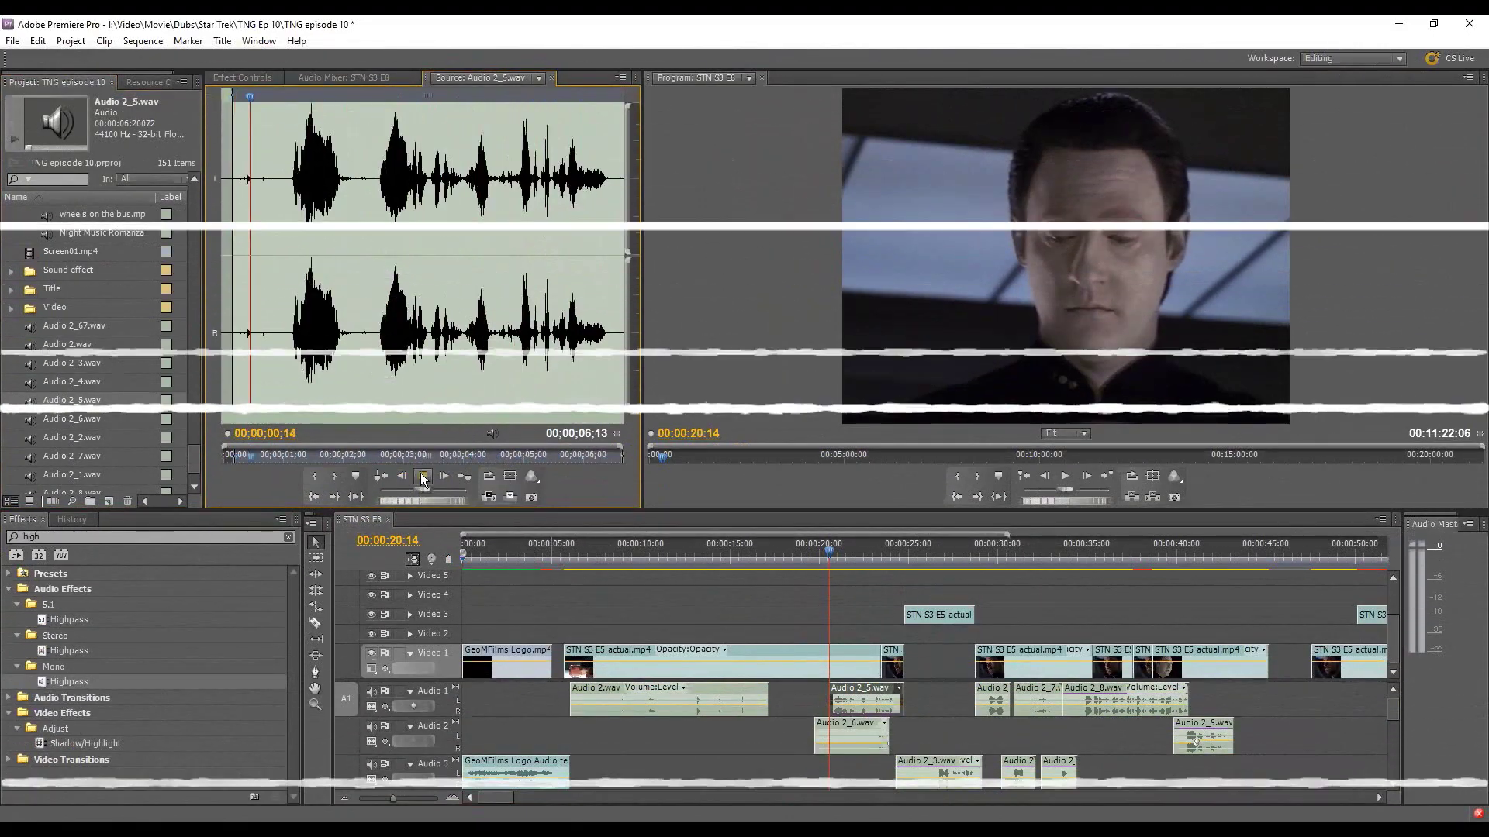
left_click(758, 553)
double_click(31, 458)
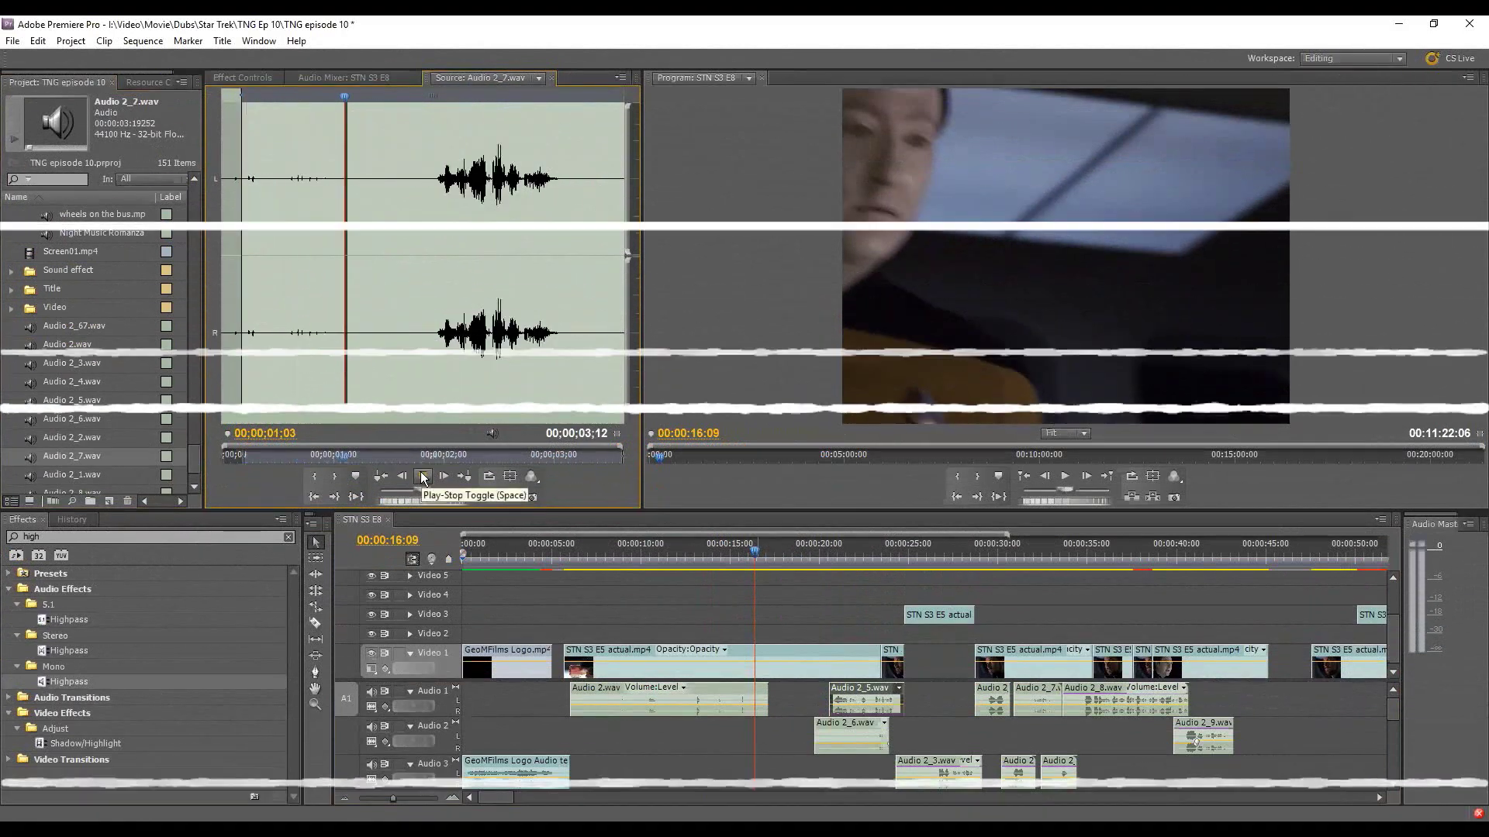
left_click(1066, 476)
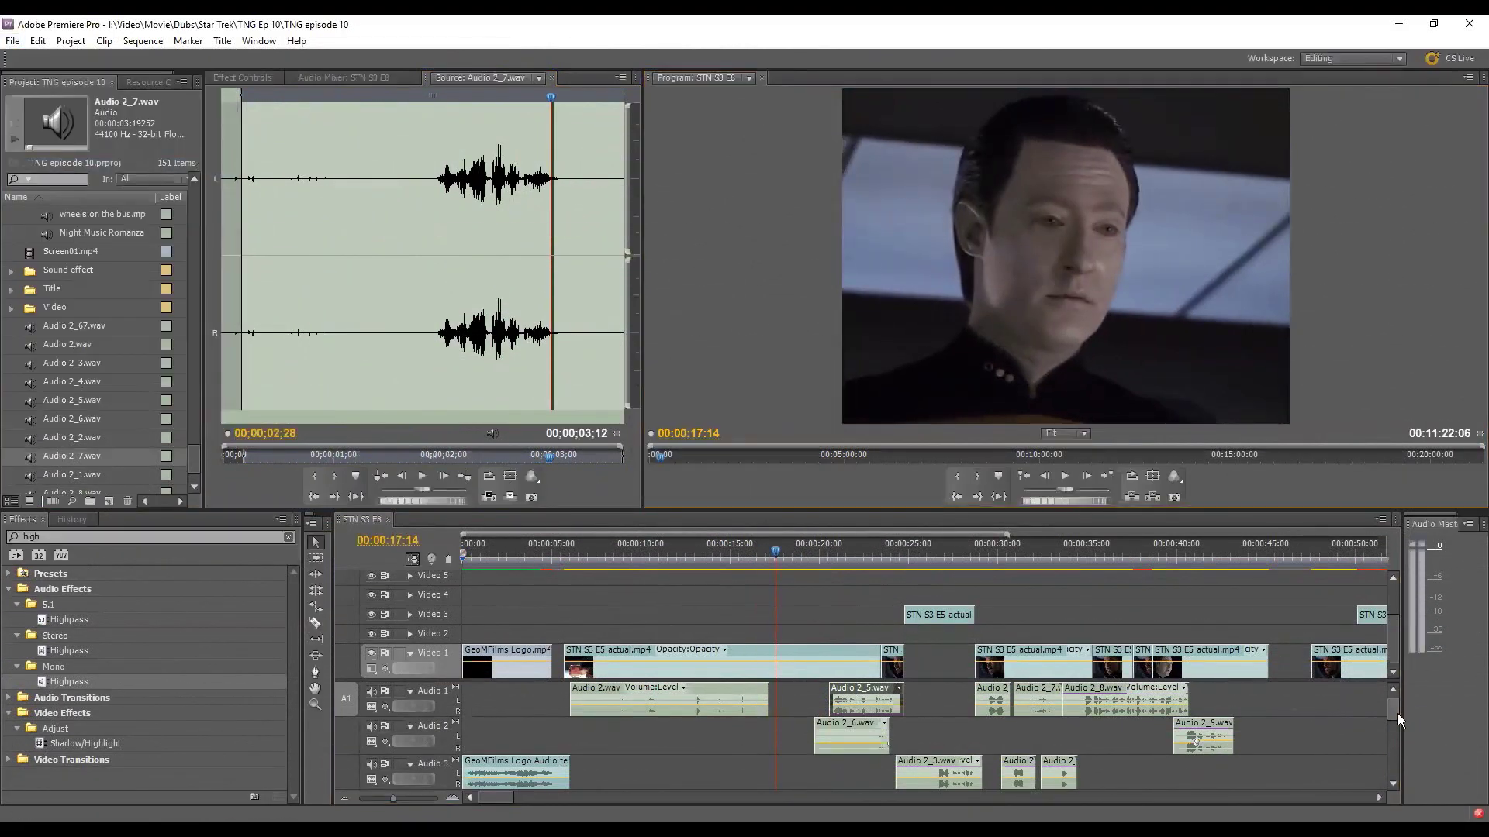
Show the volume and Highpass settings of the Night Music Romanza Andante clip on Audio 9
left_click_drag(1396, 714, 1401, 754)
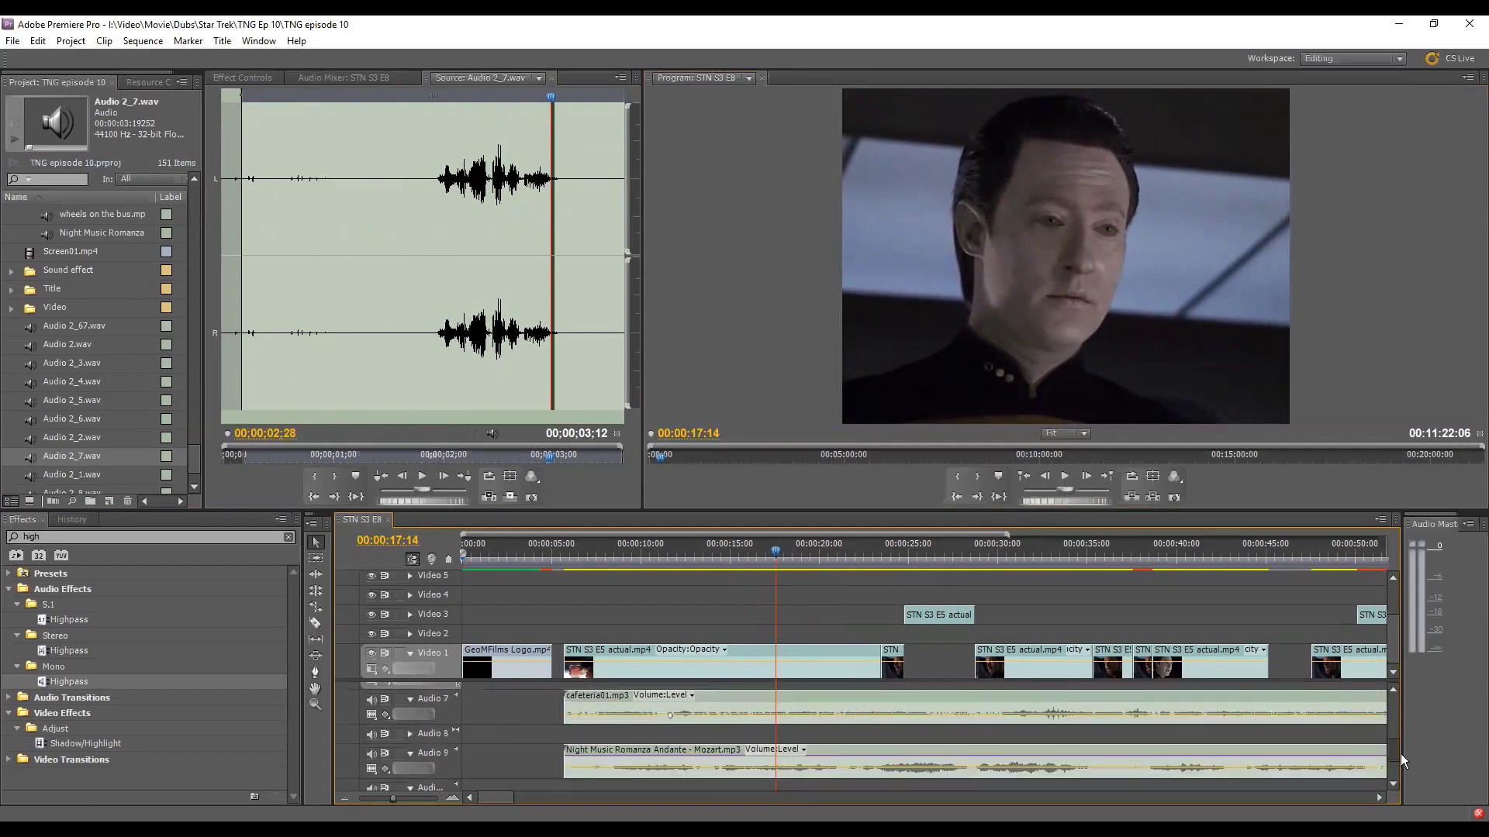
left_click(667, 752)
left_click(230, 82)
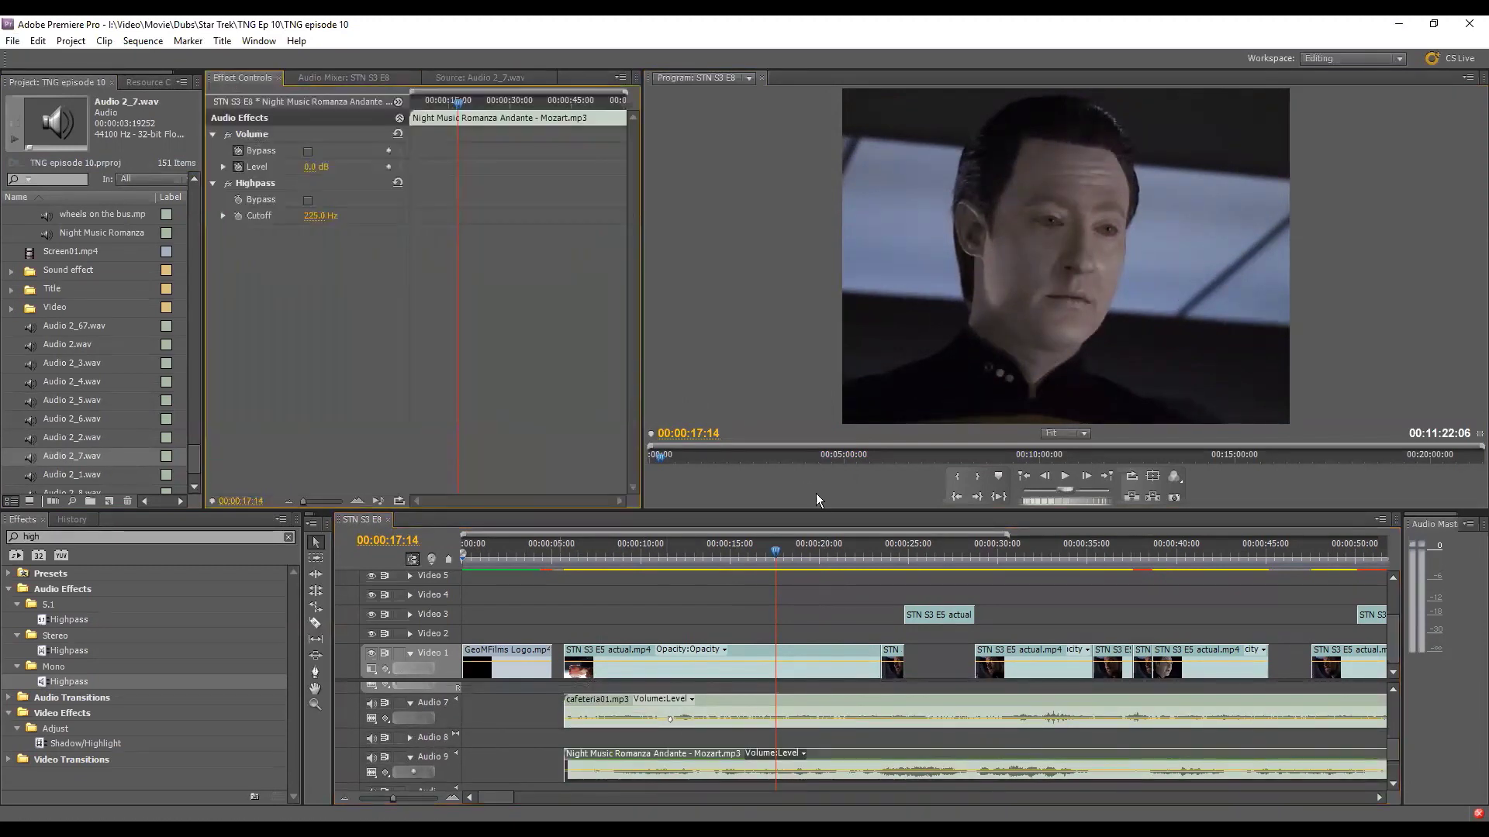
Record a new dialogue line on Audio 2 at about 00:00:15:00 with the audio mixer, and play the scene up to 00:00:43:04
left_click(746, 557)
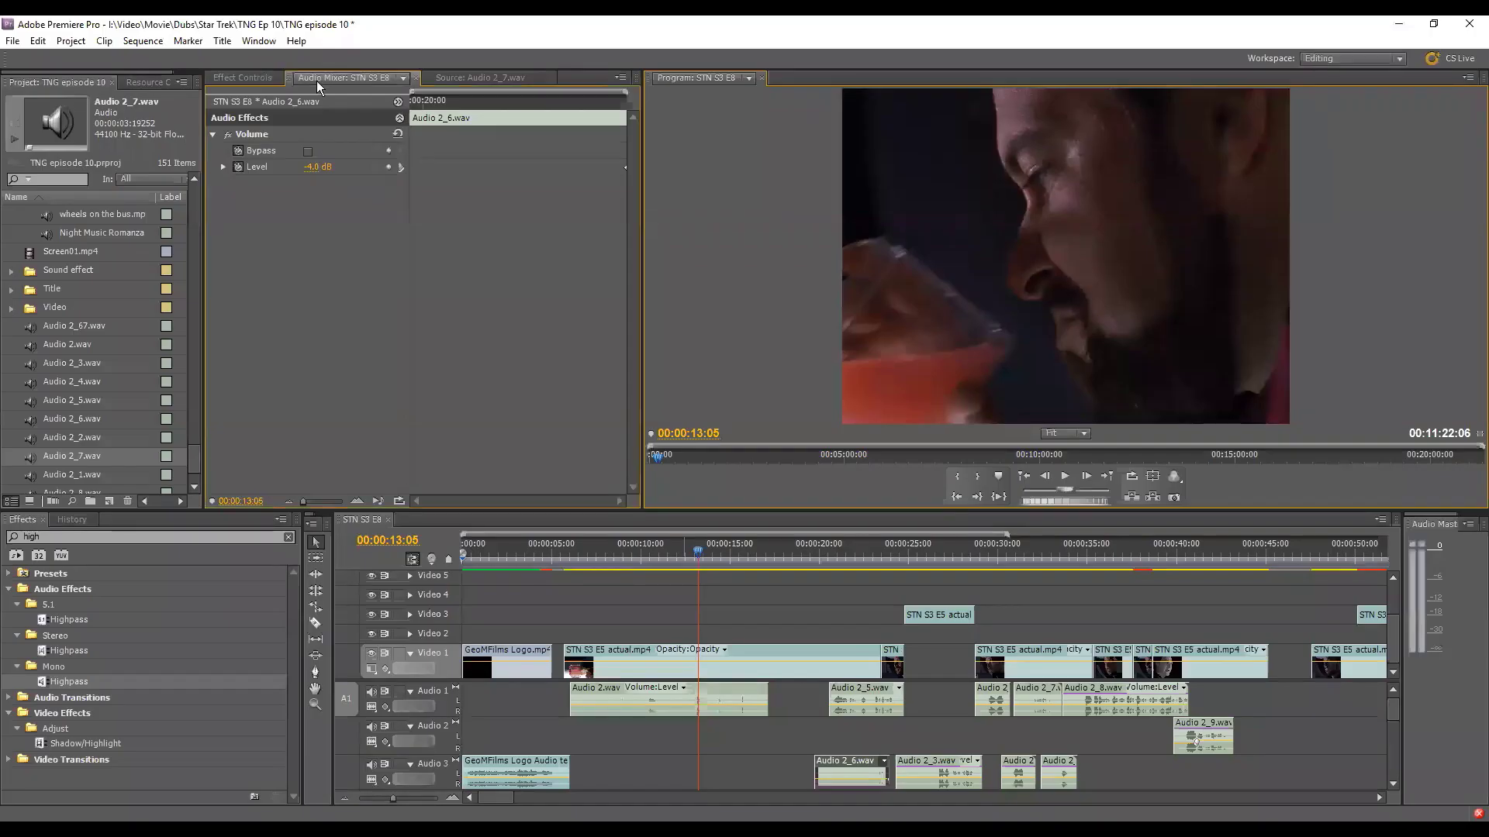
left_click(318, 78)
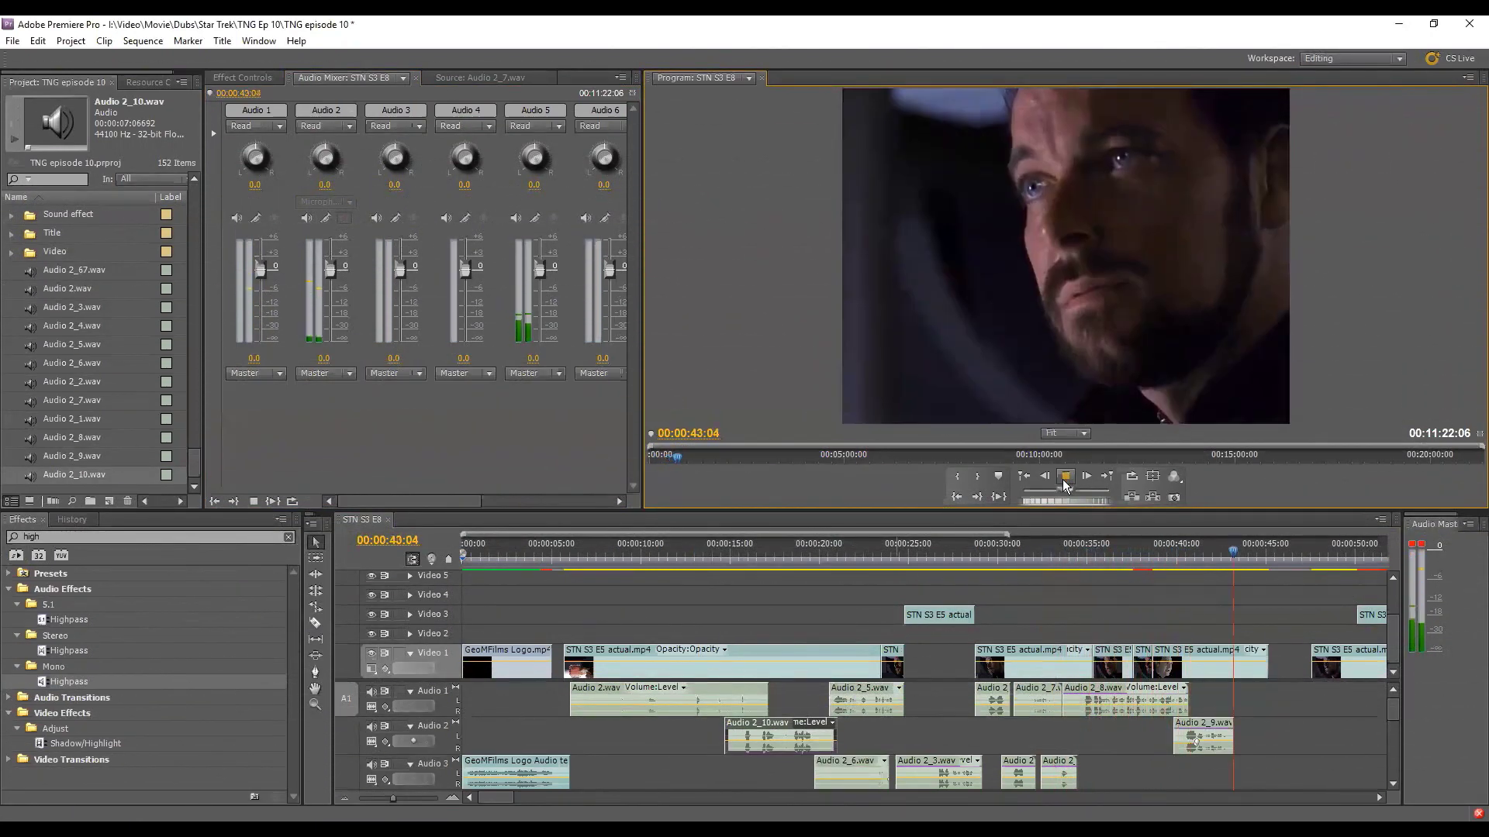
left_click(1064, 479)
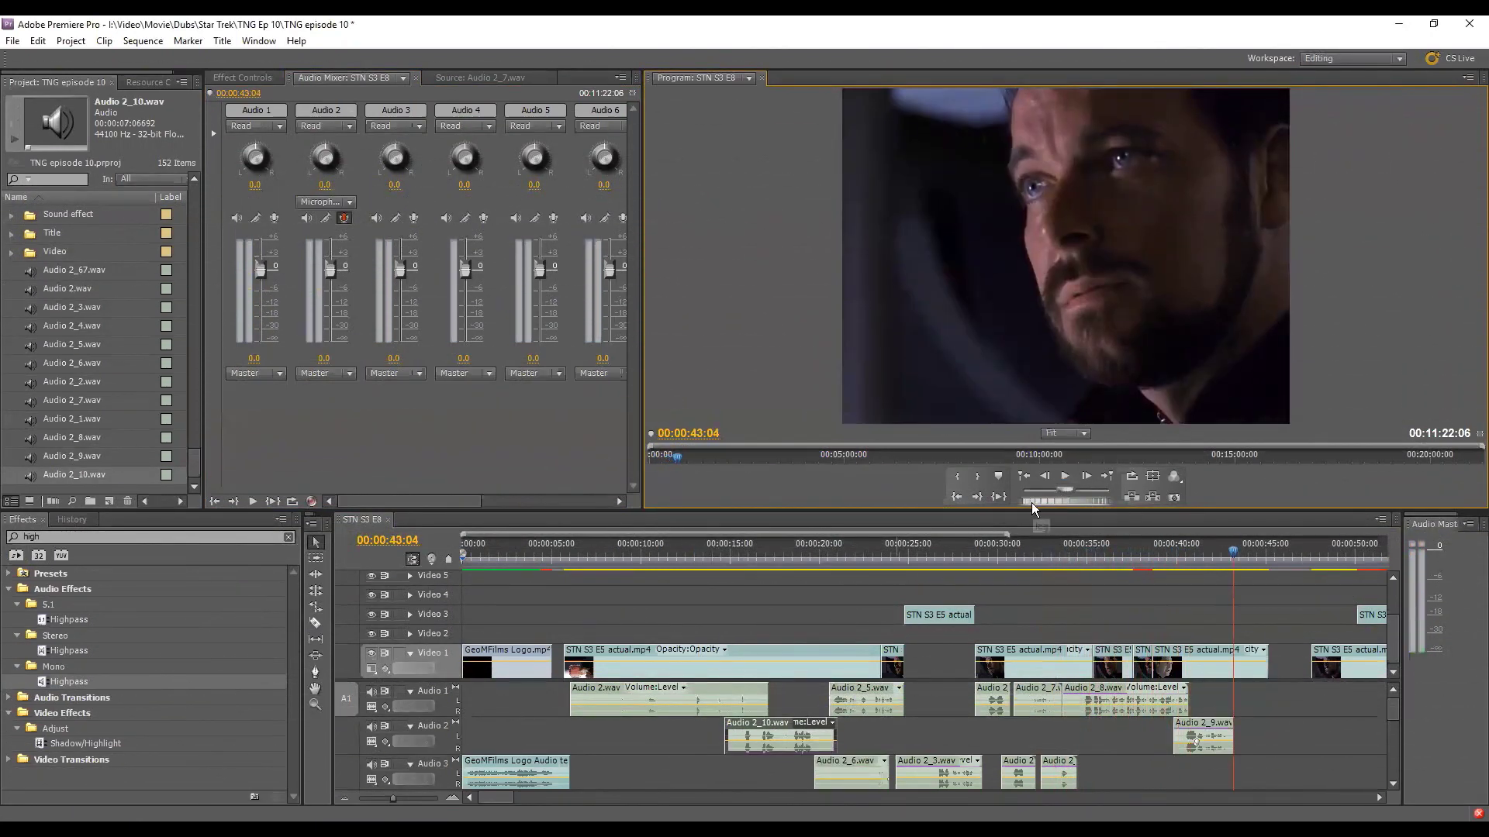
Move the first Video 4 clip to about 00:01:13:00 and save the project
left_click(1381, 799)
left_click(1380, 797)
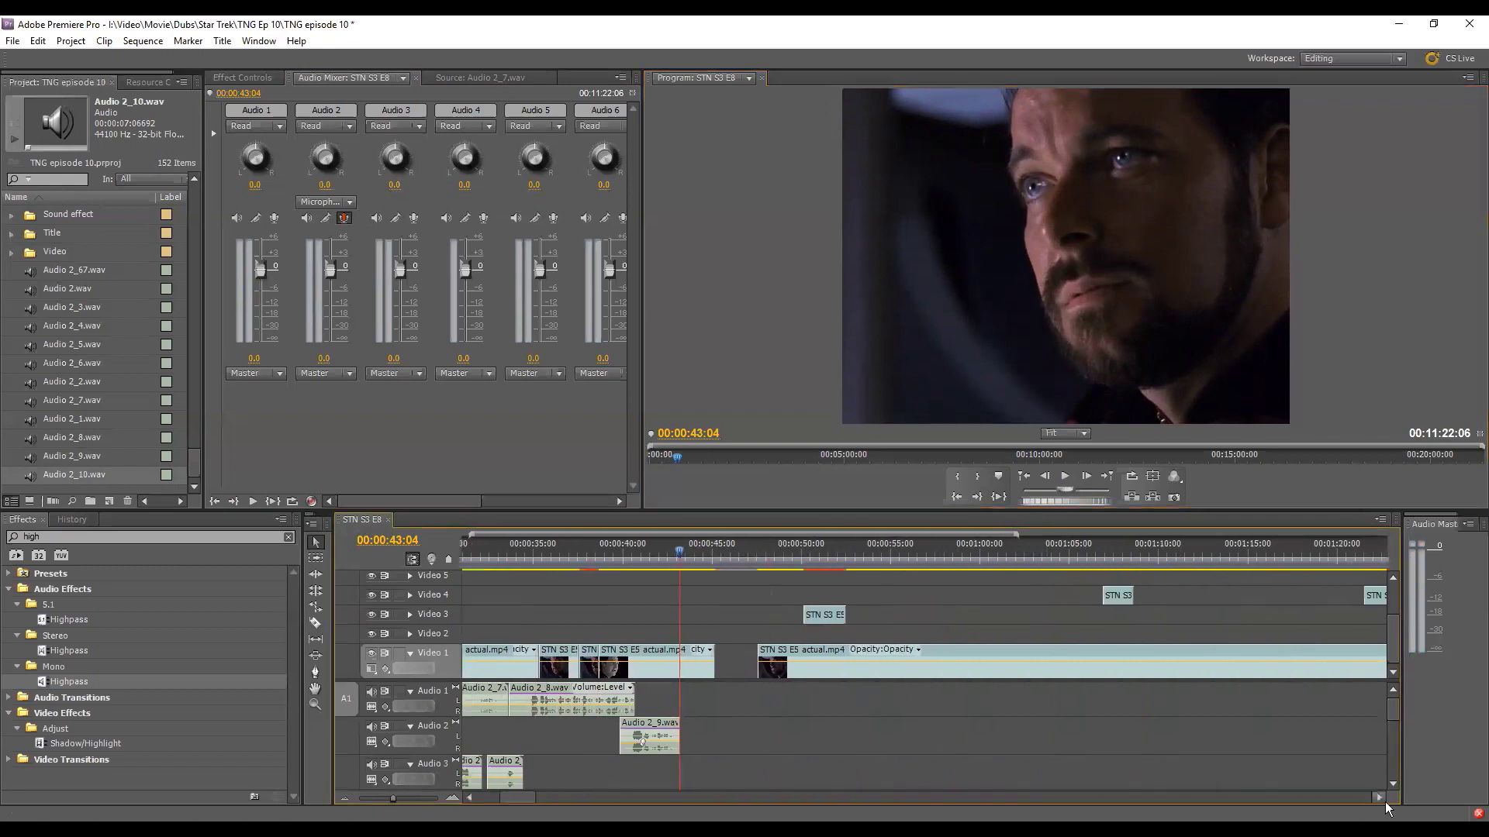
left_click(346, 801)
left_click(346, 801)
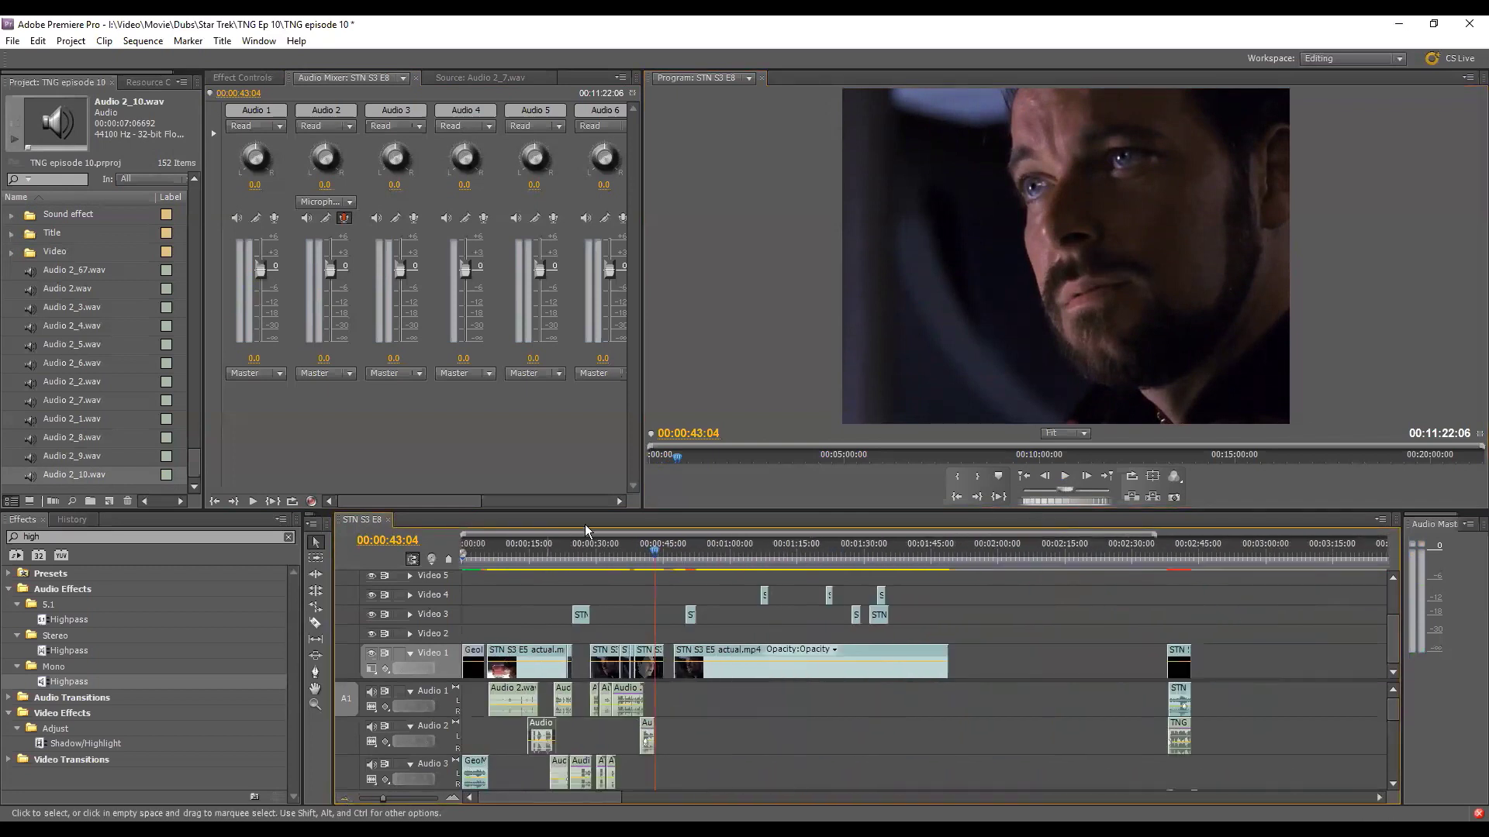
left_click(453, 798)
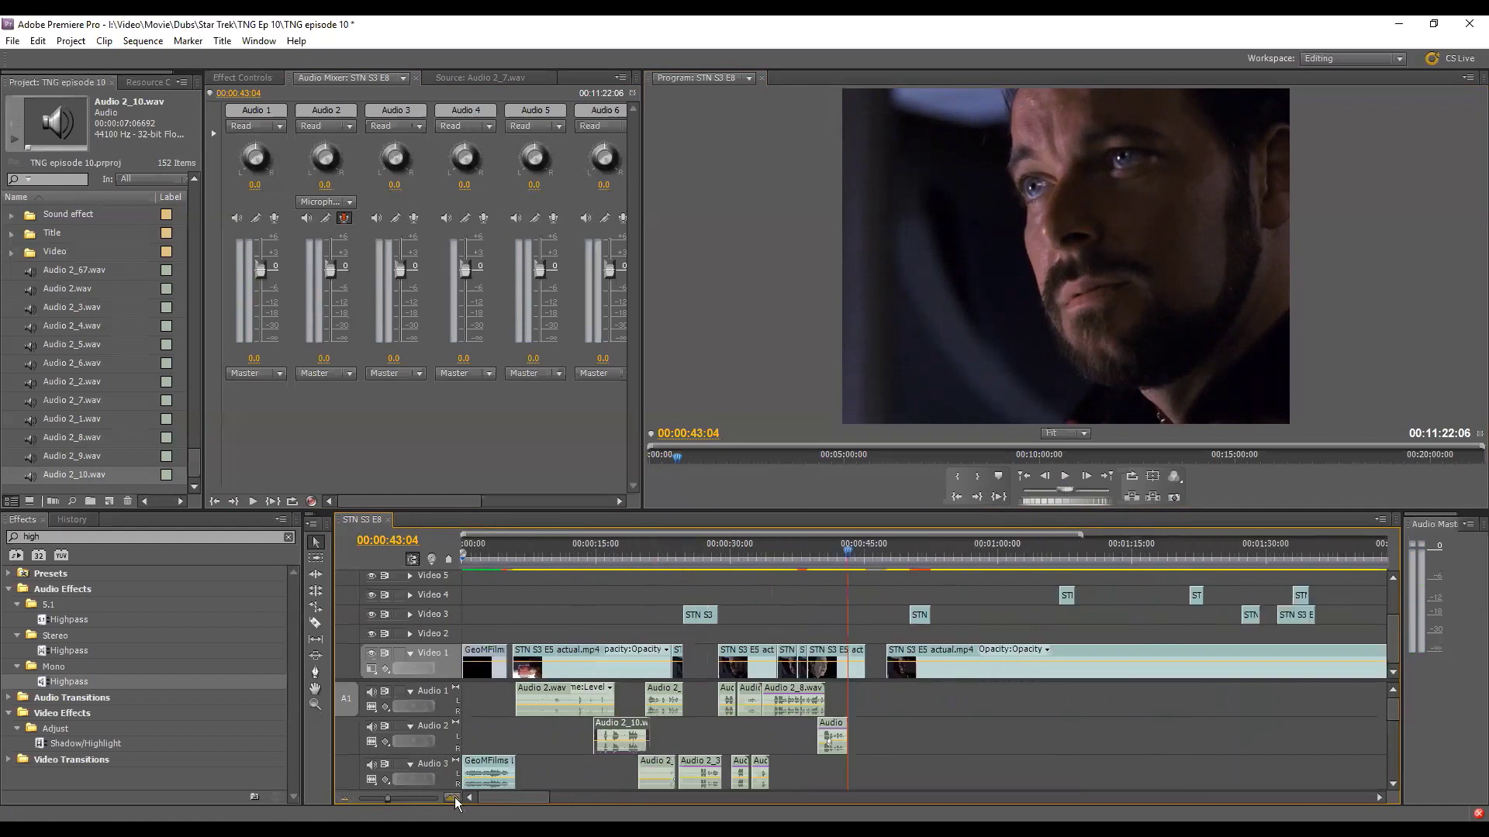
left_click(1379, 797)
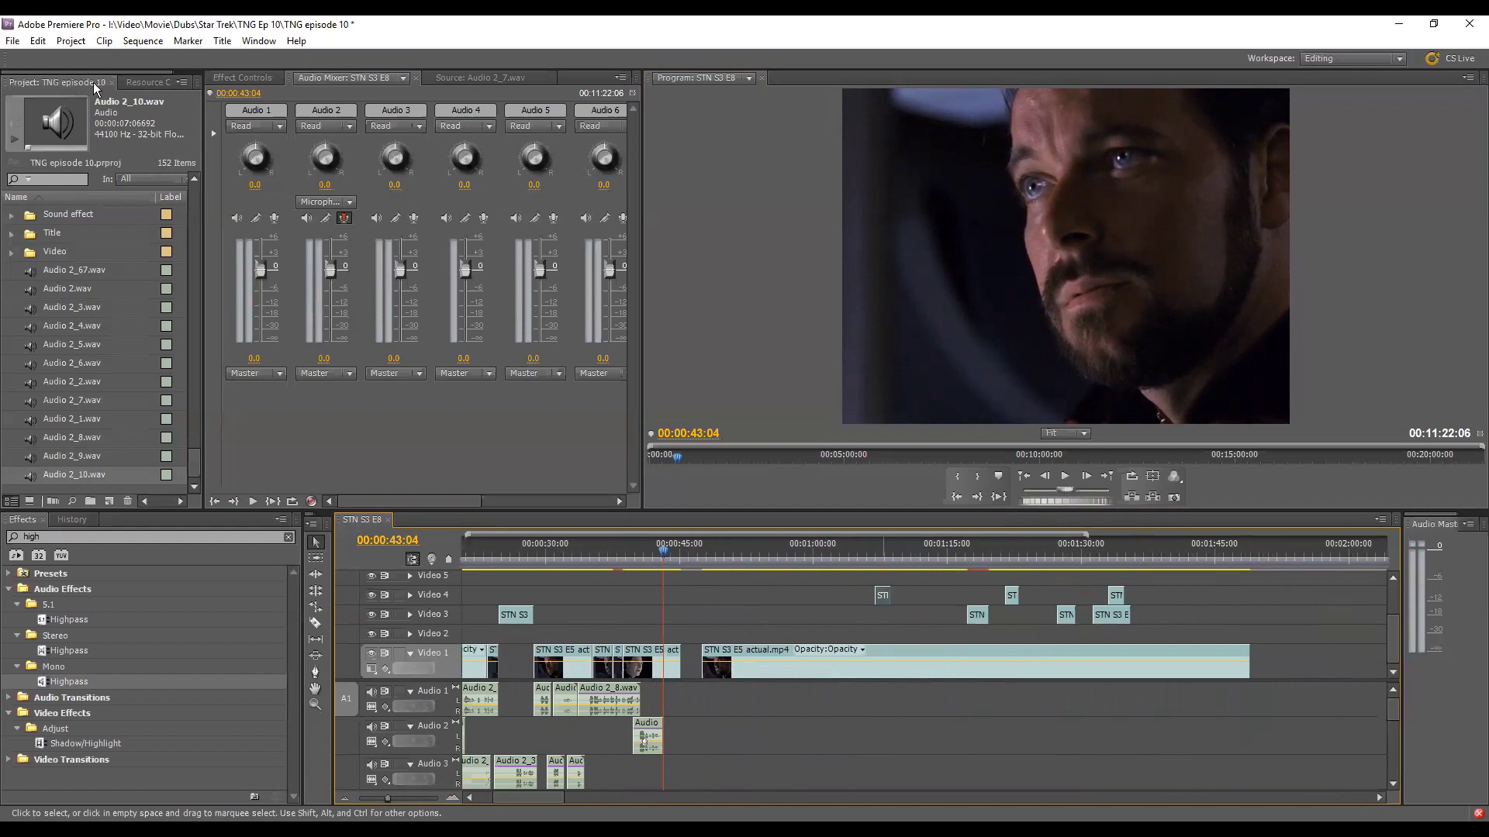
left_click(13, 40)
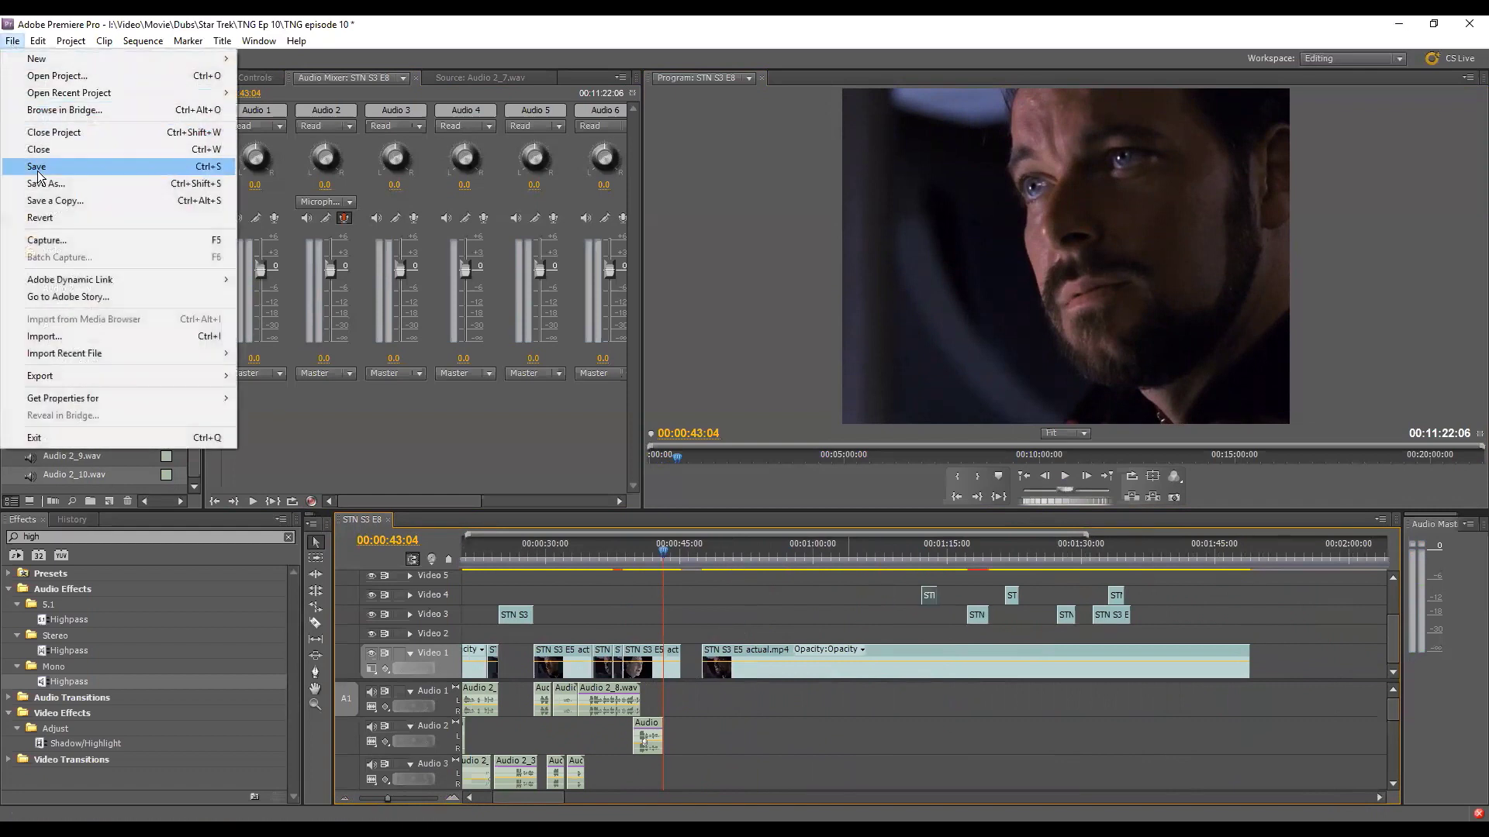
left_click(38, 168)
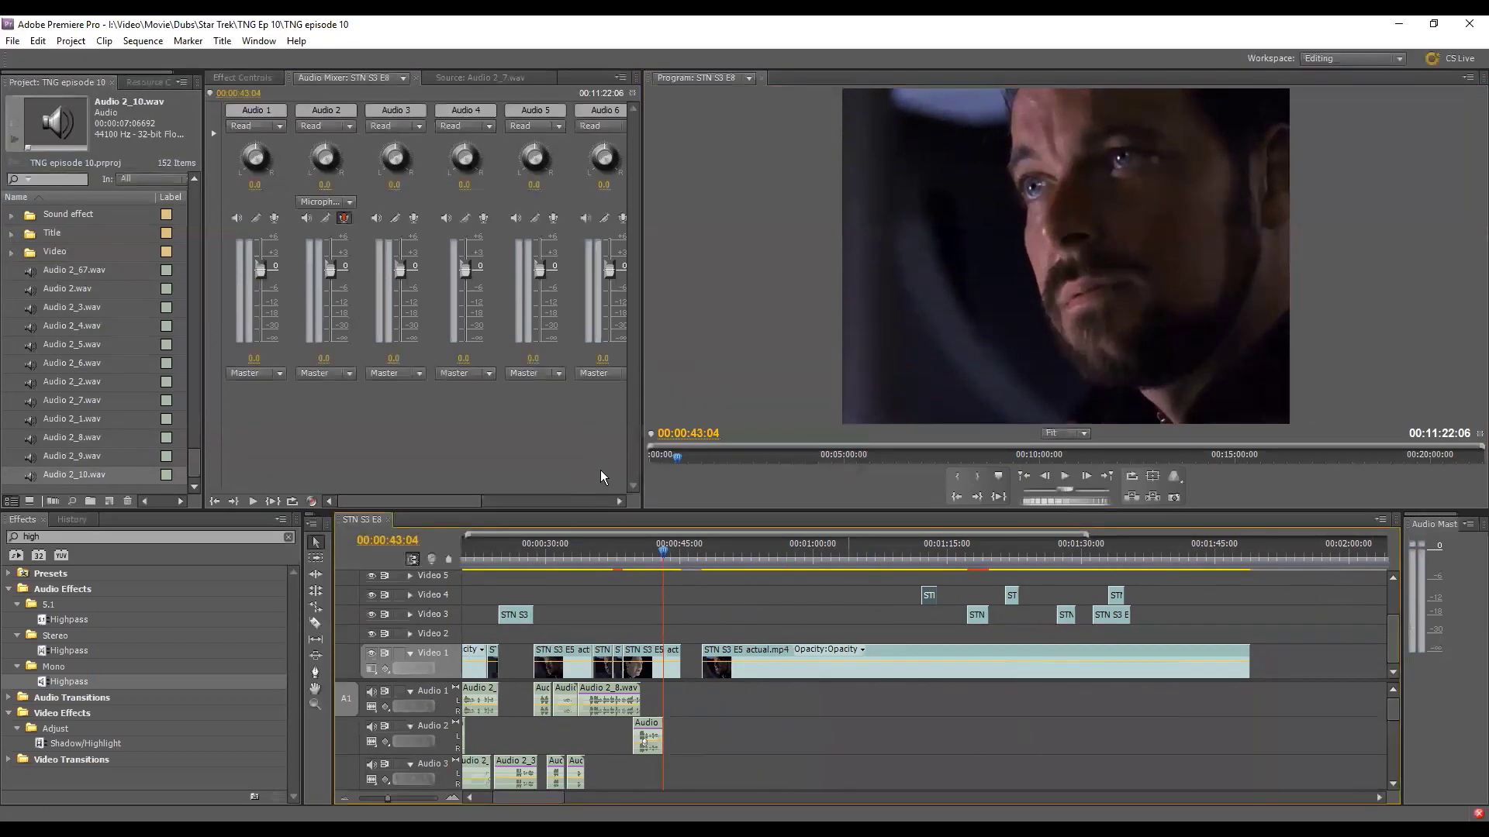
Play back the scene from 00:00:42:18 and record a new dialogue line on Audio 2, stopping at 00:00:52:02
left_click(655, 557)
left_click_drag(656, 559, 659, 563)
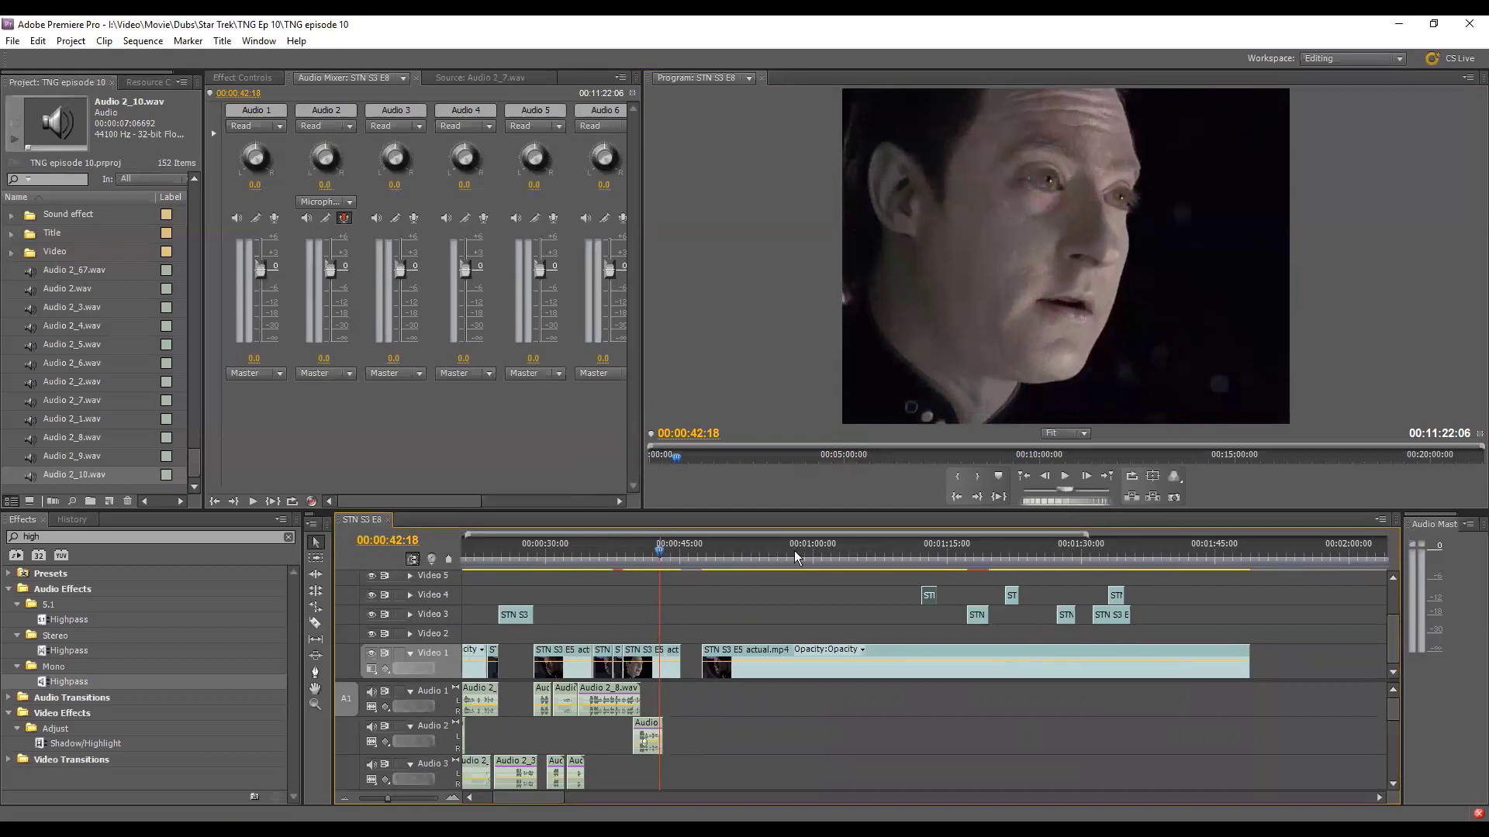
left_click(1073, 481)
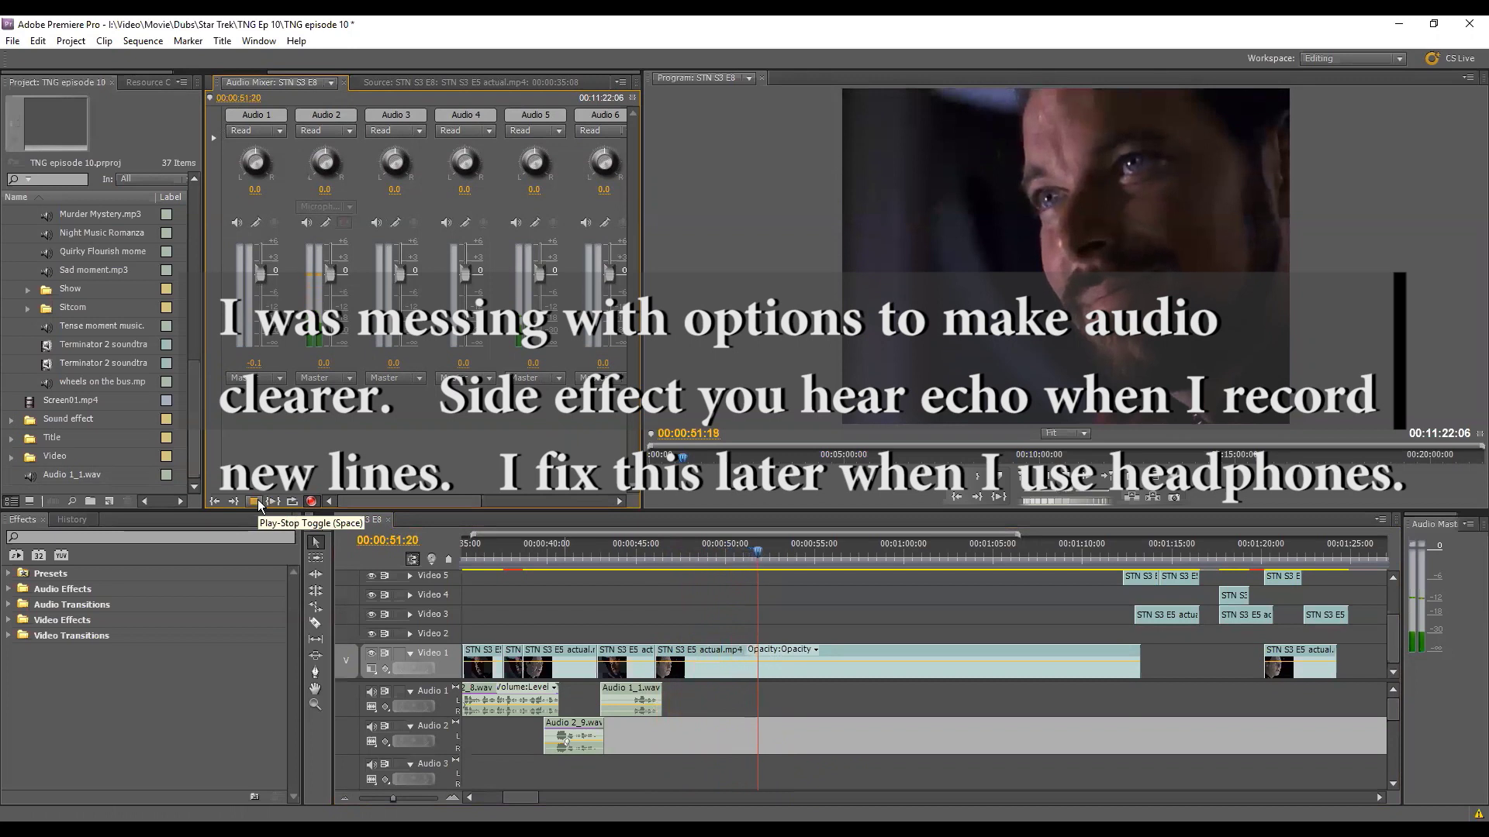
left_click(256, 504)
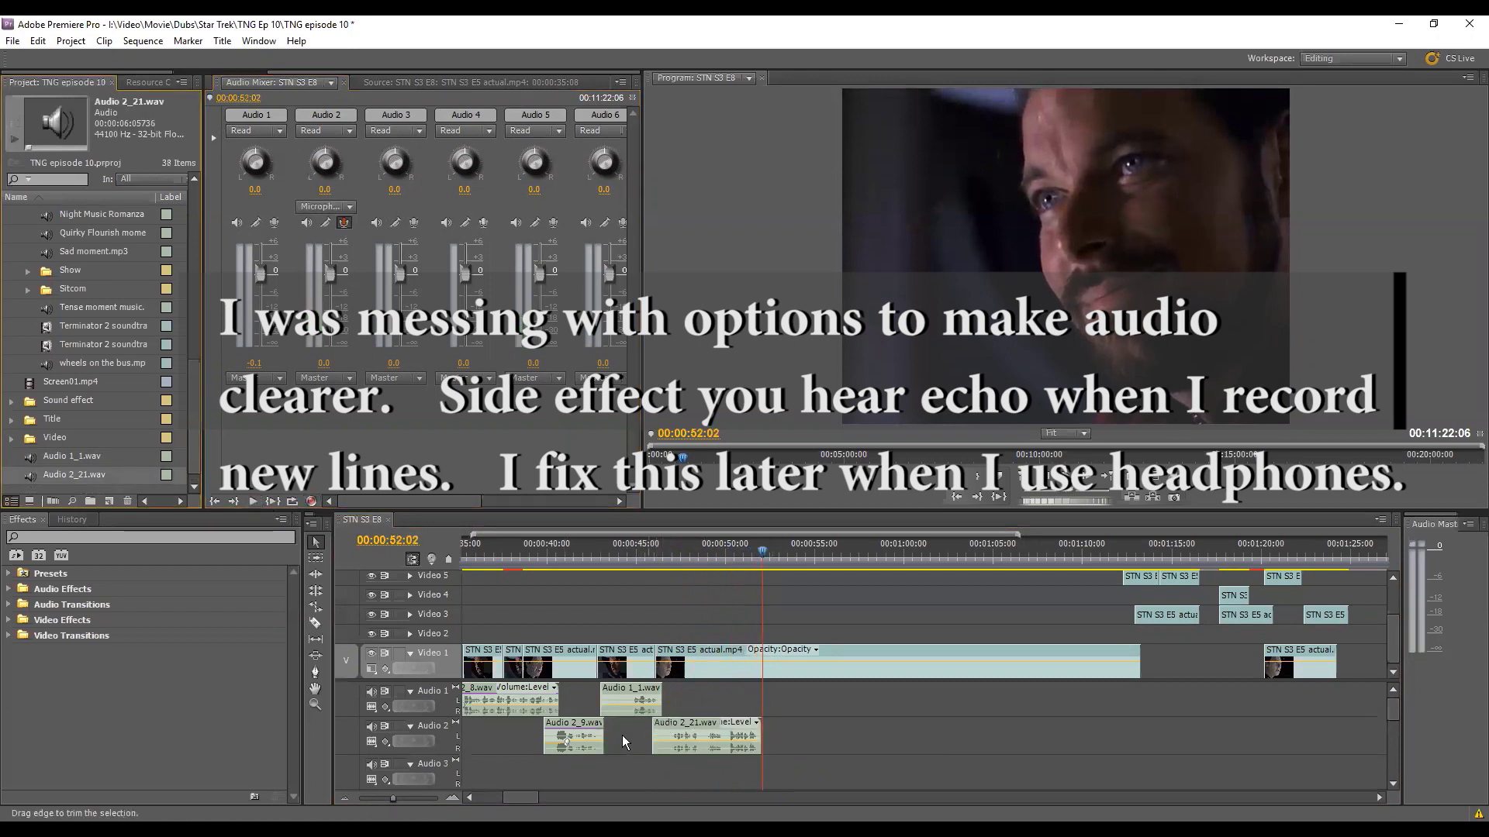
Open the effect settings of Audio 2_8.wav and collapse its PitchShifter and Chorus effects
left_click(527, 688)
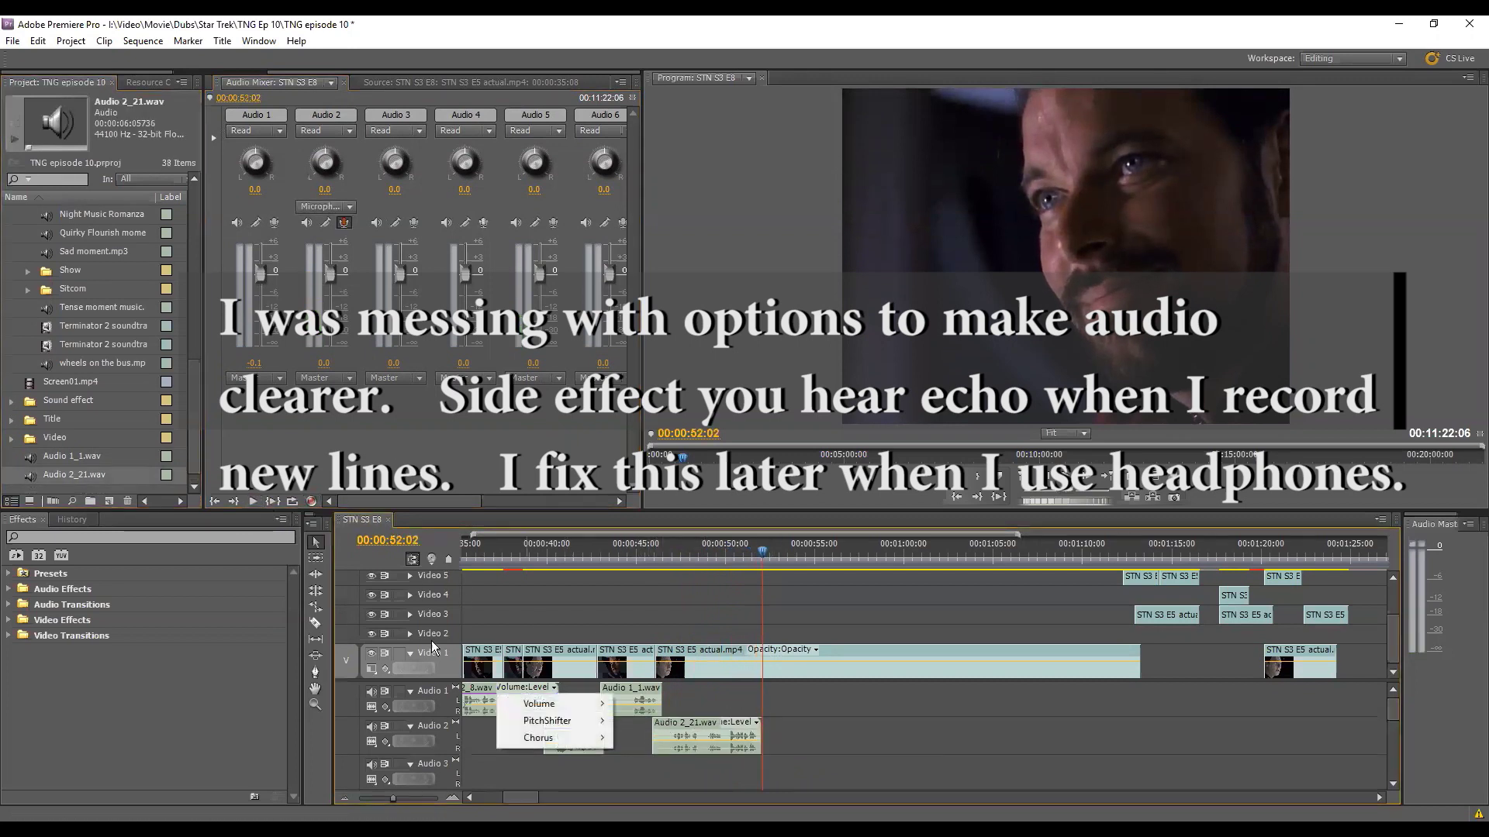
left_click(494, 690)
left_click(387, 81)
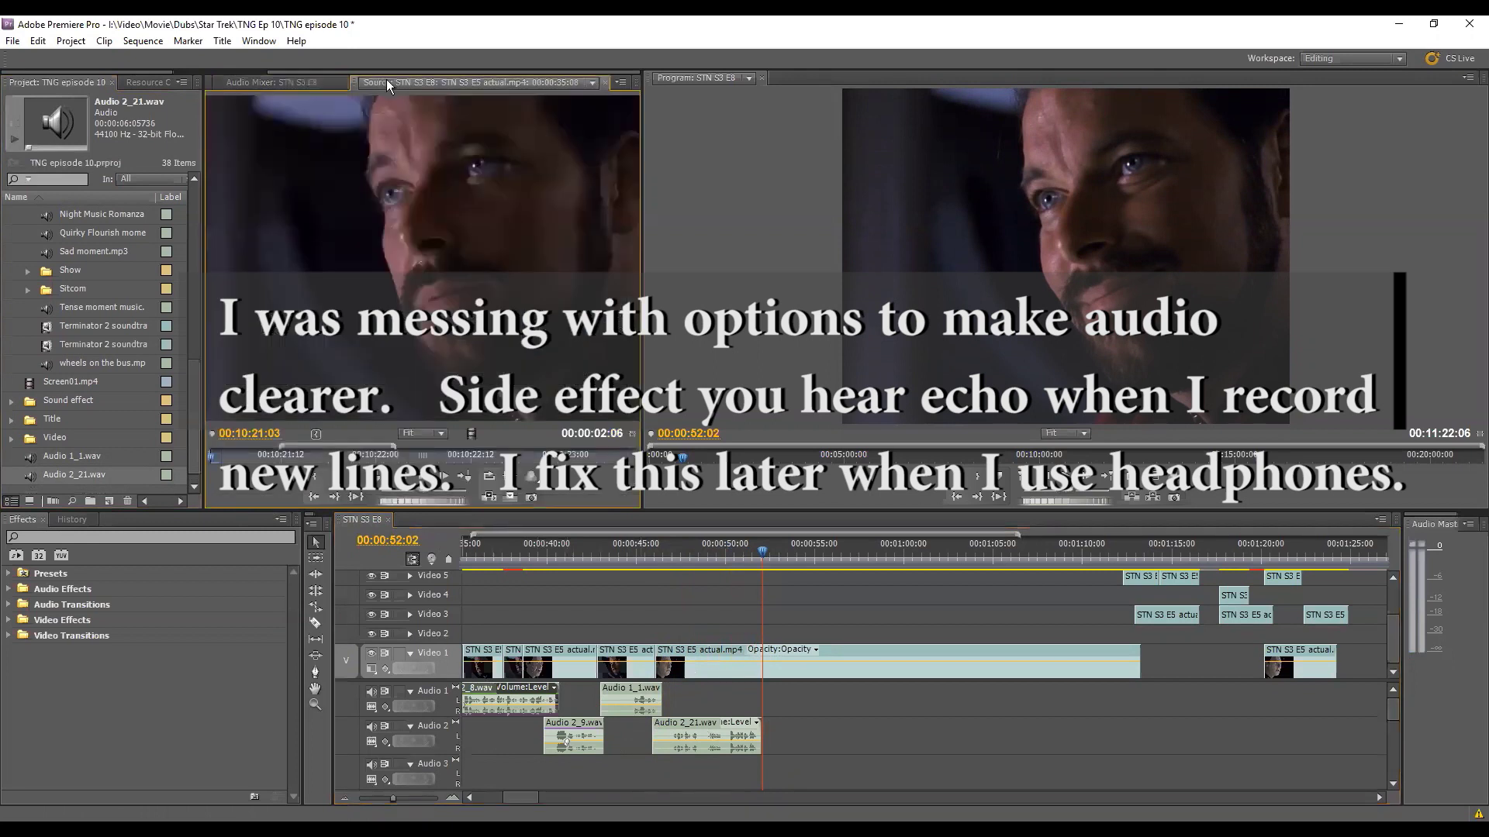
left_click(606, 83)
left_click(246, 77)
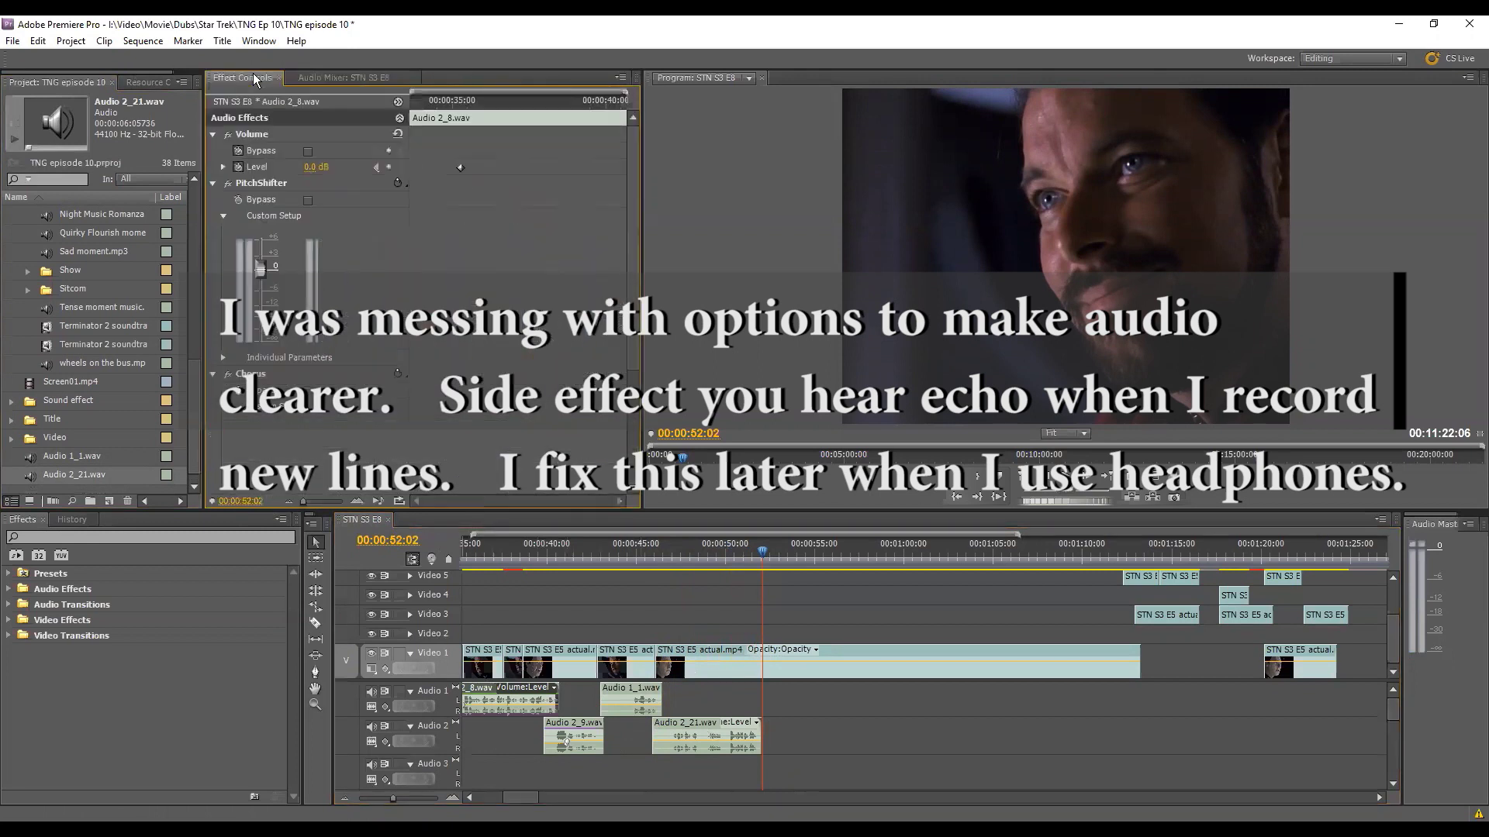
left_click(213, 184)
left_click(212, 200)
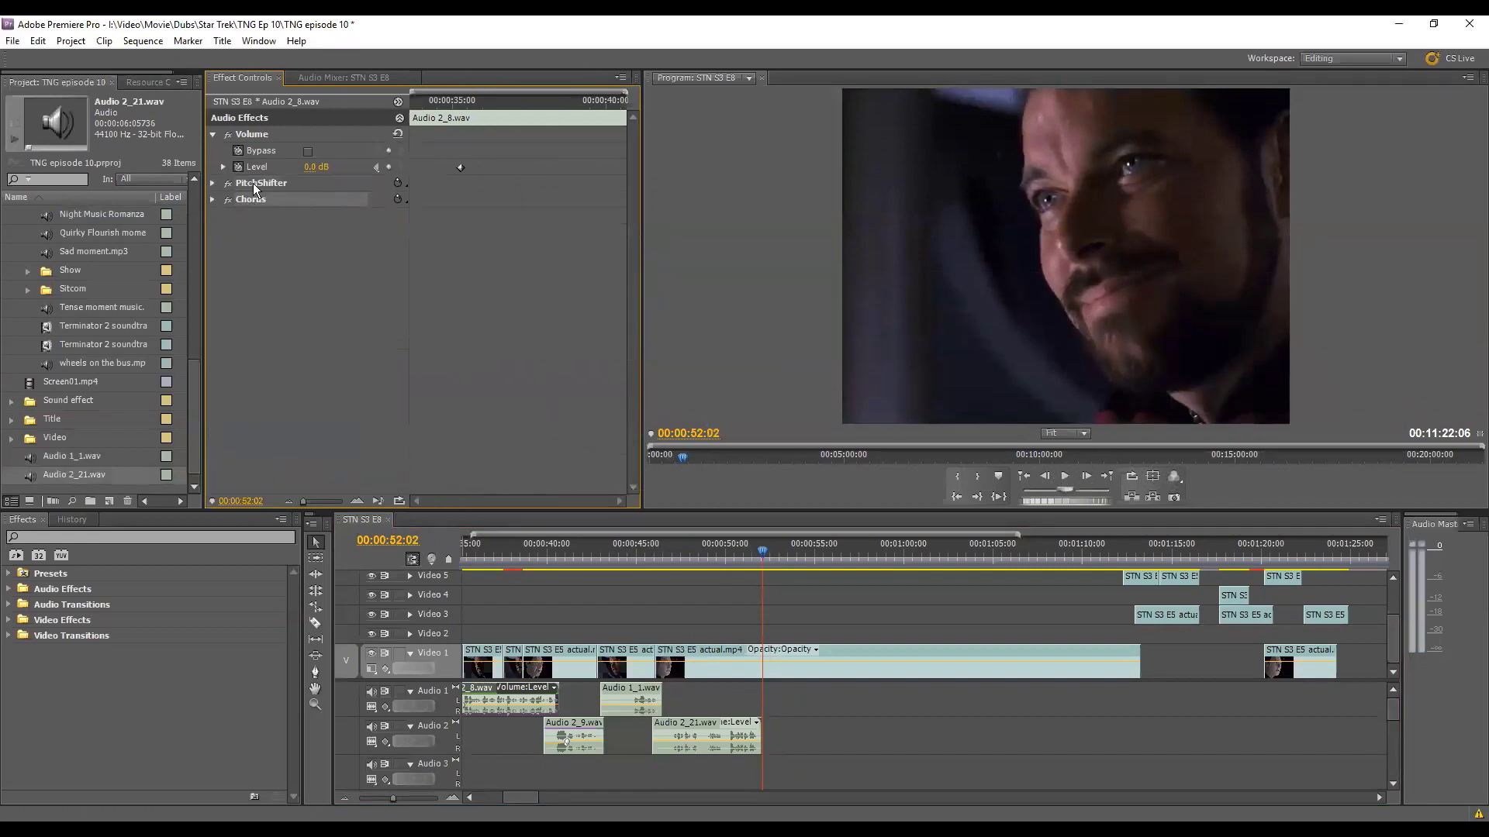
Move the Audio 2_21.wav clip on Audio 2 earlier to about 00:00:45 and play it against the video
left_click(684, 717)
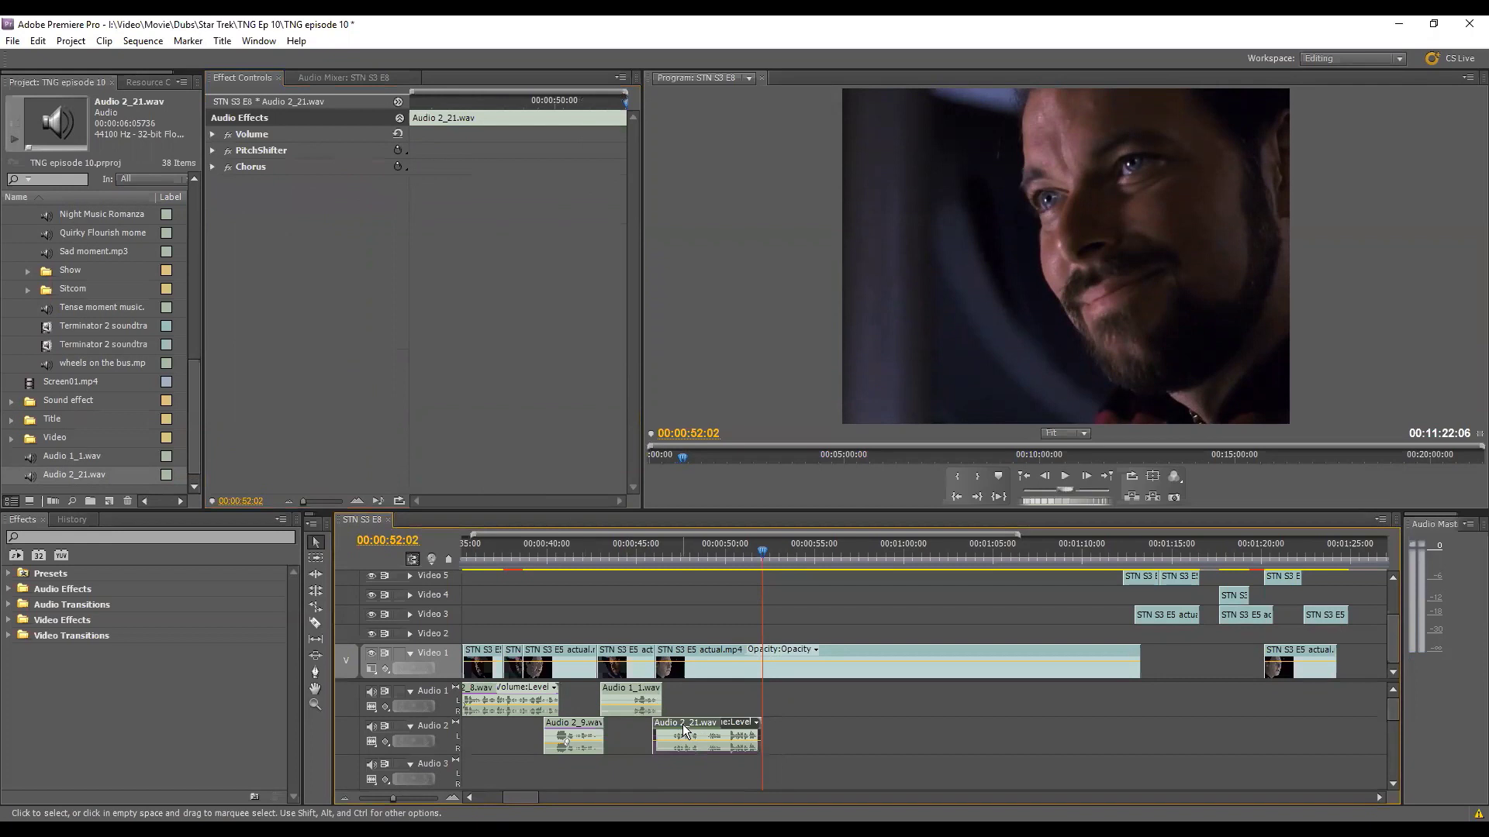
left_click_drag(683, 724, 669, 724)
left_click(638, 552)
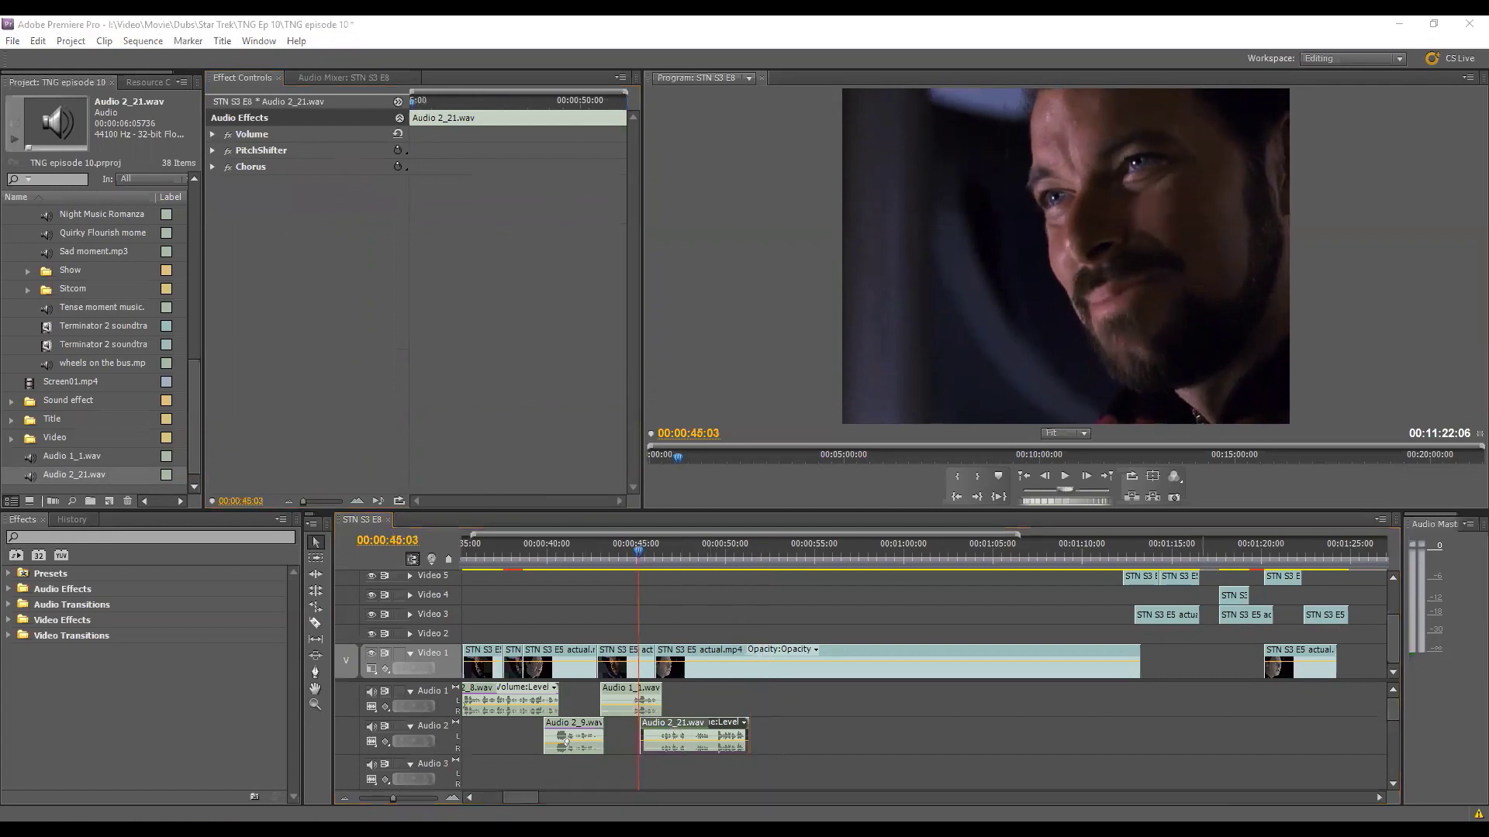
left_click(1065, 476)
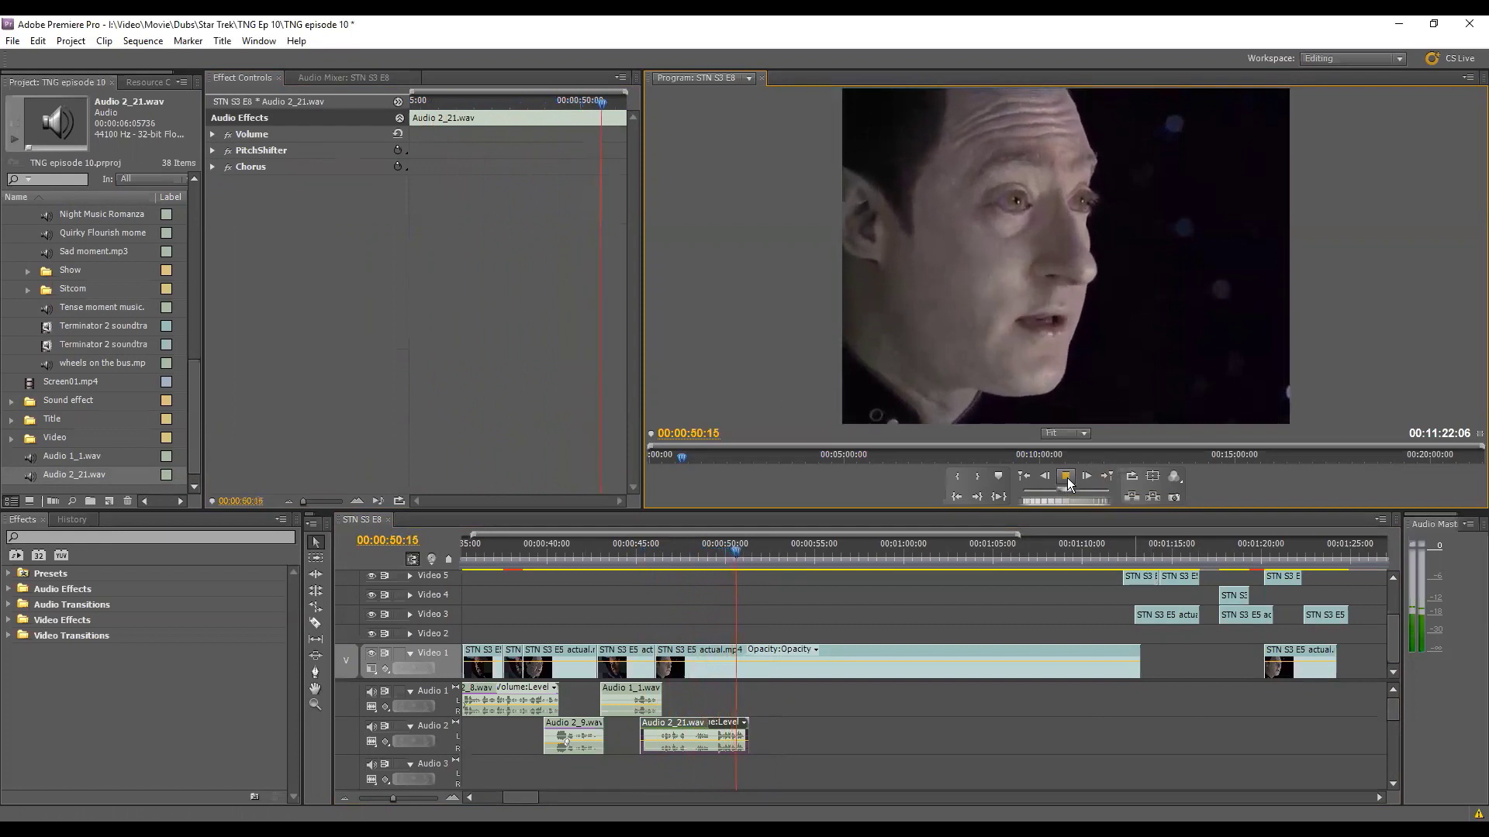
left_click(1067, 477)
Split the Audio 2_21.wav clip at 00:00:49:07
left_click_drag(664, 551, 713, 568)
left_click(316, 623)
left_click(719, 735)
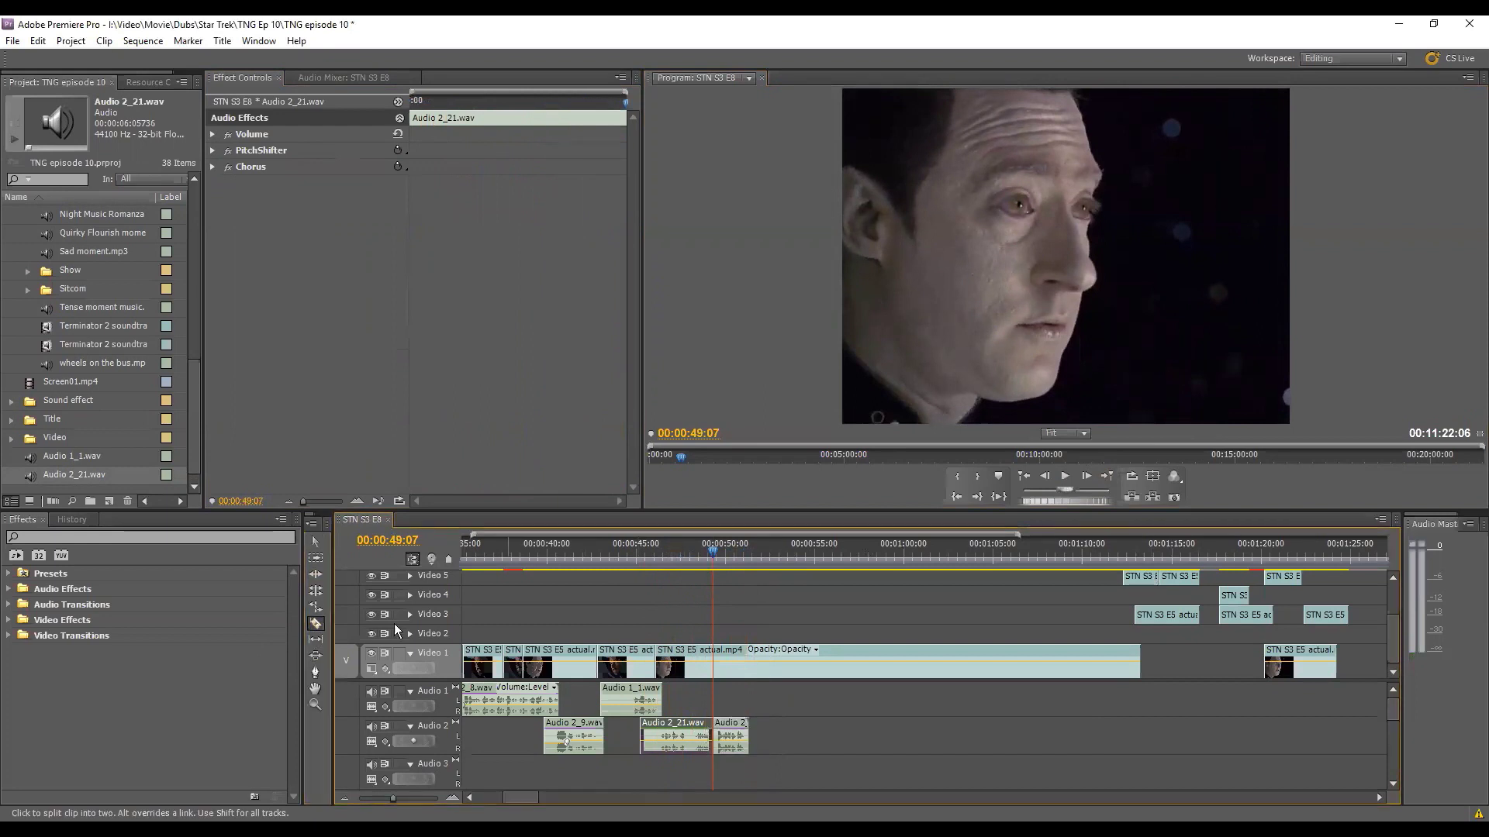
left_click(325, 543)
Shift the first piece of Audio 2_21.wav back to about 00:00:45:01 and play it with the picture
left_click_drag(709, 557, 636, 556)
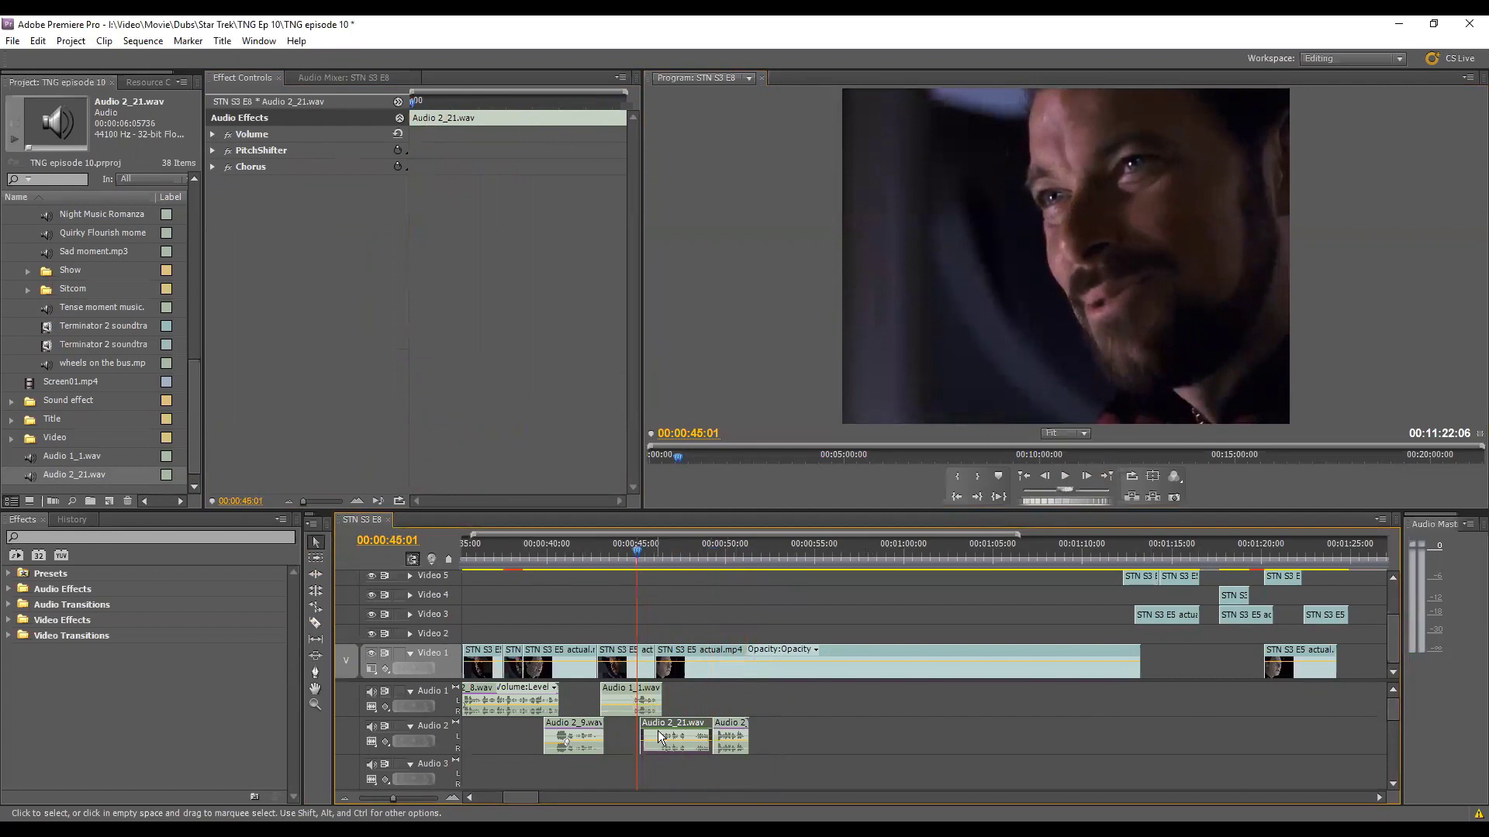
left_click_drag(658, 730, 654, 730)
left_click(1067, 476)
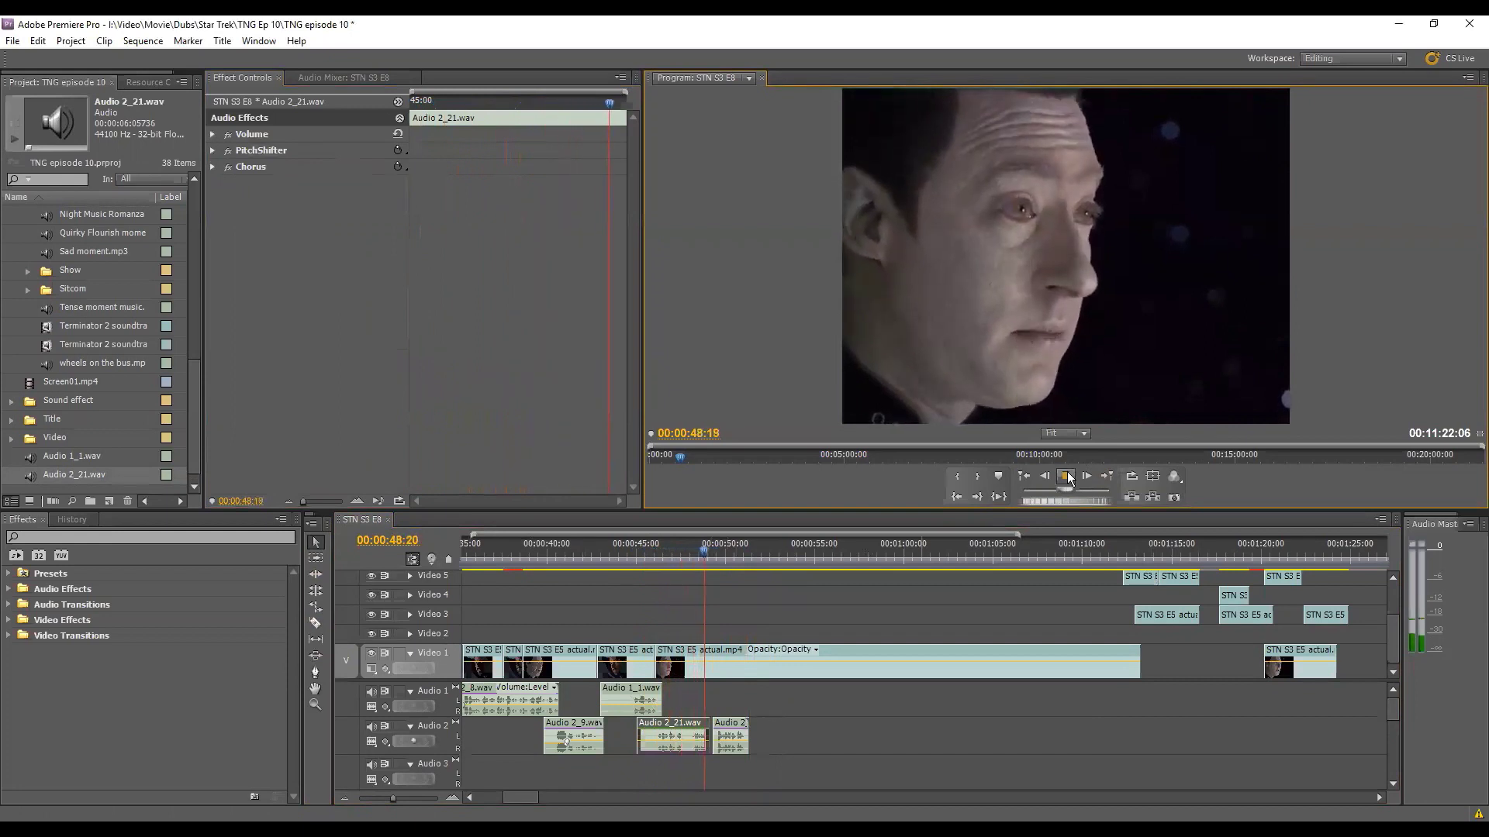
left_click(1067, 476)
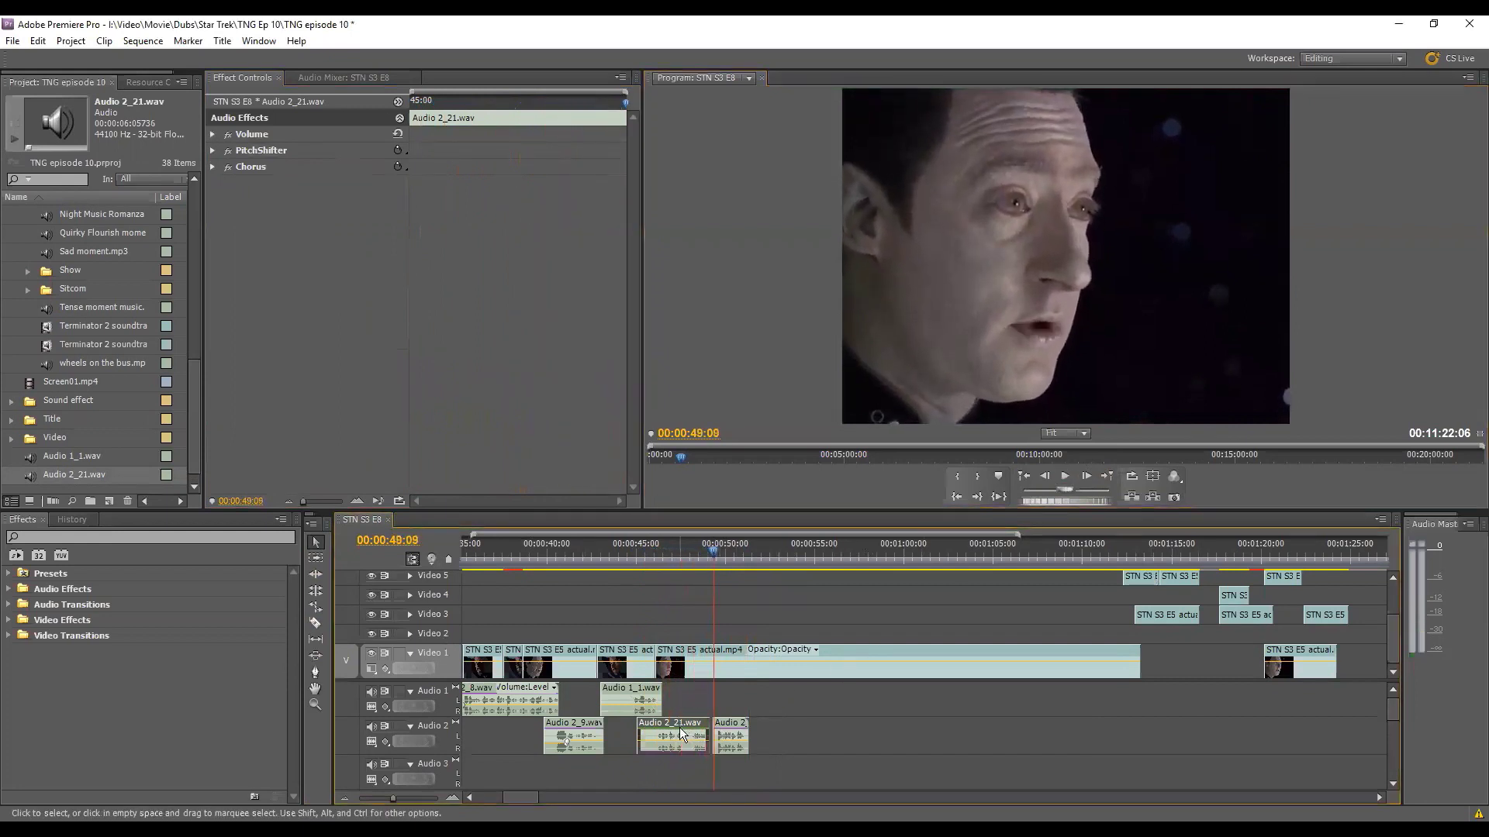
Move the first piece of Audio 2_21.wav onto Audio 3, starting at about 00:00:45:12, and play back the sync
left_click_drag(679, 727, 683, 765)
left_click_drag(648, 559, 646, 553)
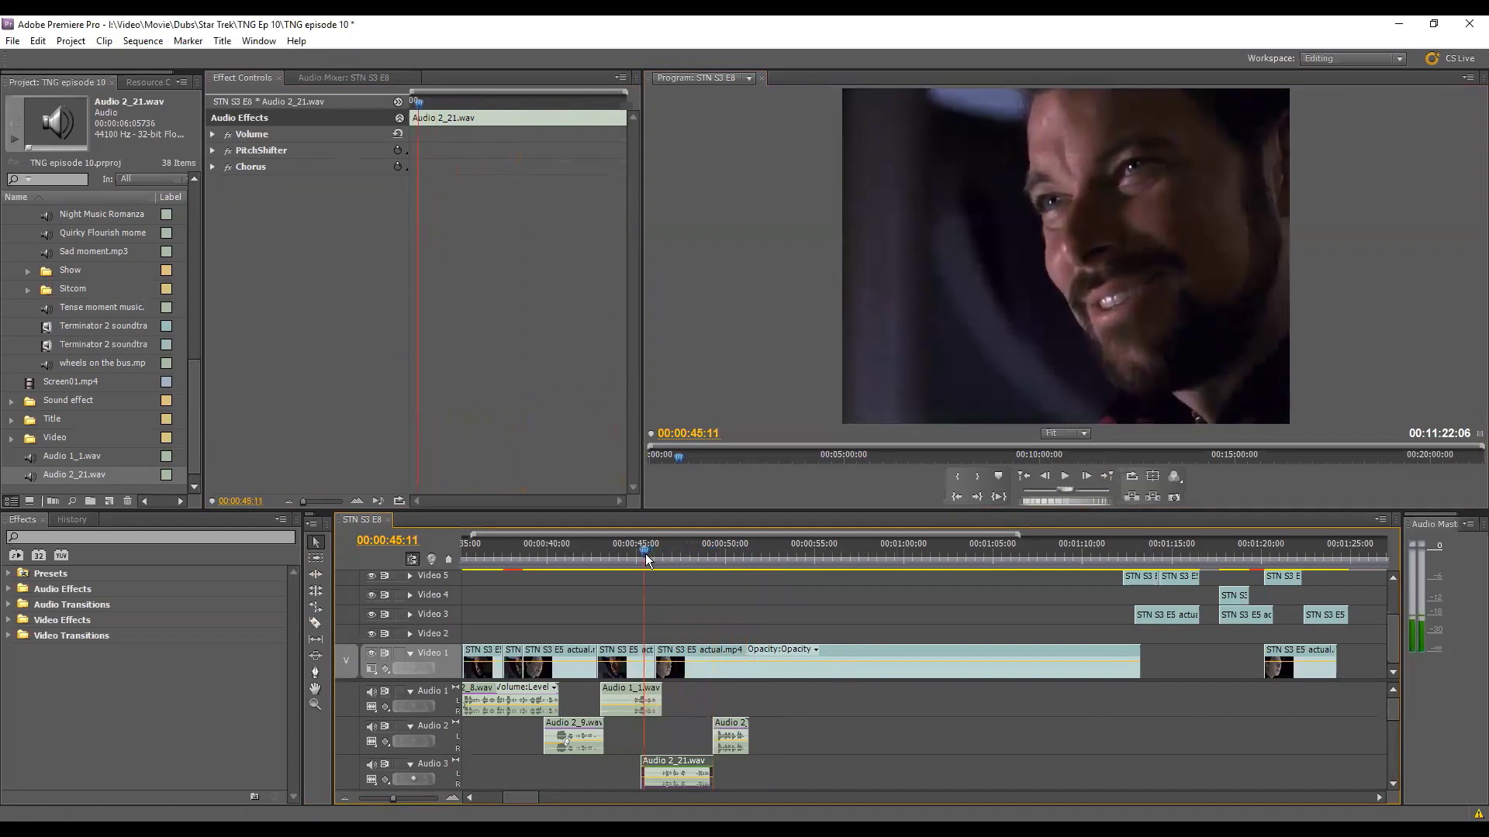
left_click_drag(661, 765, 663, 763)
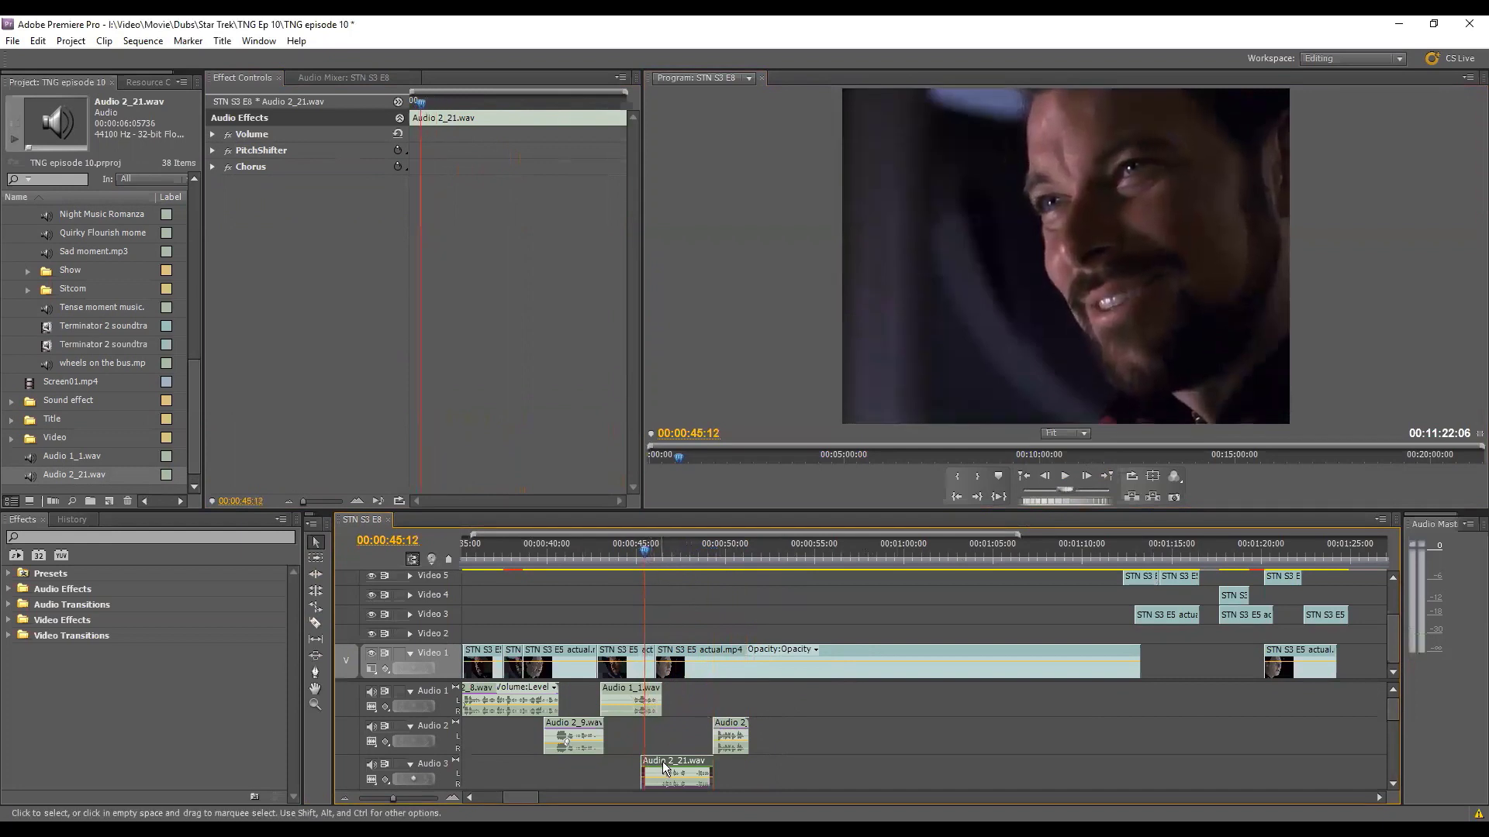
left_click(1065, 478)
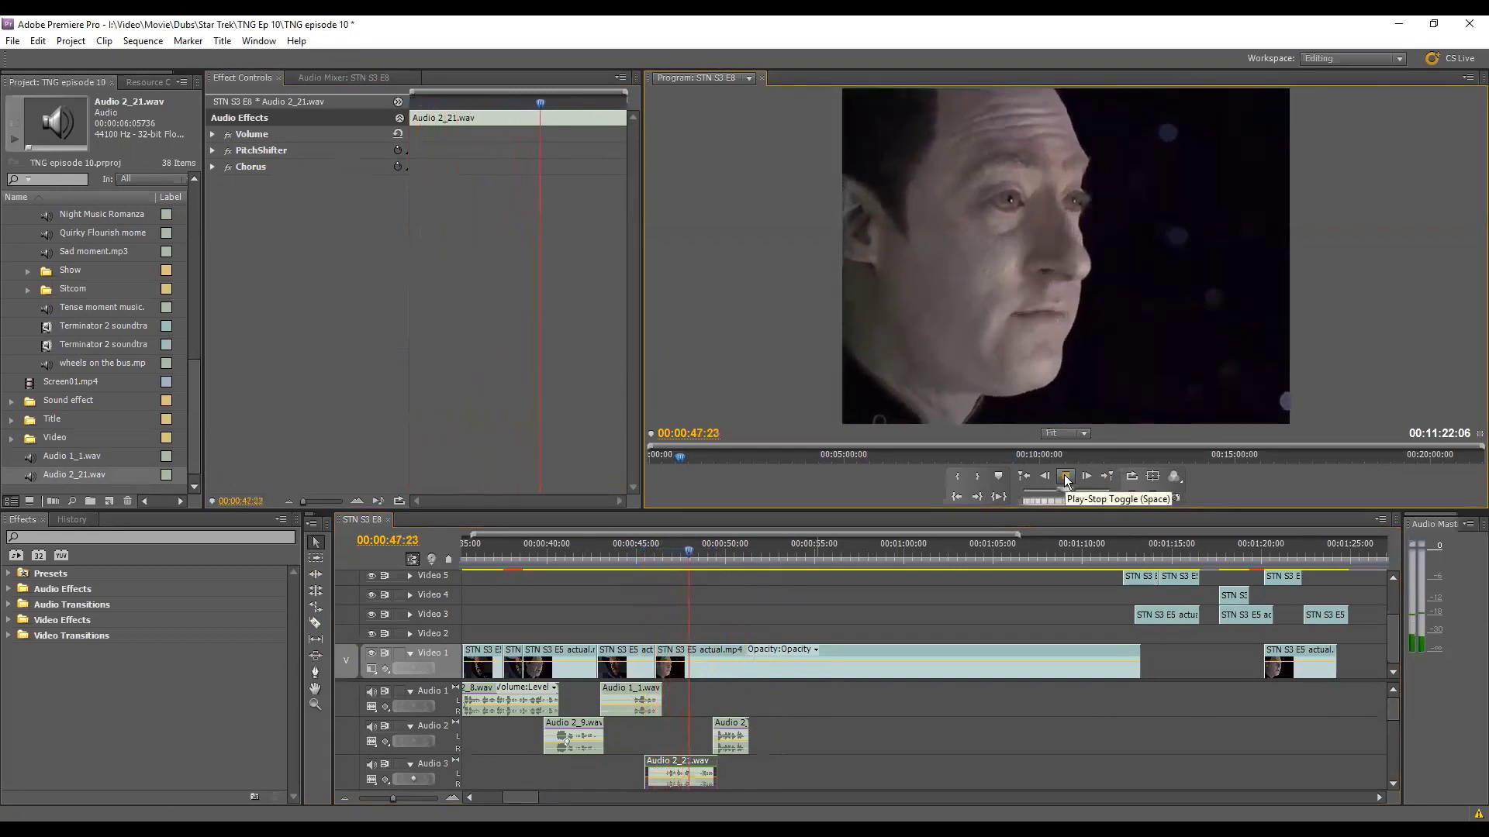
left_click(628, 552)
key("space")
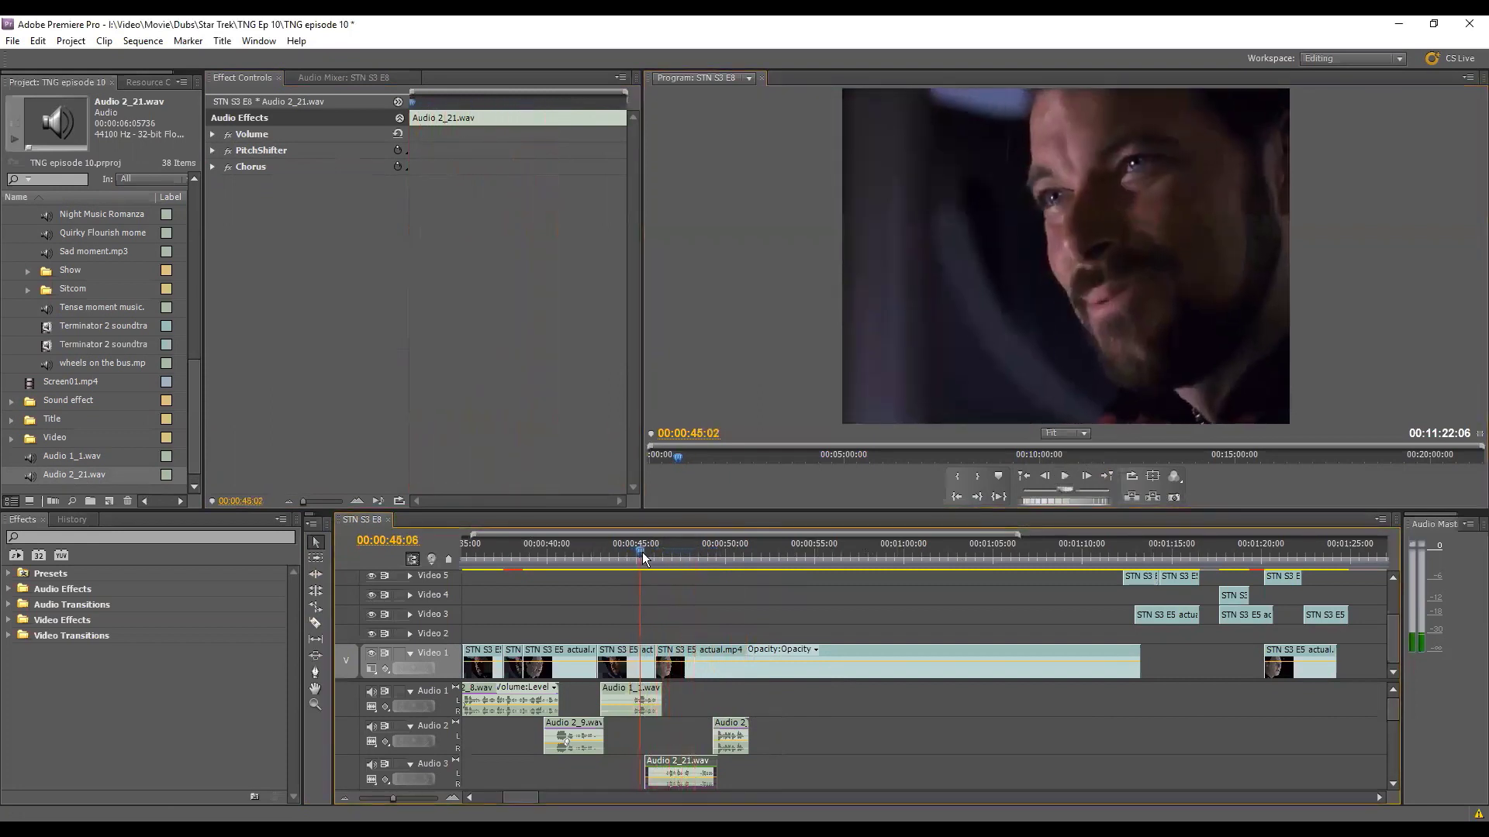
left_click(1058, 476)
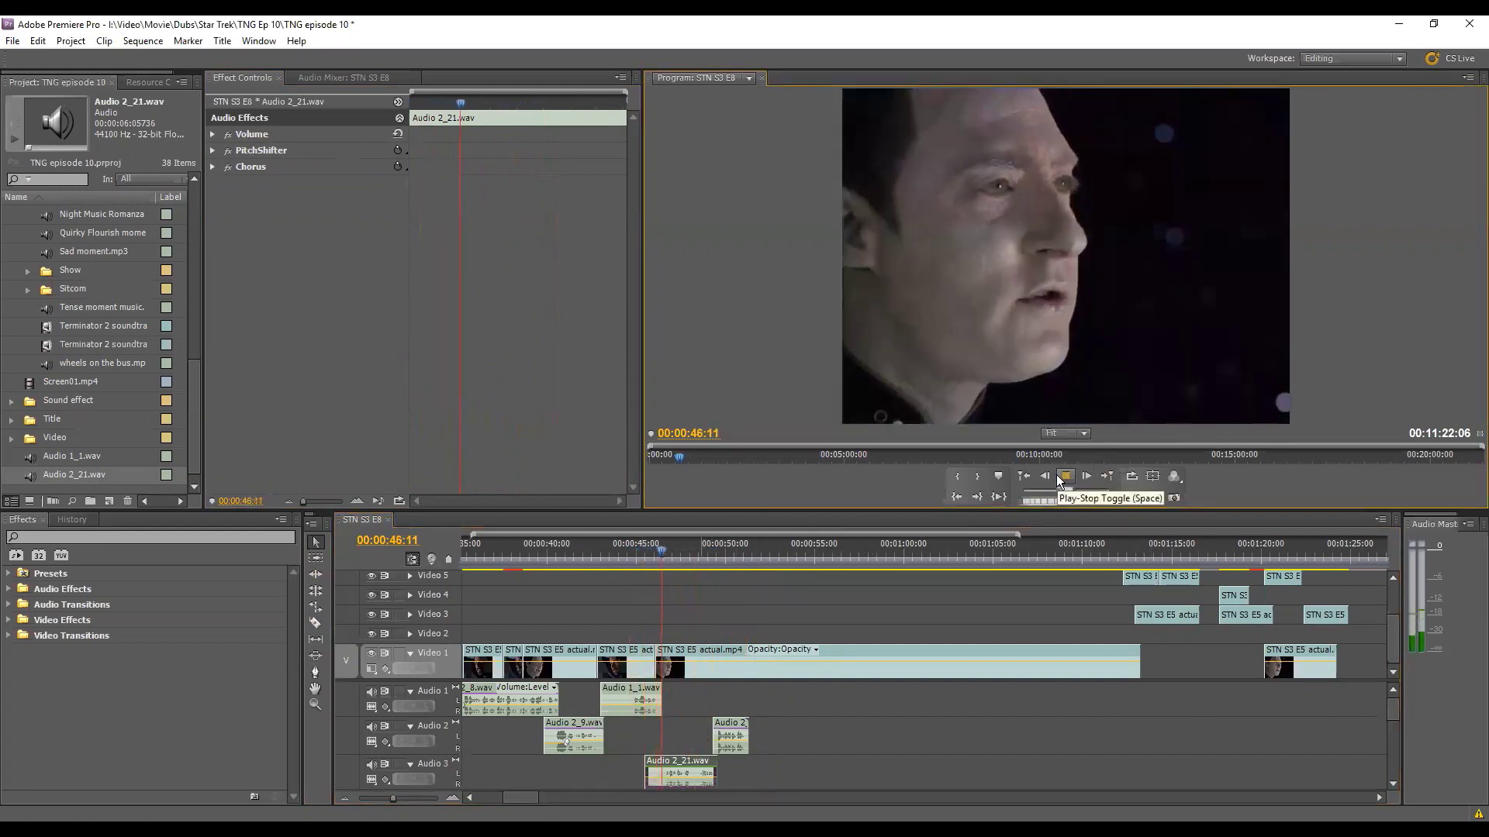
Nudge the Audio 3 piece of Audio 2_21.wav earlier to about 00:00:45:07 and play both pieces to check lip sync
left_click_drag(704, 542, 642, 552)
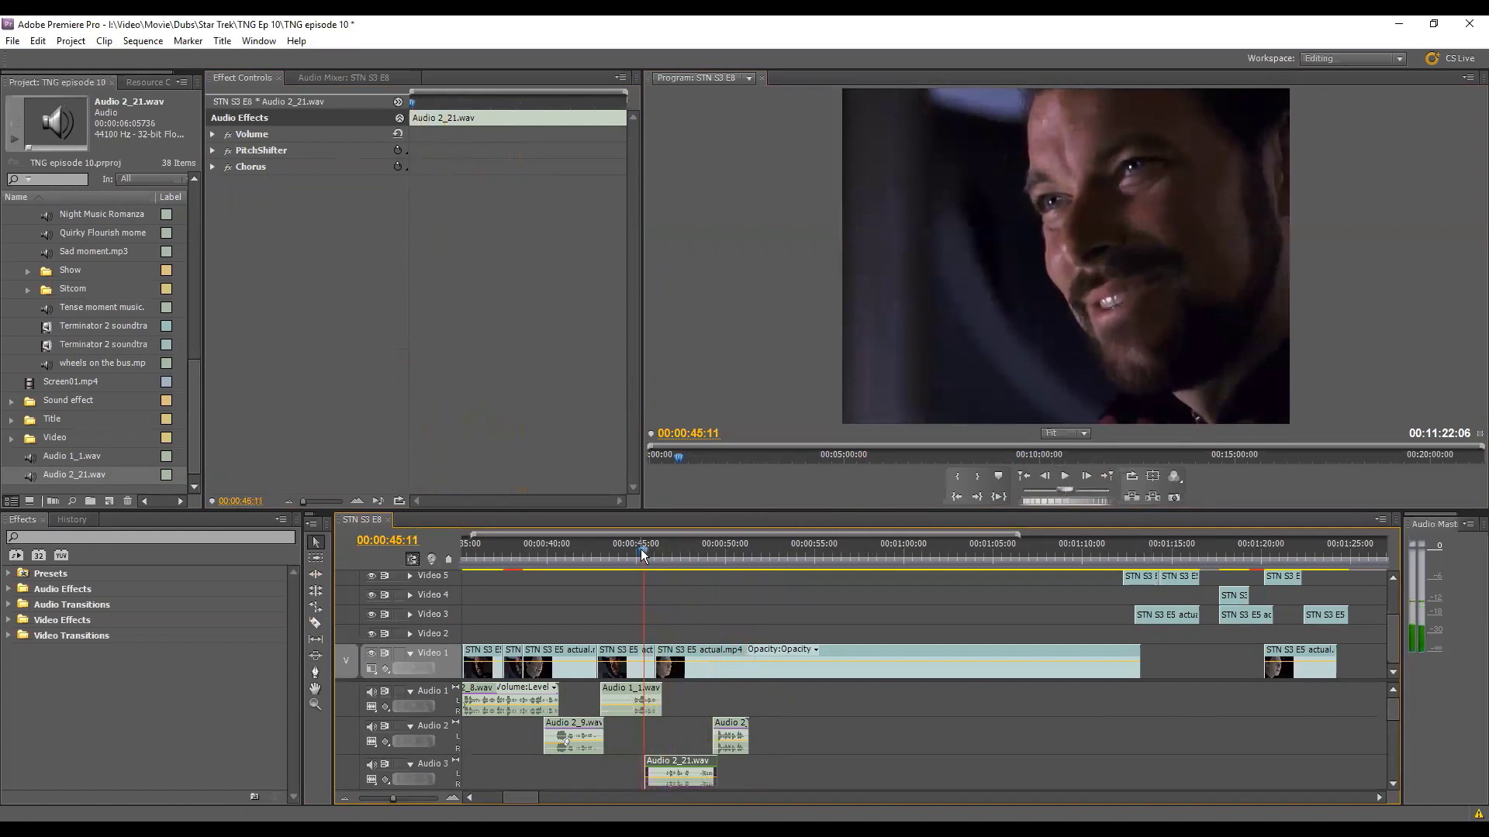
left_click_drag(656, 763, 653, 761)
left_click(1065, 476)
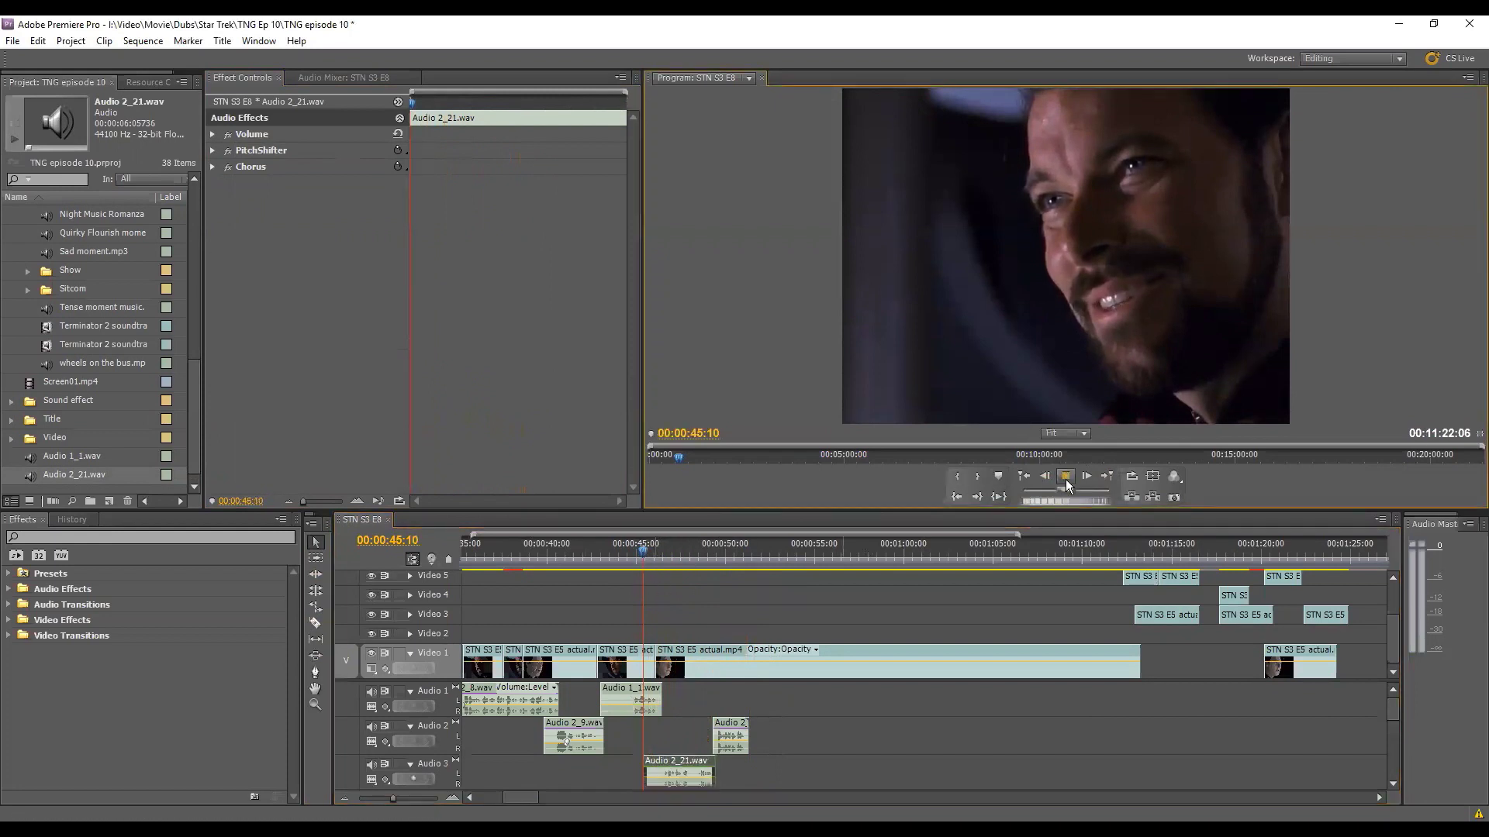
left_click(1065, 479)
left_click(643, 575)
left_click(640, 555)
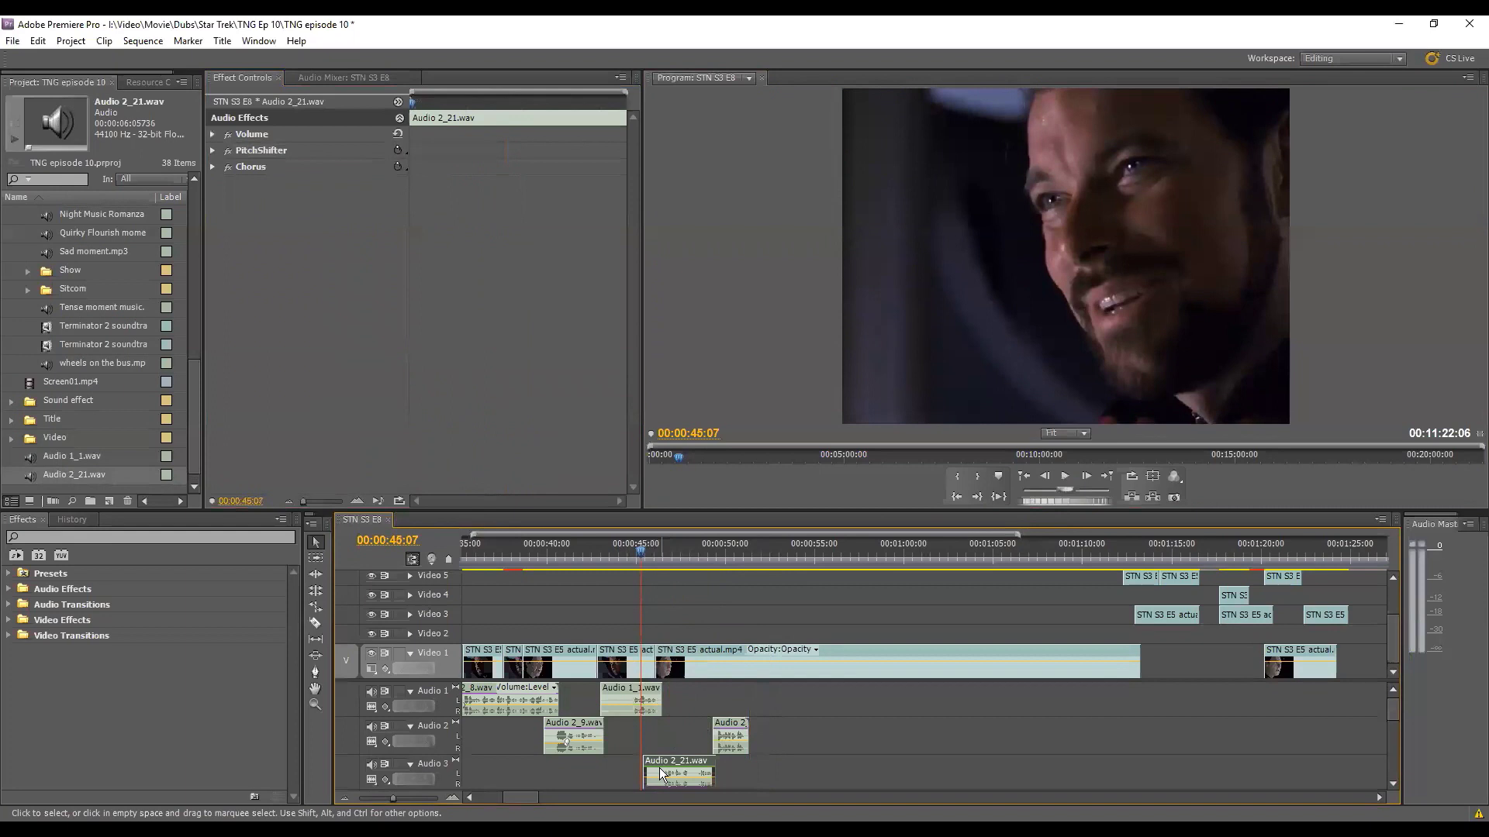
left_click_drag(659, 767, 657, 767)
left_click(1066, 478)
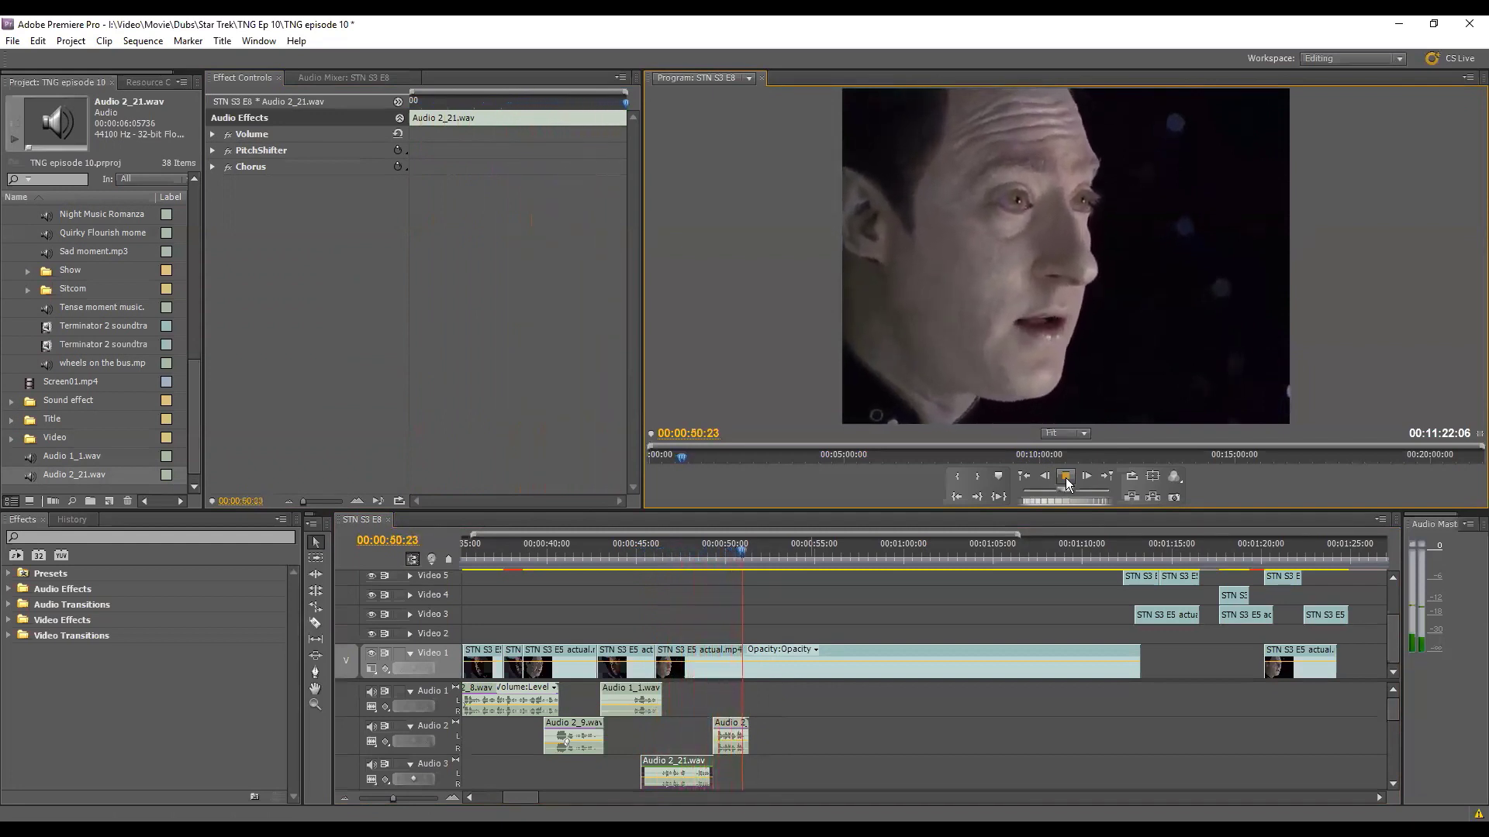
left_click(1065, 478)
Move both Audio 2_21.wav pieces out of the way to around the one-minute mark and play them back for reference
left_click_drag(666, 721, 945, 765)
left_click(653, 554)
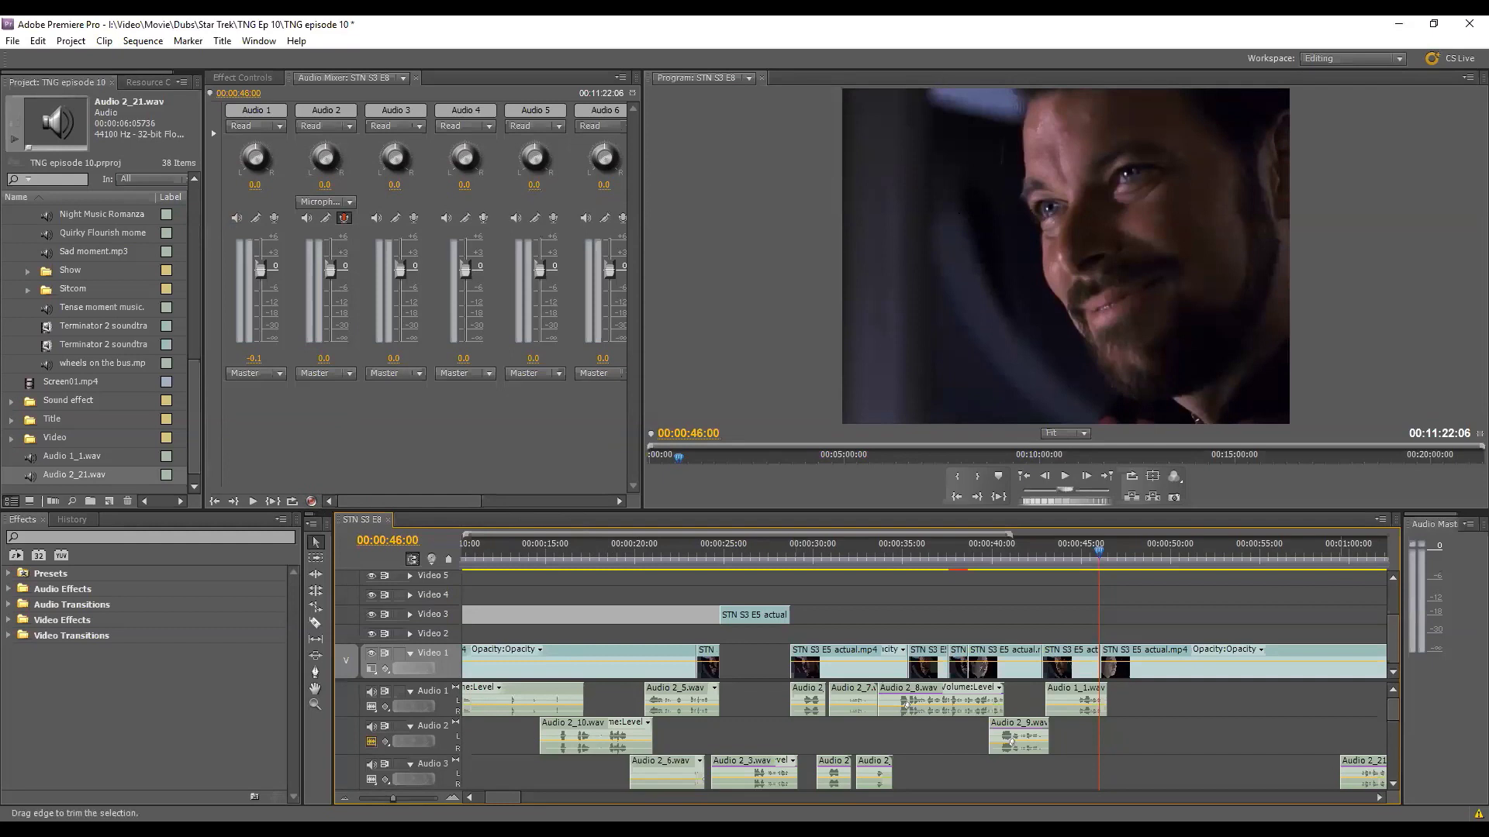
scroll(1129, 620, "right", 2)
left_click_drag(1143, 549, 1160, 558)
key("space")
left_click(1067, 479)
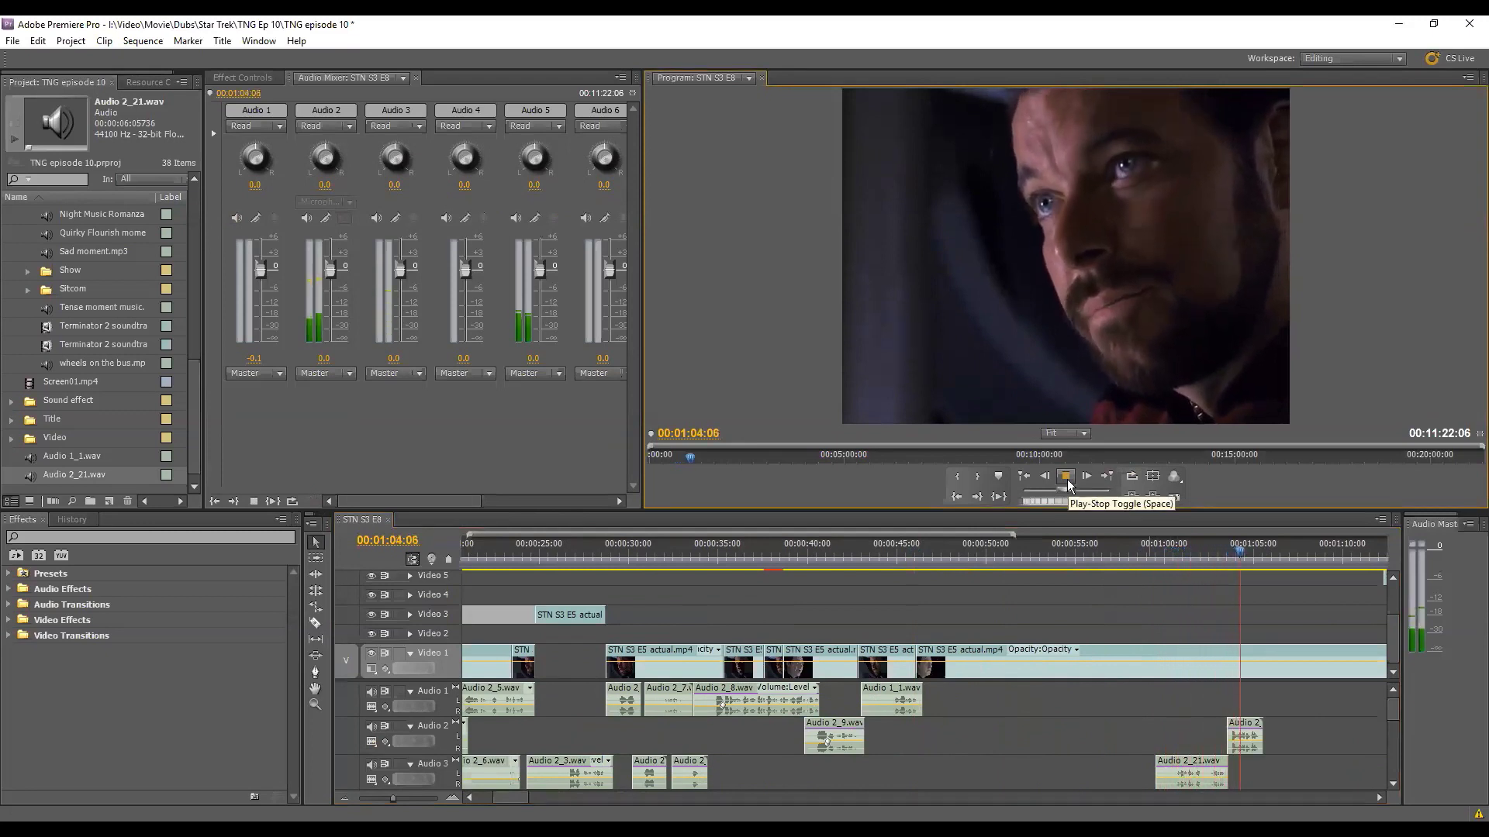
left_click(1067, 479)
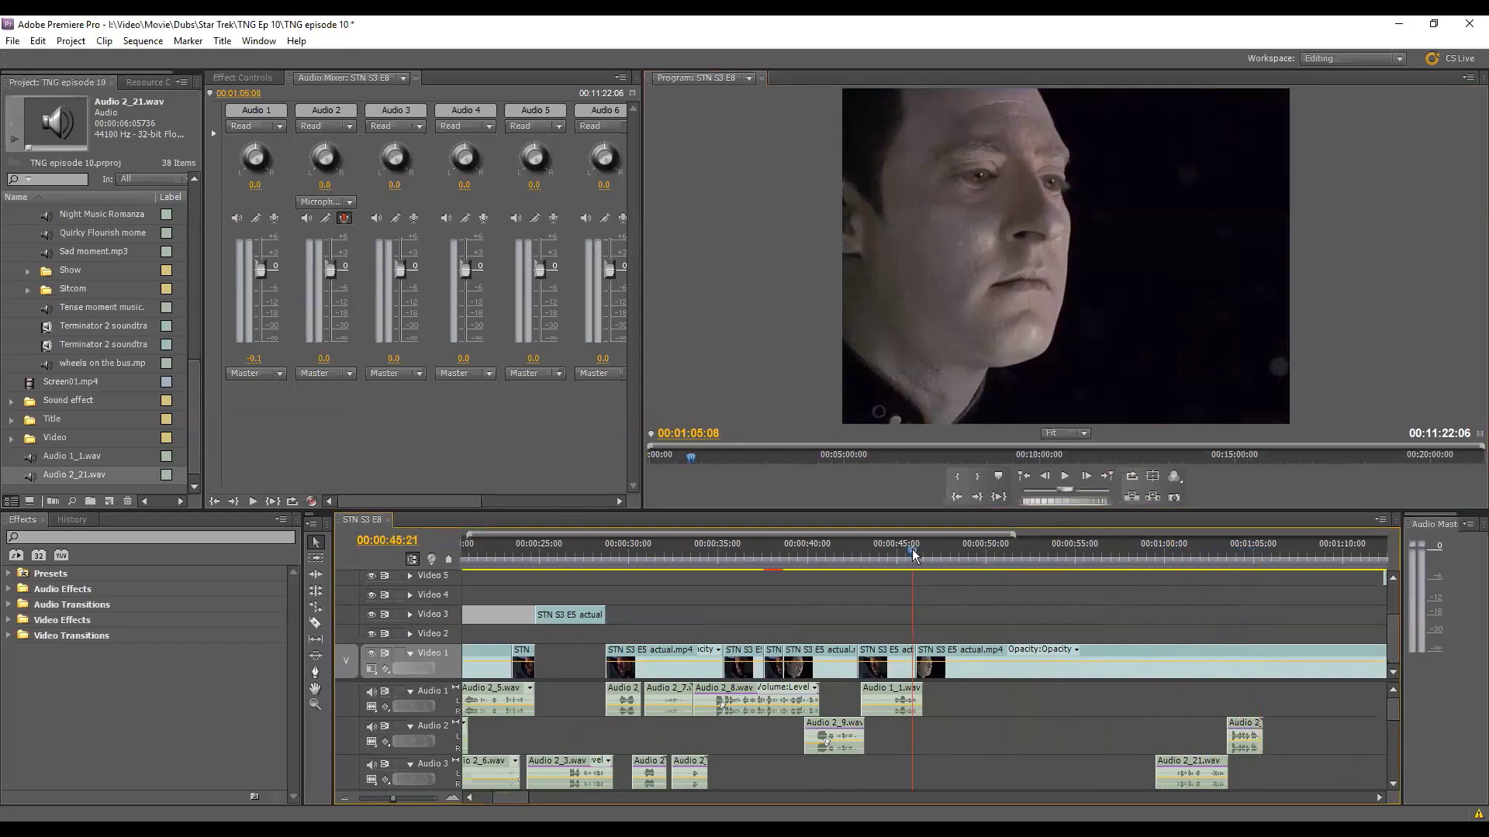
Record a new voice take onto Audio 2 starting at 00:00:45:23
left_click(913, 549)
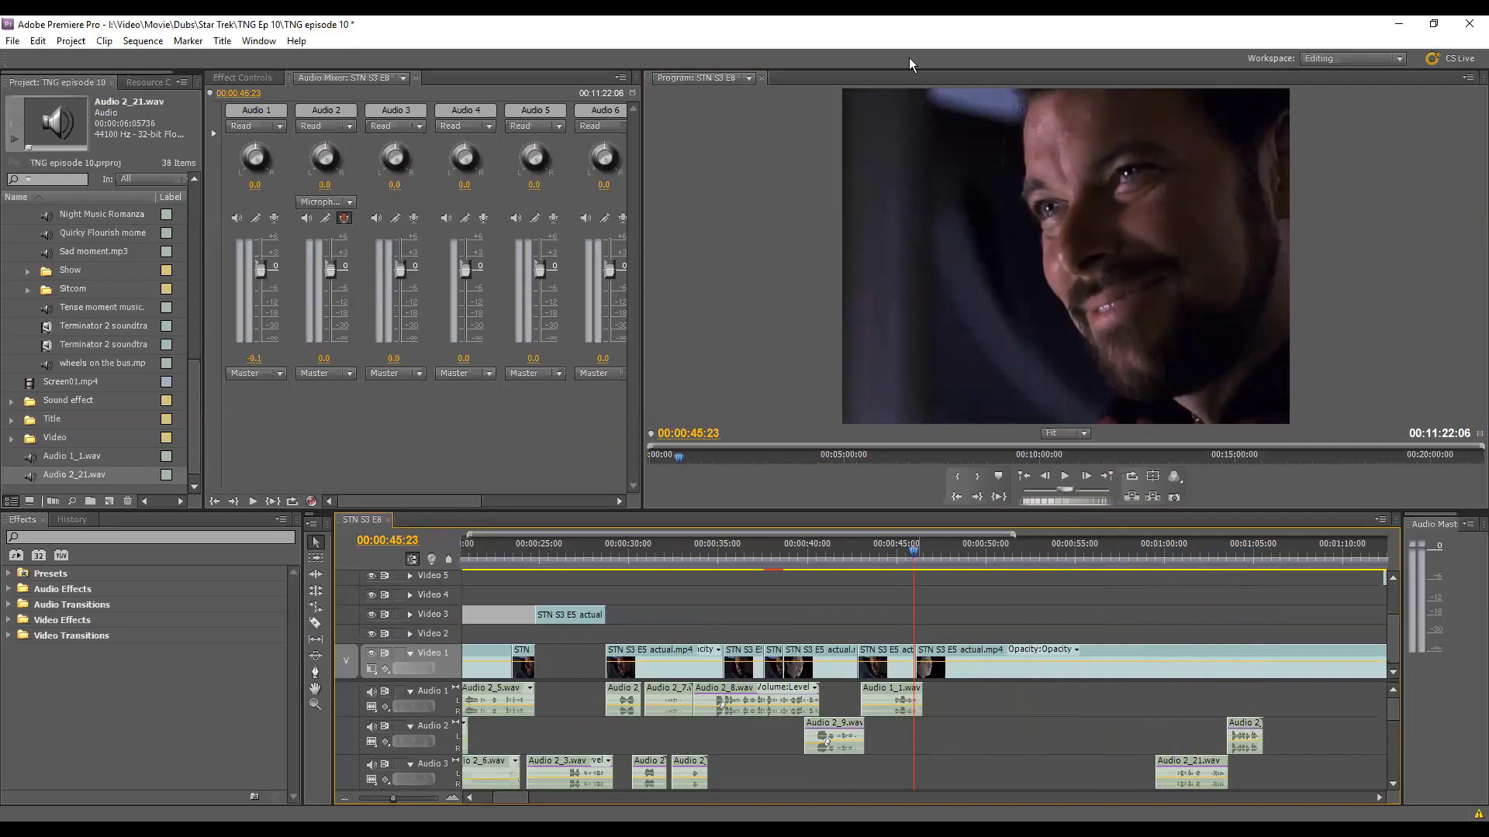
left_click(311, 502)
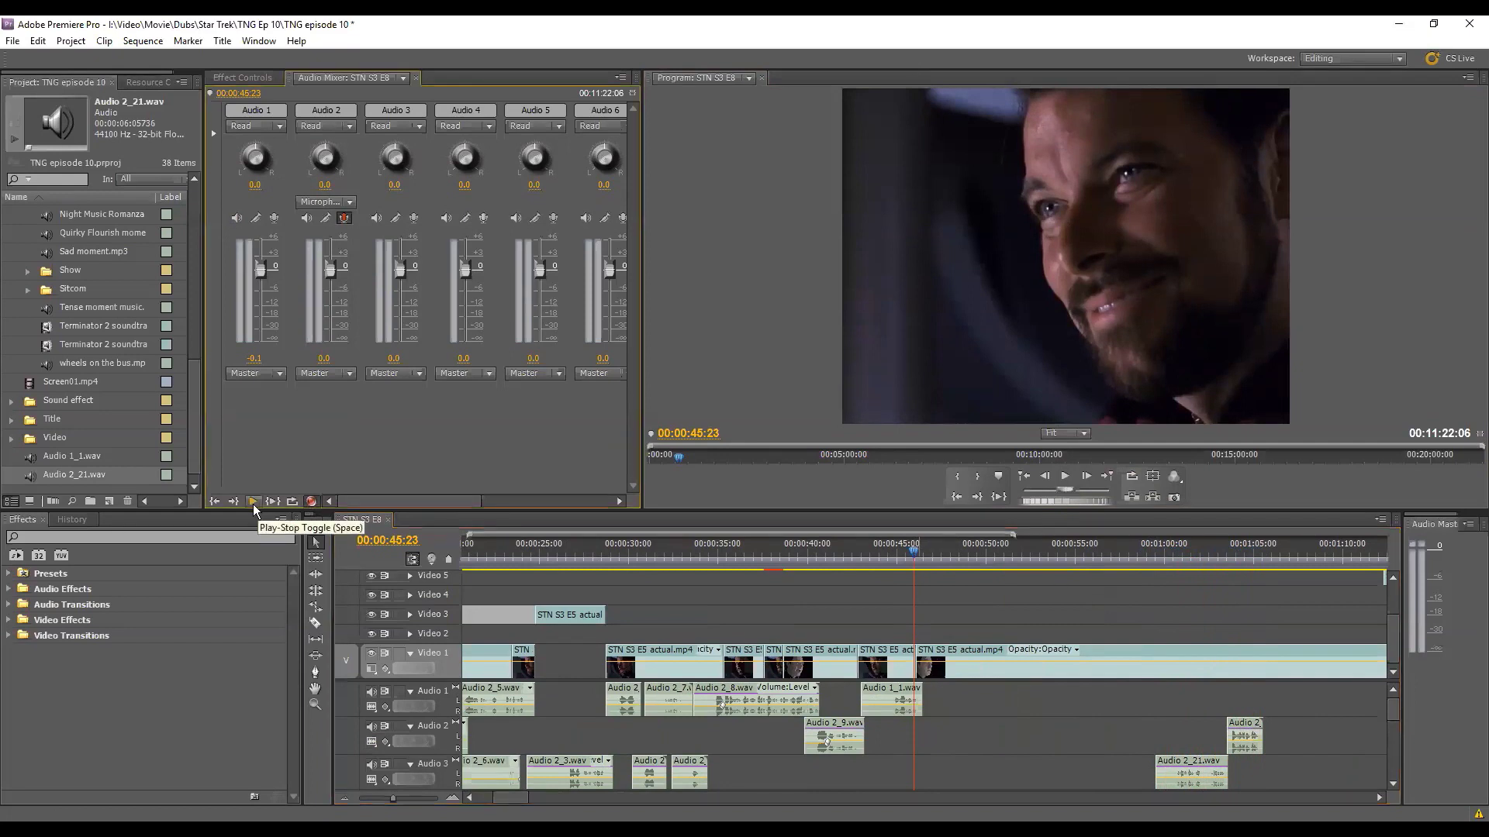
left_click(253, 501)
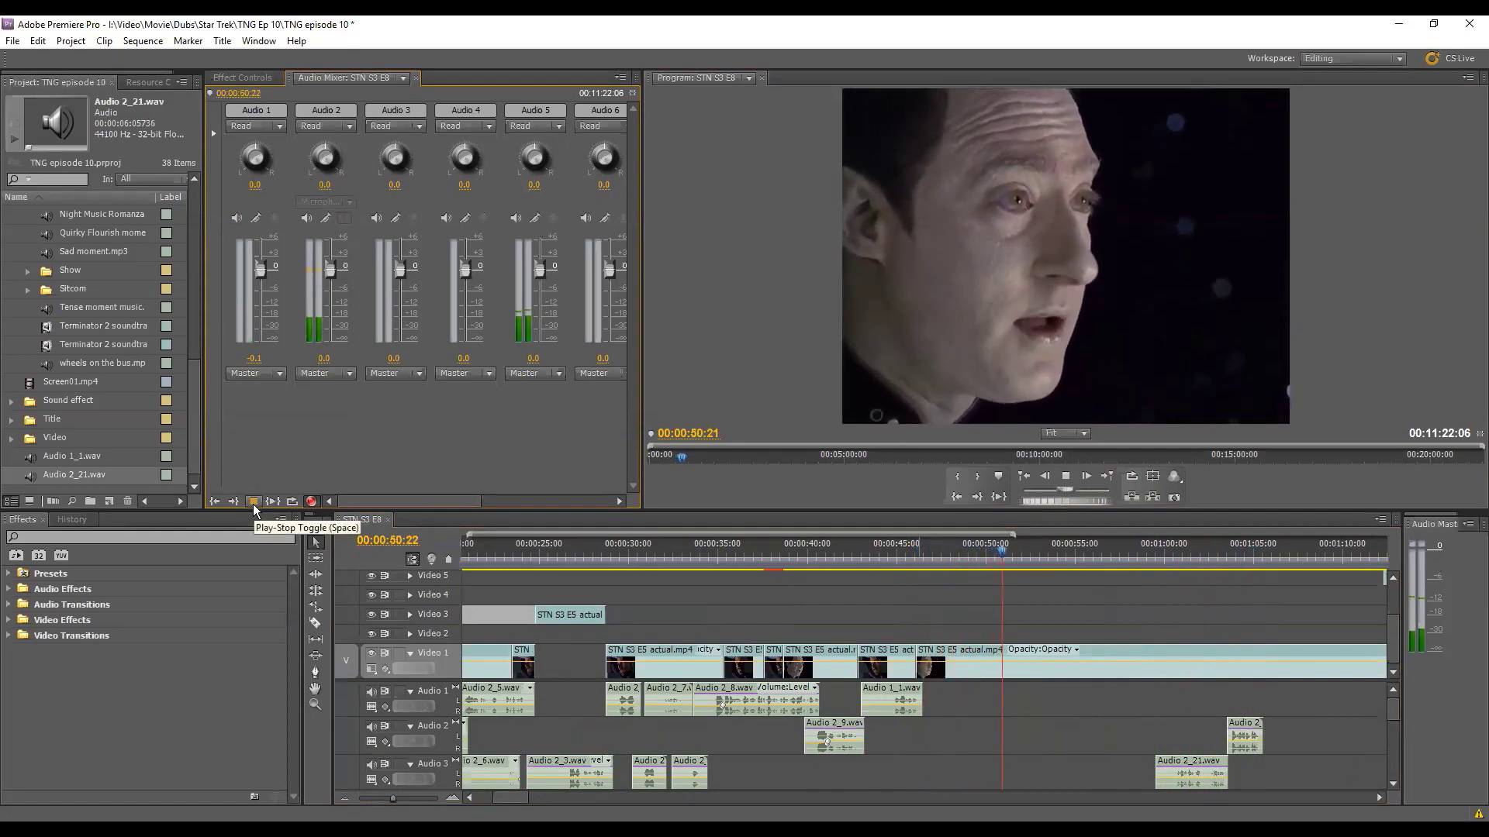
left_click(252, 502)
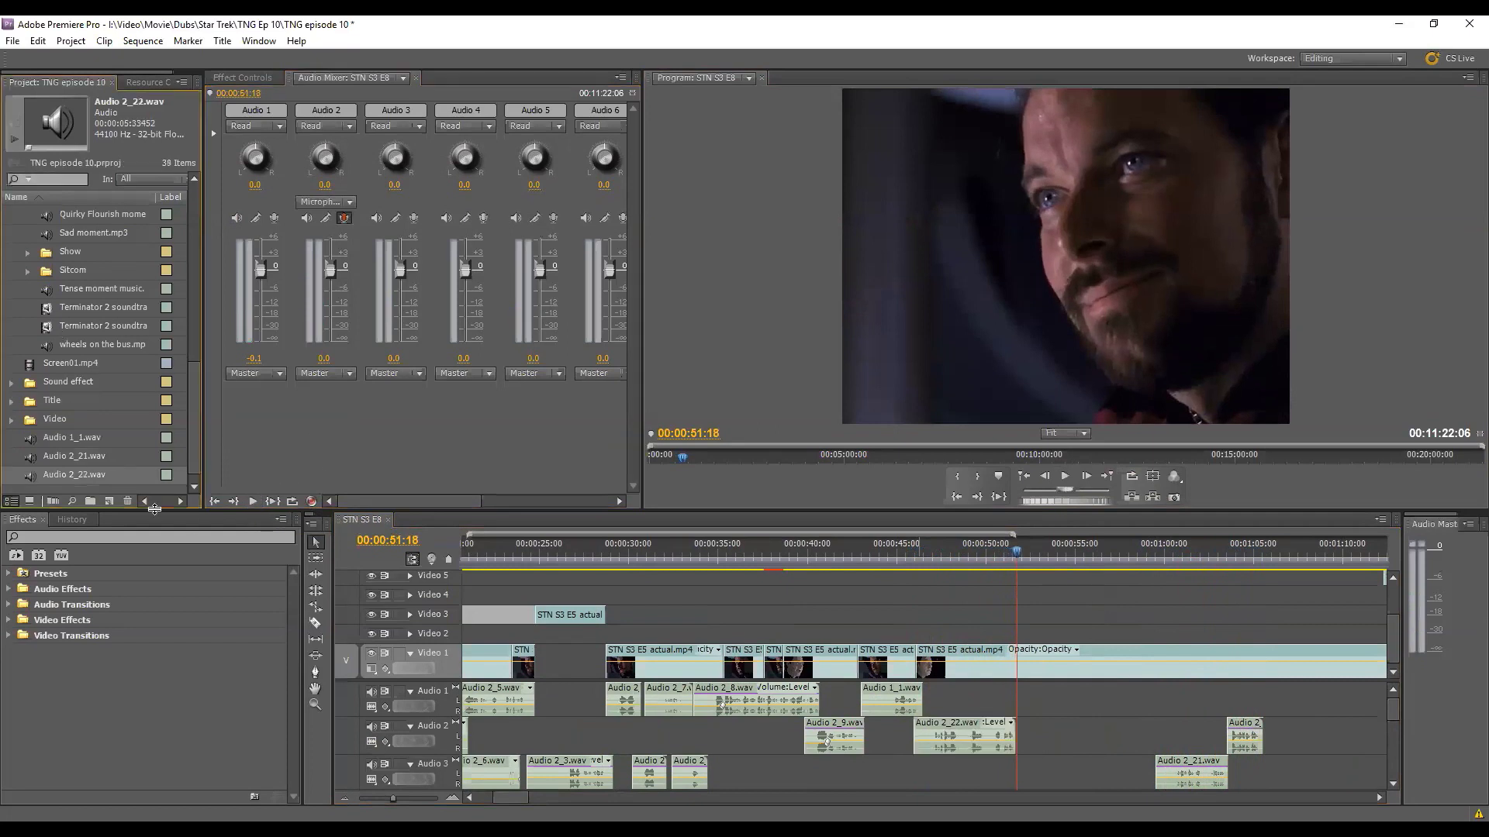
Delete the Audio 2_22.wav recording from the project together with its clip in the sequence
key("Delete")
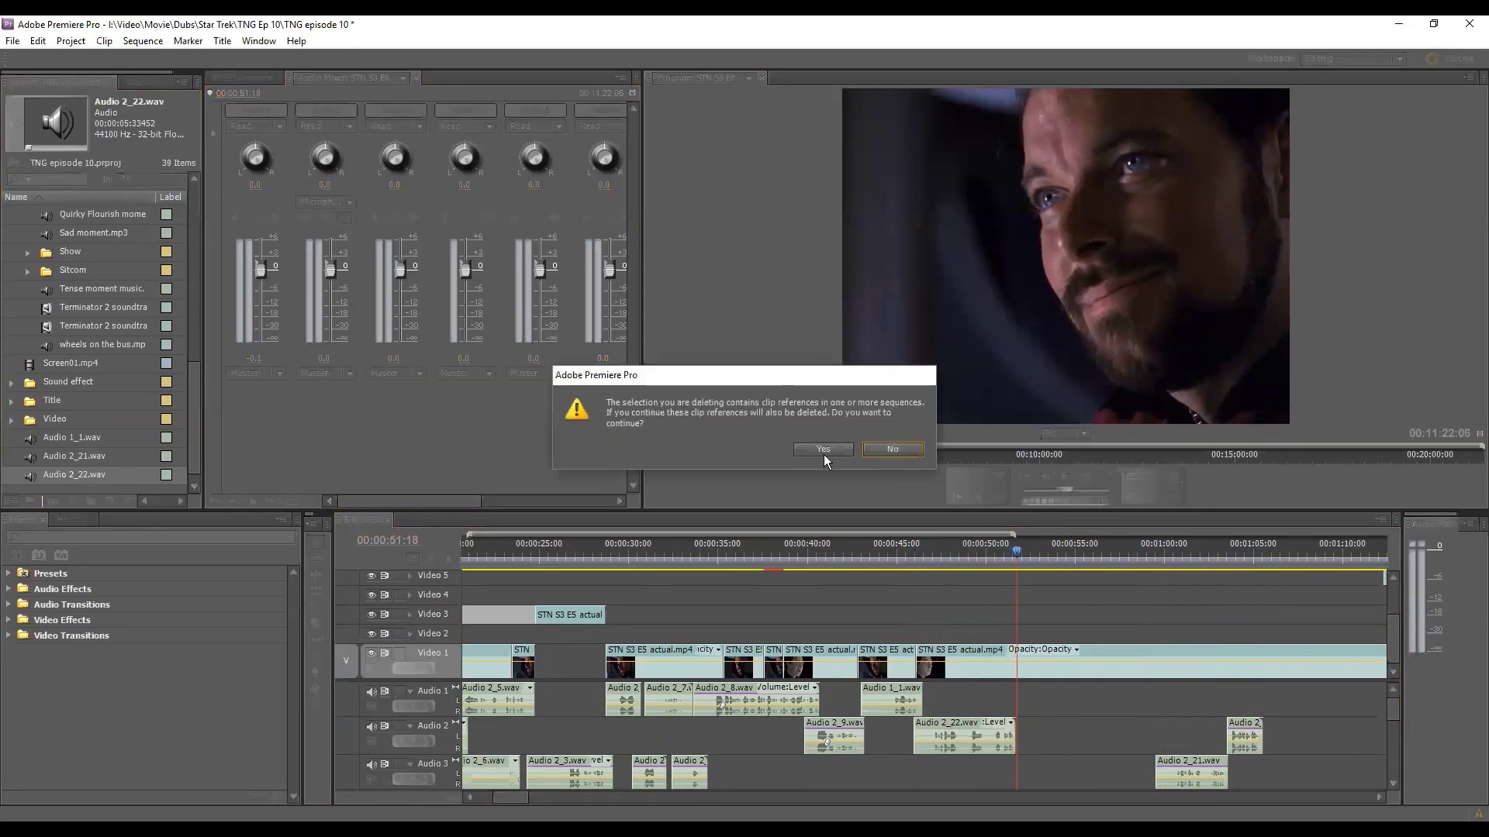
left_click(814, 451)
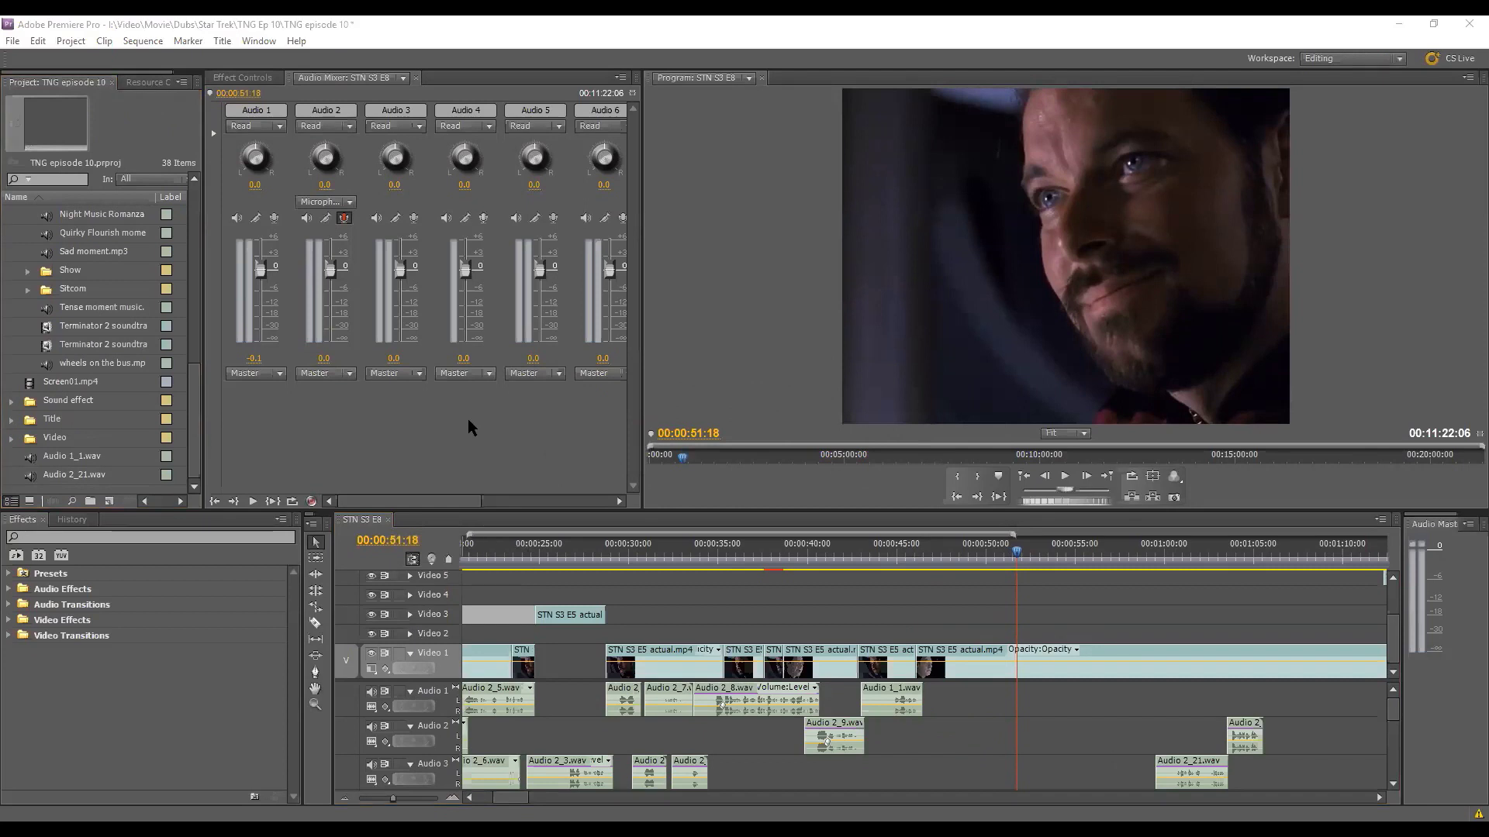
left_click(951, 718)
Record another voice take onto Audio 2 from 00:00:45:21 and discard it from the project
left_click(912, 555)
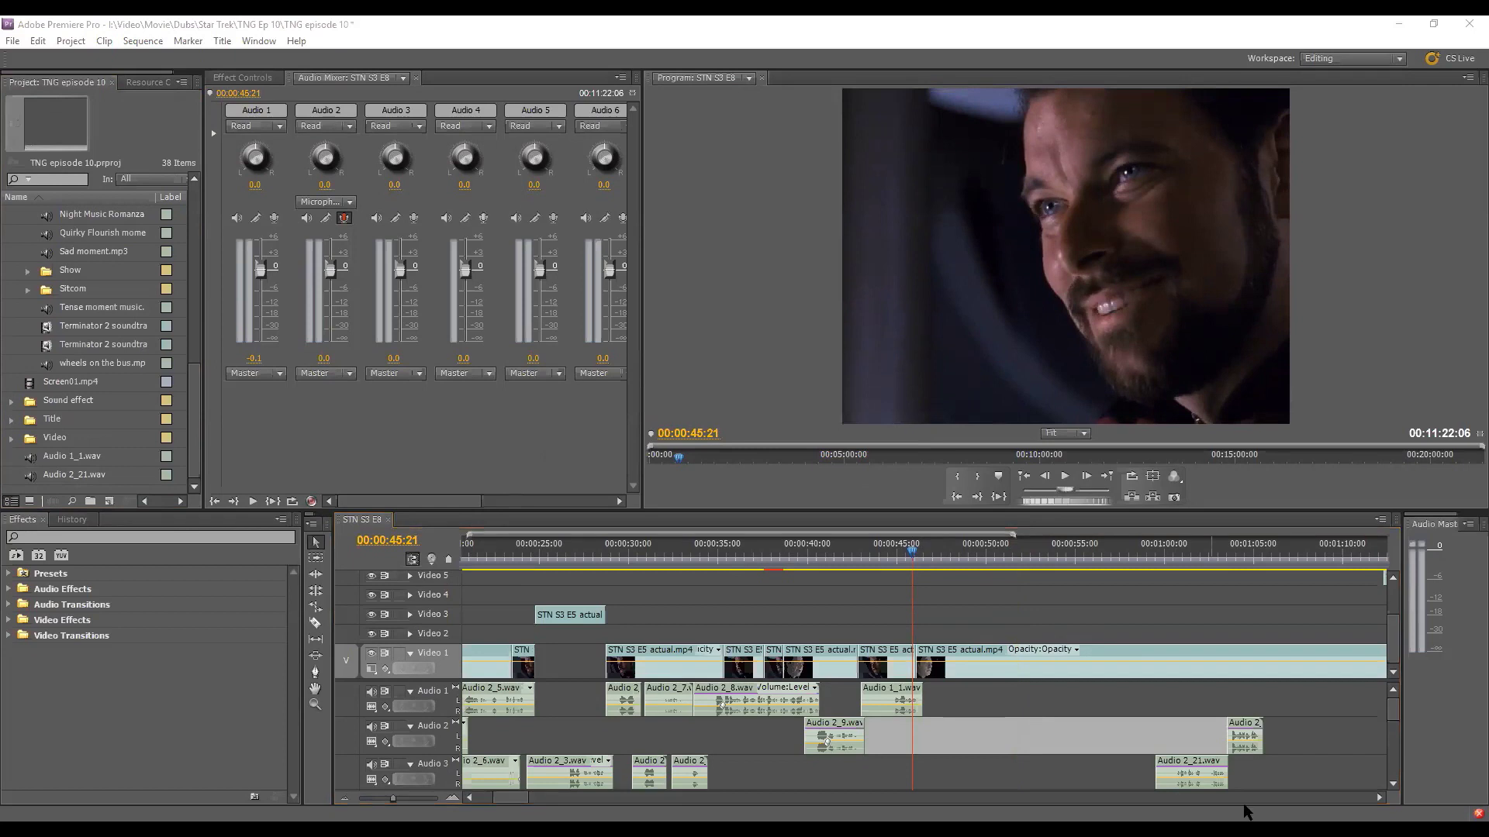
left_click(980, 600)
left_click(315, 497)
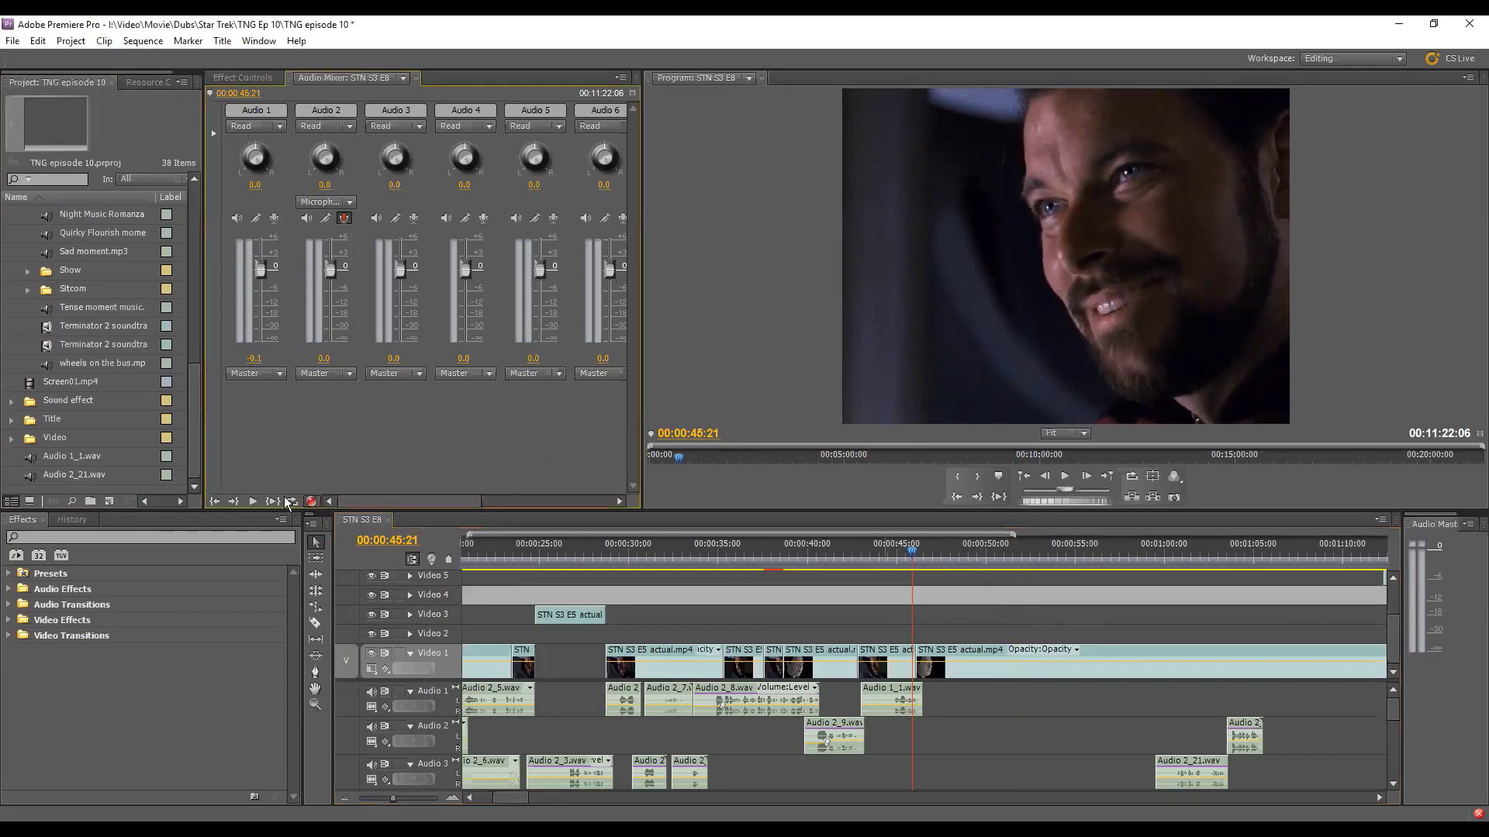
left_click(246, 498)
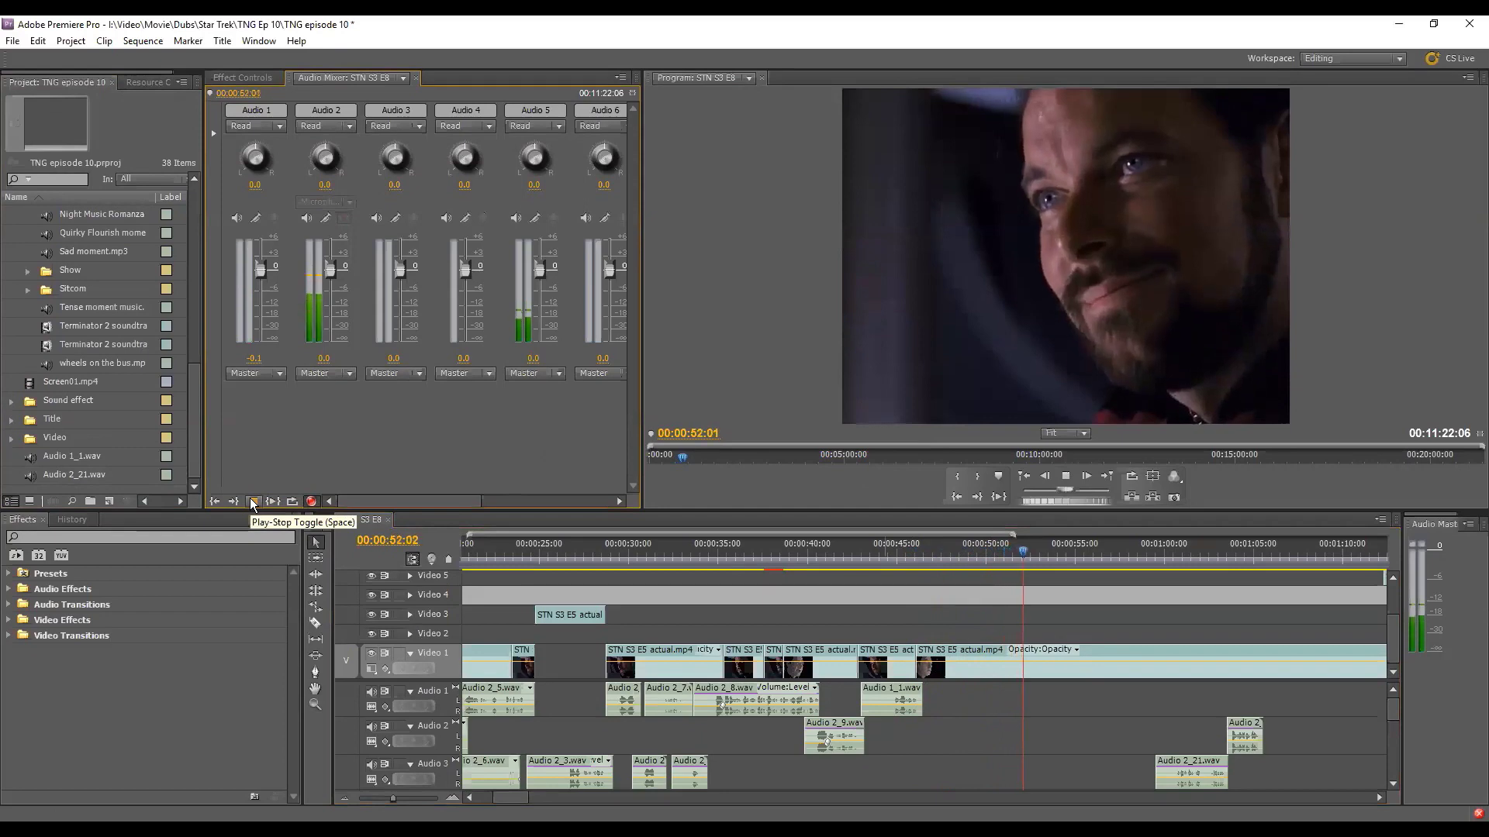
left_click(822, 450)
Record a fresh voice take onto Audio 2 and move its clip slightly earlier on the track
left_click(1063, 476)
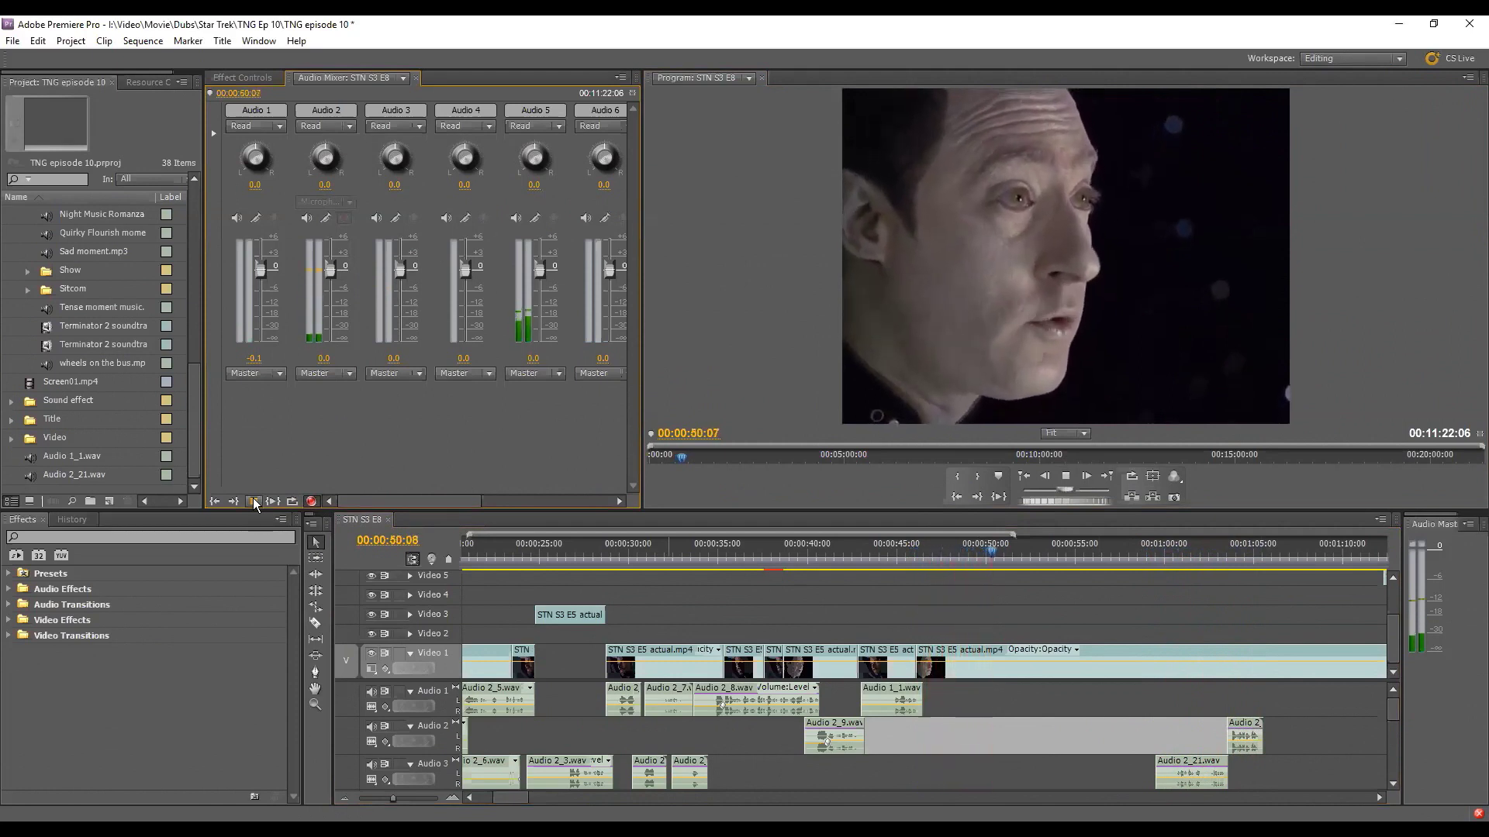
left_click(255, 502)
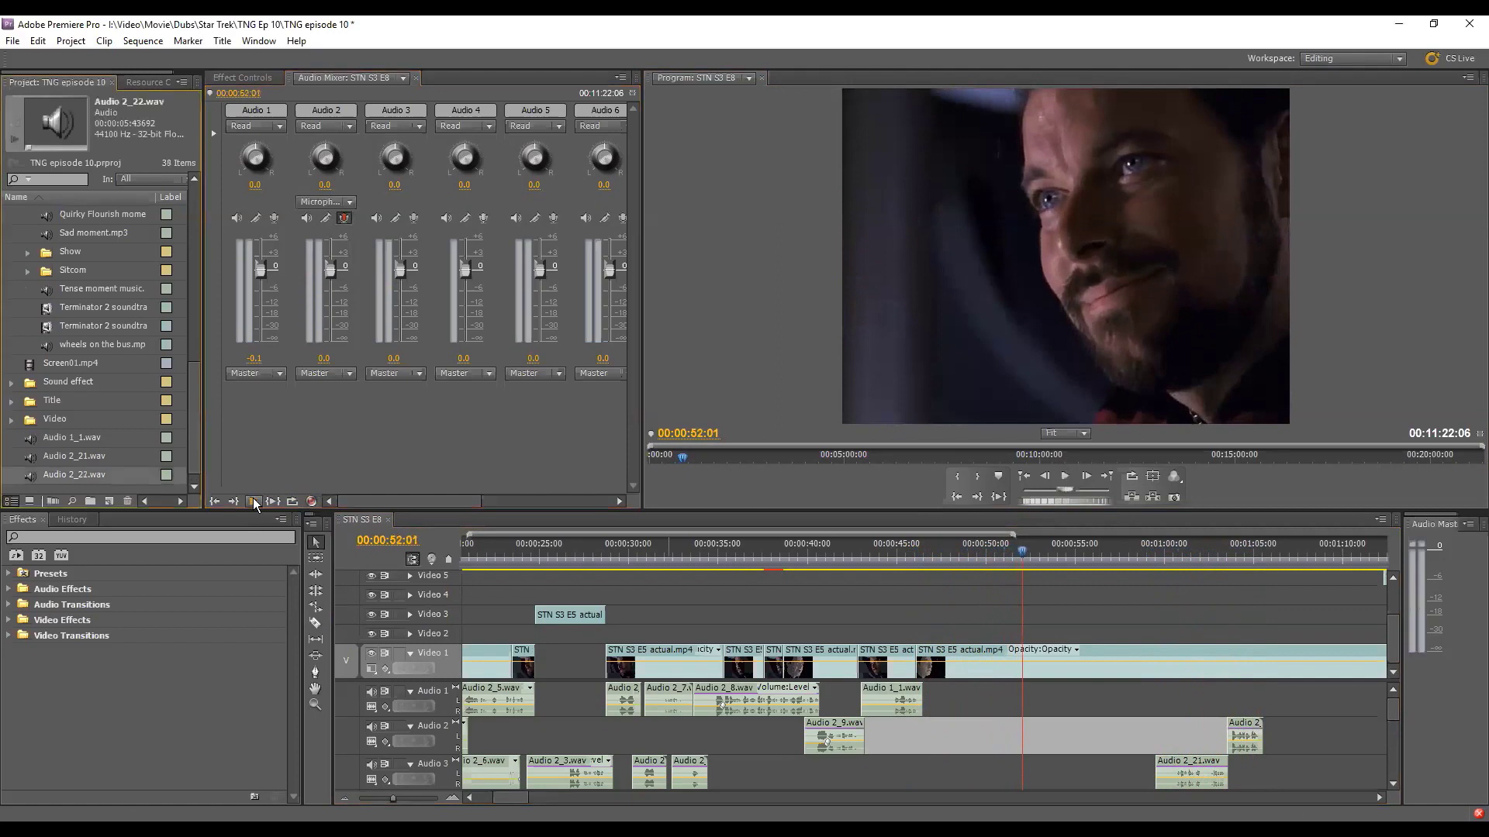
left_click(931, 738)
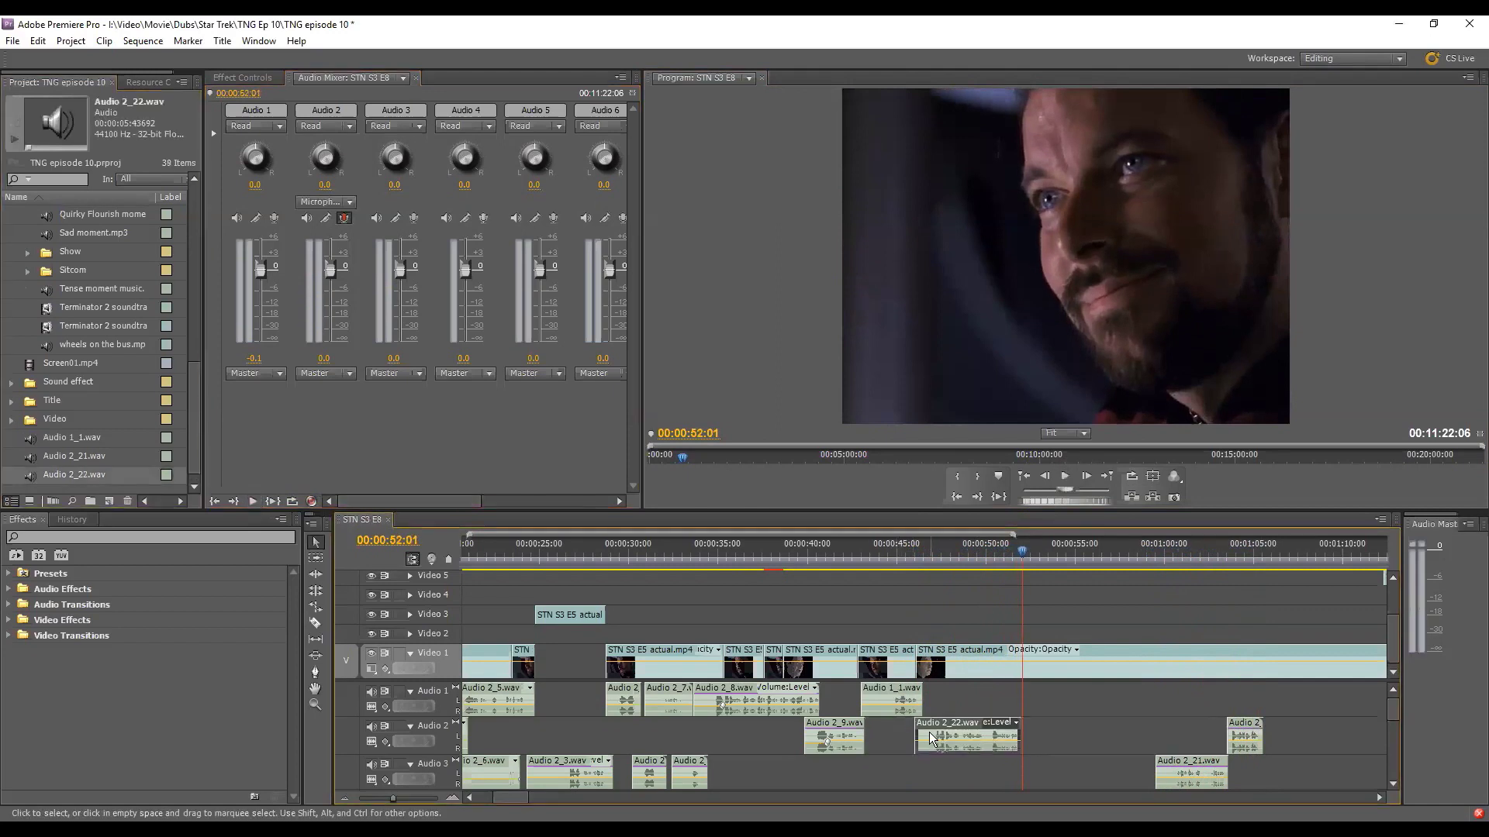
left_click_drag(931, 738, 919, 738)
Align the start of Audio 2_22.wav with about 00:00:45:03 and play it against the mouth movement
left_click(242, 77)
left_click(1064, 476)
left_click(899, 552)
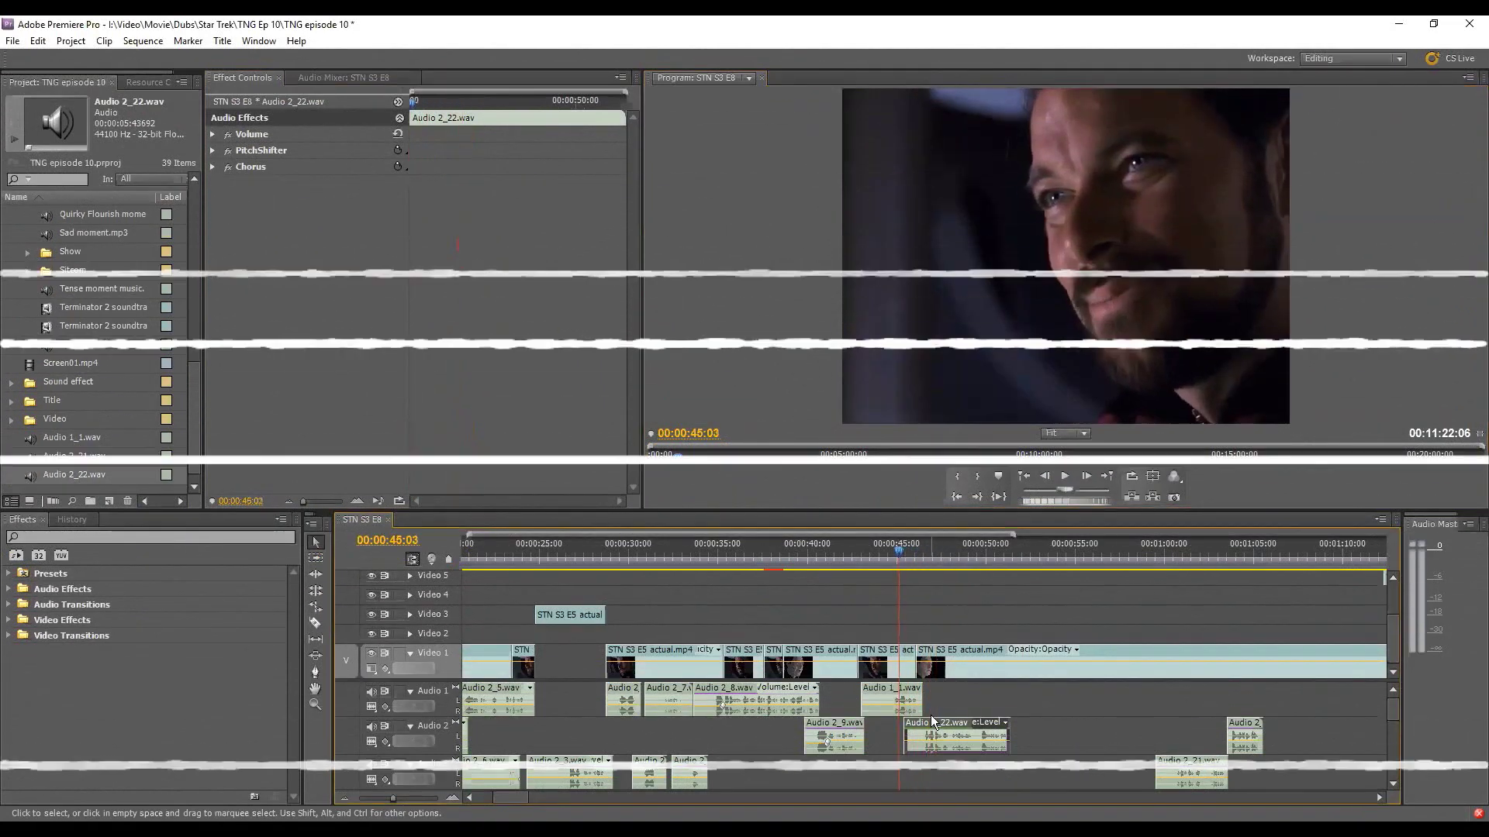
left_click(931, 713)
left_click_drag(945, 726, 941, 727)
left_click(1065, 477)
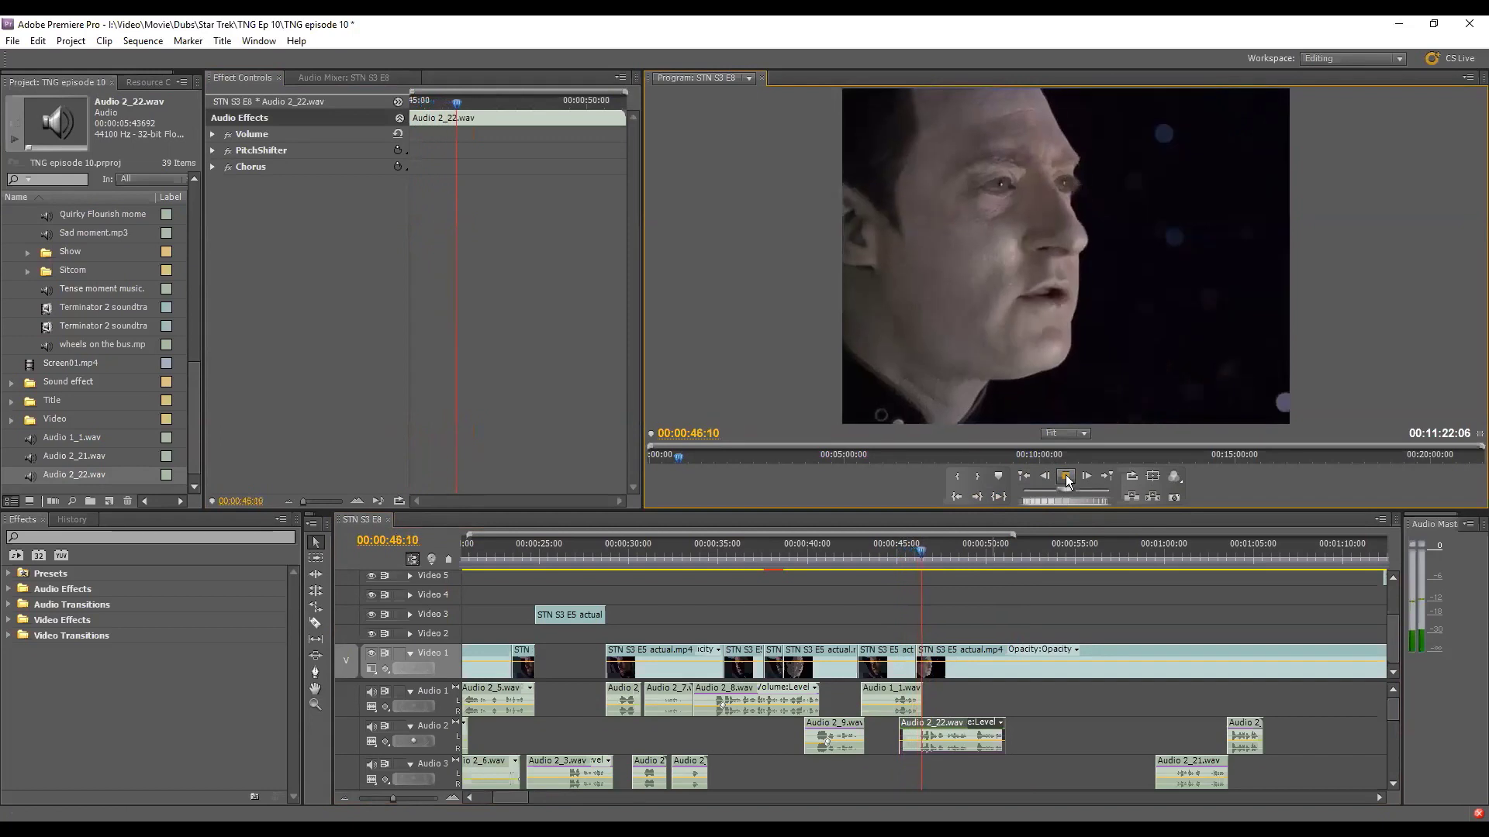
key("space")
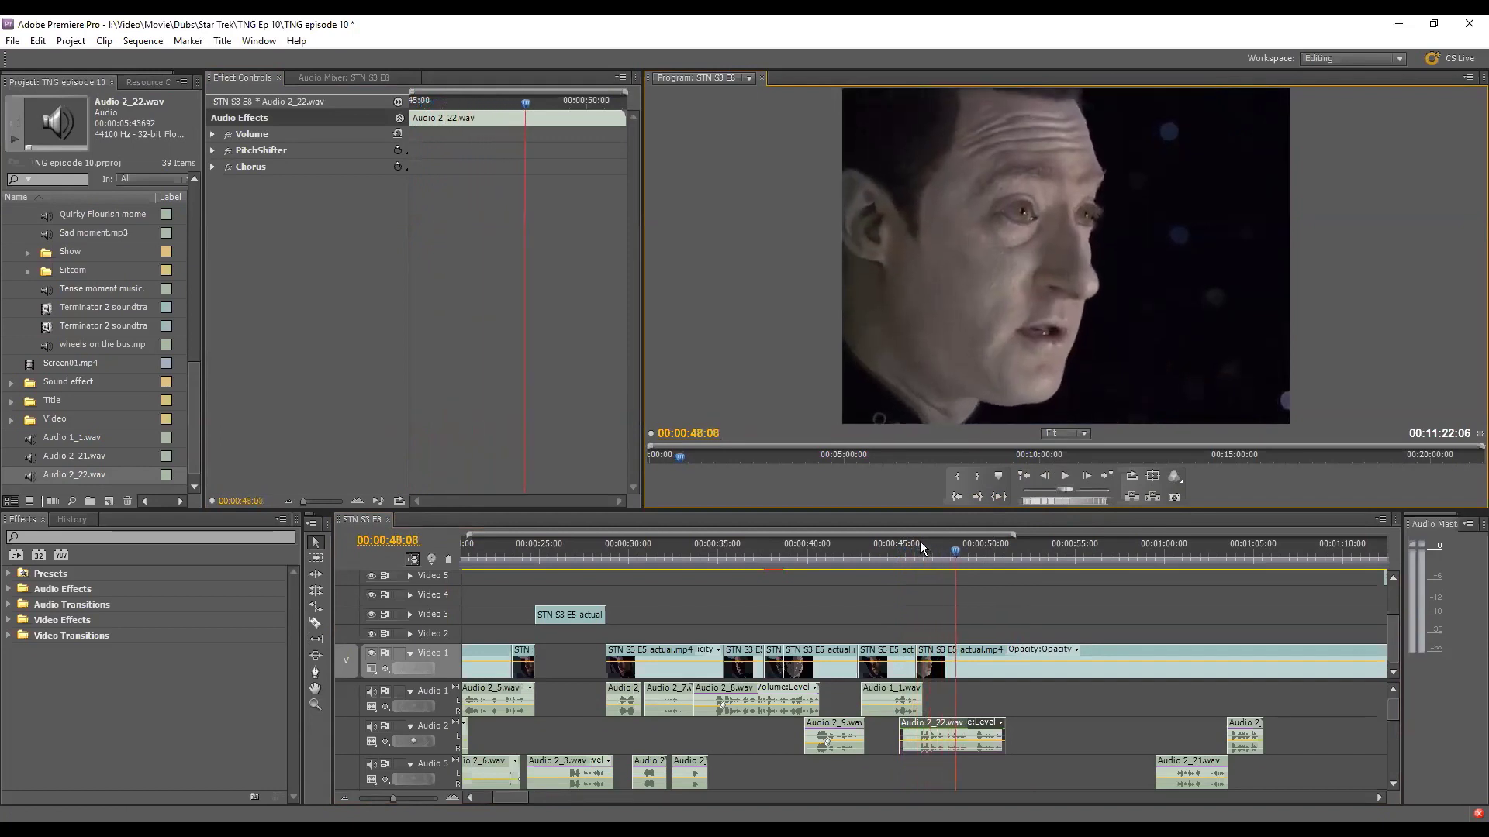
Nudge Audio 2_22.wav slightly later on Audio 2 and play it against the mouth movement
left_click(904, 547)
left_click(1065, 478)
key("space")
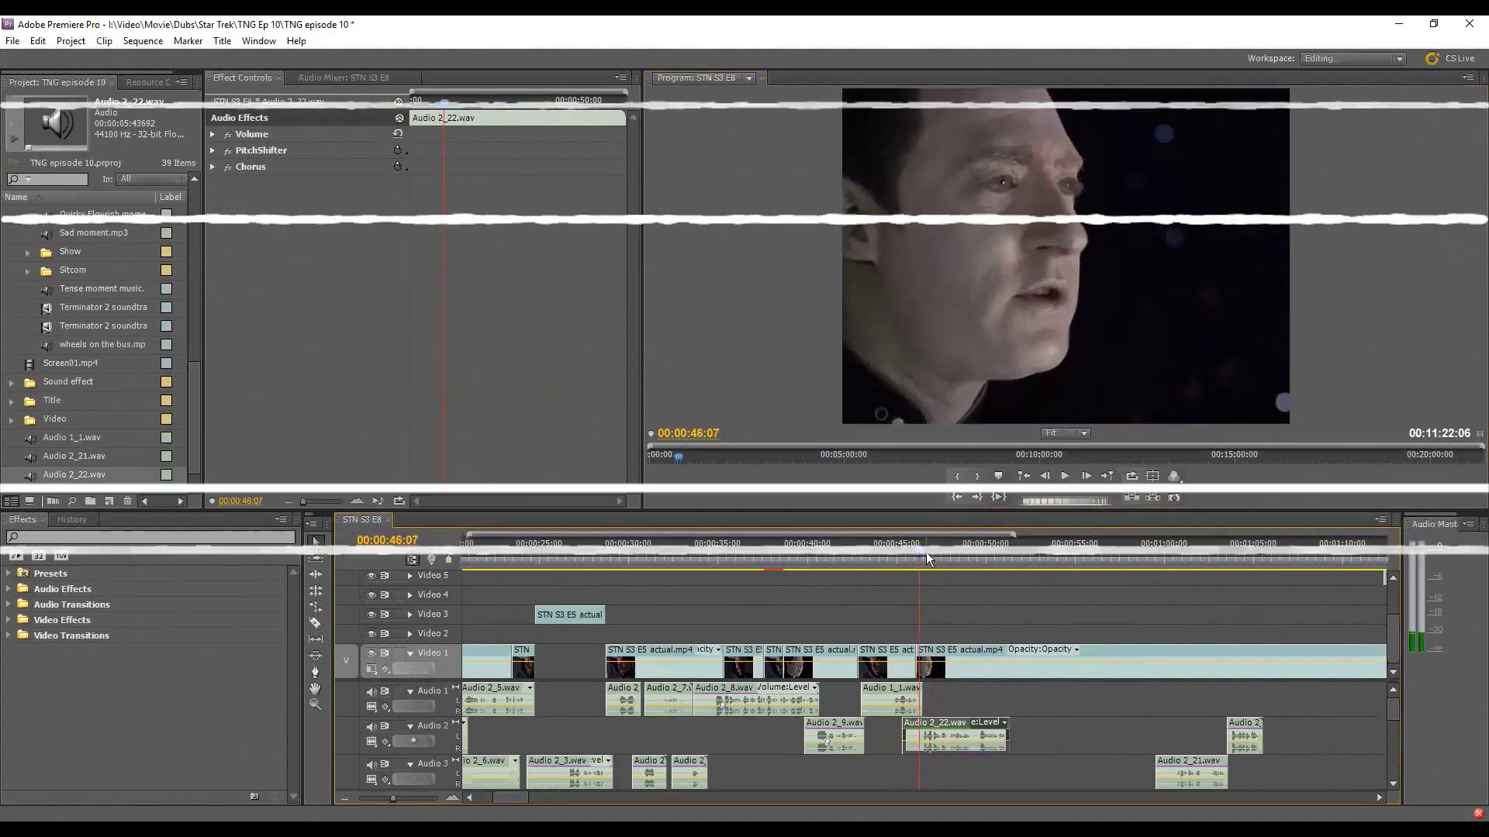
left_click(887, 548)
left_click(1065, 477)
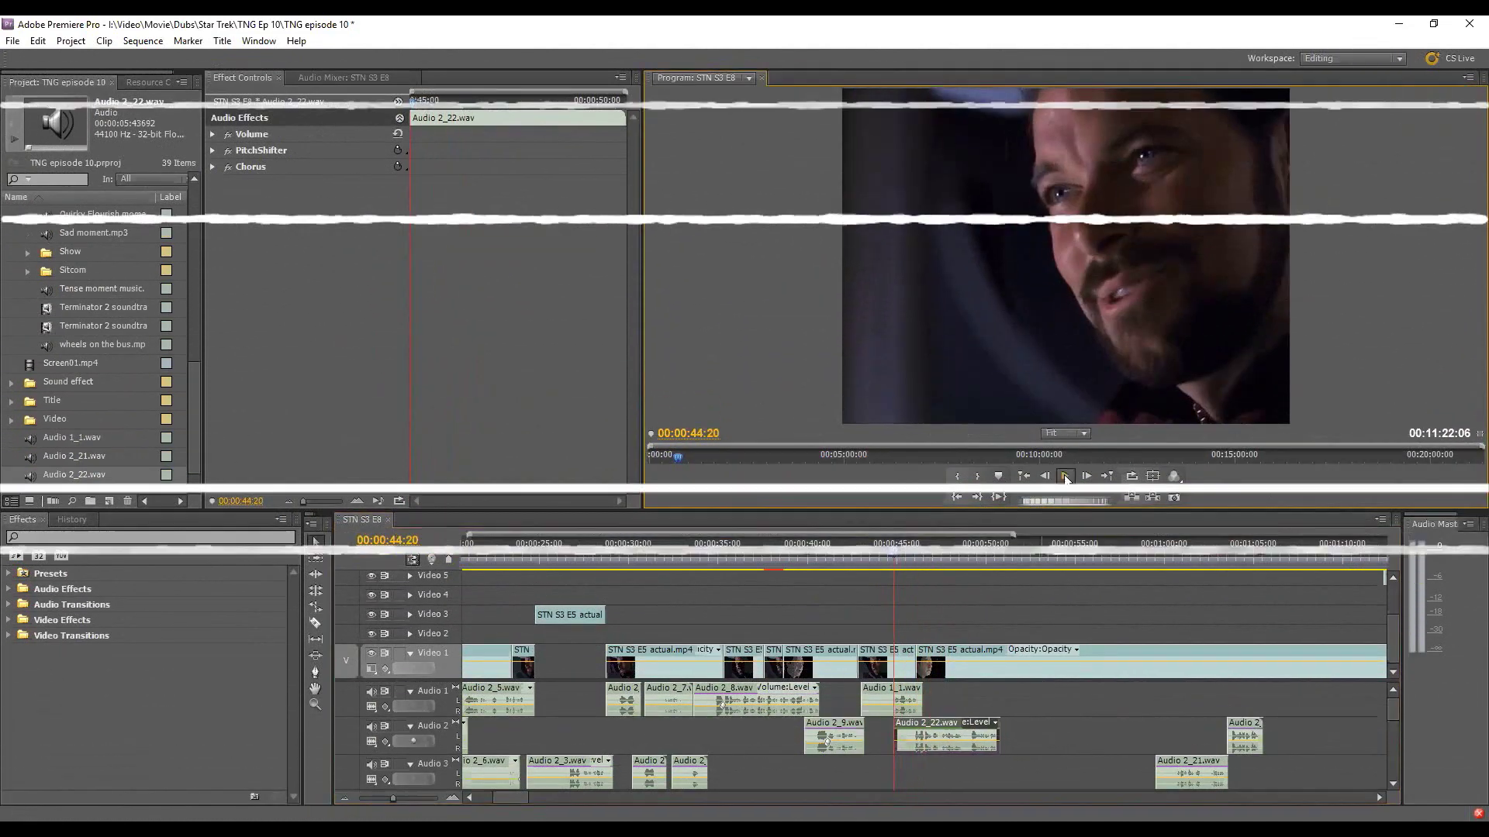
left_click(899, 548)
left_click(1069, 478)
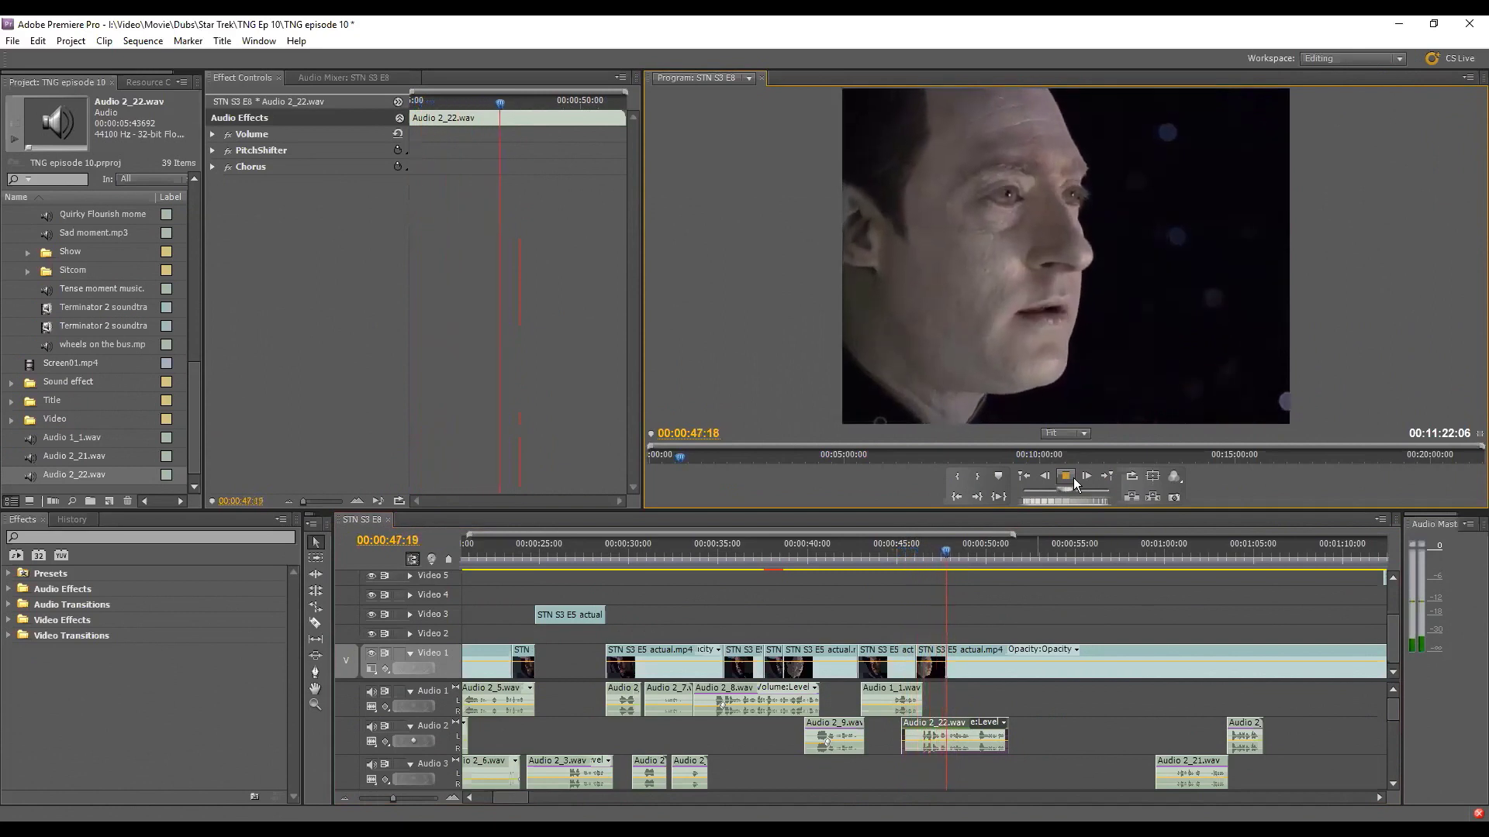
Split Audio 2_22.wav on Audio 2 at 00:00:47:20 with the Razor tool
left_click(1073, 478)
key("Left")
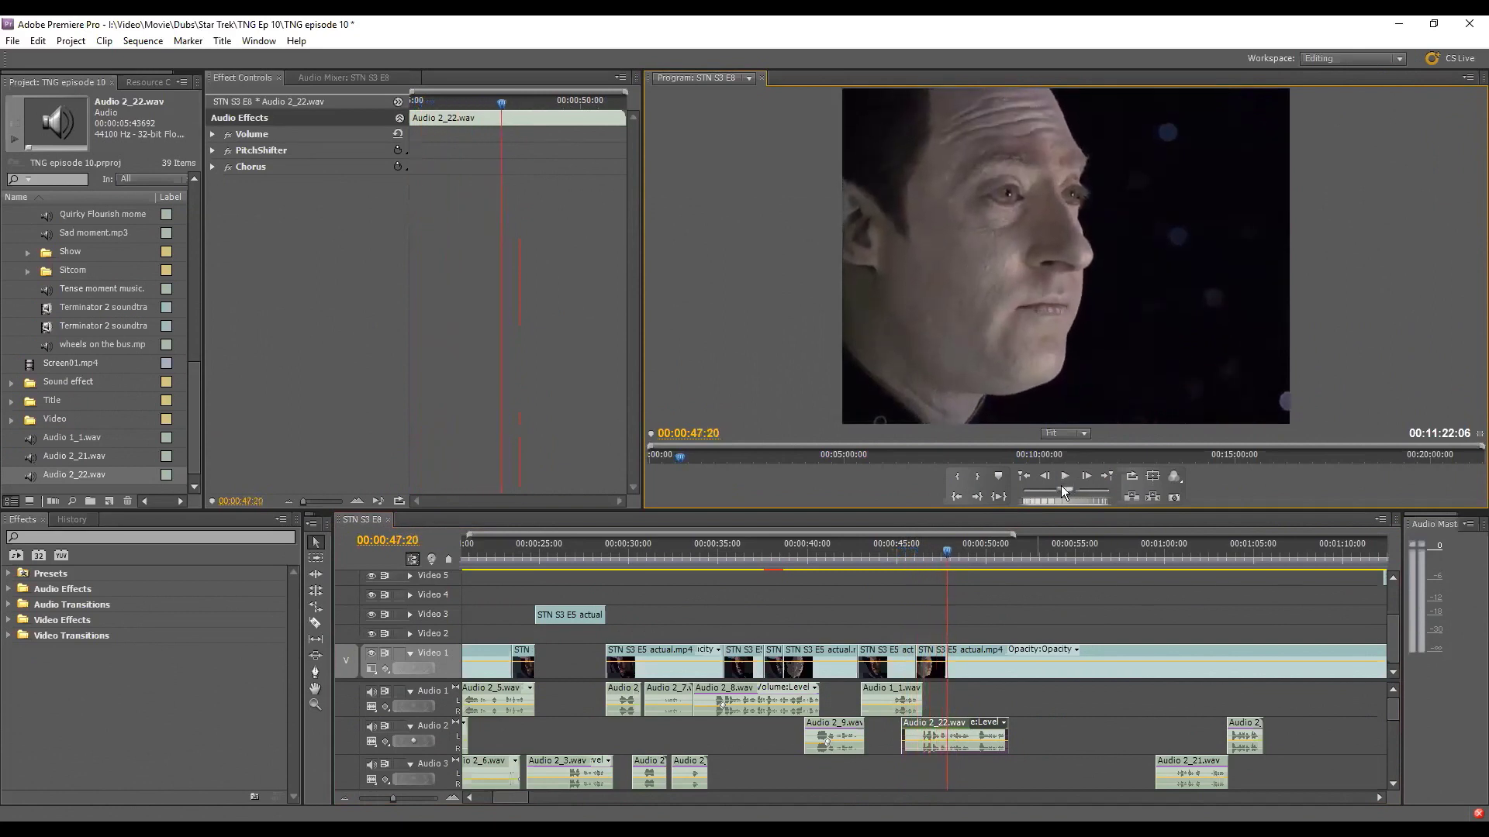
left_click(316, 624)
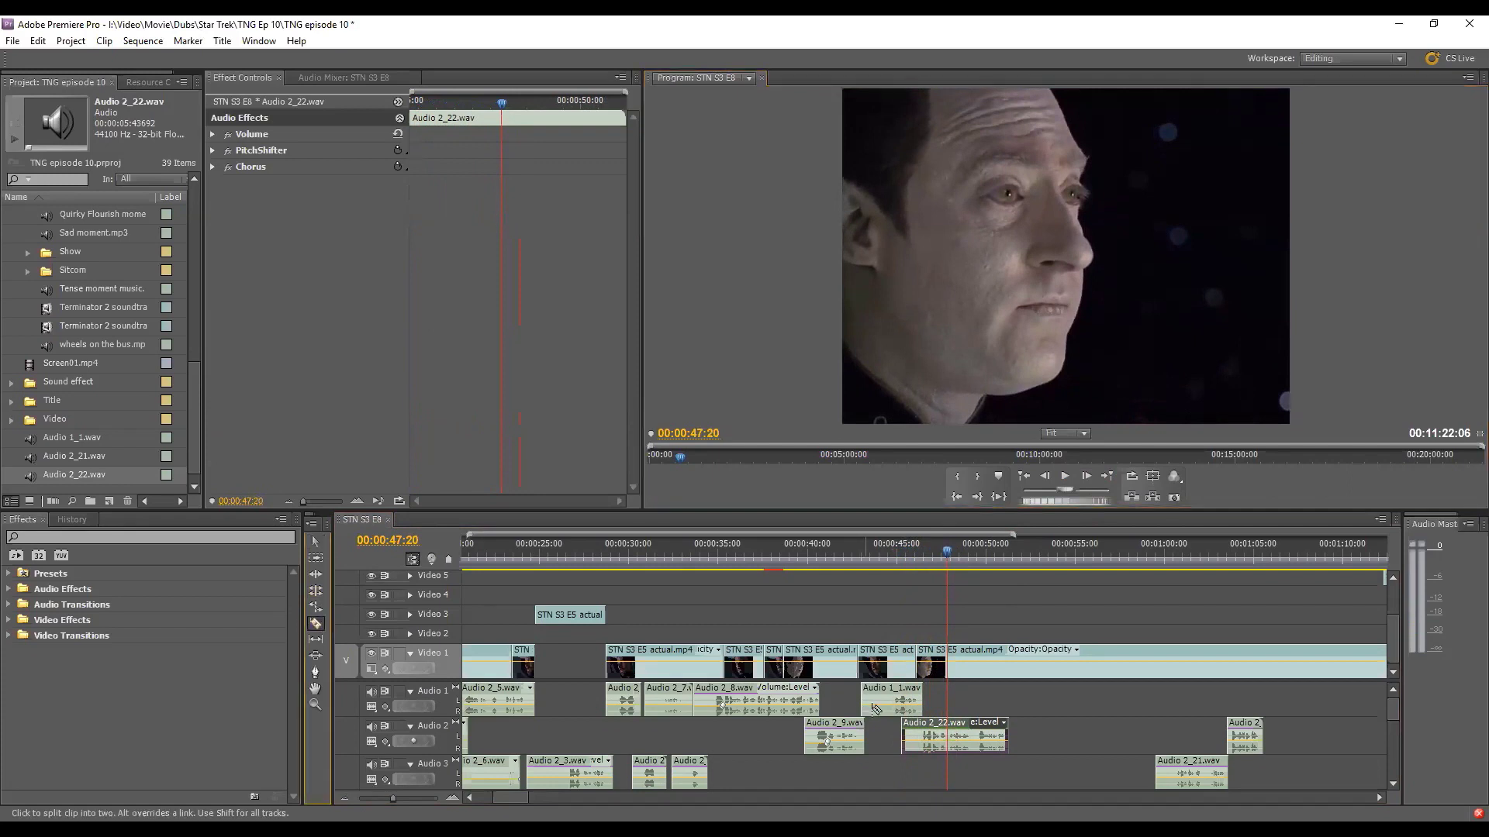
left_click(954, 729)
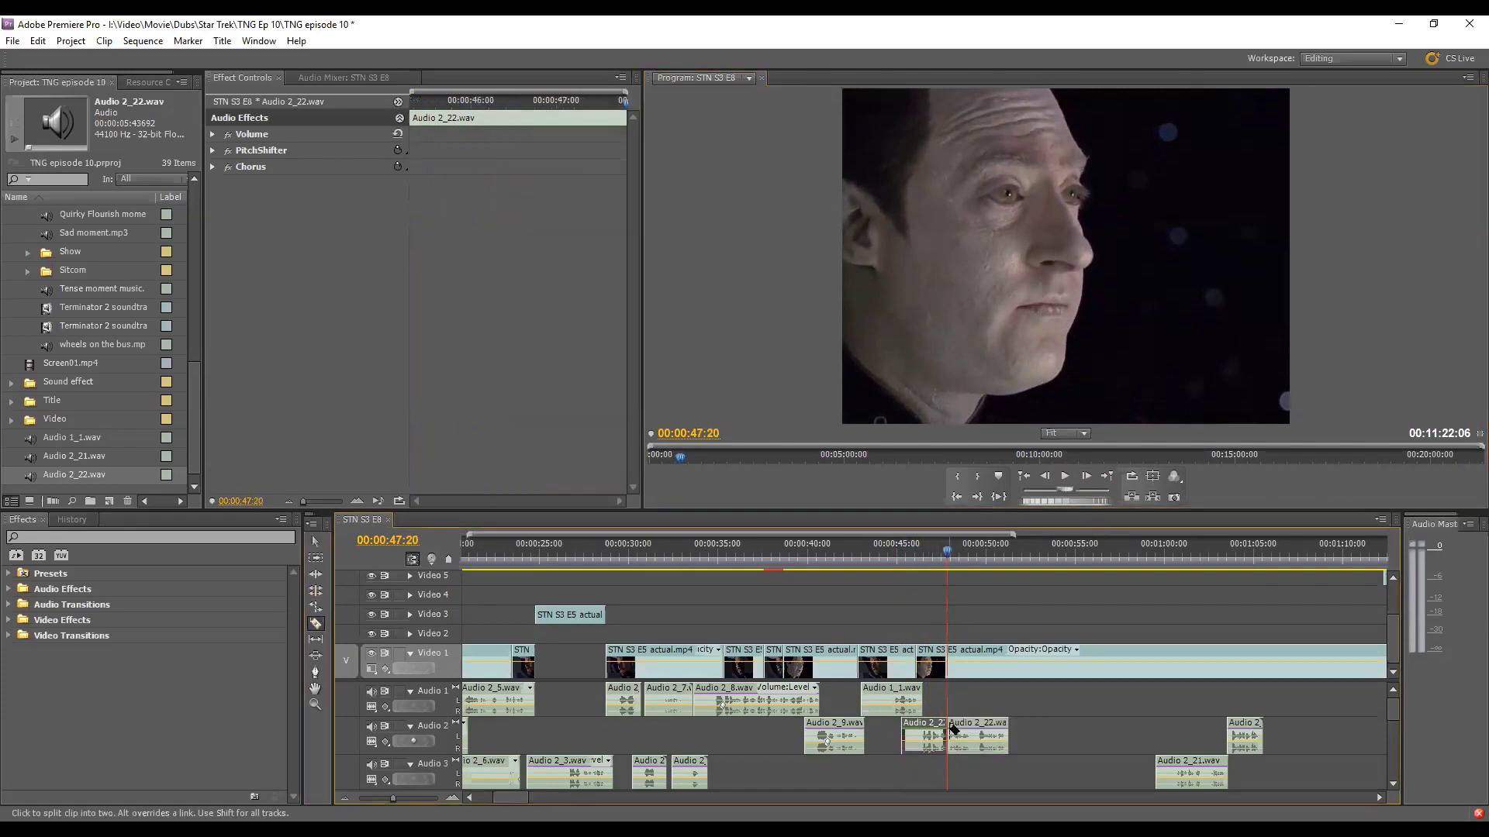
left_click(317, 545)
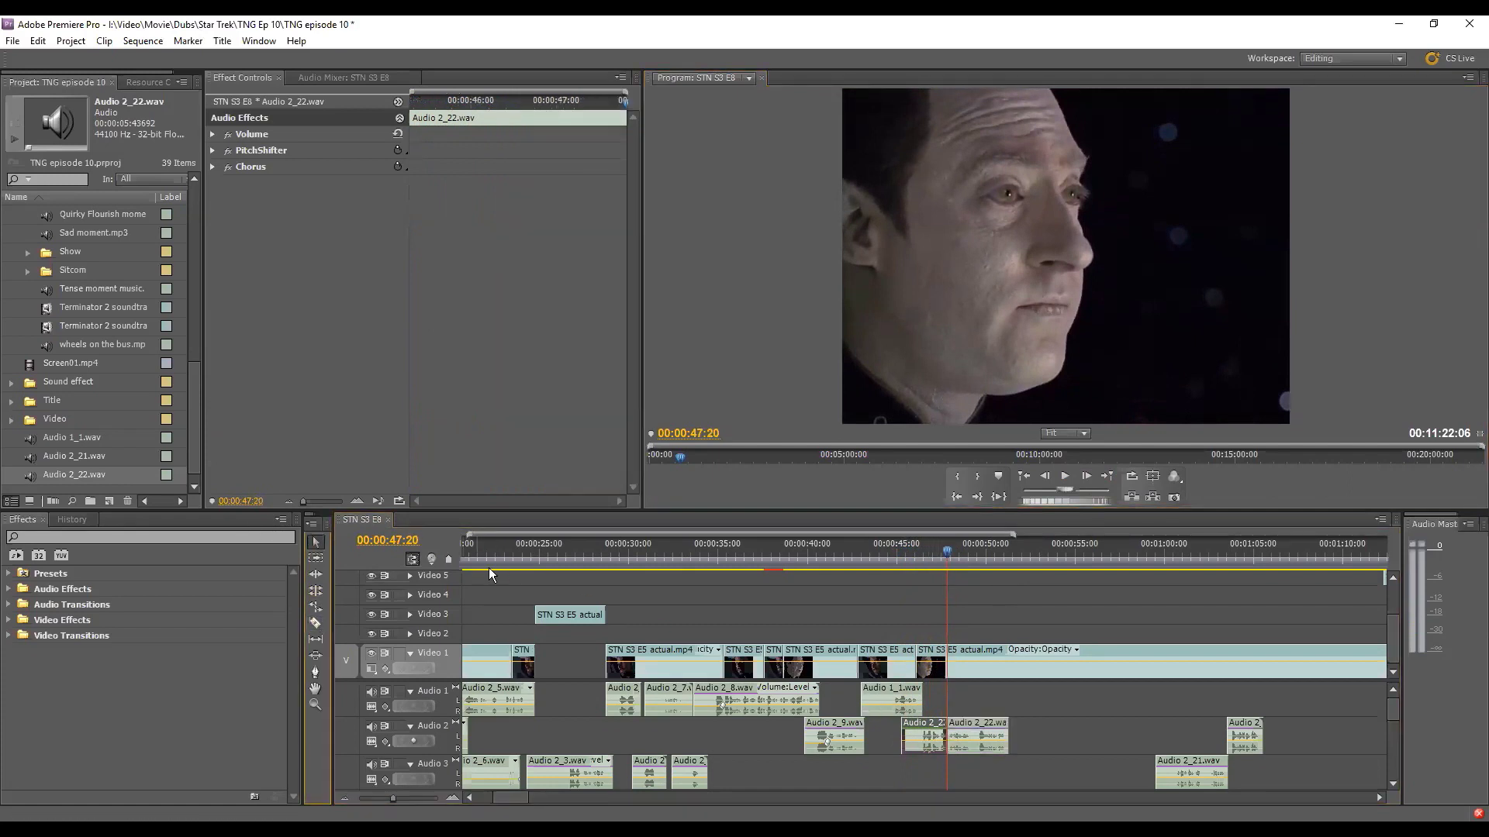
Open the bearded character's silent reaction shot at 00:00:35:16 as source and place a copy on Video 2 at 00:00:47:20
left_click(568, 543)
left_click_drag(605, 550, 729, 565)
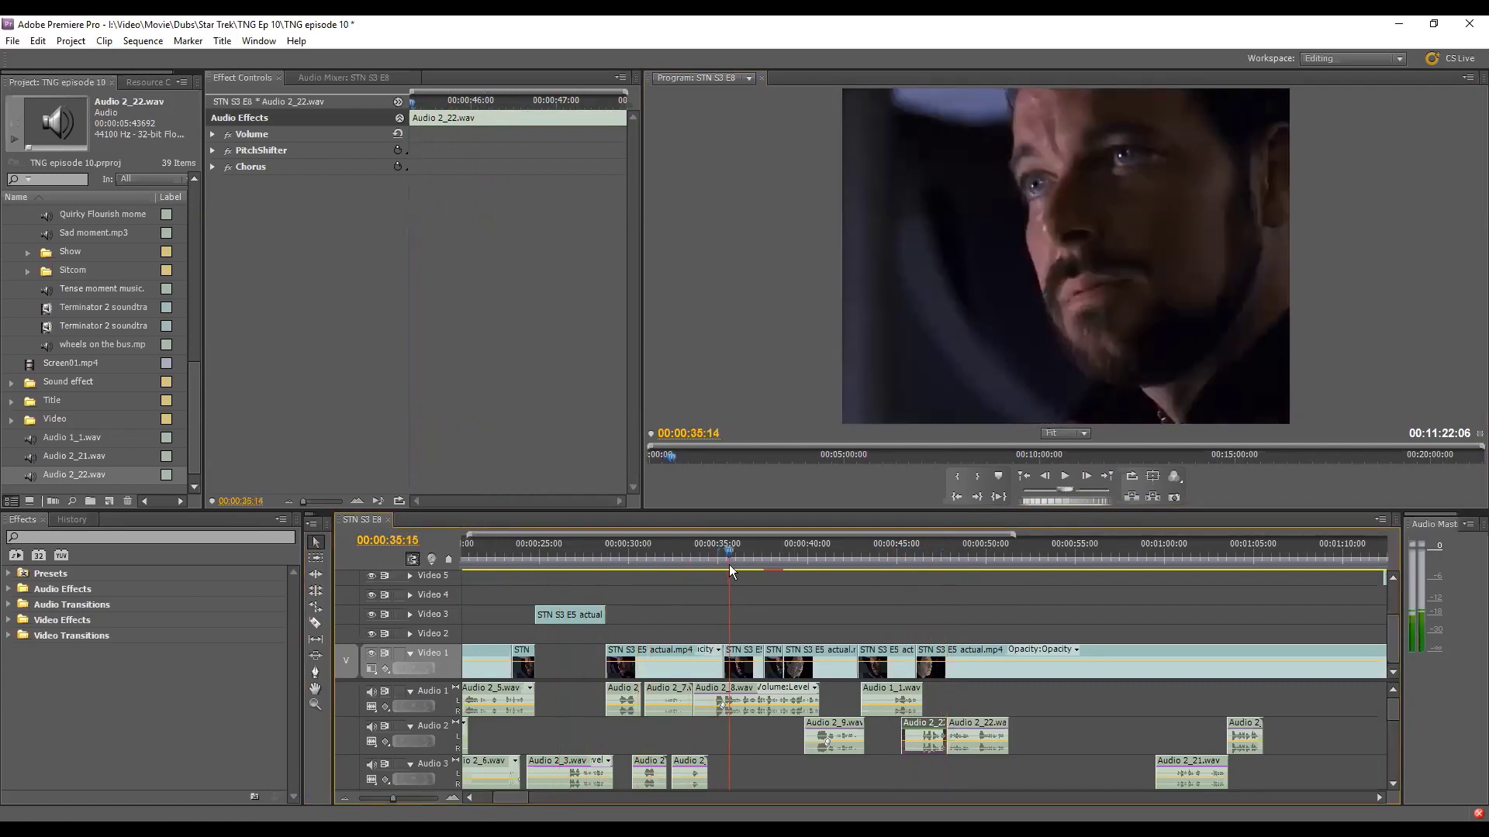
double_click(741, 654)
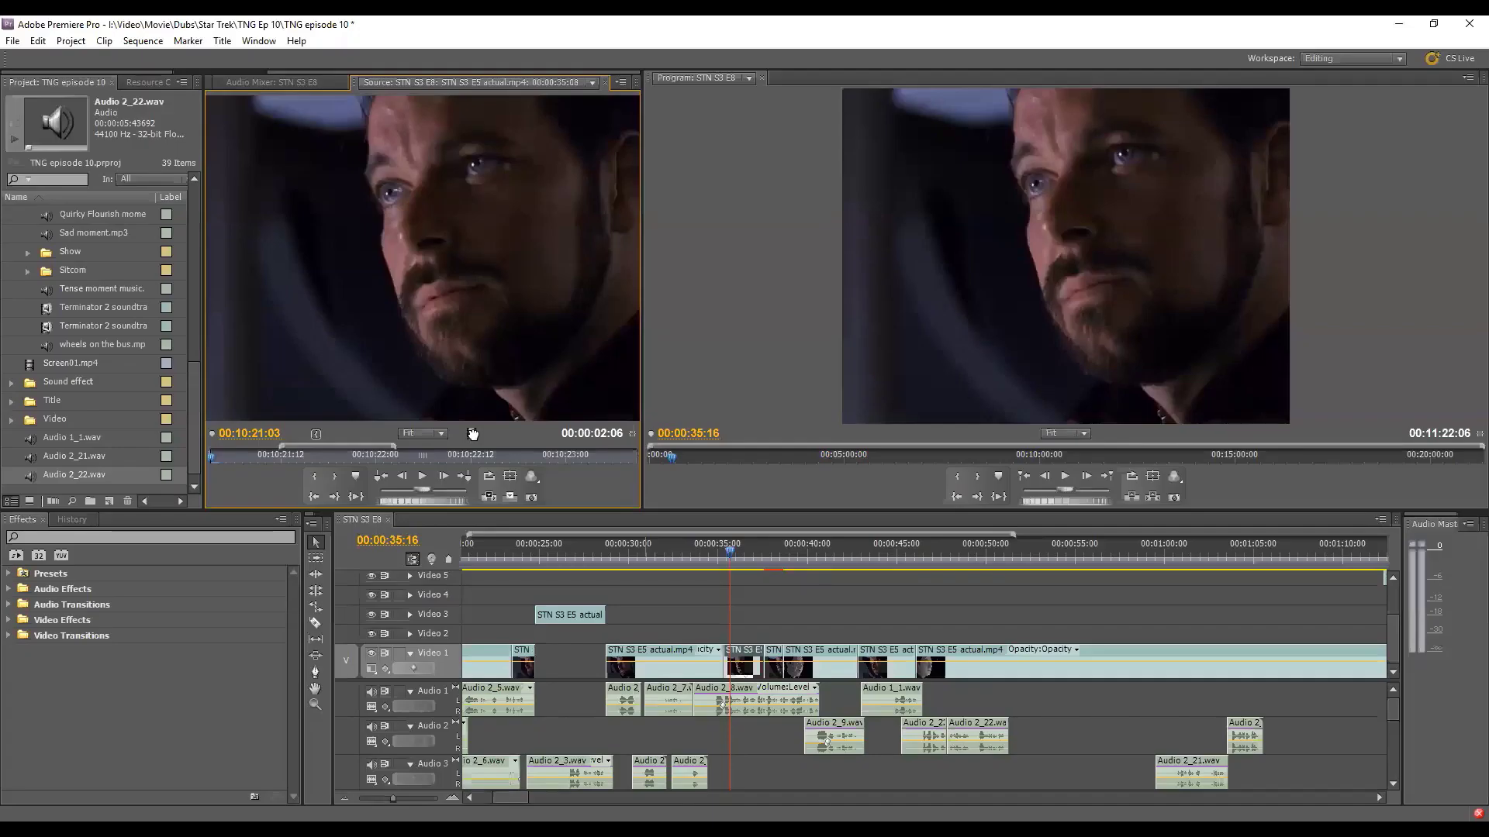
left_click(925, 555)
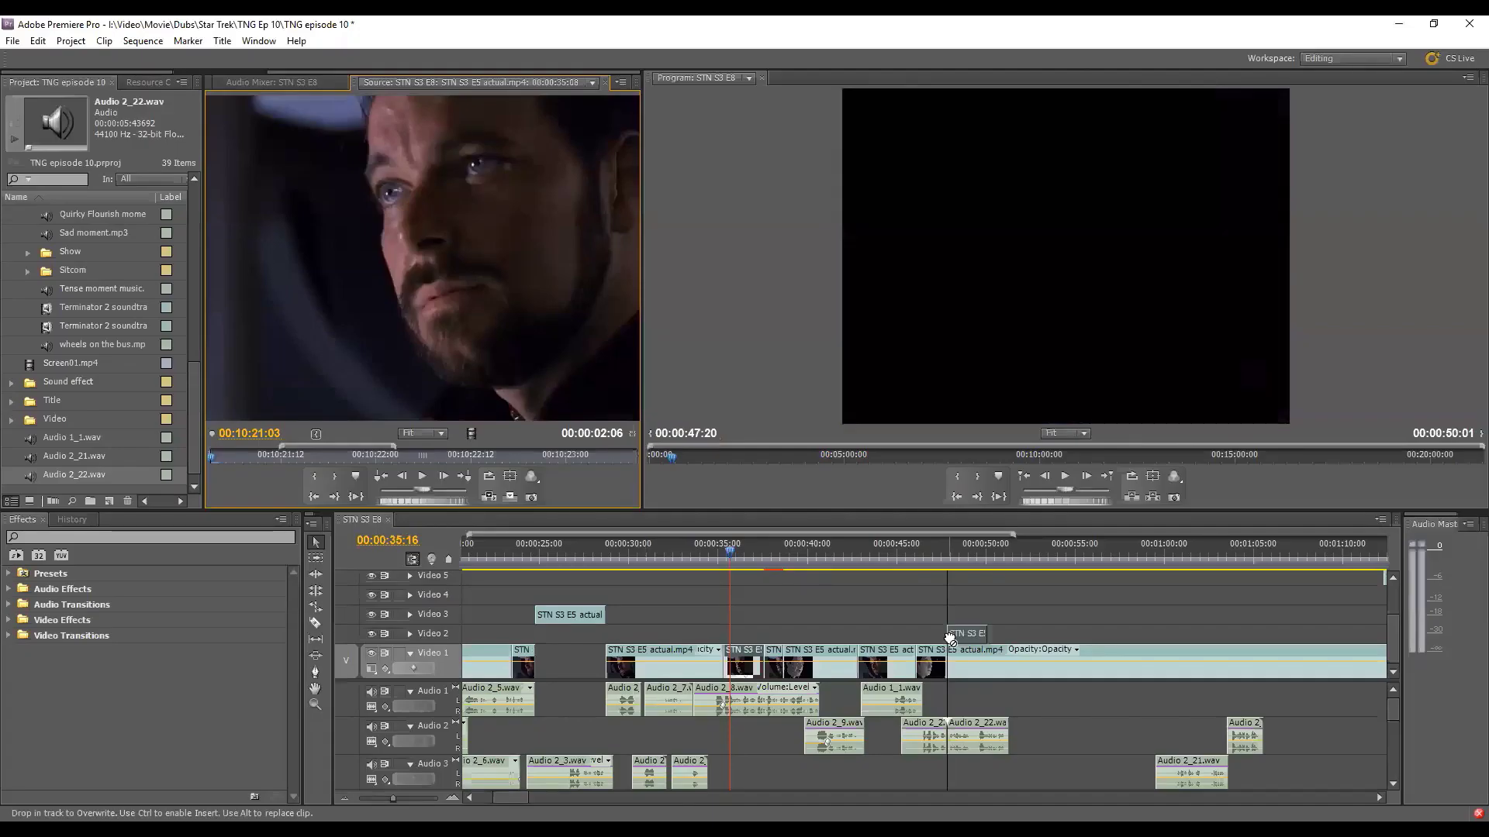
Trim the end of the reaction shot on Video 2 to 00:00:49:06 and play the result
left_click(1064, 476)
left_click(1066, 476)
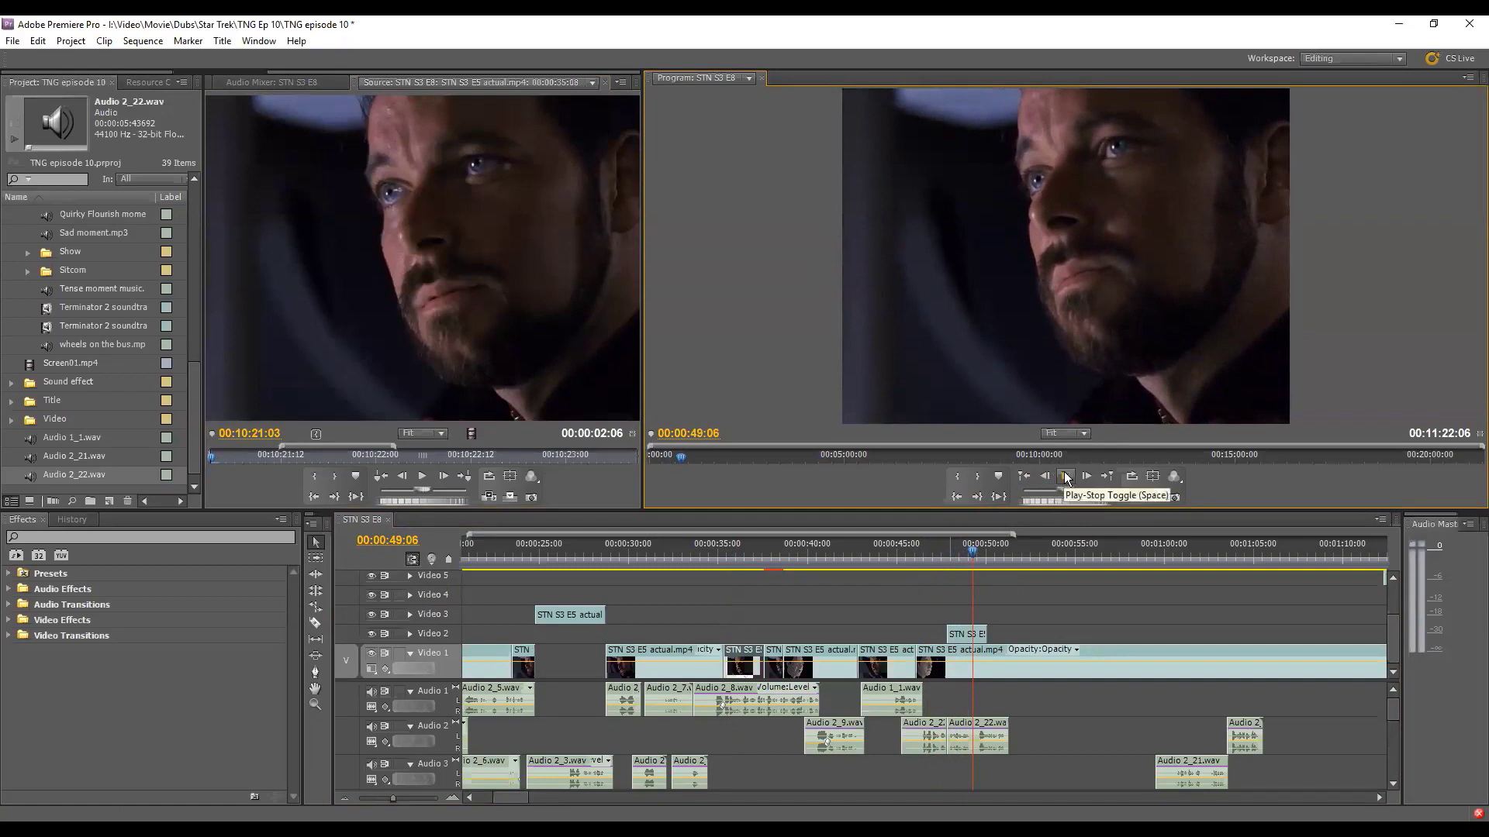
left_click_drag(984, 641, 971, 640)
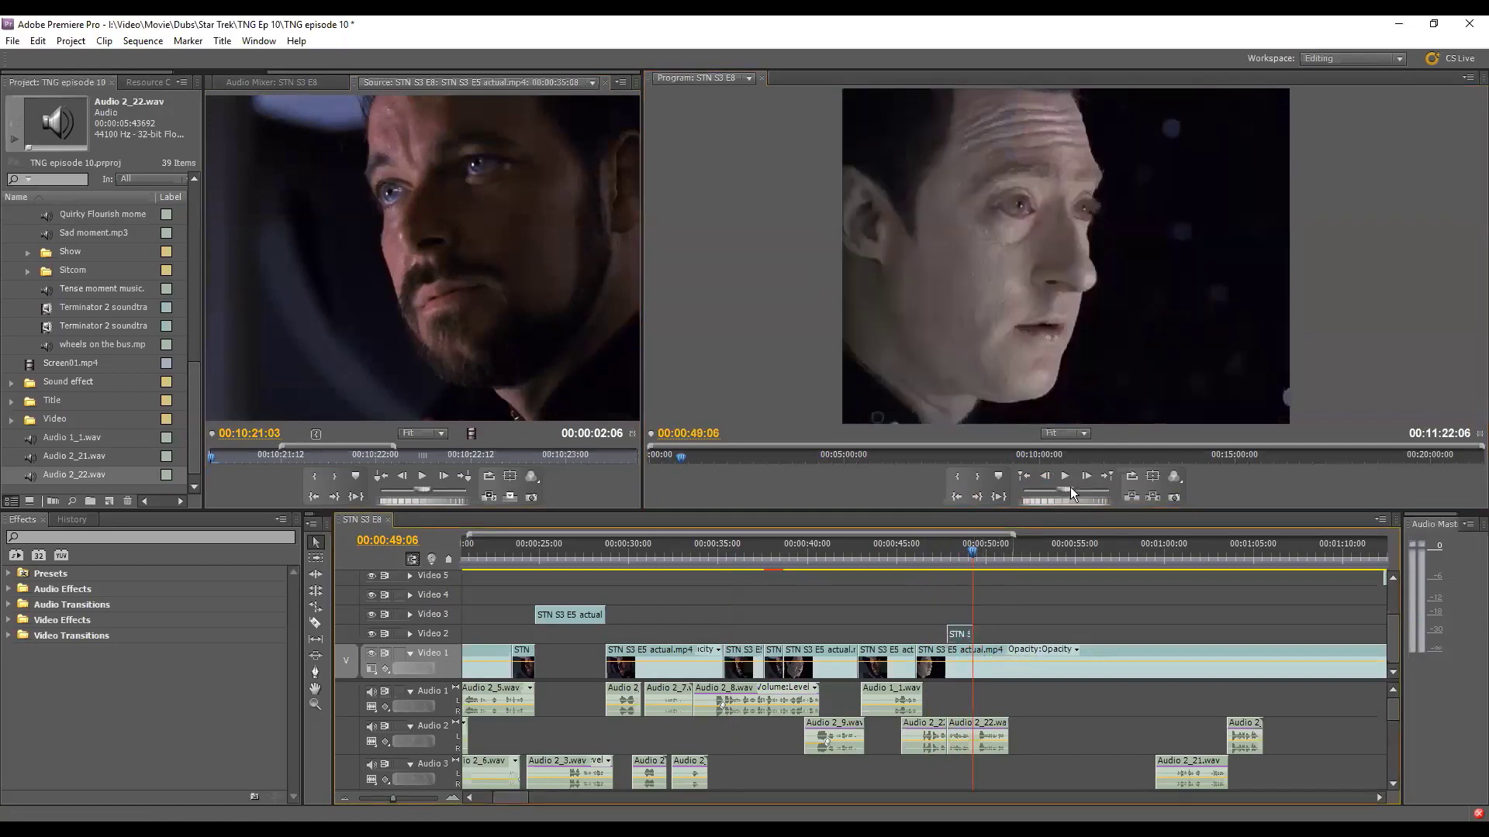
left_click(1065, 477)
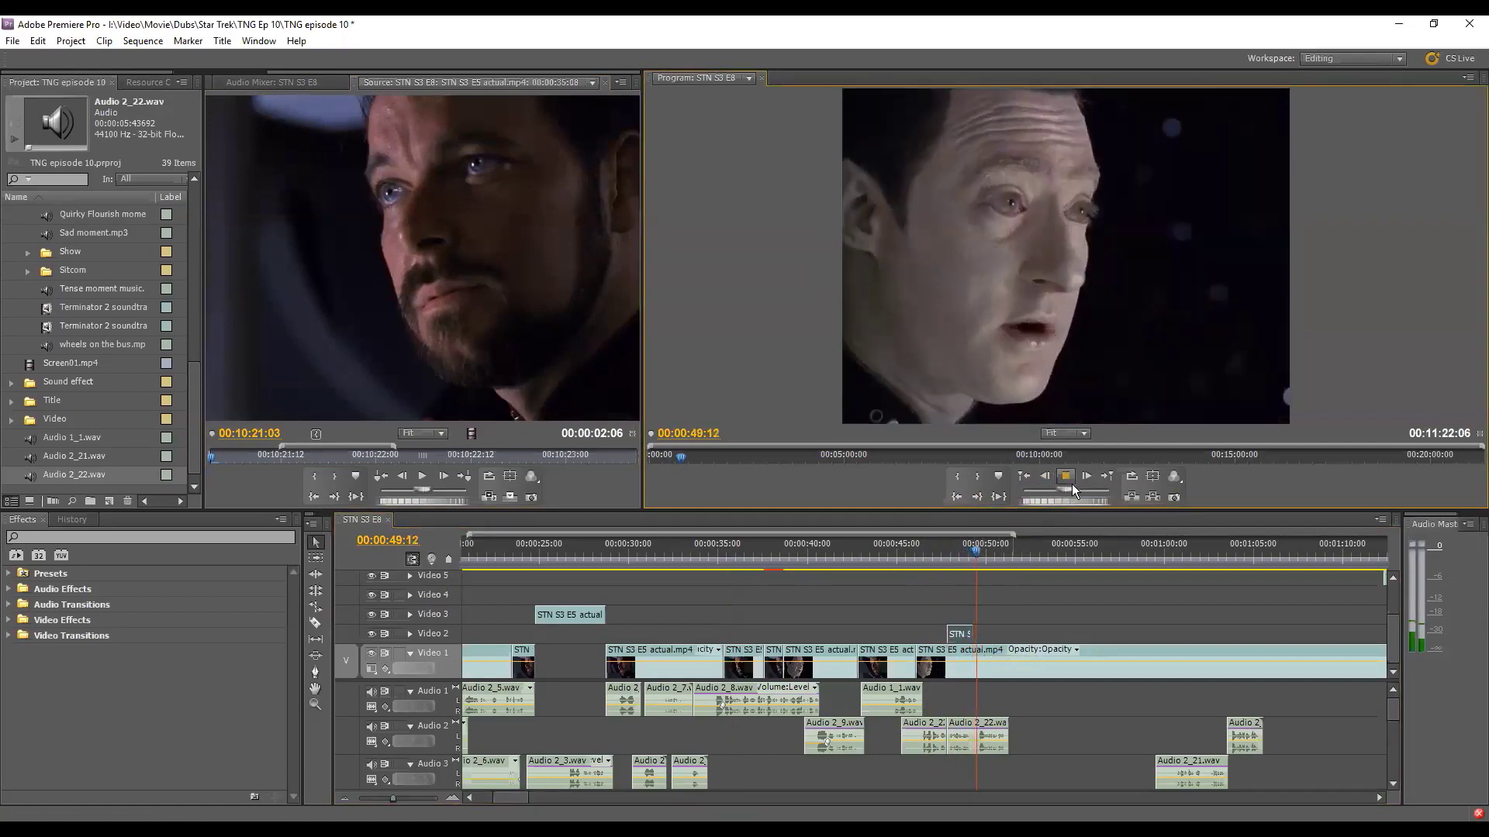
left_click(1071, 484)
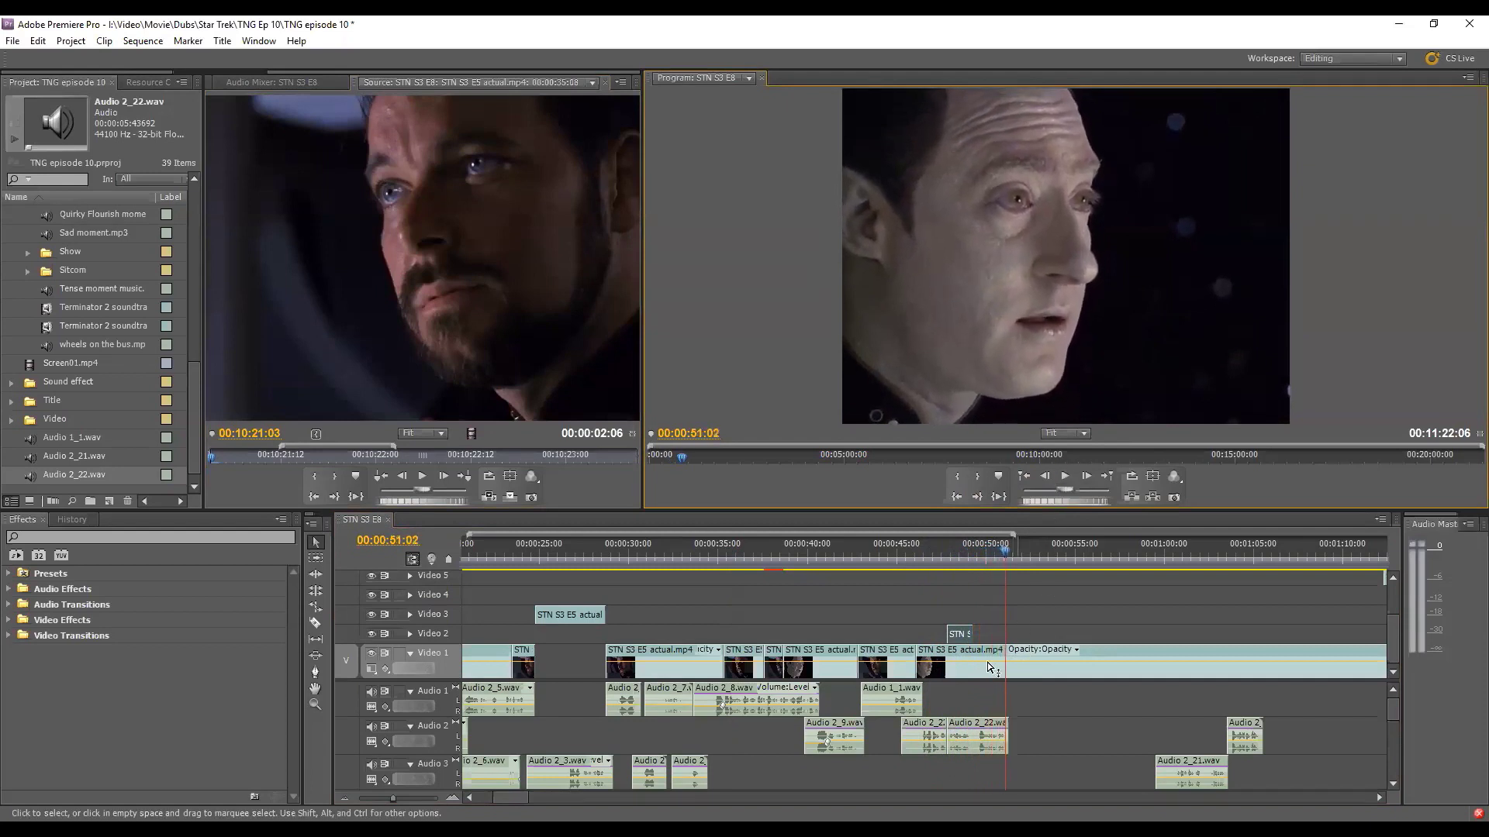
Cut the Video 1 clip beneath the reaction shot, move the reaction shot down onto Video 1, and play the section
left_click(315, 624)
left_click(958, 658)
left_click(316, 542)
mouse_move(961, 653)
left_mouse_down()
mouse_move(948, 653)
mouse_move(962, 656)
left_mouse_up()
key("Up")
left_click(1063, 476)
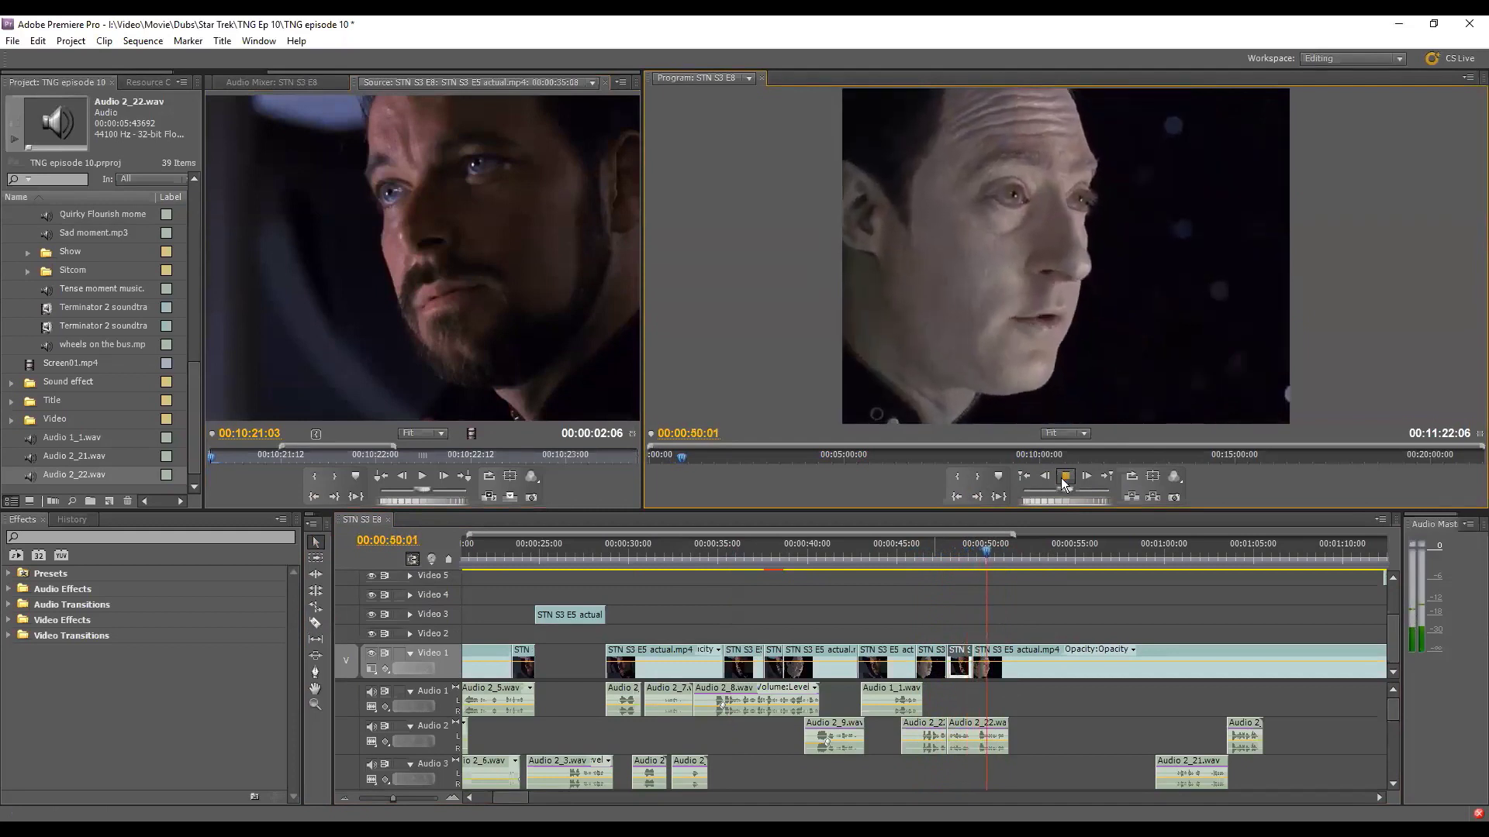
left_click(1063, 477)
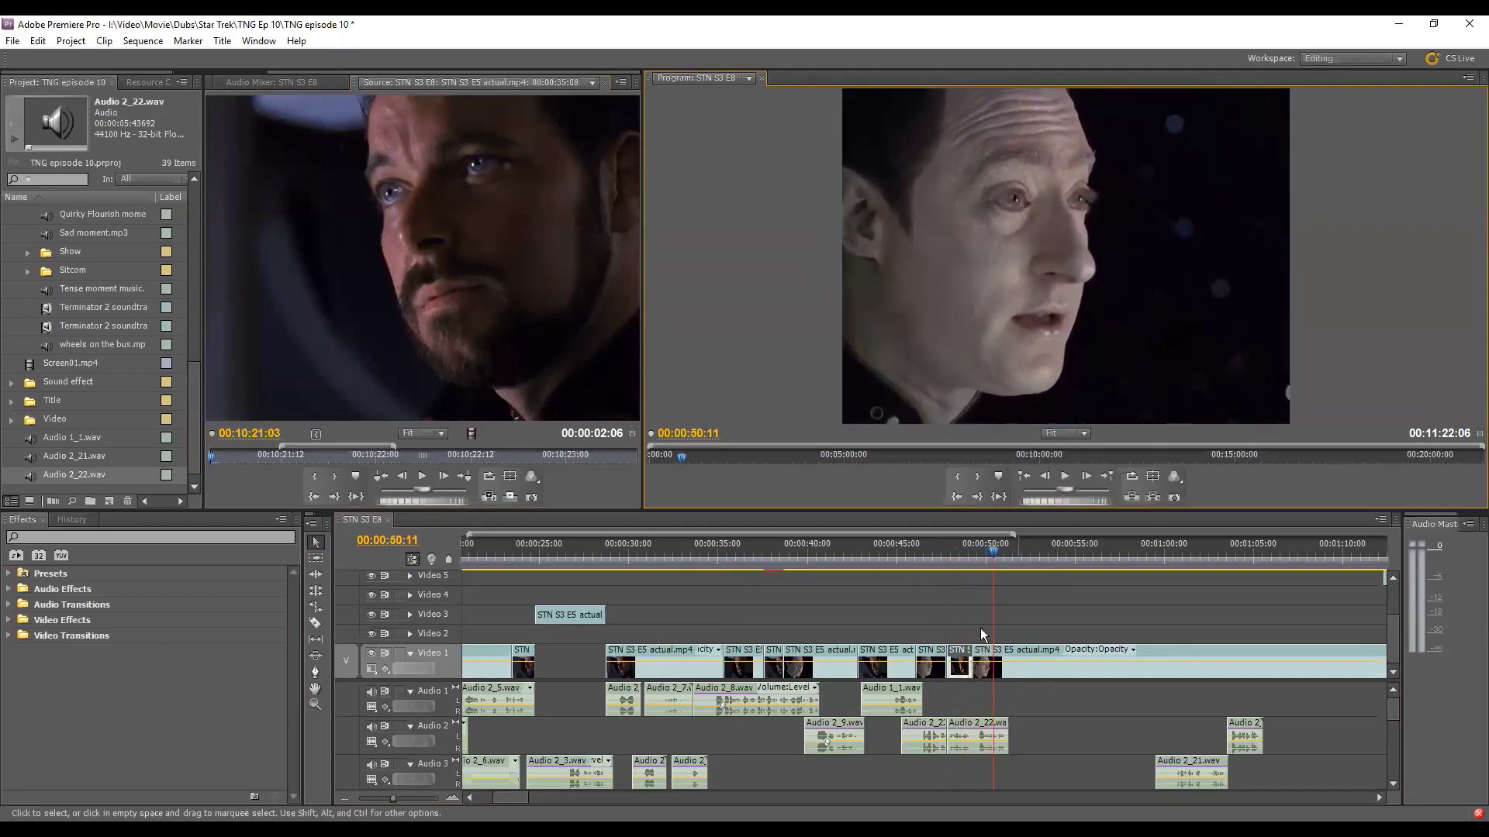
Shorten the second Audio 2_22.wav piece to the reaction shot's end and bring the short clip from farther along Audio 2 directly after it
left_click_drag(949, 726, 975, 726)
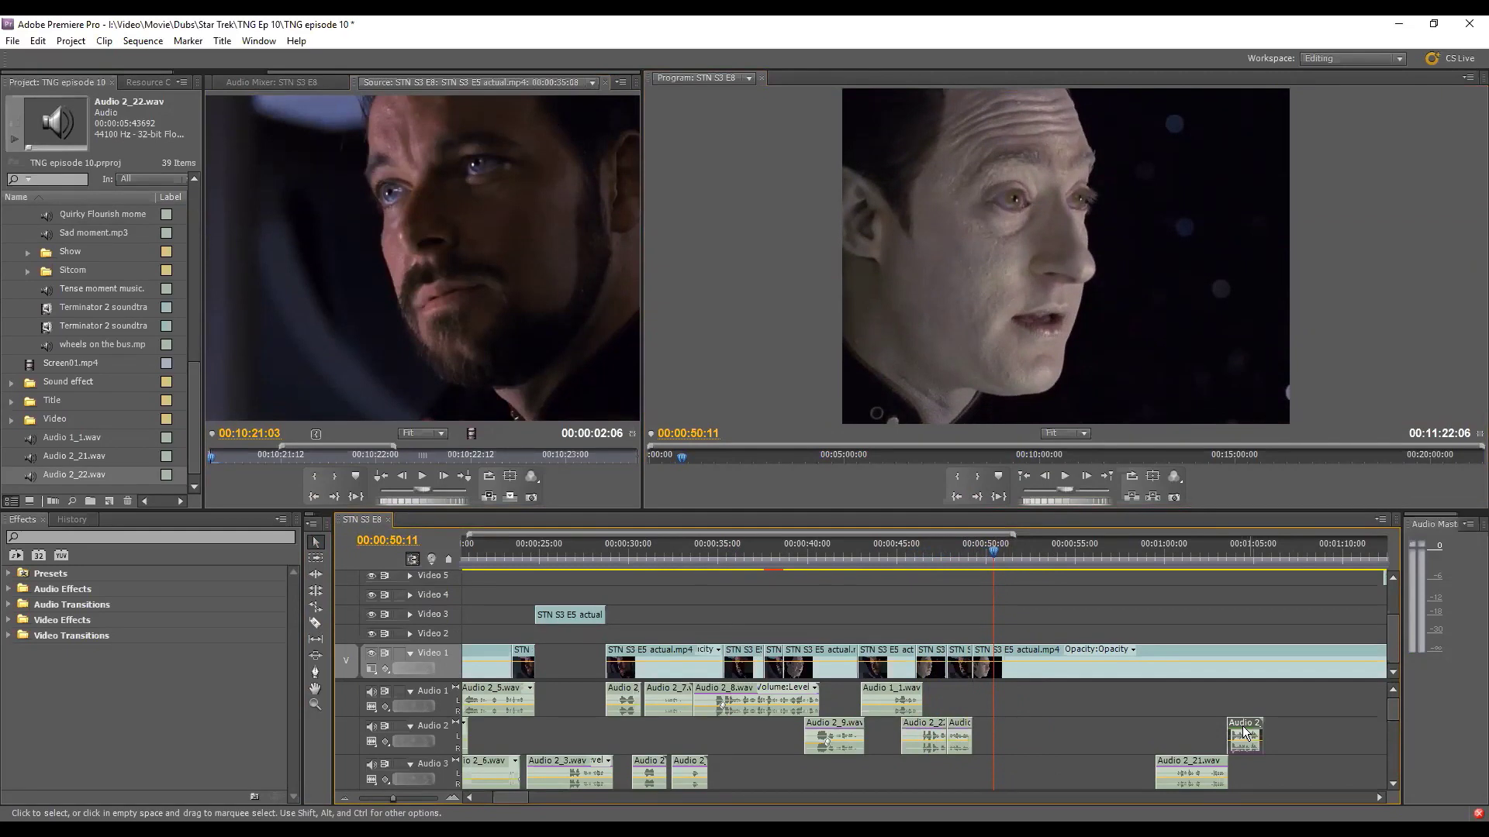
left_click(959, 551)
left_click(1065, 477)
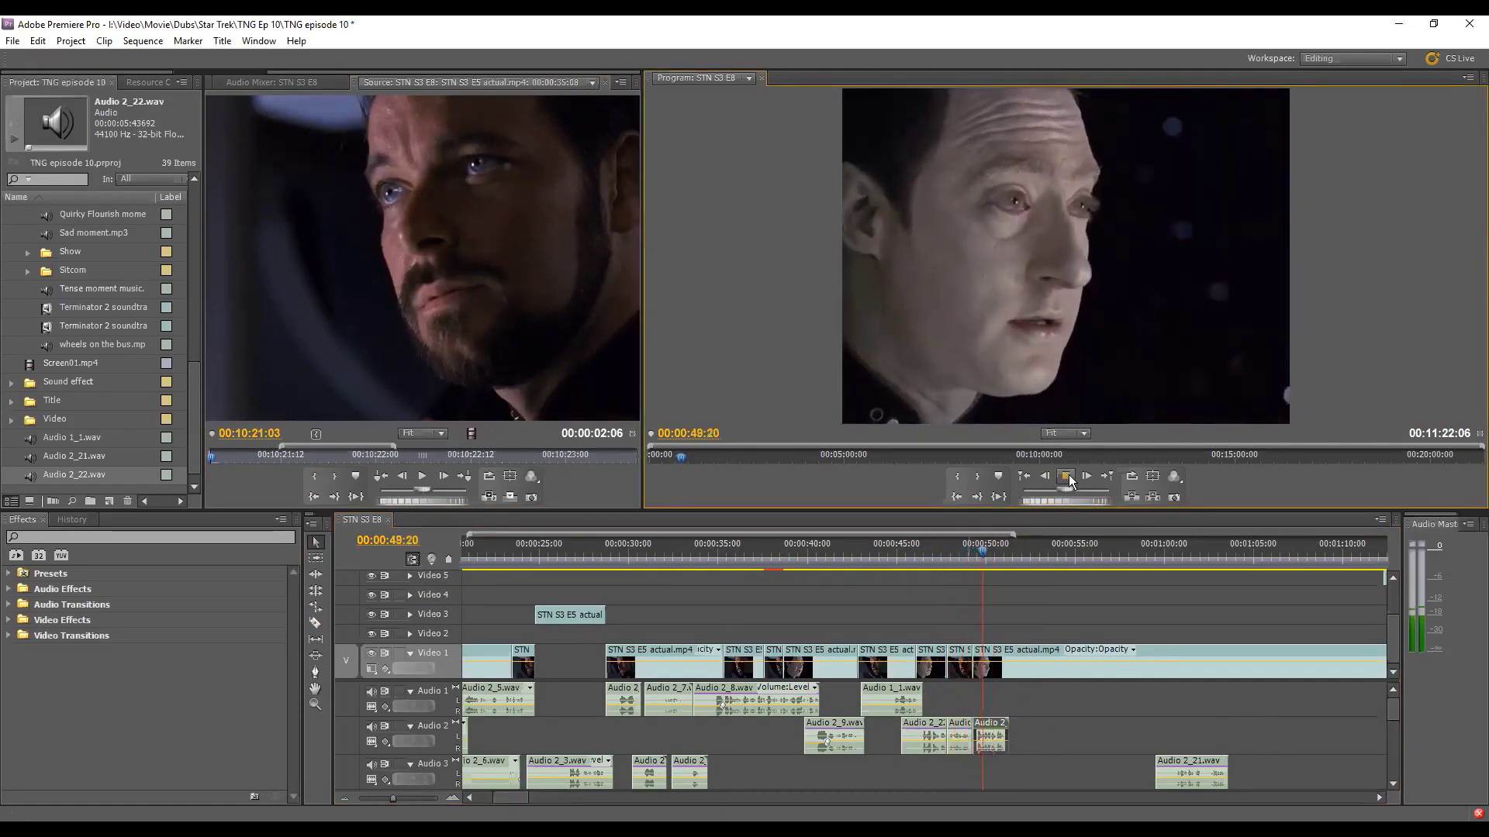
left_click(1067, 477)
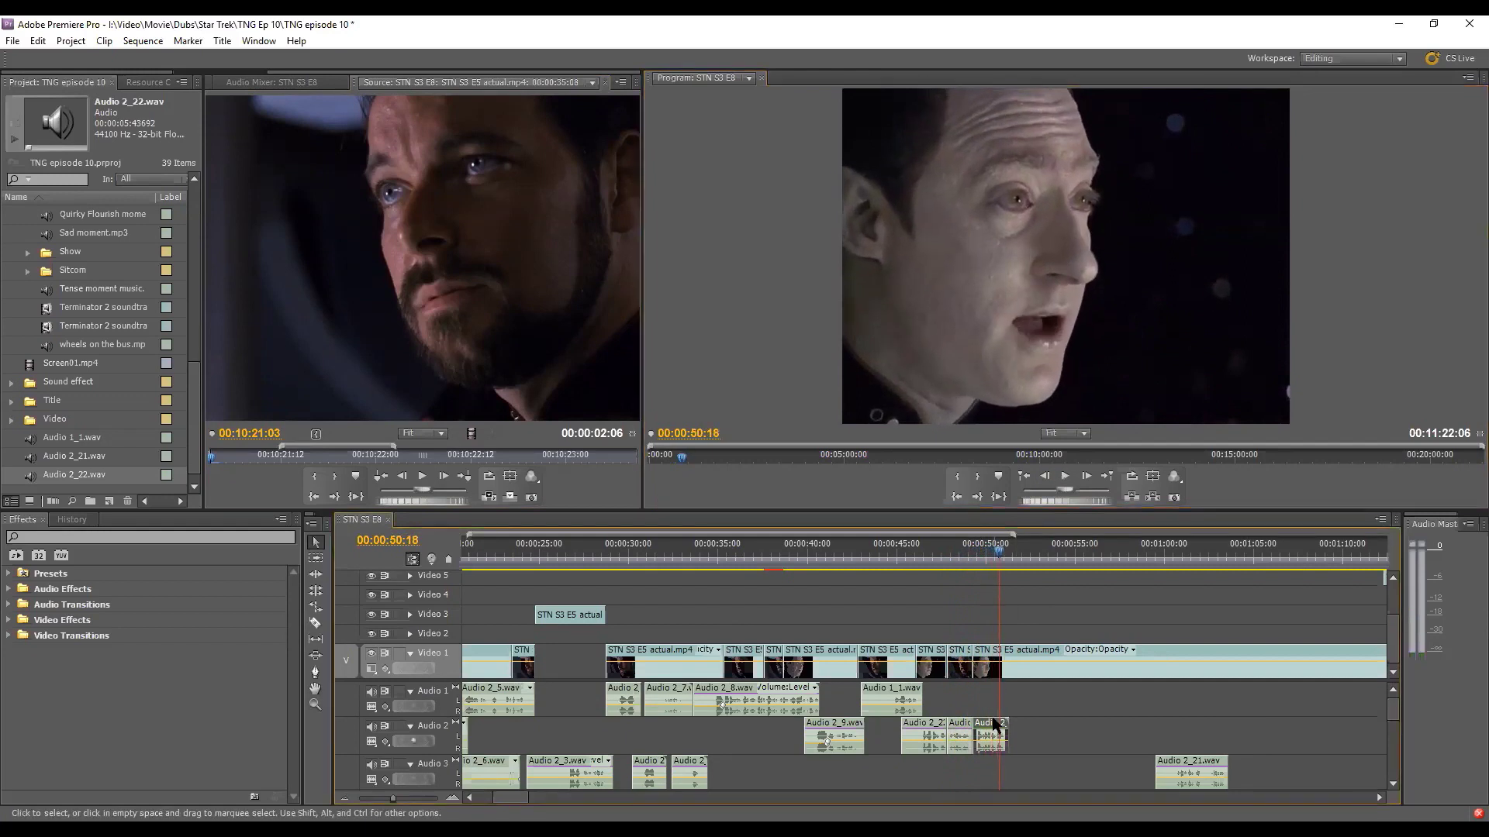
Move the short voice clip up to Audio 1, adjust its start near the end of the reaction shot, and play it
left_click_drag(995, 728, 994, 690)
left_click(963, 549)
left_click(1061, 474)
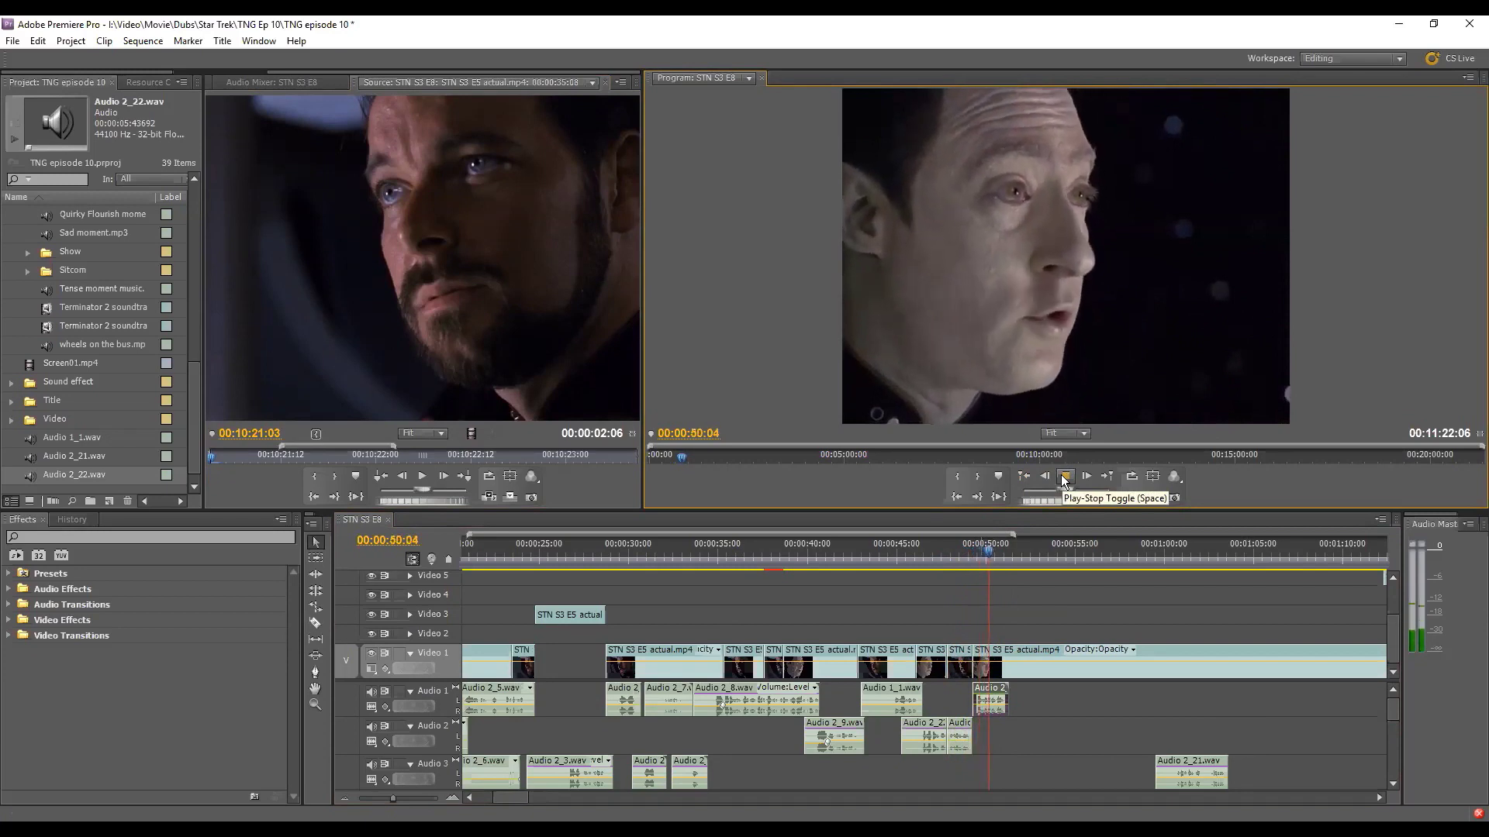
left_click_drag(988, 696, 978, 695)
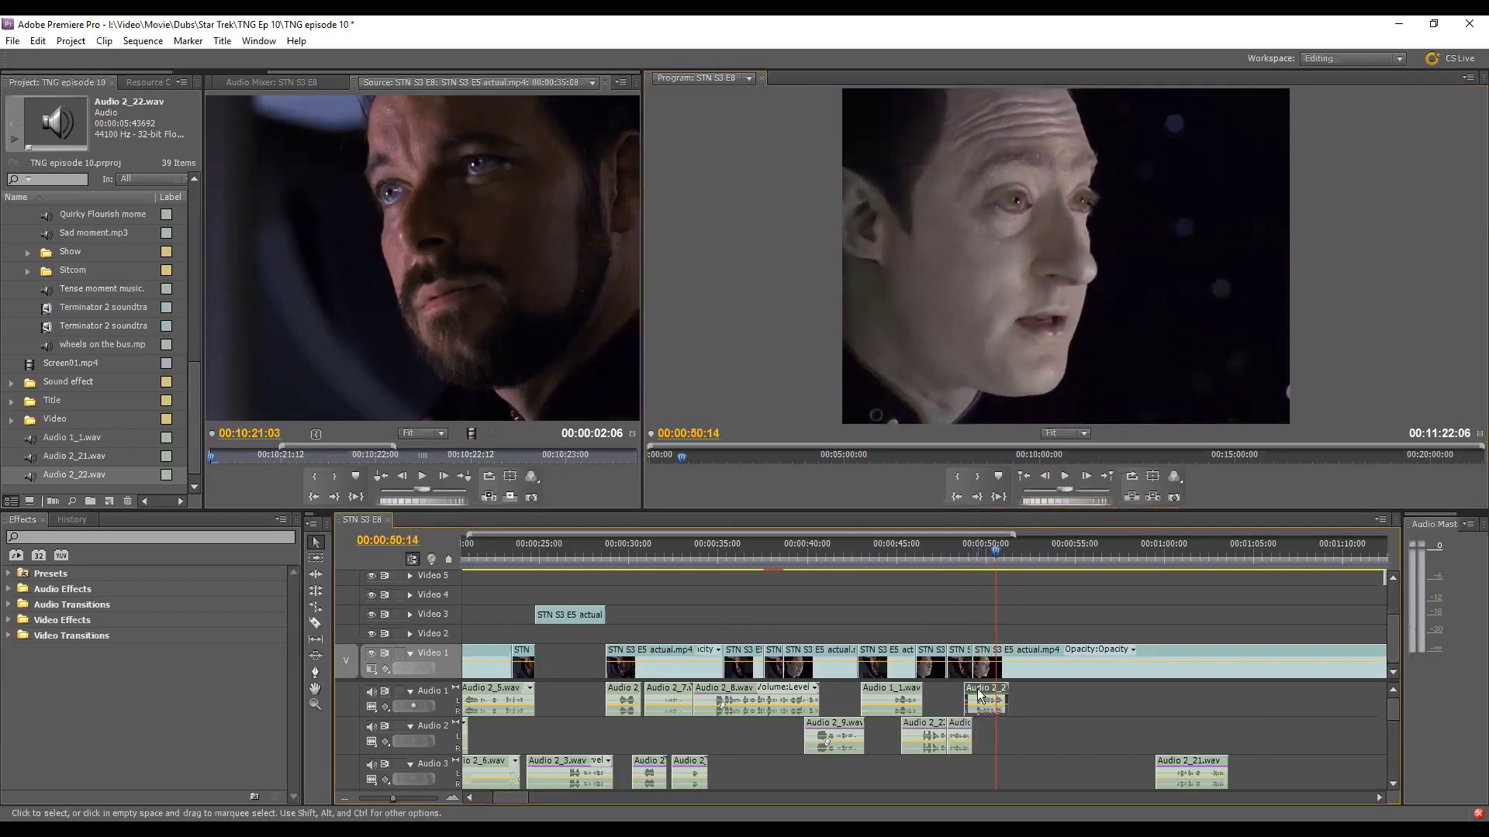
left_click(969, 552)
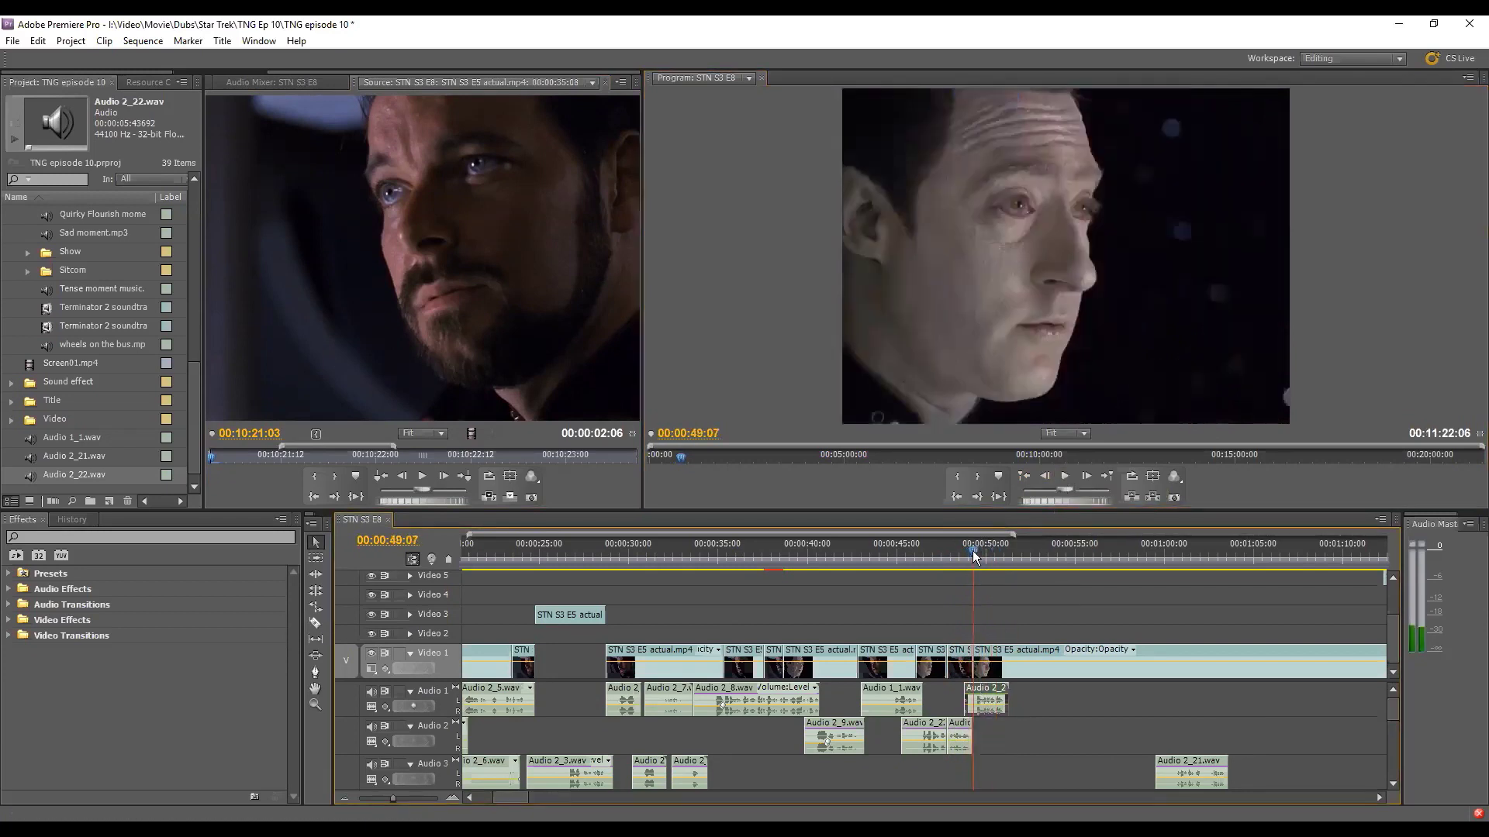
left_click_drag(969, 690, 971, 690)
left_click(1070, 484)
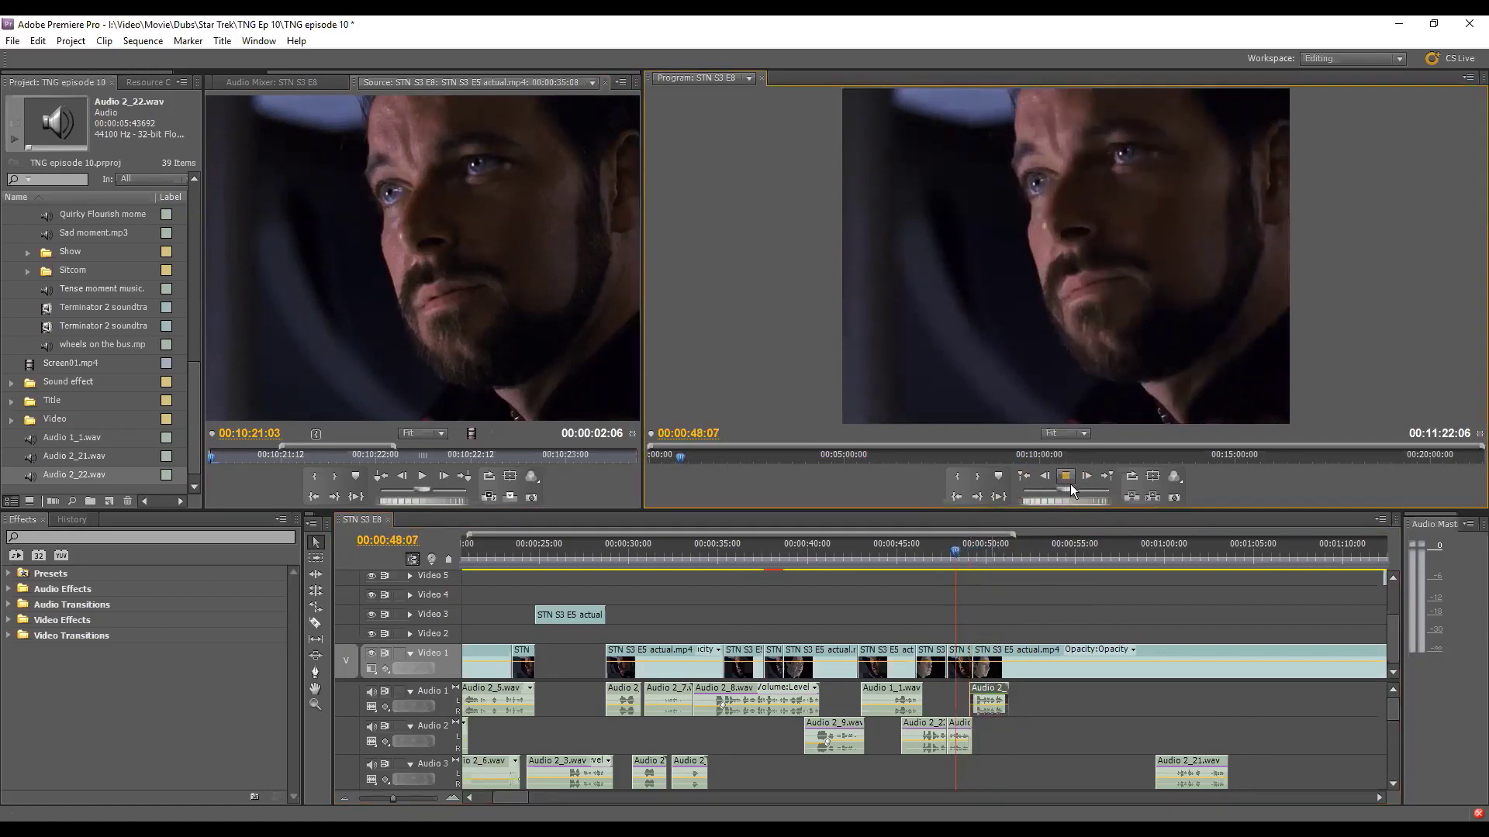
left_click(1070, 484)
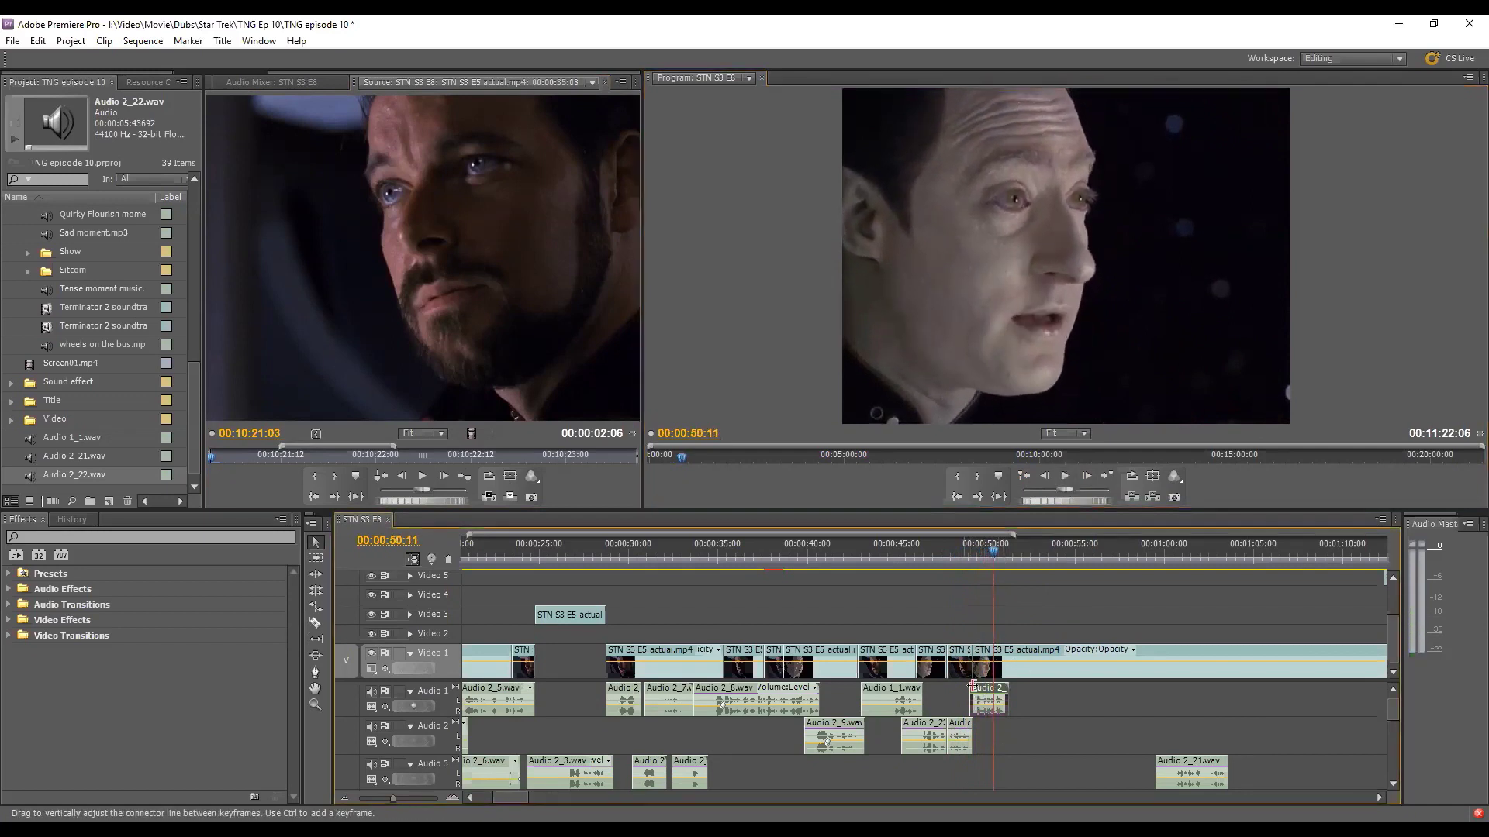
Delete the short voice clip from Audio 1 and play the picture from 00:00:49:02
key("Delete")
left_click(969, 548)
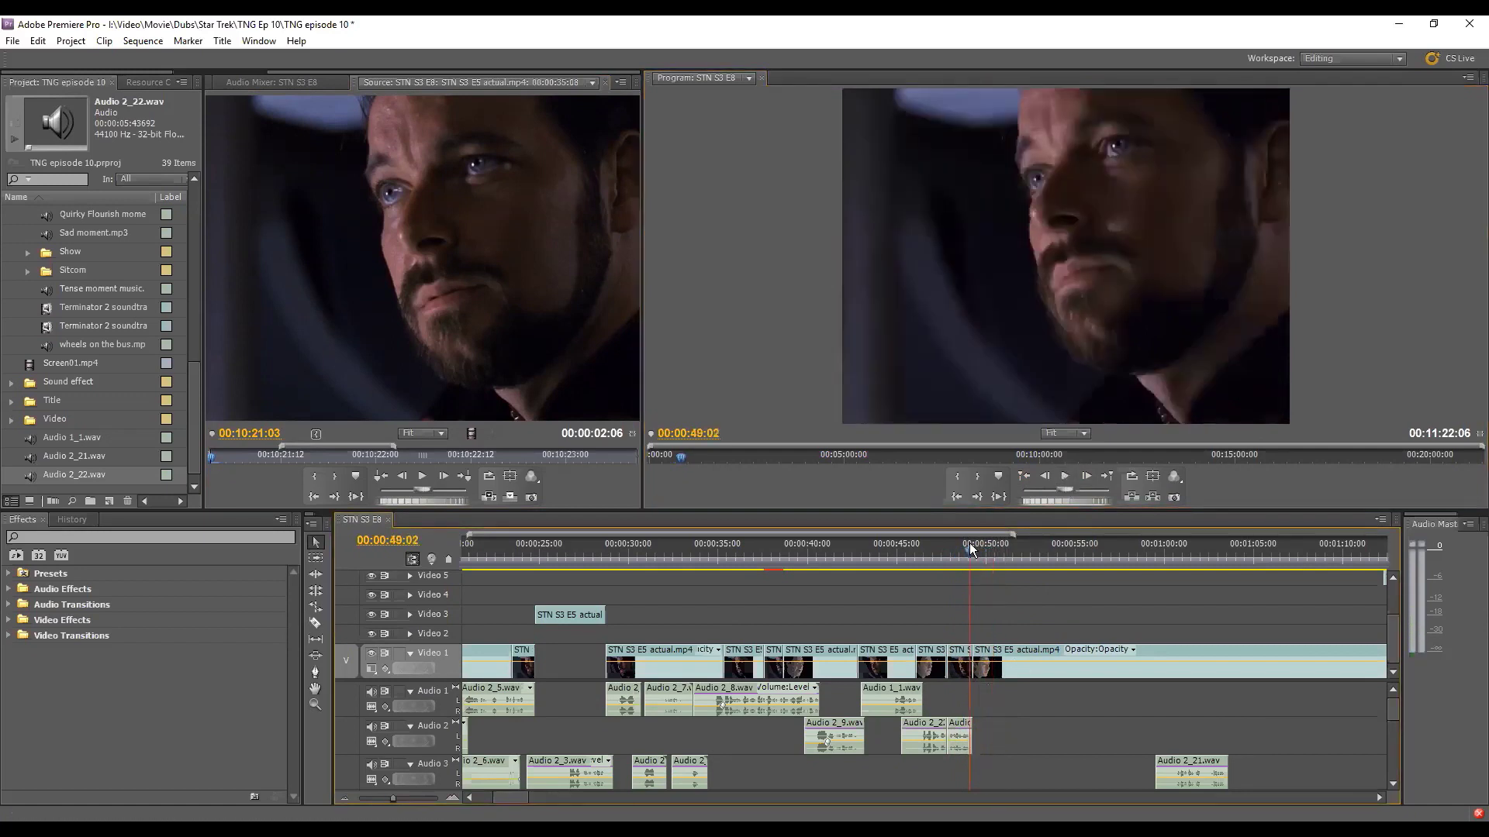
left_click(1062, 476)
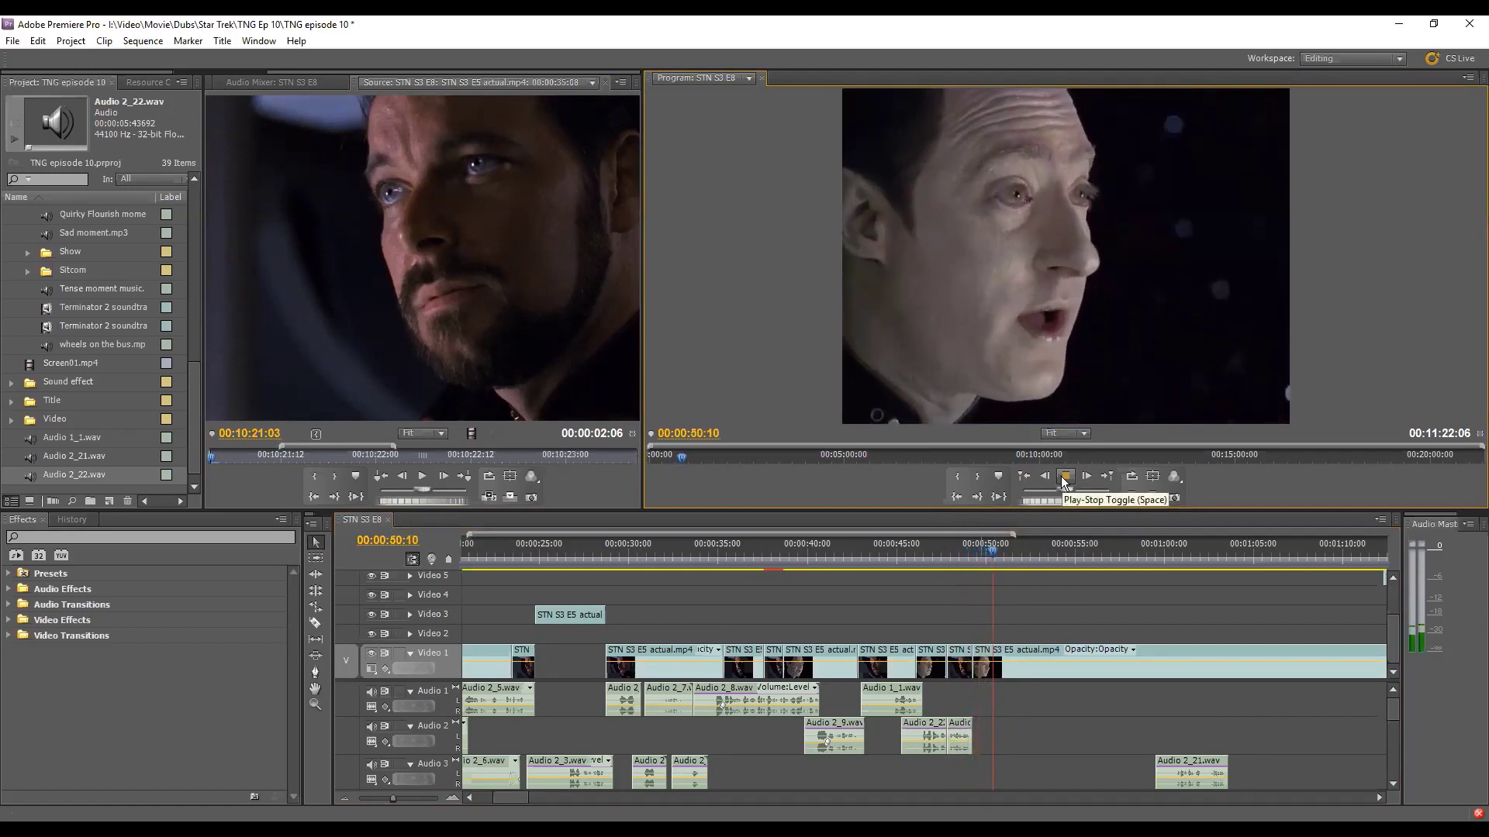
left_click(1061, 476)
Move the second Audio 2_22.wav piece down to Audio 3 and record a new voice take onto Audio 2 from 00:00:48:15
left_click(960, 549)
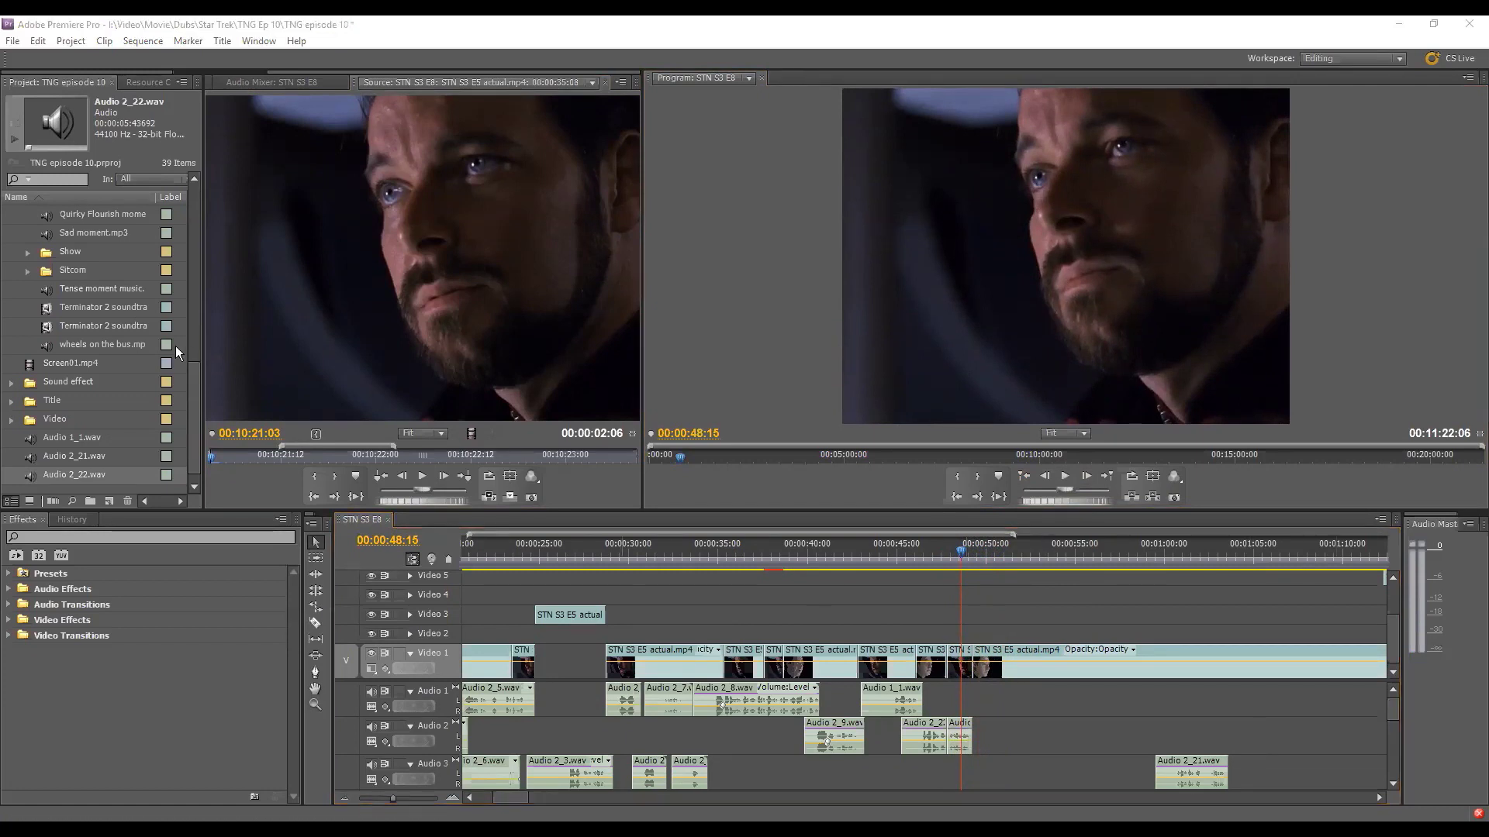
left_click(263, 82)
left_click(966, 738)
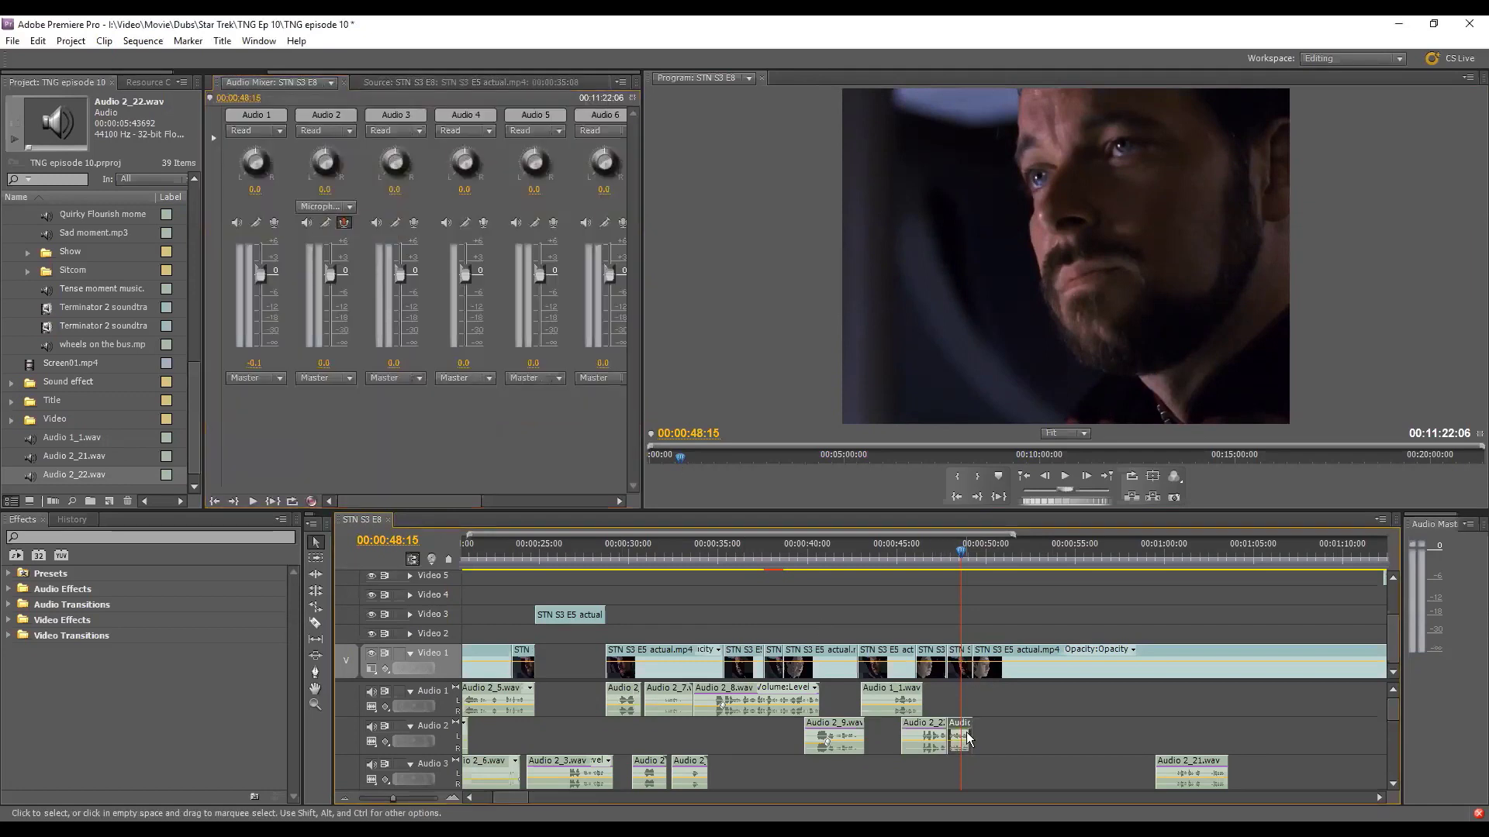
left_click_drag(966, 739, 966, 776)
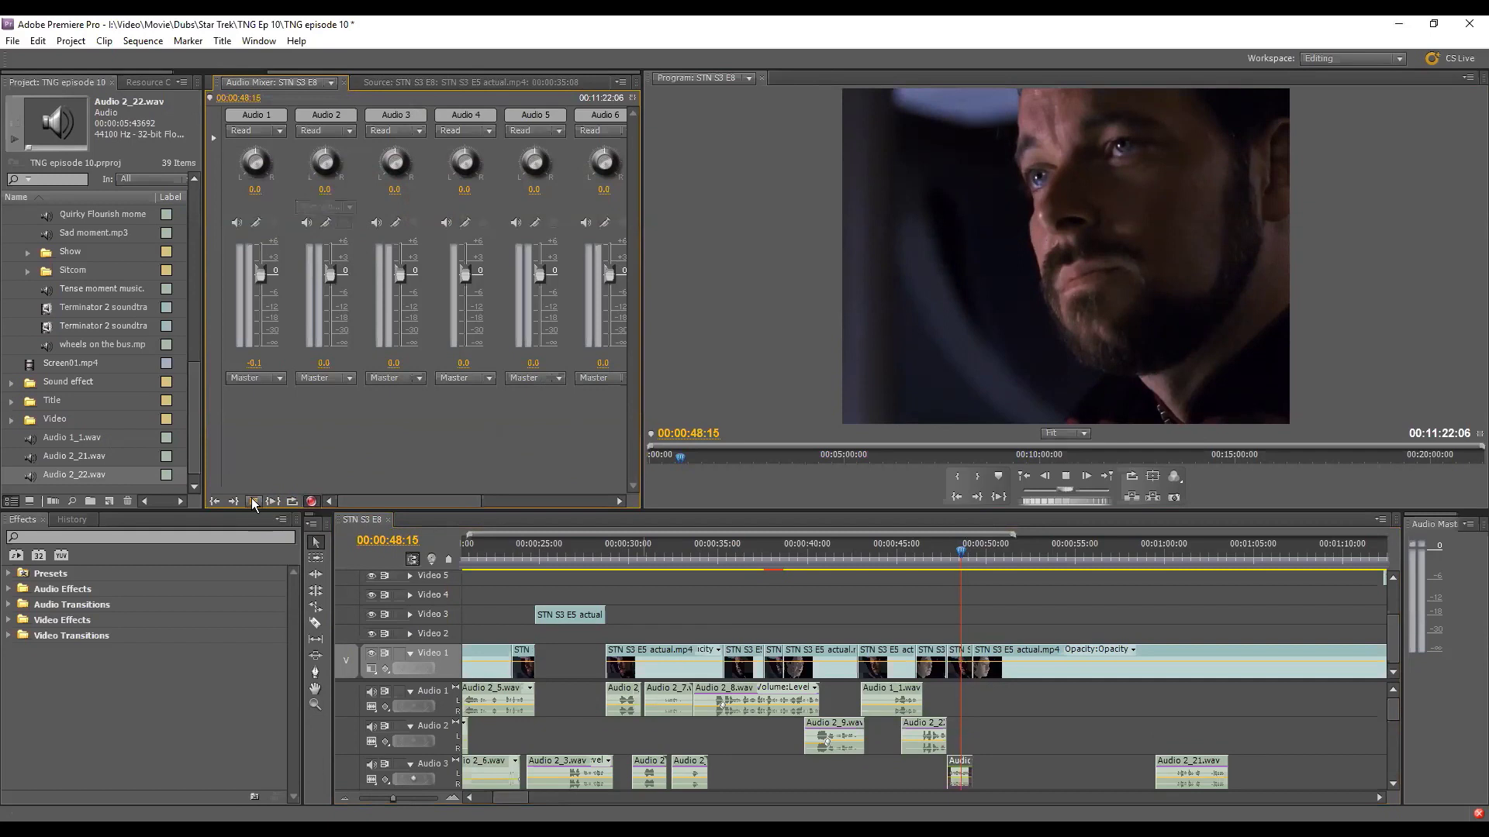
left_click(253, 502)
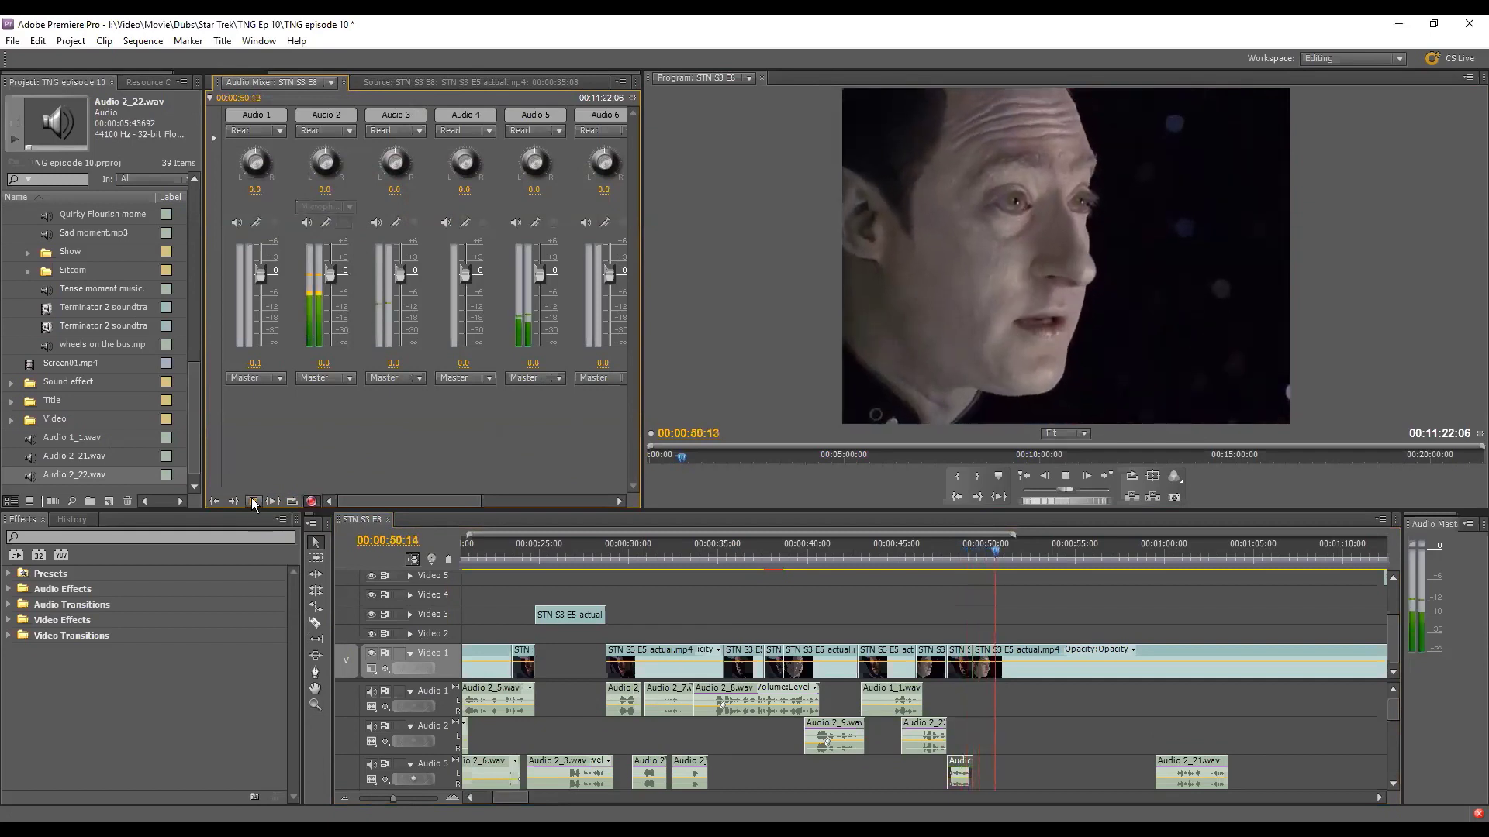
left_click(251, 502)
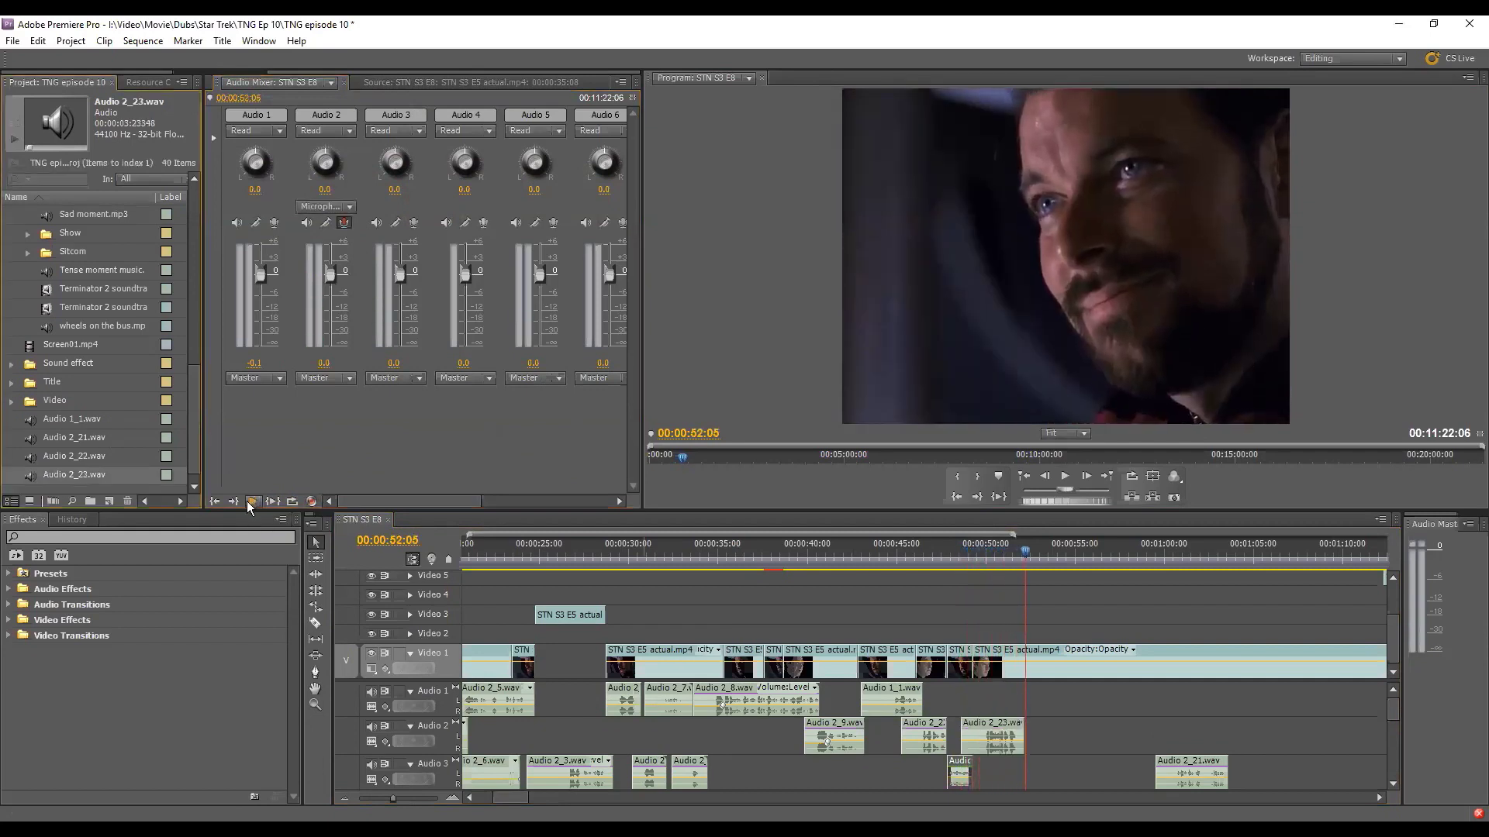
Move Audio 2_23.wav earlier to start at about 00:00:47:20, play it against the lips, and cue the playhead to 00:00:48:06
left_click(984, 730)
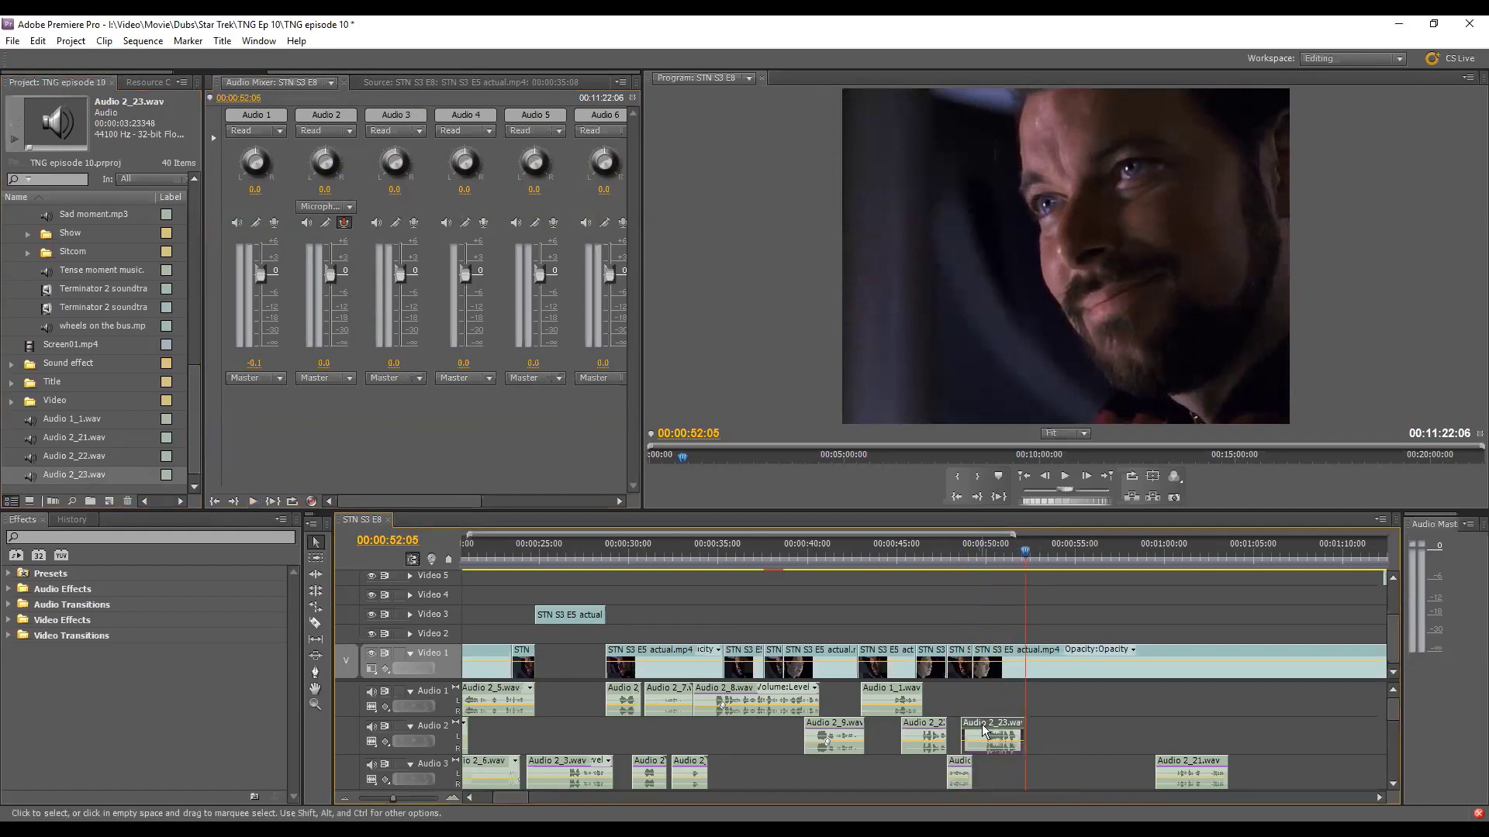
left_click_drag(983, 730, 969, 730)
left_click(939, 551)
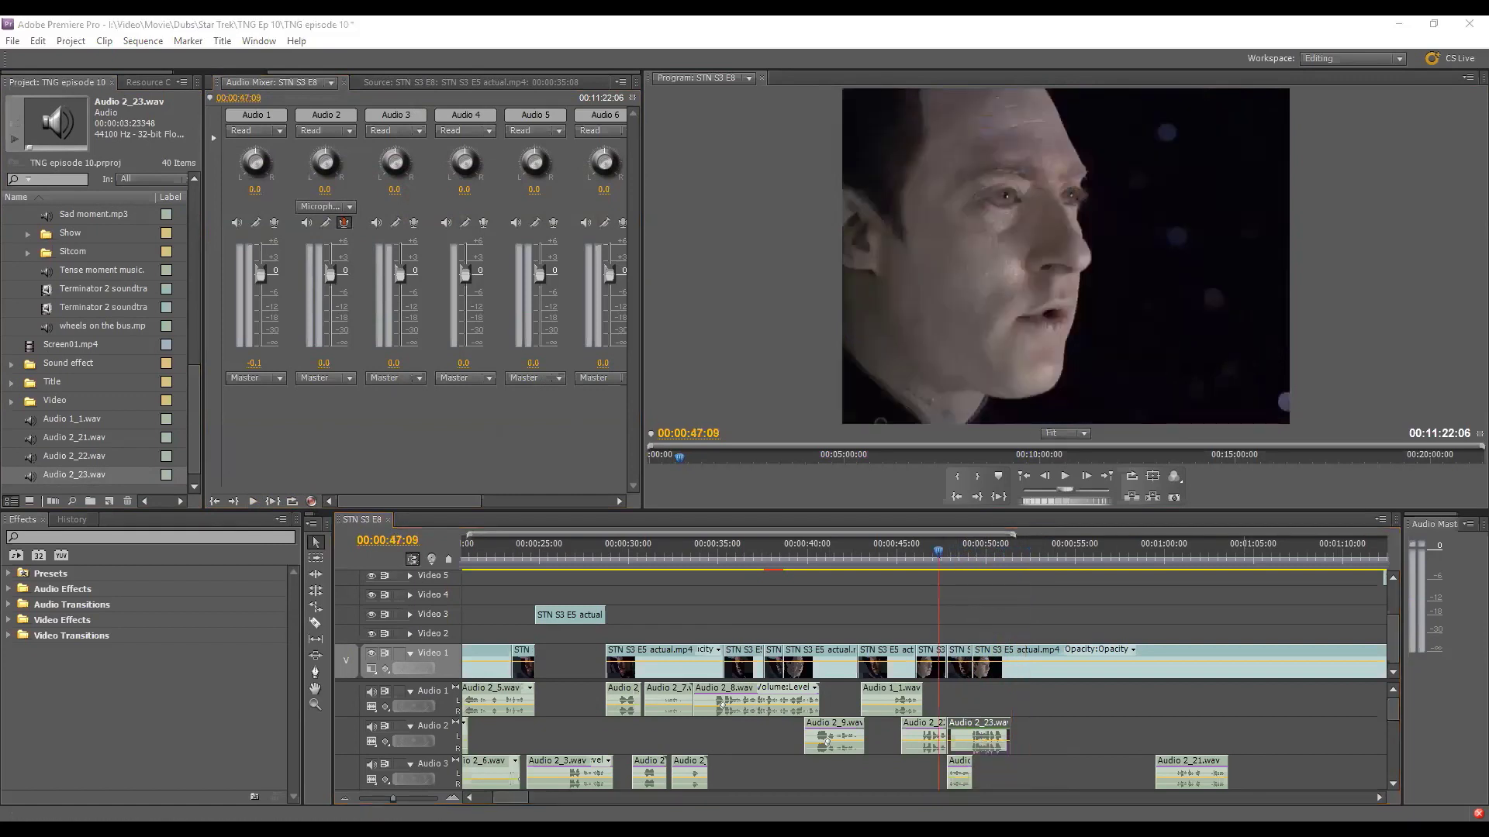
left_click(1070, 478)
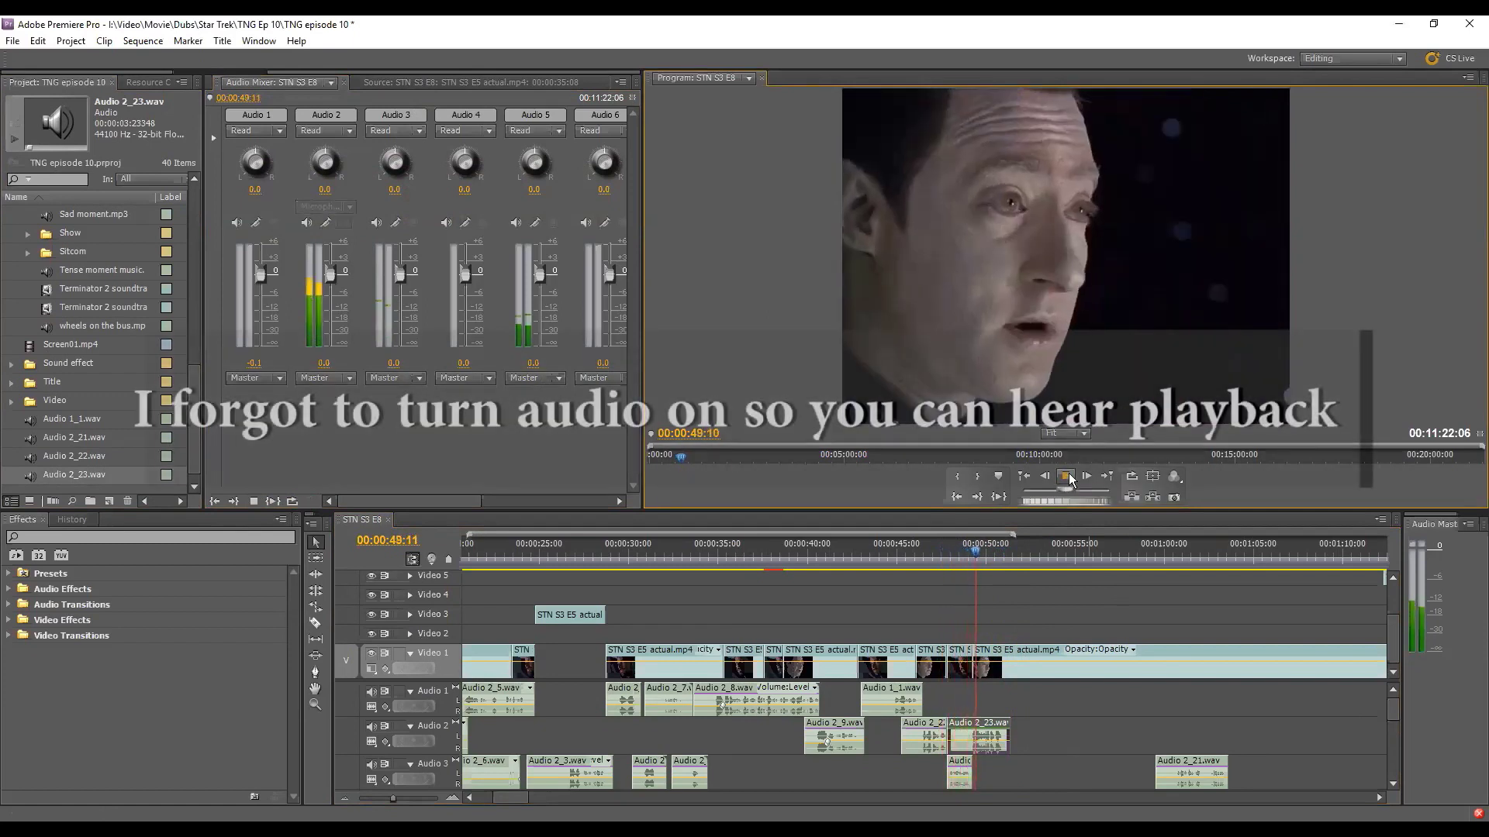
left_click(959, 560)
left_click_drag(959, 564, 954, 562)
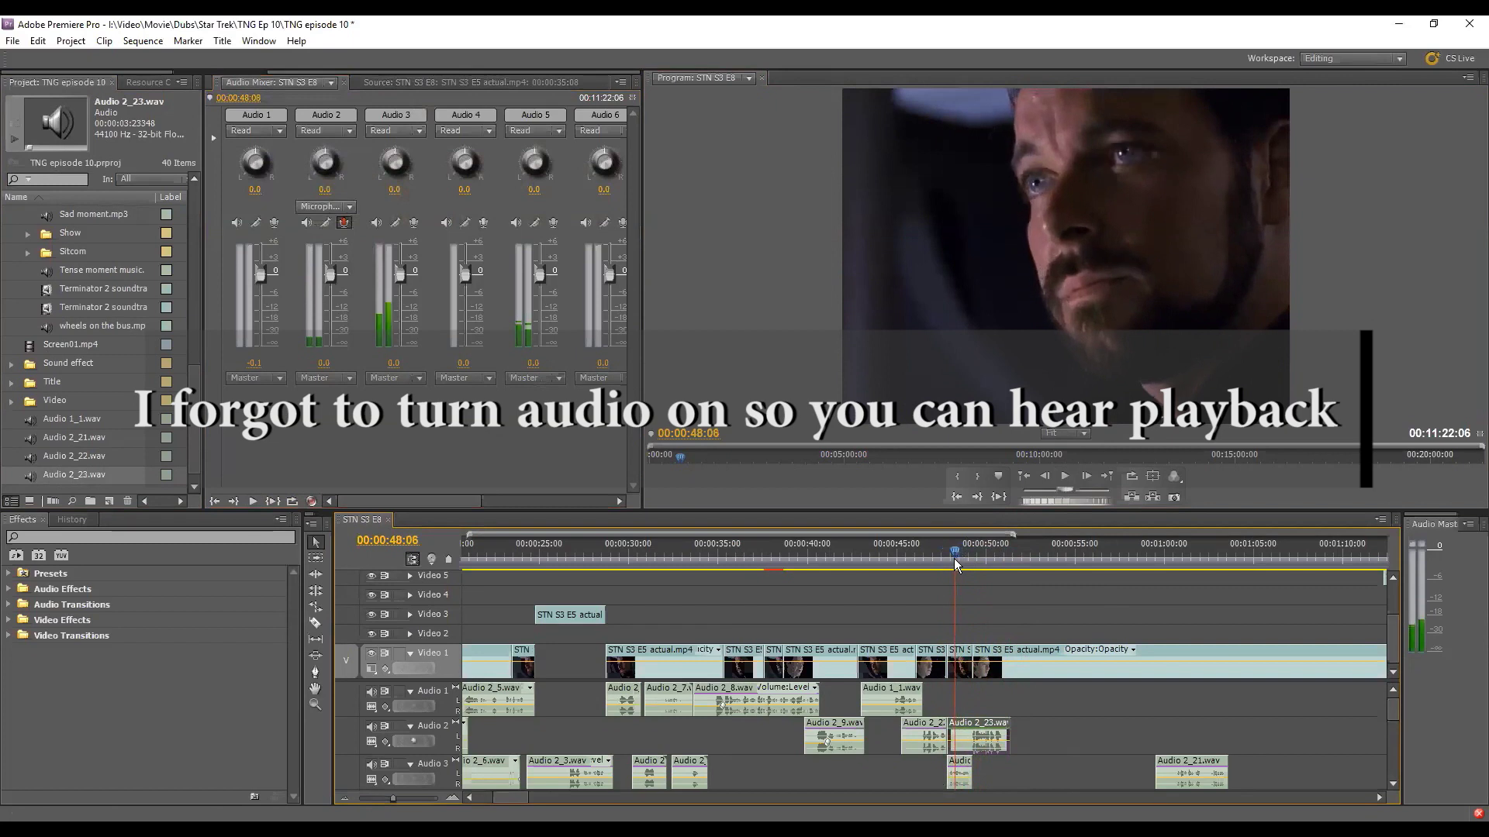
Move Audio 2_23.wav later on Audio 2 to start where the reaction shot ends, at about 00:00:49:06, and play it
left_click_drag(971, 733, 997, 733)
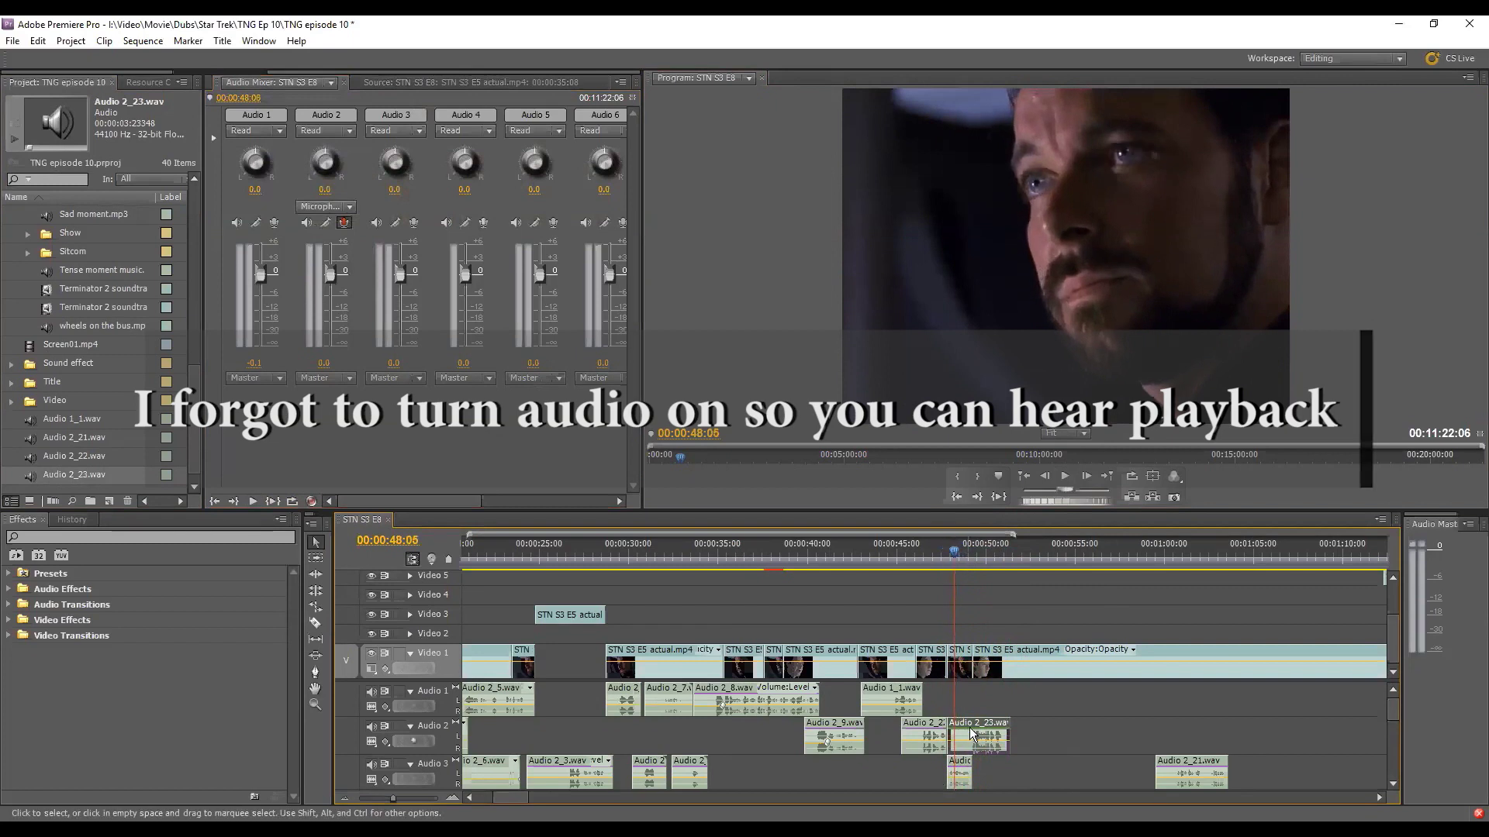
left_click(1065, 476)
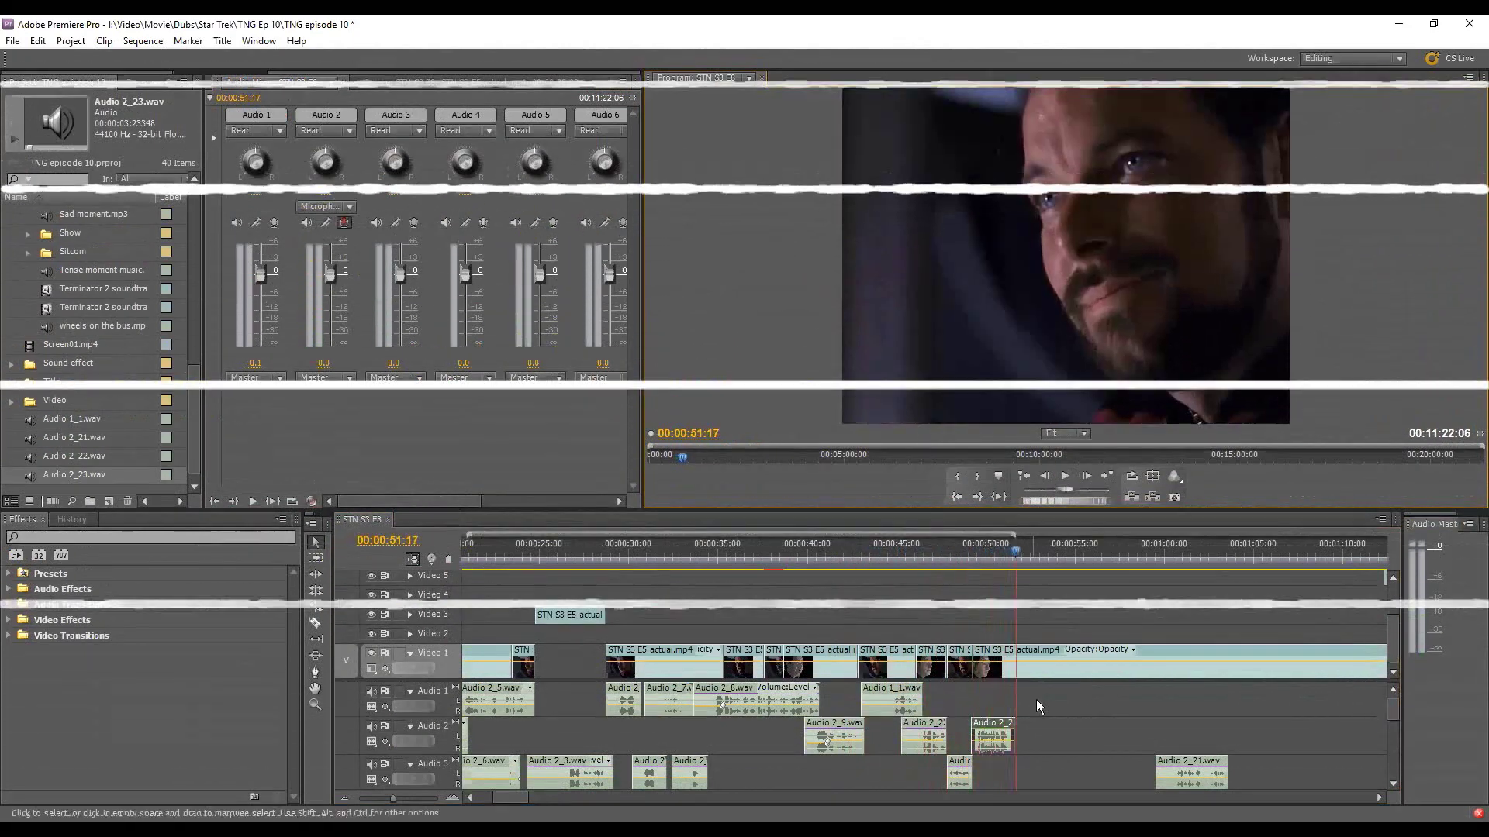
left_click(1067, 476)
Move the first Audio 2_24.wav piece from Audio 2 up to Audio 1 and align its start to about 00:00:48:06
left_click_drag(1025, 723, 1044, 719)
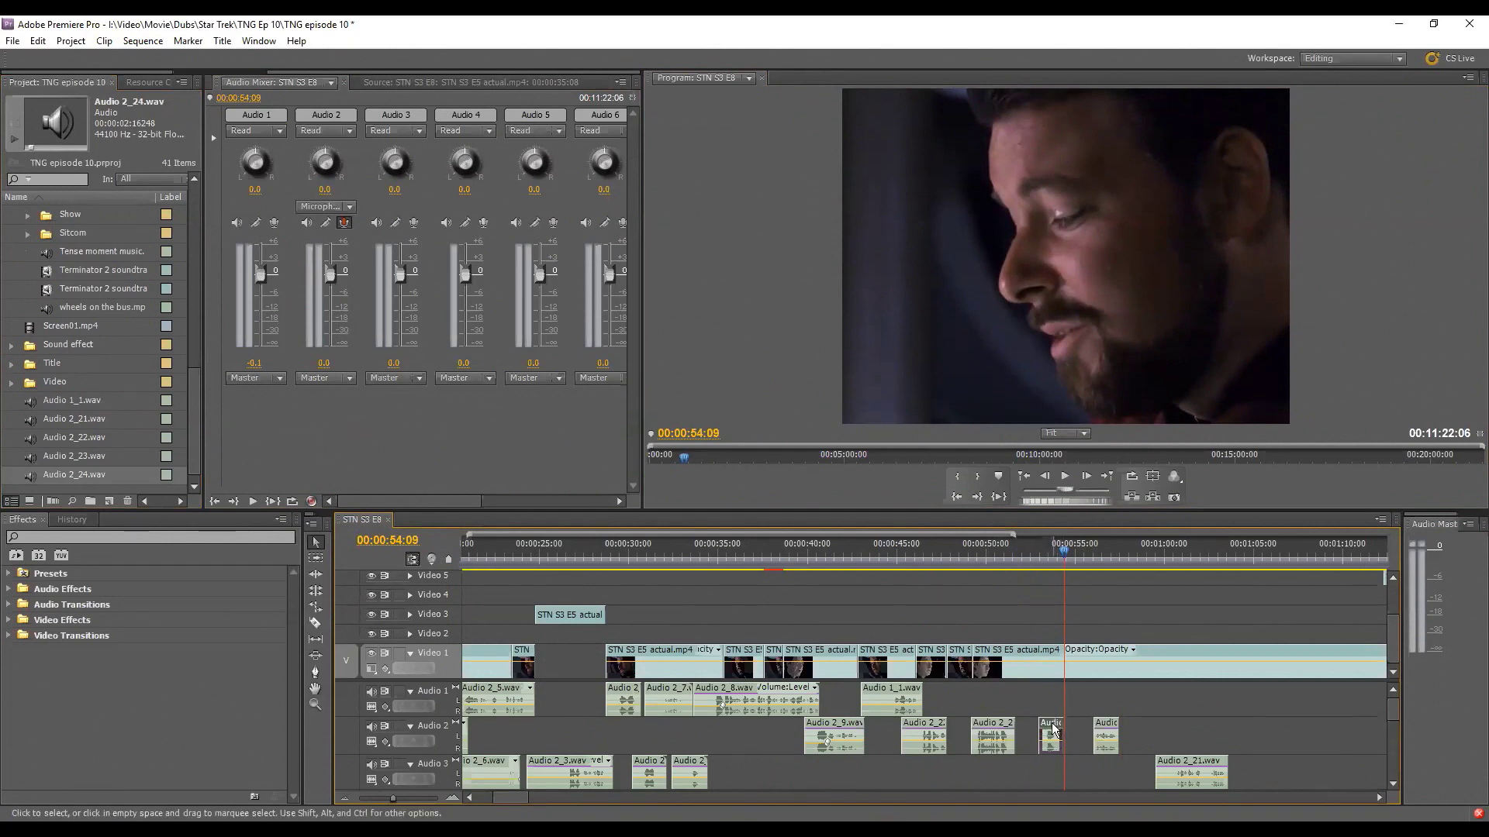
left_click_drag(1053, 729, 975, 694)
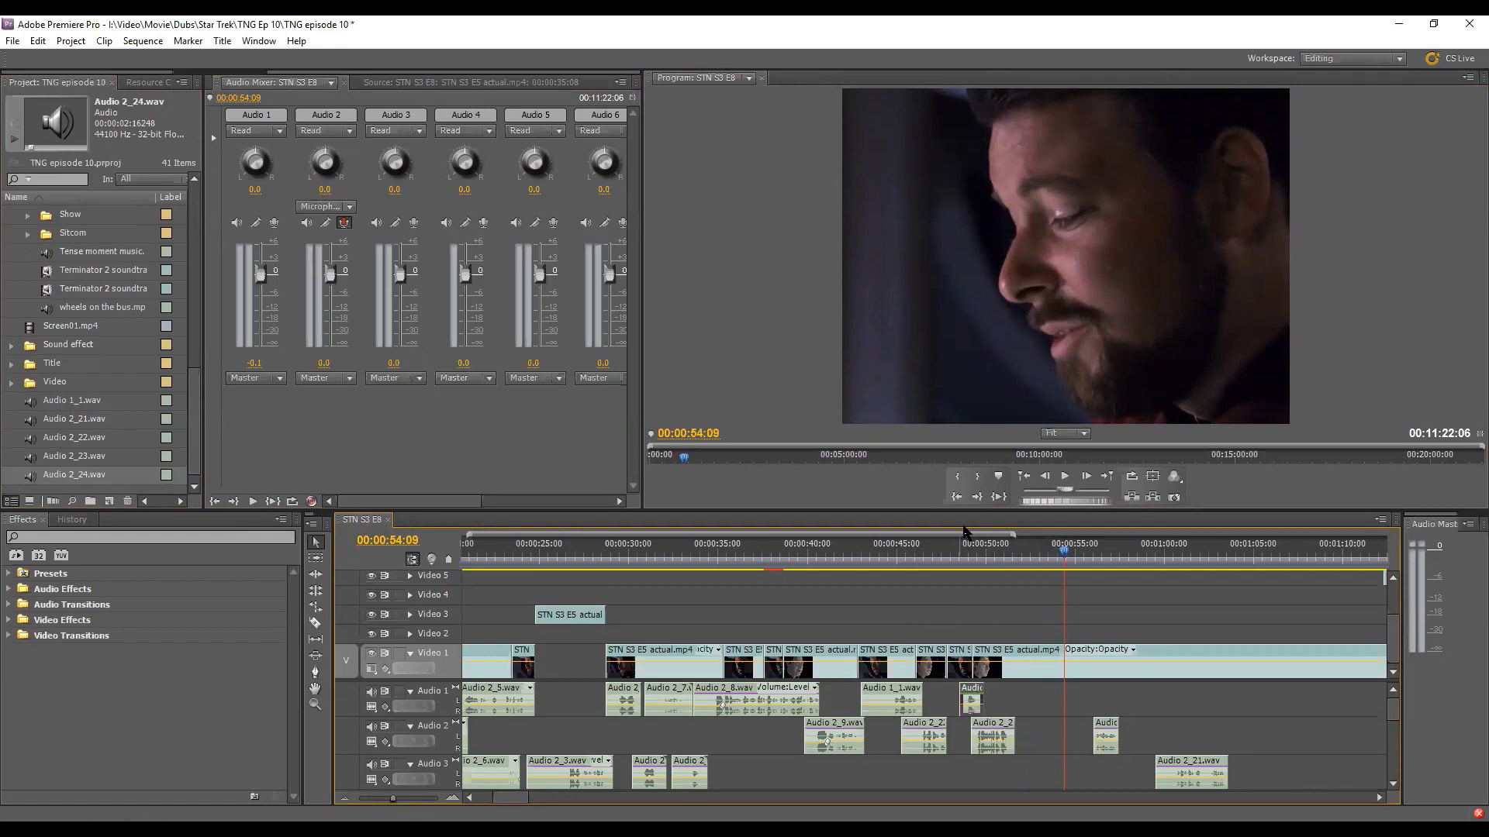
left_click(955, 552)
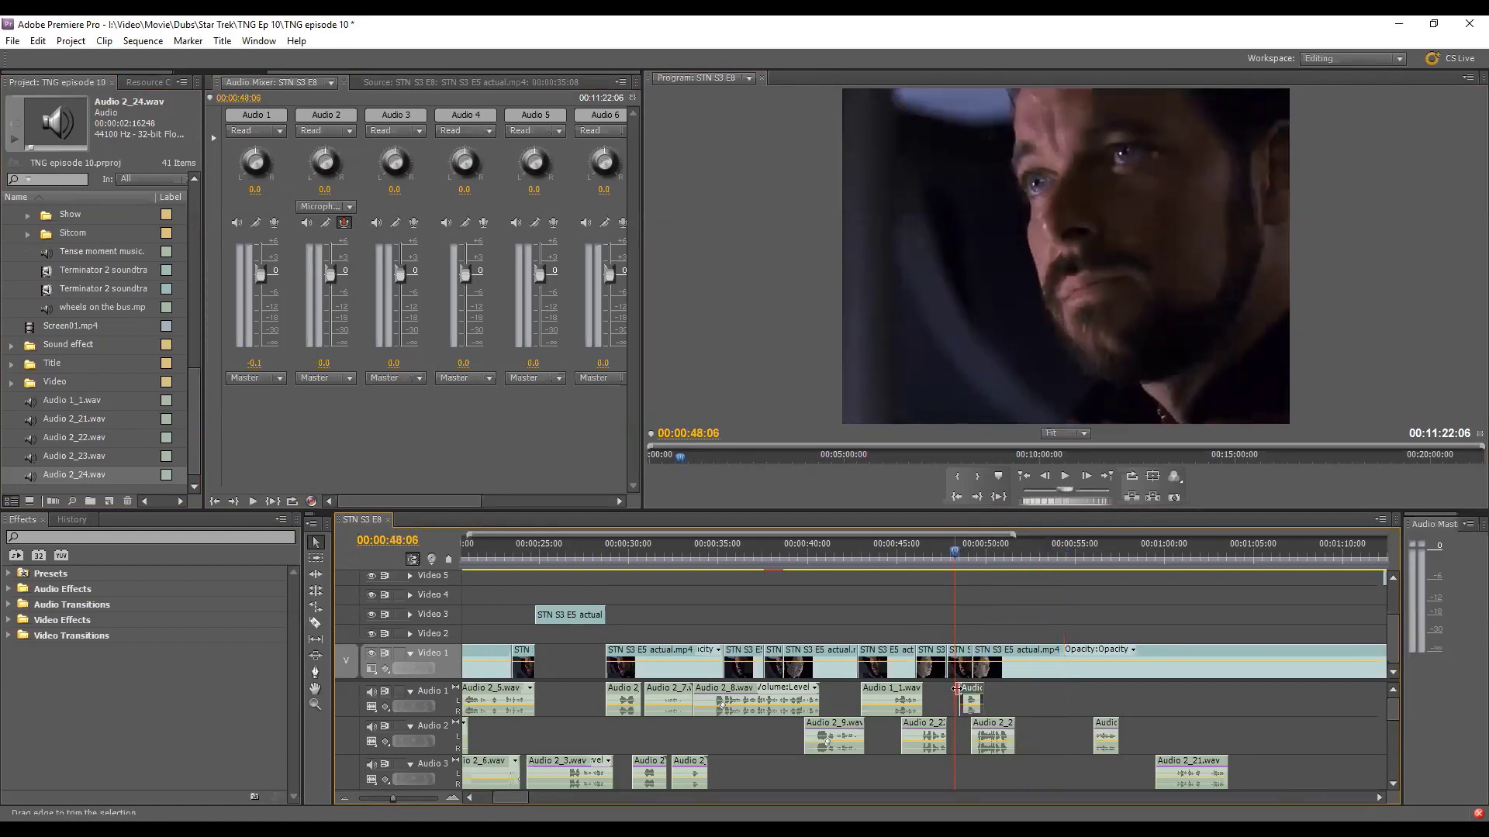
left_click_drag(968, 700, 962, 700)
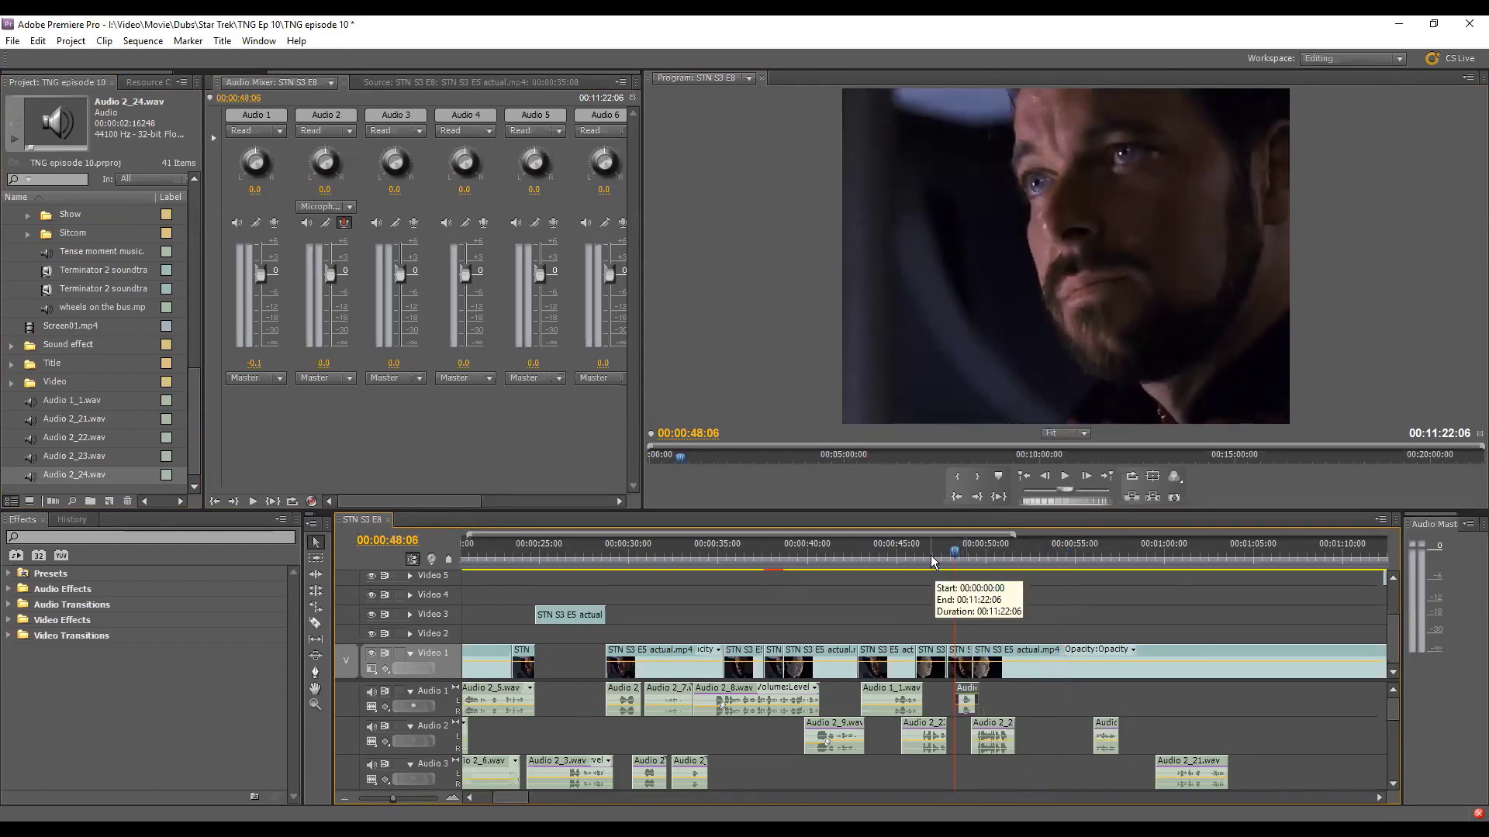
Play the dialogue repeatedly from about 00:00:46:08 to check the short Audio 1 clip and Audio 2_23.wav against the picture
left_click(921, 555)
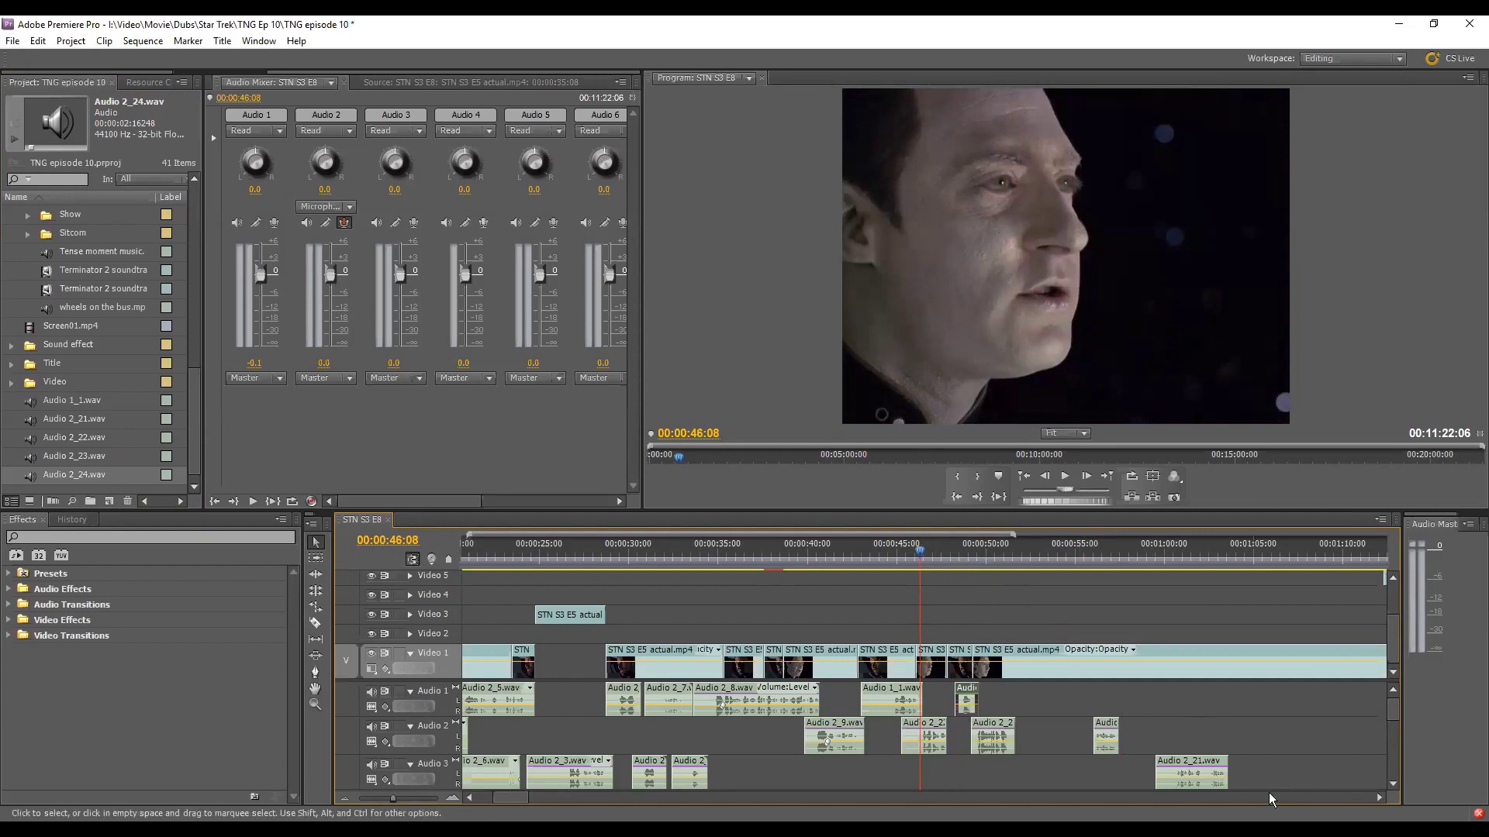
left_click(1068, 481)
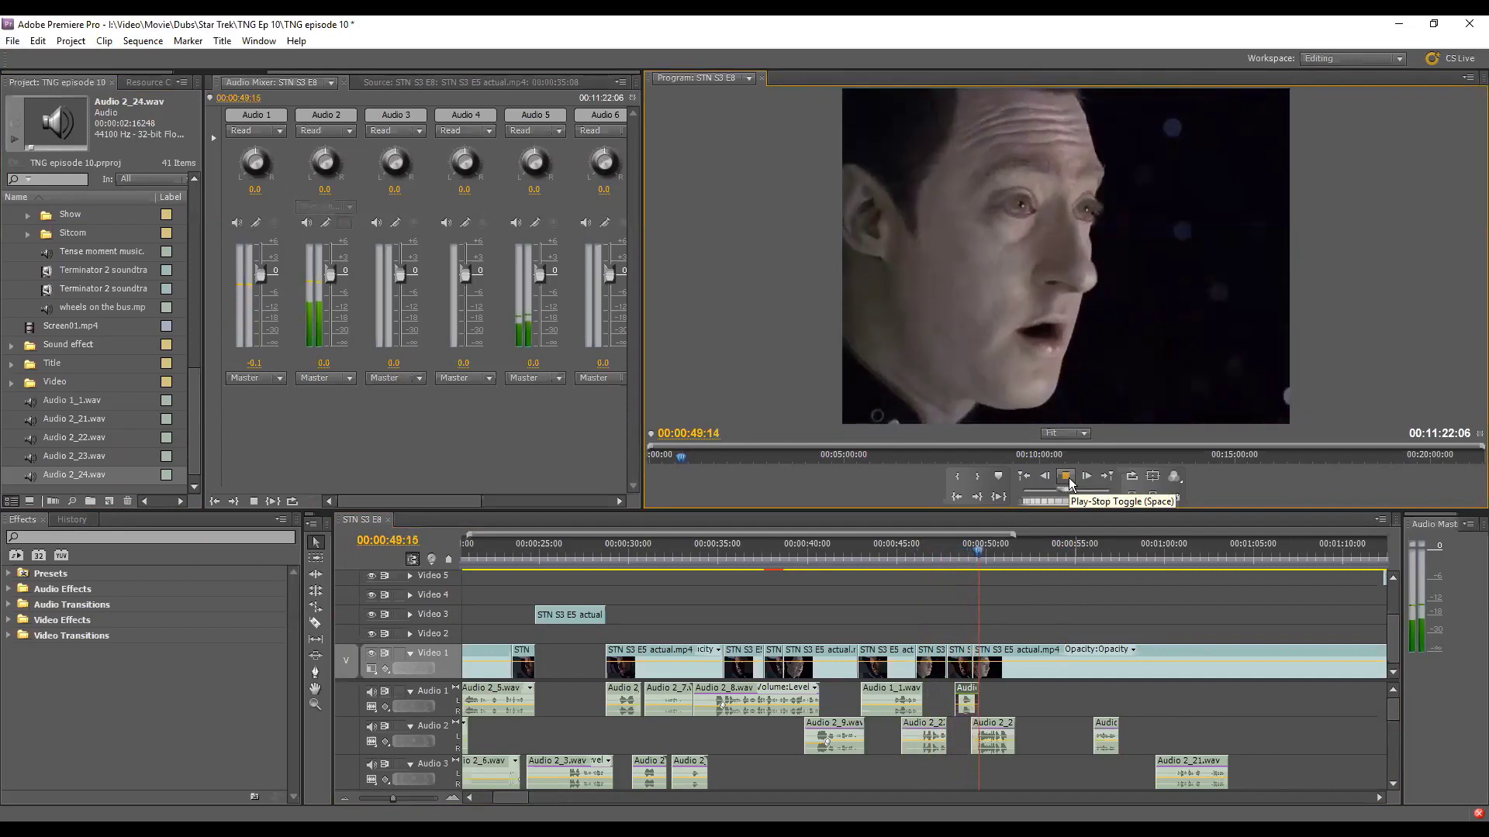
left_click(1068, 481)
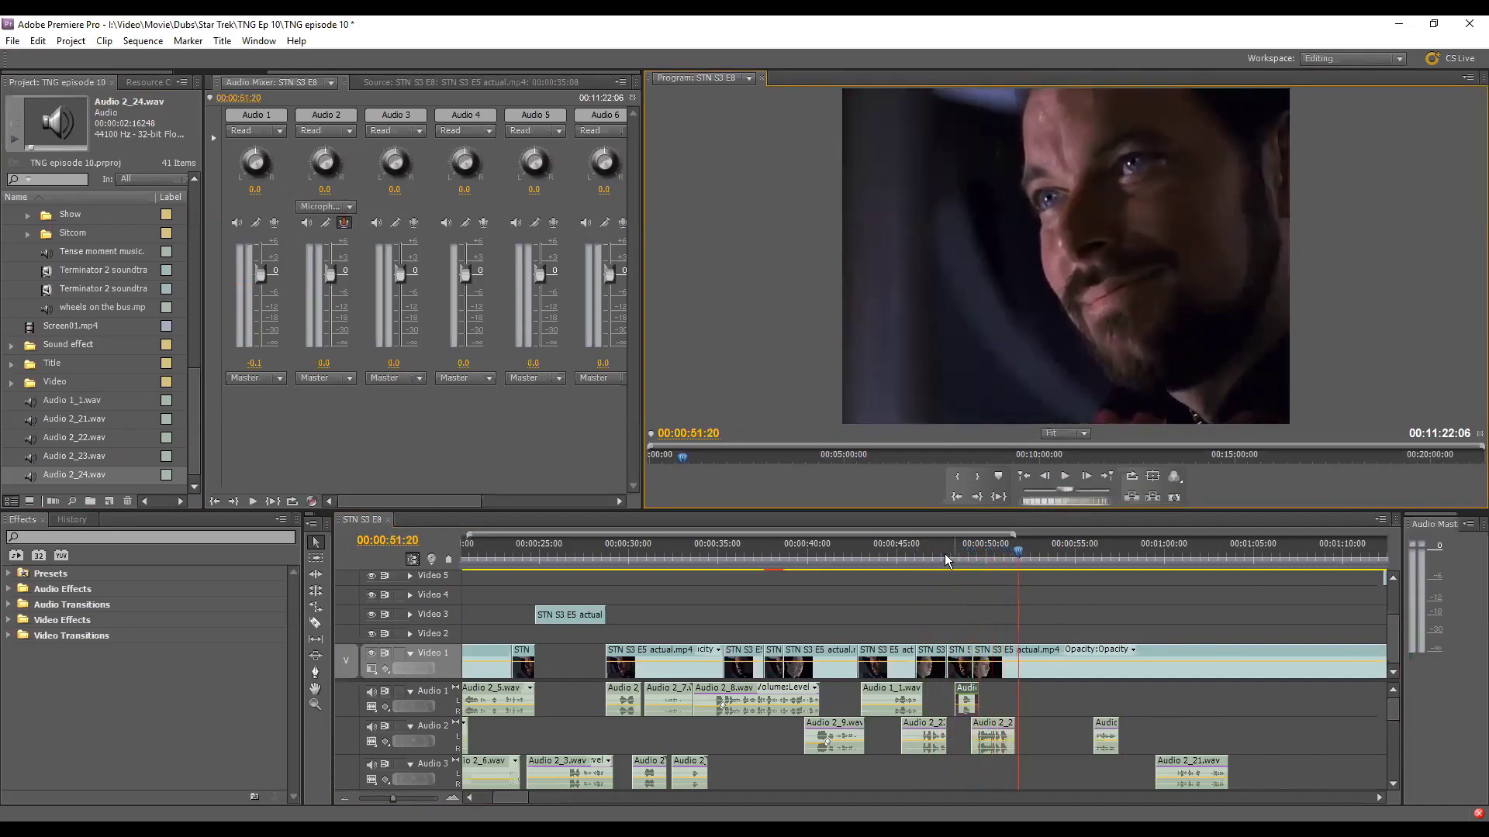
left_click(891, 560)
left_click(1062, 477)
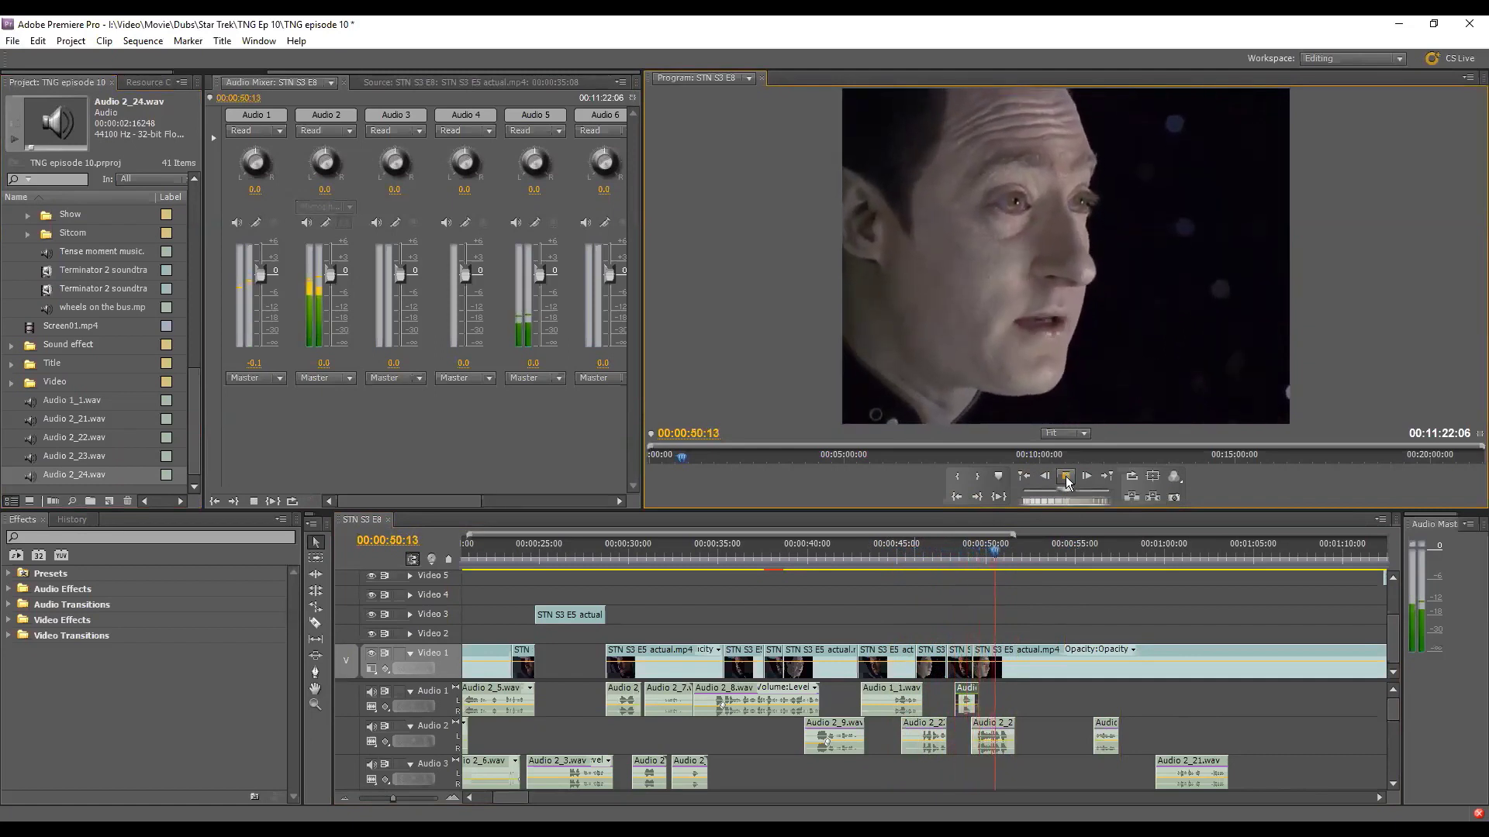
left_click(1066, 481)
left_click(918, 552)
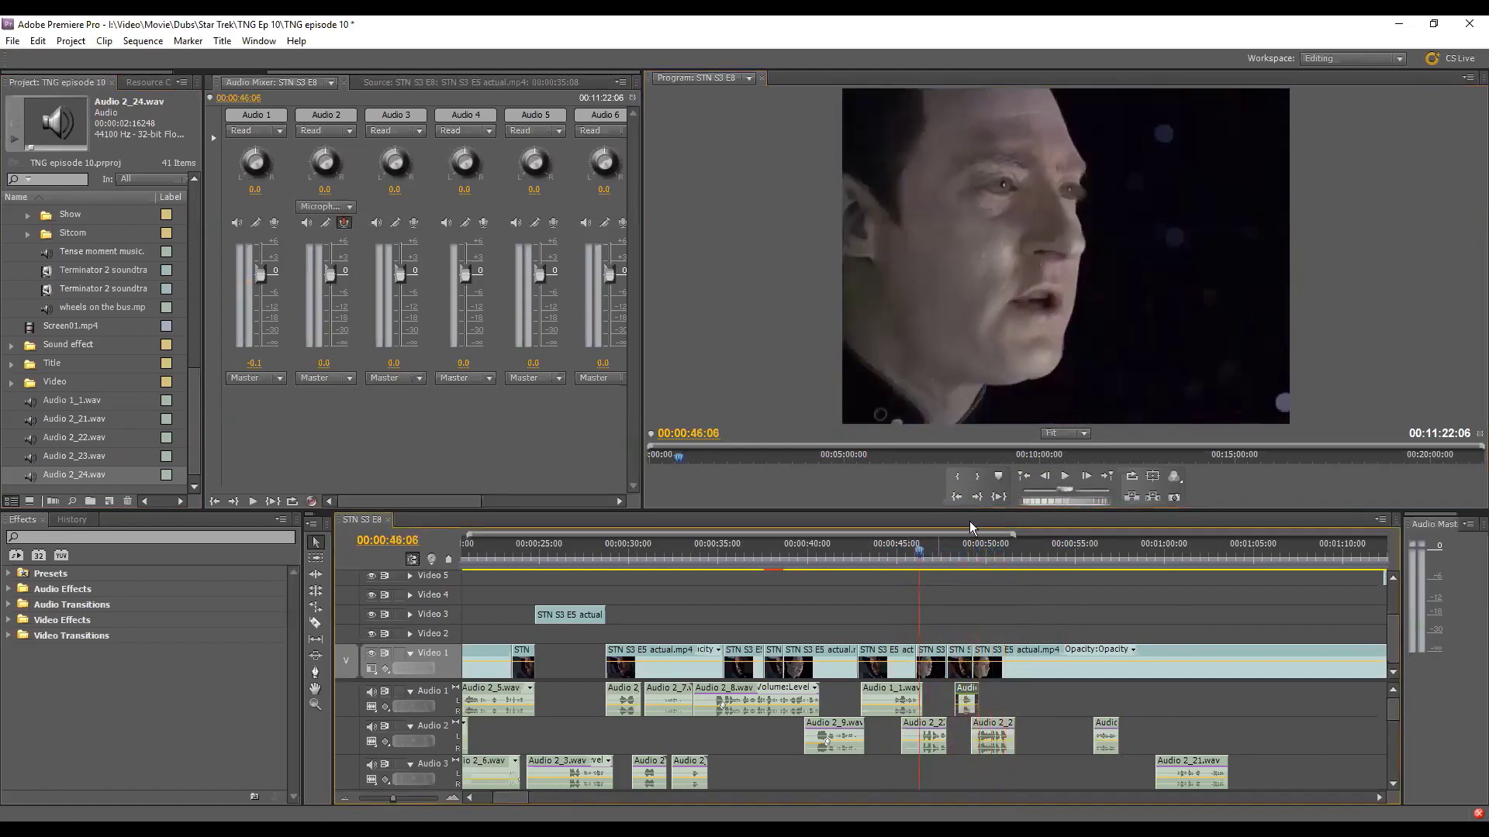
left_click(1066, 479)
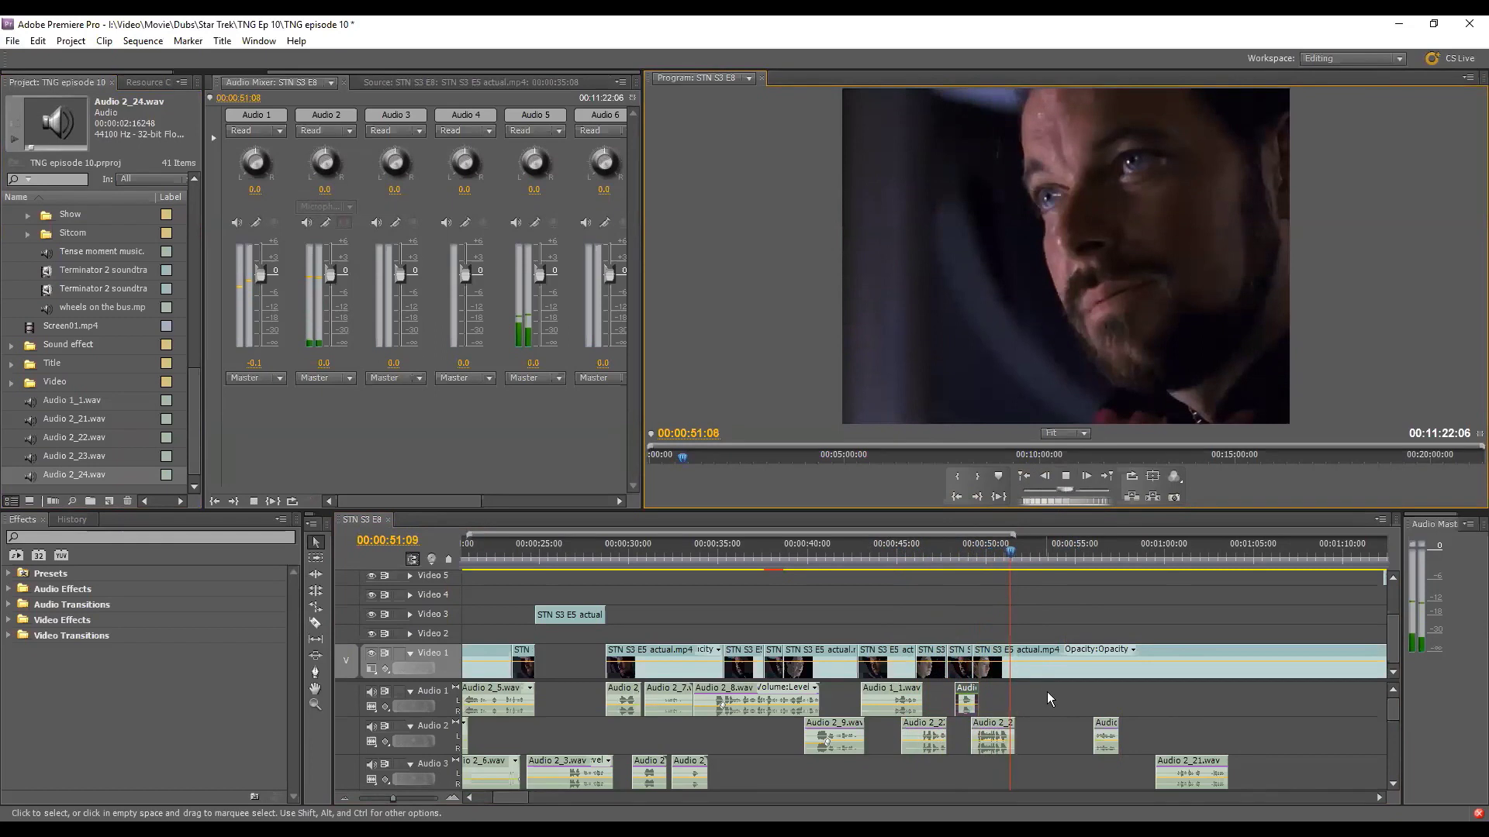
Play the picture past the end of Audio 2_23.wav and delete the leftover voice clips beyond 00:00:52:12, including Audio 2_21.wav
left_click(1065, 732)
left_click(1065, 476)
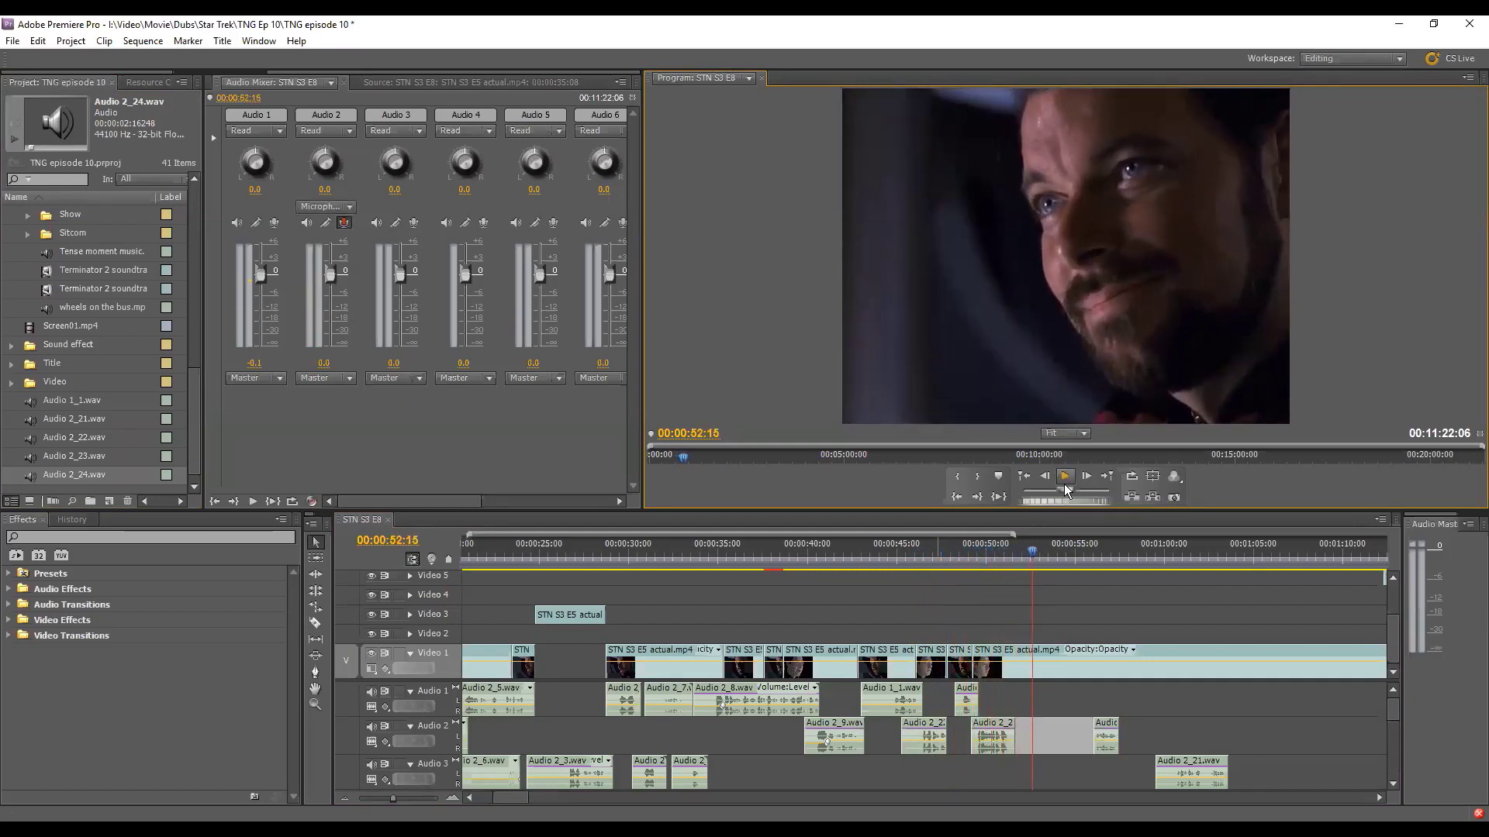
left_click(1064, 477)
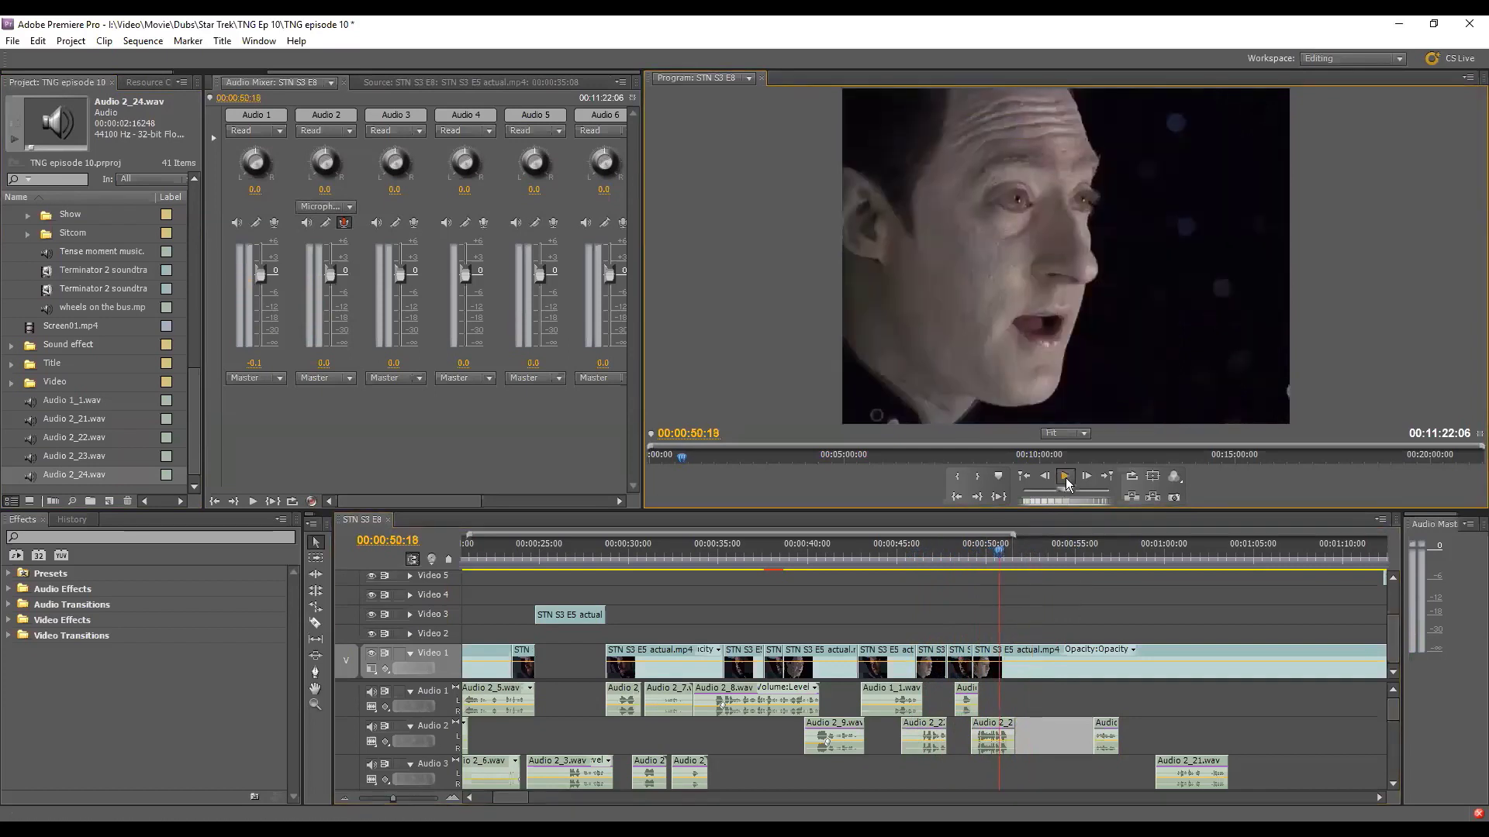
left_click(1066, 481)
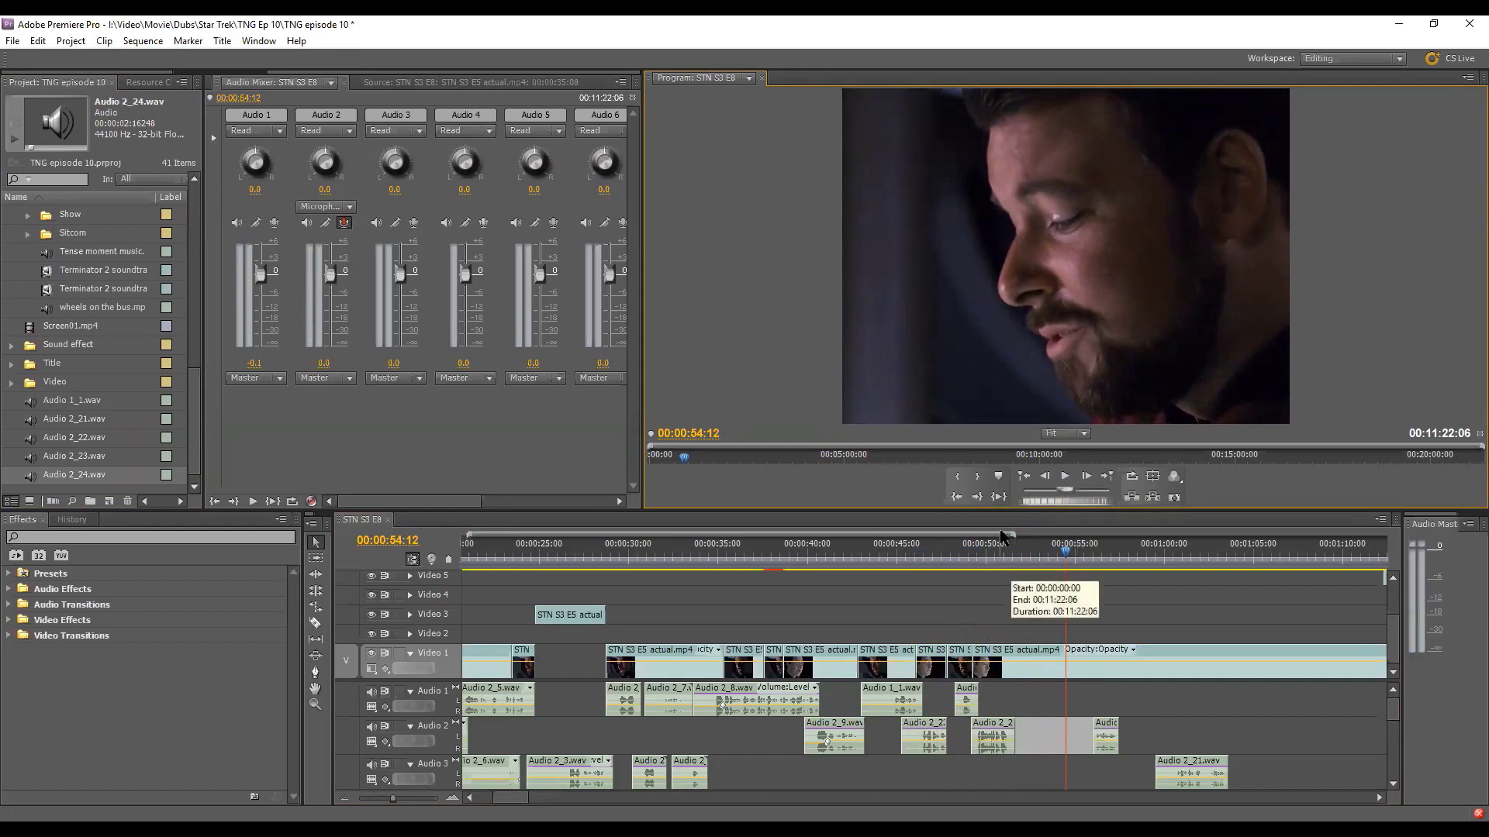
left_click(1028, 554)
left_click_drag(1076, 703, 1232, 771)
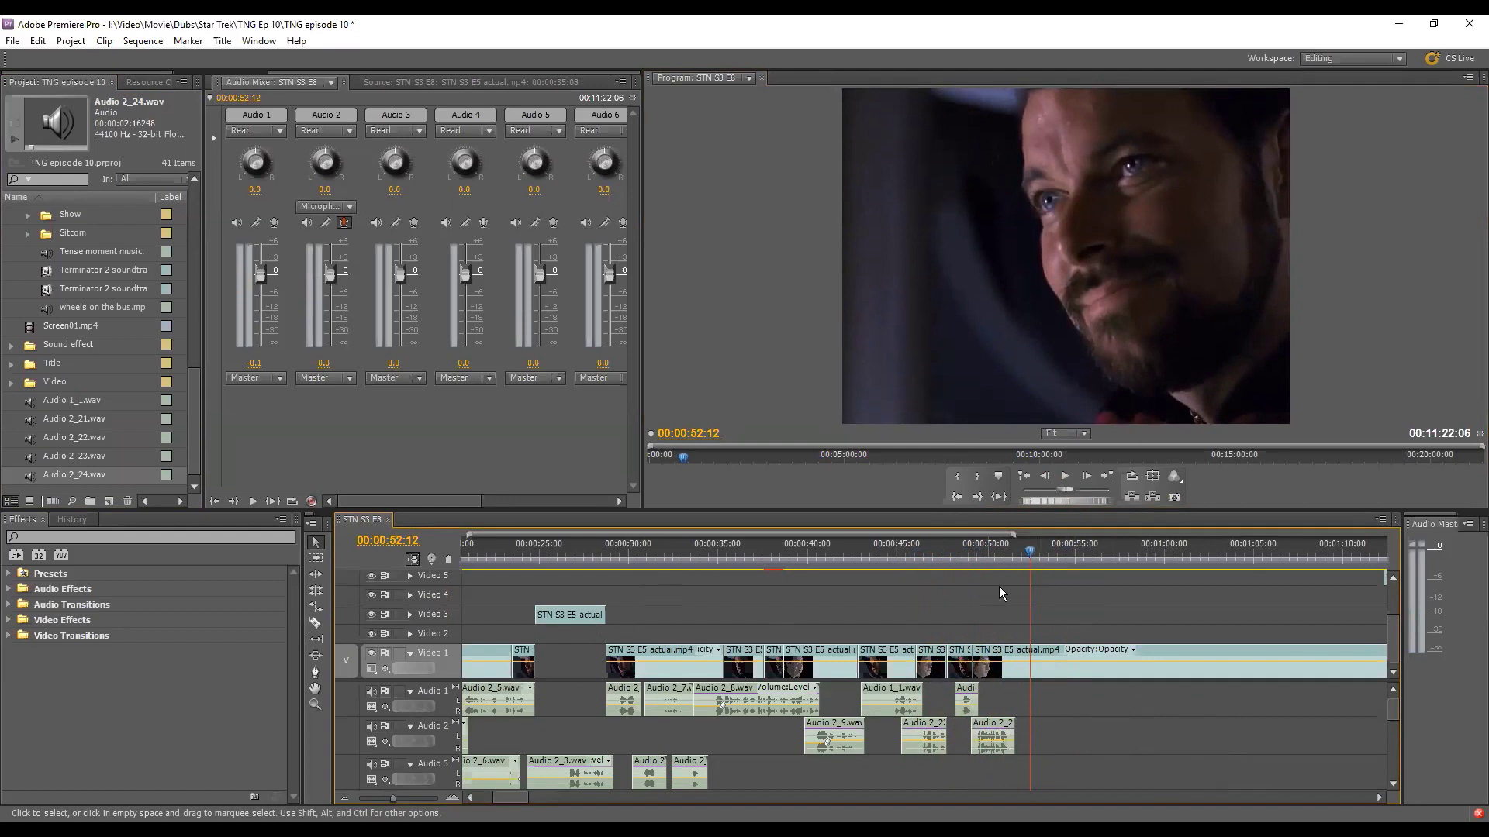
Split the long Video 1 clip at 00:00:53:12 with the Razor tool
left_click_drag(1034, 554, 1052, 569)
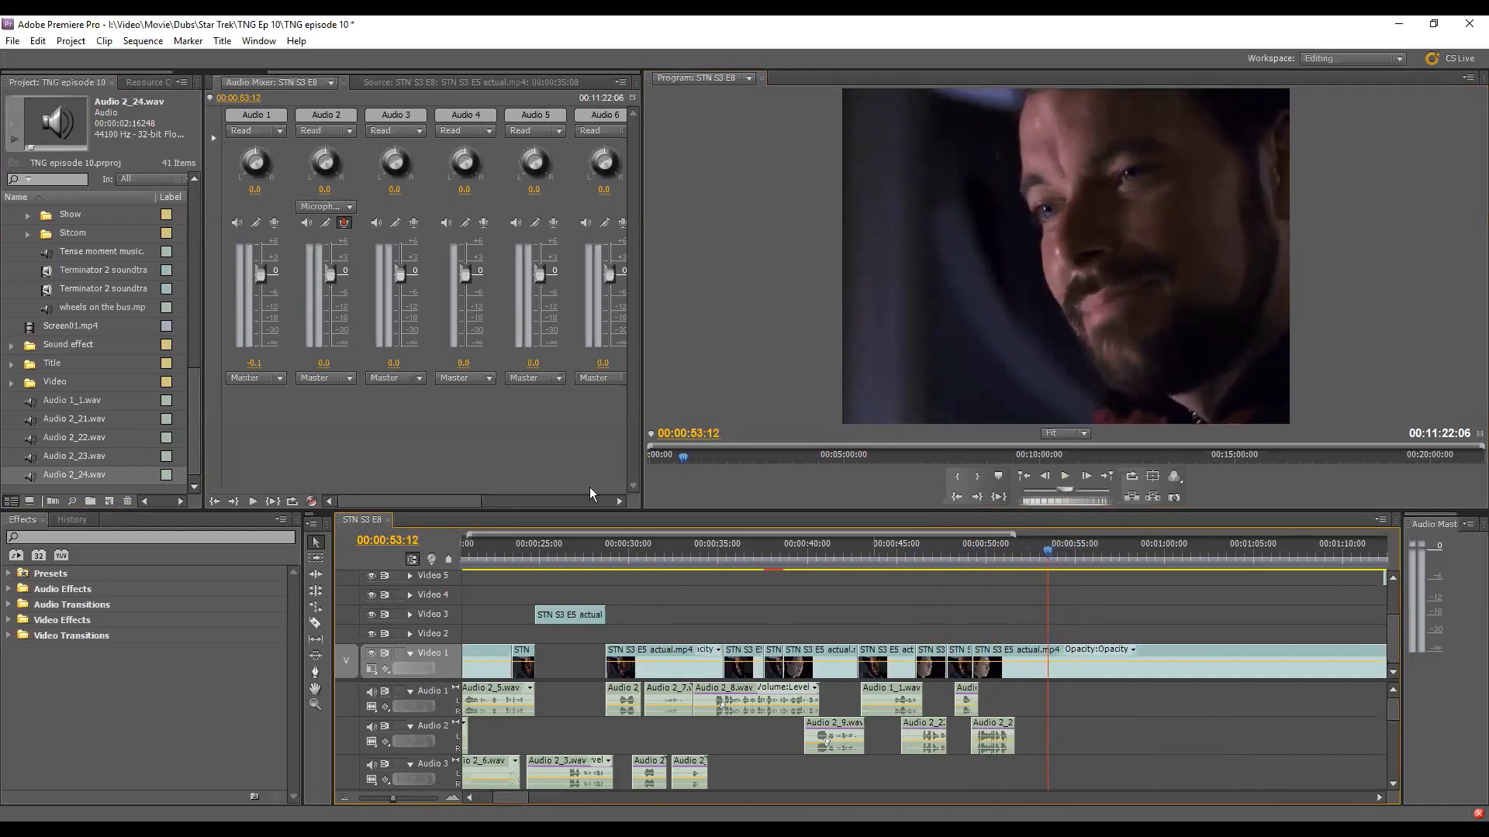
left_click(316, 622)
left_click(1051, 662)
left_click(316, 542)
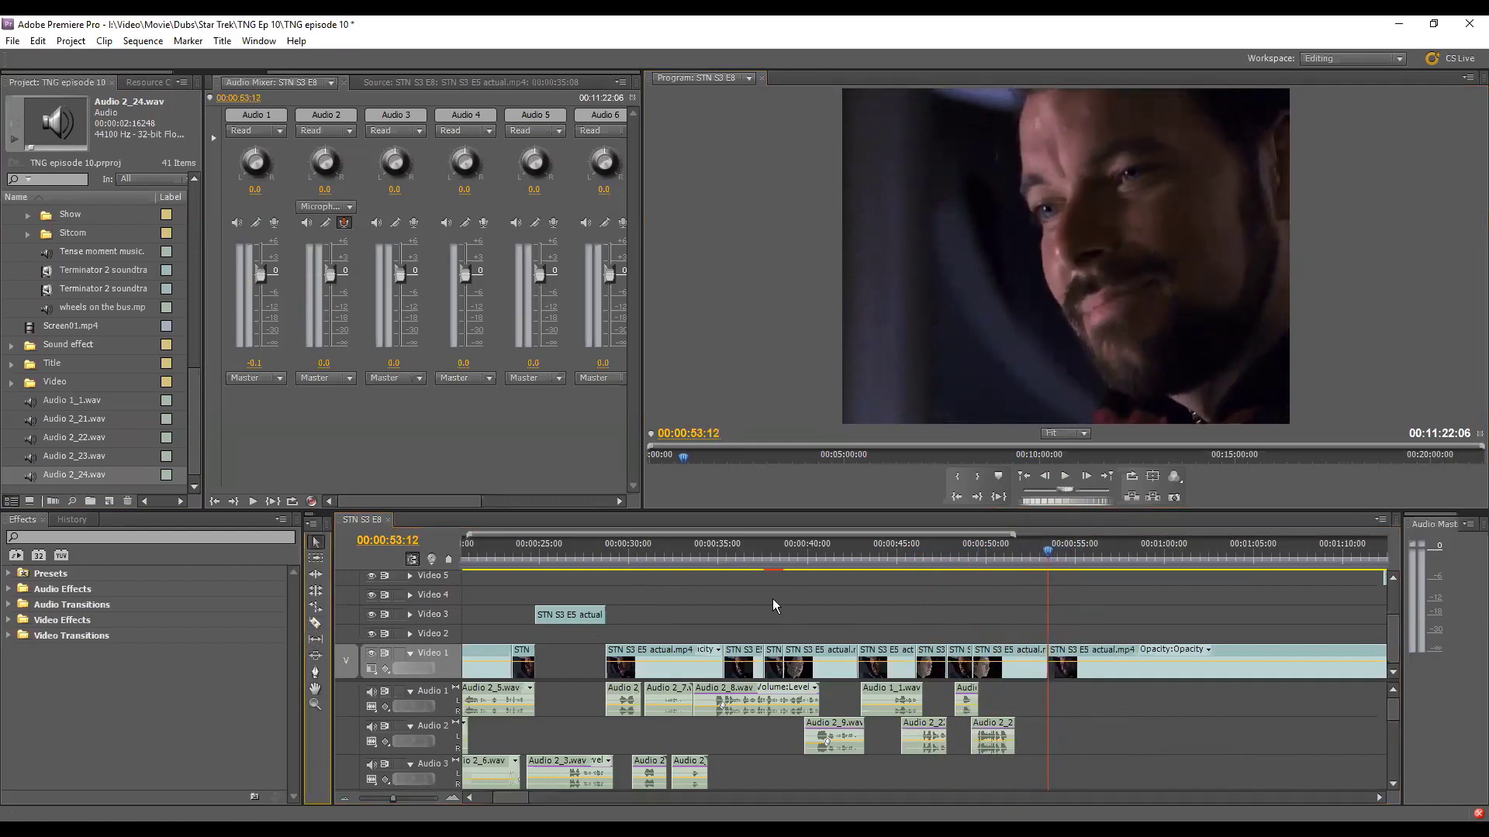
Play the picture from 00:00:51:13 towards the new cut on Video 1
left_click(1379, 797)
left_click(887, 553)
left_click_drag(886, 557, 826, 547)
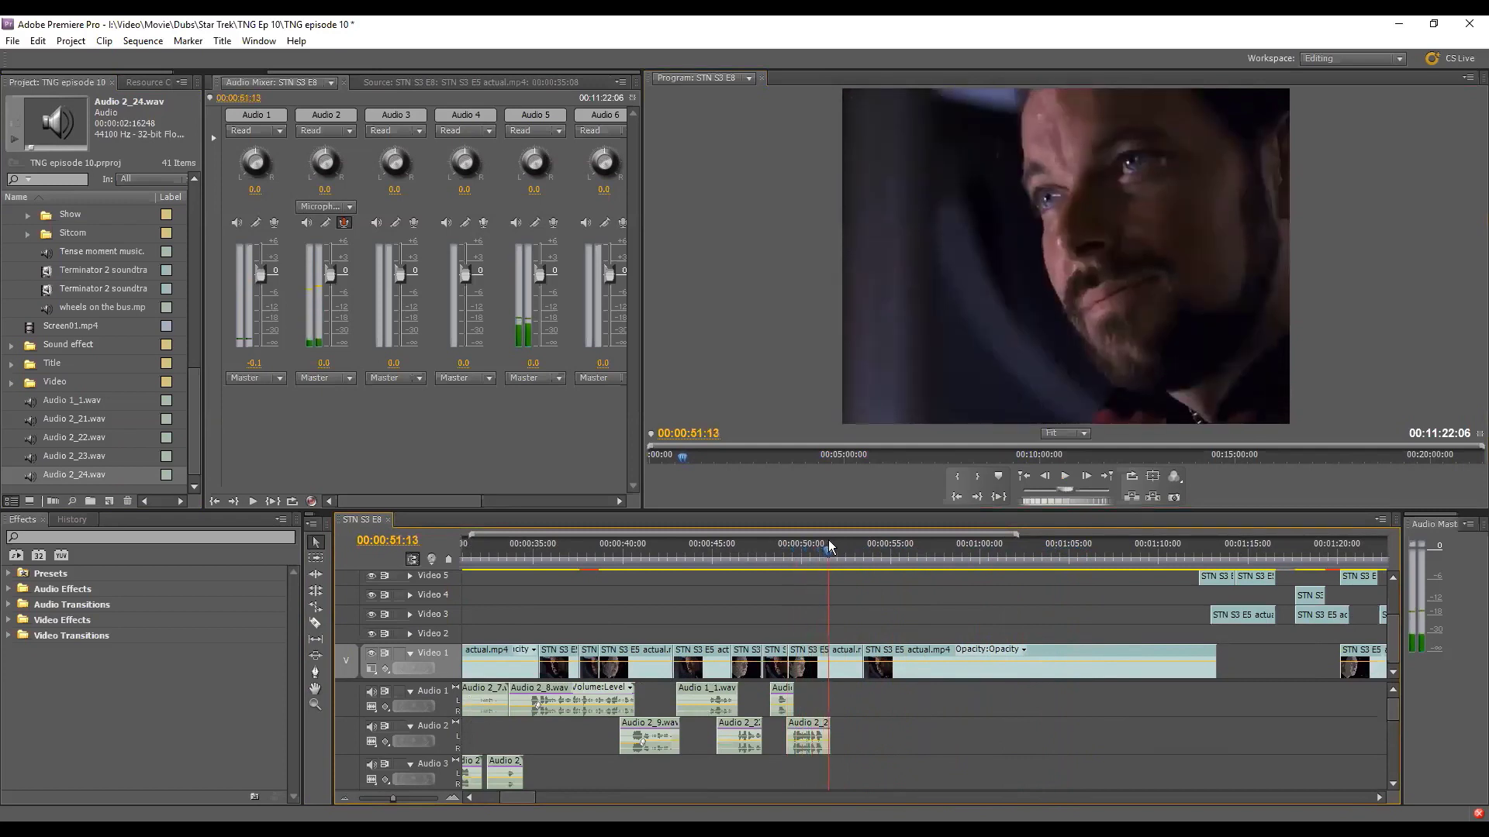
left_click(1067, 476)
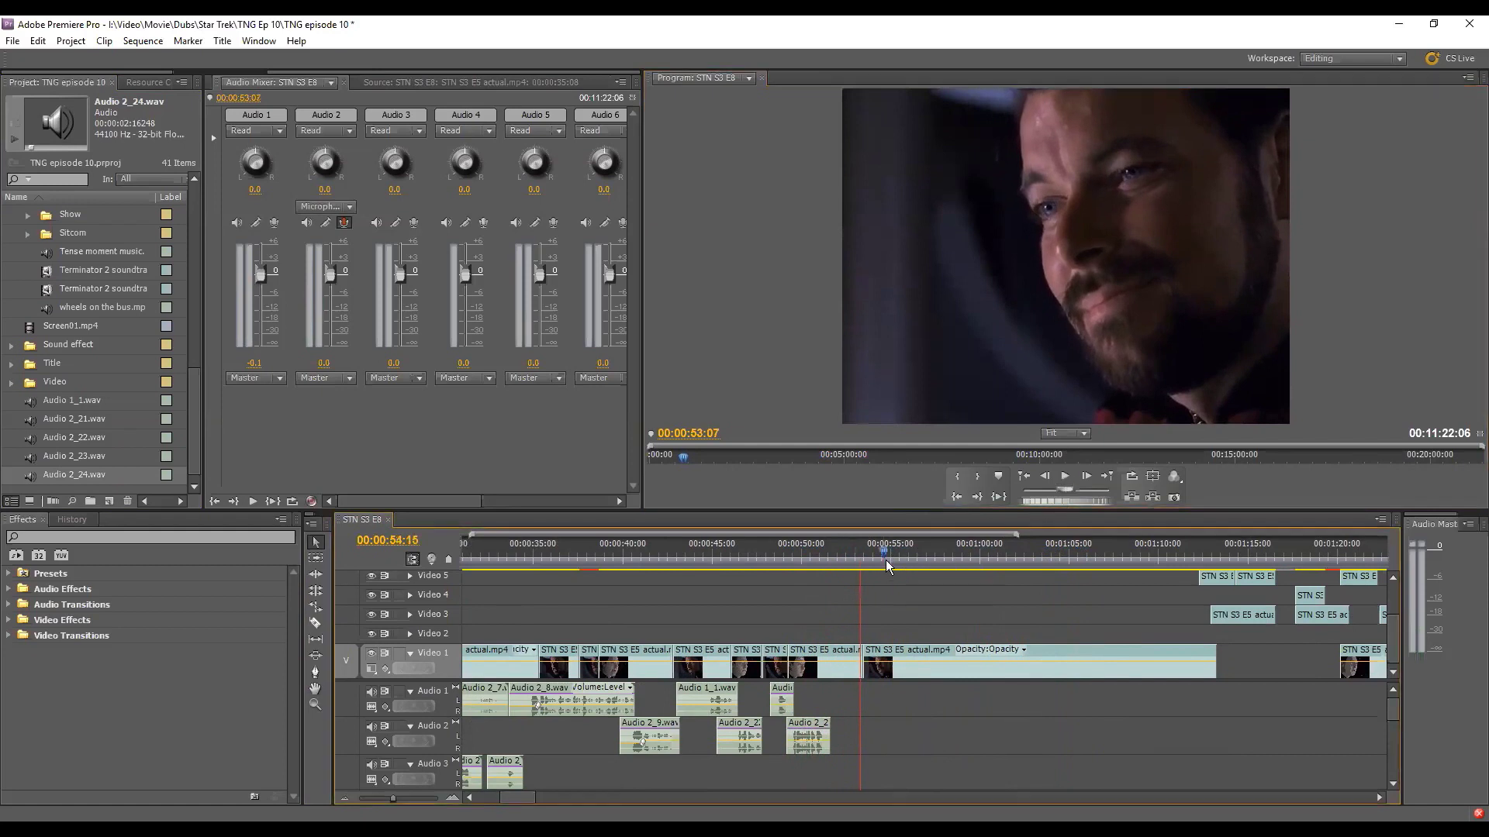
Move the short close-up clip near 00:01:13 from Video 5 to Video 3 at about 00:01:02:00 and play it
left_click(935, 557)
left_click_drag(938, 561, 1231, 548)
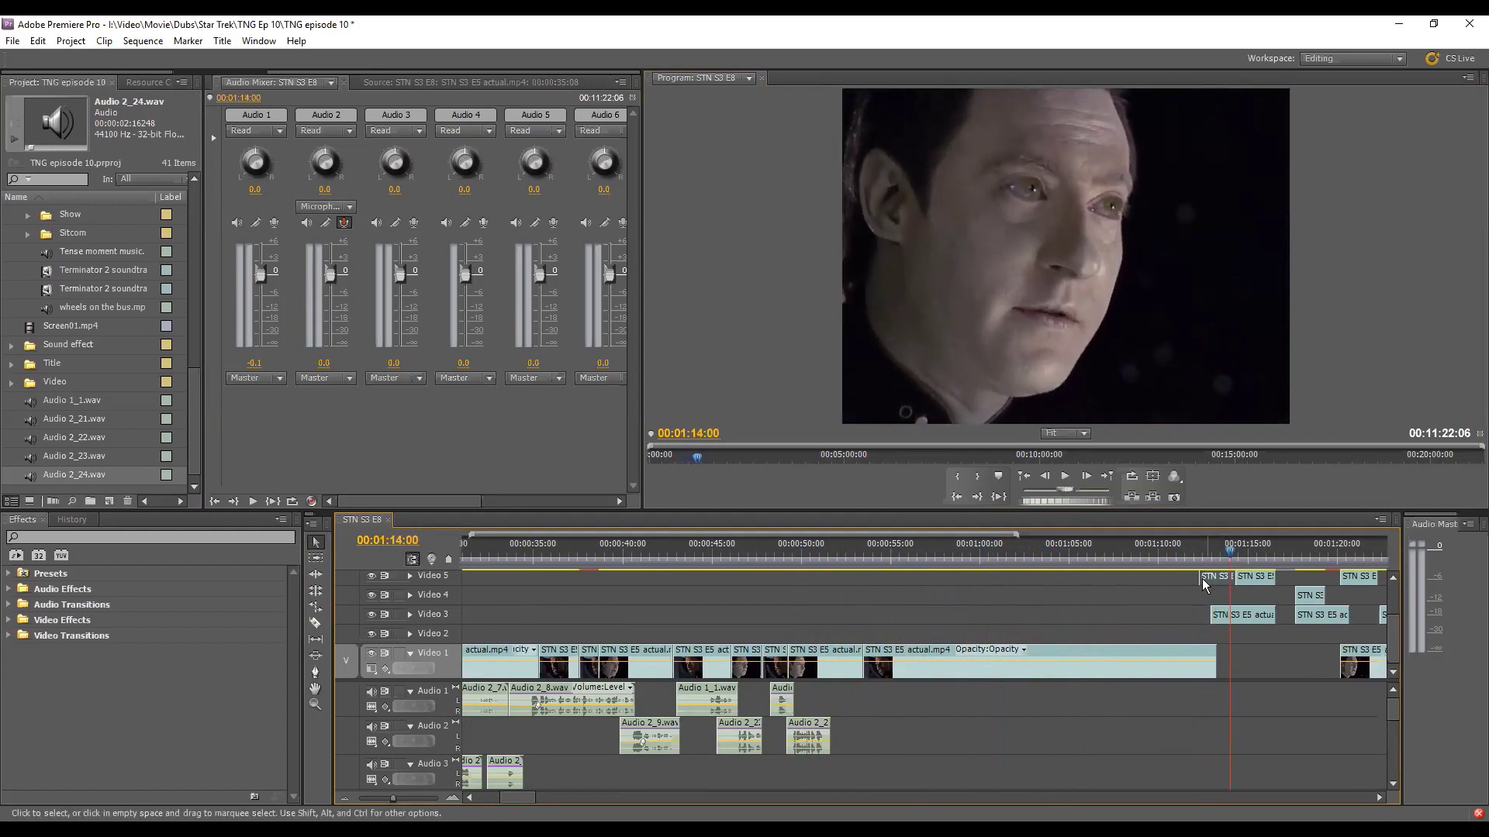
left_click(1017, 551)
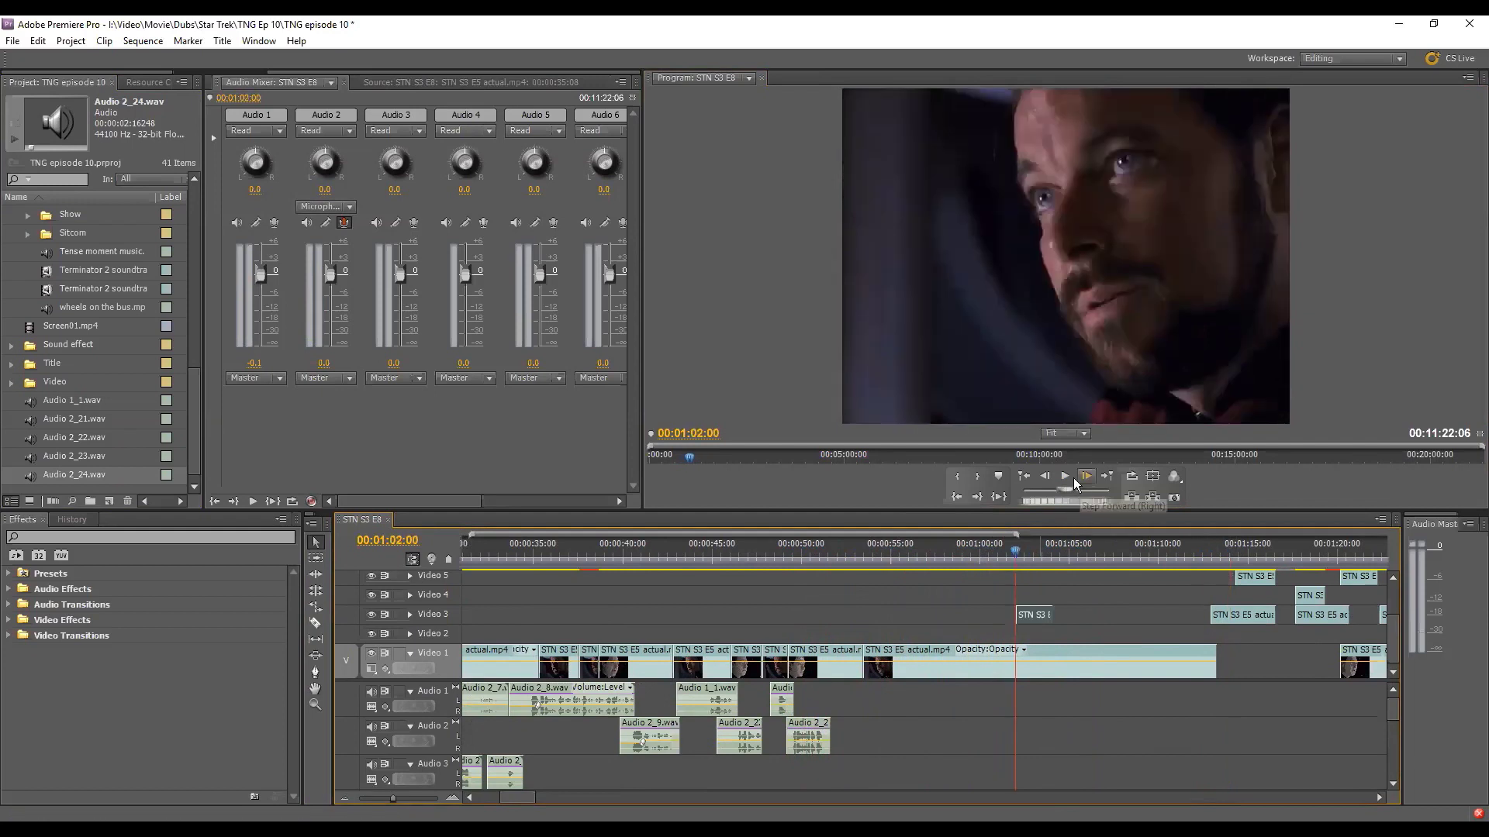
left_click(1067, 478)
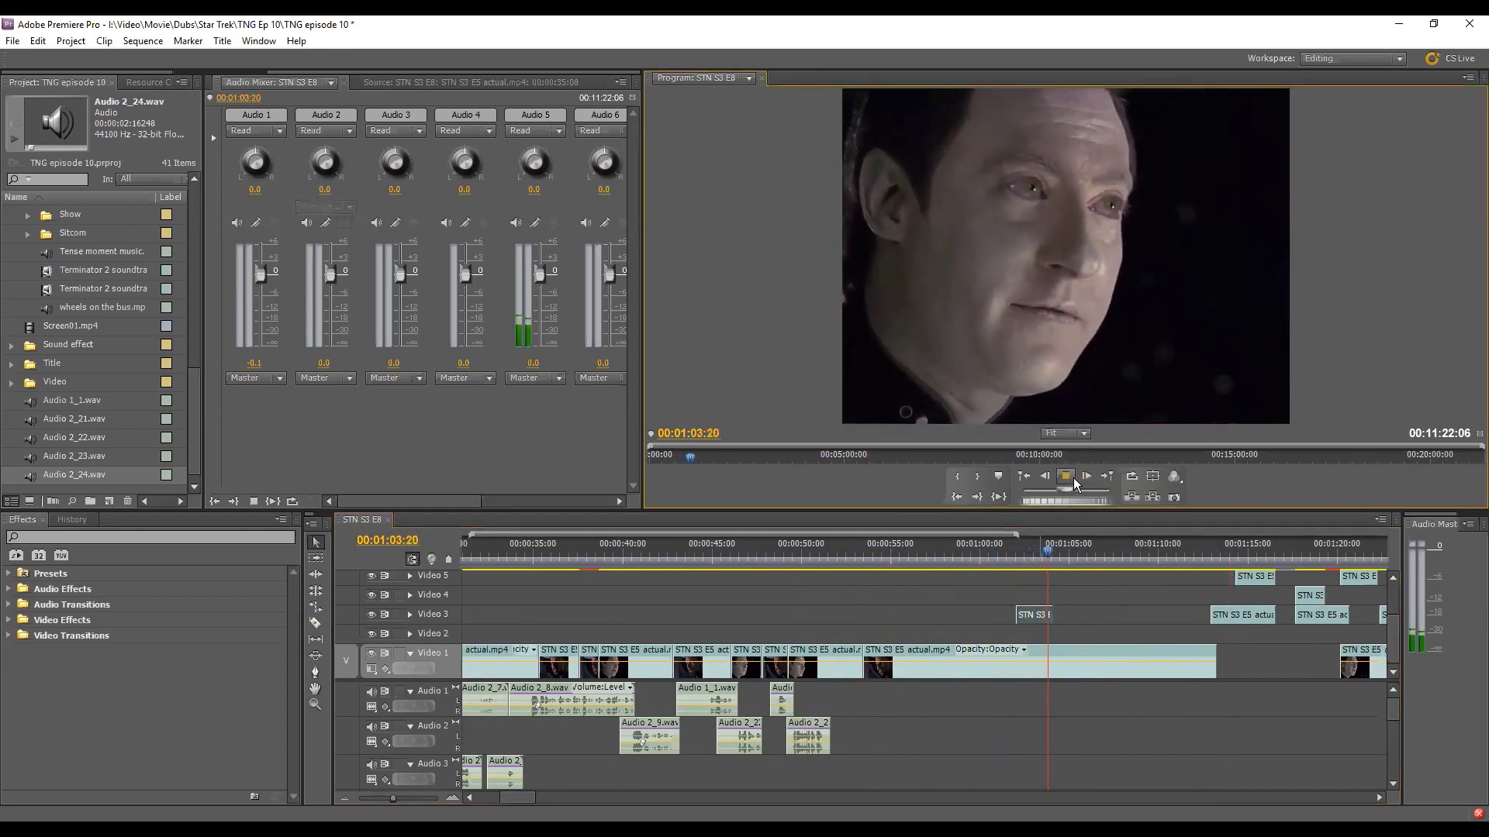
left_click(1073, 478)
left_click(1018, 553)
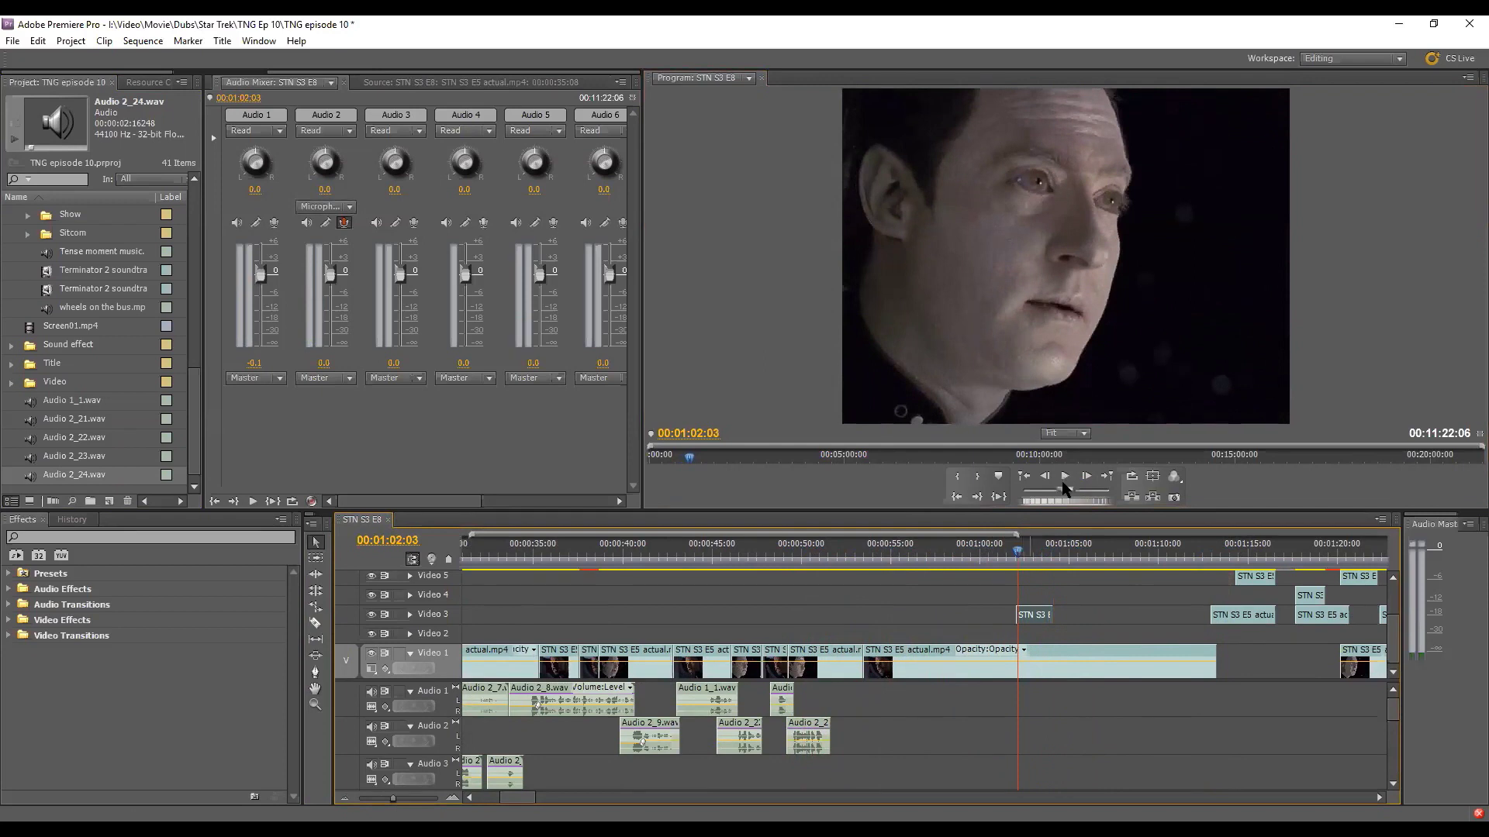
Play the picture from the cut at 00:00:53:13 and shift the Video 1 clip following it to start at about 00:00:57:08
left_click(865, 553)
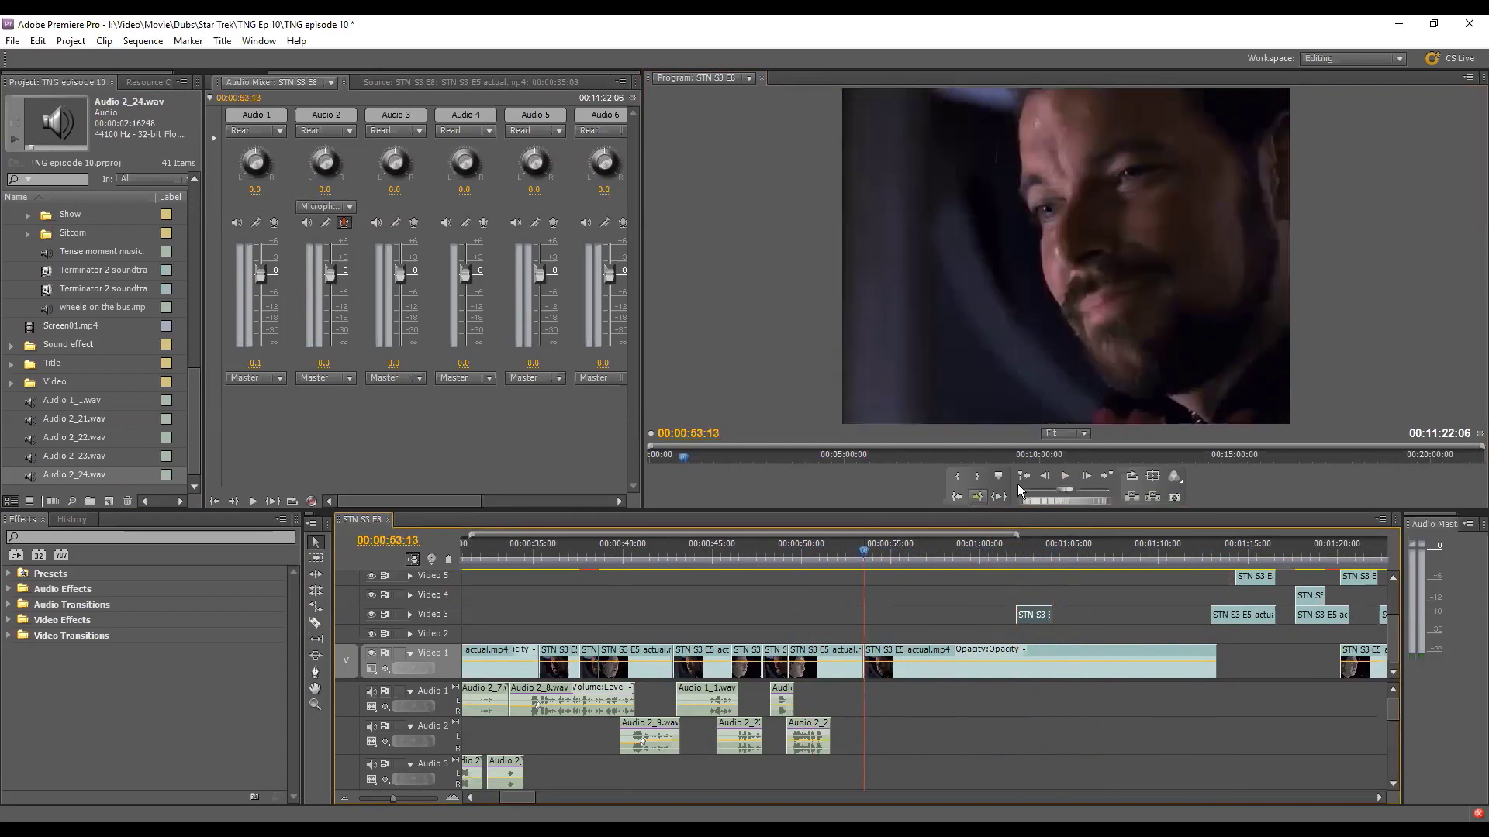
left_click(1065, 477)
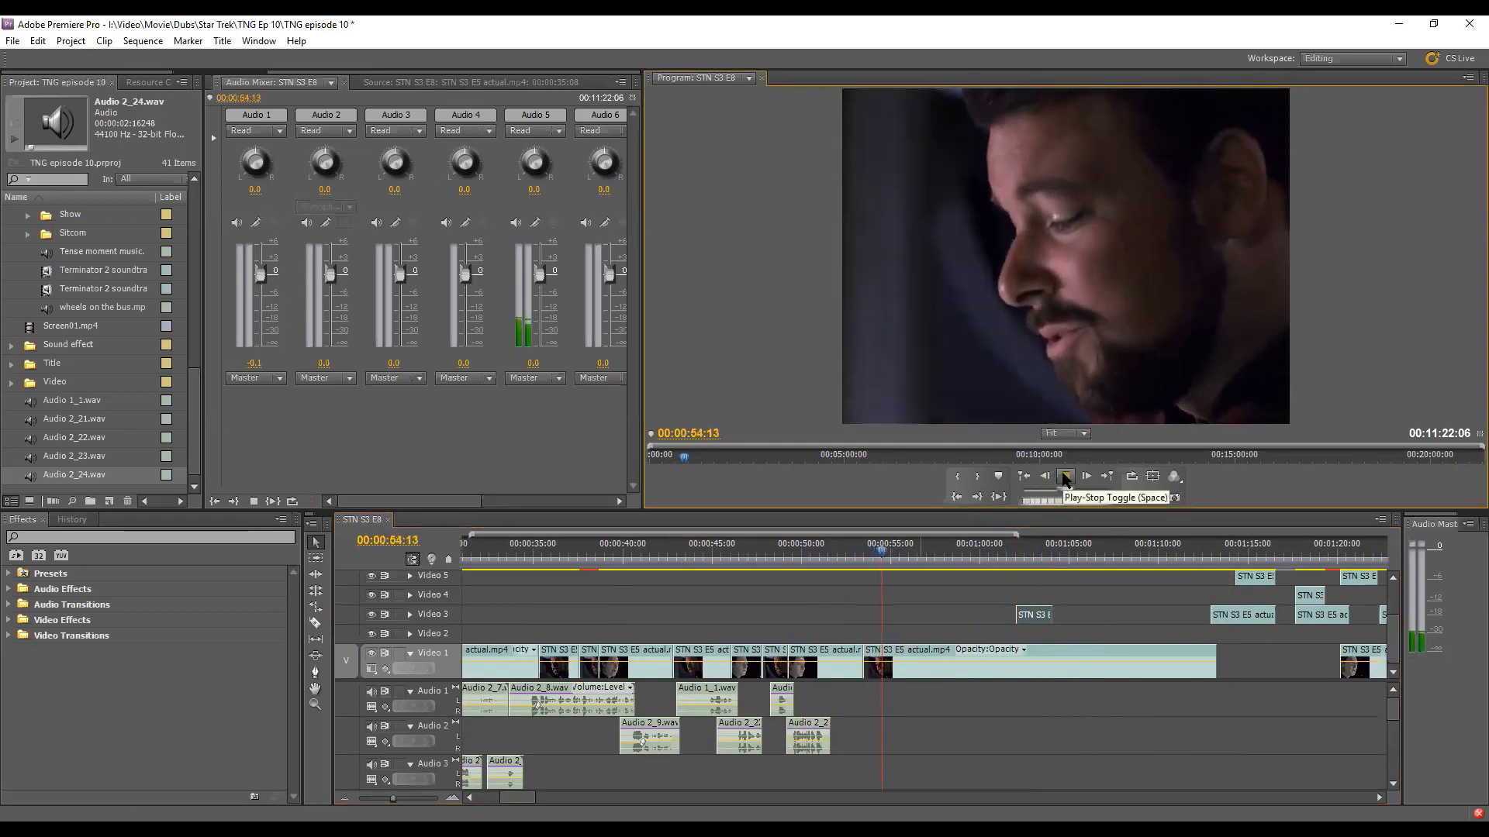
left_click(806, 552)
left_click(914, 654)
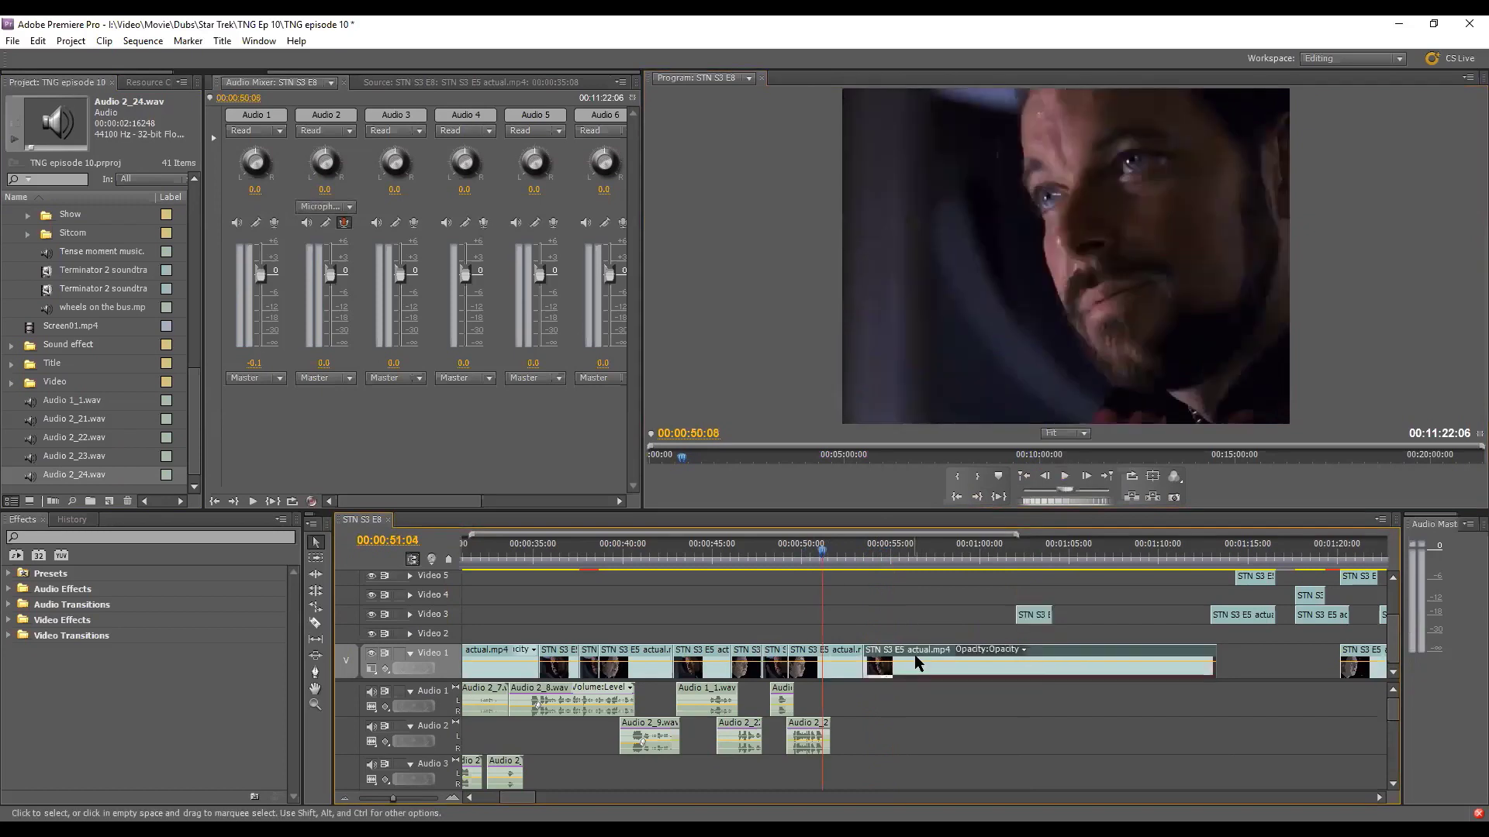
left_click_drag(914, 654, 983, 656)
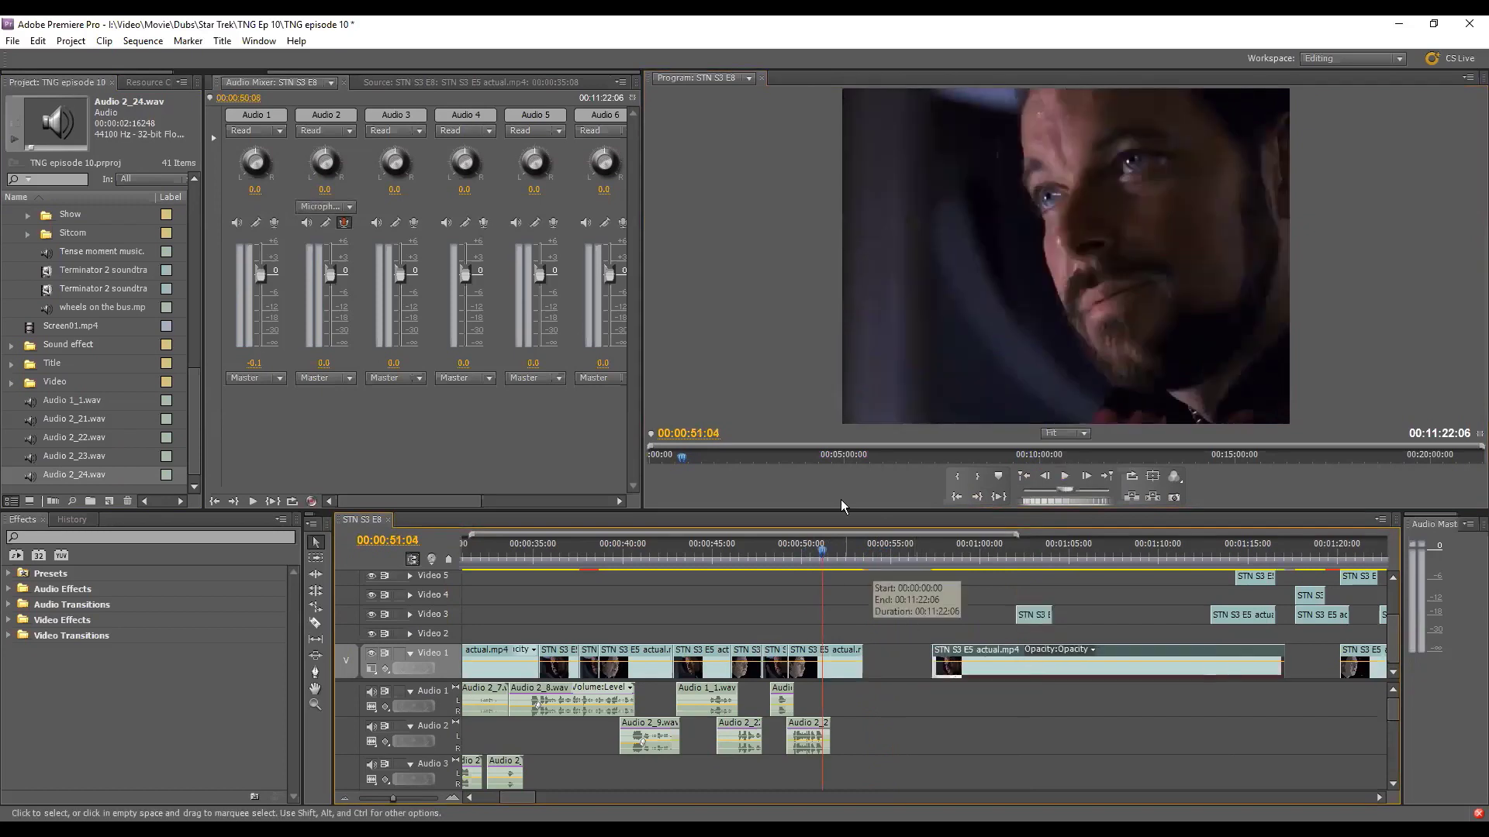
Move the Video 3 clip at 00:01:13:02 to Video 4, starting right after the short close-up at about 00:01:04:03
left_click(1067, 477)
left_click(1215, 556)
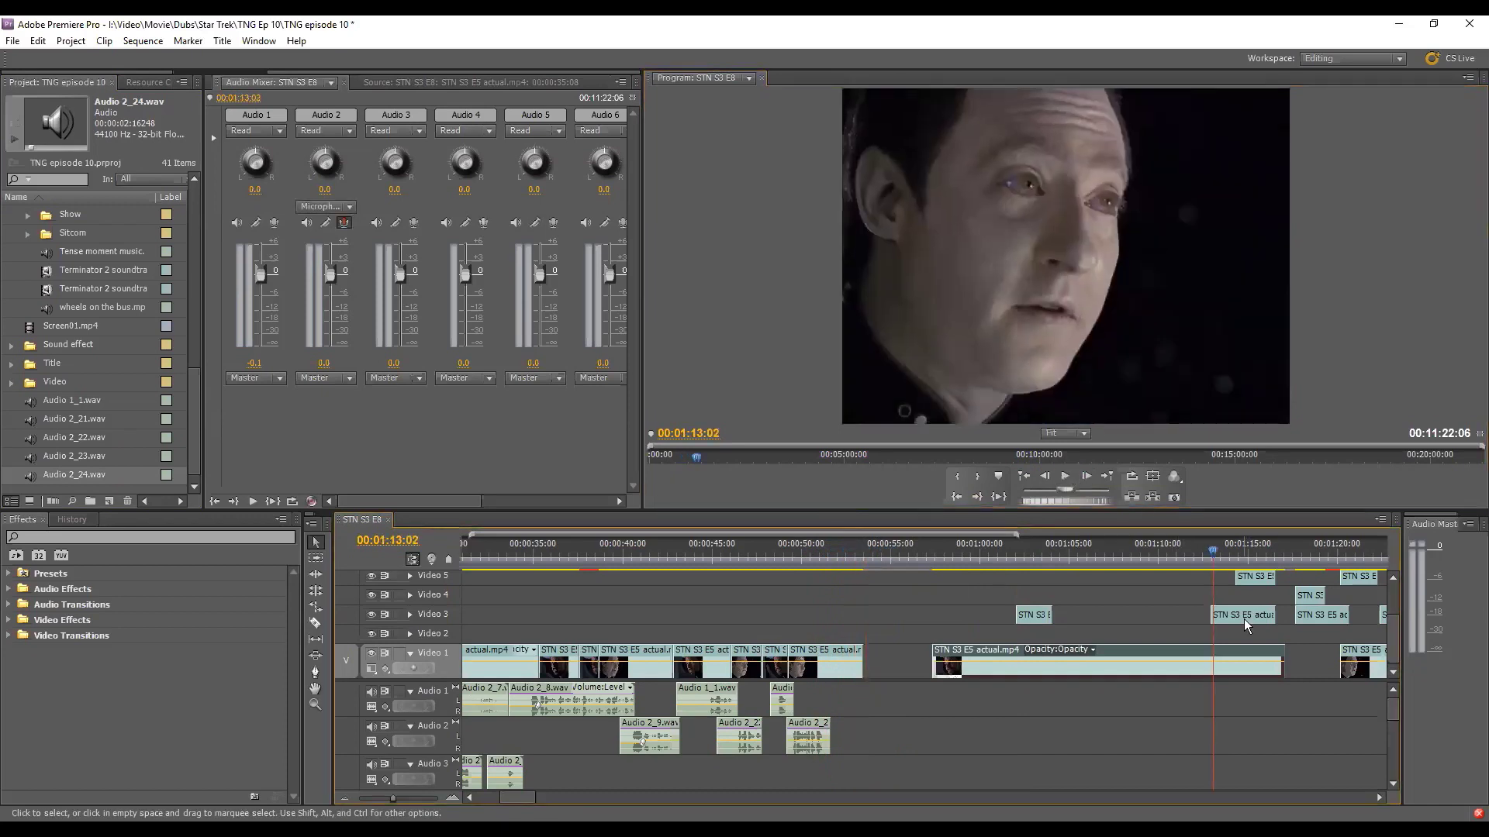
left_click_drag(1231, 614, 1074, 596)
left_click_drag(1079, 552, 1053, 552)
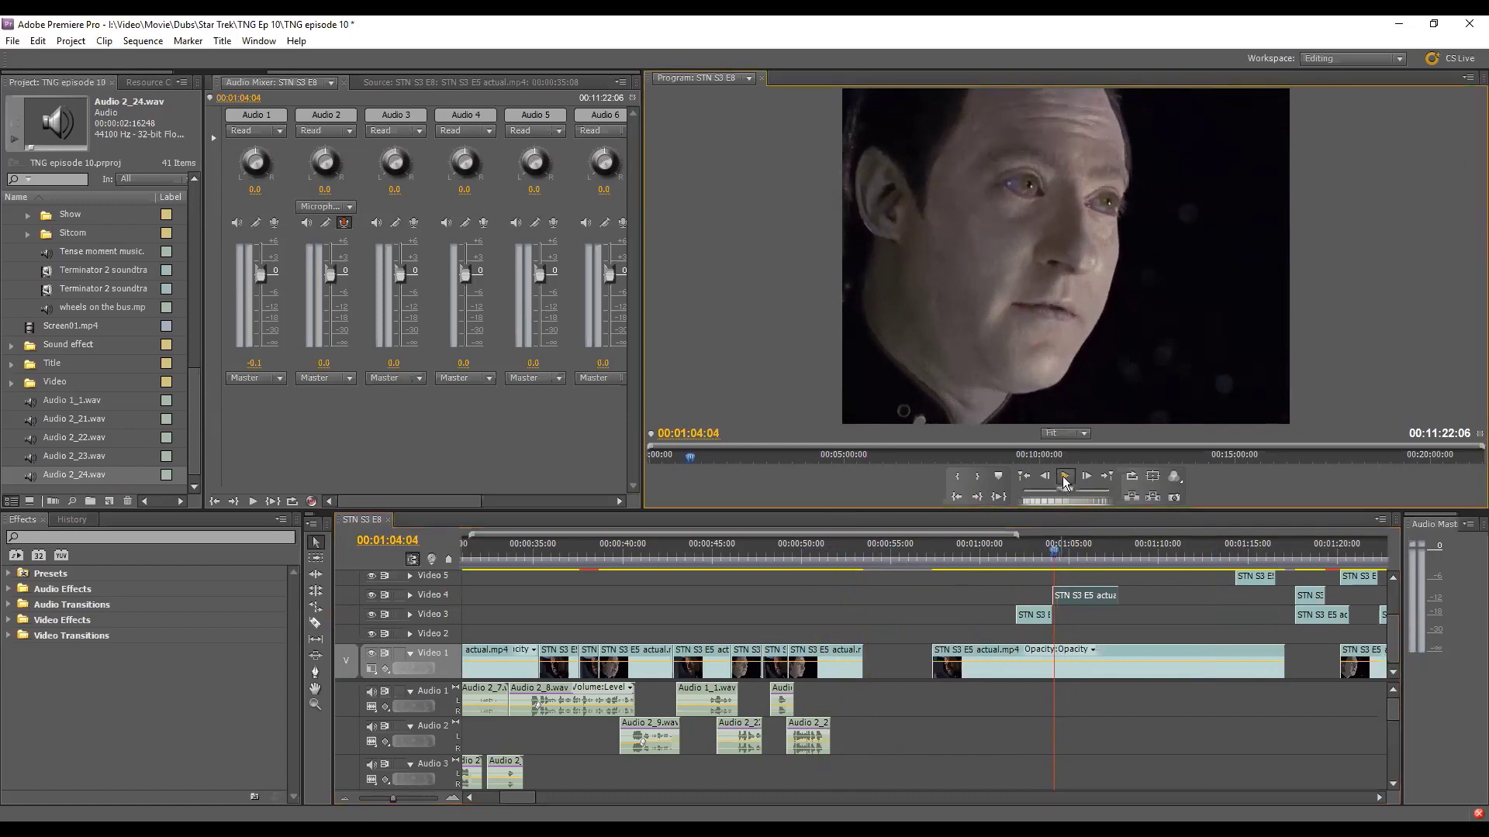
Play the close-up clip on Video 4 several times to examine its lip movements and cue back to 00:01:04:03
left_click(1064, 476)
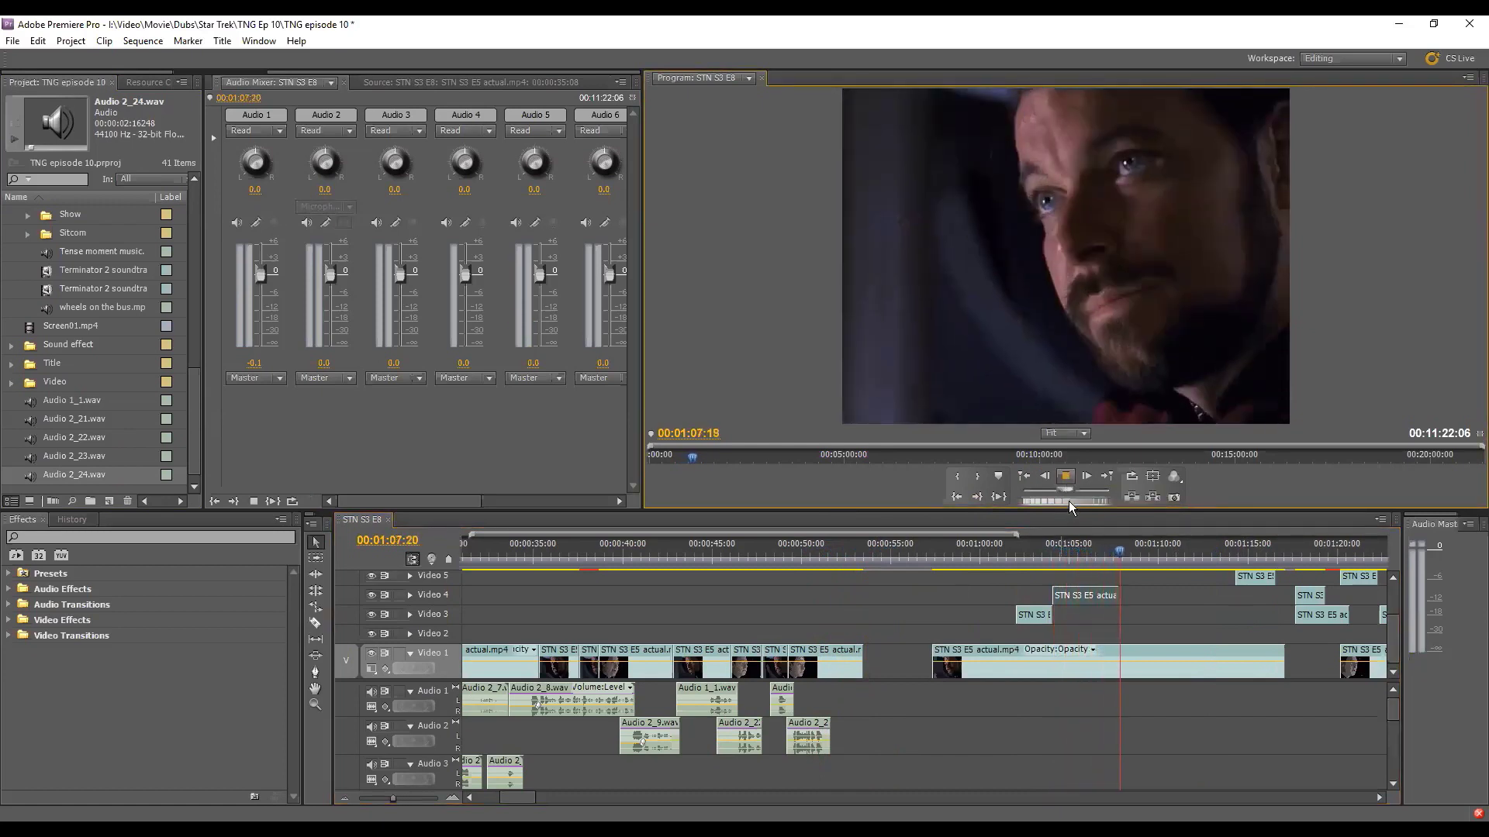
left_click(1083, 543)
left_click(1064, 476)
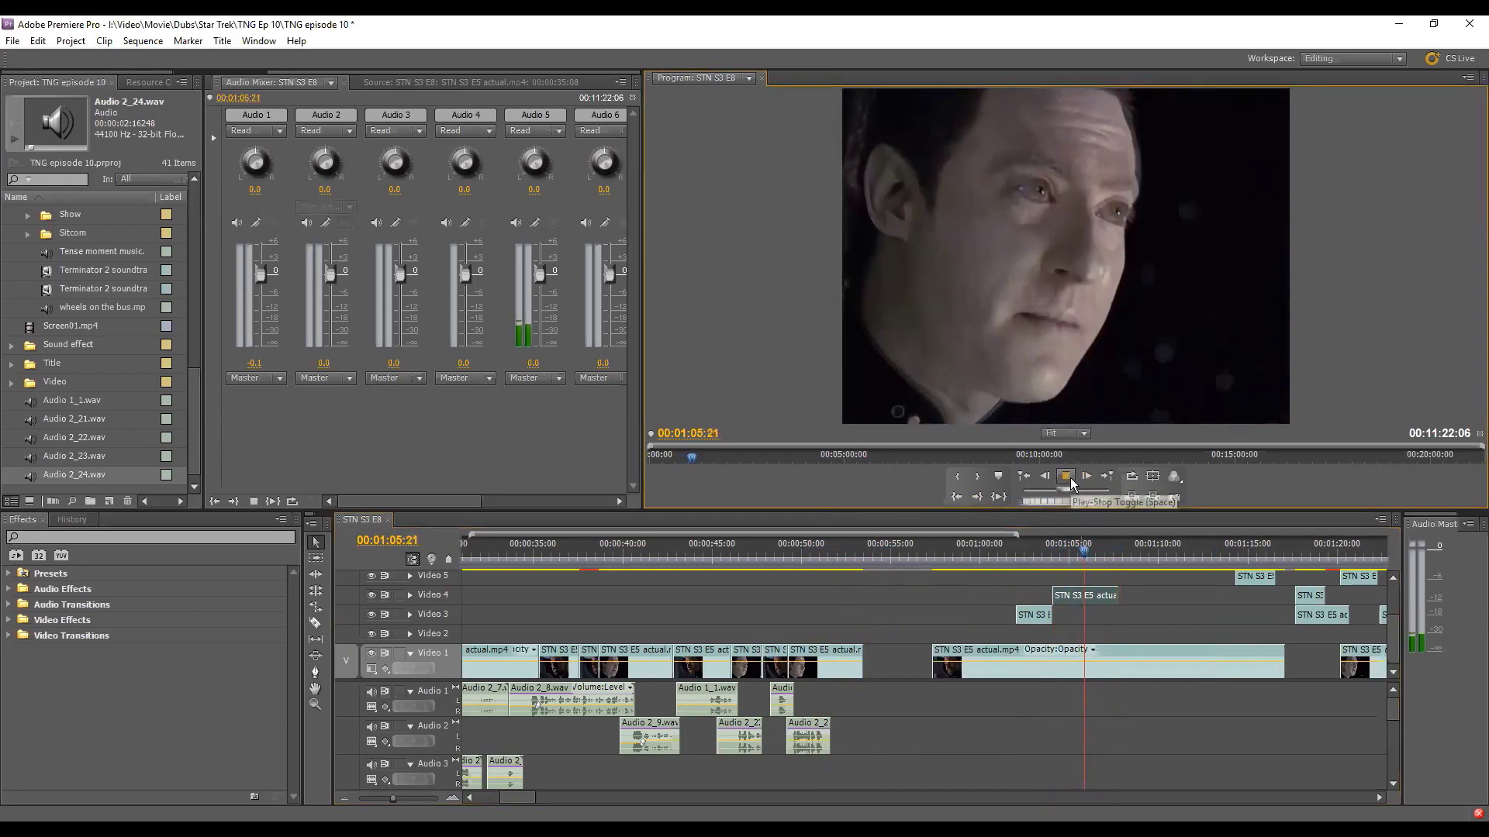
left_click(1065, 476)
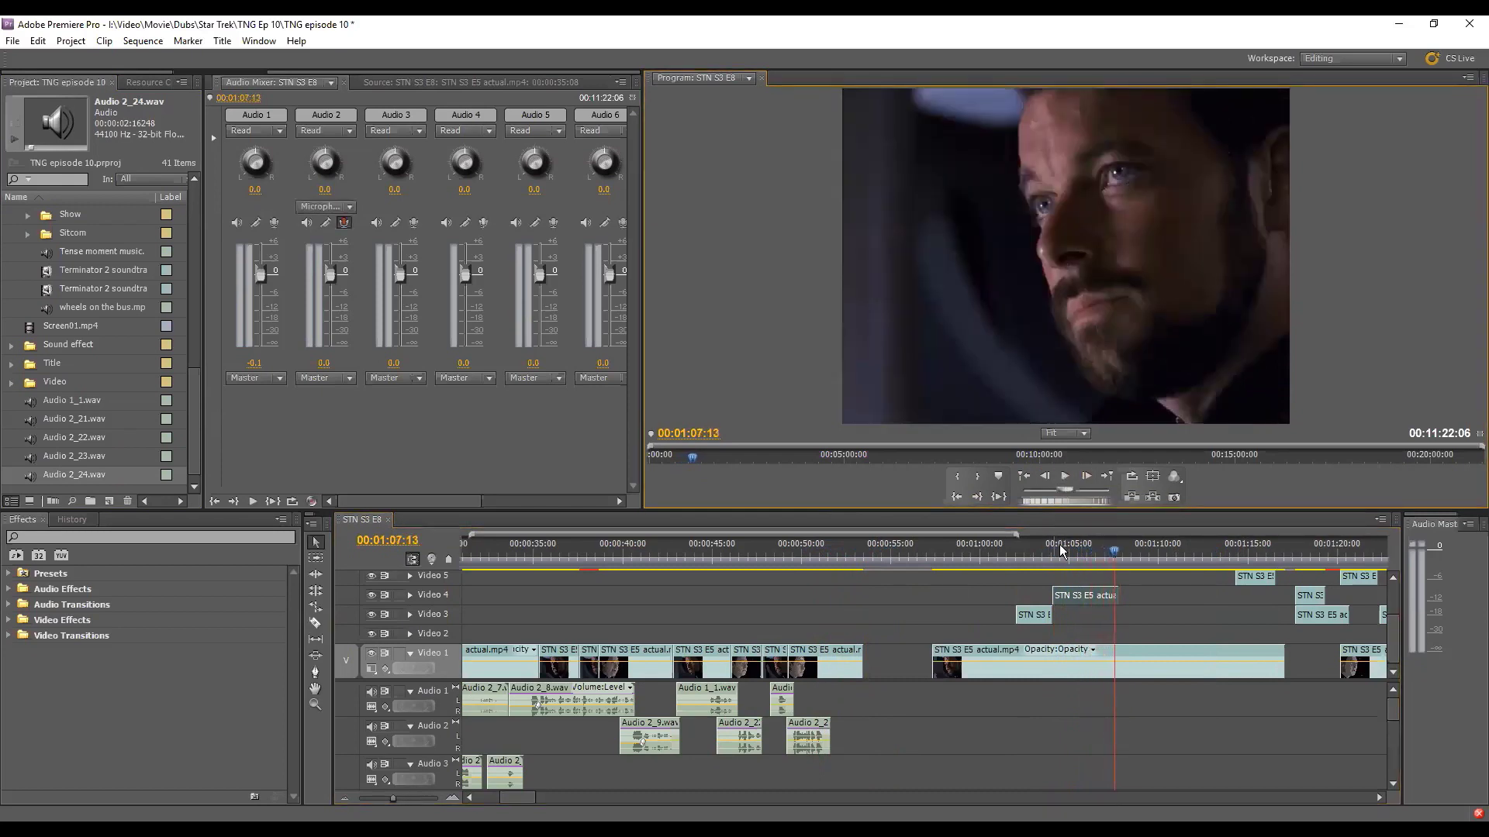
left_click(1098, 554)
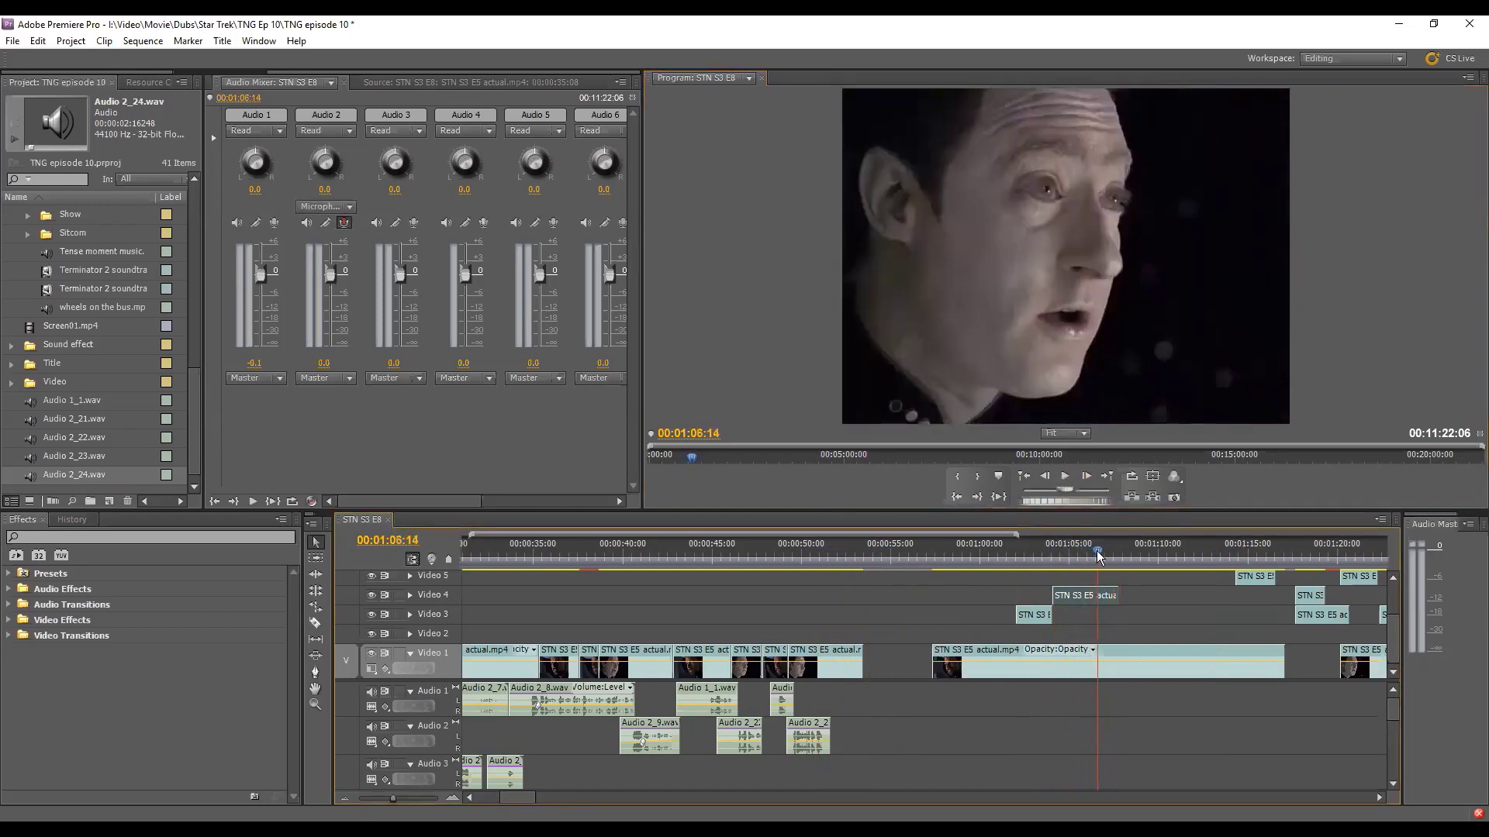
left_click(1065, 476)
left_click(1065, 476)
left_click_drag(810, 552, 1052, 552)
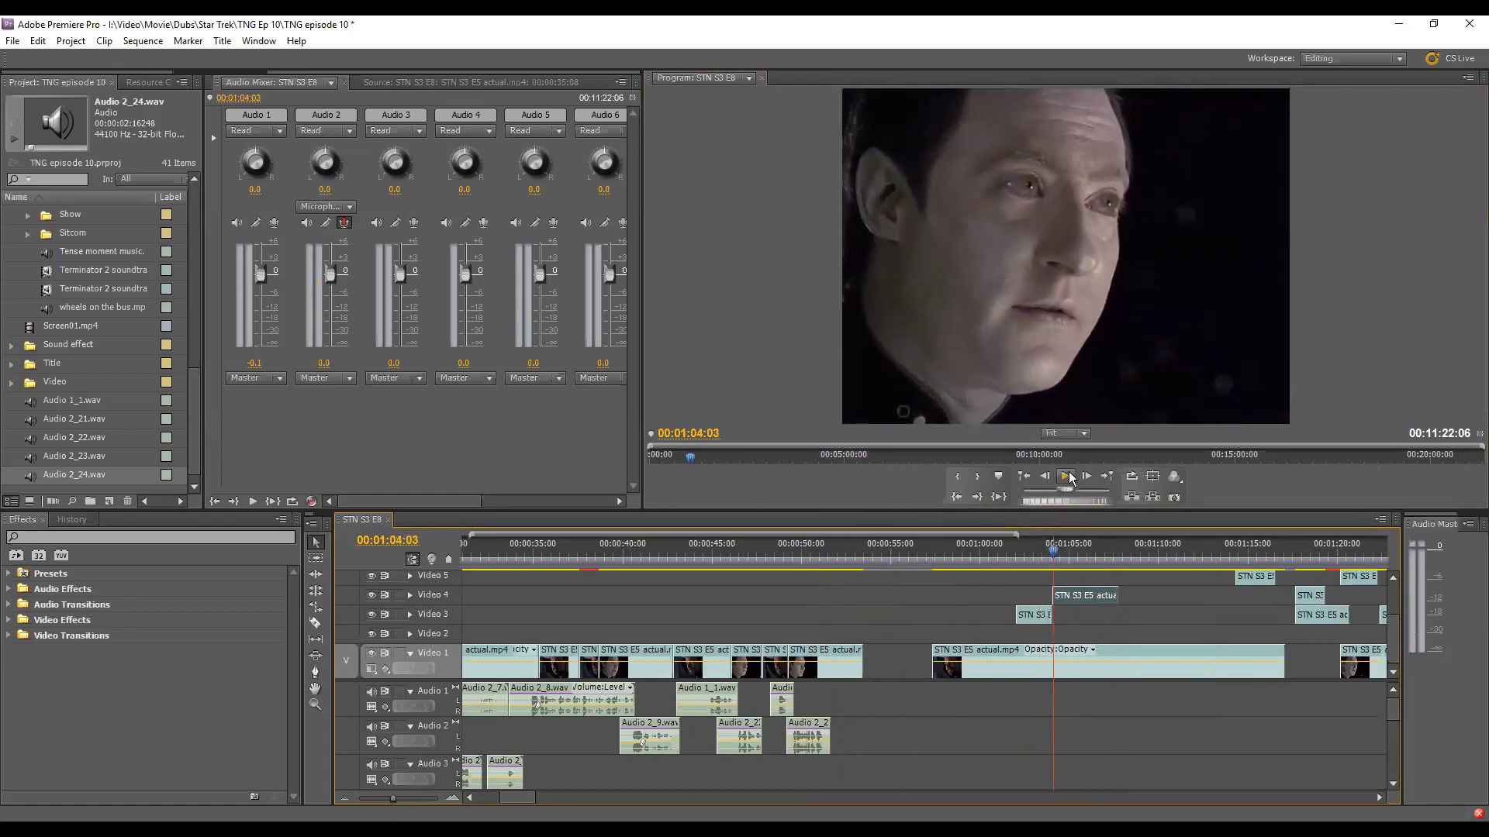
Play the Video 4 close-up from 00:01:04:03 and move it to Video 1, directly after the clip ending at about 00:00:53:13
left_click(1068, 476)
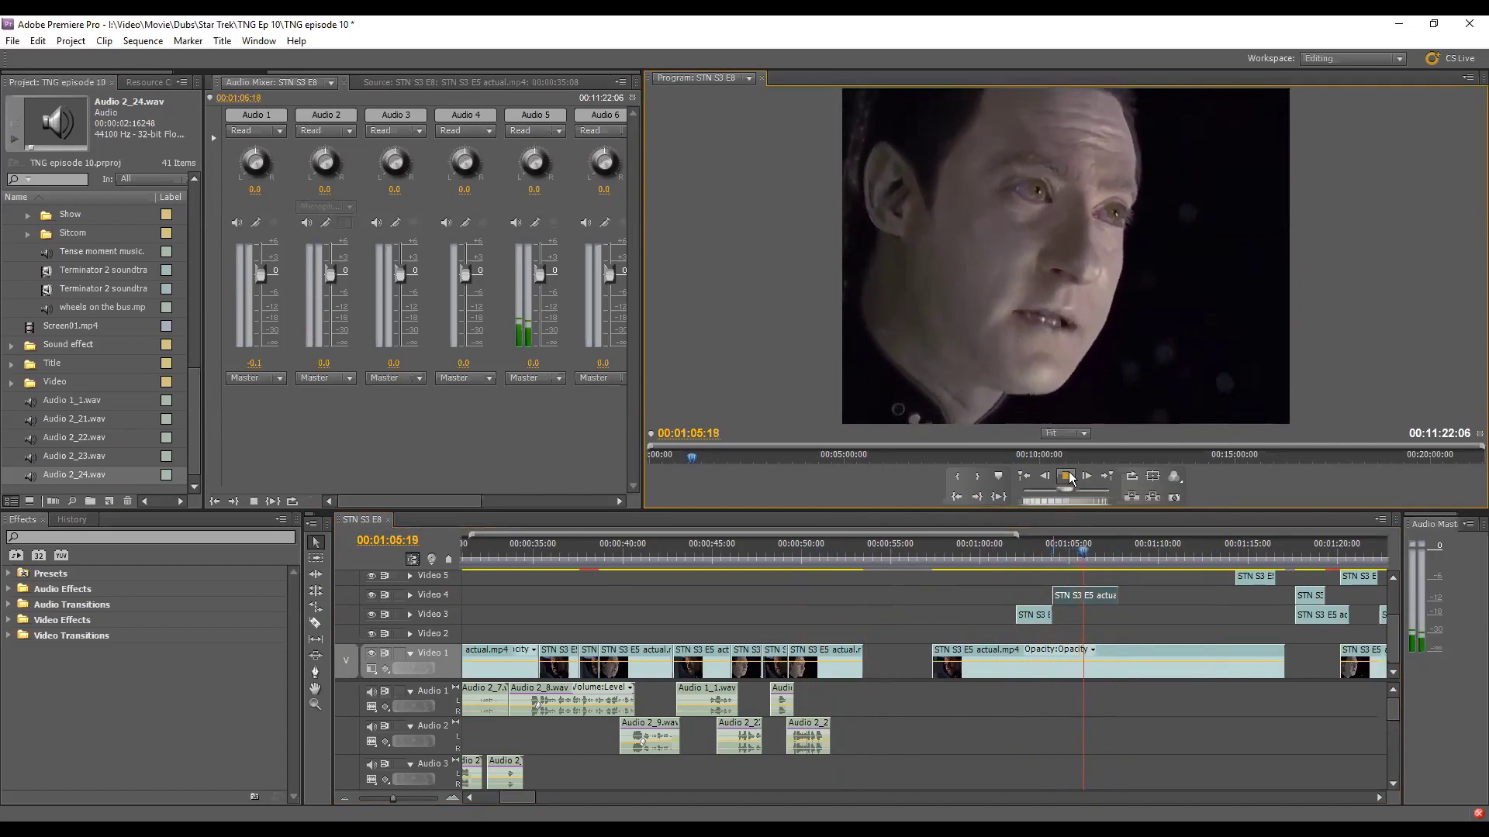
left_click(1068, 476)
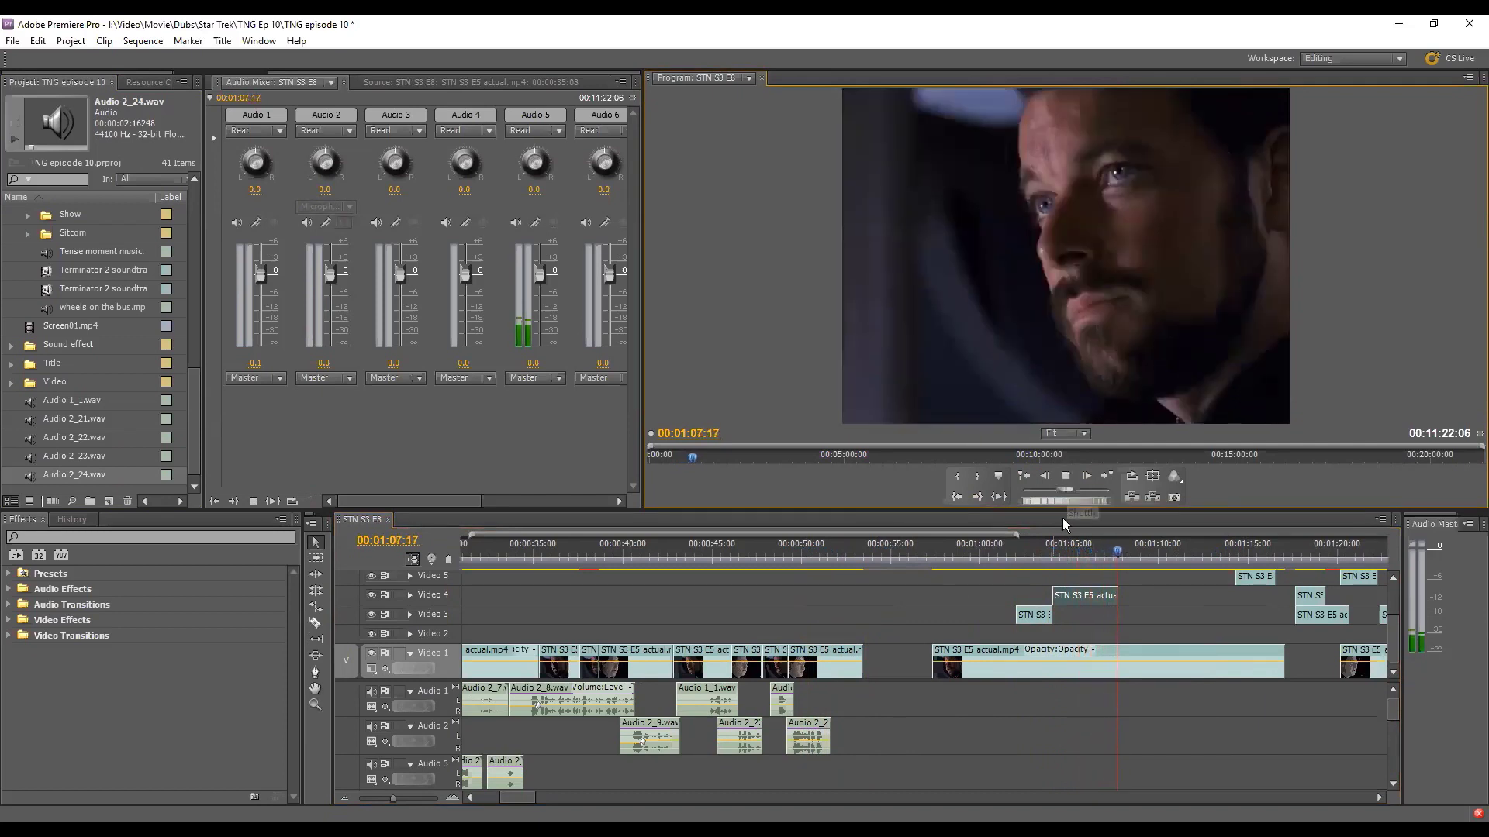
left_click(1072, 548)
left_click_drag(1051, 590, 879, 655)
Play the cut between the reaction shot and the moved close-up several times, starting between about 00:00:51:06 and 00:00:53:07
left_click(823, 552)
key("Up")
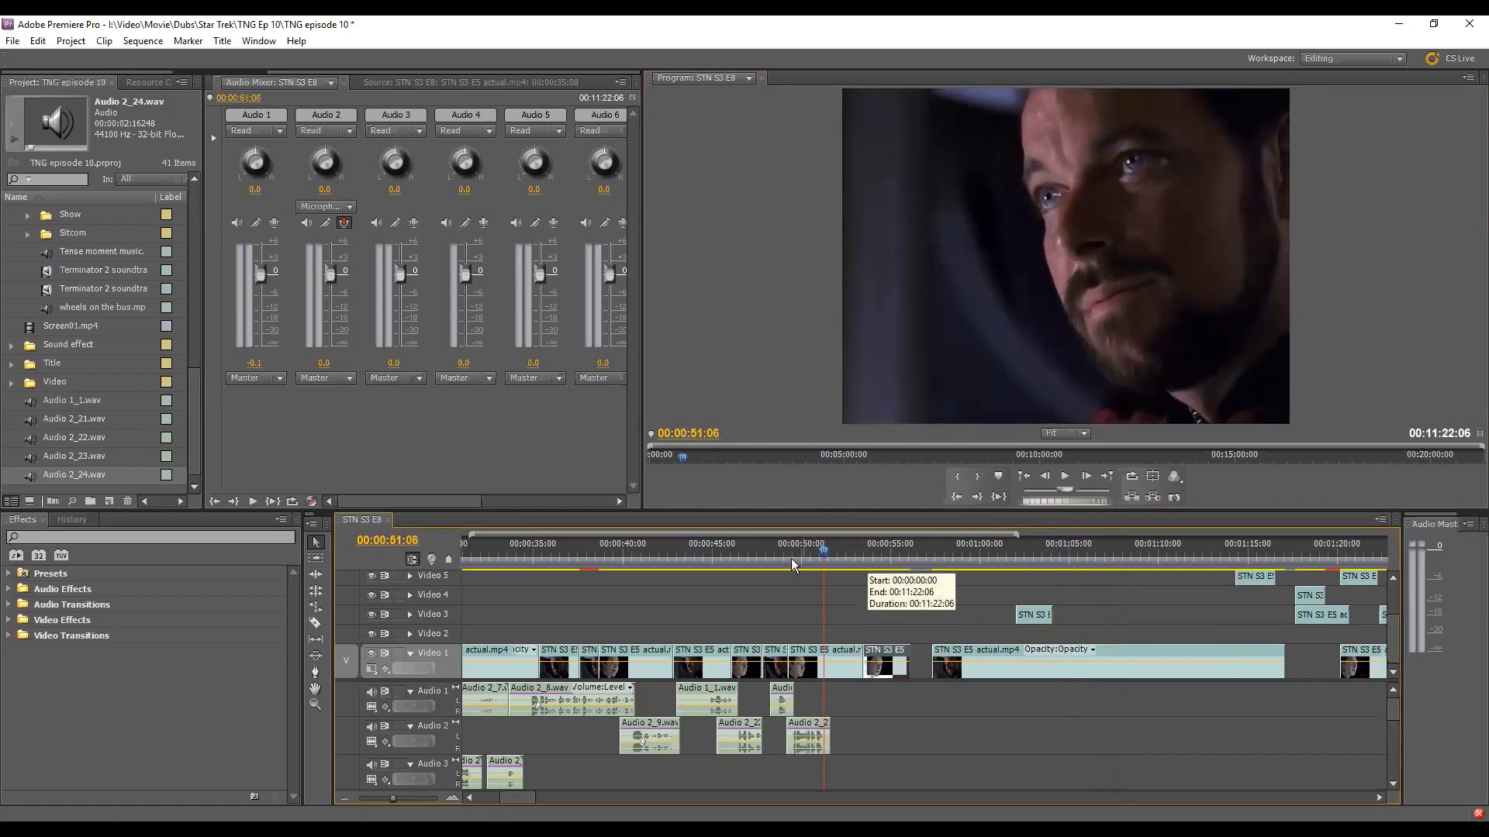
left_click(1064, 478)
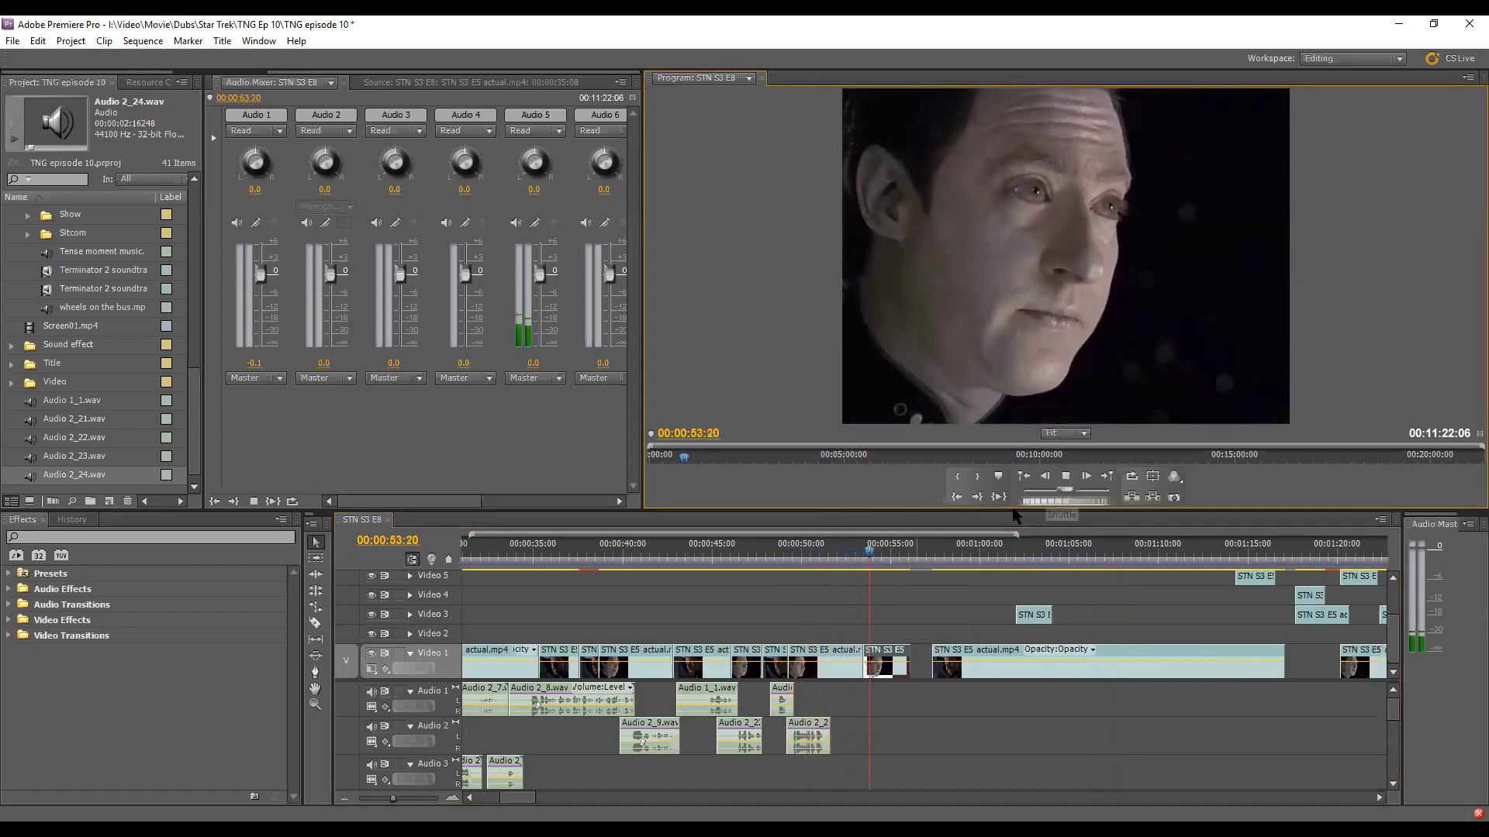
left_click(847, 560)
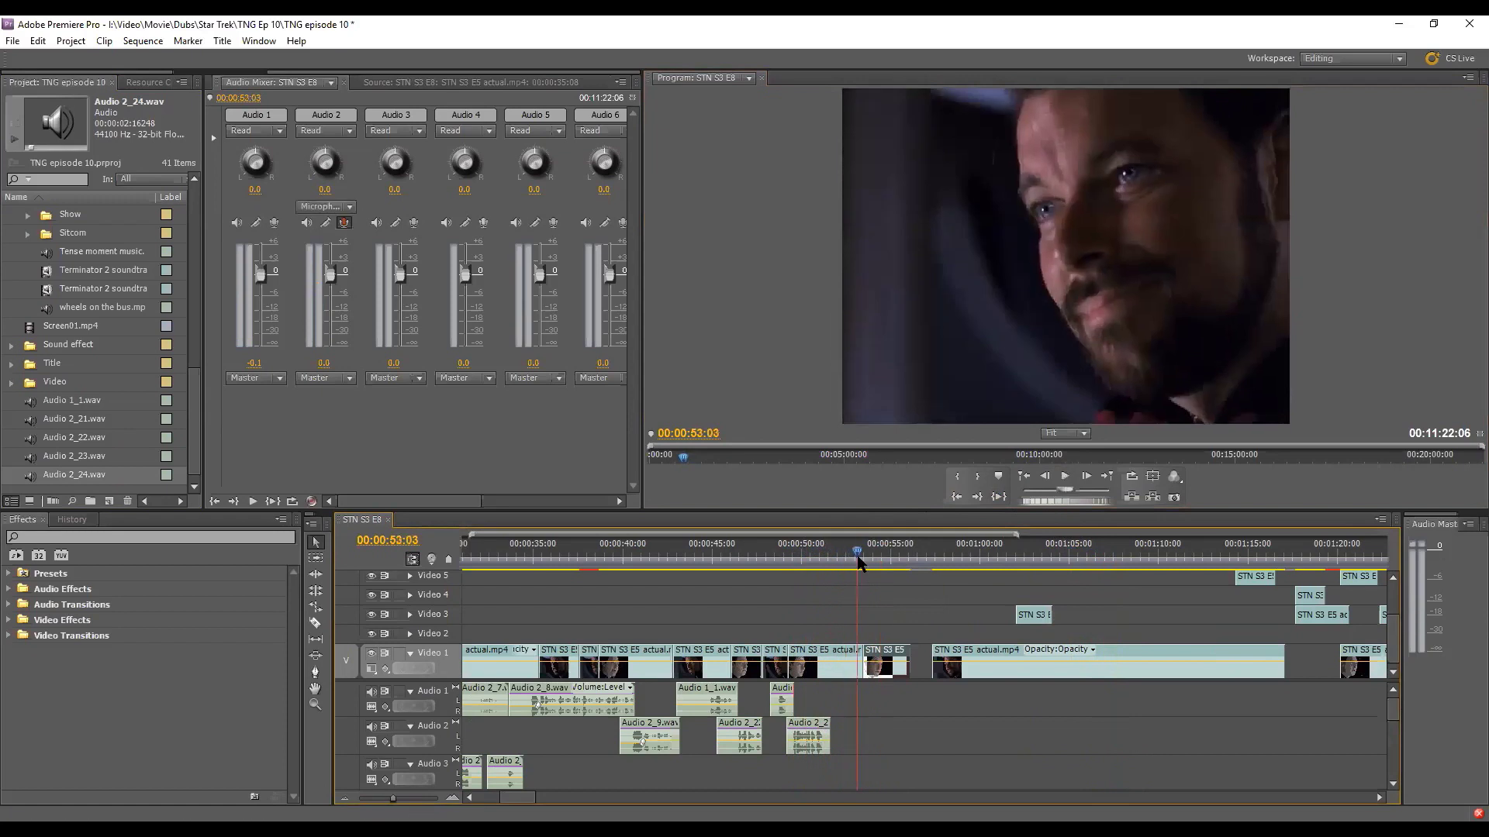
left_click(1064, 476)
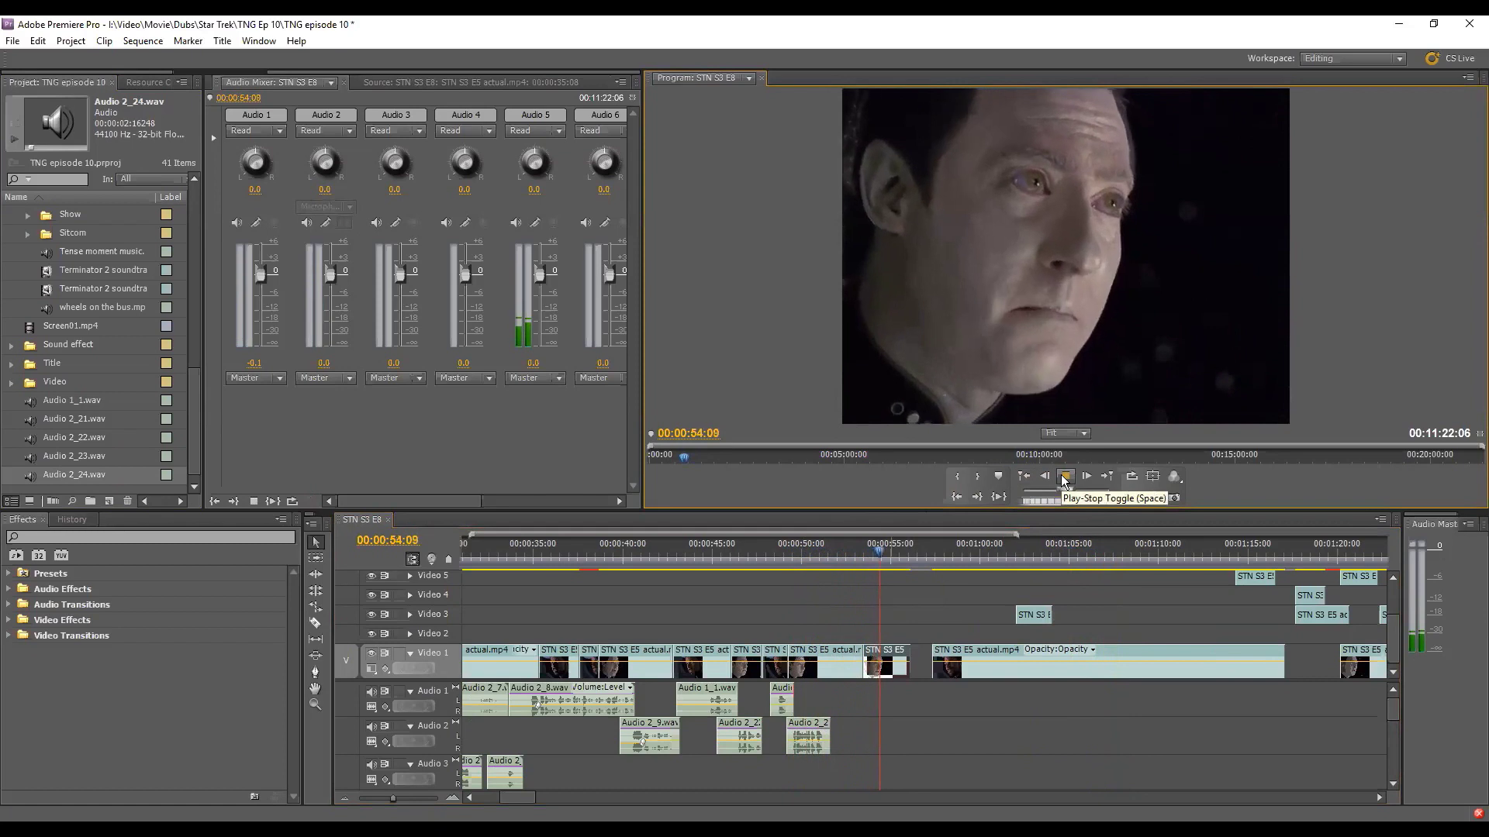
left_click_drag(1079, 501, 1030, 505)
left_click(1073, 481)
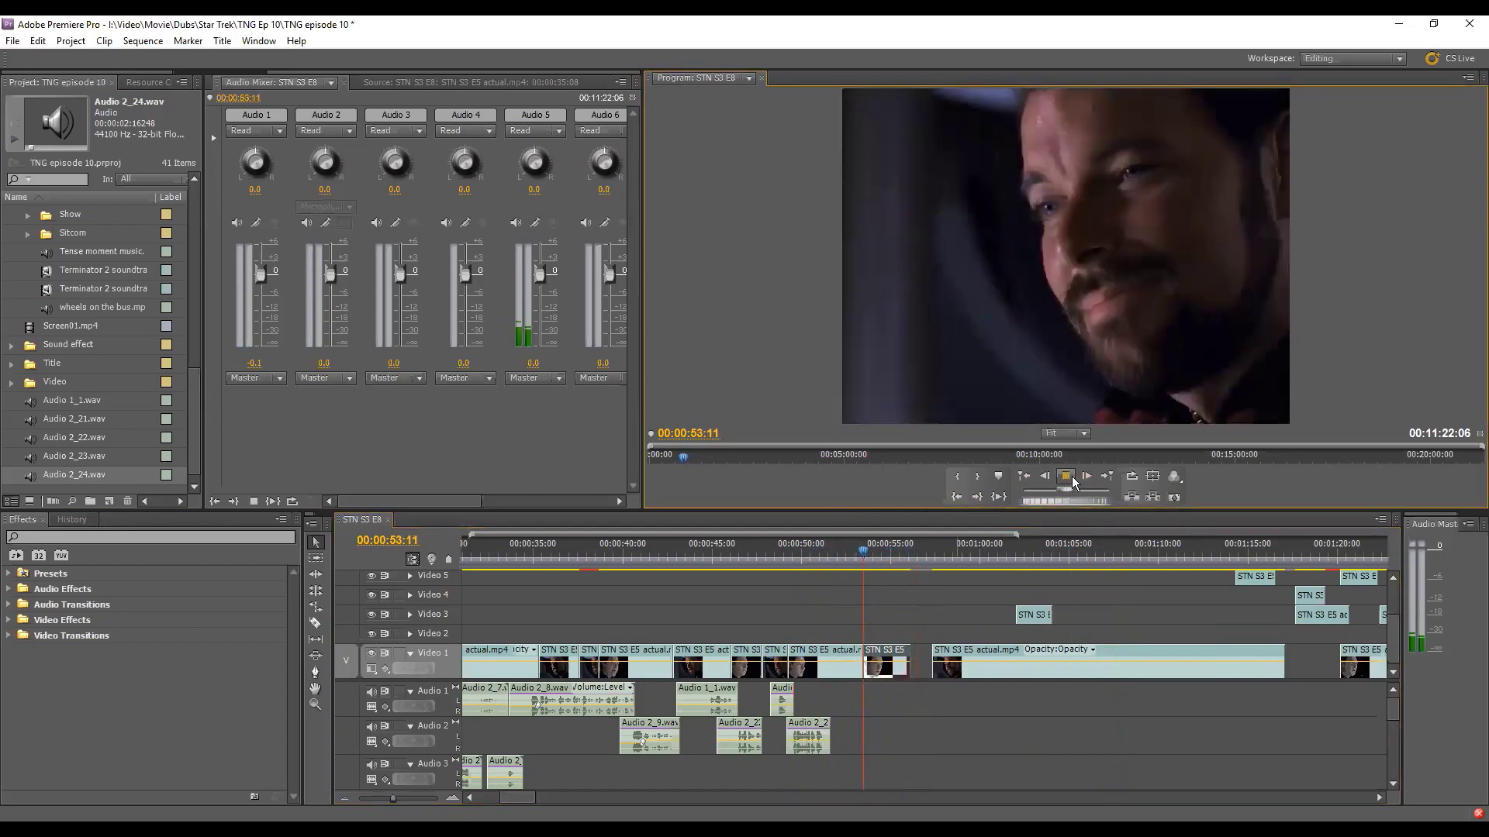
left_click_drag(903, 555, 860, 558)
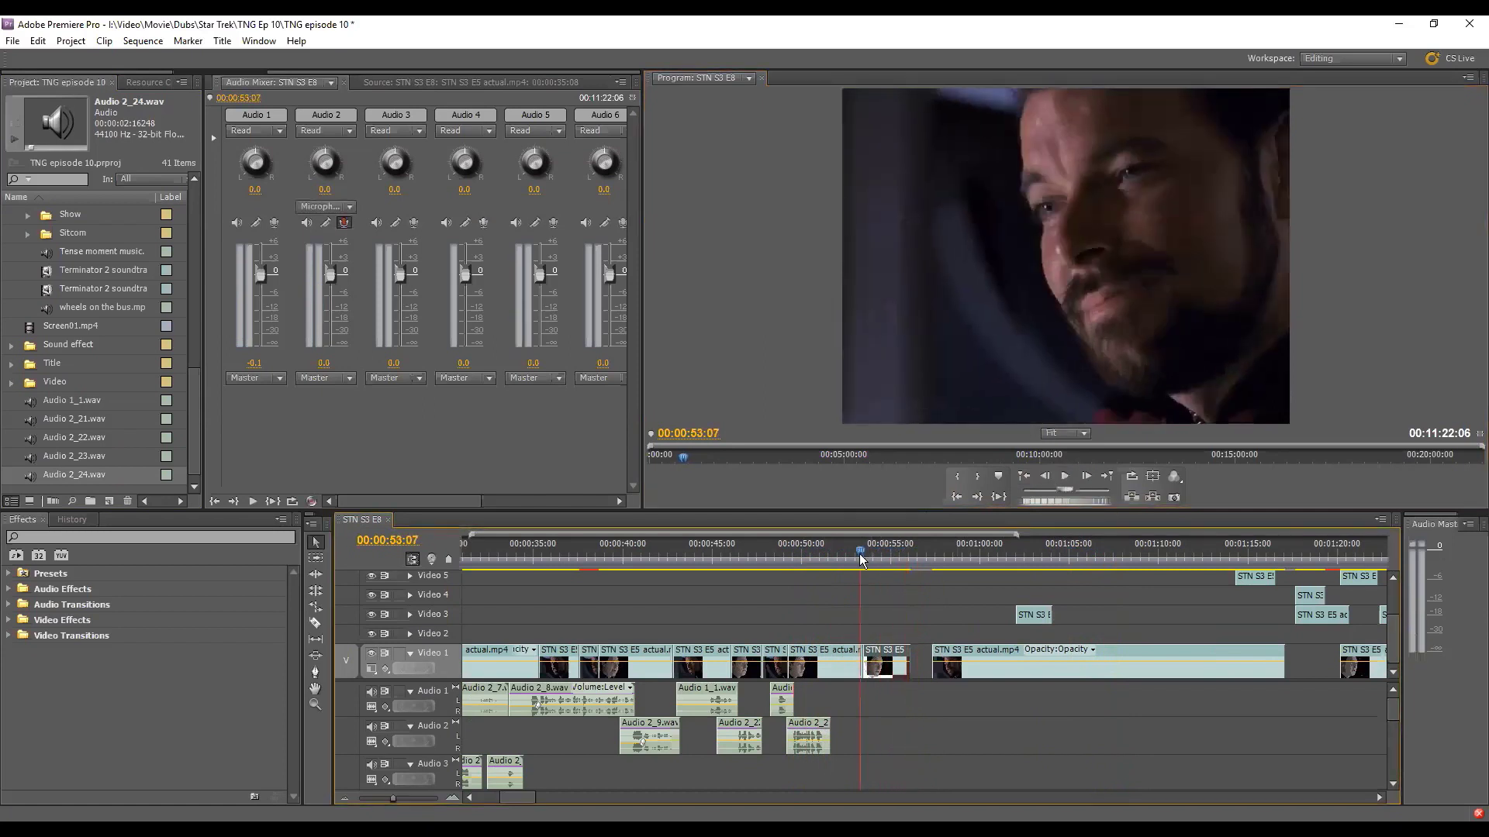
left_click(1067, 480)
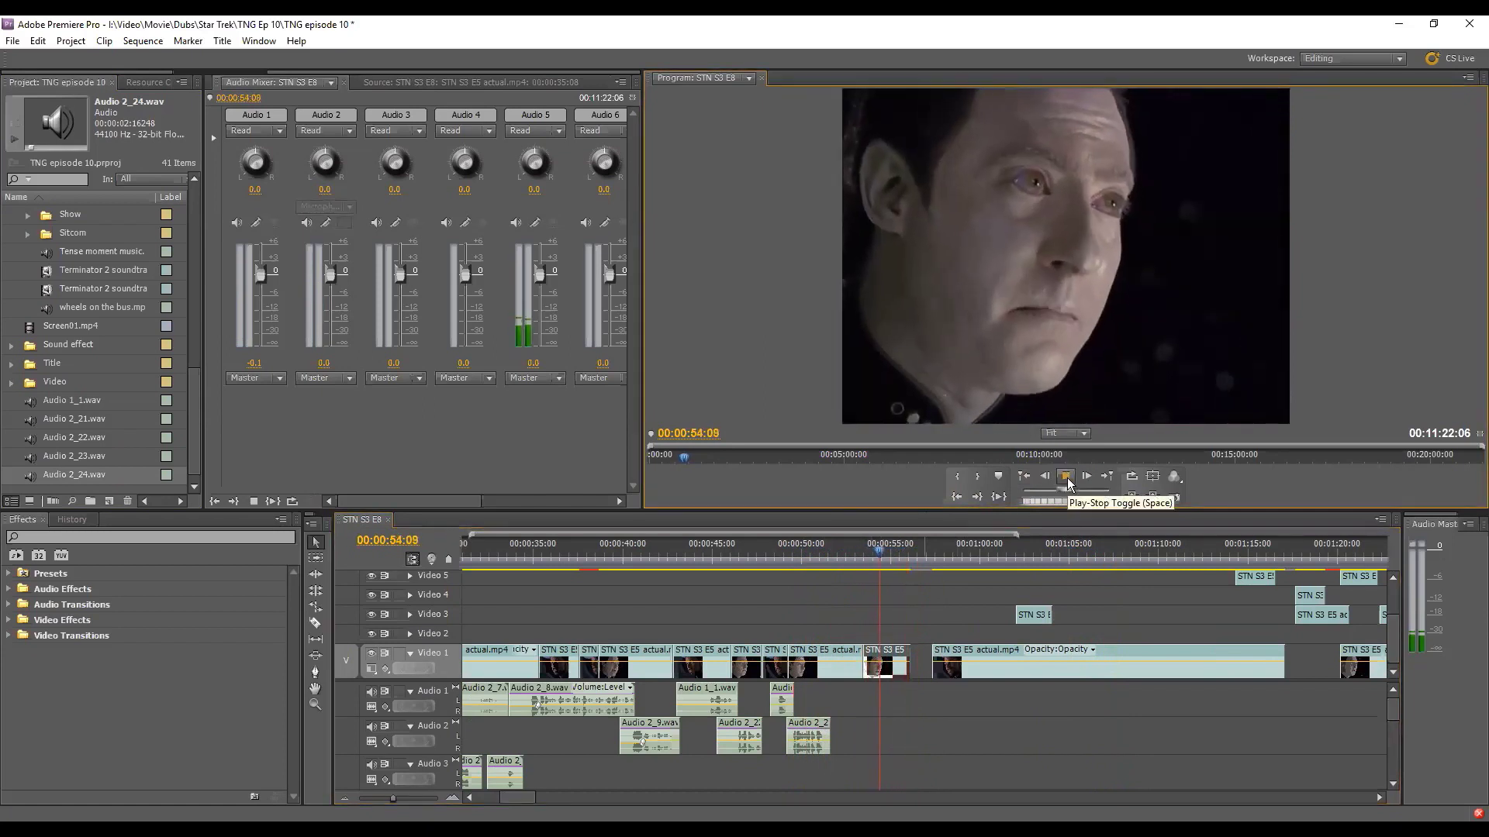
left_click(1068, 479)
left_click(867, 549)
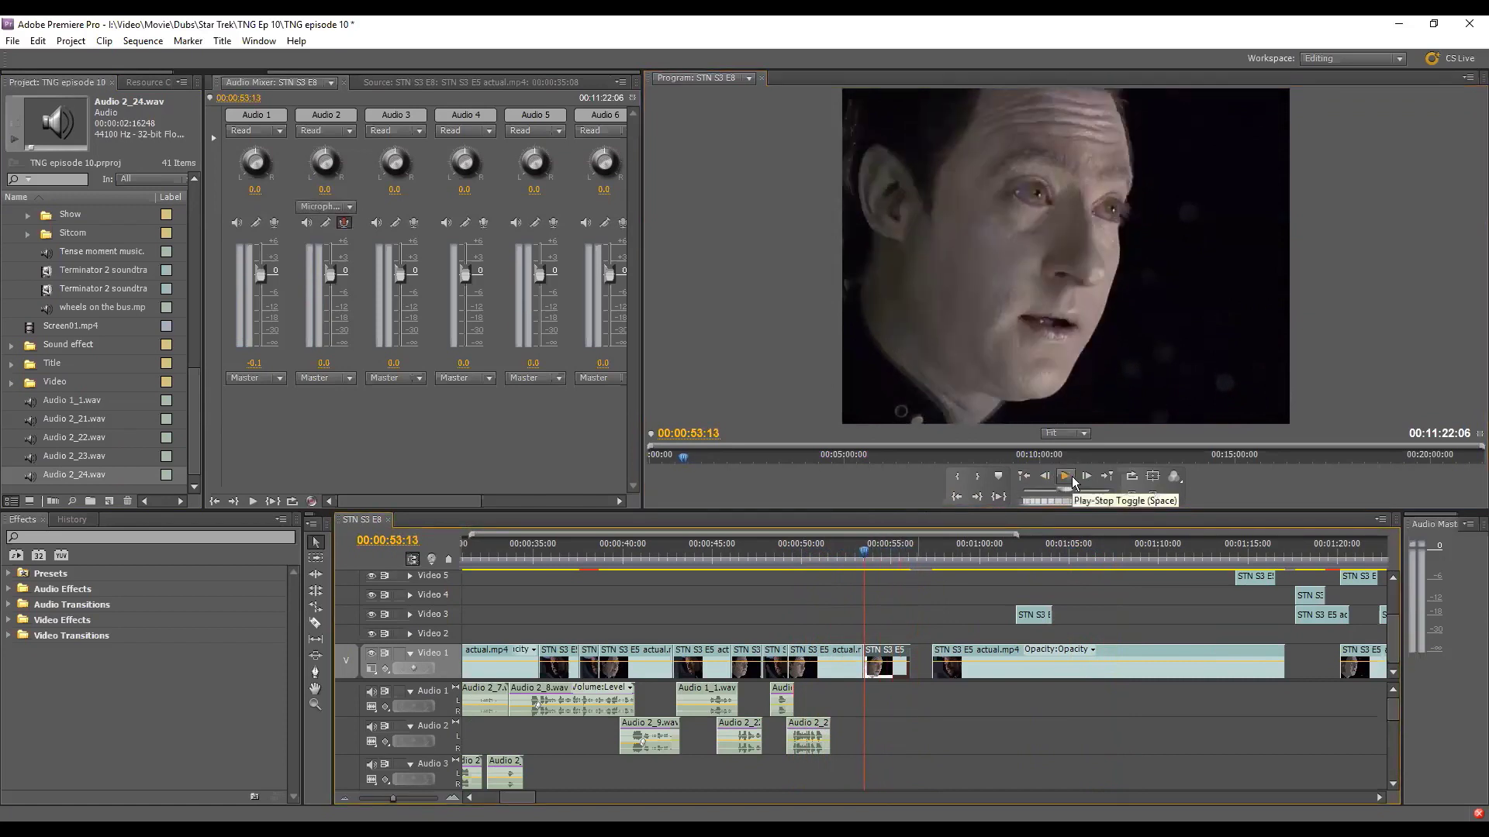
Play the lead-in to the close-up twice from about 00:00:51:20 to check how the character's speech follows the reaction shot
left_click(826, 552)
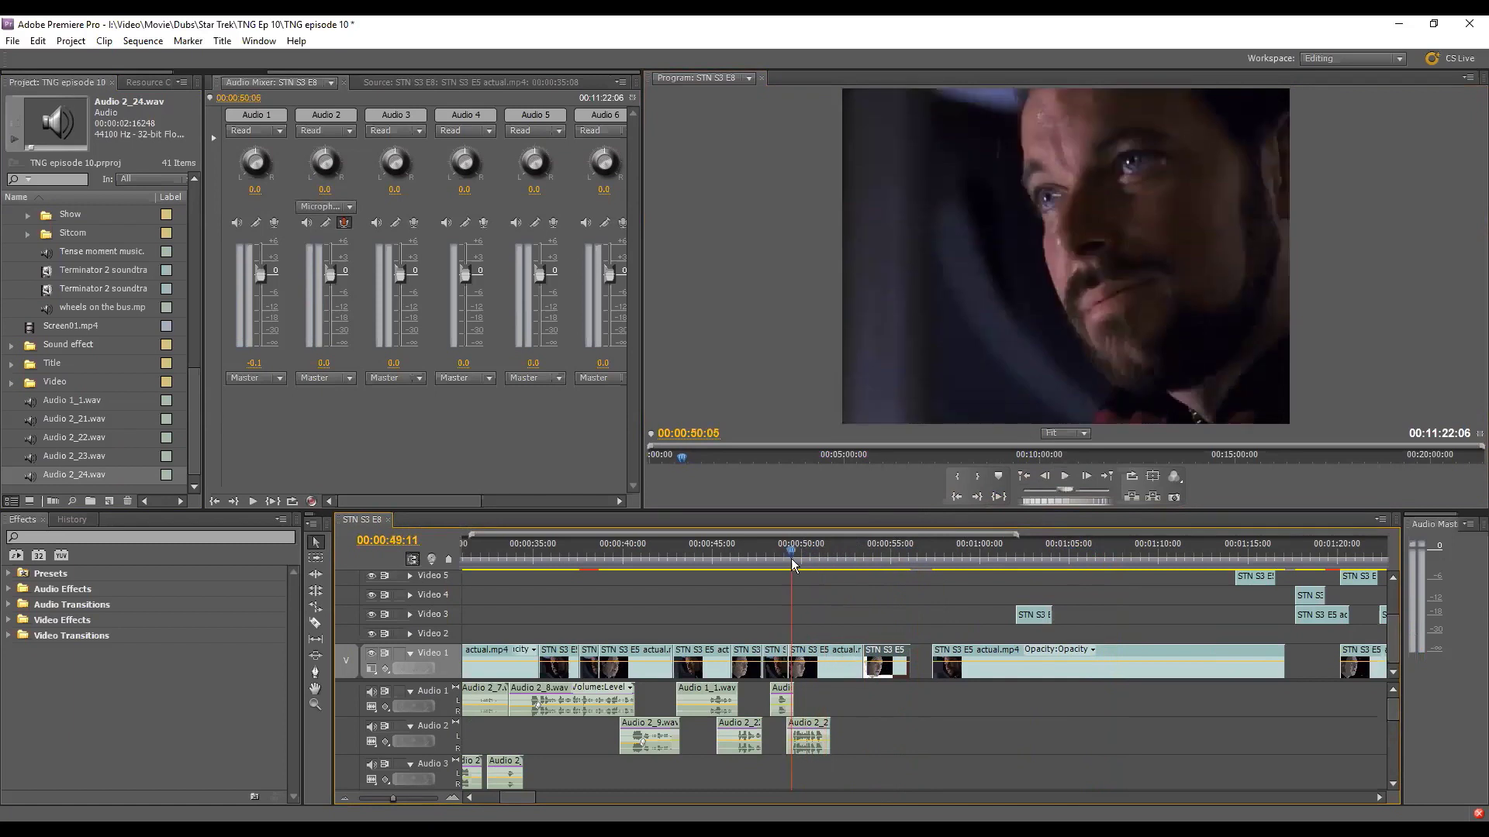
left_click_drag(792, 564, 831, 551)
left_click(1061, 478)
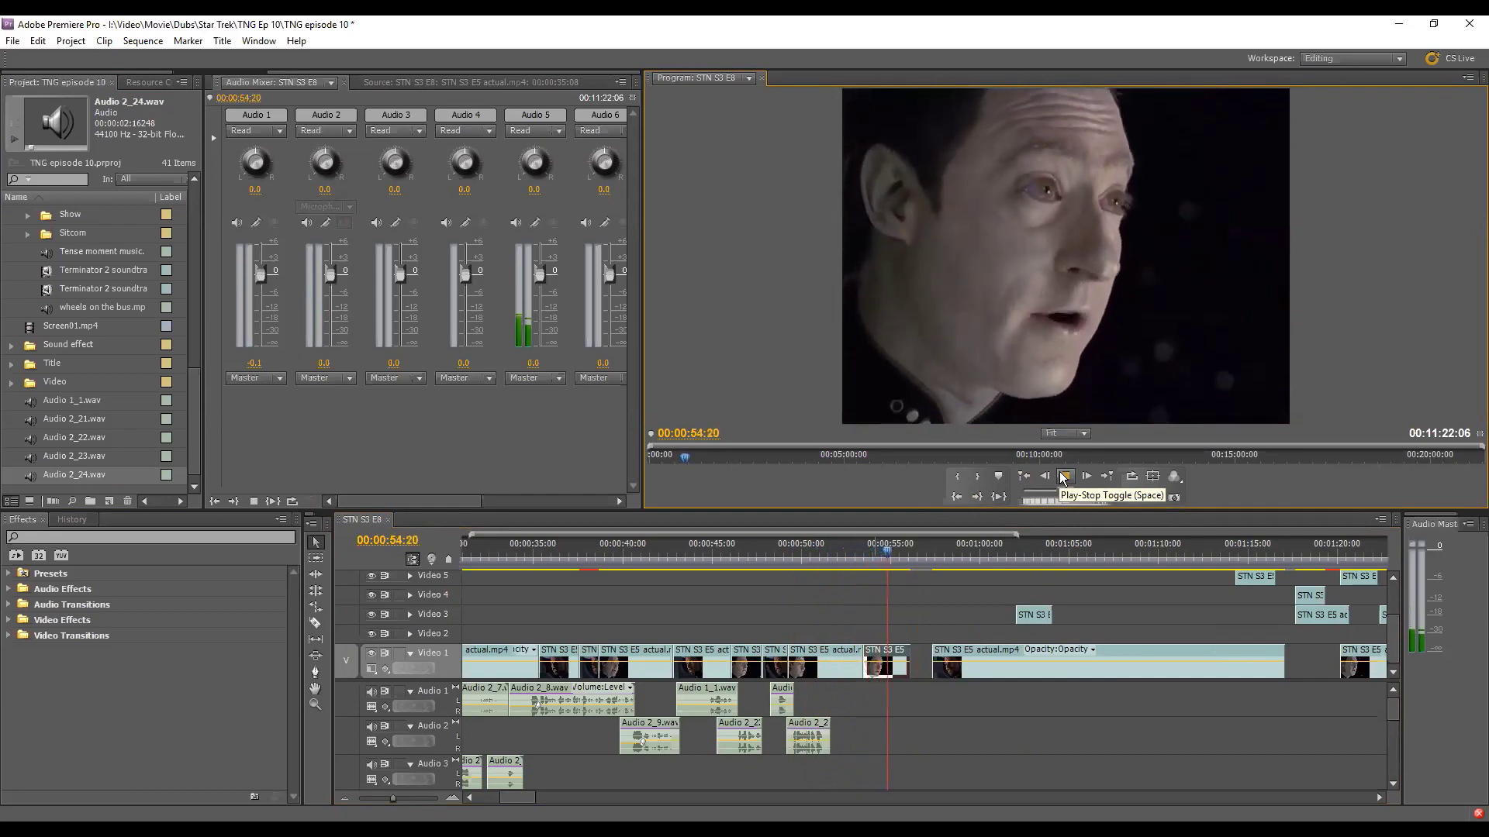
left_click(1063, 476)
left_click_drag(869, 563, 833, 561)
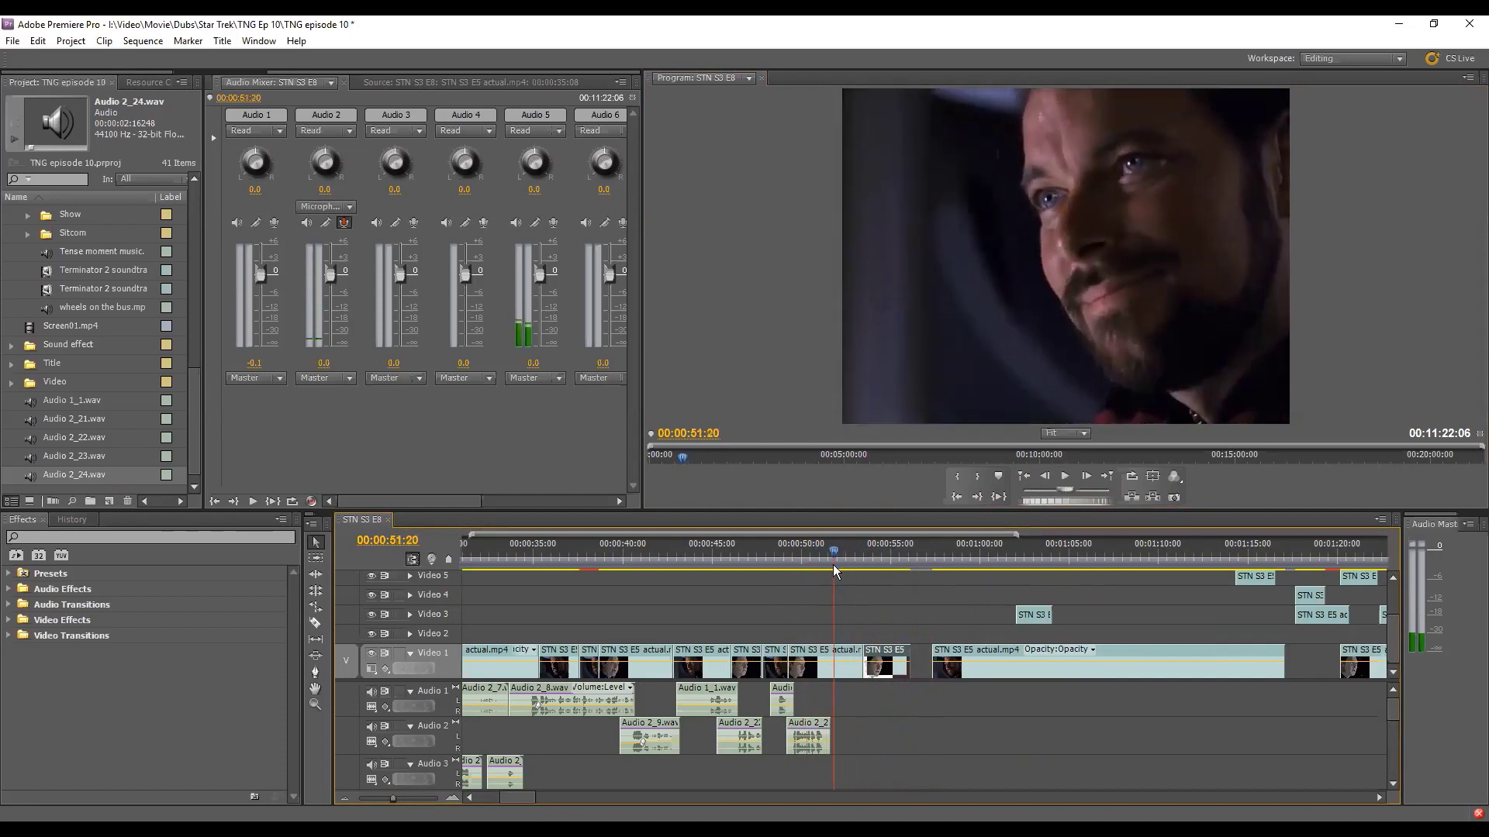
left_click(1068, 483)
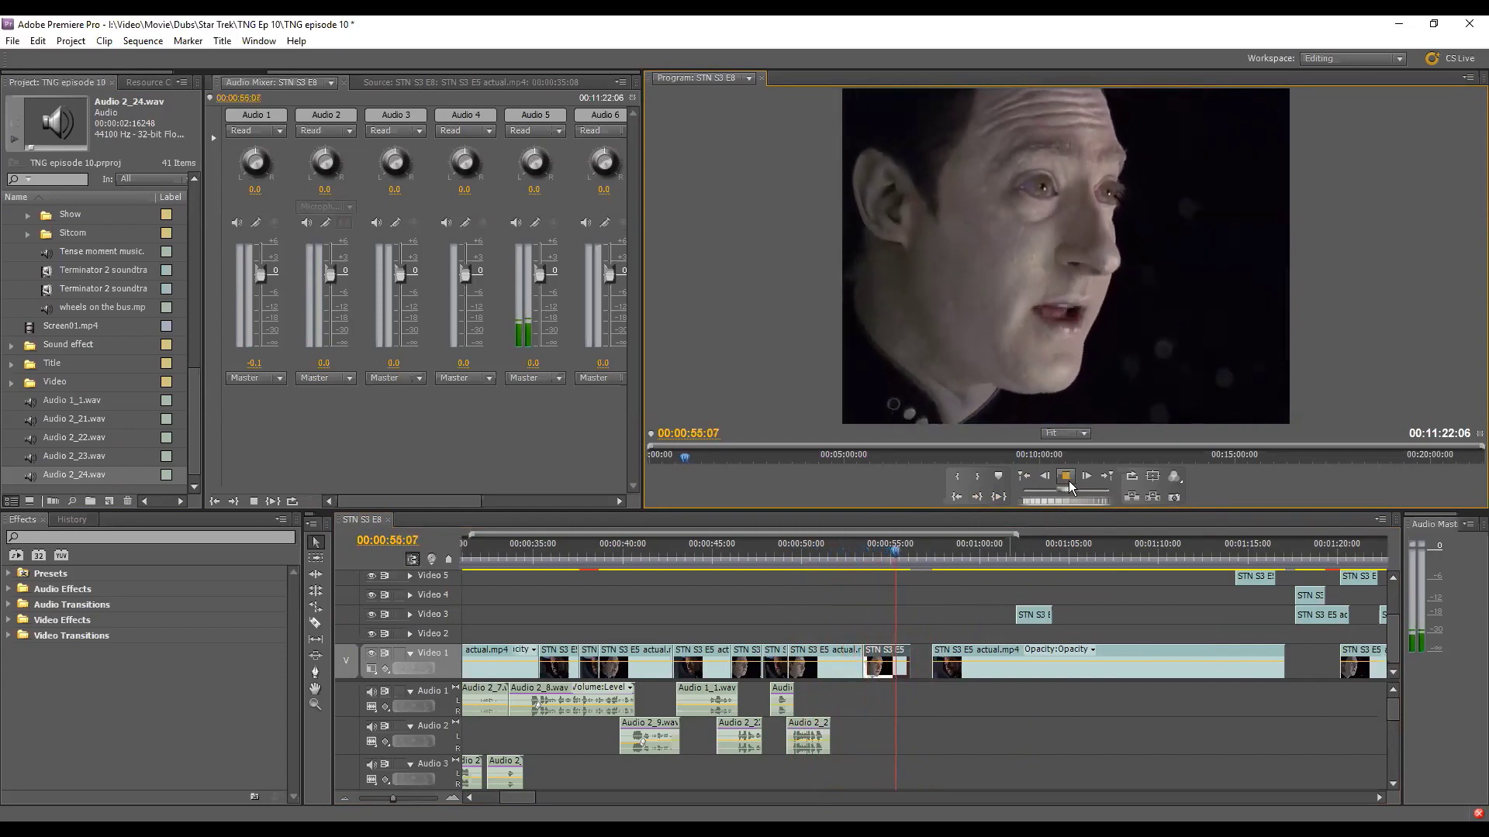
key("space")
Replay the Video 1 close-up repeatedly from about 00:00:53:18 to examine where its lip movements begin
left_click(869, 555)
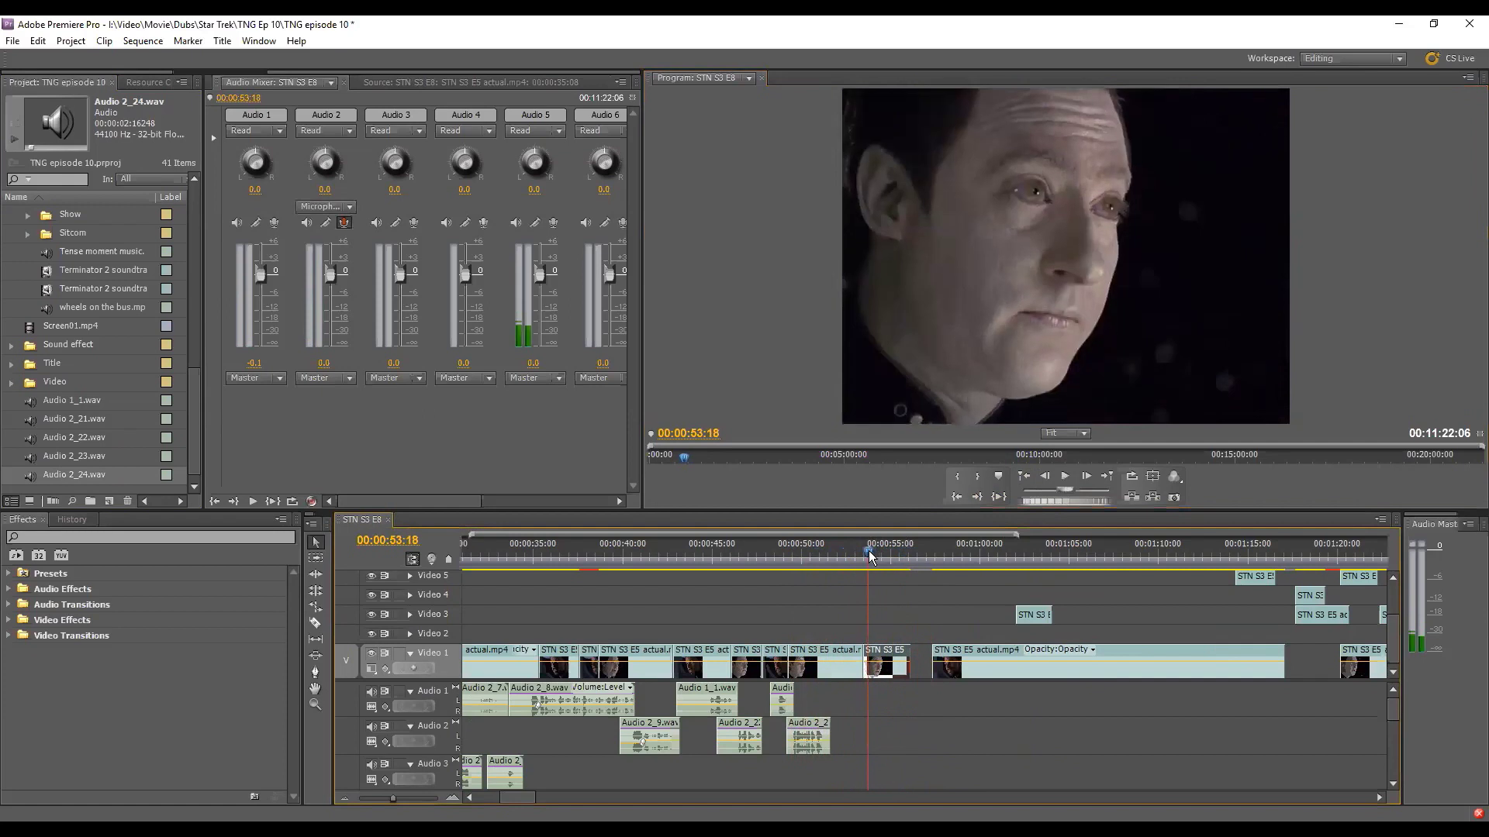
left_click(1065, 477)
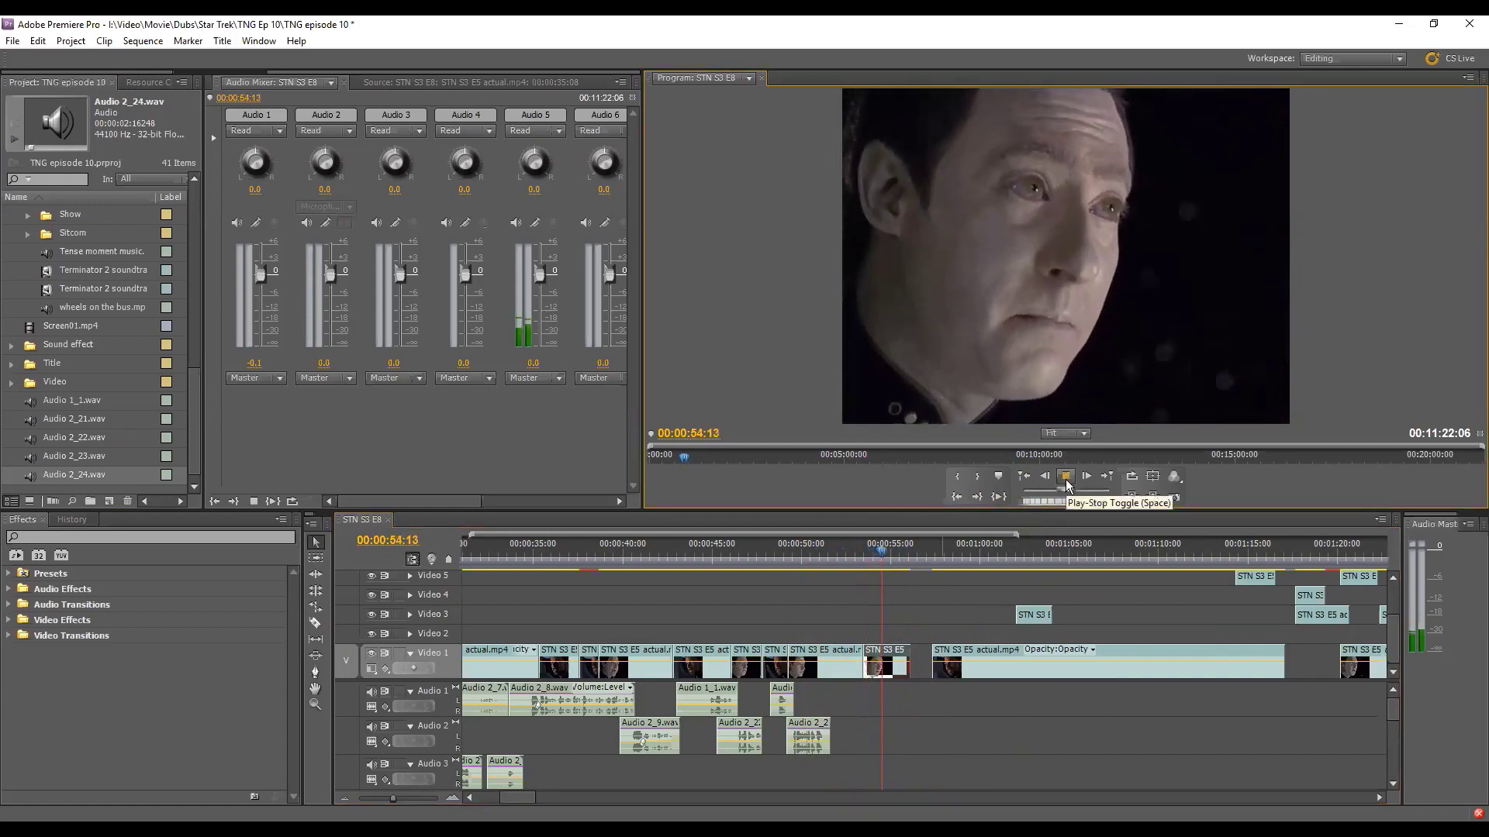
left_click(1065, 478)
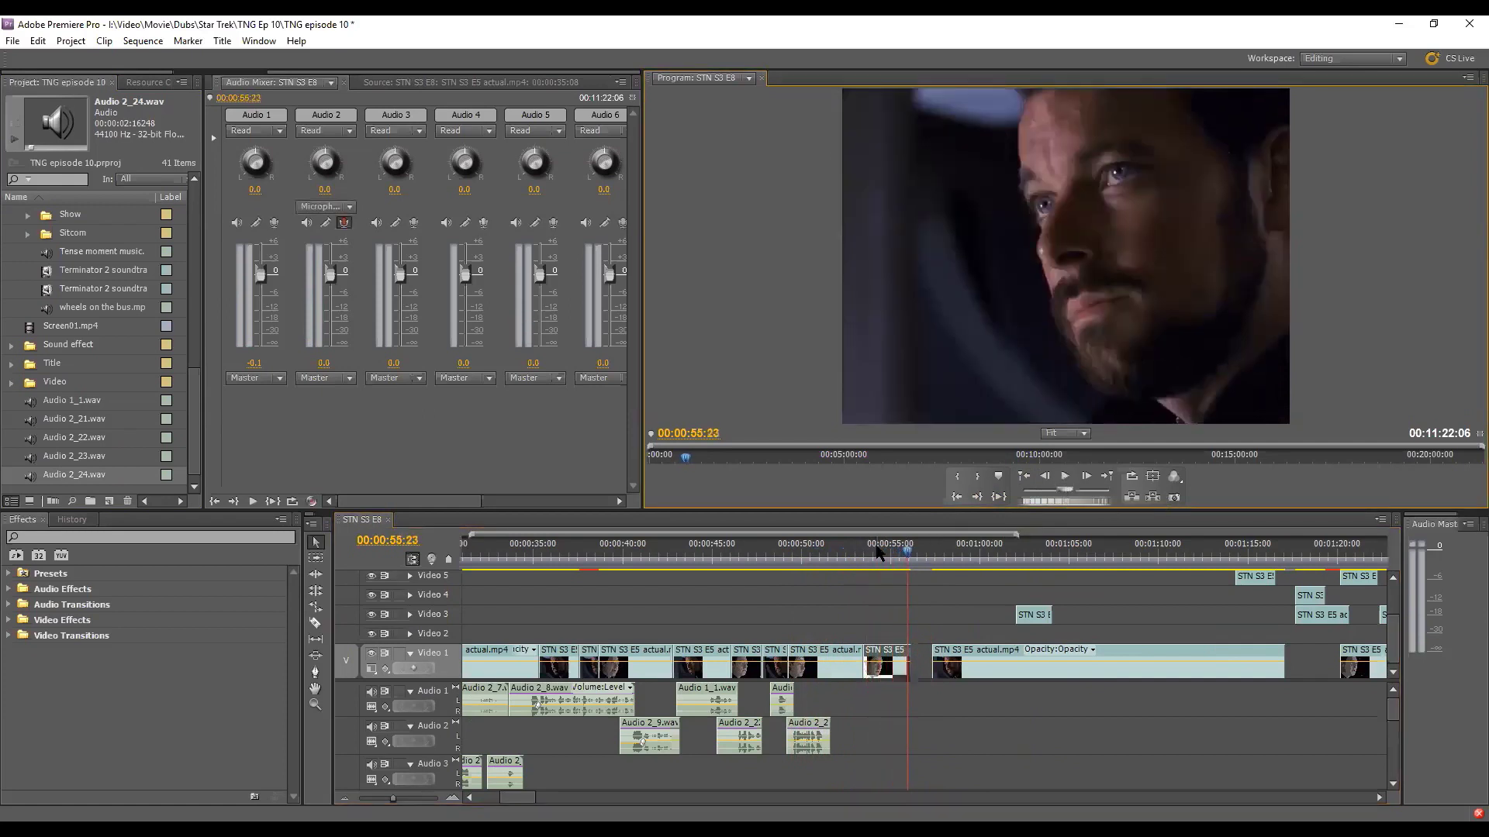
left_click(870, 553)
left_click(1065, 478)
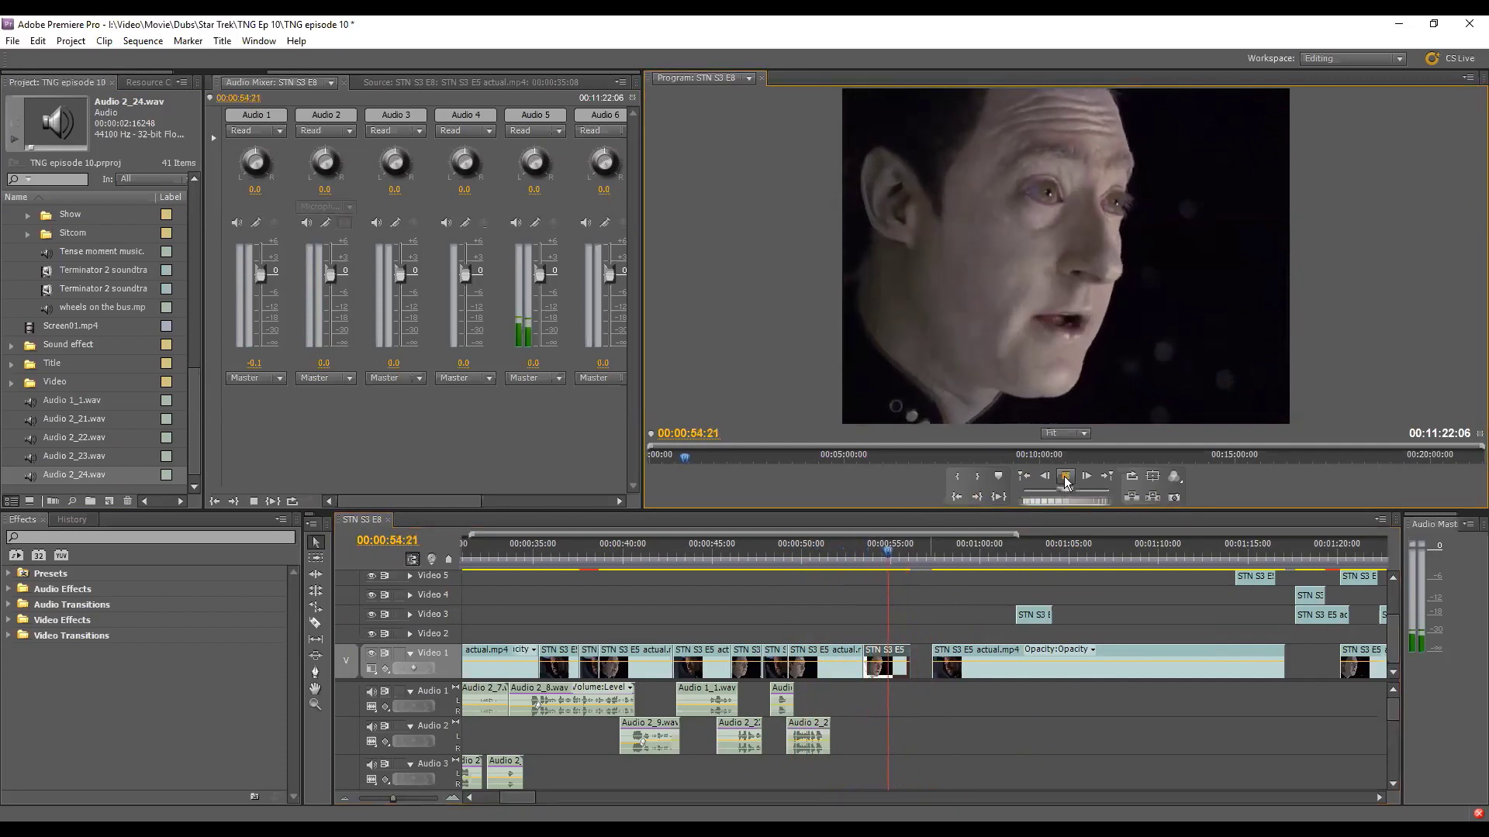
left_click(1066, 478)
left_click(883, 552)
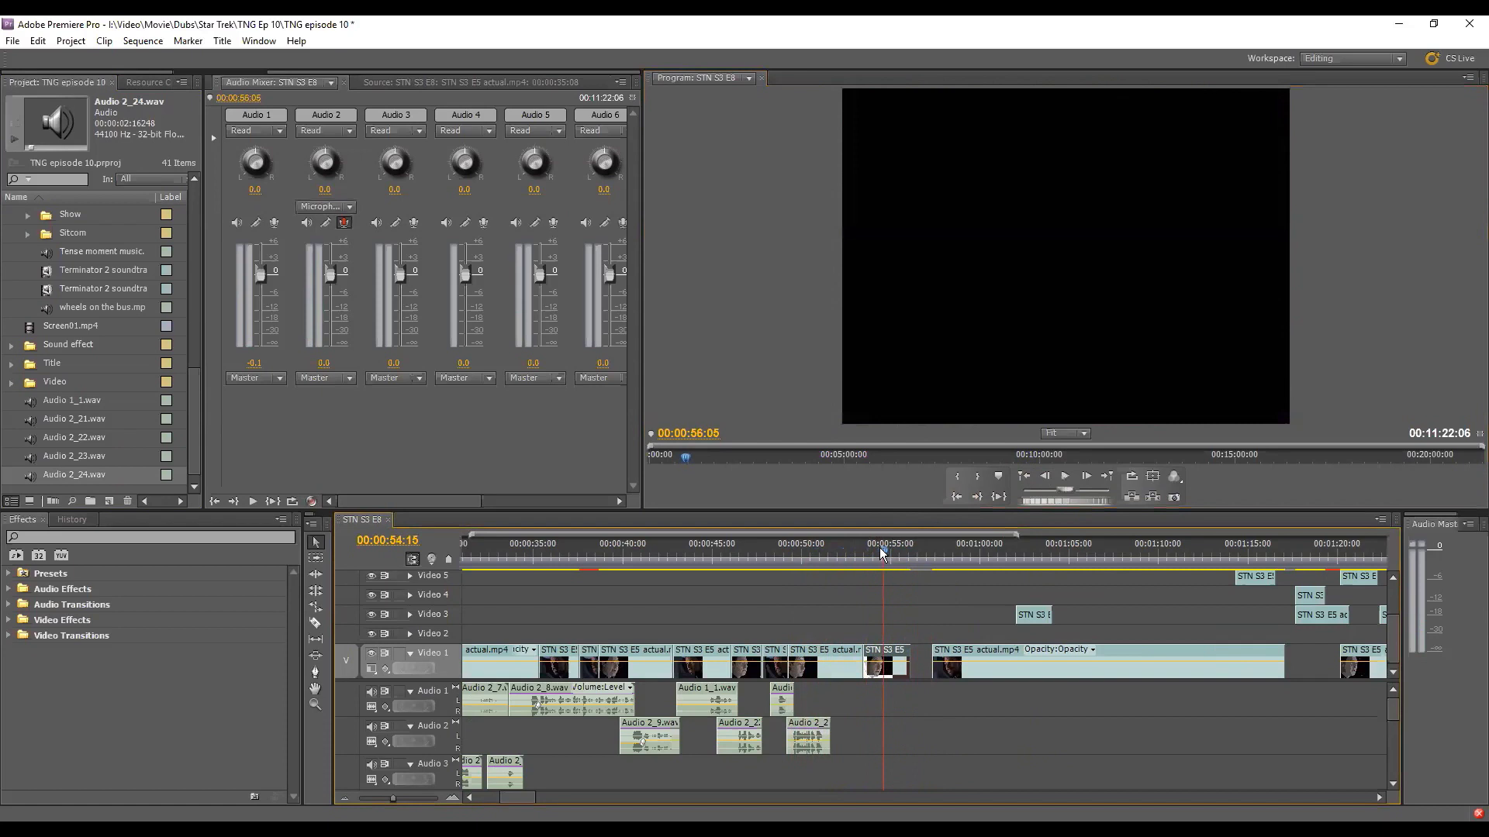
left_click_drag(882, 553, 870, 553)
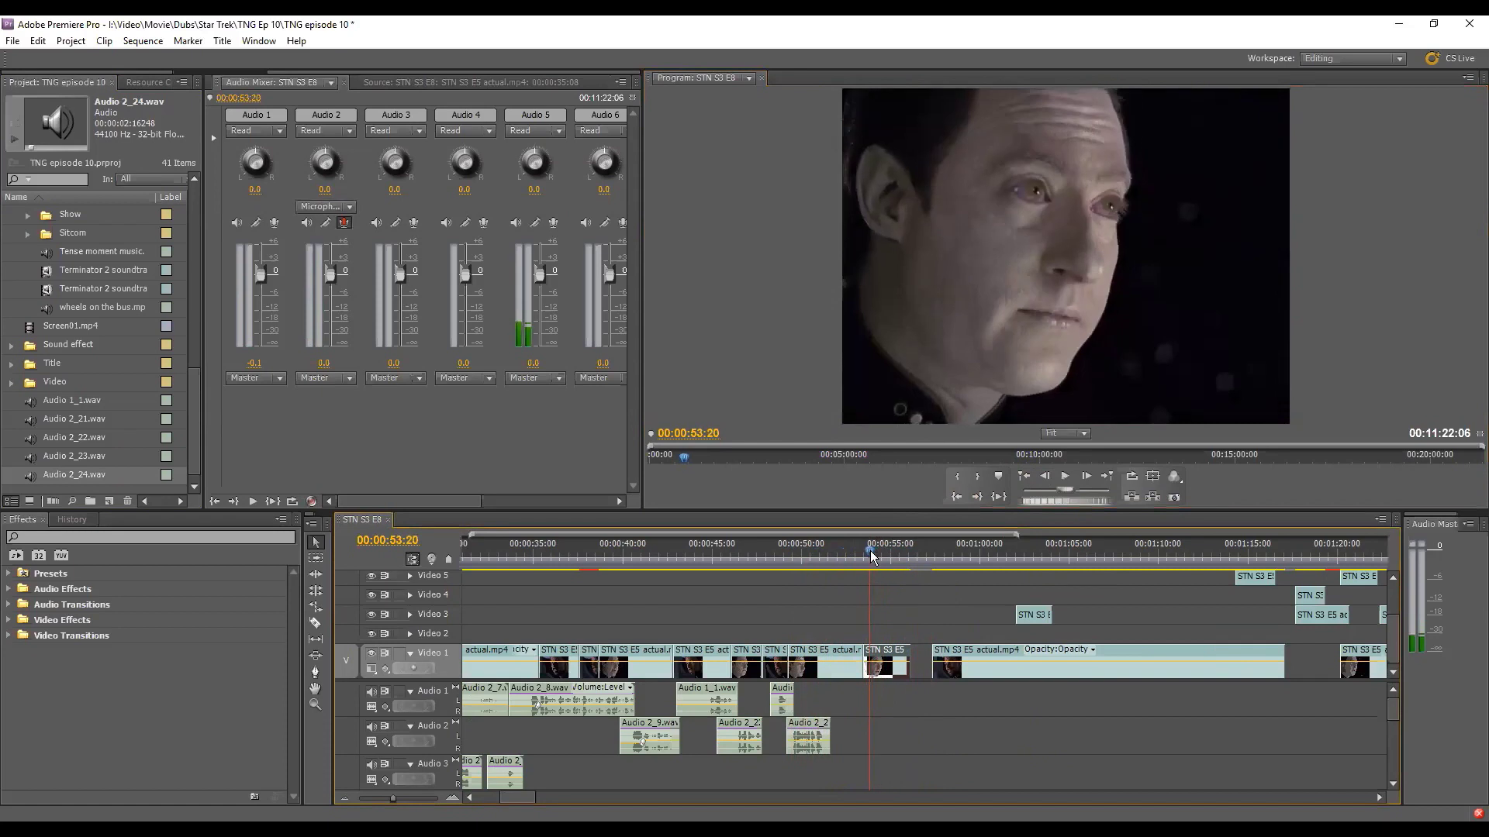
left_click(1064, 478)
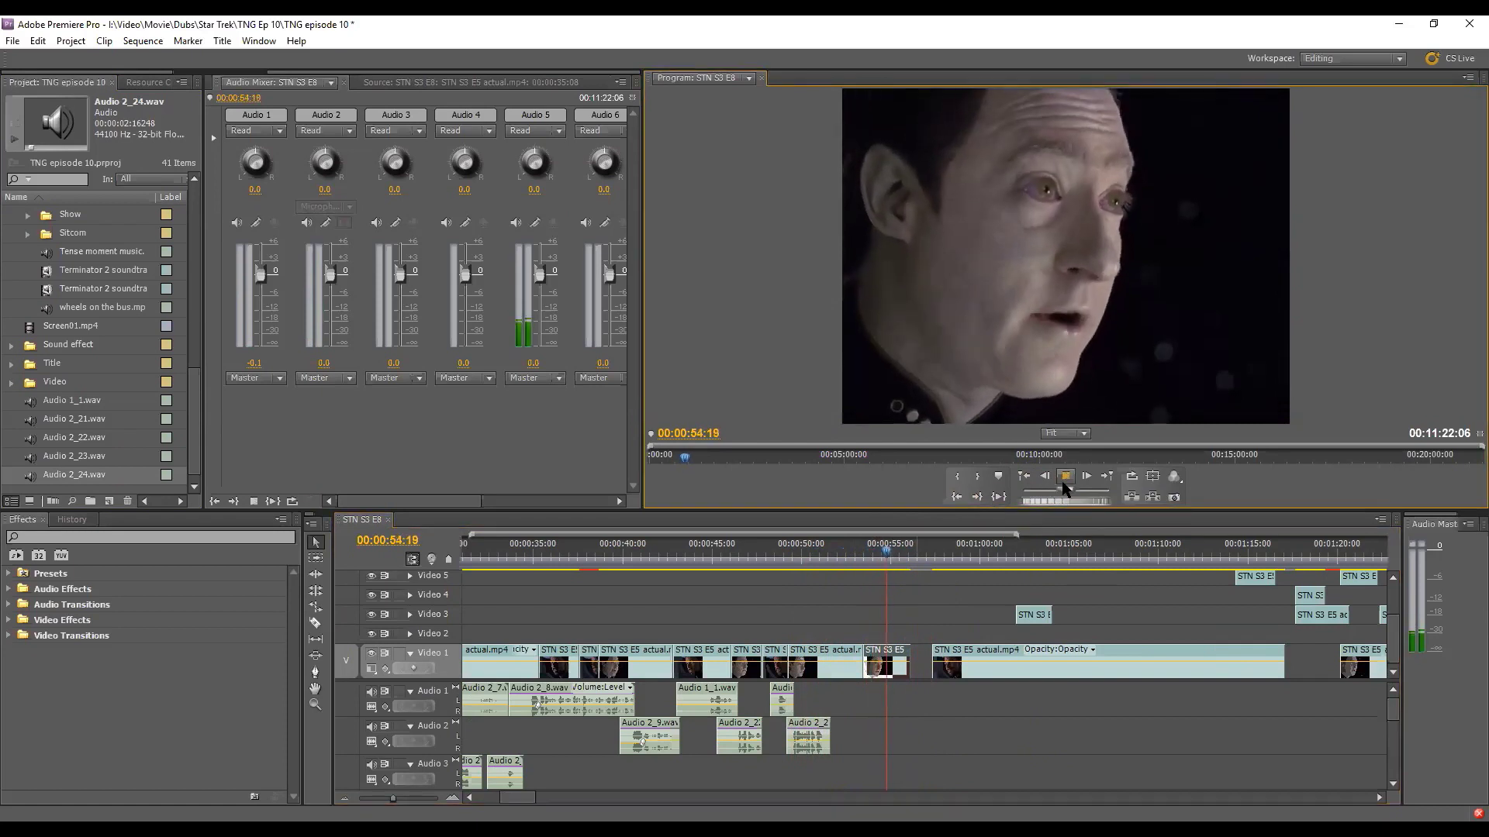
left_click(1065, 478)
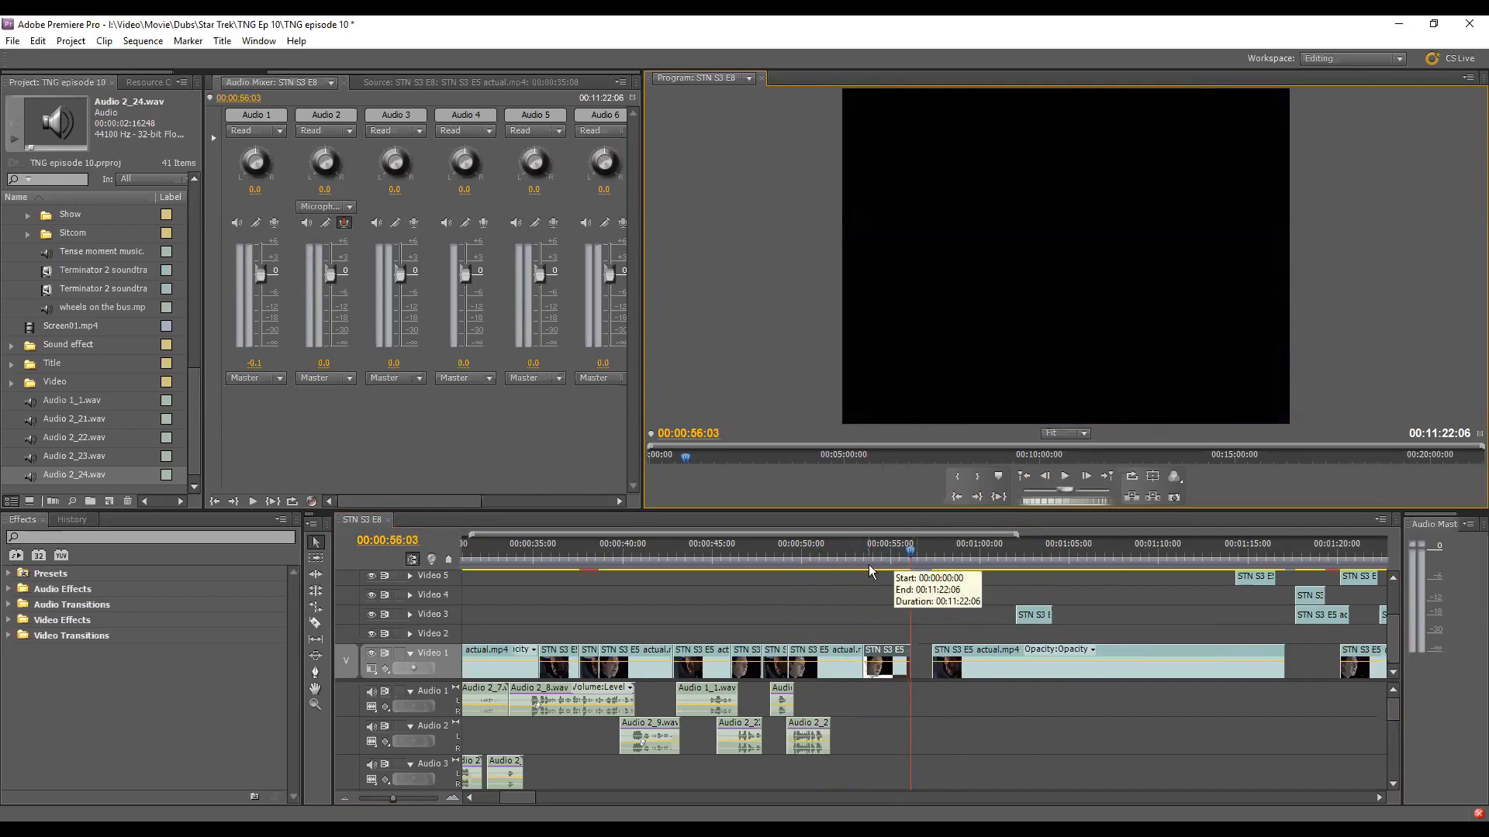
left_click(869, 570)
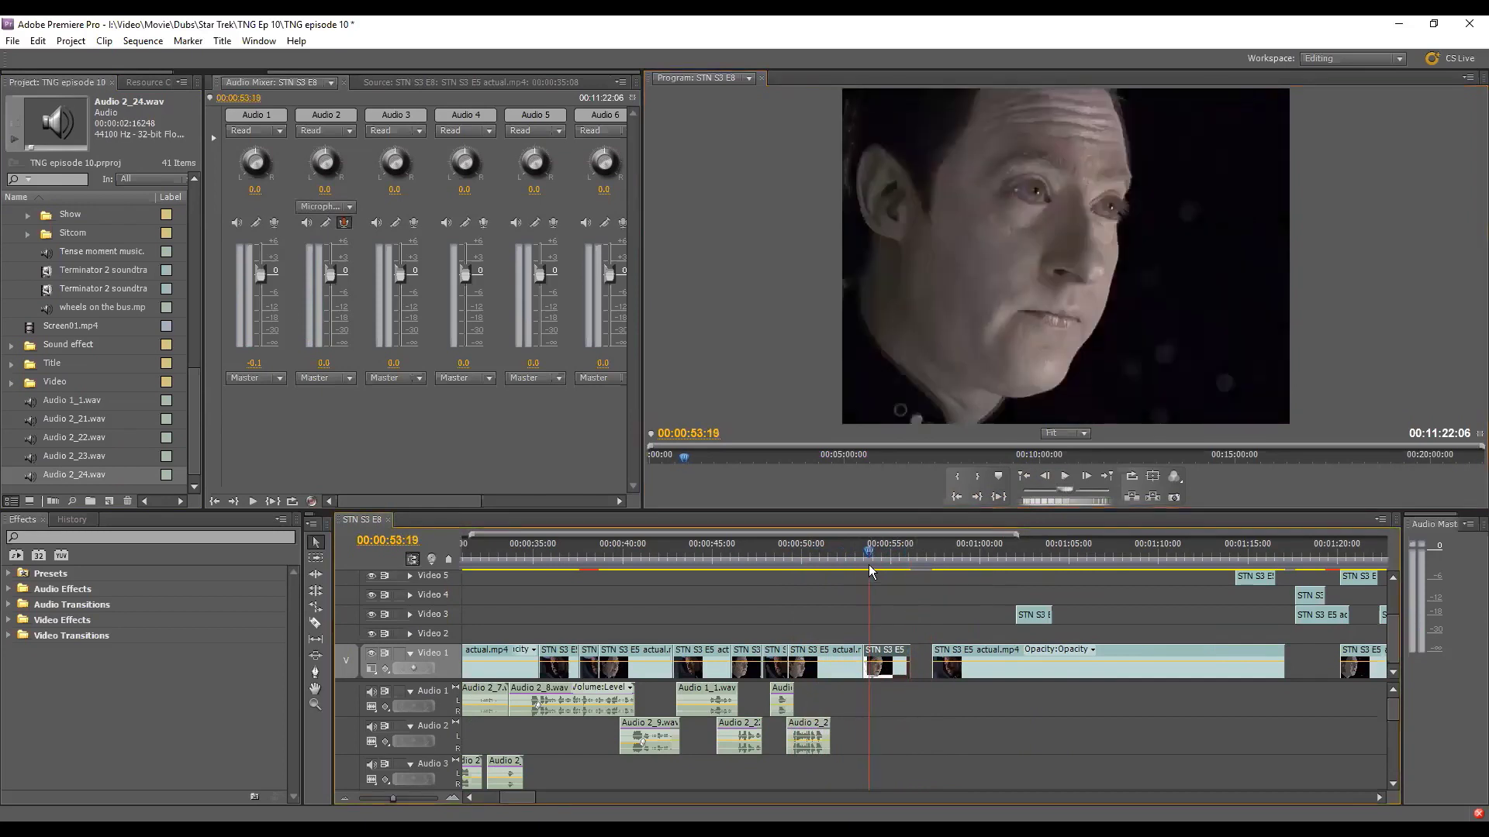
left_click(1066, 478)
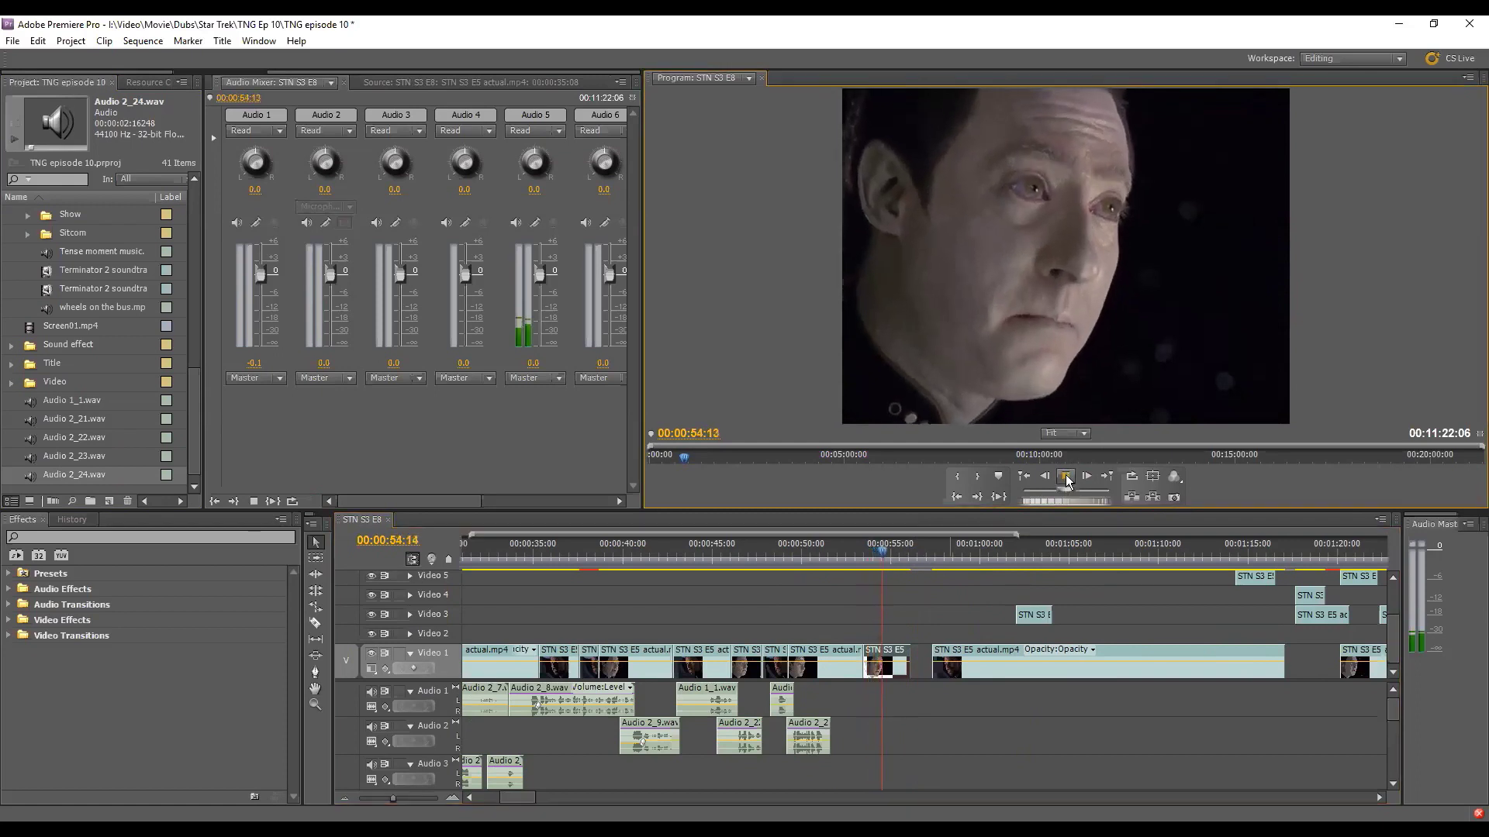
left_click(870, 553)
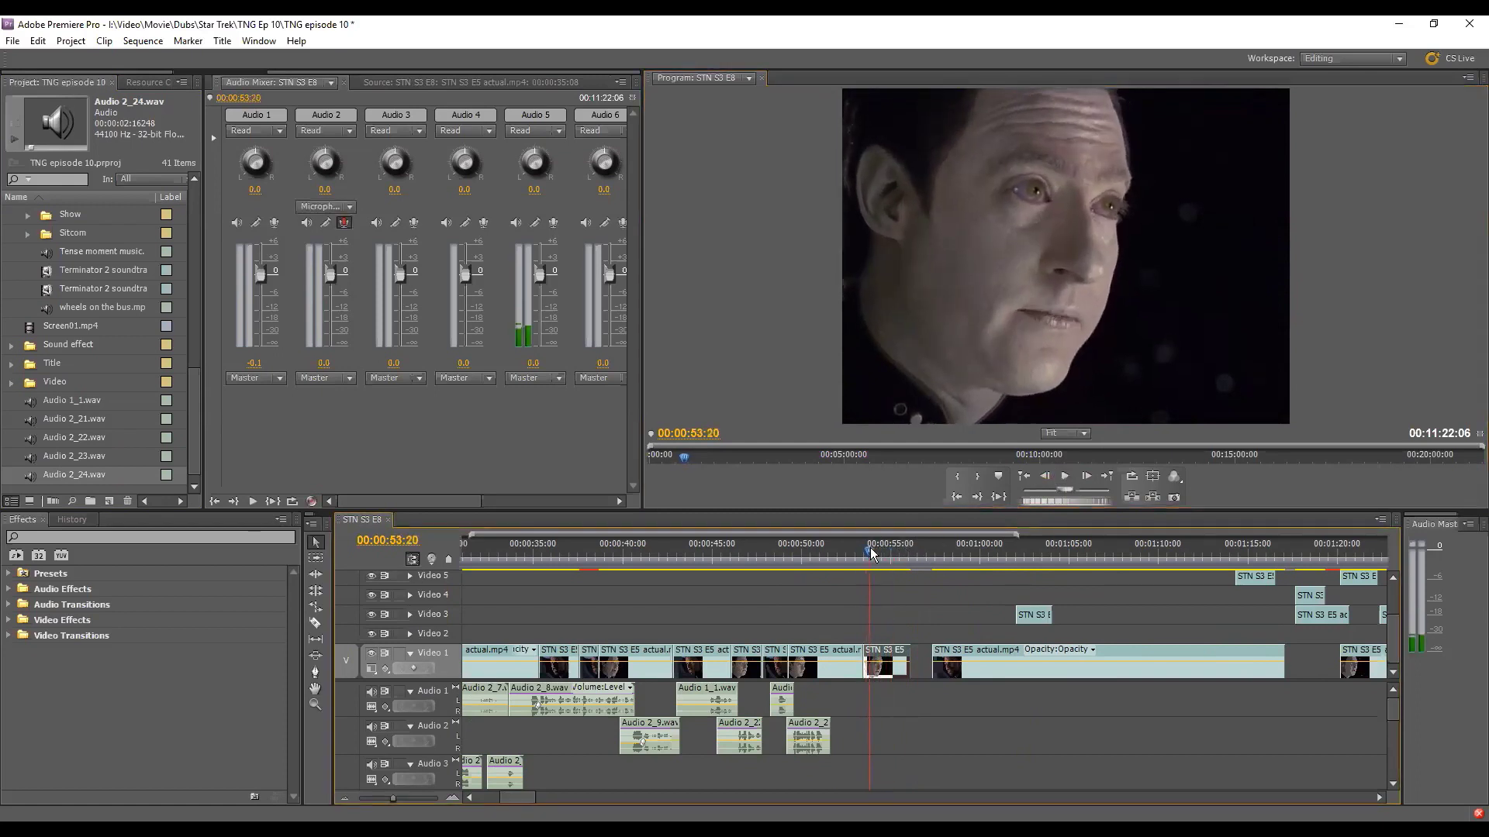
left_click(1064, 477)
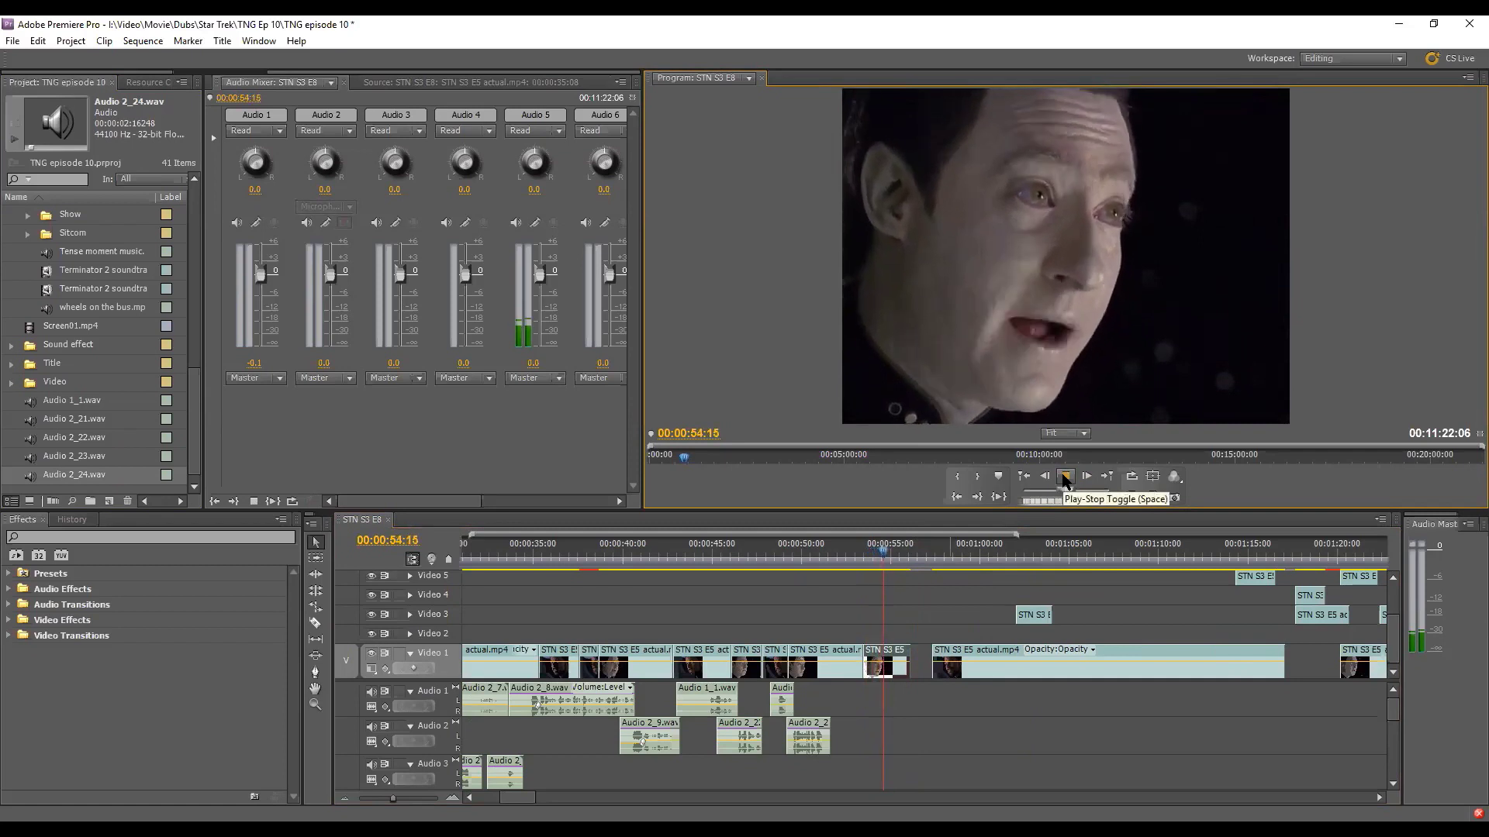
left_click(868, 553)
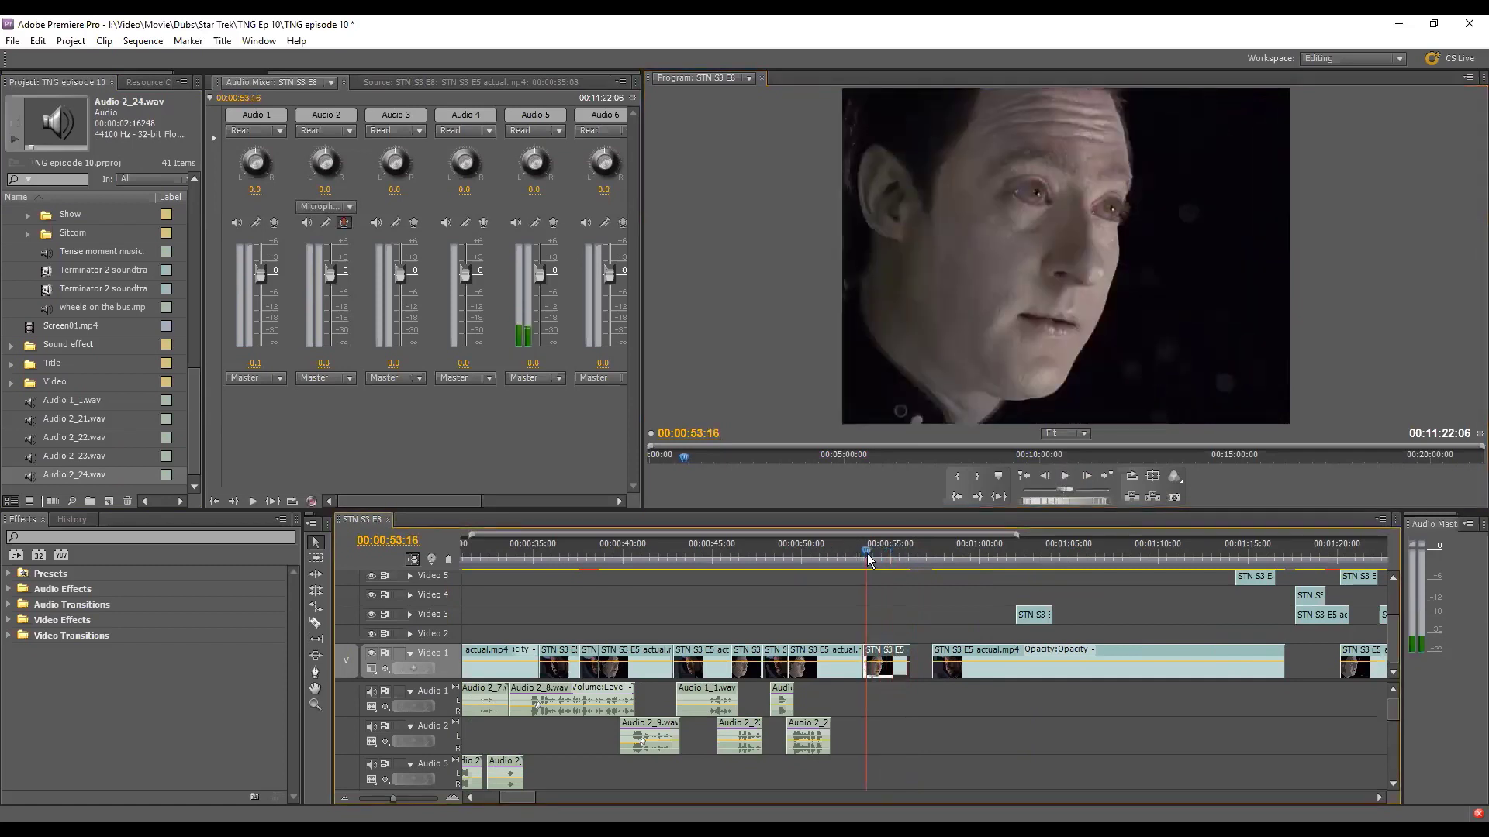
left_click(1065, 478)
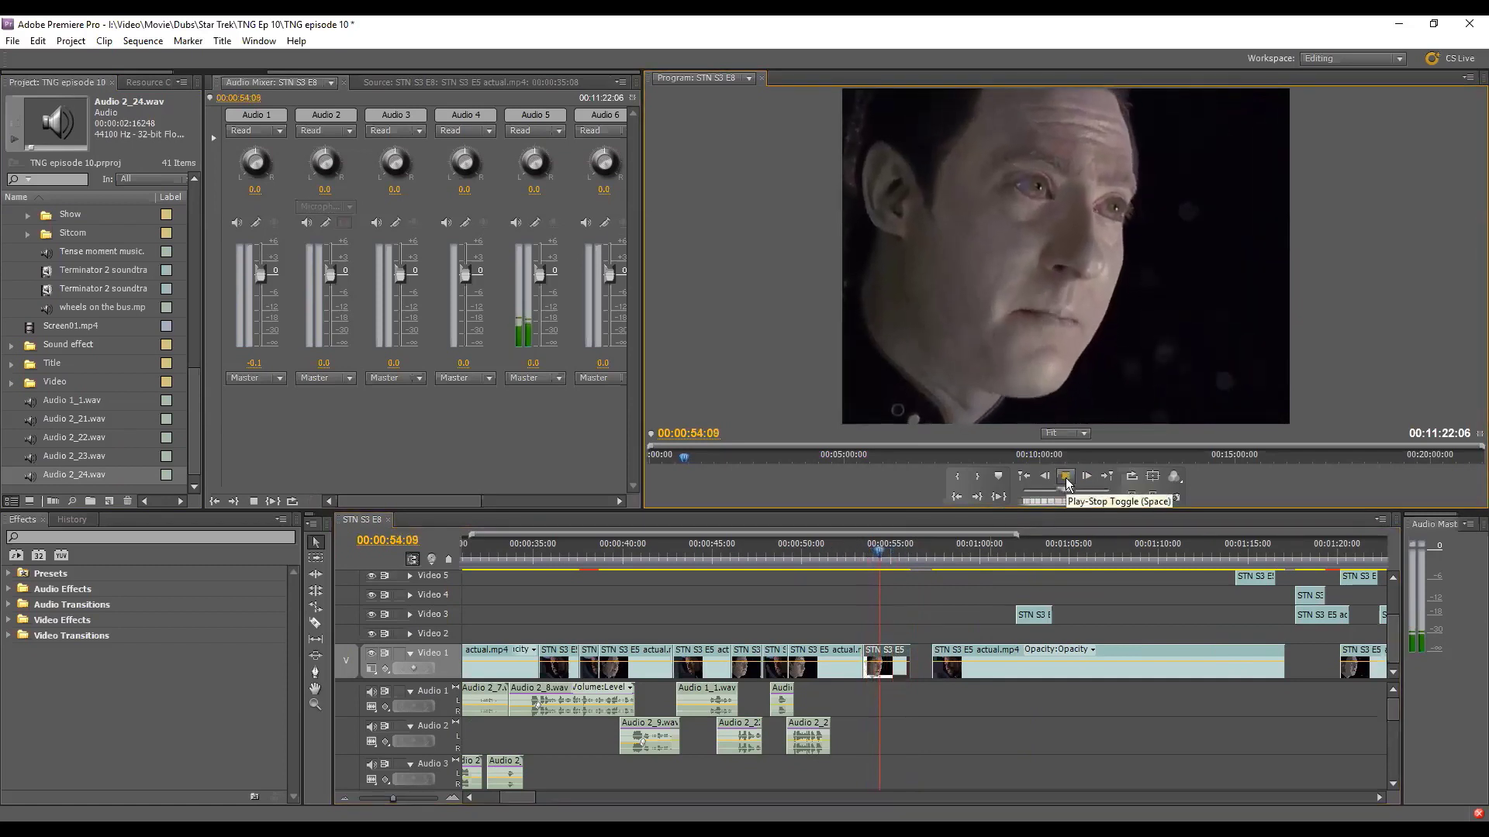
left_click(1065, 477)
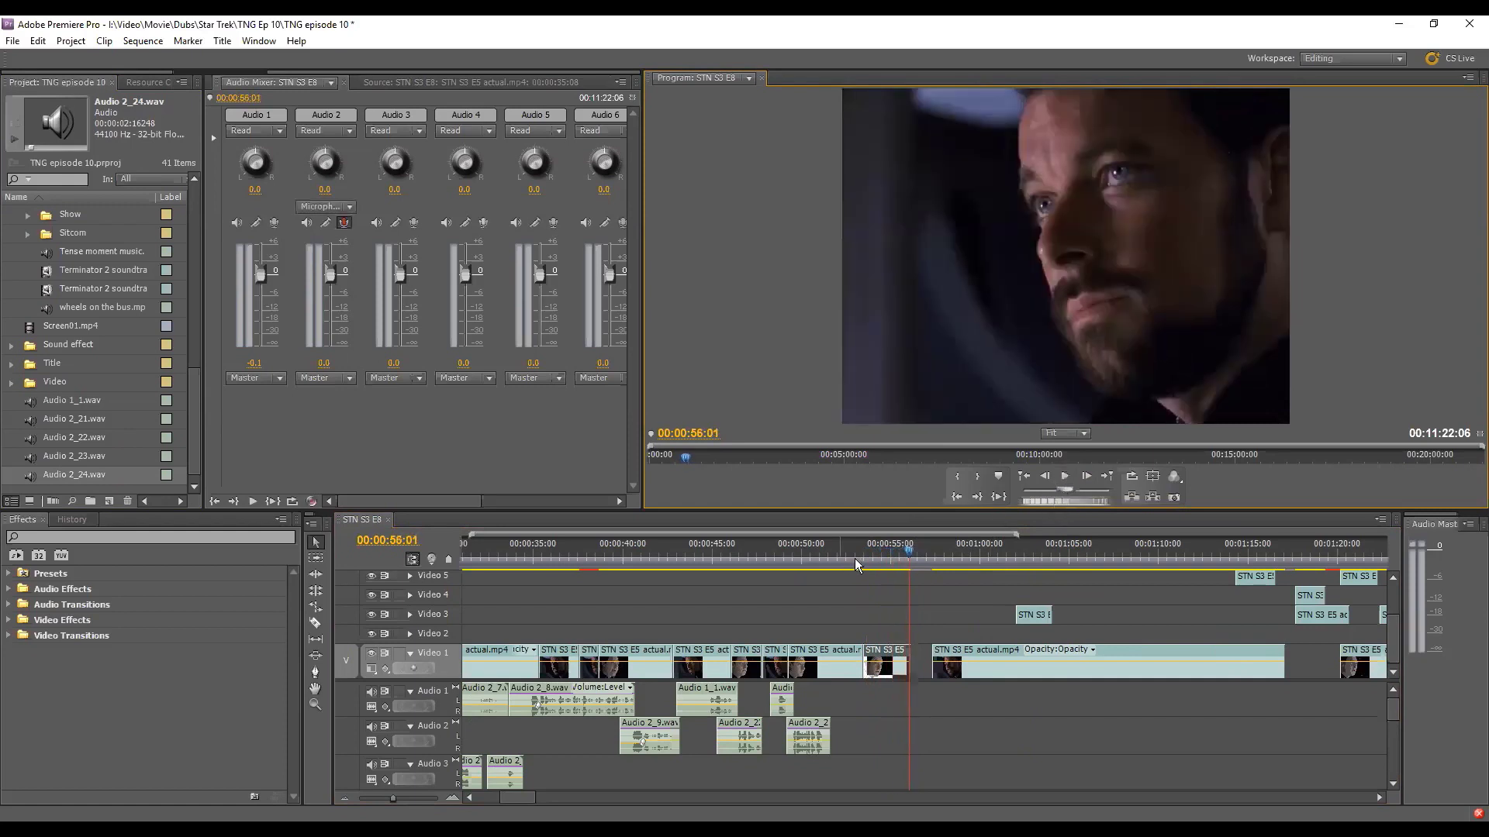
left_click(866, 554)
left_click(869, 554)
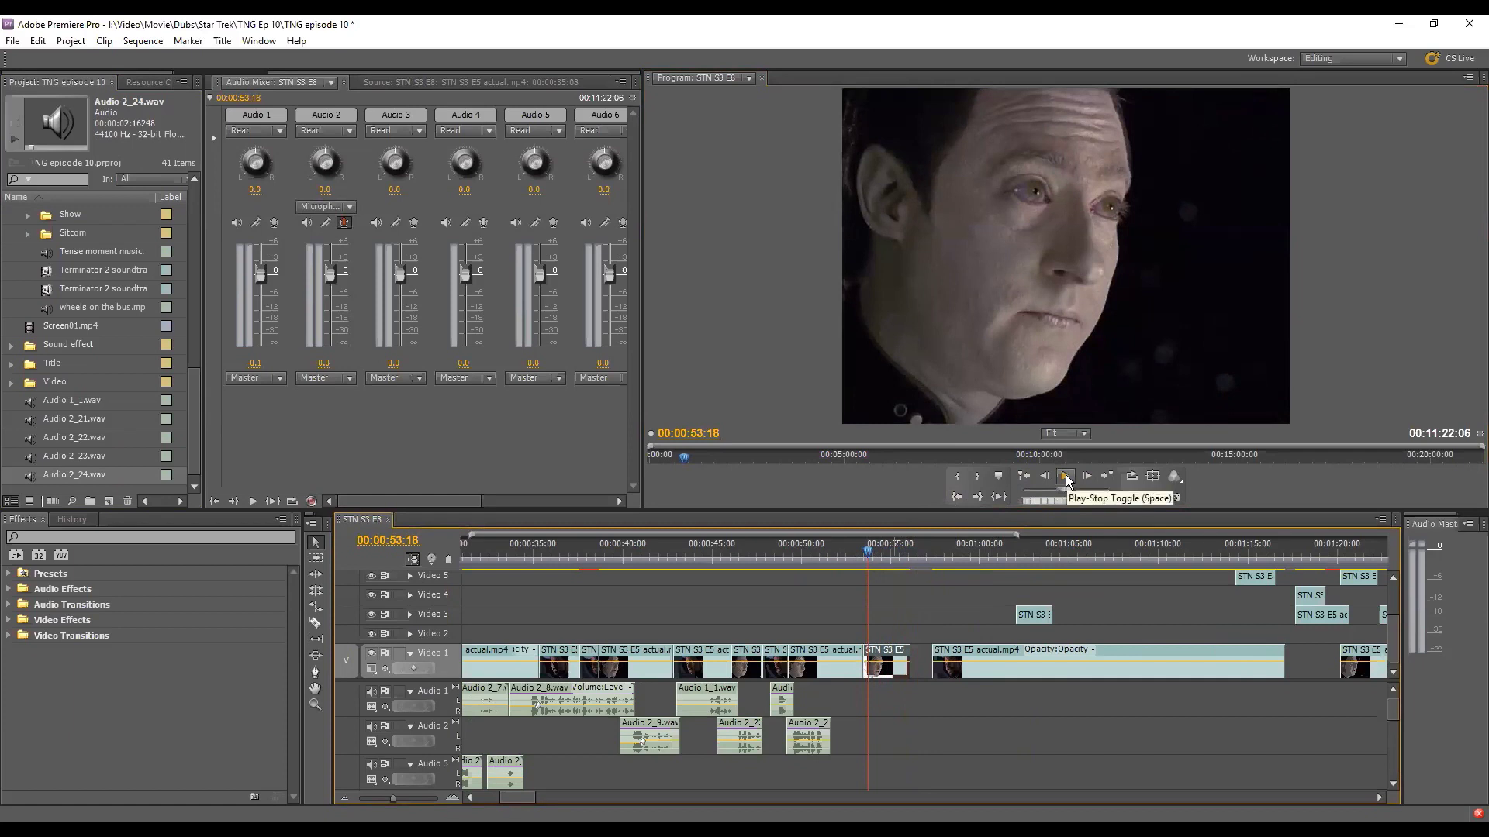
Review the cut at about 00:00:53:13, trim the start of the Video 1 close-up and close the gap to the preceding reaction shot
left_click(806, 552)
left_click(1064, 477)
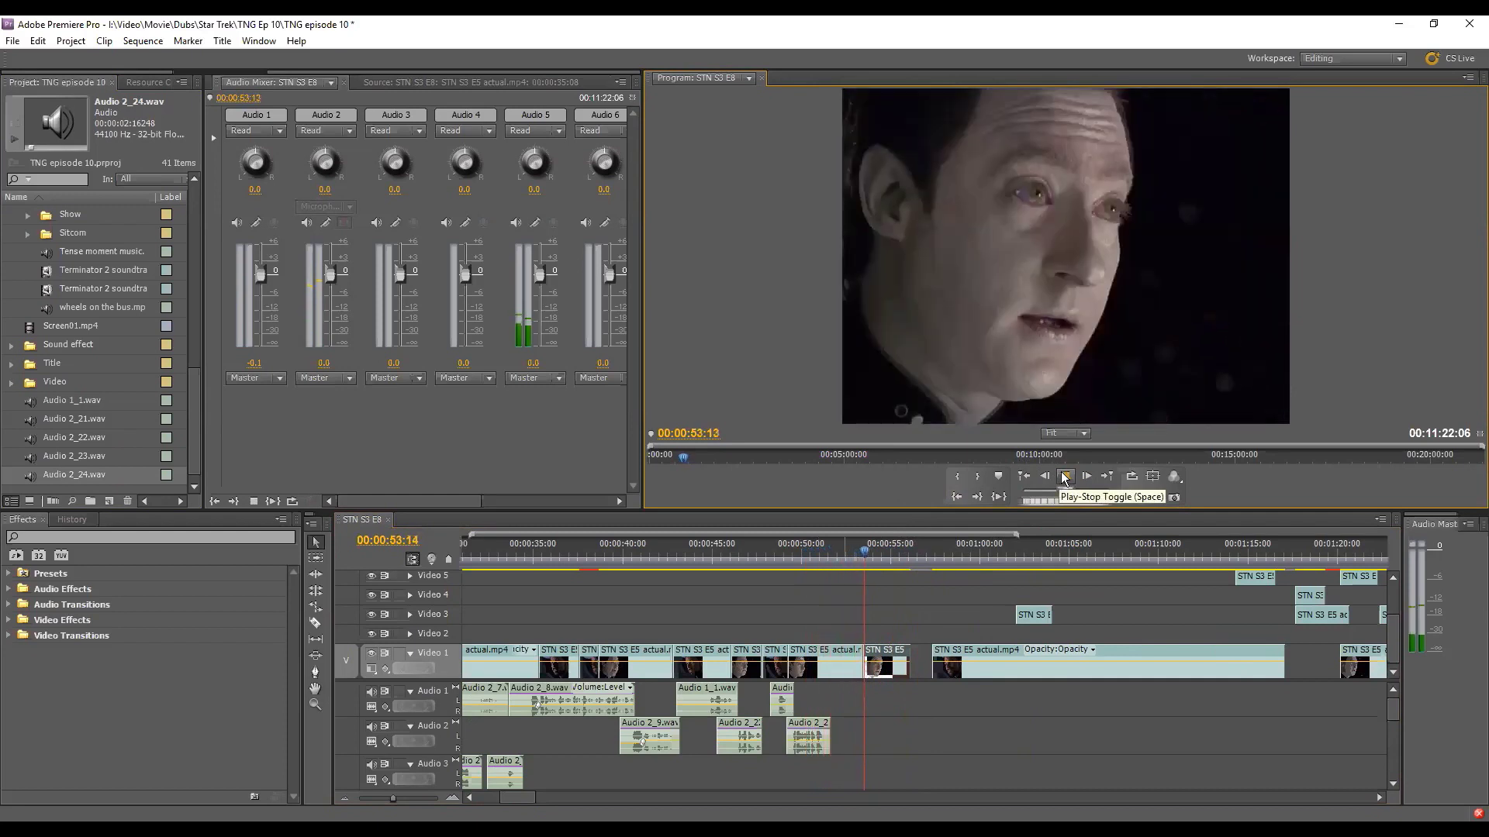
left_click(863, 547)
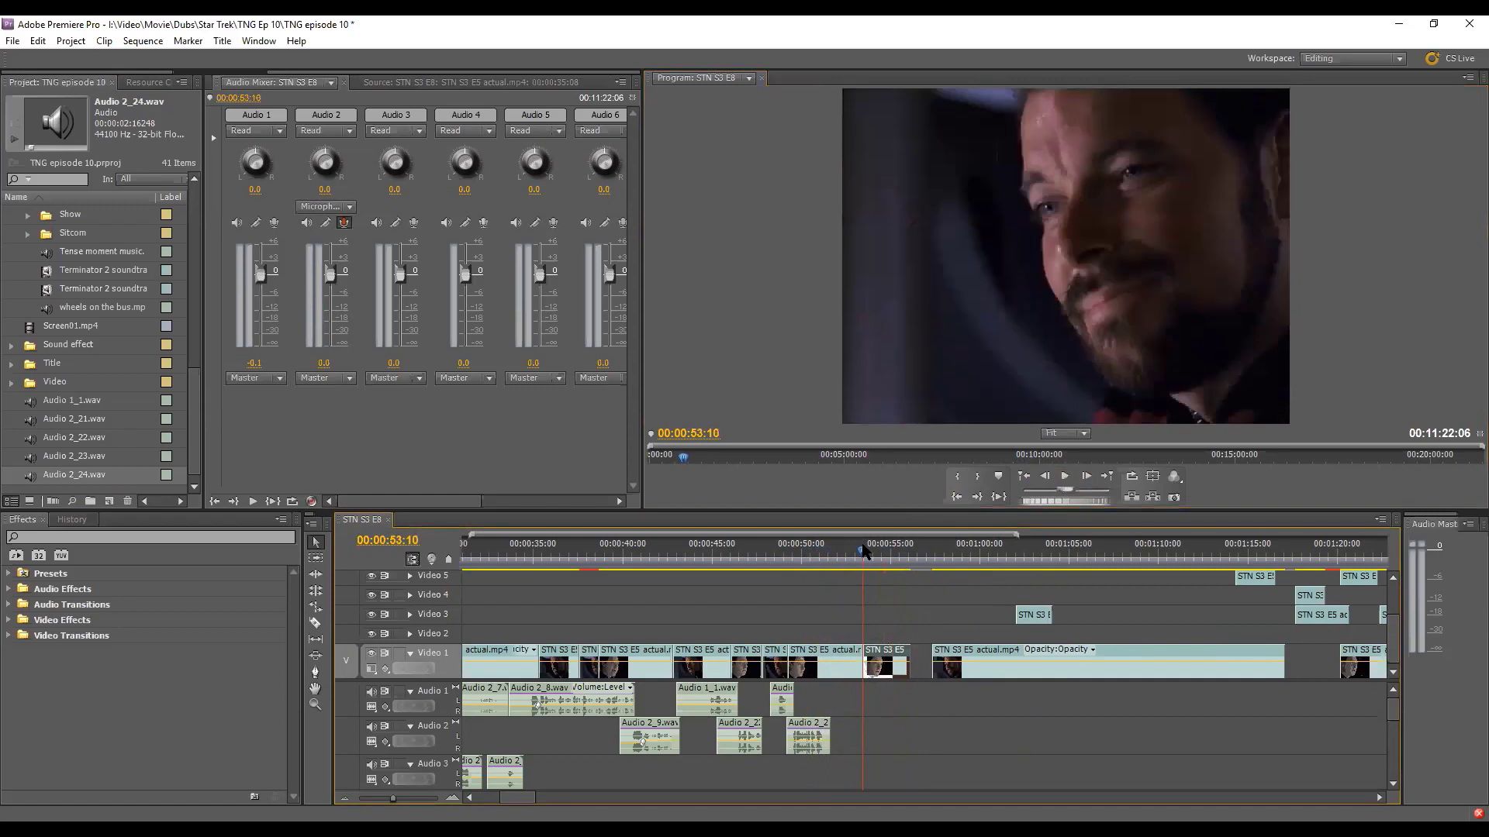
left_click_drag(866, 545, 874, 555)
left_click_drag(869, 653, 886, 657)
Play the trimmed close-up in context from 00:00:51:20 and cue back to about 00:00:50:10
left_click(835, 566)
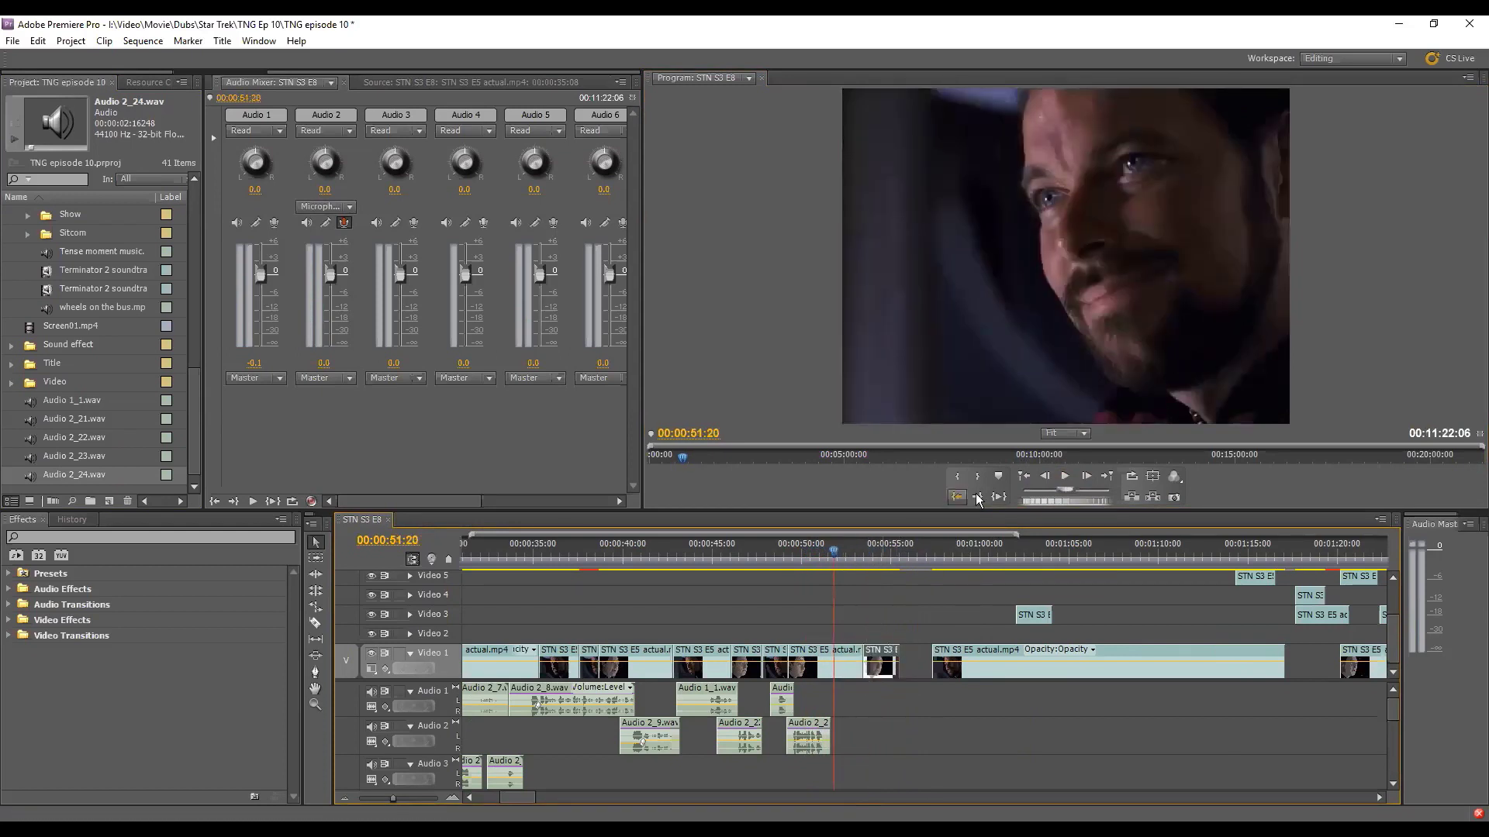
left_click(1063, 475)
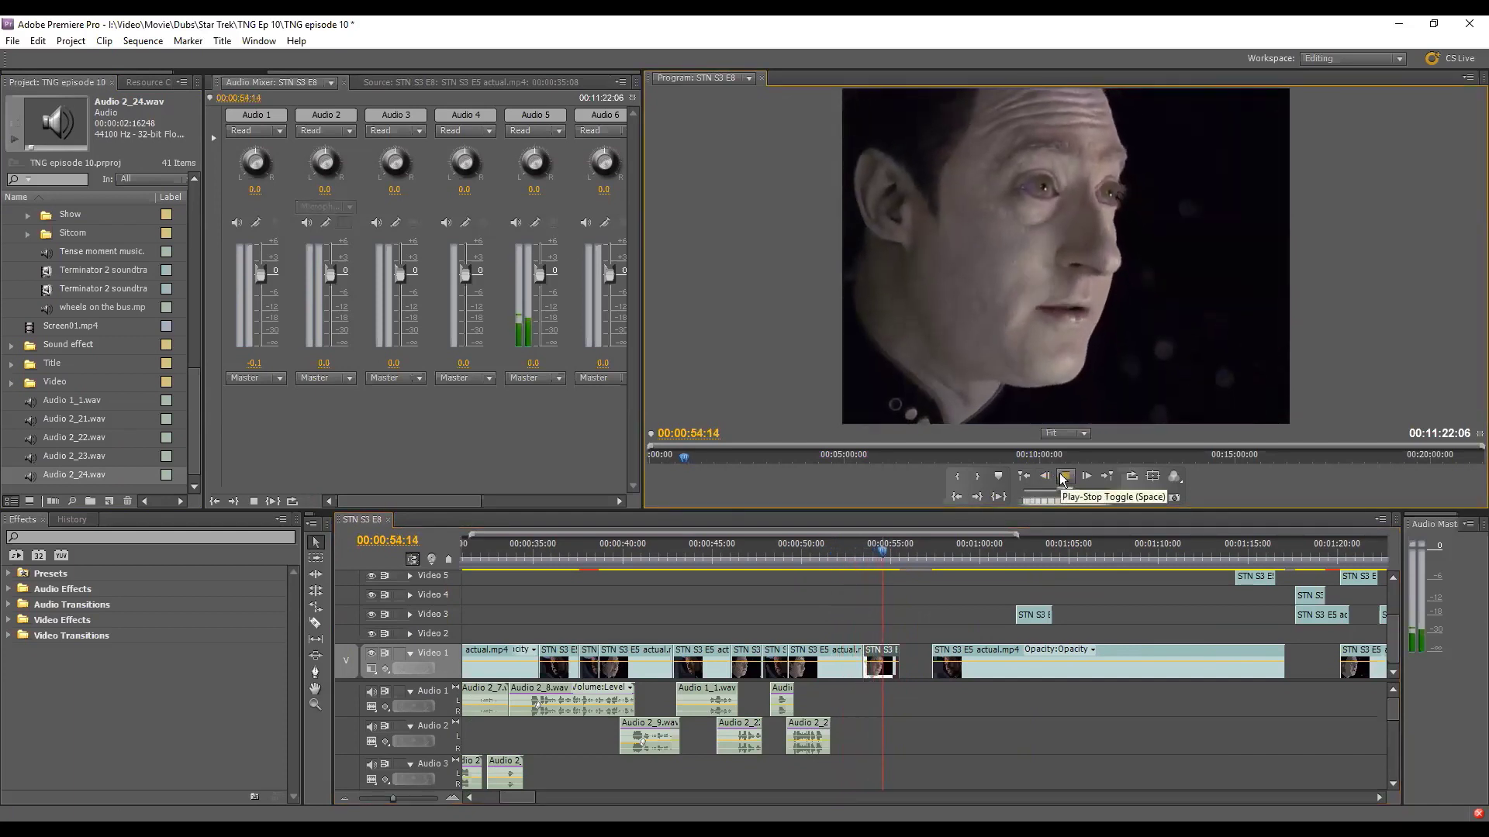
left_click(1063, 475)
left_click(811, 557)
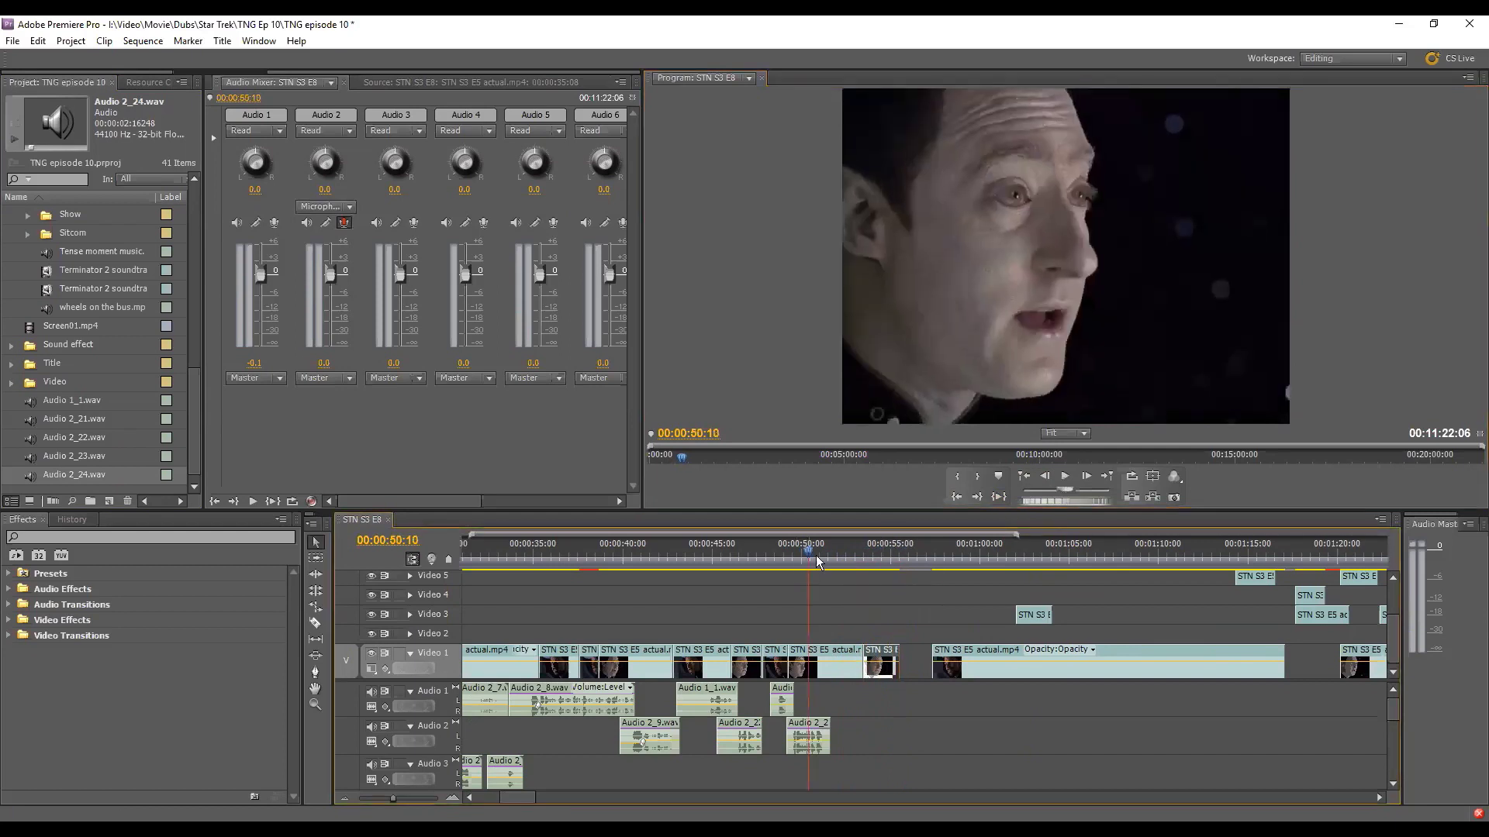
Play the reaction shot and close-up from 00:00:50:10, then replay the passage from further back in the sequence
left_click(1072, 474)
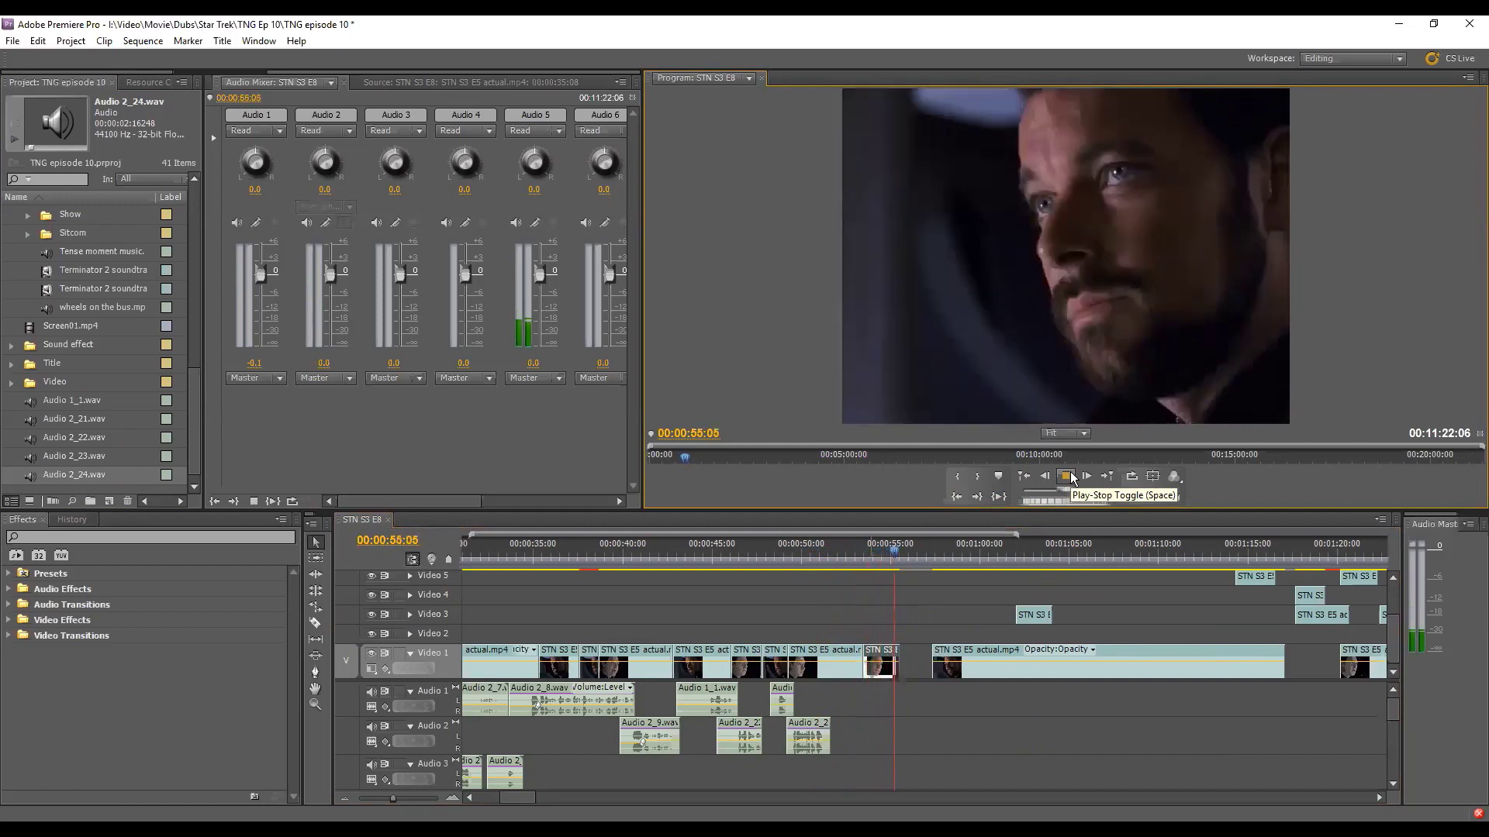
left_click(1072, 477)
scroll(854, 536, "down", 5)
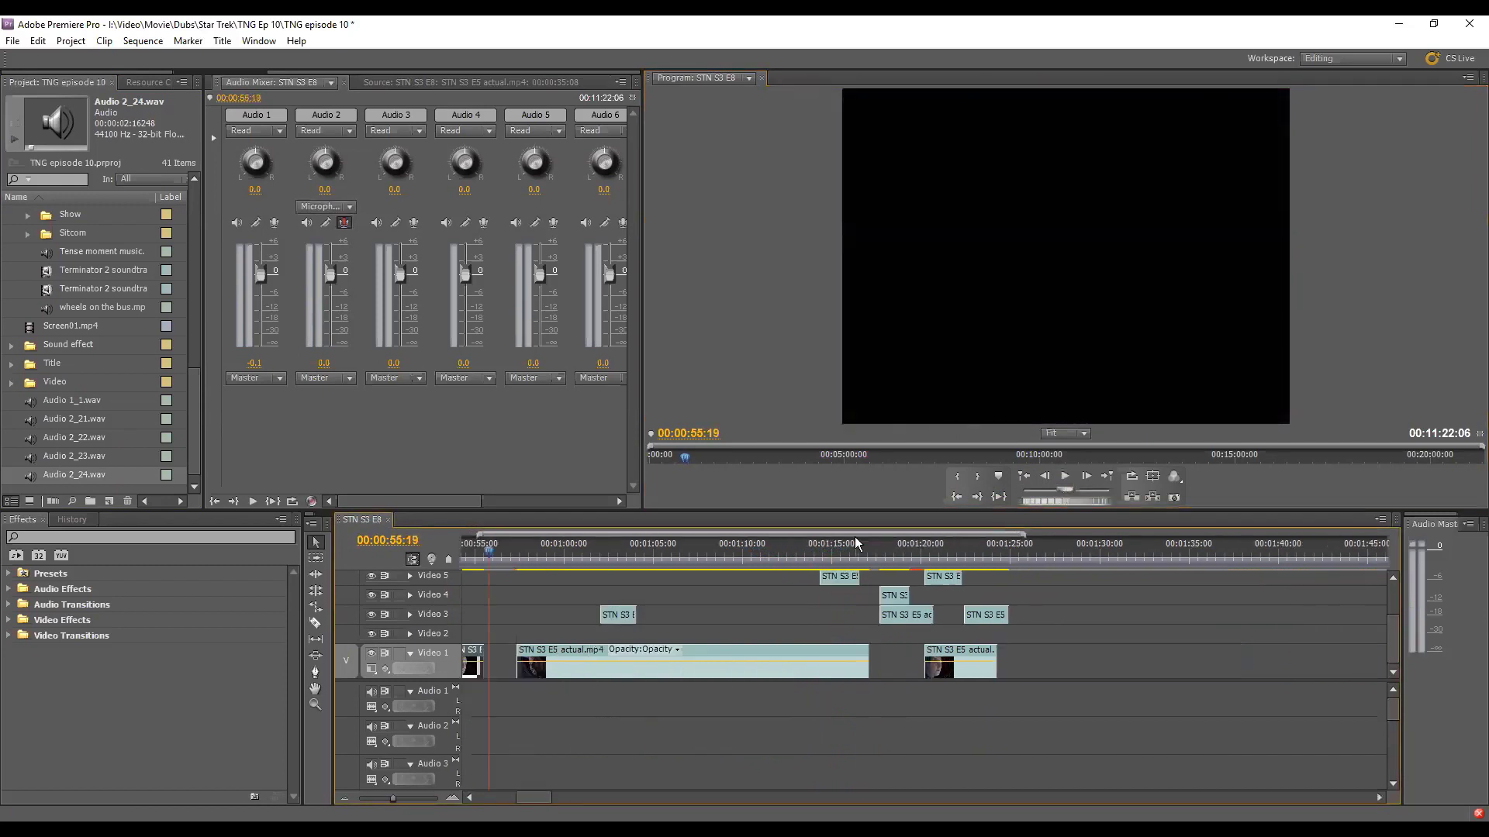
scroll(482, 798, "up", 5)
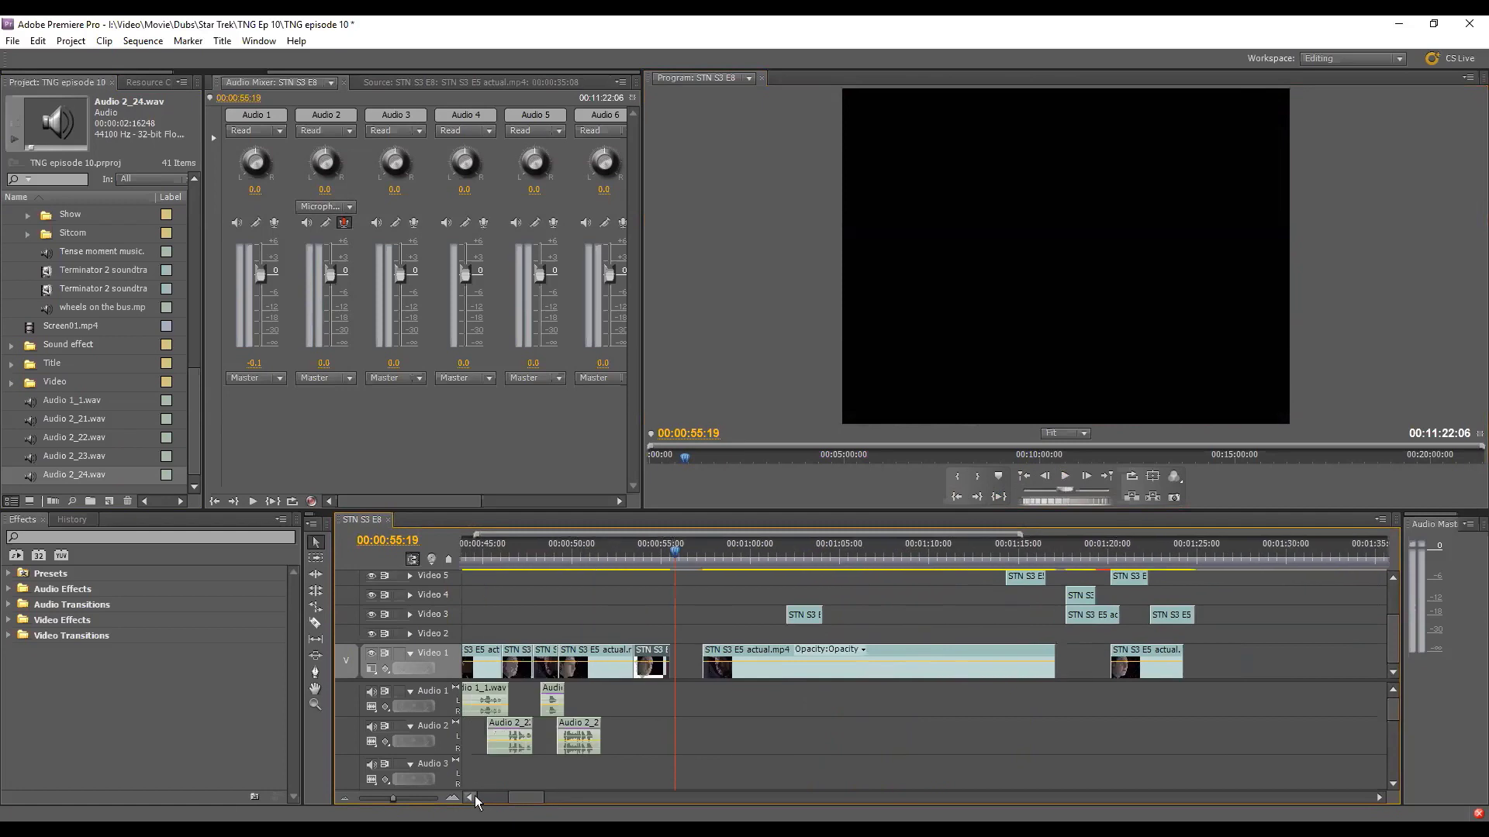
left_click(795, 552)
left_click_drag(796, 550, 673, 551)
left_click(1066, 476)
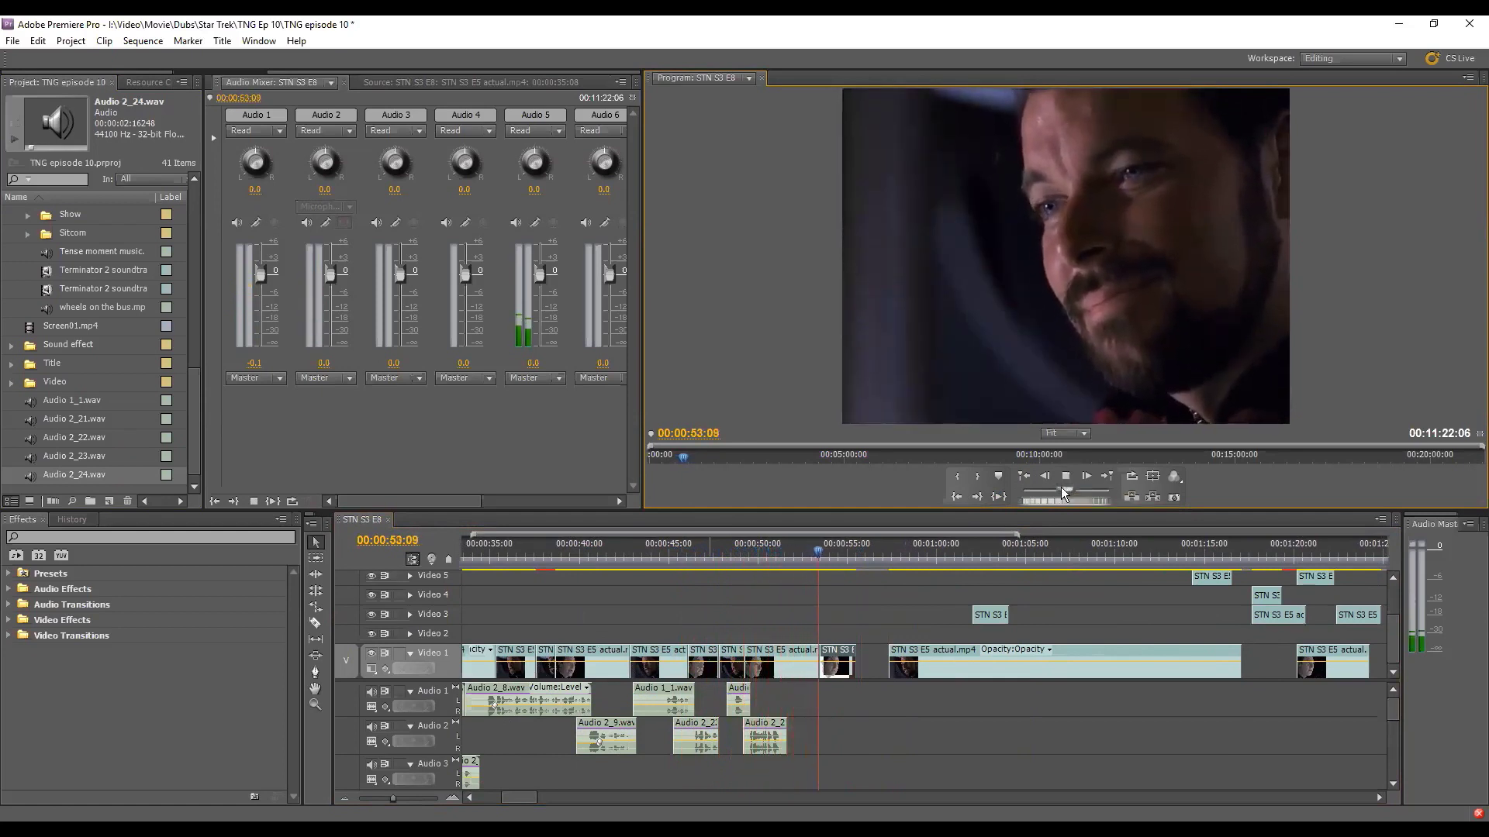
Replay the reaction shot leading into the close-up several times from about 00:00:50 to judge the timing of the cut
left_click(797, 568)
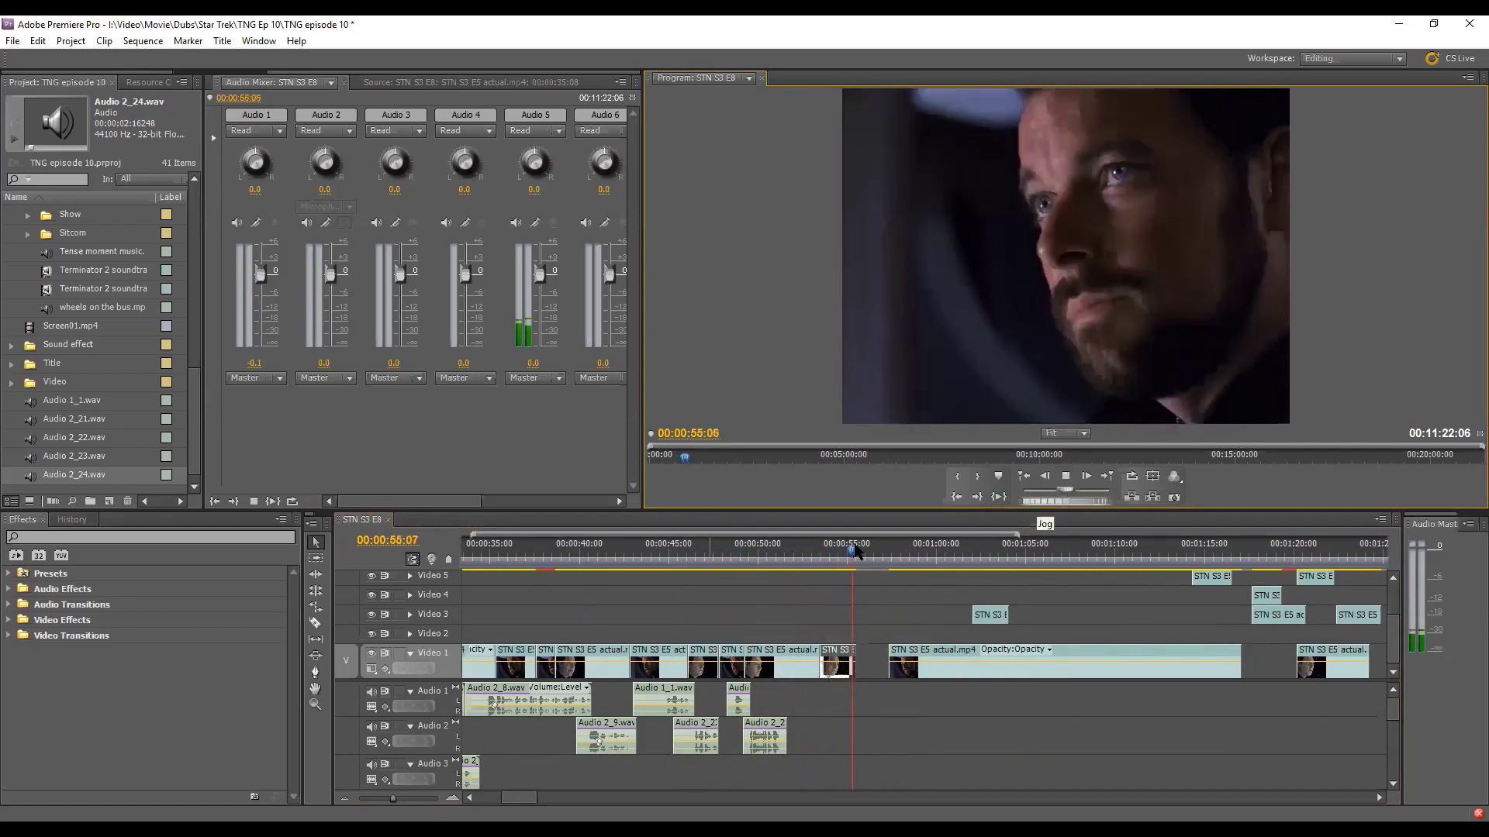
left_click_drag(783, 572, 761, 570)
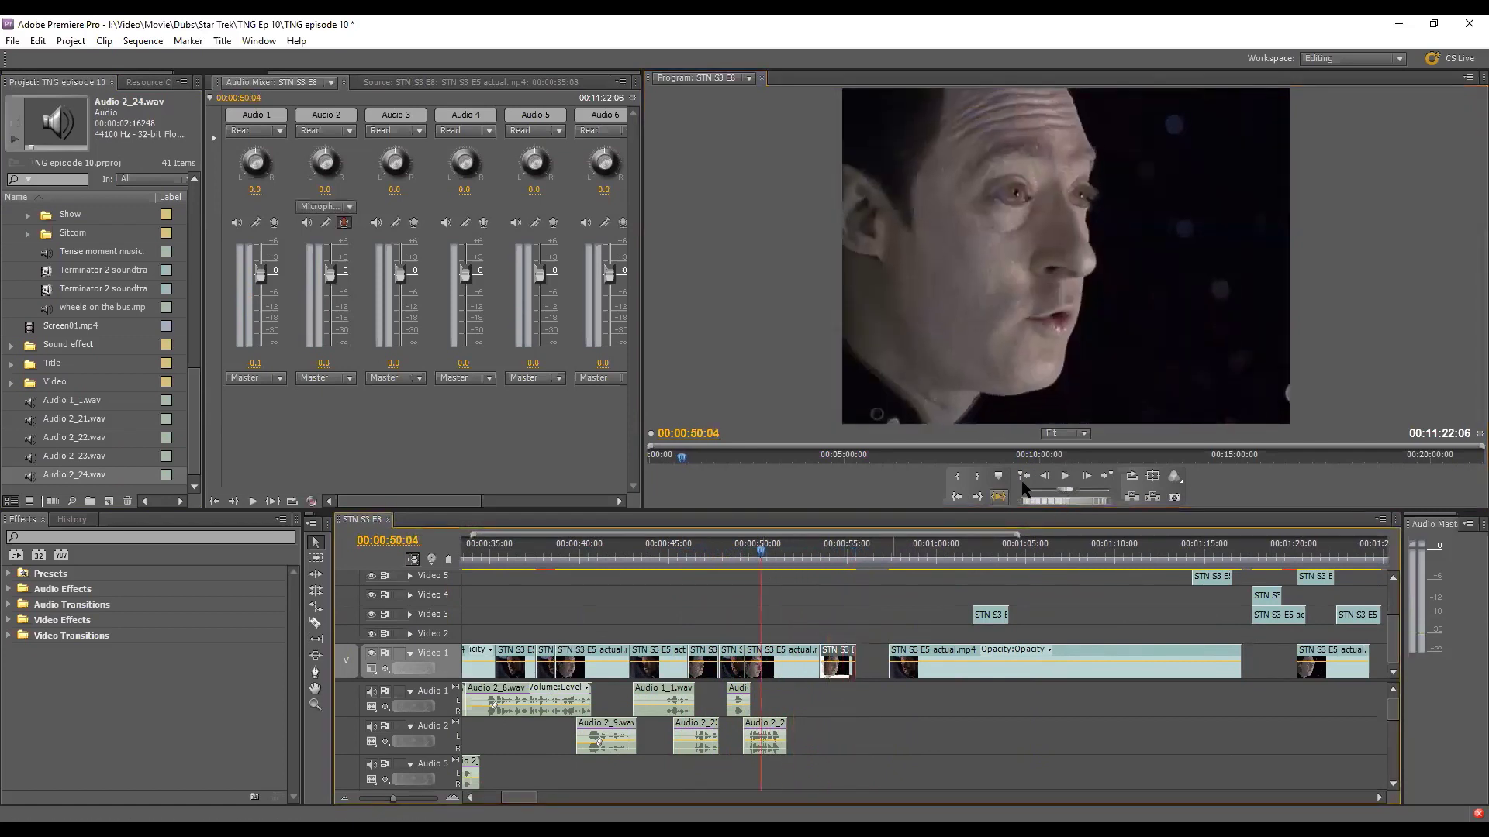
left_click(1067, 476)
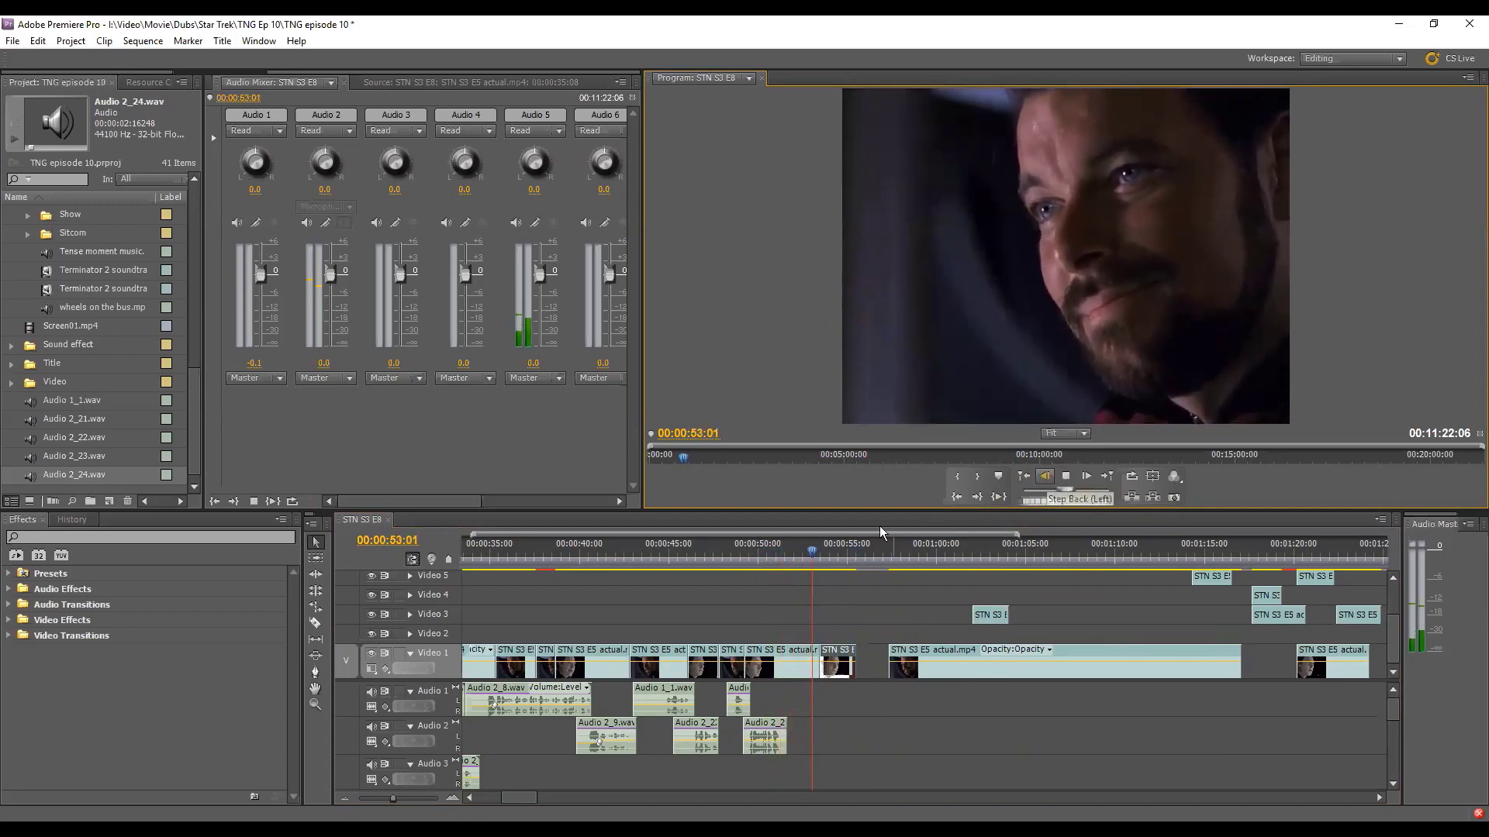
left_click(769, 556)
key("Left")
key("Up")
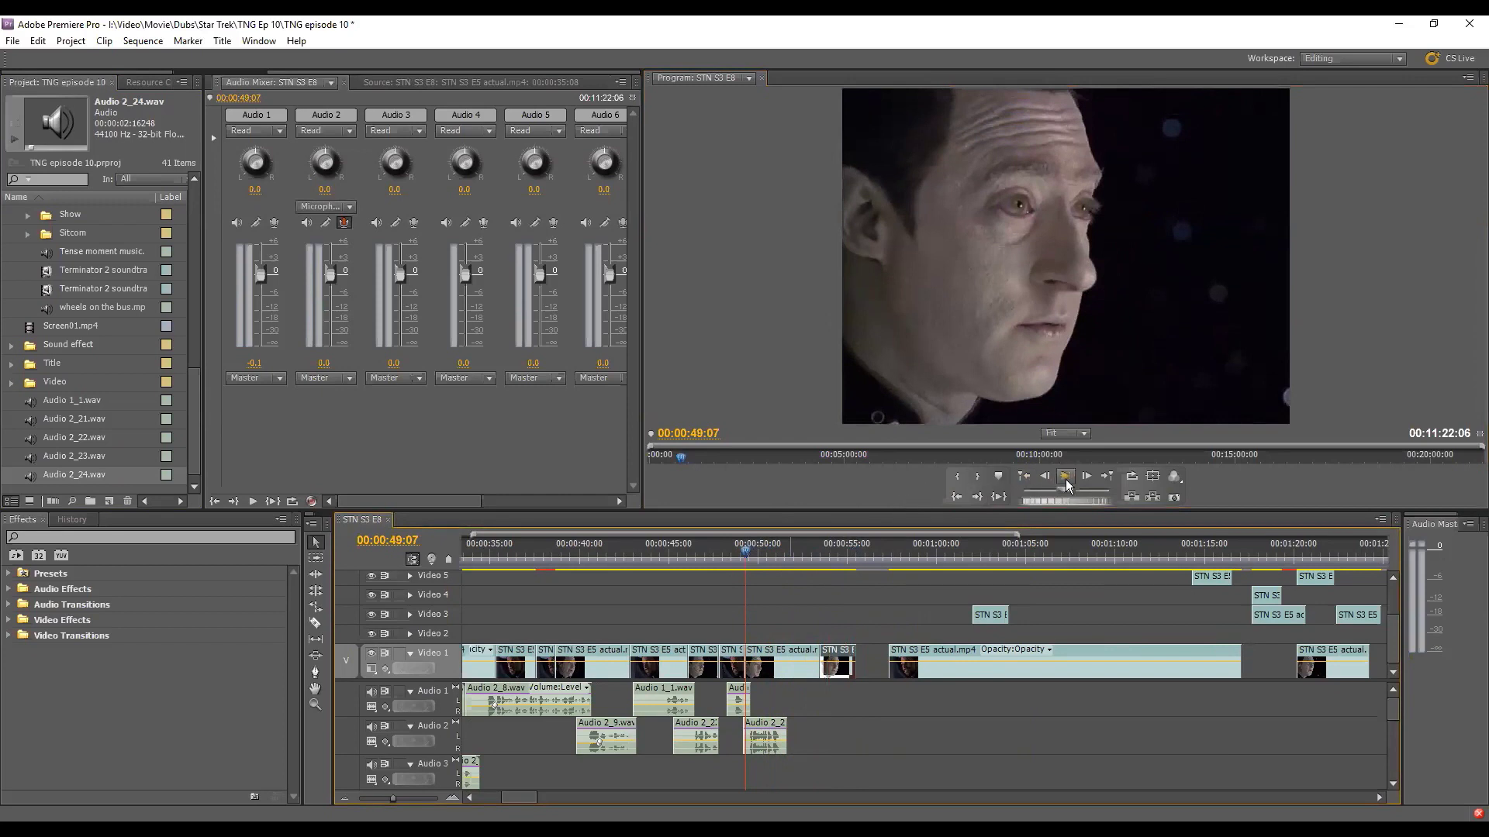
left_click(1066, 477)
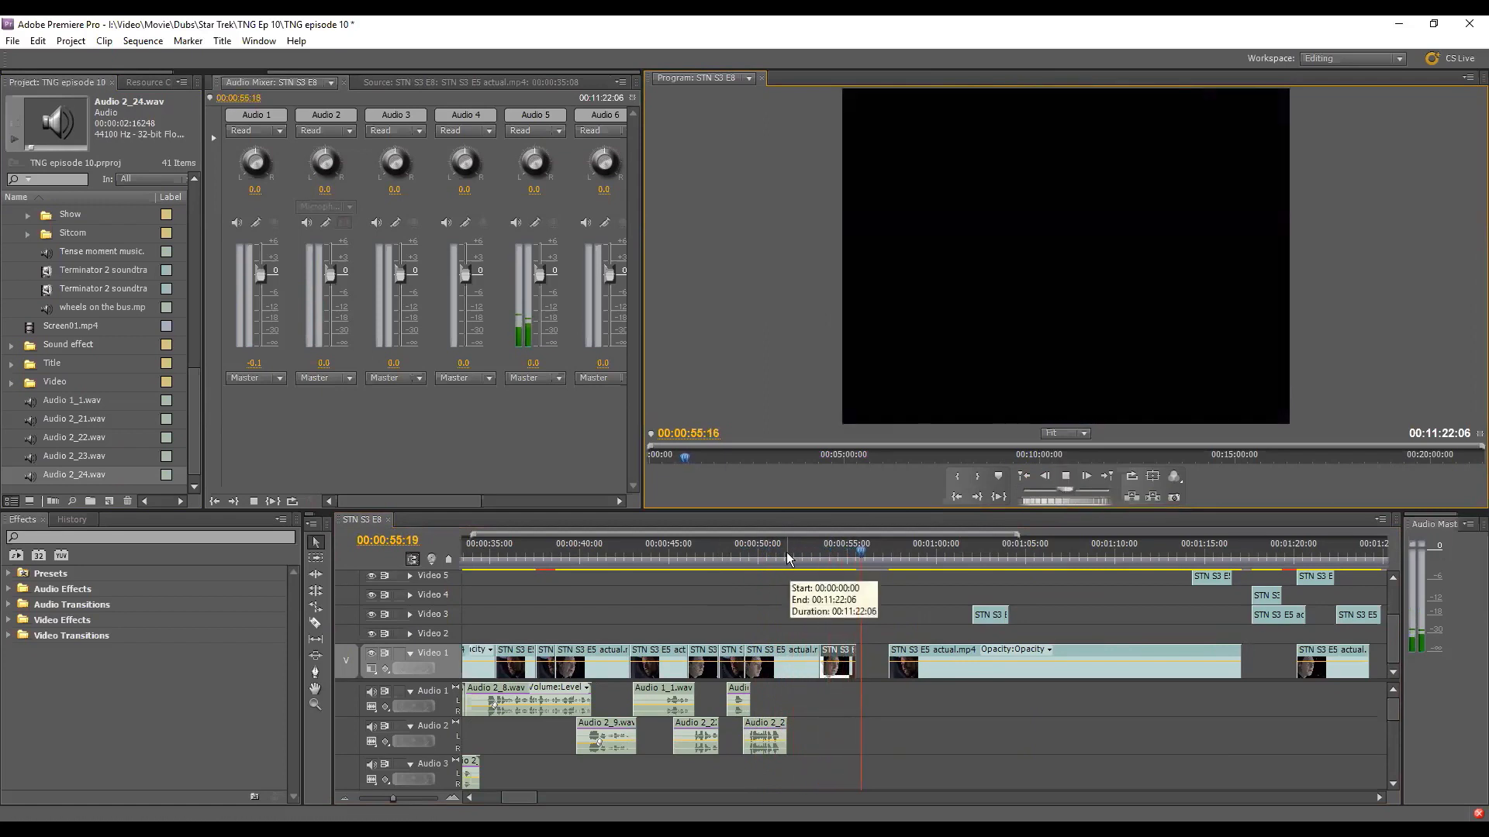
left_click(787, 558)
left_click_drag(768, 558, 765, 558)
left_click(1061, 480)
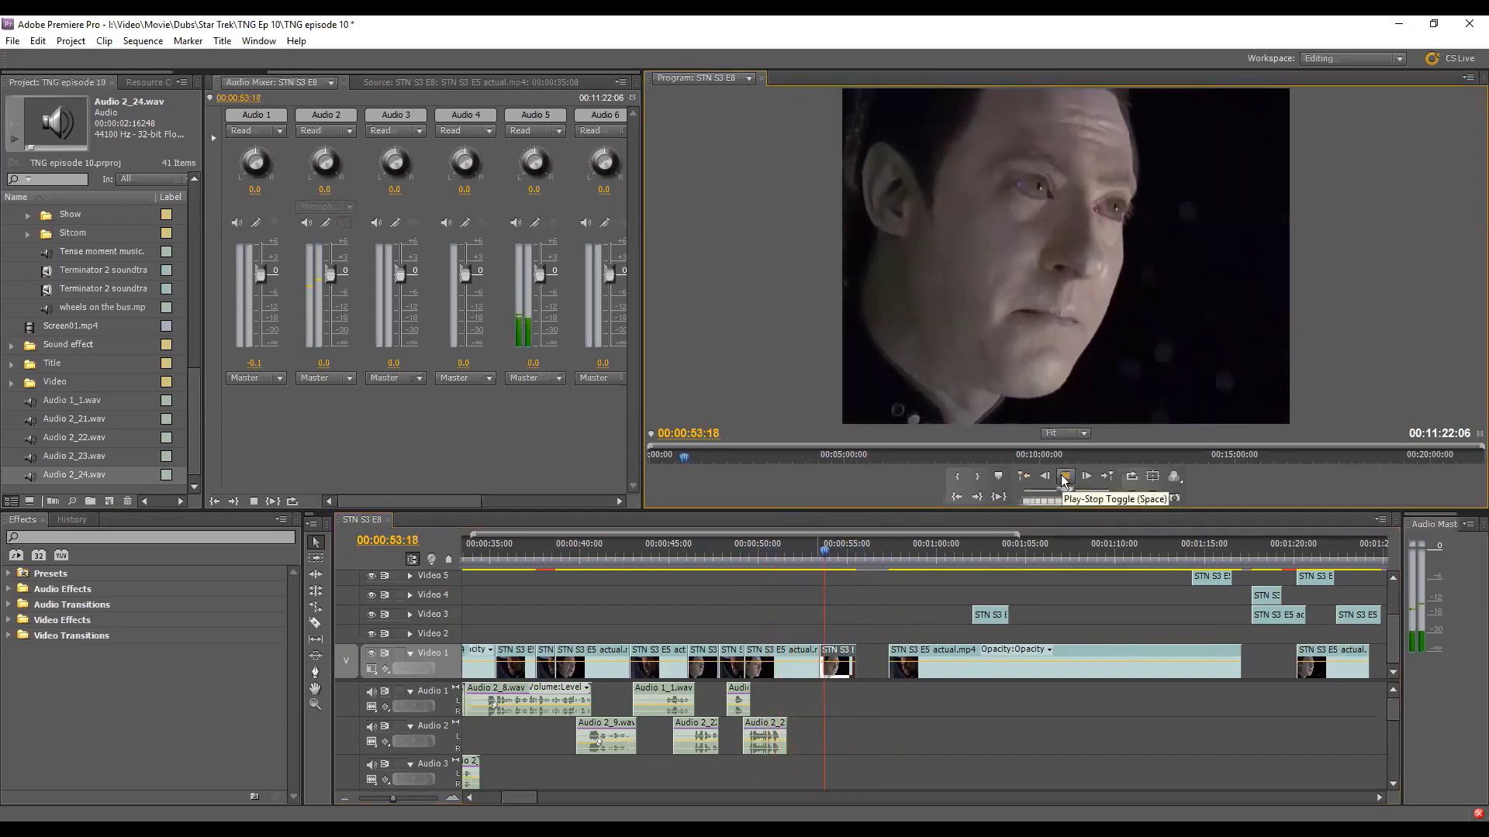
left_click(1064, 478)
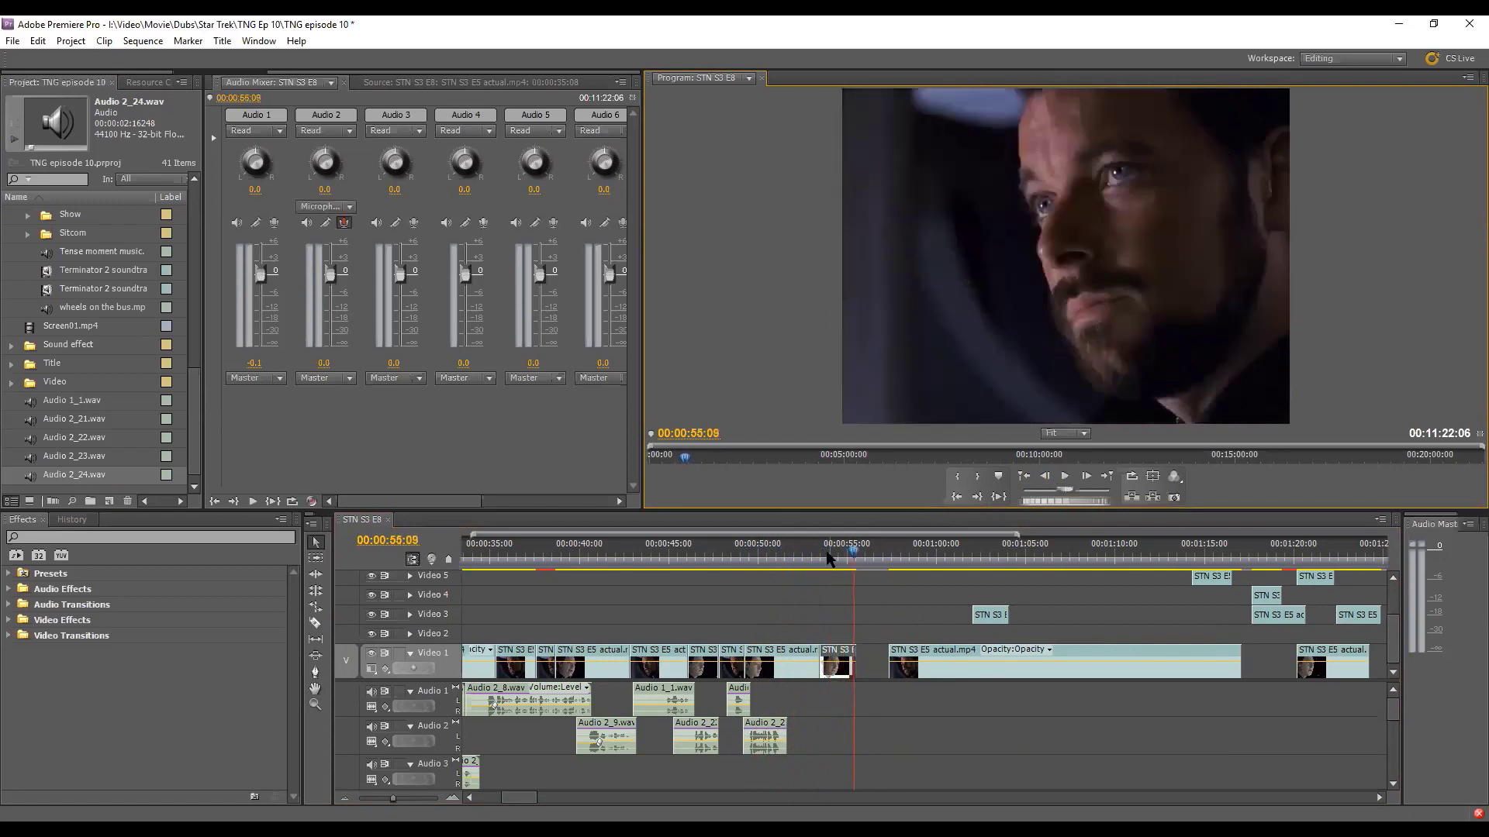
Split the Video 1 reaction shot at 00:00:51:08 and move the following close-up later to make room
left_click(781, 559)
left_click(774, 560)
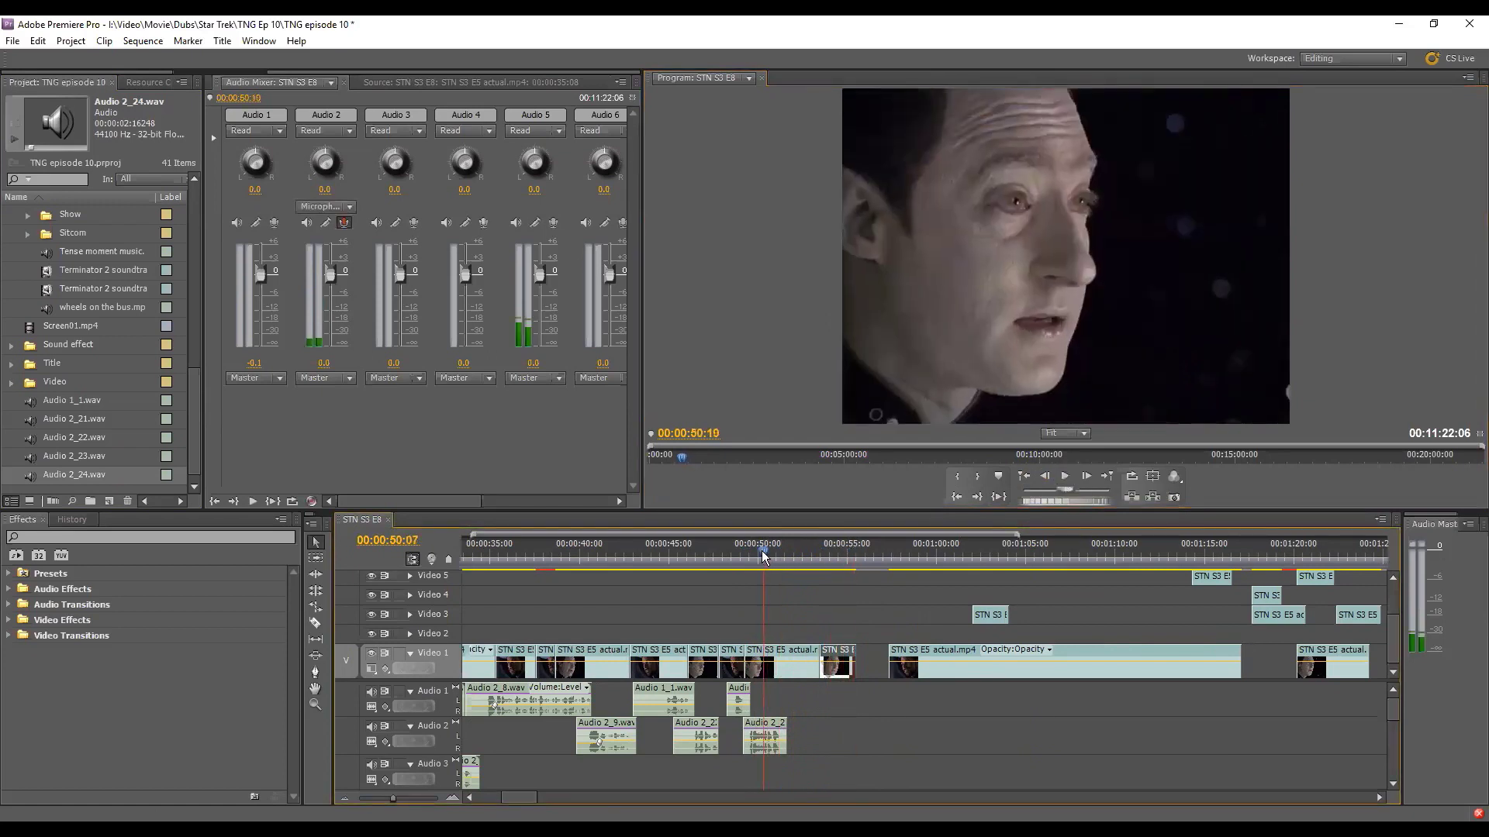
left_click_drag(775, 560, 781, 560)
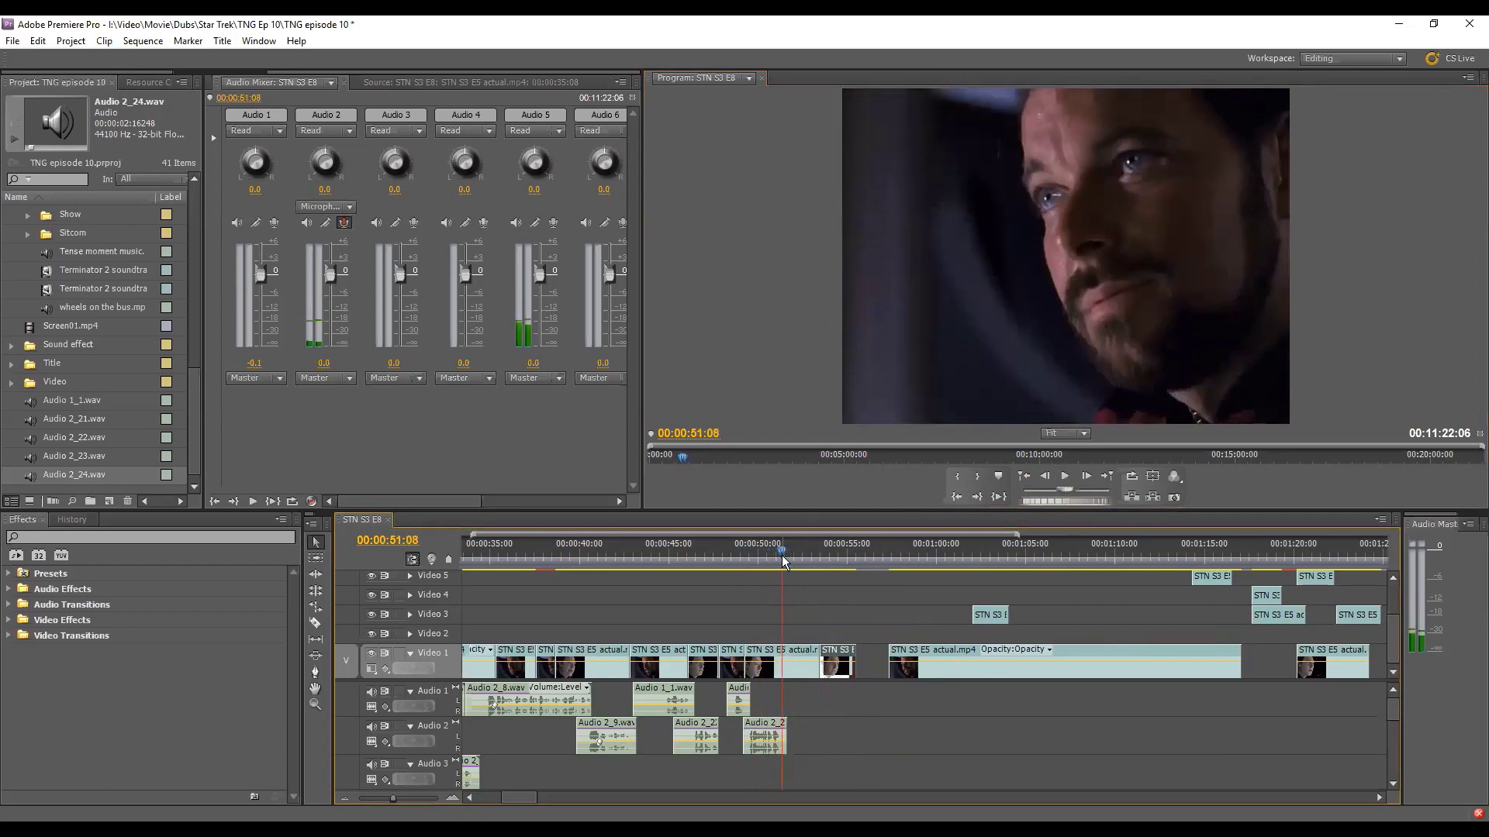
left_click(315, 626)
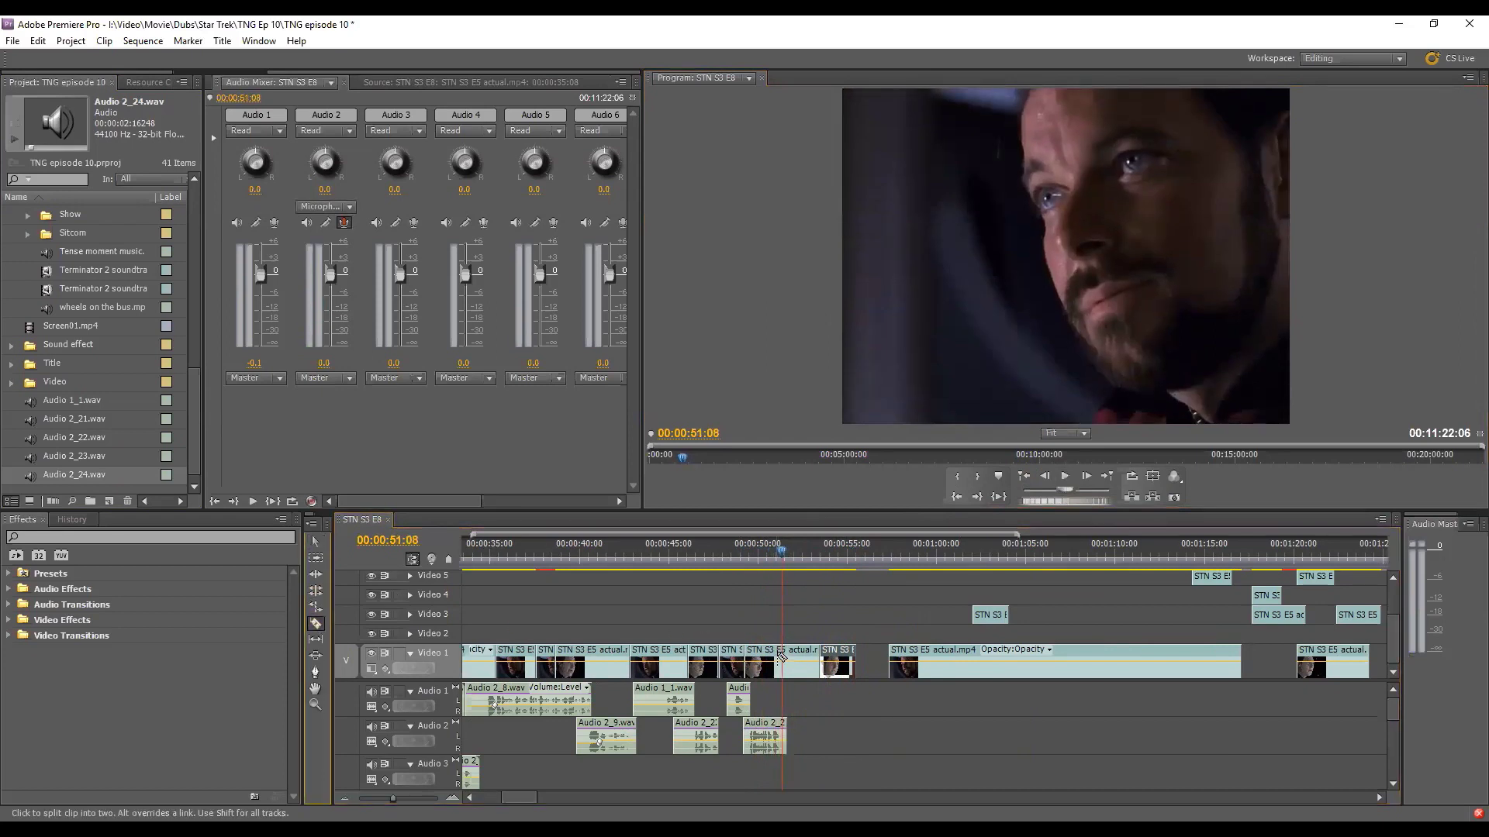
left_click(786, 657)
left_click(316, 544)
left_click(835, 661)
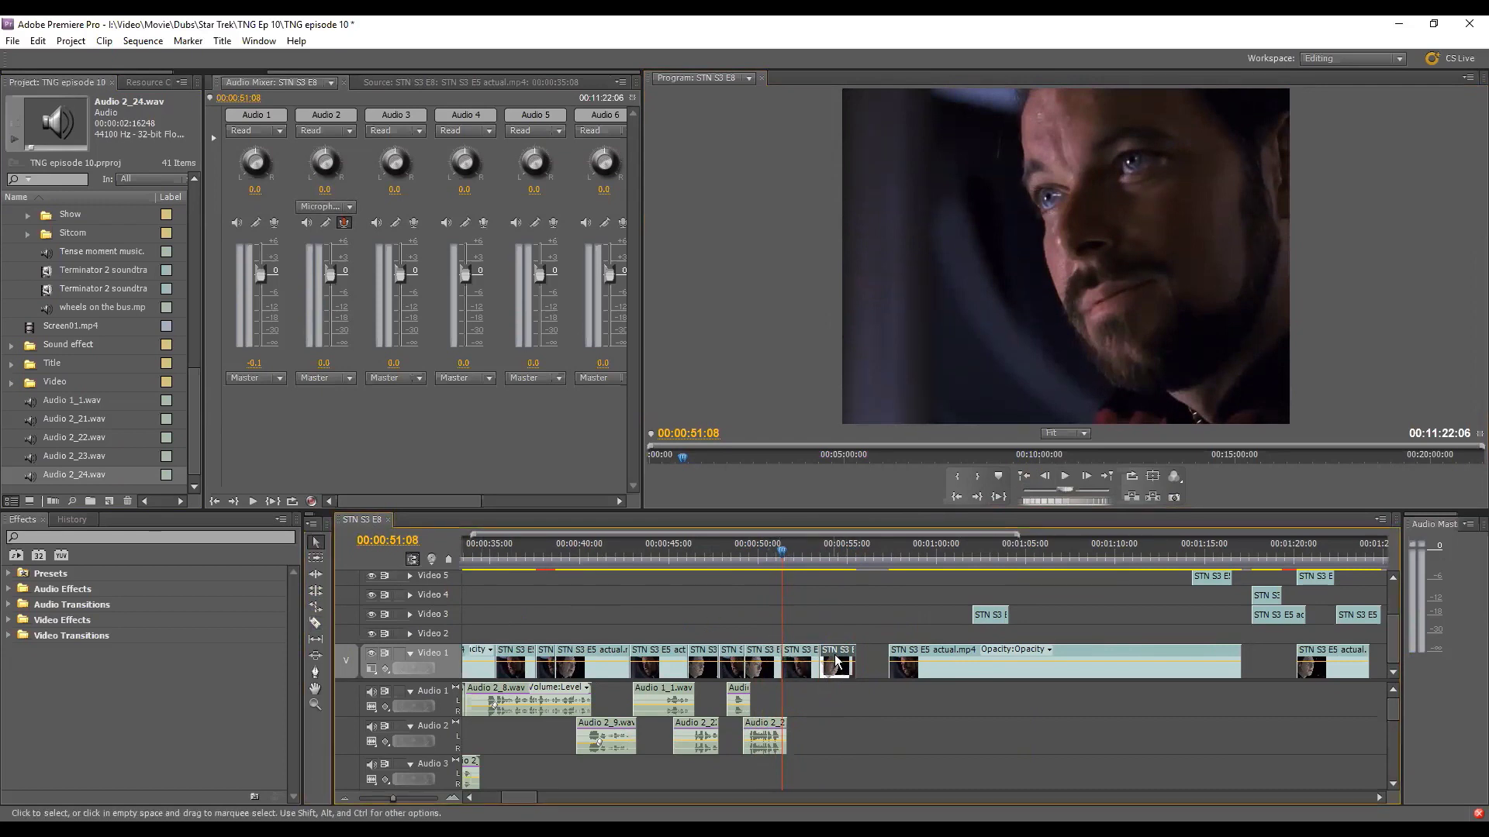
Slow the second part of the reaction shot to 80% speed and place the close-up directly after it
right_click(803, 651)
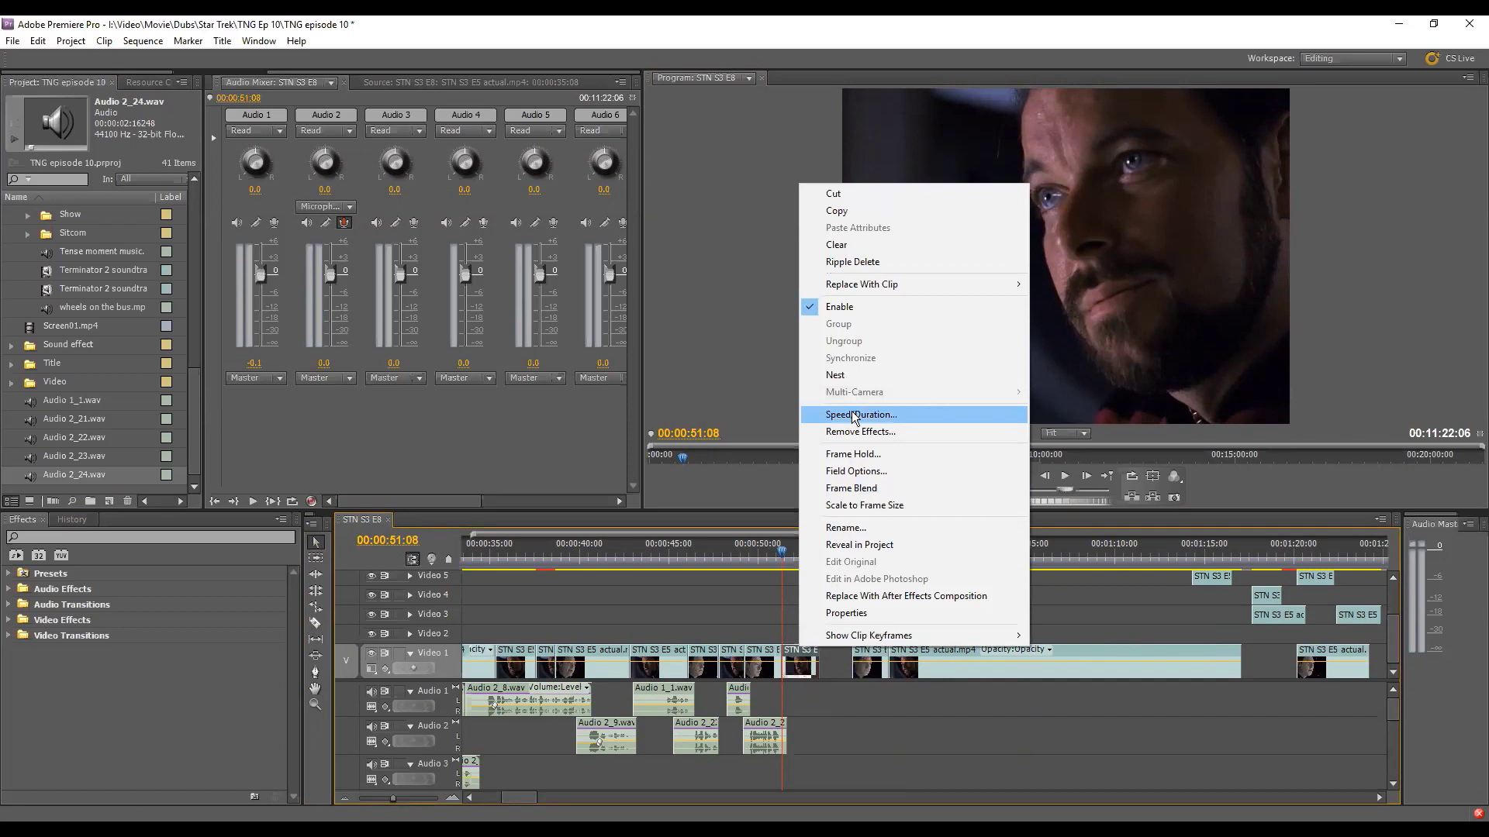
left_click(876, 411)
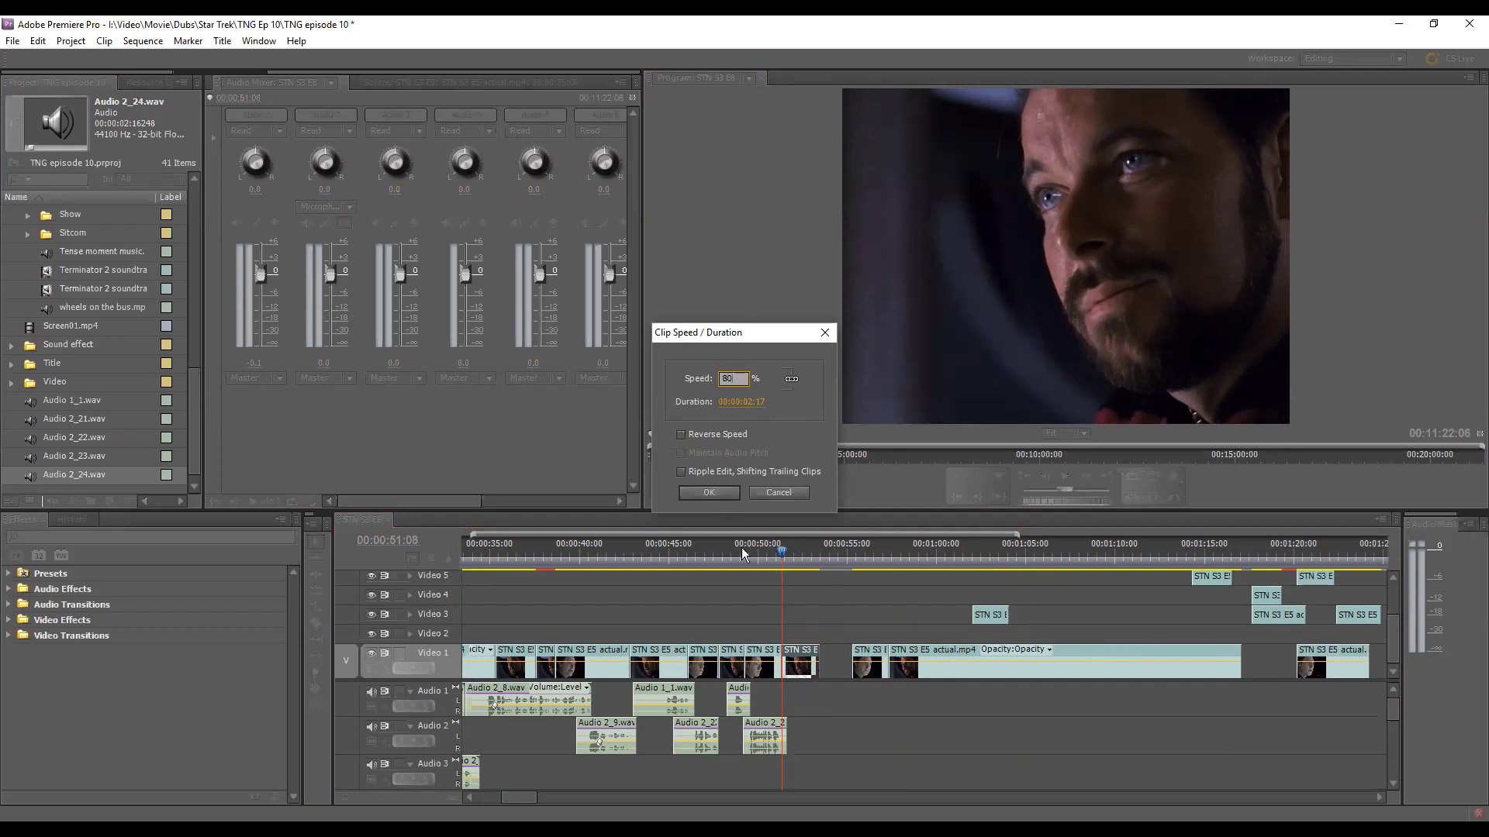
left_click(709, 493)
left_click(819, 558)
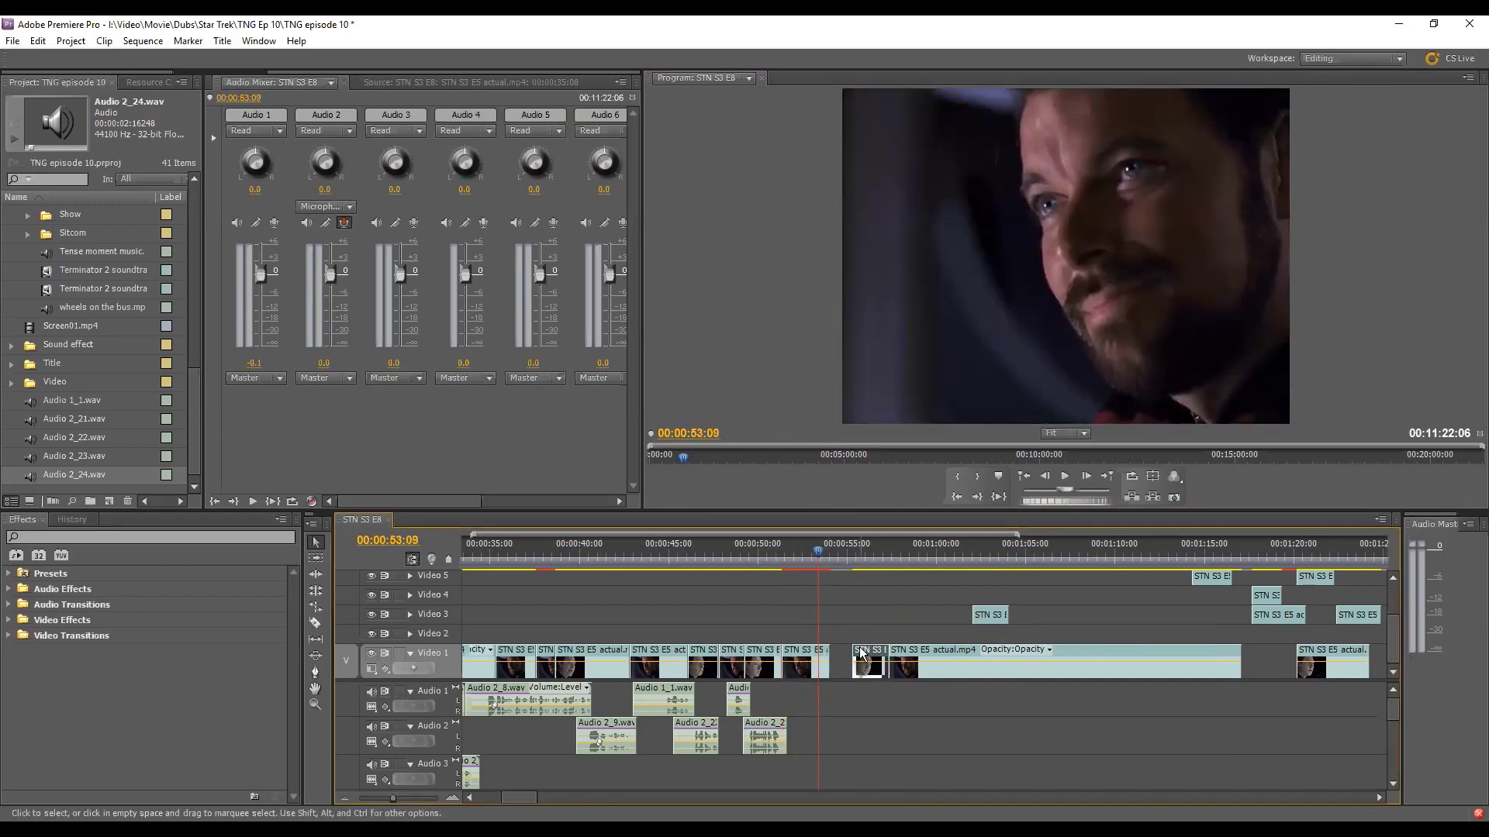
left_click_drag(861, 654, 838, 654)
Play the slowed reaction shot and close-up from about 00:00:50, then cue back to 00:00:51:20
left_click(760, 549)
left_click(1071, 477)
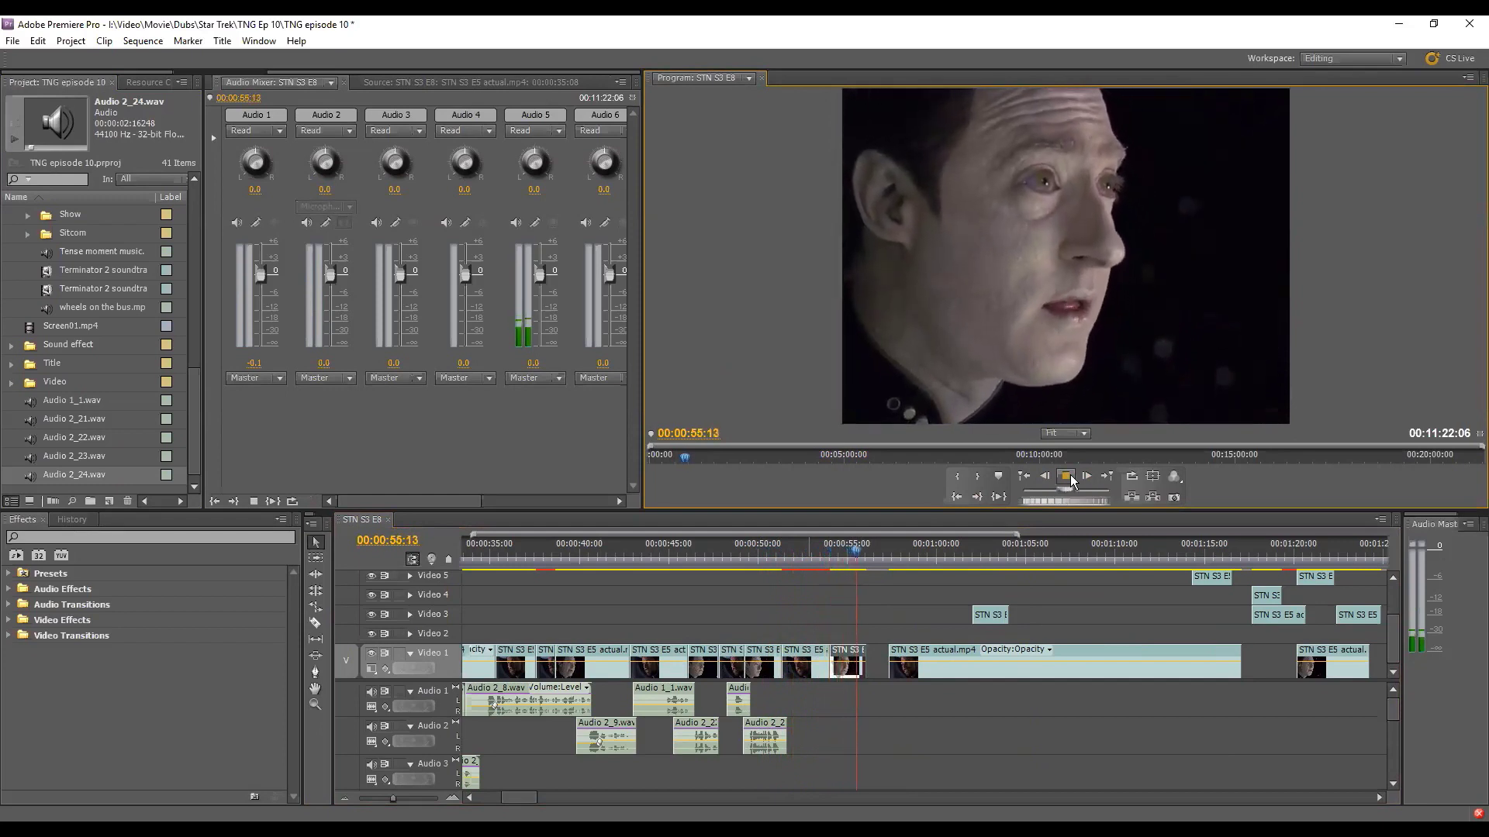
left_click(1067, 478)
left_click(791, 552)
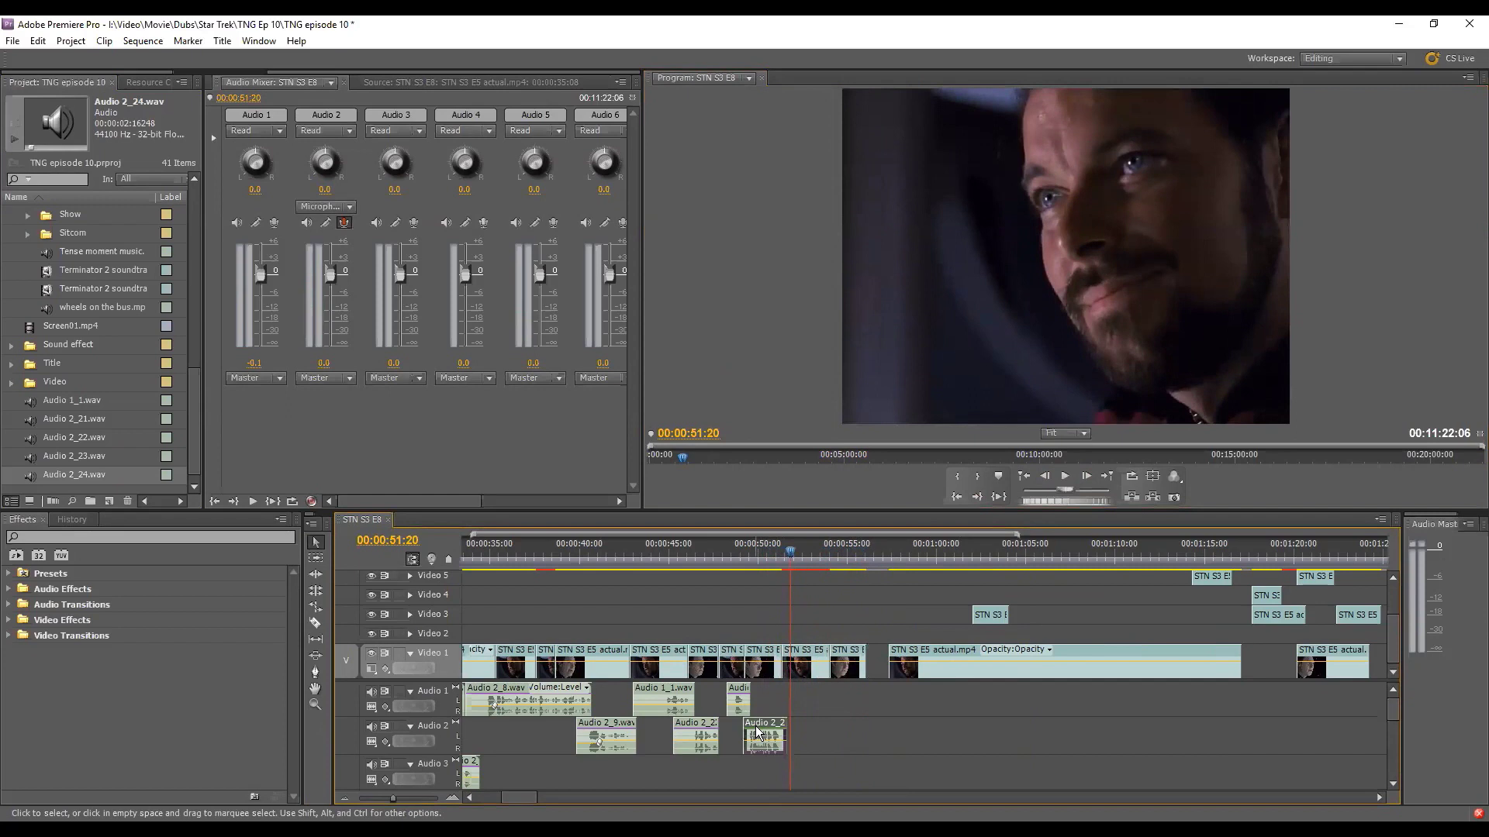
Move the last dialogue clip from Audio 2 down to Audio 3 and play the scene in context
left_click_drag(758, 732, 758, 770)
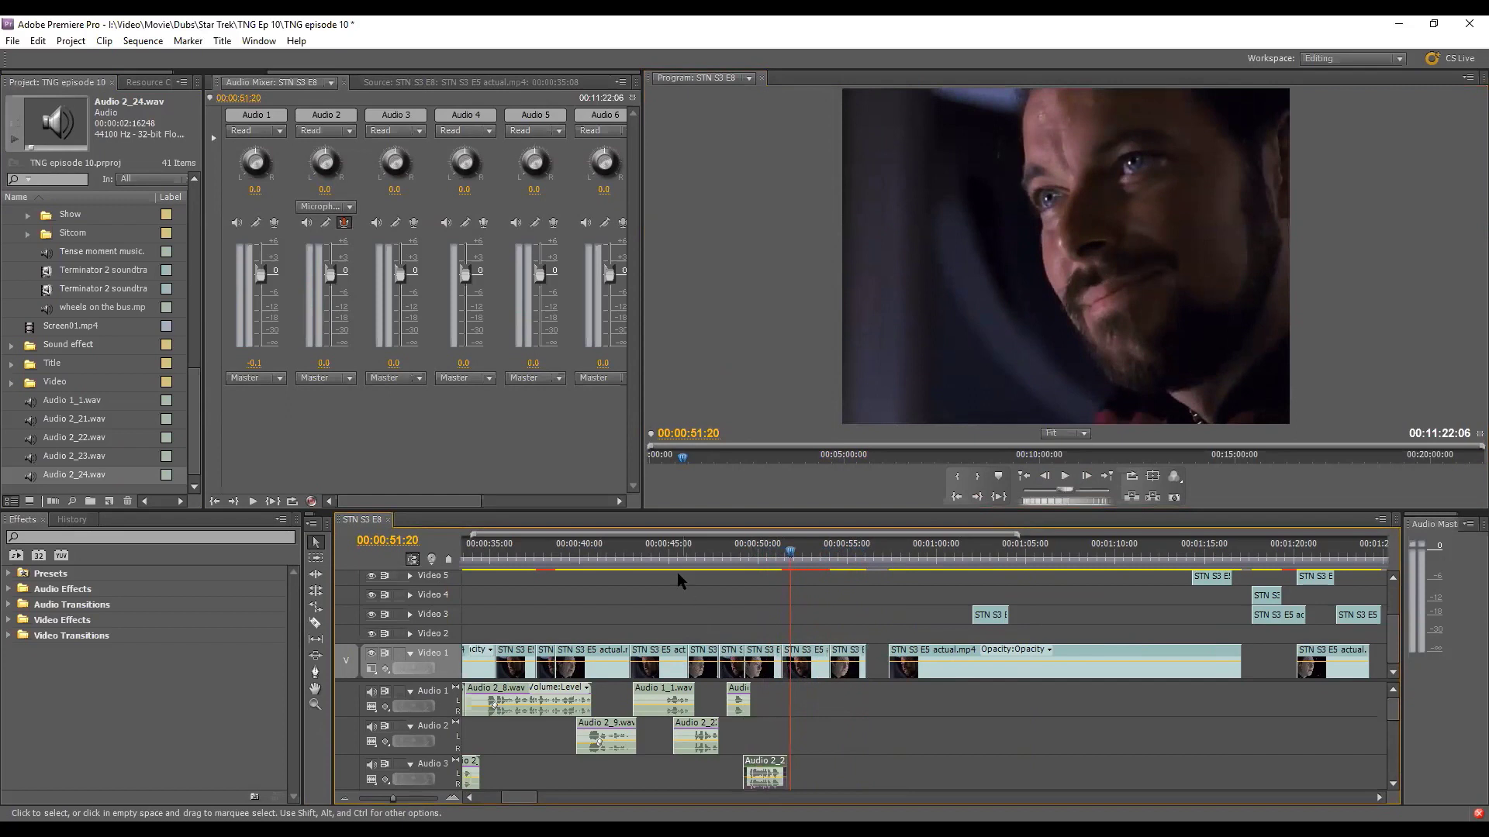
left_click(665, 549)
left_click(1064, 477)
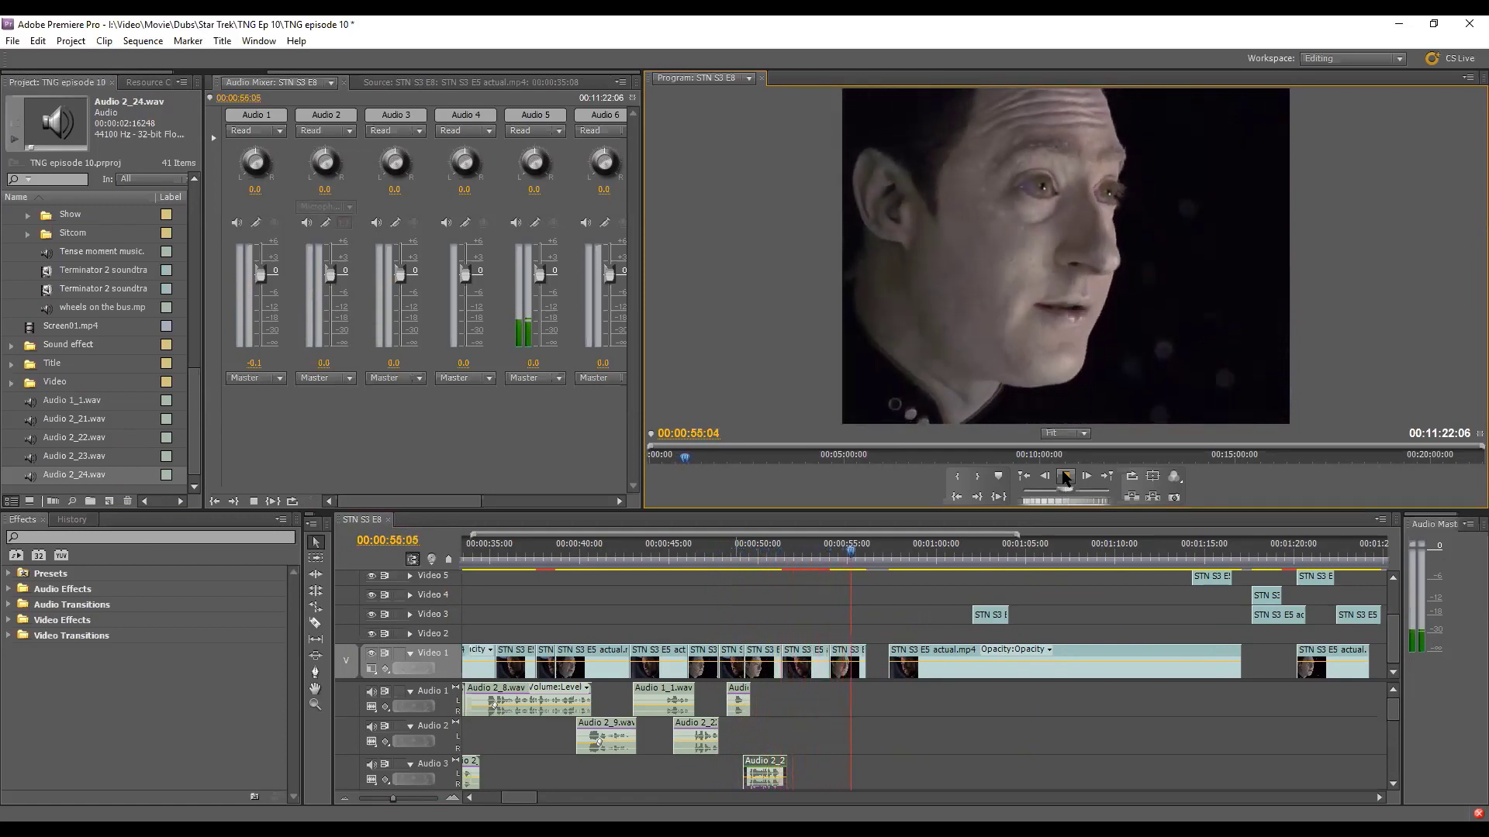
key("space")
Record a new dialogue take on Audio 2 starting from 00:00:49:05
left_click(784, 555)
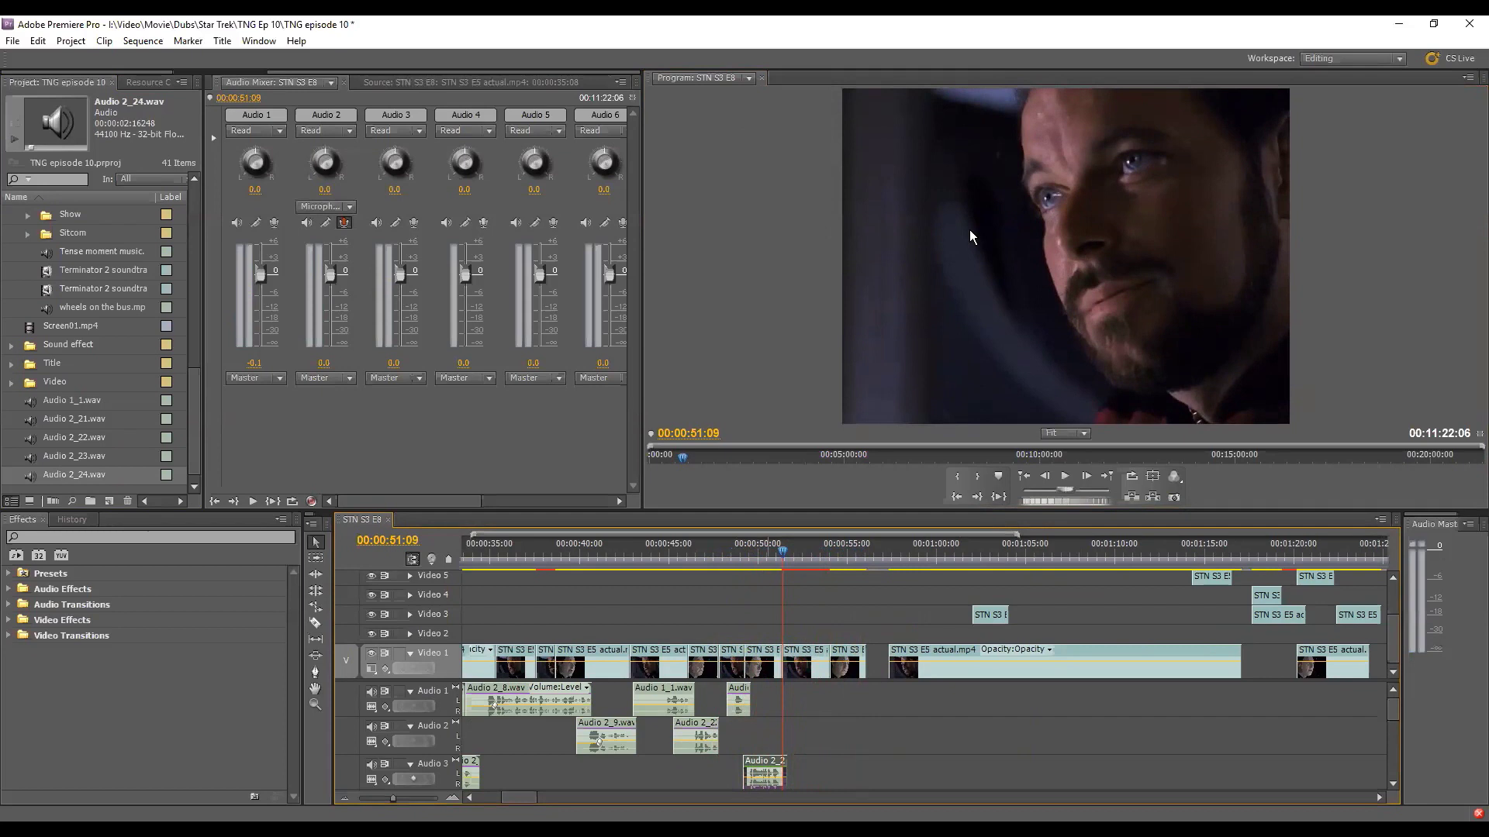
left_click(744, 553)
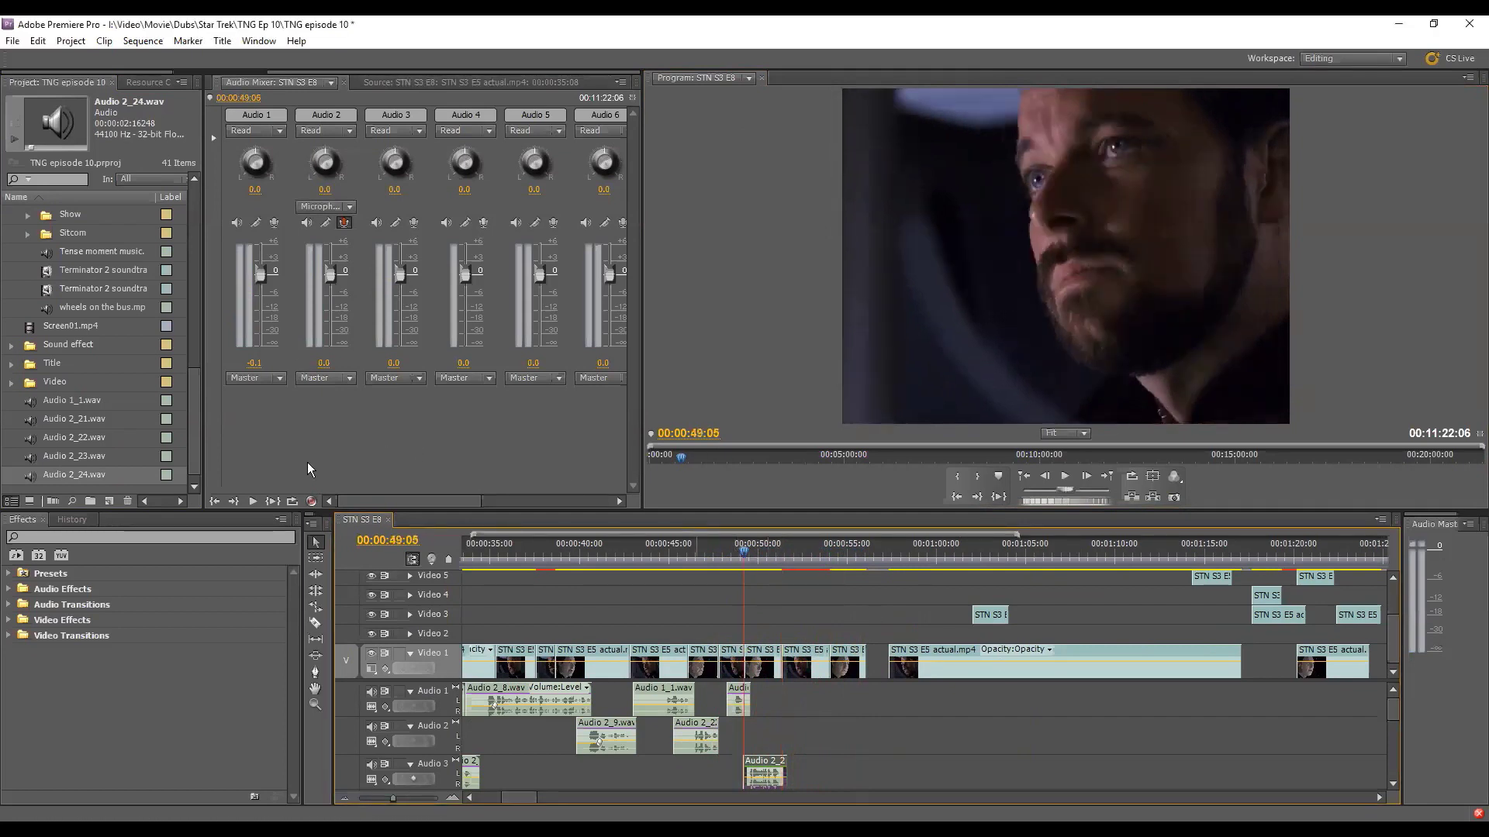
left_click(312, 502)
left_click(253, 501)
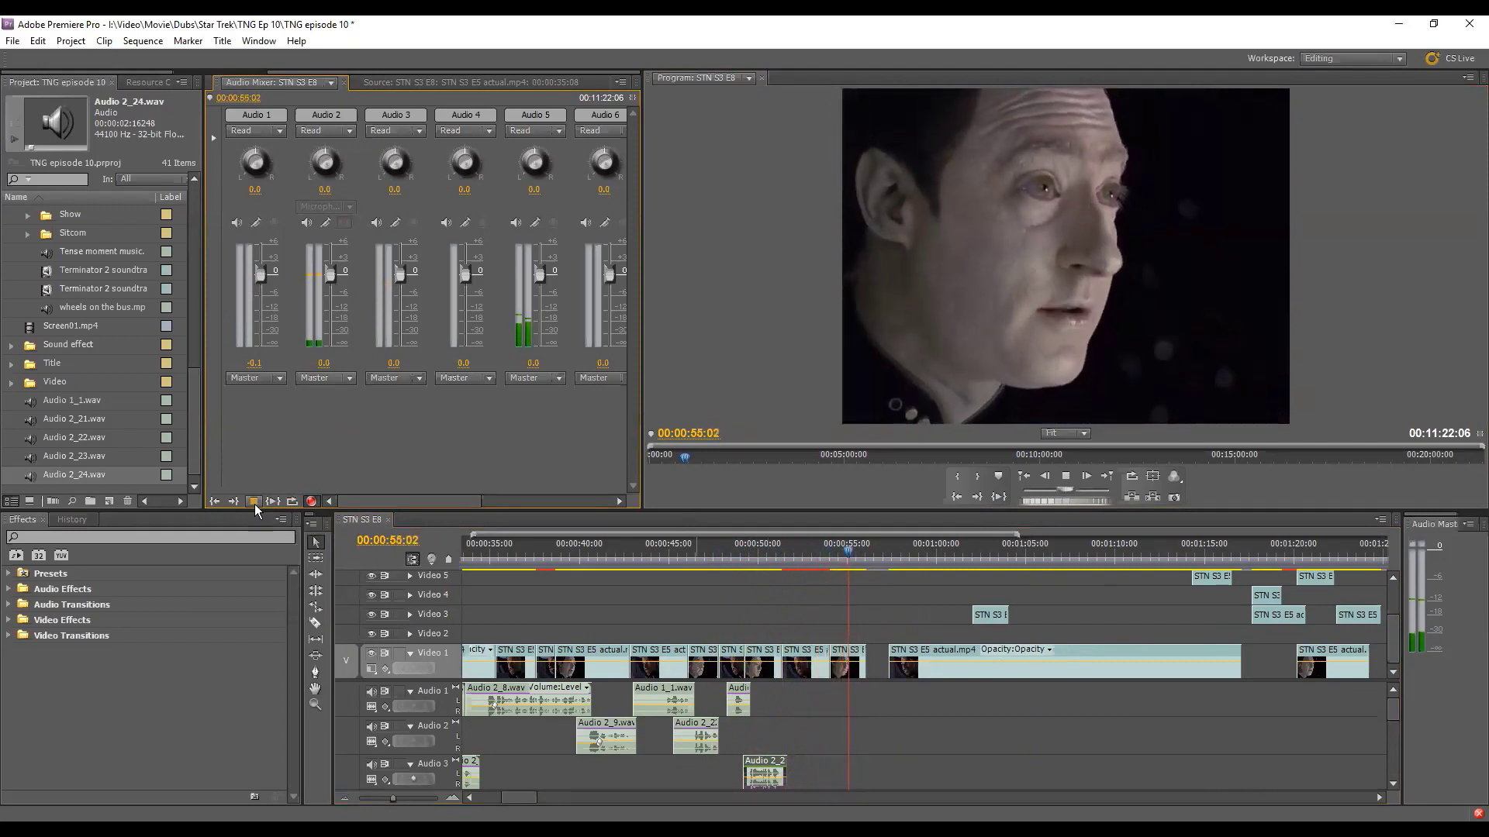
left_click(253, 502)
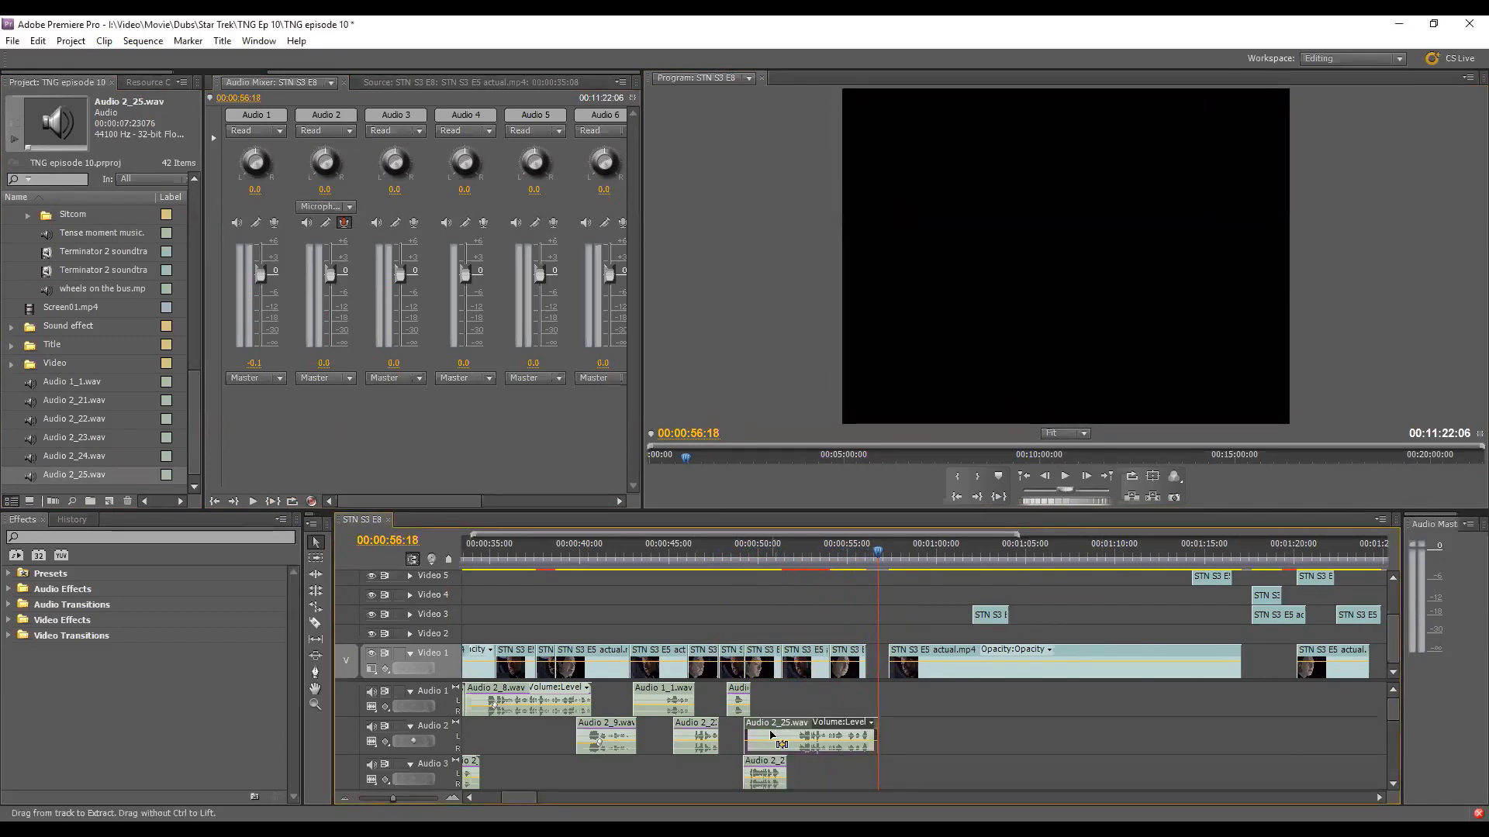
Trim the start of Audio 2_25.wav, shift it slightly earlier, and play it against the close-up
left_click_drag(748, 718, 797, 600)
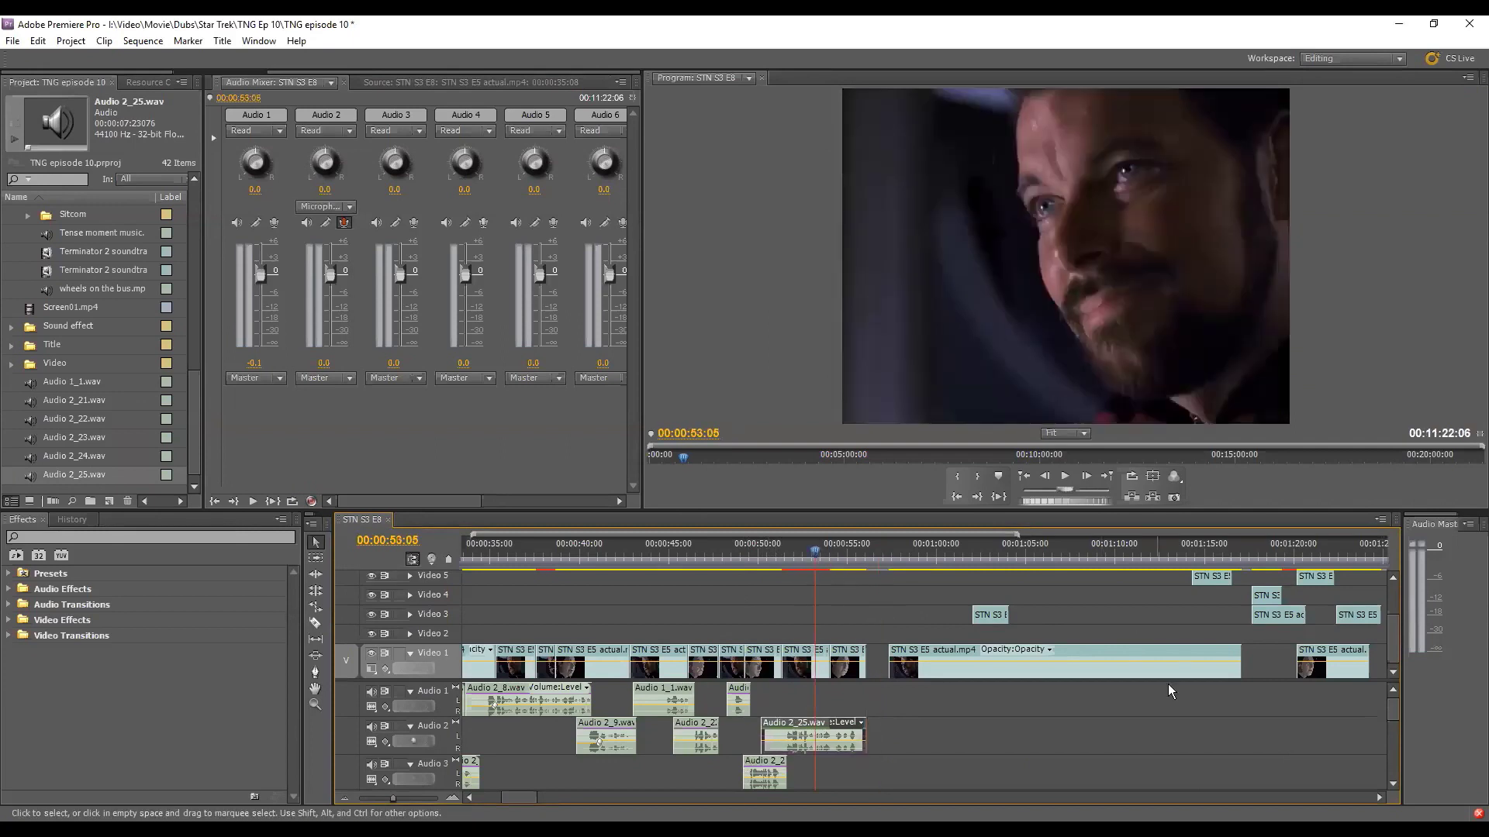
left_click(1065, 476)
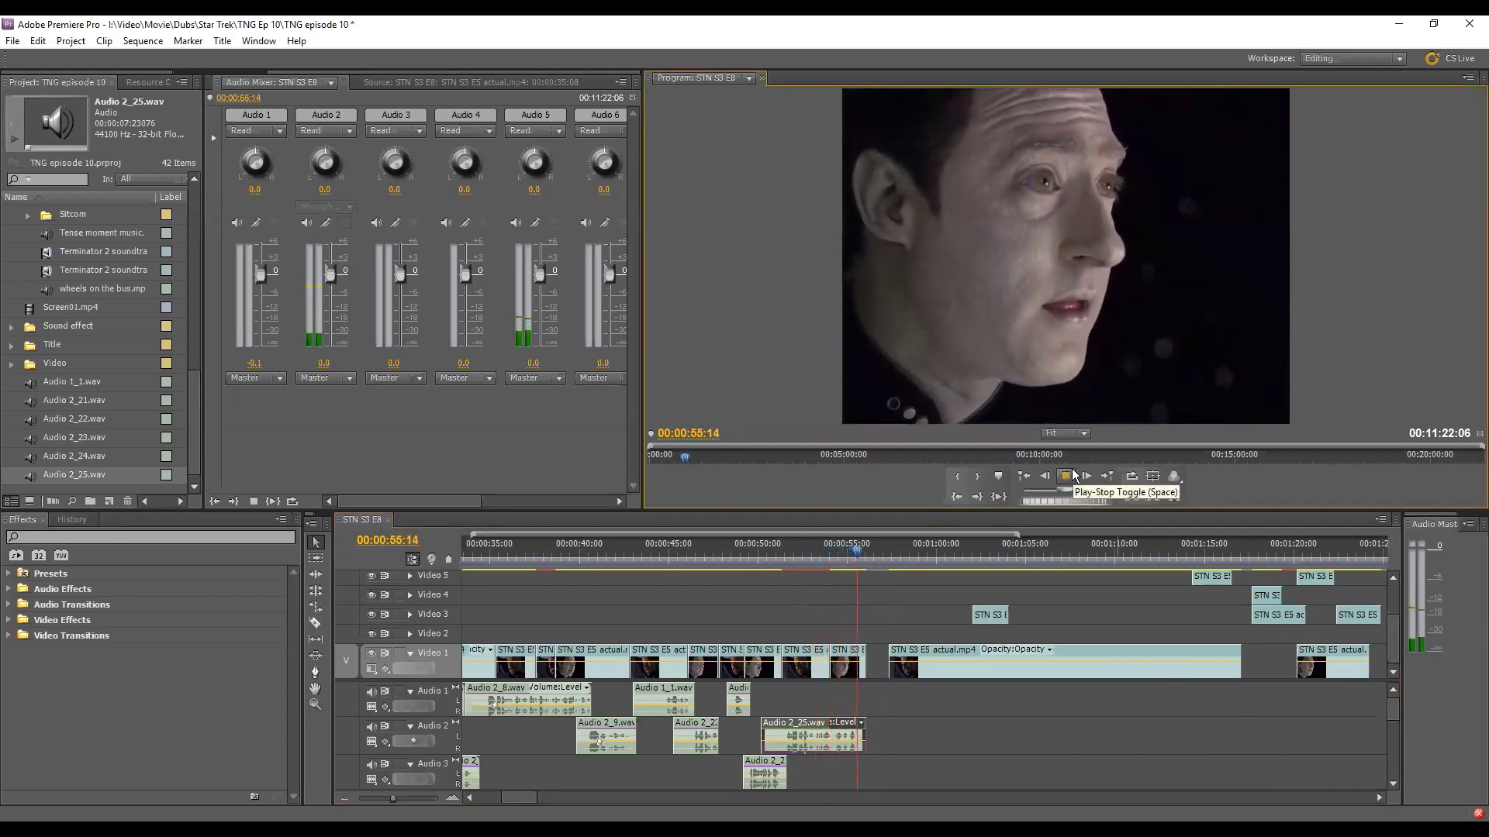
left_click(827, 549)
left_click_drag(828, 550, 766, 567)
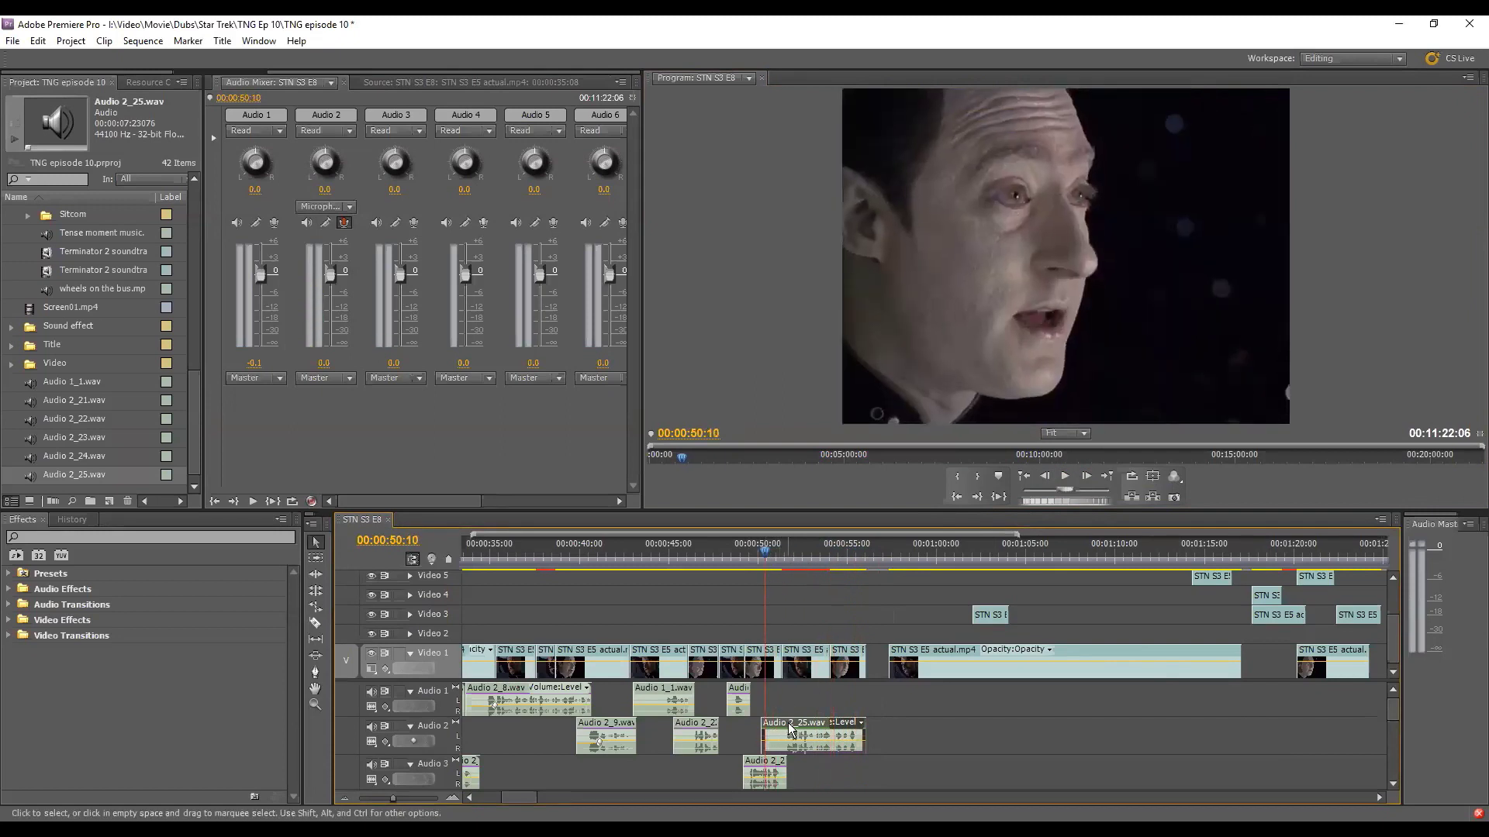
Shift Audio 2_25.wav slightly later and replay the close-up from about 00:00:53 and 00:00:54:15 to check the lip sync
left_click_drag(791, 728, 795, 729)
left_click(819, 550)
left_click(1066, 477)
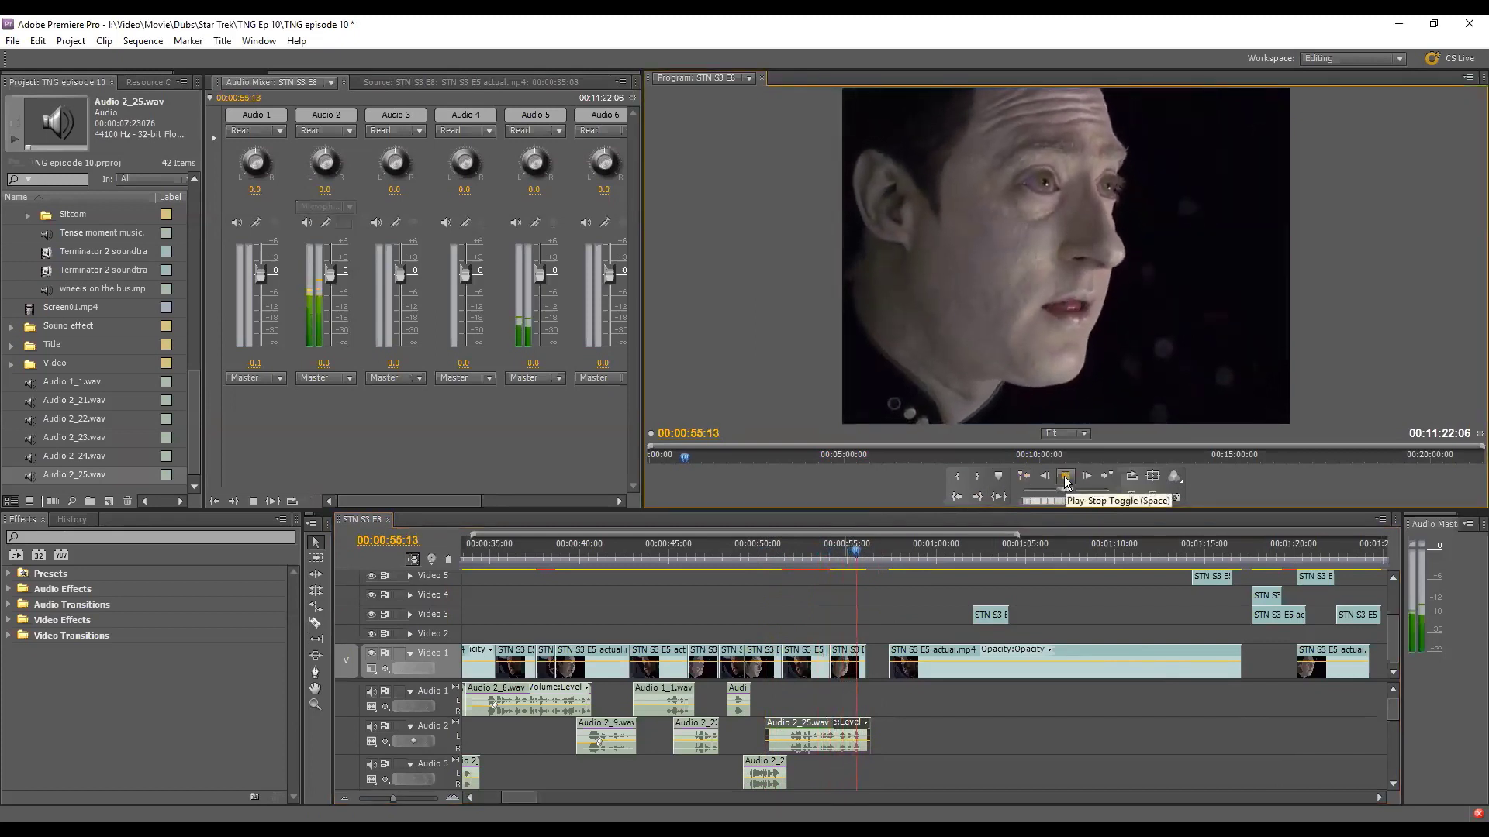
left_click(814, 552)
left_click_drag(816, 555, 842, 568)
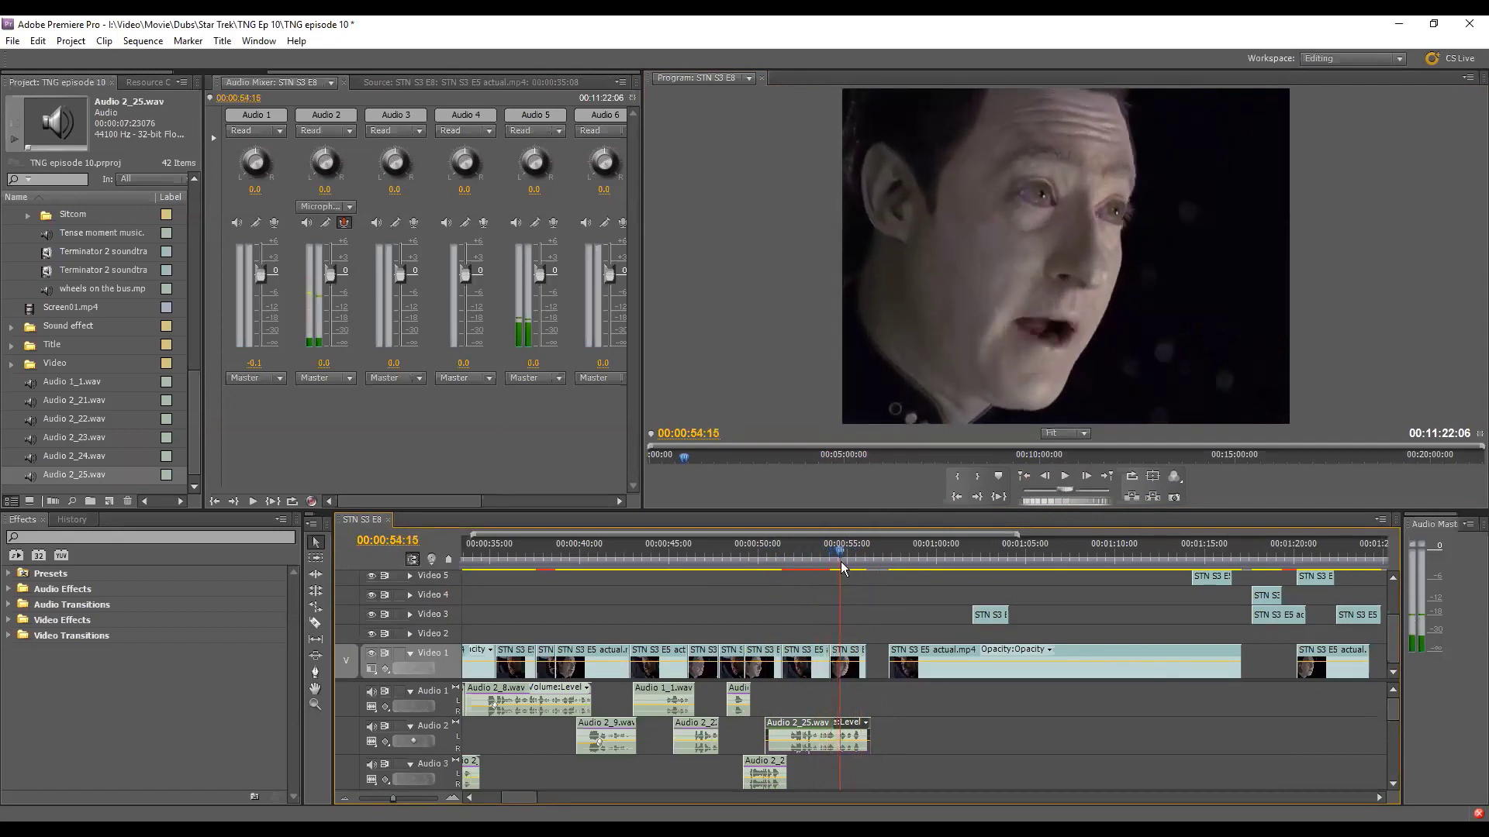
left_click(1065, 476)
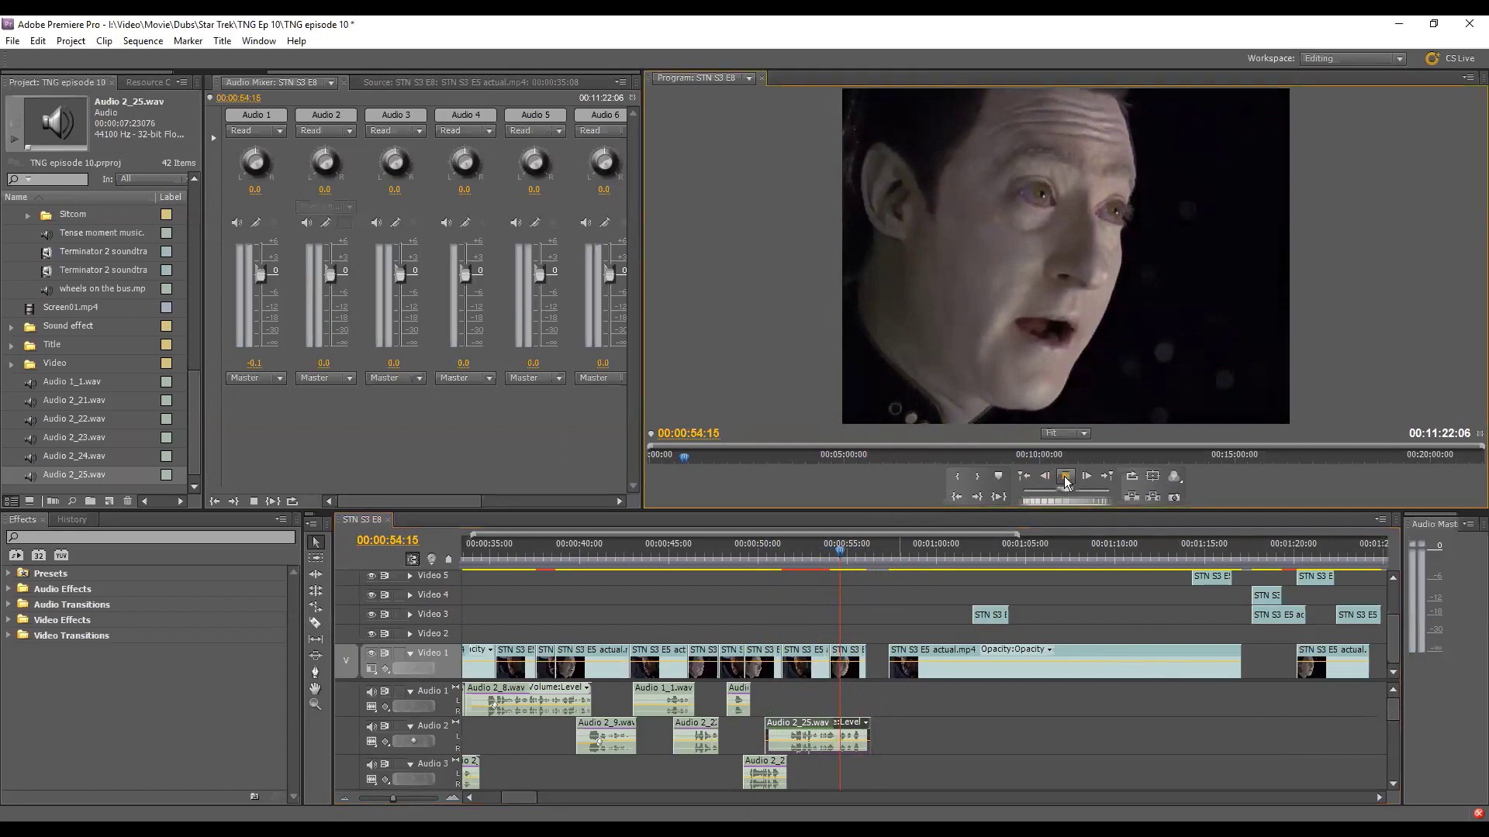
key("space")
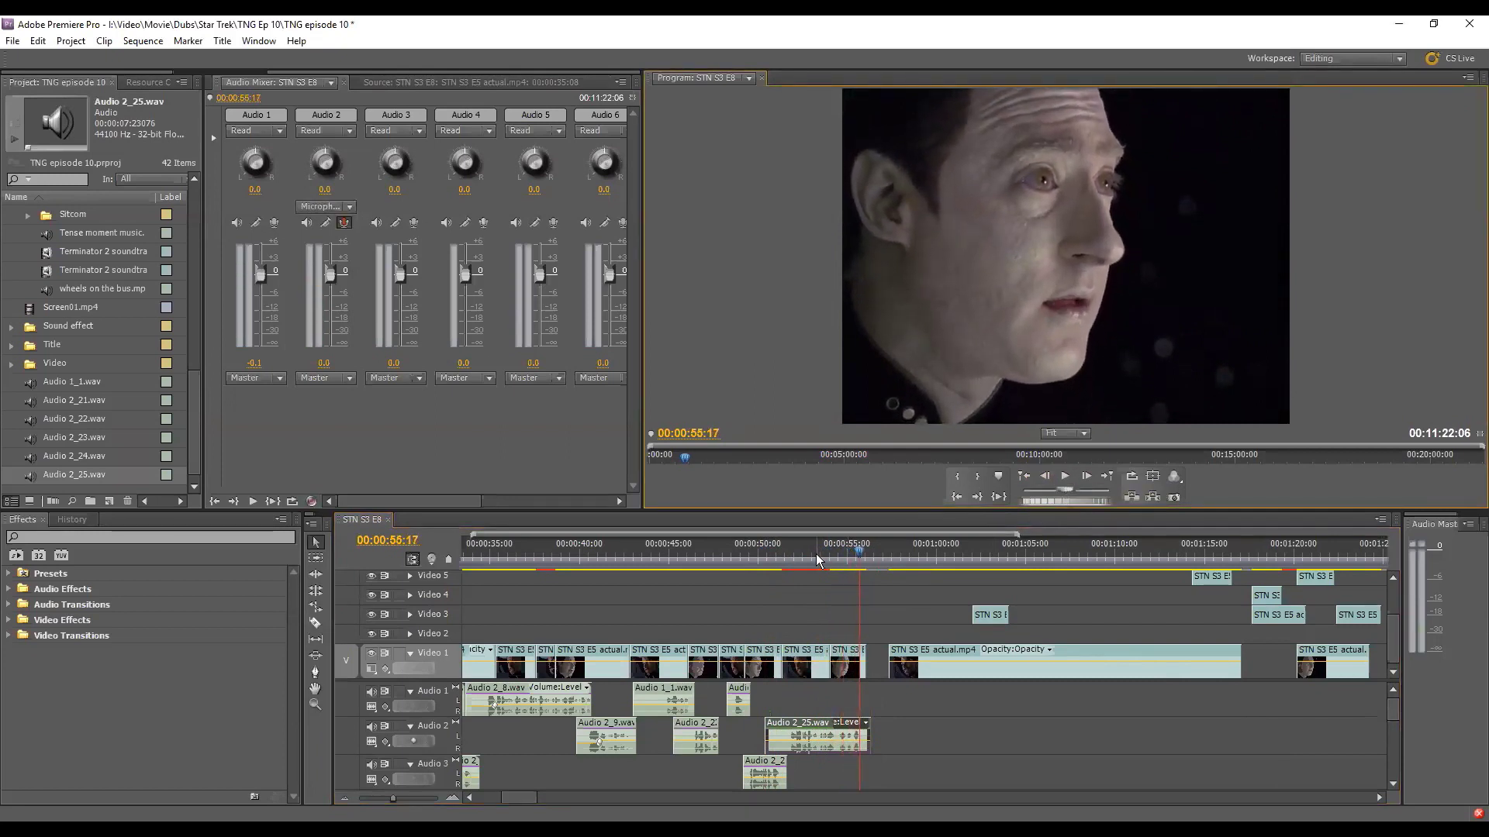
Adjust the close-up's position, move Audio 2_25.wav slightly earlier to match the lips, and play the scene from about 00:00:44
left_click_drag(836, 646, 840, 650)
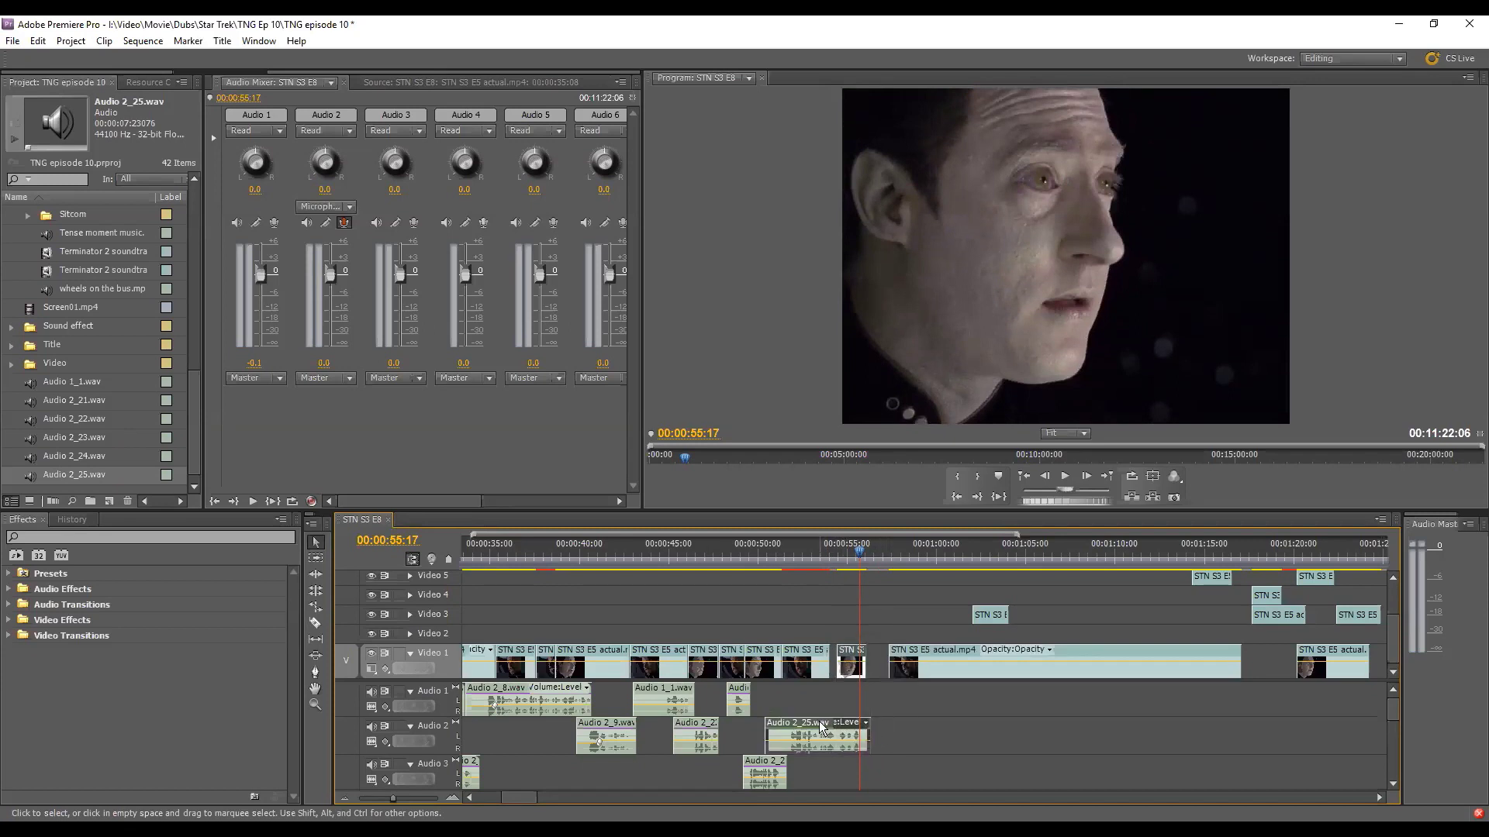
left_click_drag(681, 556, 660, 558)
left_click(1065, 476)
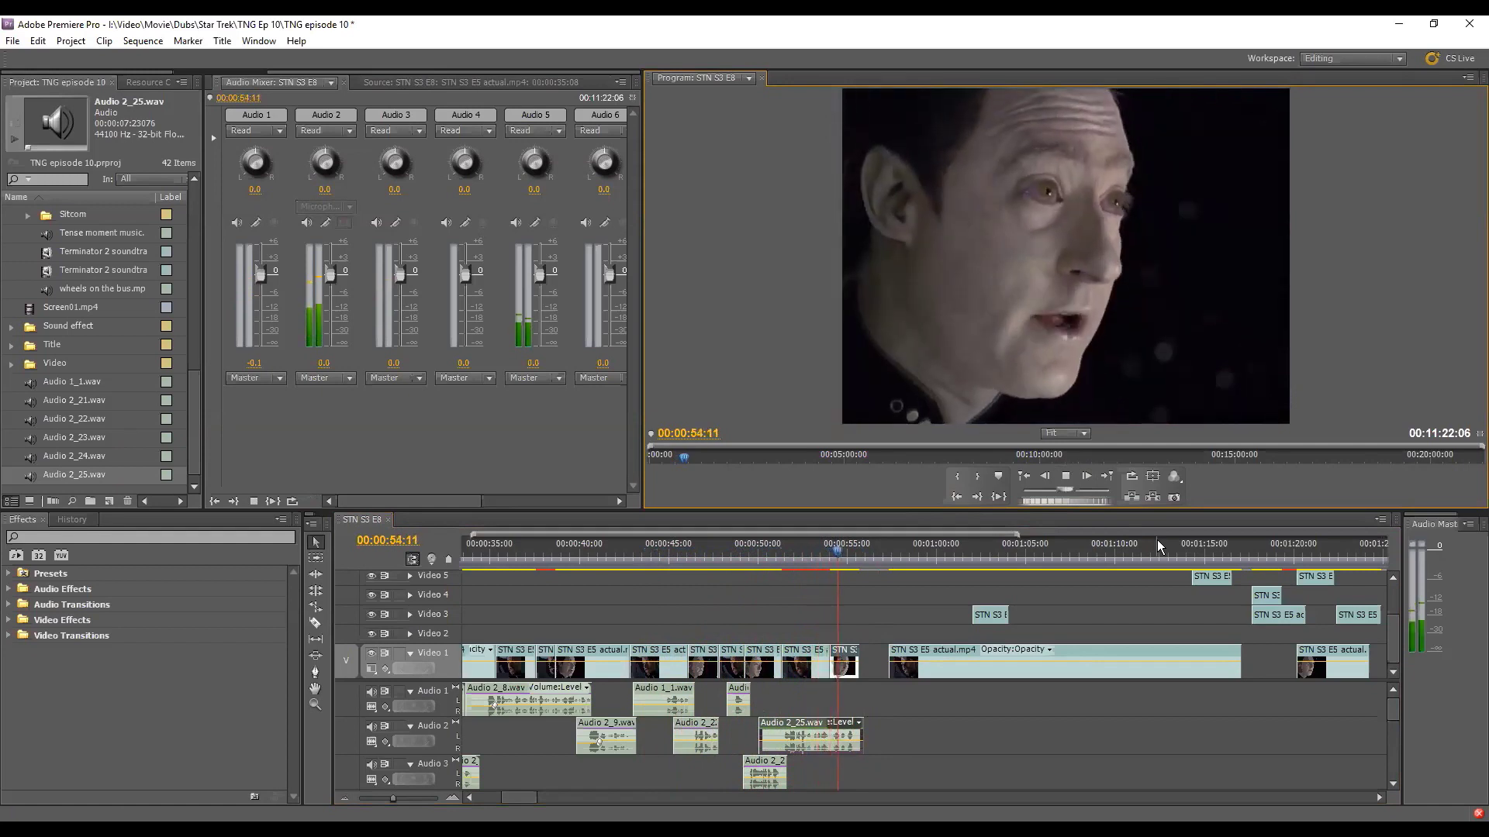
Review the scene around 00:00:47:18, then play the reaction shot and close-up from 00:00:51:15
left_click_drag(805, 552, 719, 540)
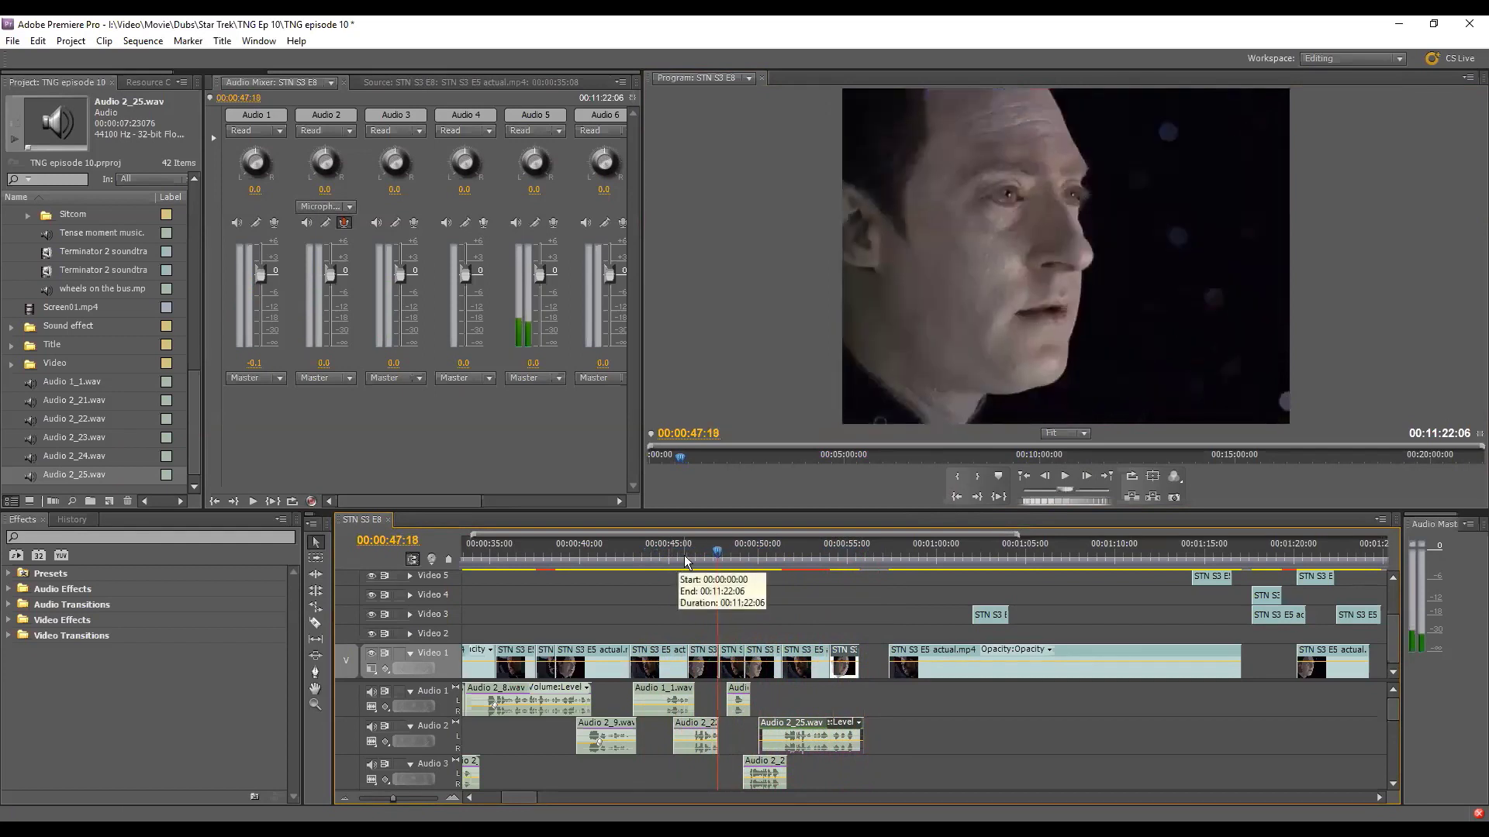
left_click(689, 554)
left_click_drag(690, 560, 788, 549)
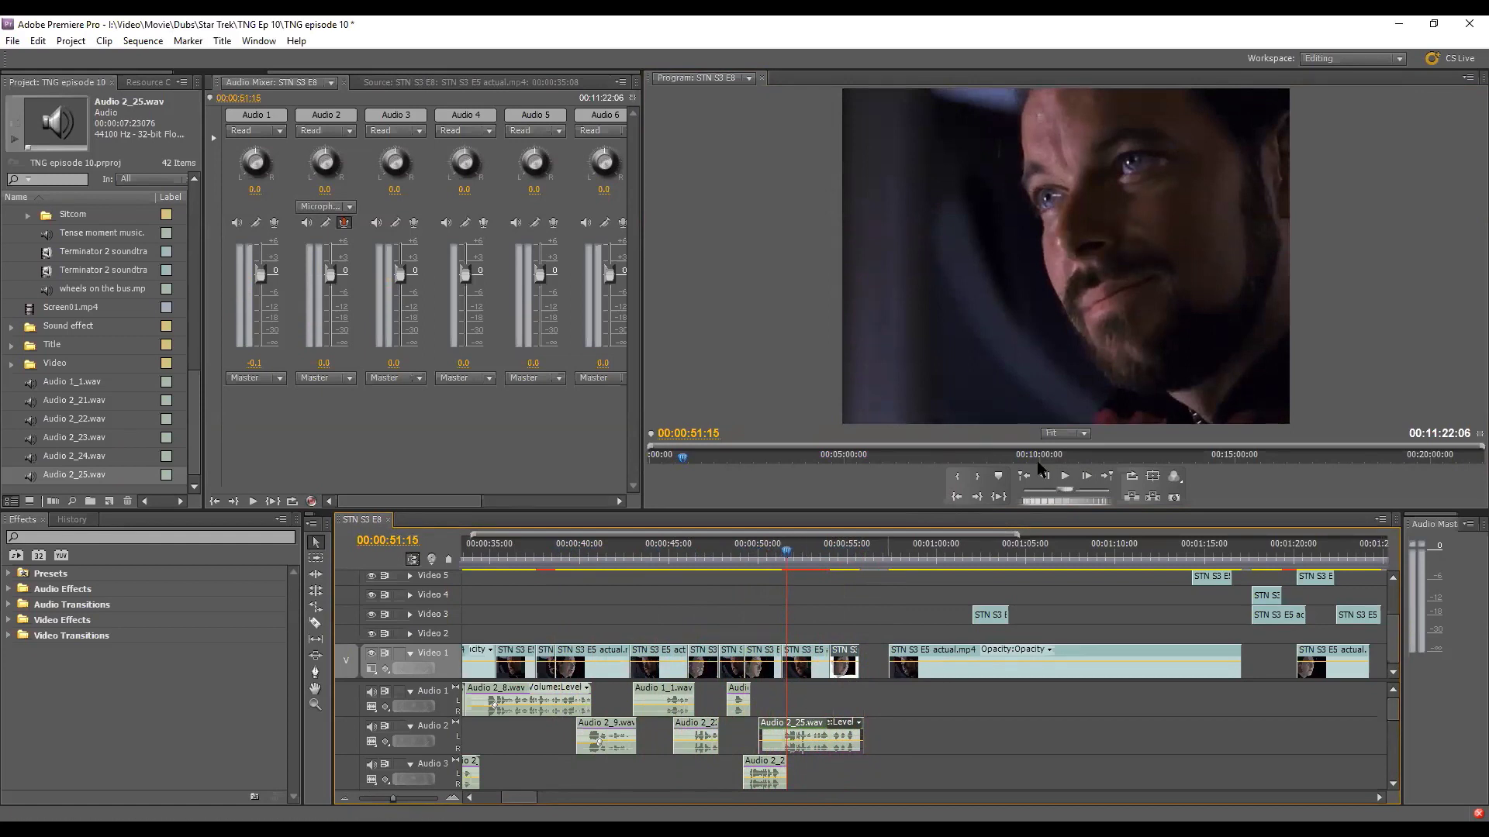
left_click(1066, 477)
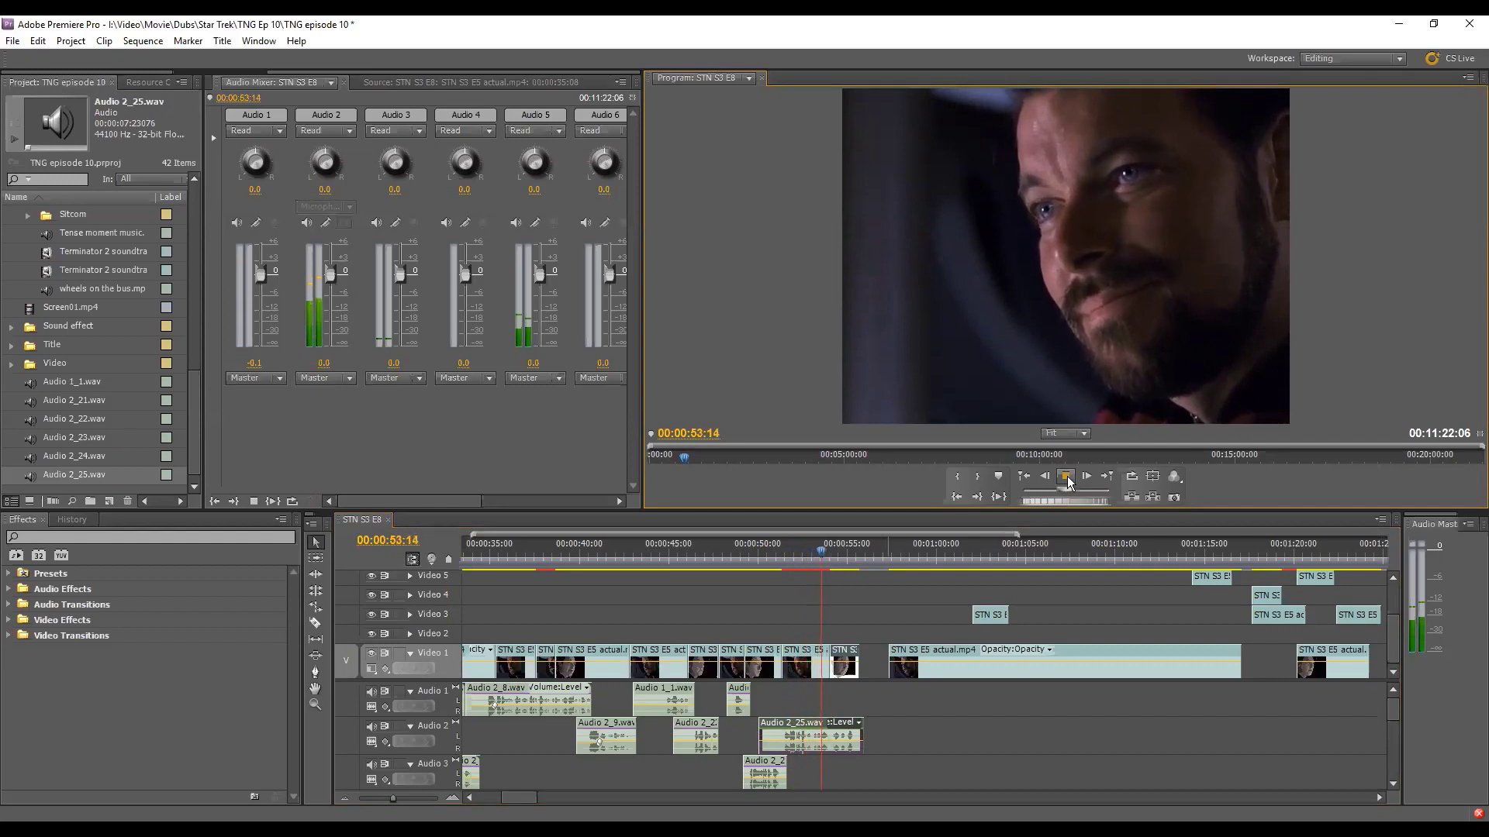
left_click(1067, 477)
Record a new dialogue take from the microphone on Audio 1, starting from 00:00:51:10
left_click(782, 553)
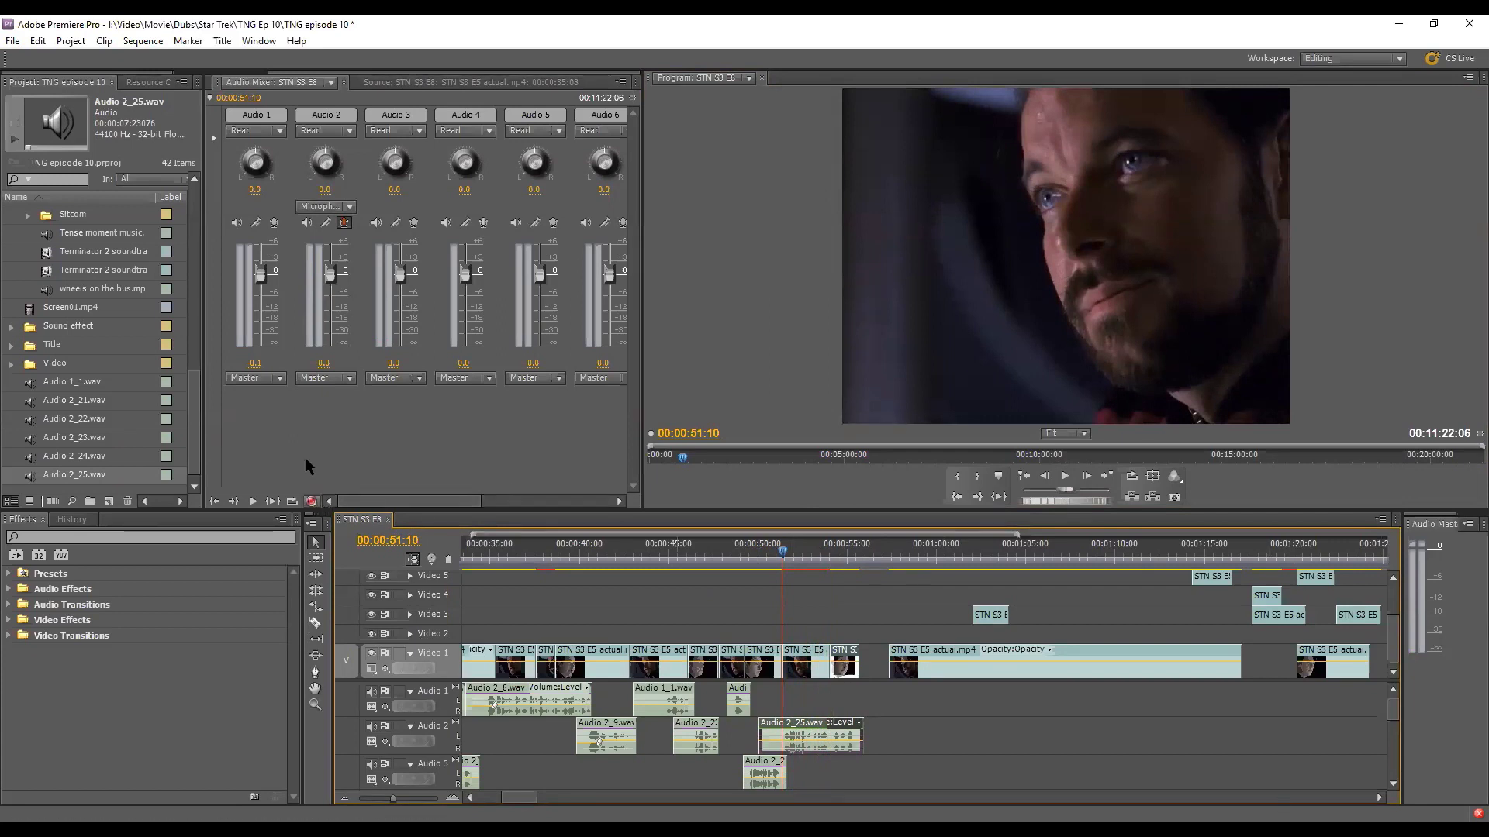
left_click(345, 222)
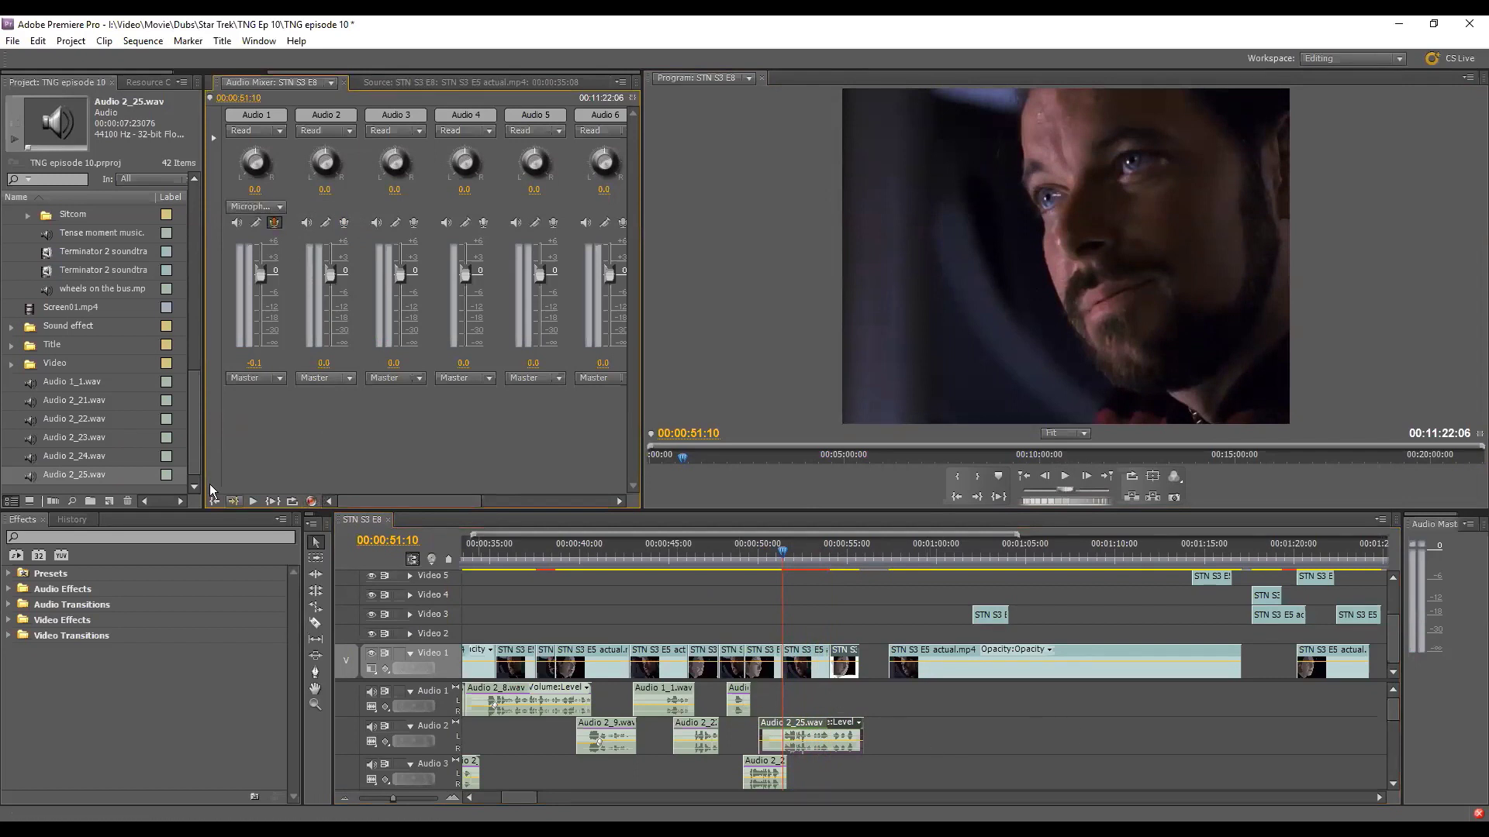
left_click(253, 503)
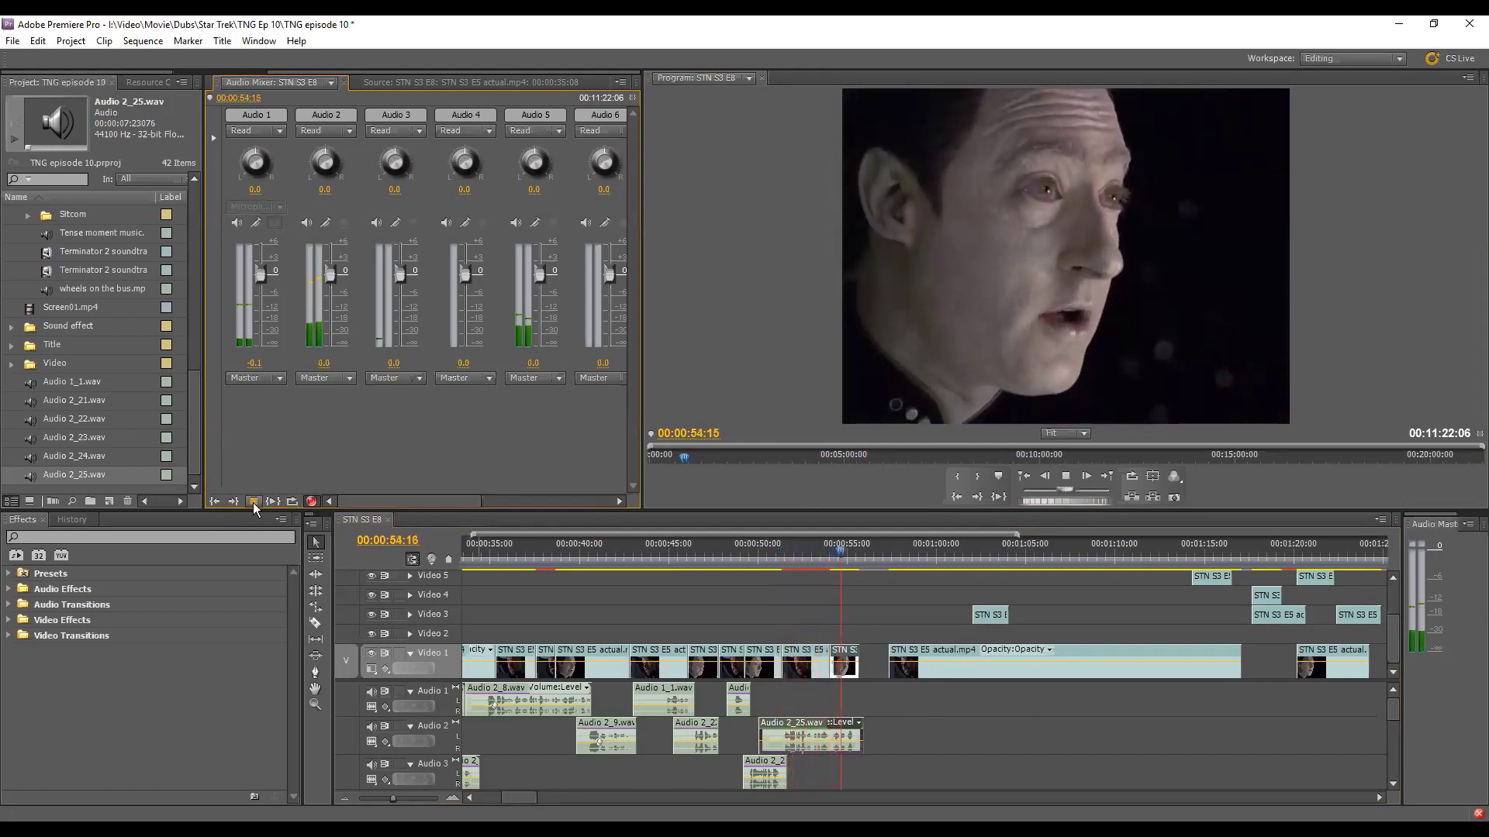
left_click(253, 503)
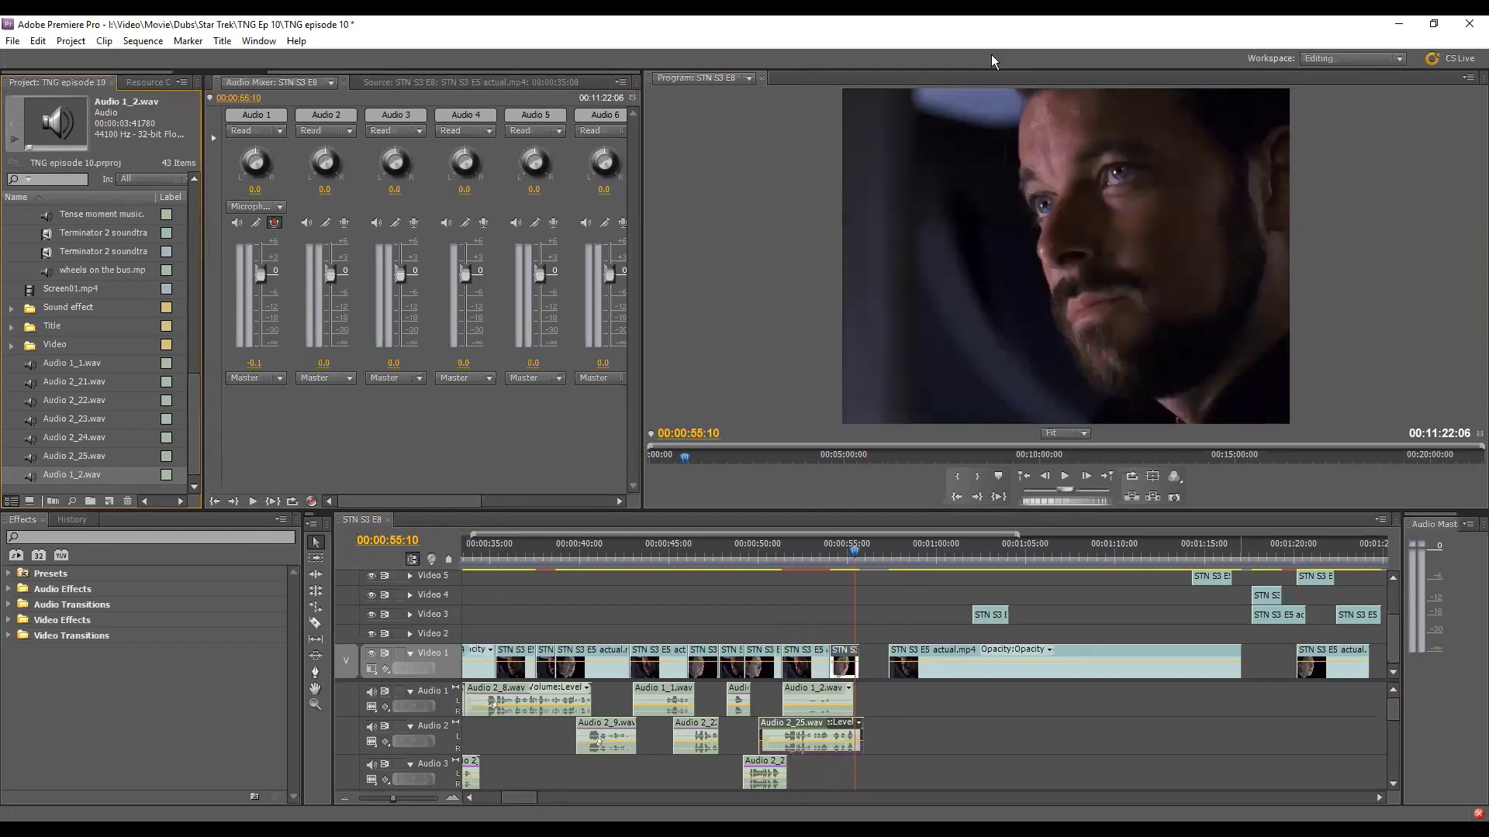
Trim the end of Audio 1_2.wav, set its volume level to -4.0 dB, and play the scene from 00:00:49:07
left_click(801, 695)
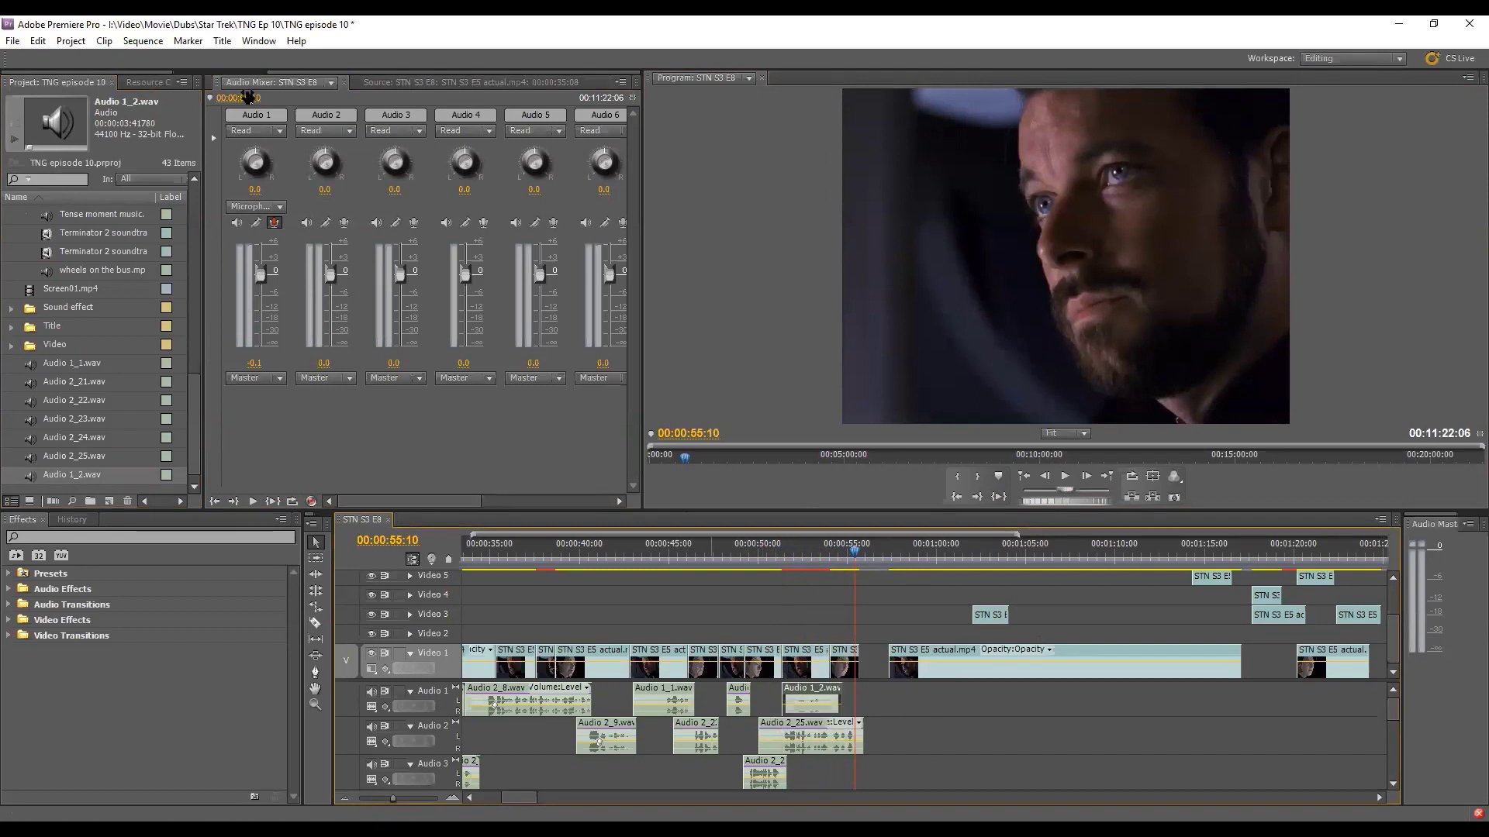
left_click(499, 80)
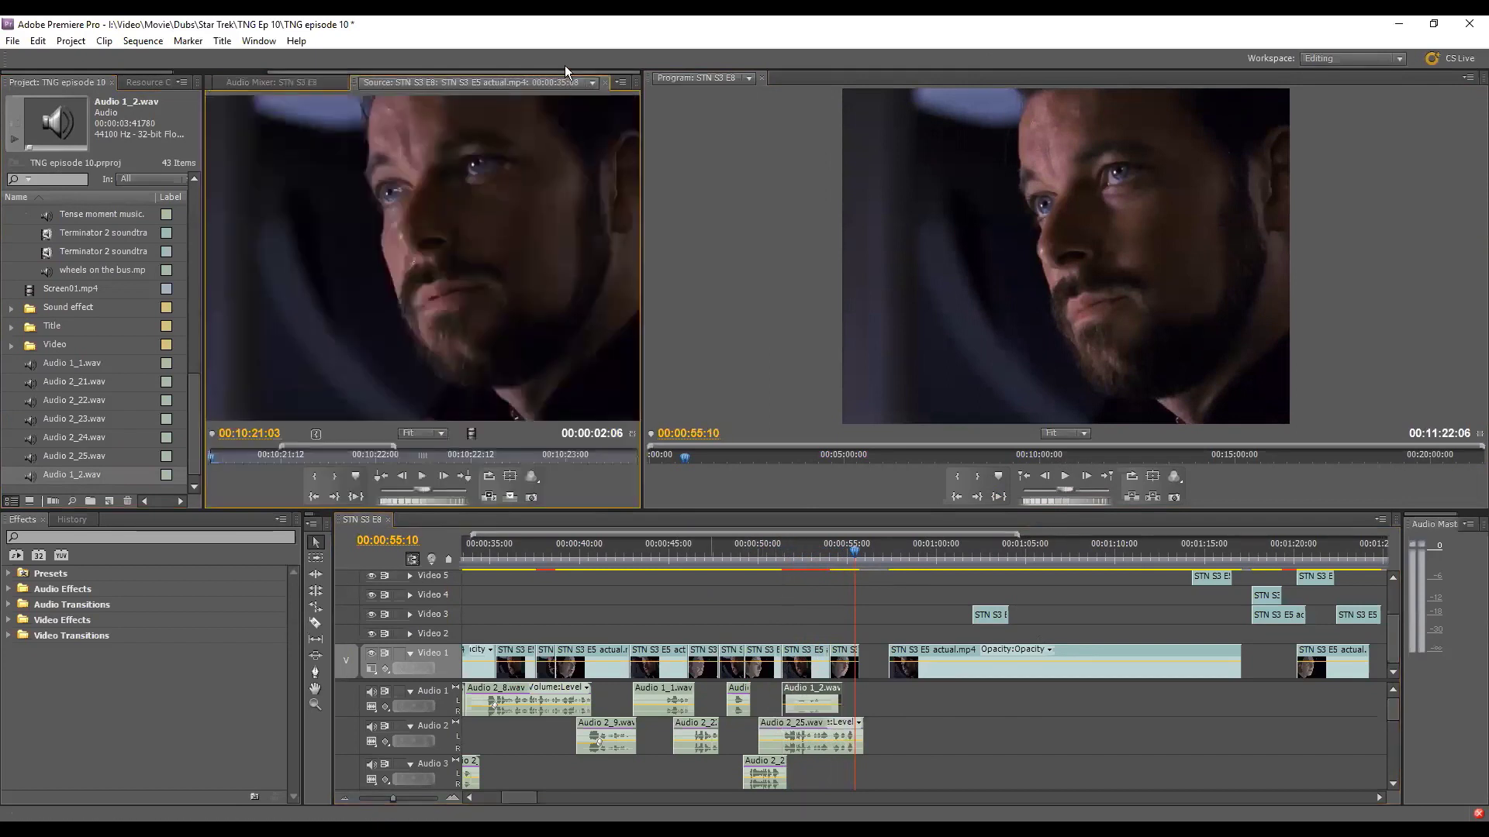
left_click(604, 81)
left_click(259, 80)
left_click(214, 134)
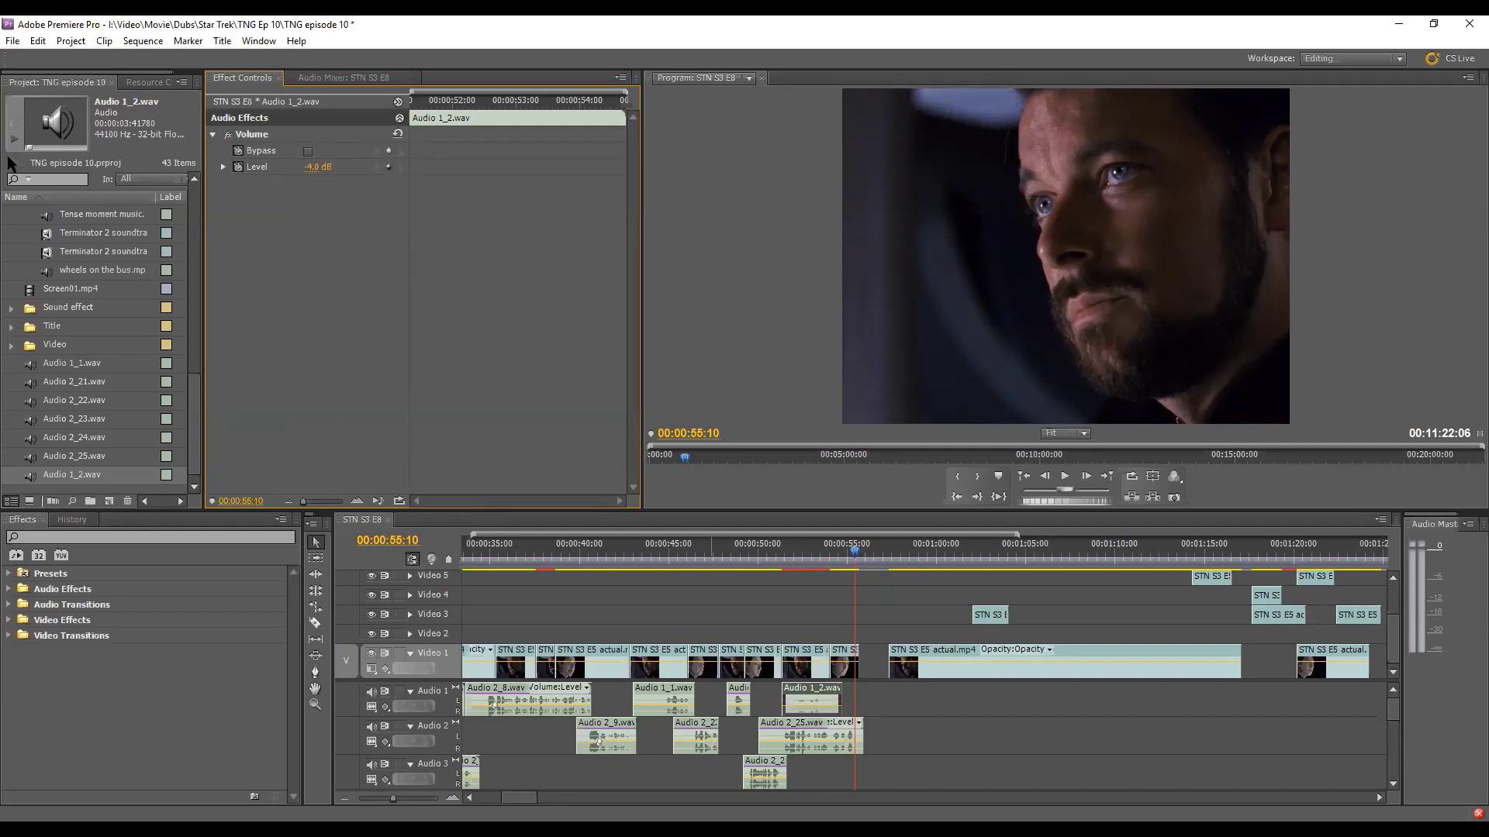
left_click(745, 552)
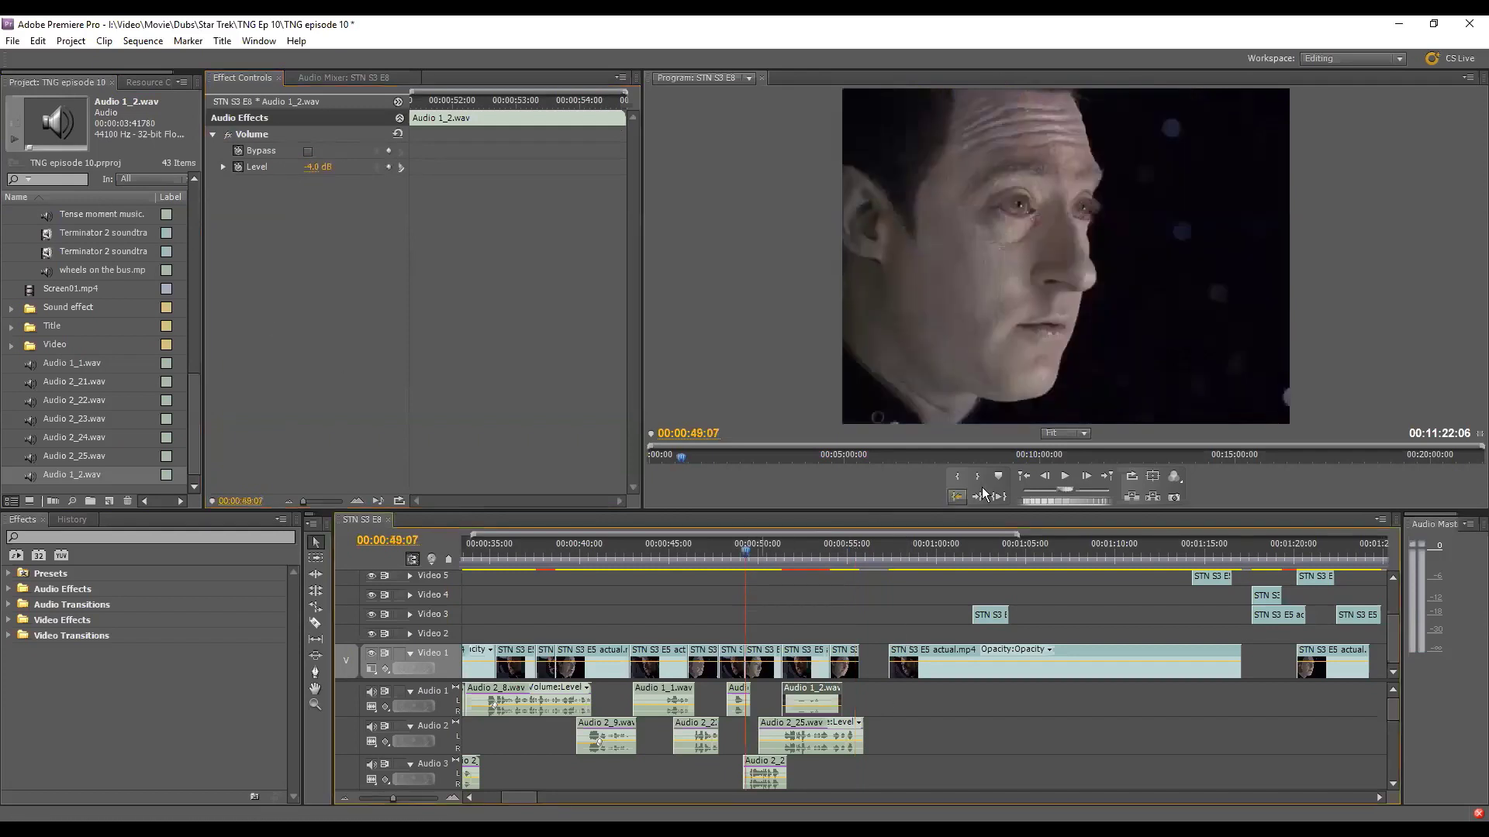
left_click(1066, 476)
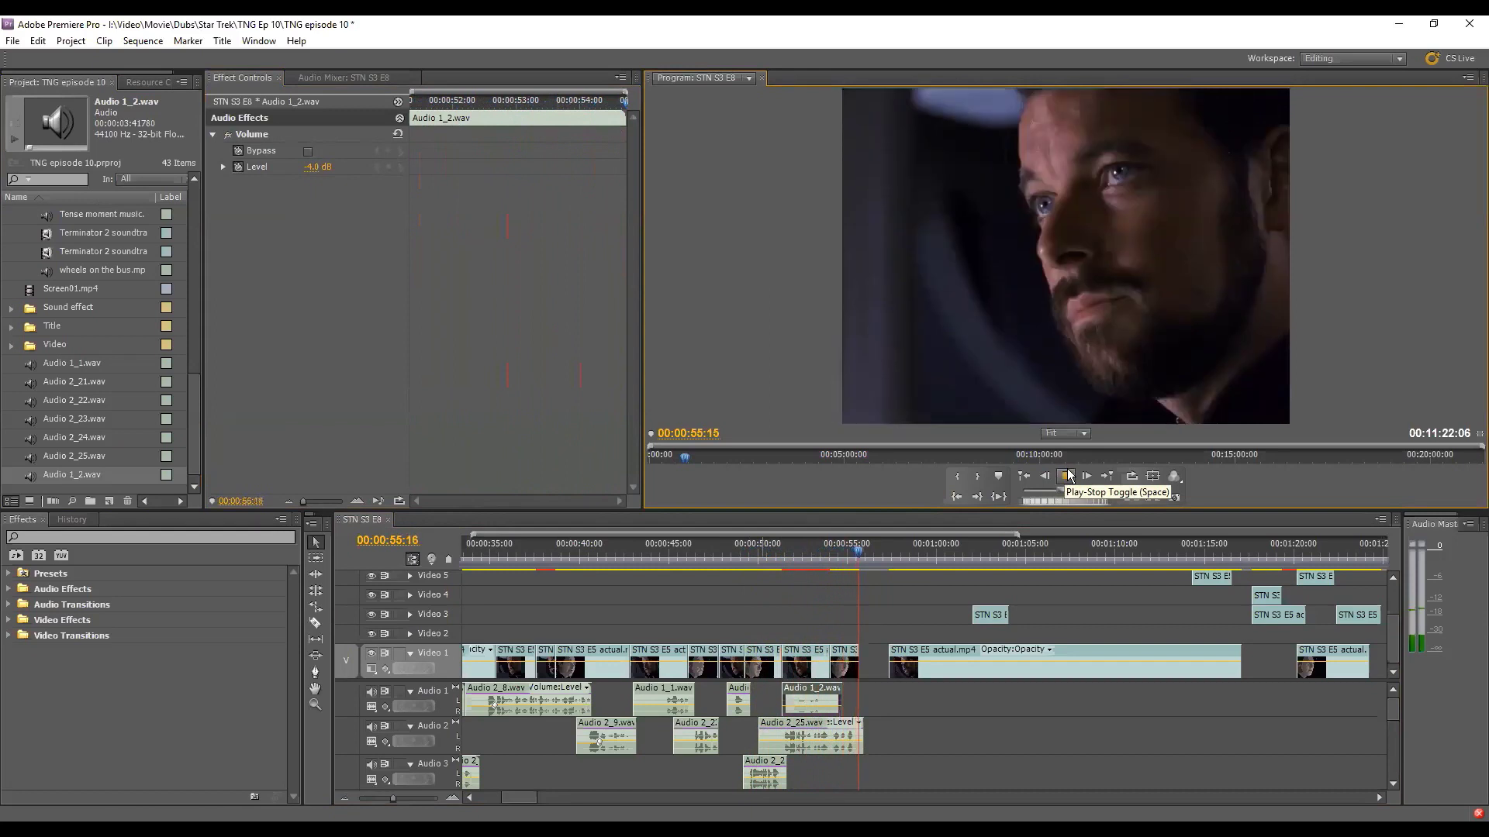
Inspect the frames around 00:00:55:09 and extend that Video 1 shot's end to close the gap before the next clip
left_click(867, 562)
left_click(856, 549)
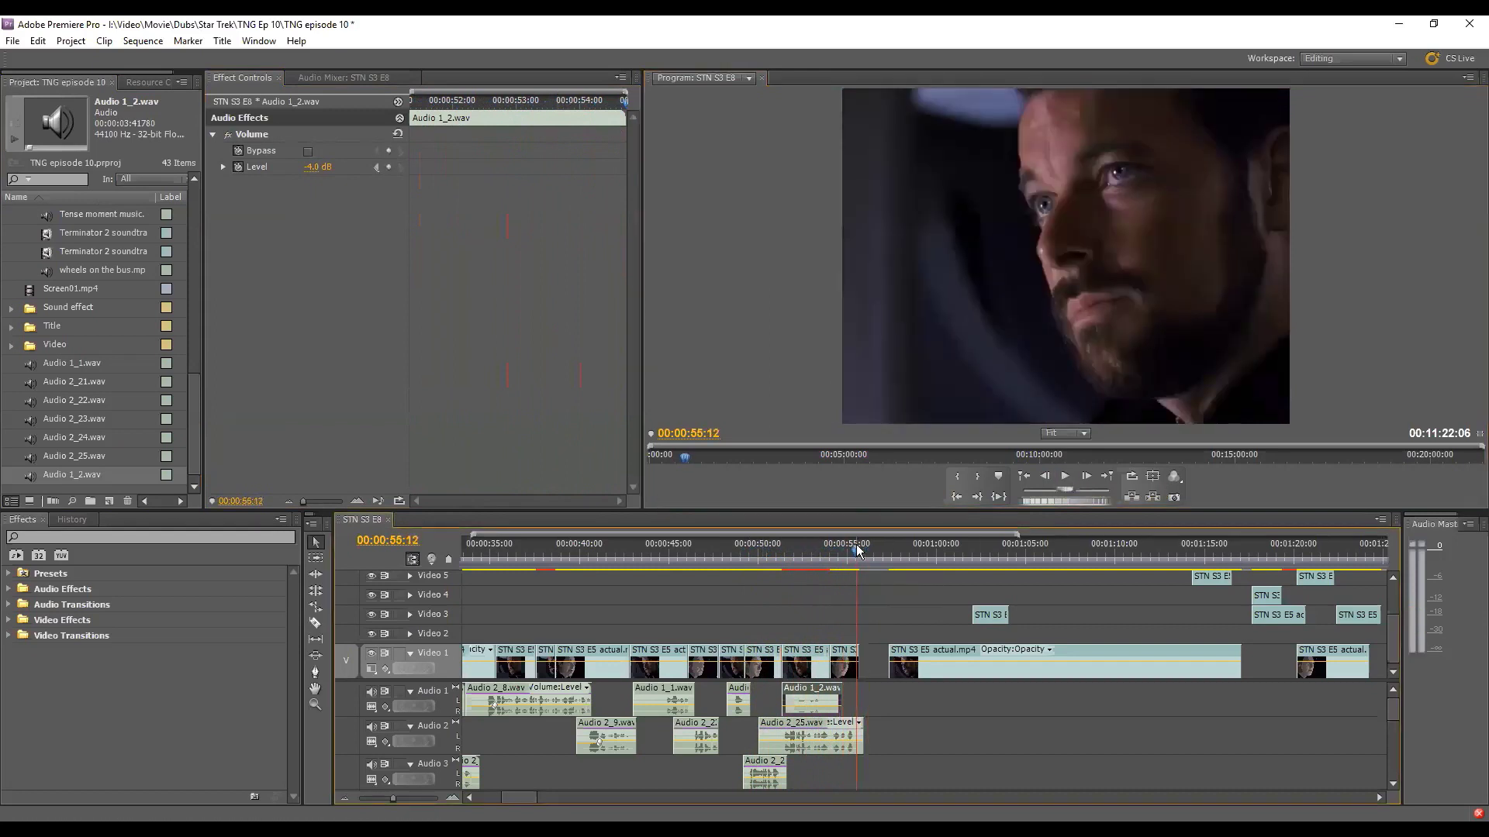
key("Left")
key("Left")
key("Left")
key("Left")
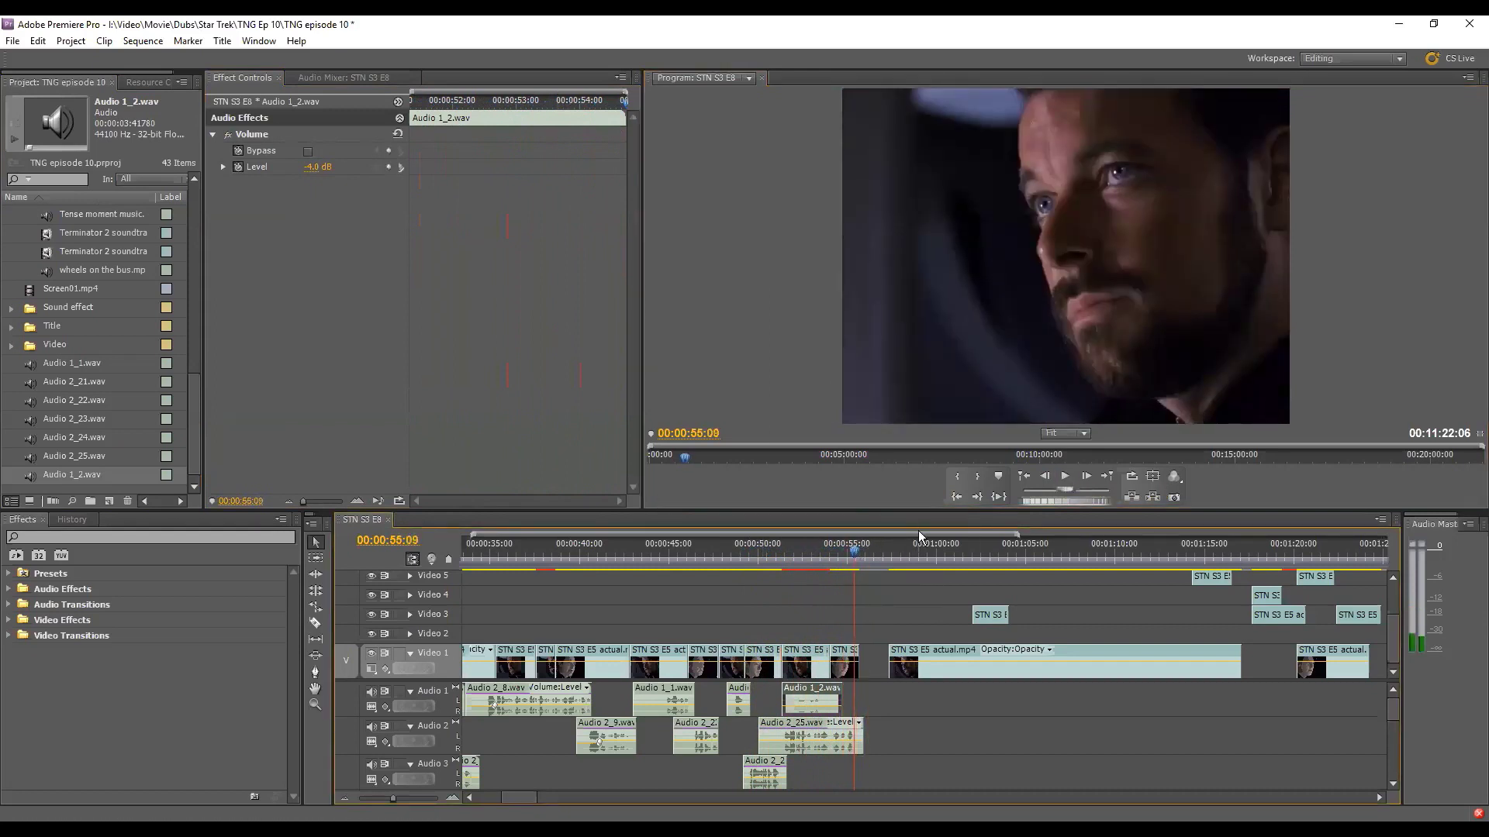
left_click_drag(859, 659, 886, 648)
Delete the short clip on Video 3 and shorten the long Video 1 clip that follows the extended shot
left_click(990, 615)
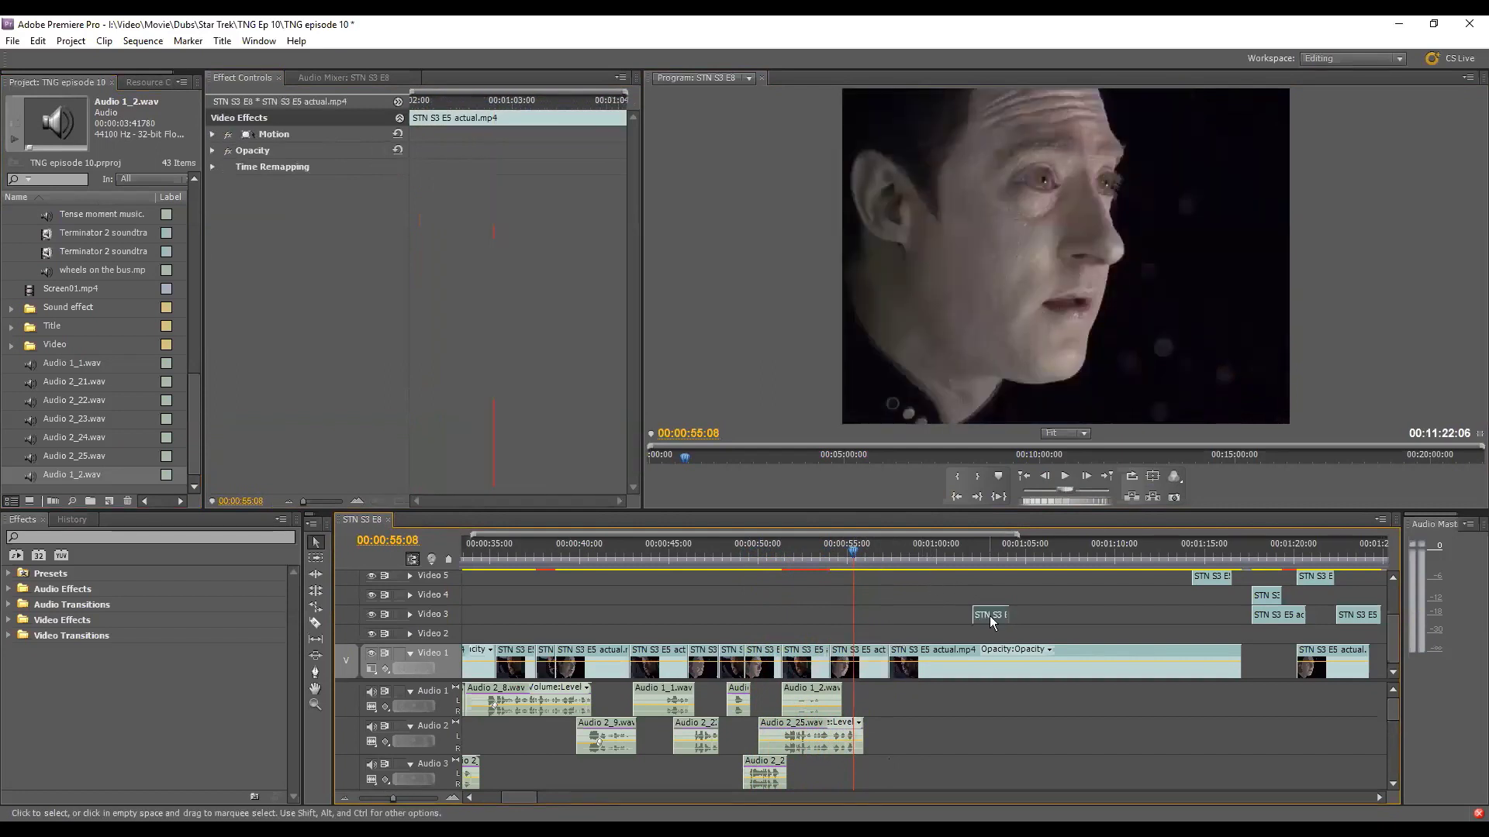
key("Delete")
left_click(894, 651)
mouse_move(896, 650)
left_mouse_down()
mouse_move(1136, 620)
mouse_move(913, 651)
left_mouse_up()
Replay the change between the two characters' shots from about 00:00:59 to 00:01:00:19 to locate the cut points
left_click(1064, 476)
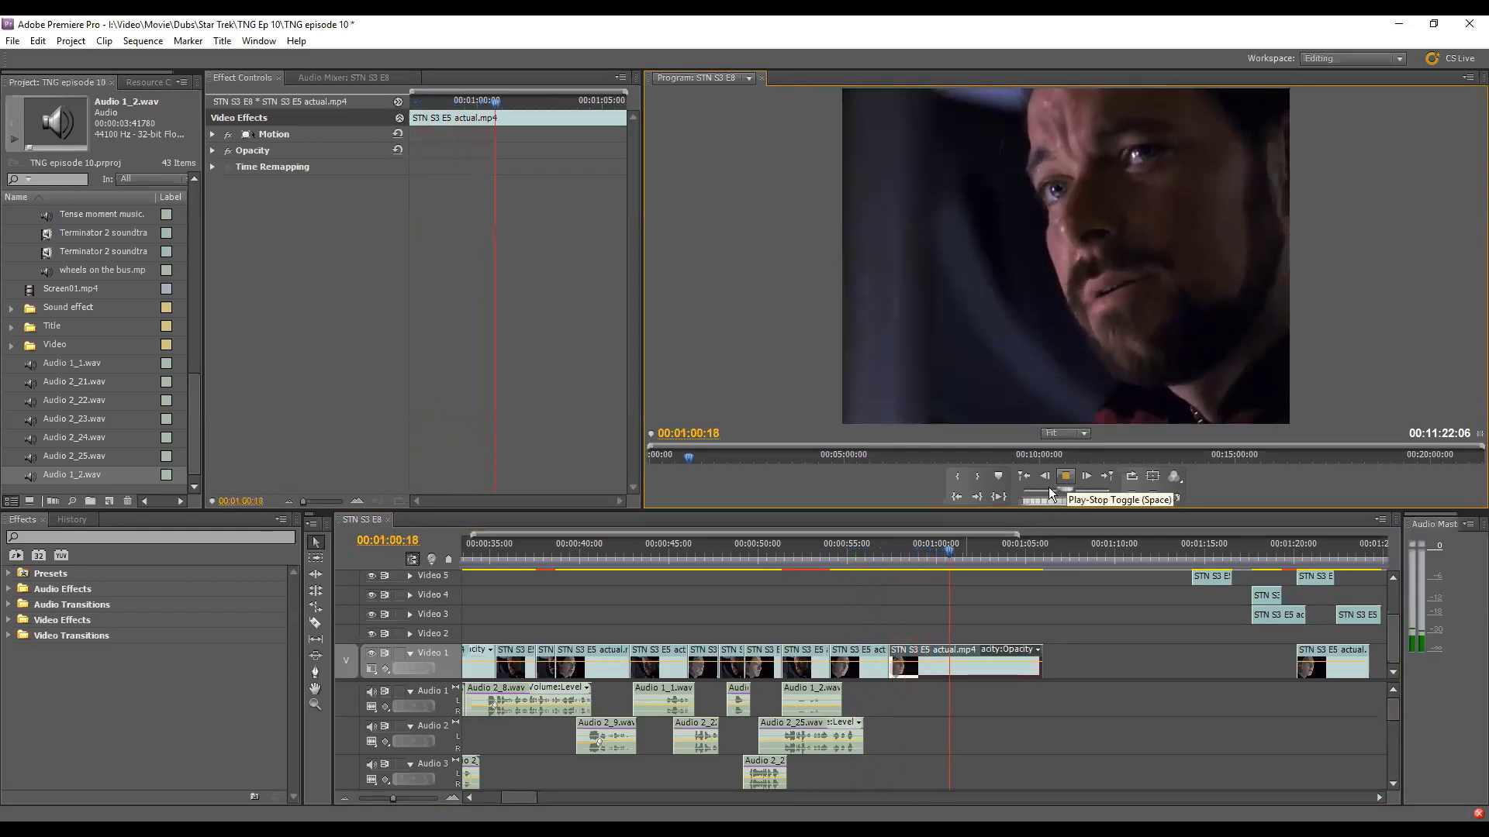
left_click(911, 554)
left_click(1067, 476)
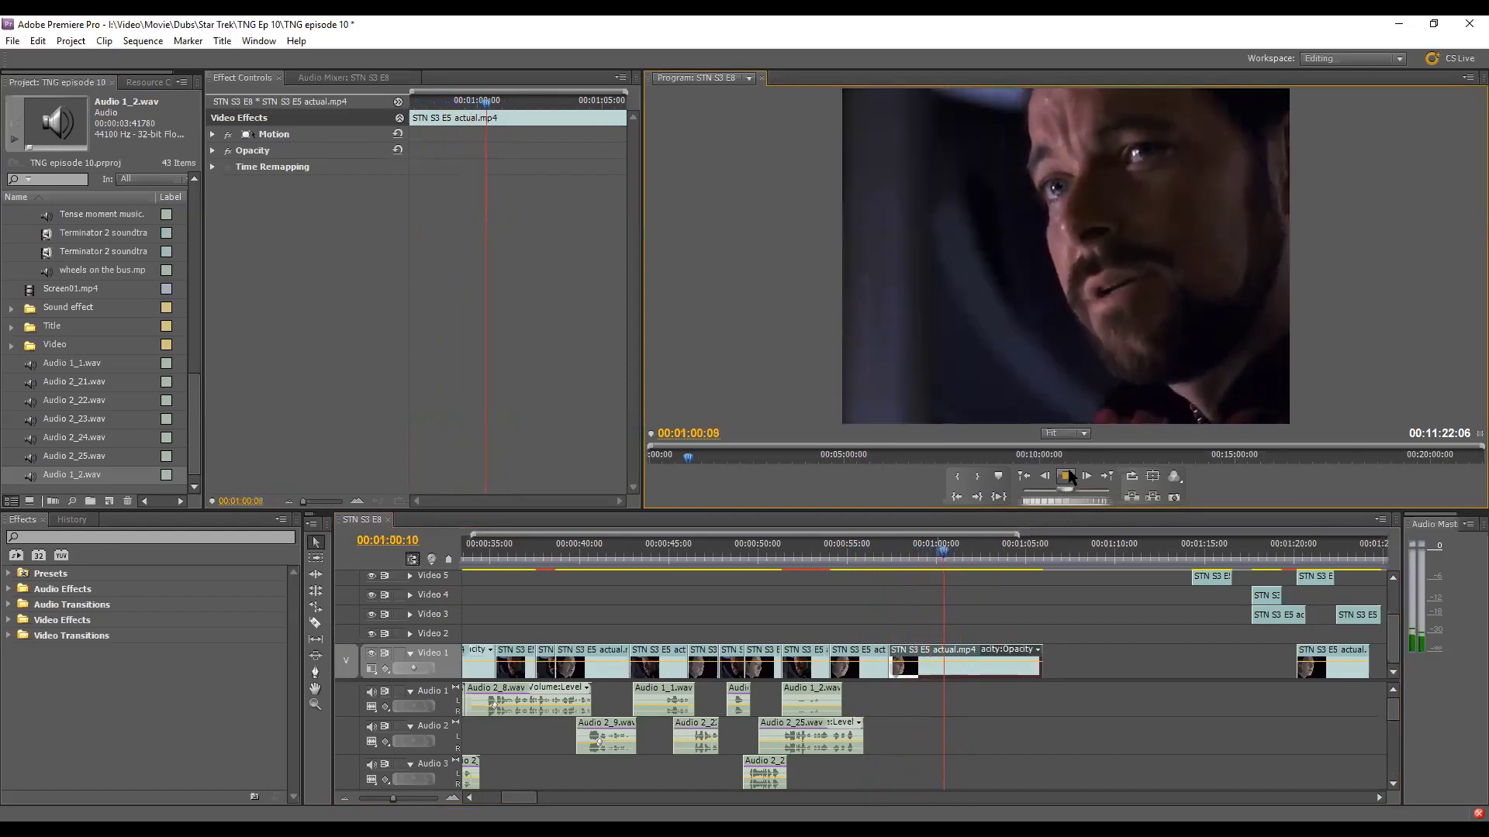
left_click(920, 555)
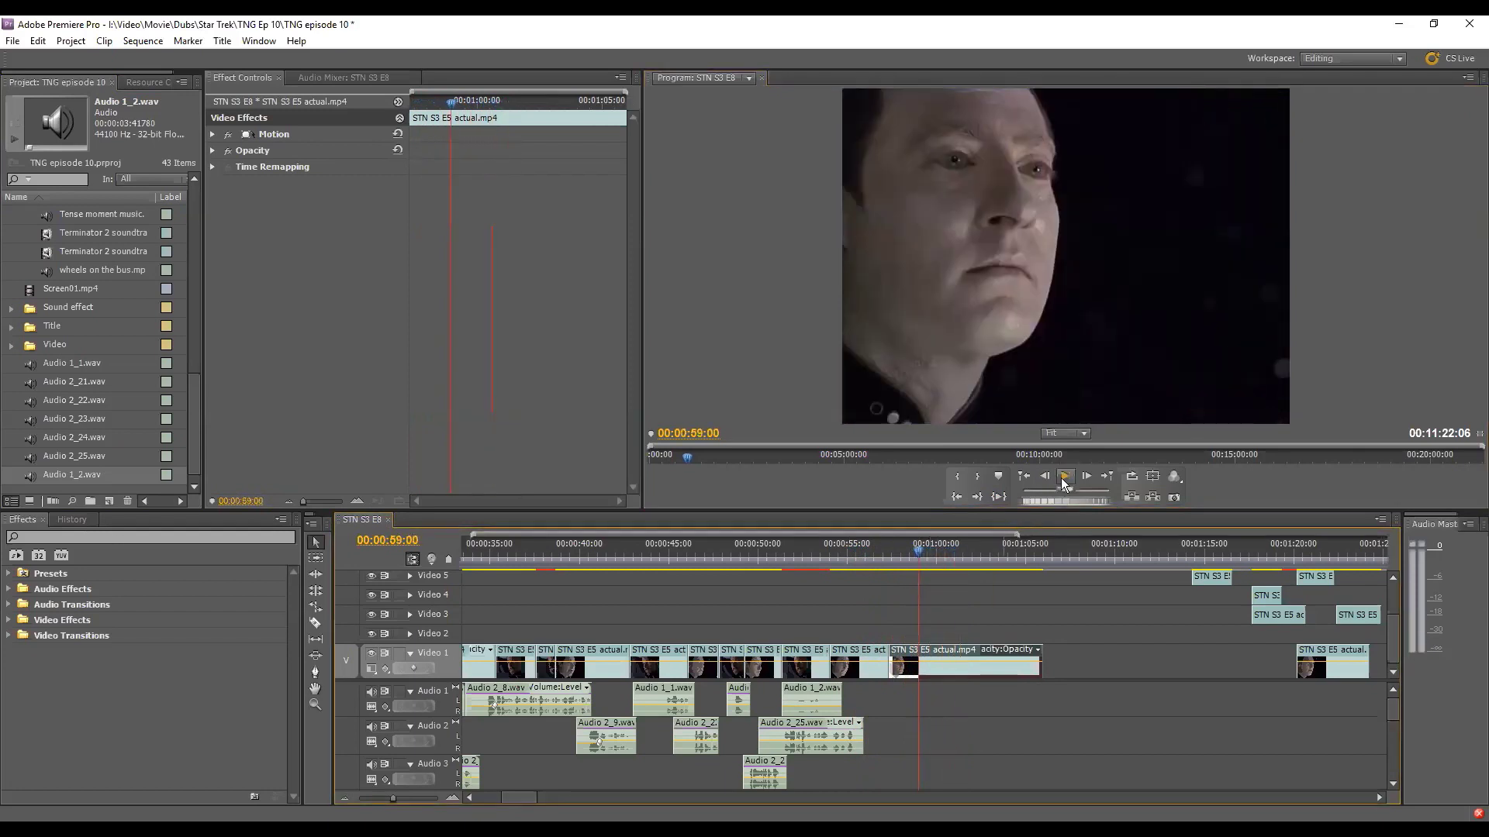
left_click(1063, 476)
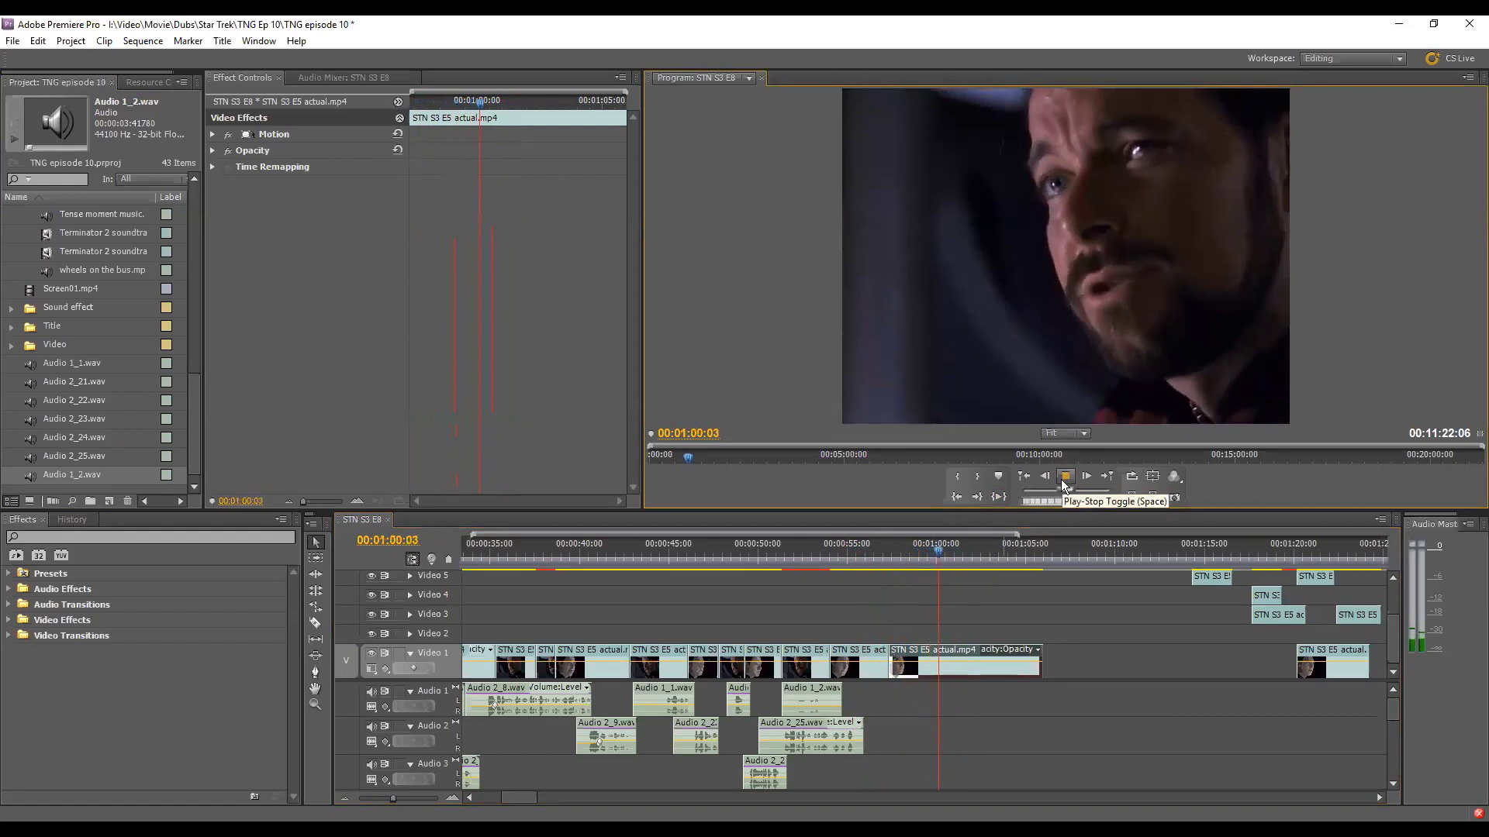
left_click(921, 555)
left_click(1067, 476)
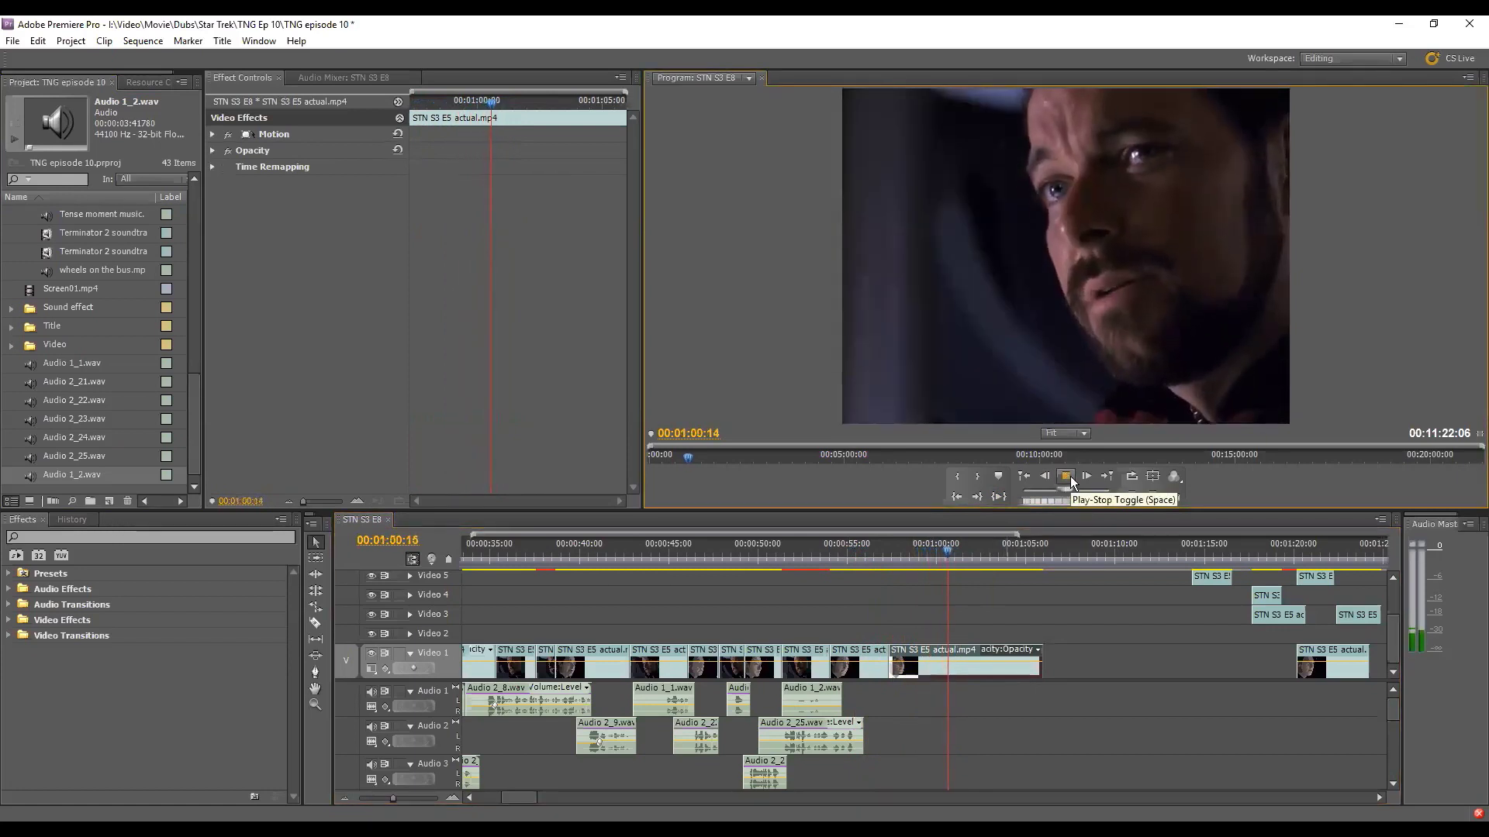
left_click(918, 551)
left_click(1068, 480)
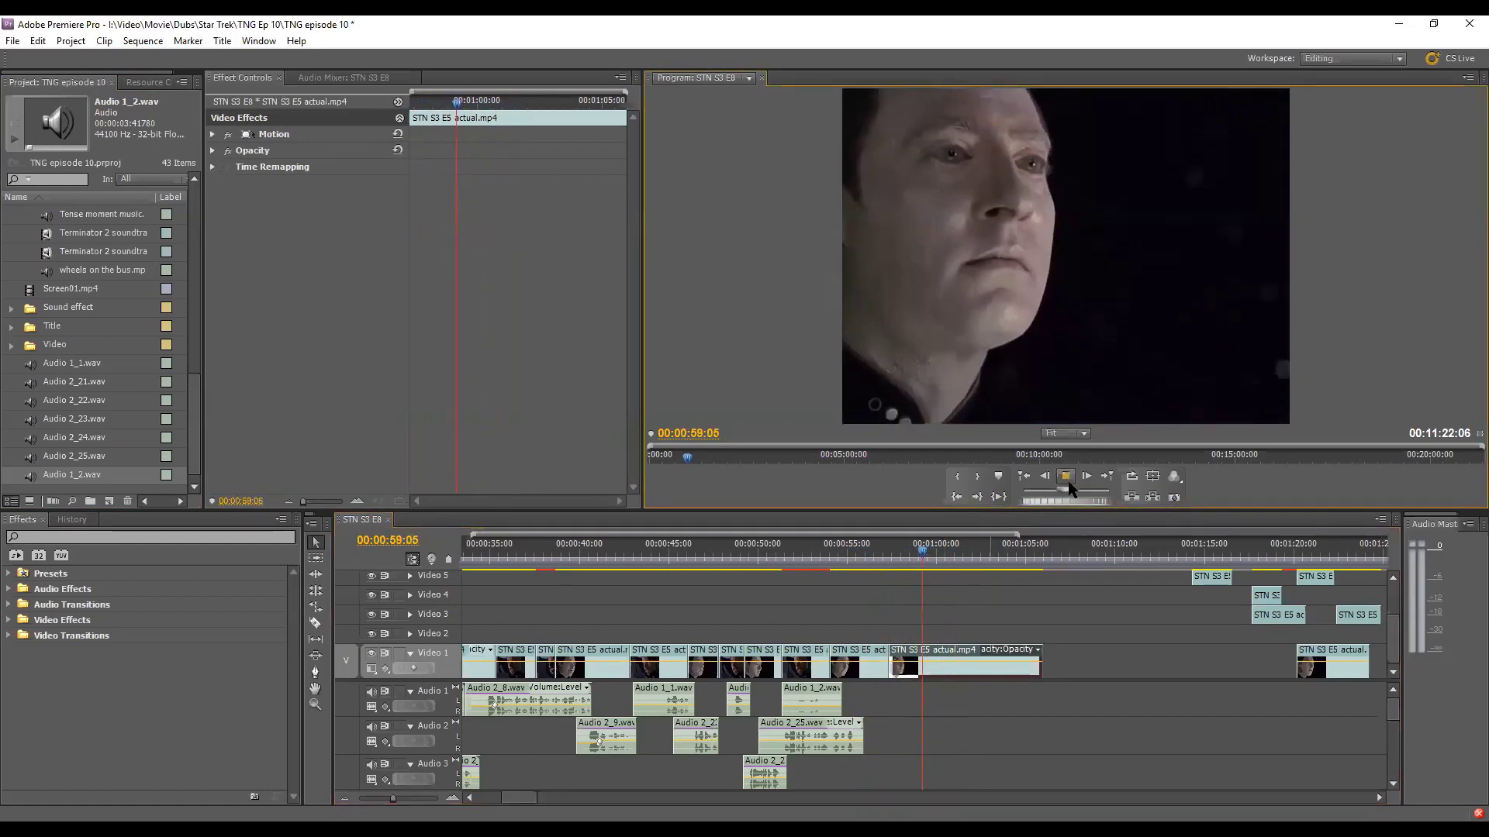
left_click(952, 549)
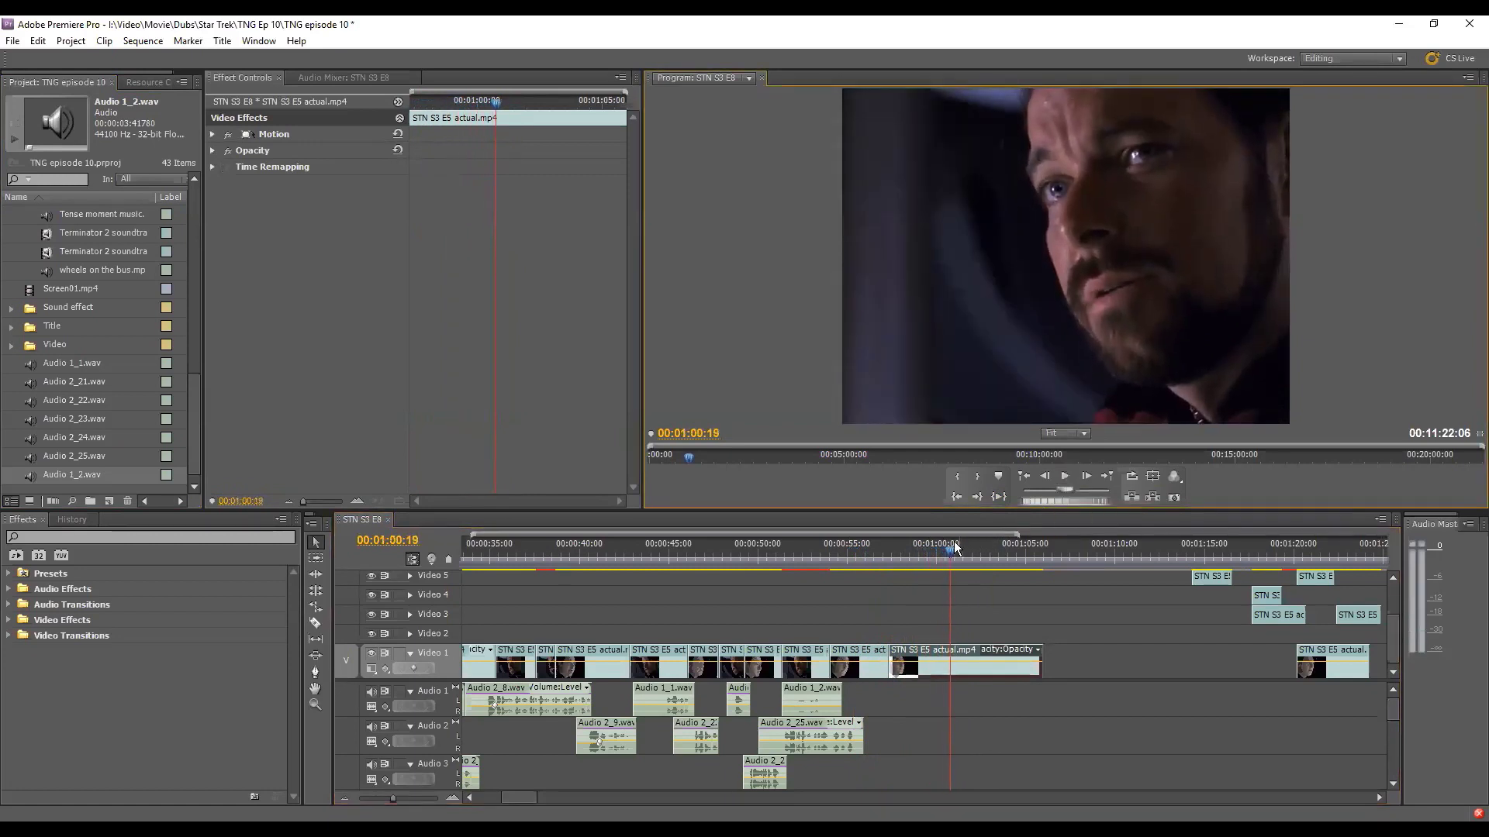
left_click(921, 549)
left_click(1062, 481)
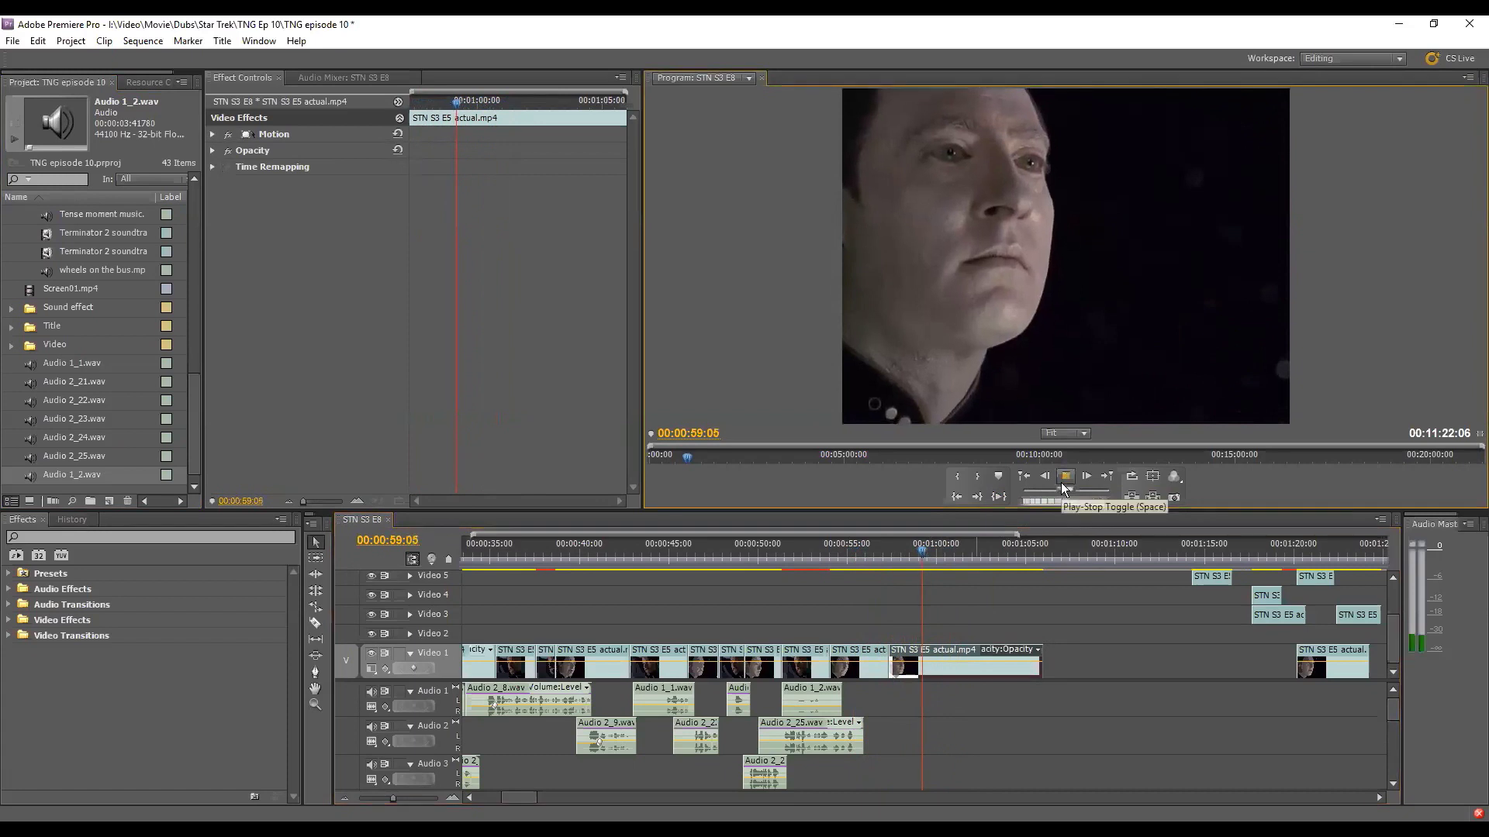
Split the Video 1 clip at 00:00:59:11 with the Razor tool
left_click_drag(921, 553, 929, 591)
key("Left")
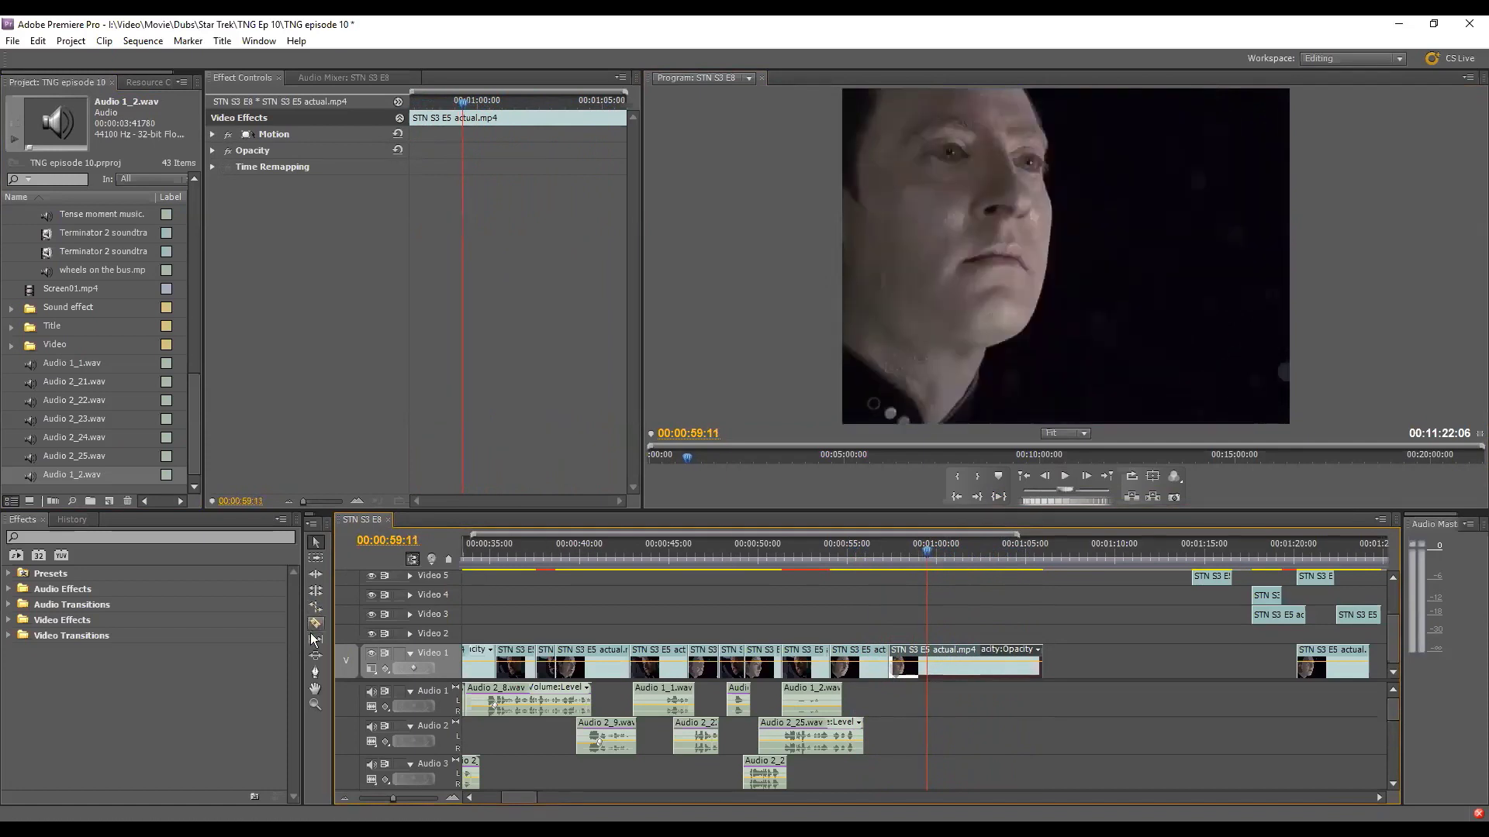
left_click(315, 641)
left_click(316, 625)
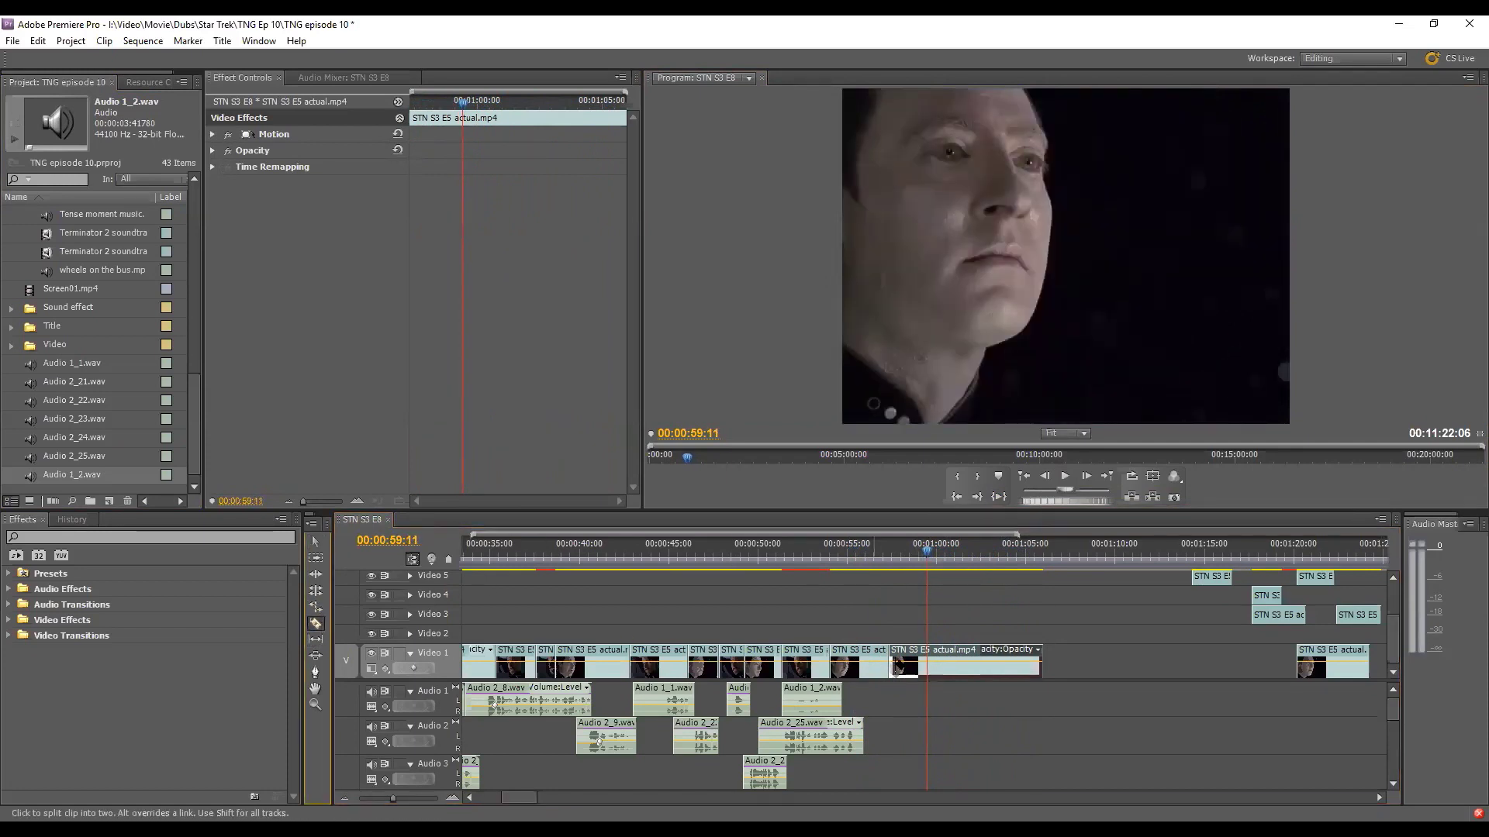
left_click(930, 658)
left_click(317, 543)
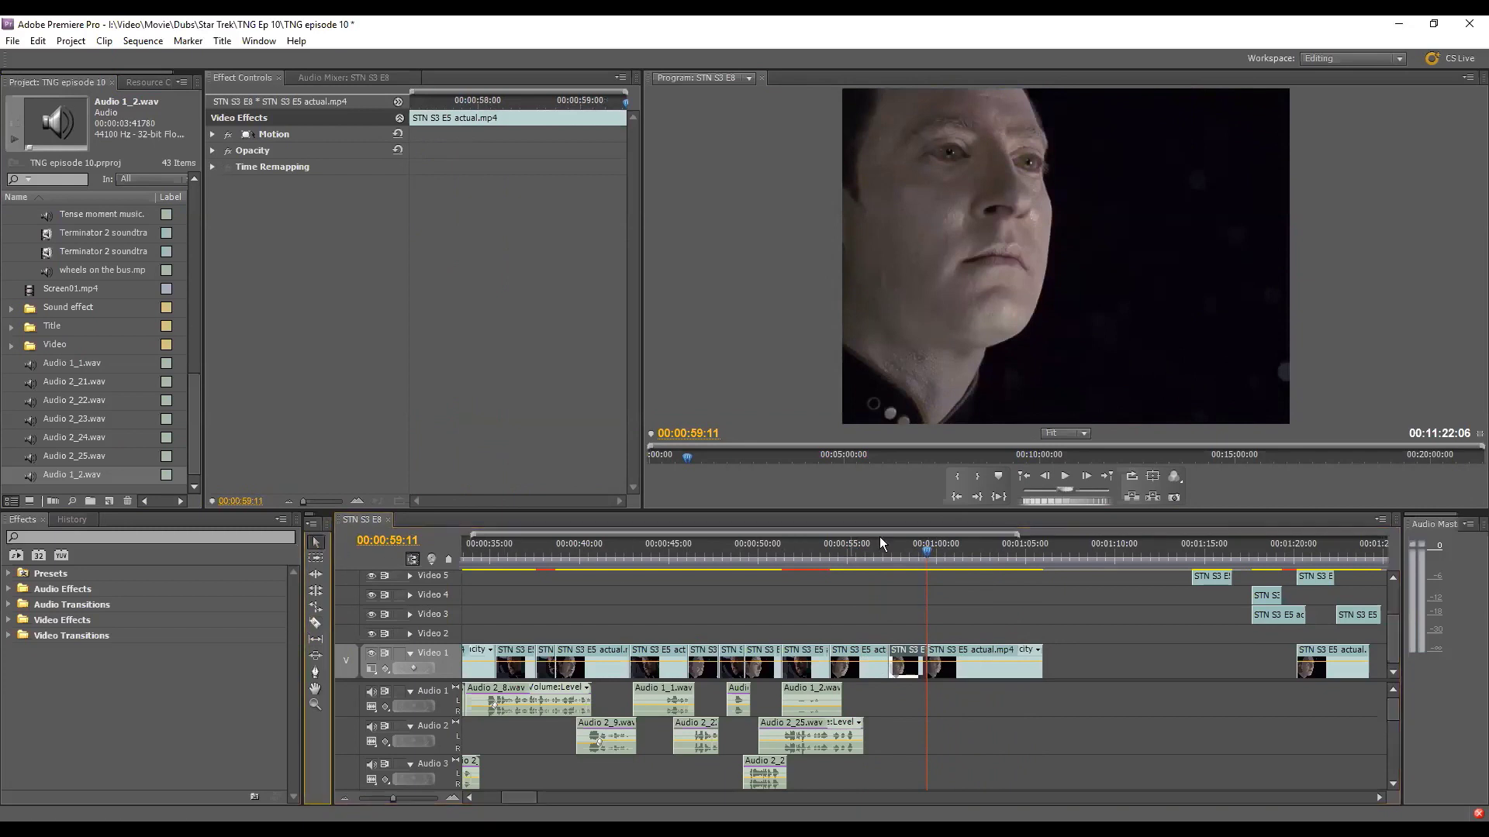
Trim the second part's start to 00:01:00:15, close the gap before it, and play the scene from about 00:00:54:15
left_click_drag(925, 555, 947, 557)
left_click_drag(927, 658, 948, 660)
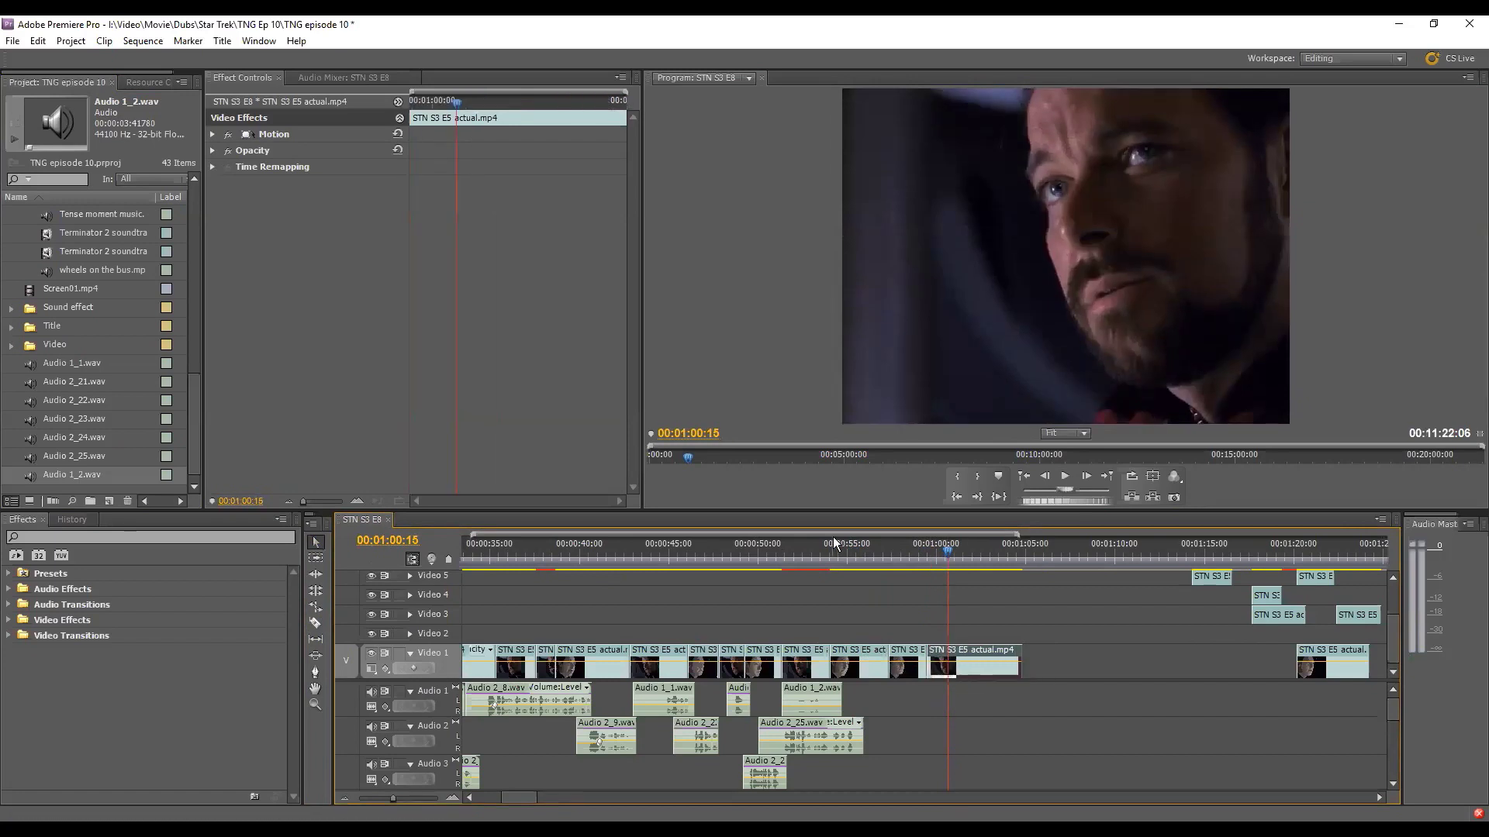
left_click(839, 553)
left_click(1064, 477)
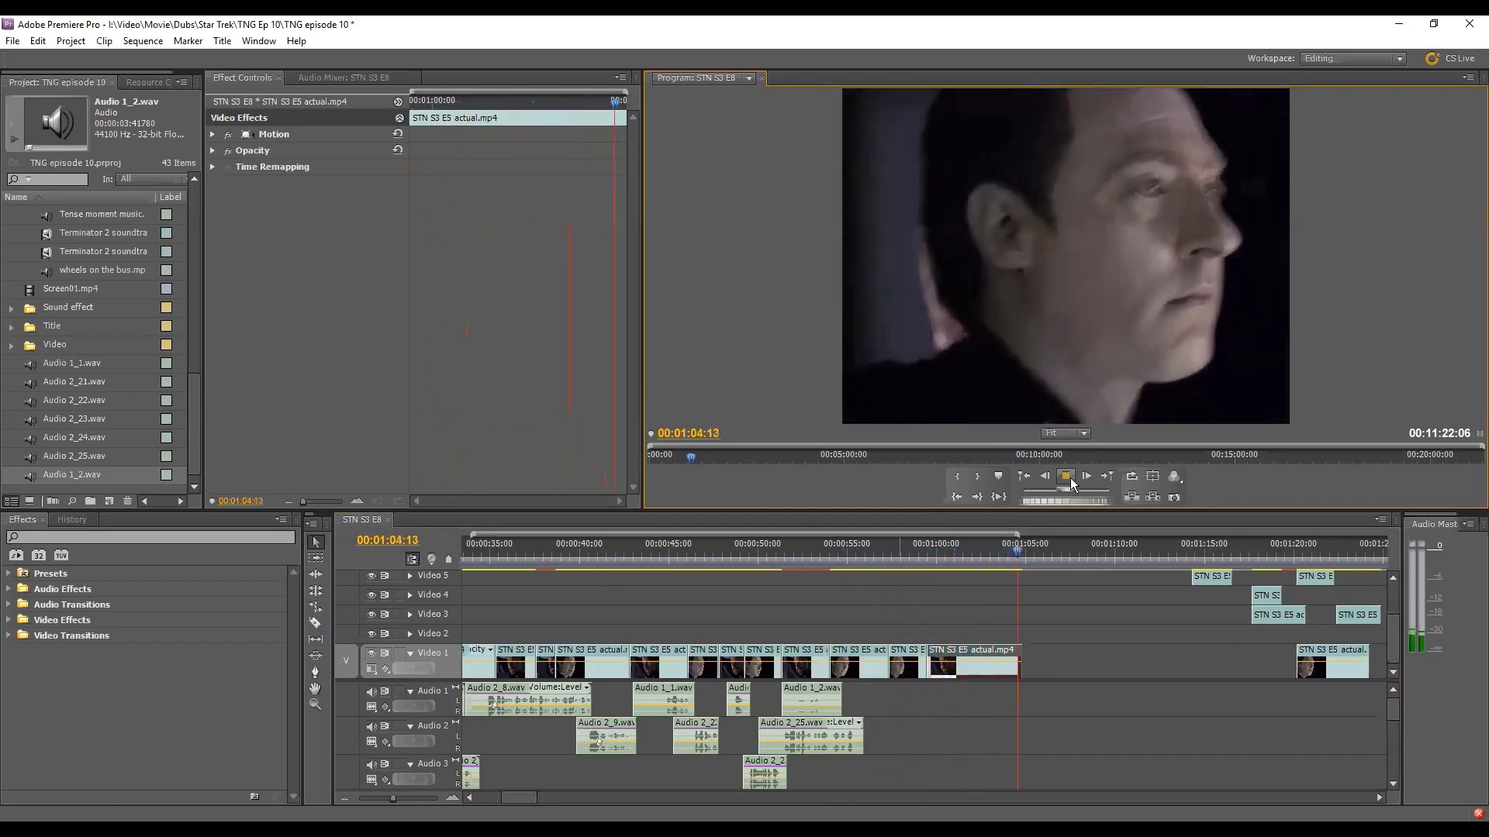
Fine-trim the end of the shot just before 00:01:05, then replay the reaction shot from 00:00:55:09 and 00:00:55:06
left_click(1000, 552)
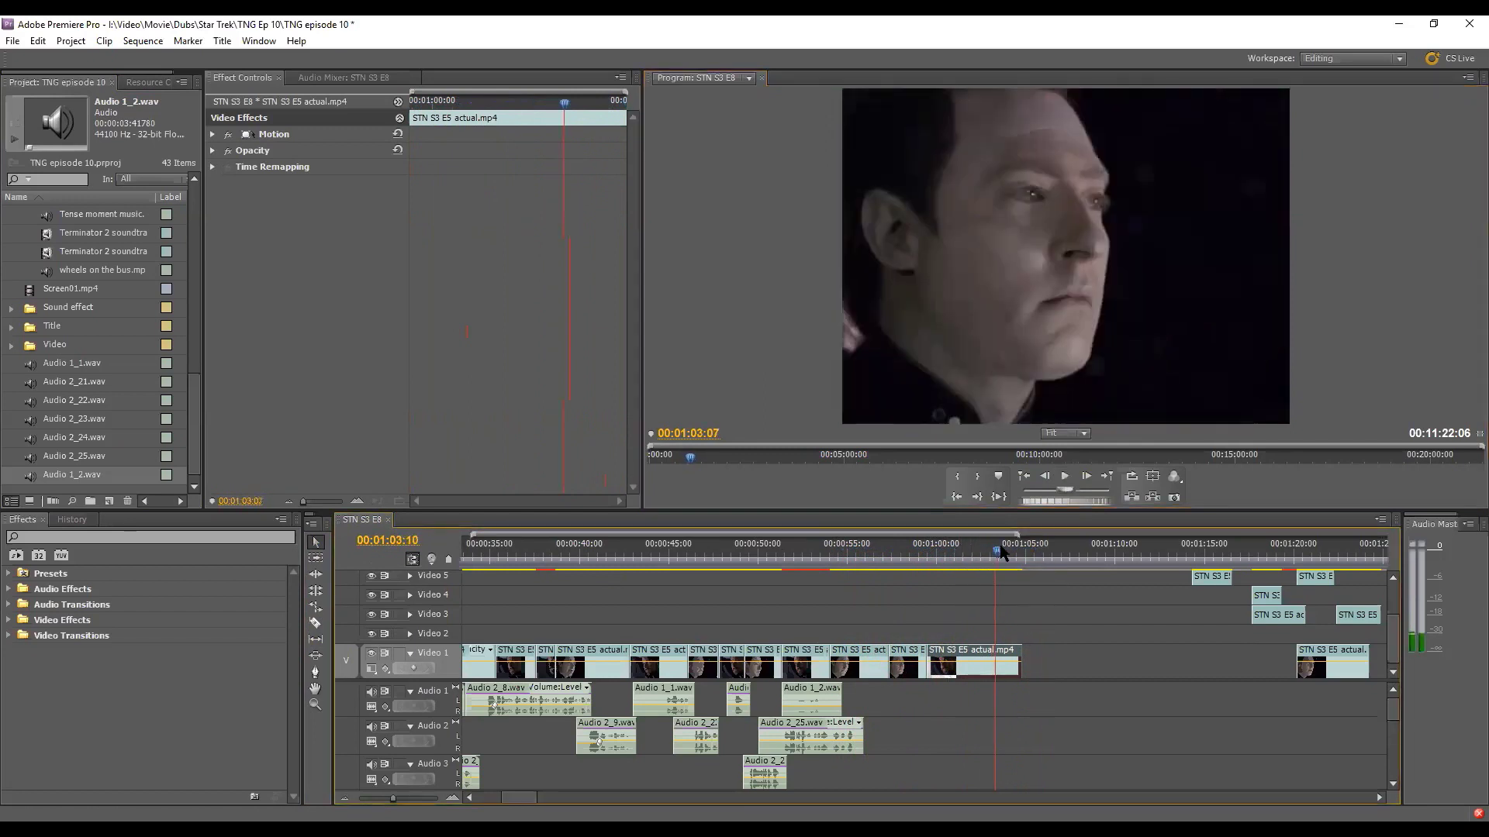
mouse_move(1022, 656)
left_mouse_down()
mouse_move(1037, 656)
mouse_move(1021, 662)
left_mouse_up()
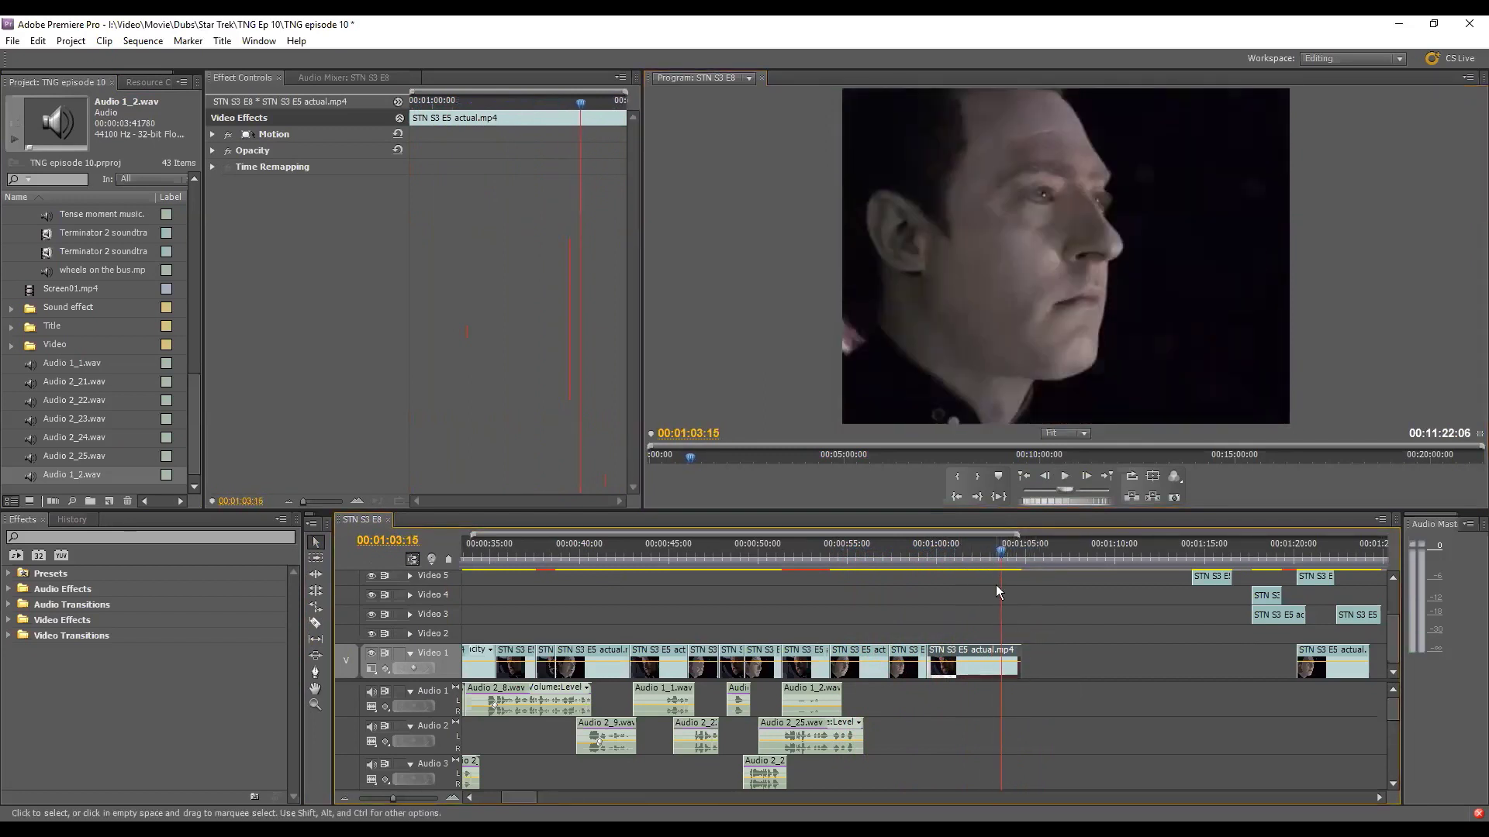
left_click(928, 553)
left_click(853, 555)
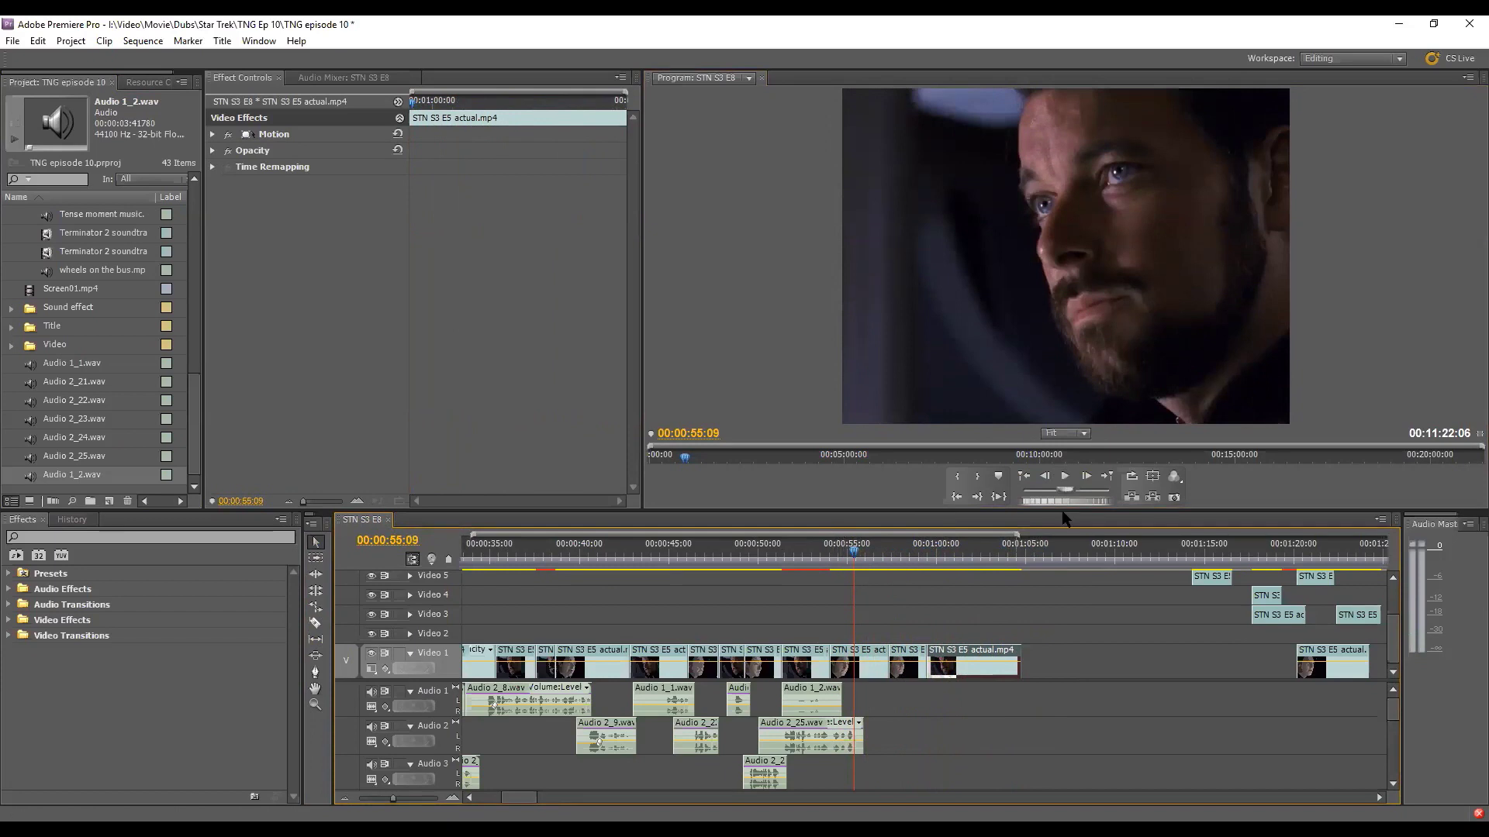
left_click(1067, 477)
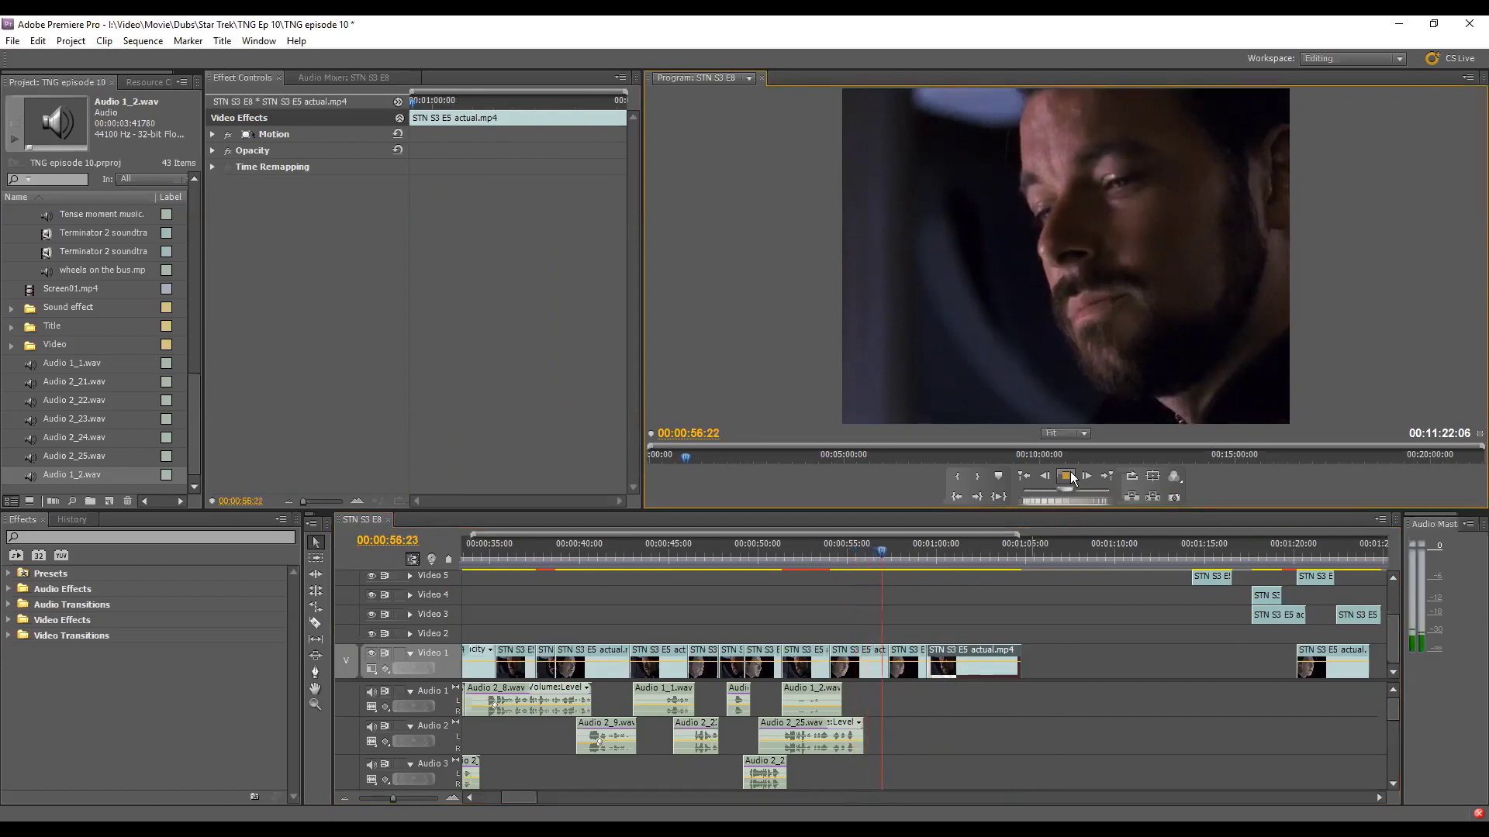
left_click_drag(816, 555, 851, 572)
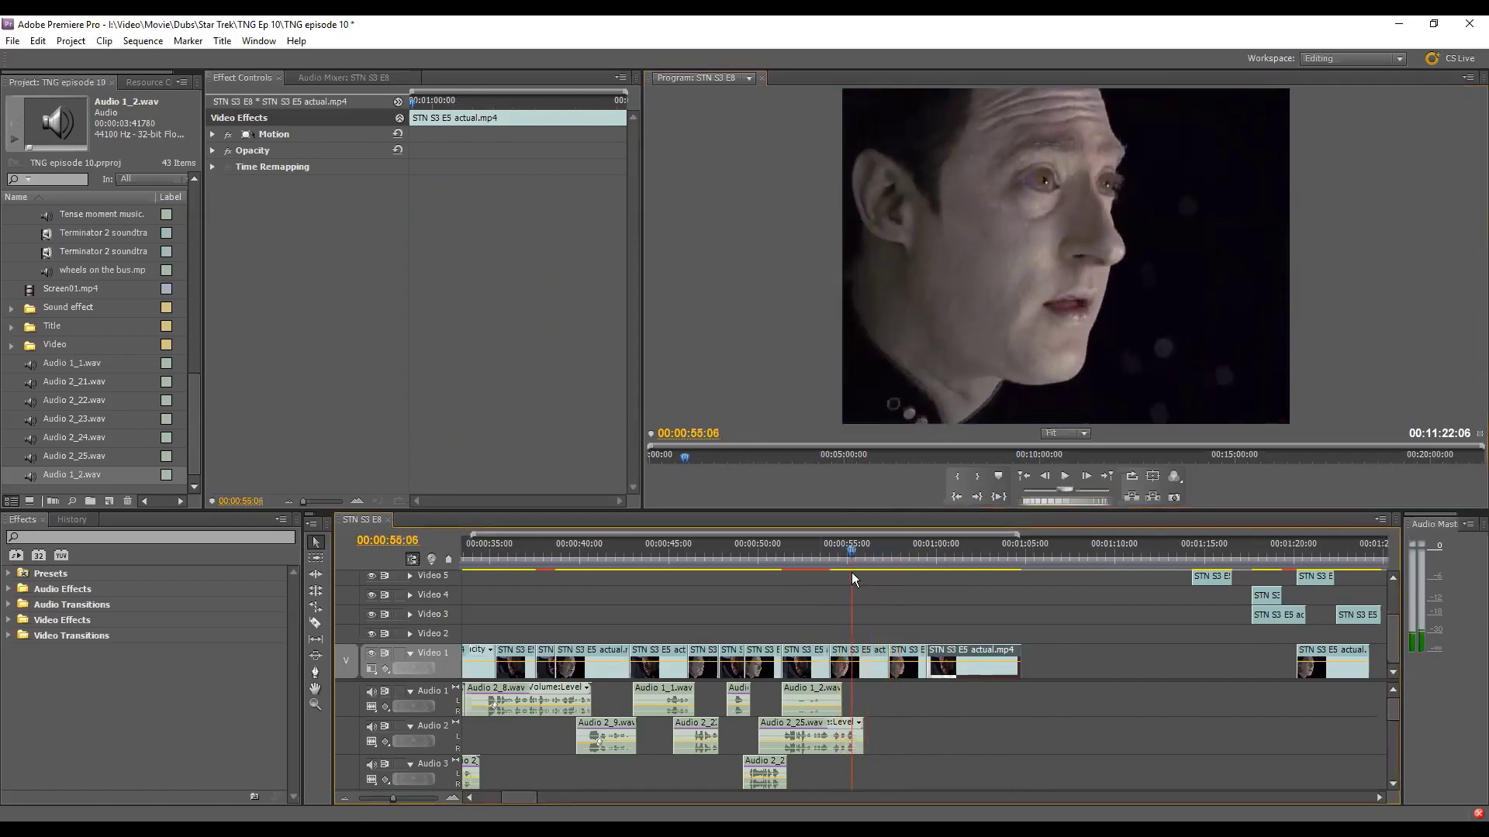
left_click(1067, 476)
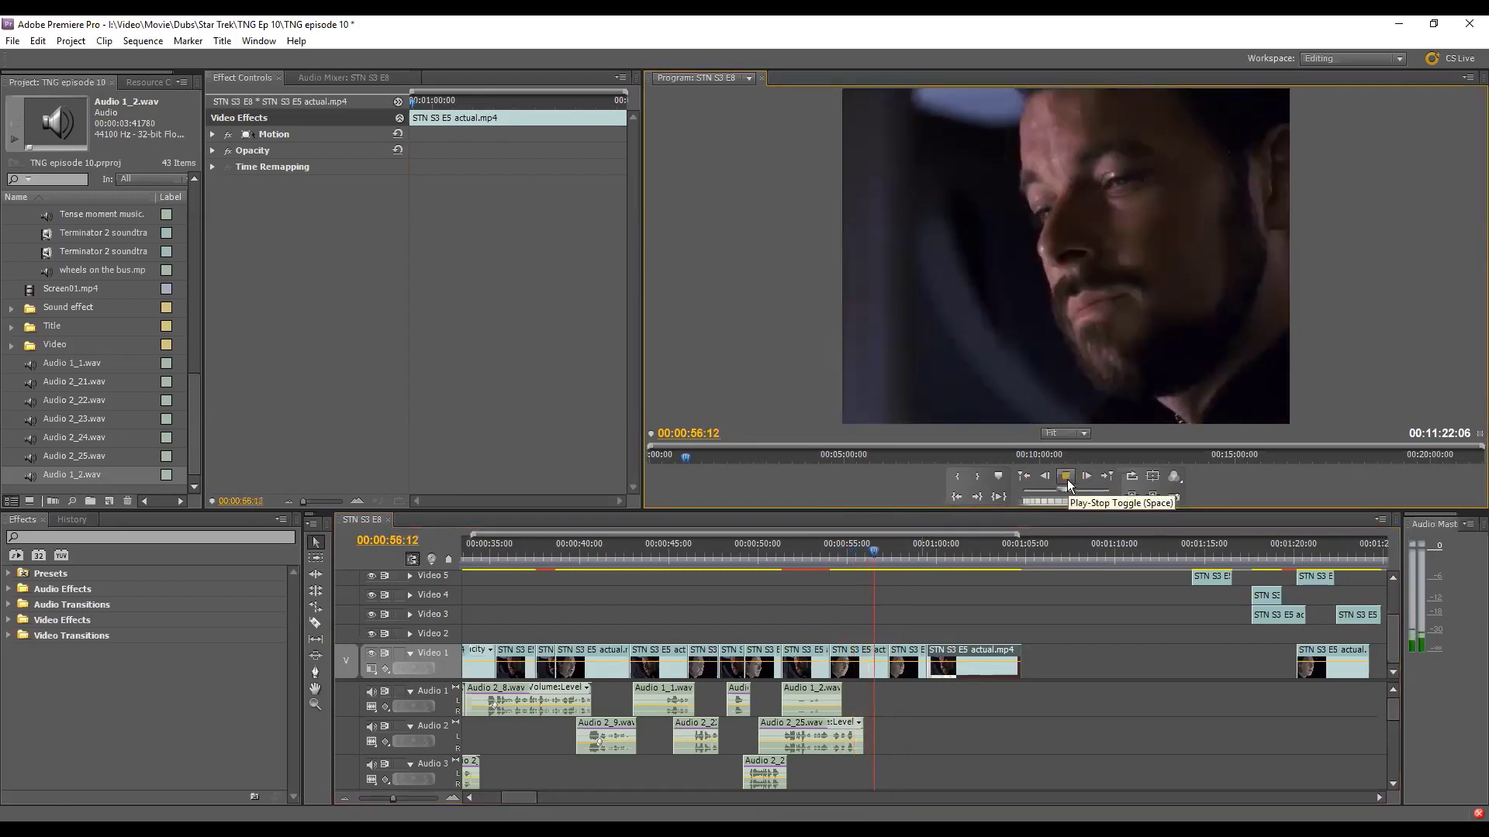
left_click(1067, 478)
Collapse the Music bin and expand the Sound effect bin to reach the communications sounds
scroll(47, 279, "up", 3)
scroll(47, 279, "up", 5)
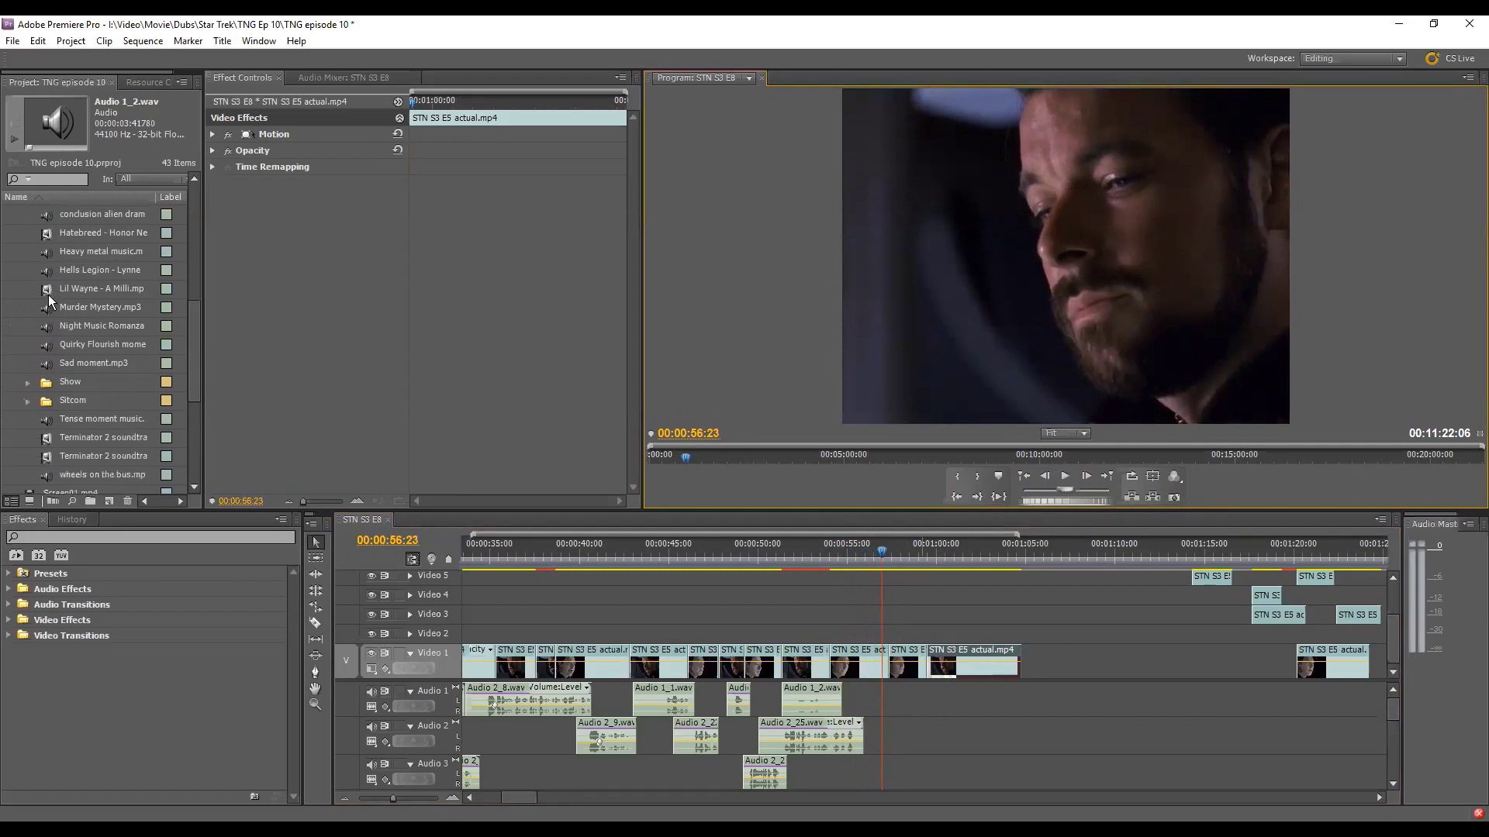
scroll(62, 284, "up", 7)
scroll(62, 284, "down", 3)
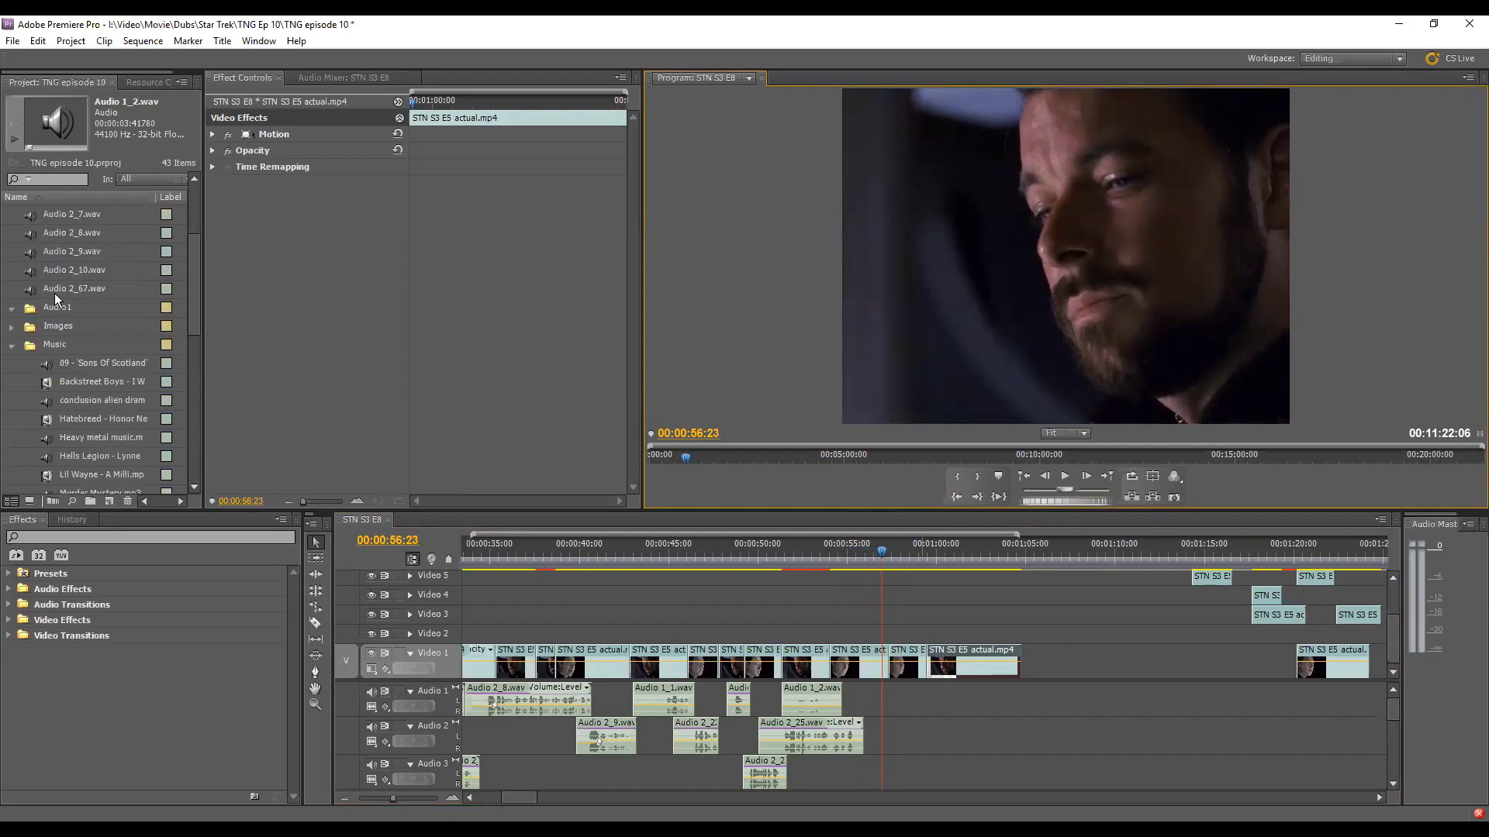
left_click(12, 346)
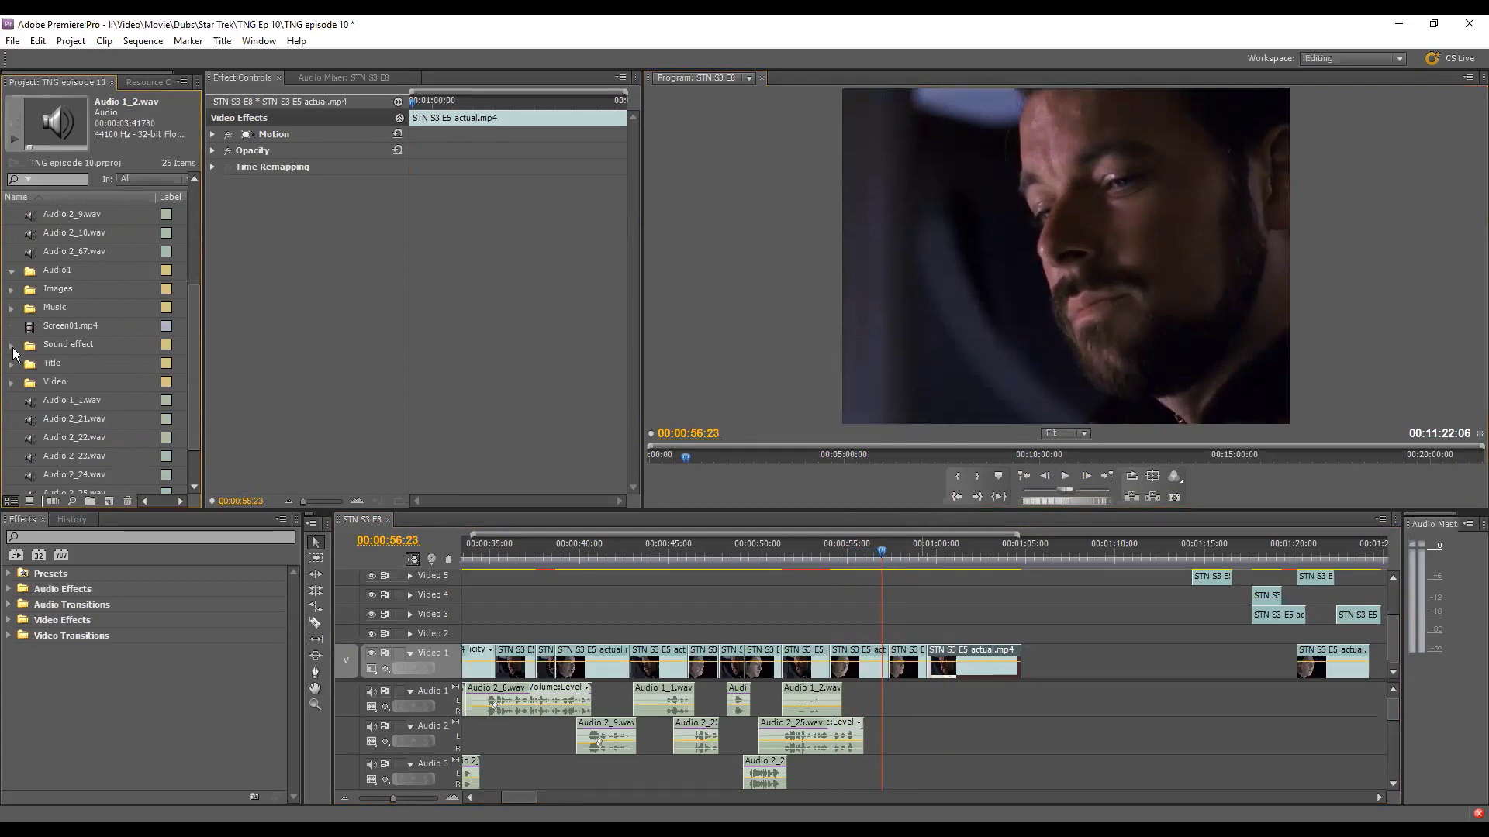
left_click(11, 346)
scroll(56, 403, "down", 2)
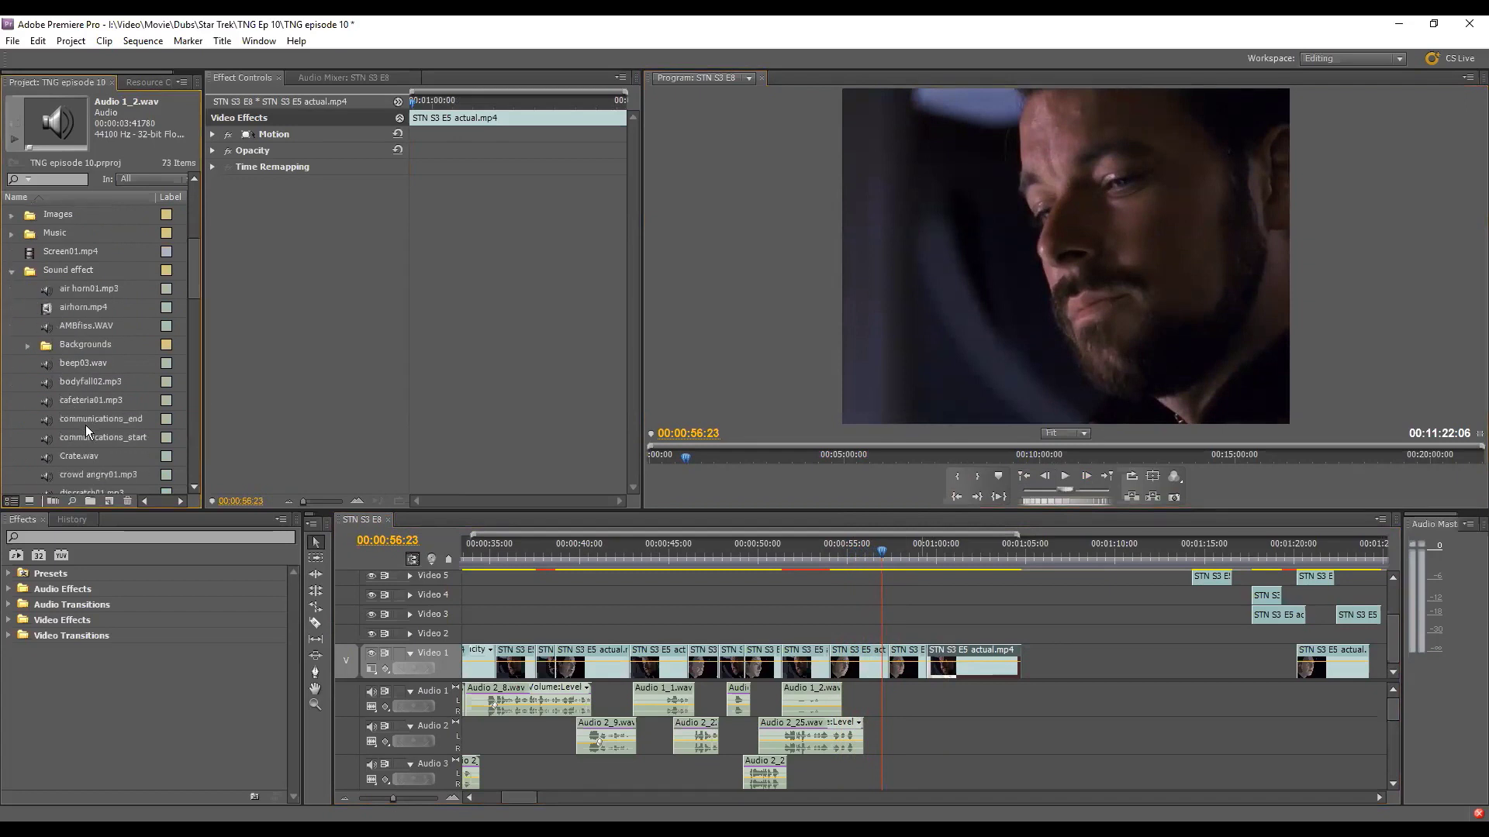
Preview the communications start transmission sound and place it on Audio 2 at about 00:00:57
left_click(84, 437)
double_click(43, 442)
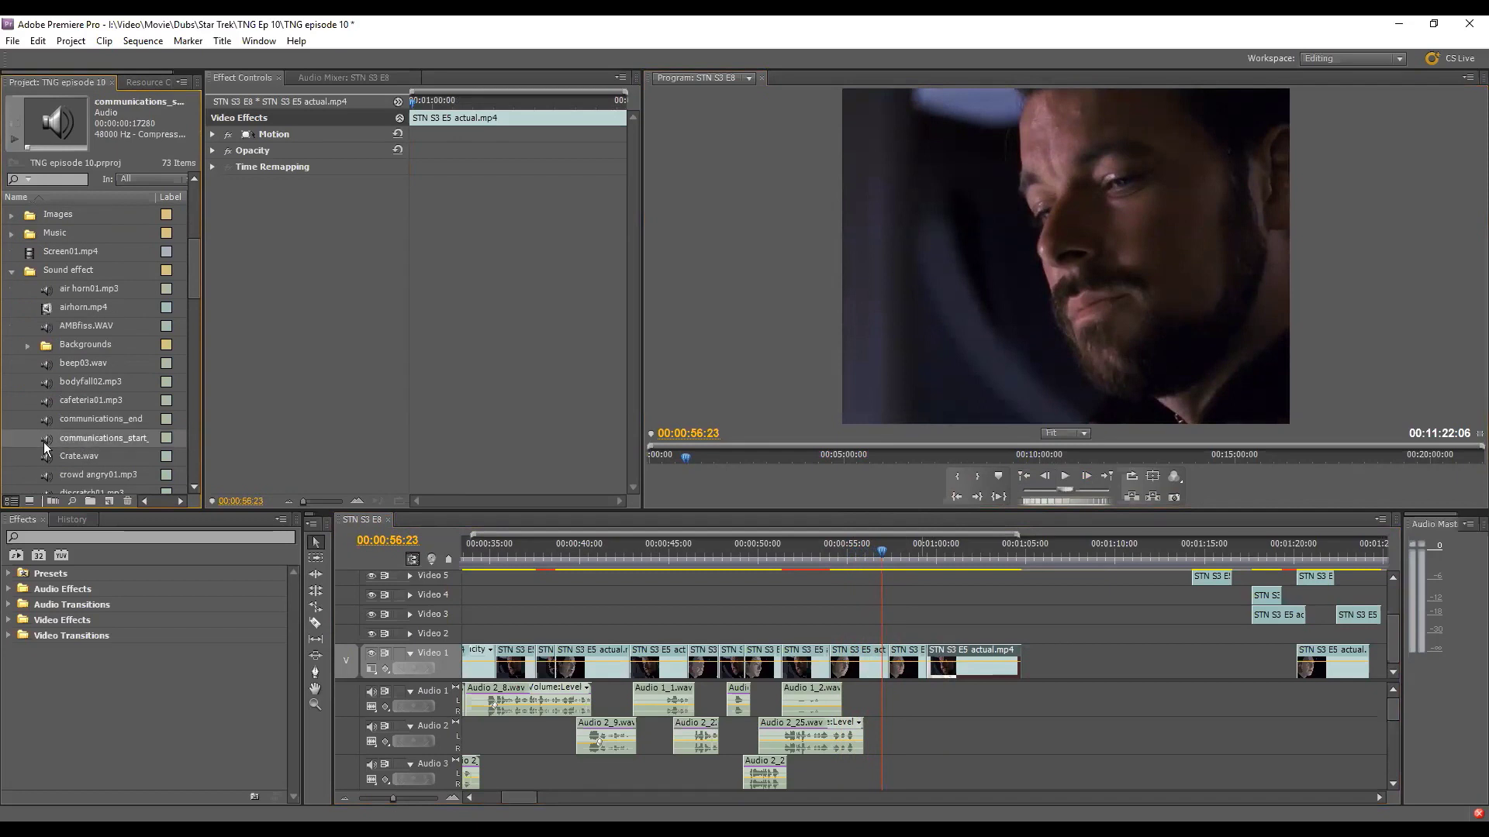
left_click(424, 477)
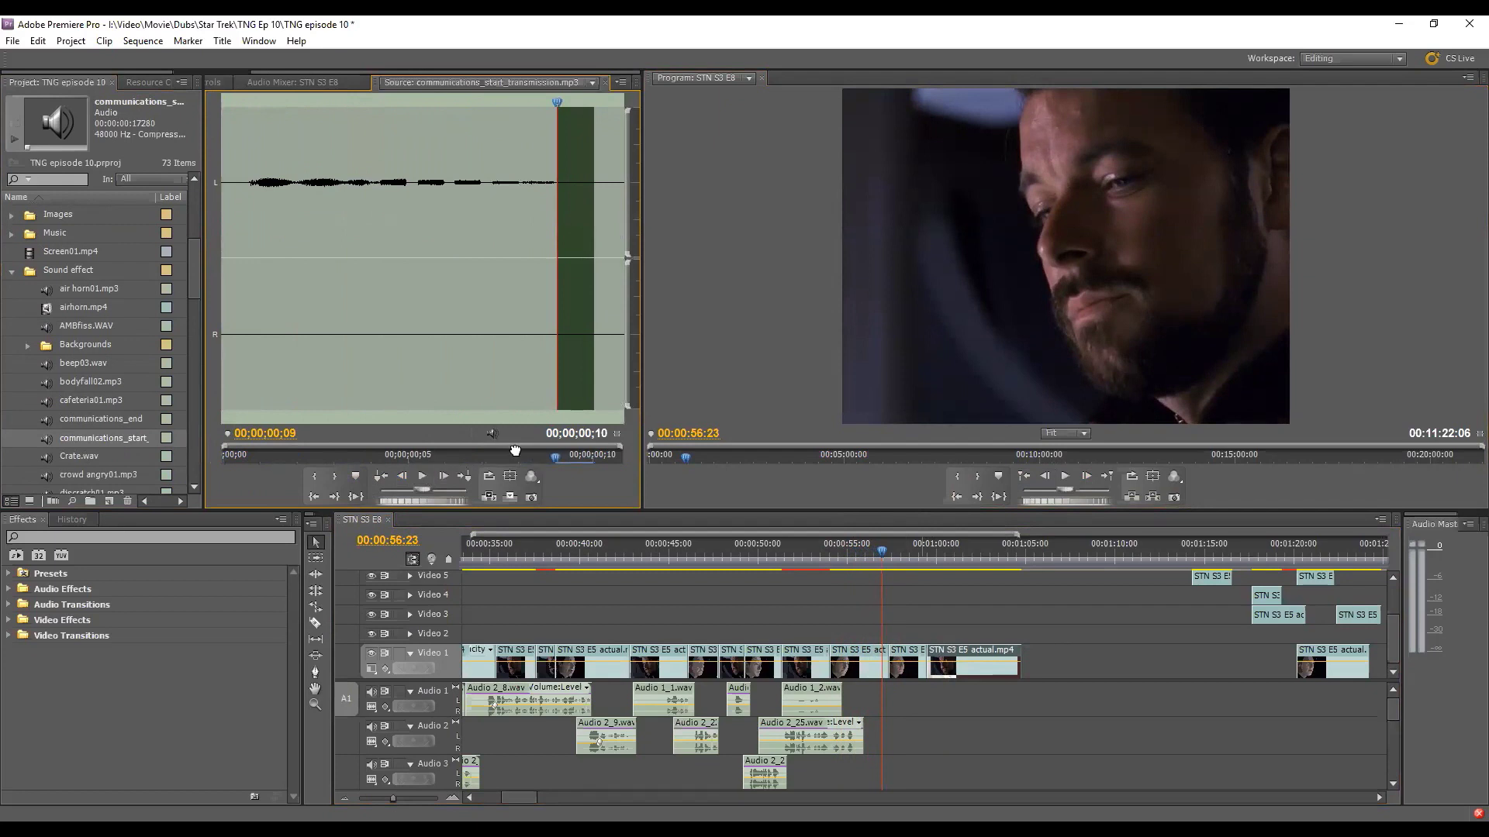
Play the scene with the added communications sound from 00:00:54:06, then replay the shots from about 00:00:57
left_click(830, 551)
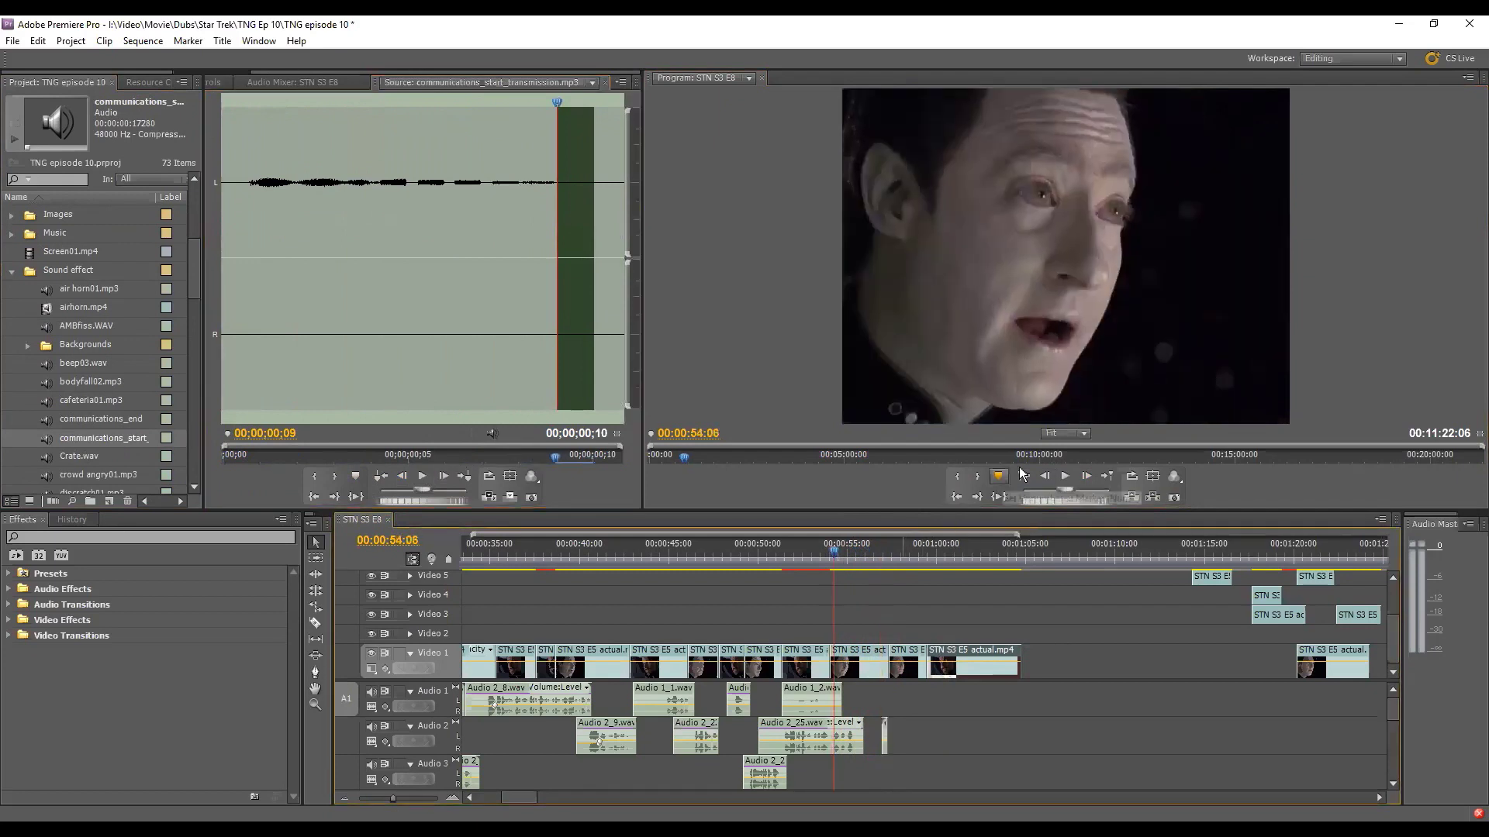
left_click(1065, 476)
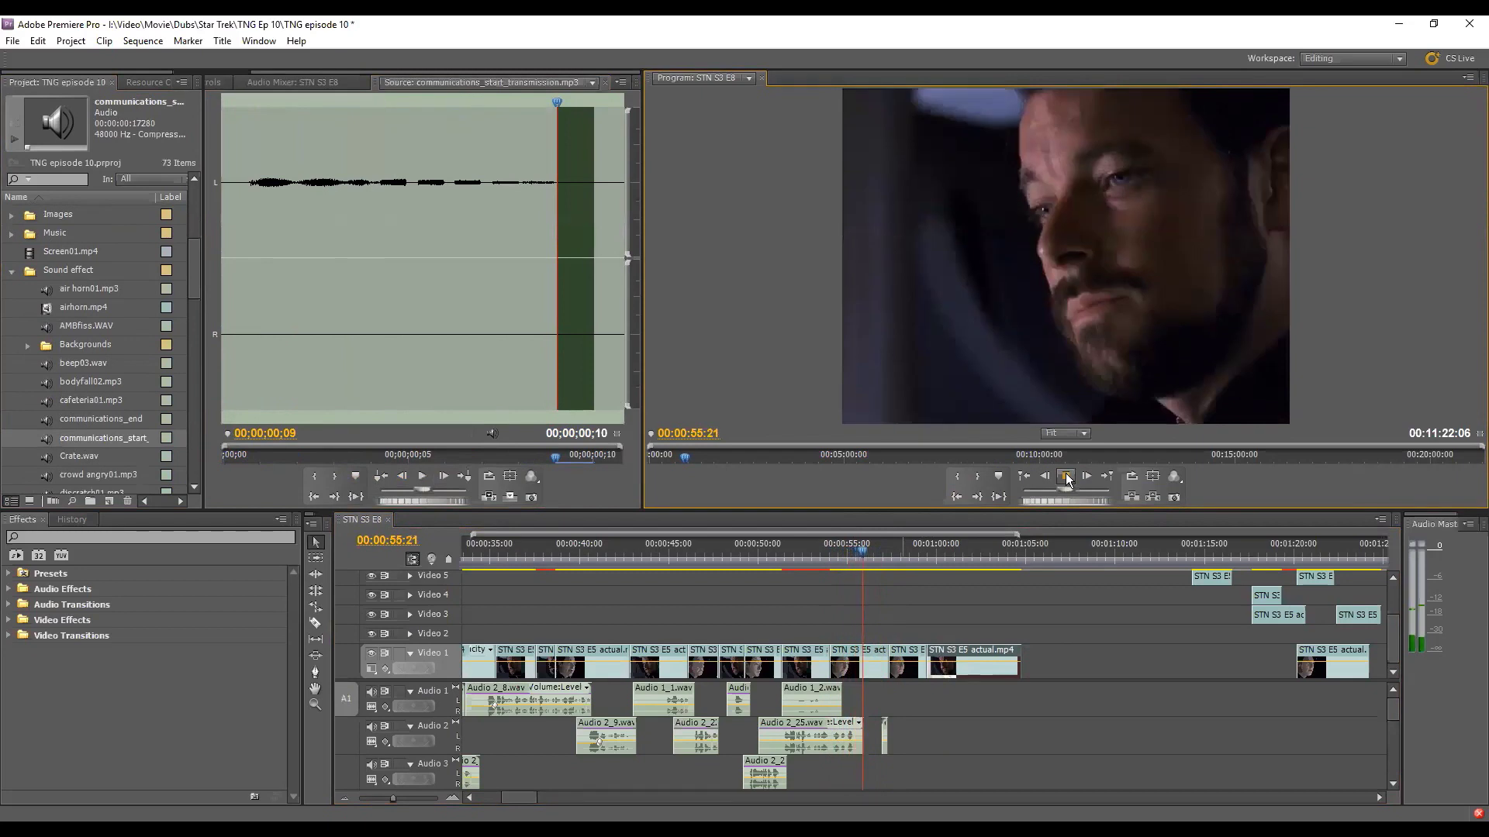
left_click(1066, 479)
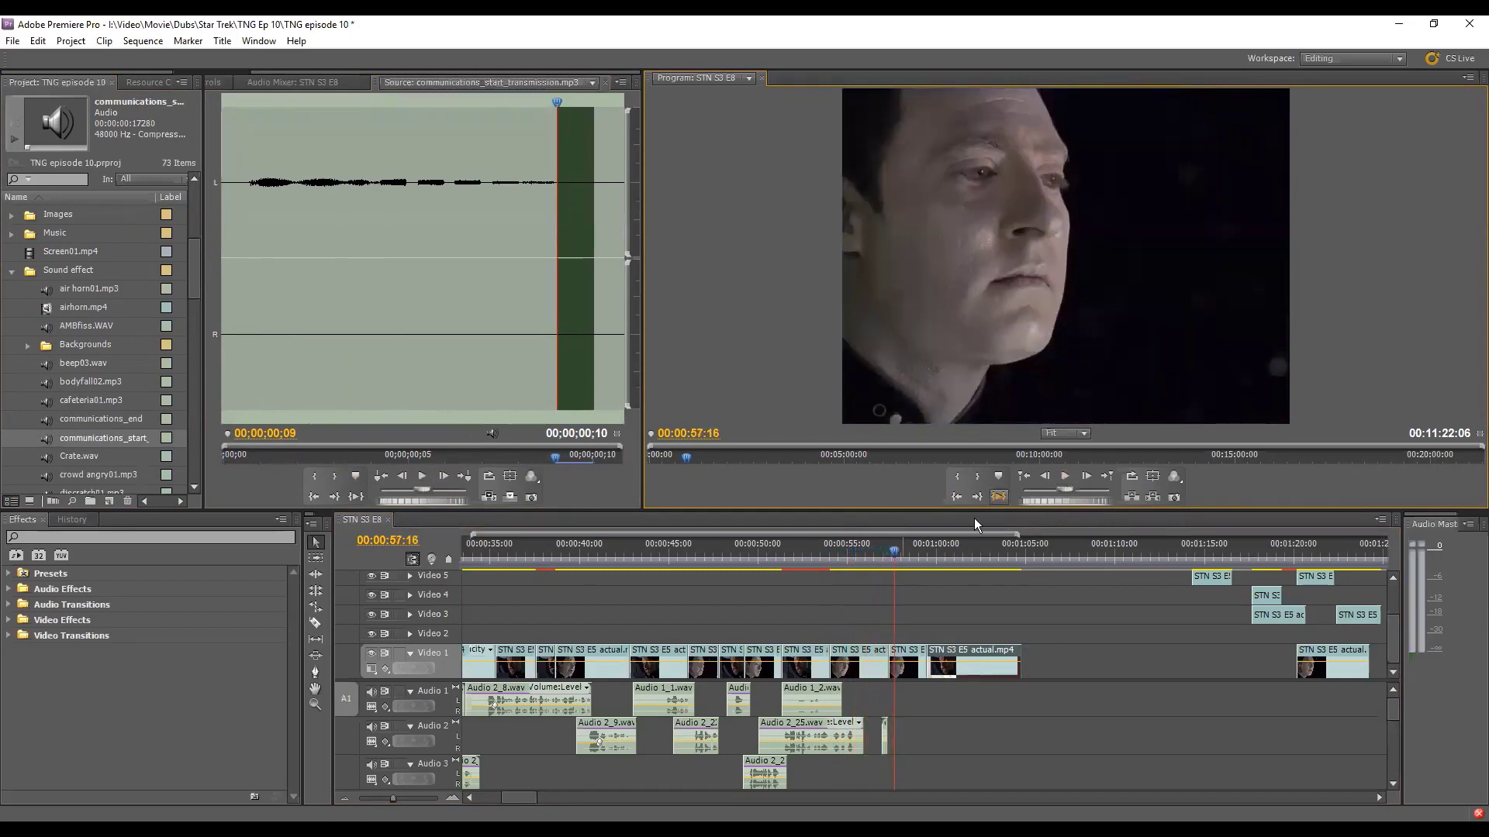
left_click(888, 555)
left_click(1065, 476)
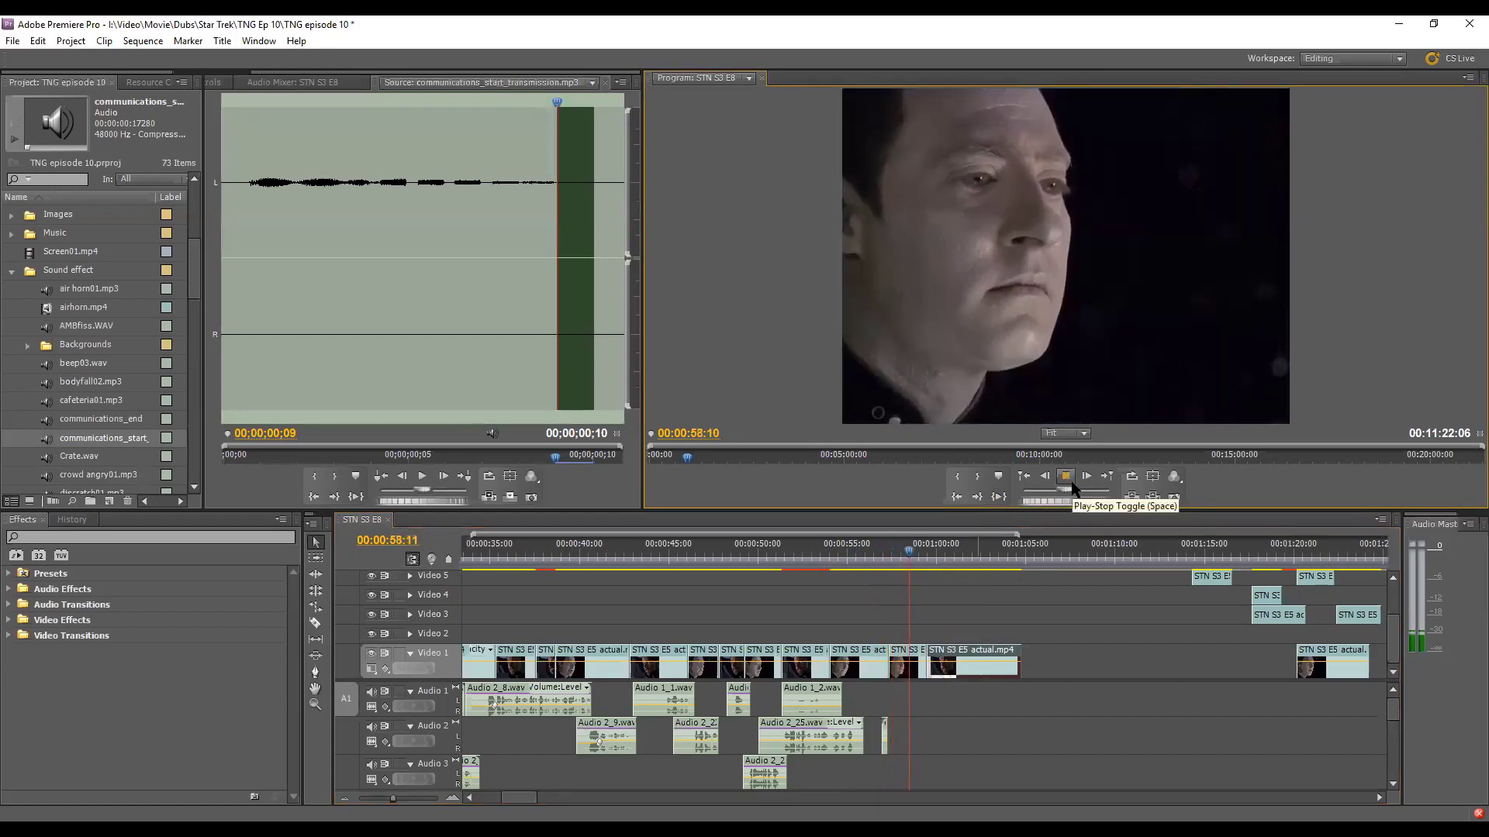
left_click(1072, 482)
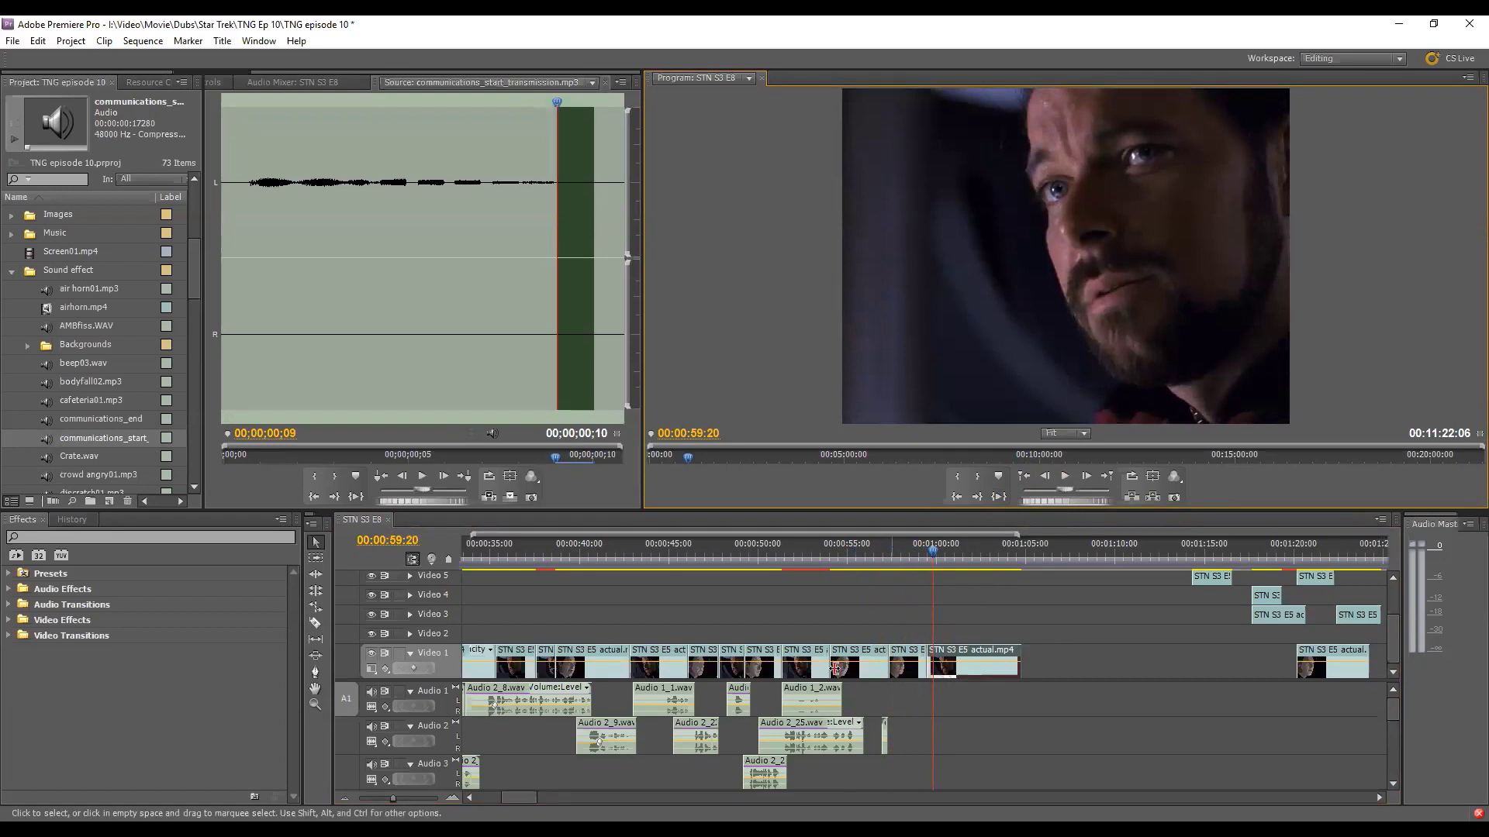
Bring up the Audio Mixer and rehearse the dialogue against the shots from 00:00:57:03 and 00:00:57:01
left_click(885, 551)
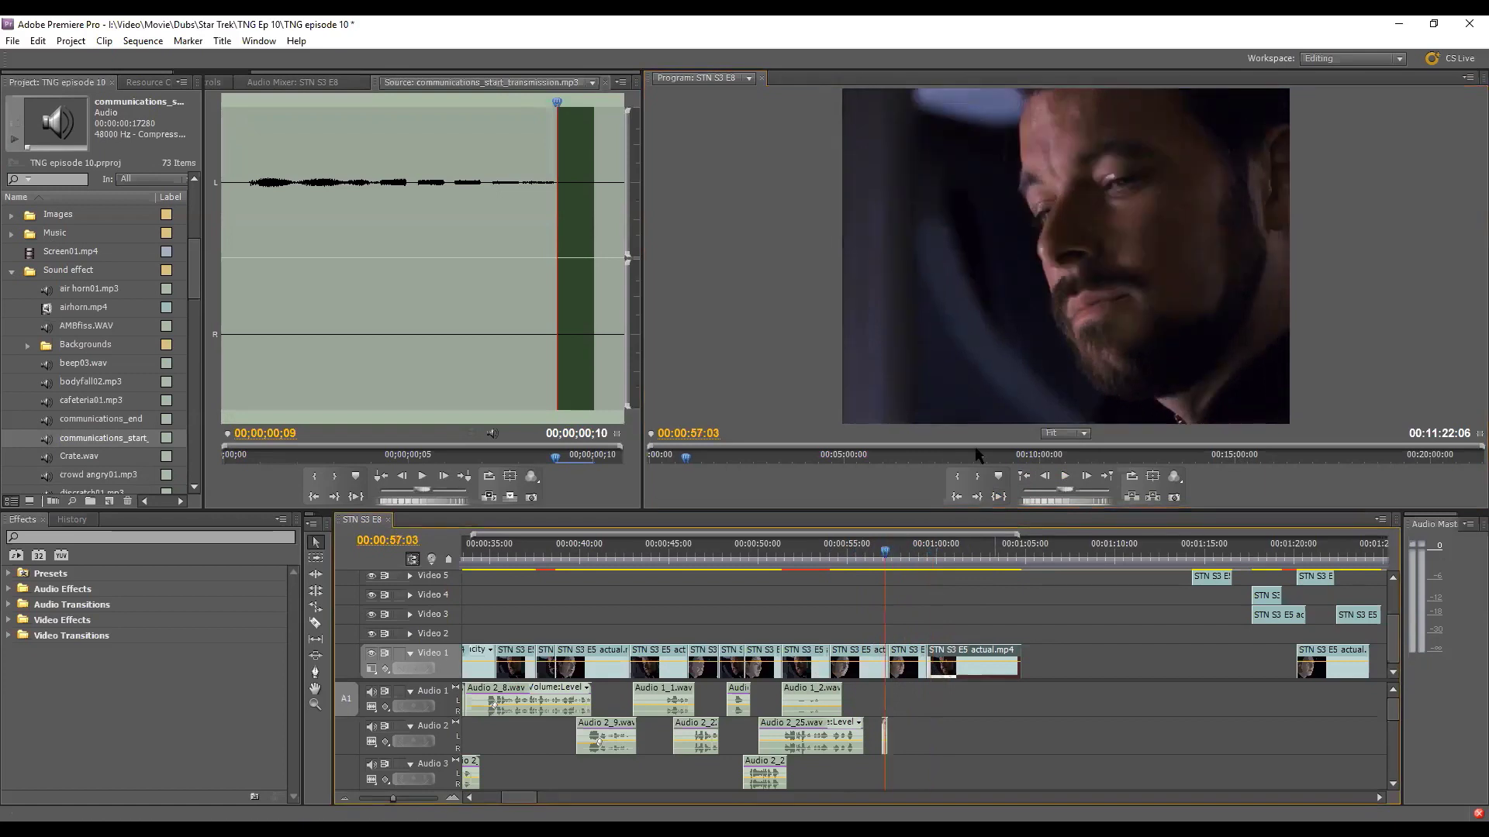
left_click(218, 83)
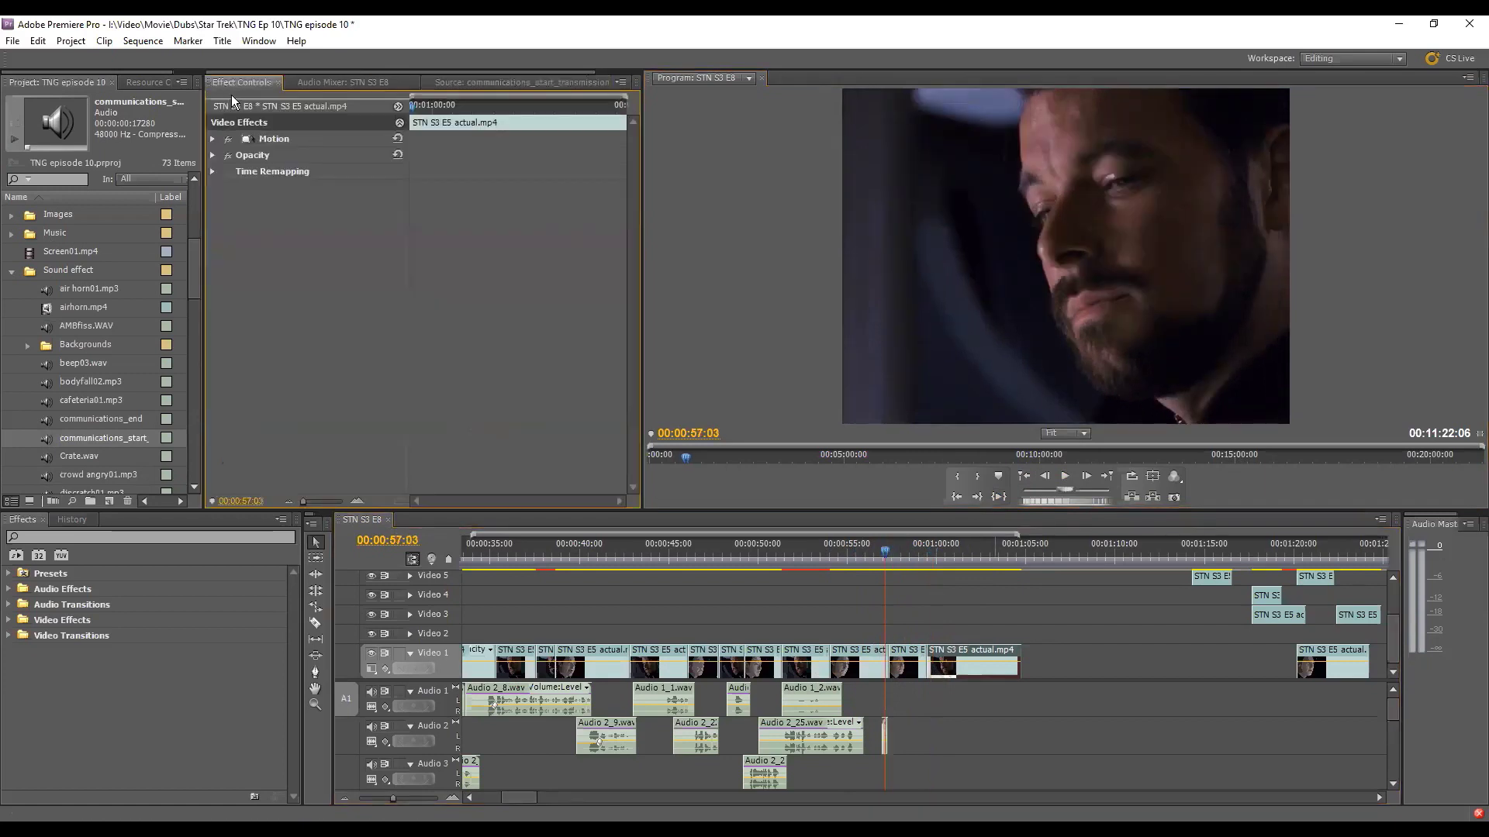
left_click(324, 78)
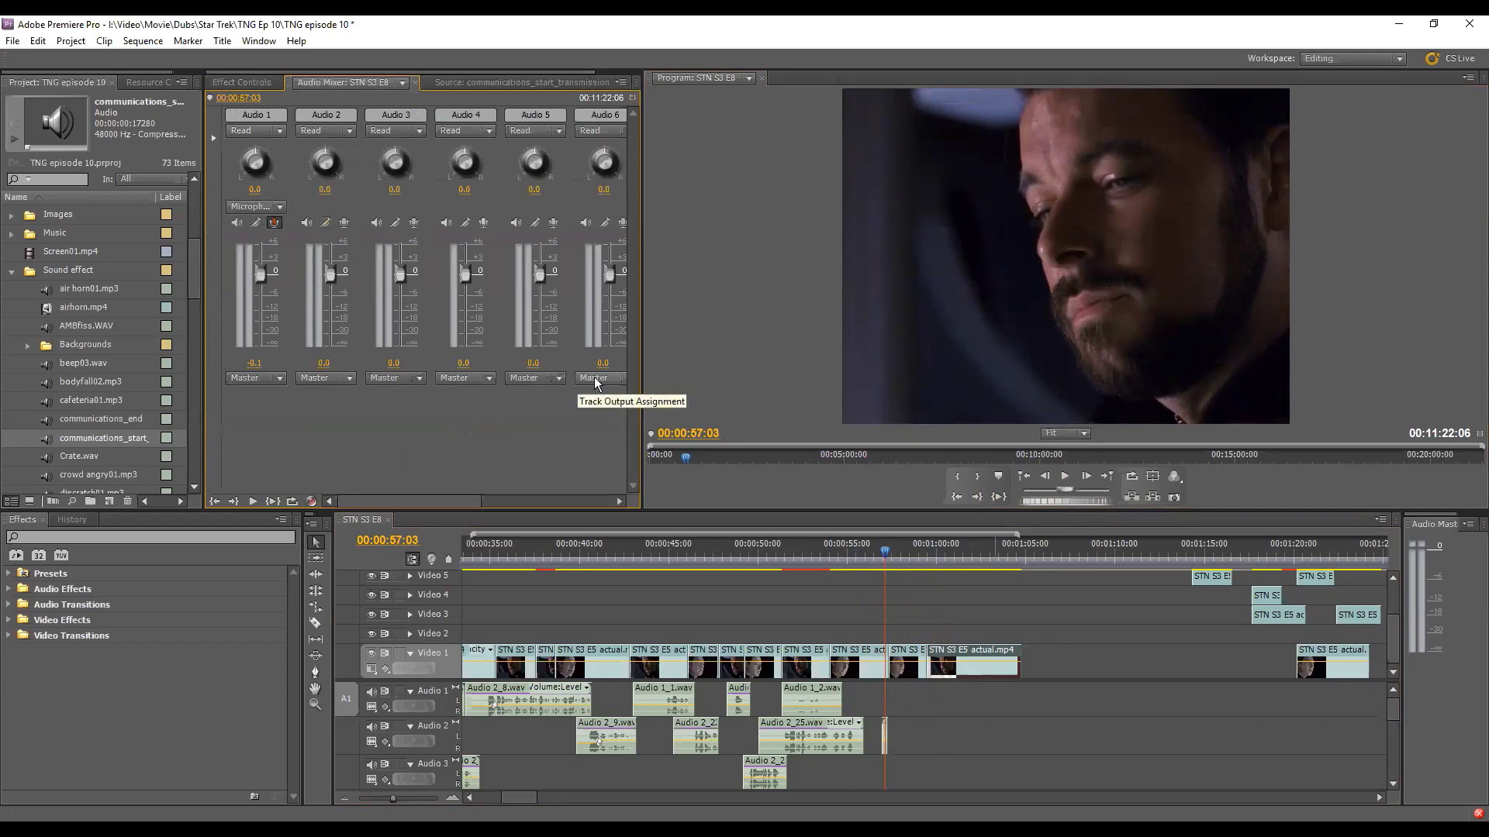
left_click(1228, 809)
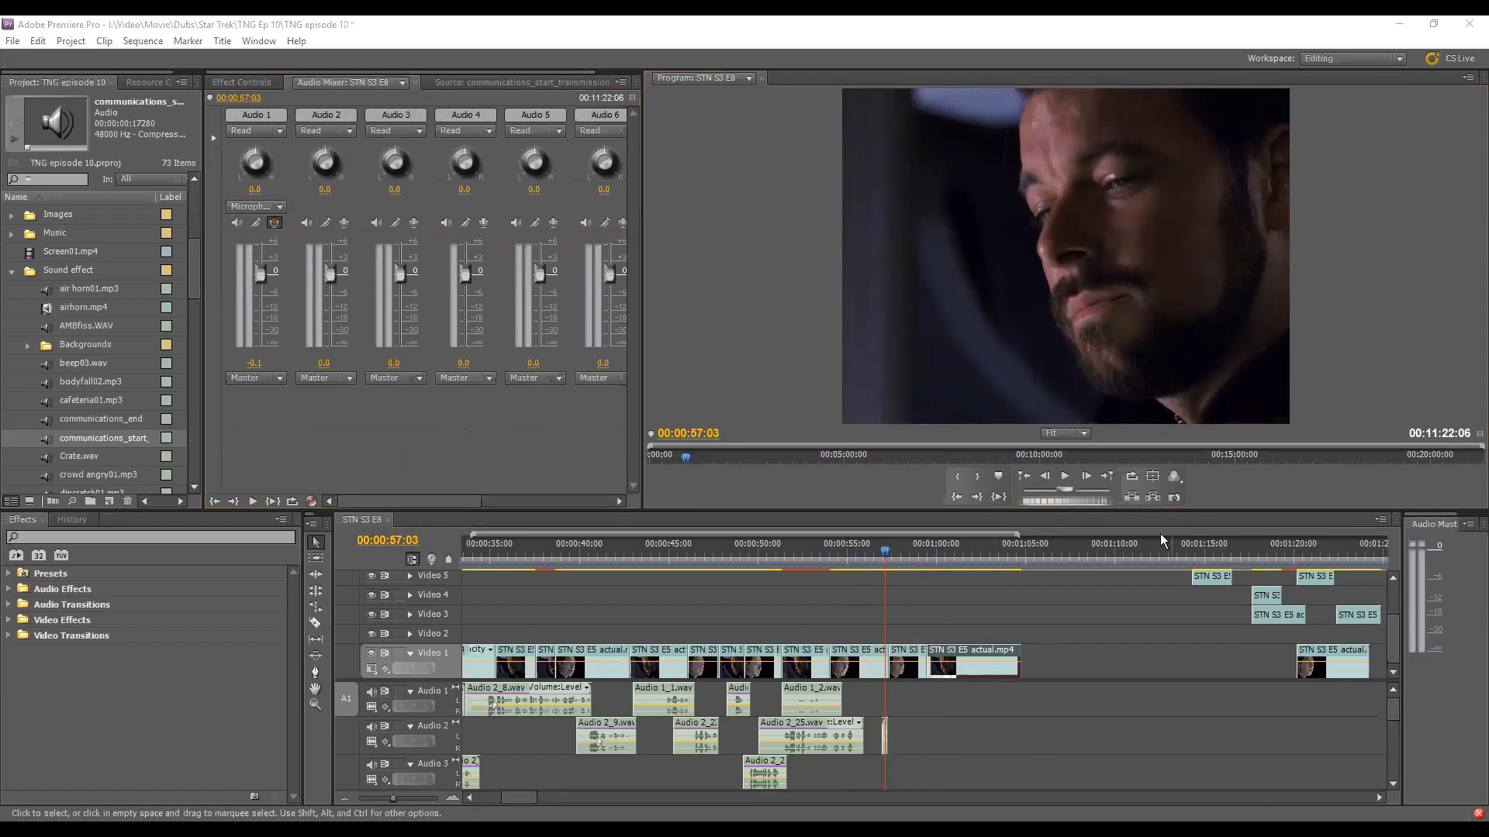
left_click(1065, 477)
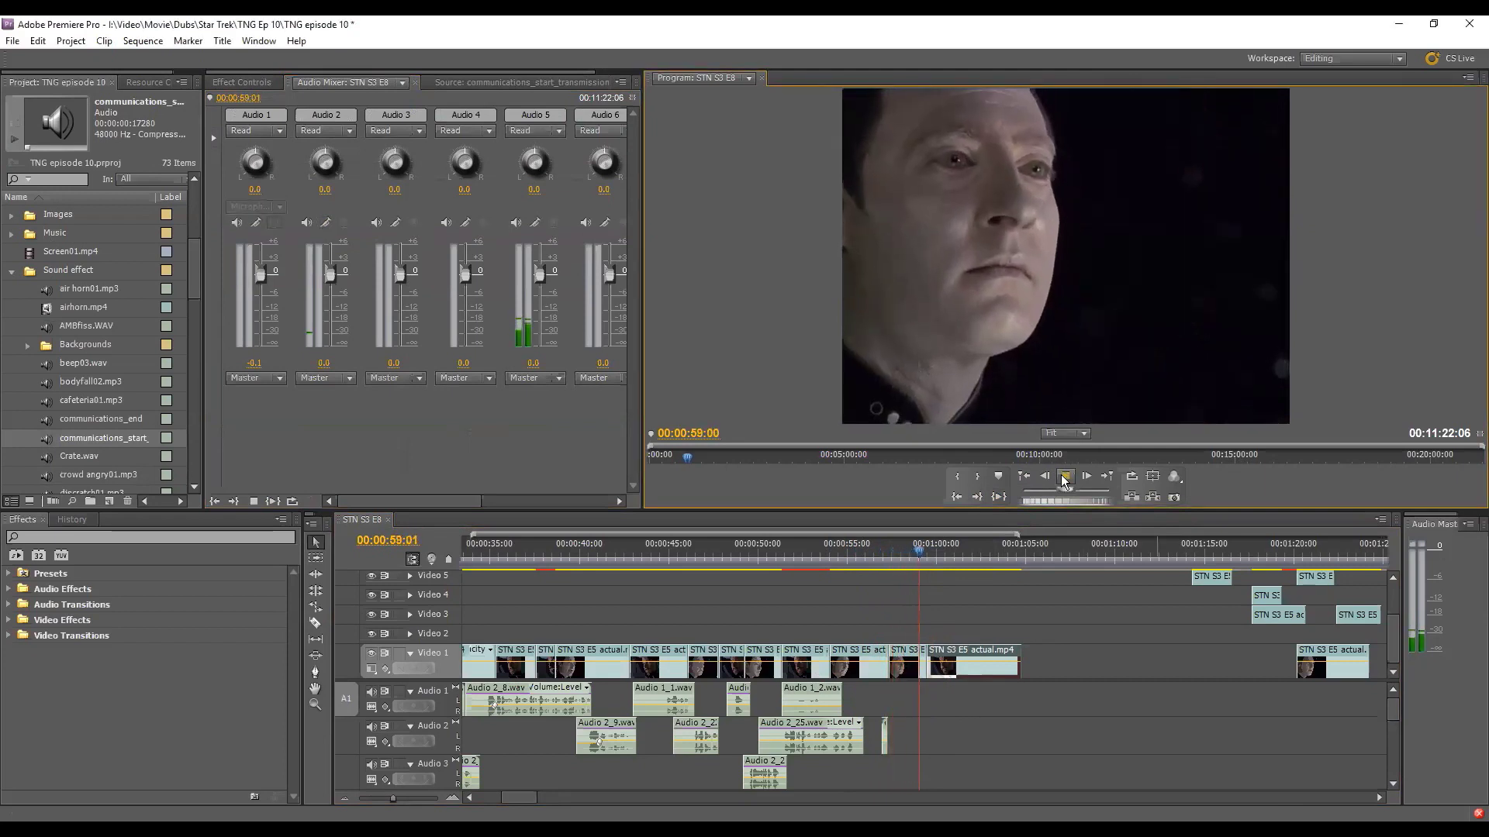
left_click(1064, 477)
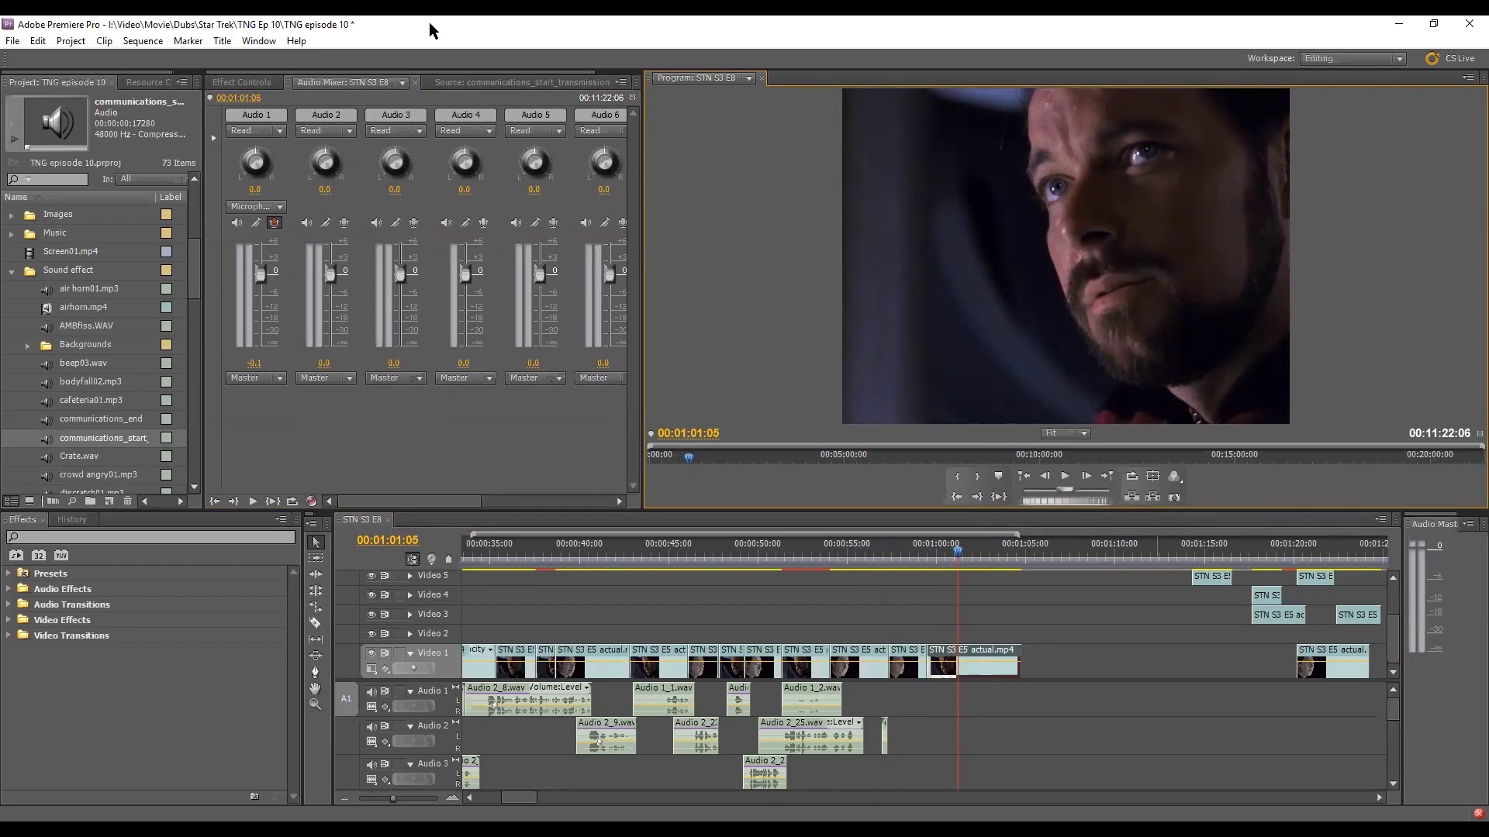
left_click(883, 556)
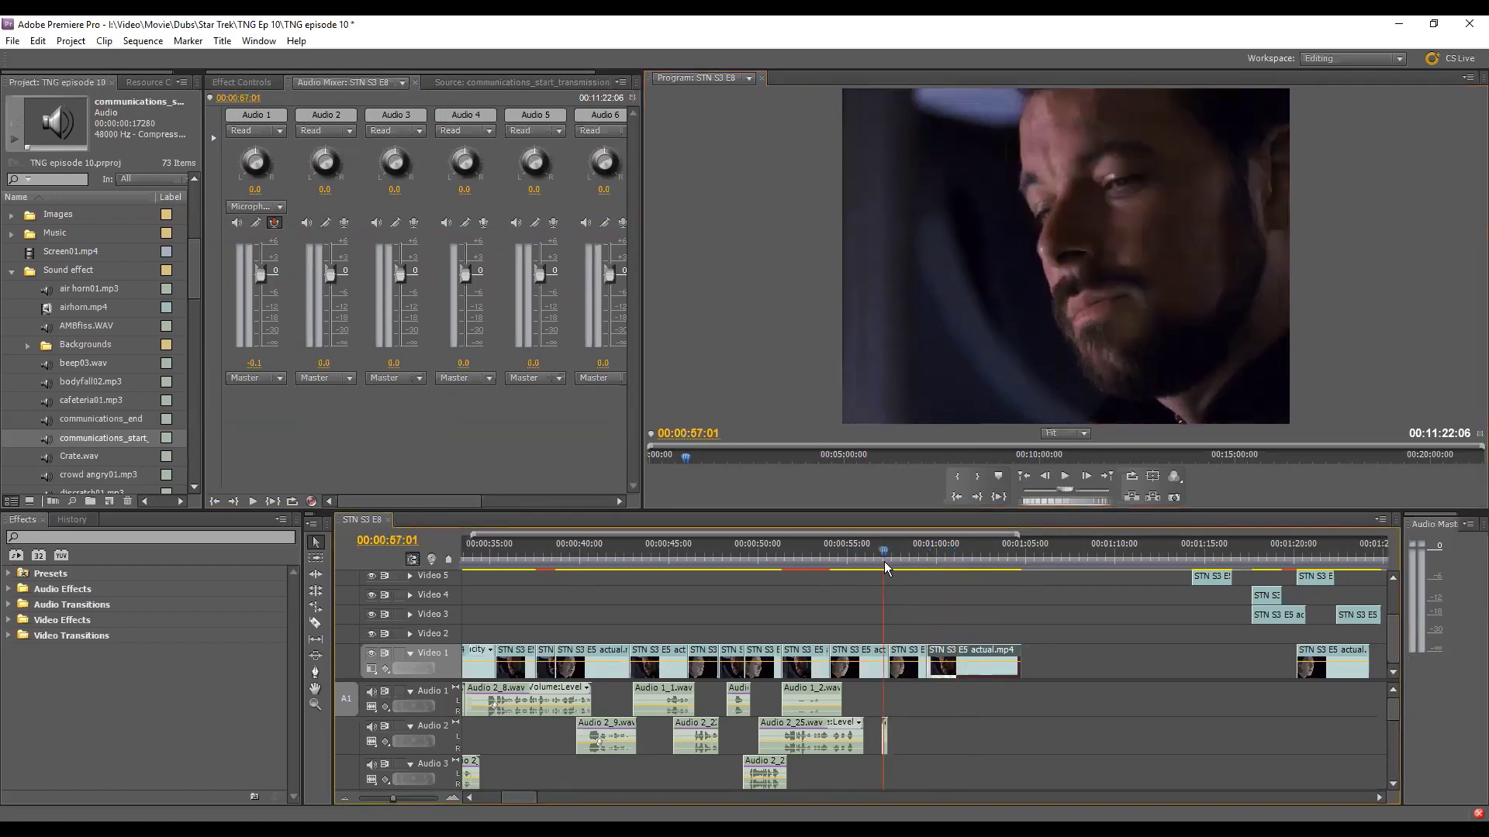
left_click(1066, 477)
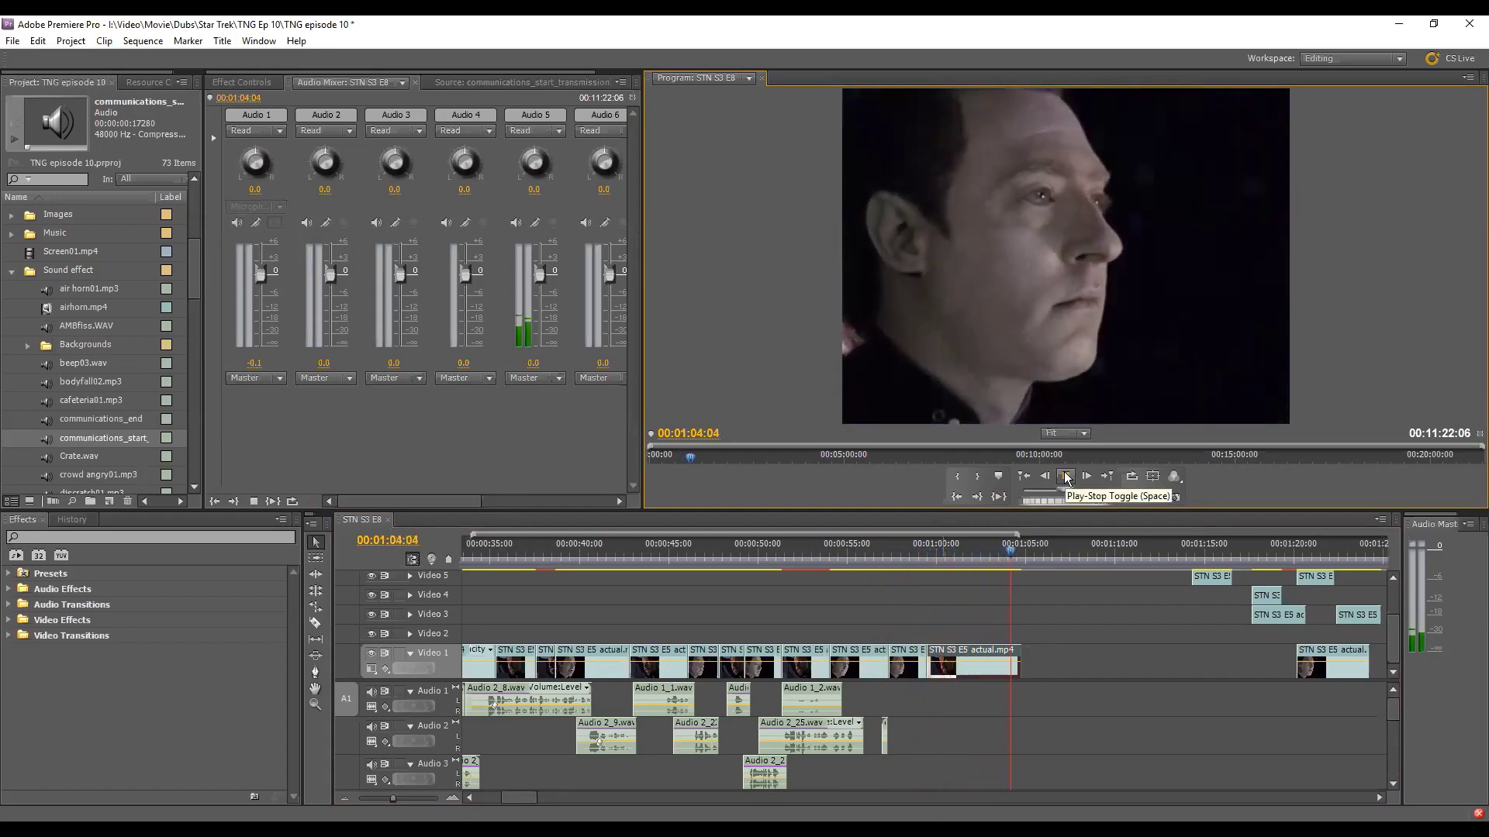
Record the character's dialogue on Audio 1 from 00:00:57:01 to 00:01:05:22
left_click(884, 566)
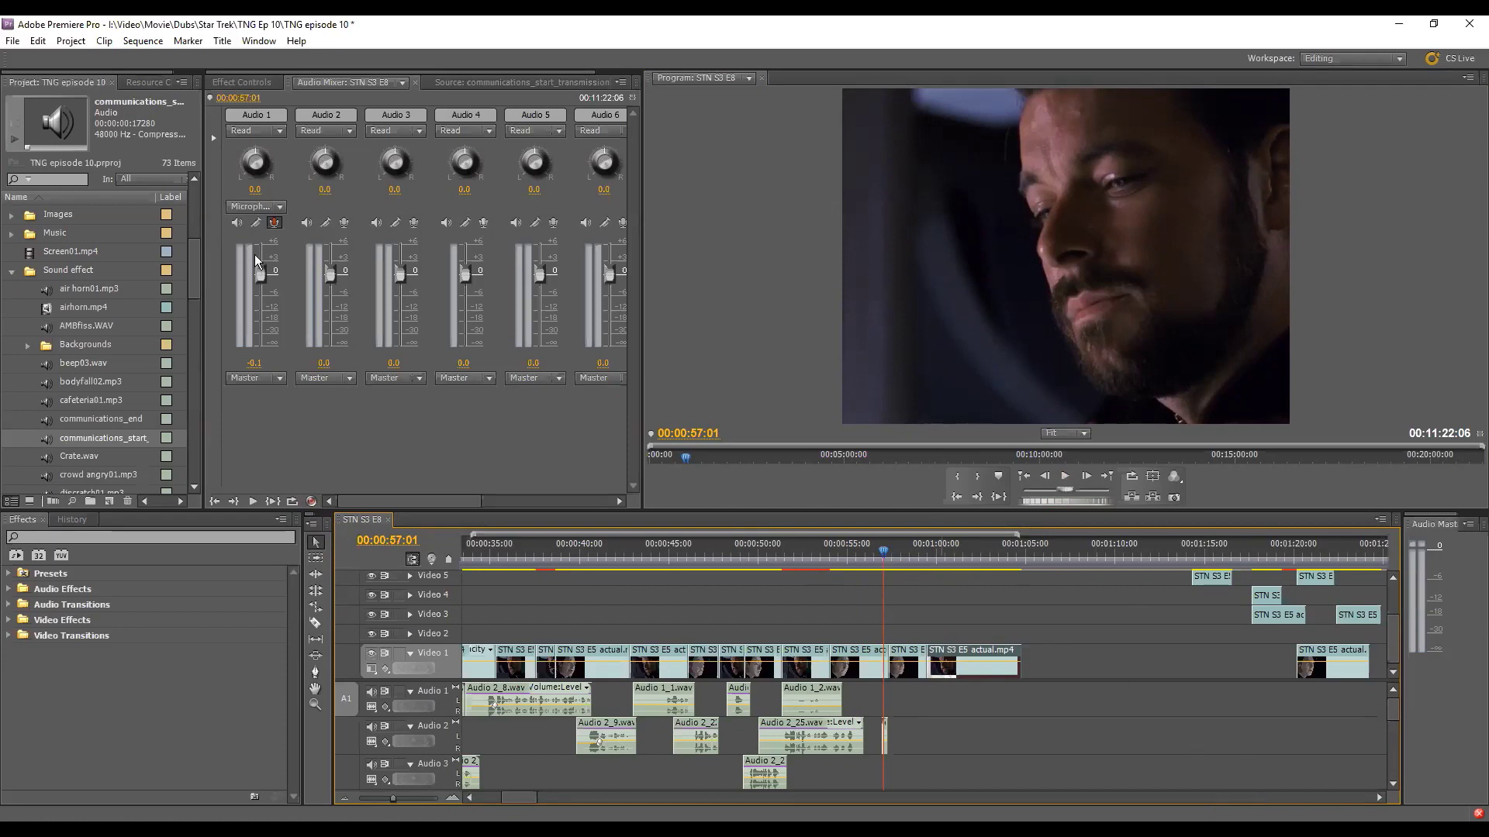
left_click(254, 504)
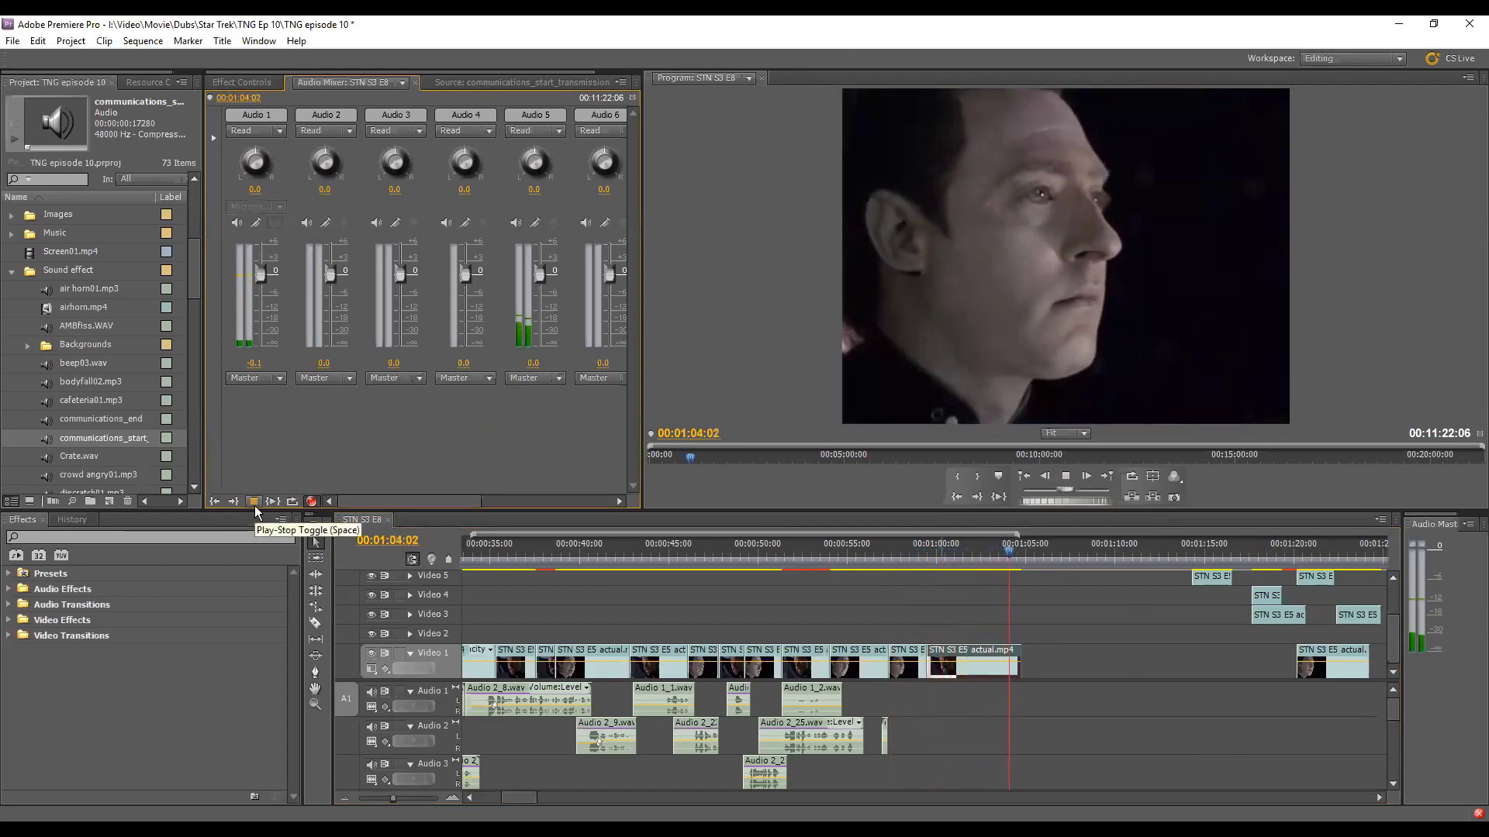
left_click(254, 501)
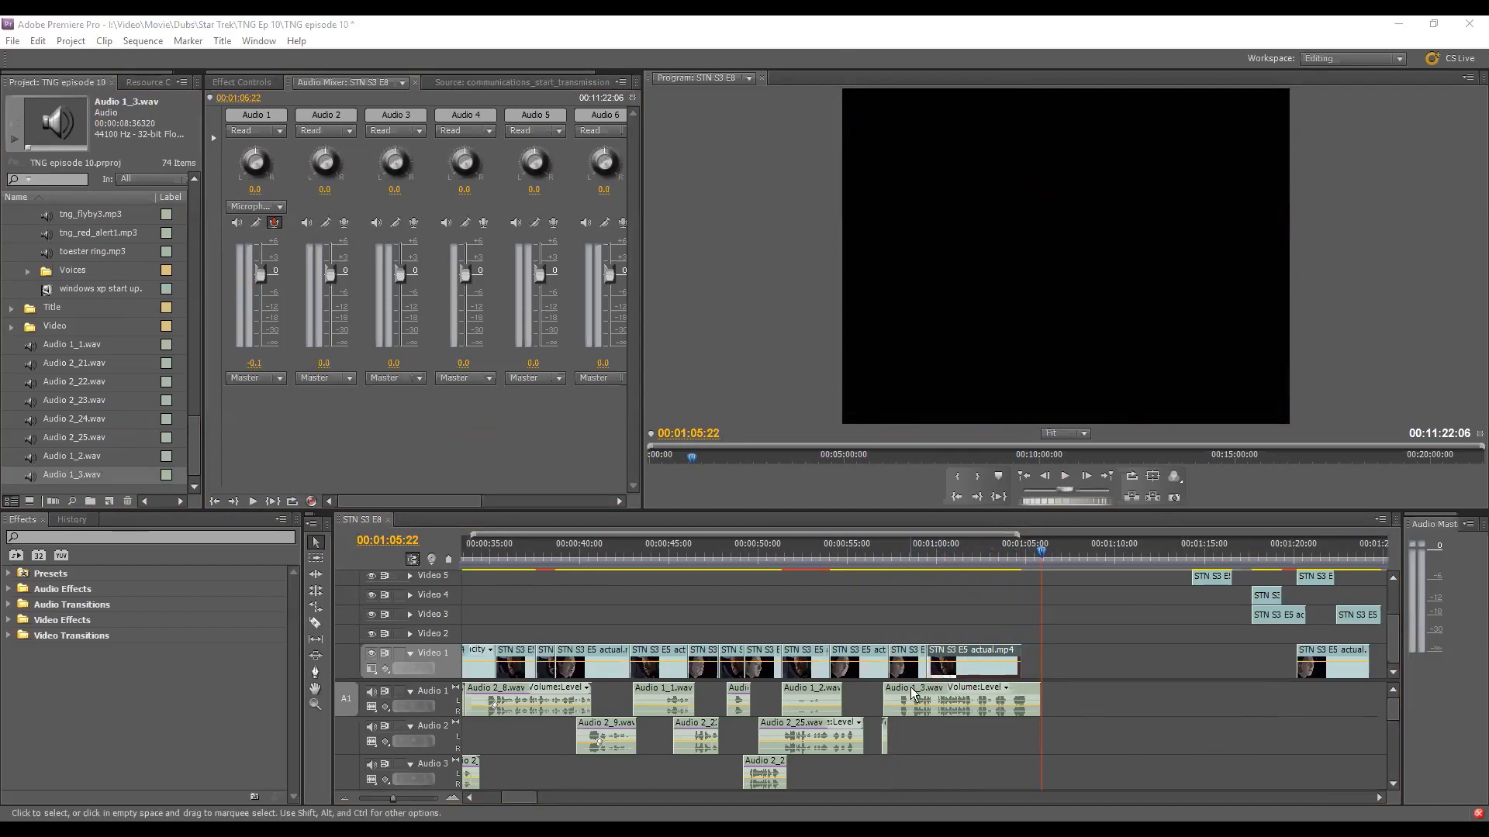
Move the Audio 1_3.wav recording earlier to about 00:00:56 and apply the stereo Highpass effect to it
left_click_drag(912, 693, 891, 692)
type("high")
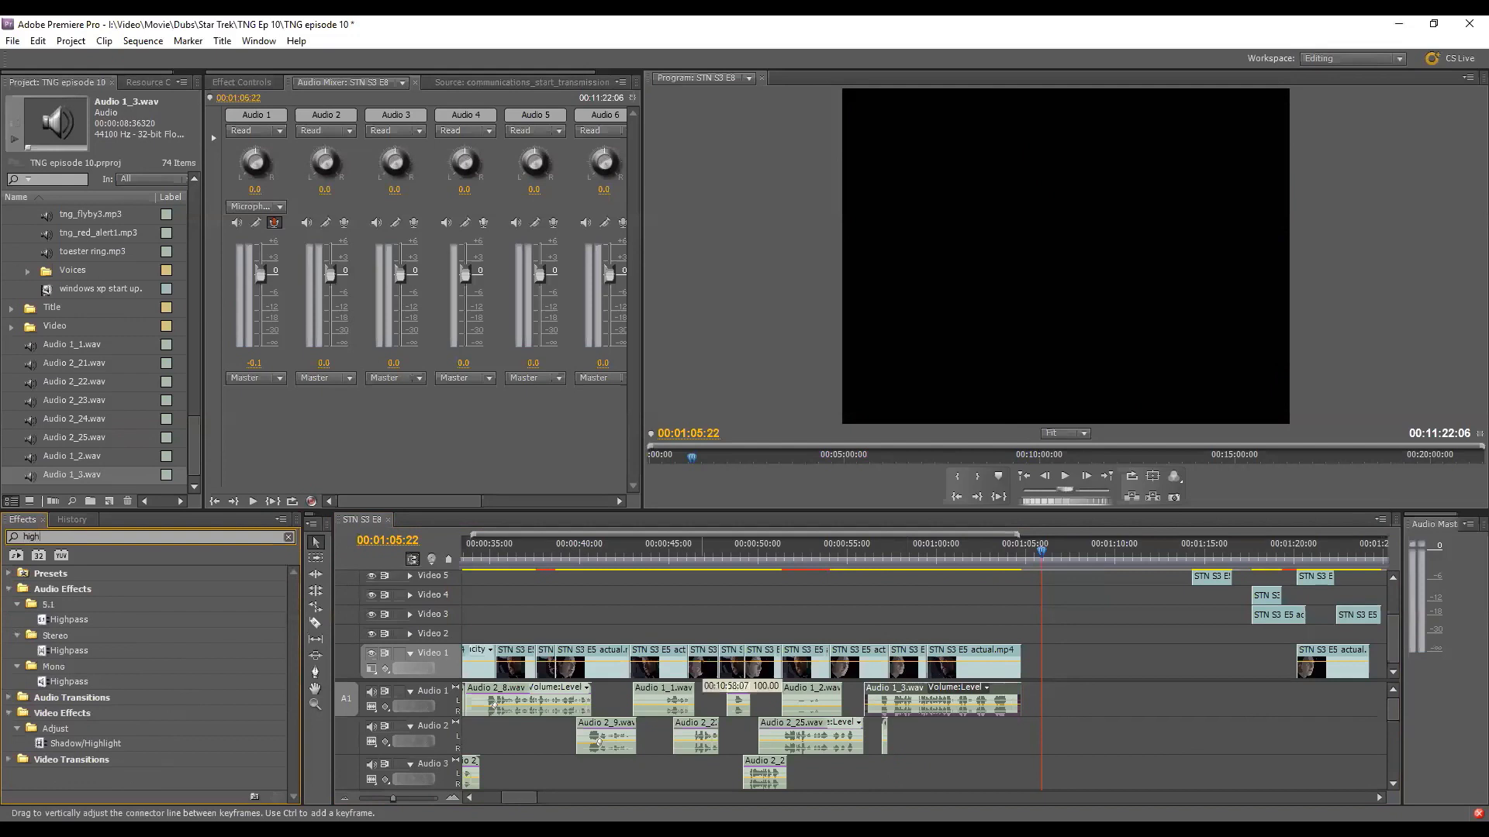
left_click(68, 651)
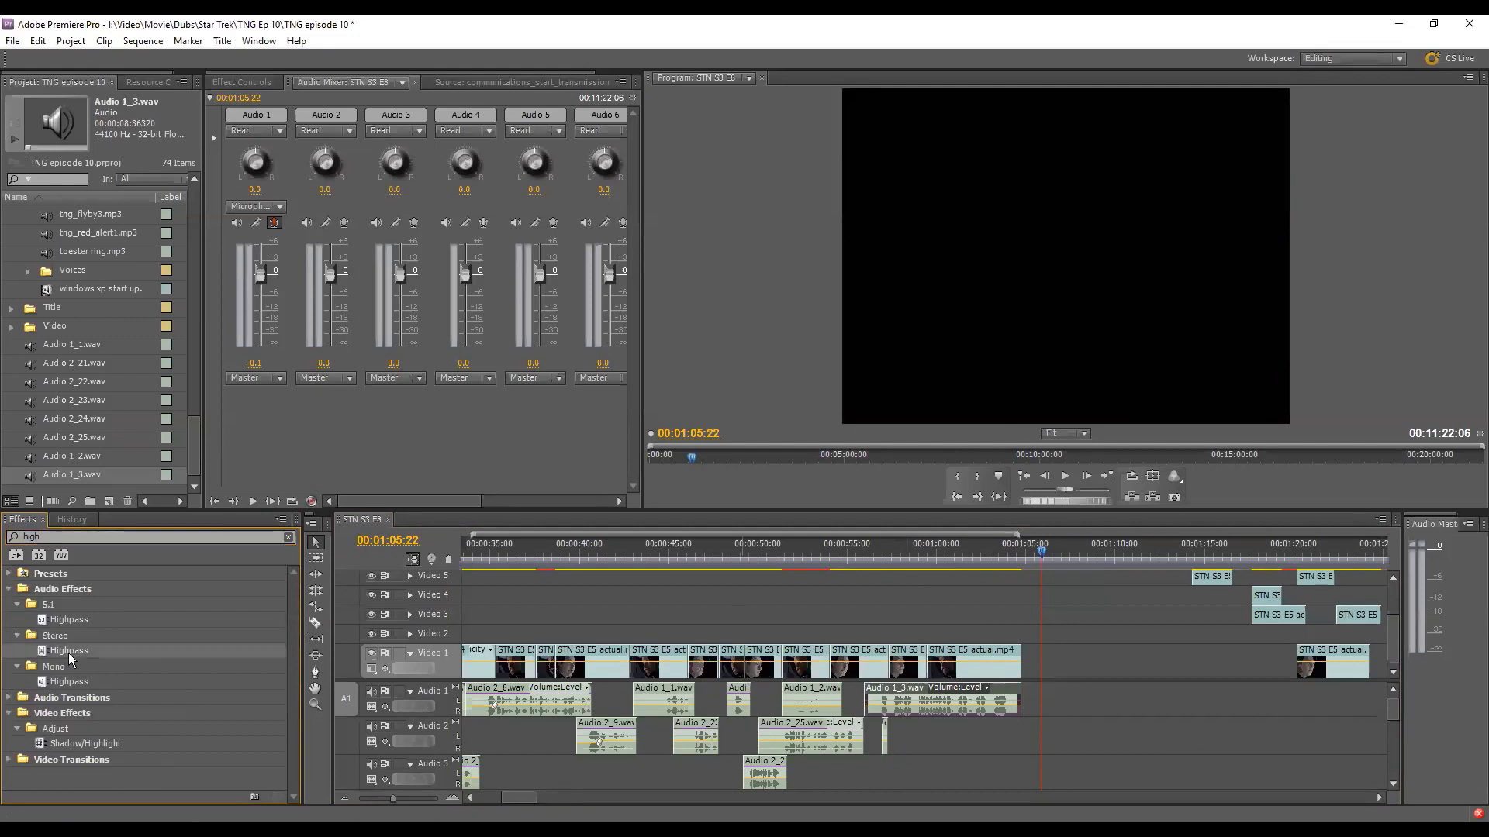
Nudge Audio 1_3.wav slightly later and trim its start to about 00:00:56:14
left_click(867, 552)
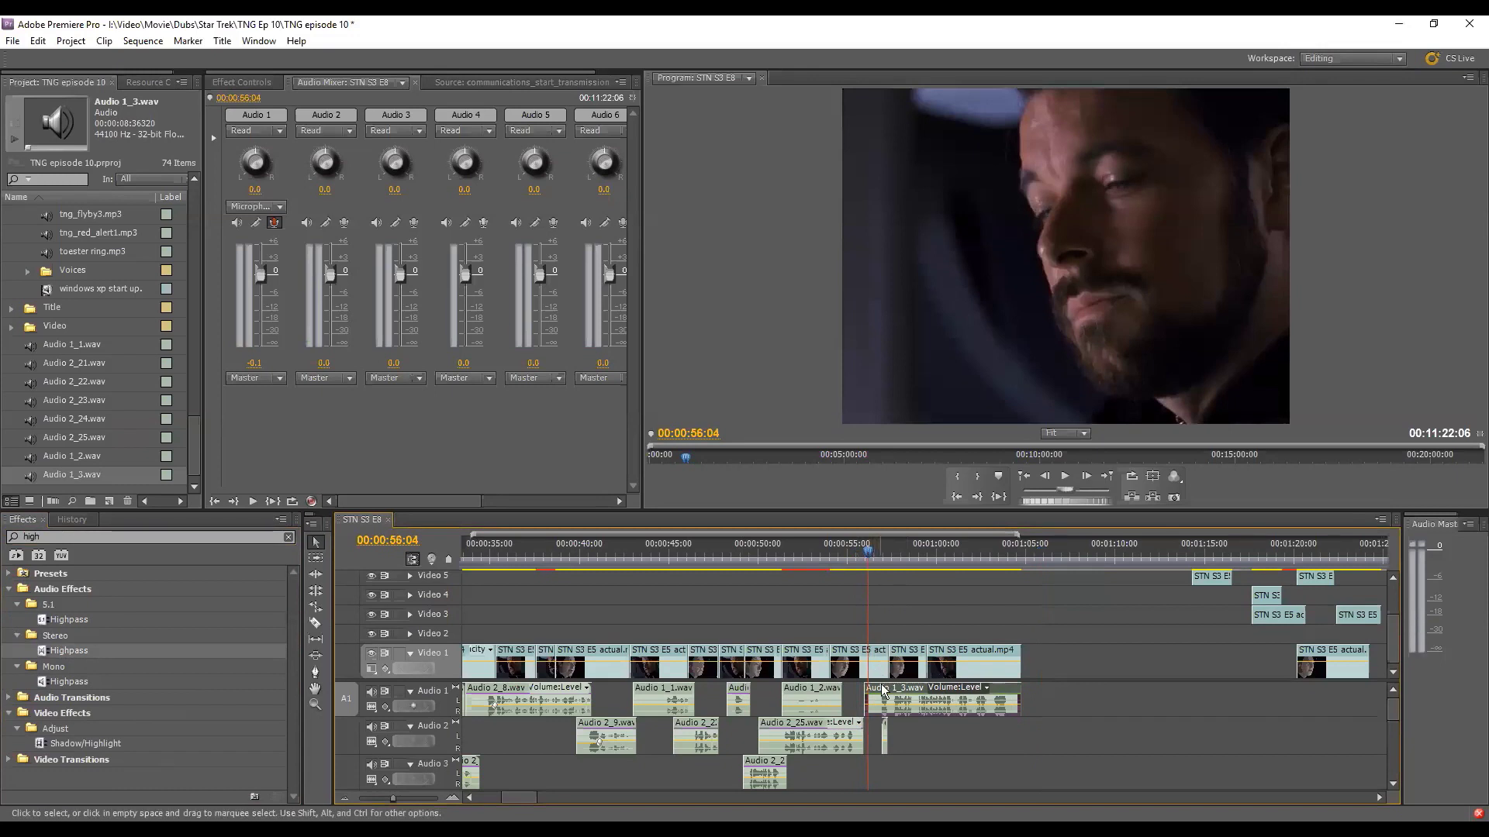
left_click_drag(882, 690, 886, 690)
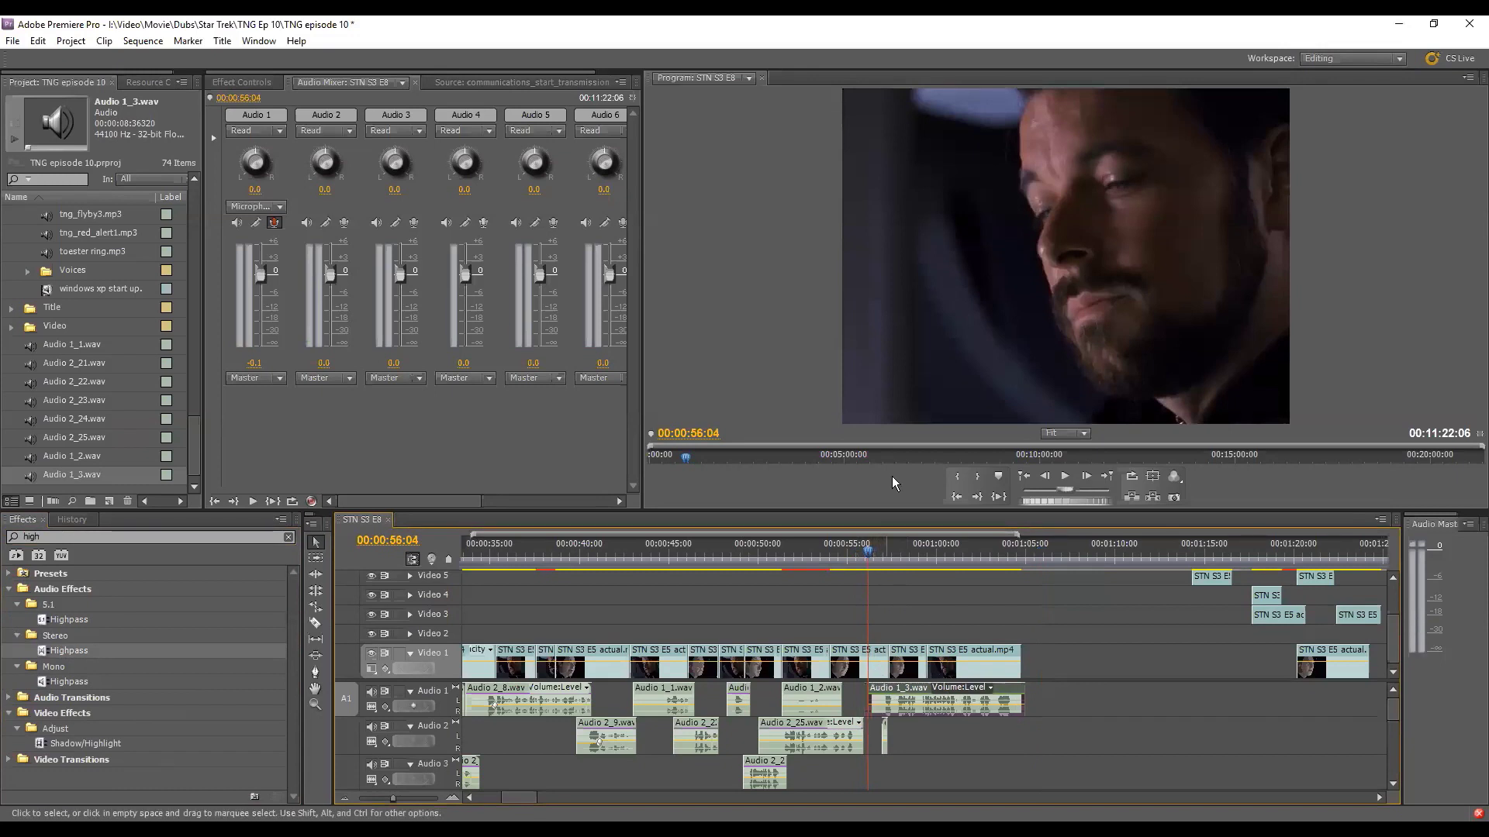
left_click(1065, 476)
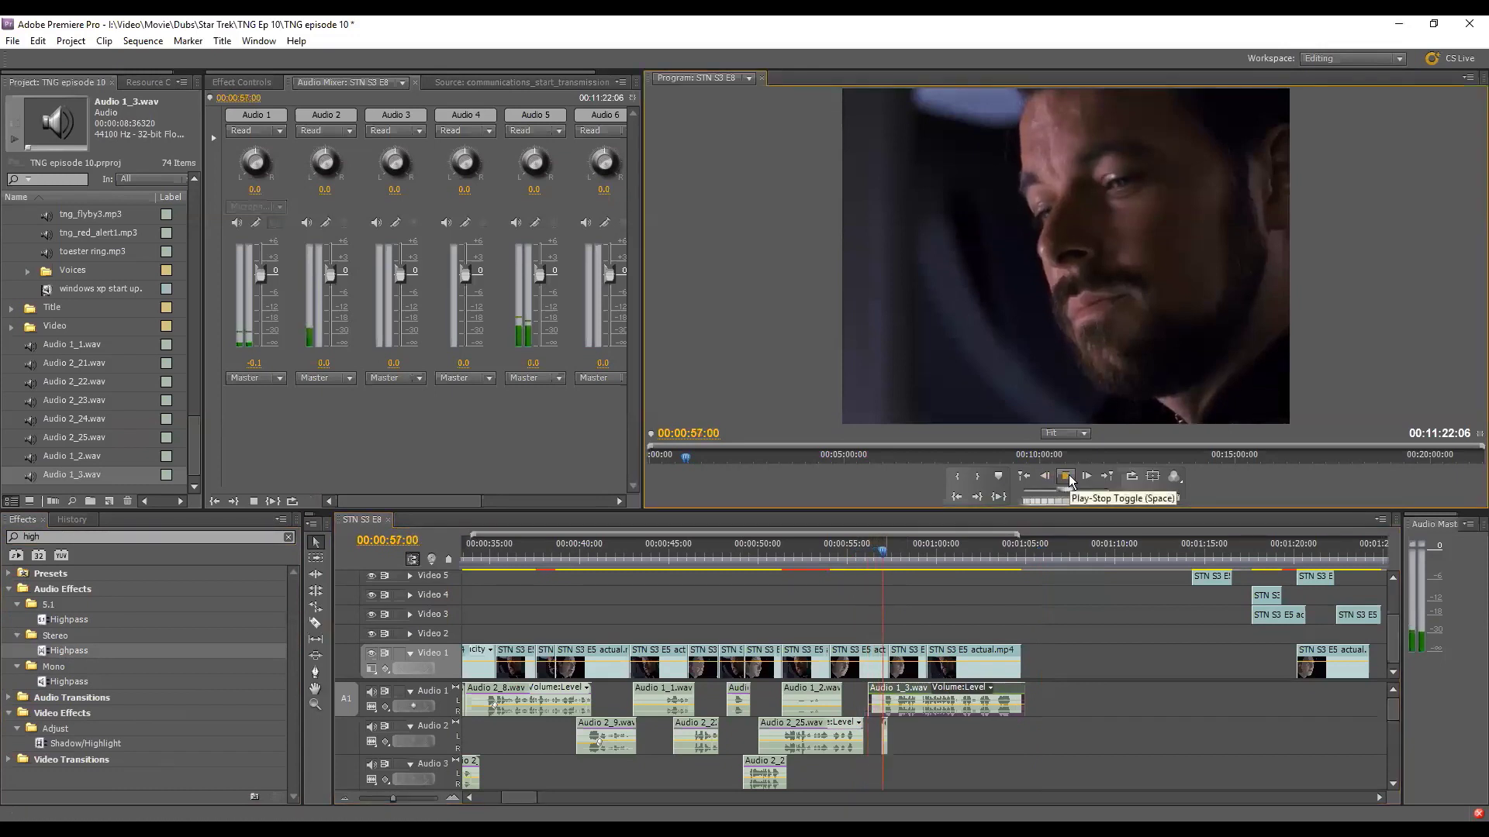
left_click(858, 617)
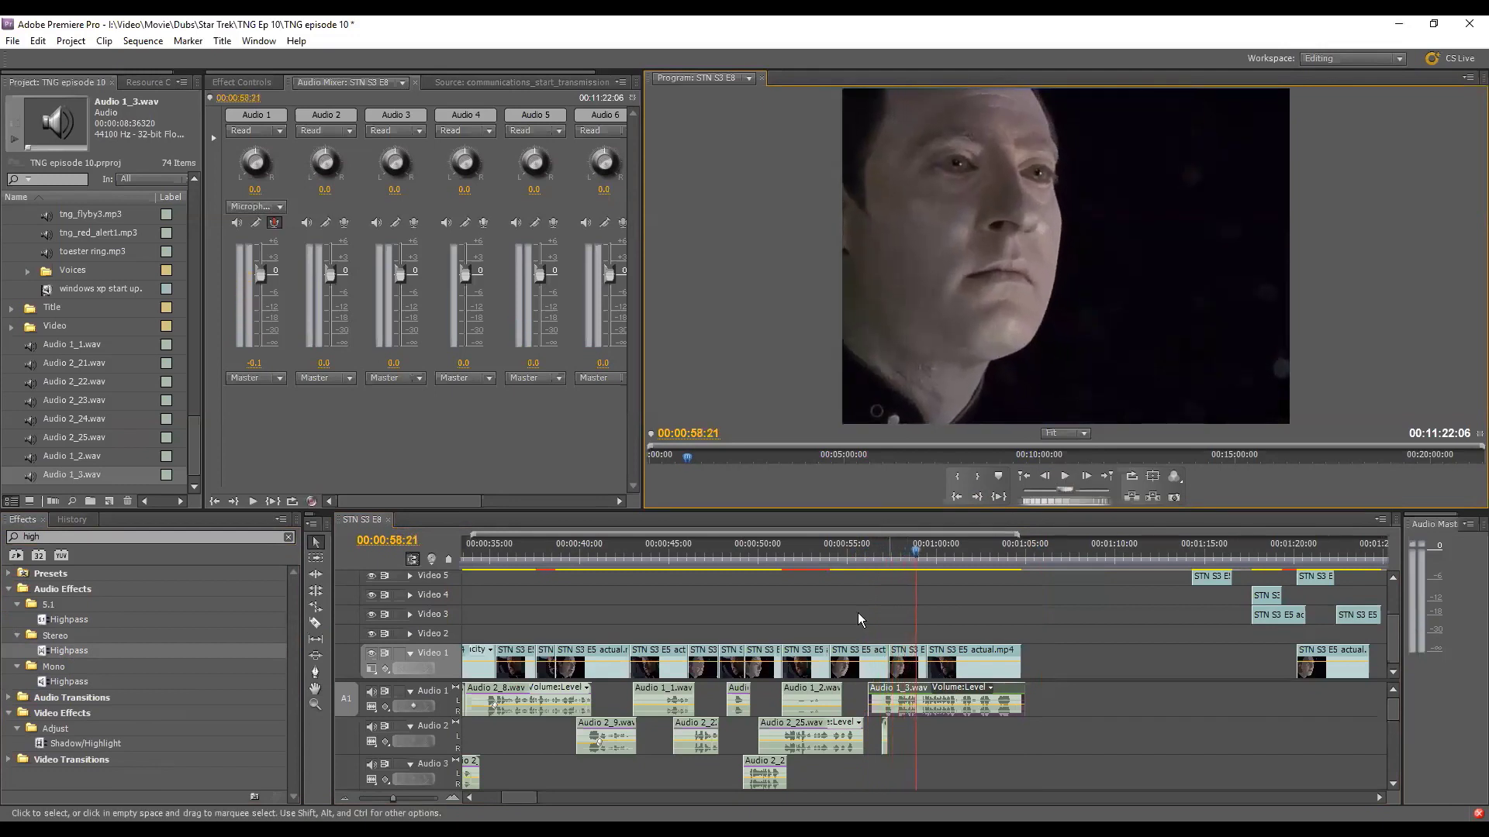
left_click_drag(875, 688, 881, 689)
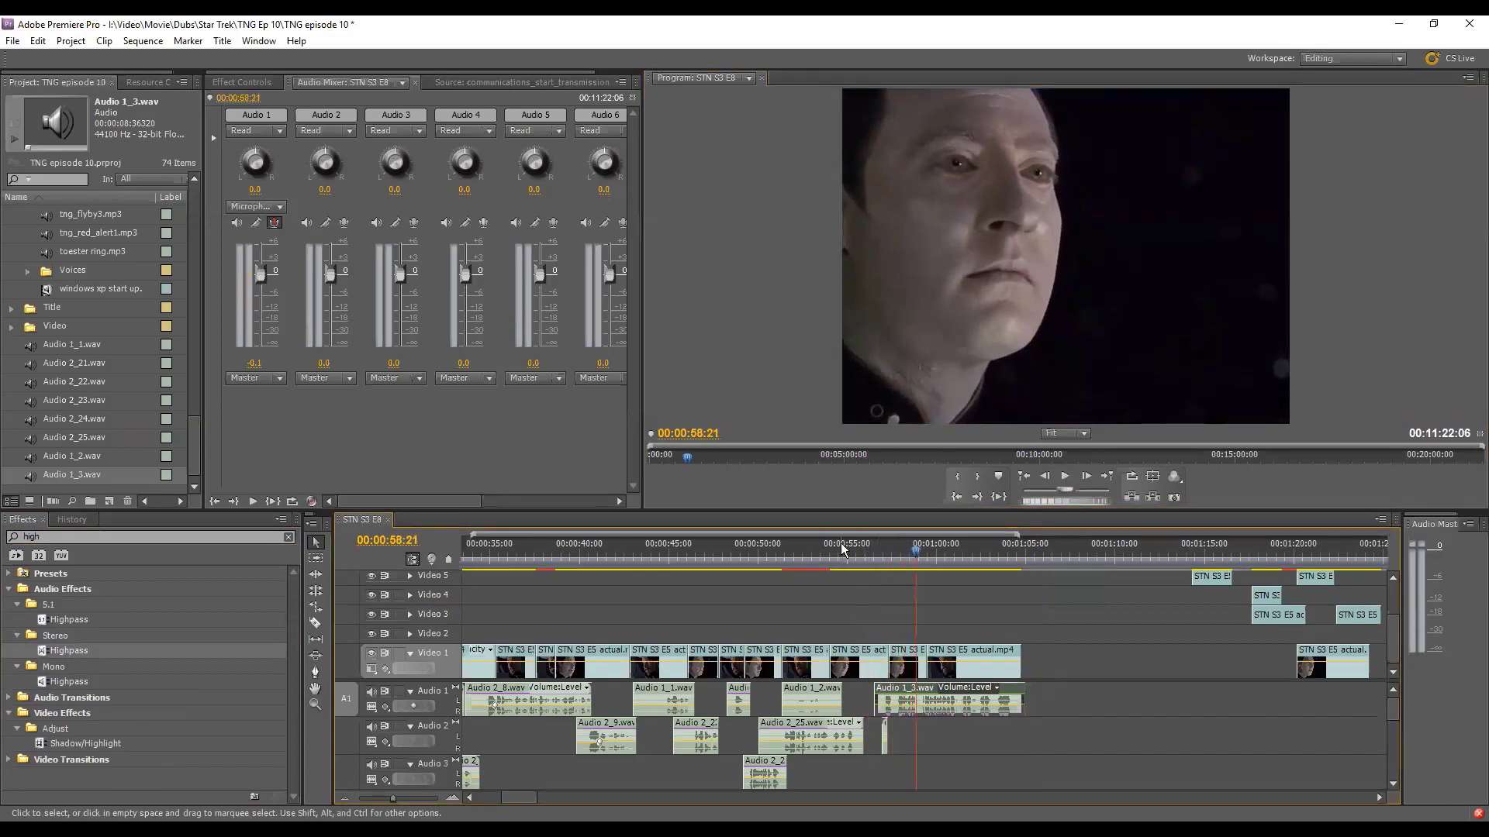
Play the scene from about 00:00:52 and again from about 00:00:54 to check the new dialogue's timing
left_click(799, 550)
left_click(1063, 477)
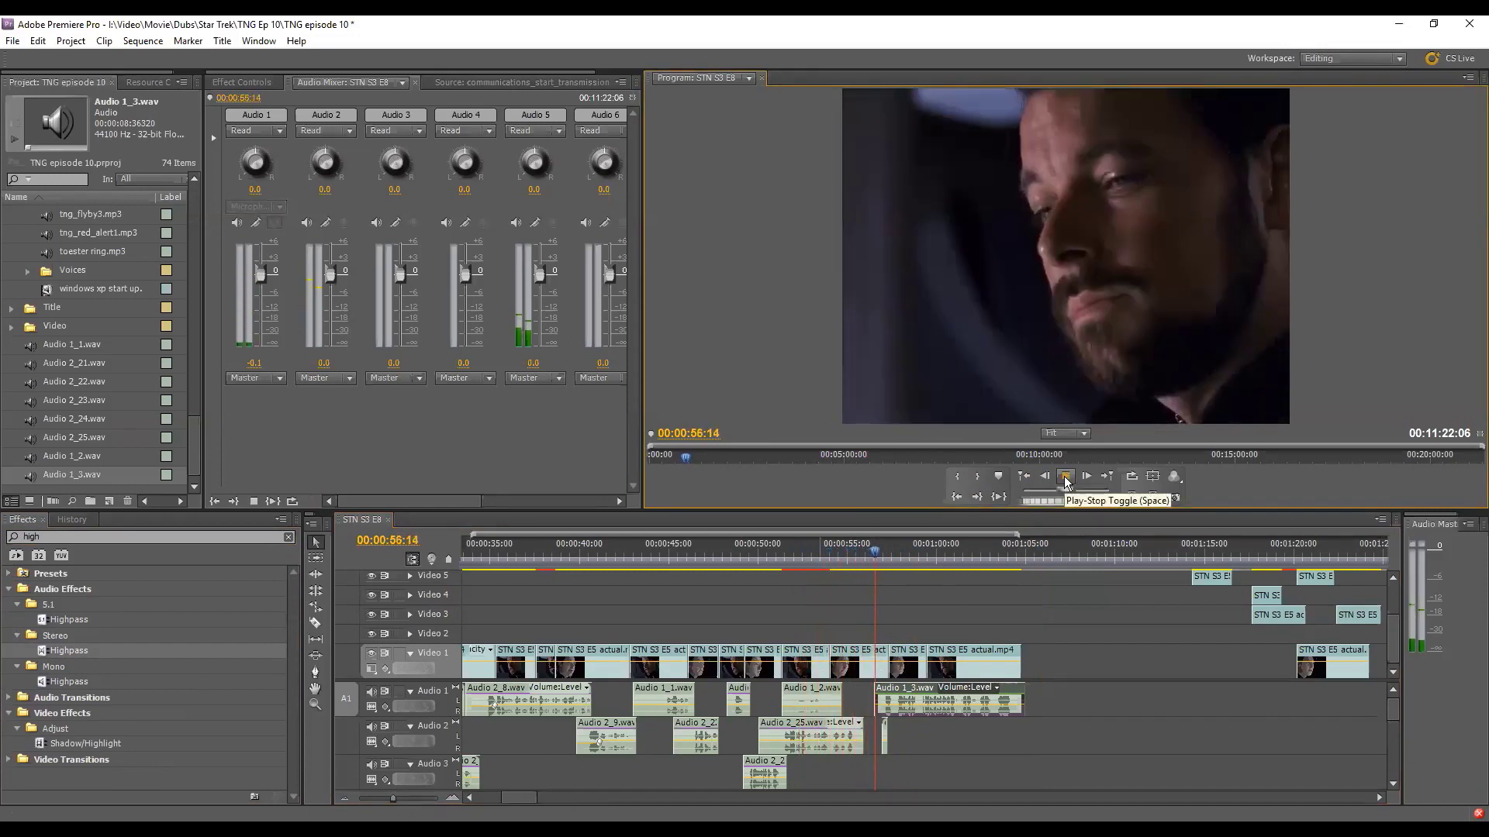
left_click(1065, 477)
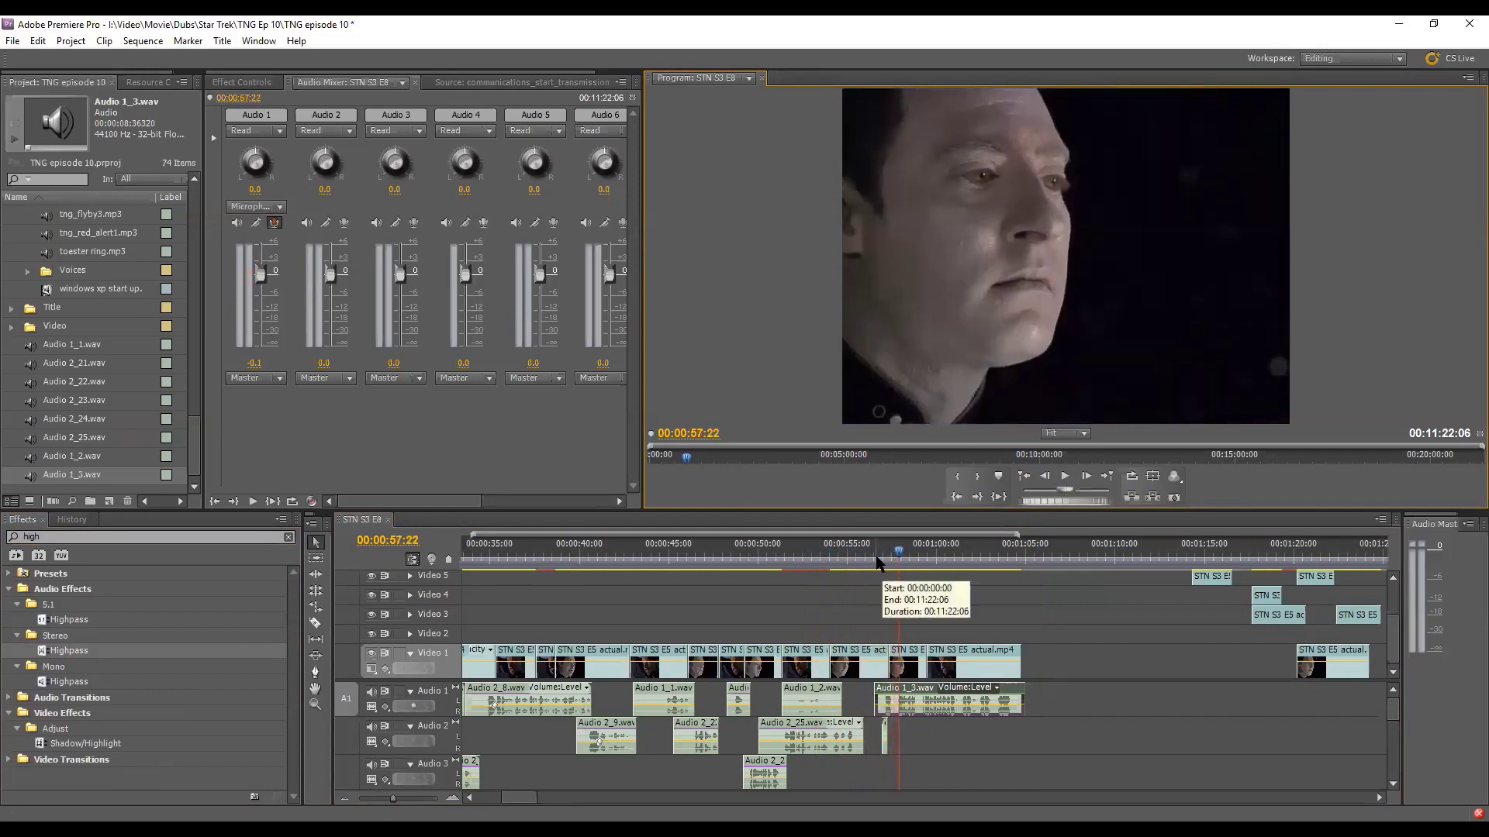
key("Up")
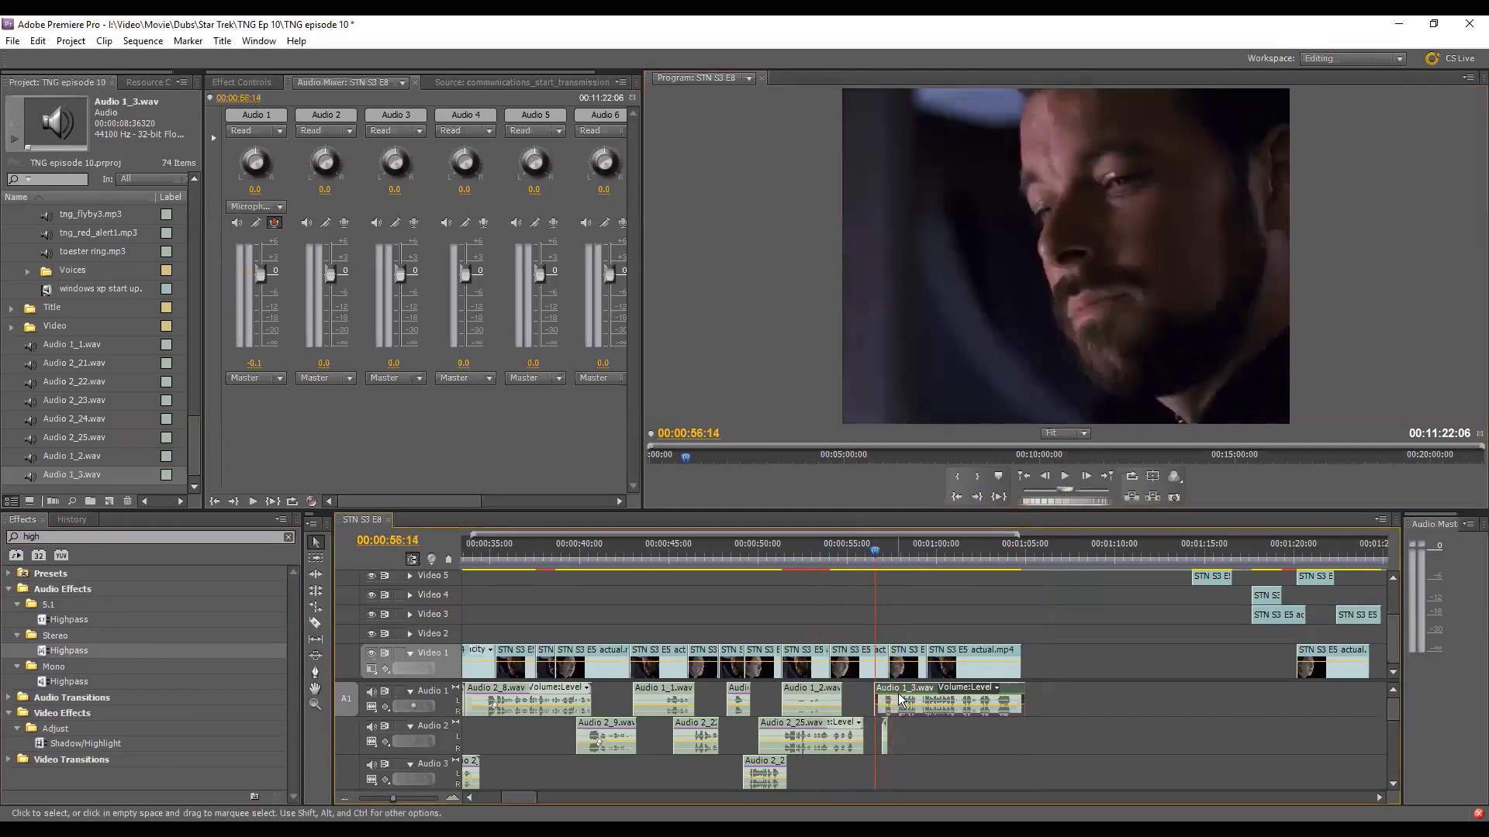
left_click(838, 555)
left_click(1065, 477)
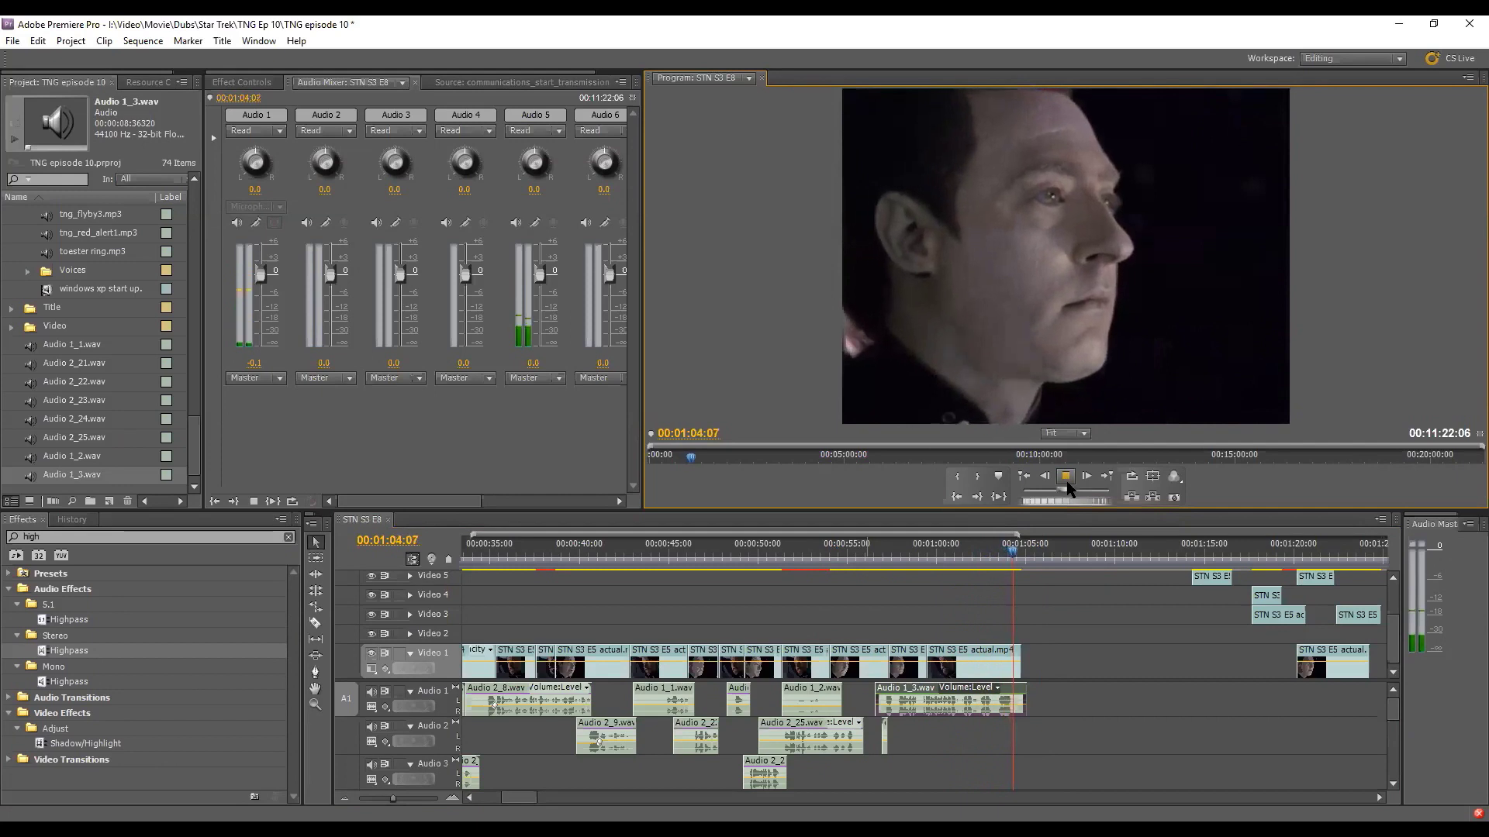
left_click(1066, 476)
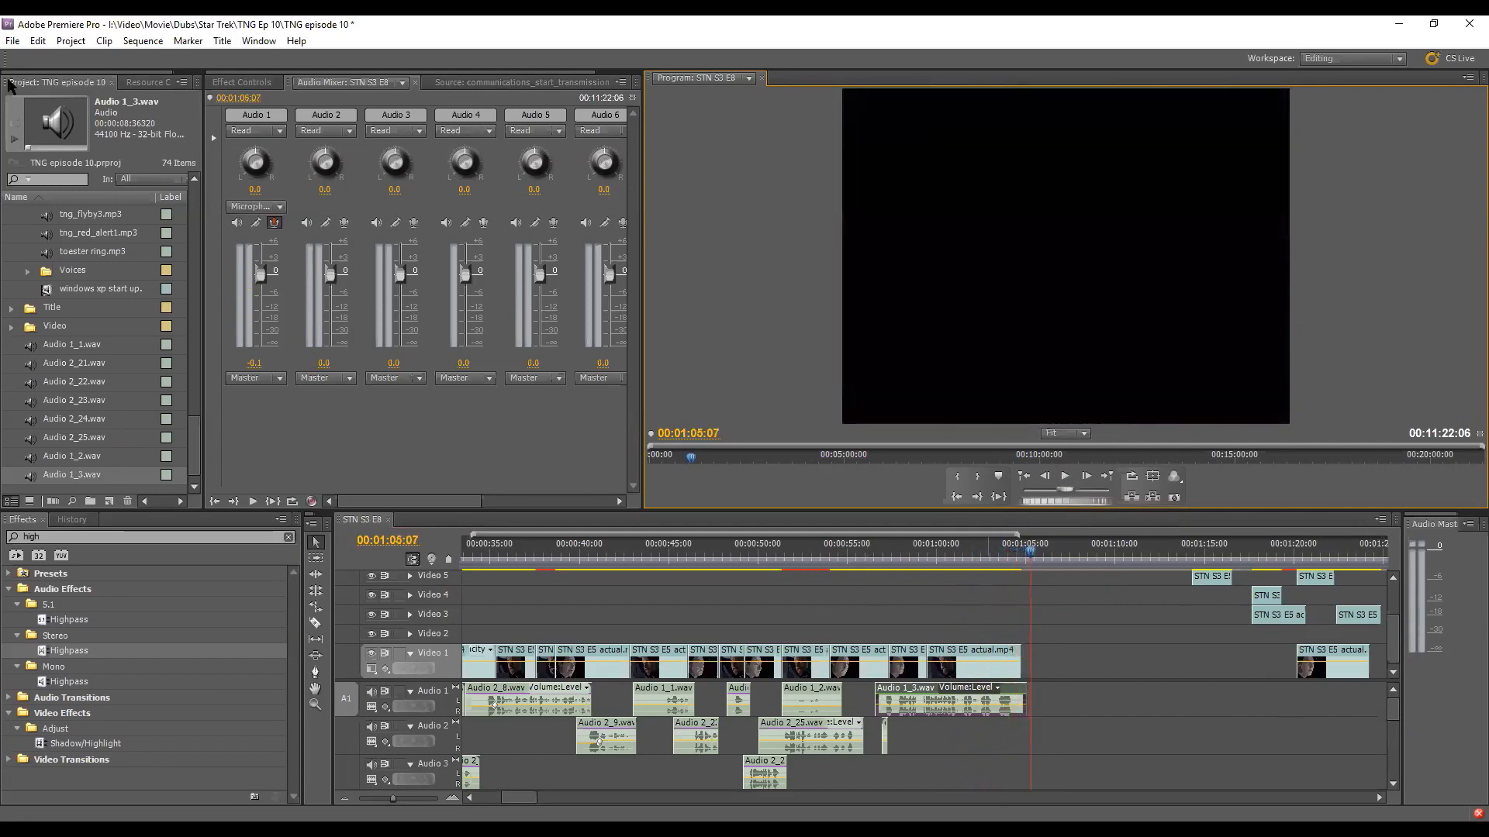
Place Explode1.wav on Audio 4 at the end of the last shot, about 00:01:04:19, and play the ending to check it
scroll(89, 330, "up", 6)
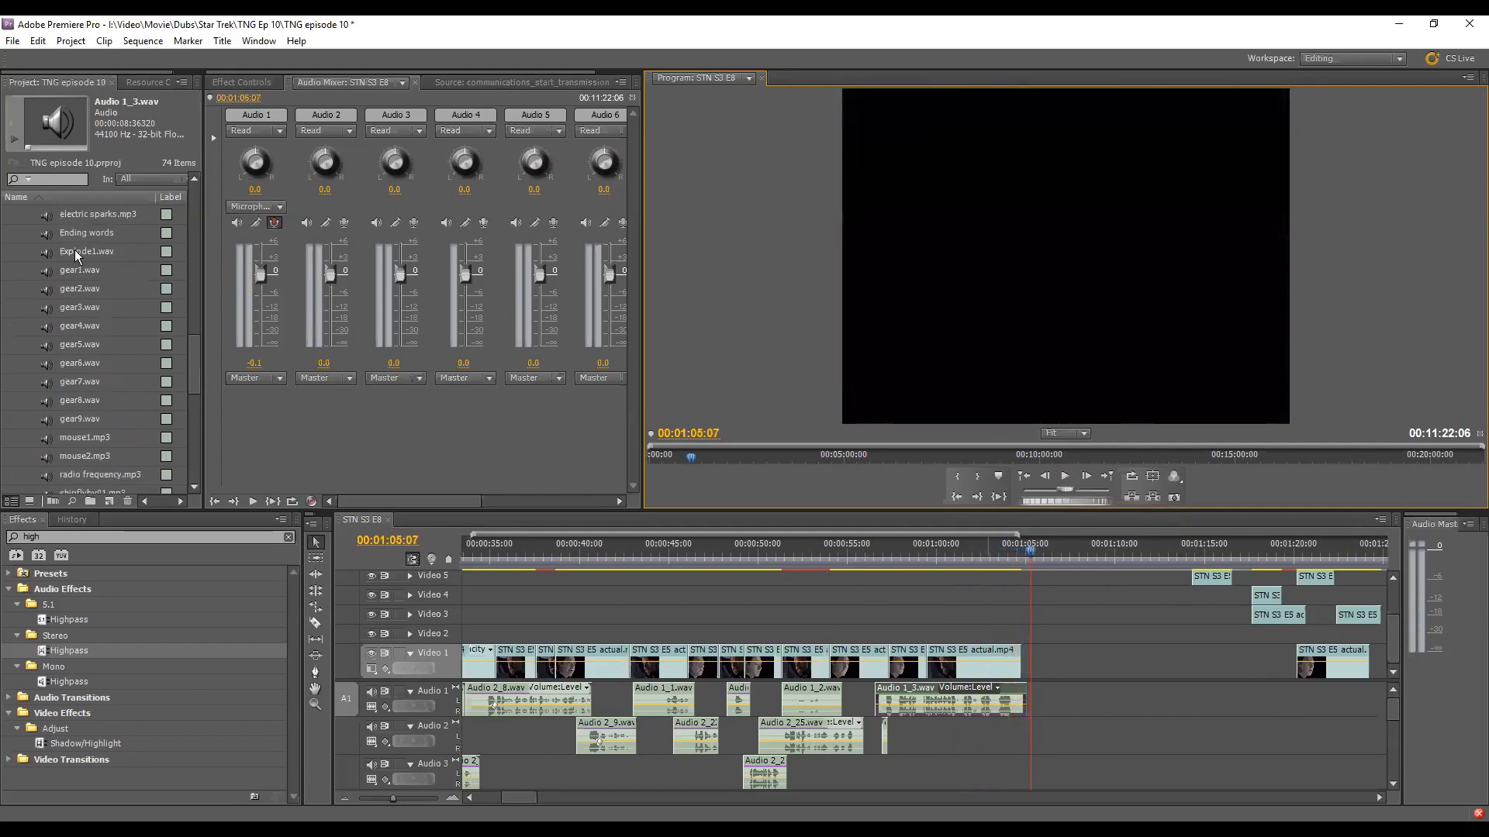
left_click(77, 256)
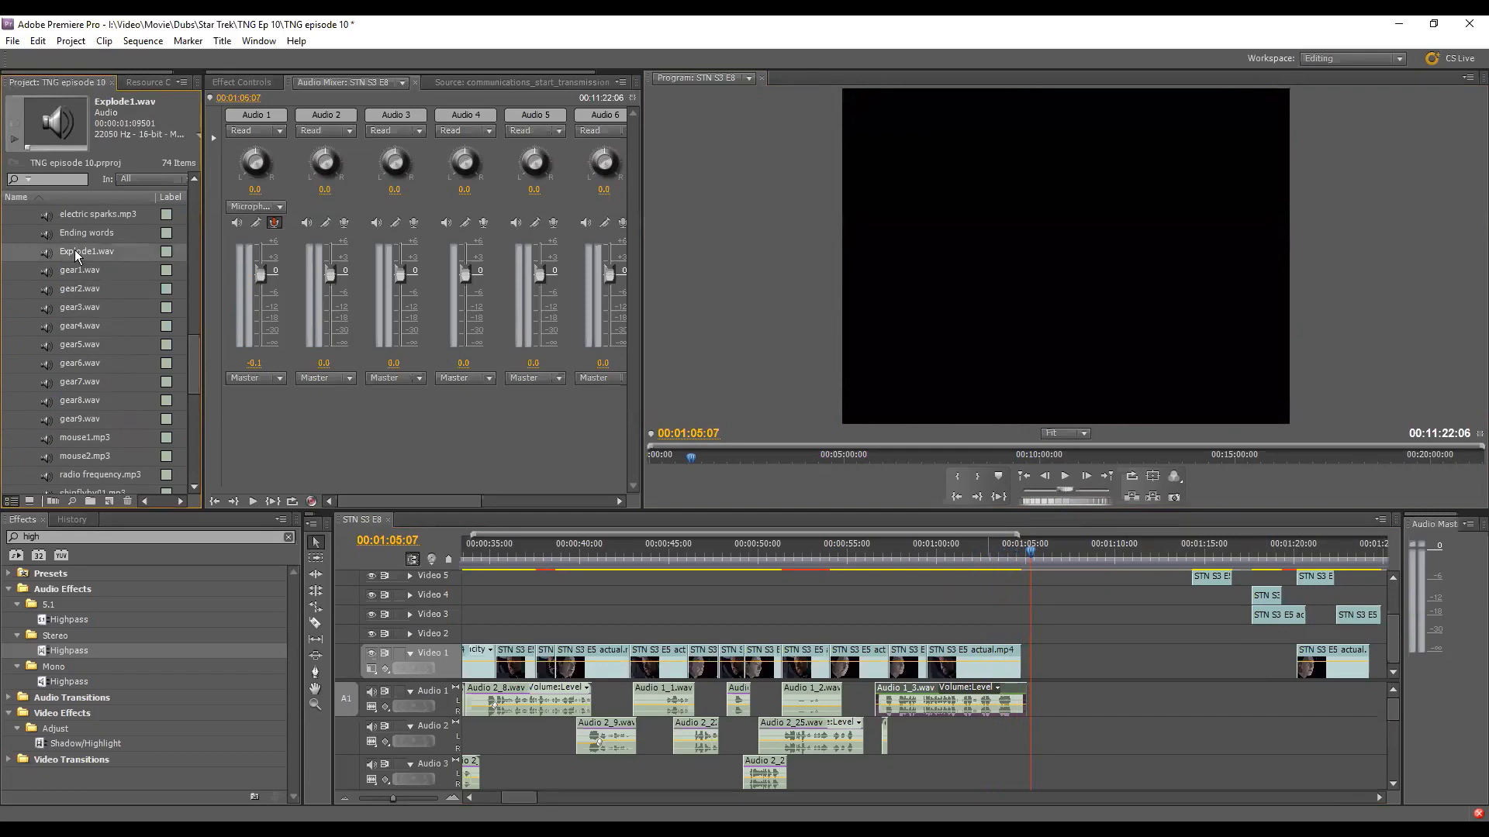
left_click(988, 552)
left_click(1066, 477)
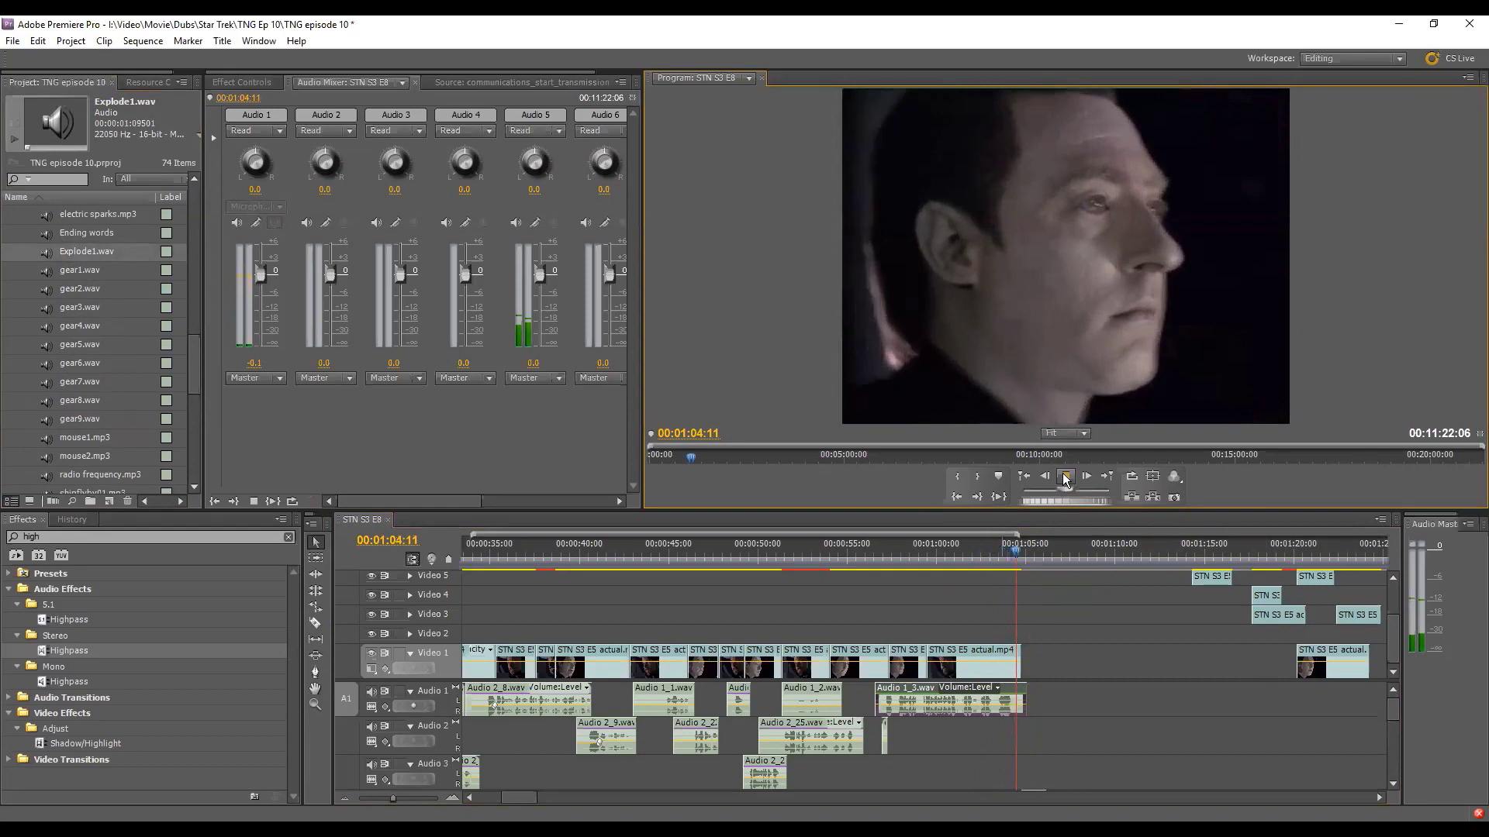
left_click(1066, 476)
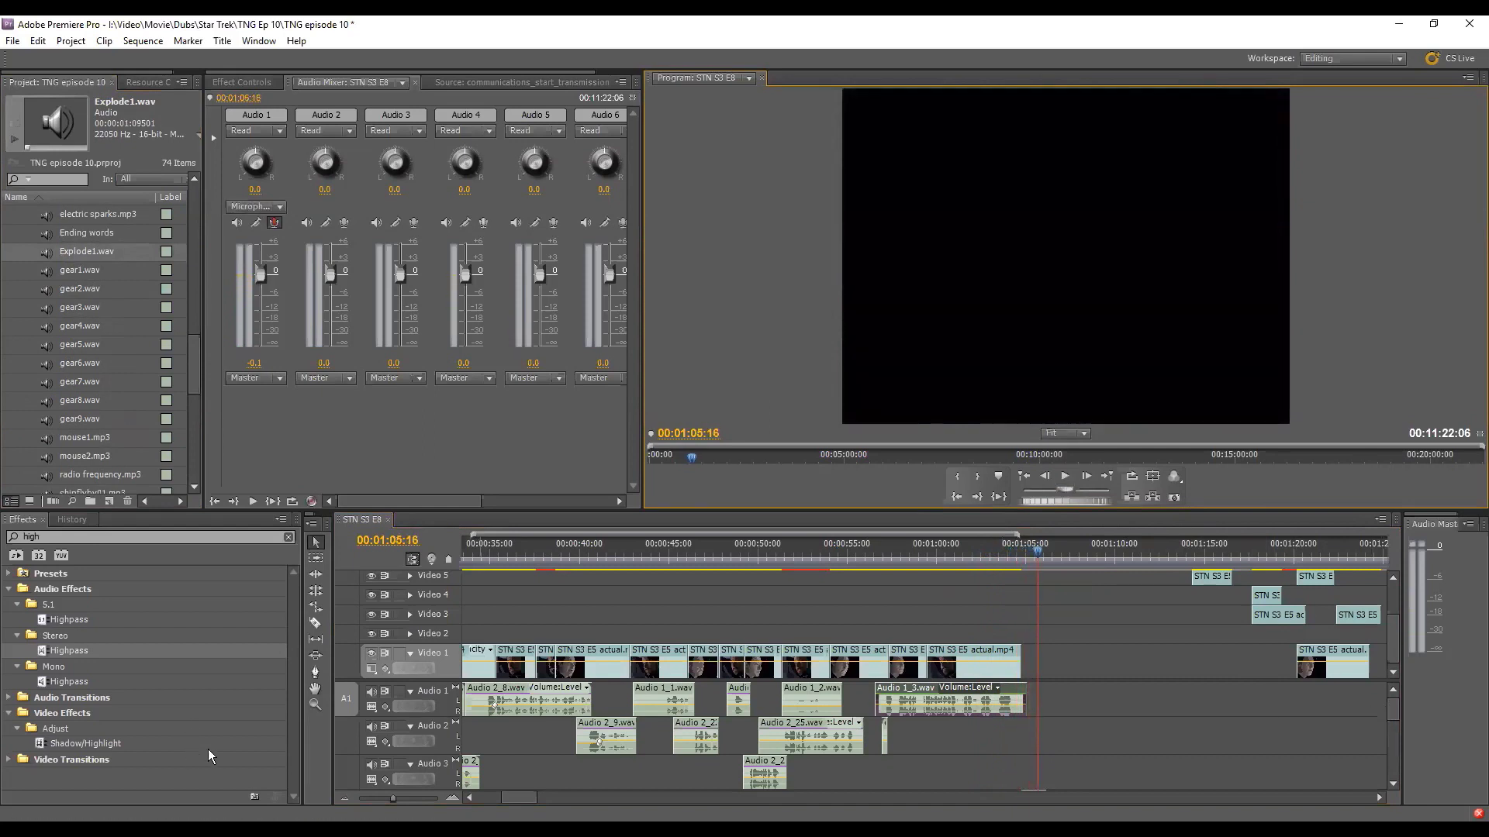
Delete the leftover clips between about 00:01:14 and 00:01:25 on the video tracks
left_click(345, 799)
left_click(345, 798)
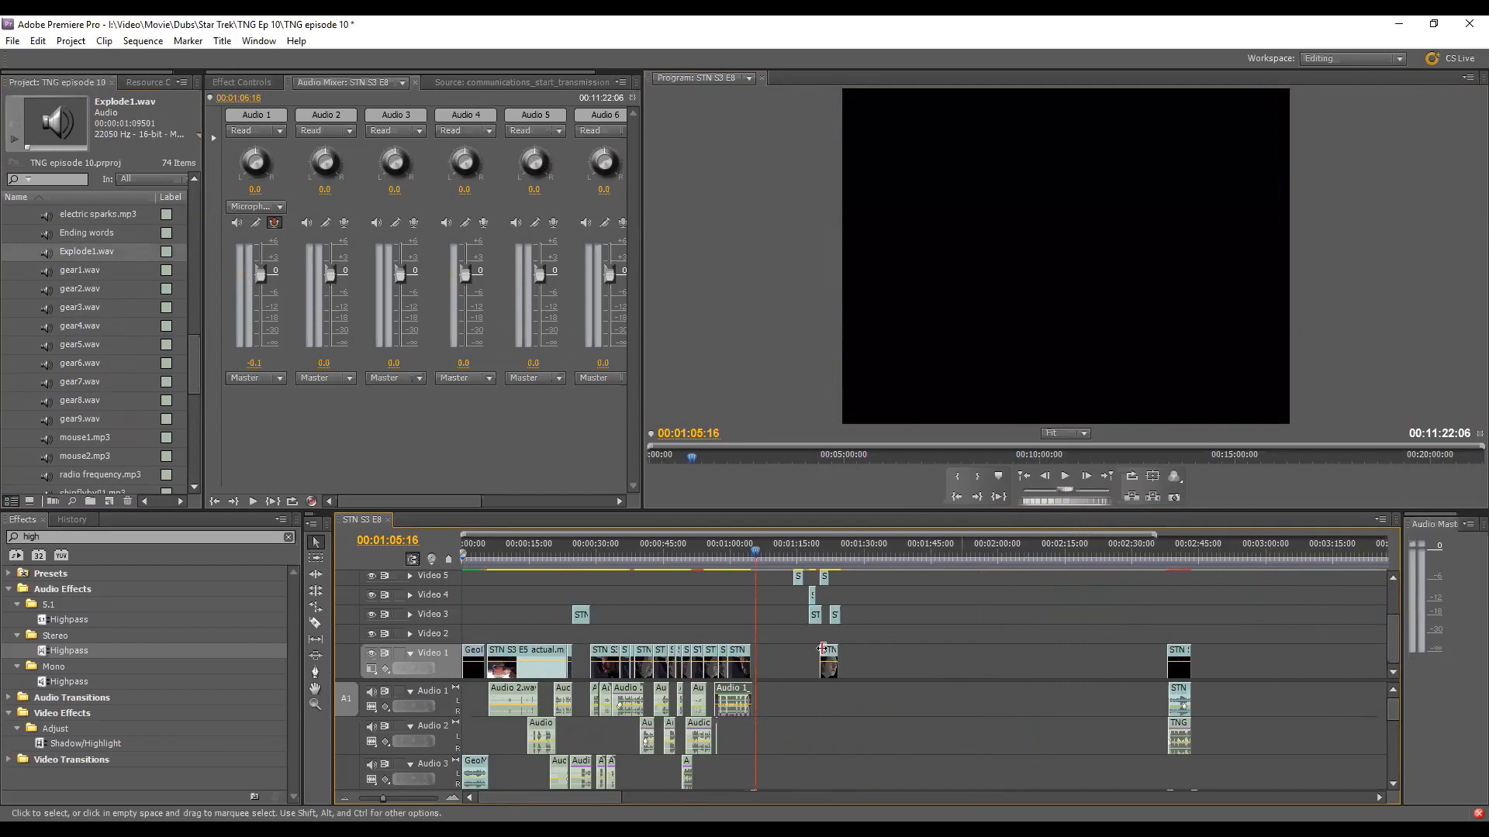
left_click_drag(873, 663, 784, 572)
key("Delete")
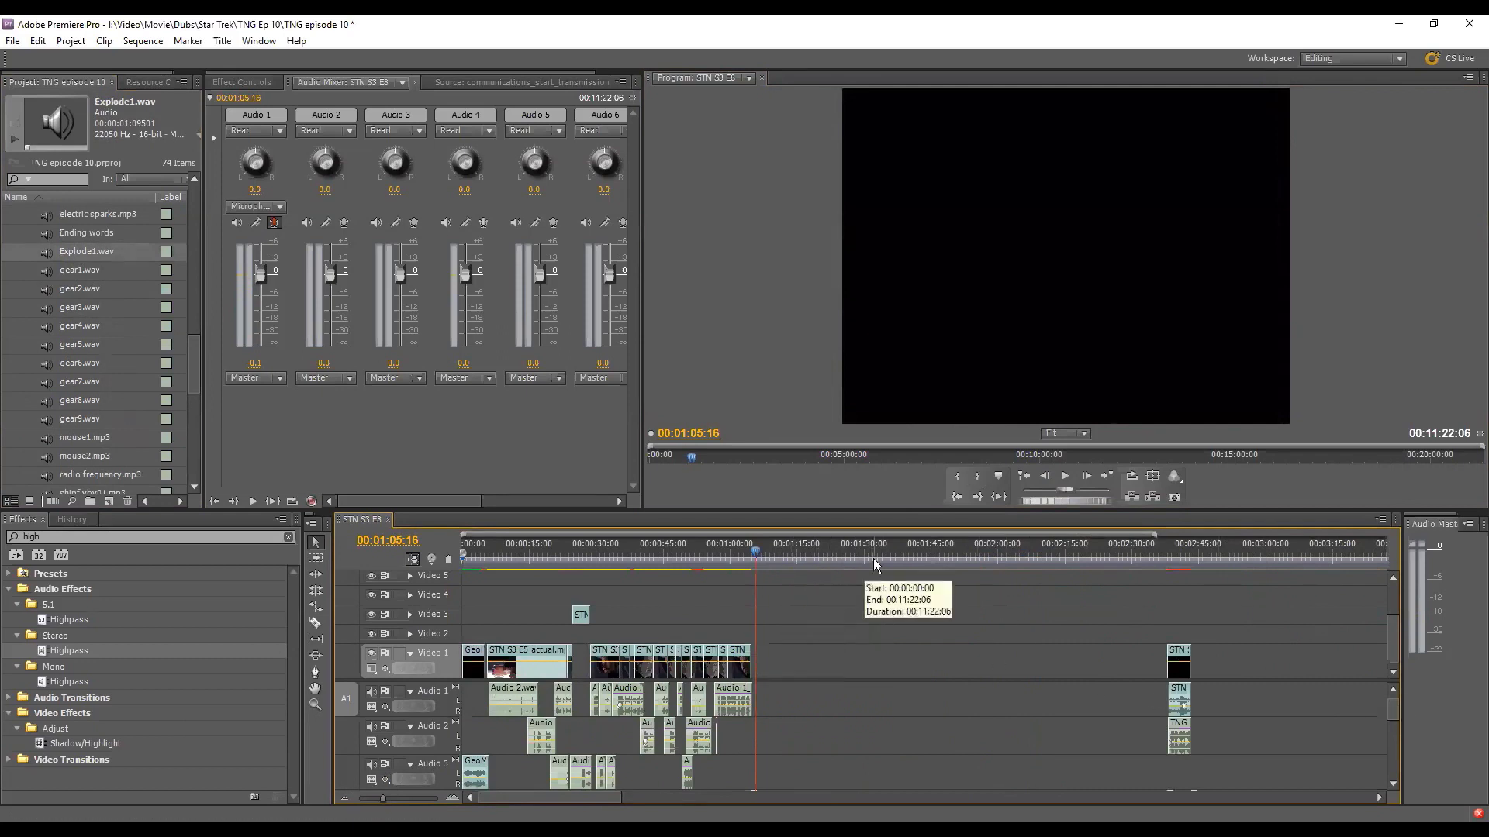
Move the intro clips from about 00:02:38 to directly after the last shot and play the transition
left_click_drag(1146, 630, 1203, 766)
left_click_drag(1392, 704, 1384, 715)
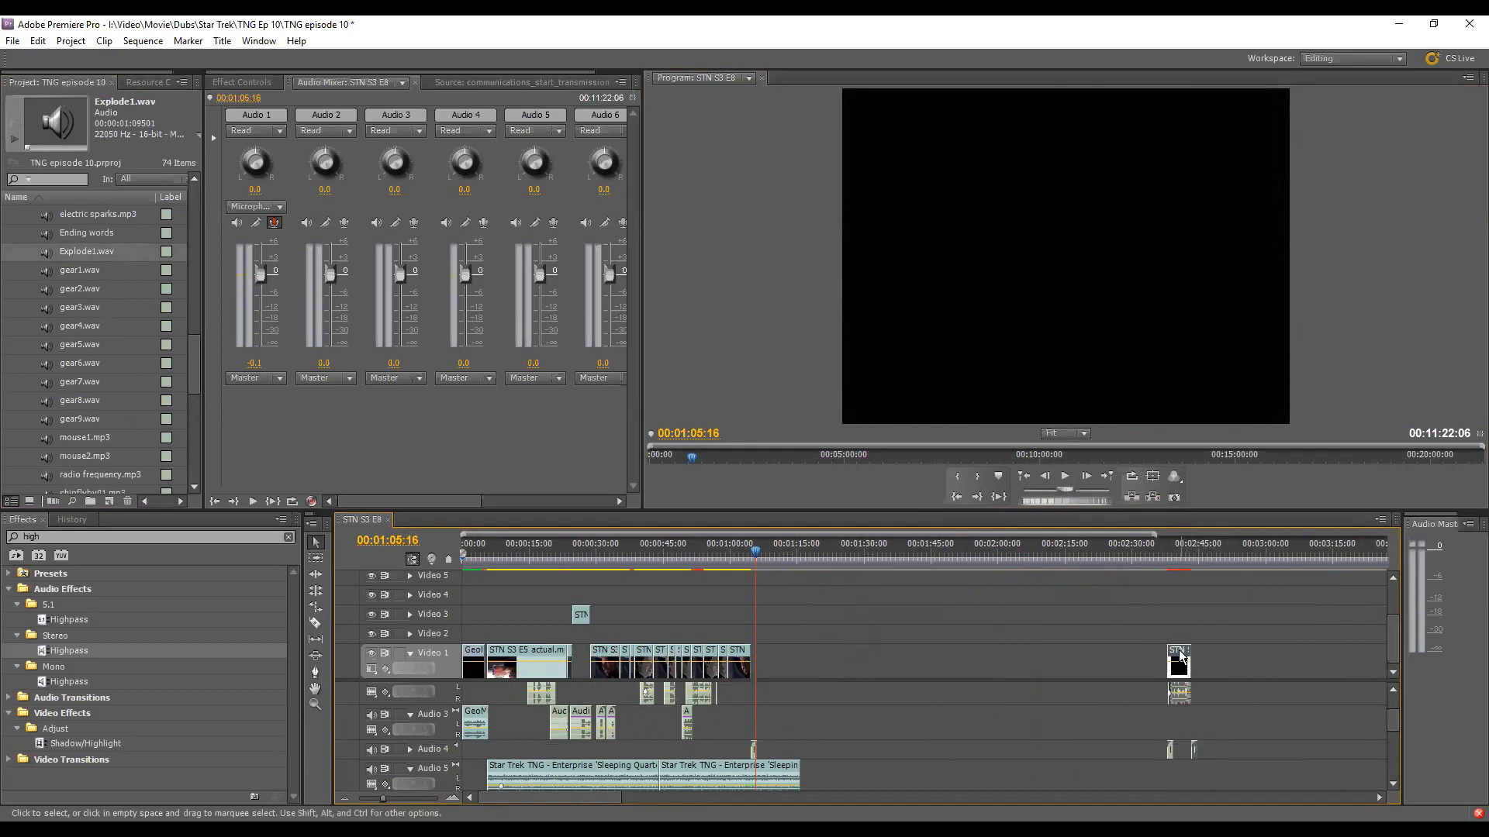
left_click_drag(767, 680, 765, 677)
left_click(737, 551)
left_click(1064, 476)
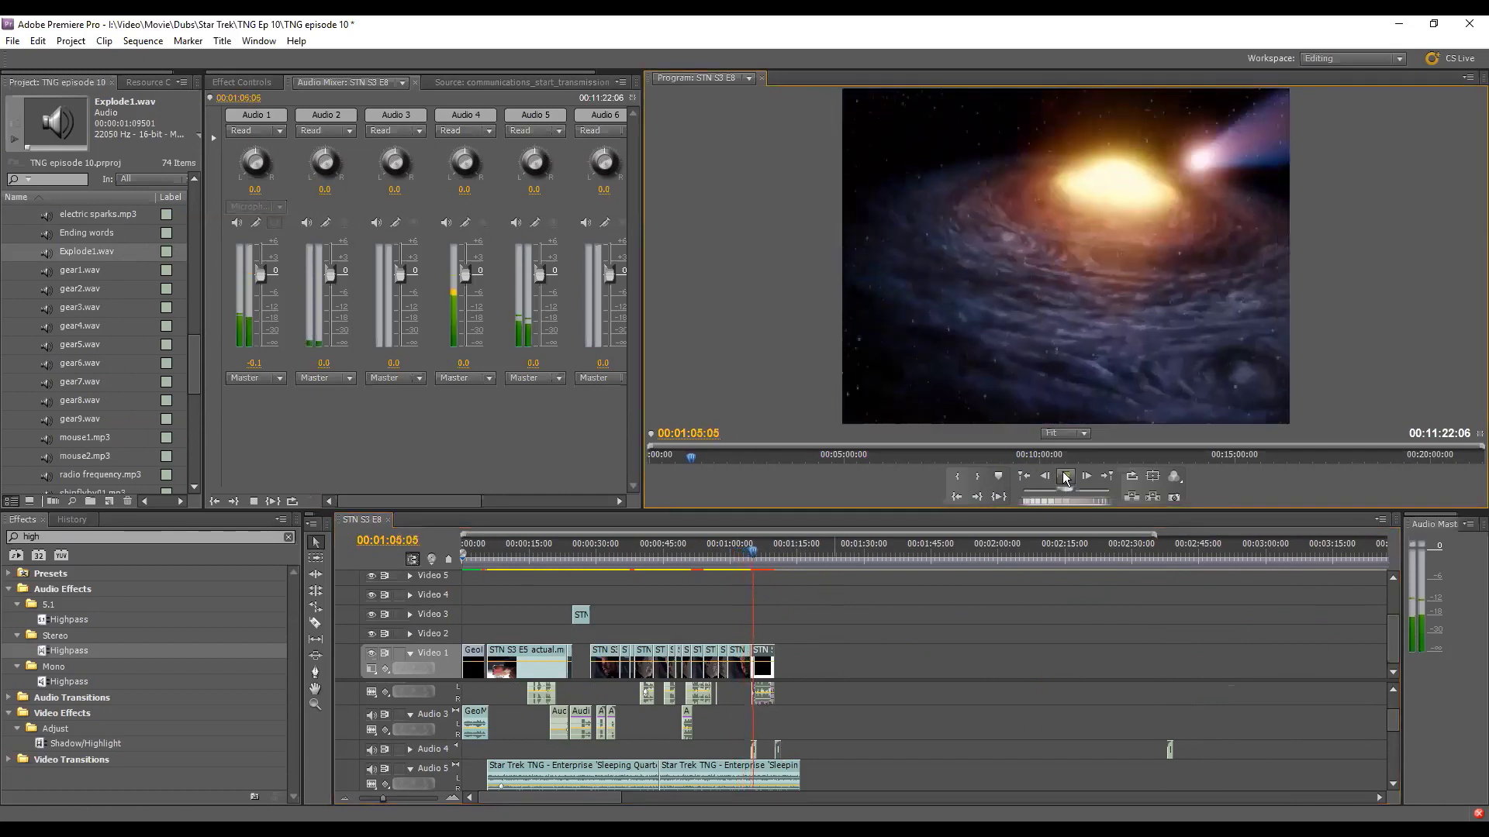
left_click(1065, 476)
Shift the intro clips slightly later to start at about 00:01:05:03, leaving a short gap after the last shot, and play the transition
left_click(452, 798)
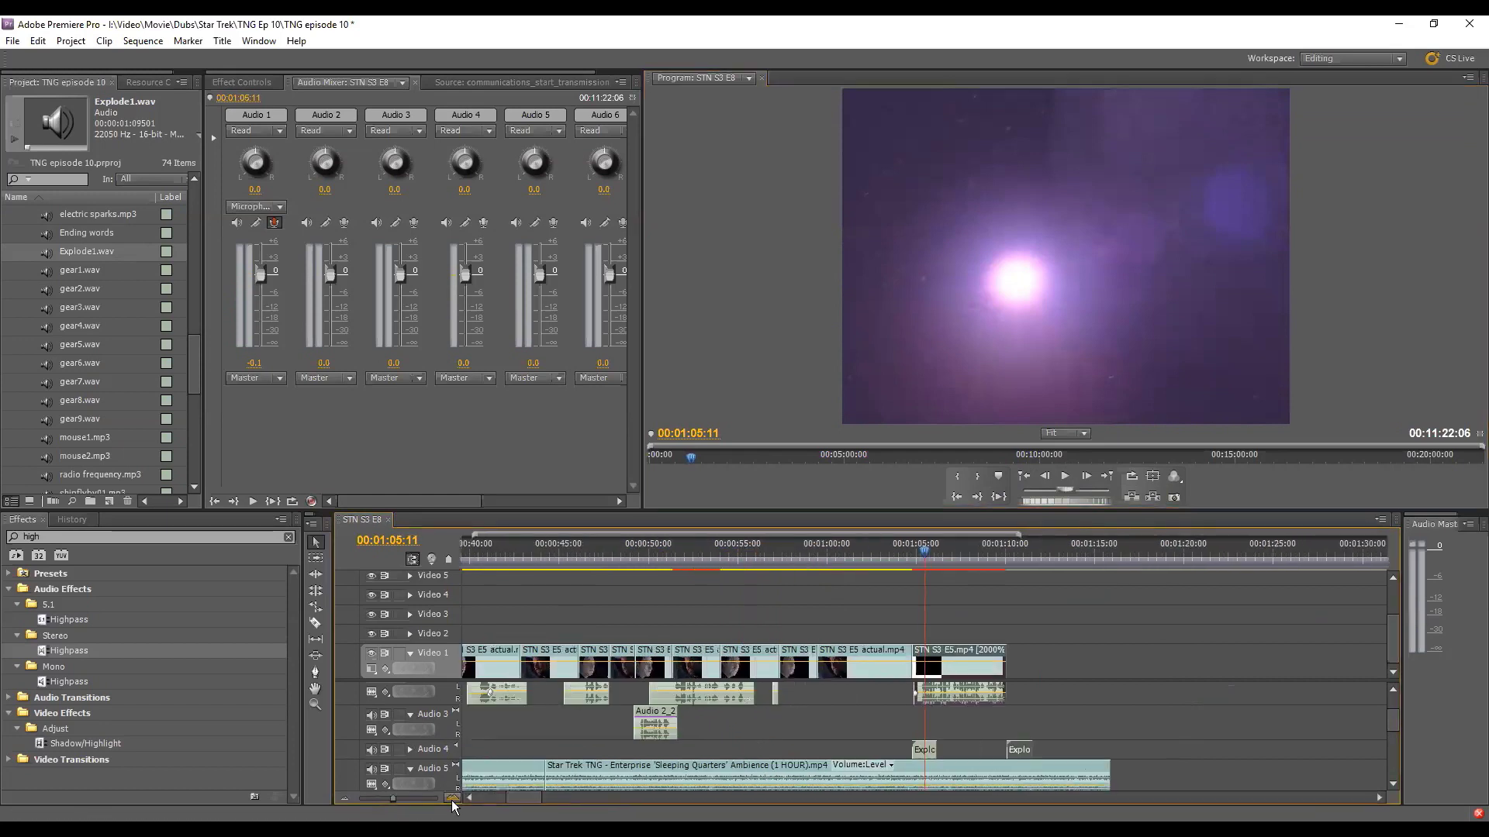
left_click(452, 798)
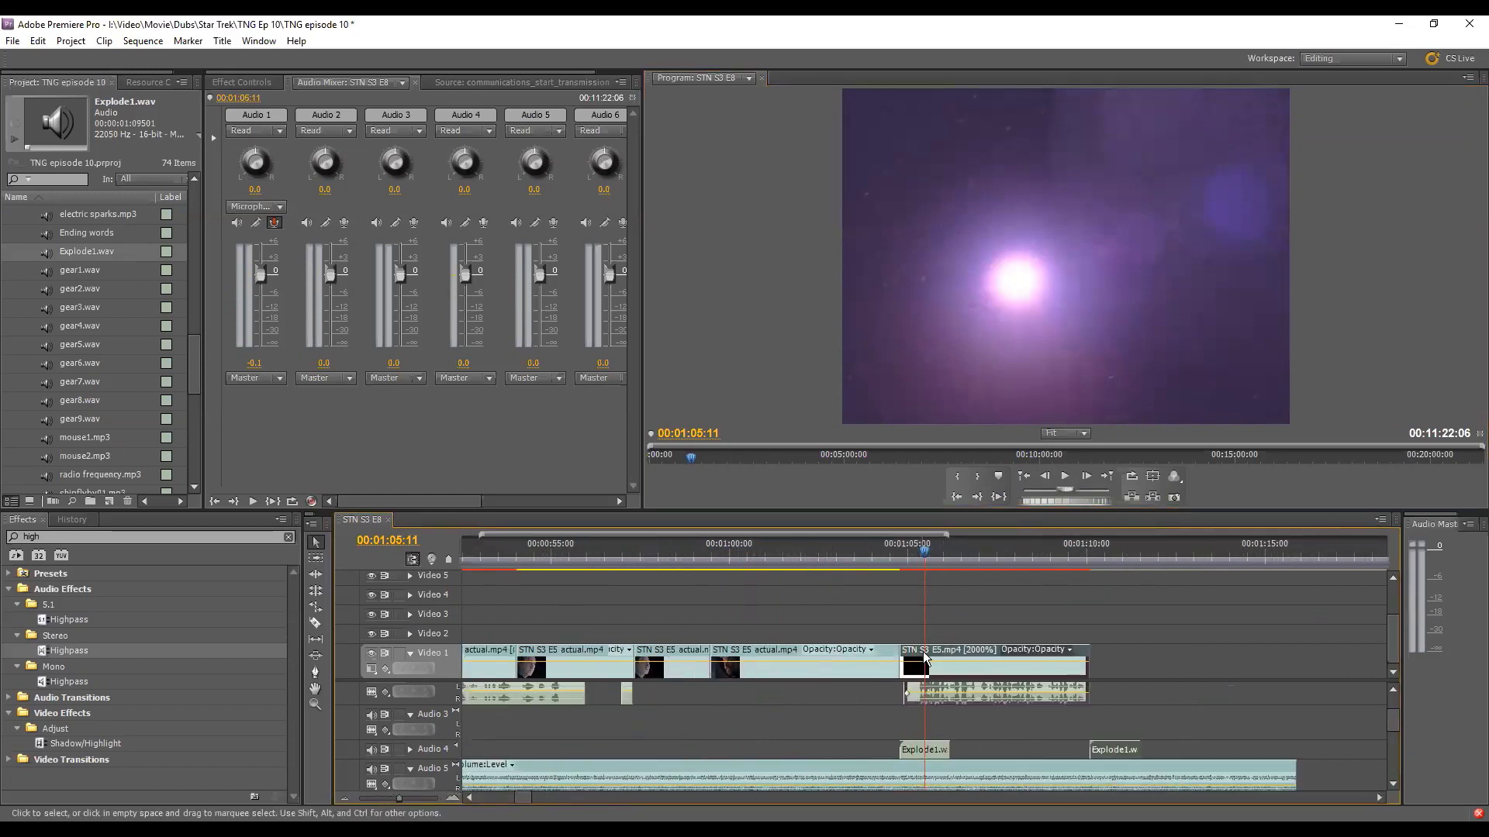
left_click_drag(924, 658, 945, 657)
left_click(1064, 476)
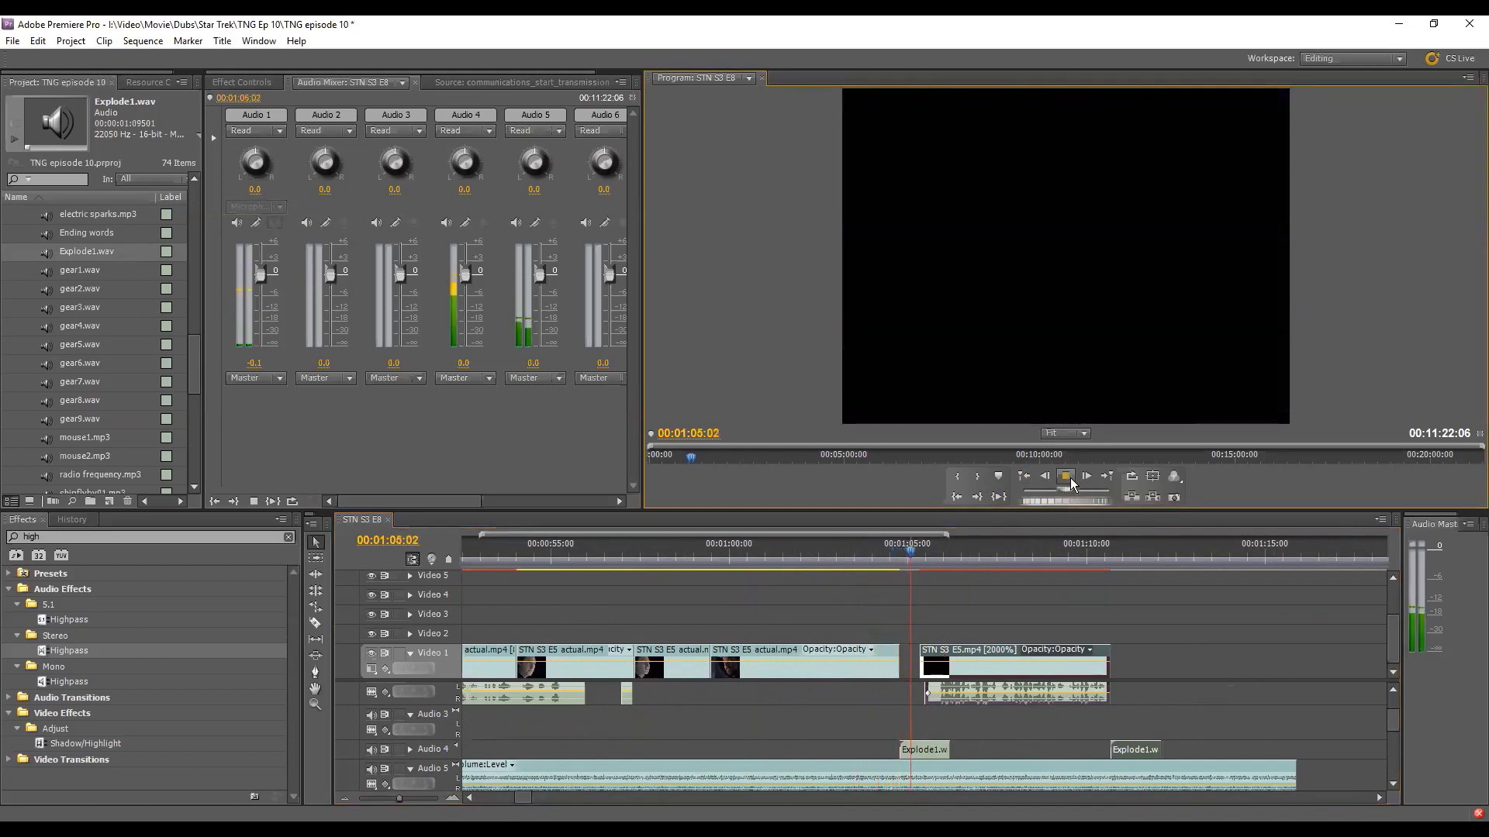
left_click(1066, 476)
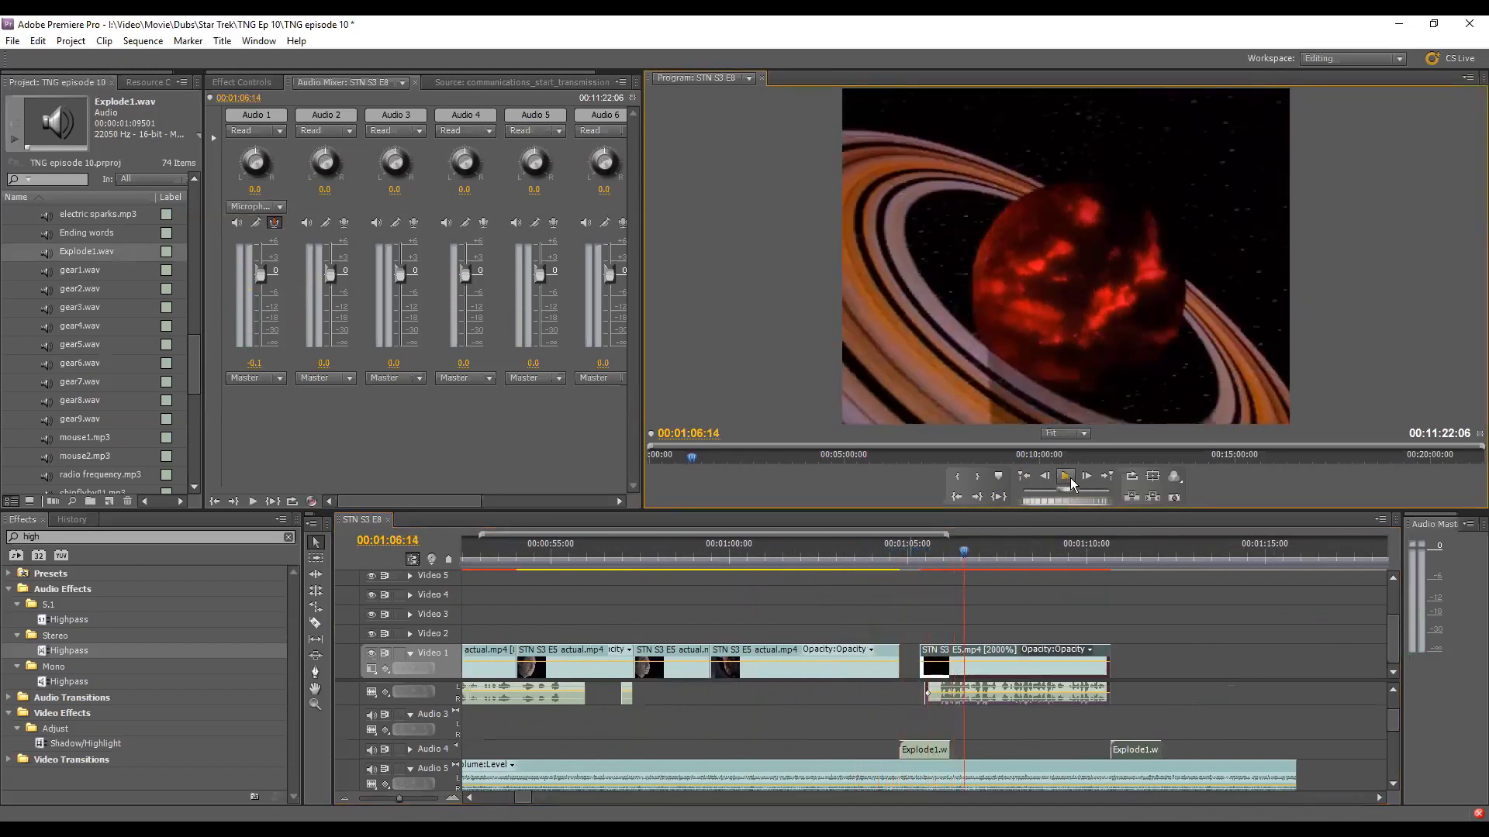
left_click(1384, 690)
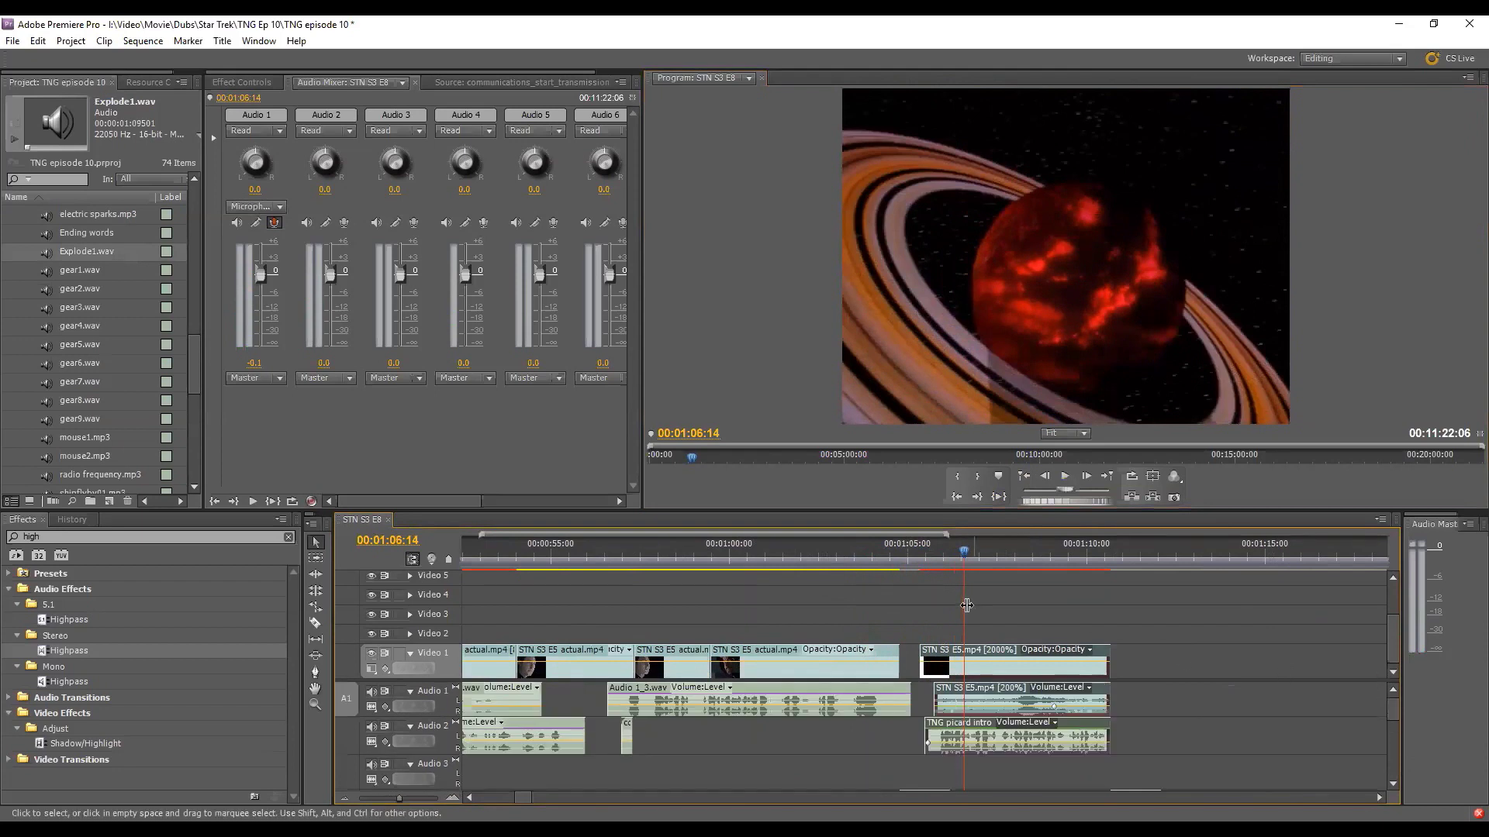
left_click_drag(915, 552, 931, 570)
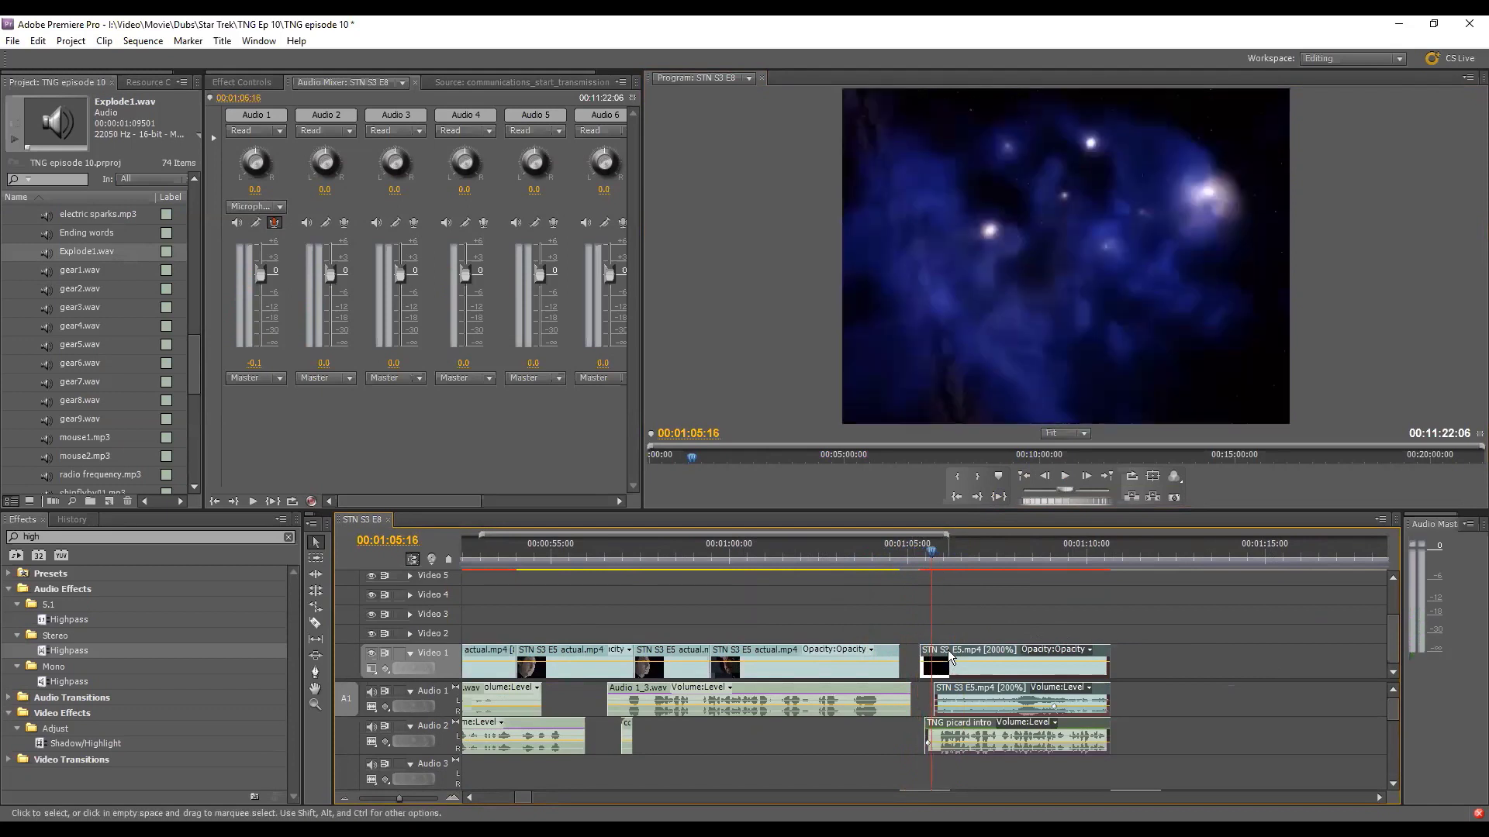
left_click_drag(950, 657, 941, 657)
left_click(1065, 476)
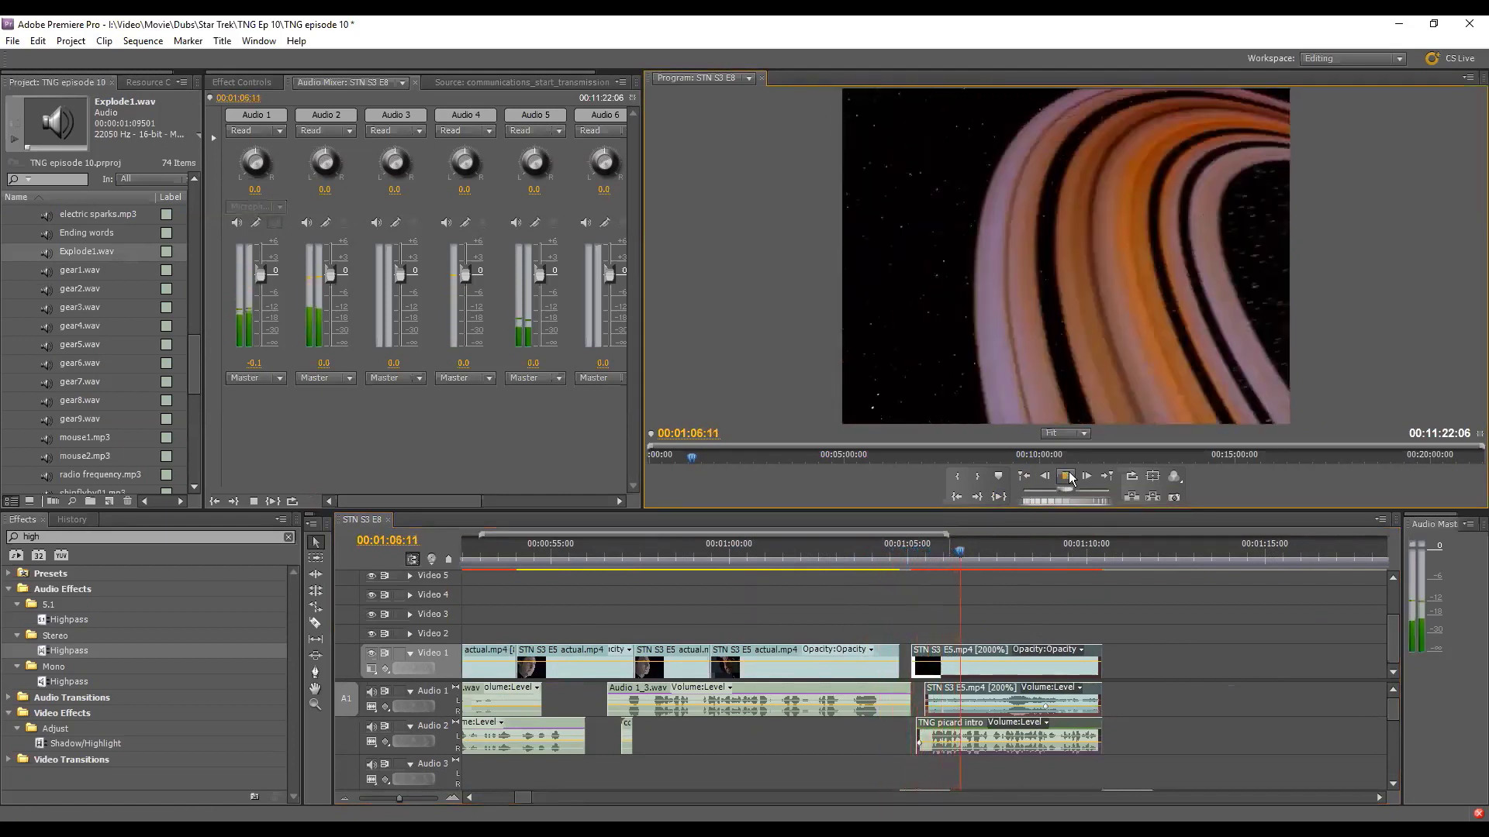
key("space")
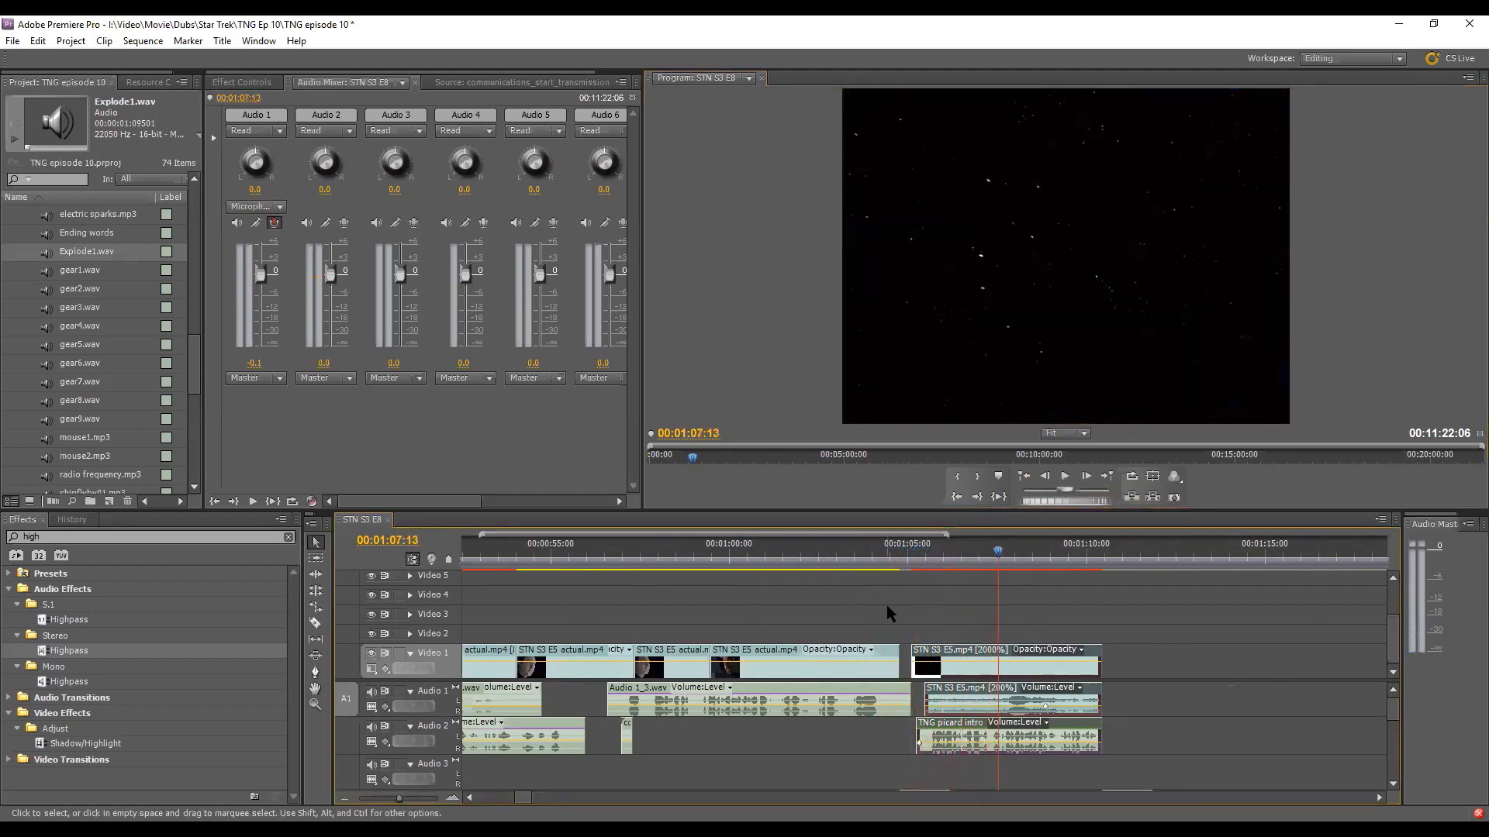
Extend the start of the intro's Audio 1 clip to match its video, and play the intro through to about 00:01:10:20
key("ctrl+z")
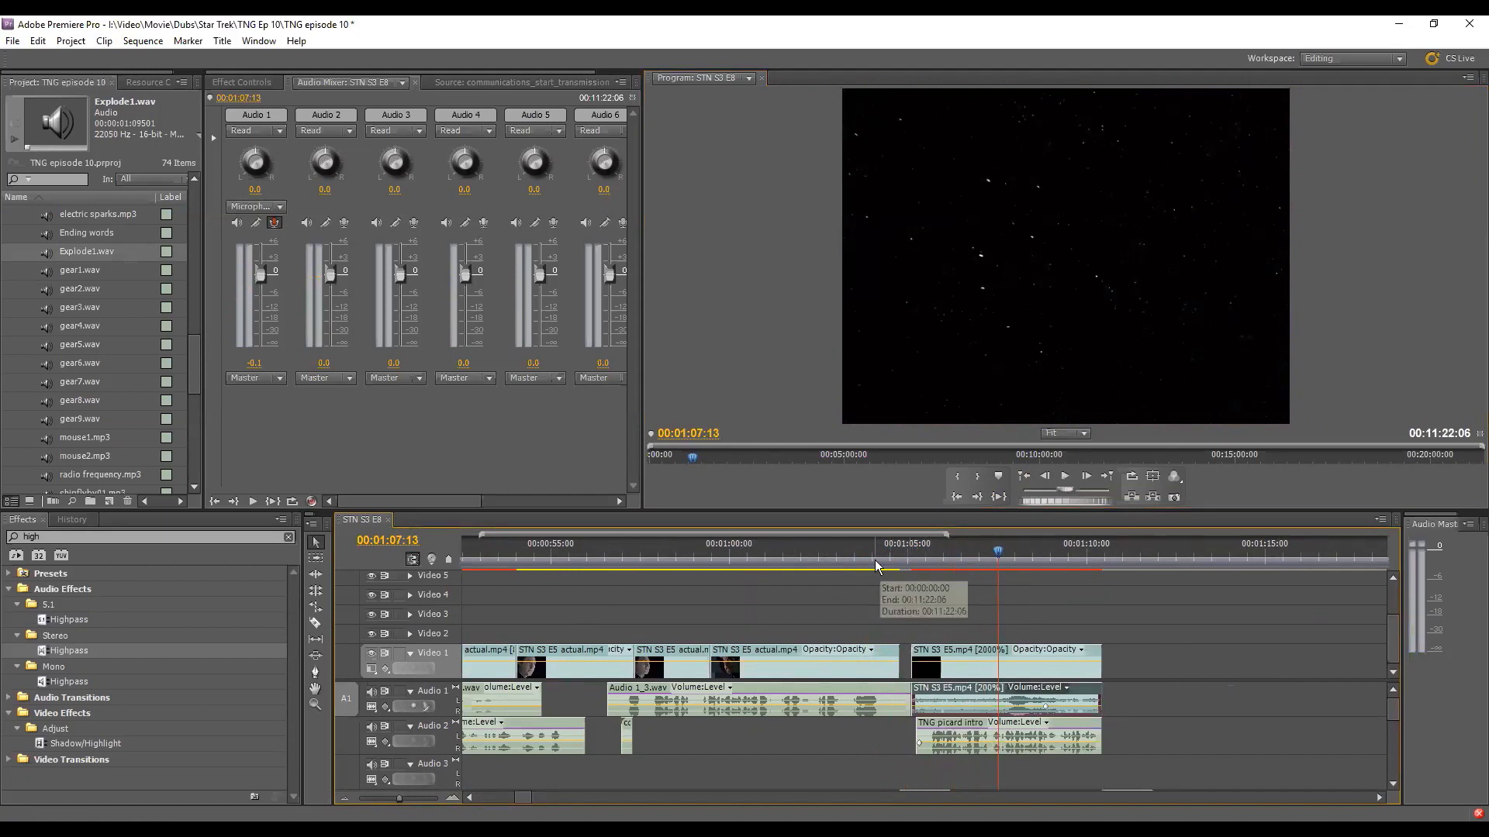
left_click(875, 560)
left_click(1066, 478)
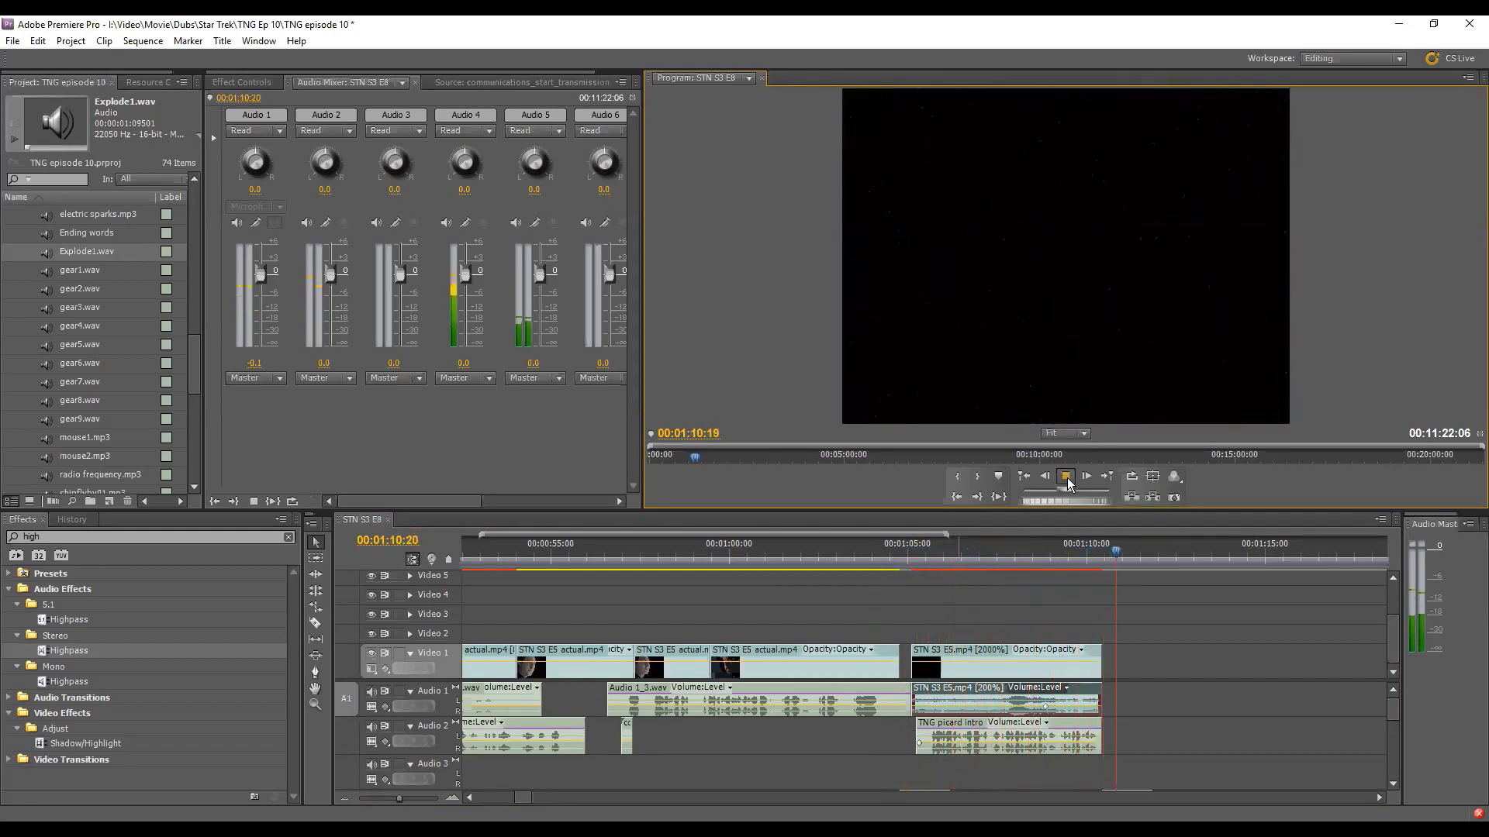
left_click(1067, 483)
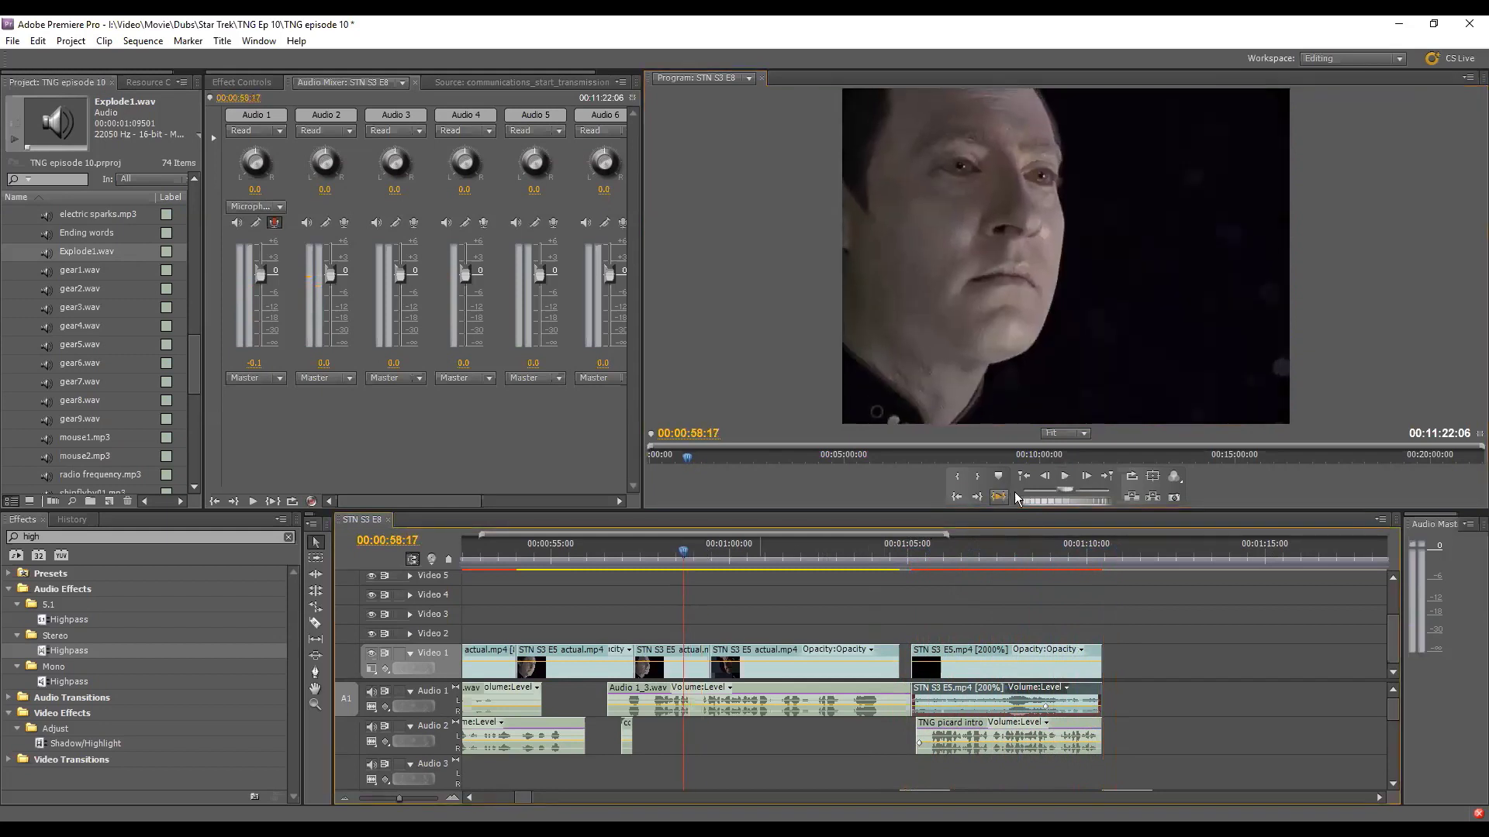
Play the dialogue from 00:00:58:17, split Audio 1_3.wav at 00:01:01:07 and delete the part after the cut
left_click(1062, 482)
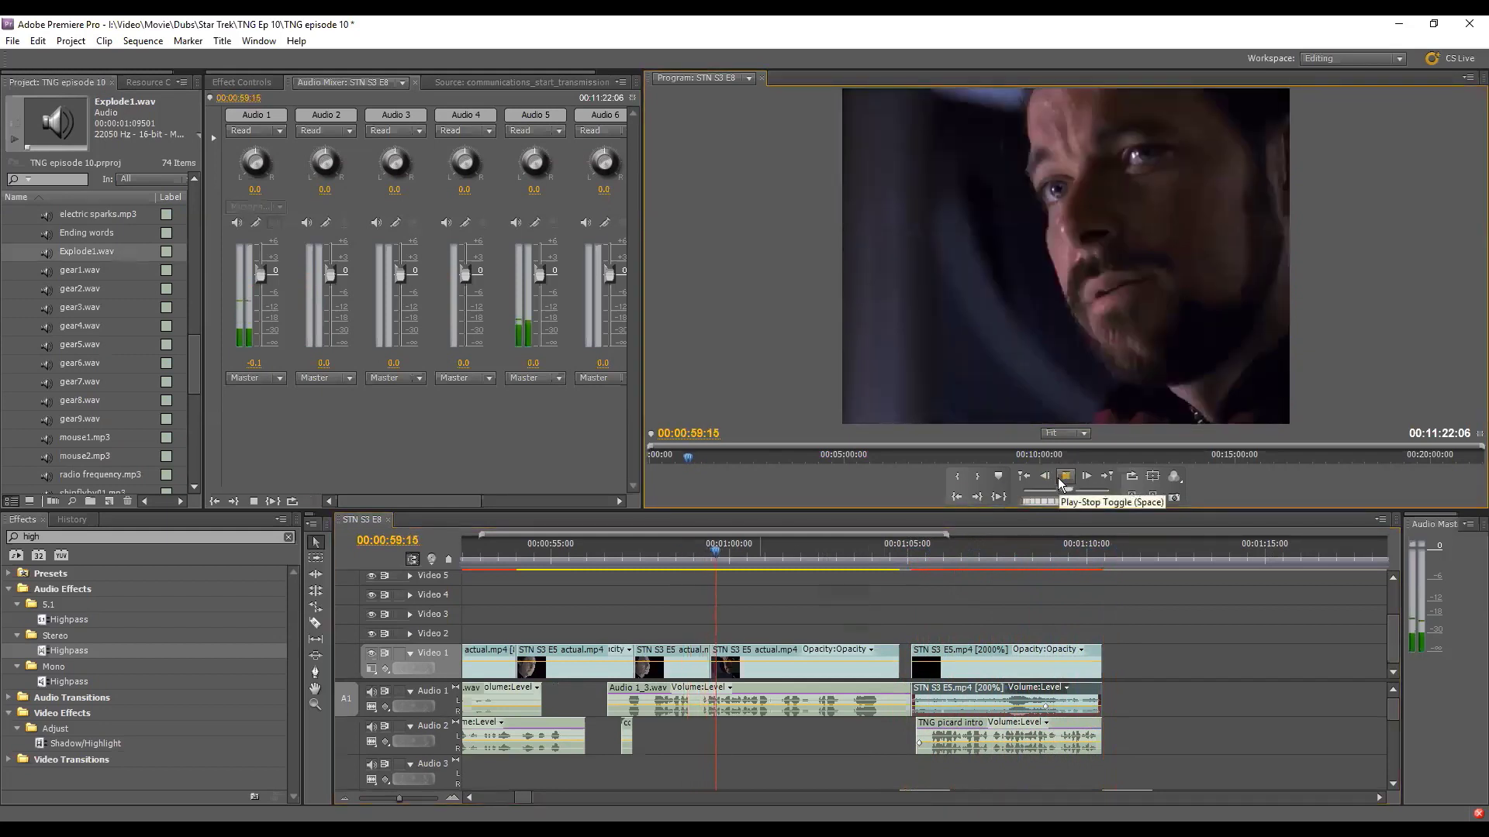
left_click(1063, 482)
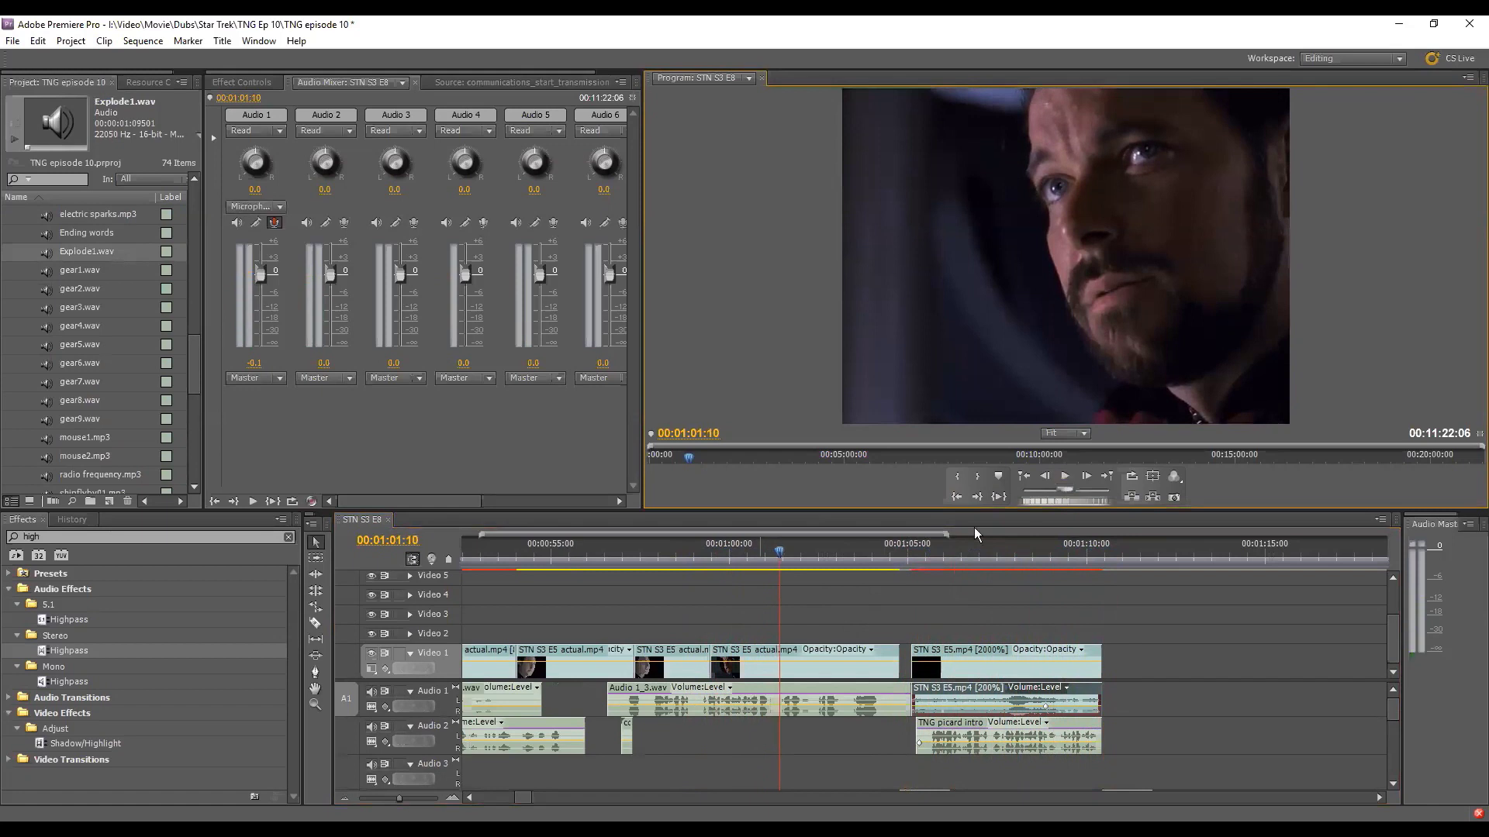
left_click(773, 550)
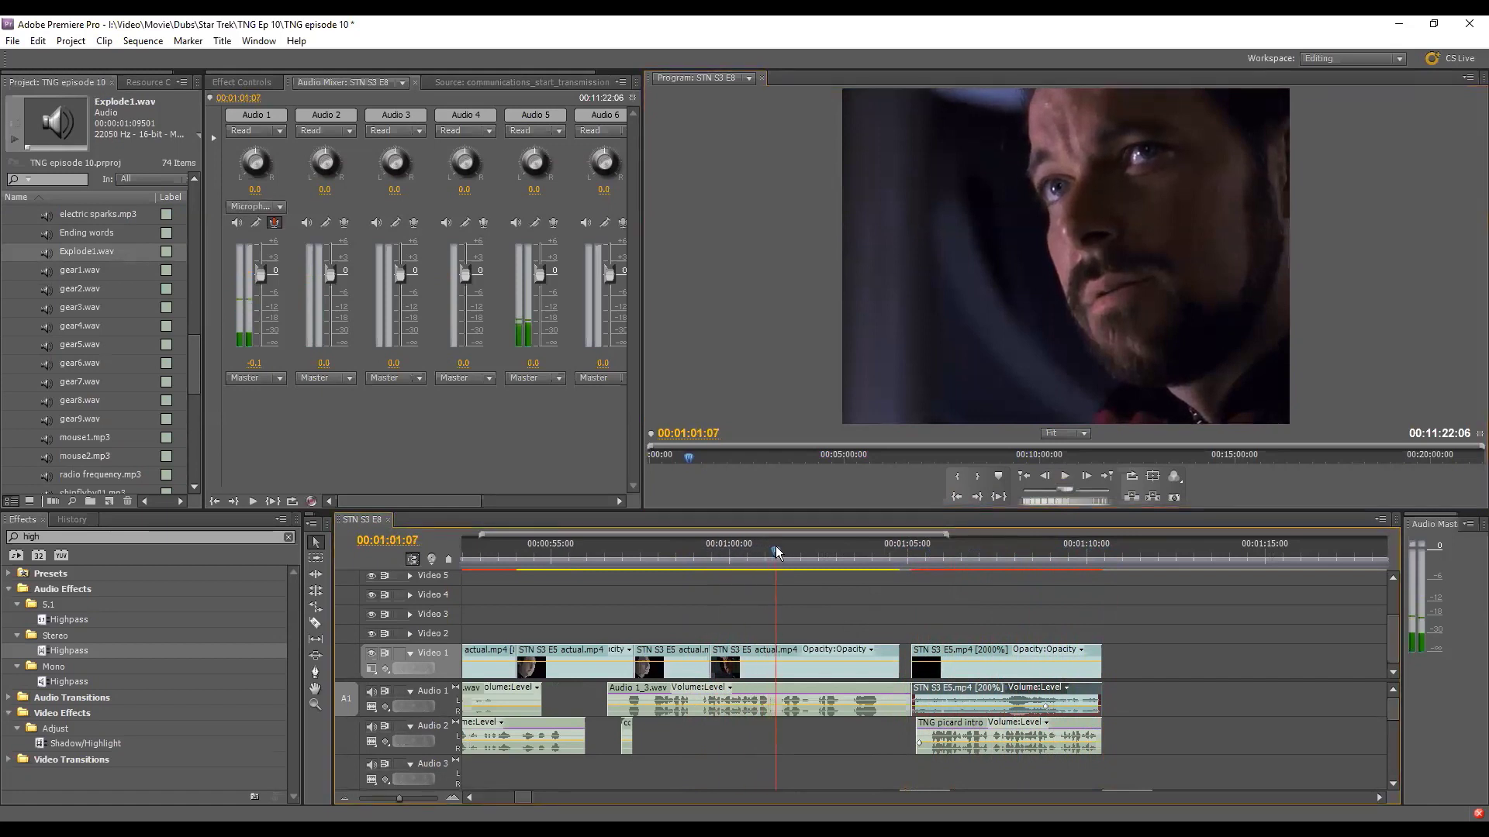
key("ctrl+k")
left_click(808, 698)
key("Delete")
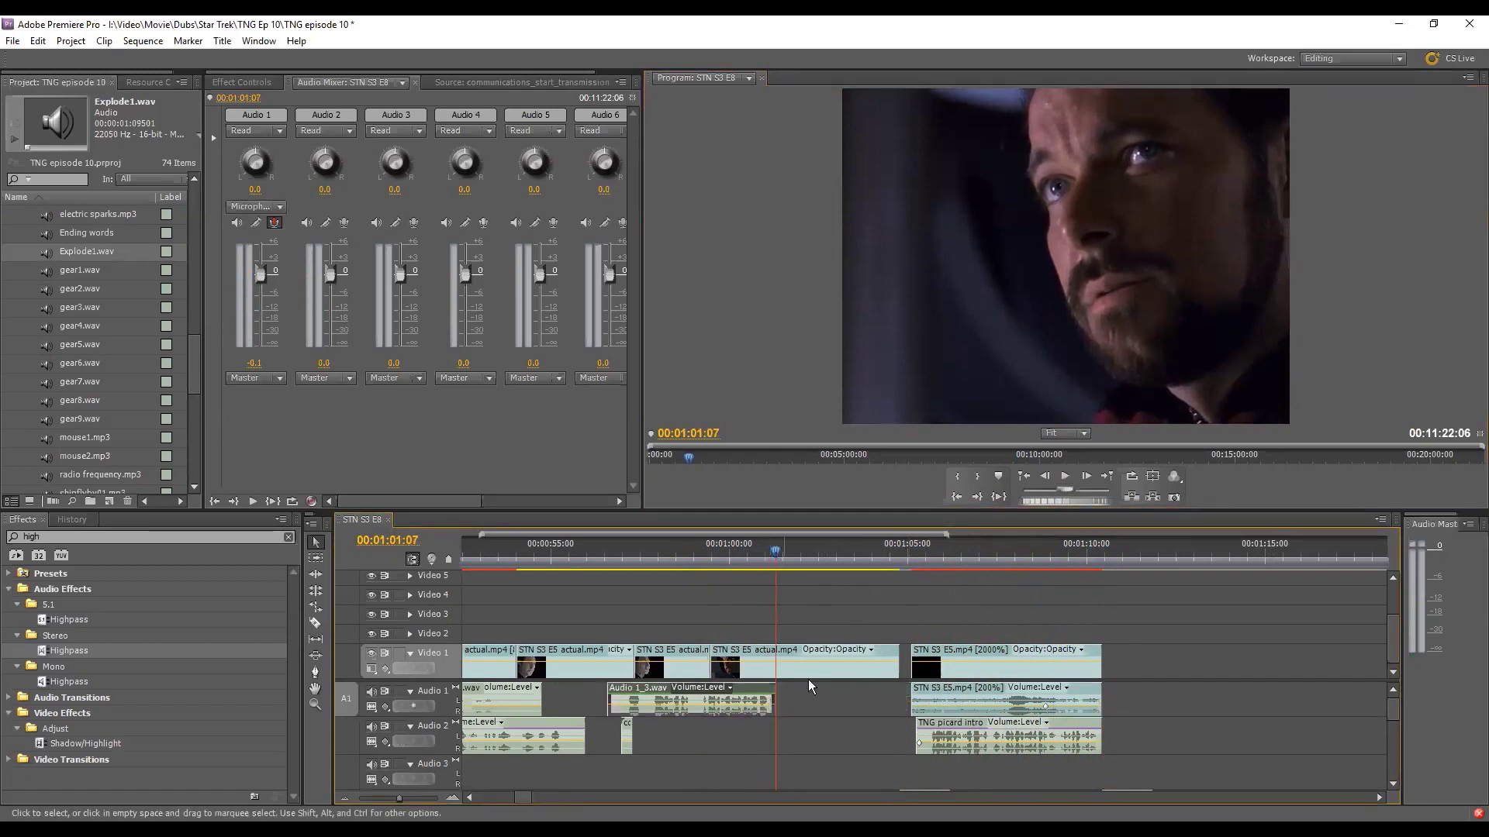
Switch the record-enabled track to Audio 2 and record new dialogue from 00:01:01:07 to 00:01:05:03
left_click(273, 223)
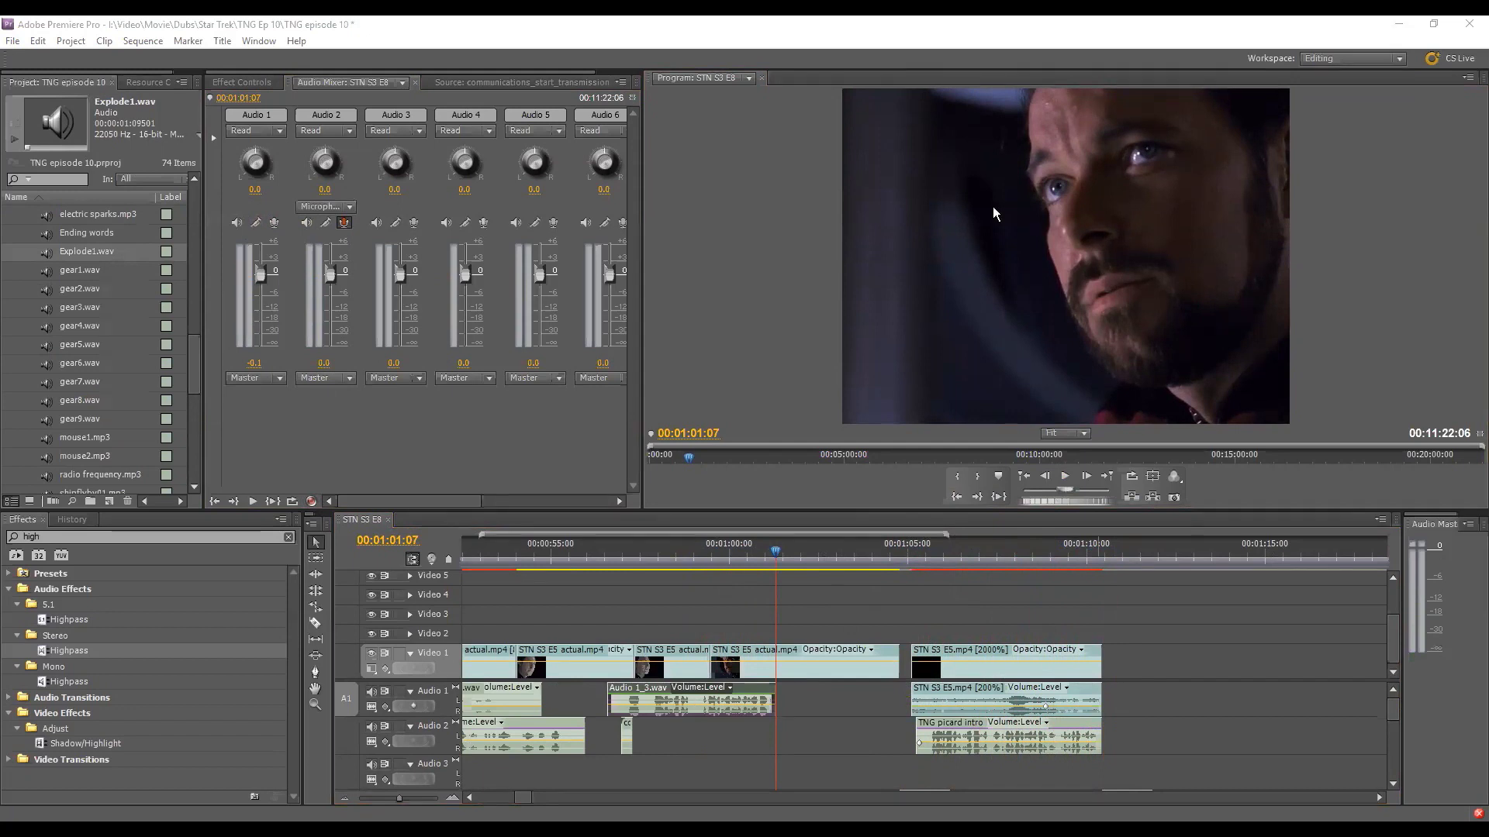
left_click(314, 502)
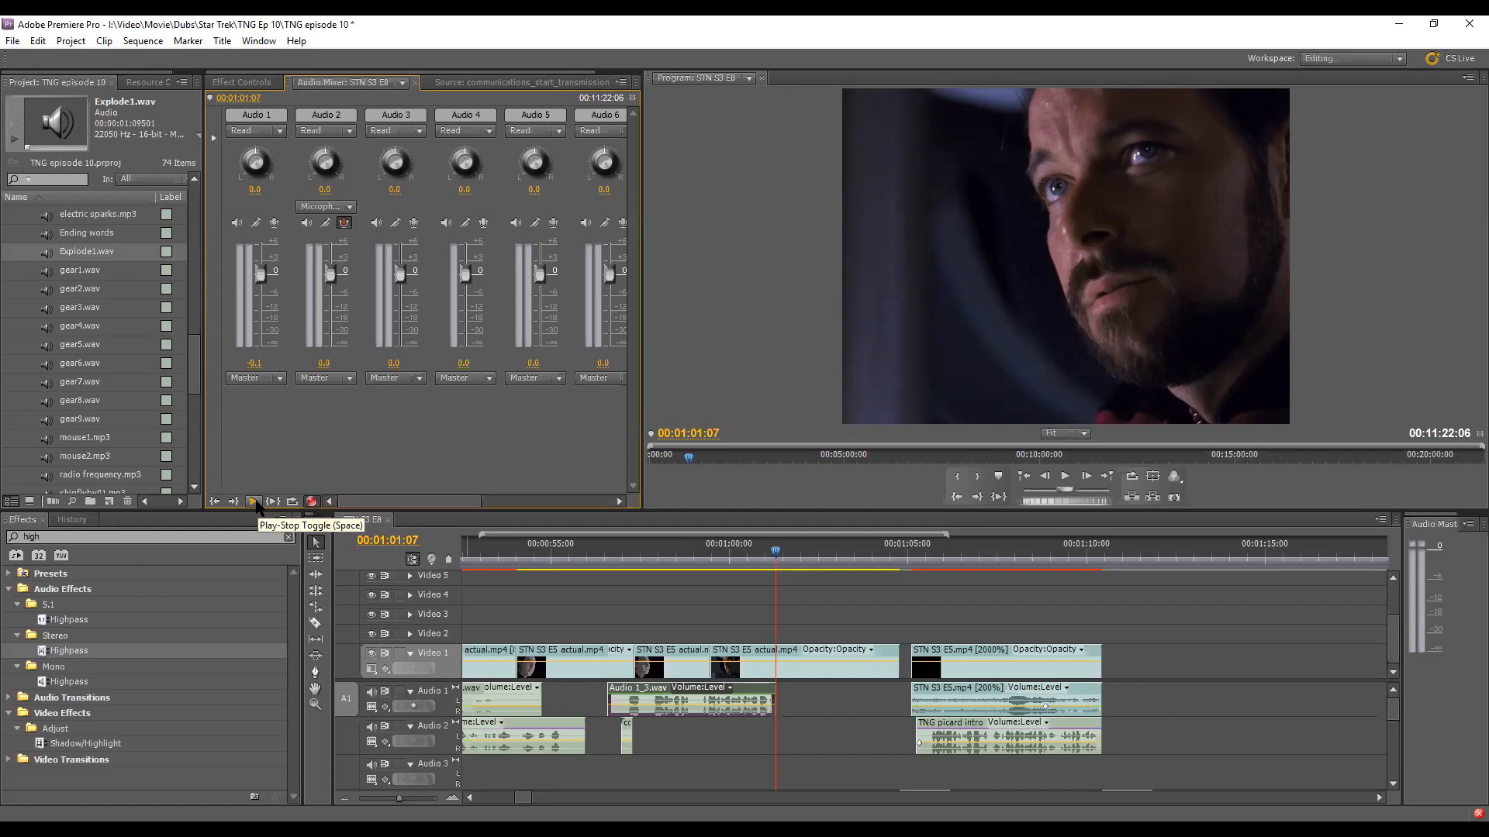
left_click(254, 502)
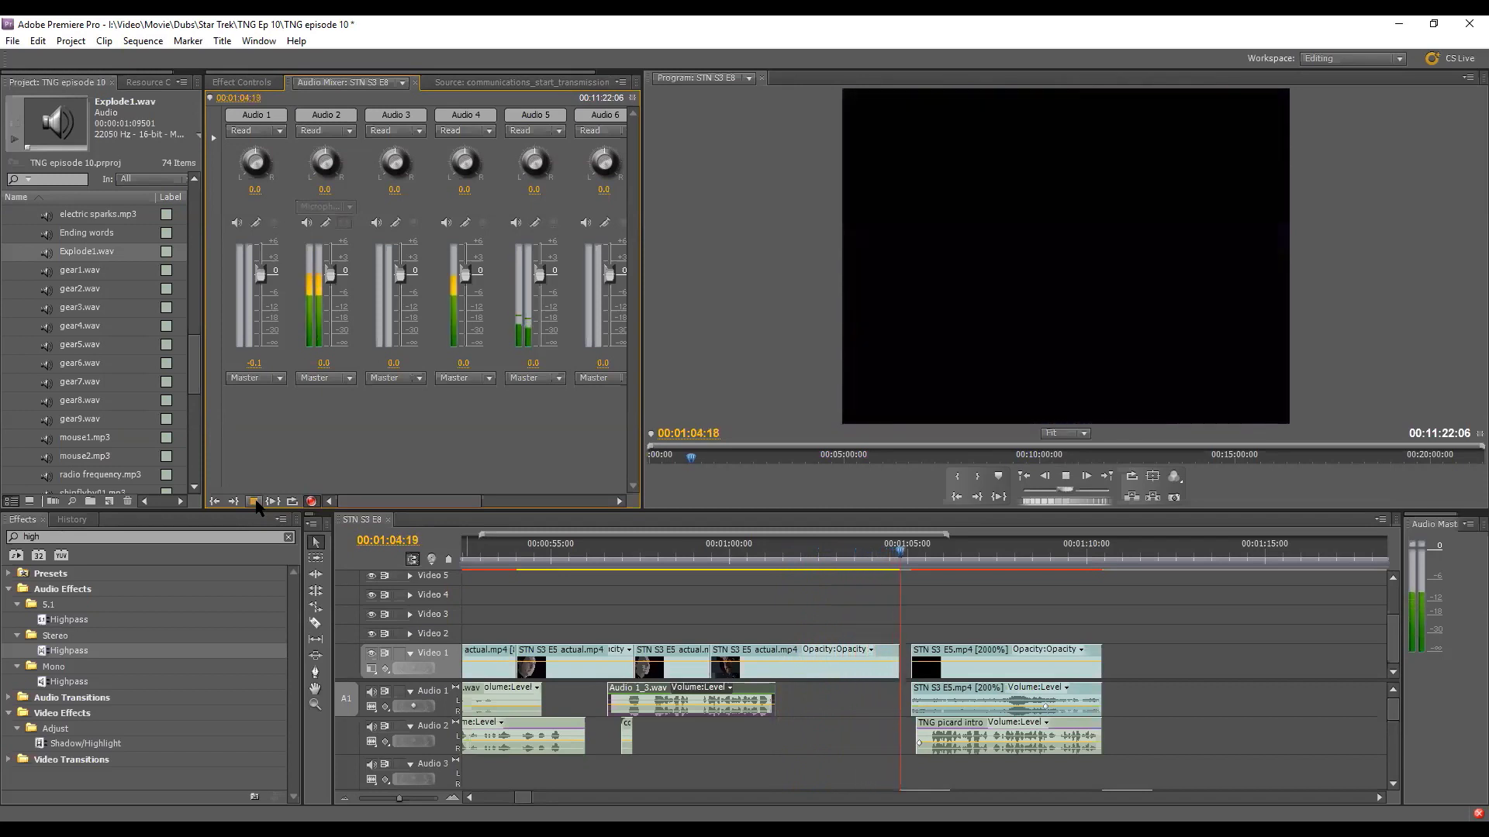
left_click(254, 501)
Apply the stereo Highpass effect to the new Audio 2_26.wav recording and trim the clip to fit within the last shot
left_click(750, 699)
left_click(96, 656)
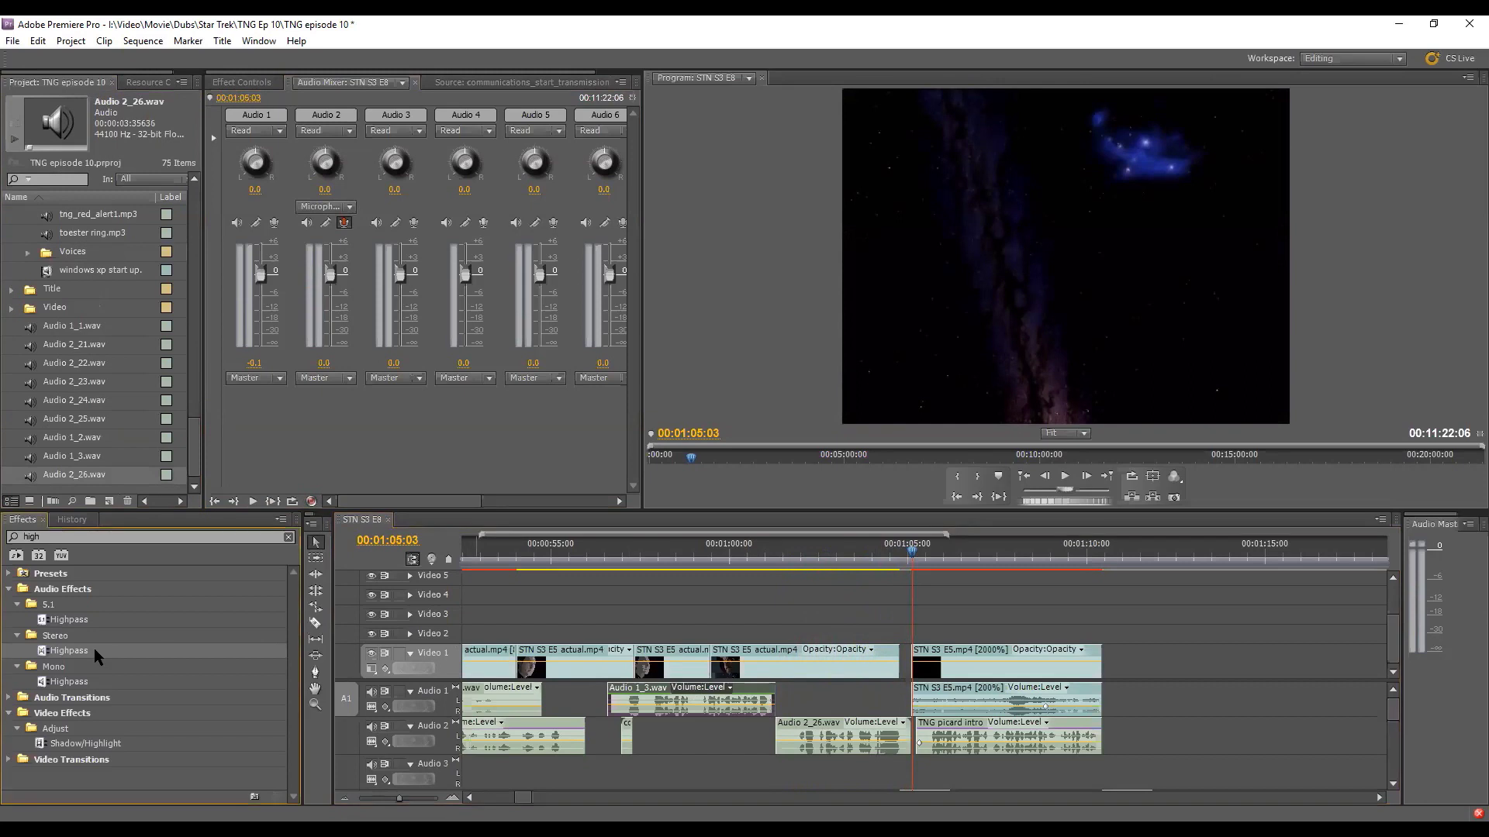
left_click_drag(778, 729, 823, 729)
Scrub through the intro up to 00:01:10:04 and return to the end of the last shot at 00:01:04:18
left_click(345, 799)
left_click(345, 798)
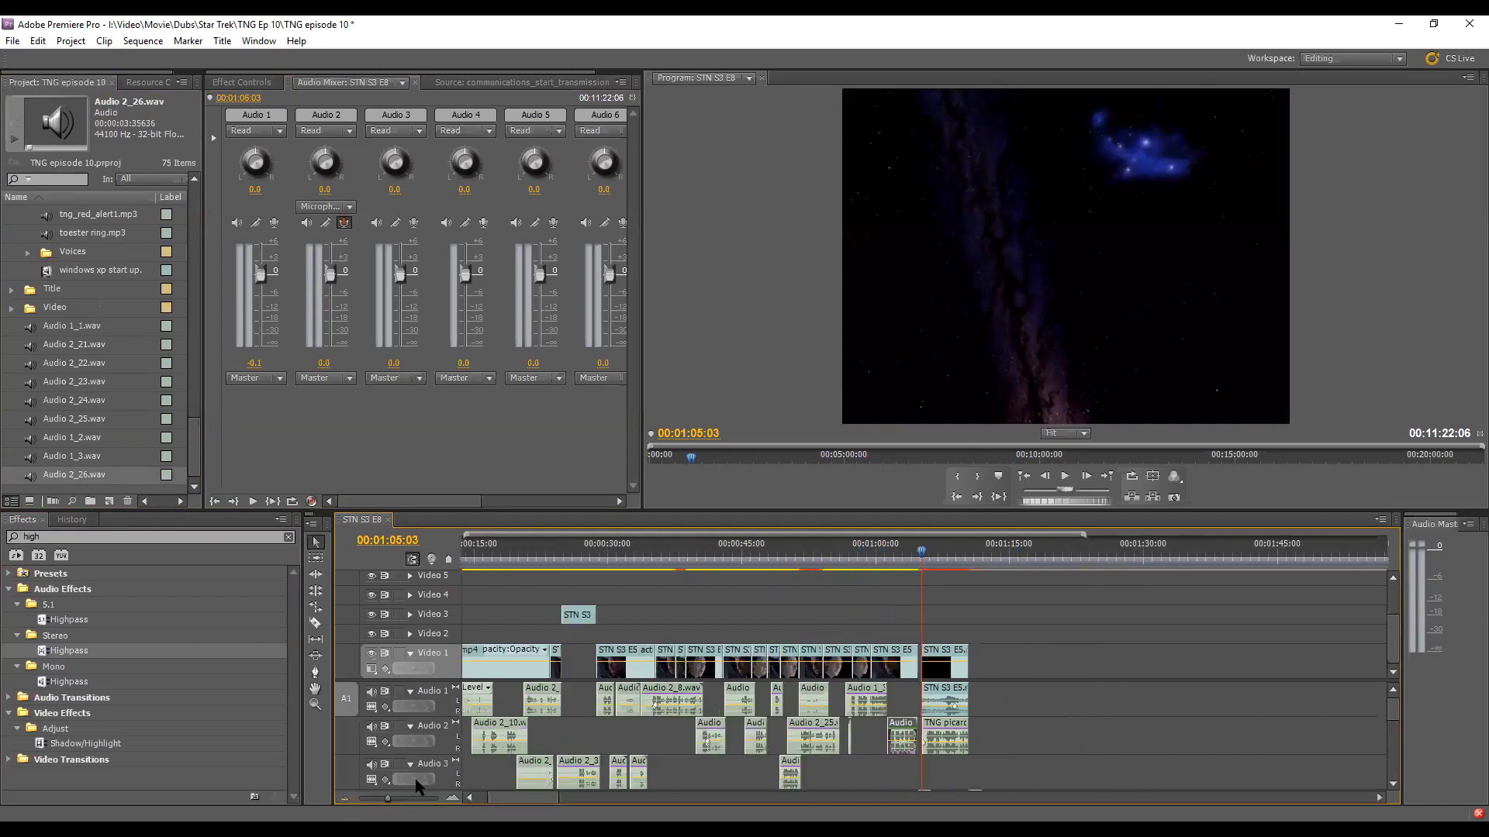
left_click(936, 555)
left_click_drag(945, 556, 965, 560)
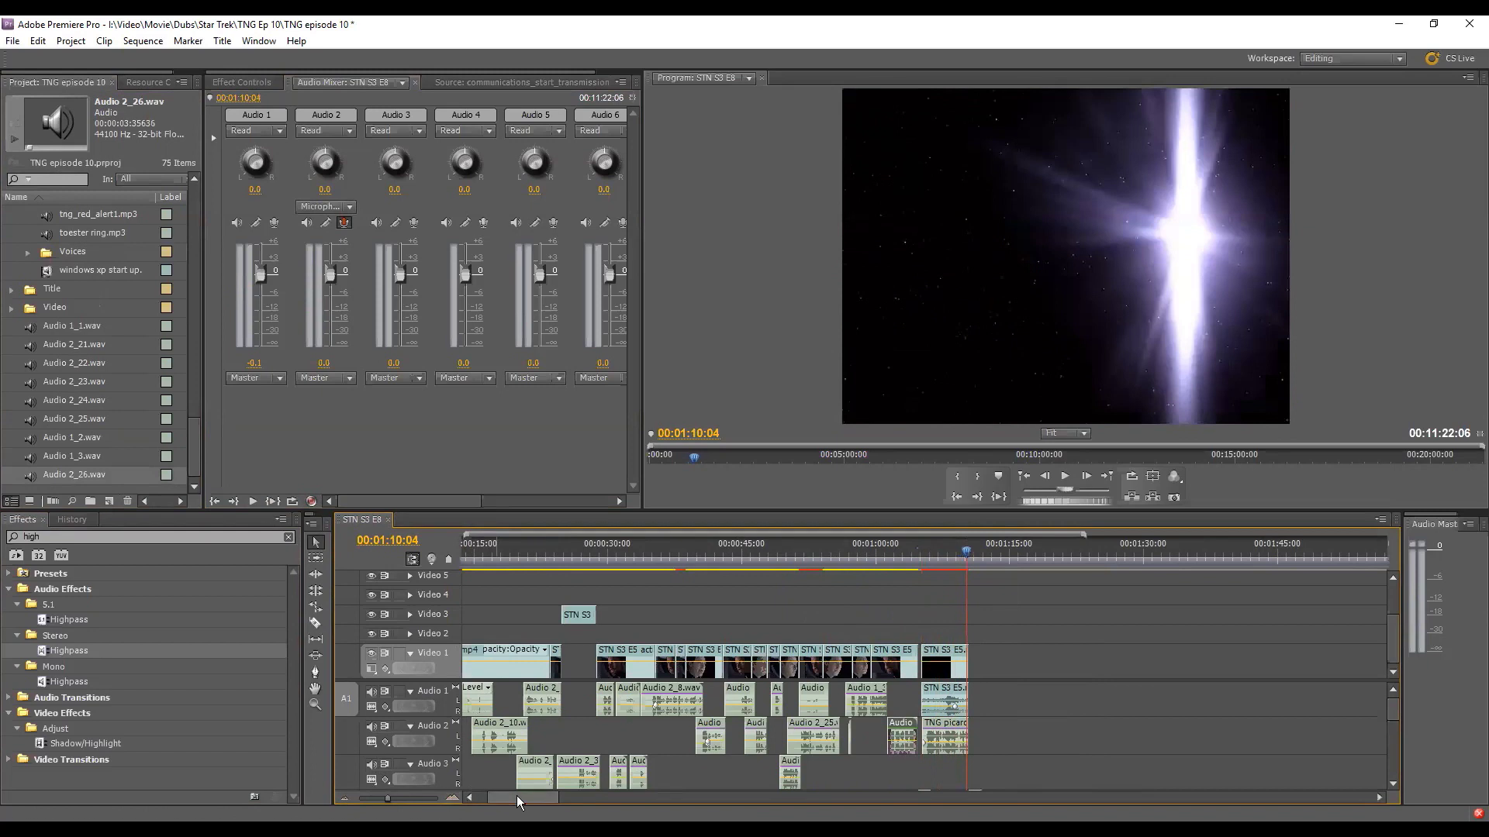
left_click(918, 555)
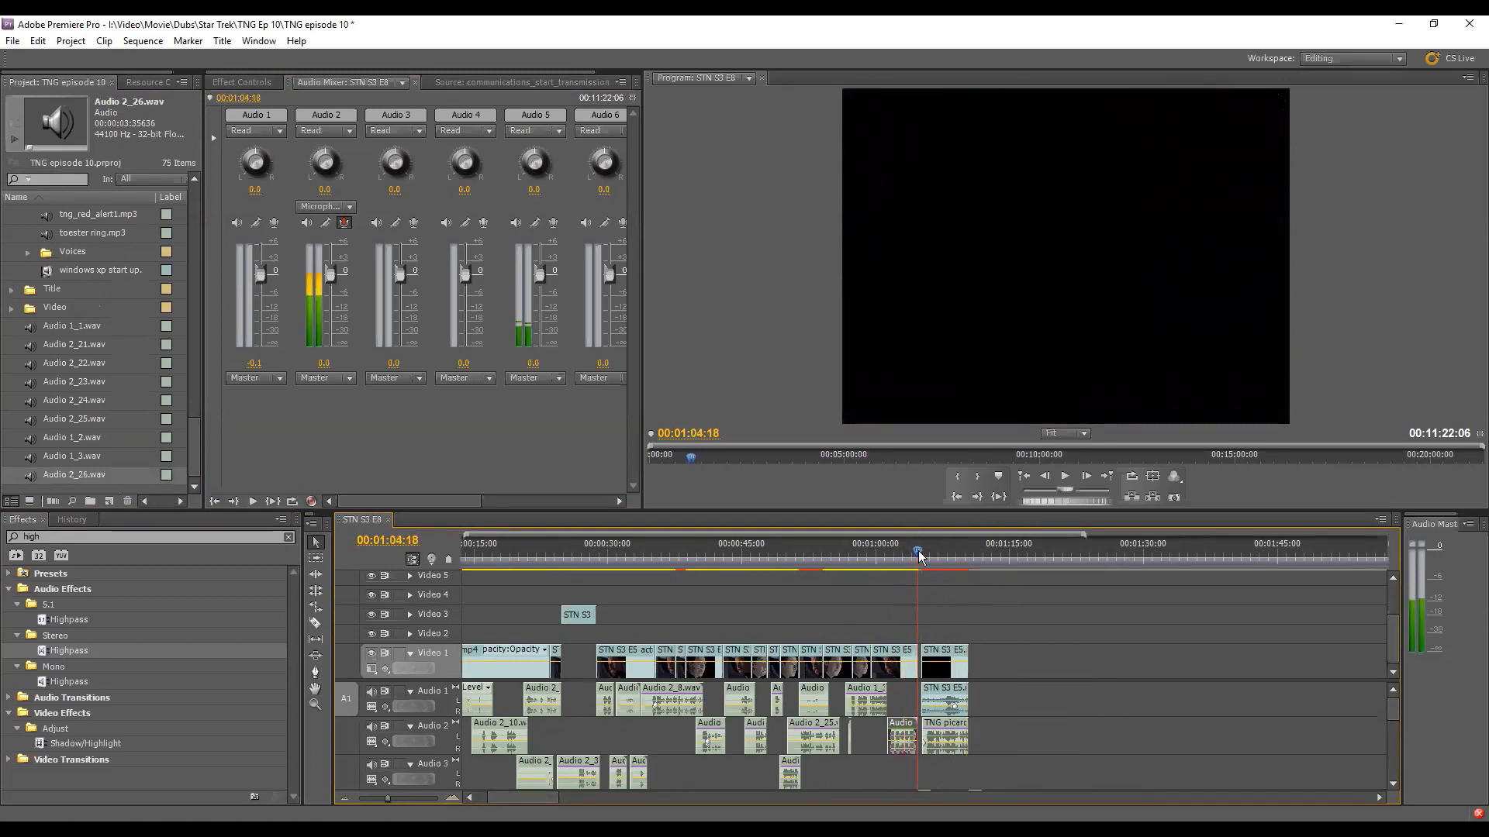
left_click_drag(513, 798, 502, 799)
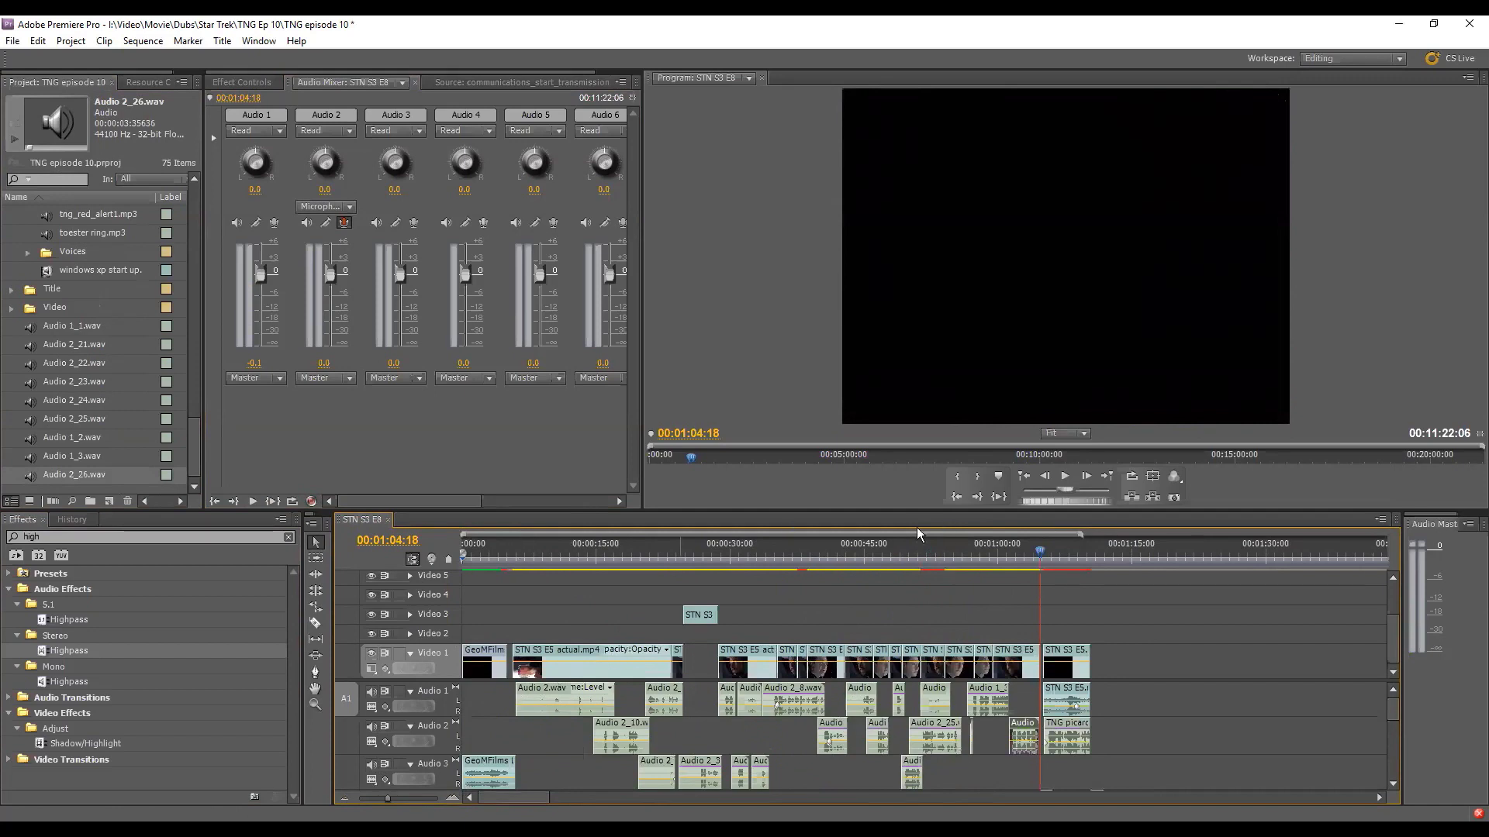
Play the opening scene from about 00:00:05:09, restarting once and continuing to 00:00:22:08, to review the dubbed dialogue
left_click(527, 554)
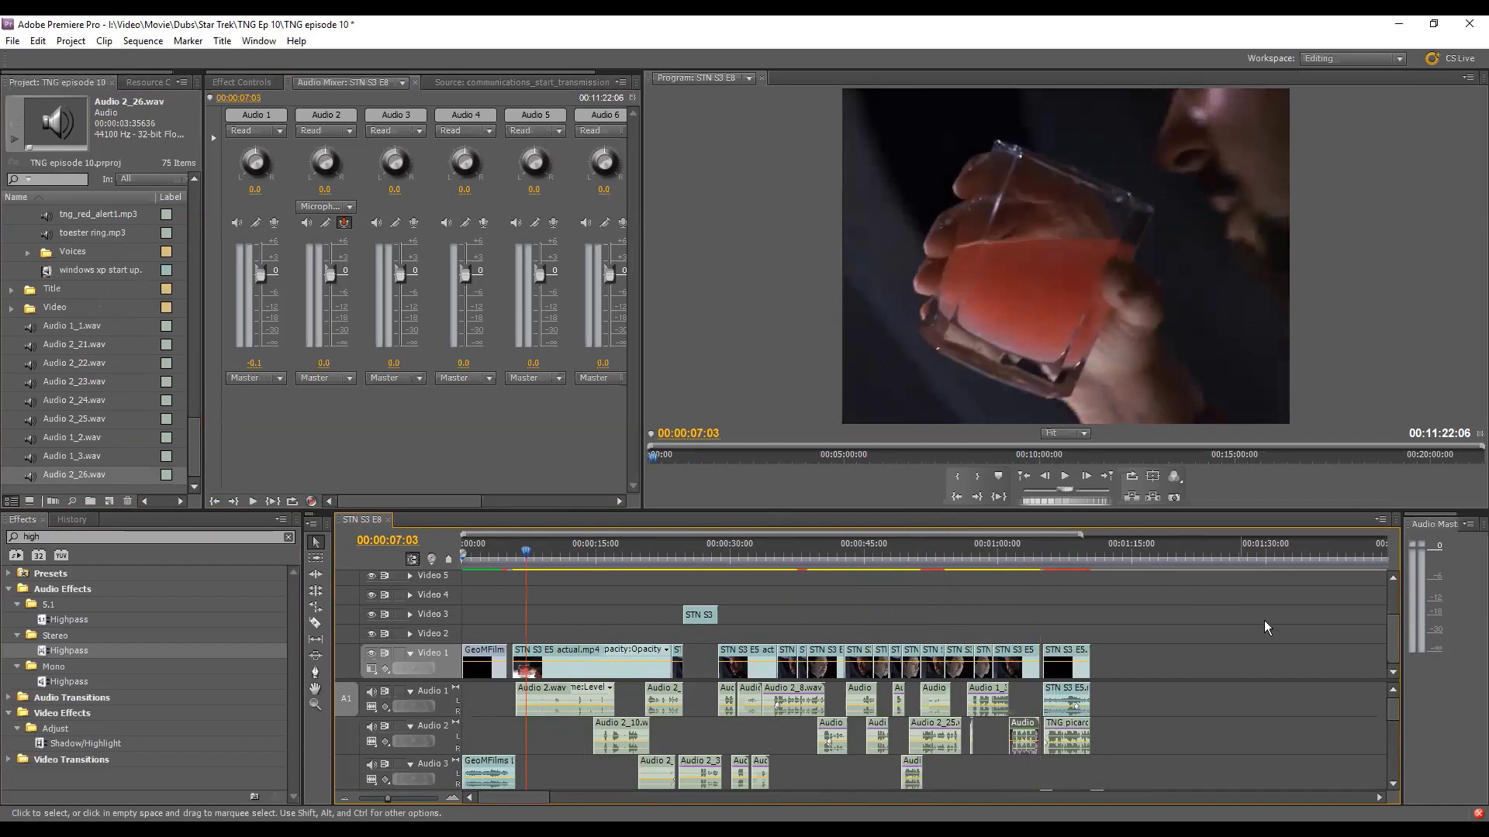
mouse_move(1396, 712)
left_mouse_down()
mouse_move(1406, 731)
mouse_move(1399, 697)
left_mouse_up()
left_click_drag(492, 555, 509, 552)
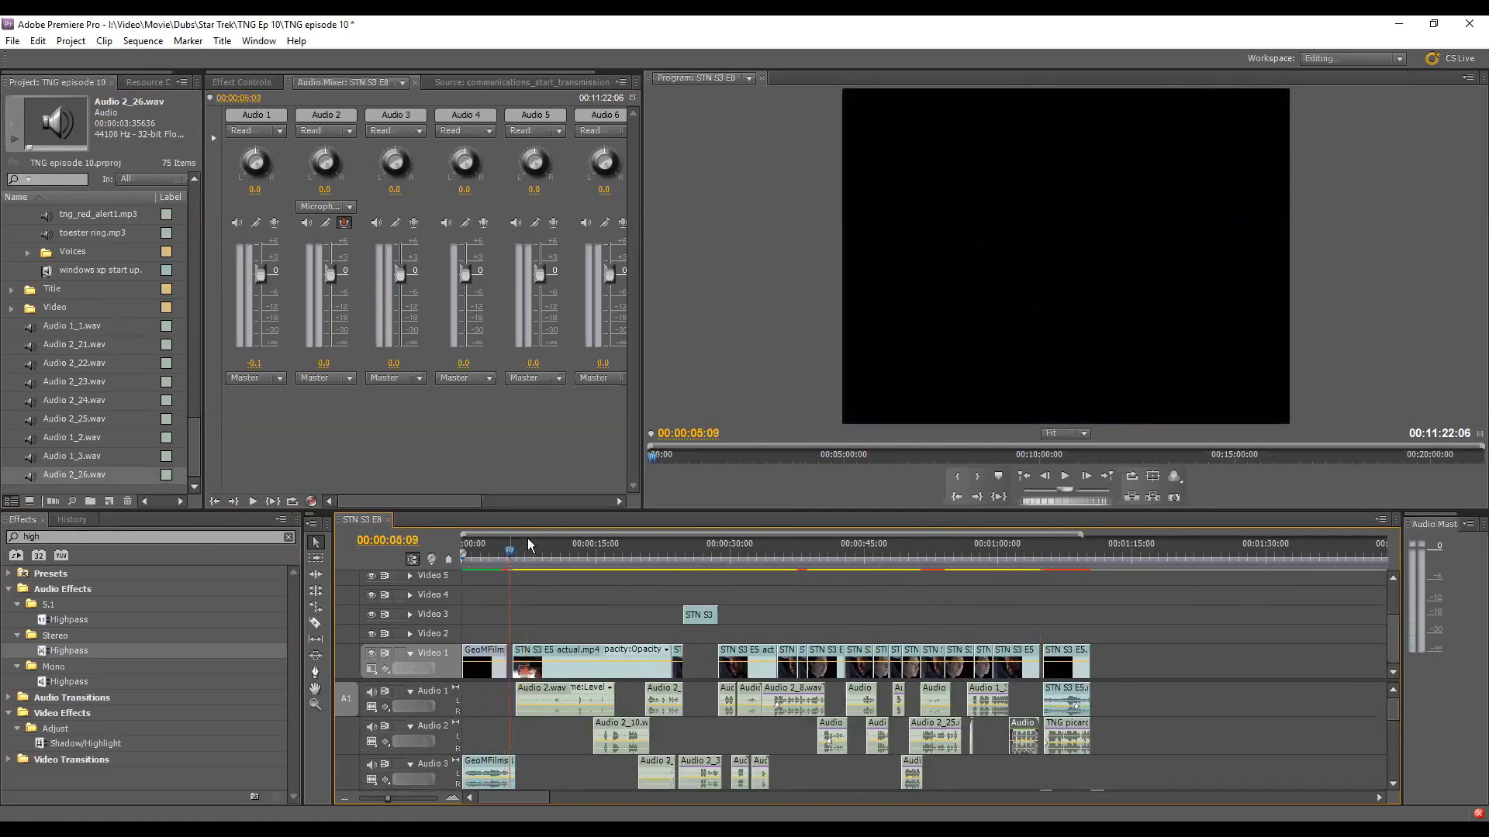
left_click(1065, 476)
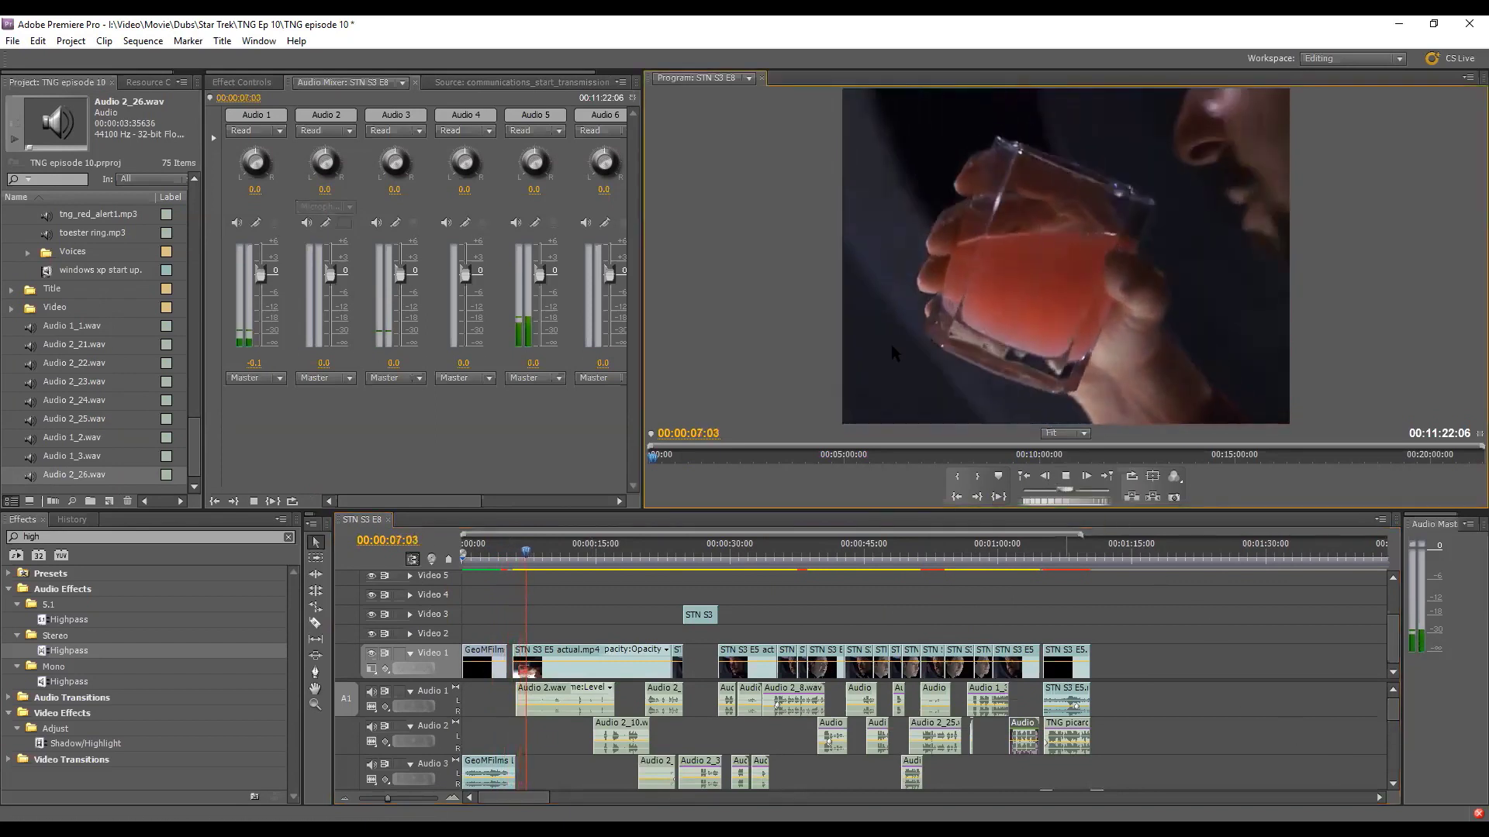
key("space")
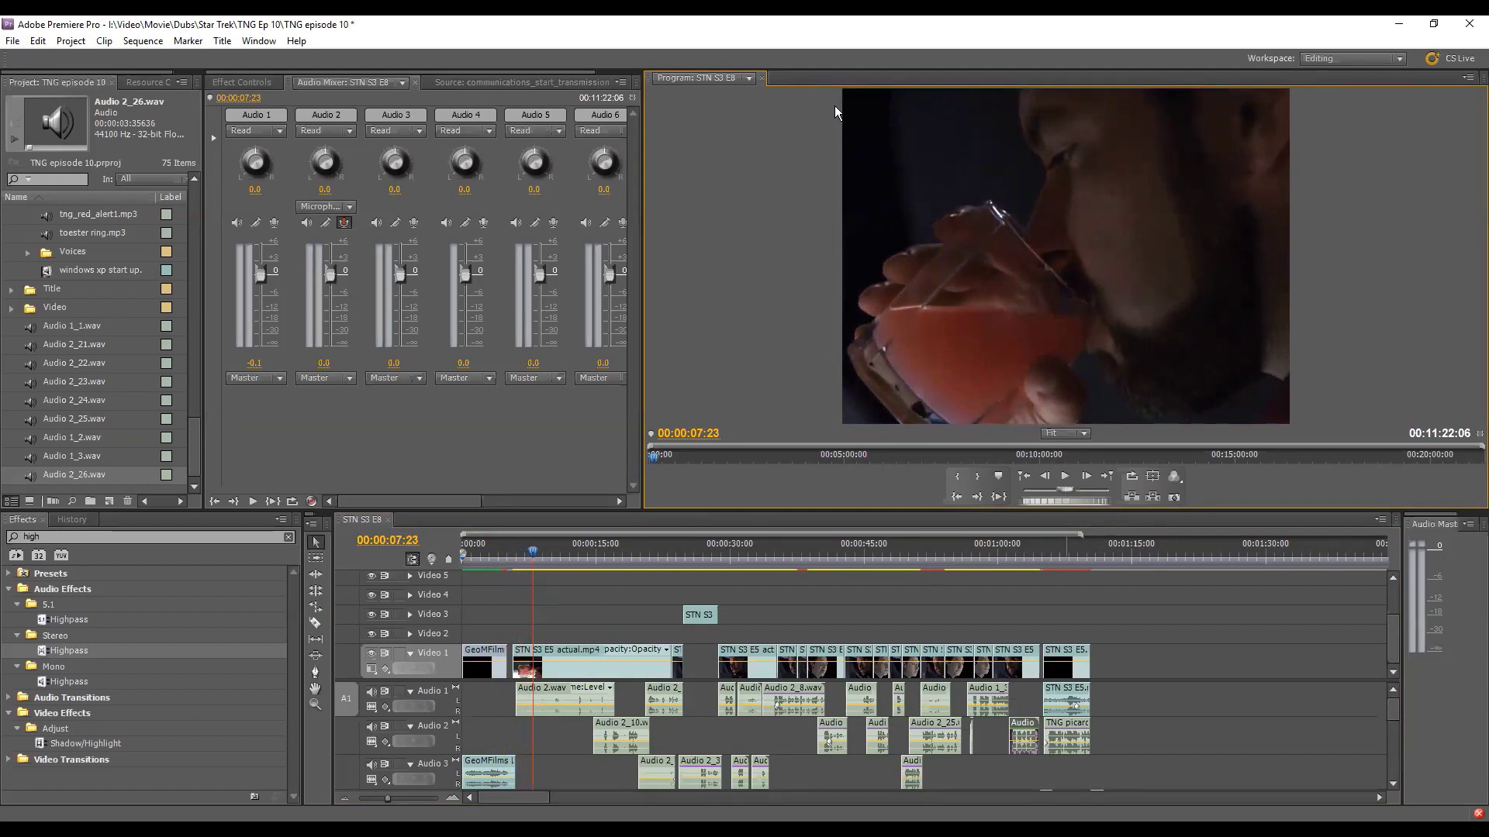
left_click(510, 556)
left_click(1064, 478)
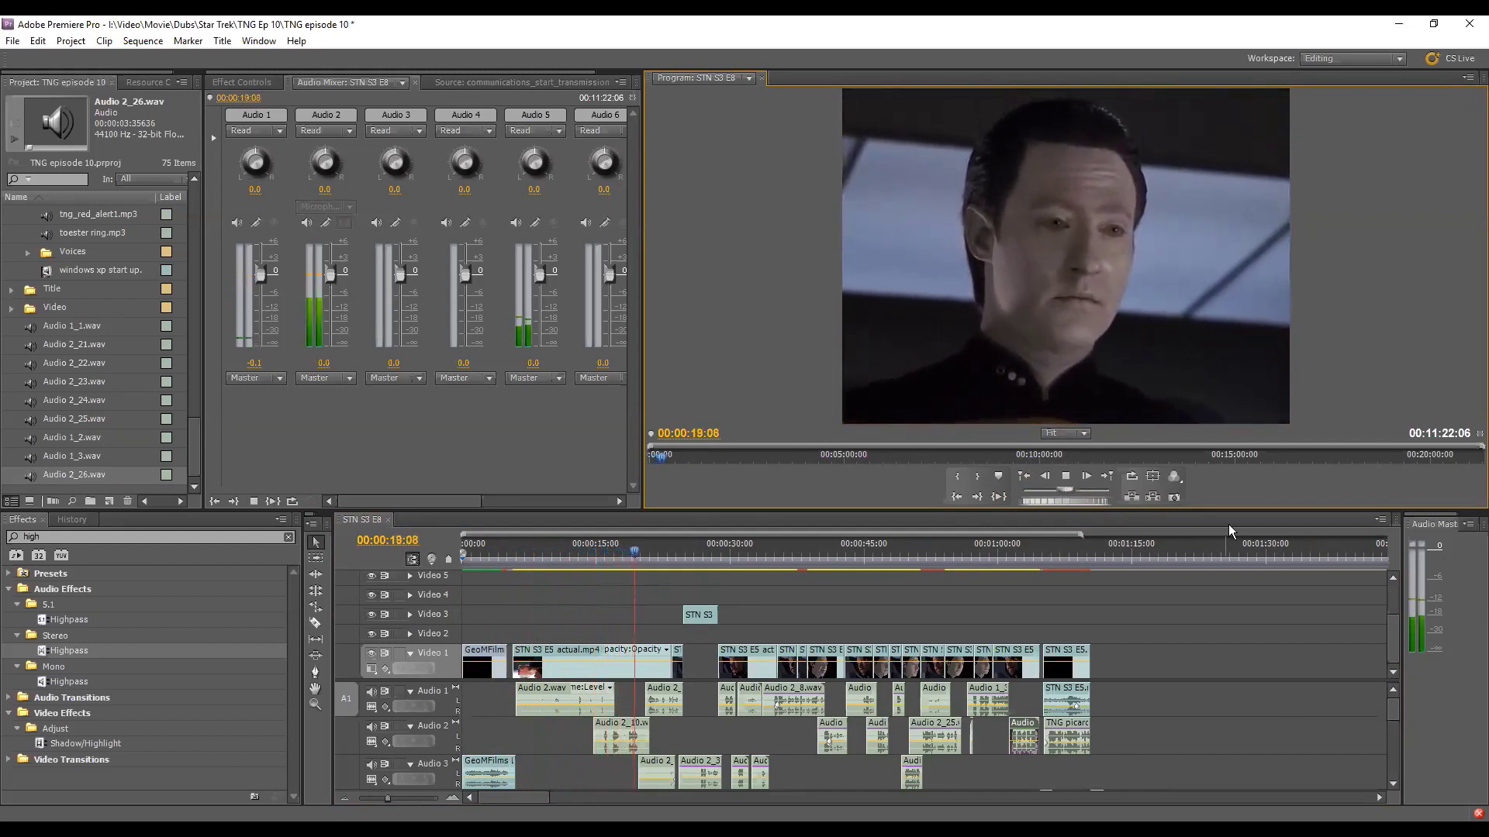
left_click(1067, 476)
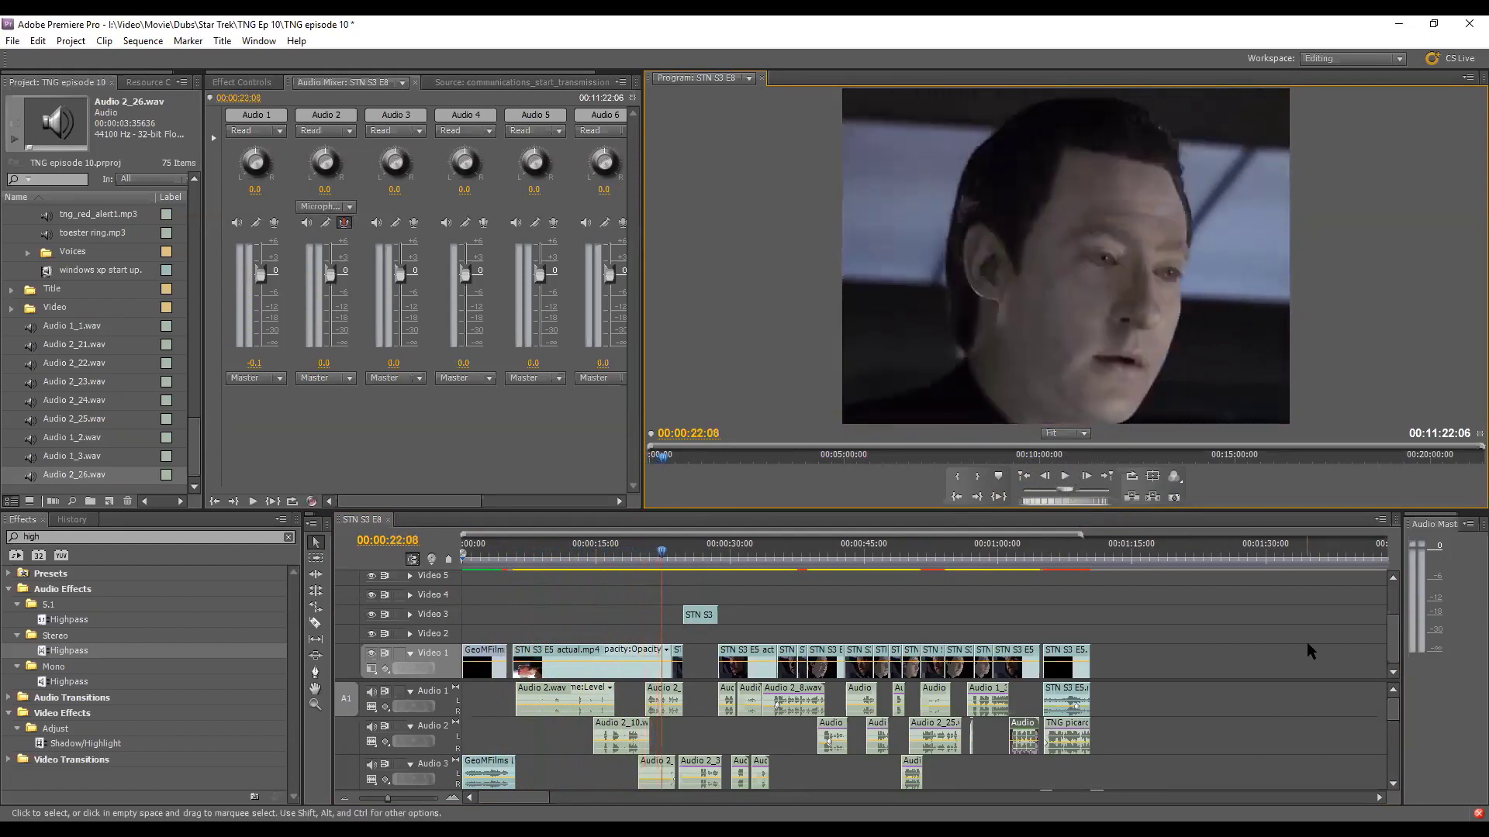
Trim the Sleeping Quarters ambience on Audio 5 and cafeteria01.mp3 on Audio 7 to the last shot's end, and play through to 00:01:06:20
left_click_drag(1388, 719, 1383, 731)
left_click_drag(1137, 725, 1039, 702)
left_click_drag(1137, 785, 1041, 778)
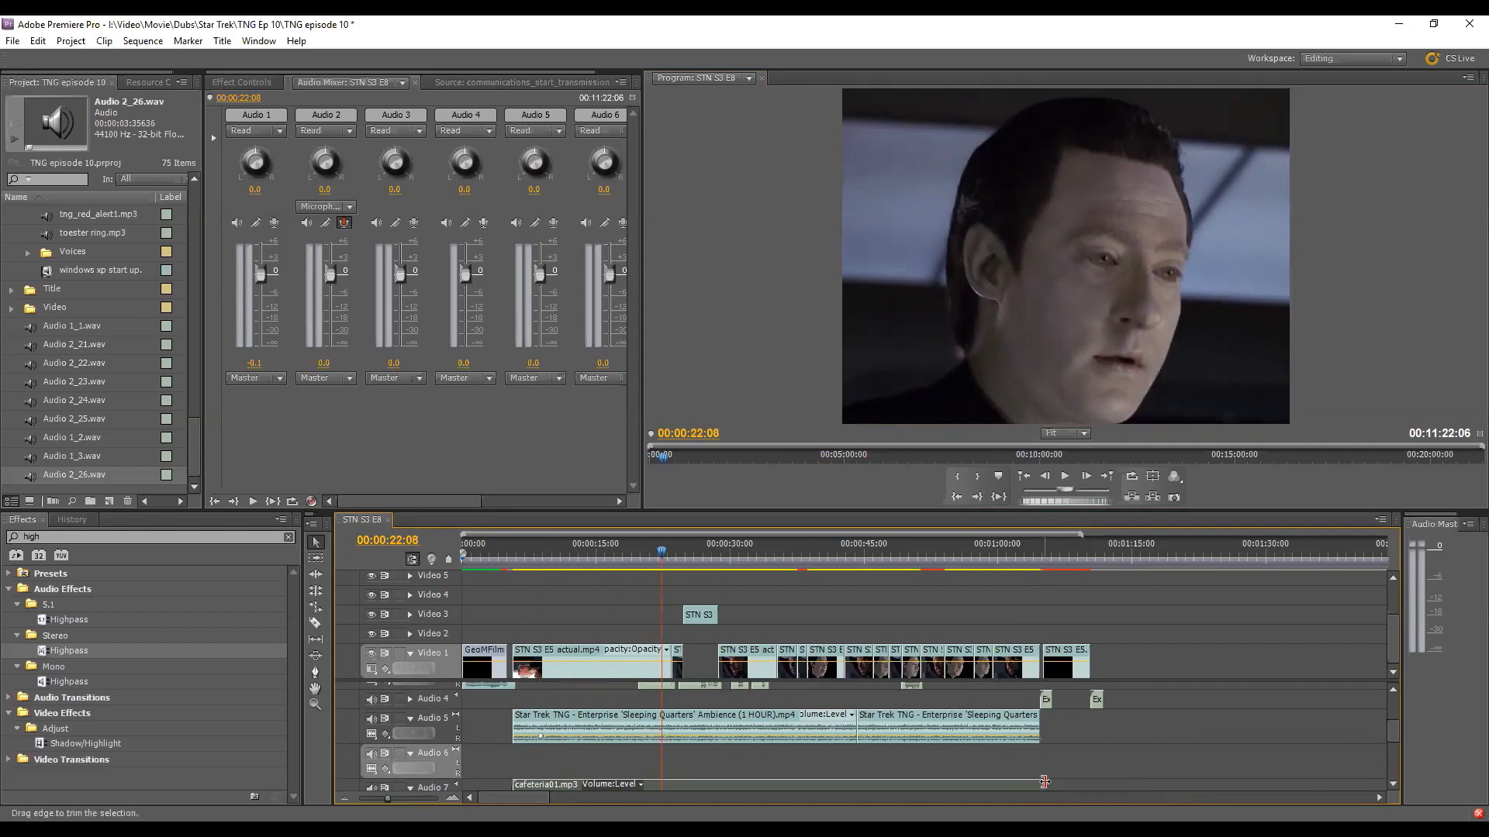
left_click(1066, 477)
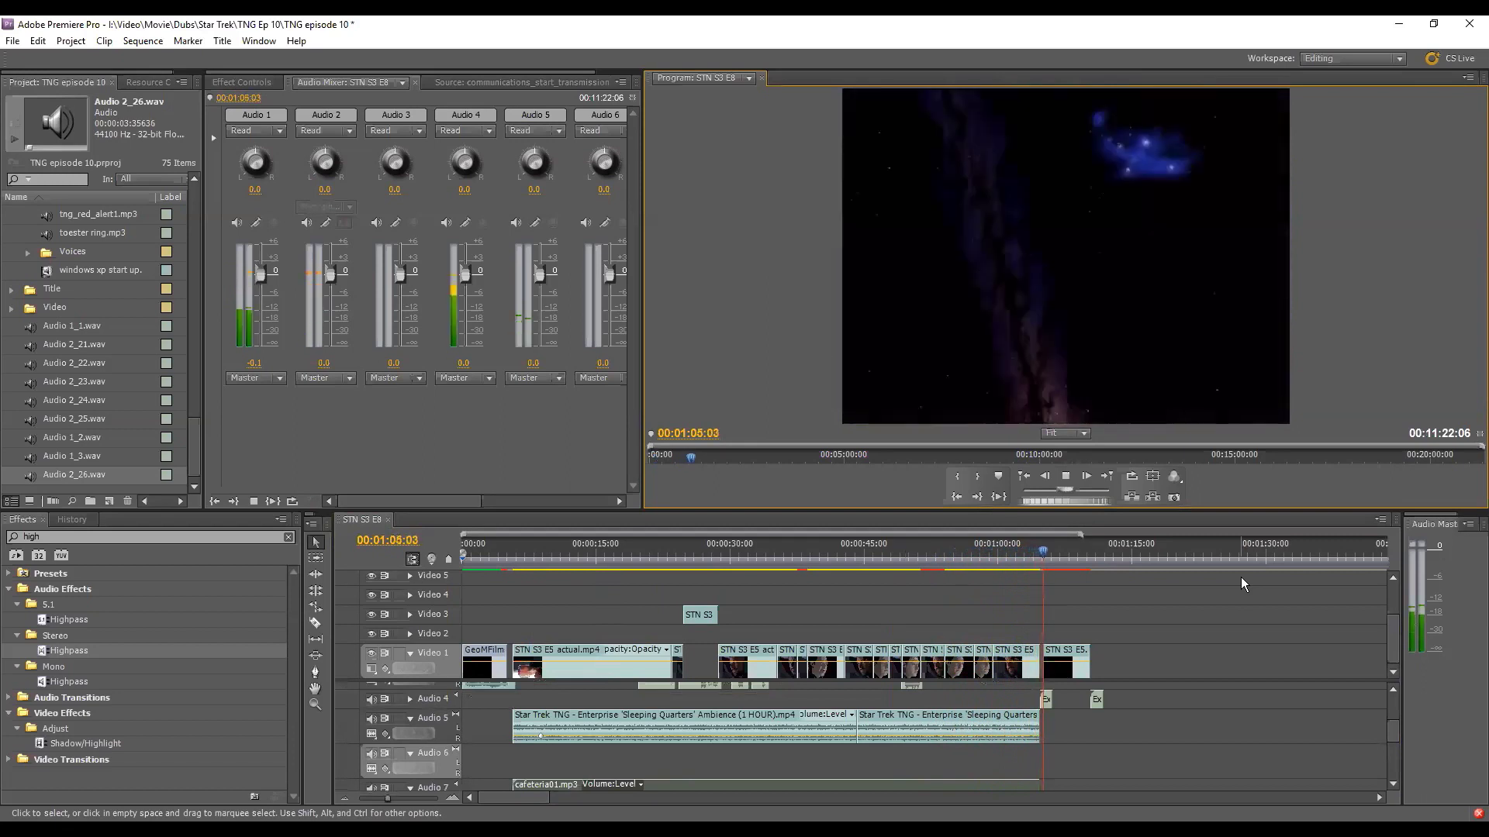
left_click(1066, 480)
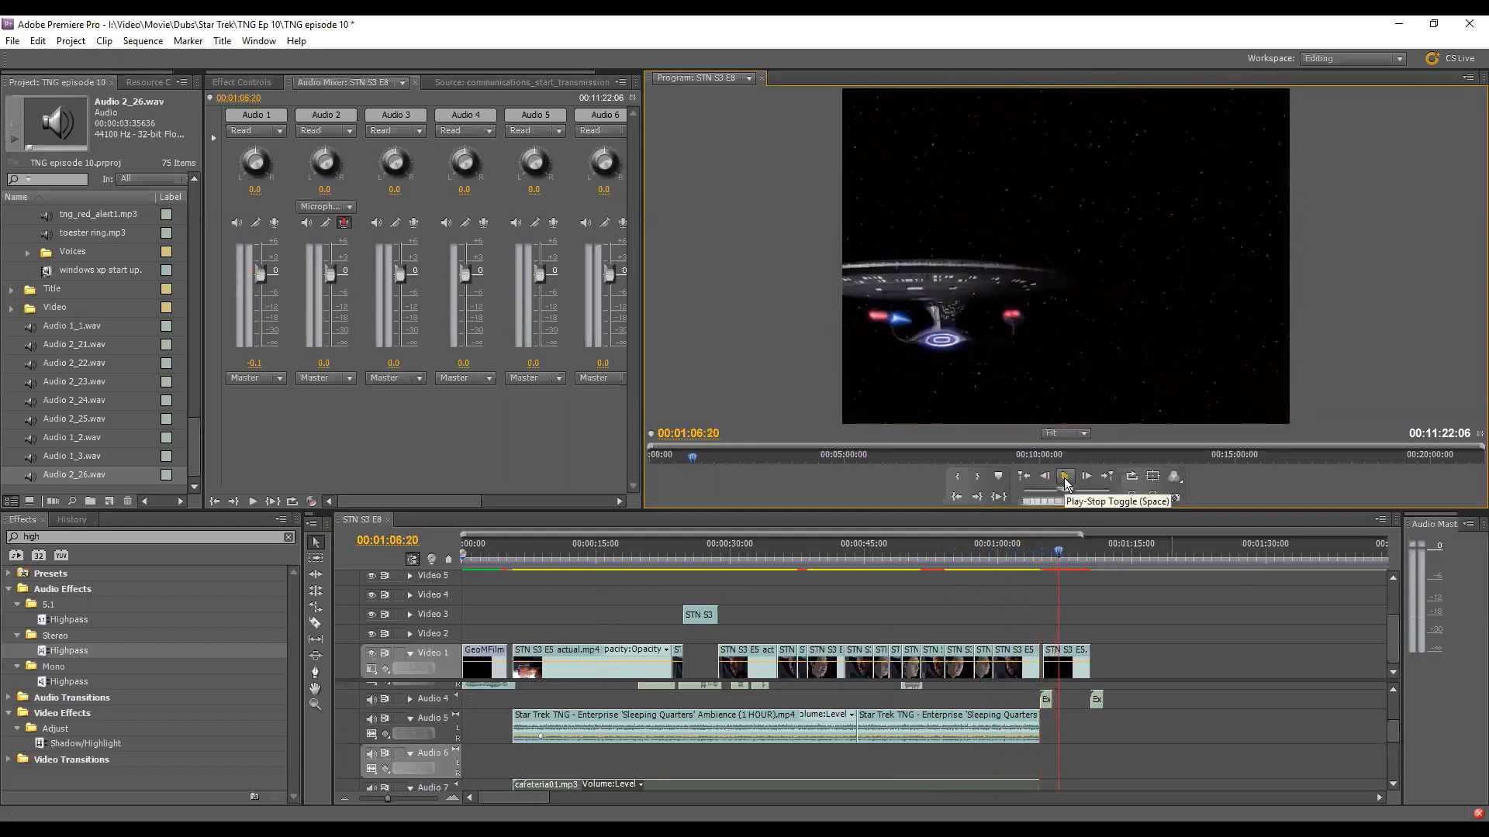